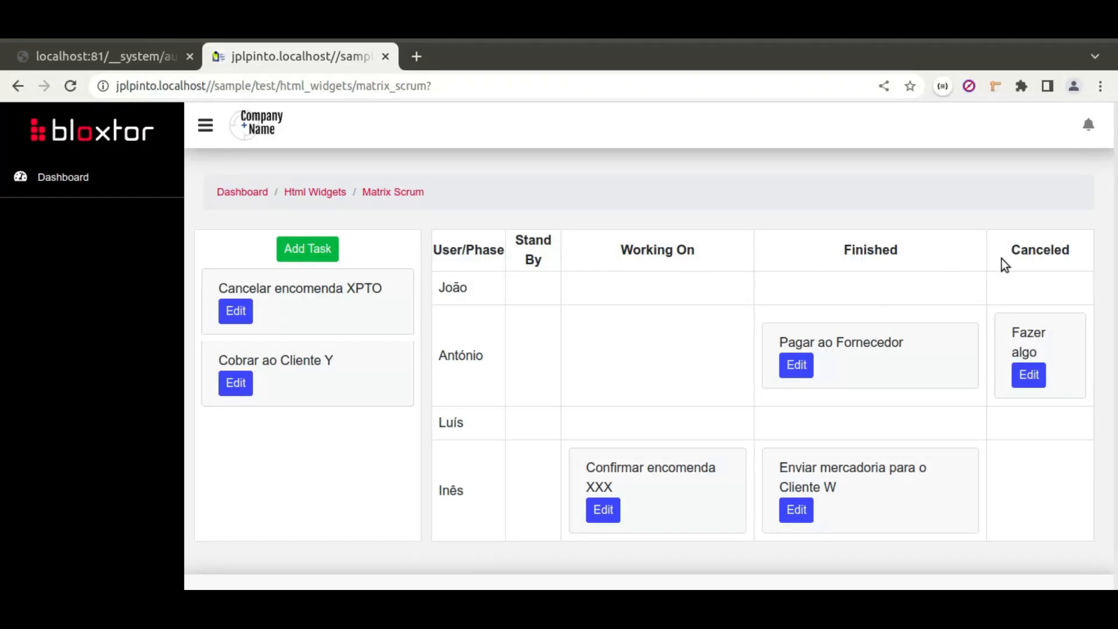
Step: Move the task "Pagar ao Fornecedor" to Working On in its row and "Cancelar encomenda XPTO" to the first user's Stand By cell
drag(911, 369, 684, 364)
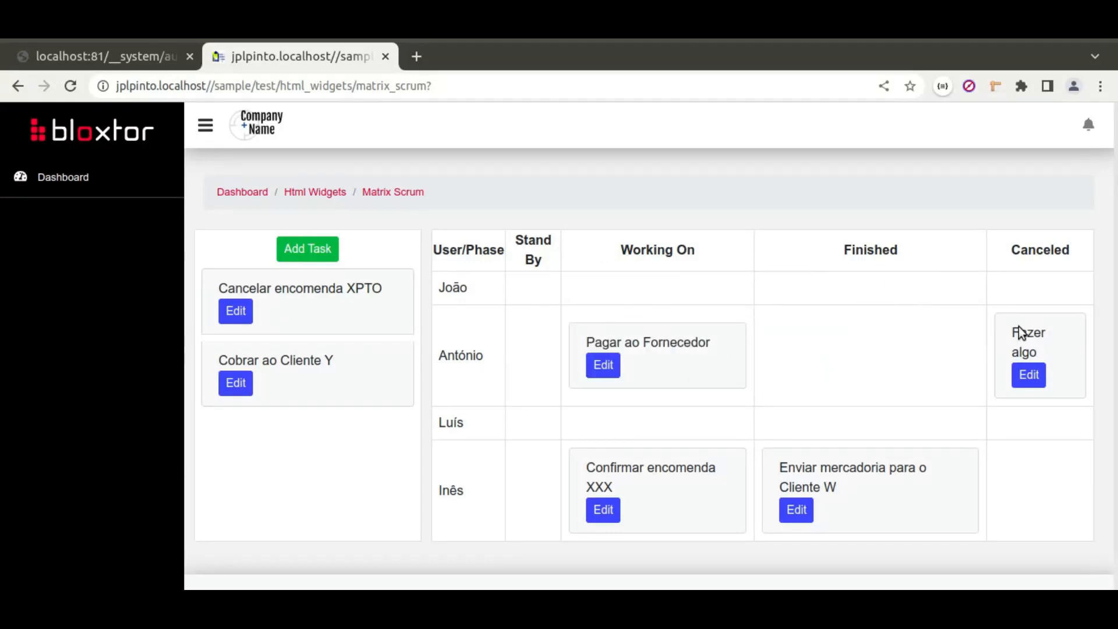
drag(304, 314, 536, 317)
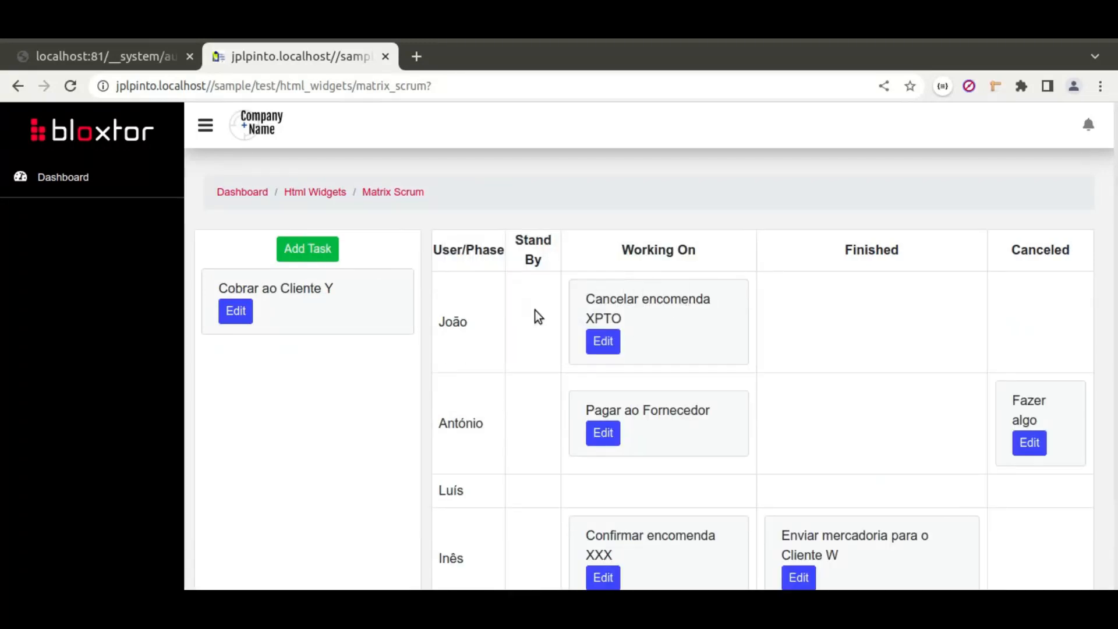
Step: Inspect the edit forms of "Cancelar encomenda XPTO" and "Cobrar ao Cliente Y" and the Add Task form, closing each without changes
click(547, 321)
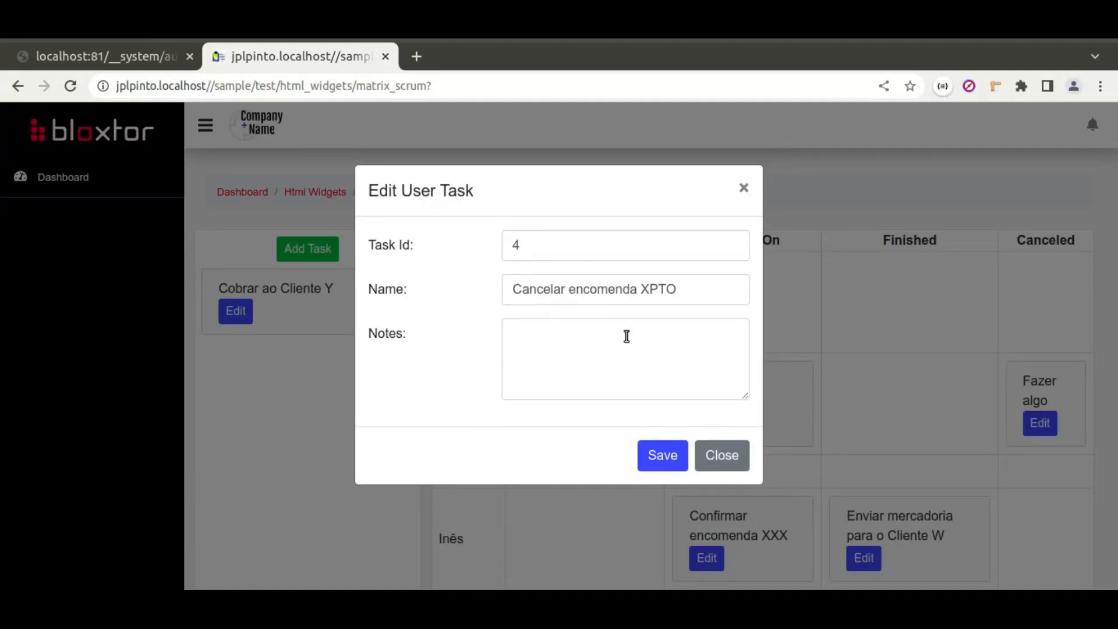
click(720, 455)
click(237, 313)
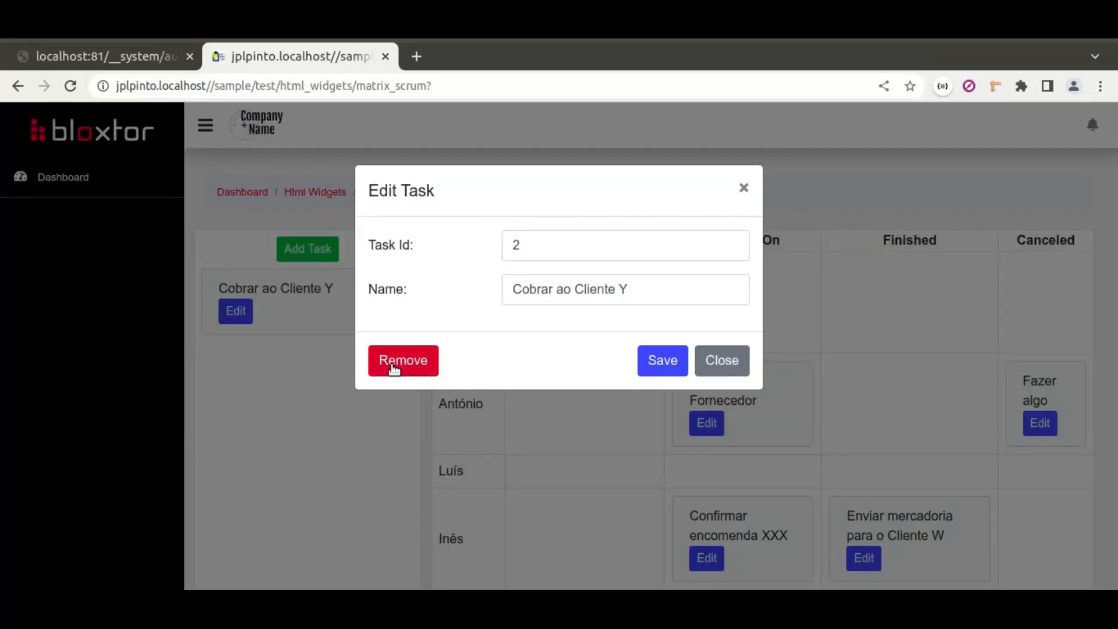
click(744, 188)
click(307, 249)
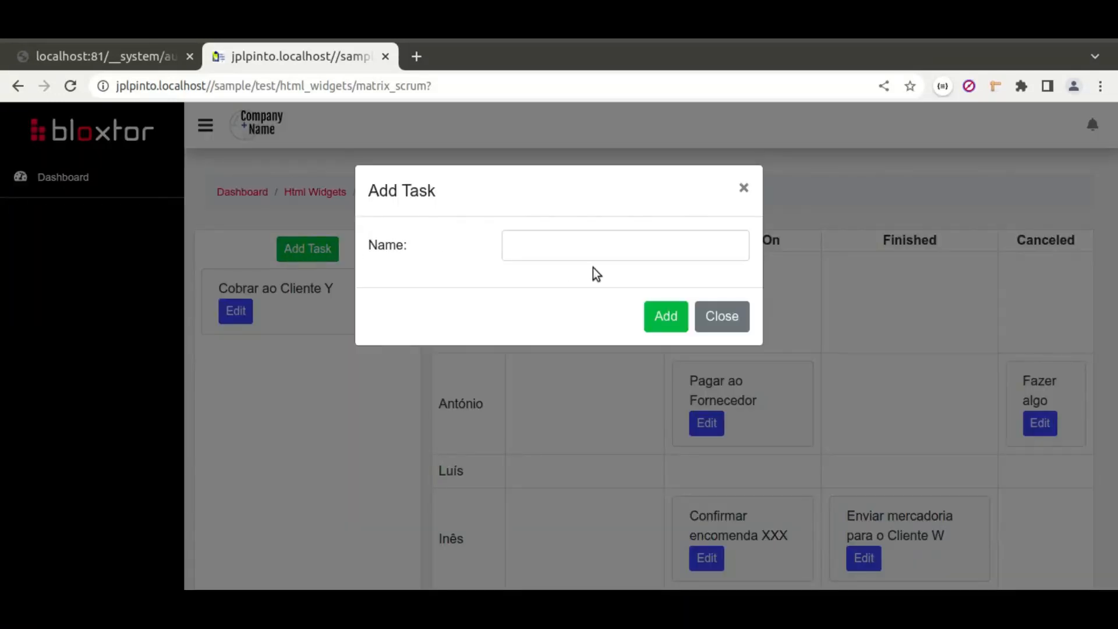
click(703, 330)
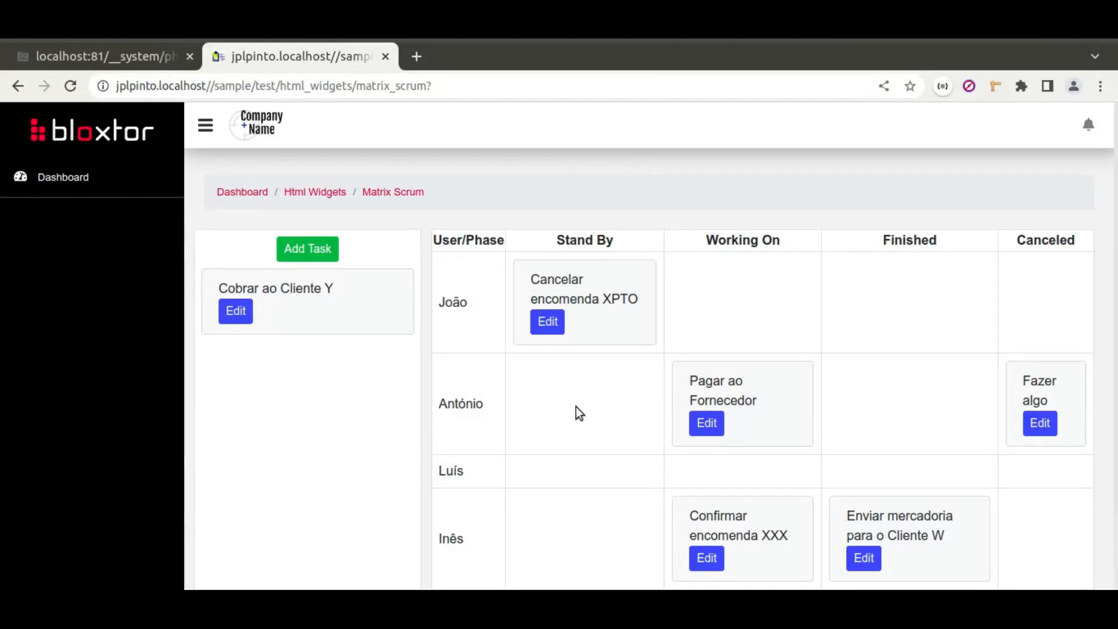
click(414, 57)
text(https://bloxtor.com/store)
key(Return)
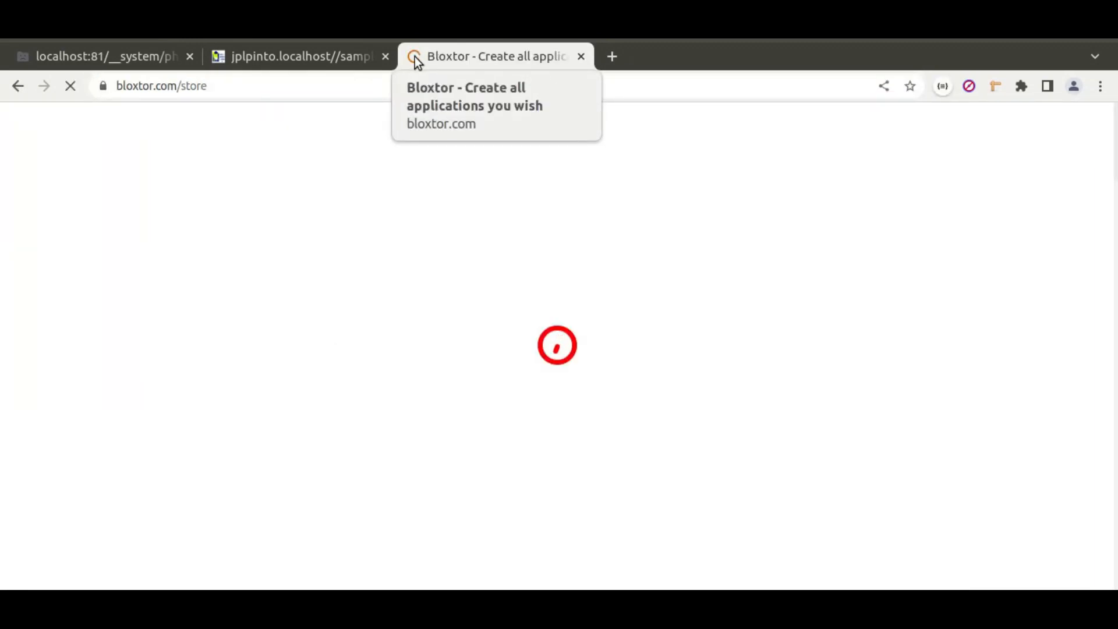
click(755, 429)
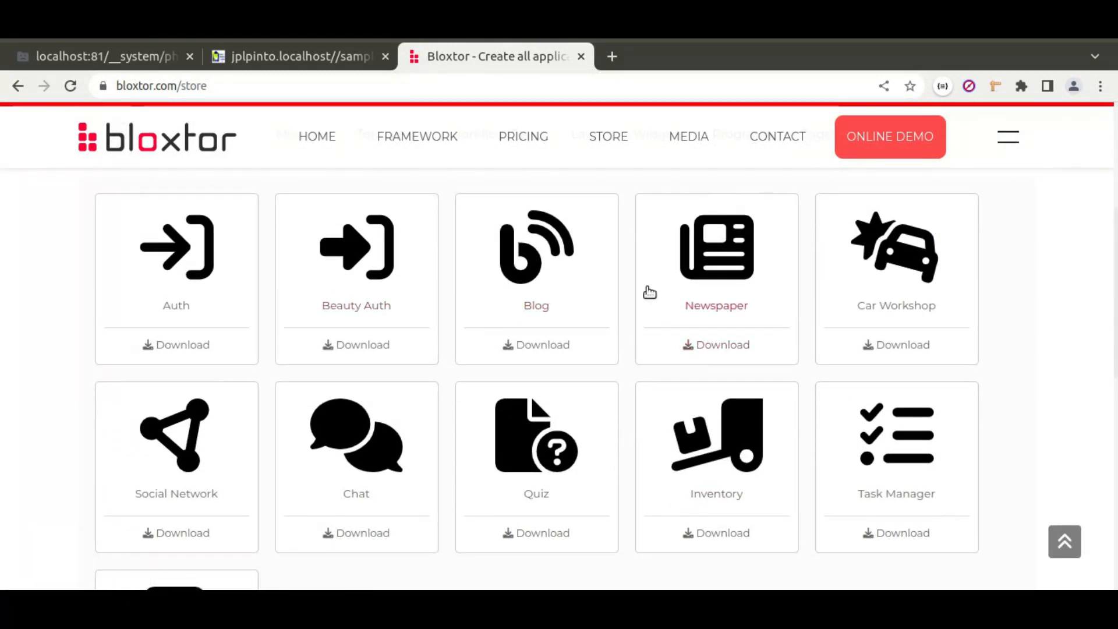
click(305, 58)
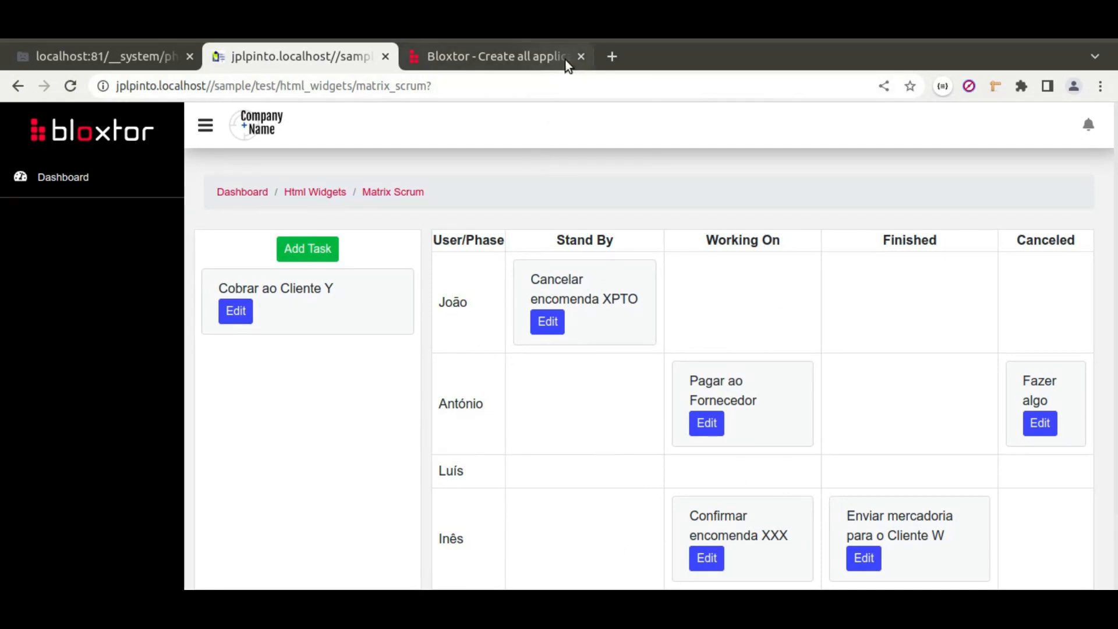
click(580, 55)
Step: Log in to the localhost:81 admin site with the prefilled credentials and disable the tooltip tour in the advanced workspace
click(110, 50)
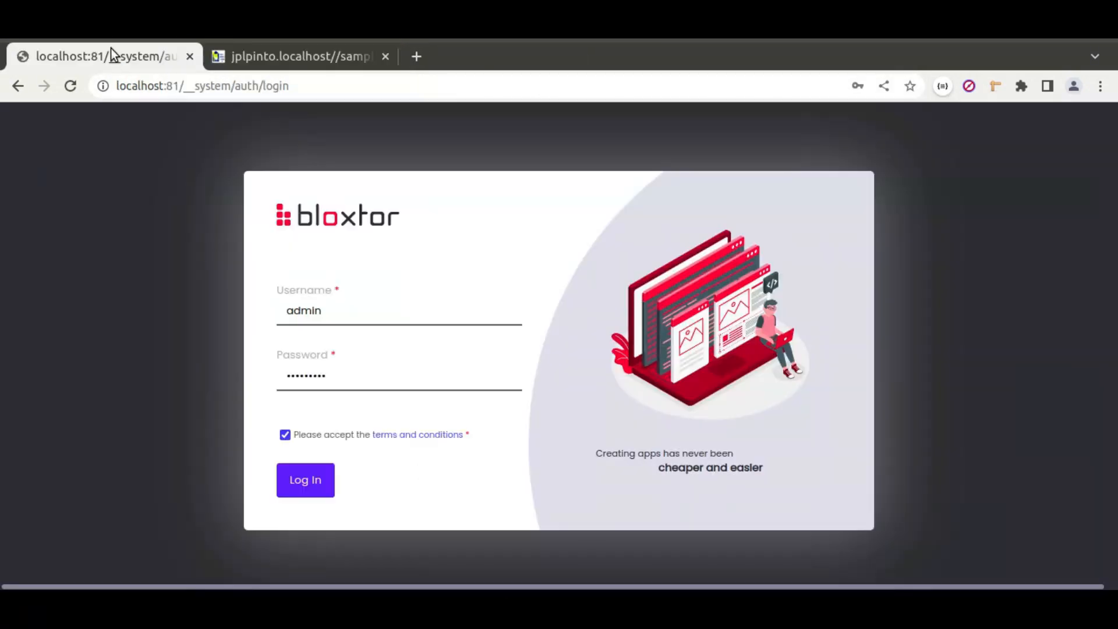
click(318, 479)
click(594, 403)
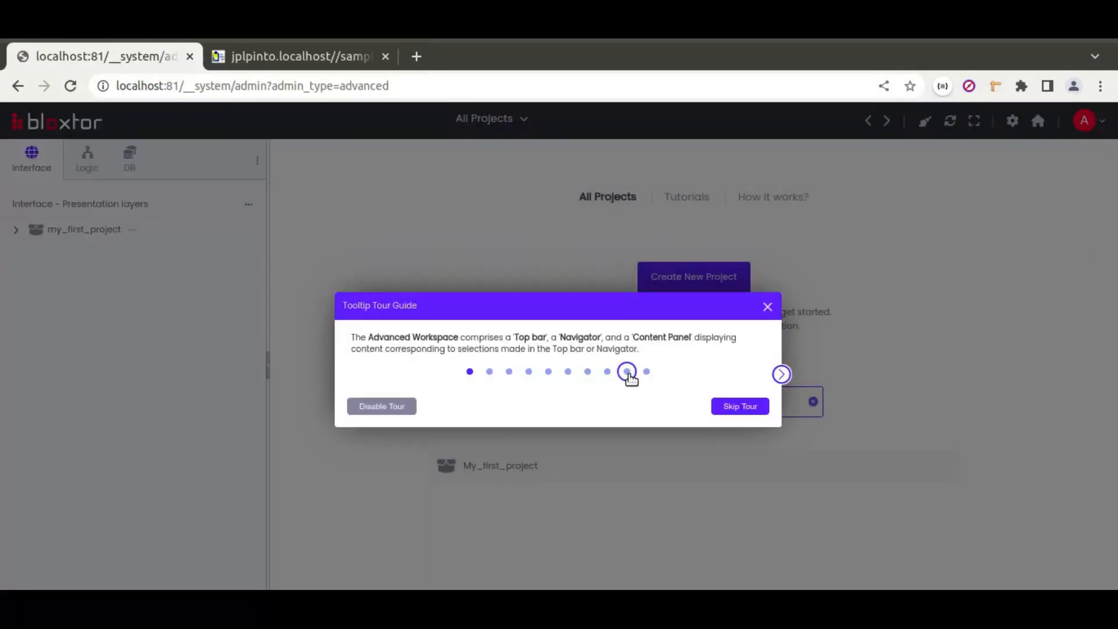
click(394, 406)
click(691, 301)
Step: Open My_first_project and disable the tooltip tours shown on its dashboard
click(496, 471)
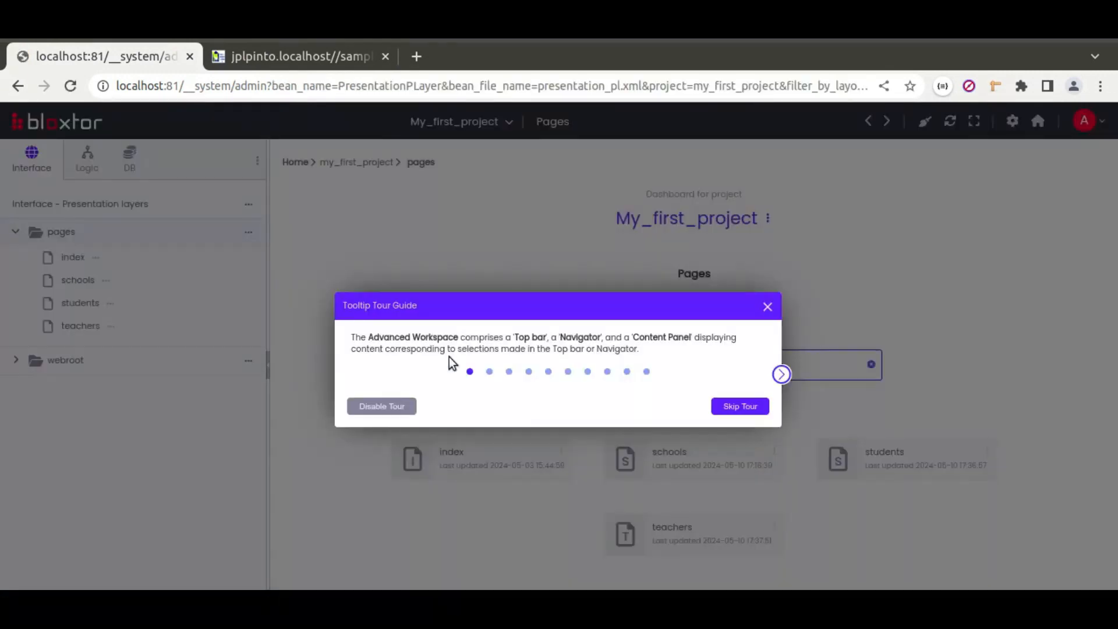
click(382, 406)
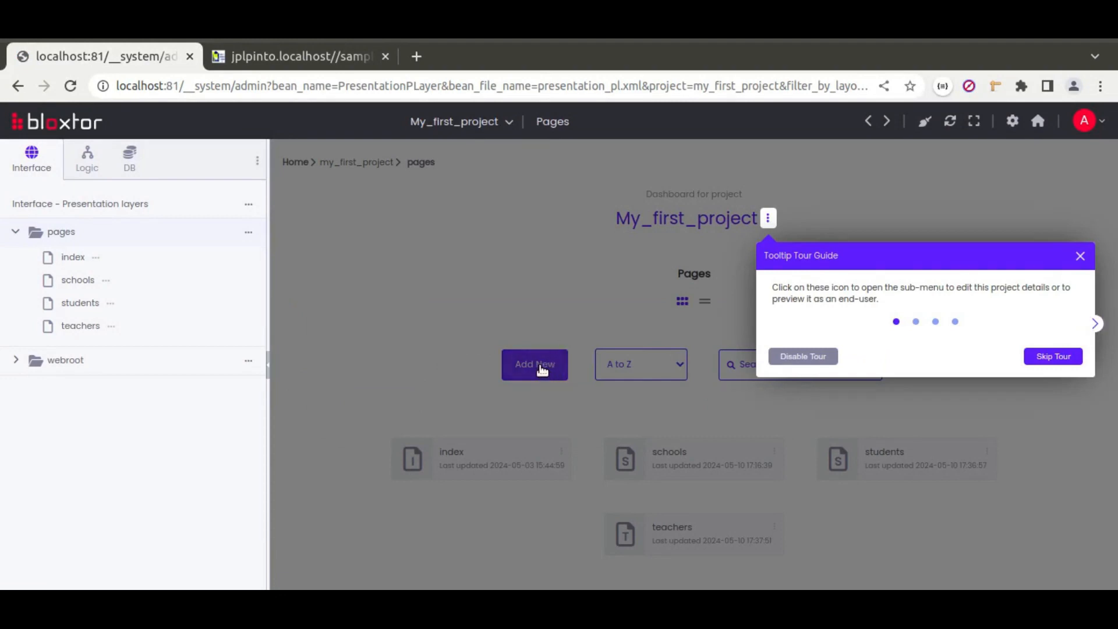
click(813, 361)
Step: Create a new page named matrix_scrum in My_first_project and continue to its visual editor
click(533, 364)
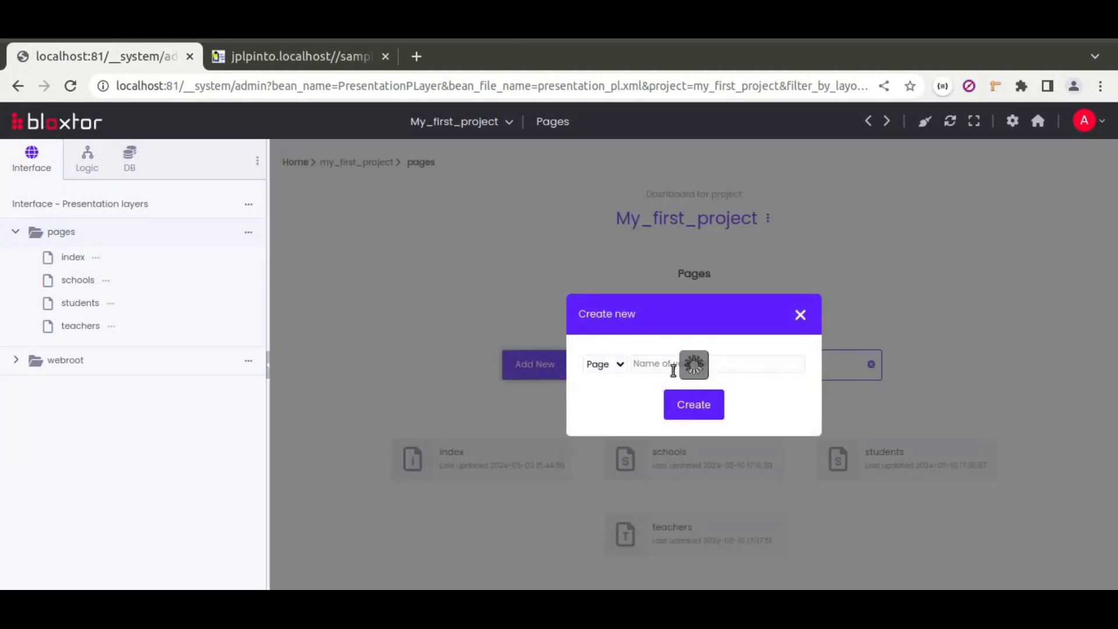
text(matrix_scrum)
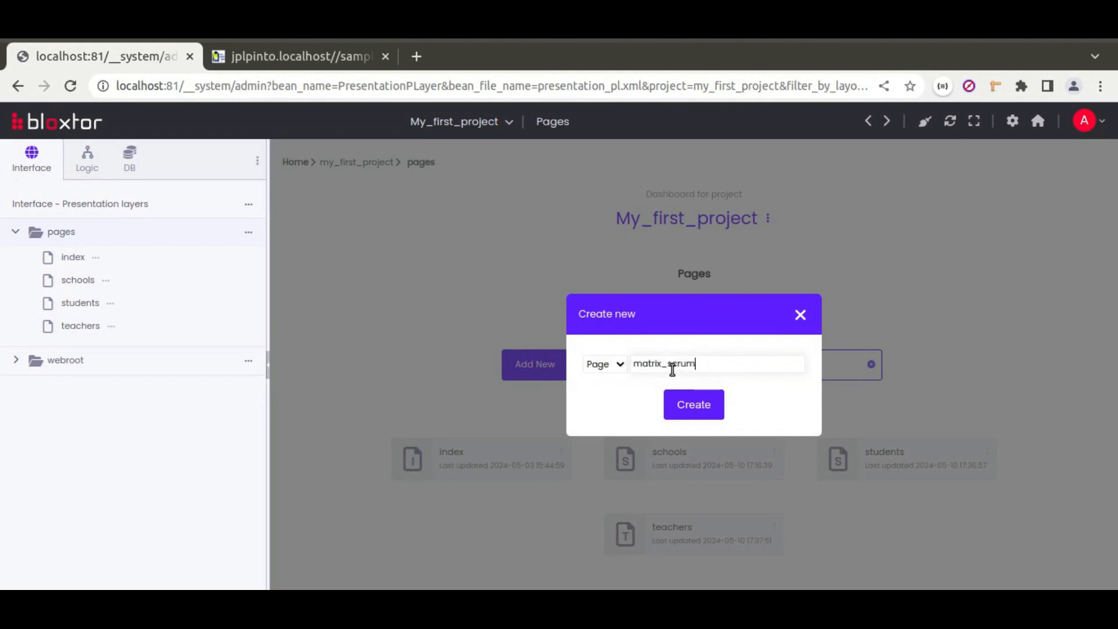
click(682, 412)
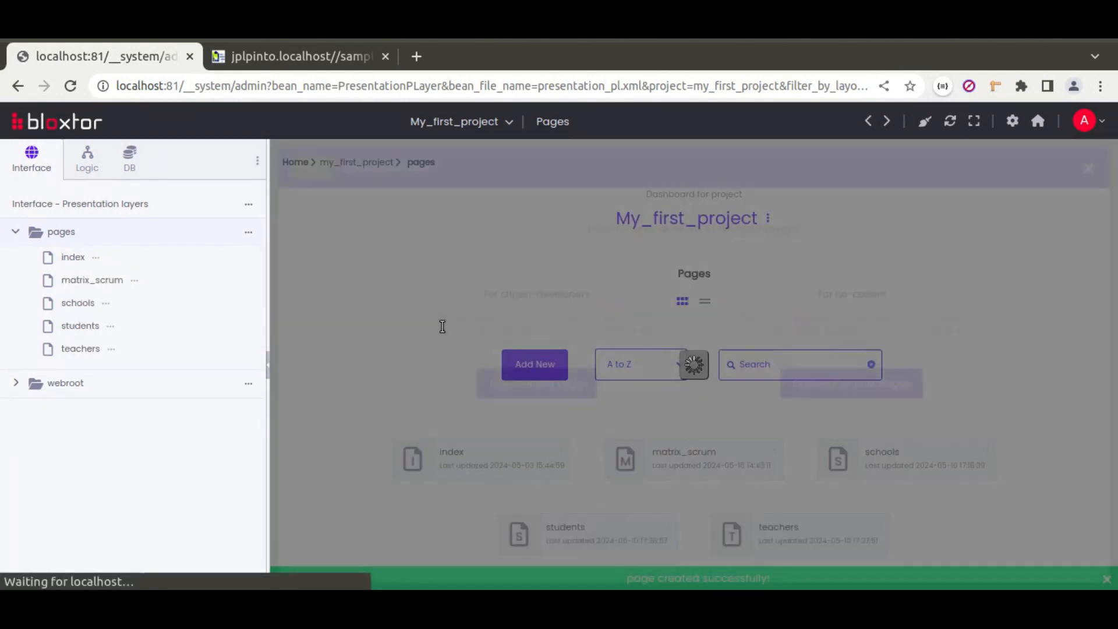
click(554, 389)
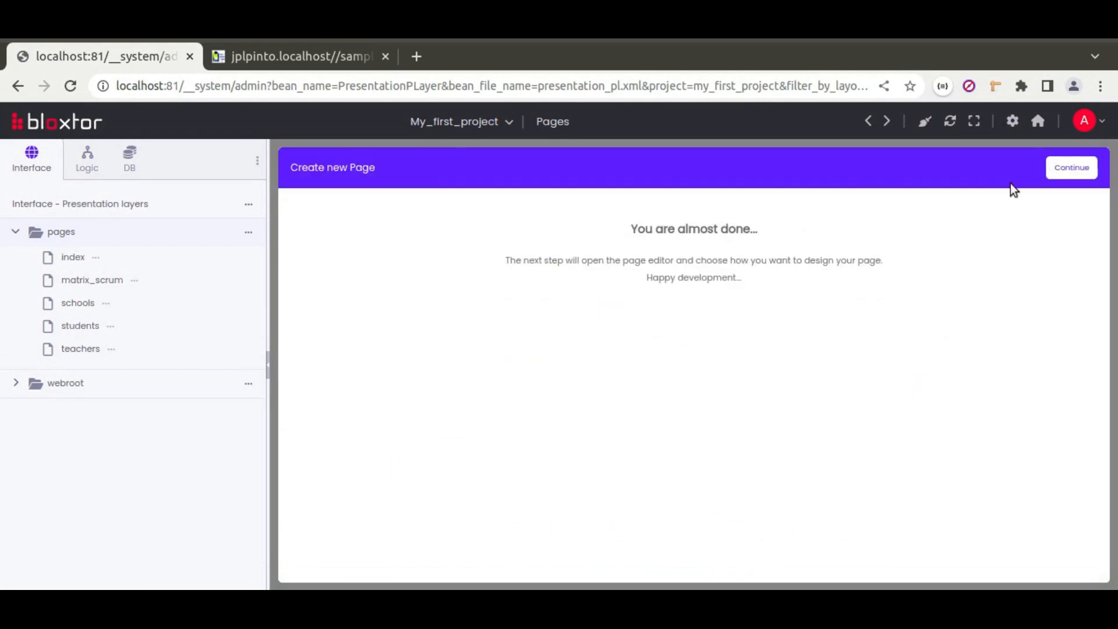
click(1072, 170)
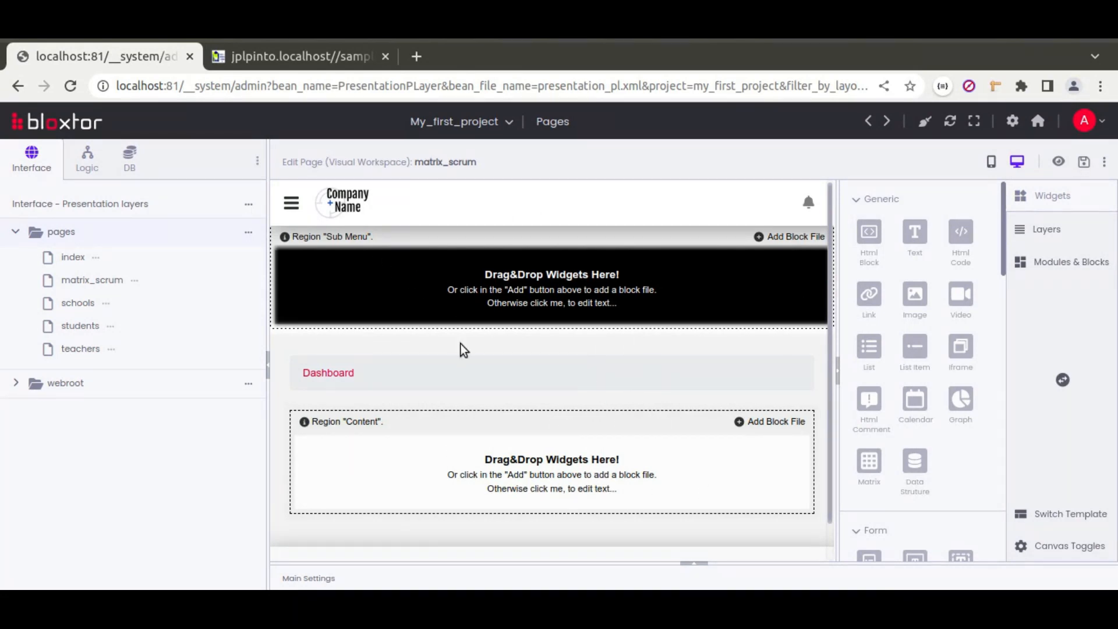
Step: After checking the finished scrum example, place an Html Block in the Content region and give it the class row
click(244, 56)
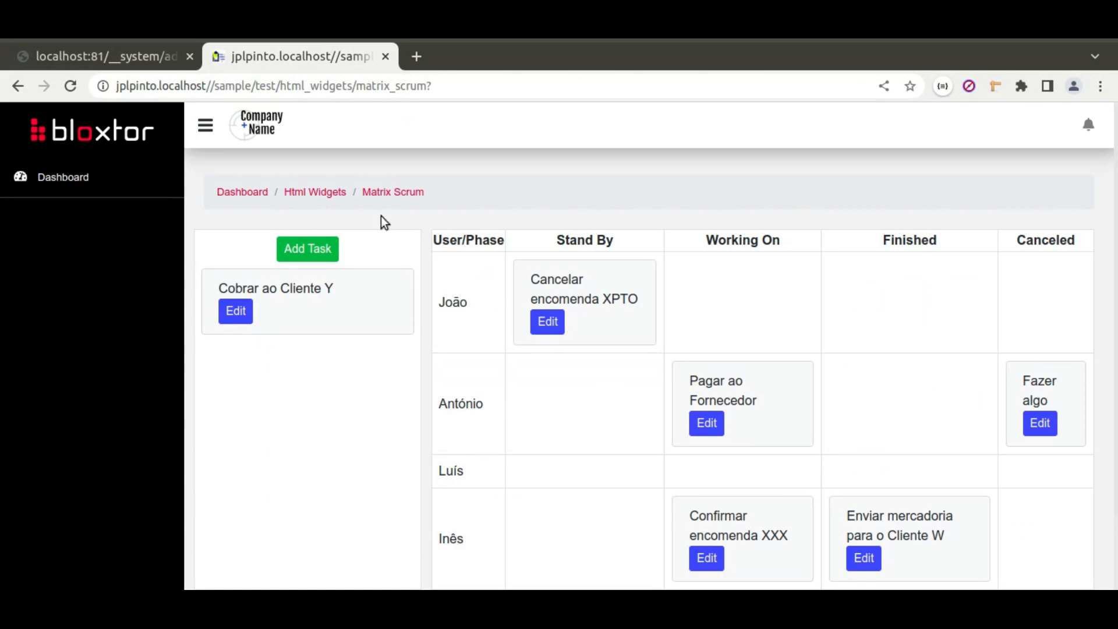
click(93, 56)
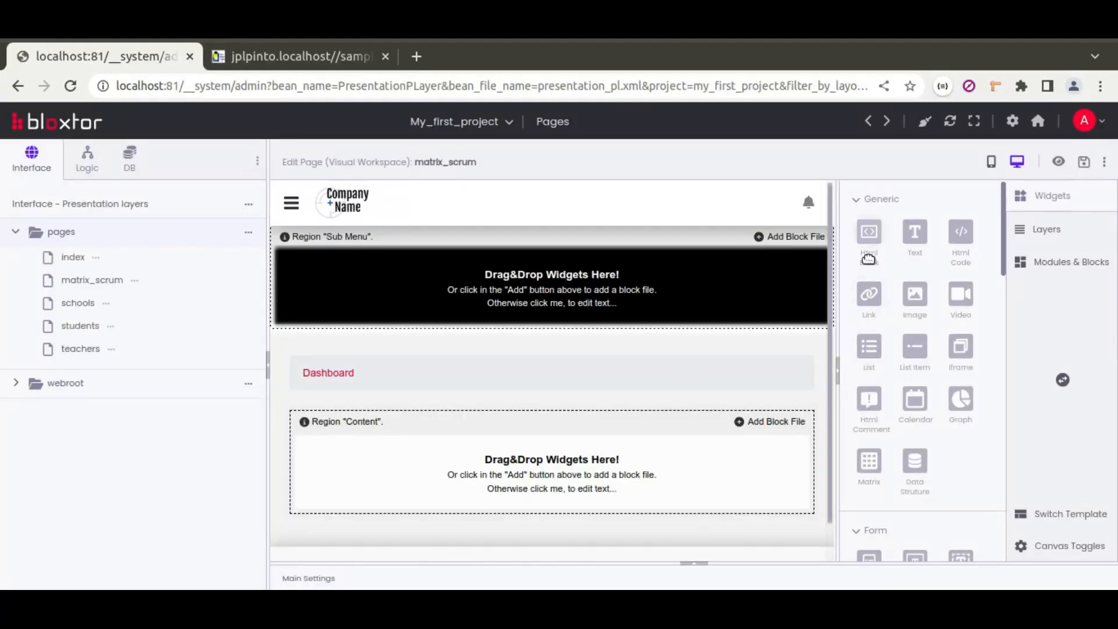
click(531, 476)
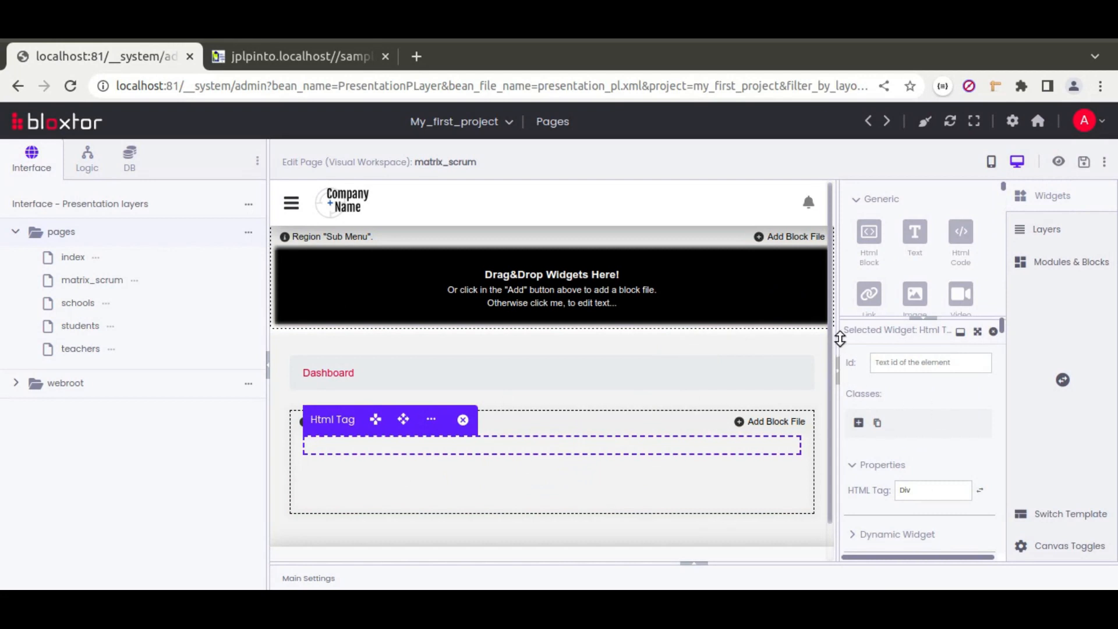
drag(829, 337, 761, 336)
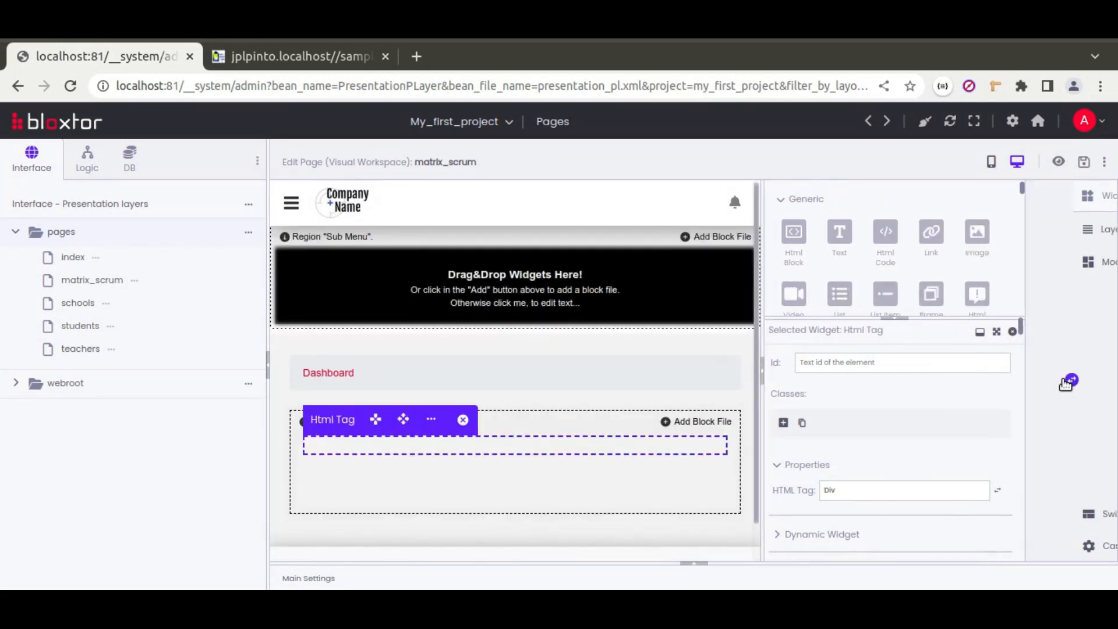
click(783, 422)
text(row)
key(Return)
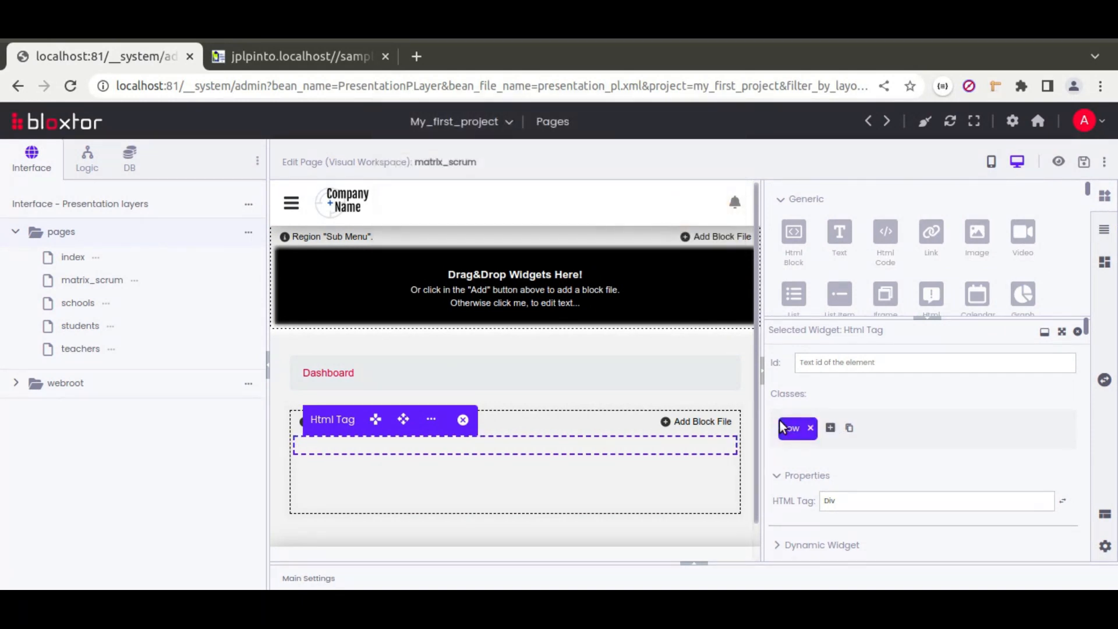
Step: Nest an Html Block with the class col-3 inside the row div, with element borders shown on the canvas
drag(794, 232, 608, 457)
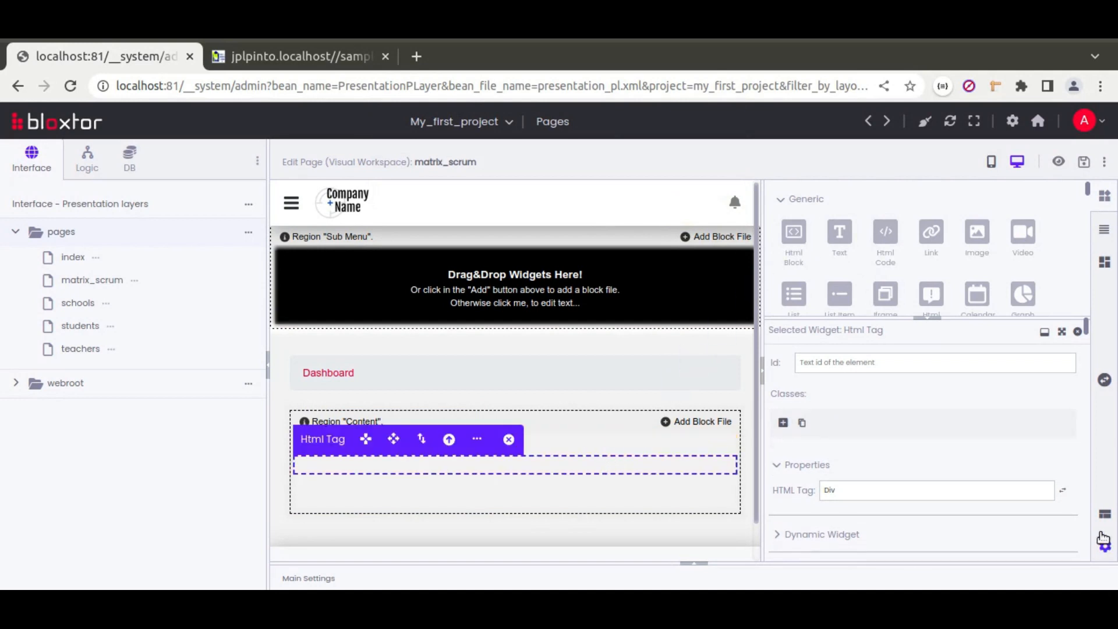
click(1105, 546)
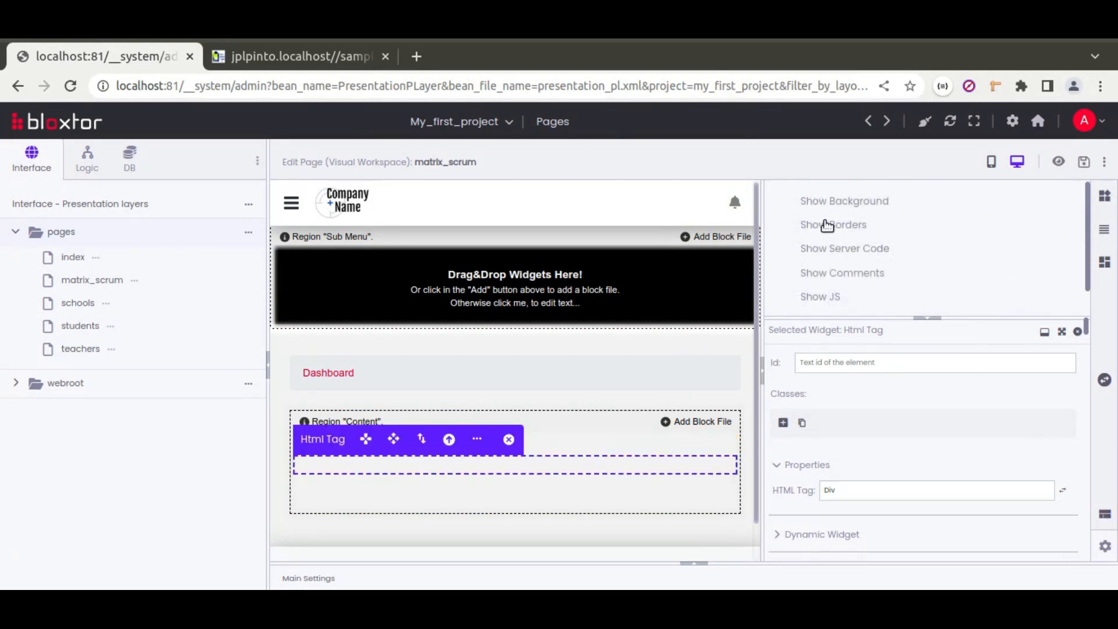
click(830, 226)
click(477, 439)
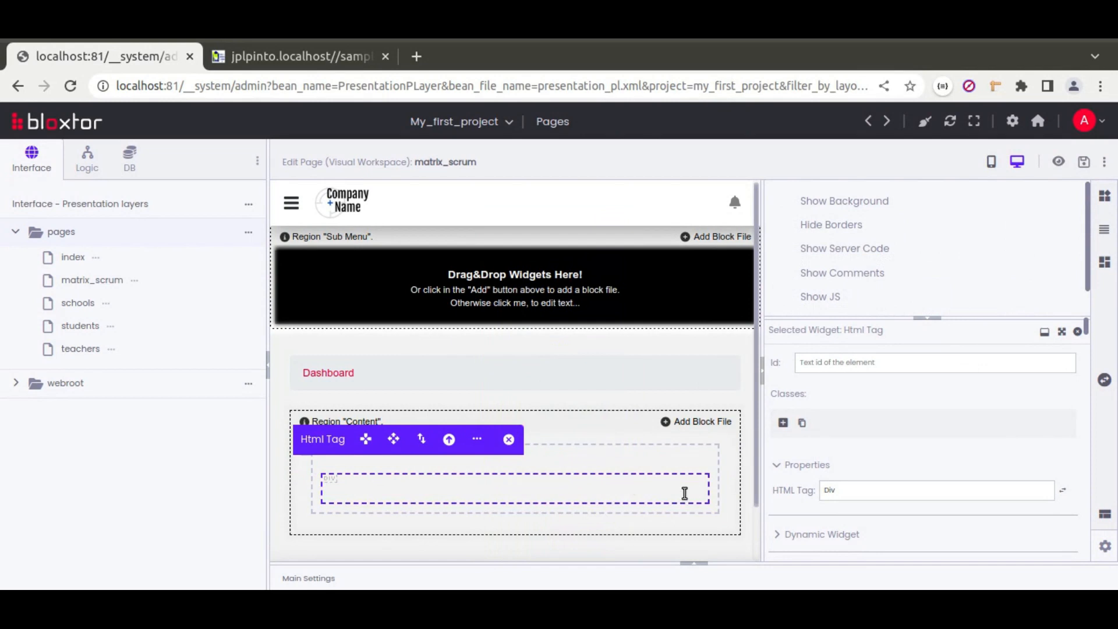
click(783, 422)
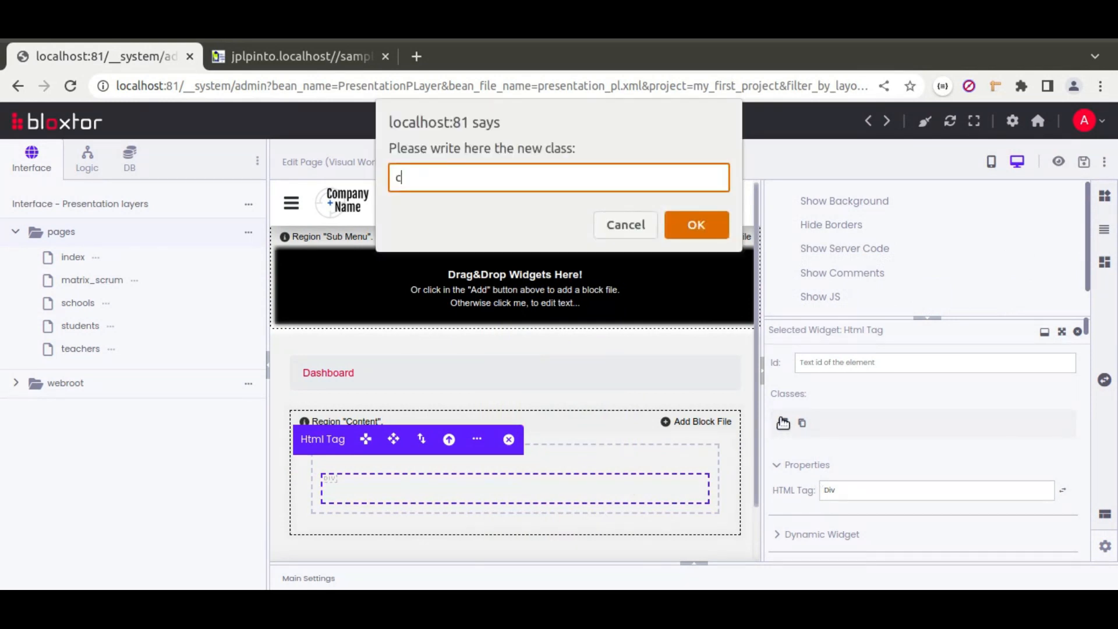
text(col-3)
key(Return)
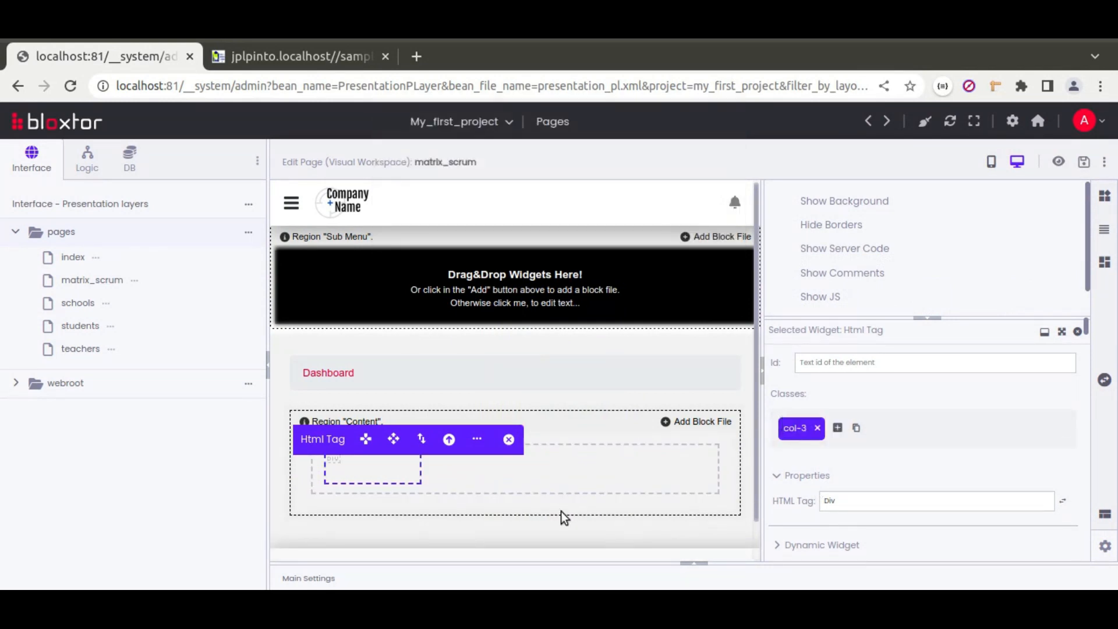
Step: Add a second Html Block inside the row div and give it the classes col-9 and bg-white
click(1104, 196)
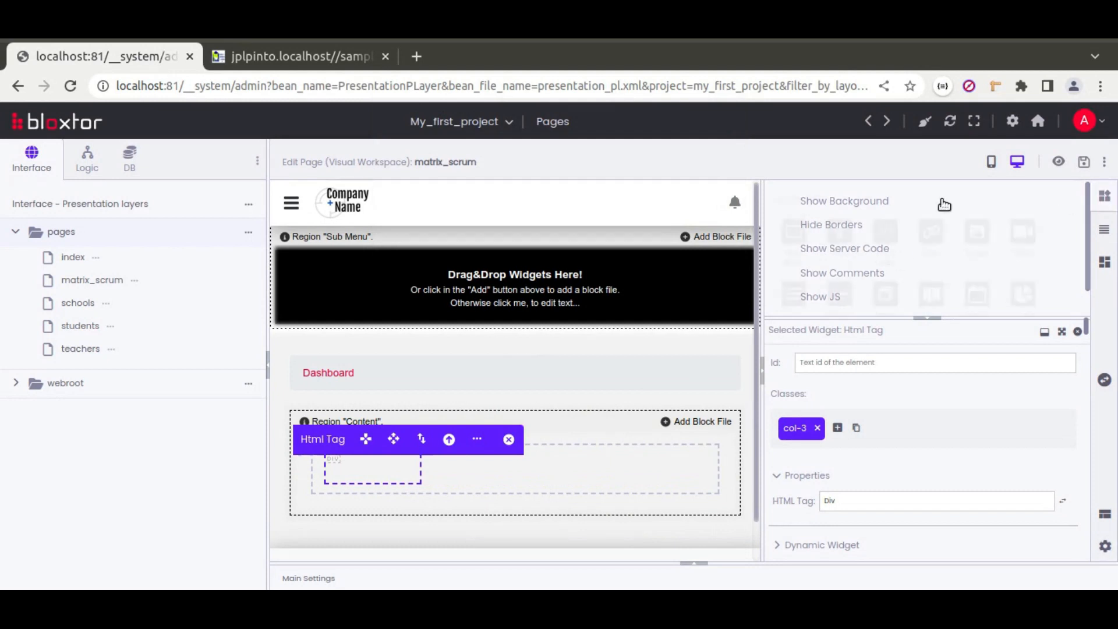
drag(793, 231, 611, 472)
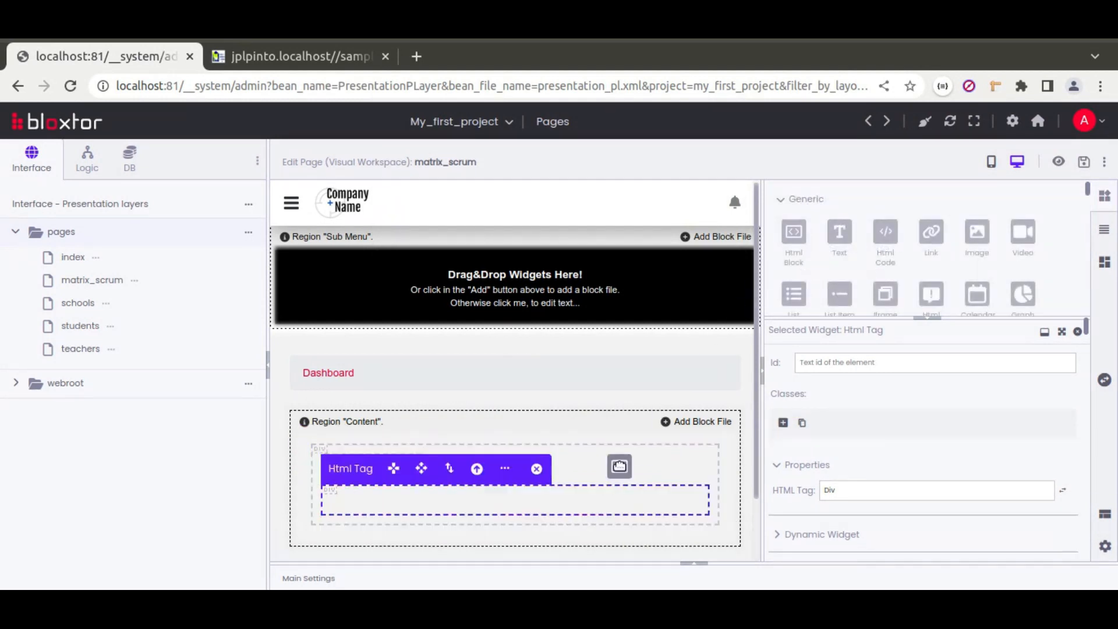
click(785, 423)
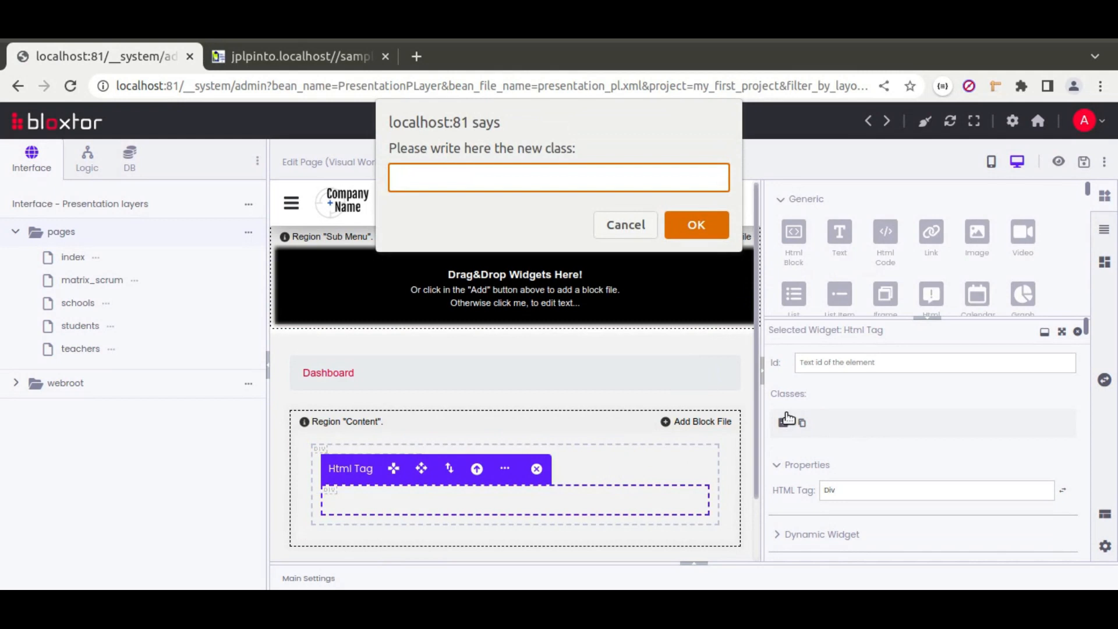
text(col-9)
key(Return)
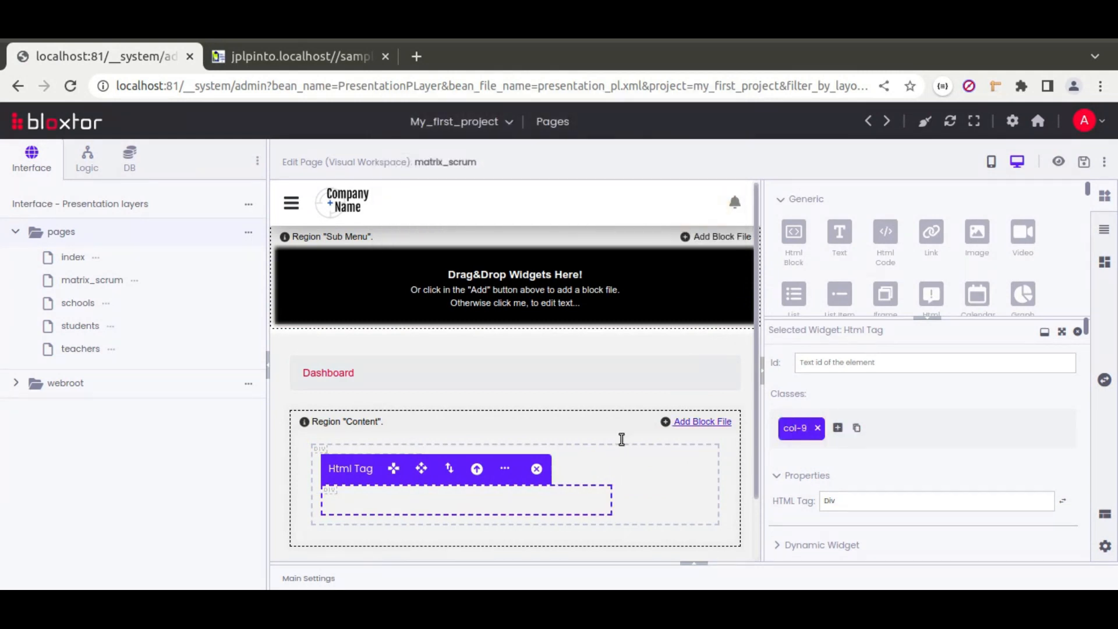
click(836, 428)
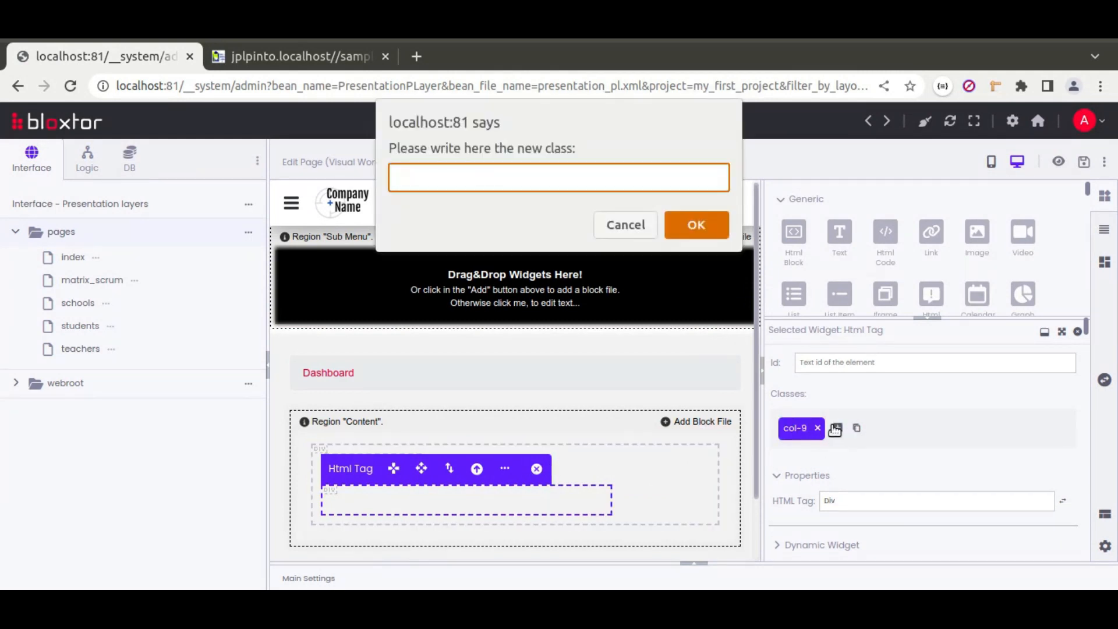
text(bg-white)
key(Return)
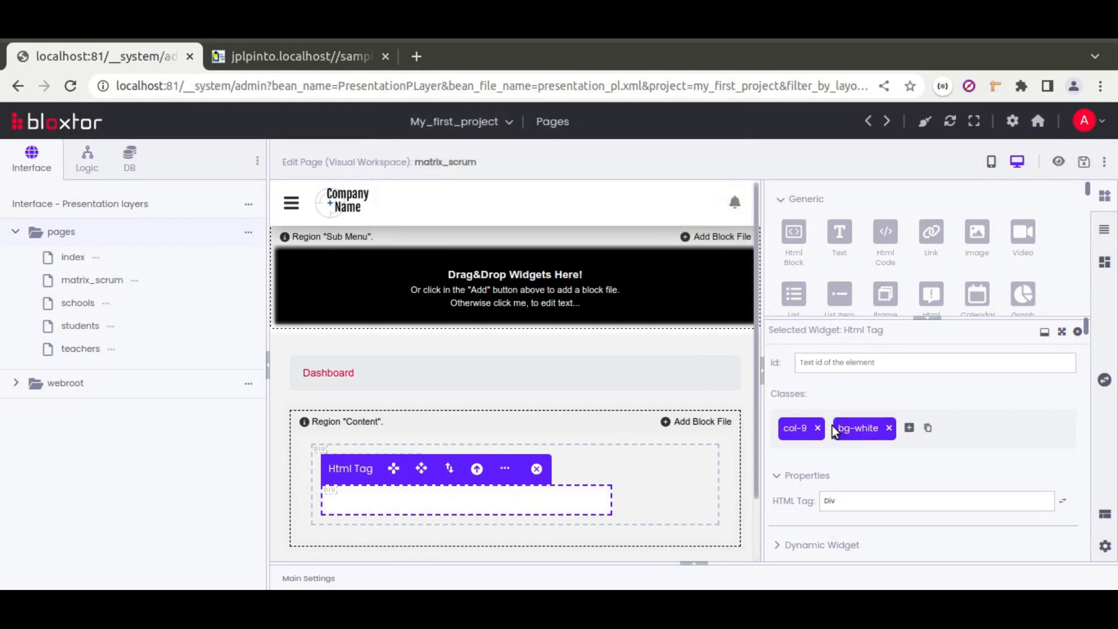
Step: Add the classes pe-0, ps-0 and bg-white to the col-3 div inside the row
click(466, 488)
click(381, 490)
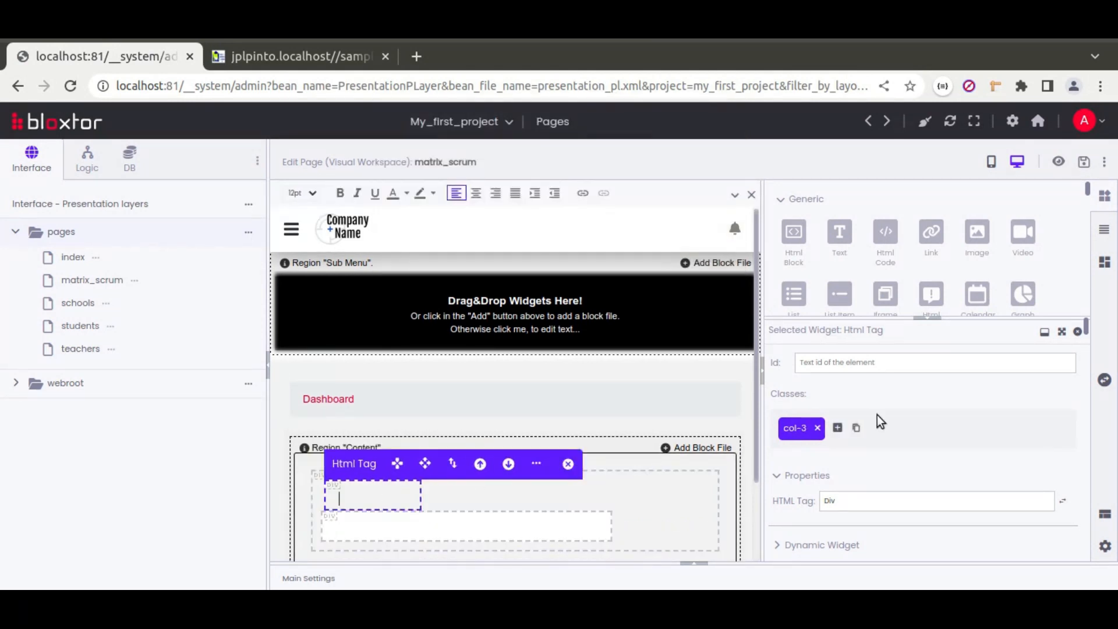
click(837, 429)
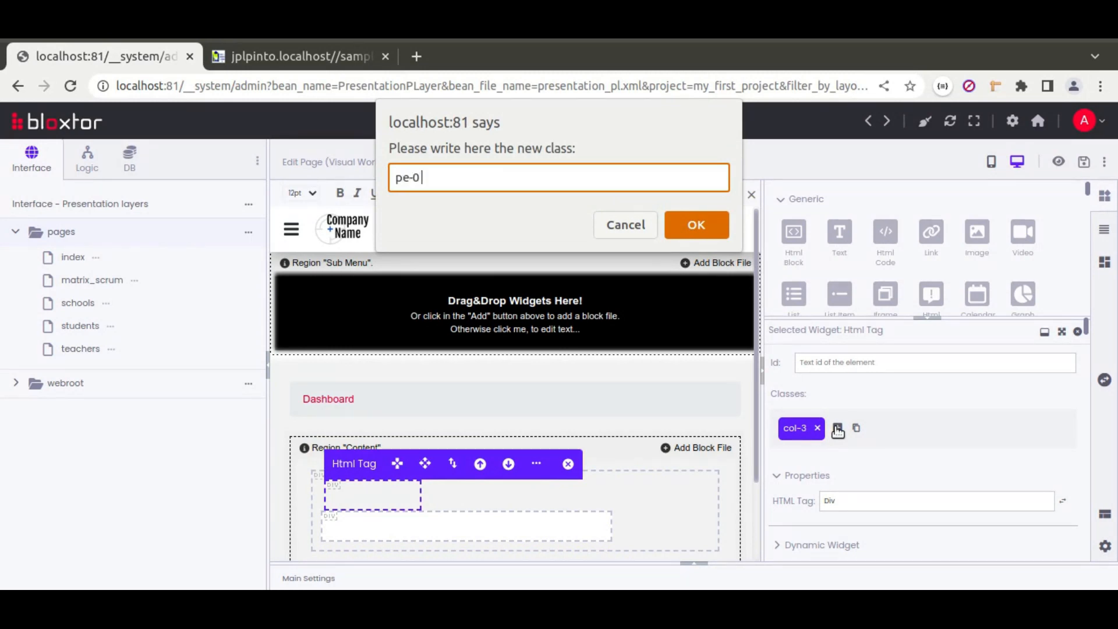
key(Return)
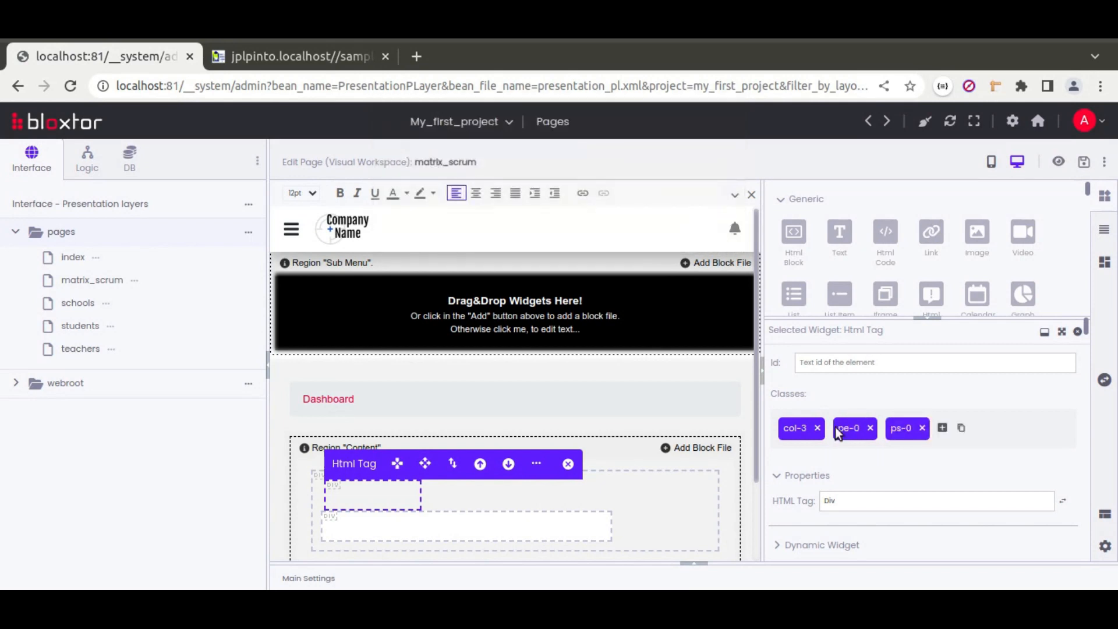
click(943, 428)
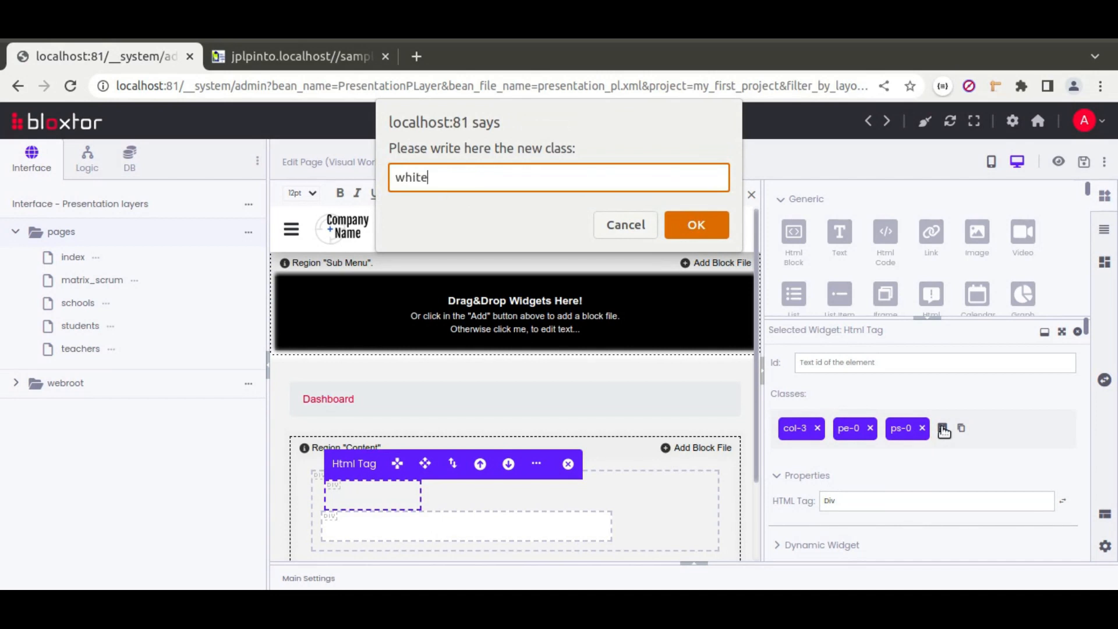
text(white)
key(Home)
text(bg-)
key(Return)
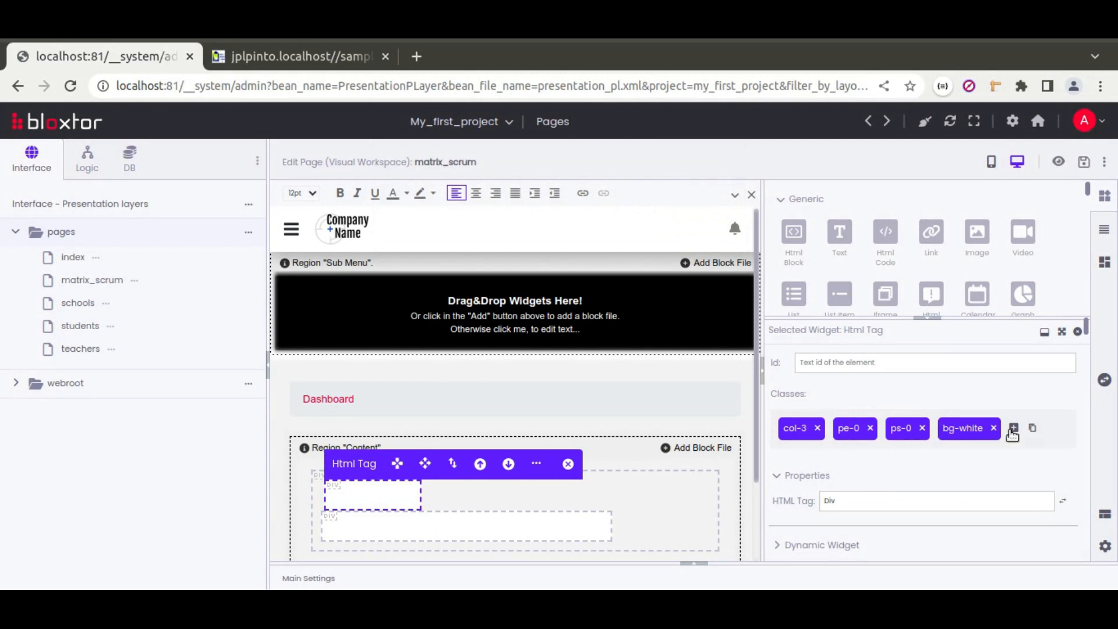
Step: Give the col-3 div the additional classes pt-2, text-center, border and rounded
click(1013, 429)
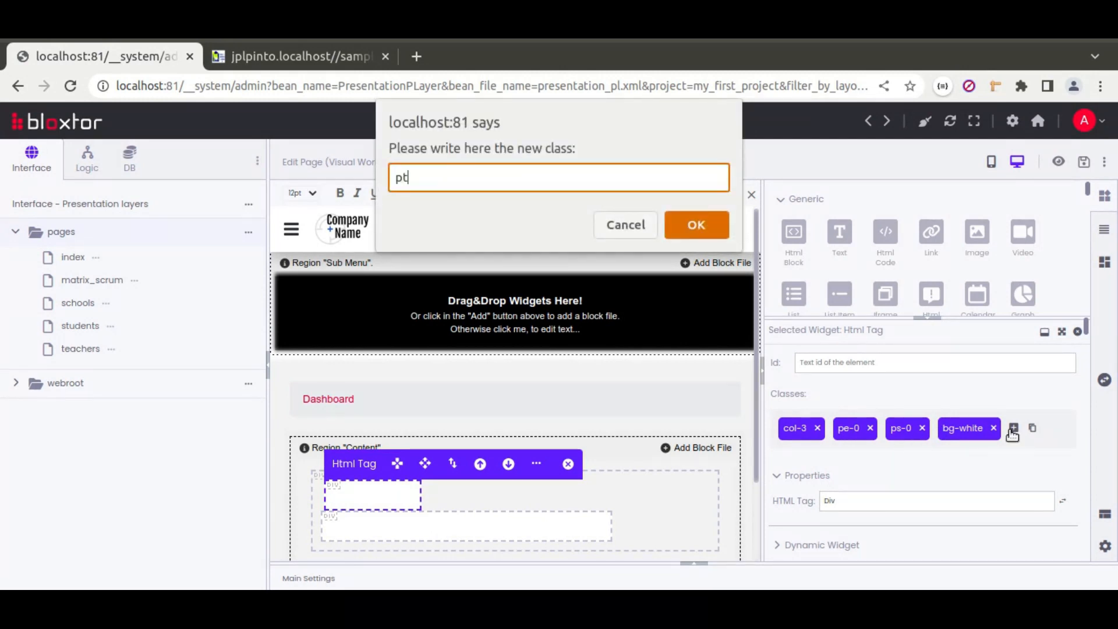
key(Return)
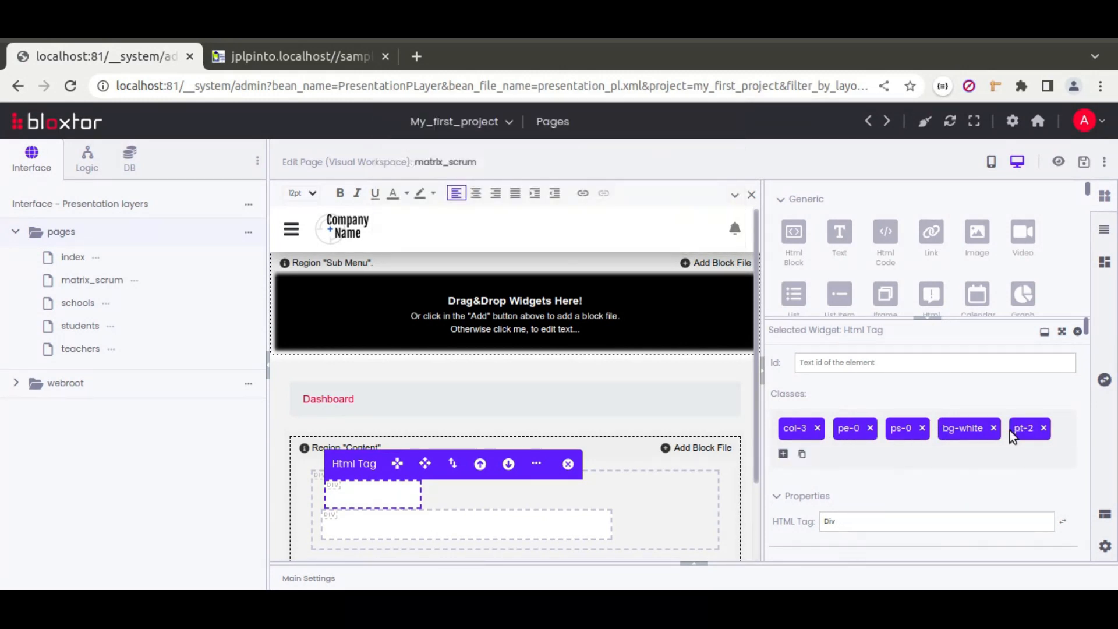
click(783, 455)
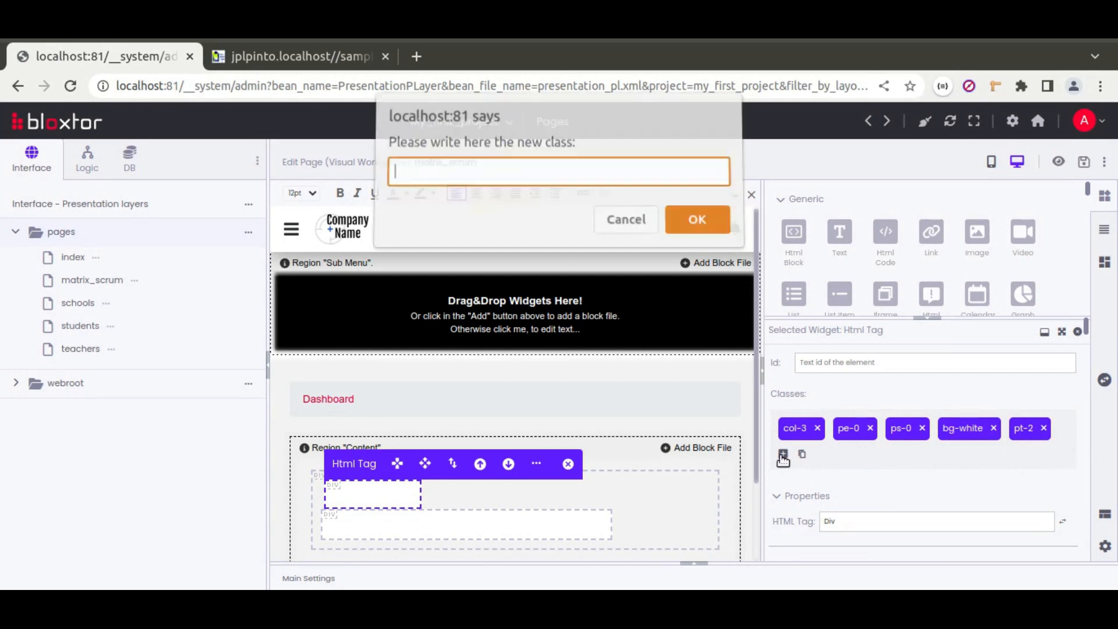
text(text-center border rounded)
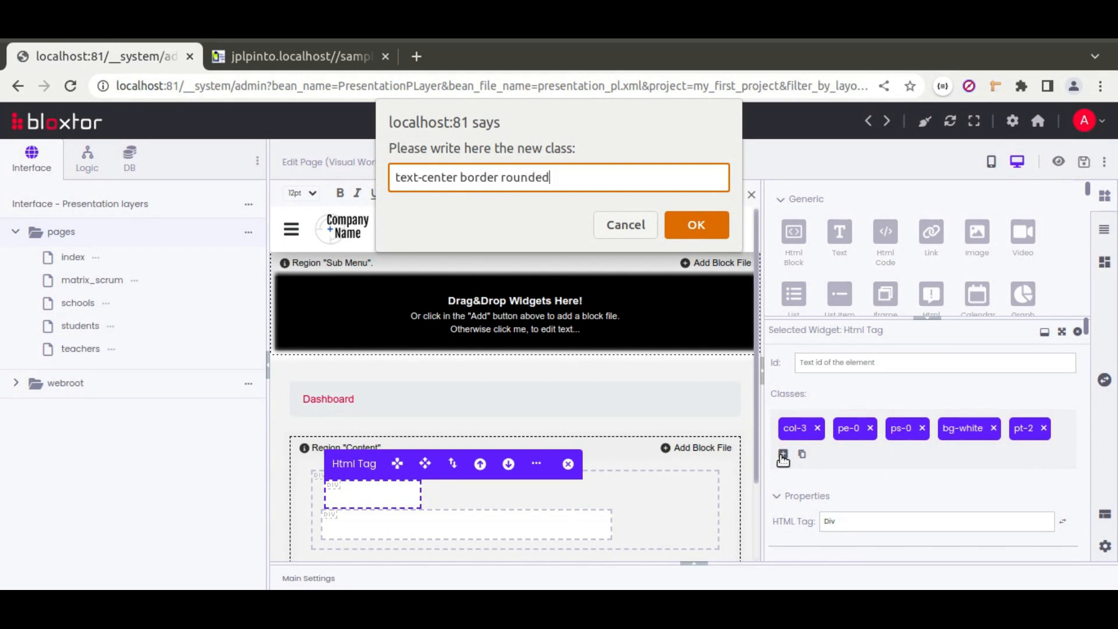
key(Return)
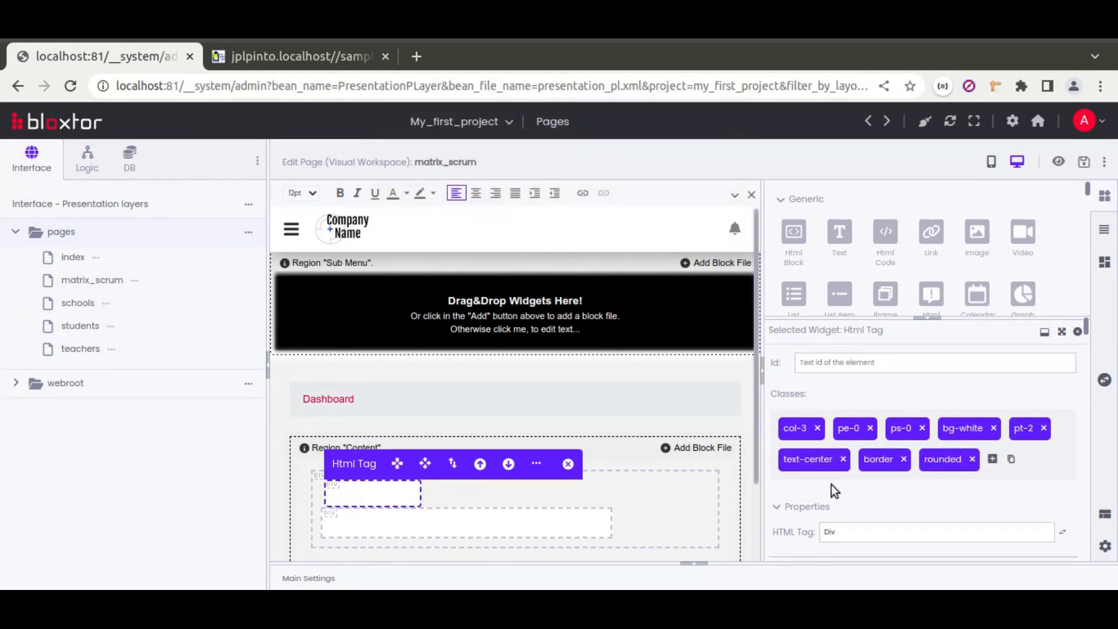
Step: Add the classes border and rounded to the col-9 div and open a preview of the page
click(573, 521)
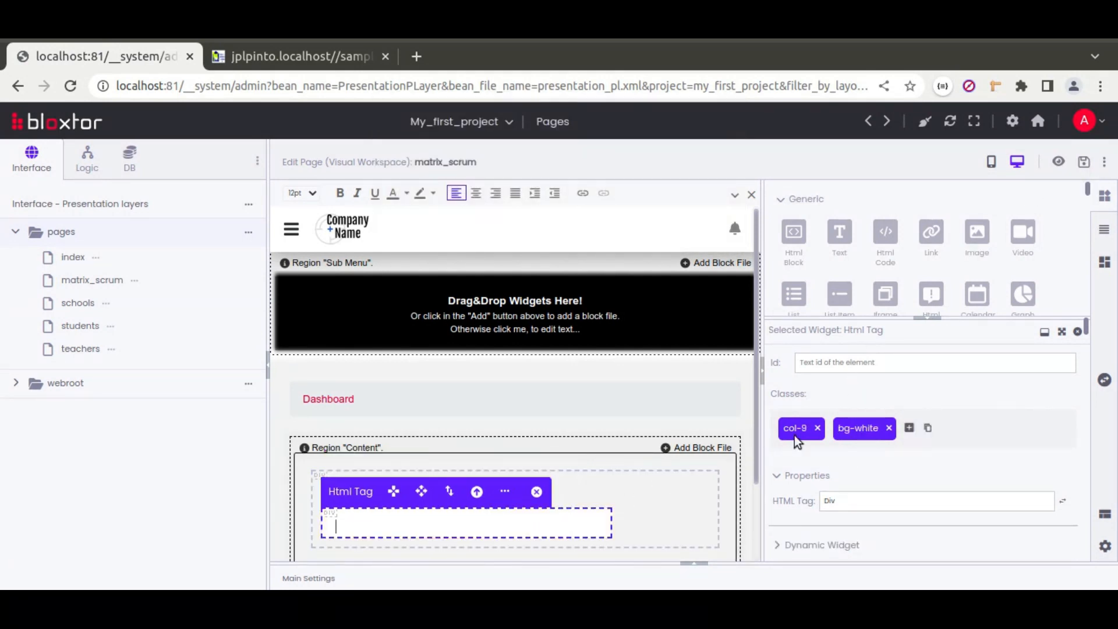
click(906, 428)
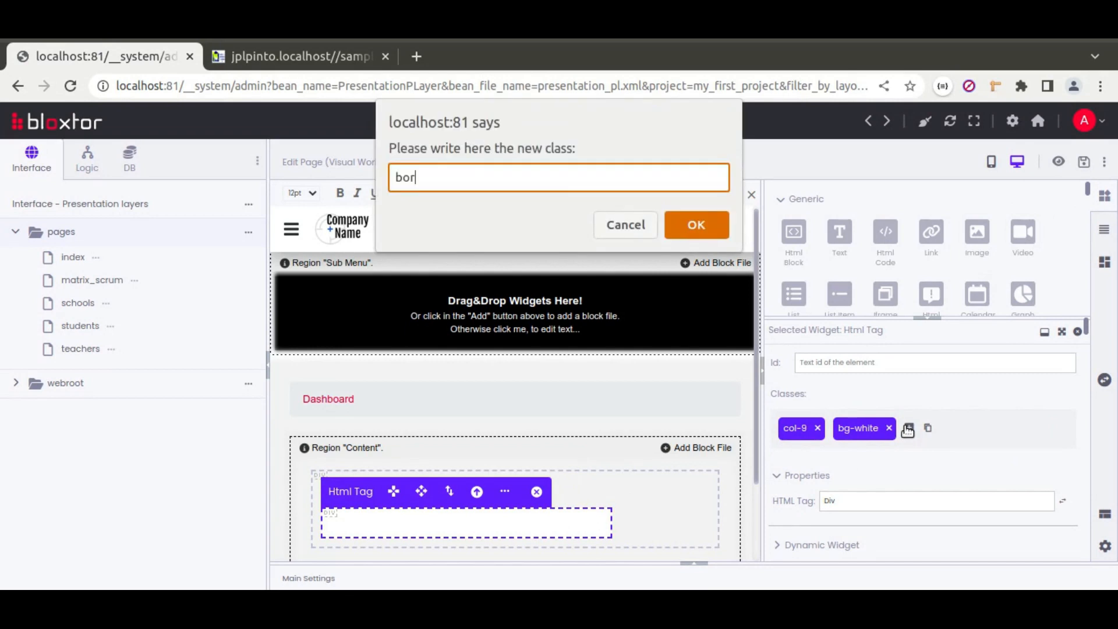
text(border rounded)
key(Return)
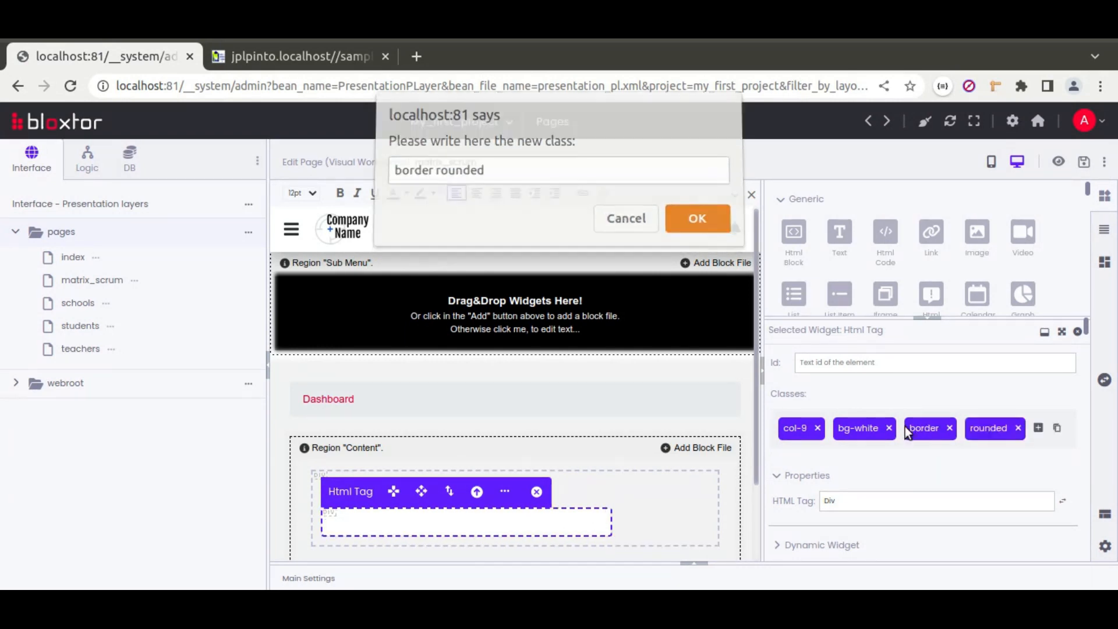
click(1058, 163)
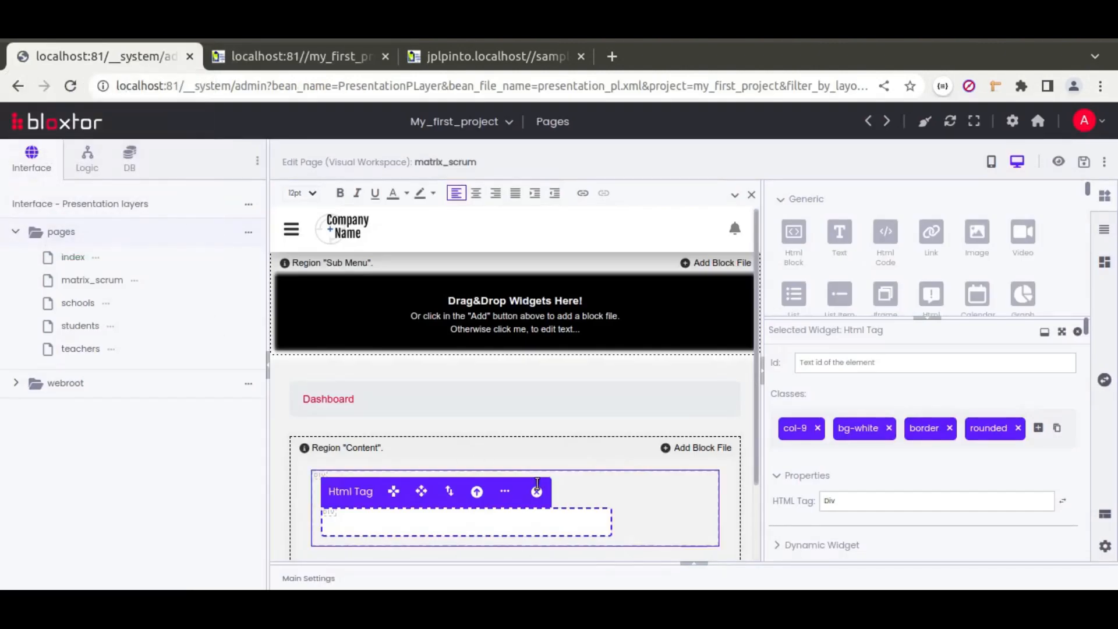
Step: Set a minimum height above 100px on the outer row div
click(604, 482)
scroll(785, 469, down, 3)
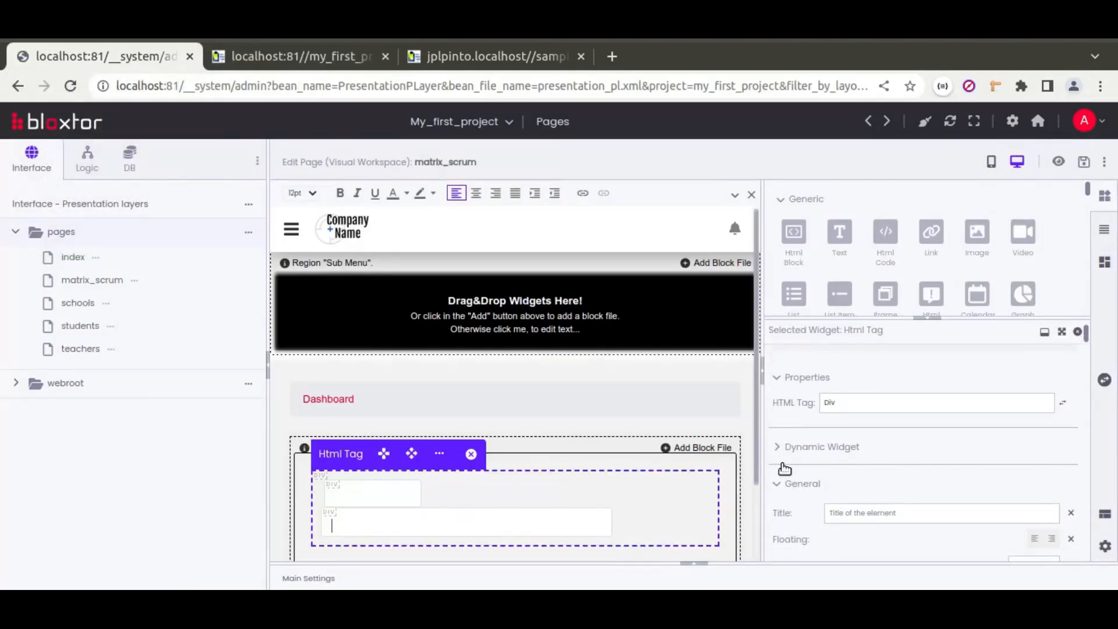
click(796, 388)
scroll(809, 449, down, 3)
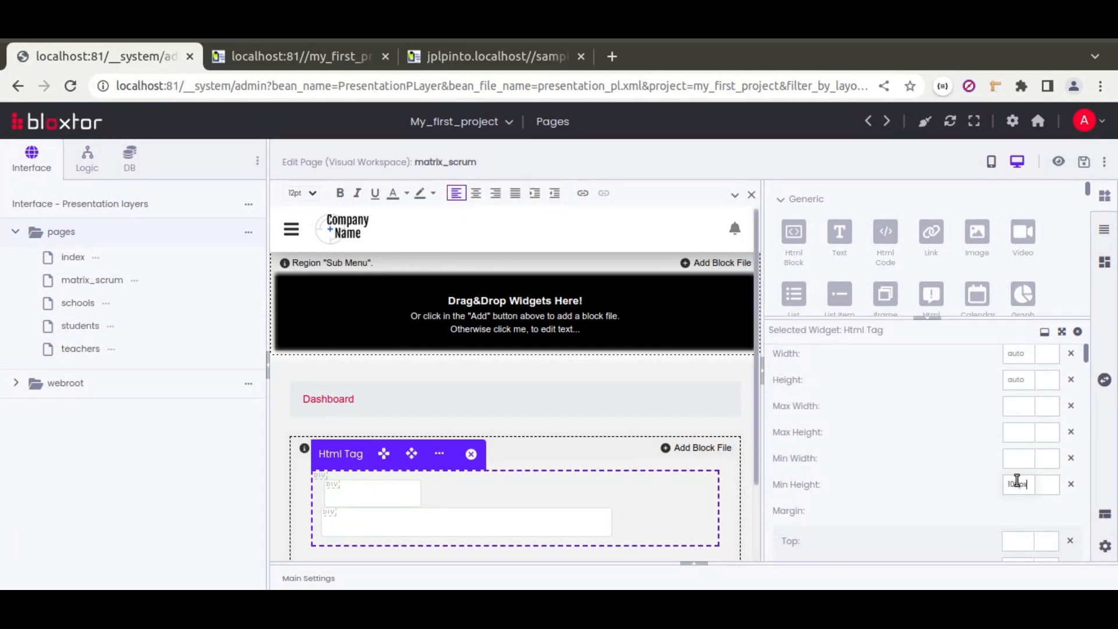
click(912, 484)
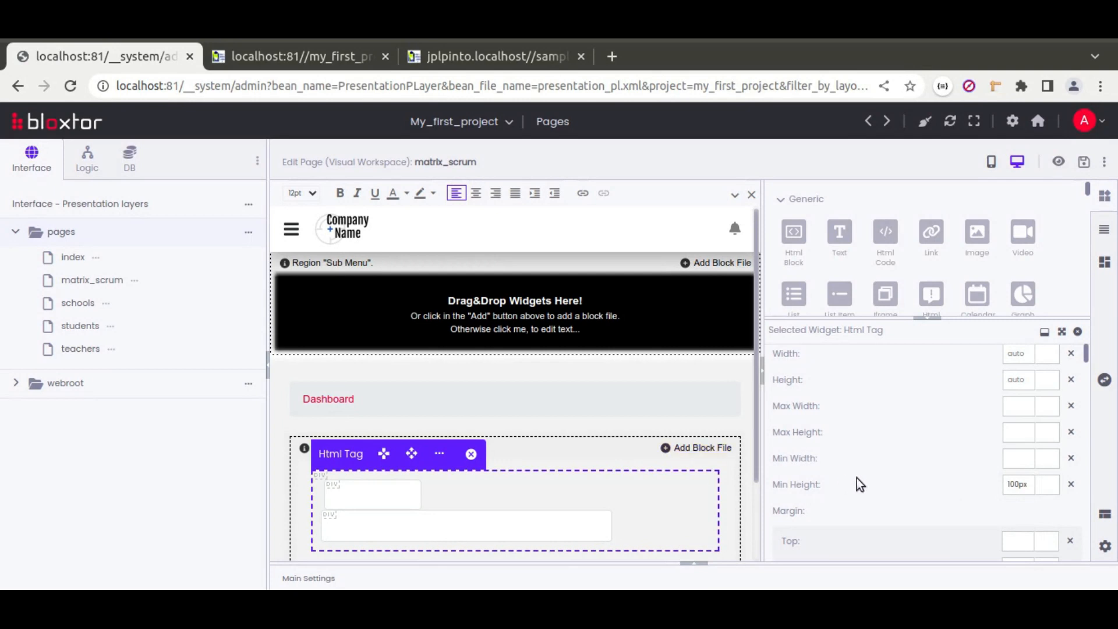
click(1008, 484)
click(881, 487)
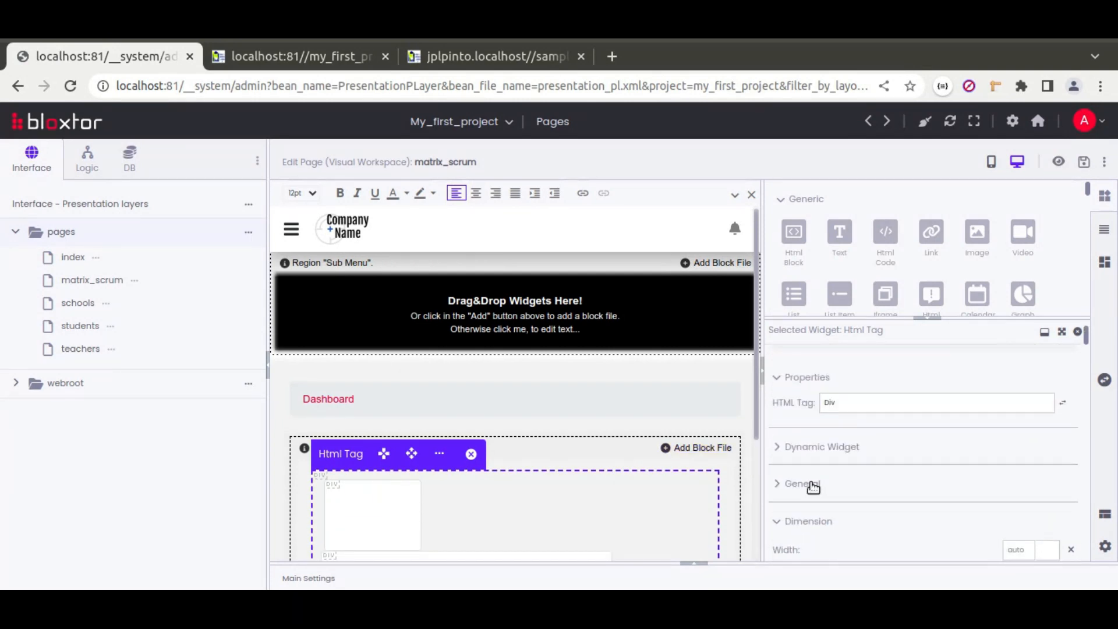
Step: Save the page and reload the matrix_scrum preview to check the two-column layout
click(1083, 161)
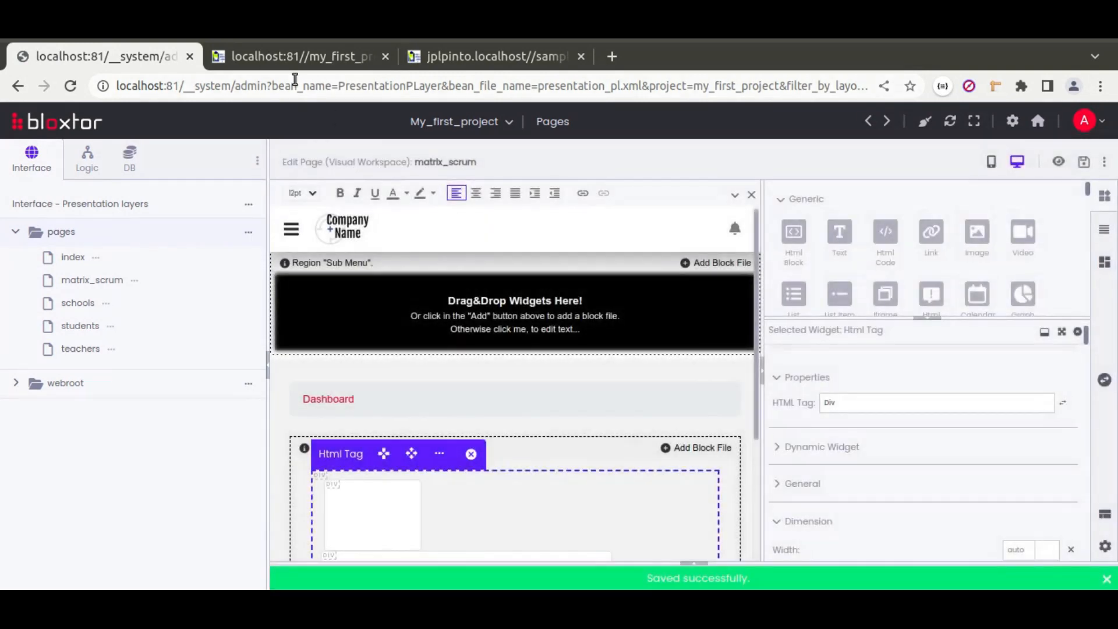
click(291, 61)
click(70, 85)
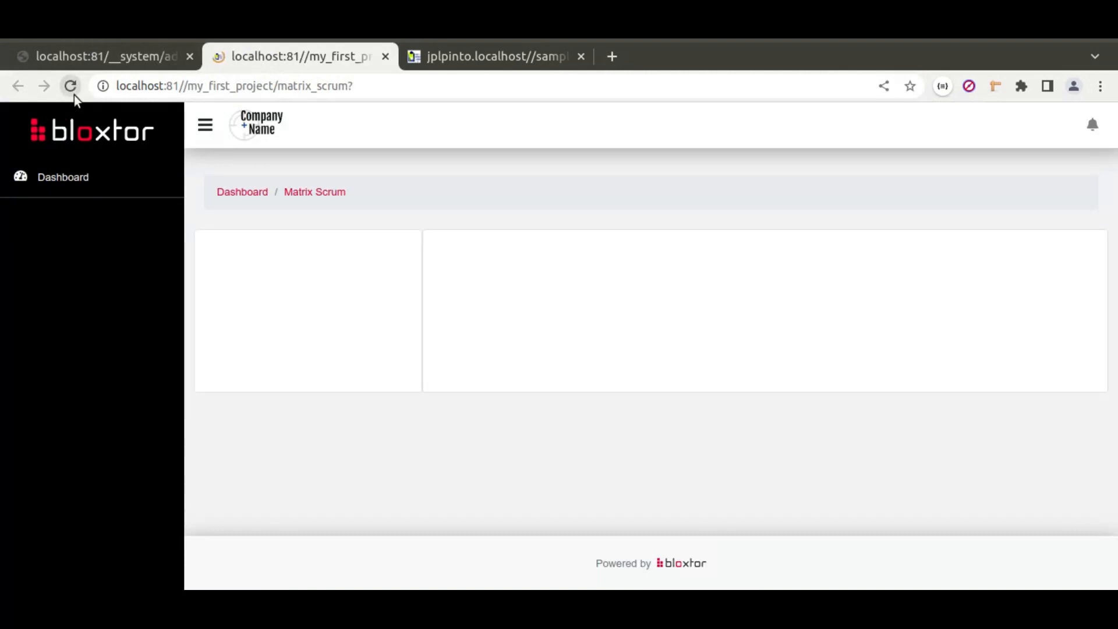
Step: Back in the visual editor, change the wider column's width class to col-8
click(113, 54)
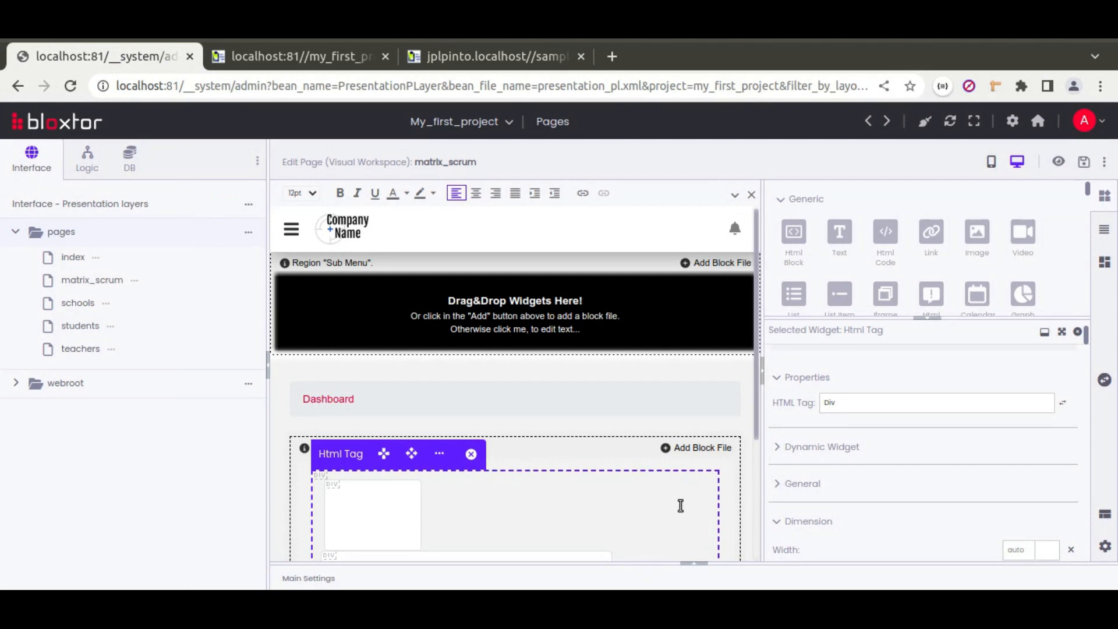
click(379, 498)
click(468, 553)
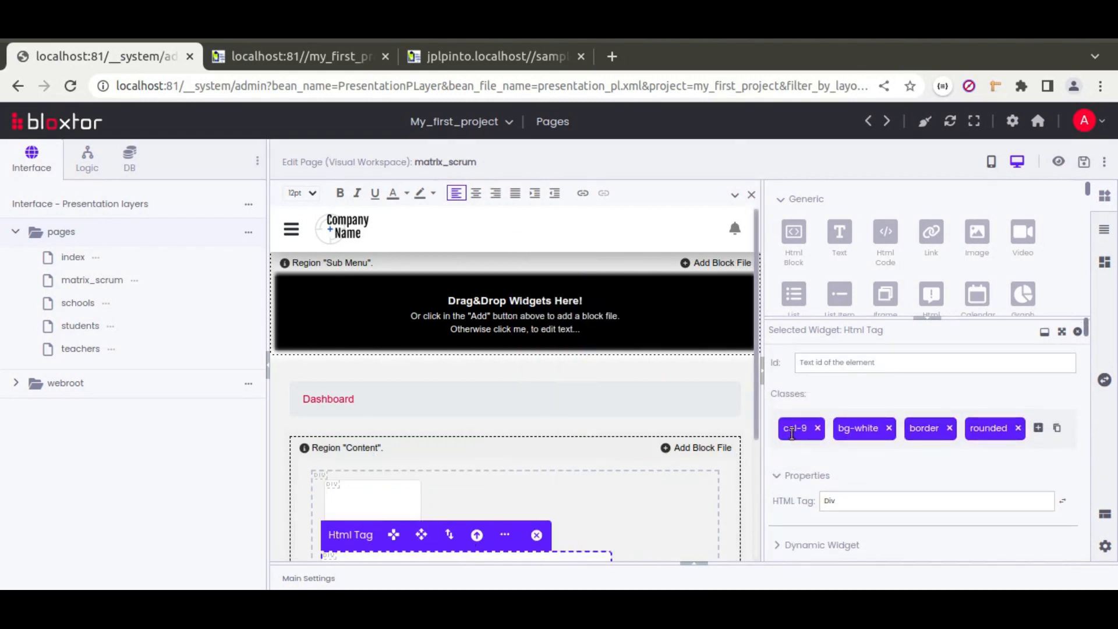
click(795, 428)
click(451, 175)
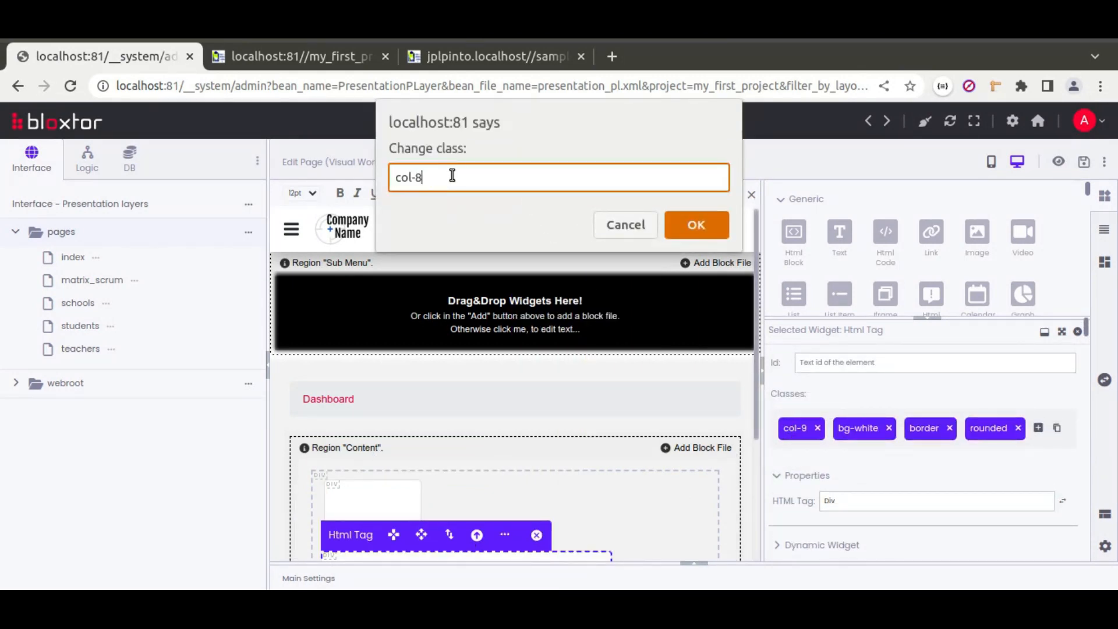
click(699, 226)
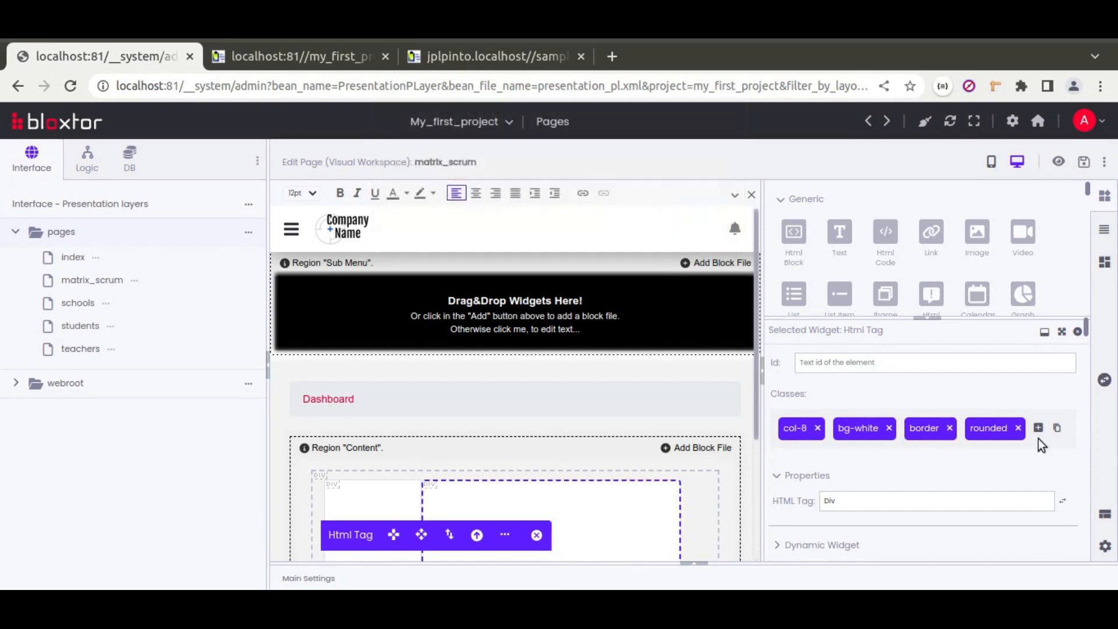
Step: Add the class ms-2 to the col-8 div, save, and check the spacing in the reloaded preview
click(1039, 428)
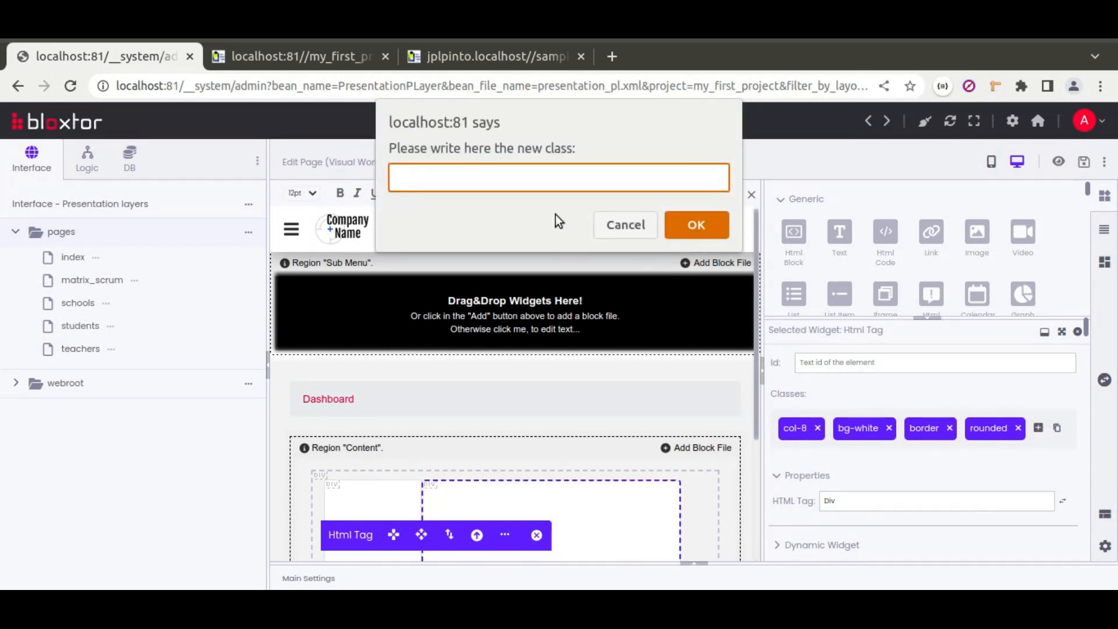
text(a)
key(BackSpace)
text(ms-2)
key(Return)
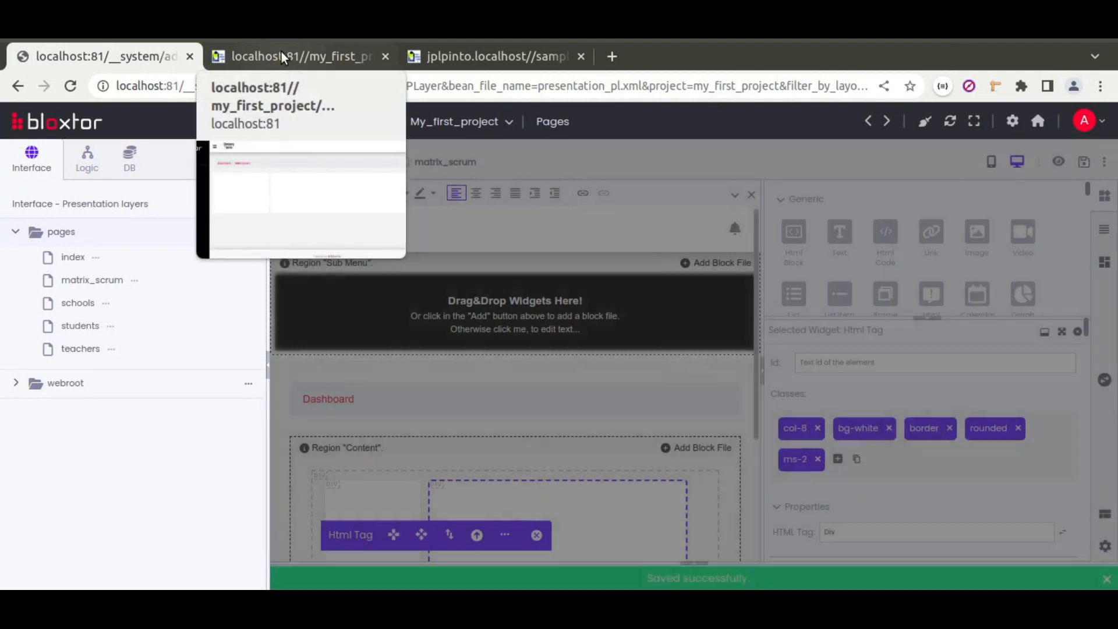
click(281, 51)
click(70, 87)
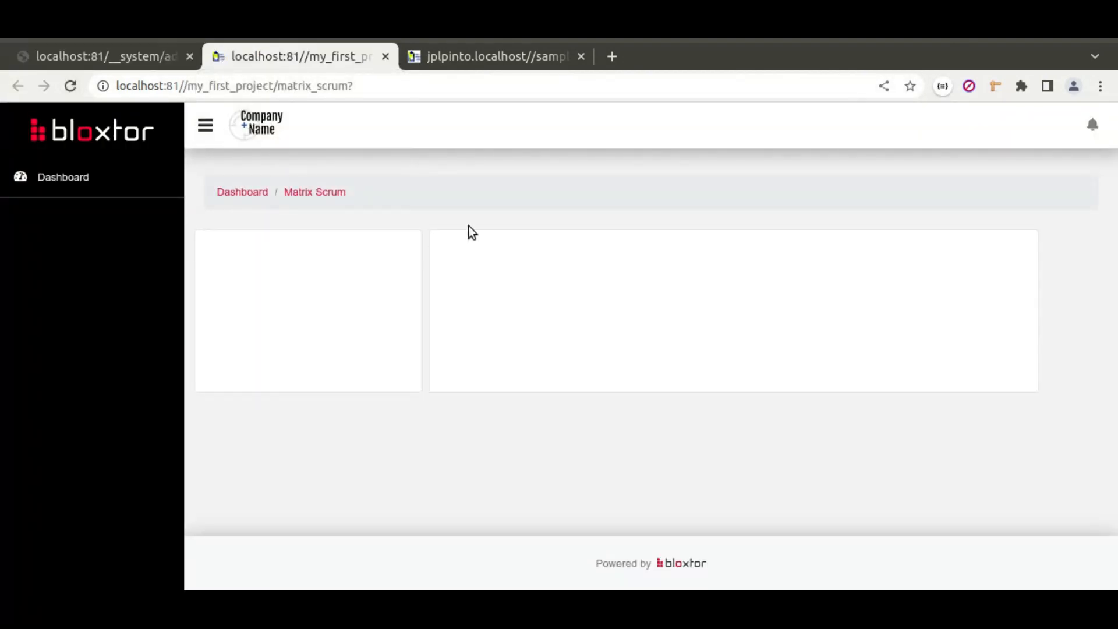
Step: Return to the visual editor, add the class p-0 to the outer row div, and save the page
click(118, 56)
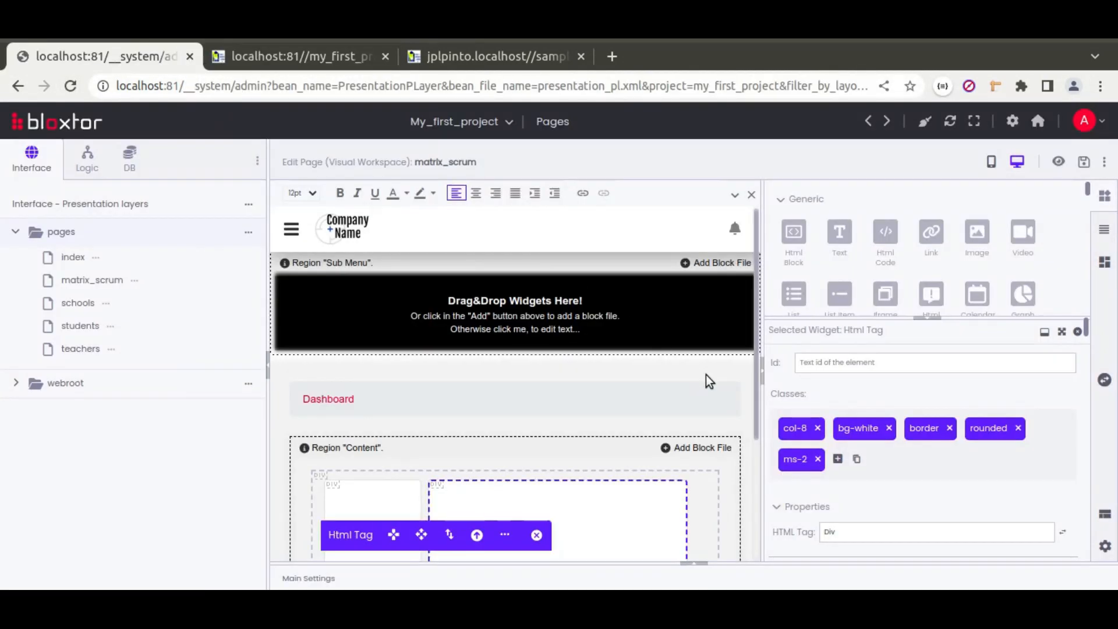
click(481, 470)
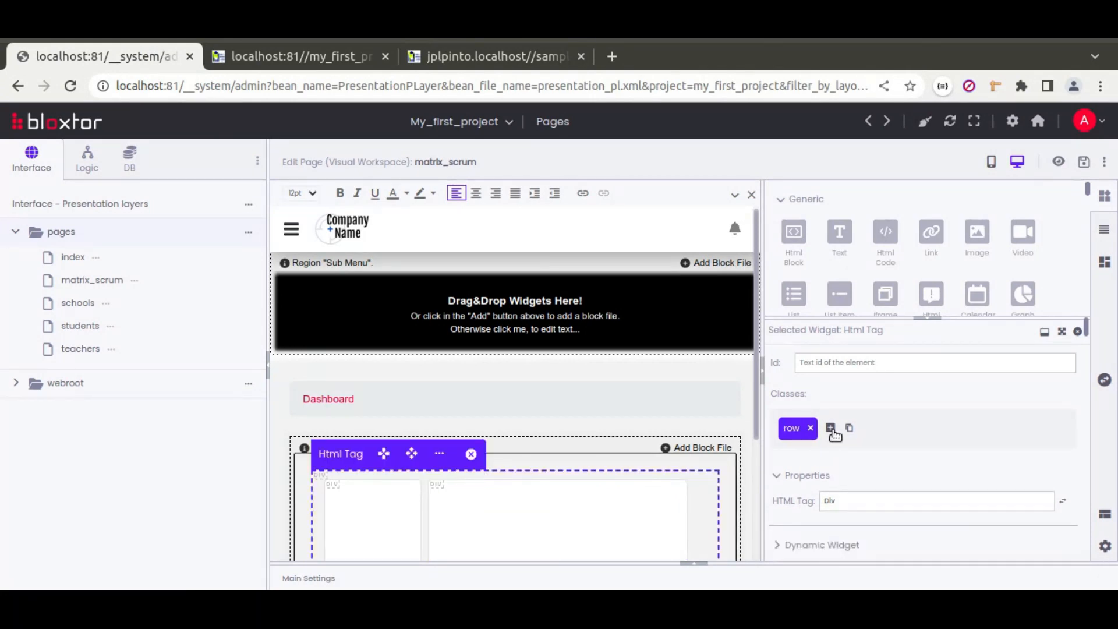
click(826, 427)
text(p-0)
key(Return)
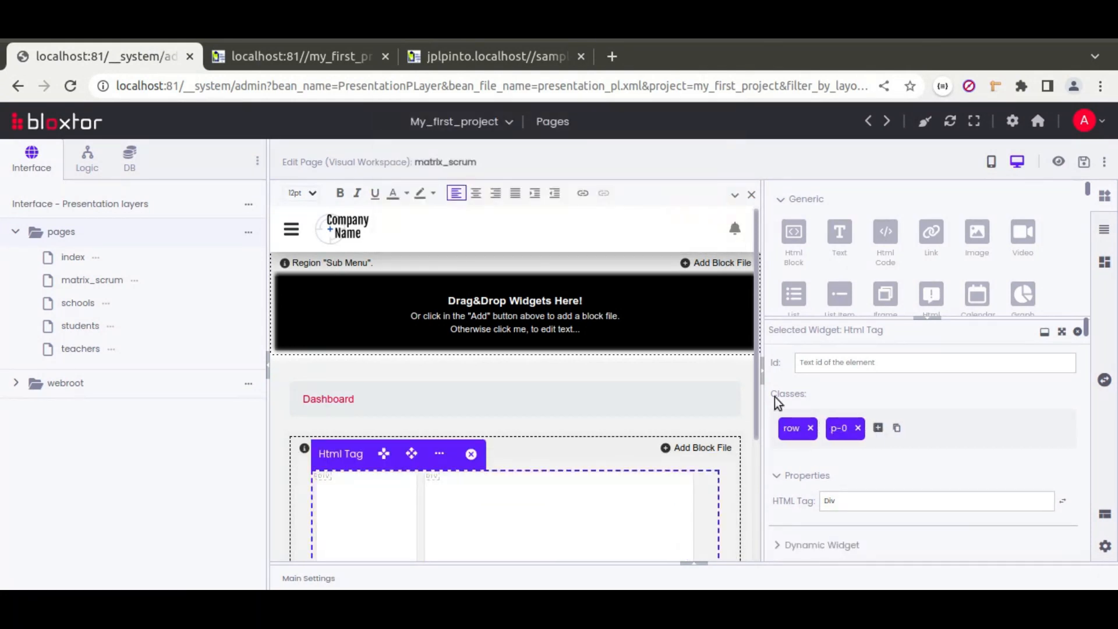
click(1083, 162)
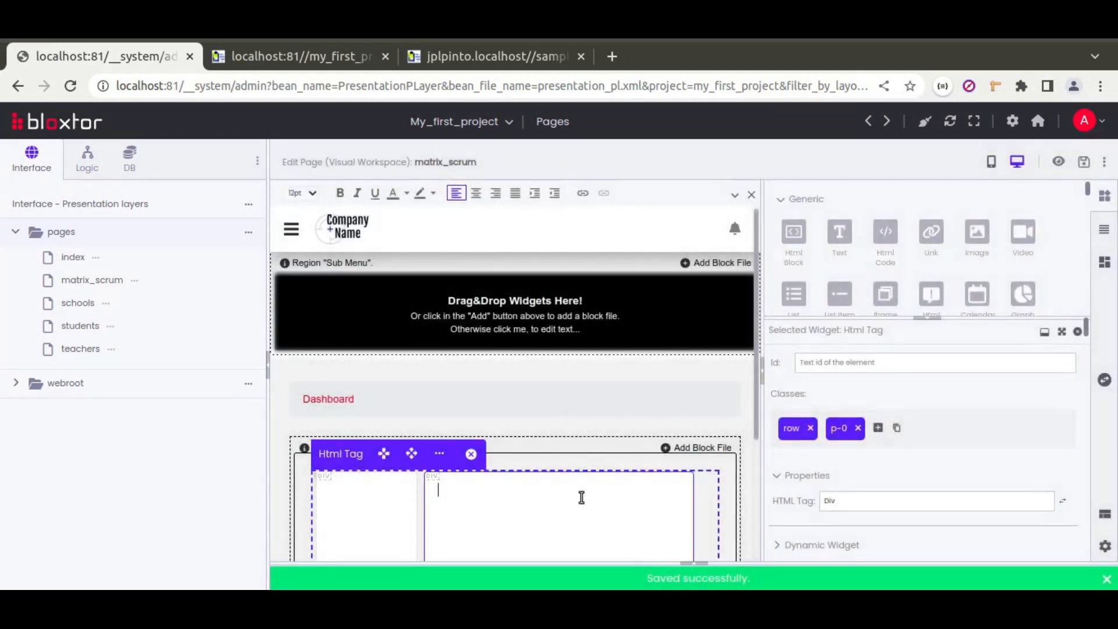
Step: Change the col-8 div's margin class to ms-3, save, and reload the page preview
click(581, 497)
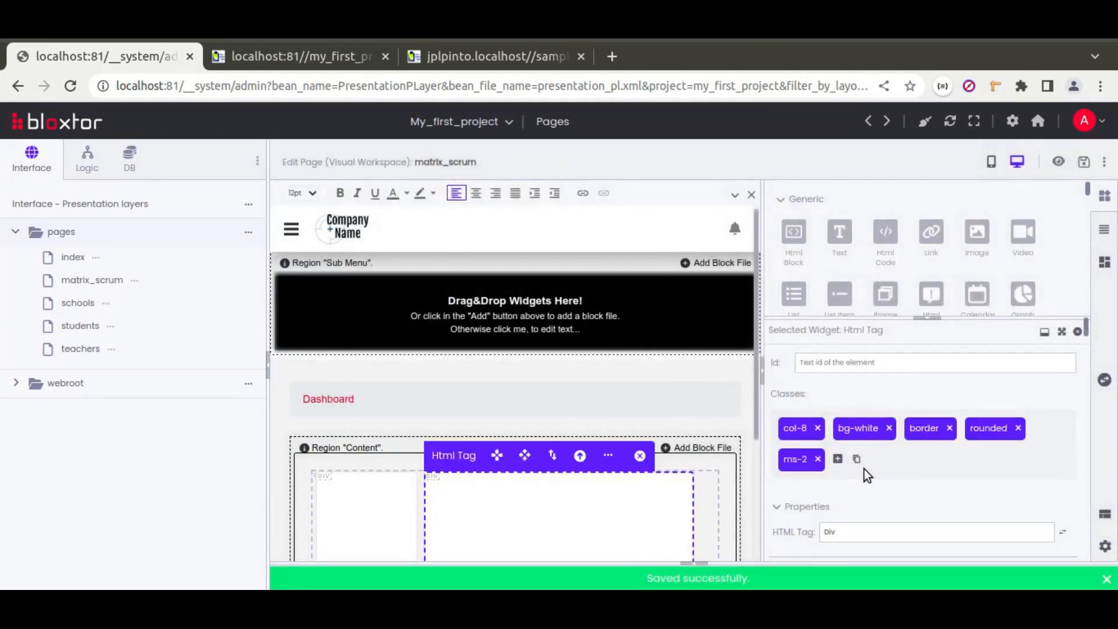
click(802, 460)
click(521, 175)
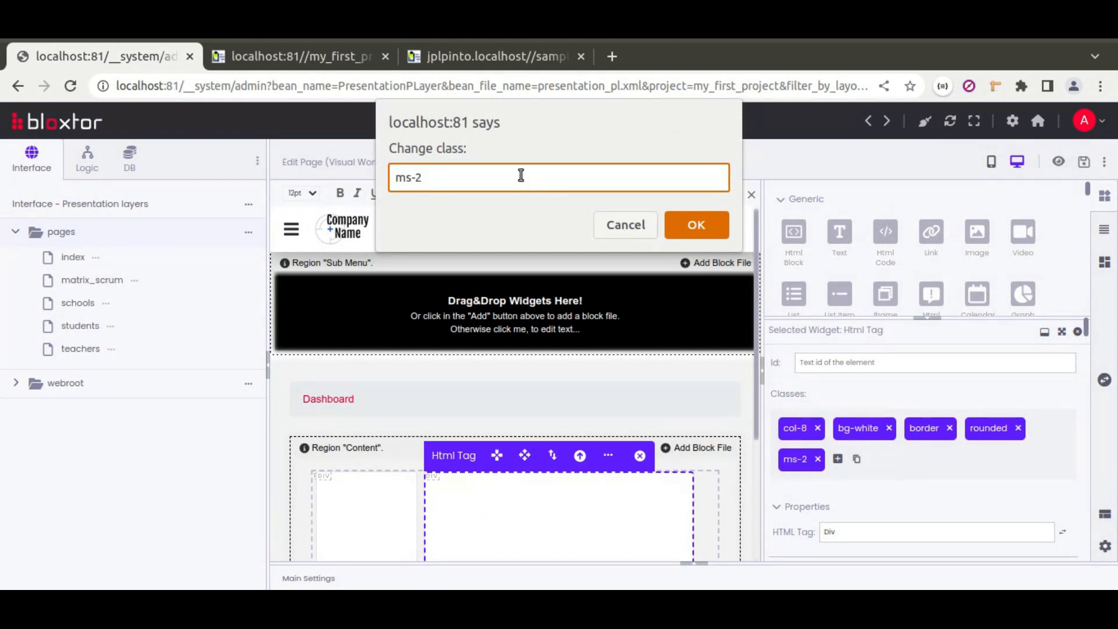
key(BackSpace)
text(3)
key(Return)
click(1083, 163)
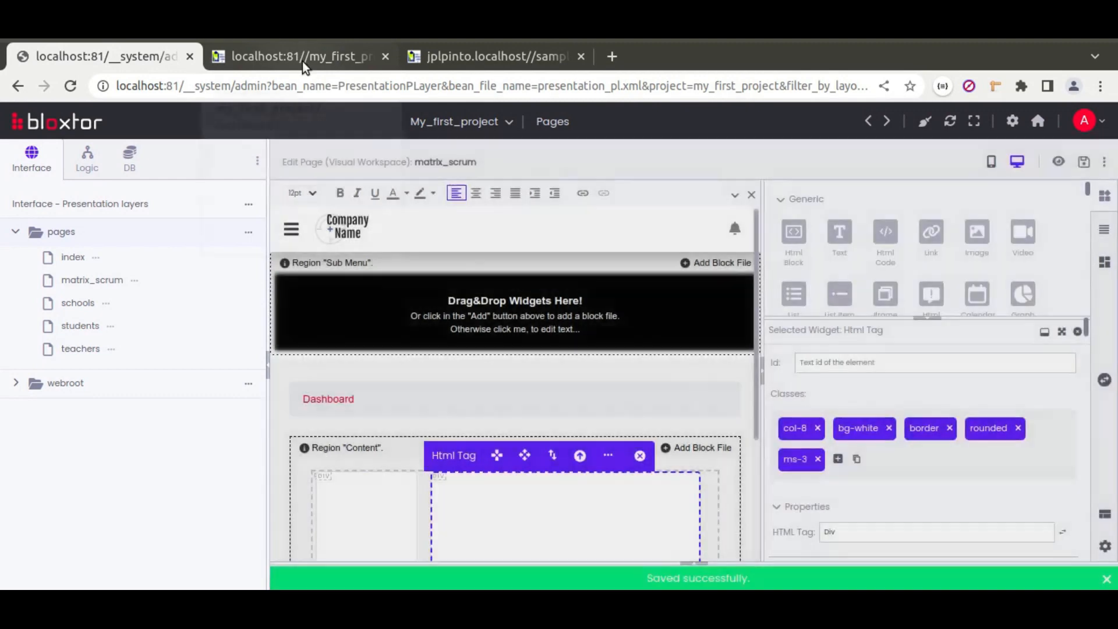
click(302, 63)
click(69, 87)
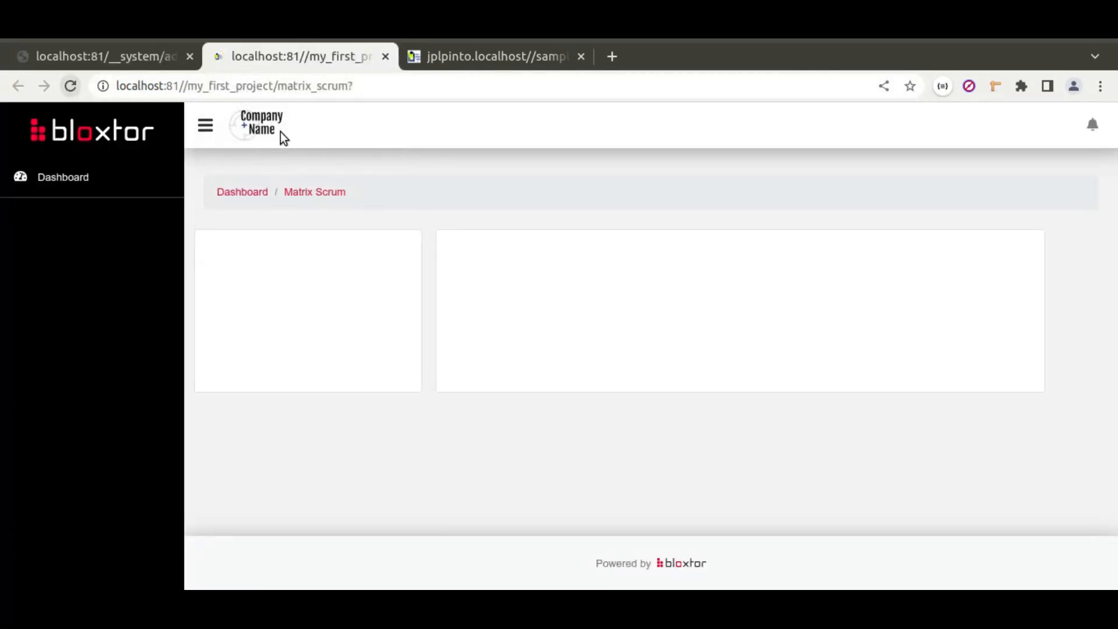
Step: Back in the visual editor, add the class text-center to the outer row div, save, and reload the page preview
click(134, 61)
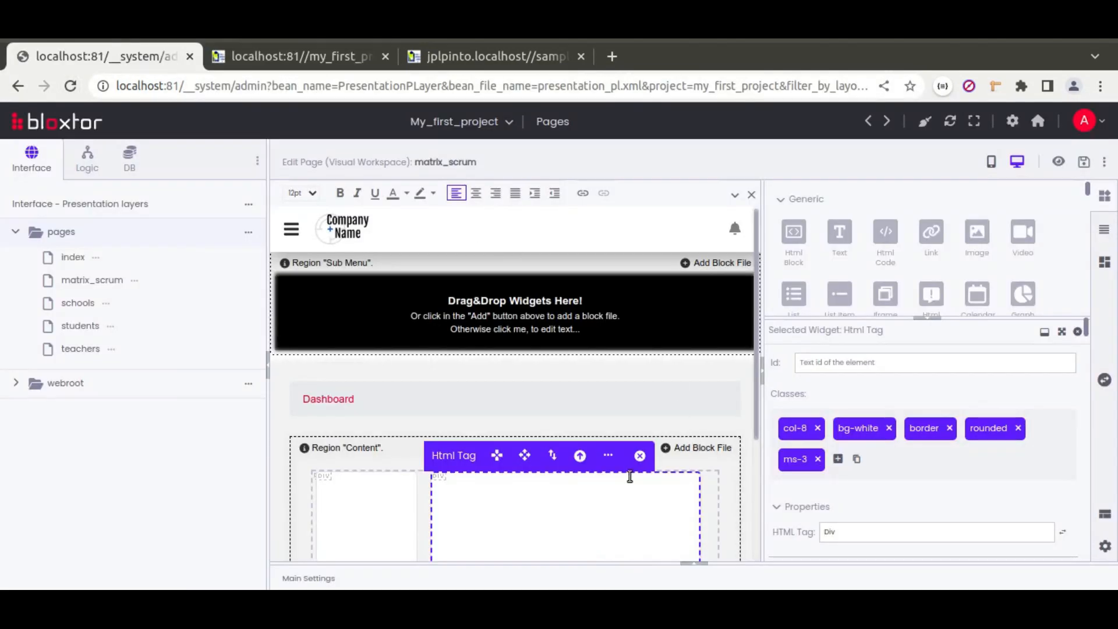
click(709, 478)
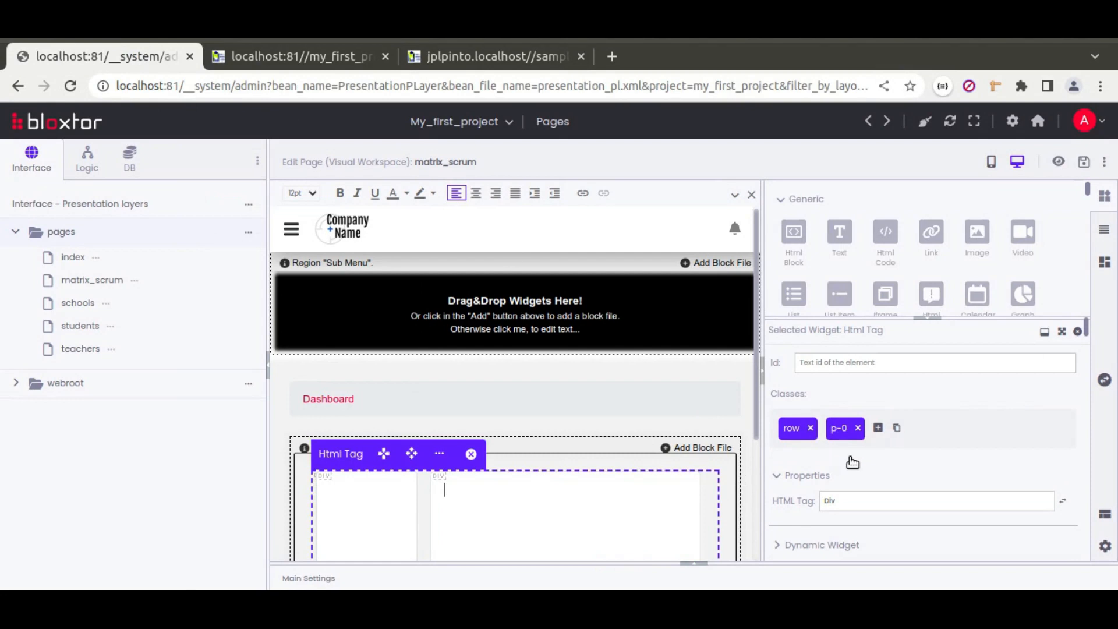
click(878, 428)
text(text-center)
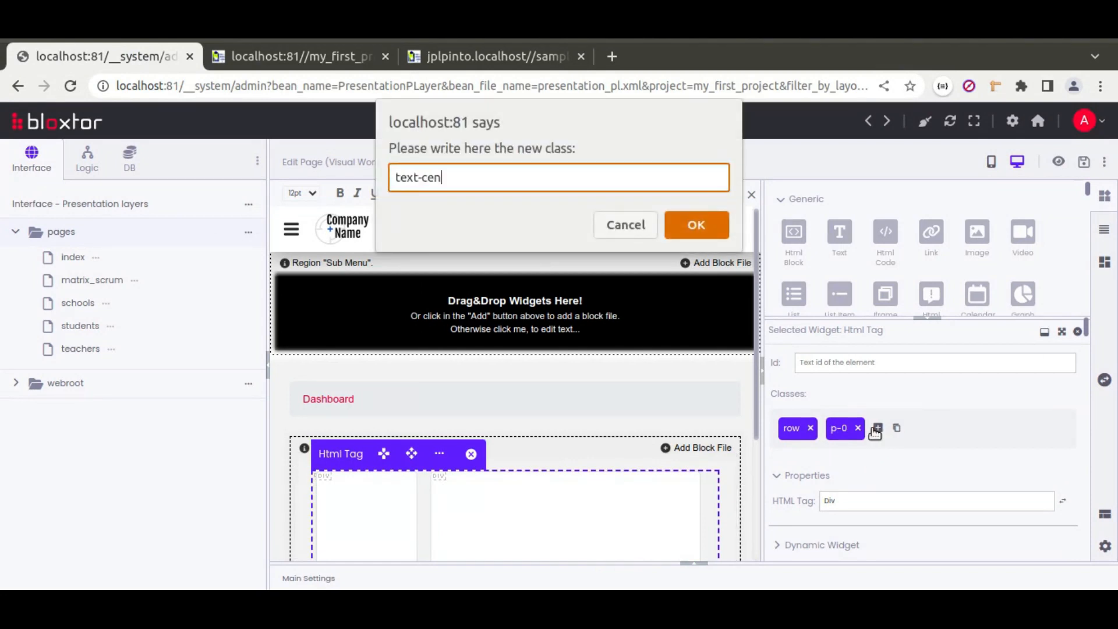
key(Return)
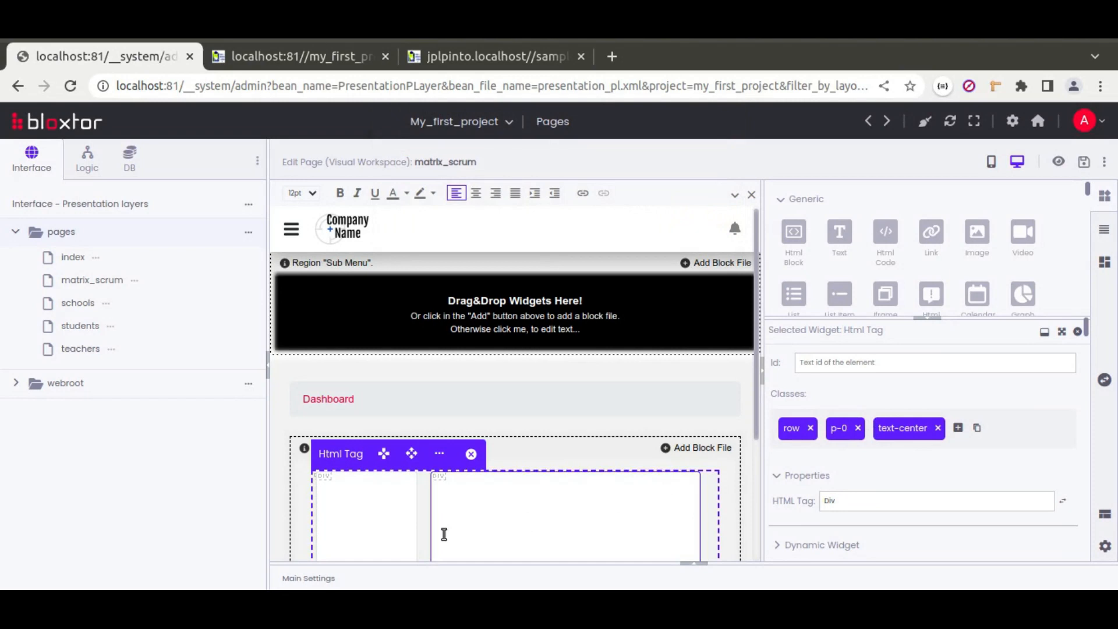
click(1083, 161)
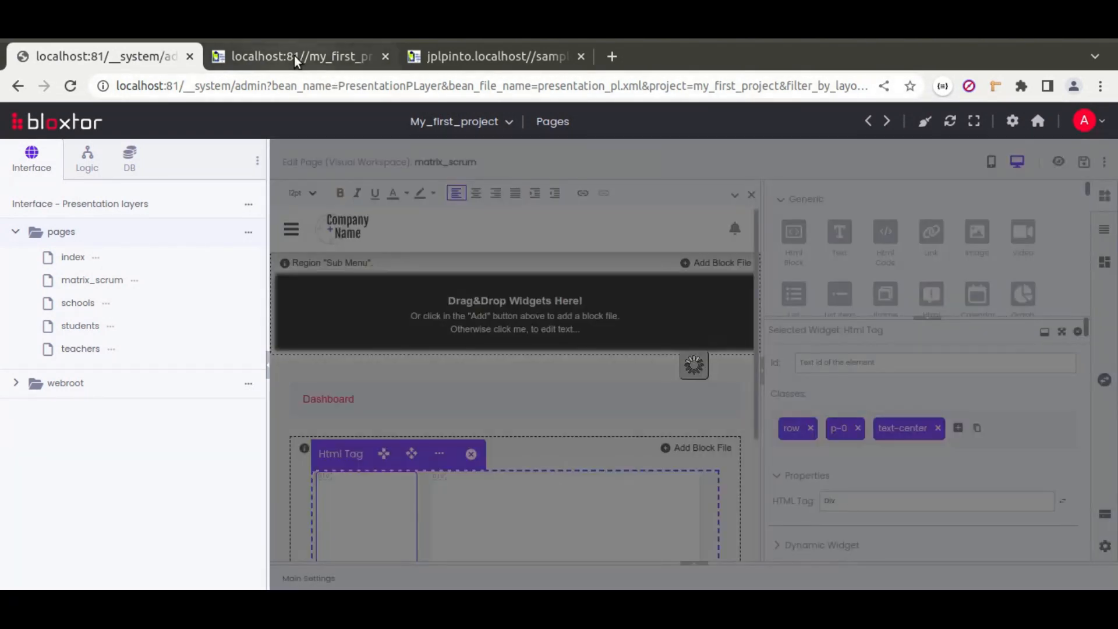
click(295, 55)
click(70, 90)
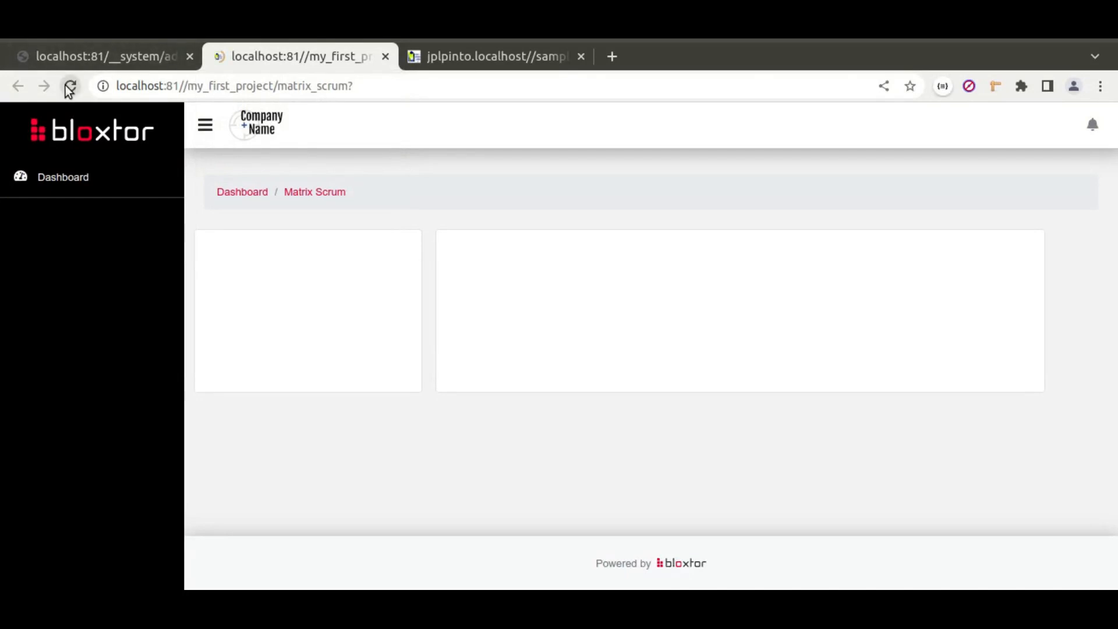
Step: Return to the visual editor, add the class m-0 to the row div, save, and check the reloaded preview
click(106, 57)
click(957, 428)
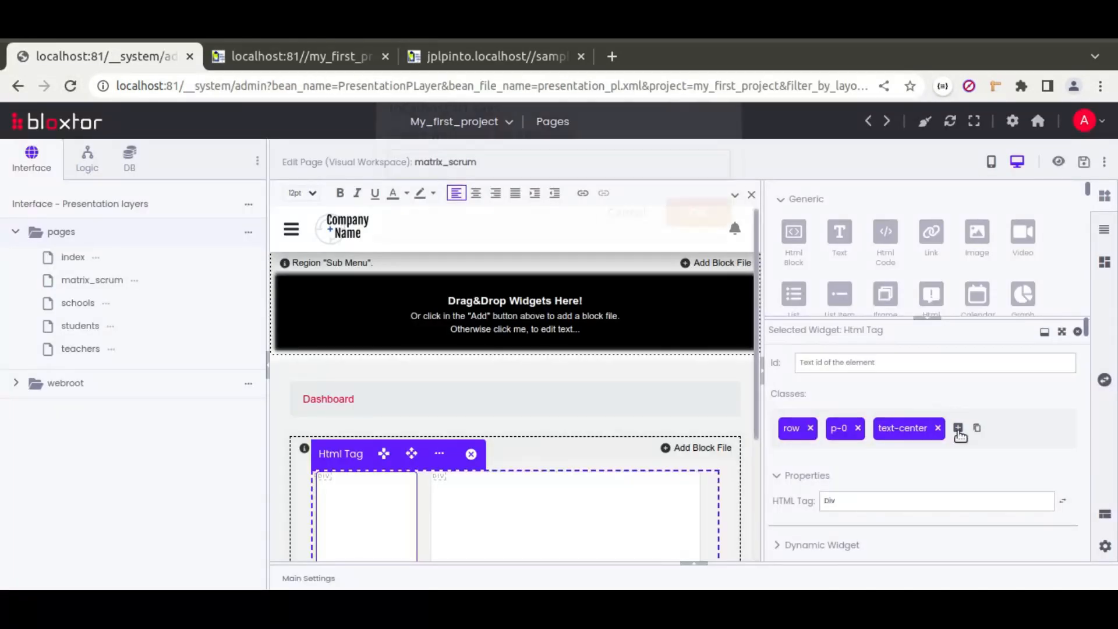
key(Return)
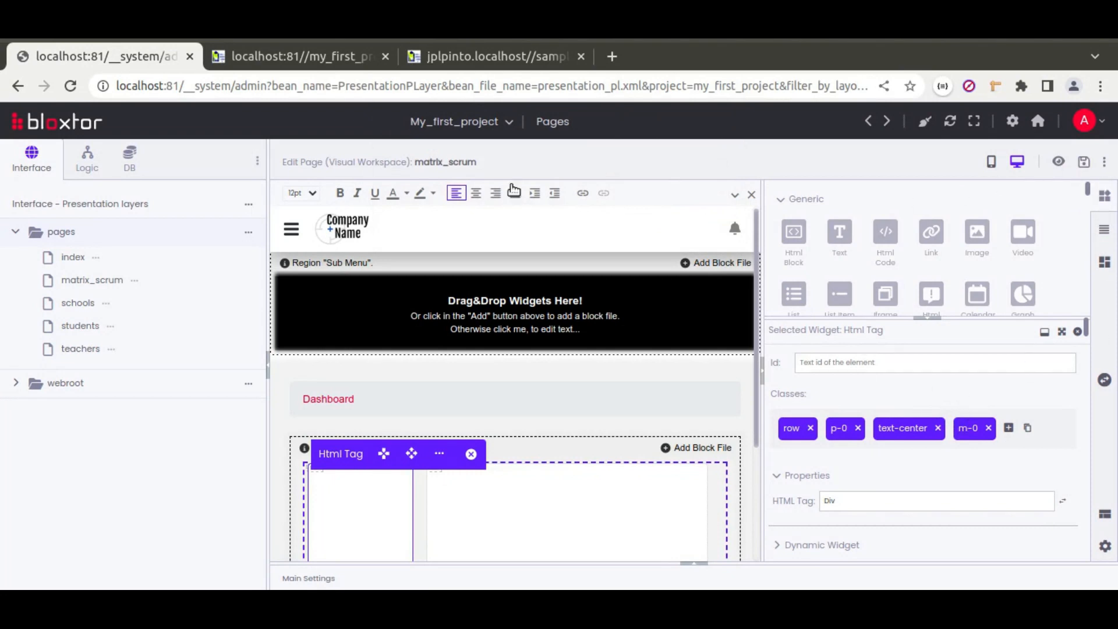
click(1083, 162)
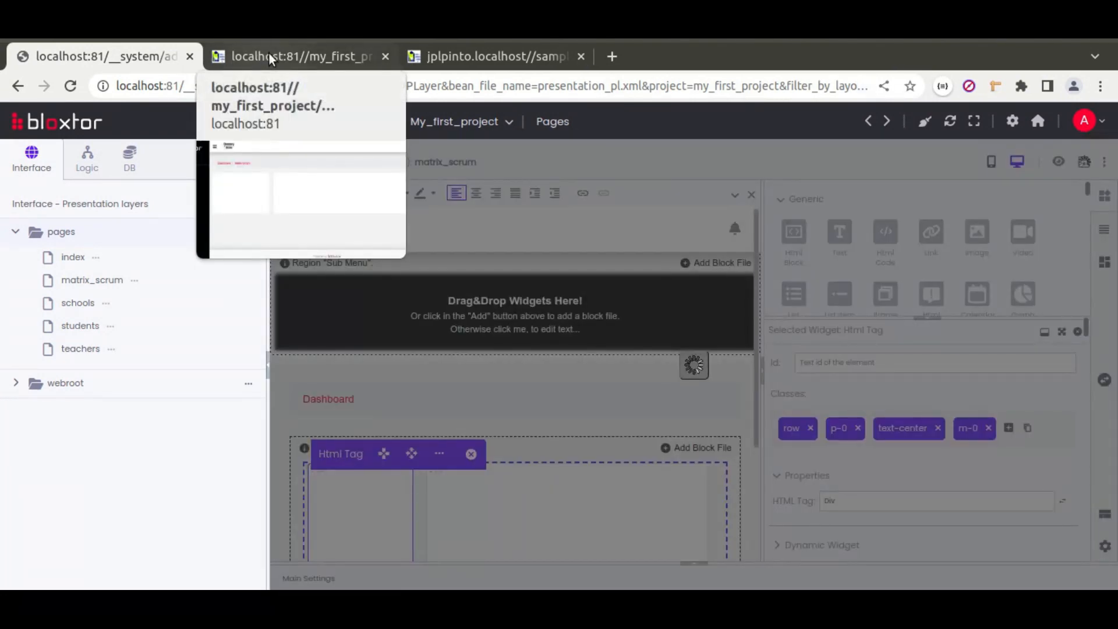
click(268, 52)
click(70, 86)
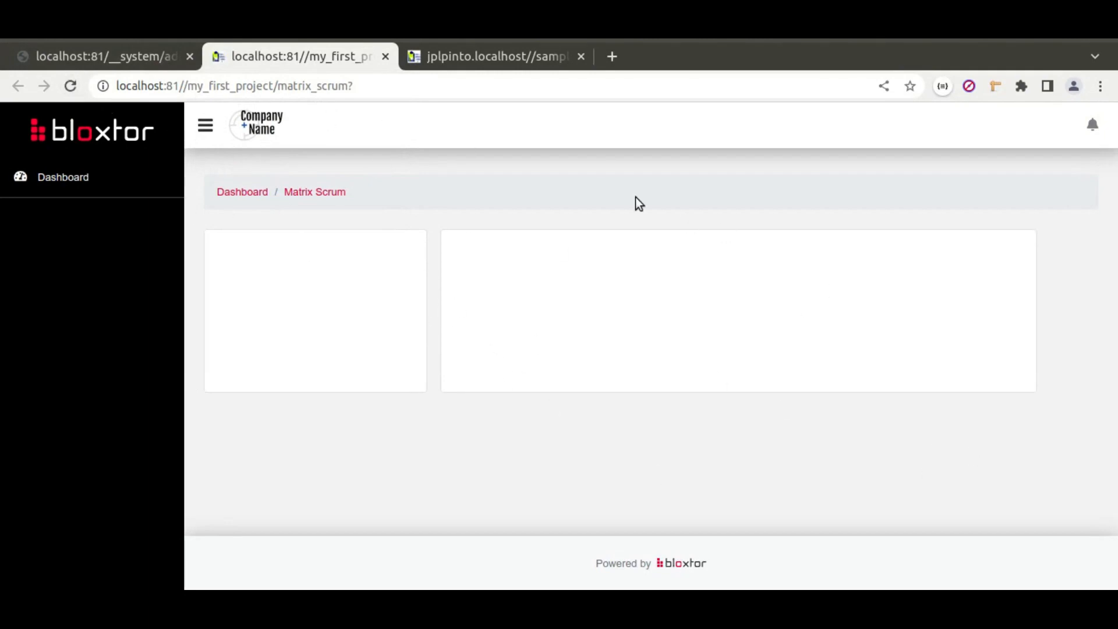
Step: In the editor, select the narrower column, list the Mysql layer's tables, and look at the demo scrum board for the data it needs
click(105, 55)
scroll(455, 355, down, 3)
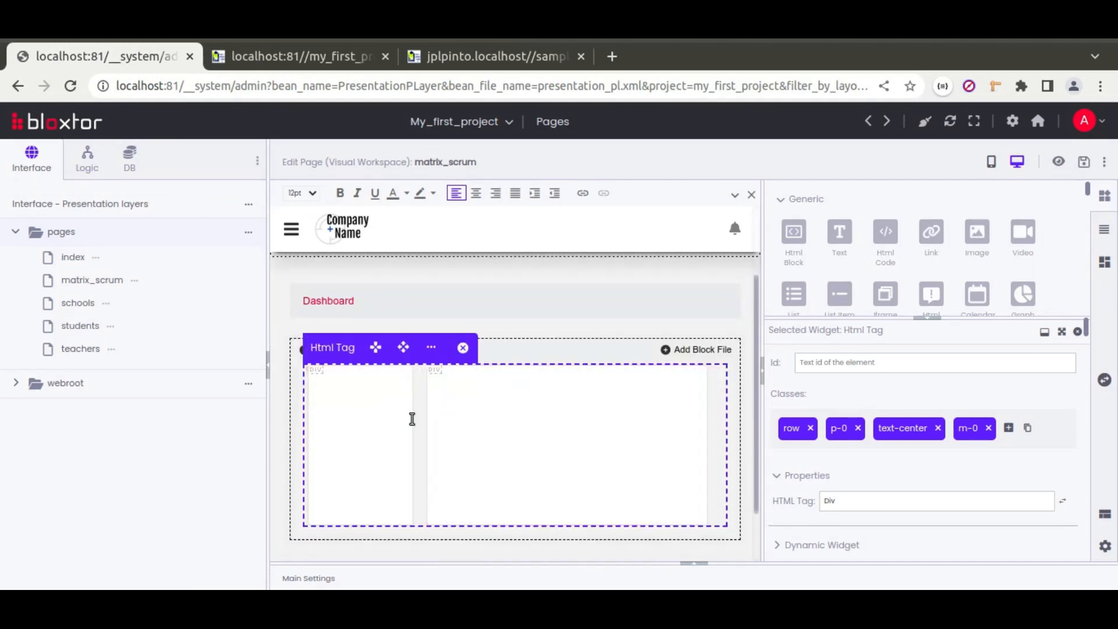
click(369, 460)
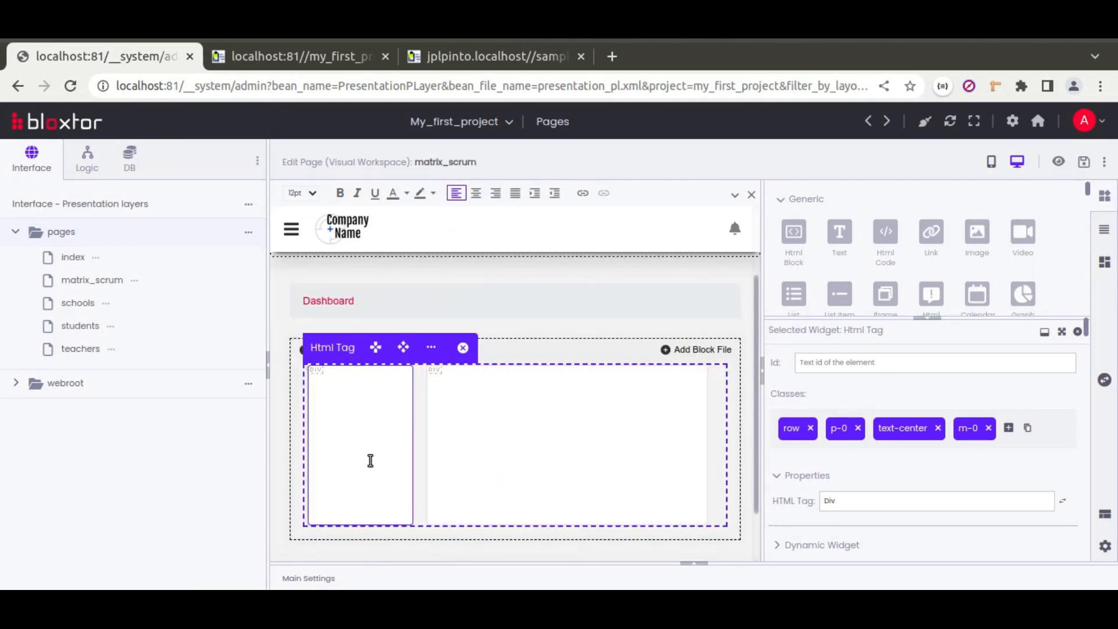
click(129, 160)
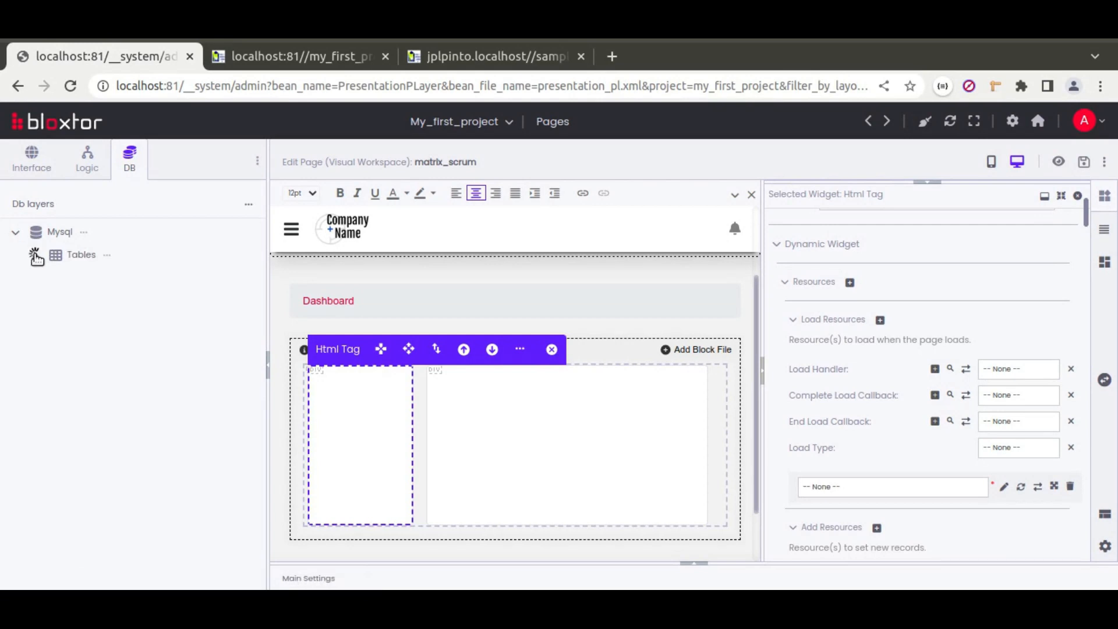
click(32, 254)
click(435, 68)
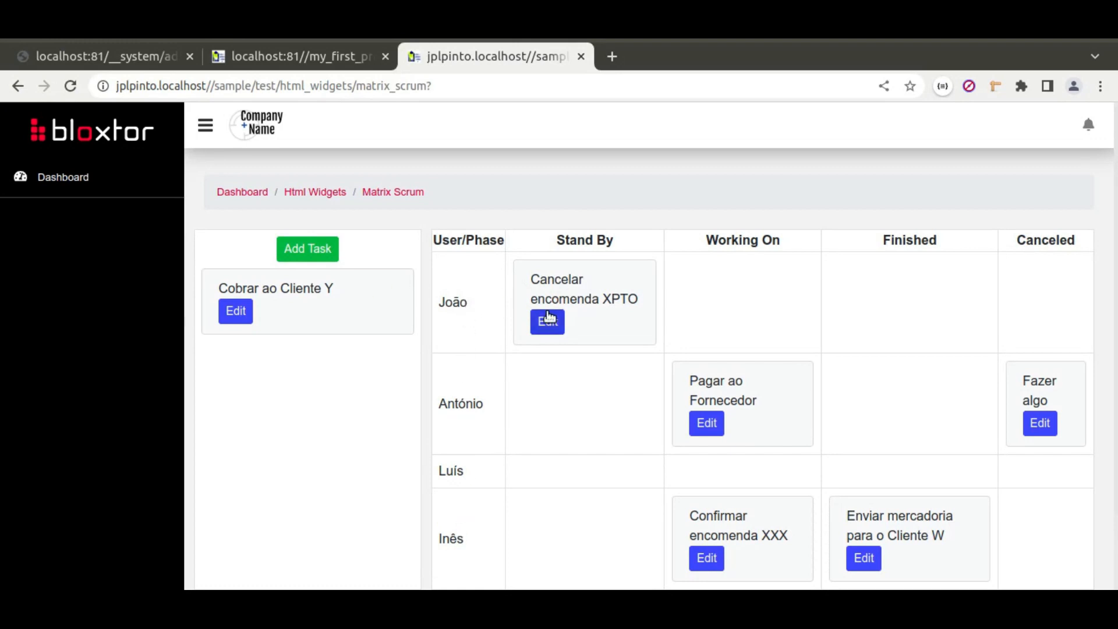
click(110, 60)
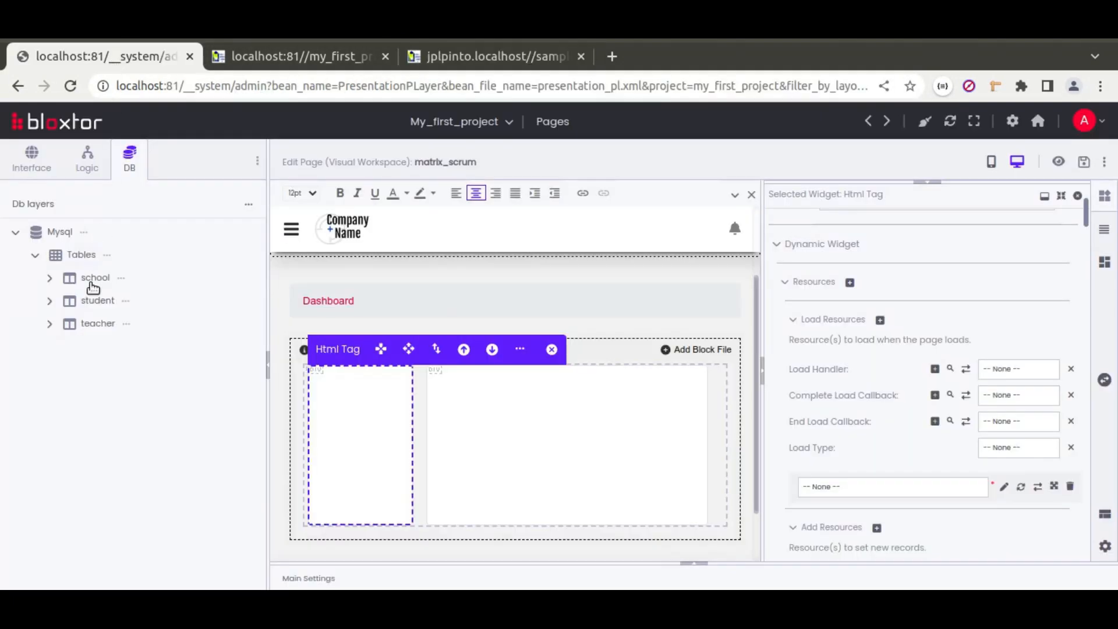
Step: Start a new Mysql table manually, name it employee, and rename its primary key attribute employee_id
click(107, 256)
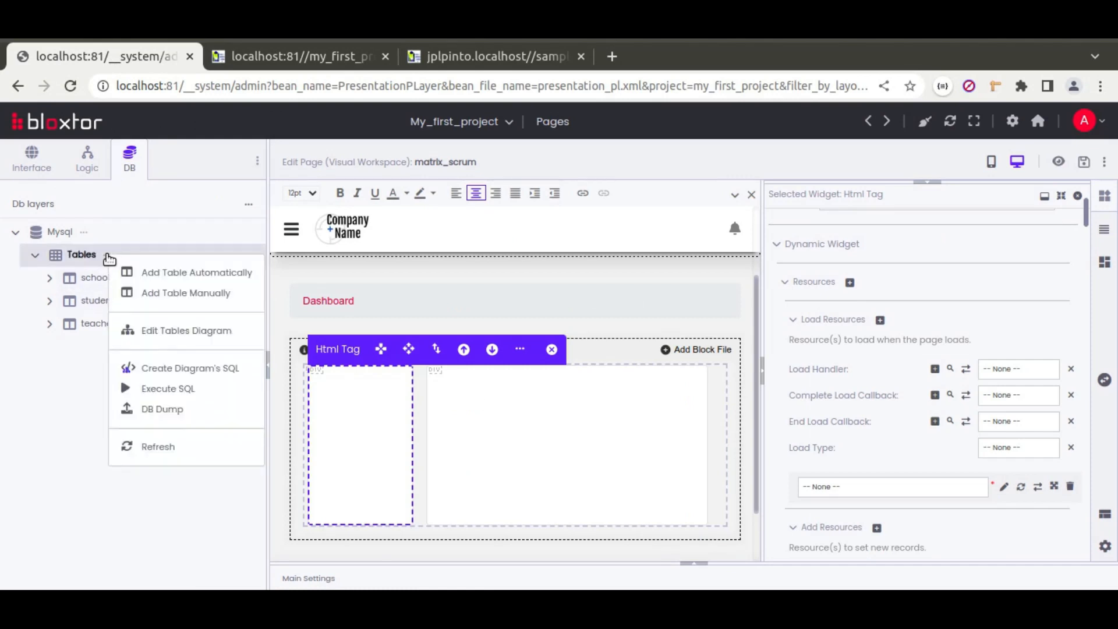
click(185, 294)
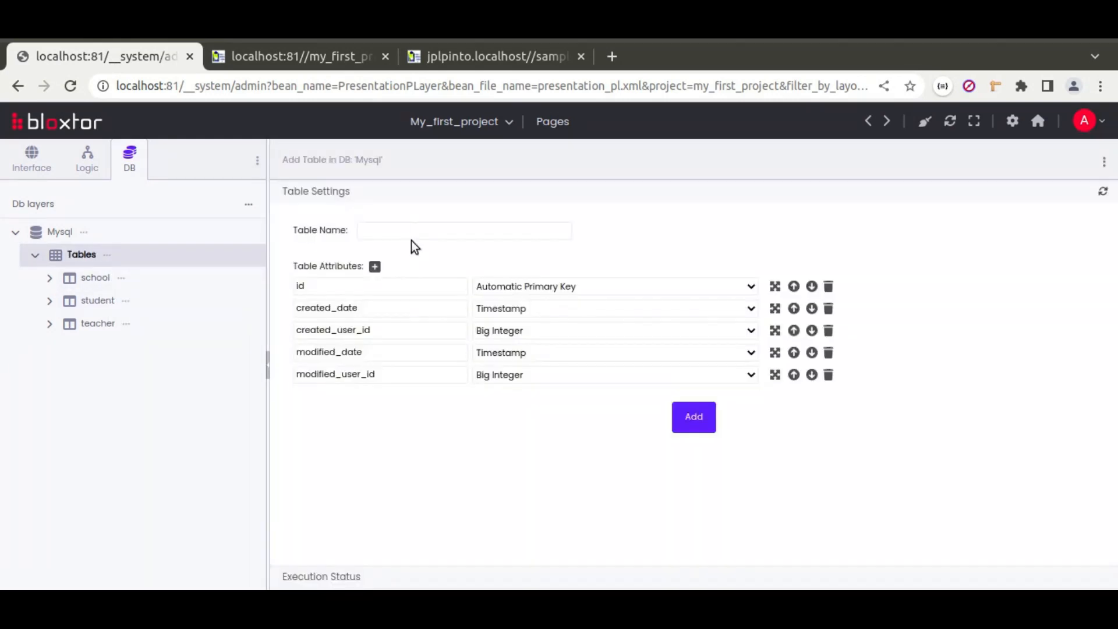
click(404, 232)
double_click(405, 231)
key(ctrl+c)
click(348, 289)
key(ctrl+v)
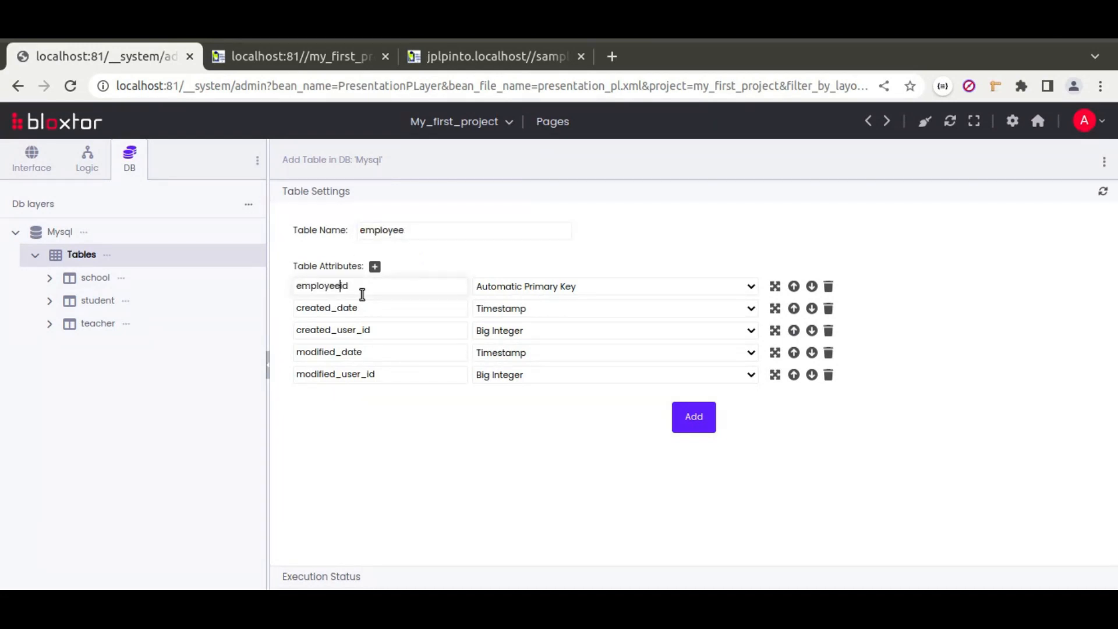
Step: Remove the created_date, created_user_id, modified_date and modified_user_id attributes from the employee table
click(829, 375)
click(829, 367)
click(828, 346)
click(829, 324)
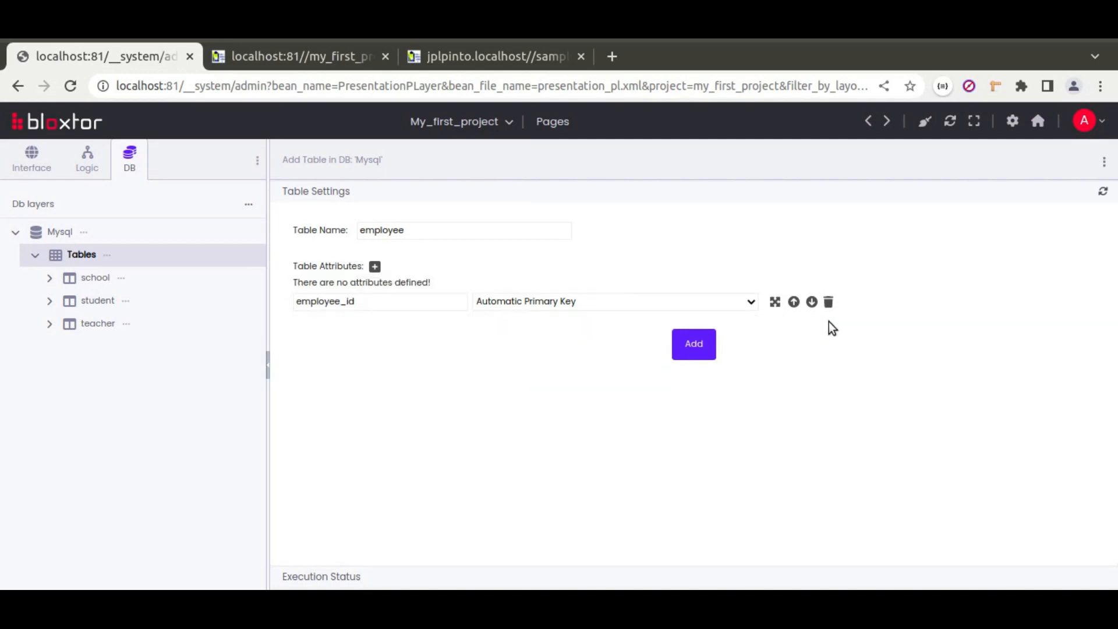
Step: Add a name attribute of type Name to the employee table and create the table in the database
click(375, 266)
click(376, 308)
text(name)
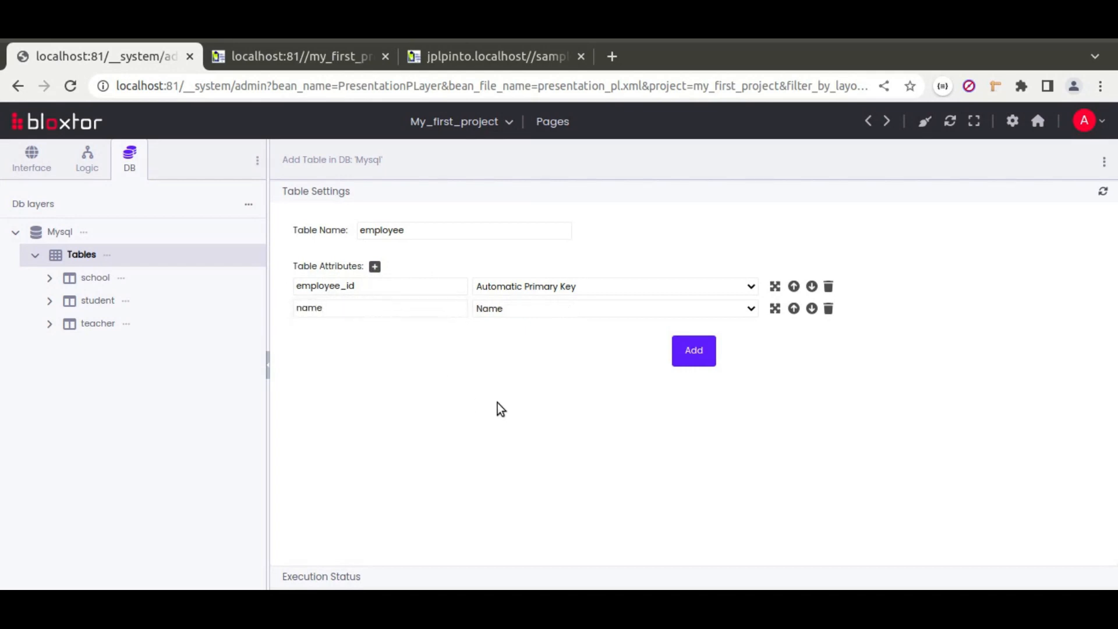
click(698, 351)
click(689, 220)
Step: Start another Mysql table named task and rename its primary key attribute task_id
click(106, 256)
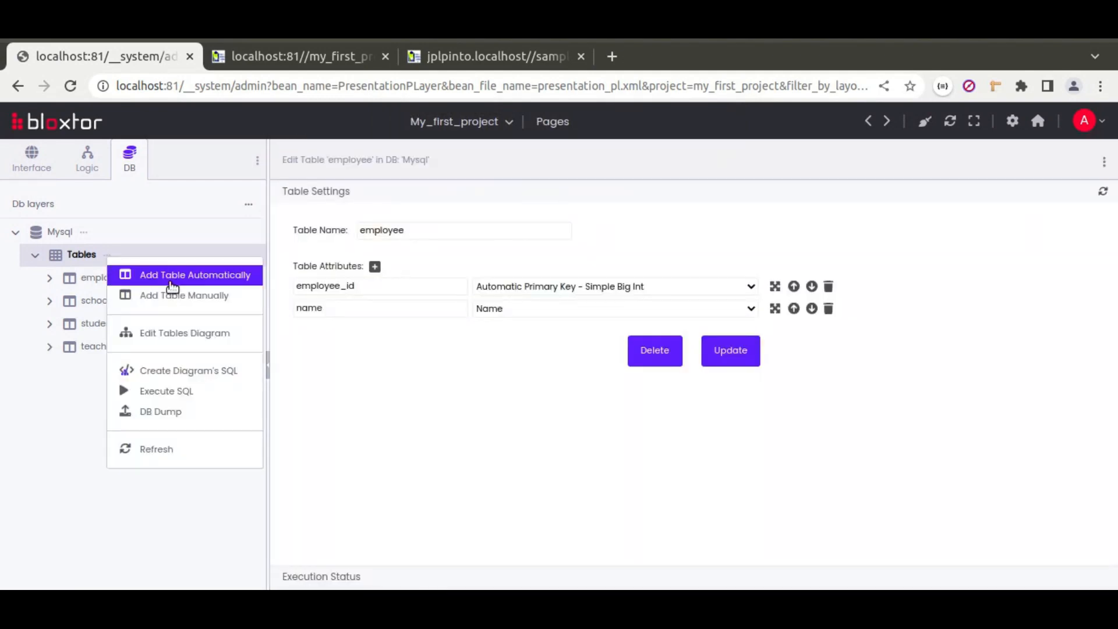
click(187, 274)
click(382, 230)
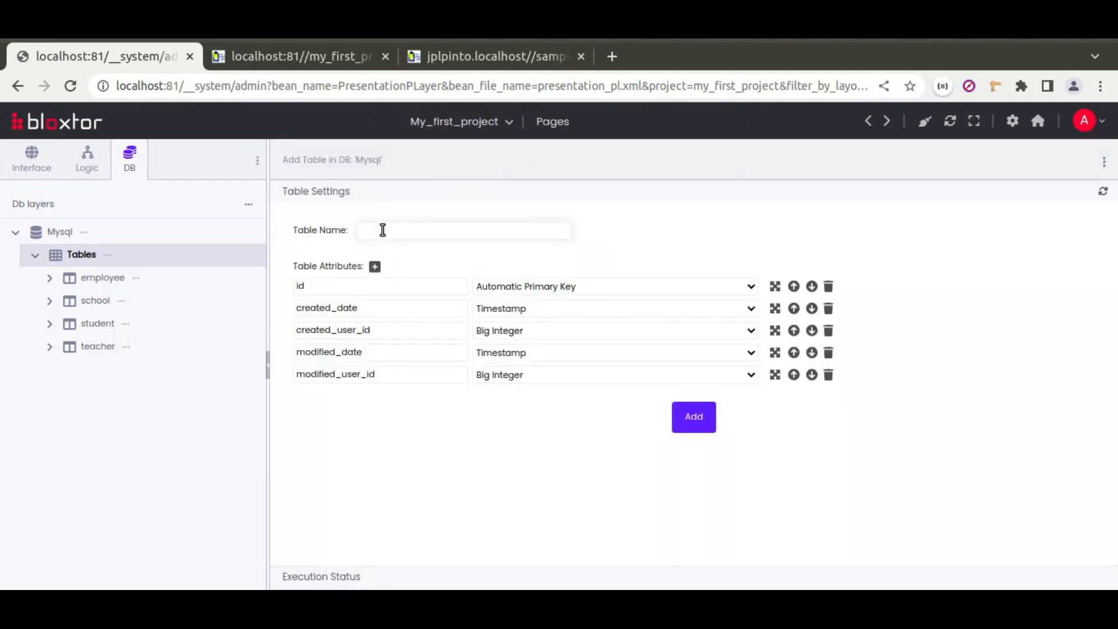
double_click(370, 230)
key(ctrl+c)
click(342, 285)
key(ctrl+v)
Step: Remove the four default created and modified attributes from the task table, keeping only task_id
click(829, 374)
click(828, 345)
click(828, 344)
click(829, 324)
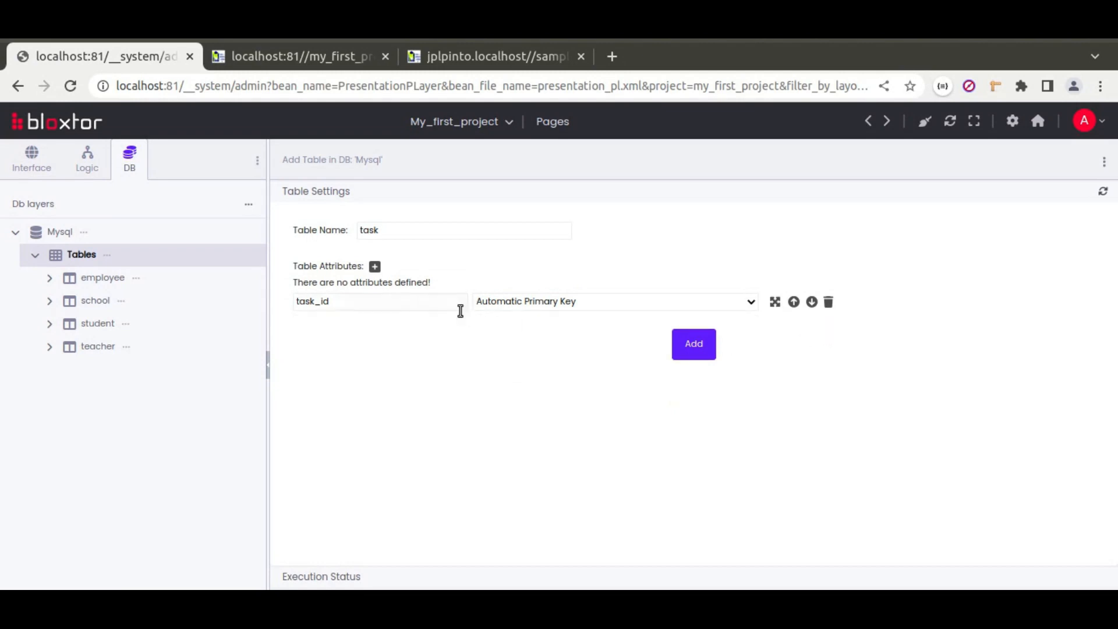
Step: Add a name attribute of type Name to the task table and create the table in the database
click(375, 266)
click(368, 306)
text(name)
click(678, 353)
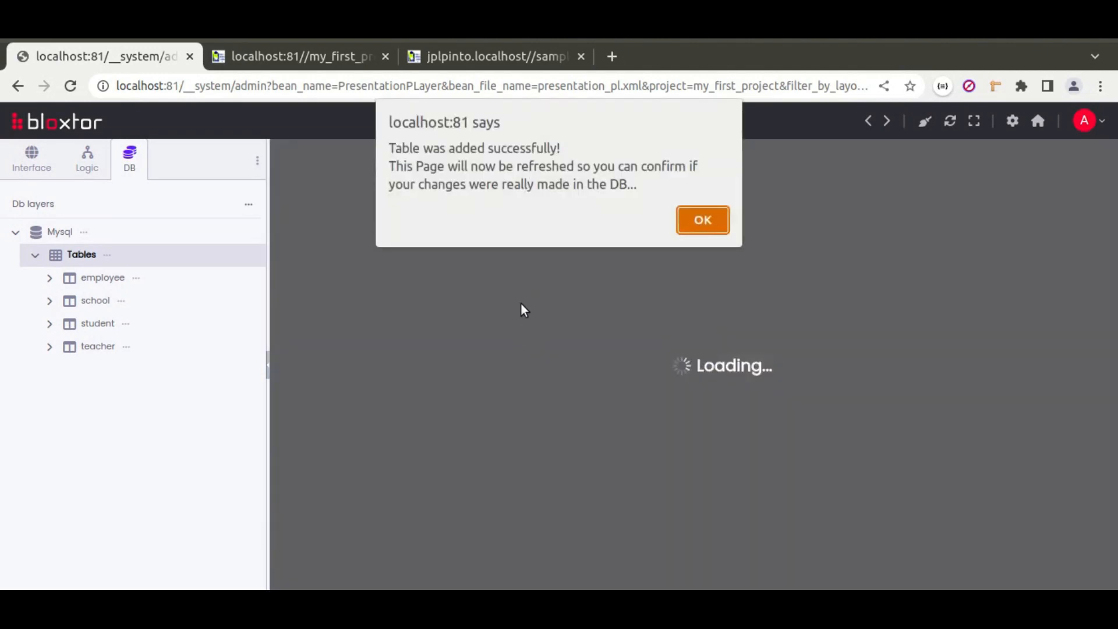
click(687, 221)
Step: Start a new Mysql table manually, name it task_phase, and rename its primary key attribute task_phase_id
click(107, 256)
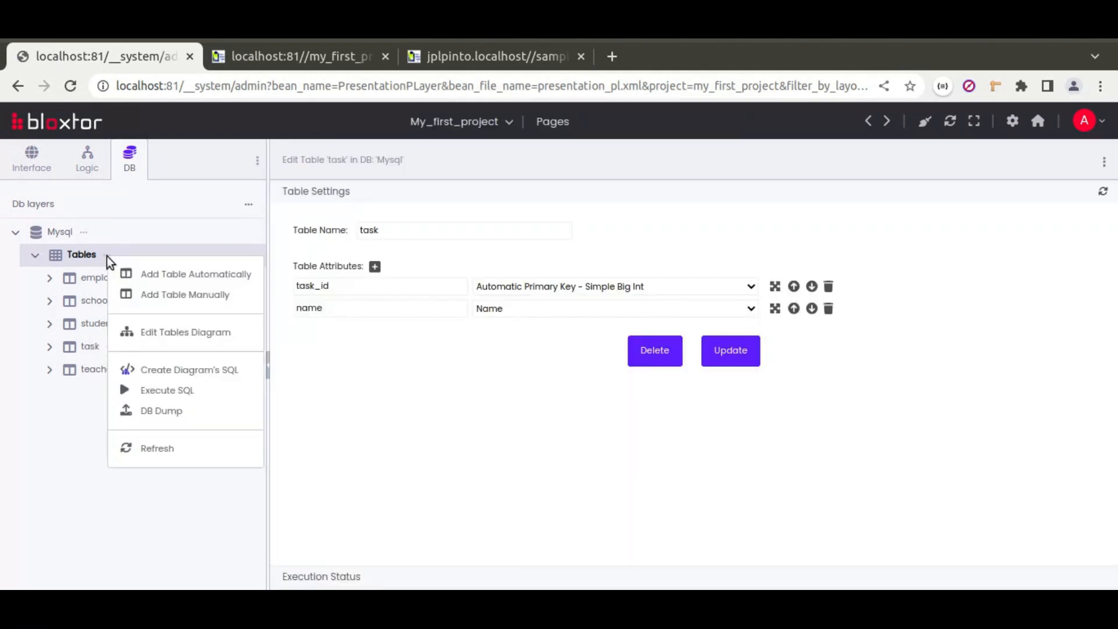
click(176, 295)
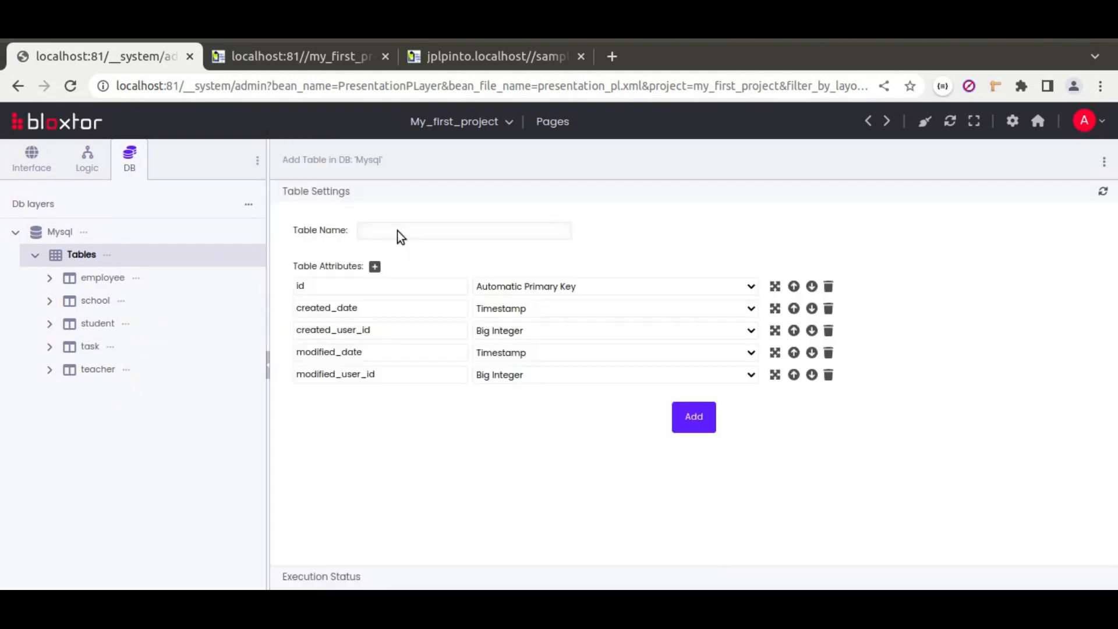
click(398, 231)
text(task_phase)
double_click(390, 230)
key(ctrl+c)
click(314, 287)
key(Home)
key(ctrl+v)
Step: Remove the four default created and modified attributes from the task_phase table, keeping only task_phase_id
click(829, 376)
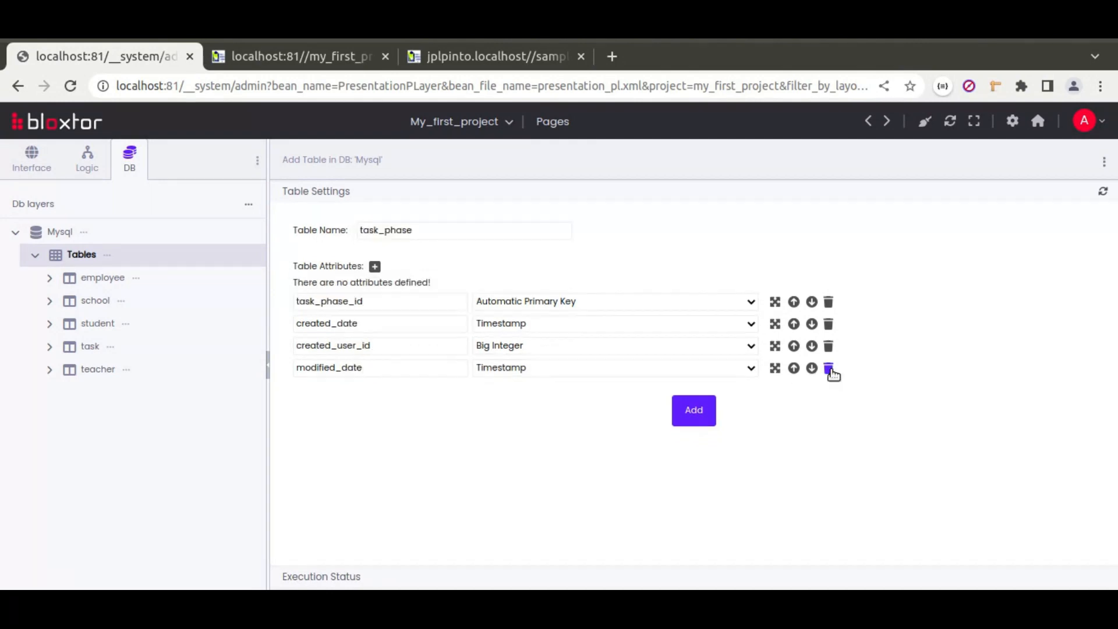
click(829, 368)
click(829, 348)
click(829, 326)
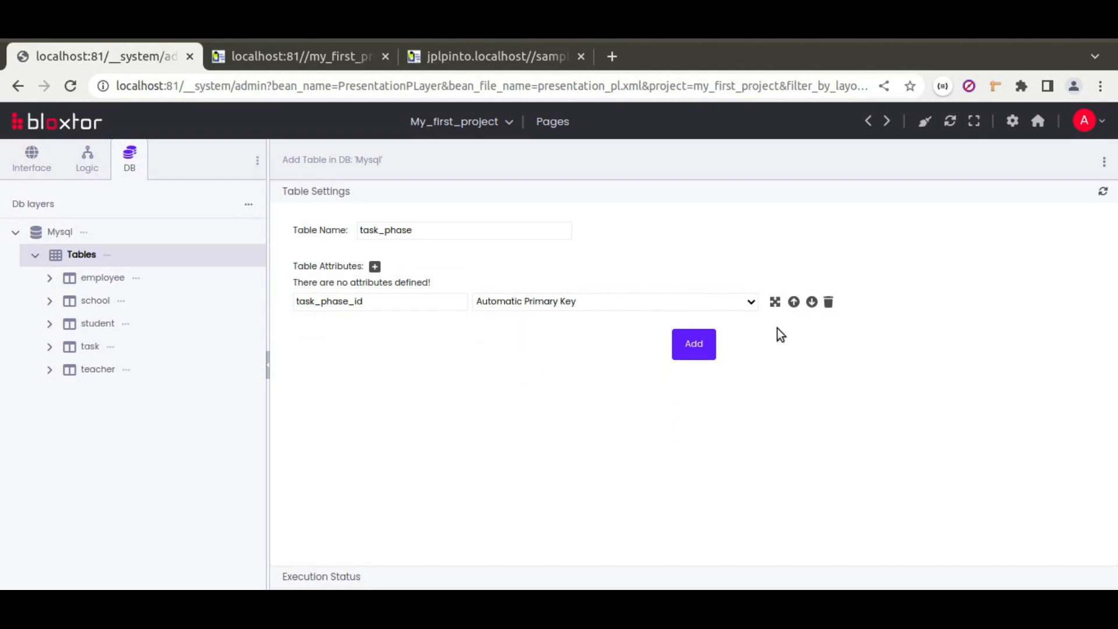
Step: Add a name attribute of type Name to the task_phase table and create the table in the database
click(374, 266)
click(376, 307)
text(name)
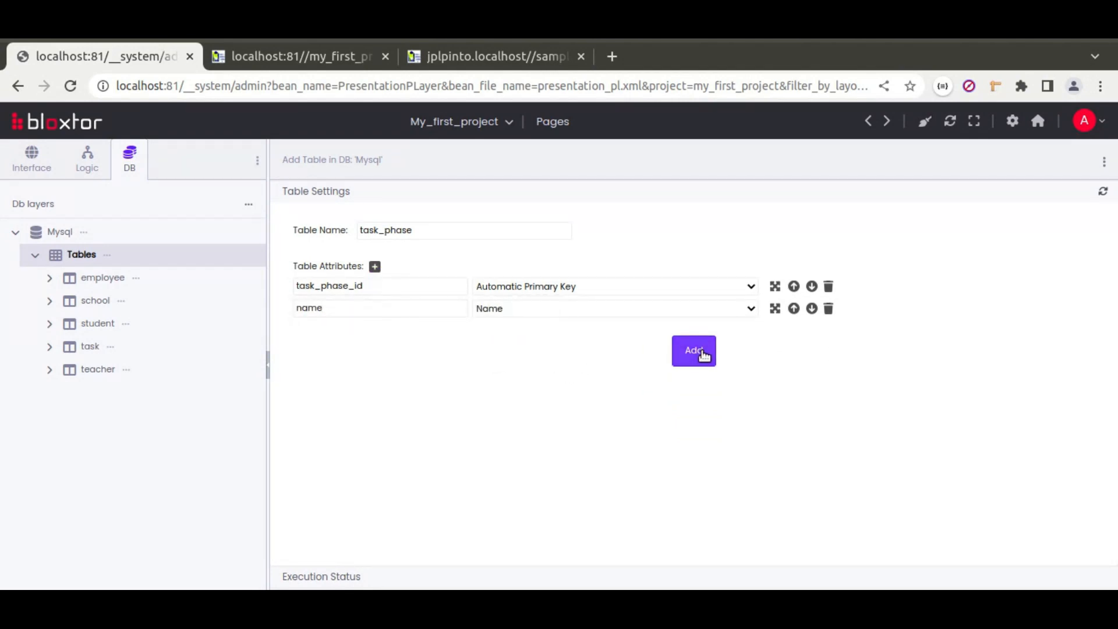
click(702, 354)
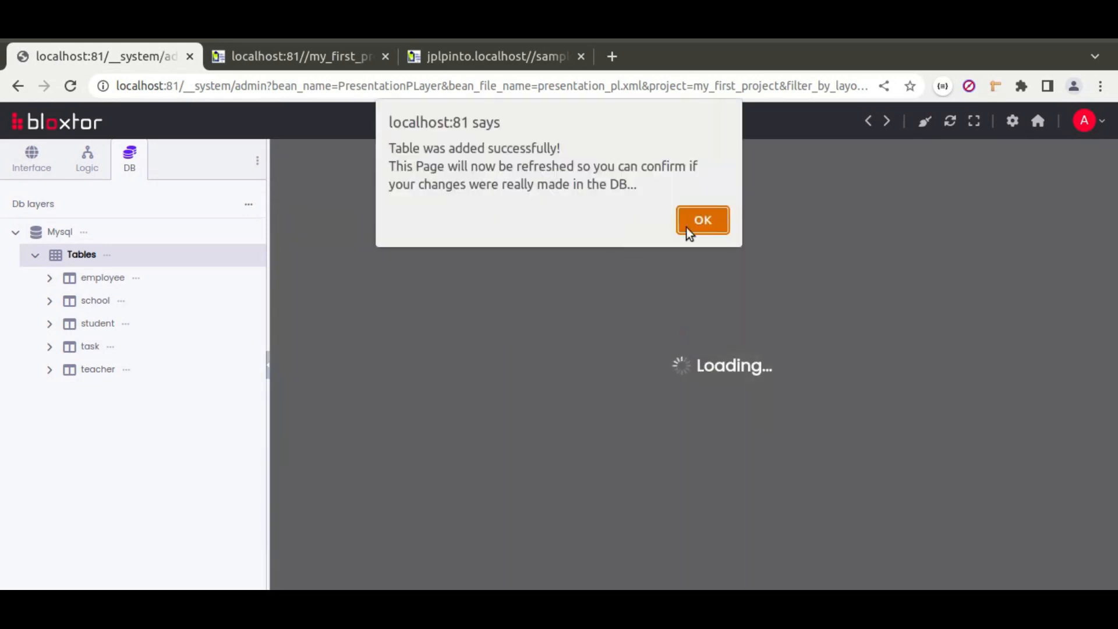
click(690, 224)
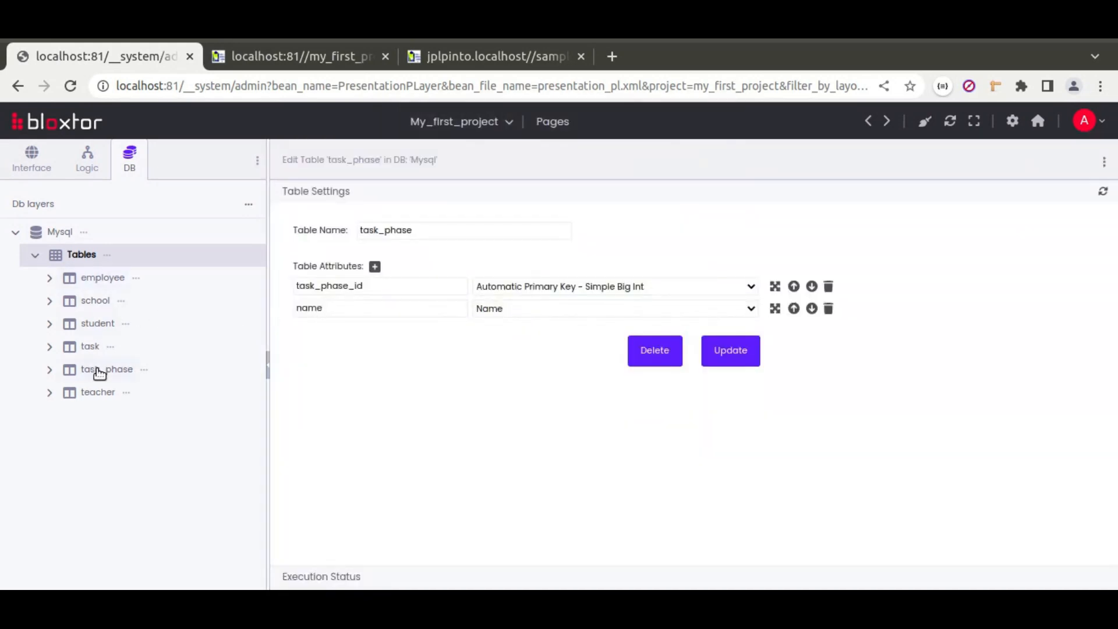
Step: Start a new Mysql table manually, name it employee_task, and rename its id attribute employee_id
click(107, 257)
click(156, 292)
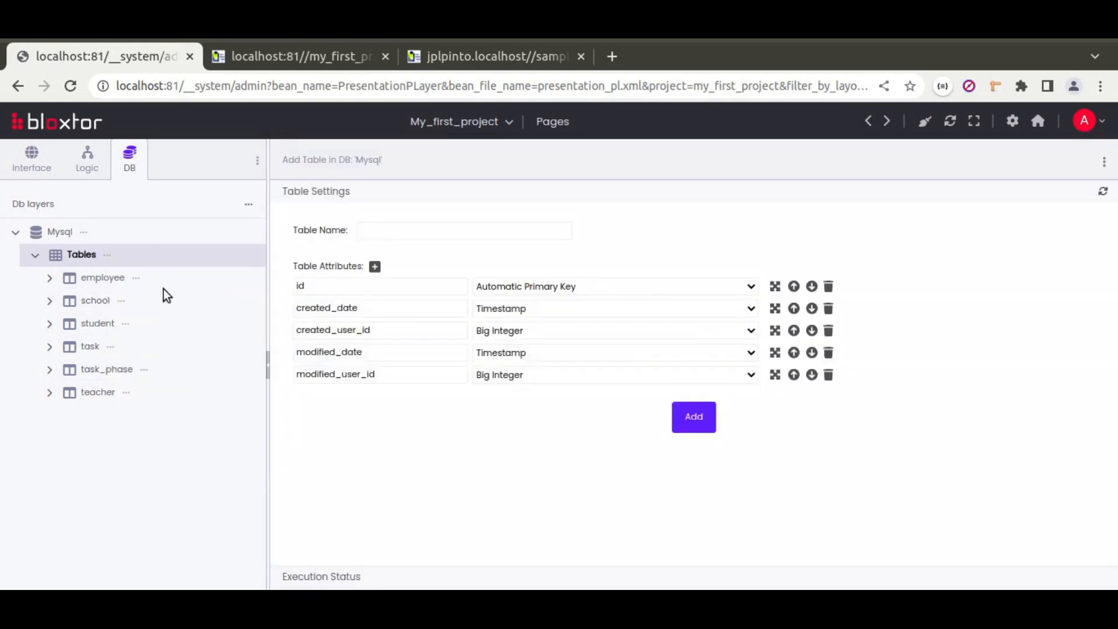
click(440, 230)
double_click(440, 230)
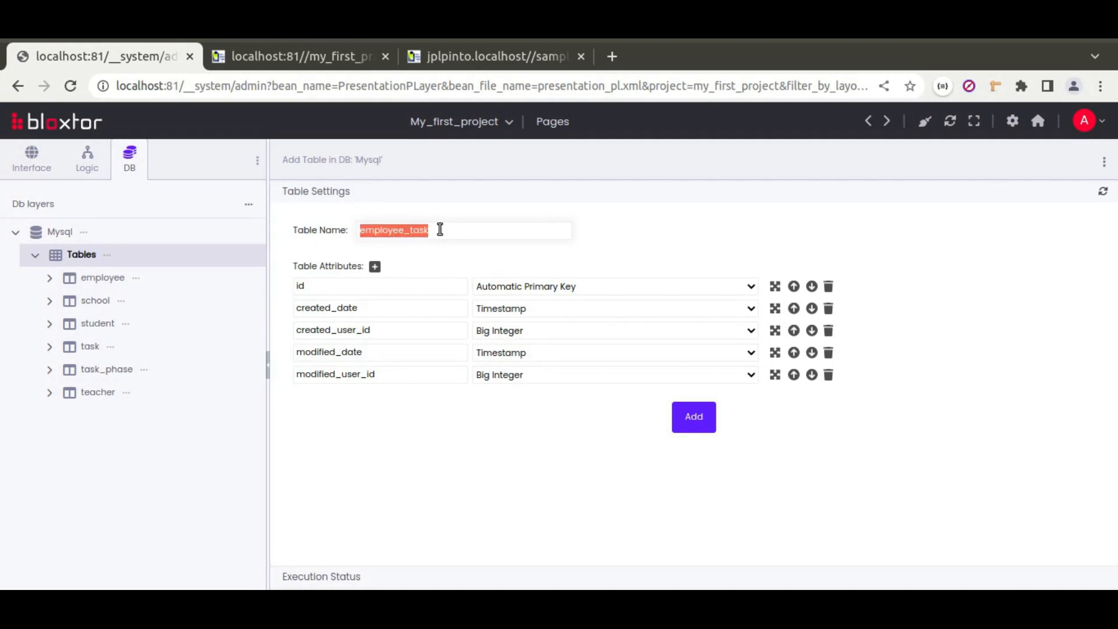
click(378, 230)
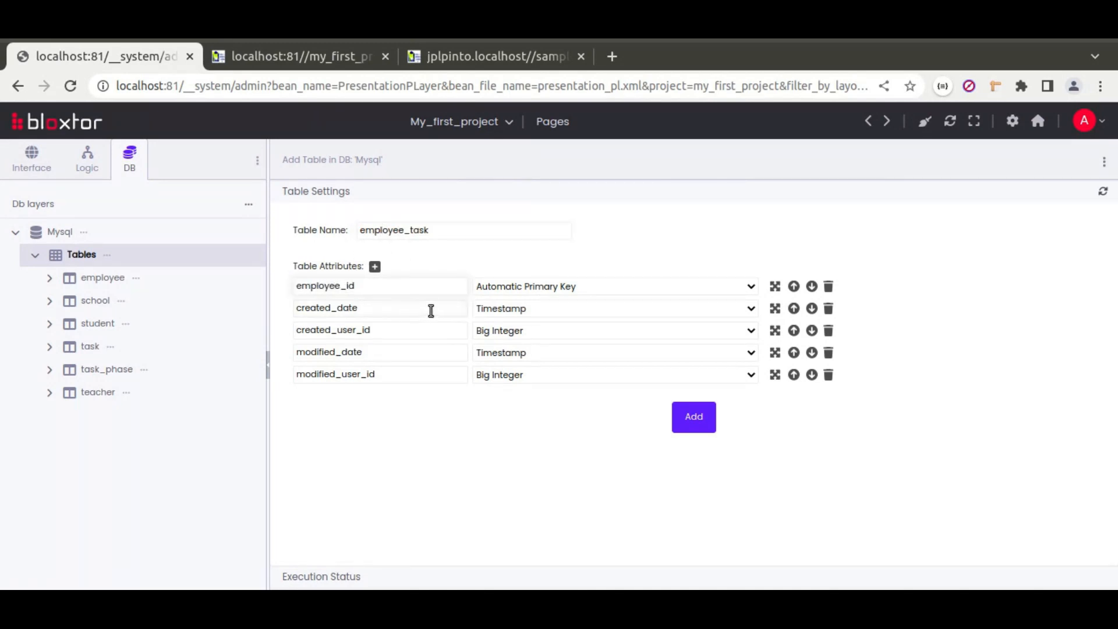
Step: Remove the four default created and modified attributes from the employee_task table, keeping only employee_id
click(829, 374)
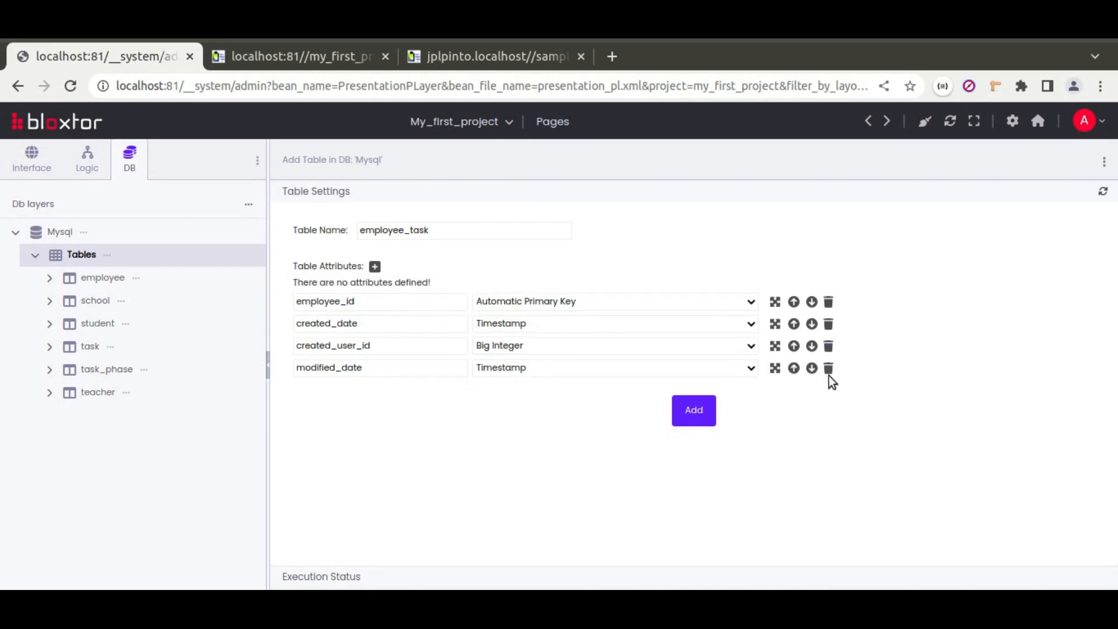
click(829, 368)
click(827, 346)
click(827, 324)
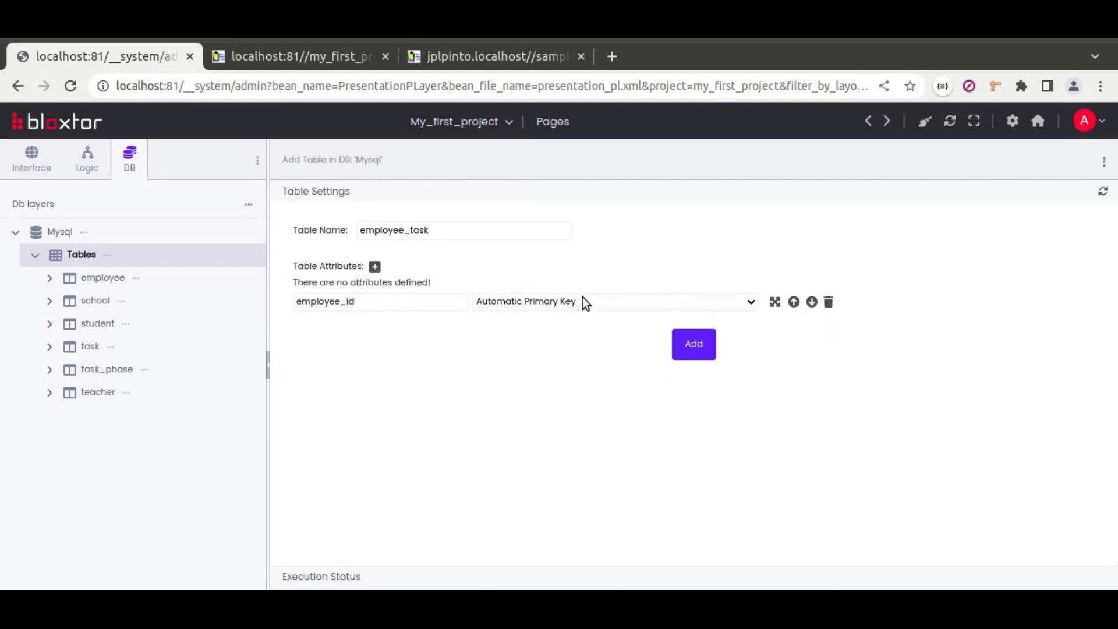
Step: Add a task_id attribute to employee_task and set both task_id and employee_id to the type Primary Key From Another Table
click(376, 267)
click(356, 305)
text(task_id)
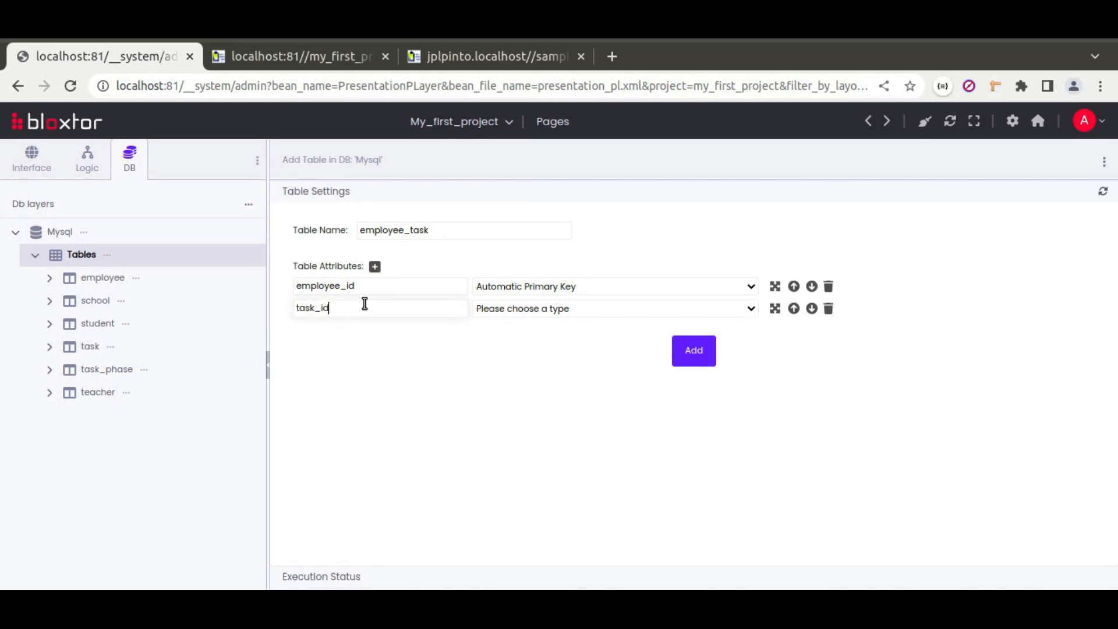
click(510, 310)
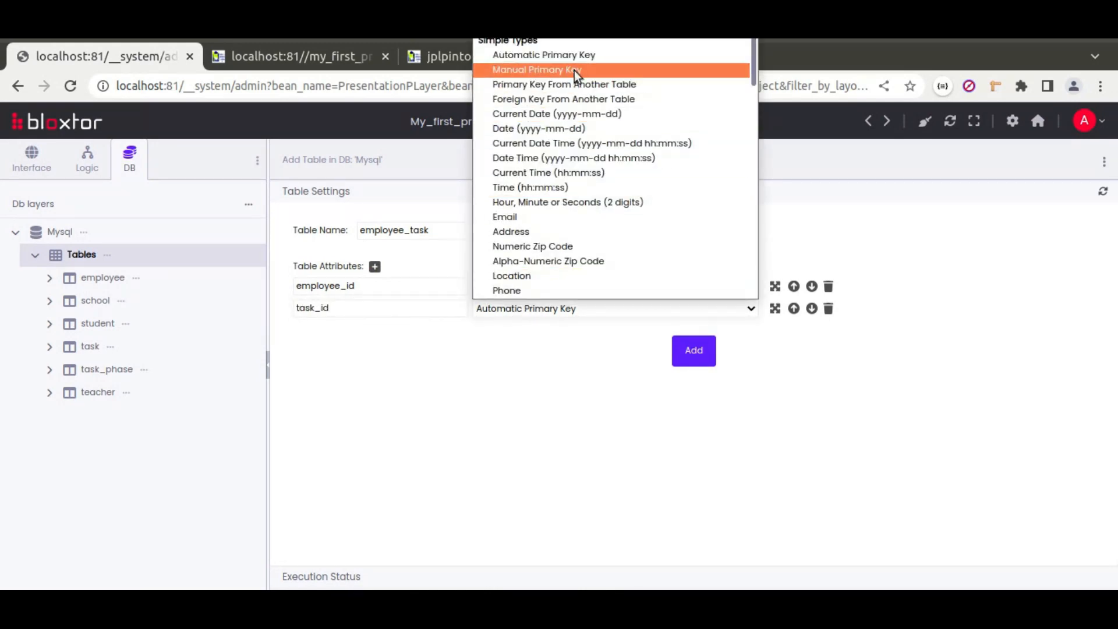
click(565, 85)
click(536, 288)
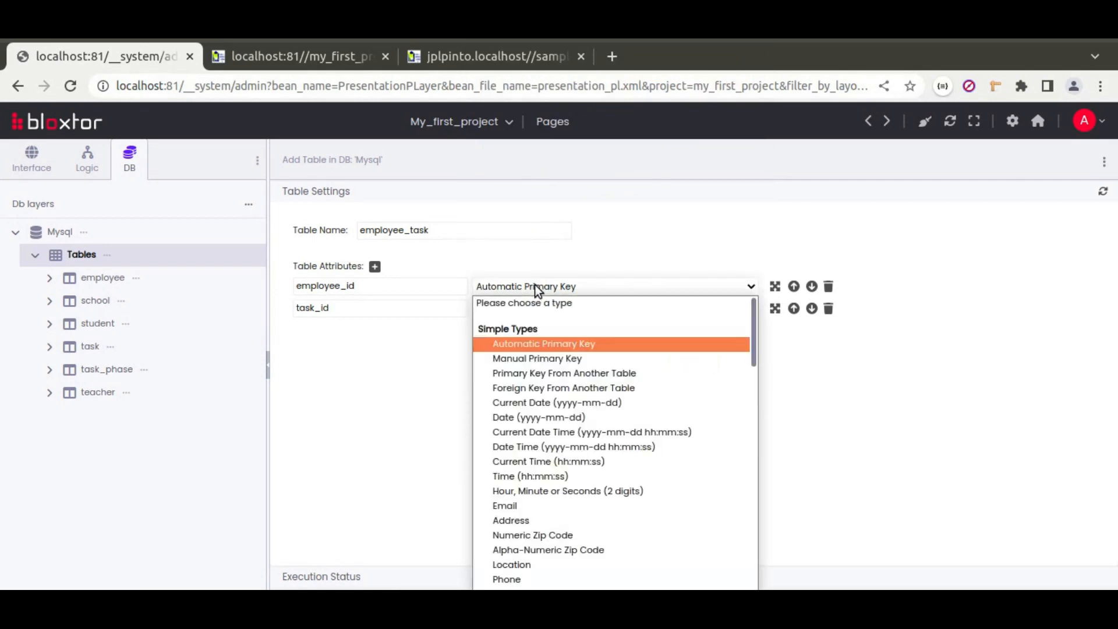
click(546, 371)
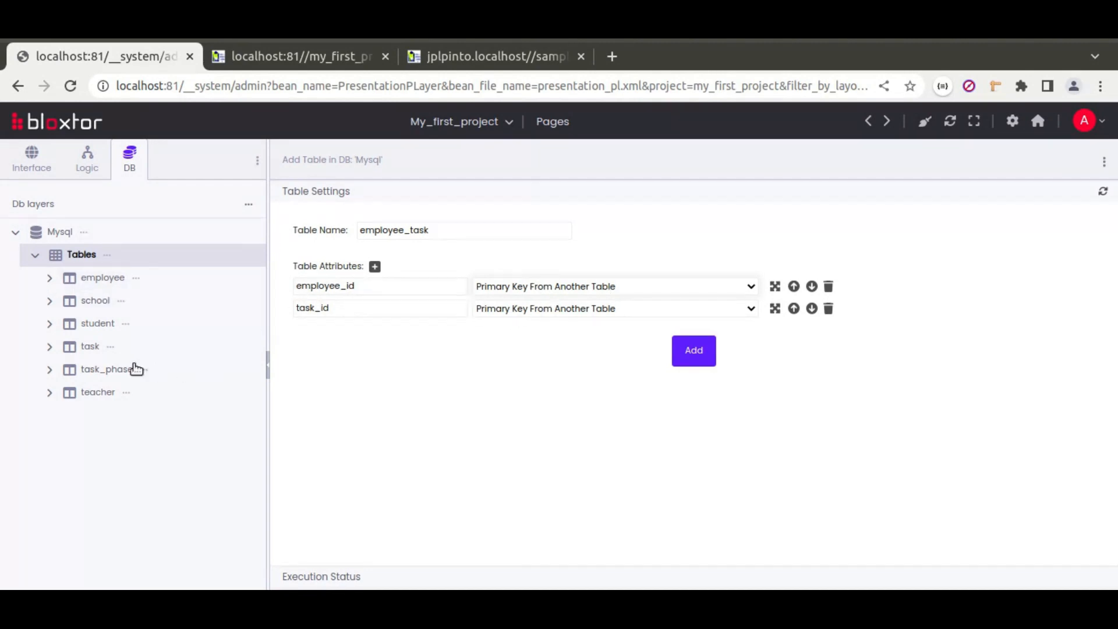
Step: Add a notes attribute of type Text to the employee_task table and create the table in the database
click(374, 268)
text(notes)
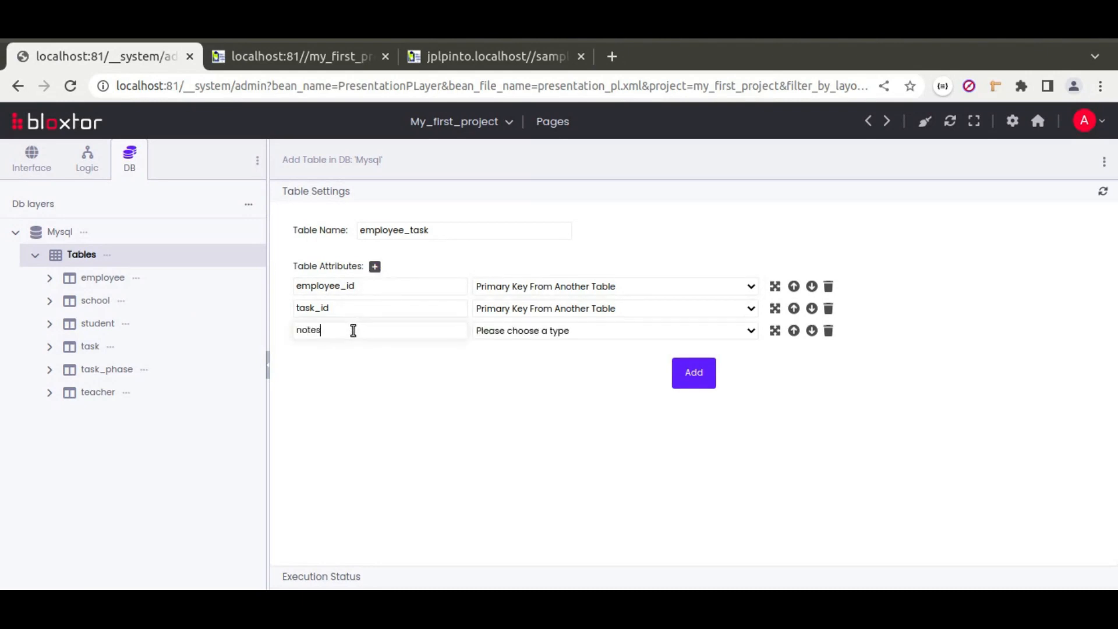
click(458, 386)
click(696, 372)
click(700, 221)
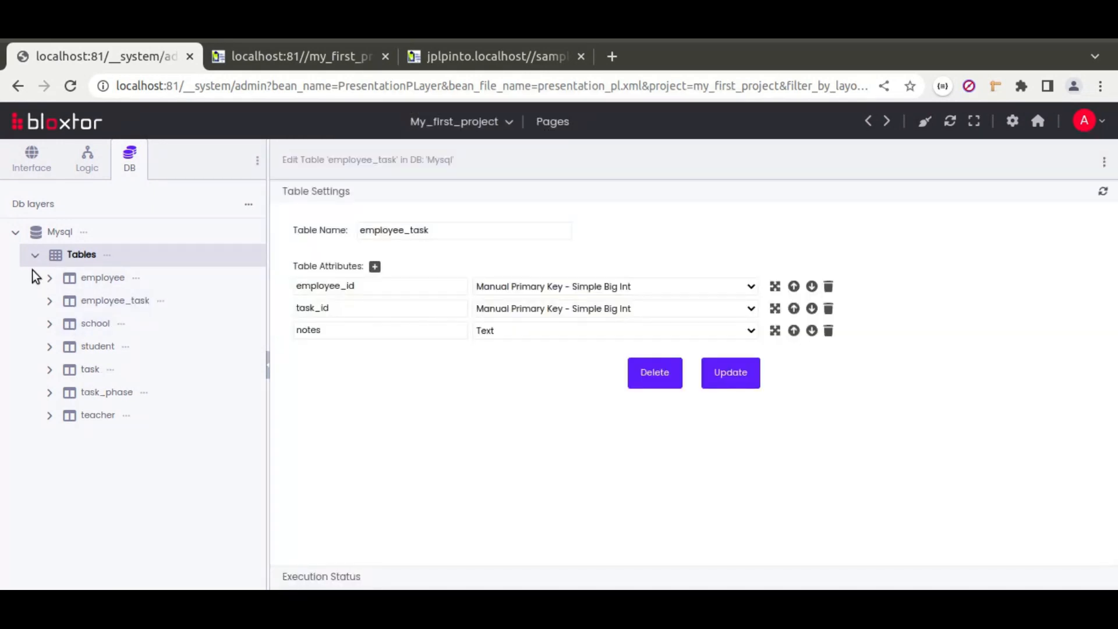
Step: Expand the task_phase, task, employee_task and employee tables to view their attributes
click(49, 391)
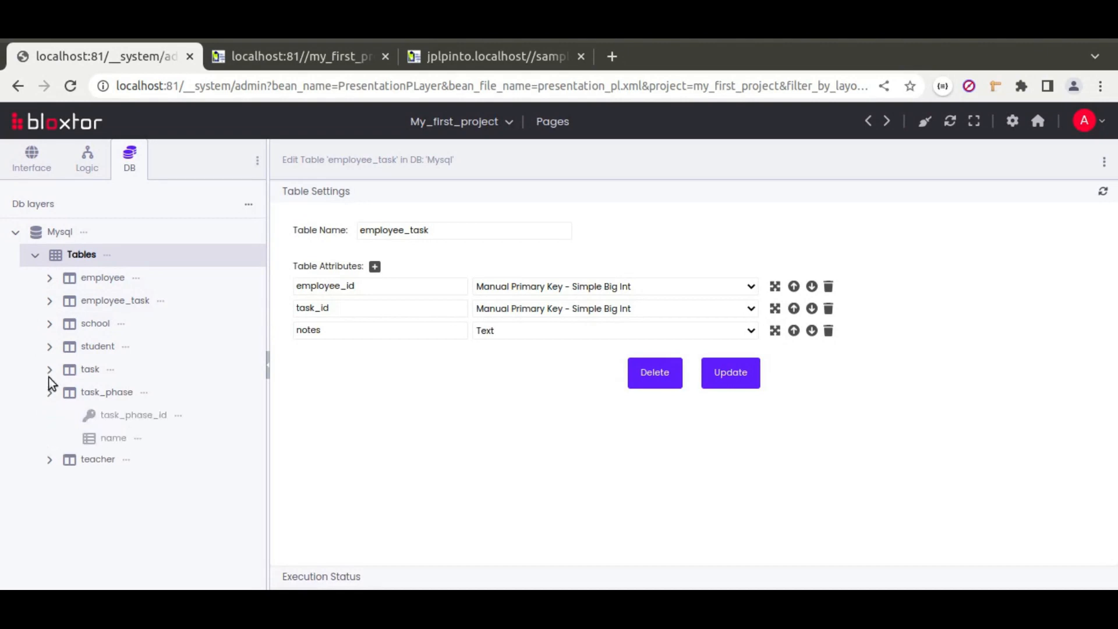
click(49, 369)
click(49, 300)
click(50, 278)
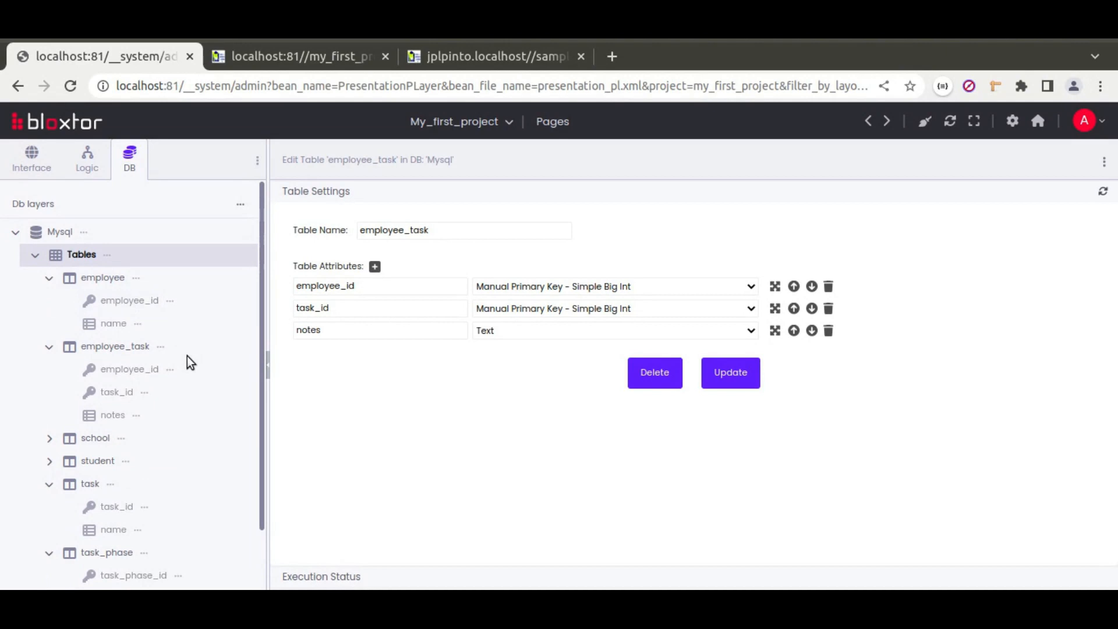
scroll(187, 355, down, 1)
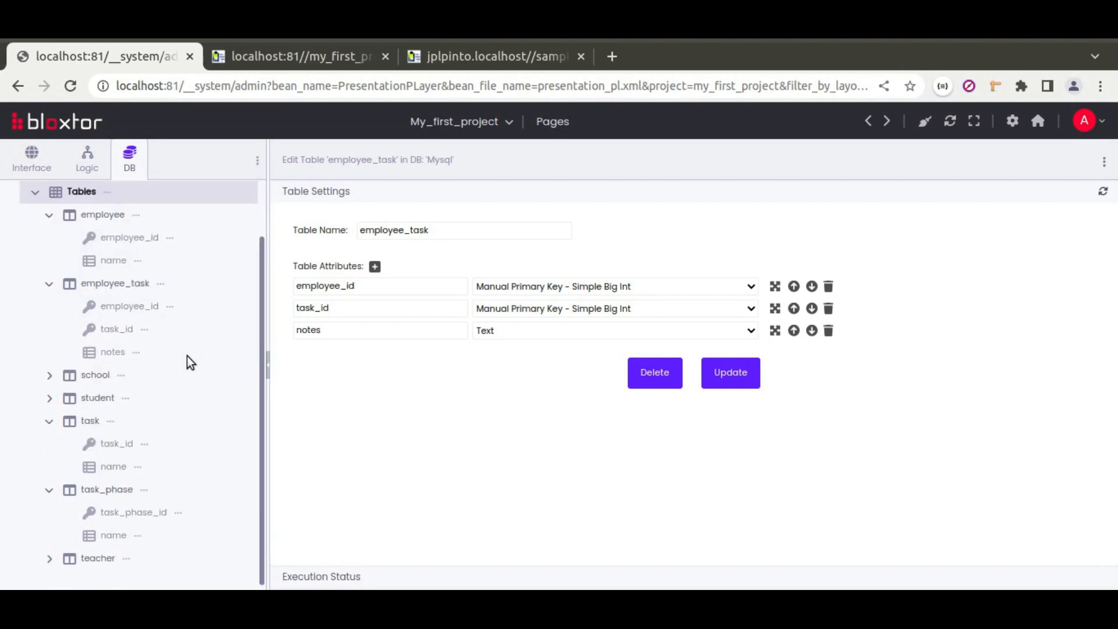
Step: Open the employee table's records and add a first record with an employee's full name, leaving the id empty
click(135, 215)
click(204, 306)
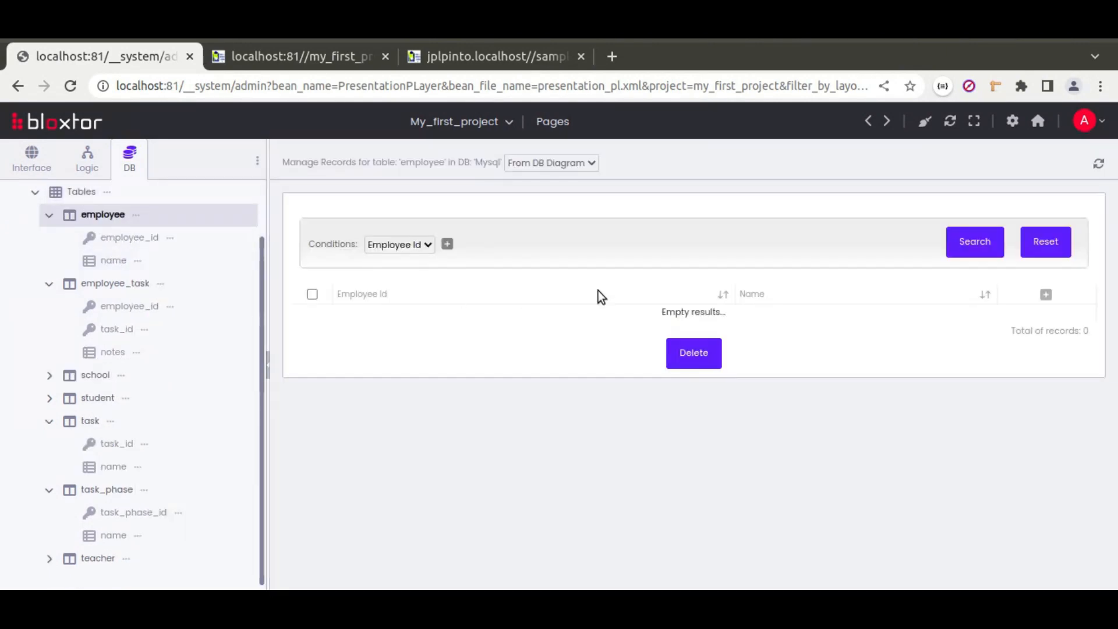
click(1039, 297)
click(568, 242)
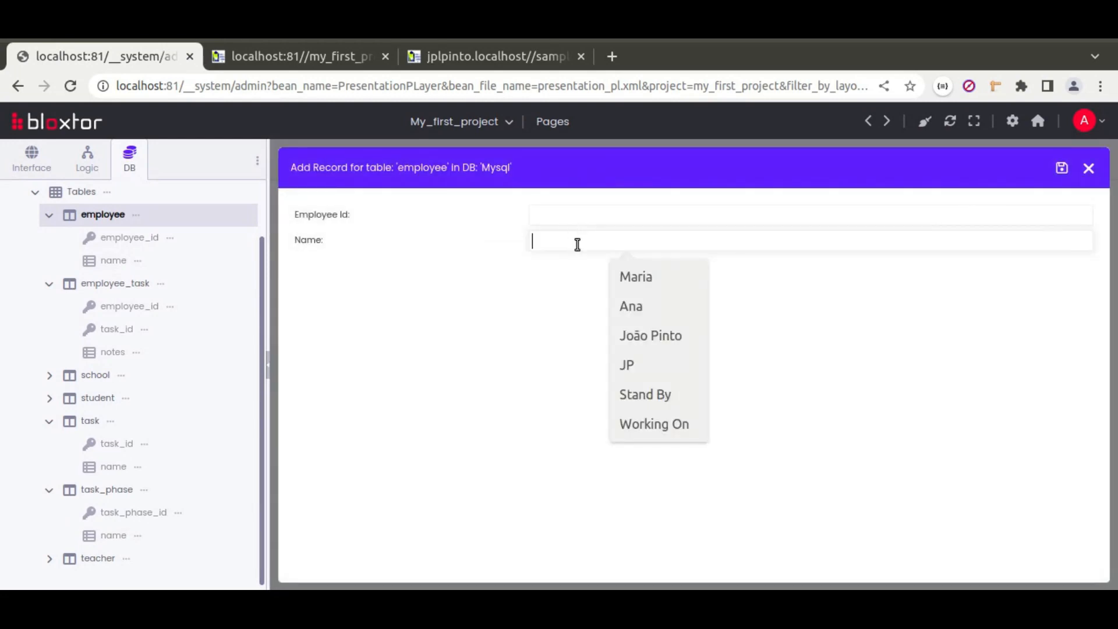
click(649, 333)
click(1061, 169)
Step: Add a second record to the employee table, replacing the name with another employee's first name
click(719, 236)
double_click(594, 240)
key(ctrl+a)
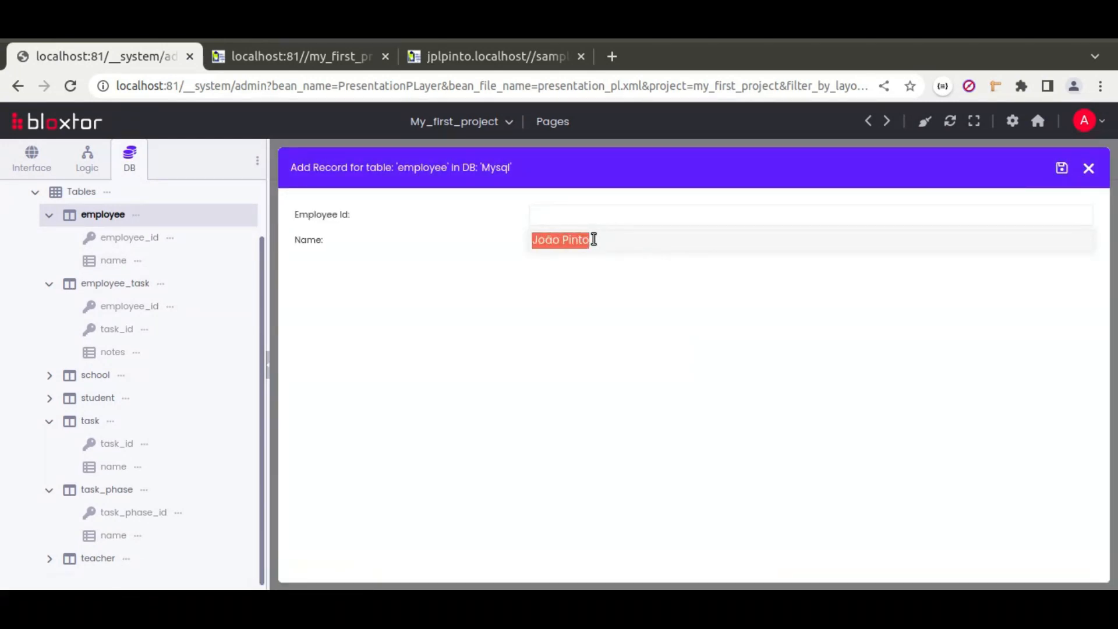
text(Ana)
click(1063, 170)
Step: Add a third employee record with a different first name and close the record form
click(751, 221)
double_click(618, 237)
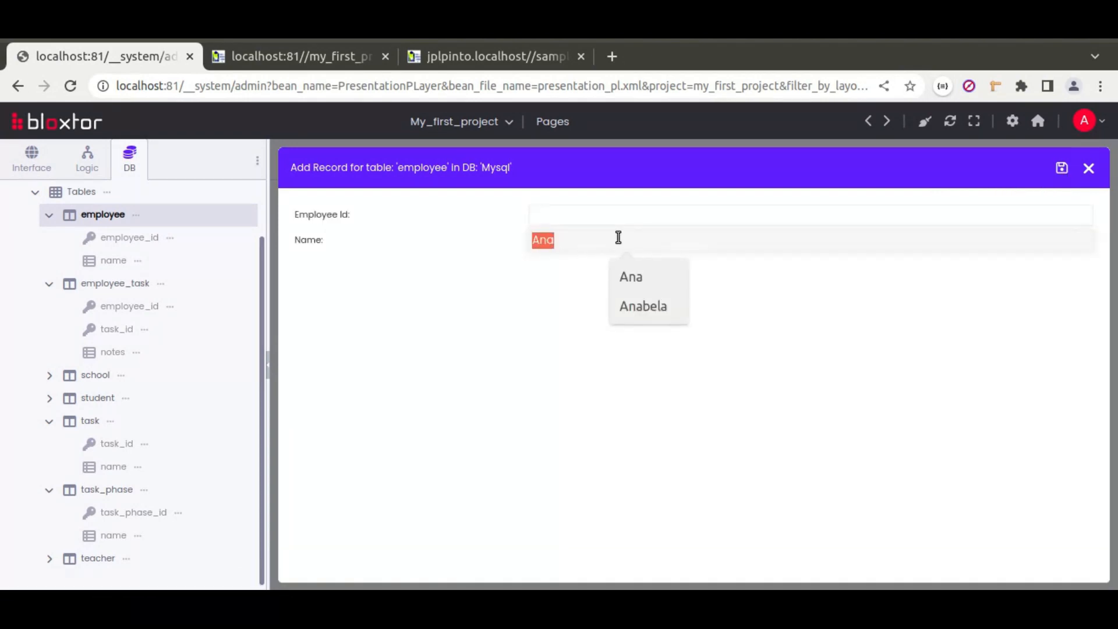
text(m)
click(636, 274)
click(1061, 169)
click(1087, 169)
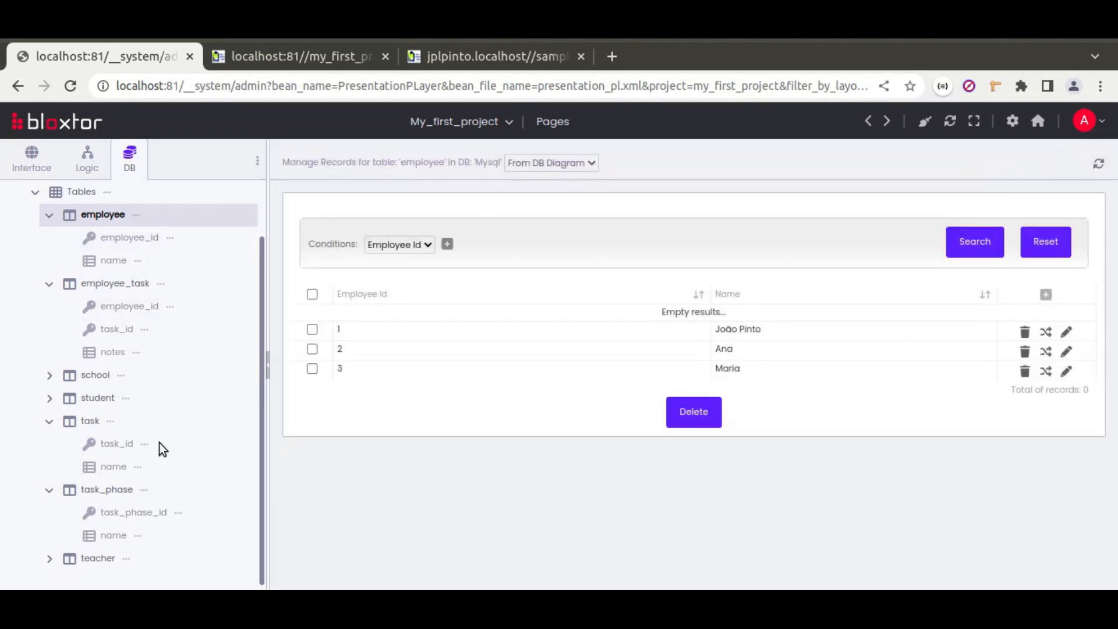
Step: Open the task_phase table's records and add a record named Stand By
click(144, 490)
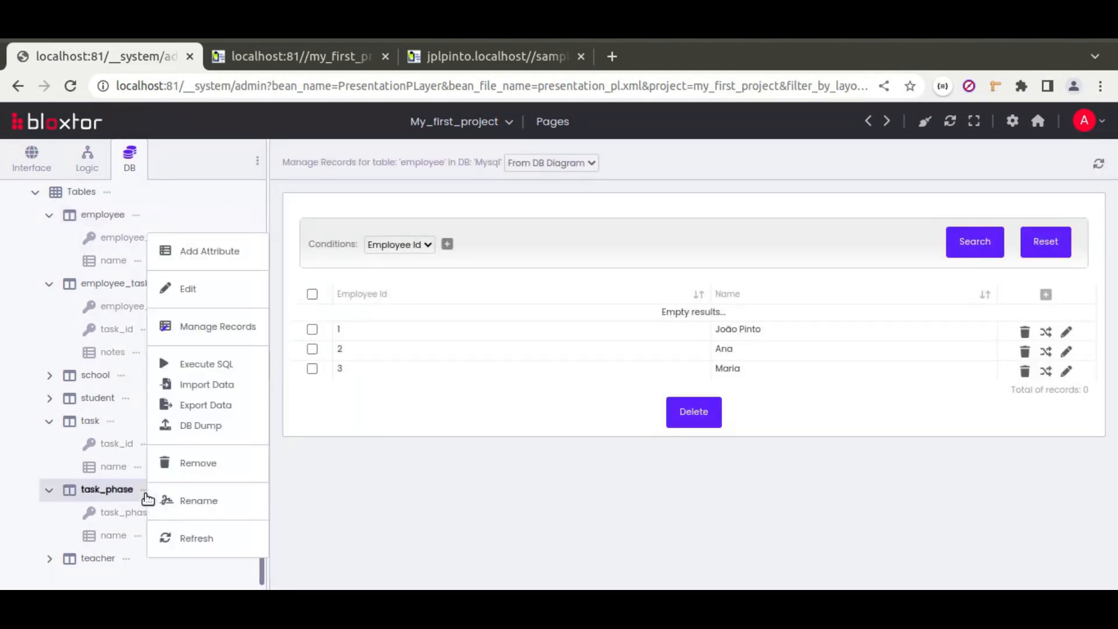
click(212, 334)
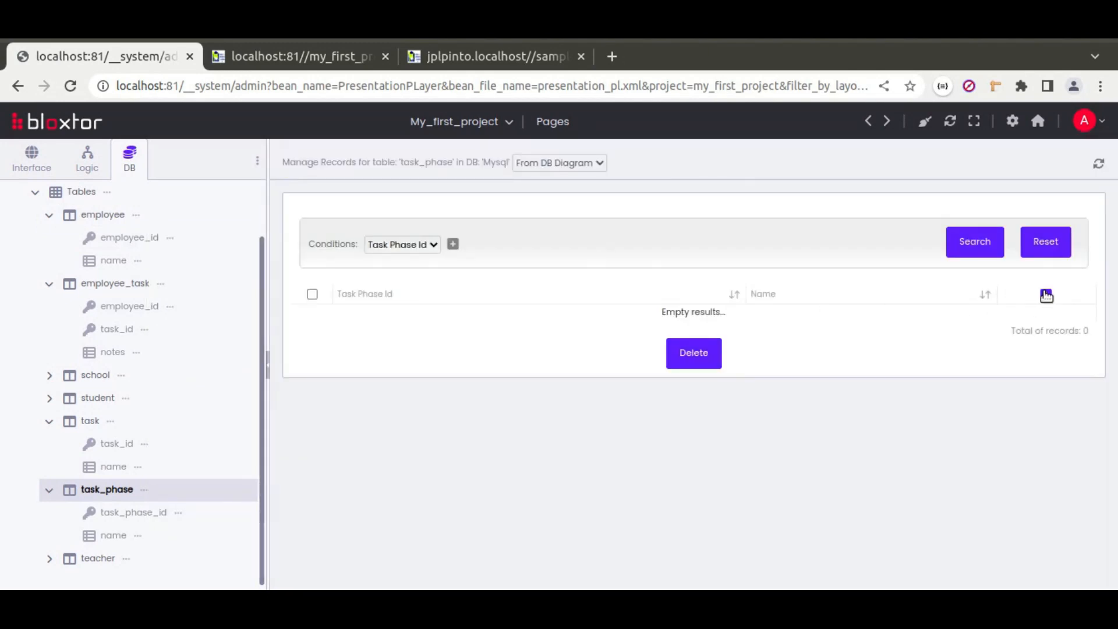
click(1047, 295)
click(564, 238)
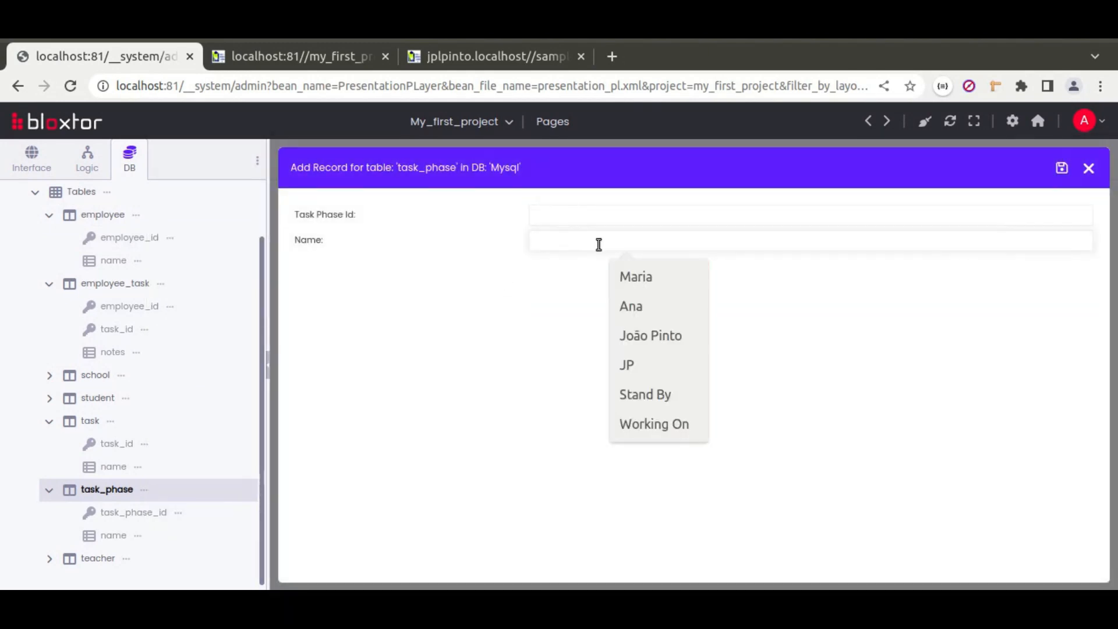
click(643, 394)
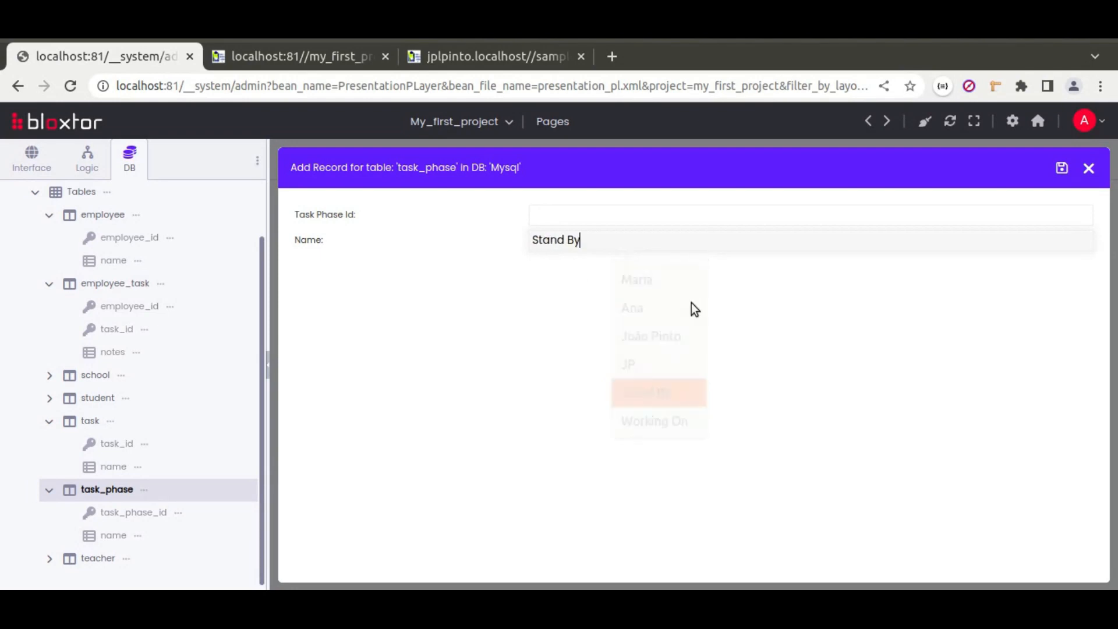
click(1061, 169)
Step: Add another task_phase record named Working On
click(757, 223)
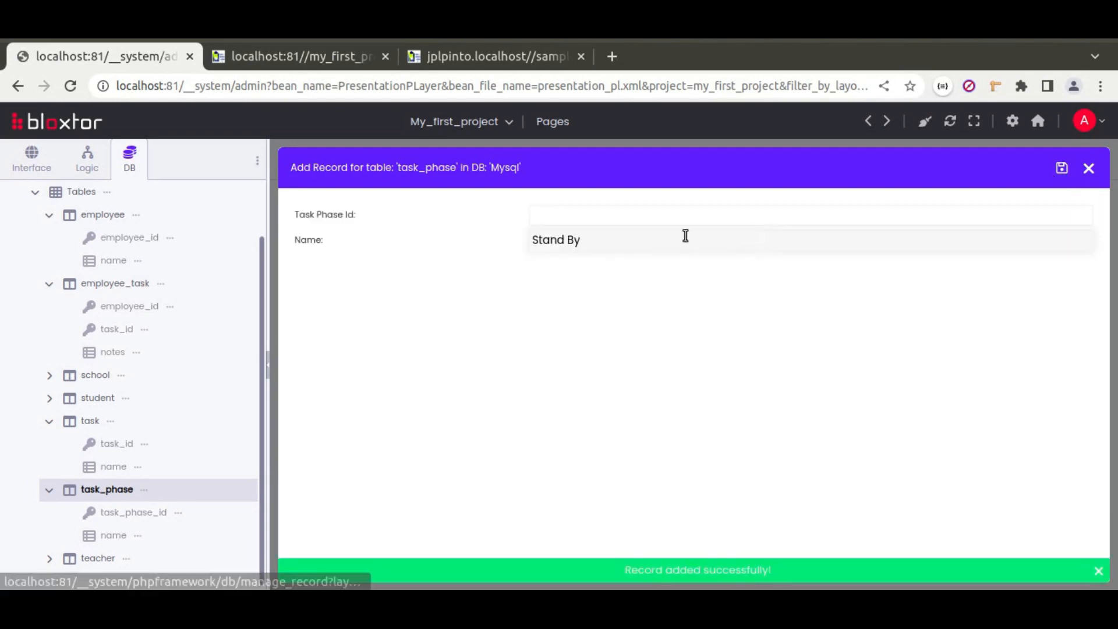
triple_click(590, 238)
text(Wo)
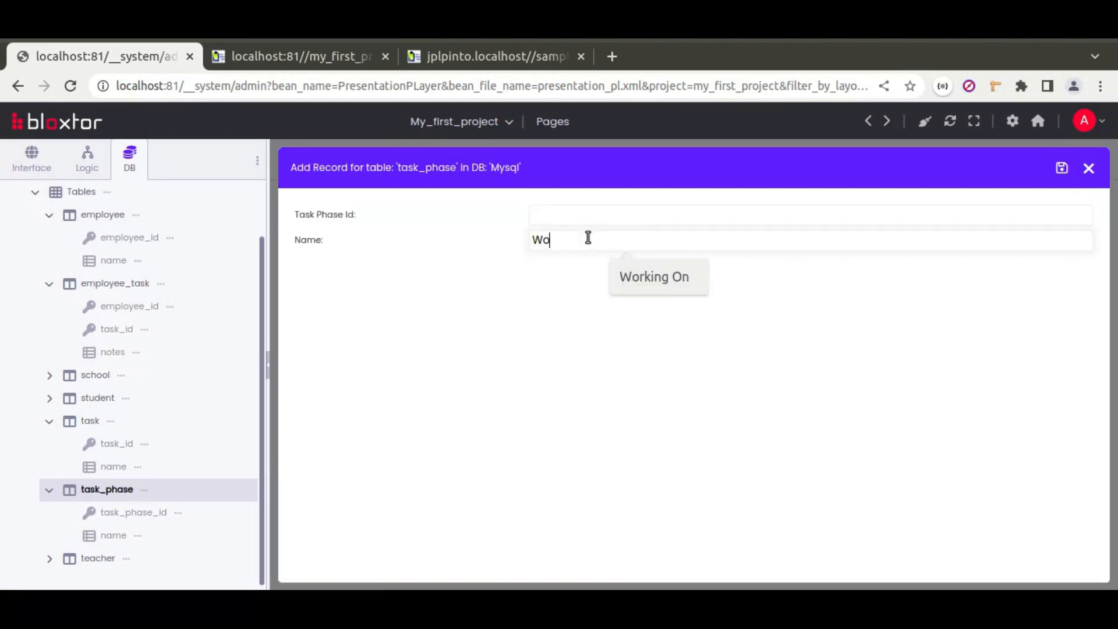
text(r)
click(689, 275)
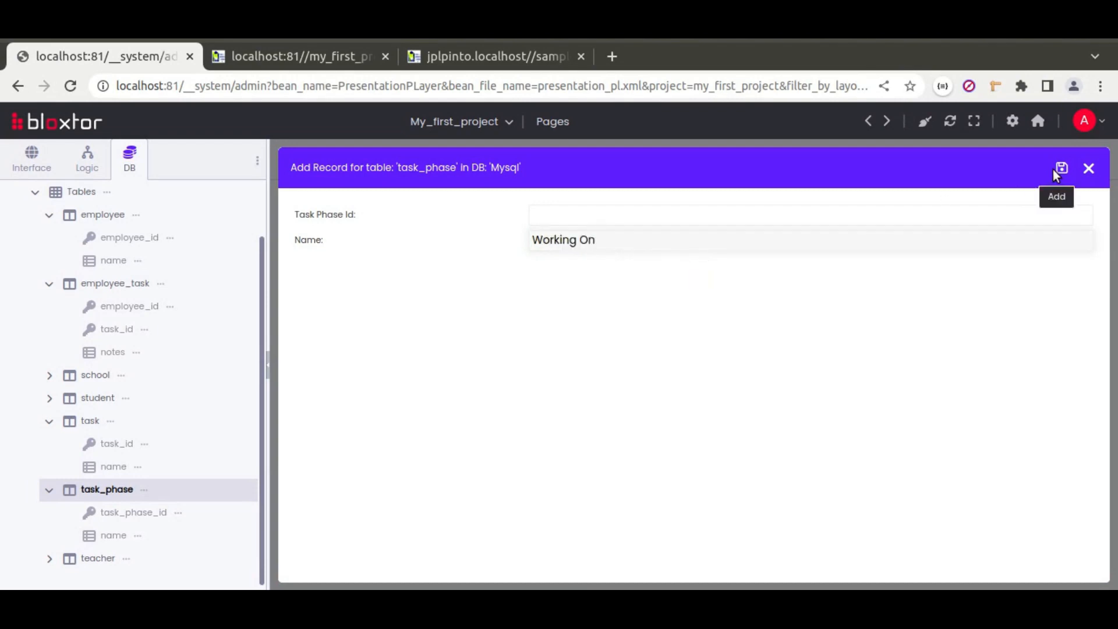
click(1062, 168)
Step: Add a third task_phase record named Finished
click(754, 226)
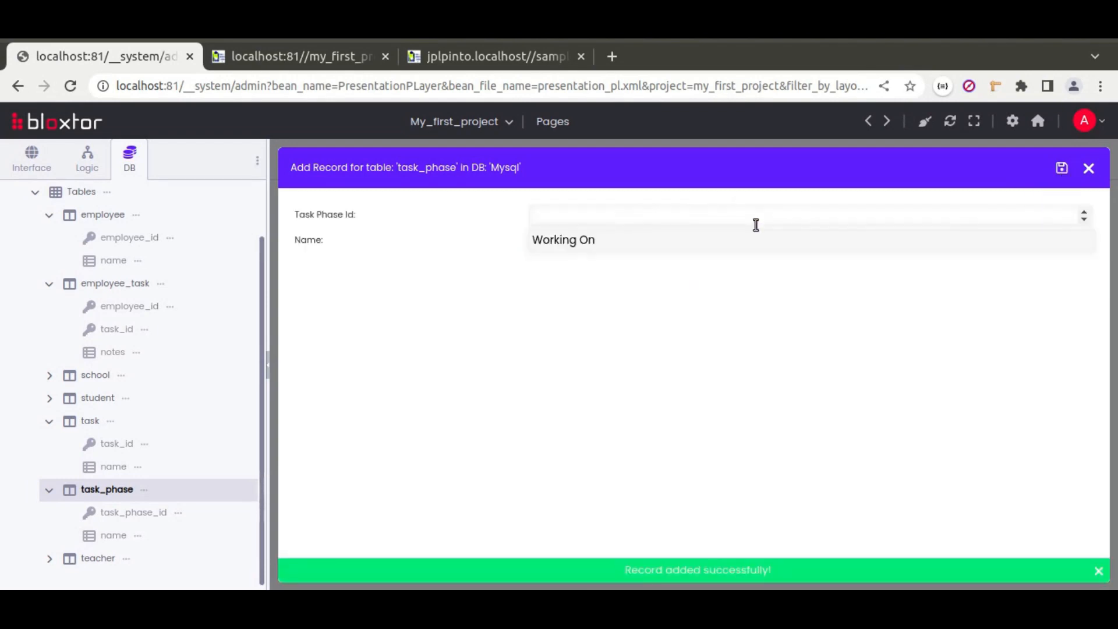
triple_click(569, 239)
text(Finsihe)
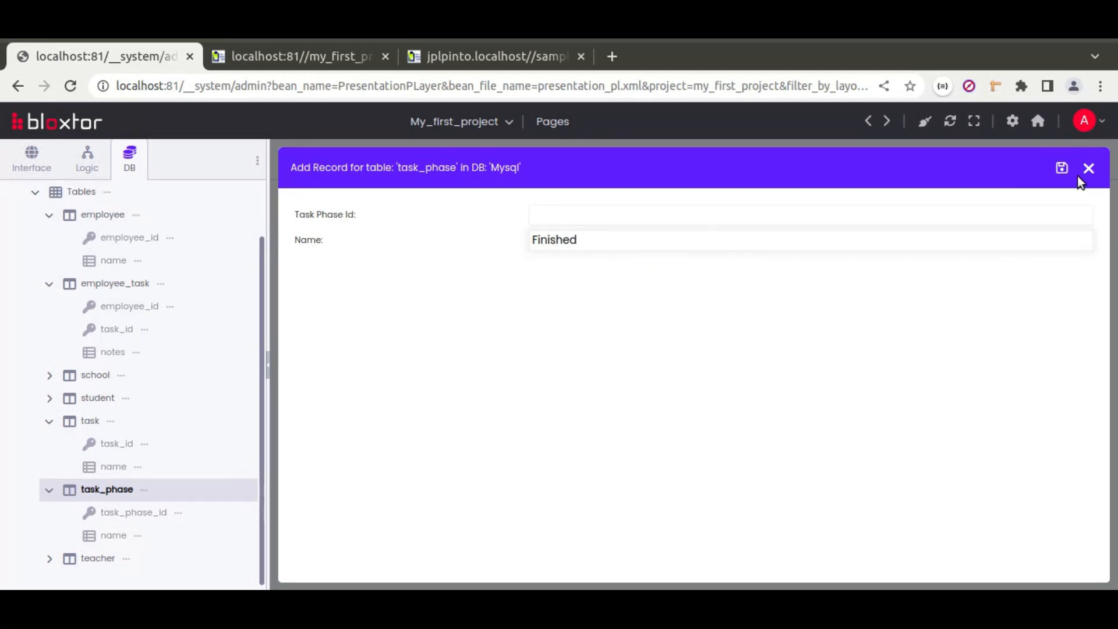
click(1061, 168)
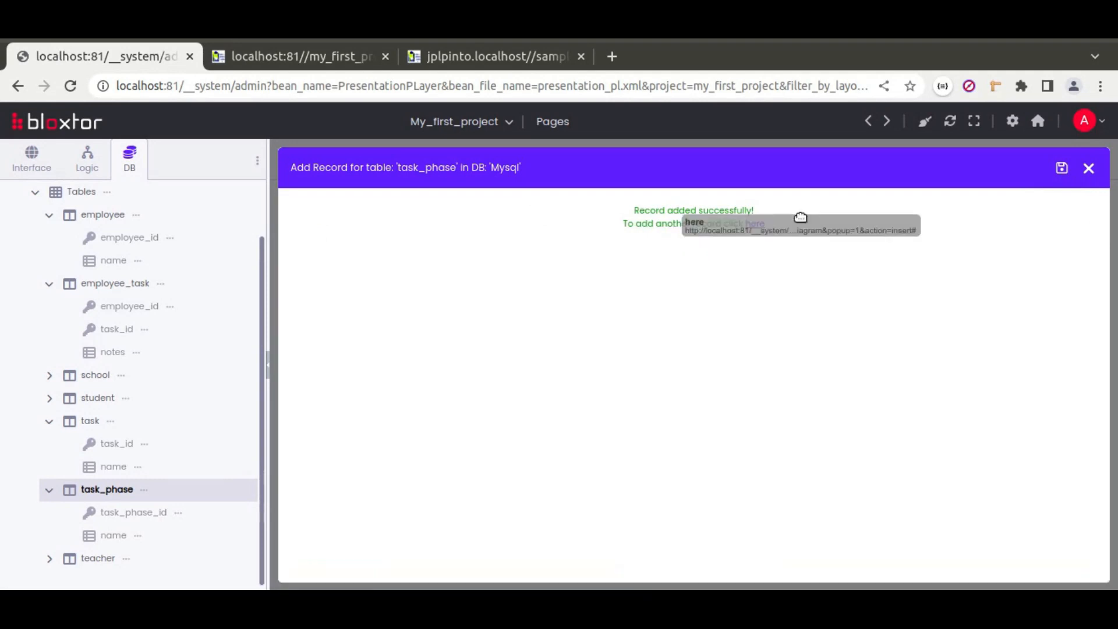
Step: Add a fourth task_phase record named Canceled and close the record form
click(755, 224)
double_click(560, 240)
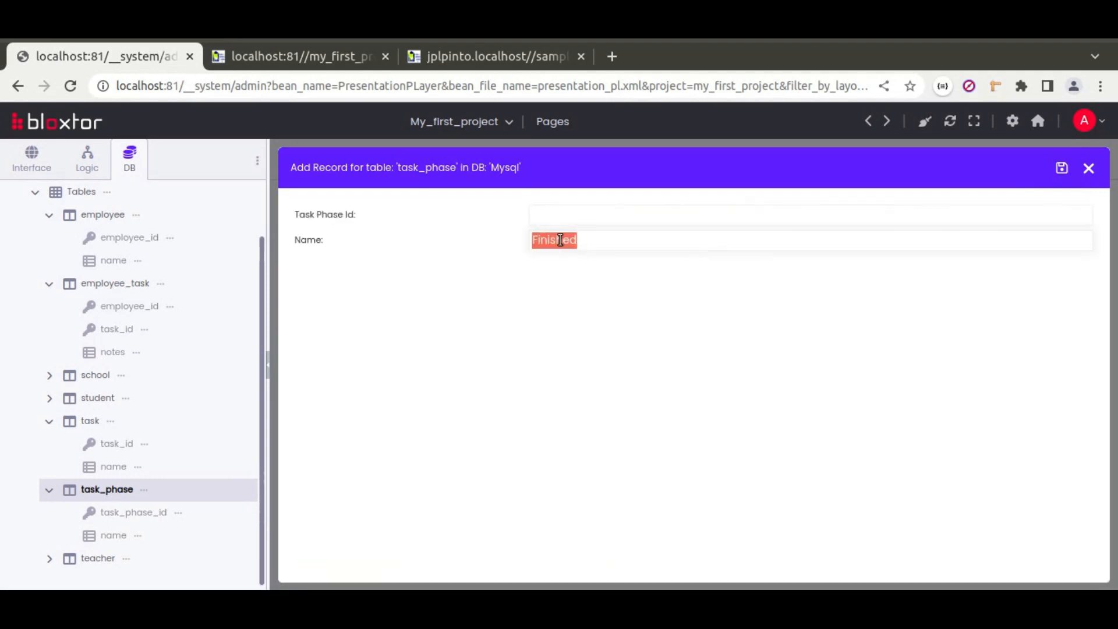
text(Canceld)
click(1061, 169)
click(1088, 173)
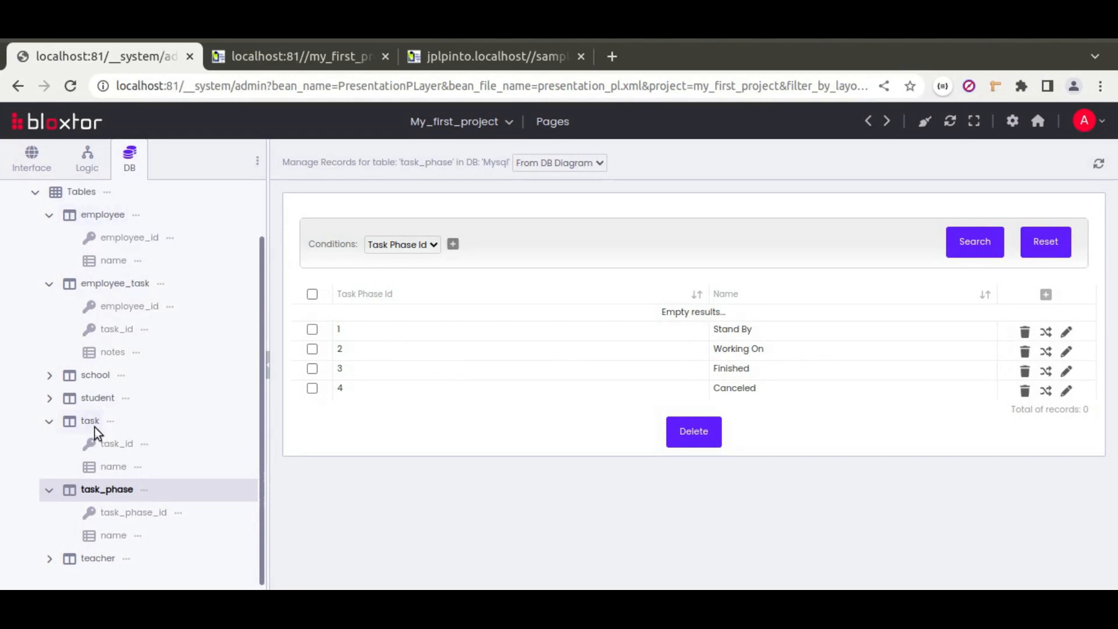
click(112, 421)
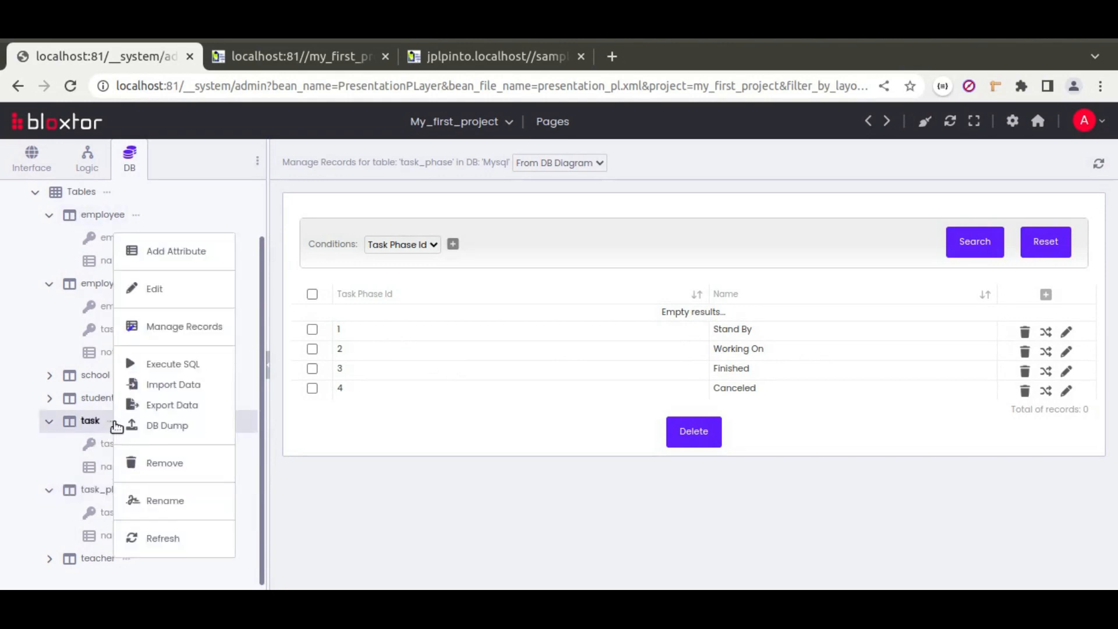
click(152, 328)
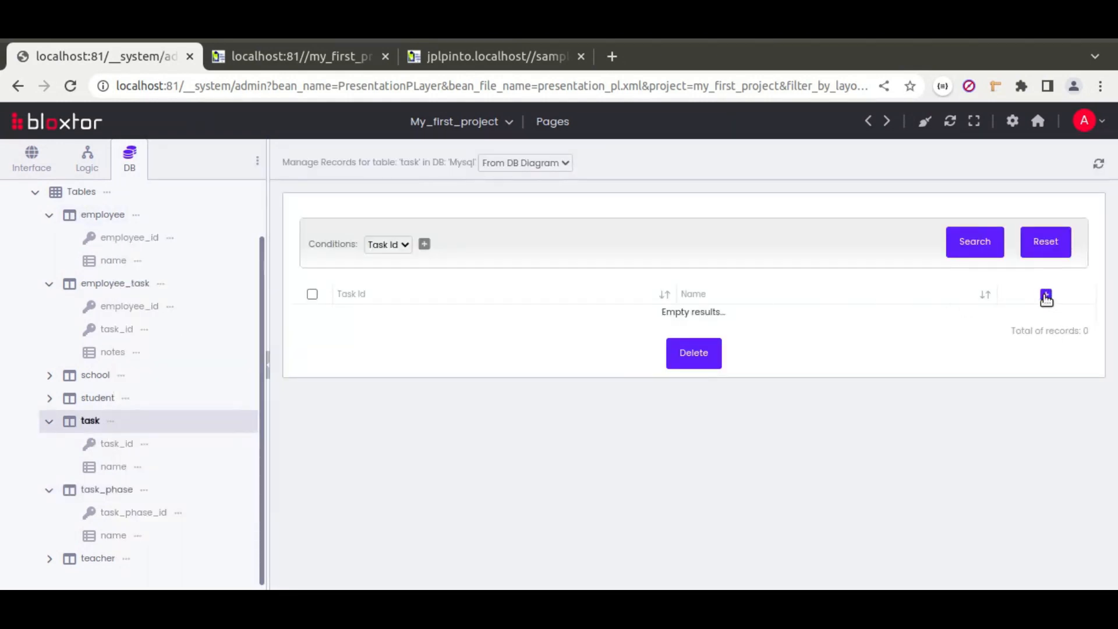
click(1045, 296)
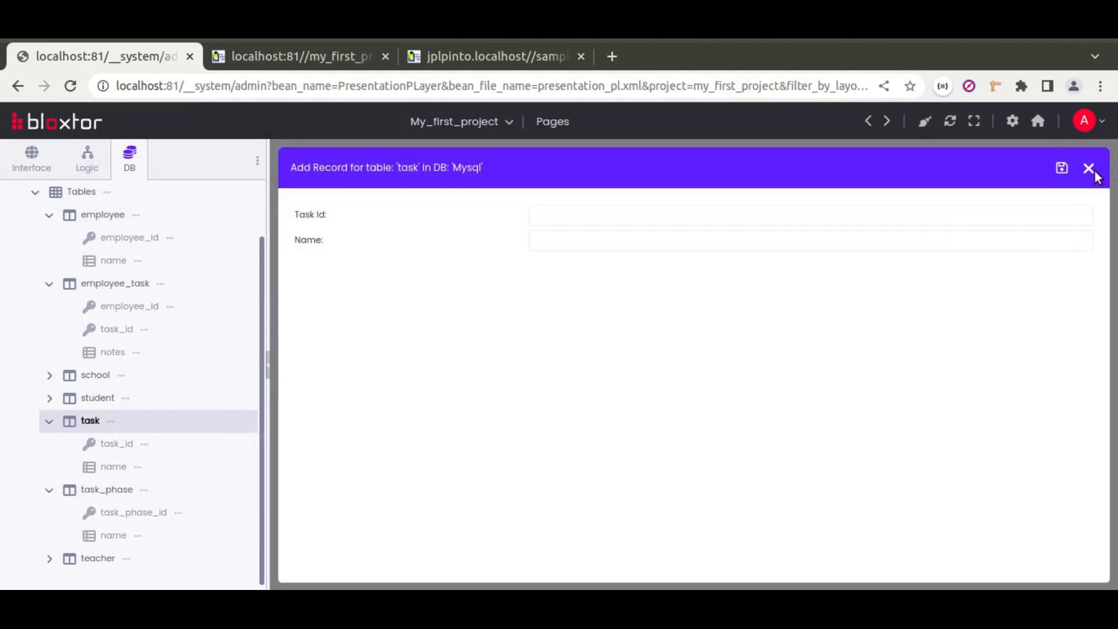
click(1089, 170)
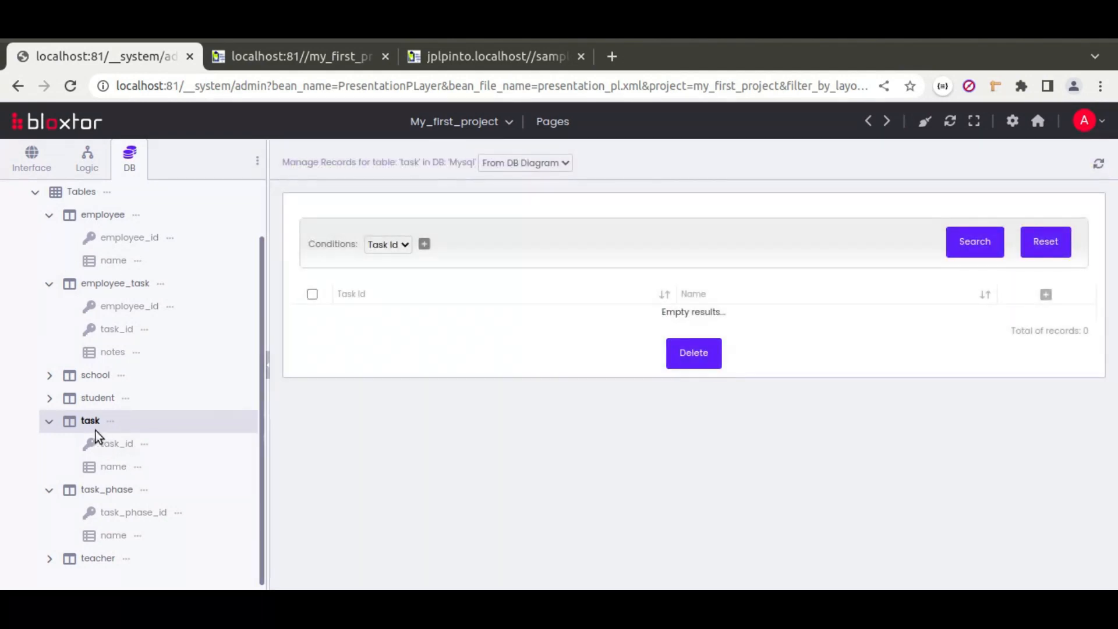
Step: Link the task_phase table into the task table's attributes, adding task_phase_id between task_id and name
drag(70, 490, 89, 464)
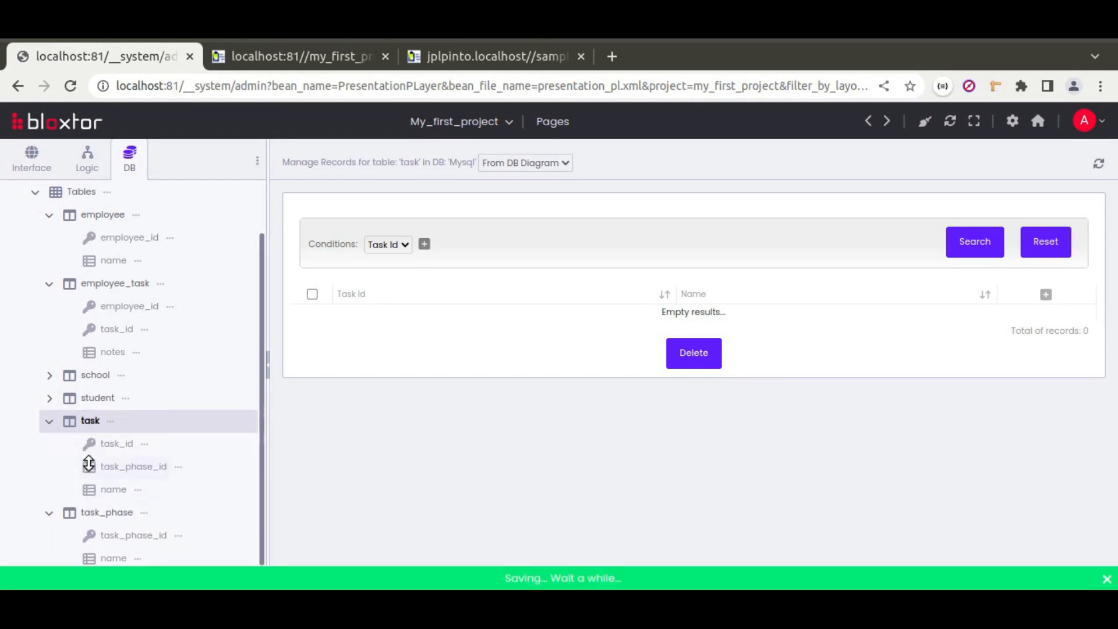
Step: Add a task record named Task A through the task table's record manager, leaving its task phase empty
click(111, 421)
click(165, 330)
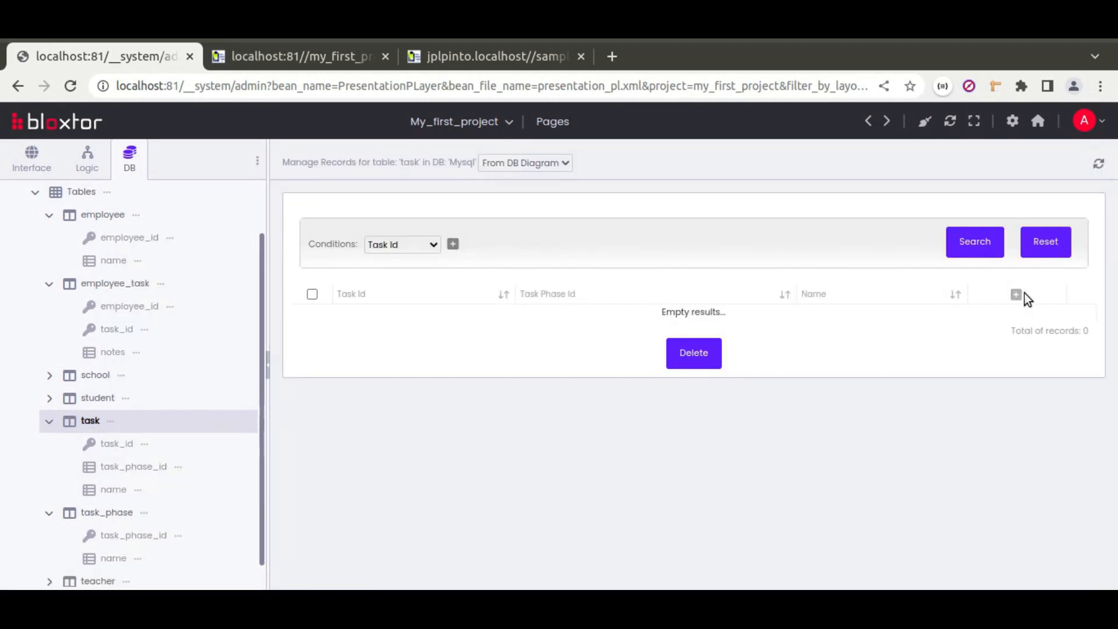
click(1016, 295)
click(628, 240)
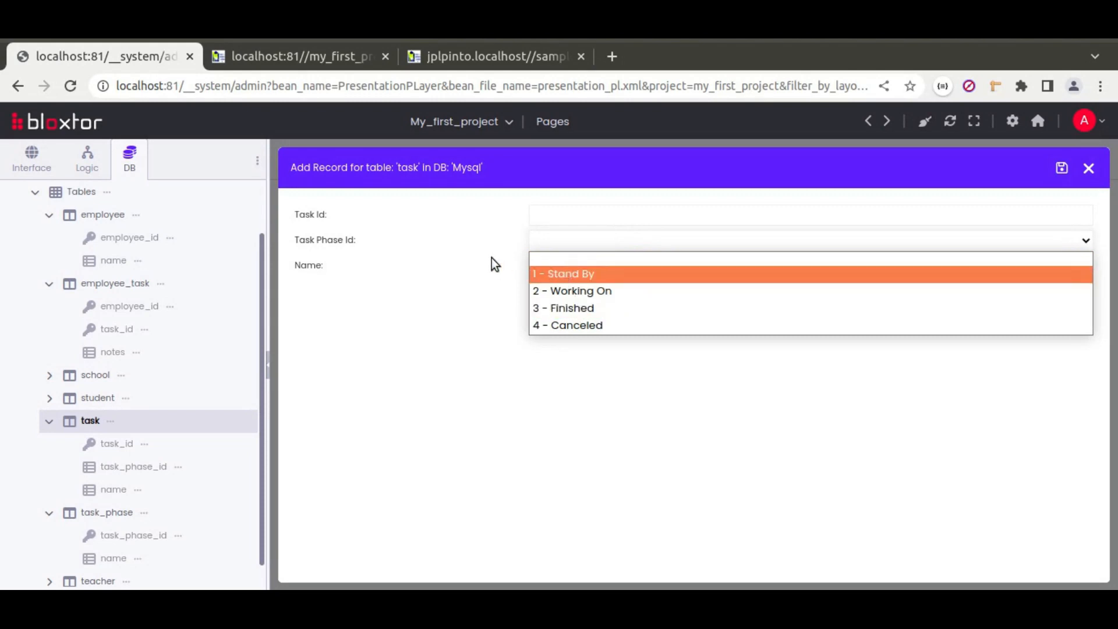
click(540, 239)
click(560, 265)
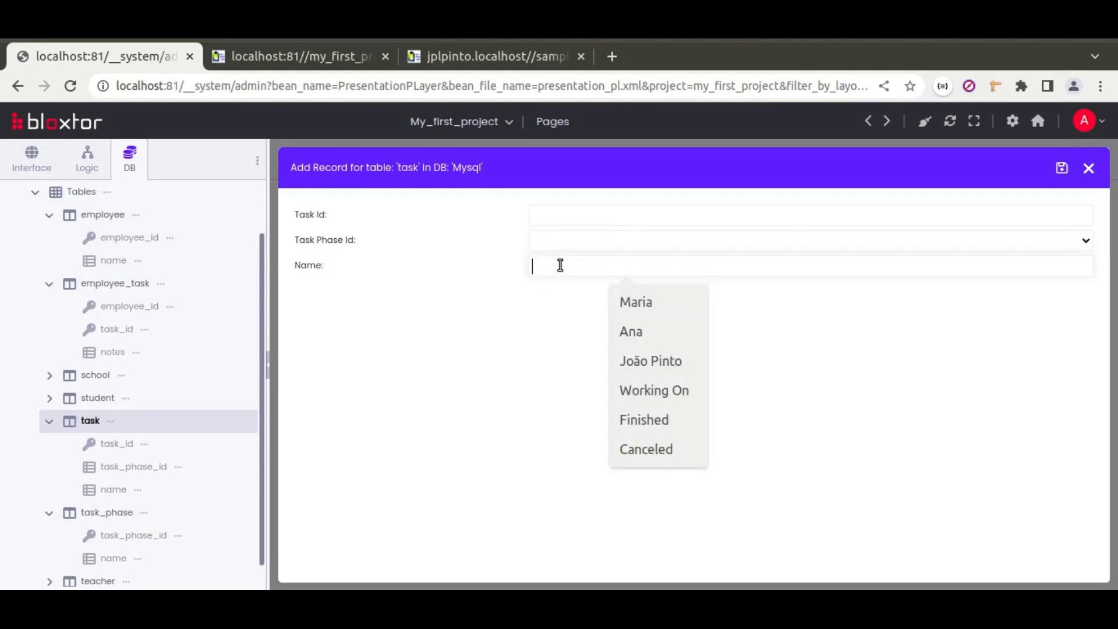
text(Task A)
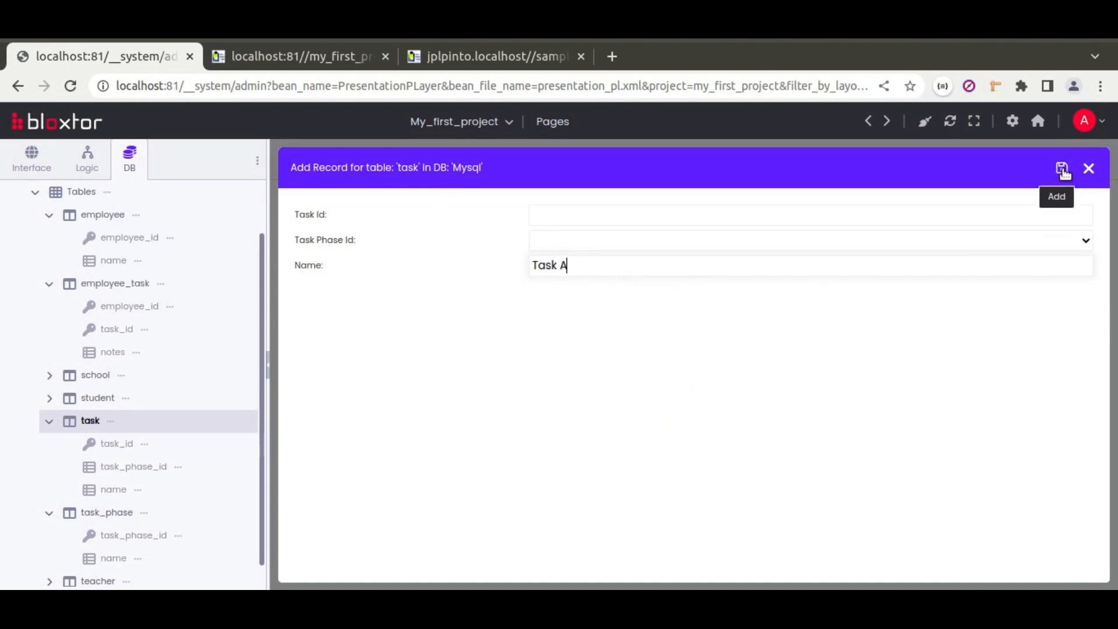
click(1063, 171)
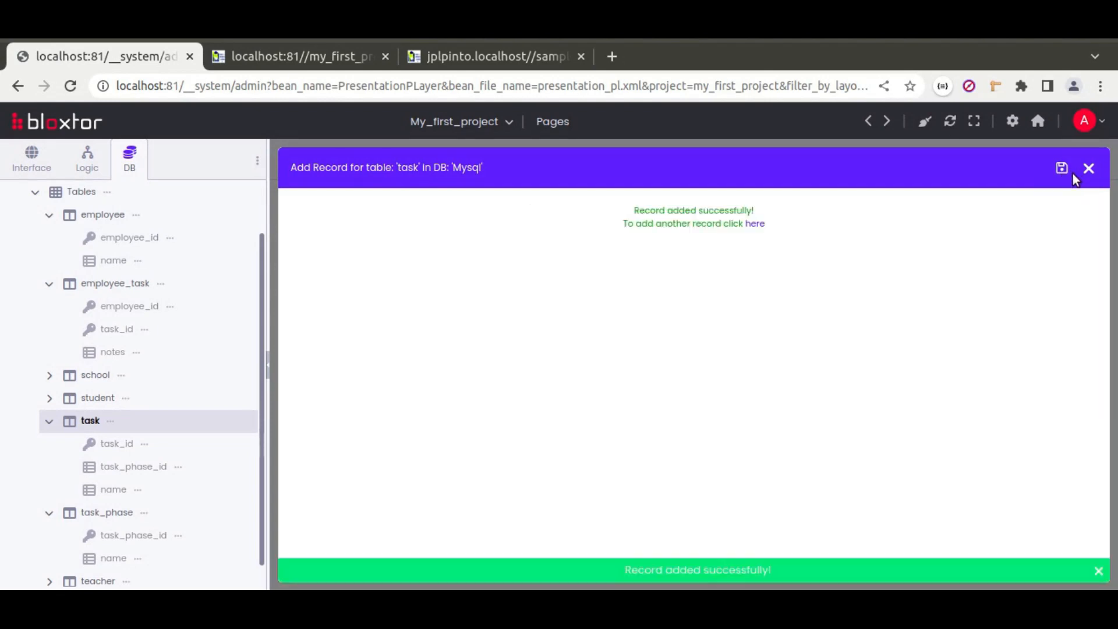
Step: Add another task record named Task B without a task phase and close the record form
click(752, 227)
key(BackSpace)
text(B)
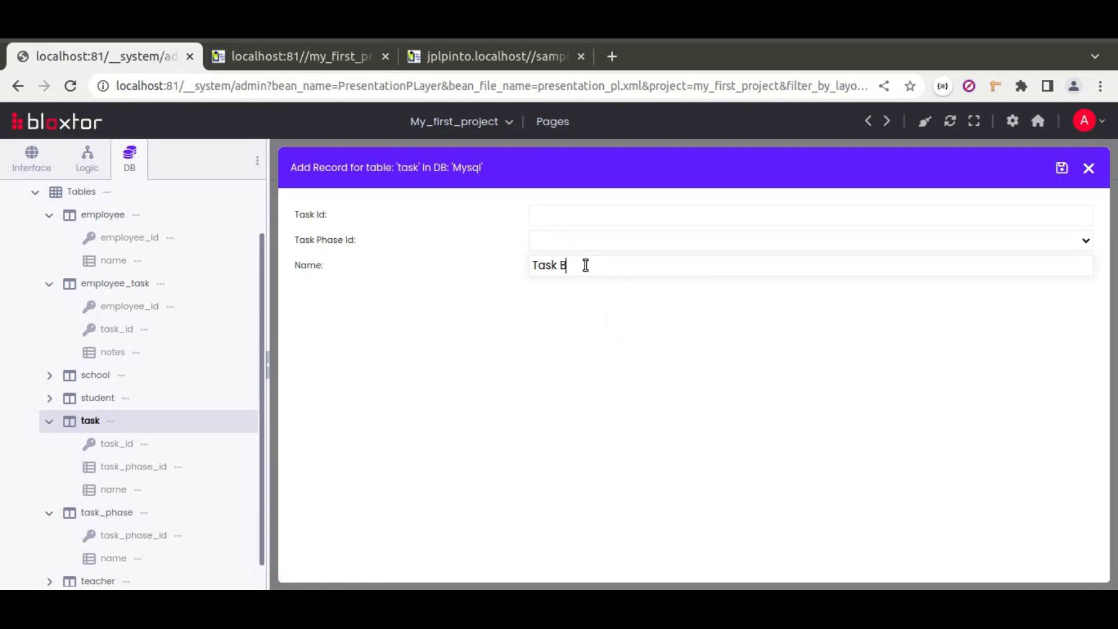
click(1062, 173)
click(1088, 169)
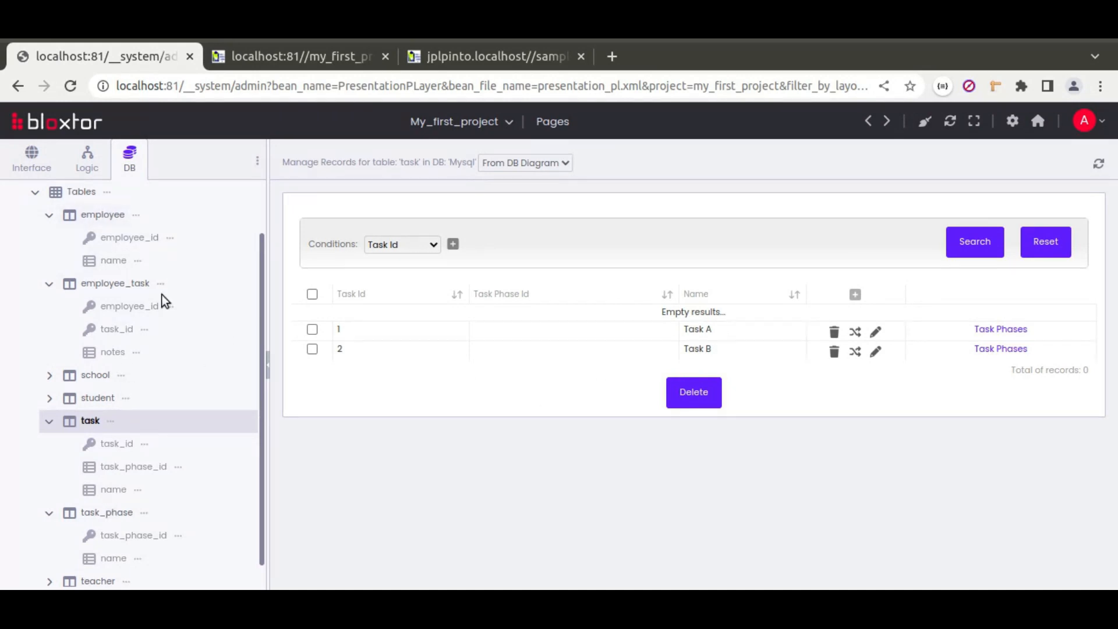
Step: Open the matrix_scrum page for editing, dismiss the auto-save notice and select the narrow first column div in the Content region
scroll(167, 351, down, 1)
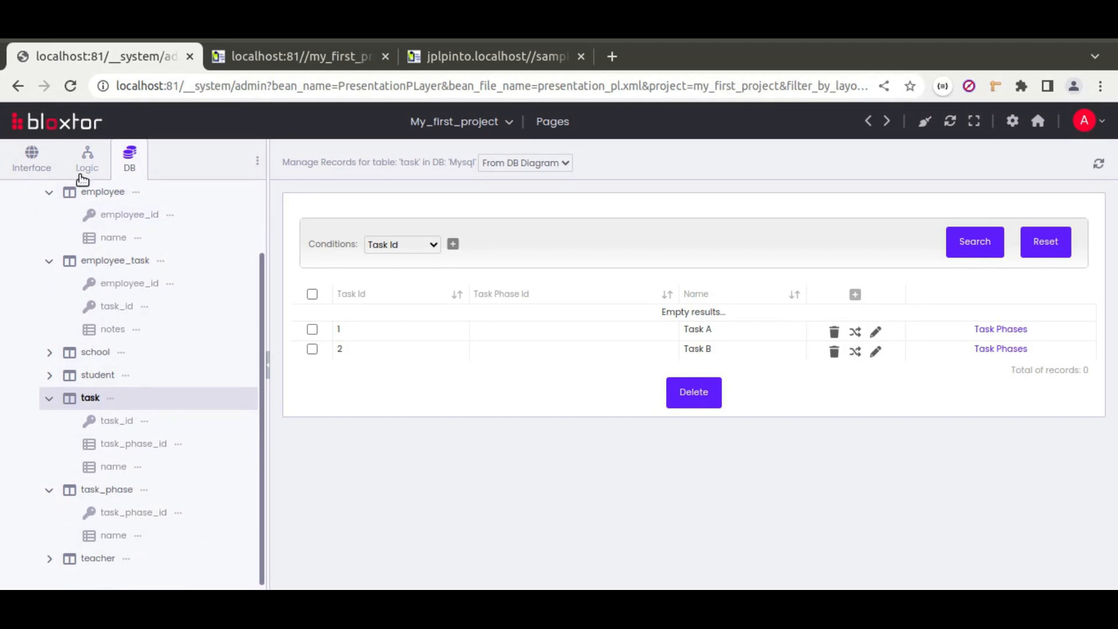
click(32, 160)
click(103, 281)
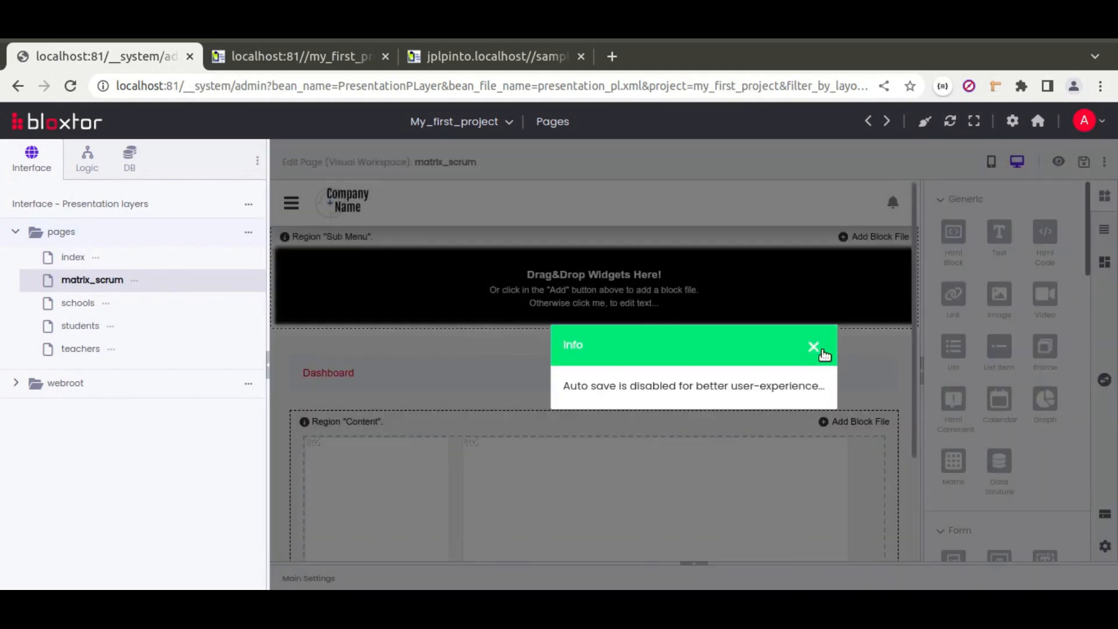
click(813, 347)
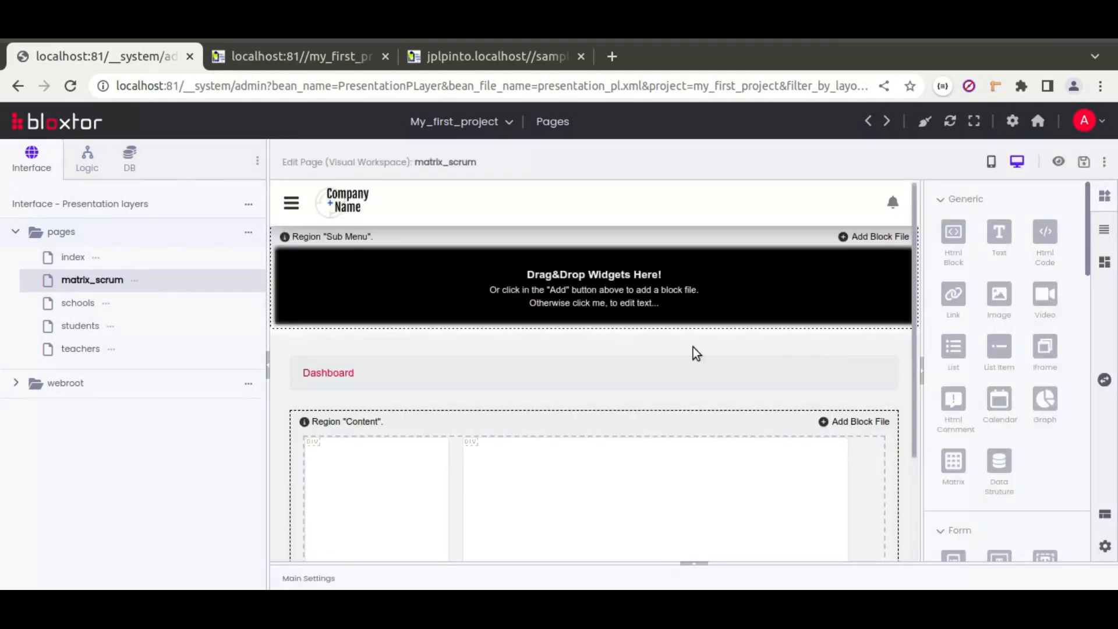
scroll(606, 352, down, 3)
click(401, 340)
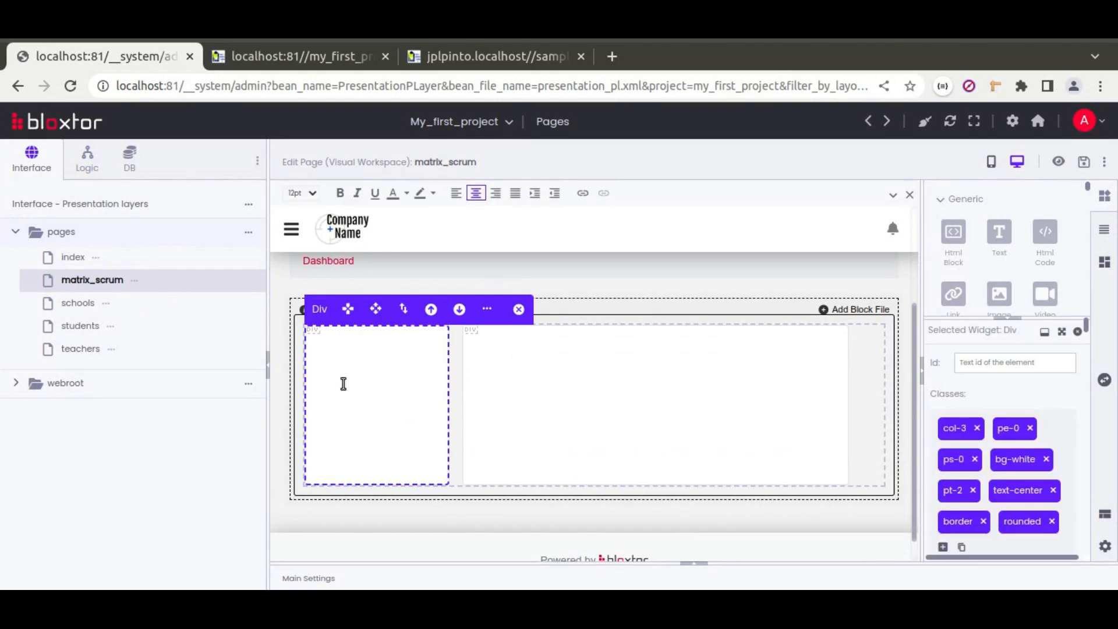
Step: Set the first column div's default widget type to List group - with table/tree in its dynamic widget properties
drag(924, 335, 754, 331)
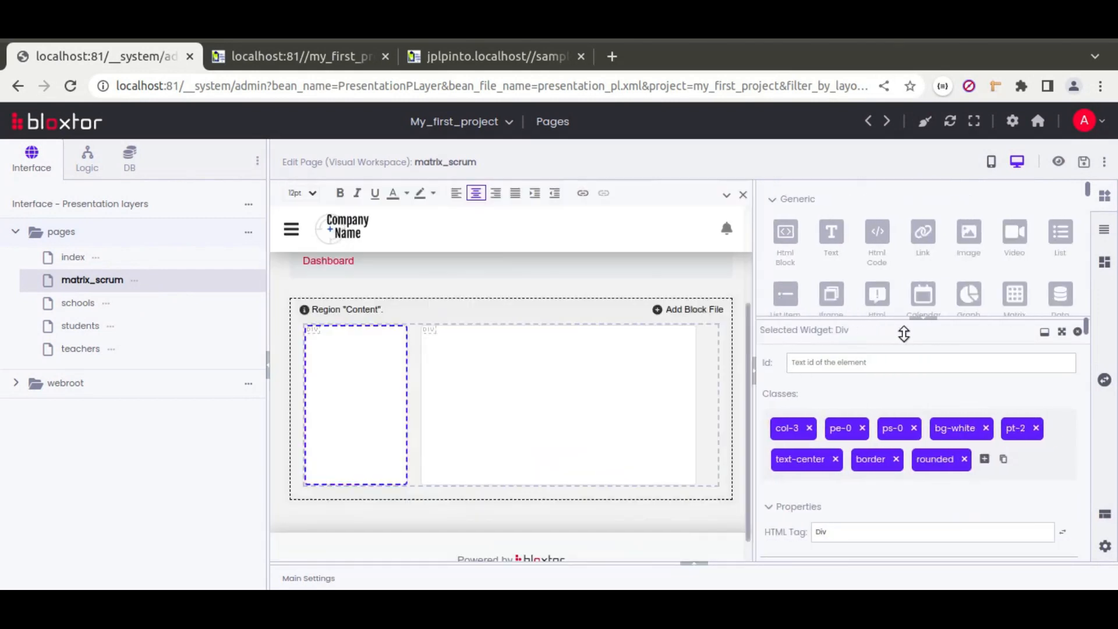
click(1061, 333)
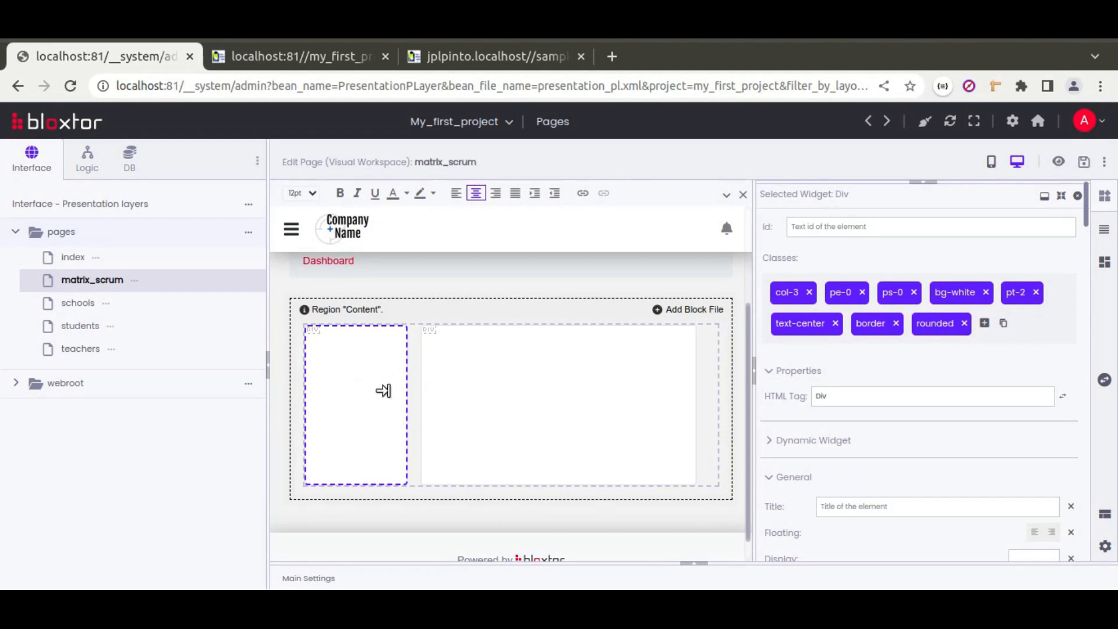
click(802, 439)
scroll(802, 436, down, 8)
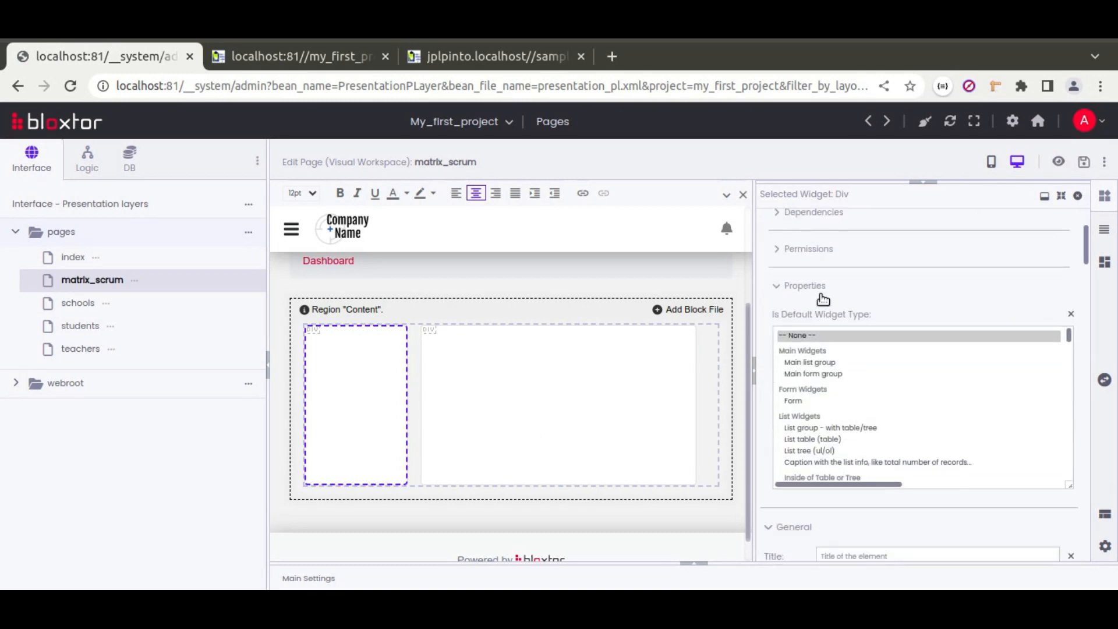
click(804, 429)
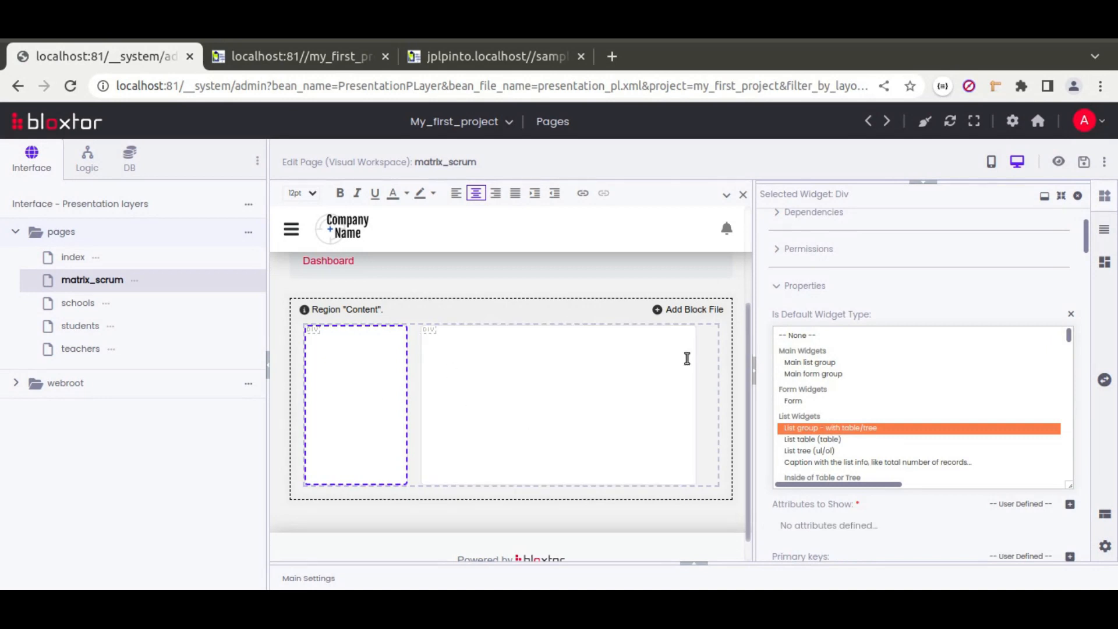
scroll(766, 365, down, 1)
scroll(766, 362, down, 2)
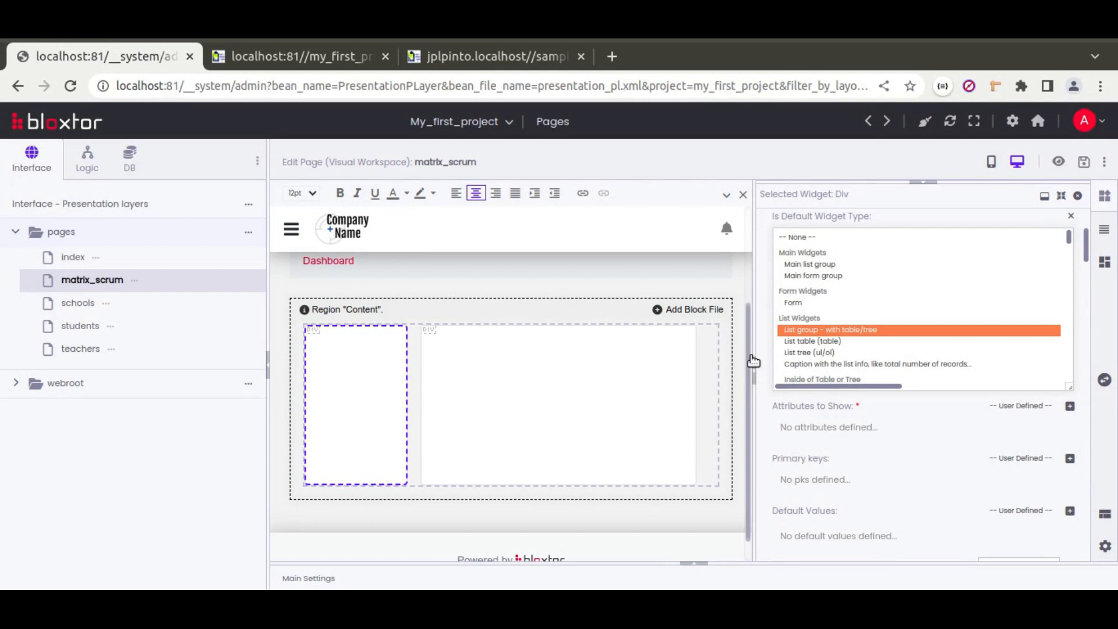
Step: Give the list group a new load resource from the DB Diagram table task on mysql, with query type Get multiple records list
scroll(765, 312, up, 10)
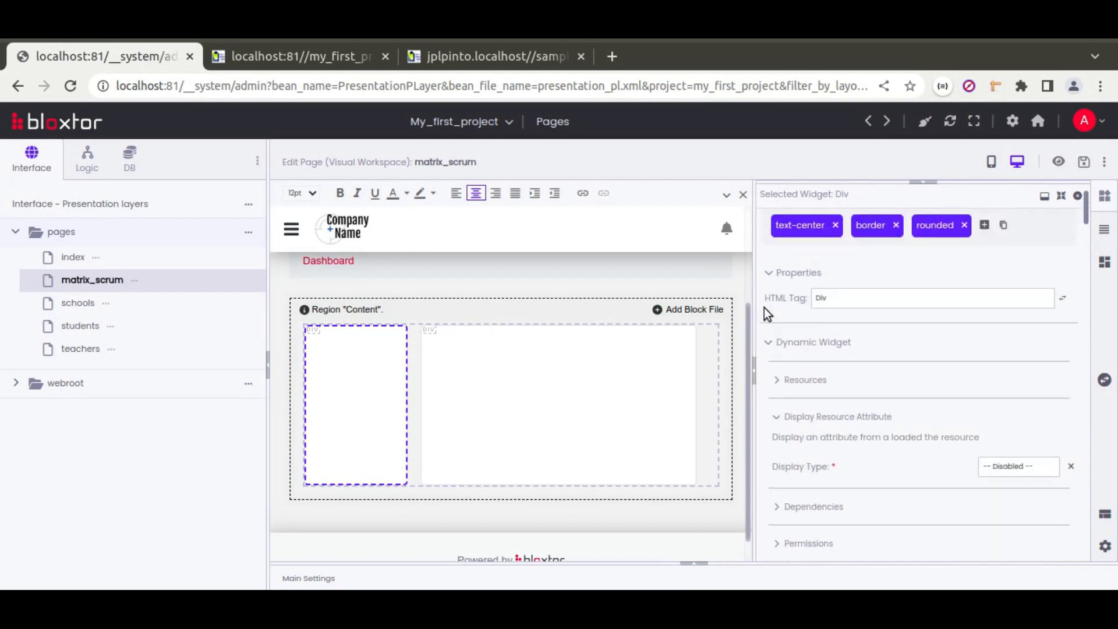
click(799, 380)
scroll(812, 364, down, 2)
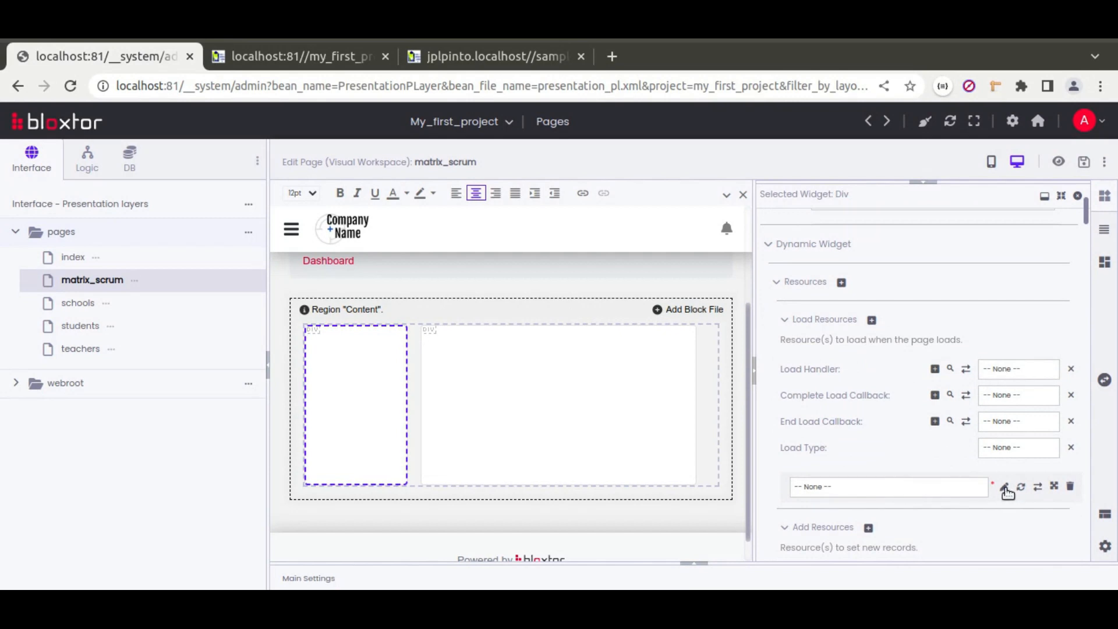
click(1005, 489)
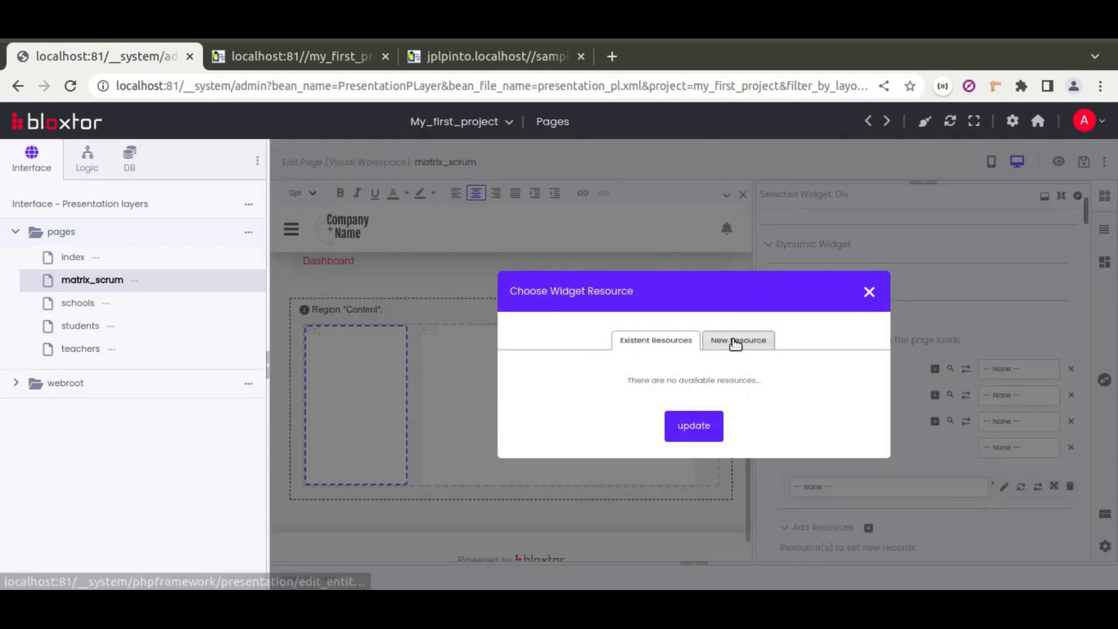
click(735, 342)
click(704, 334)
click(697, 358)
click(675, 353)
click(686, 459)
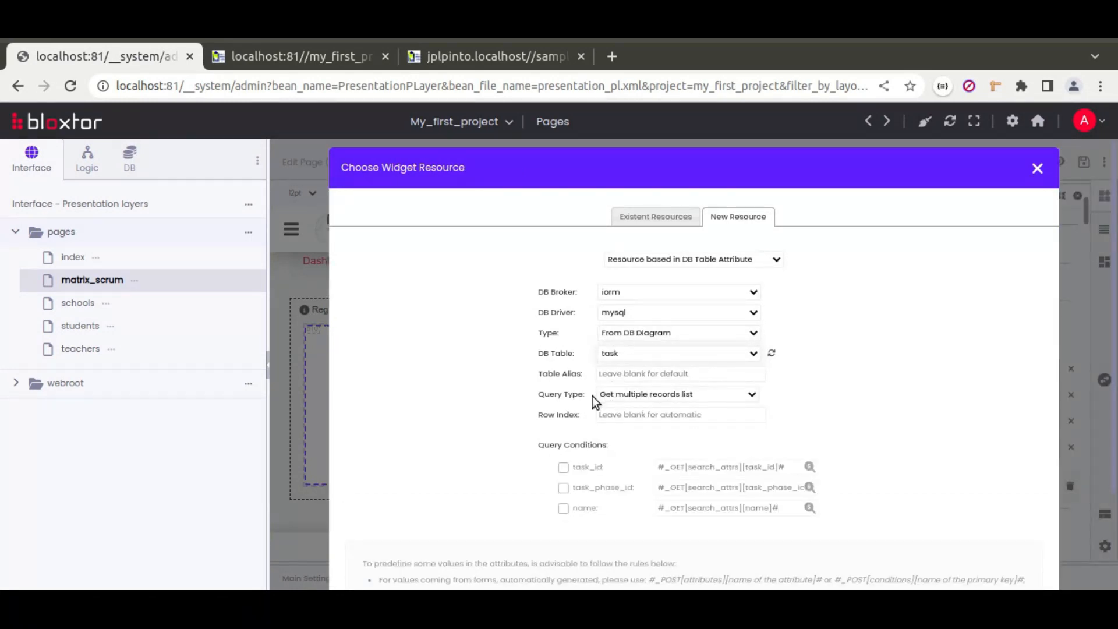
scroll(803, 430, down, 2)
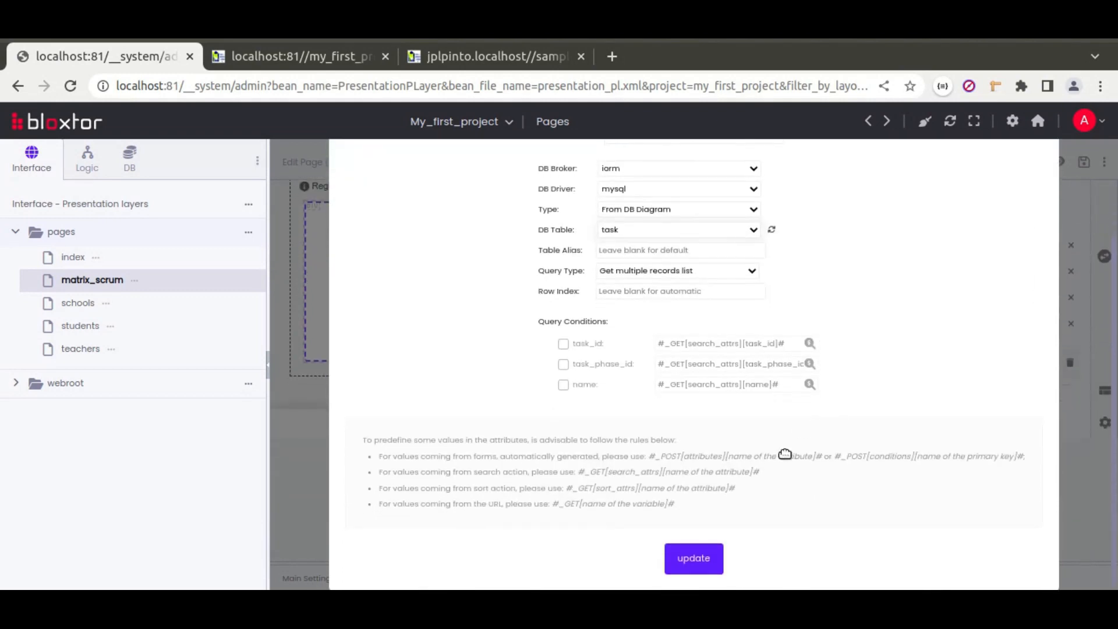
click(701, 558)
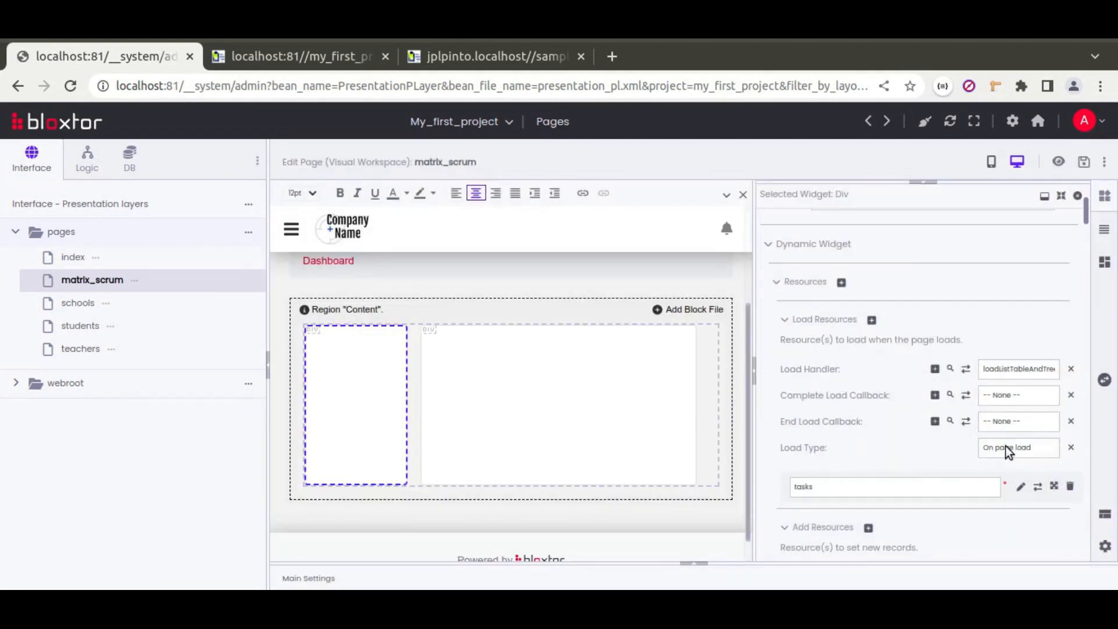
Step: Define task_id as the list group's primary key attribute and check it against the task table's attributes
scroll(779, 435, down, 10)
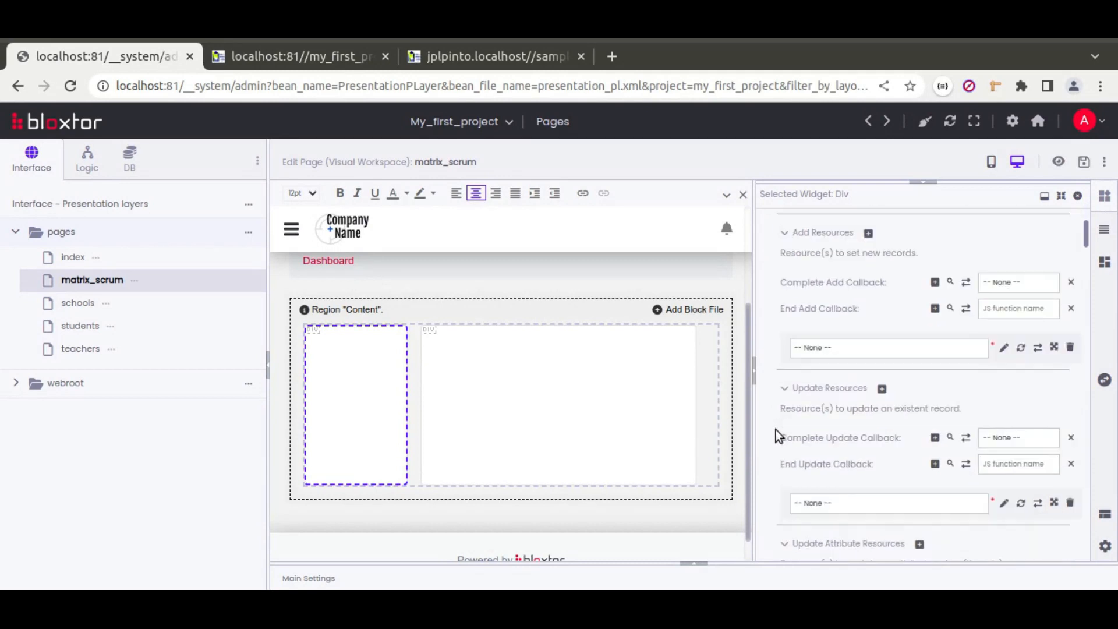
scroll(779, 436, down, 10)
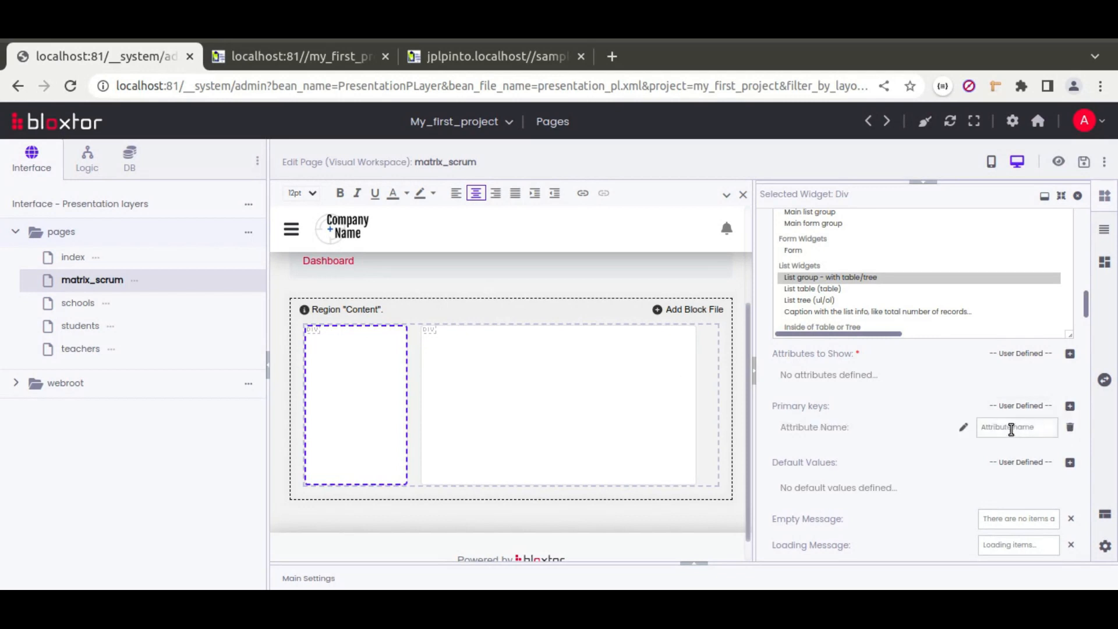
text(task_id)
click(129, 158)
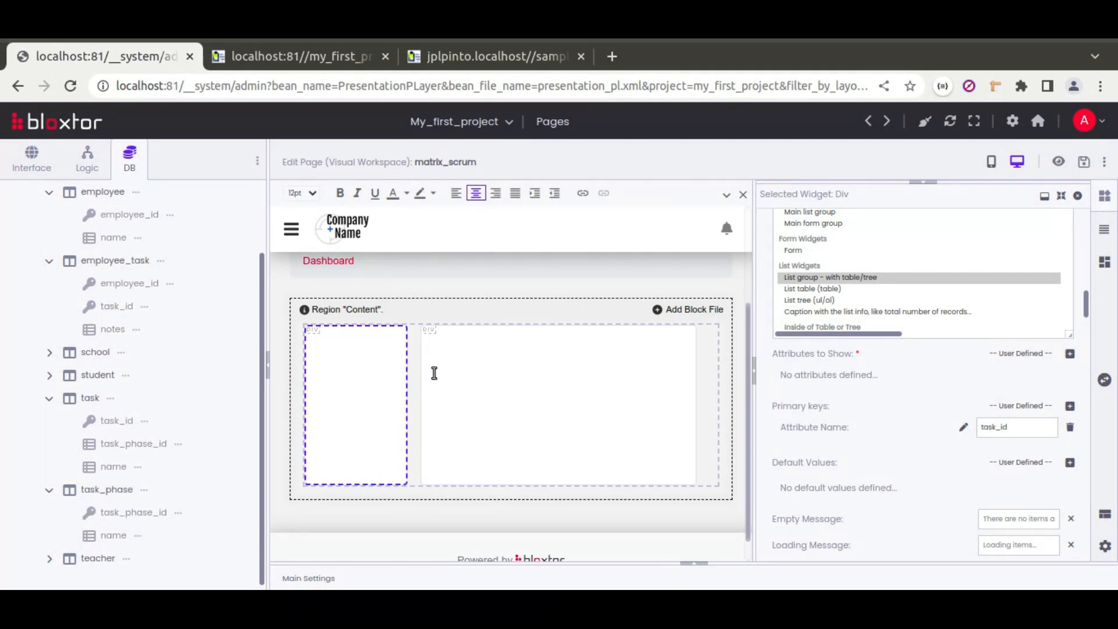
Step: Insert an Html Block inside the first column's list group and give it the class h-100
drag(996, 183, 965, 388)
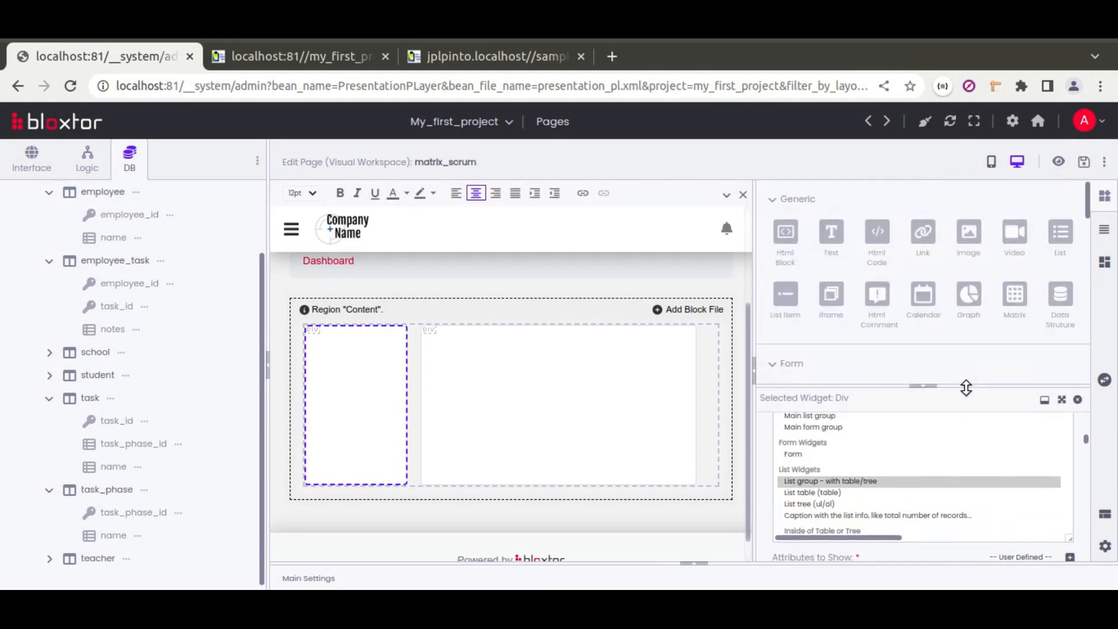
drag(784, 233, 363, 407)
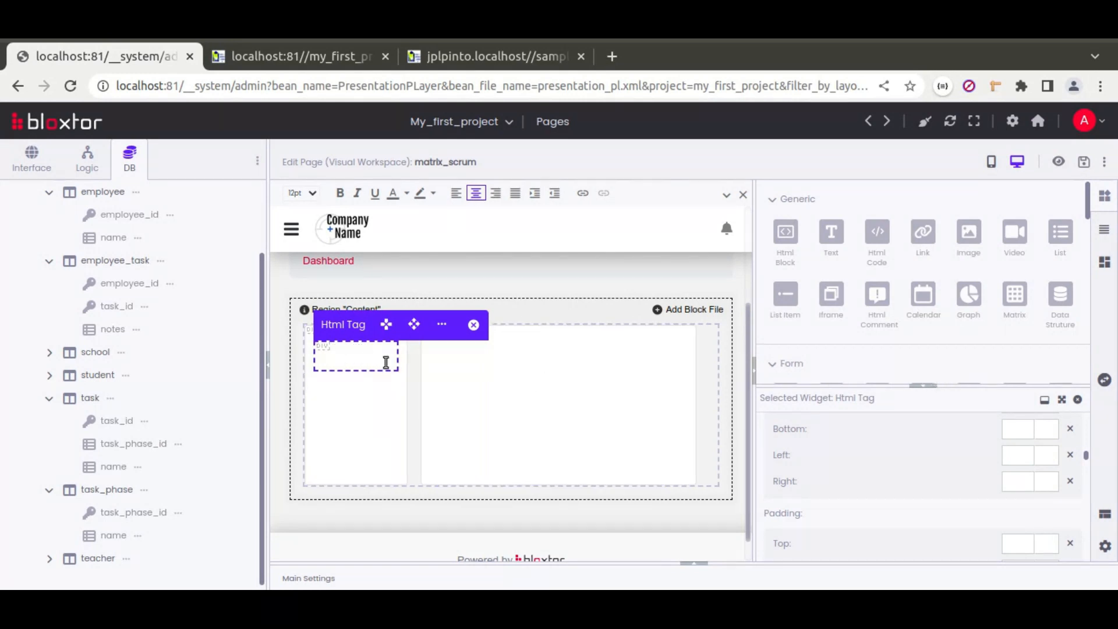
drag(943, 386, 943, 197)
scroll(829, 380, up, 5)
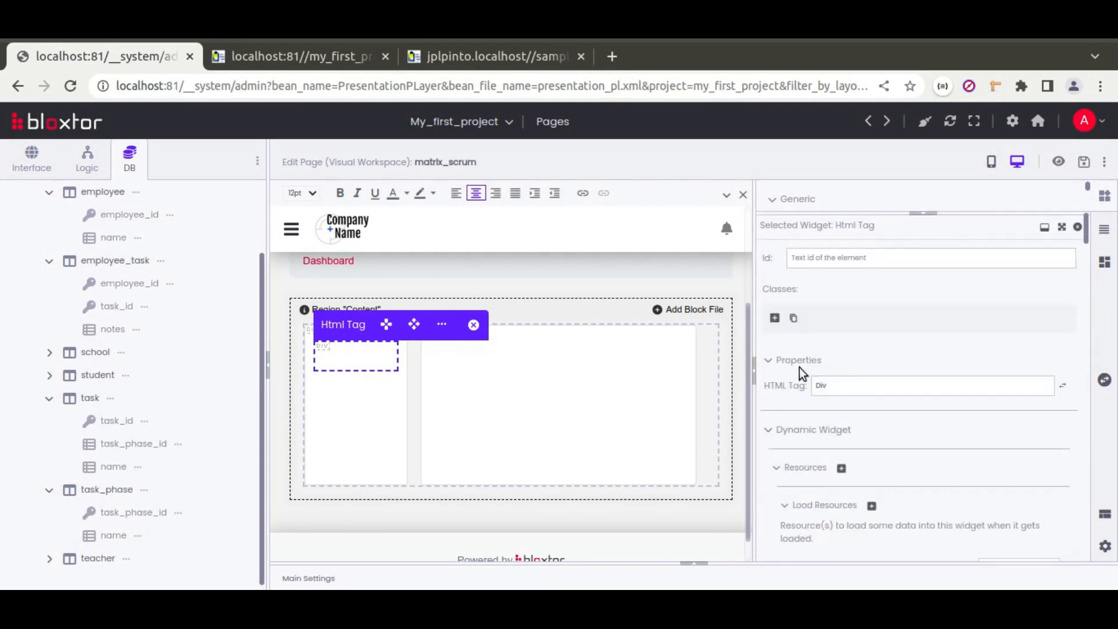
click(774, 319)
text(h-100)
key(Return)
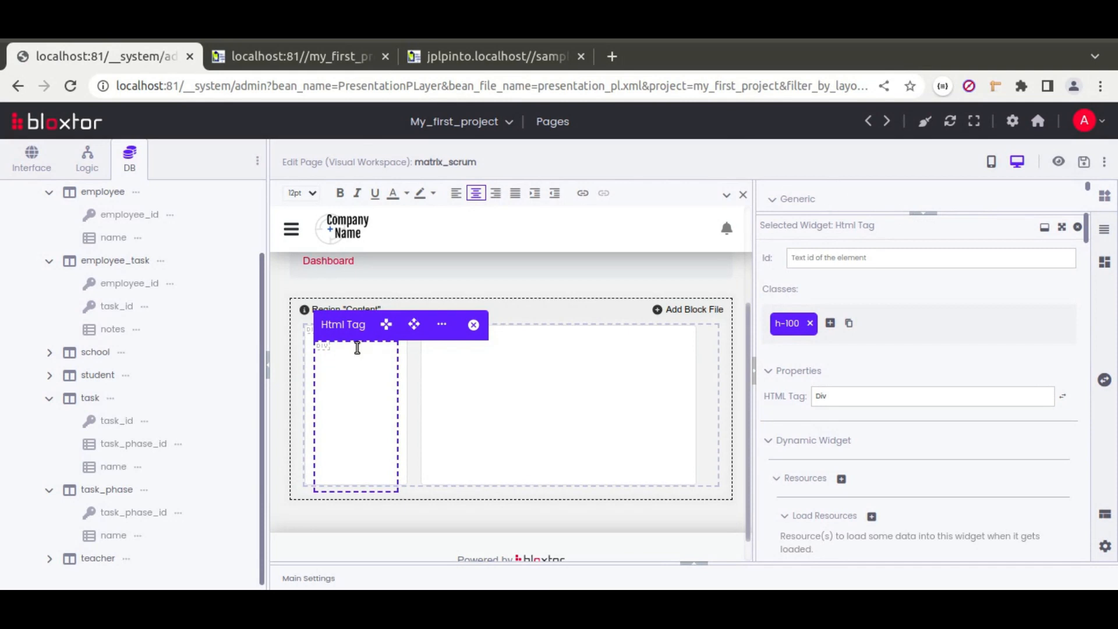
Step: Insert a Button above the h-100 block in the first column and compare it with the demo board's Add Task button
drag(896, 214, 896, 400)
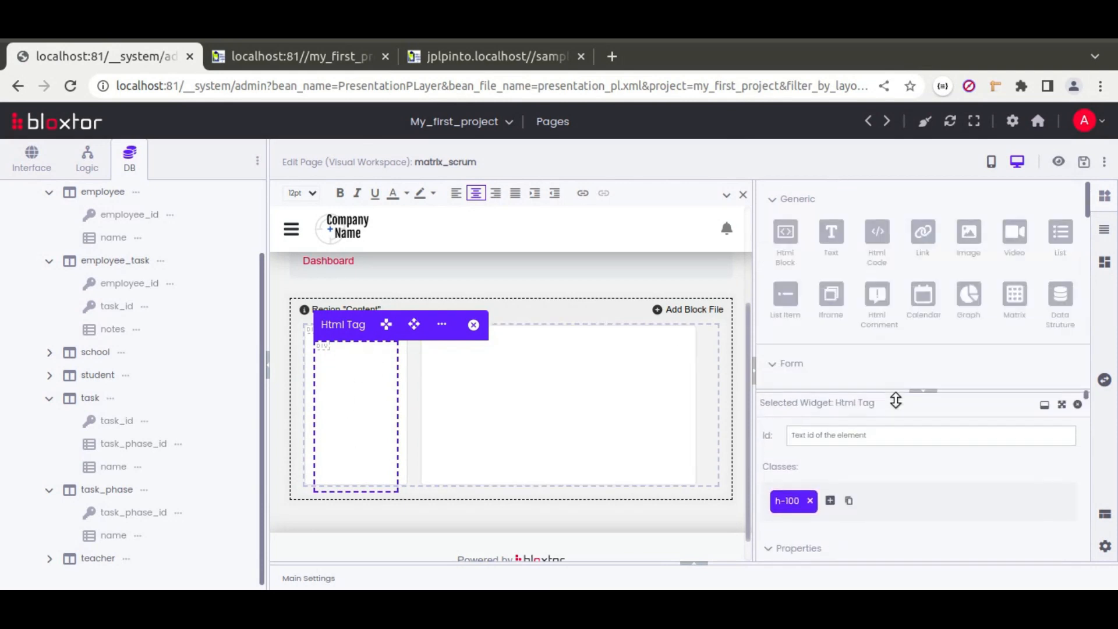
scroll(916, 297, down, 2)
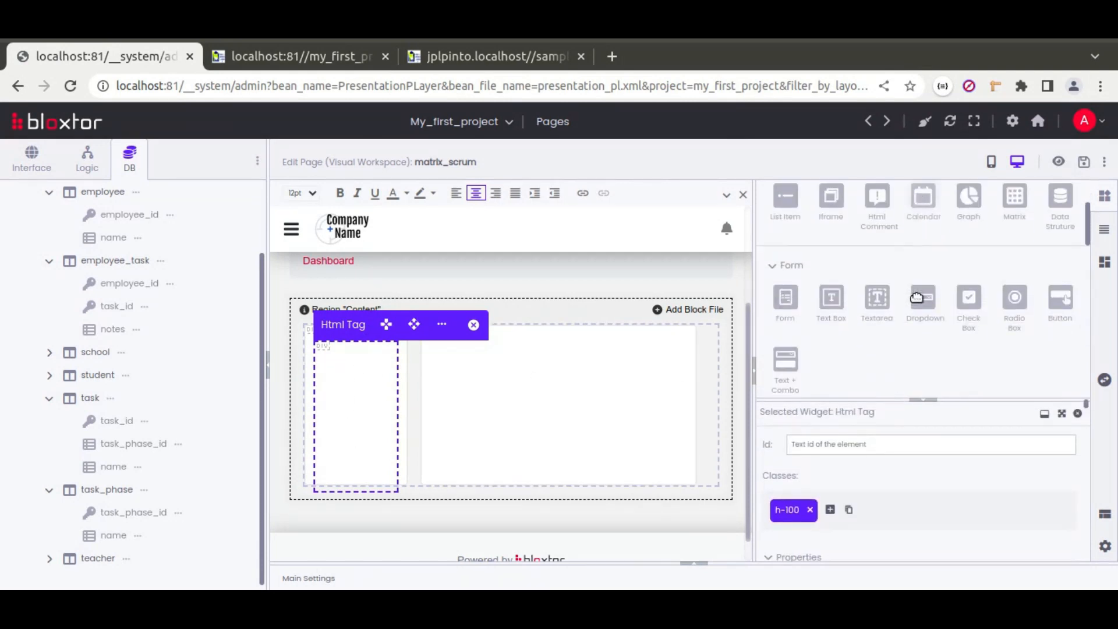
drag(1058, 300, 364, 332)
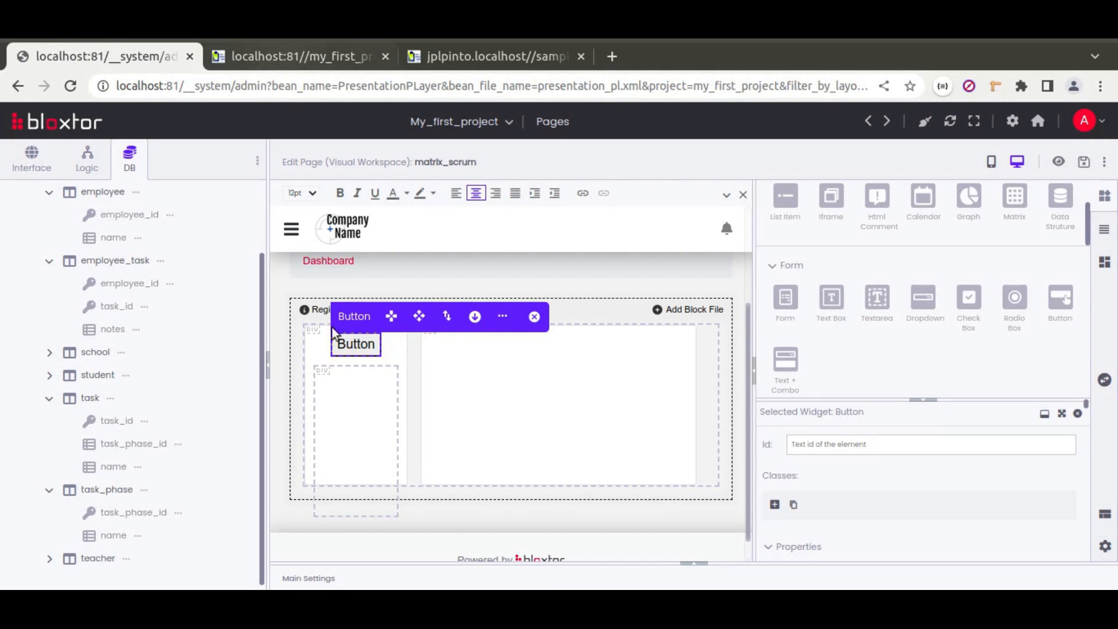
click(470, 54)
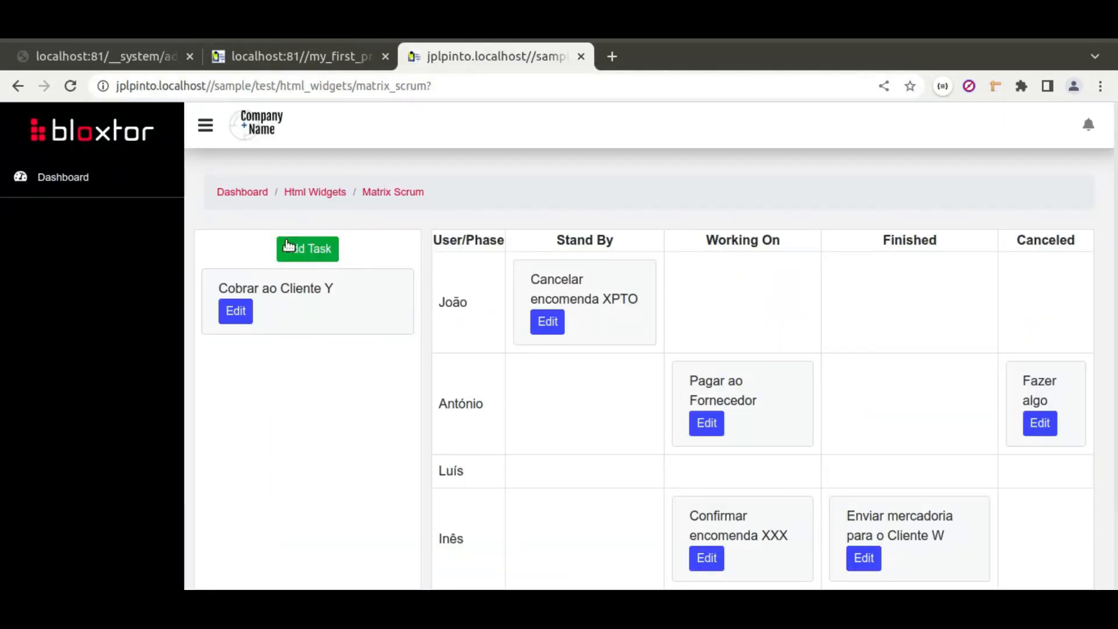
click(119, 54)
Step: Insert another Html Block nested inside the h-100 block below the button
click(355, 403)
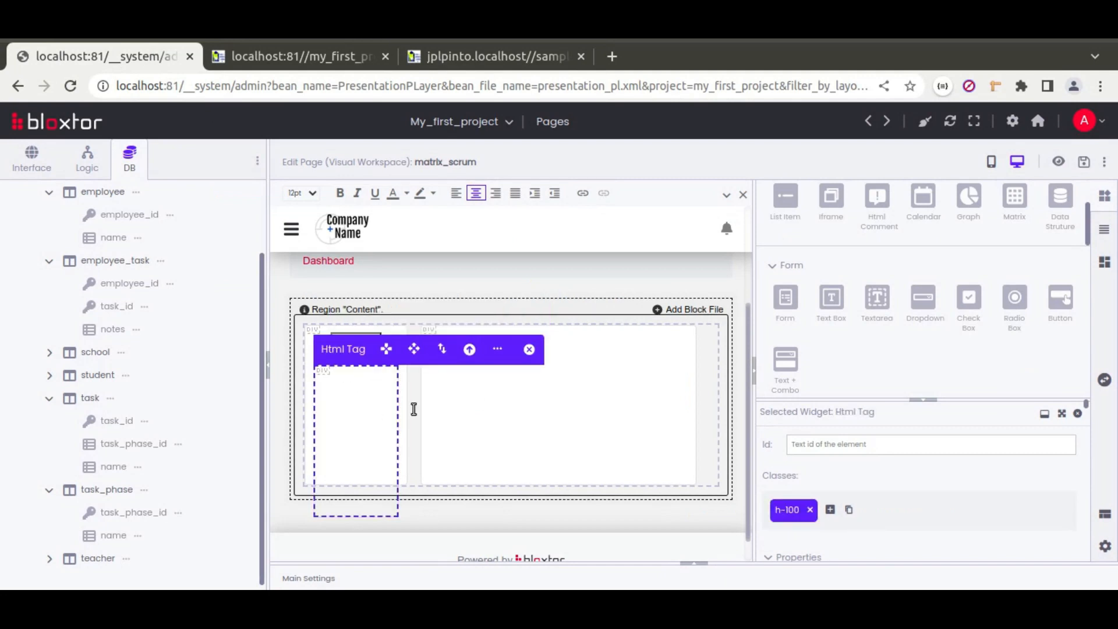
scroll(851, 280, up, 2)
drag(785, 232, 378, 431)
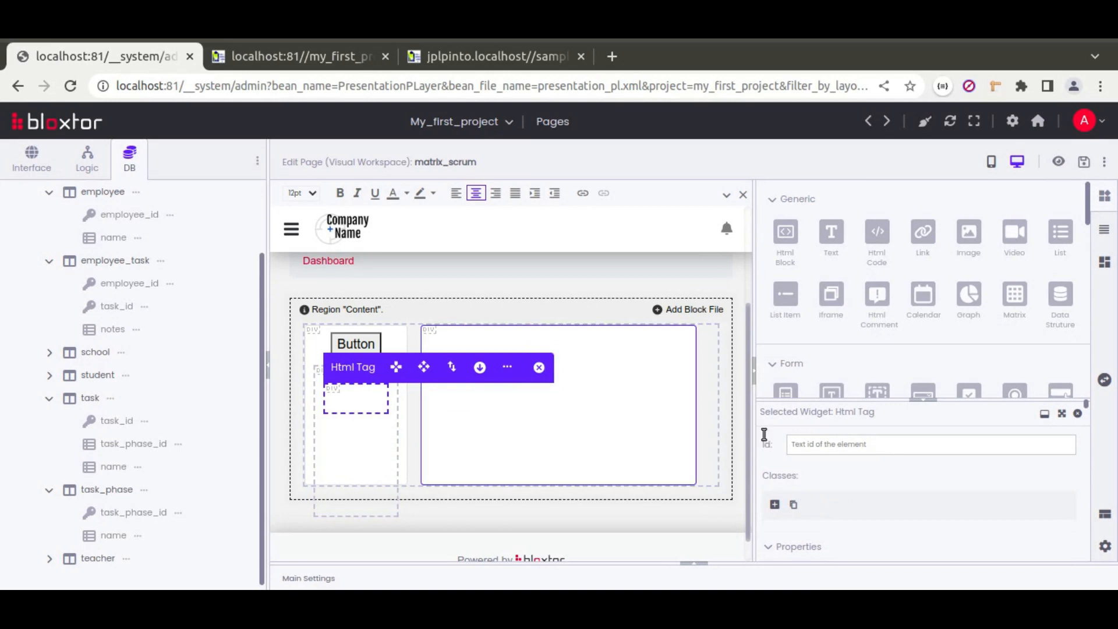
Step: Set the default widget type of the block nested in the h-100 block to Row item (tr/div)
click(1063, 414)
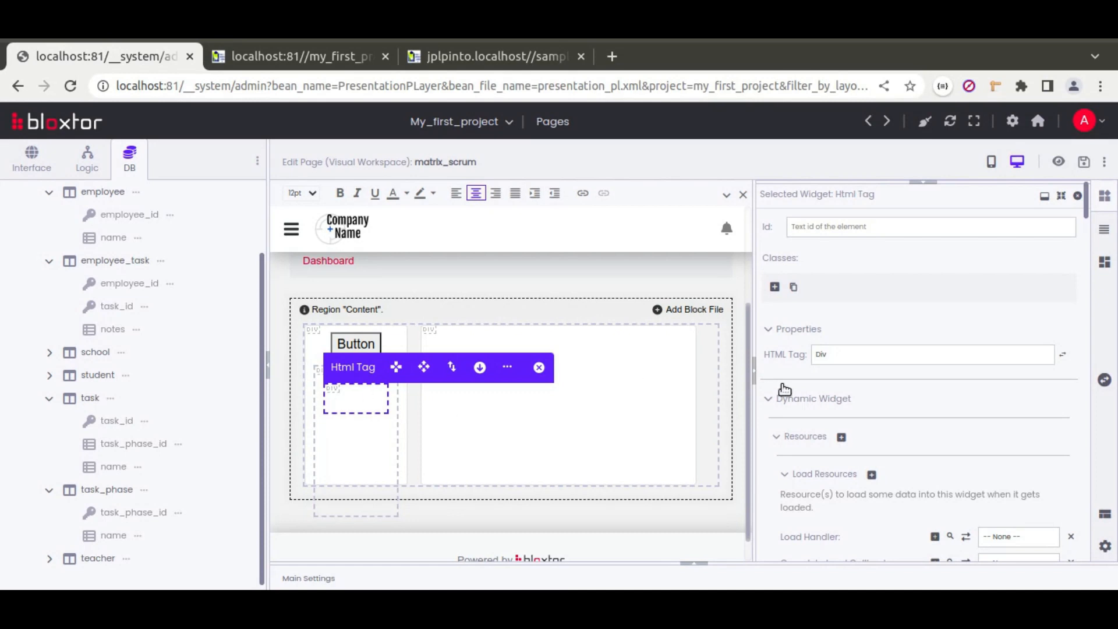
scroll(780, 373, down, 4)
scroll(770, 332, down, 5)
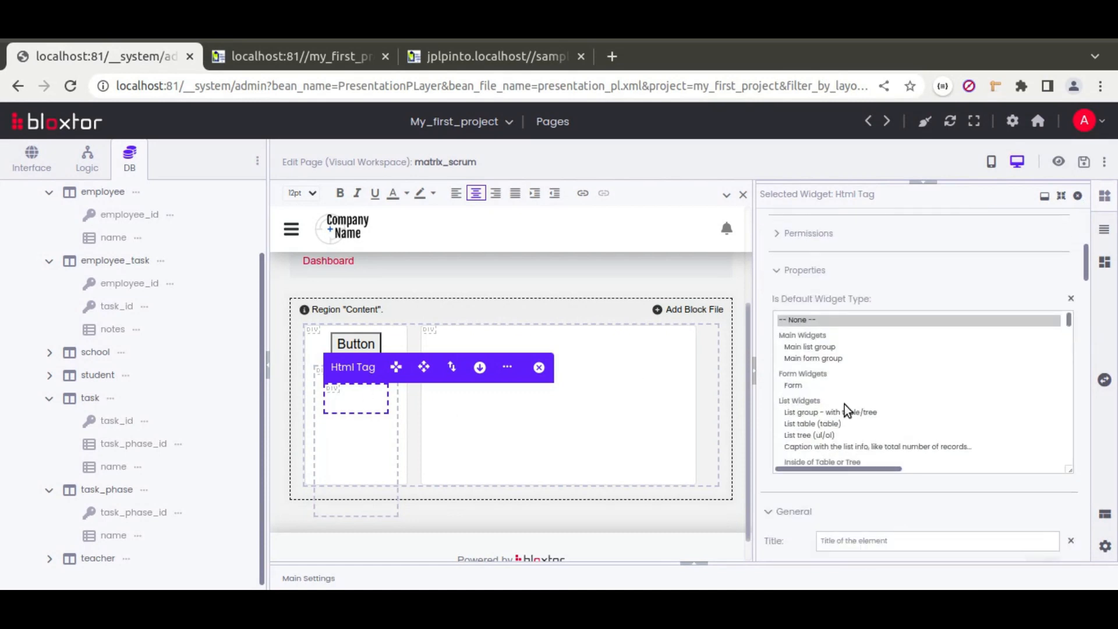
scroll(844, 404, down, 3)
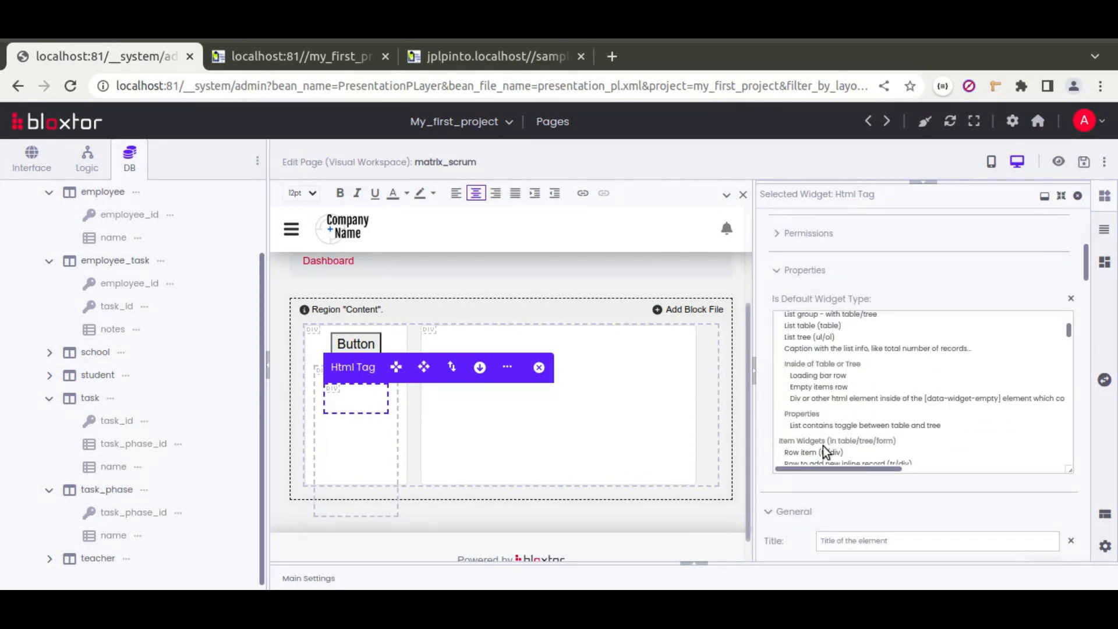
click(802, 453)
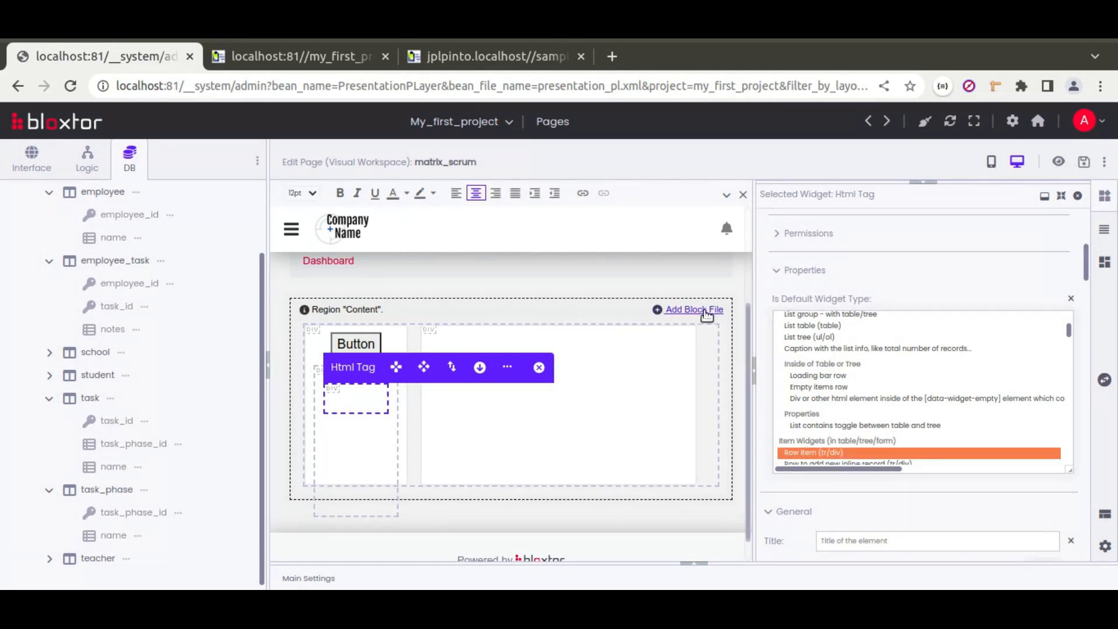
Step: Examine the task card and its Edit button on the demo scrum board for comparison
click(280, 56)
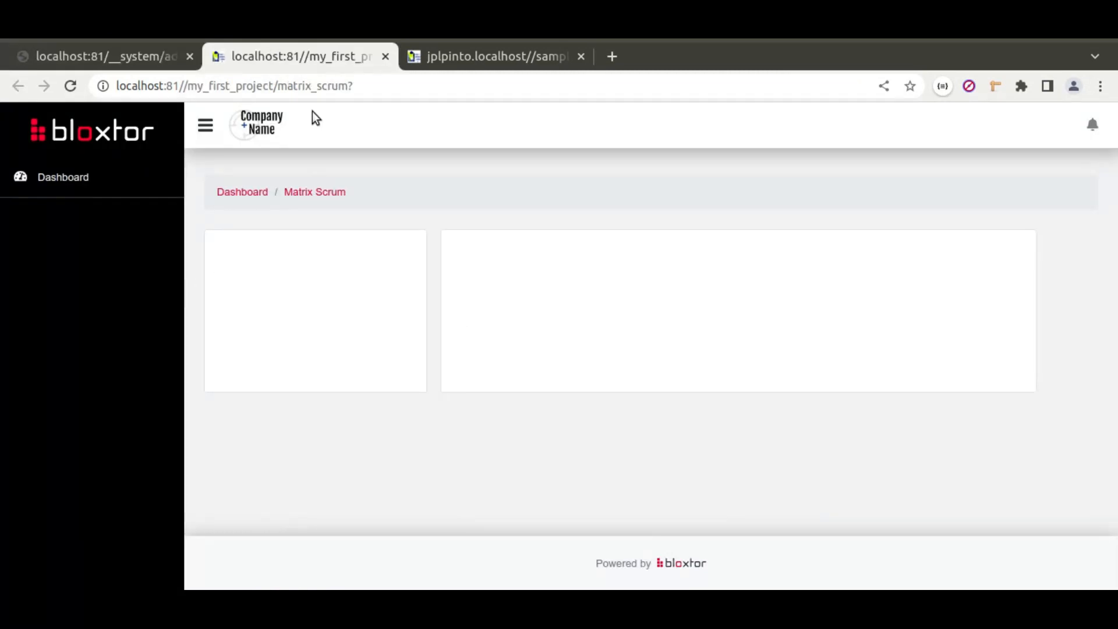
click(466, 56)
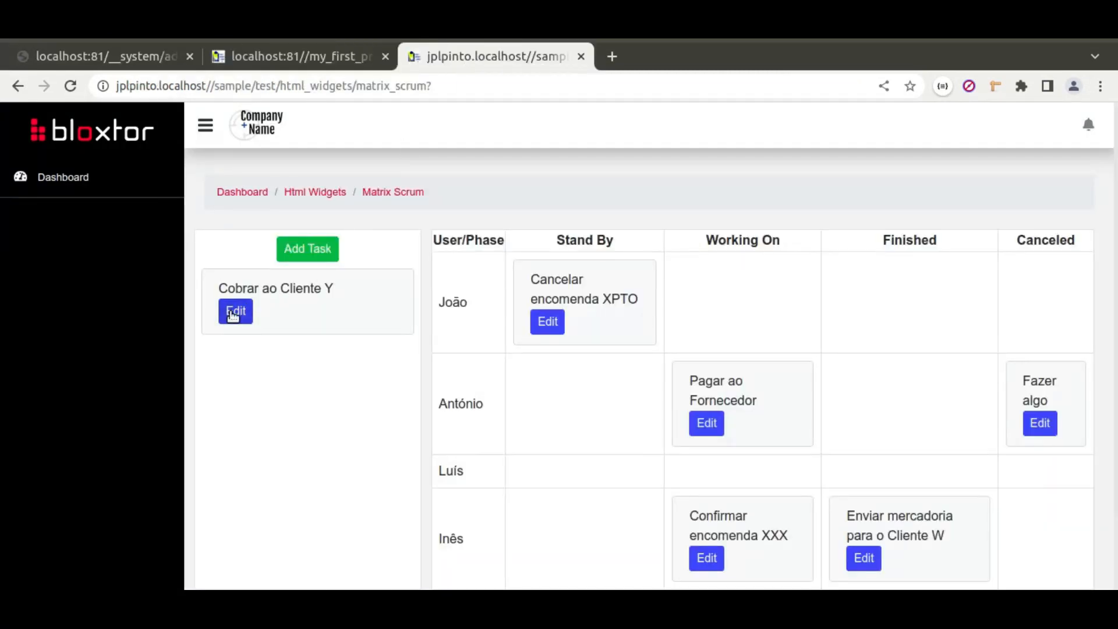
click(116, 57)
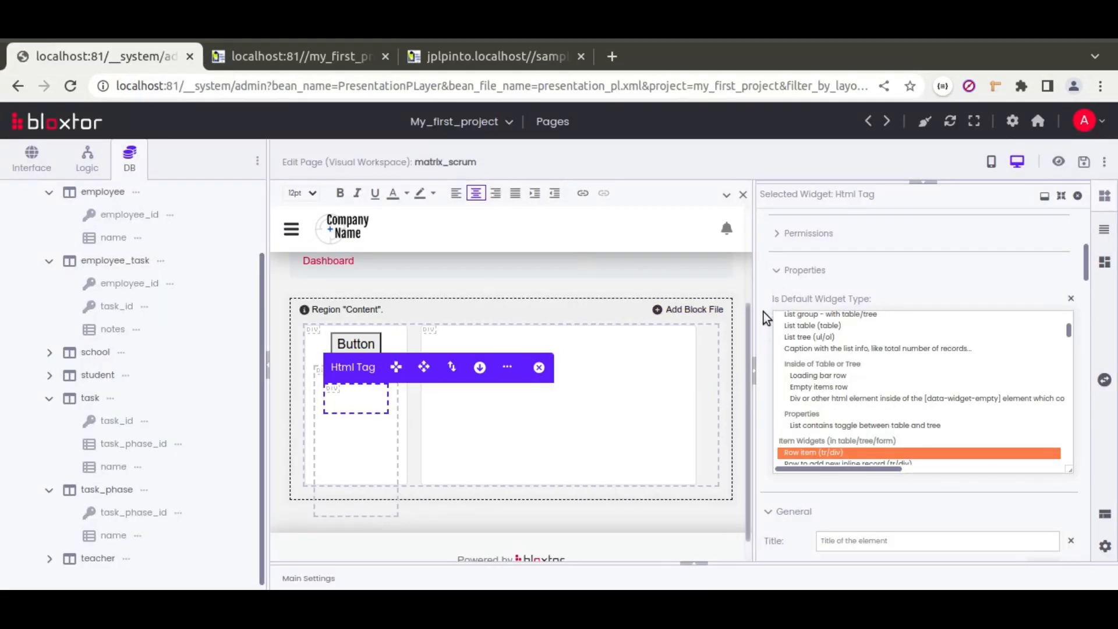
Step: Insert an Html Block inside the row item block and place a Button directly below it
drag(1011, 184, 990, 359)
drag(785, 236, 342, 414)
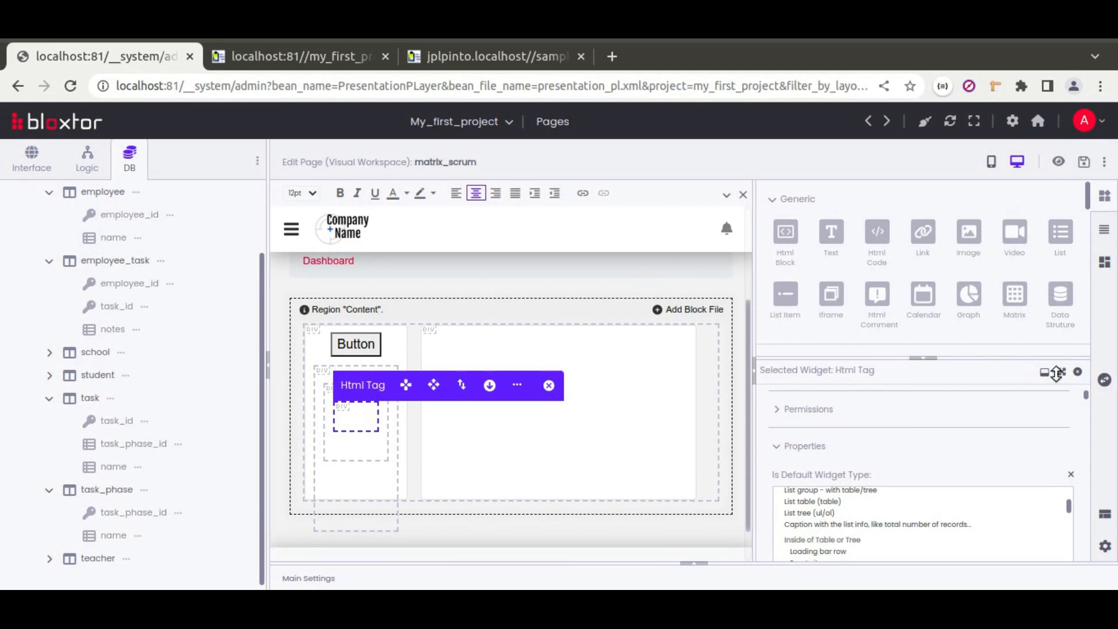
scroll(928, 294, down, 2)
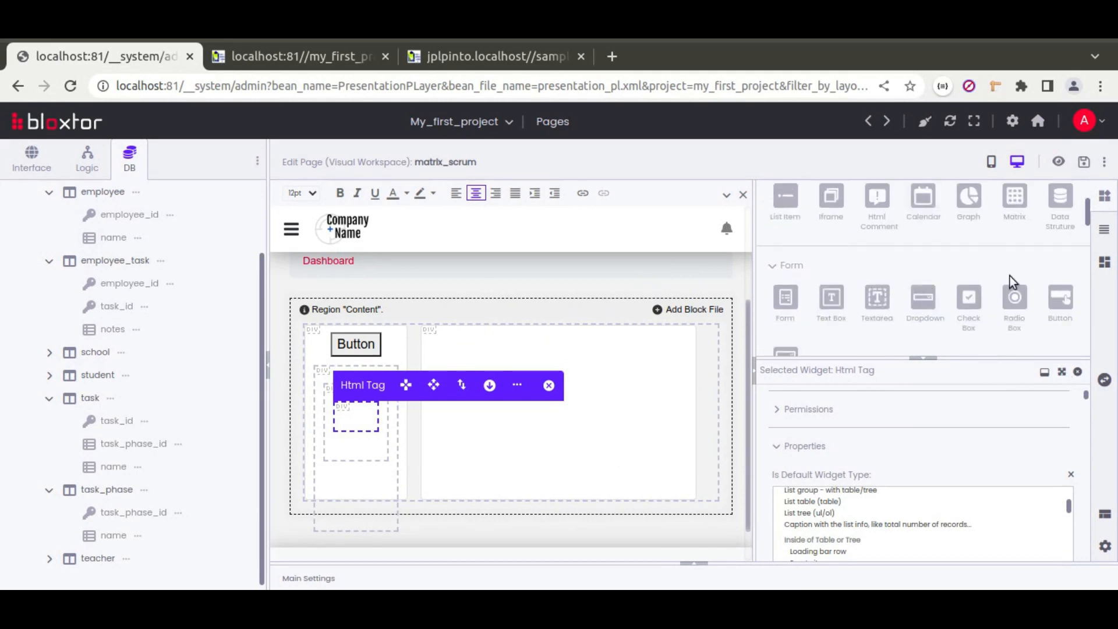
drag(1060, 298, 381, 455)
Step: Set the innermost block's display type to Show Resource Attribute with the attribute name "name"
click(355, 410)
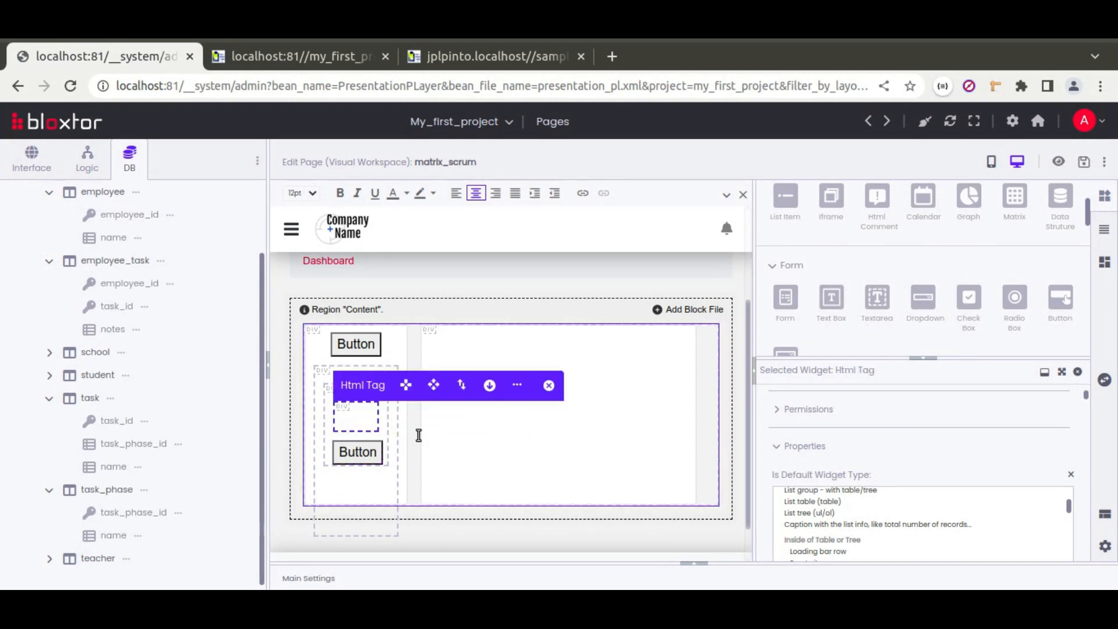
click(1061, 372)
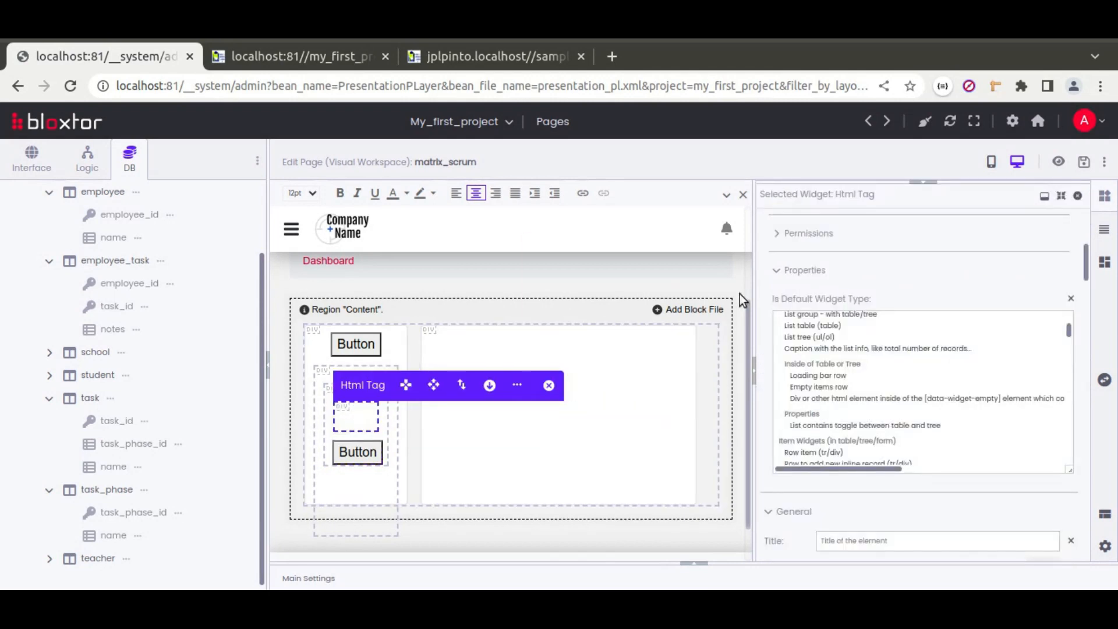
scroll(766, 295, up, 3)
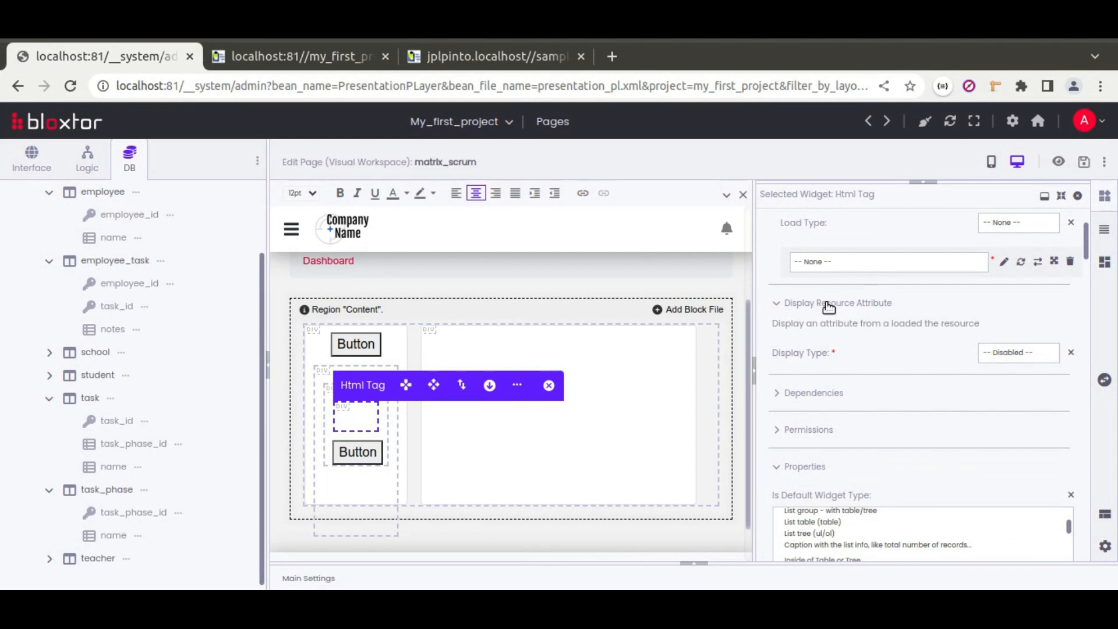
click(1013, 352)
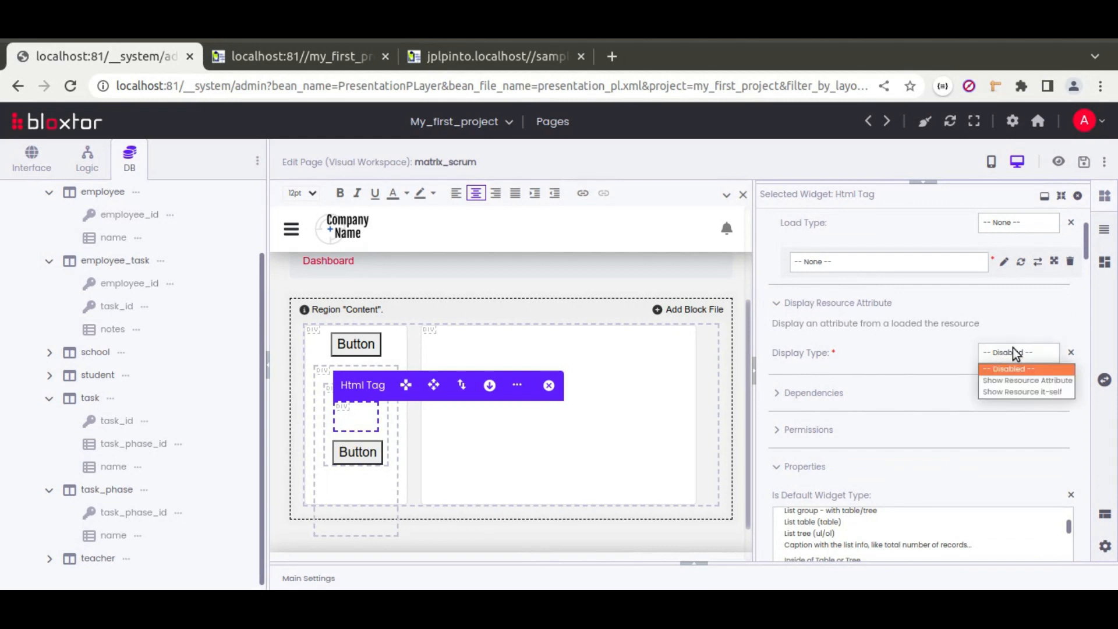
click(1014, 379)
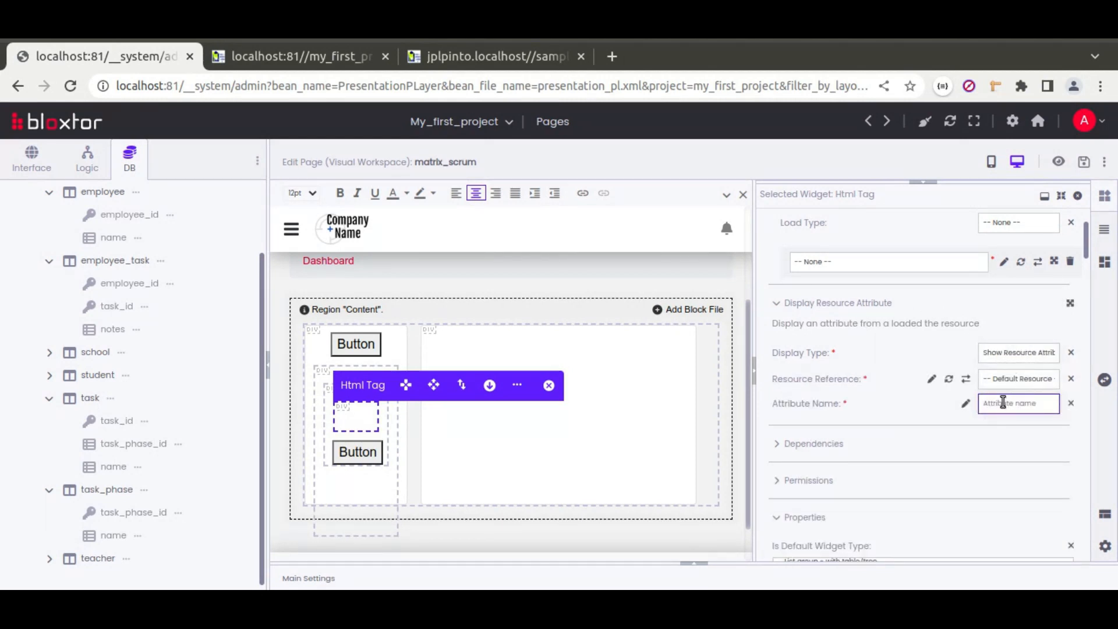
text(name)
click(854, 404)
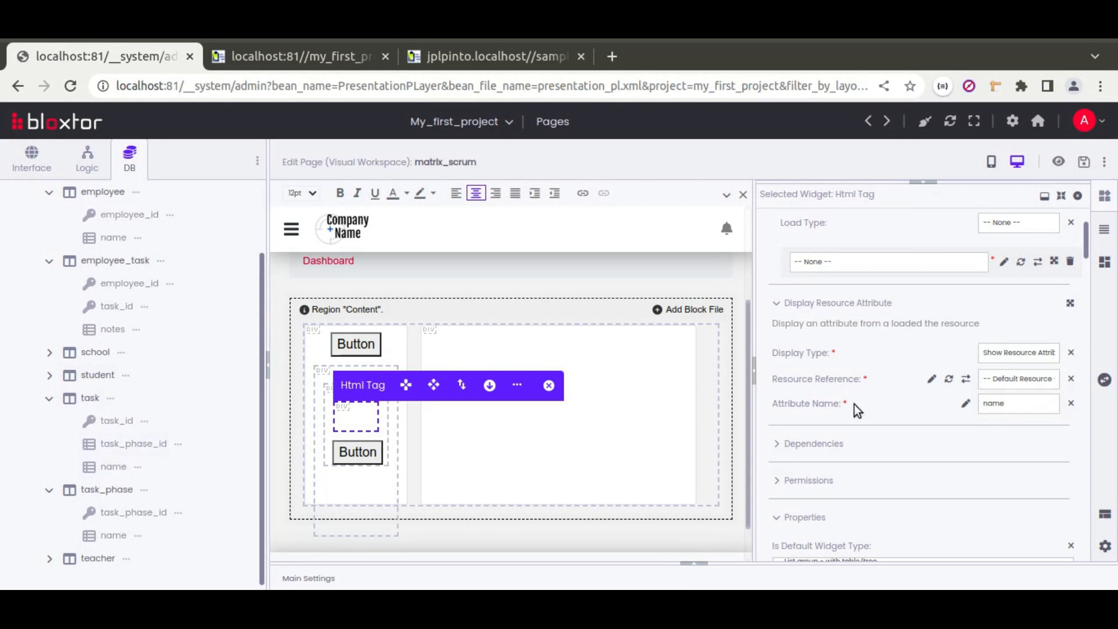
Step: Give the row item's button the classes btn, btn-sm and btn-primary and label it "Edit"
click(366, 452)
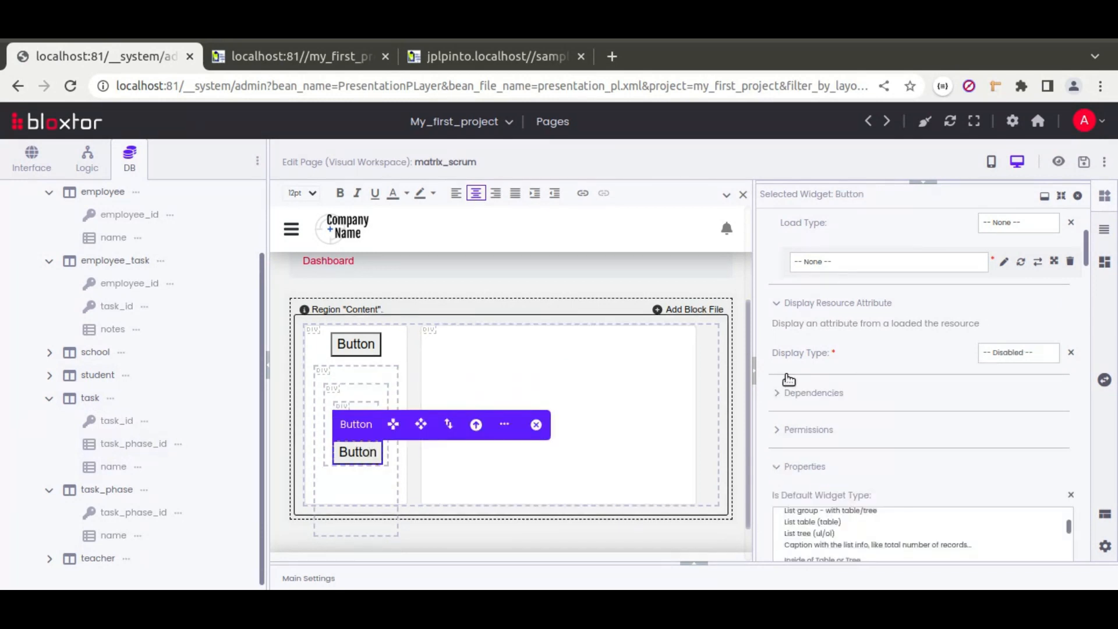
scroll(789, 379, up, 10)
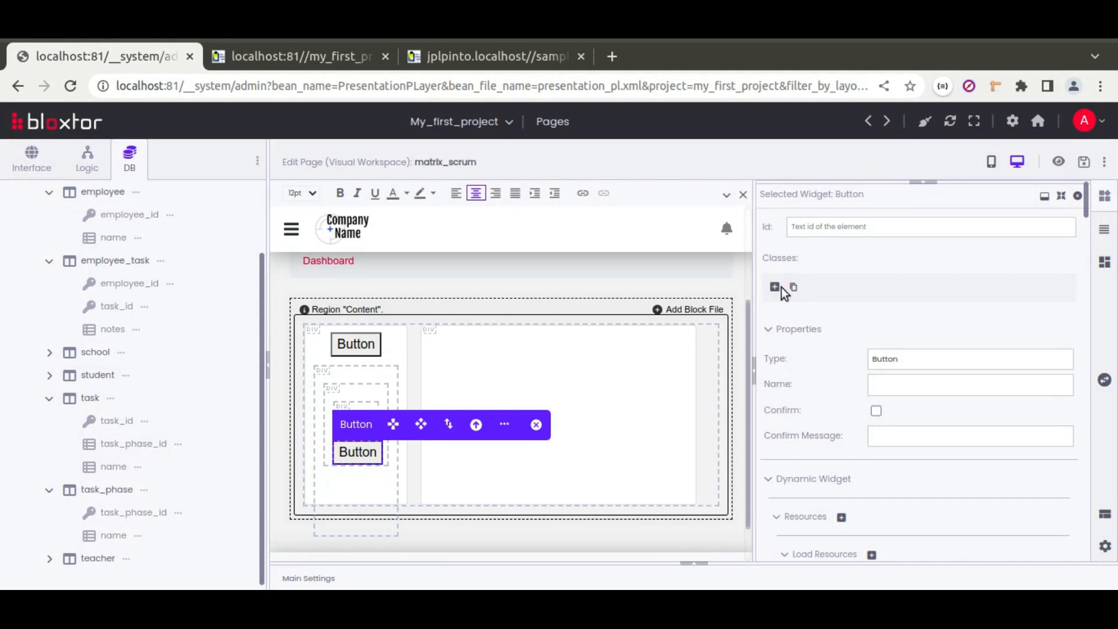
click(774, 287)
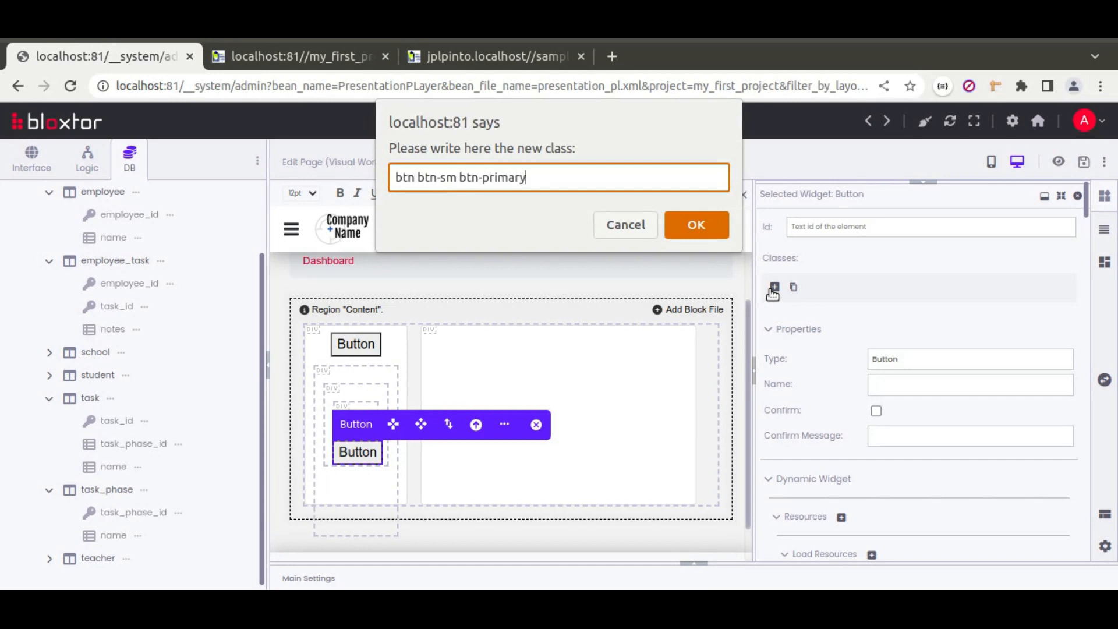
text(btn btn-sm btn-primary)
key(Return)
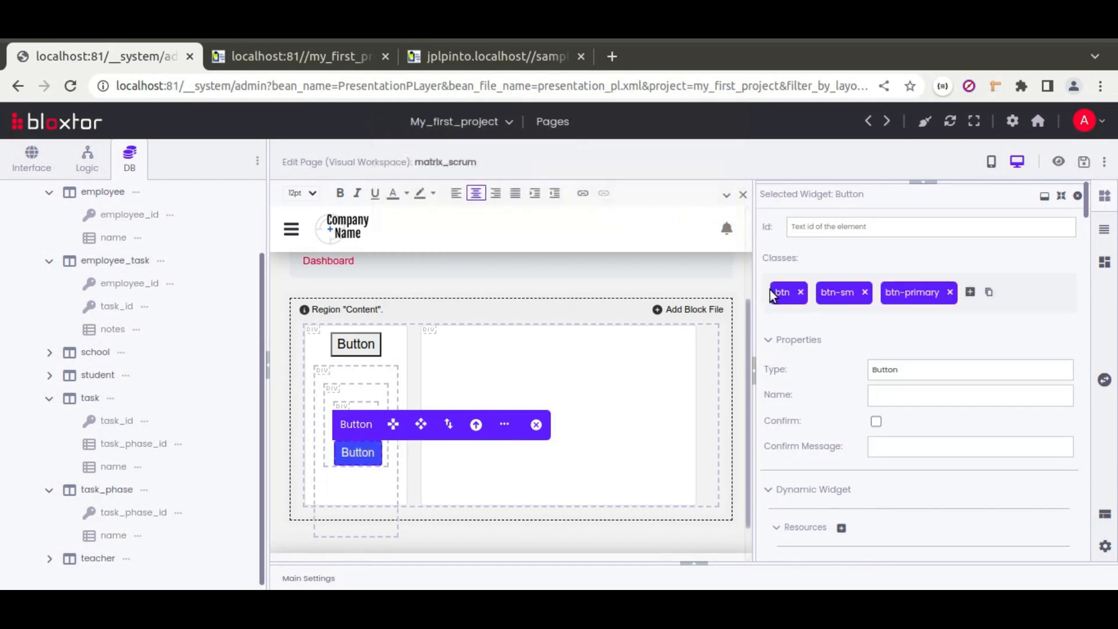
double_click(356, 454)
text(Edit)
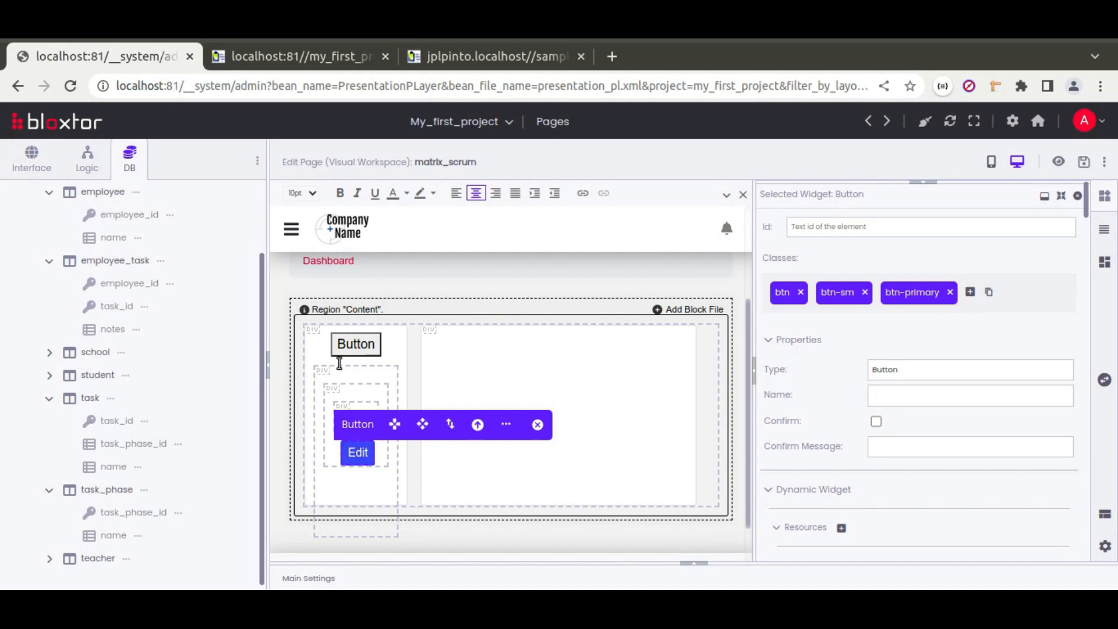
Step: Label the button above the h-100 block "Add" and give it the classes btn, btn-sm and btn-success
click(359, 349)
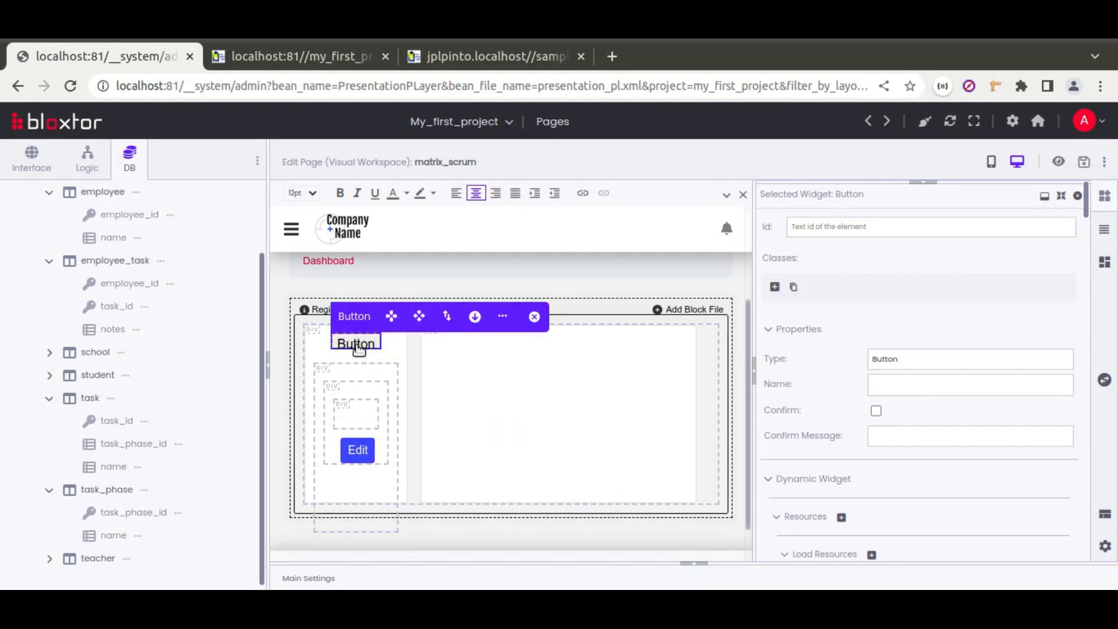
double_click(359, 343)
text(Add)
click(775, 288)
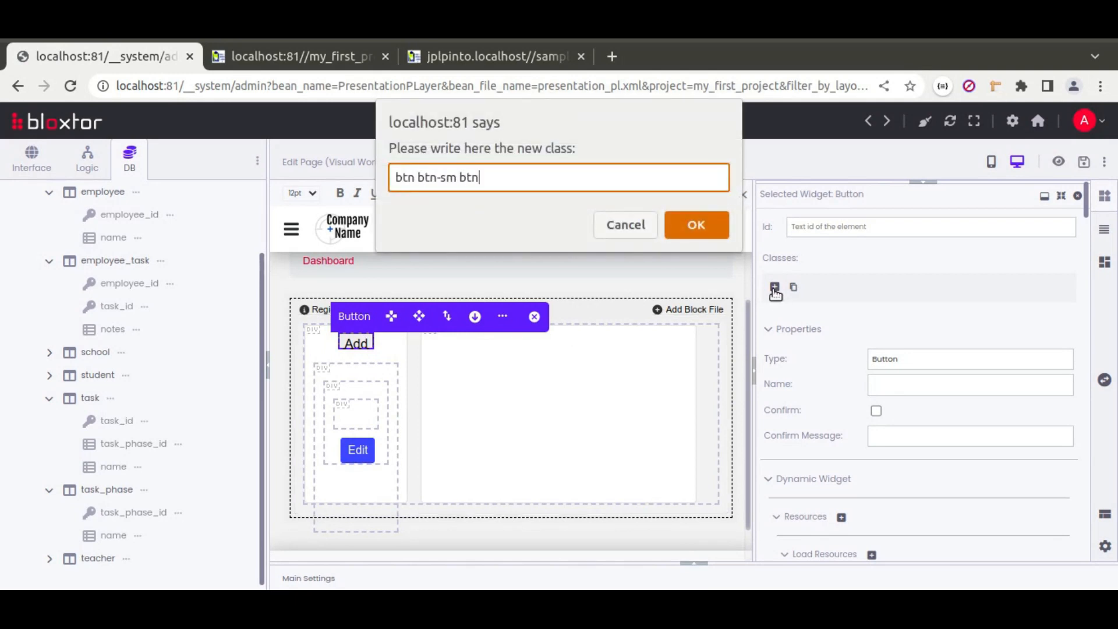
key(Return)
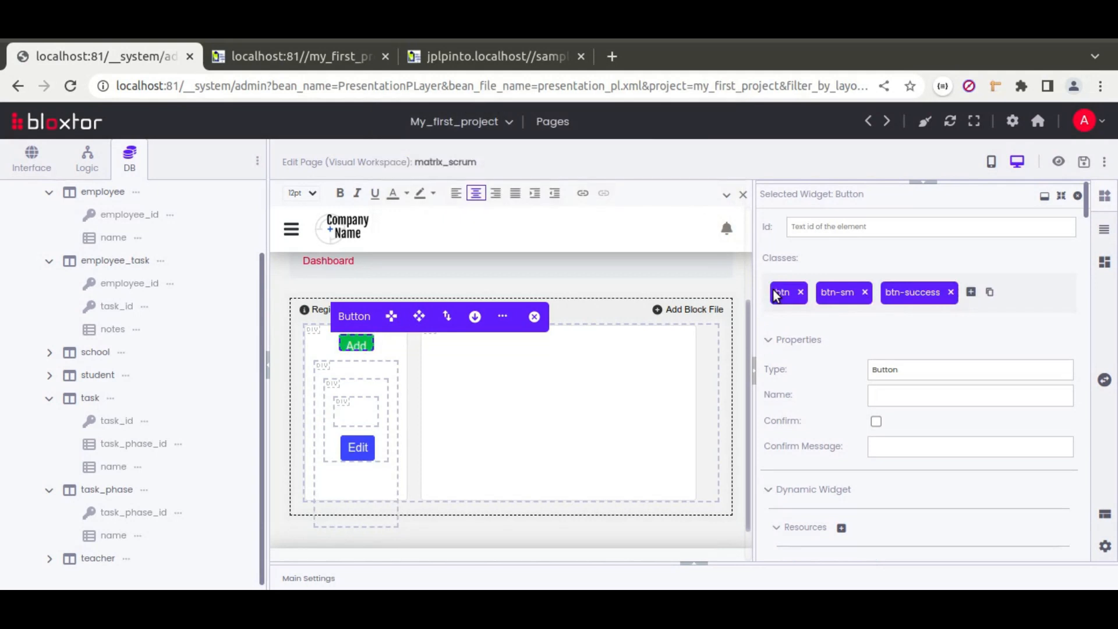
Step: Clear the Add button's fixed height and collapse its unused property sections, keeping the Dynamic Widget settings expanded
scroll(808, 455, down, 3)
click(802, 293)
click(795, 330)
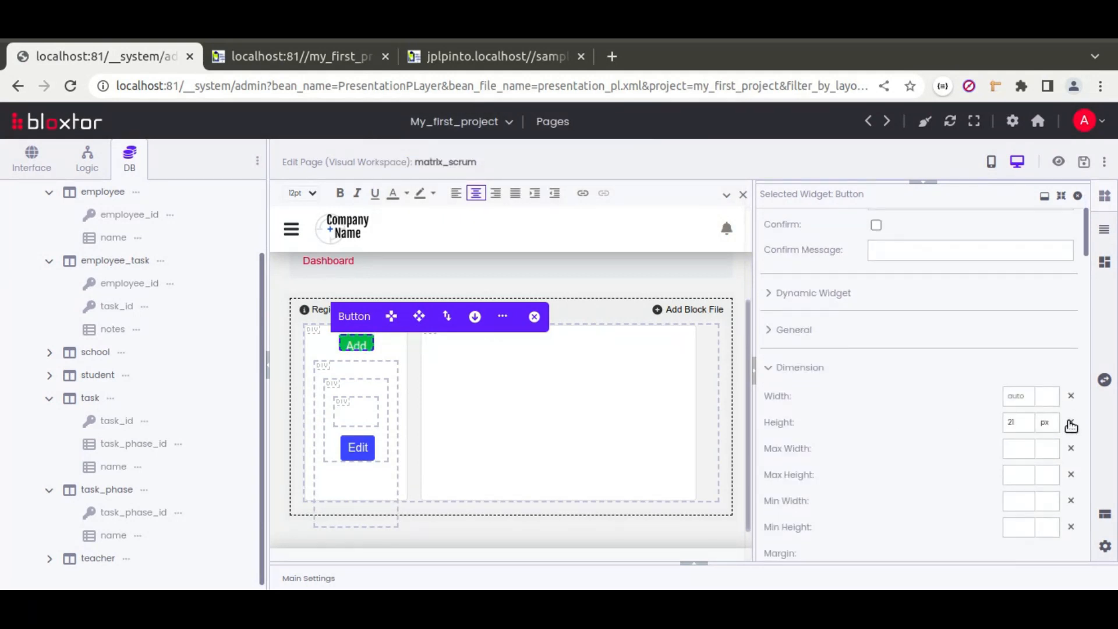
click(1071, 423)
click(803, 369)
click(801, 404)
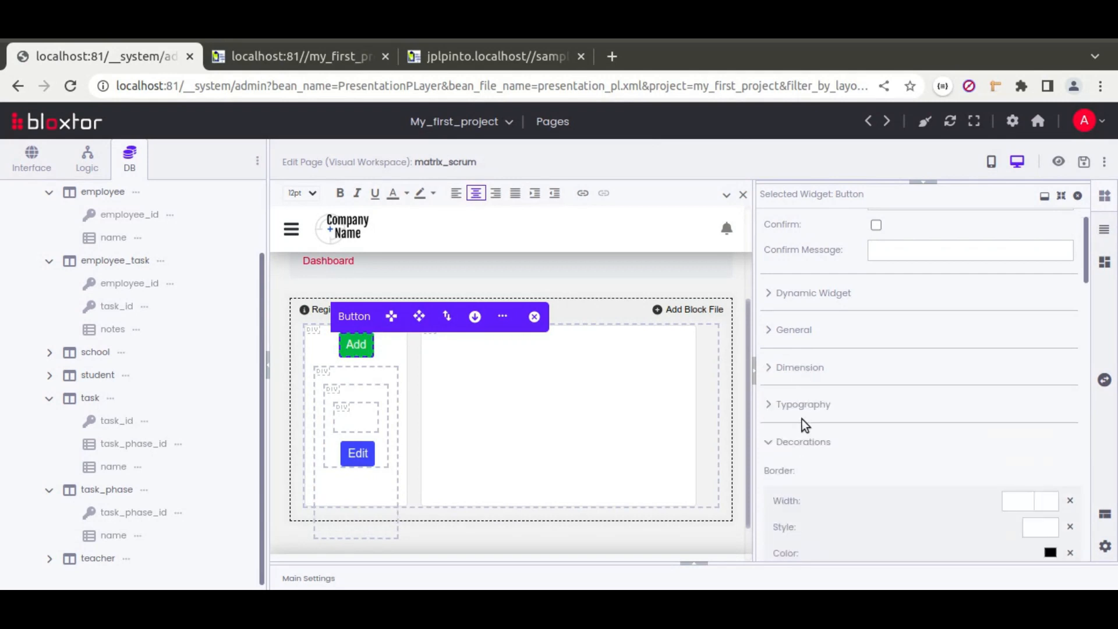
click(802, 441)
click(806, 479)
click(790, 518)
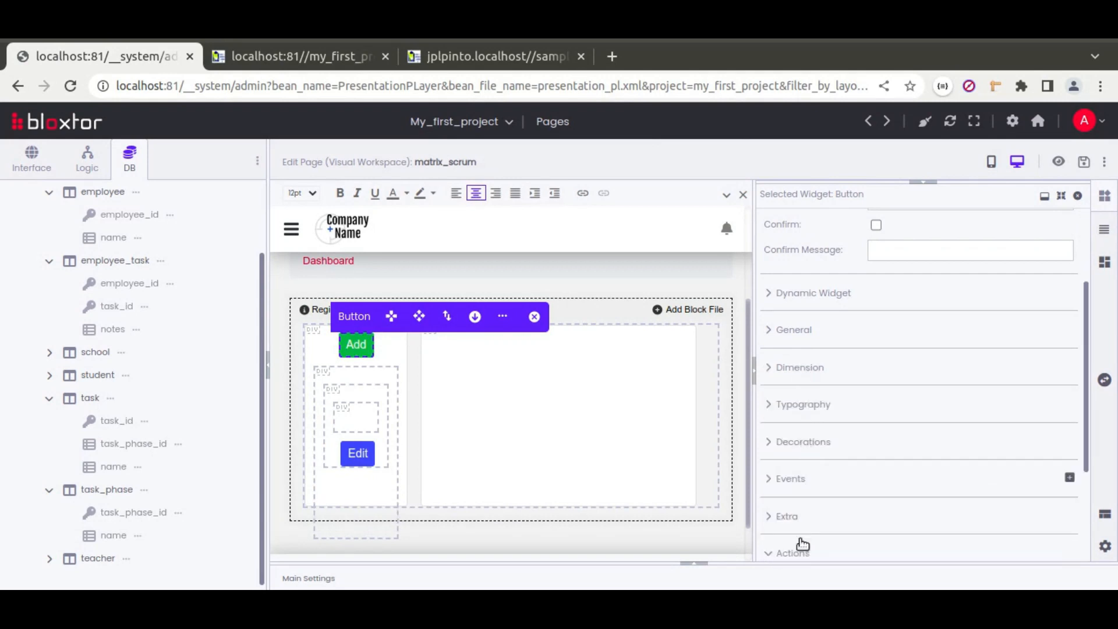
click(800, 294)
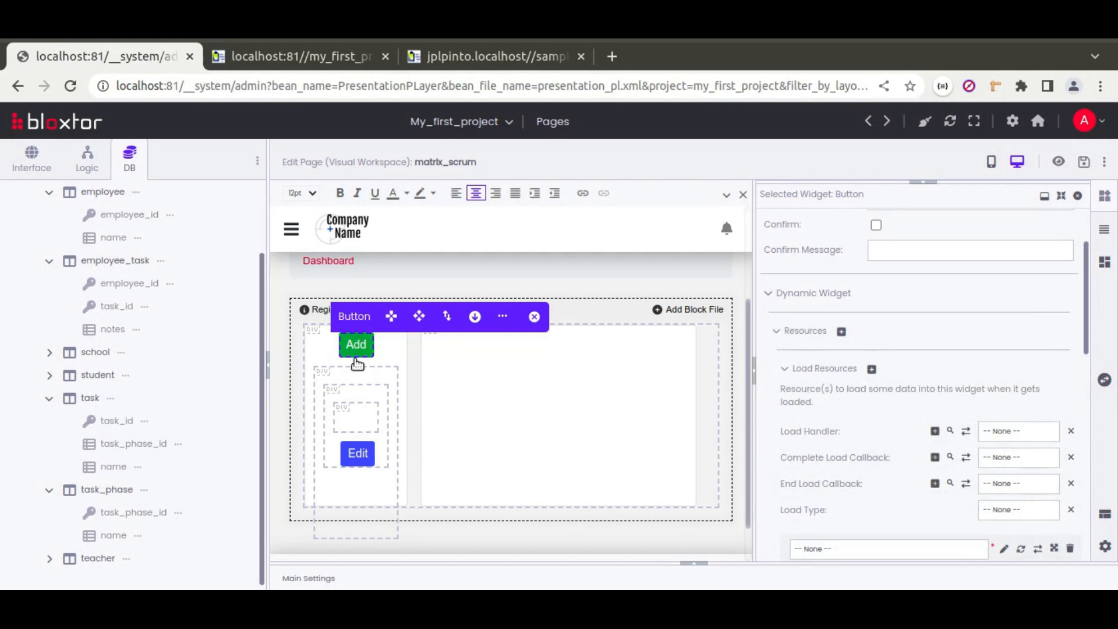
Step: Save the matrix_scrum page and check its preview
click(1084, 163)
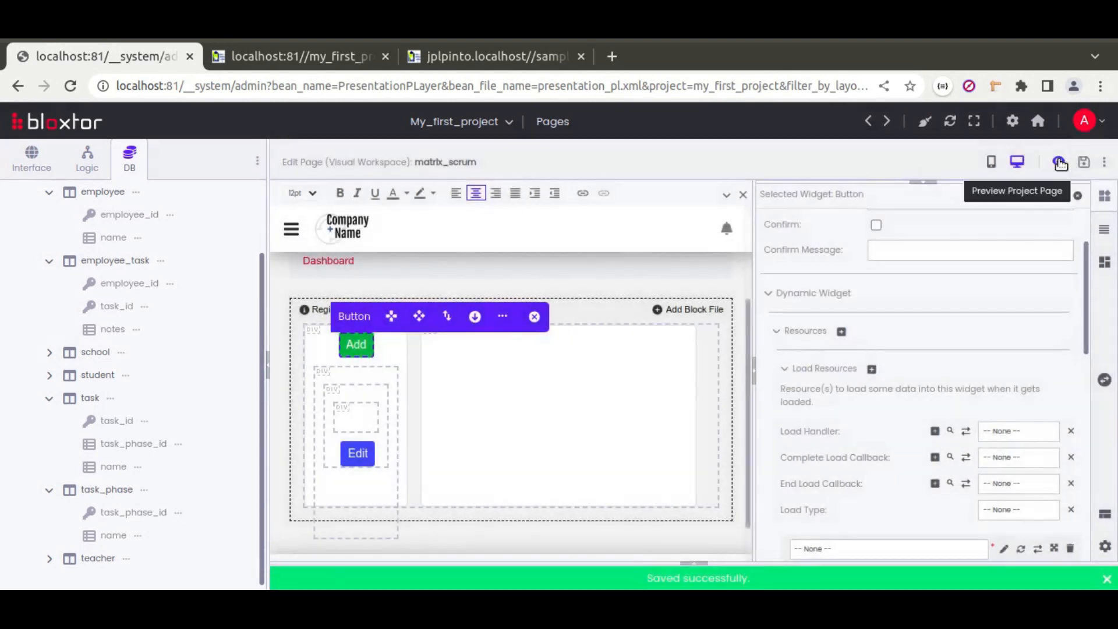
click(1058, 159)
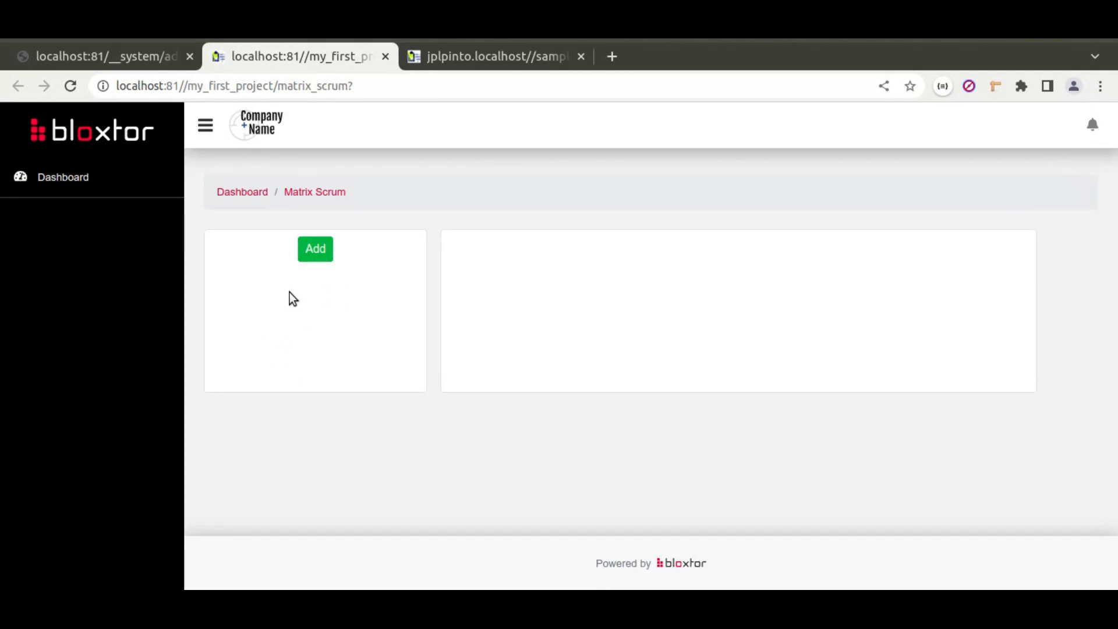
click(130, 61)
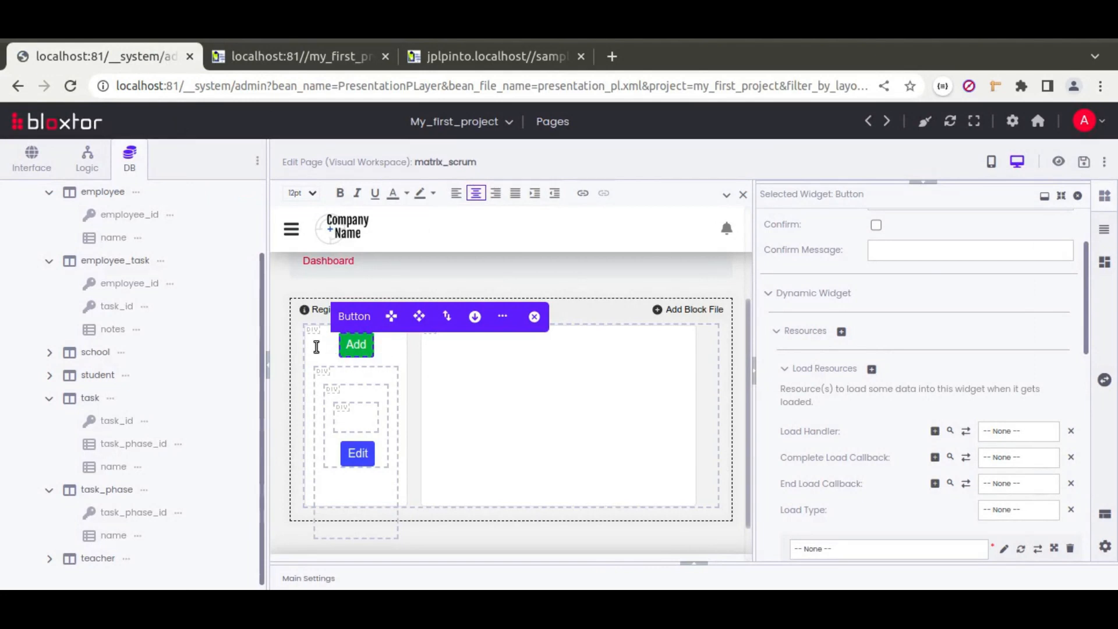
Step: Add the classes m-2, border, bg-light and rounded to the row item block and save the page
click(354, 393)
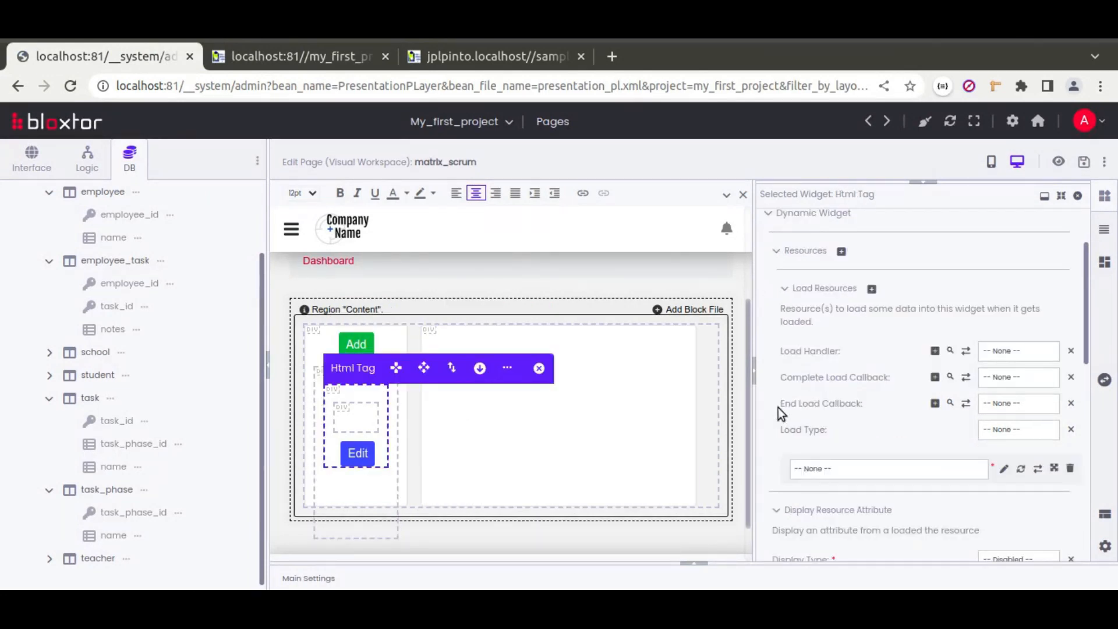
drag(755, 397, 730, 395)
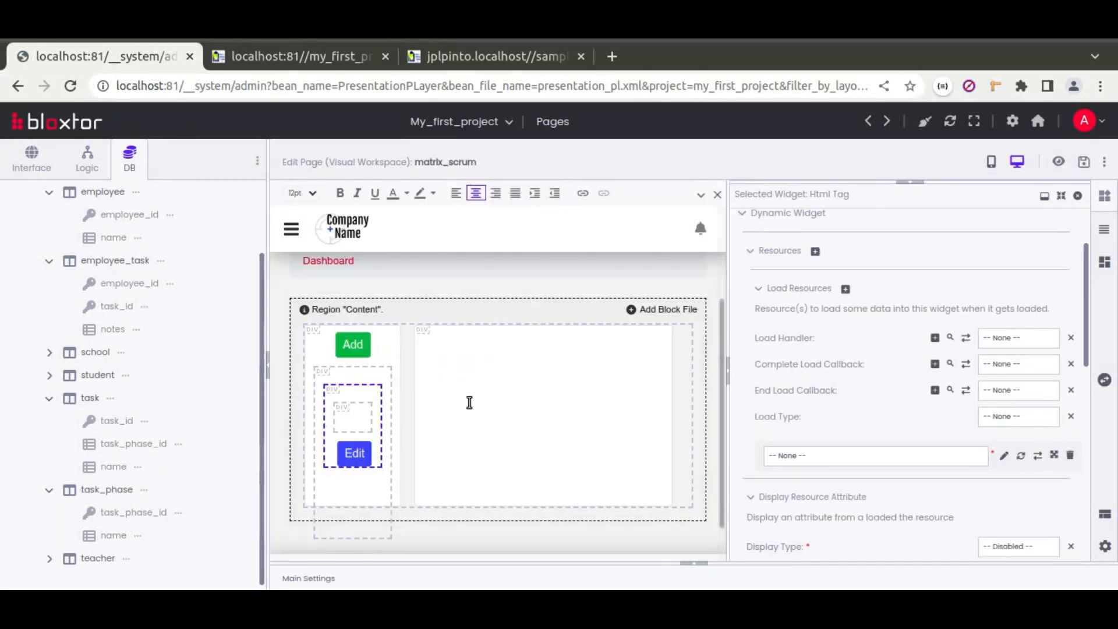
scroll(763, 399, up, 5)
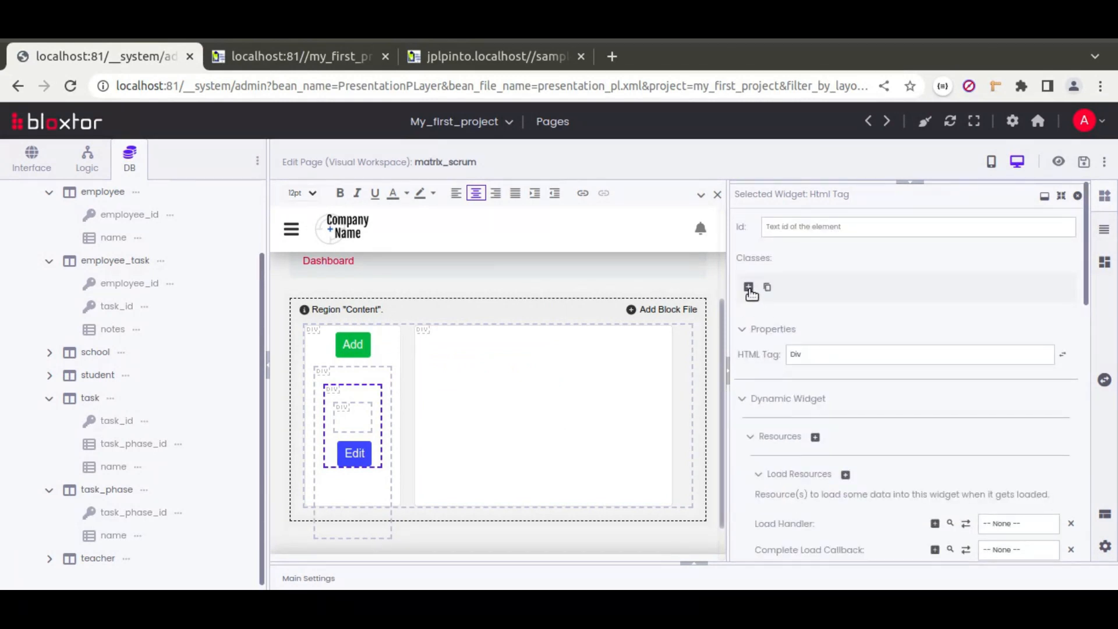
click(749, 288)
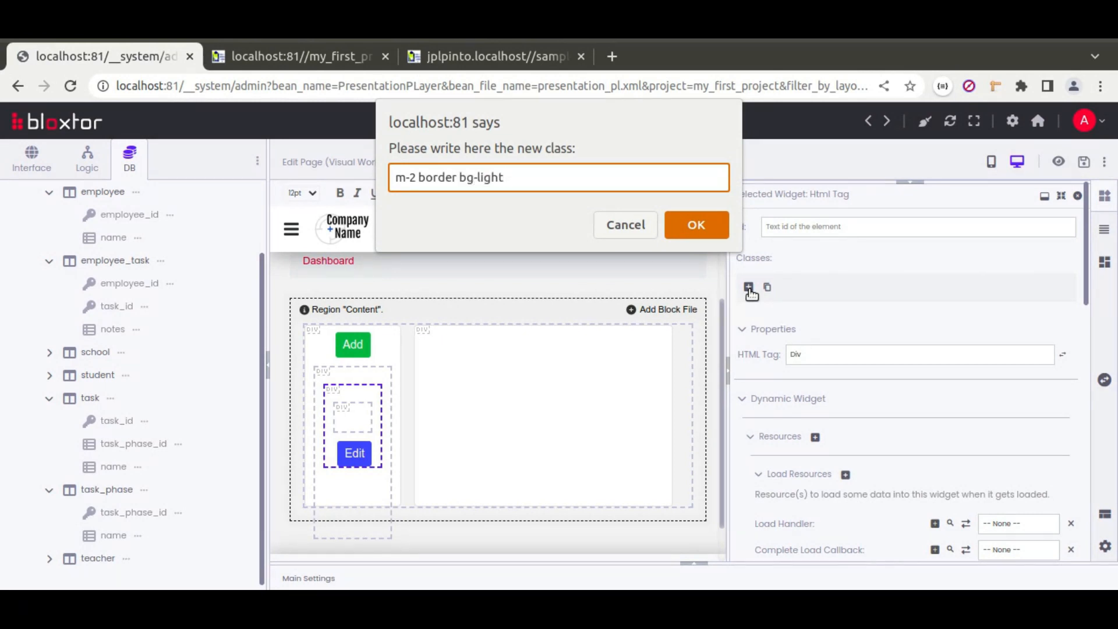
text(ded)
key(Return)
click(1083, 163)
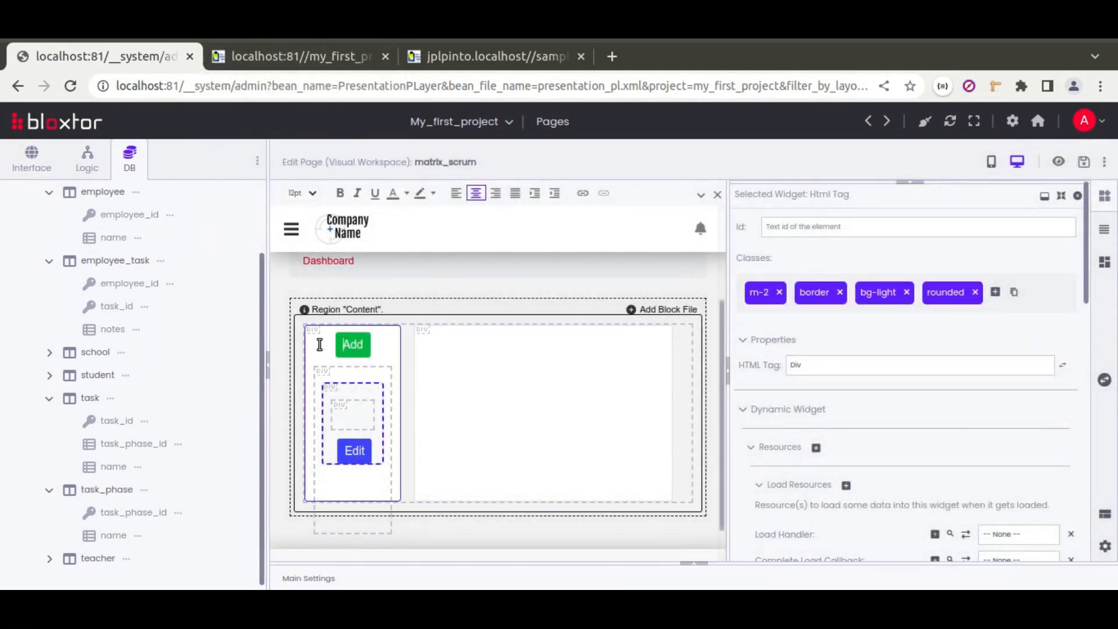
Step: Set the load type of the task list column block to On page load and save the page
click(321, 349)
scroll(751, 431, down, 3)
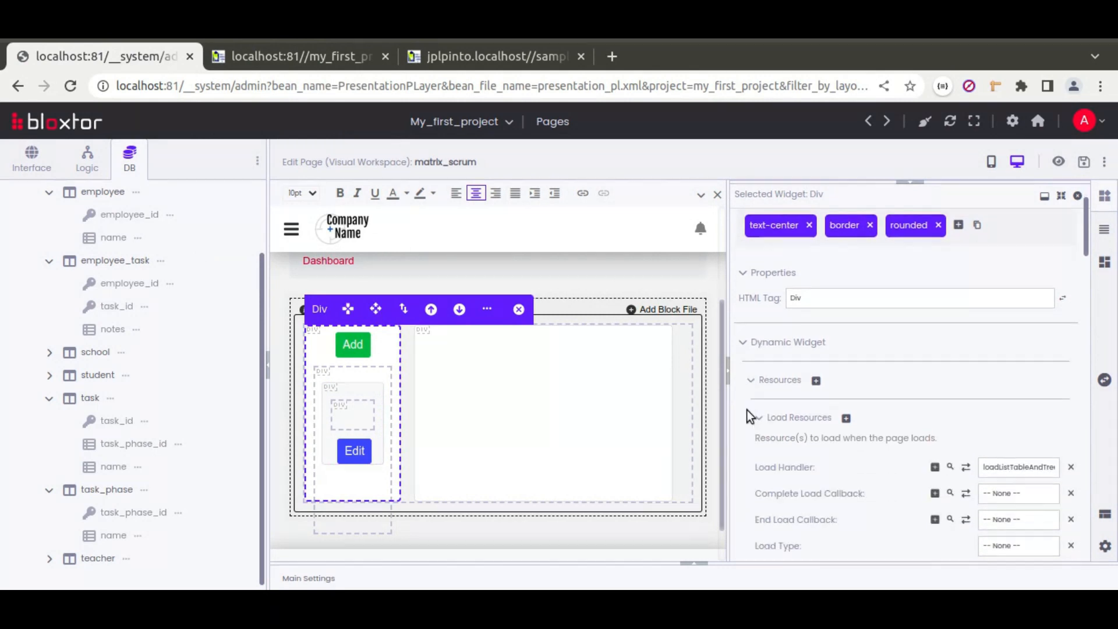
scroll(750, 370, down, 3)
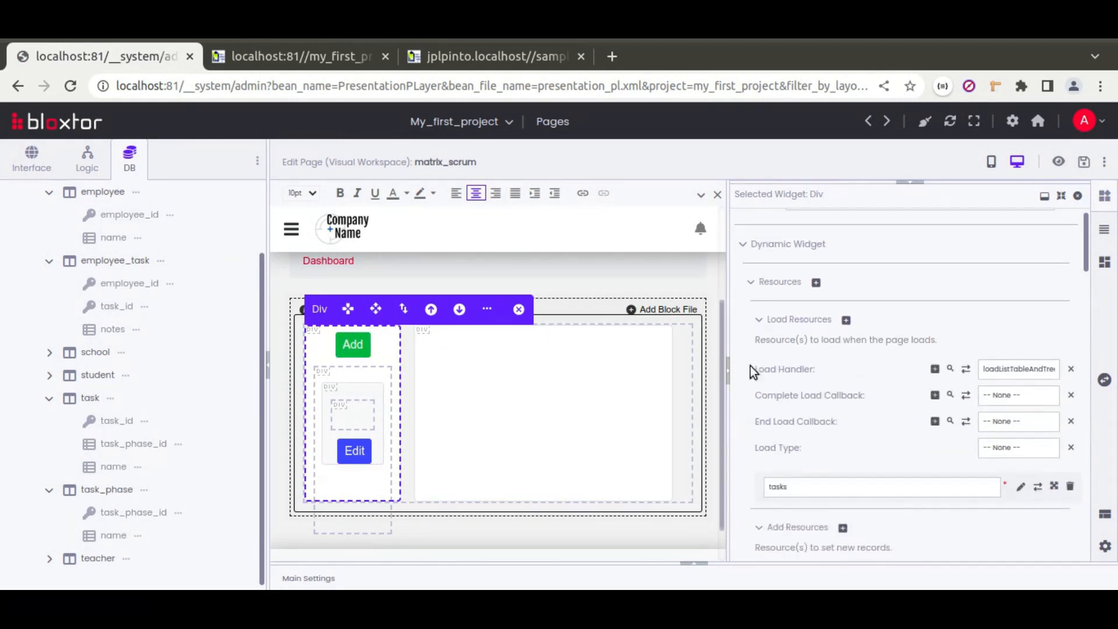
click(995, 448)
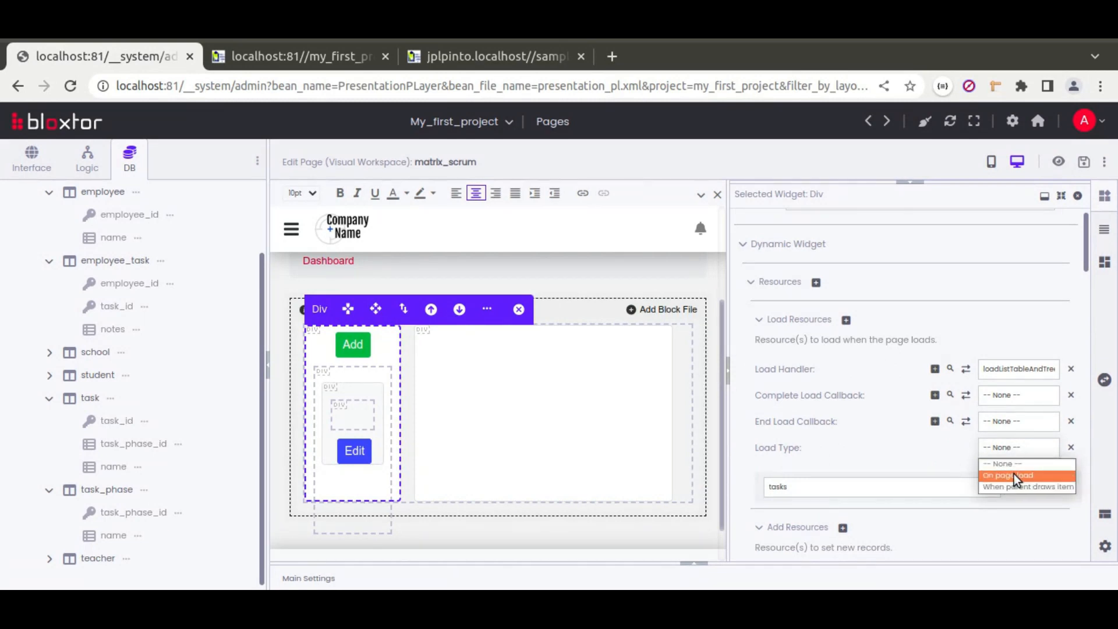
click(1013, 475)
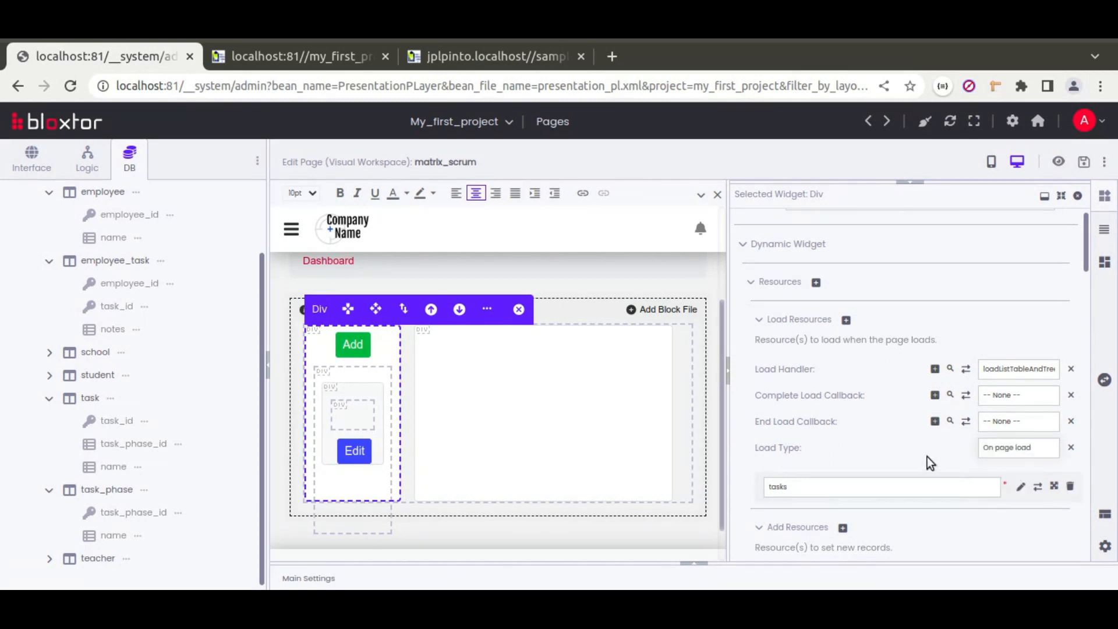
click(1083, 161)
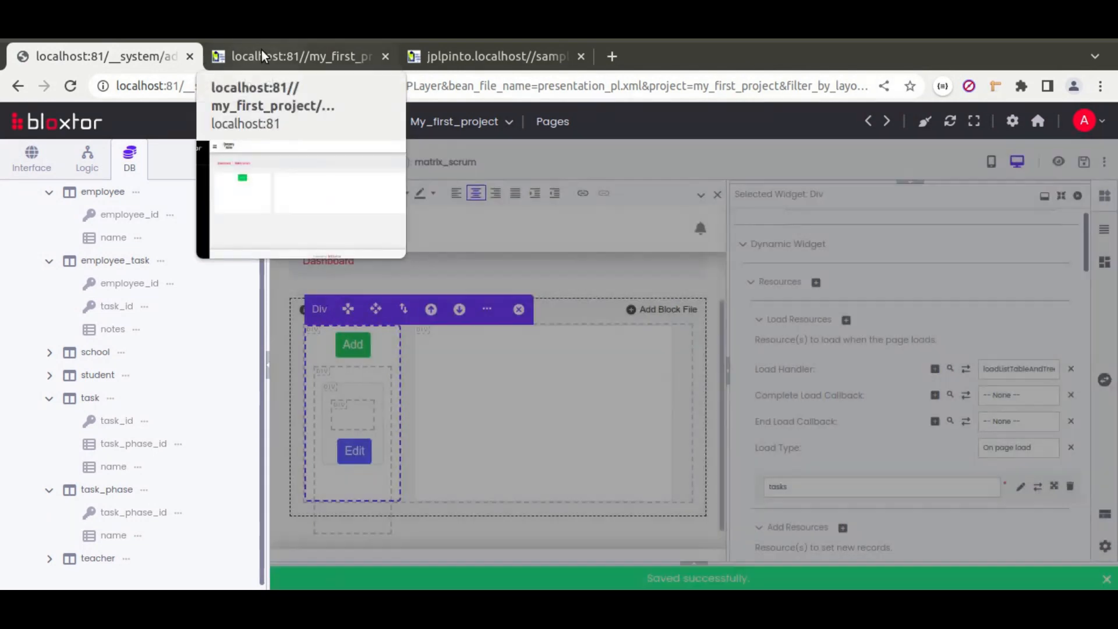
Step: Reload the matrix_scrum preview and check how the task cards load in the list column
click(260, 50)
click(72, 86)
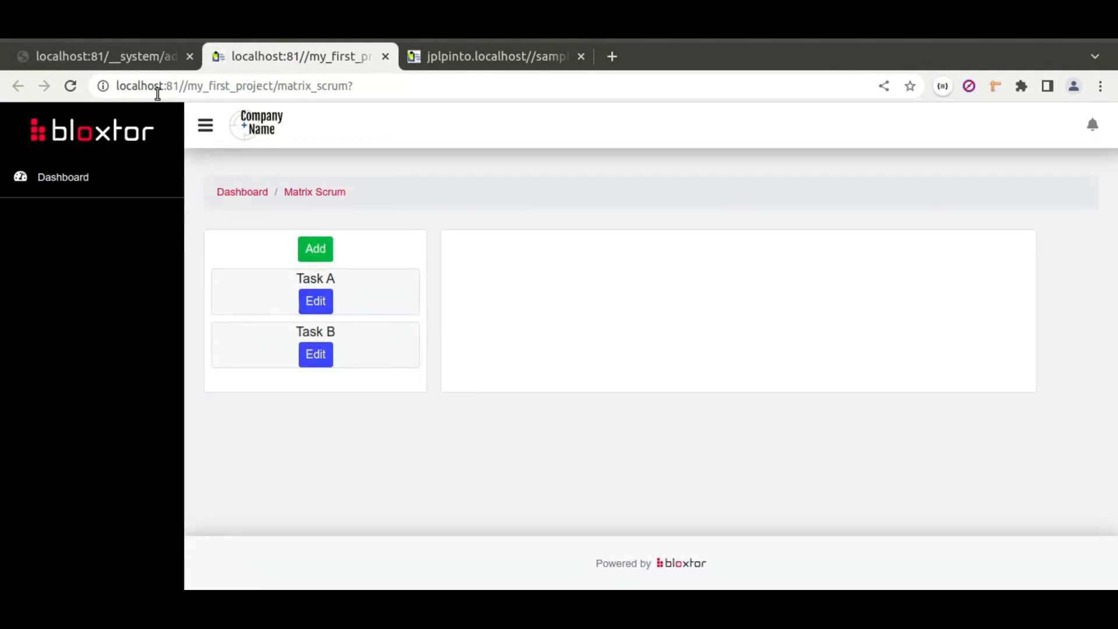
click(93, 54)
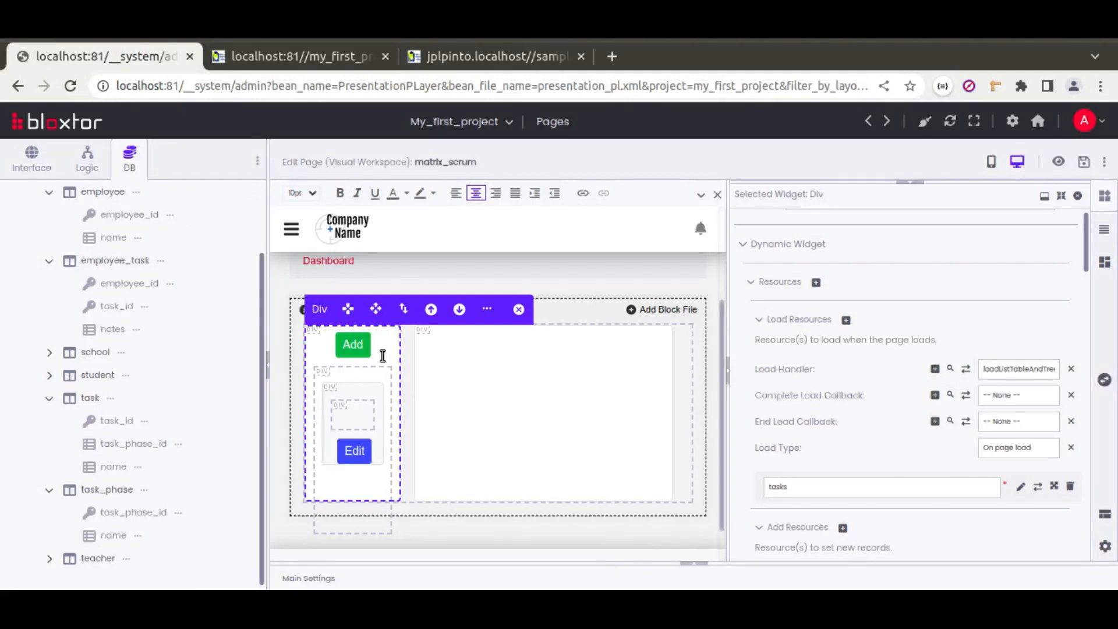
Step: Add the classes text-left, text-start and p-2 to the task card block and save the page
click(367, 391)
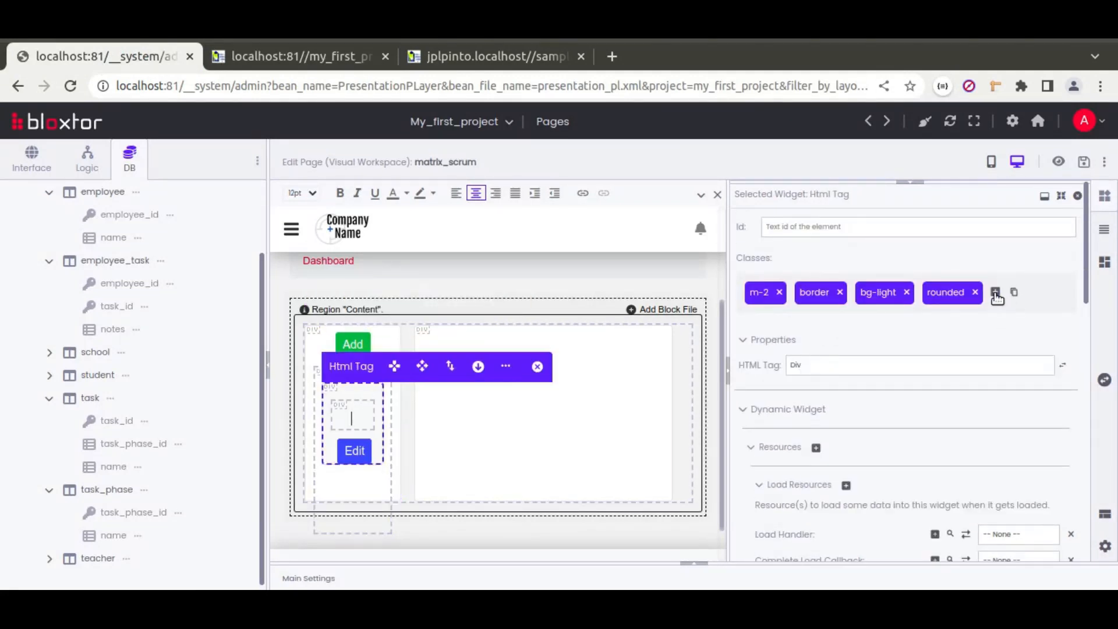
click(996, 292)
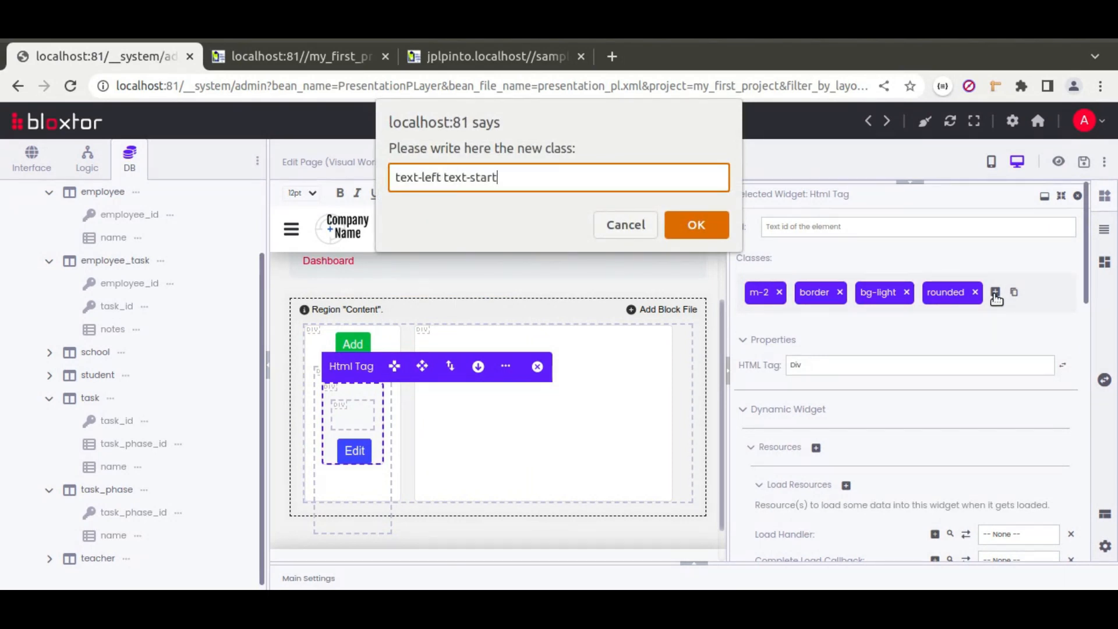
key(Return)
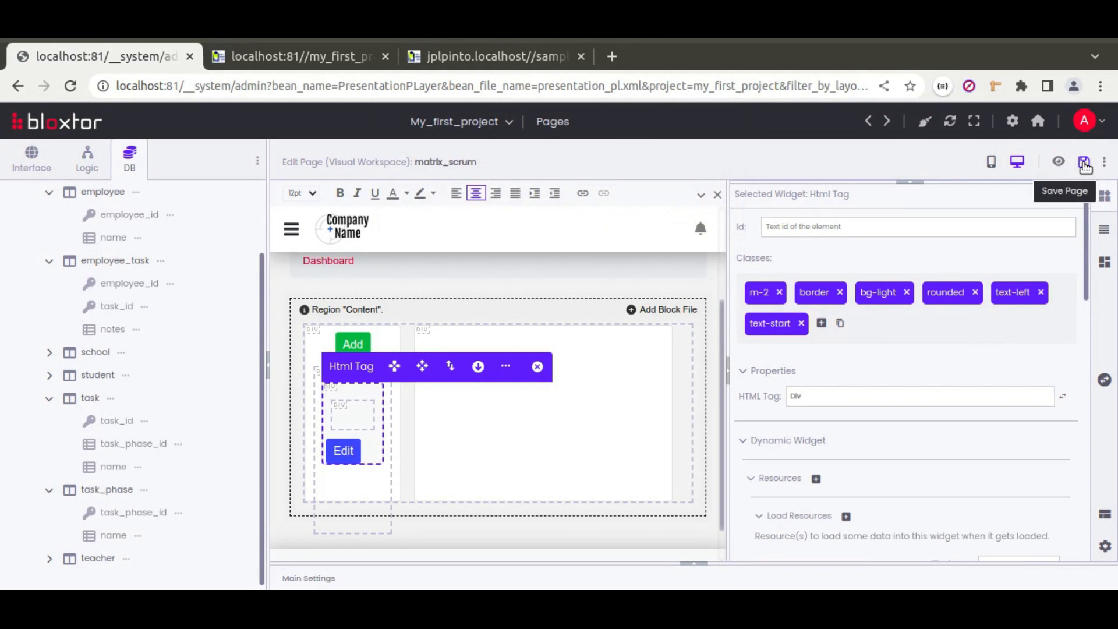
click(820, 324)
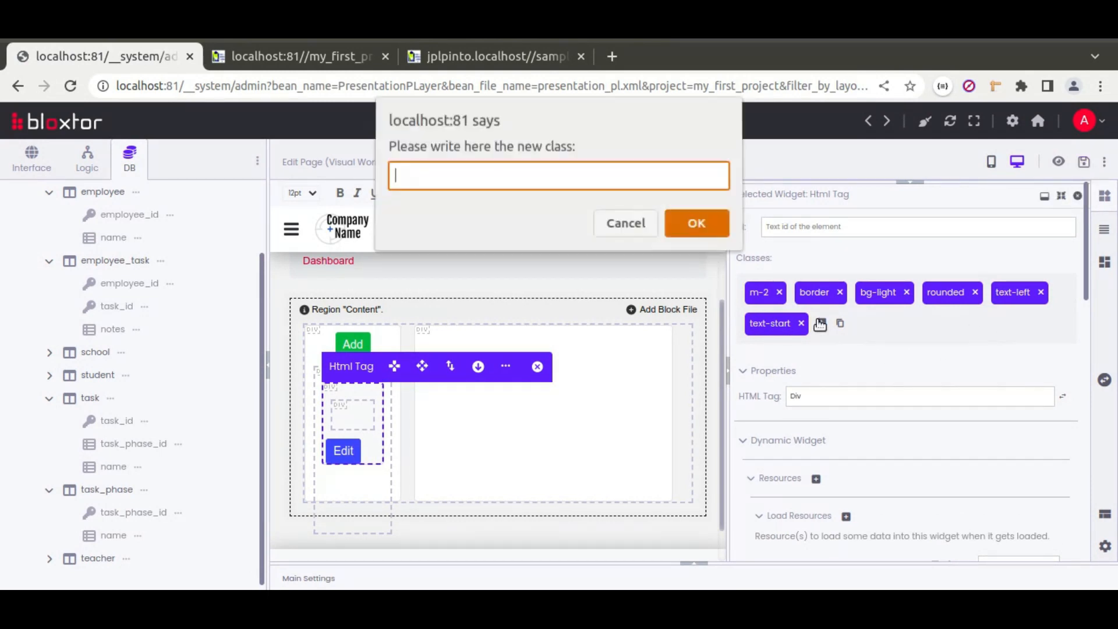
text(p-2)
key(Return)
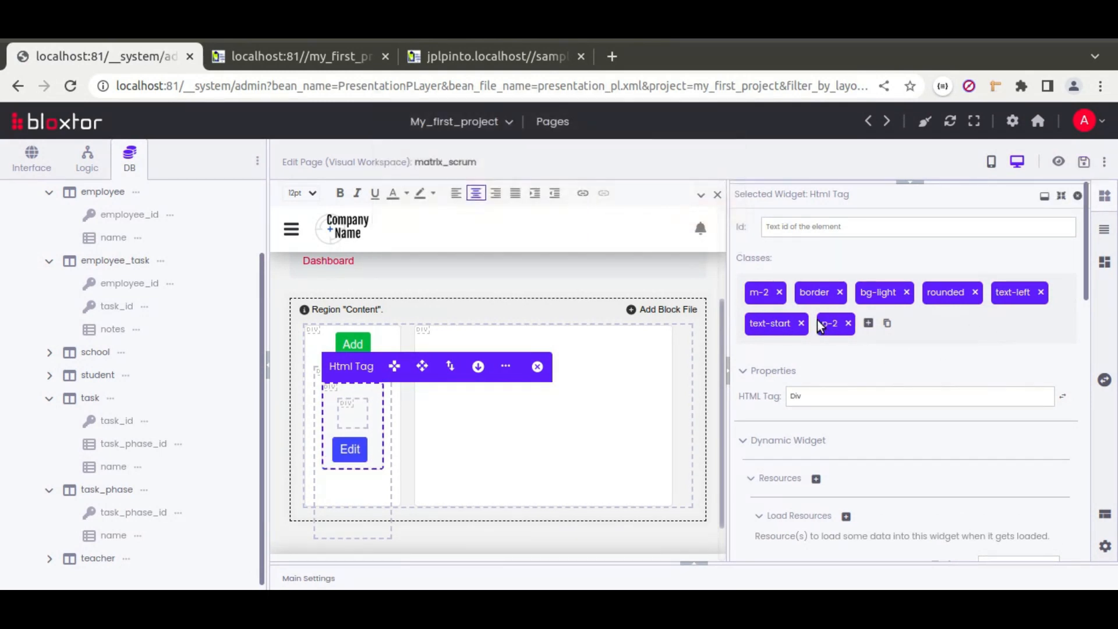
click(1084, 164)
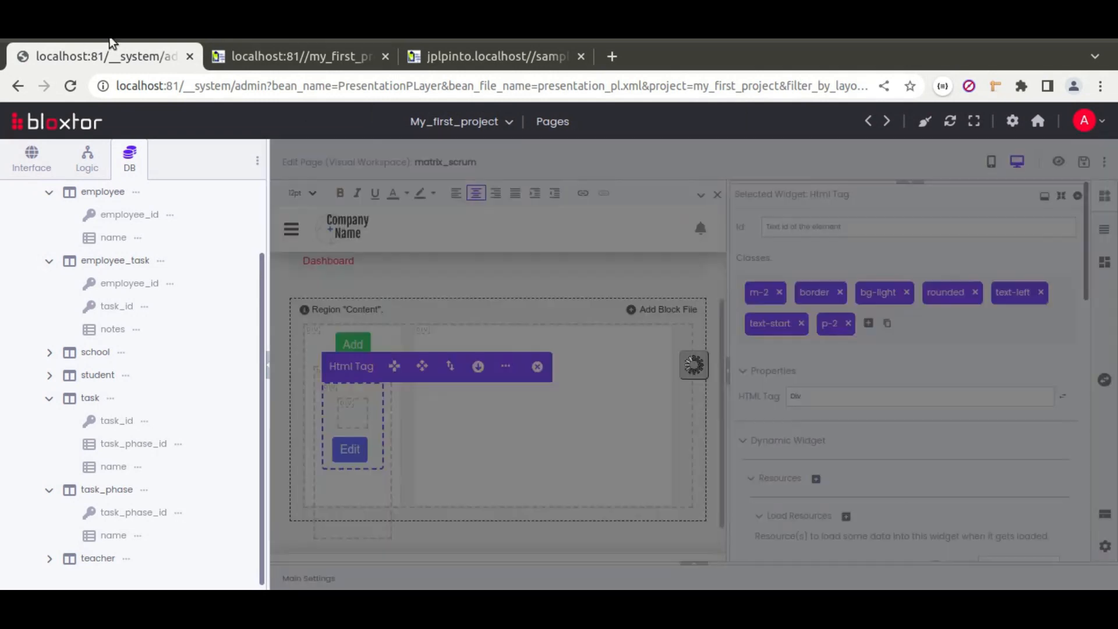
Step: Reload the matrix_scrum preview and compare its task card alignment and padding with the demo scrum board
click(285, 51)
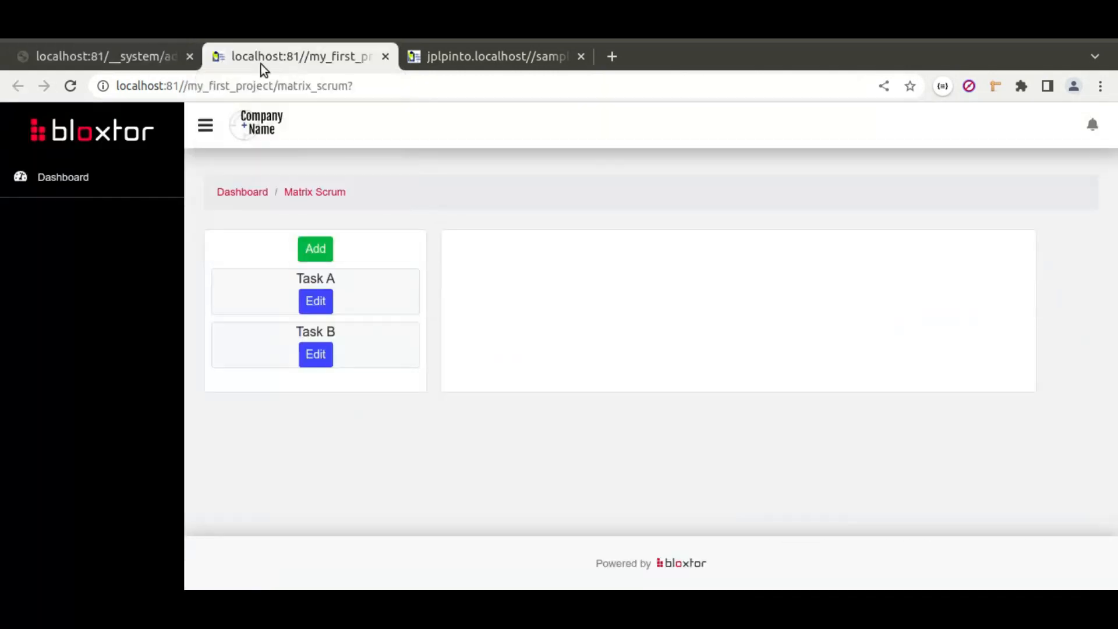
click(70, 87)
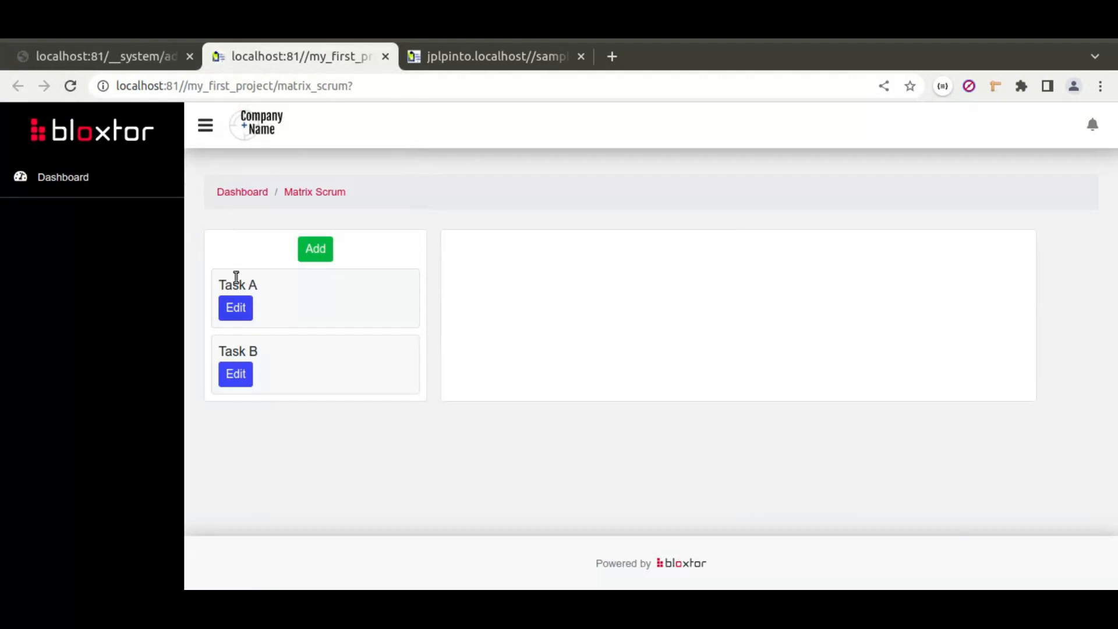
click(459, 62)
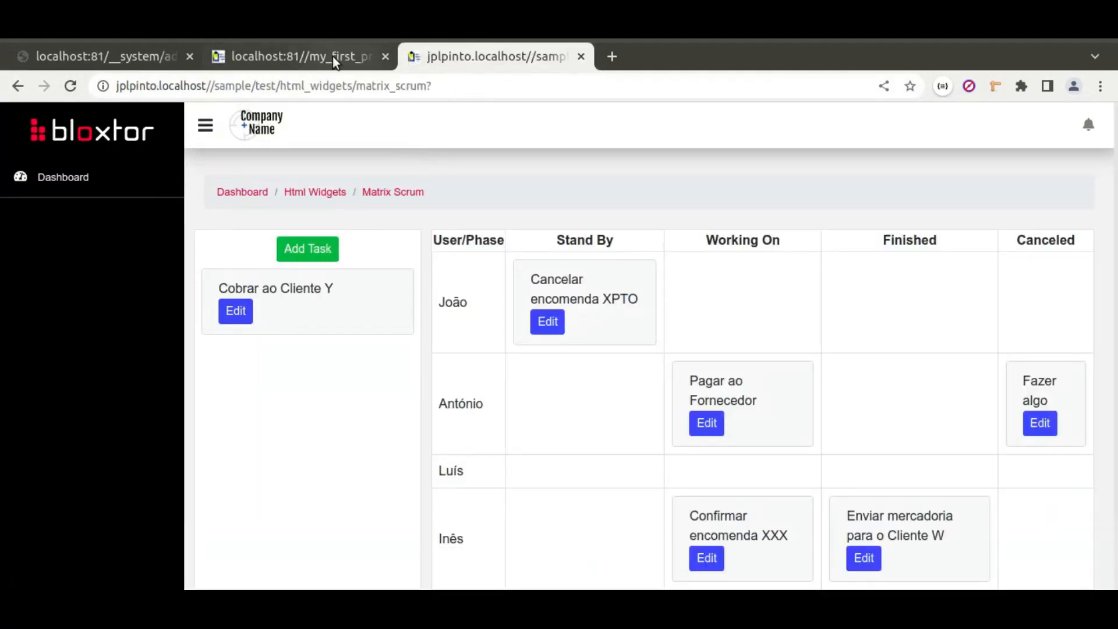
click(309, 59)
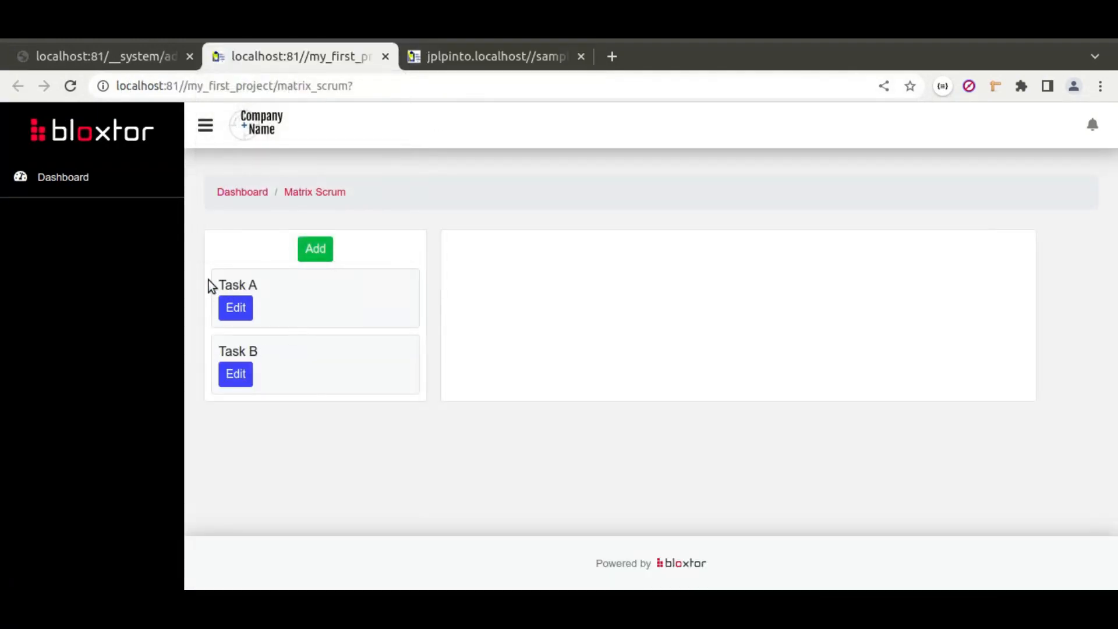
click(460, 56)
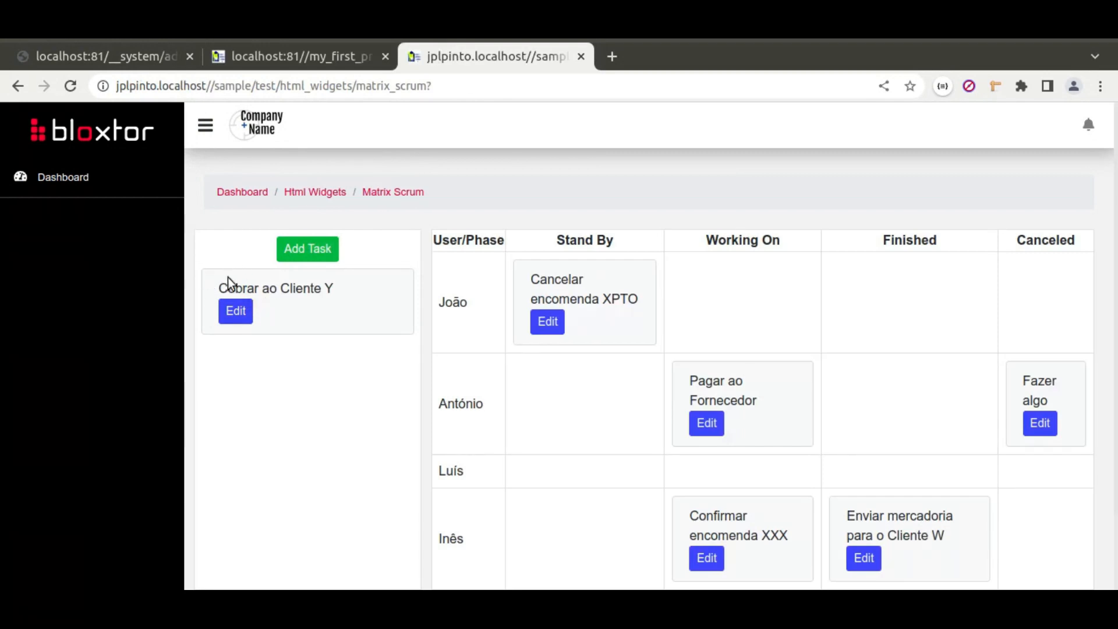
click(303, 55)
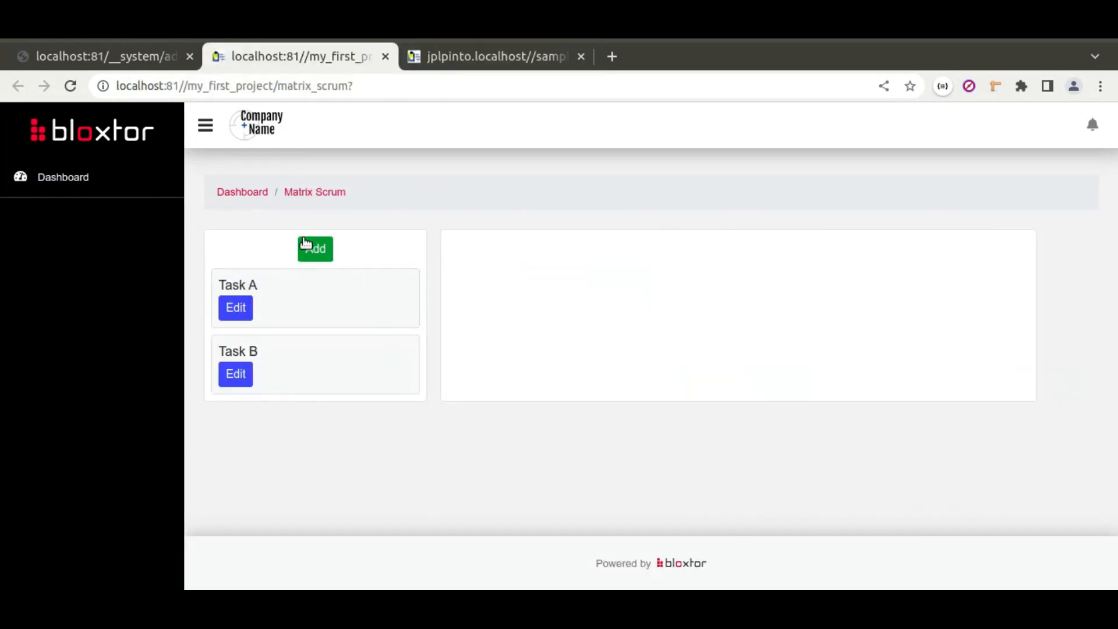
click(100, 56)
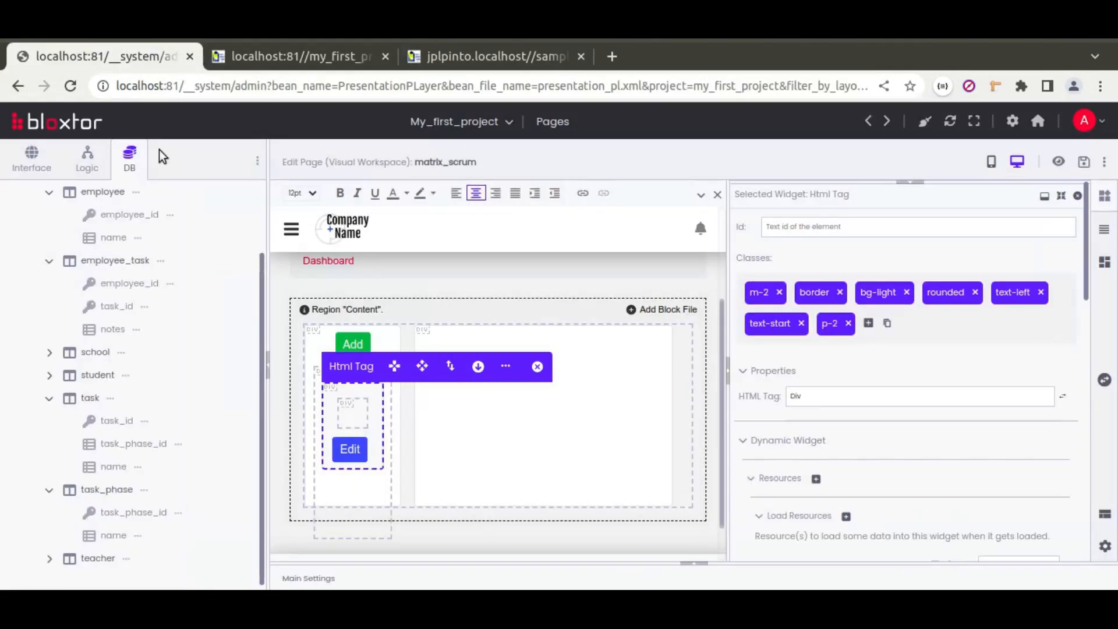
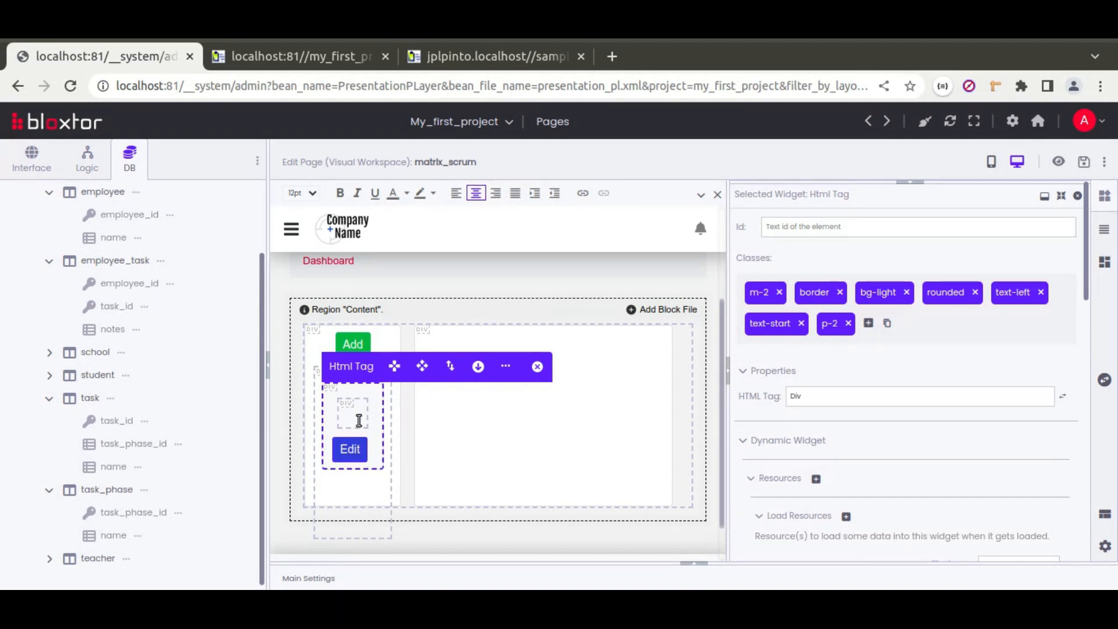
Step: Assign the default widget type "Button to add new record" to the Add button
click(348, 346)
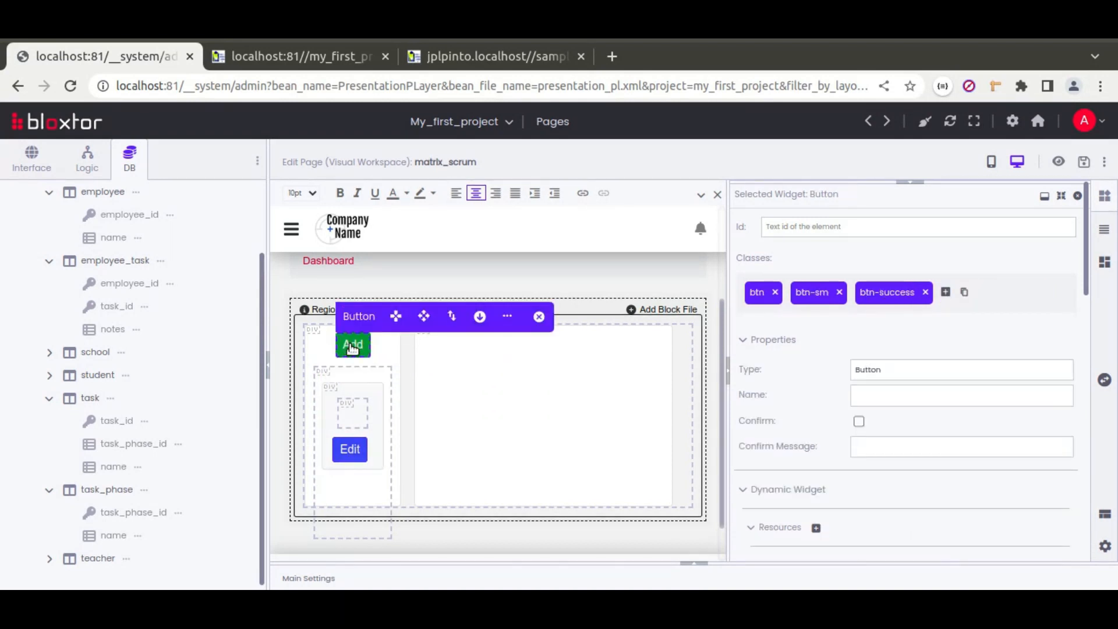
drag(727, 339, 675, 326)
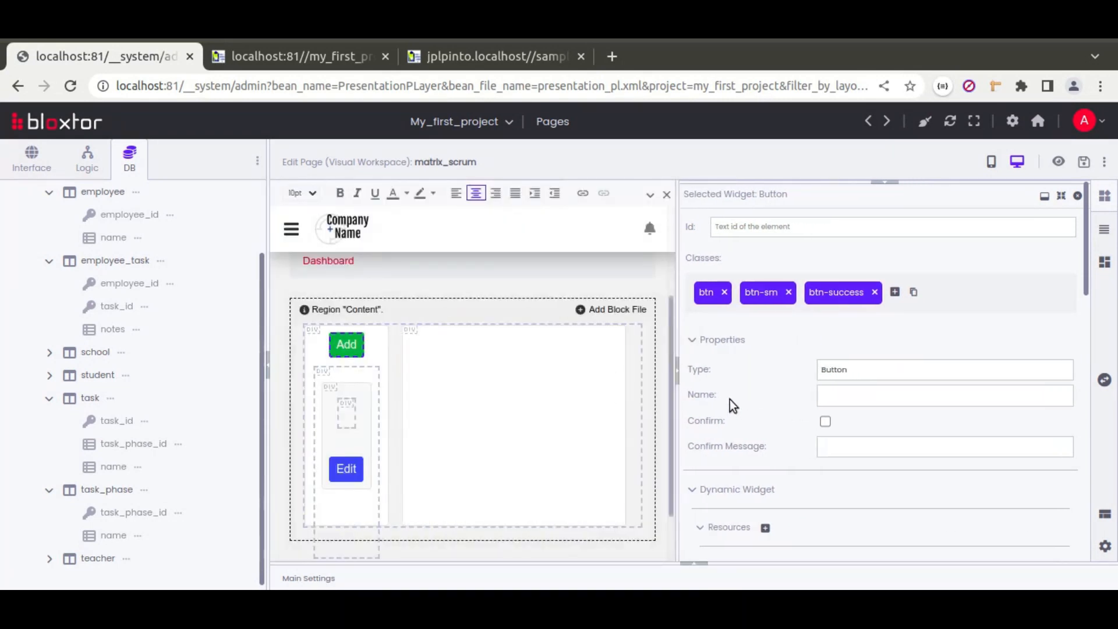
scroll(722, 393, down, 2)
scroll(698, 412, down, 2)
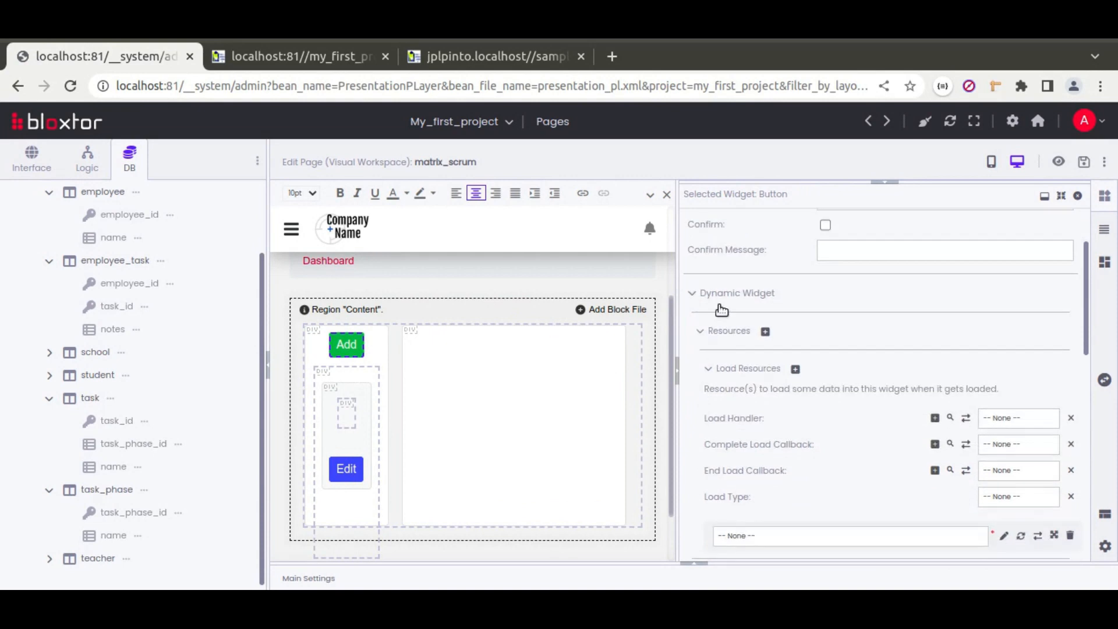
scroll(692, 375, down, 8)
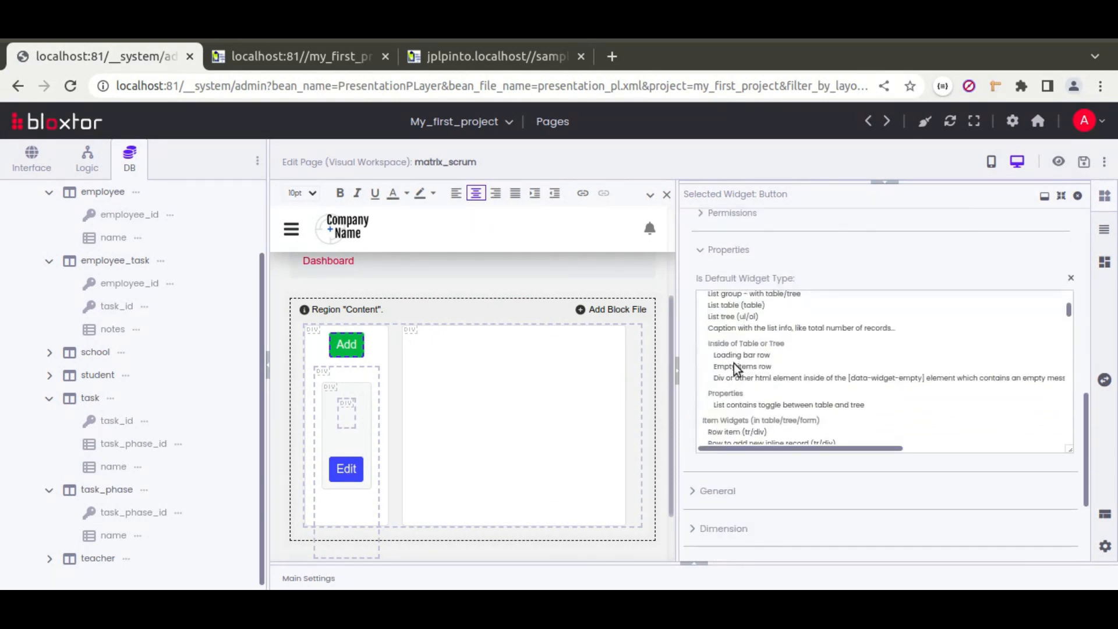
scroll(752, 365, down, 5)
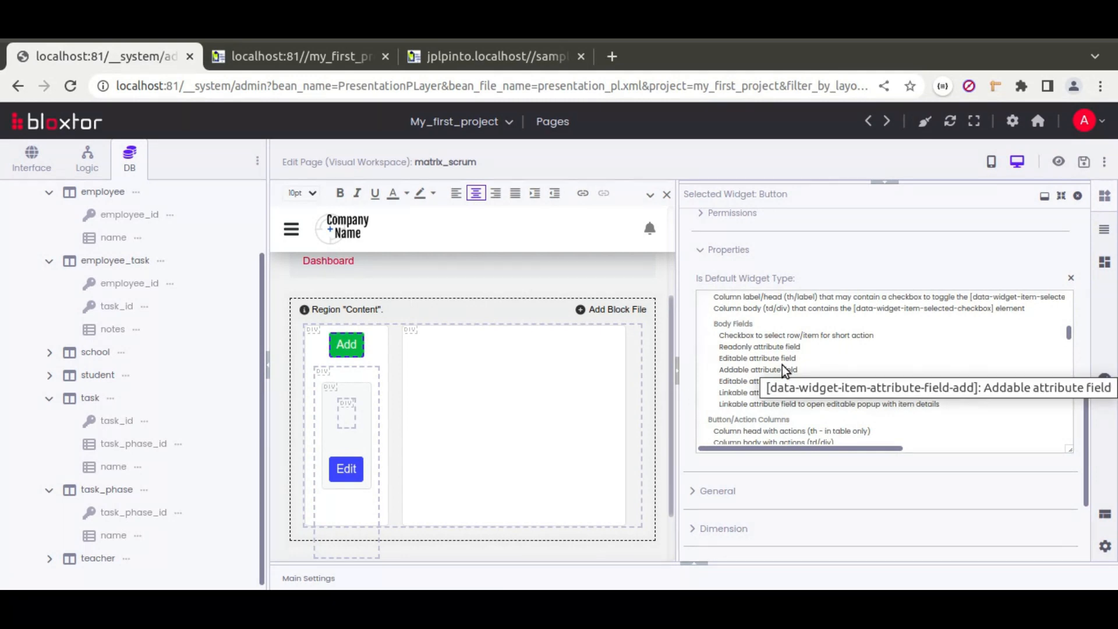
drag(1067, 330, 1071, 341)
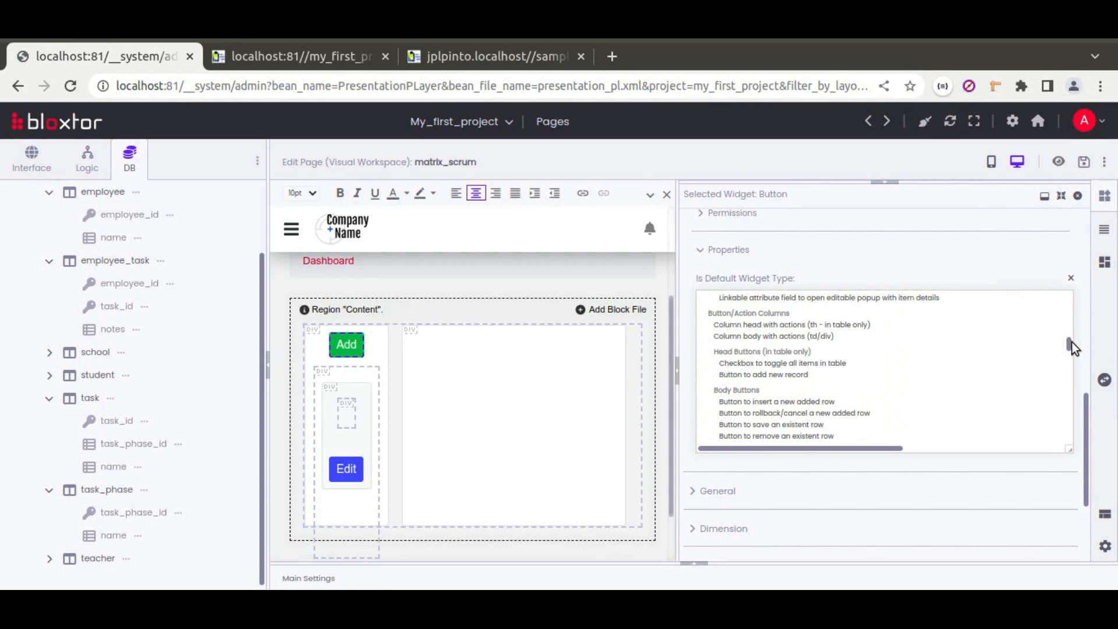
click(744, 374)
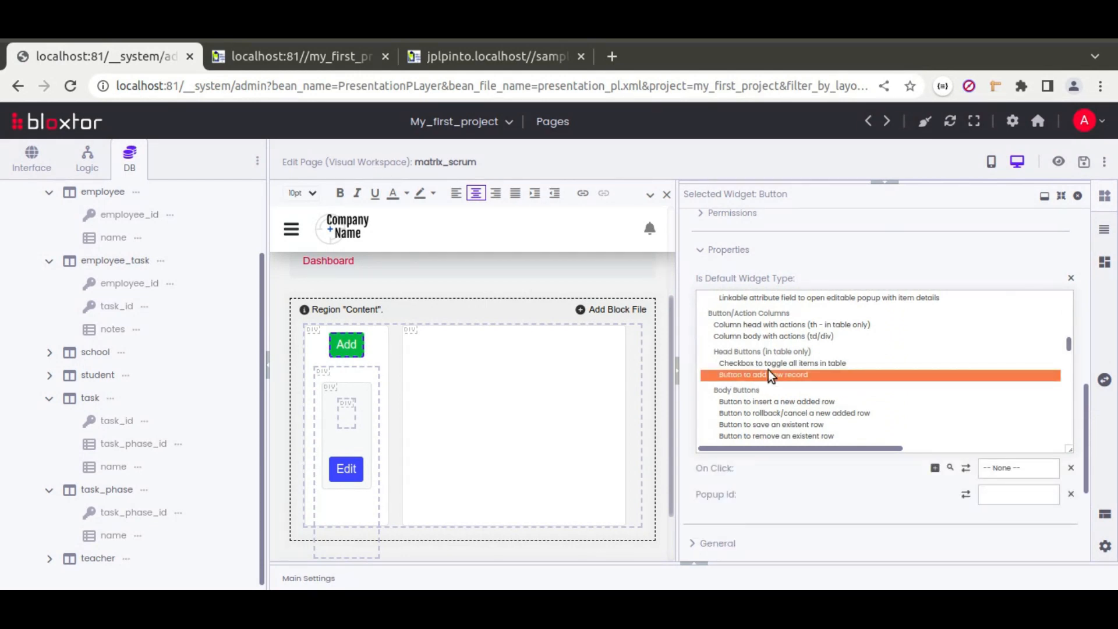
Step: Set the Add button's On Click action to openButtonAddPopup and enter the popup id for adding a task
click(1015, 468)
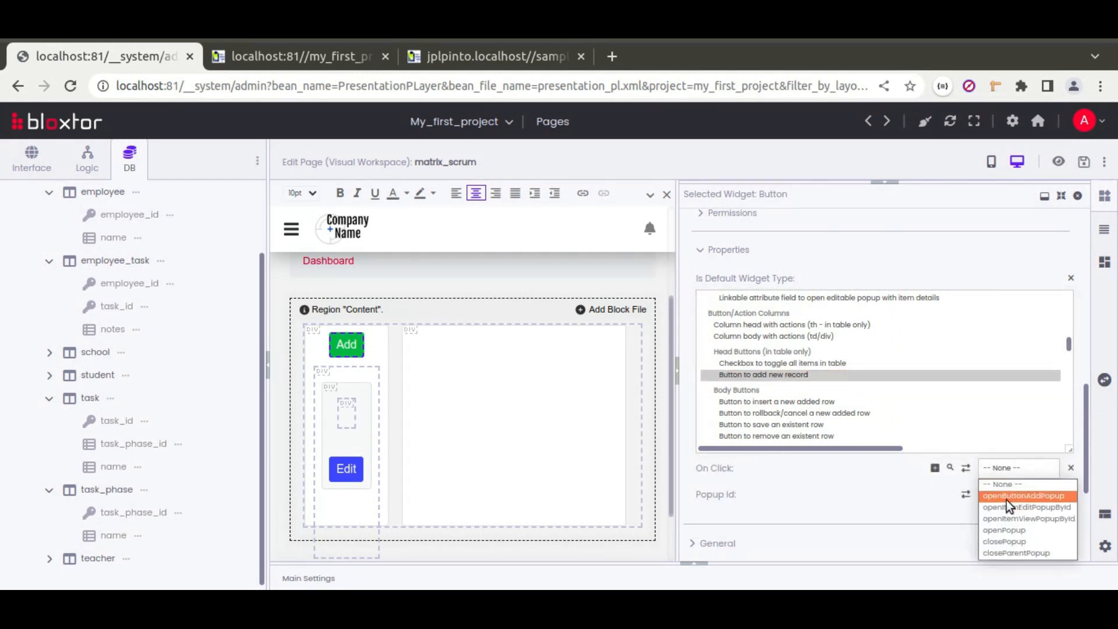
click(1041, 496)
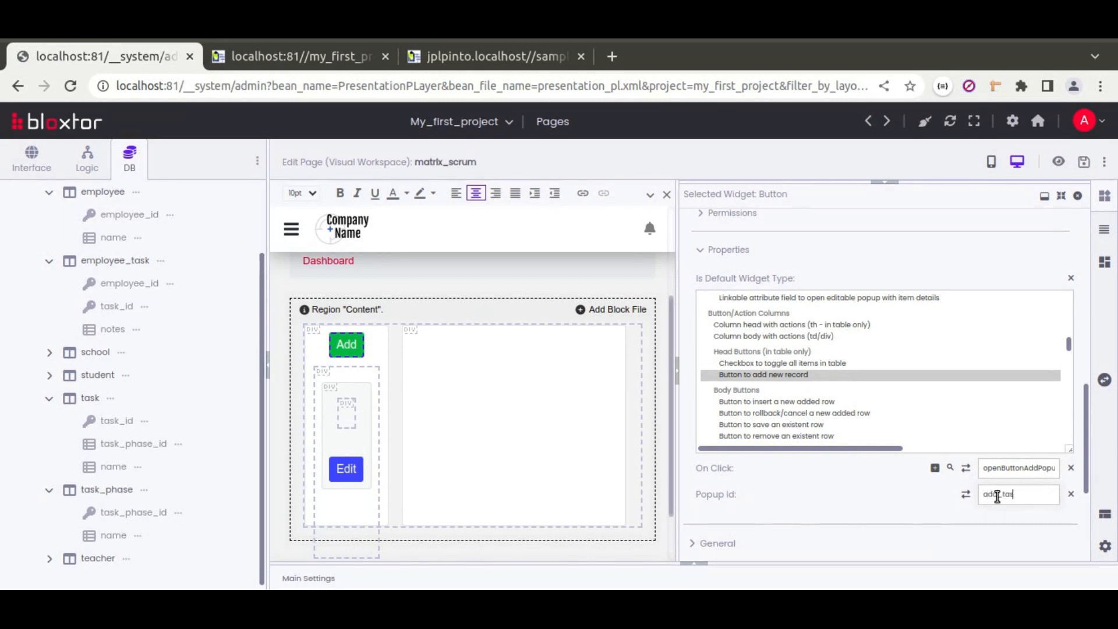
double_click(997, 496)
click(800, 499)
Step: Insert the Bootstrap v4 "Launch demo modal" Modal component below the two columns in the Content region
drag(906, 183, 911, 374)
scroll(499, 372, down, 2)
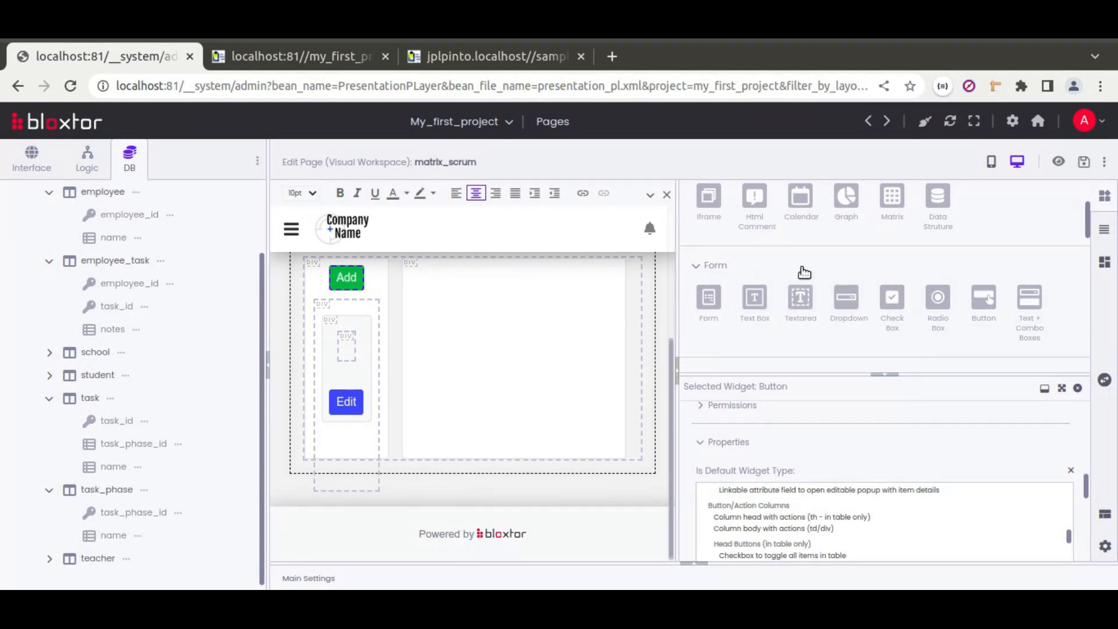
scroll(803, 271, down, 2)
scroll(804, 272, down, 5)
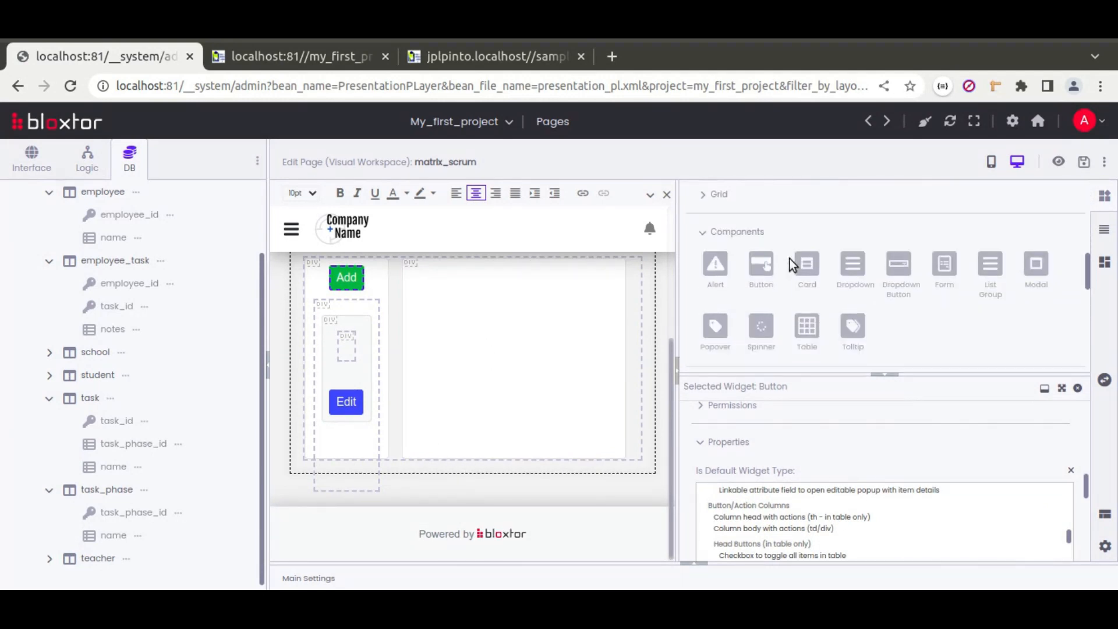
scroll(957, 305, down, 2)
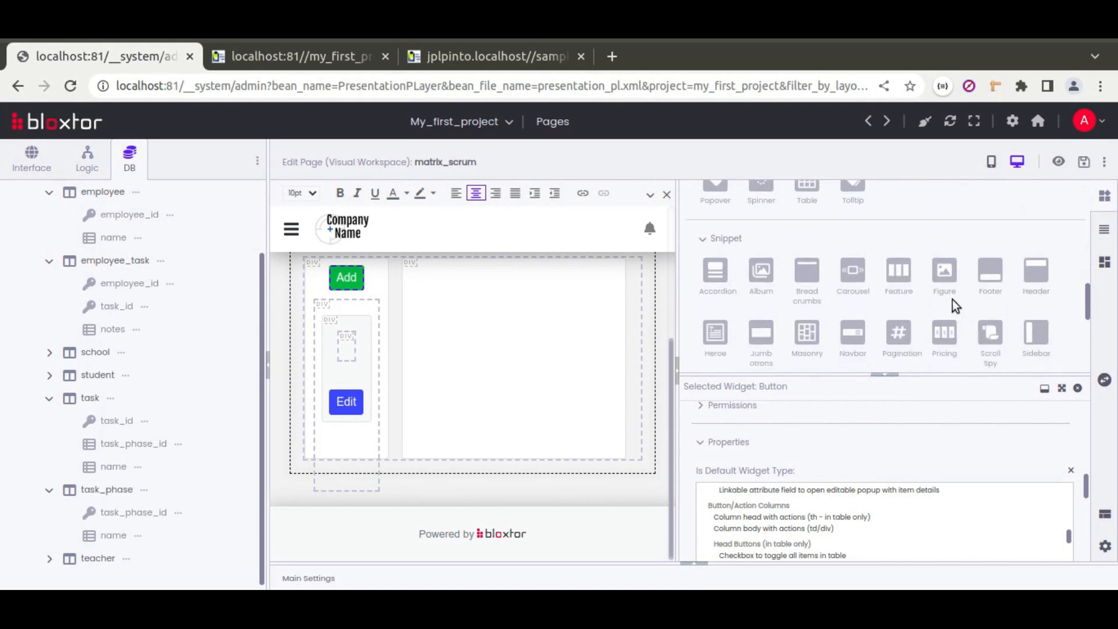
scroll(885, 311, up, 2)
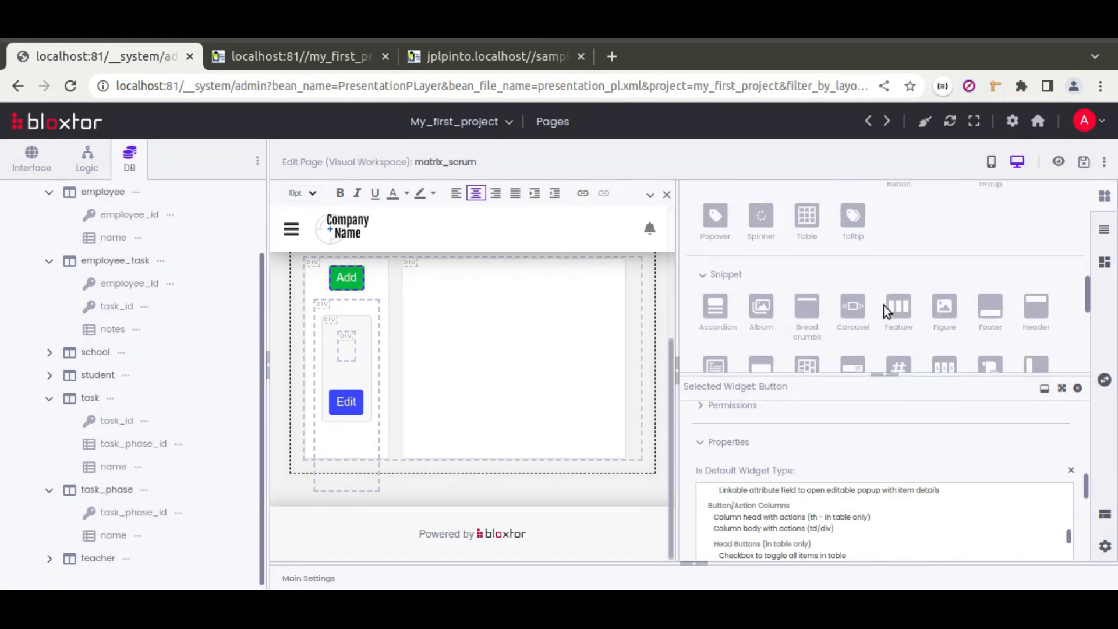
drag(1036, 217, 463, 474)
click(677, 518)
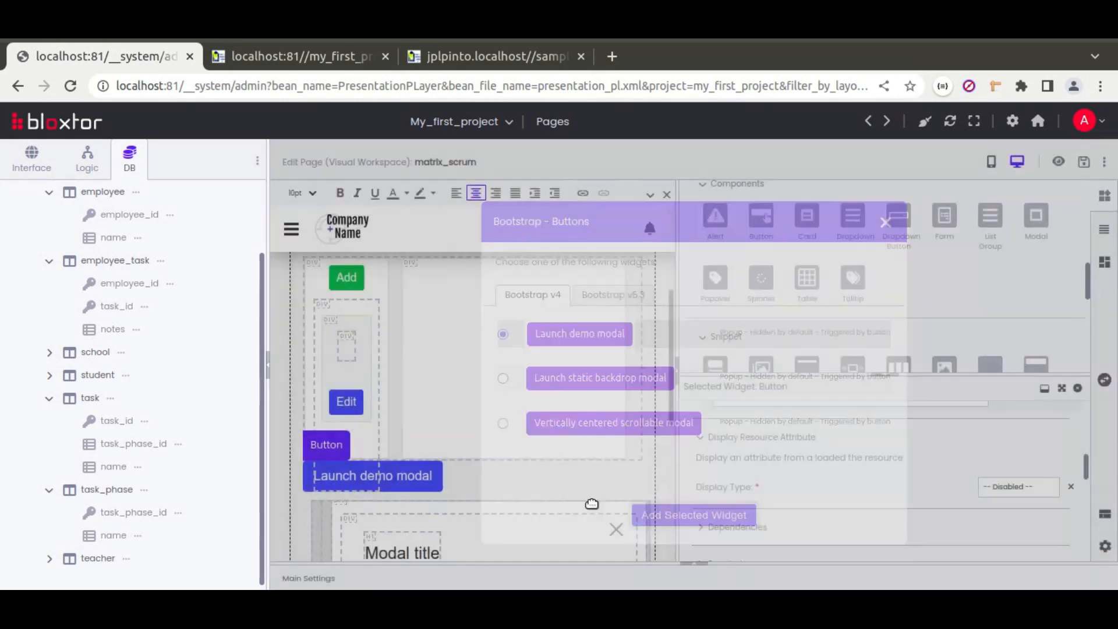
Step: Delete the "Launch demo modal" trigger button below the two columns, keeping its modal
click(502, 444)
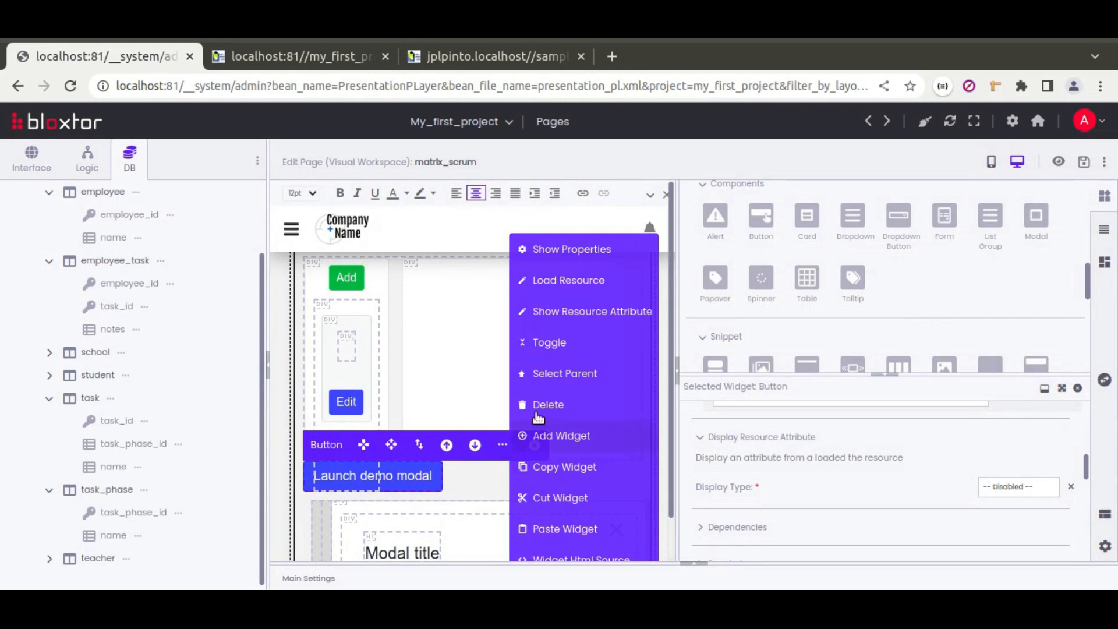
click(538, 414)
click(678, 181)
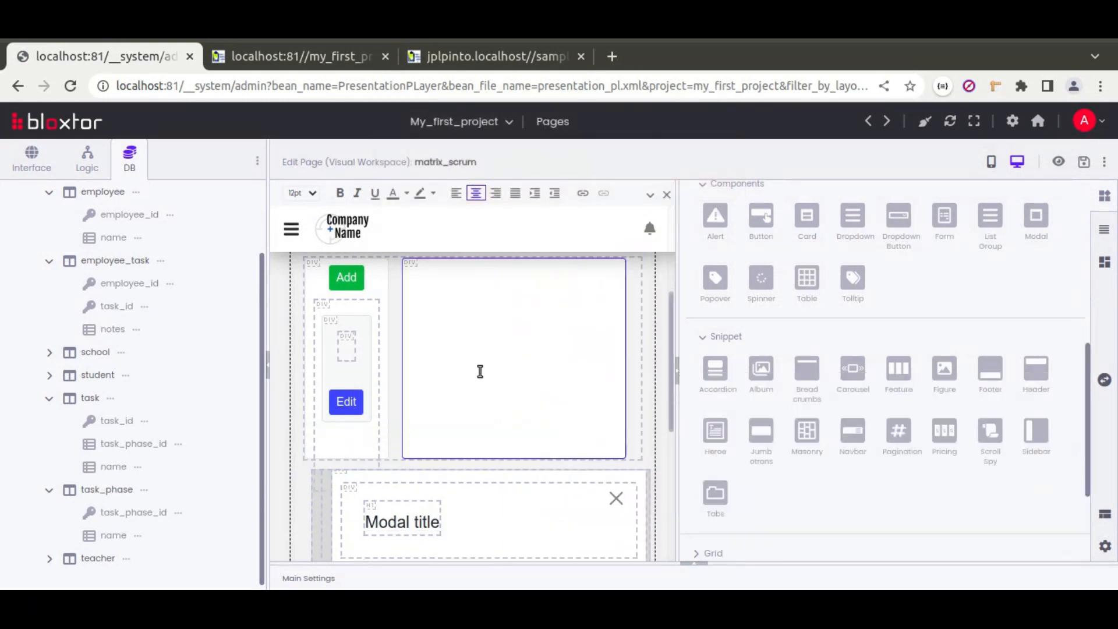
Step: Assign both default widget types "Popup" and "Addable Popup" to the modal's outer Div
scroll(479, 371, down, 2)
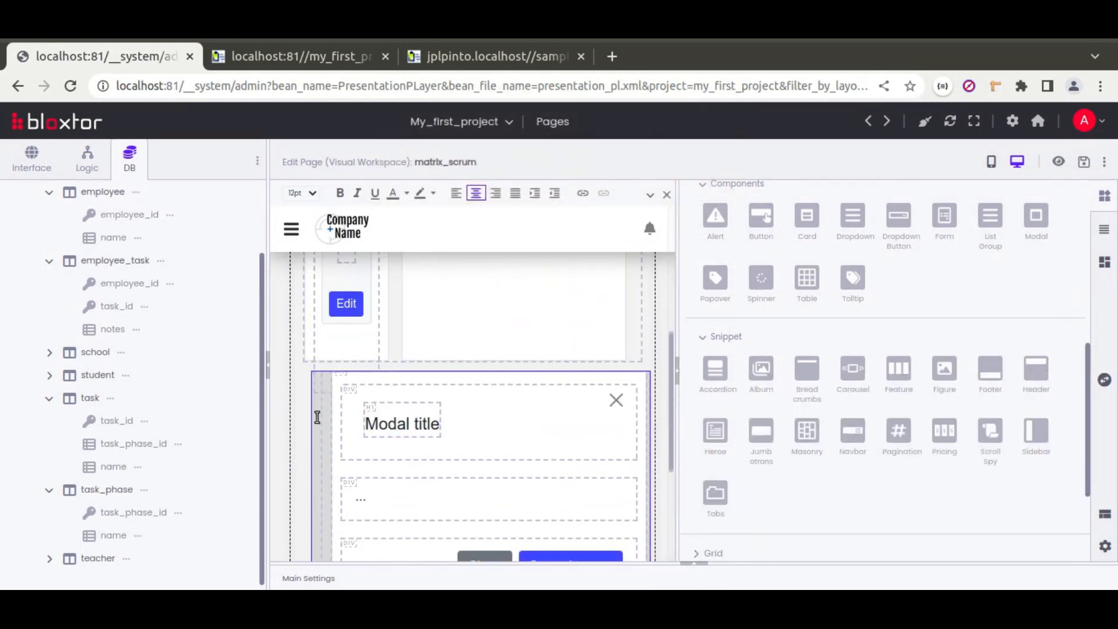
click(317, 417)
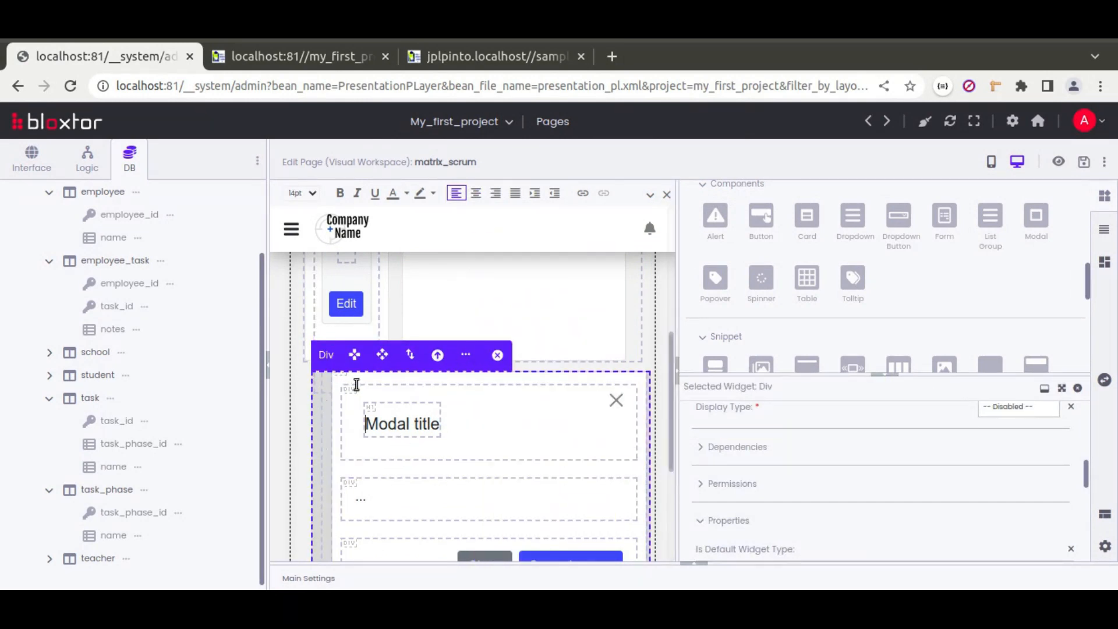
drag(930, 388, 917, 304)
click(1062, 309)
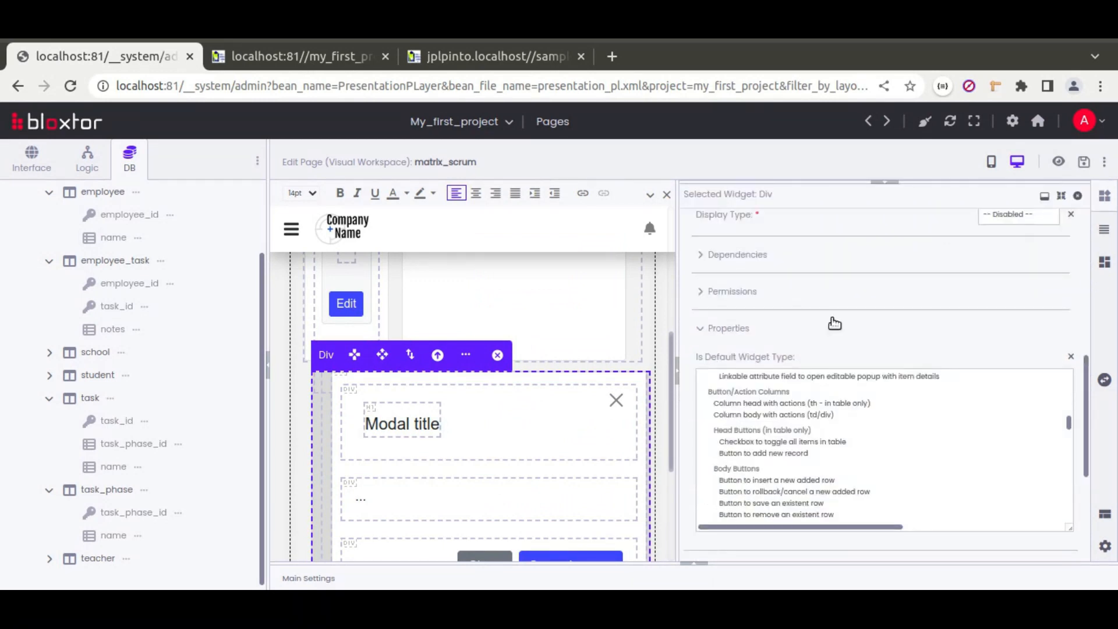
scroll(750, 436, down, 1)
scroll(750, 437, down, 6)
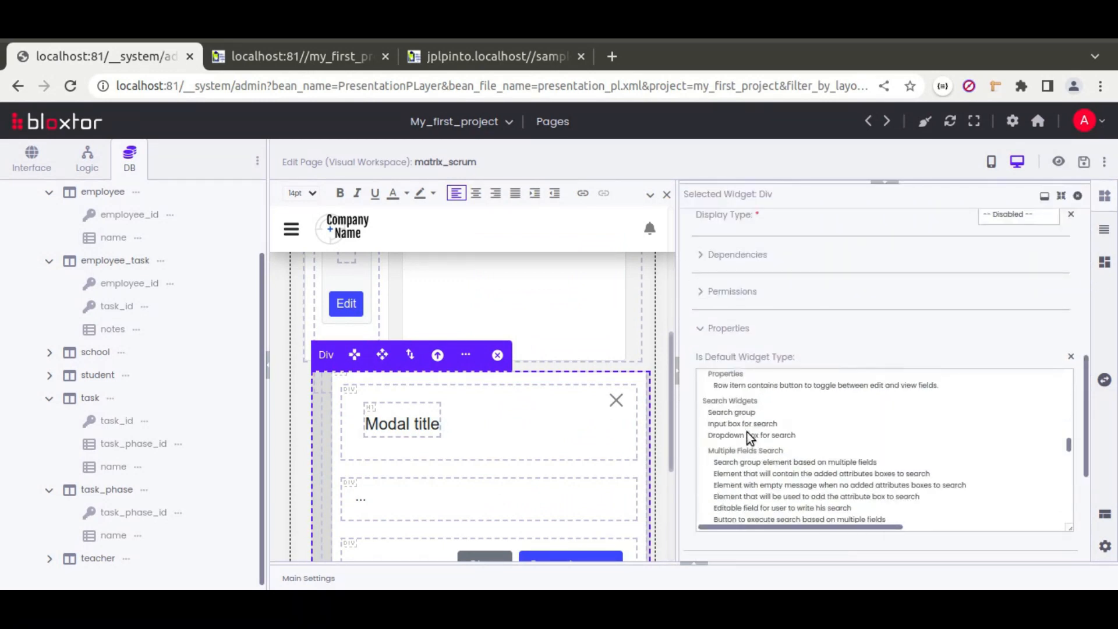
scroll(750, 436, down, 8)
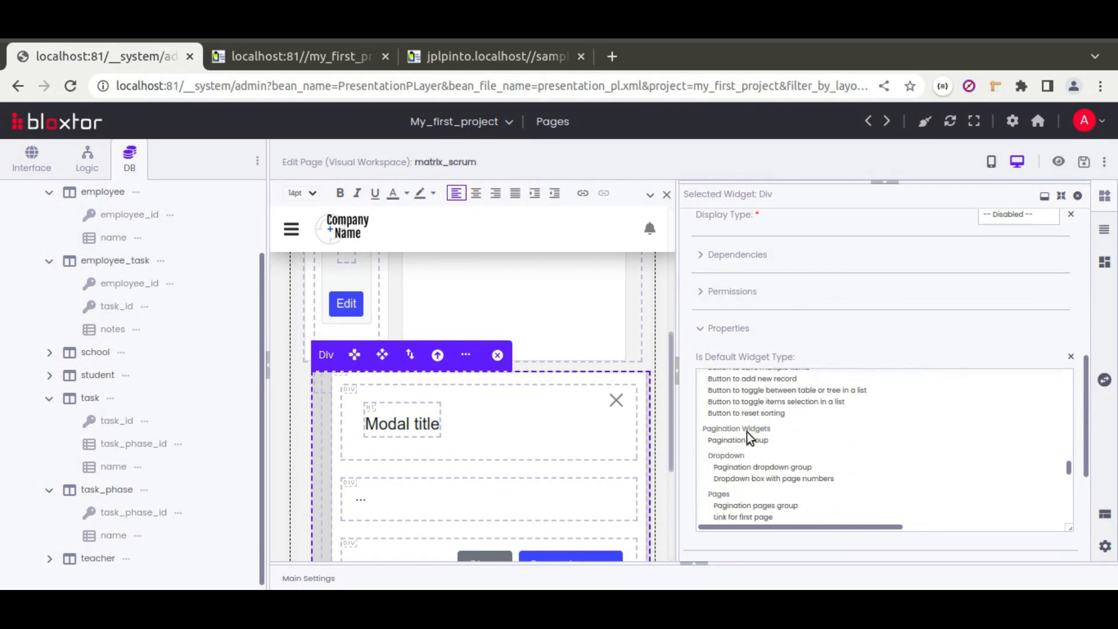
scroll(750, 438, up, 3)
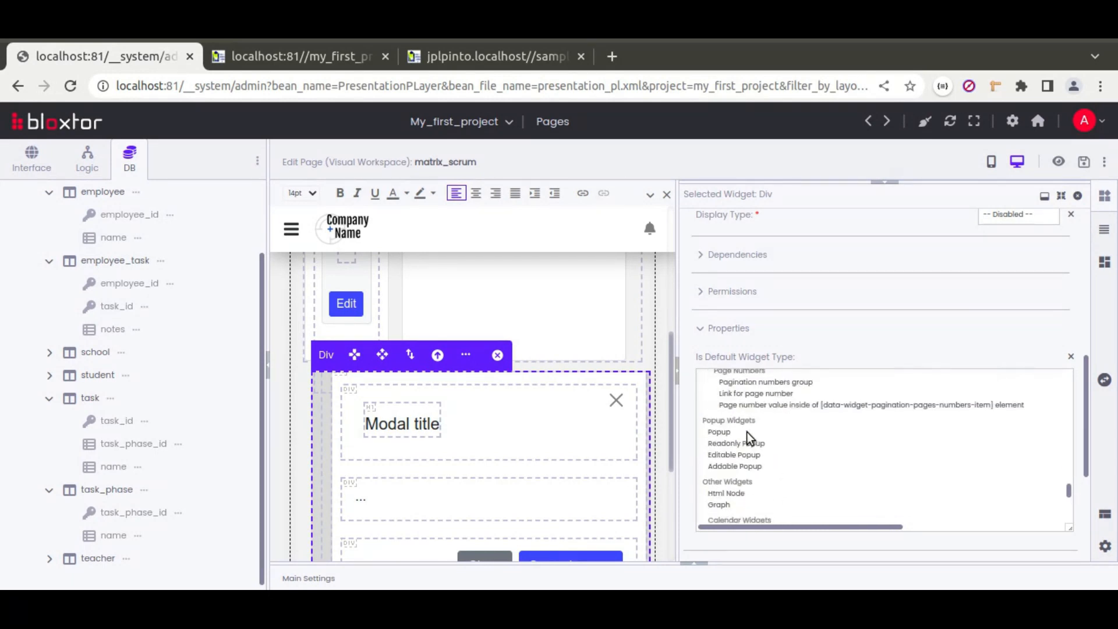
click(723, 433)
ctrl+click(724, 467)
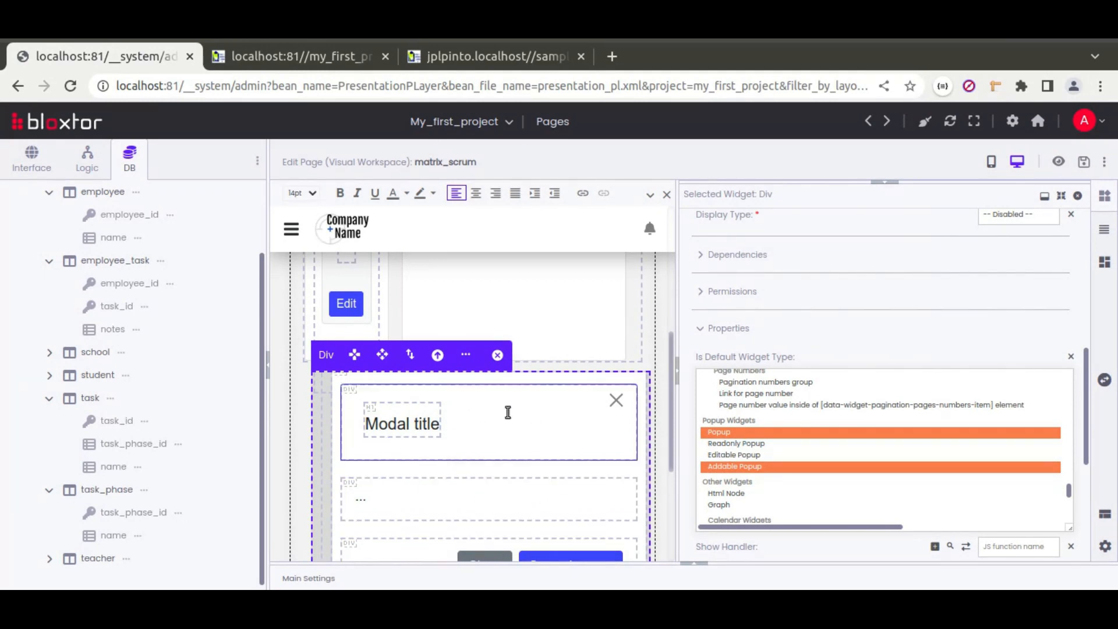
Step: Insert a Form widget into the modal content and move the modal's header, body and footer Divs inside it
drag(916, 182, 918, 372)
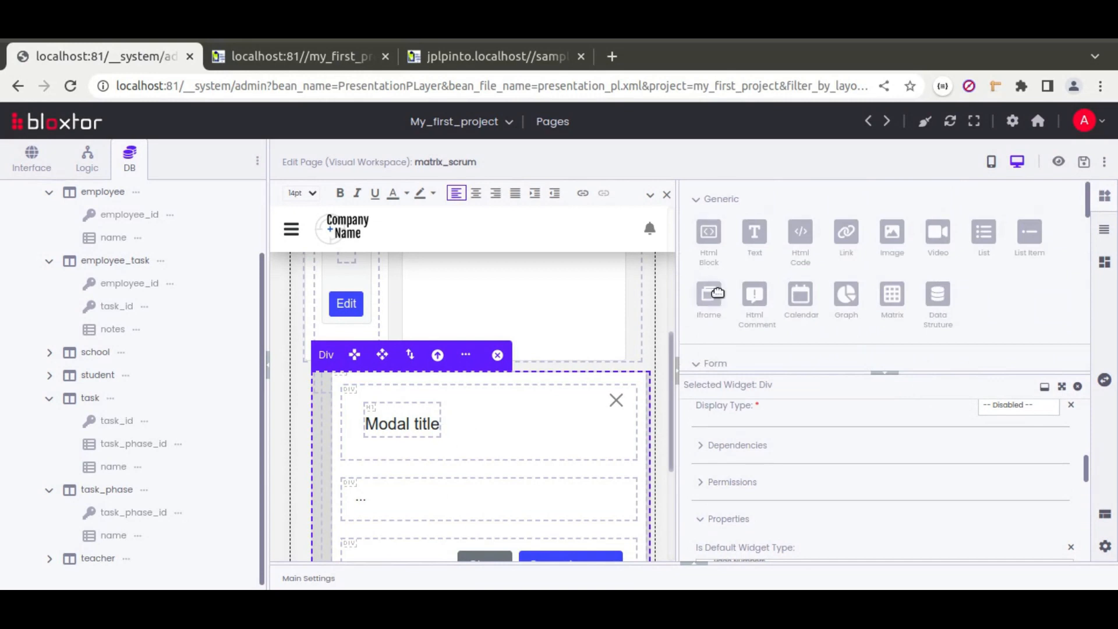
scroll(715, 291, down, 2)
drag(709, 297, 385, 397)
click(491, 468)
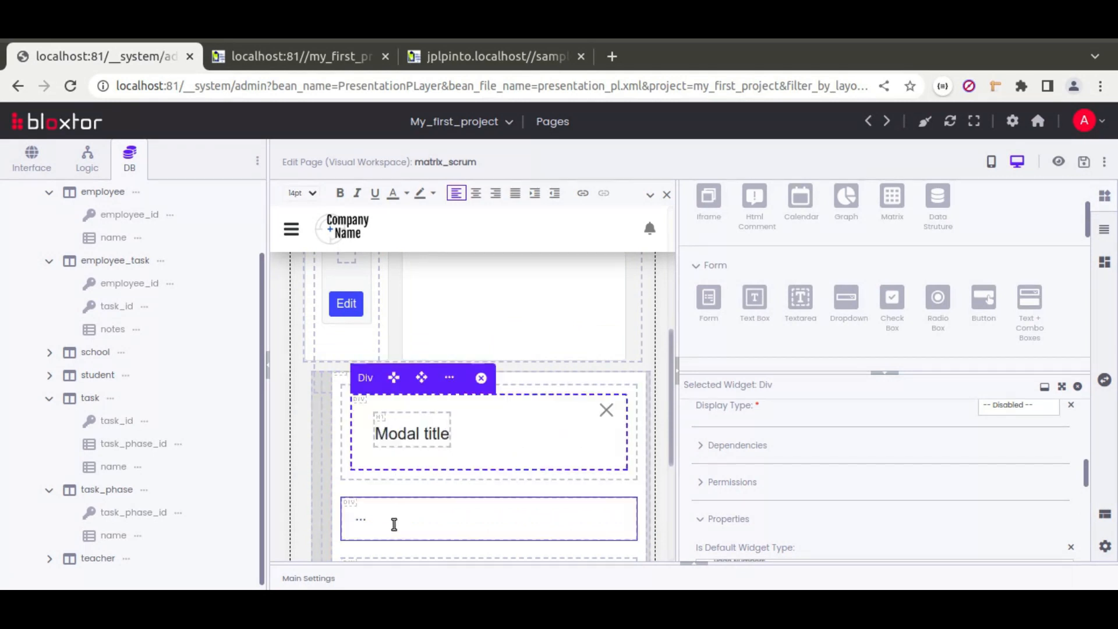
click(394, 518)
drag(394, 518, 376, 481)
scroll(385, 486, down, 2)
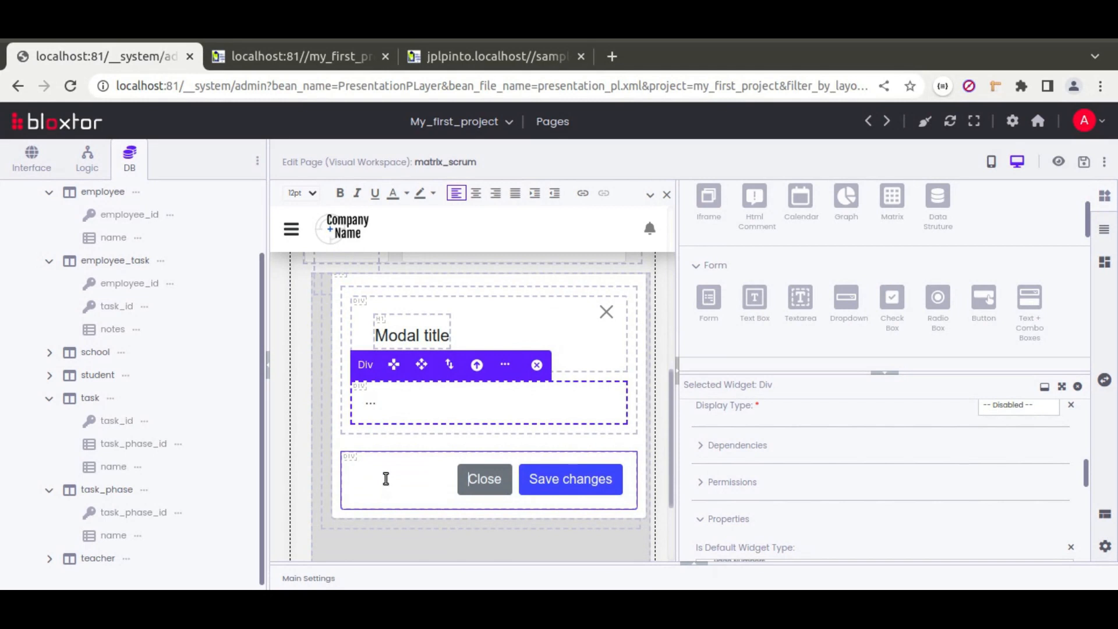
click(386, 478)
drag(386, 436, 384, 434)
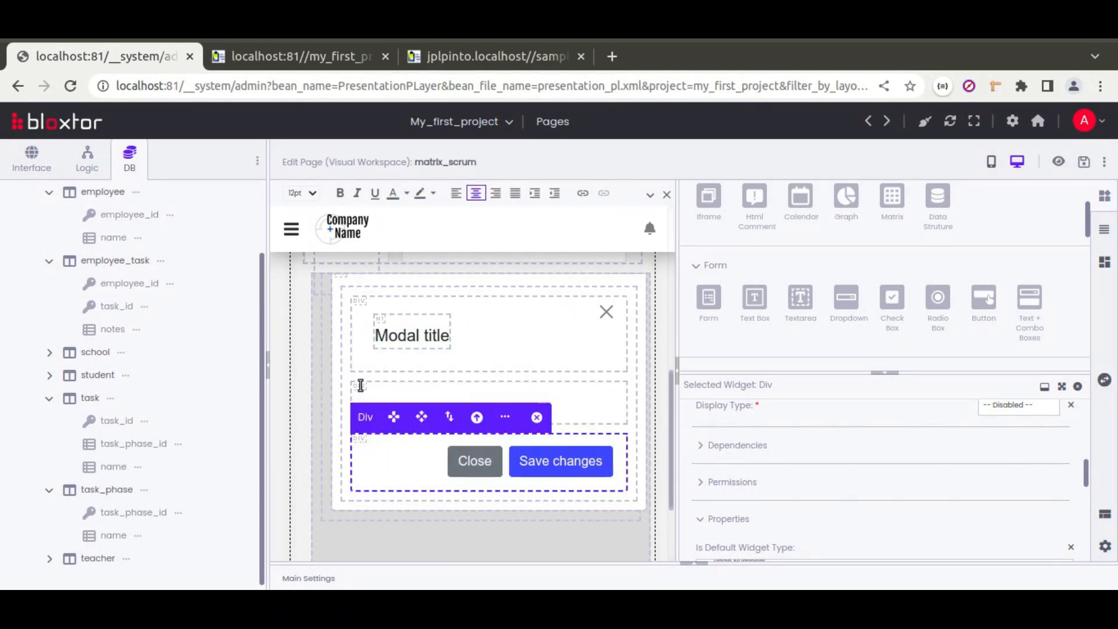
Step: Replace the modal's heading text with "Add Task"
click(343, 309)
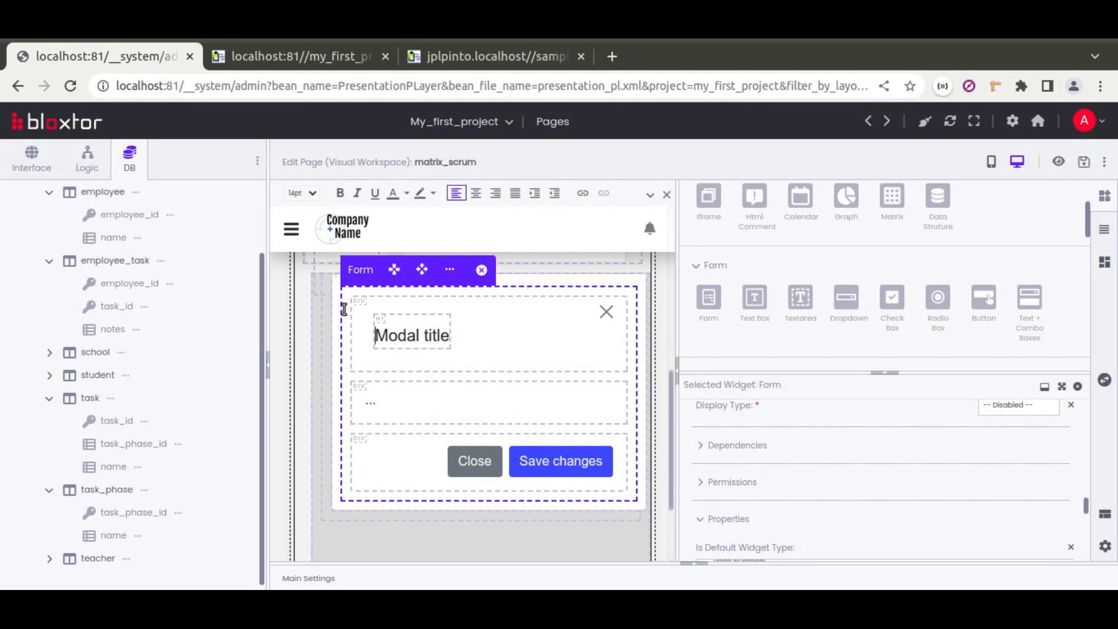
scroll(443, 407, up, 2)
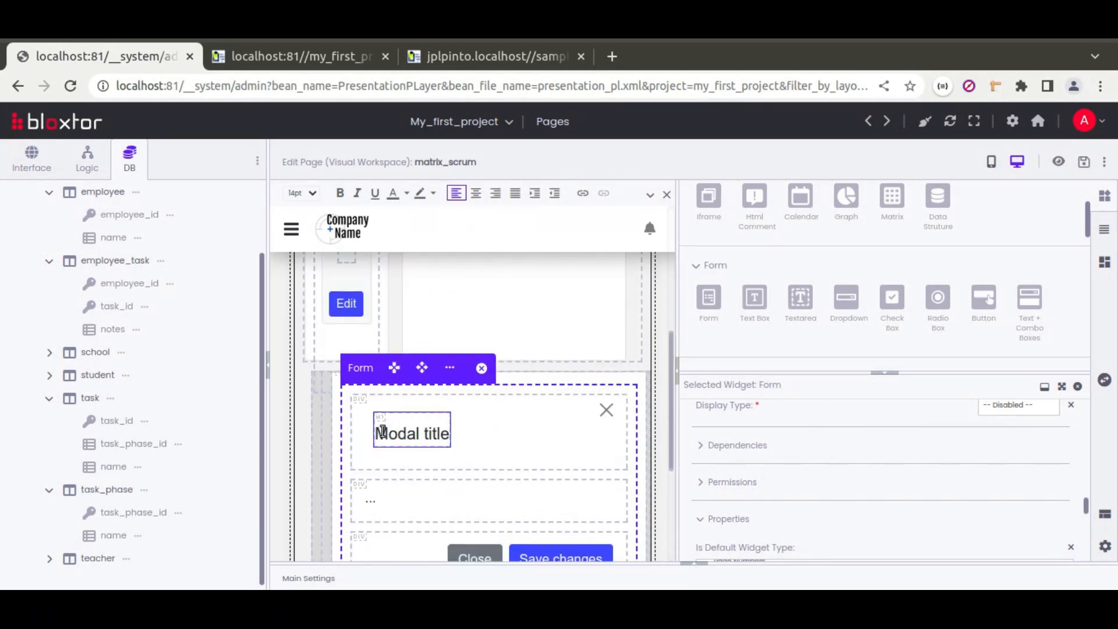
drag(375, 432, 447, 431)
text(Add)
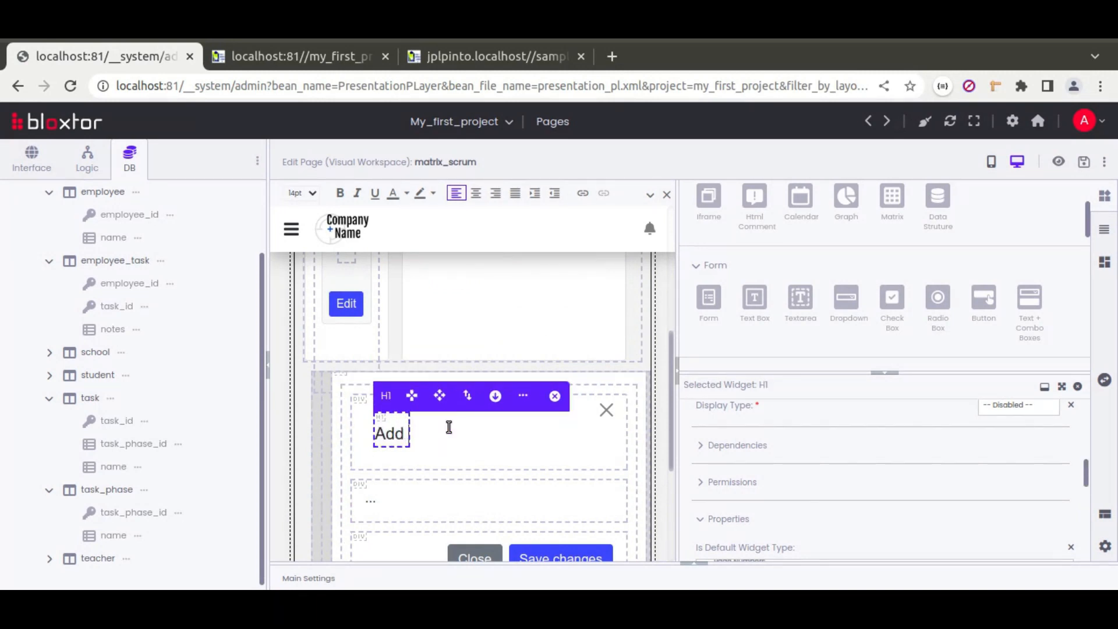
text( Task)
Step: Relabel the modal's "Save changes" button as "Add" and change its btn-primary class to btn-success
scroll(460, 434, down, 3)
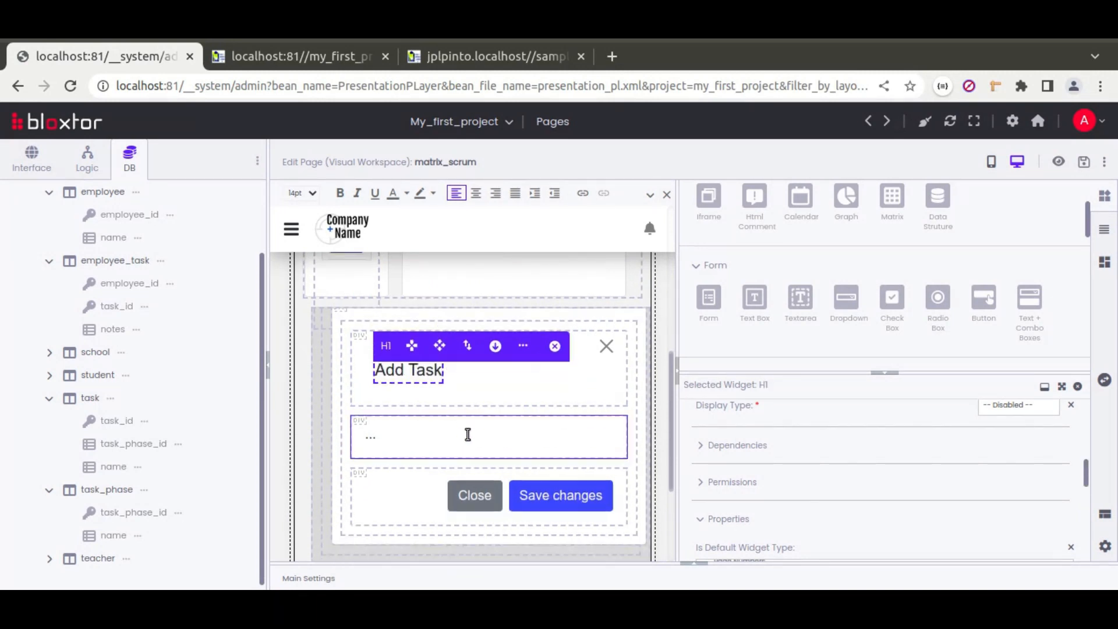
click(532, 463)
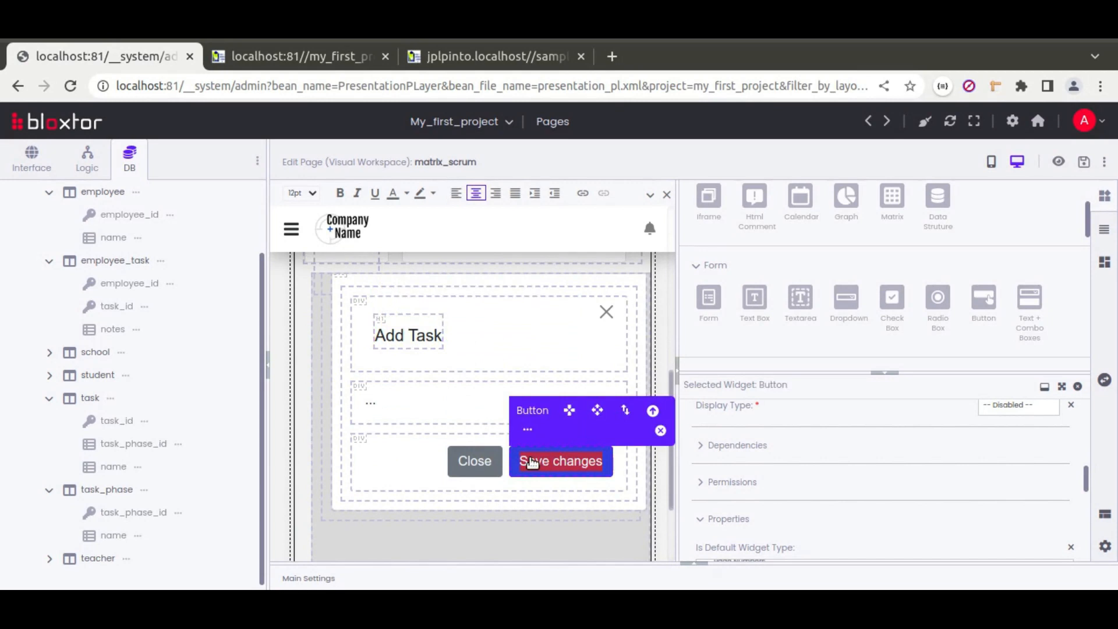
text(Add)
scroll(774, 474, up, 5)
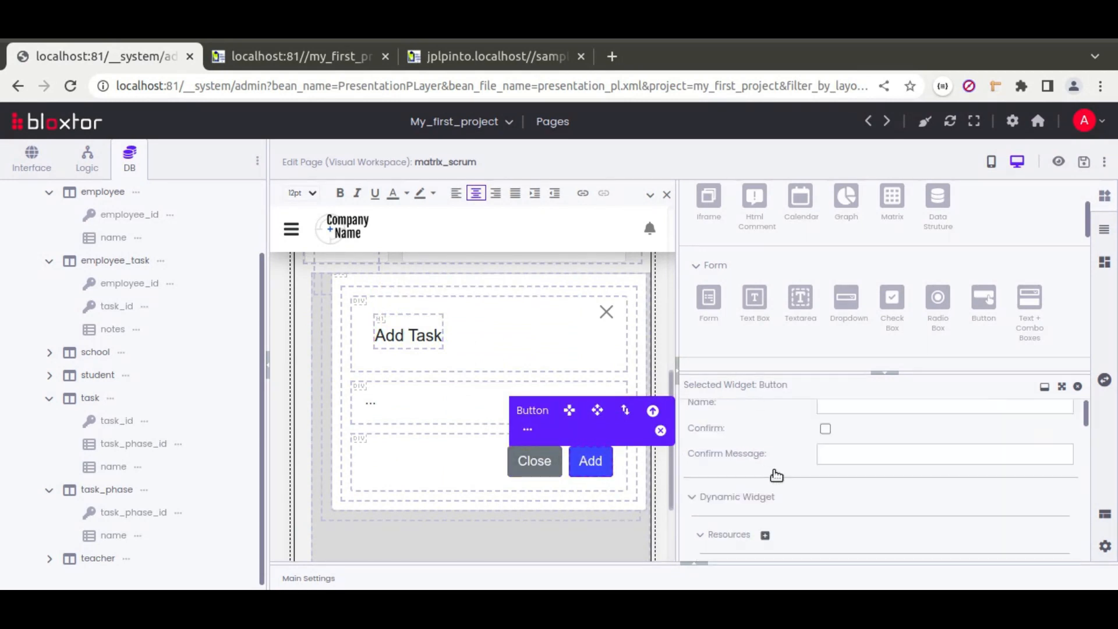
click(771, 483)
double_click(455, 174)
text(success)
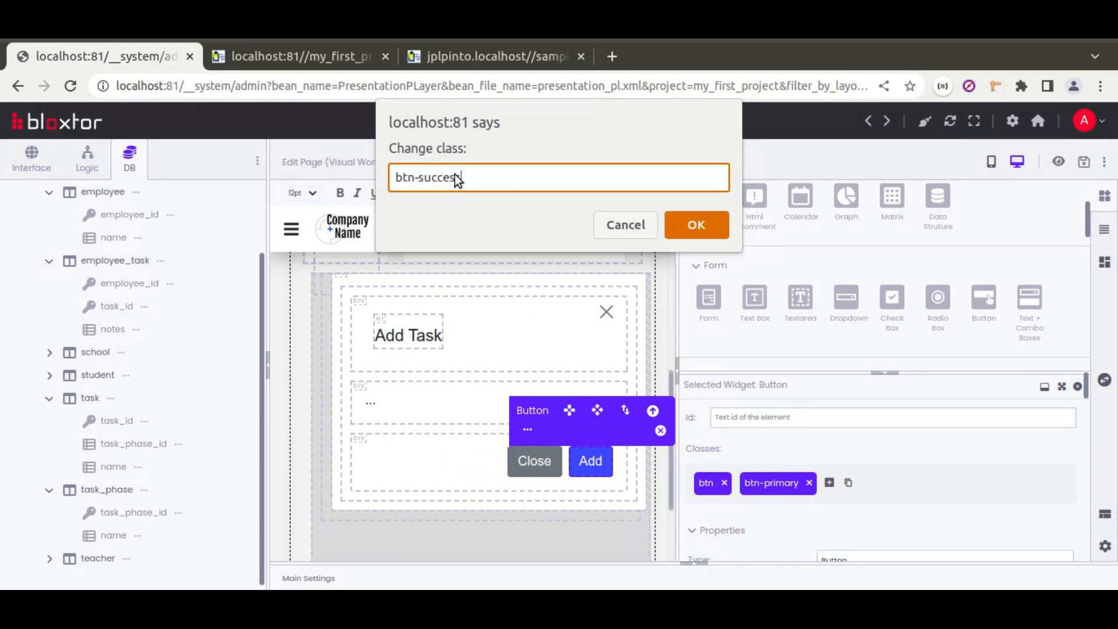
key(Return)
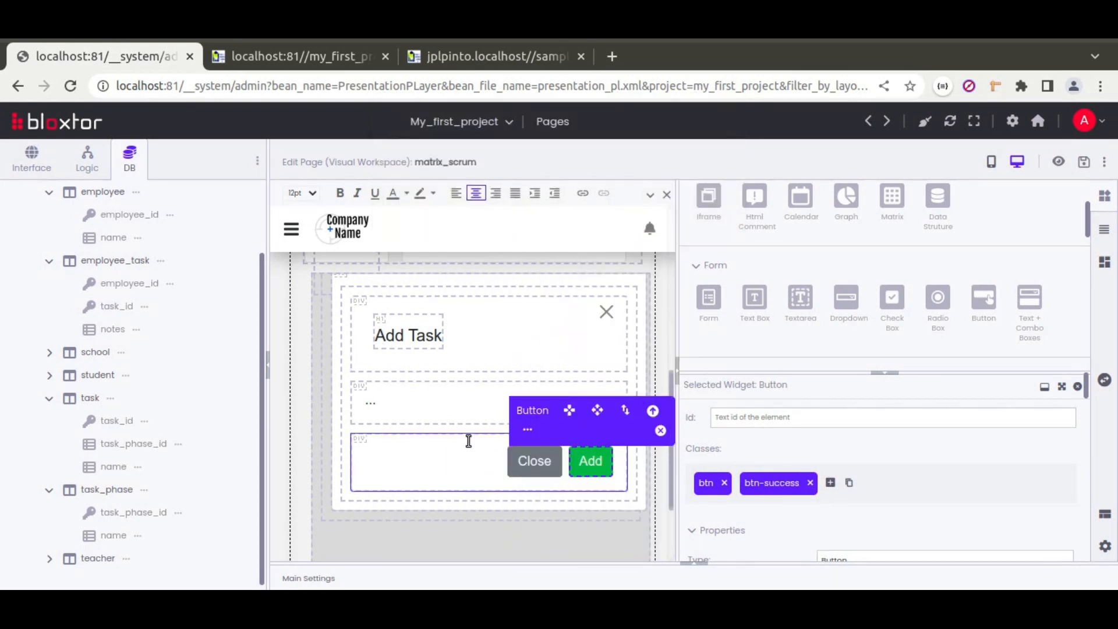
Step: Assign the default widget type "Form" to the form wrapping the modal's header, body and footer
click(430, 405)
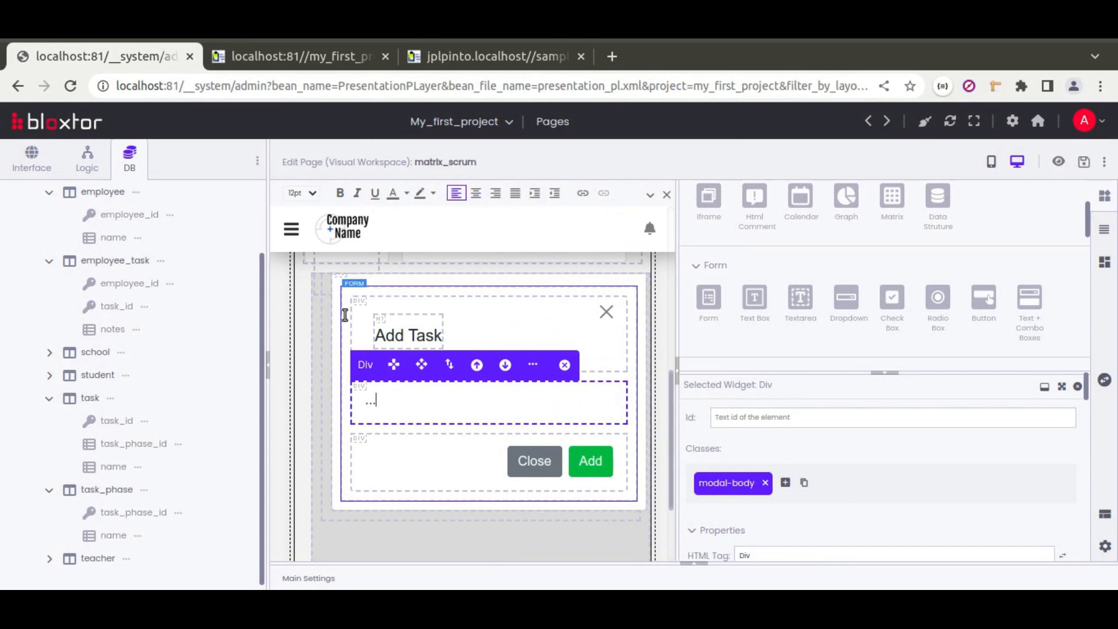
click(345, 314)
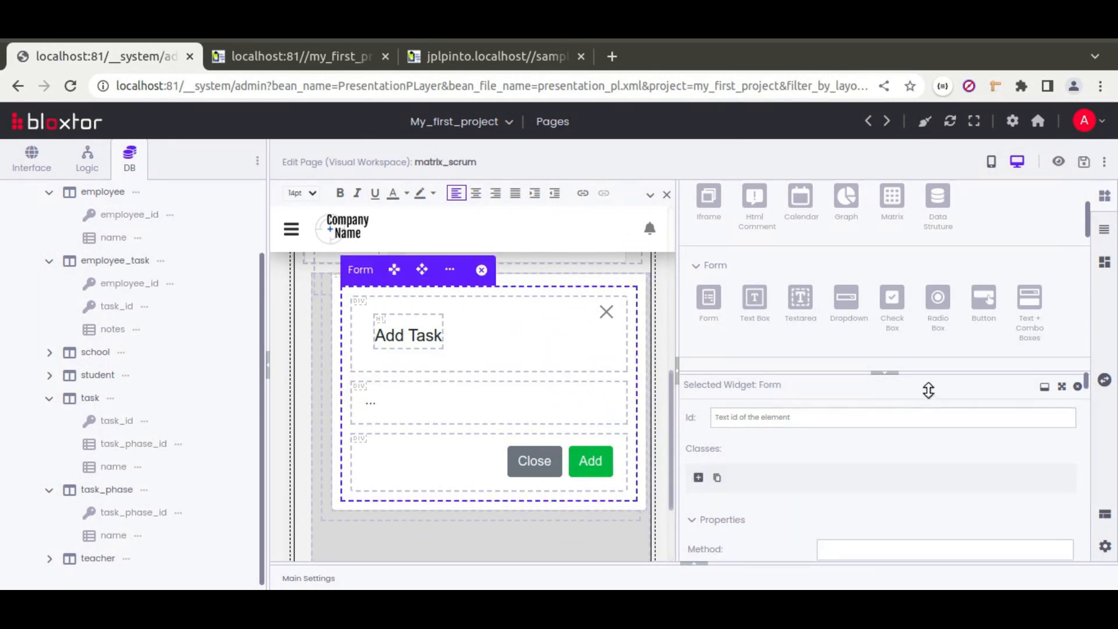
click(1061, 386)
scroll(703, 418, down, 9)
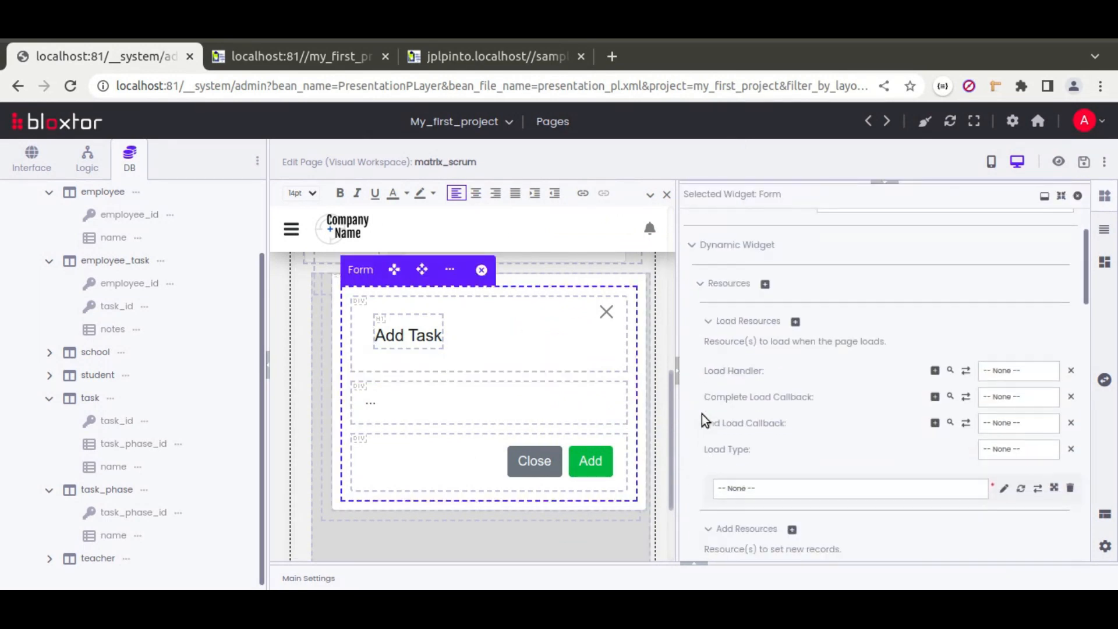
scroll(703, 418, down, 10)
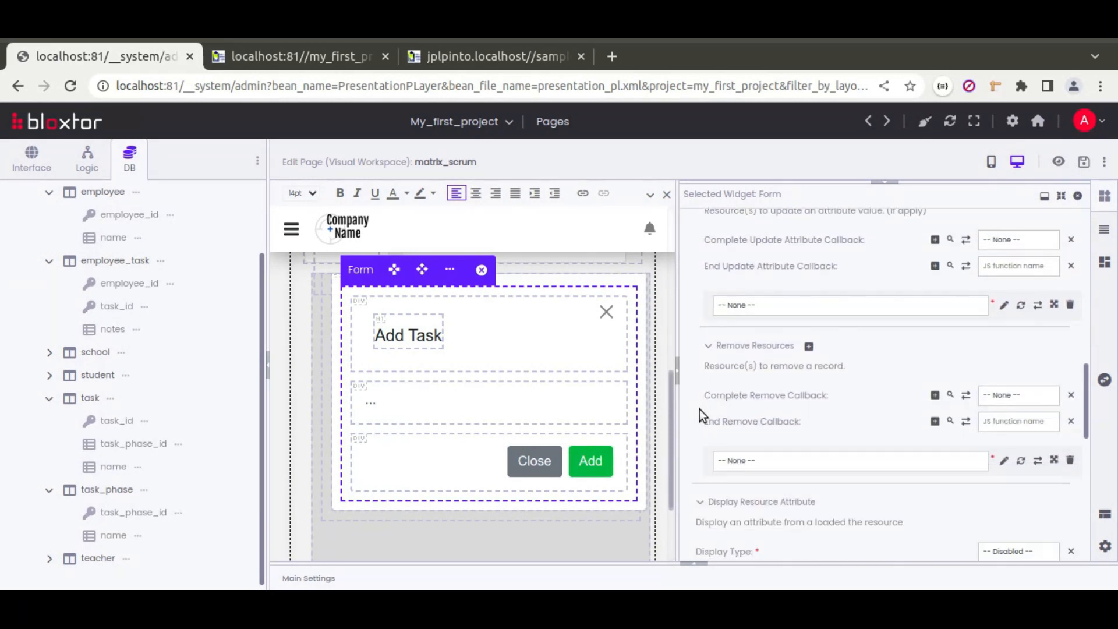
scroll(781, 492, up, 10)
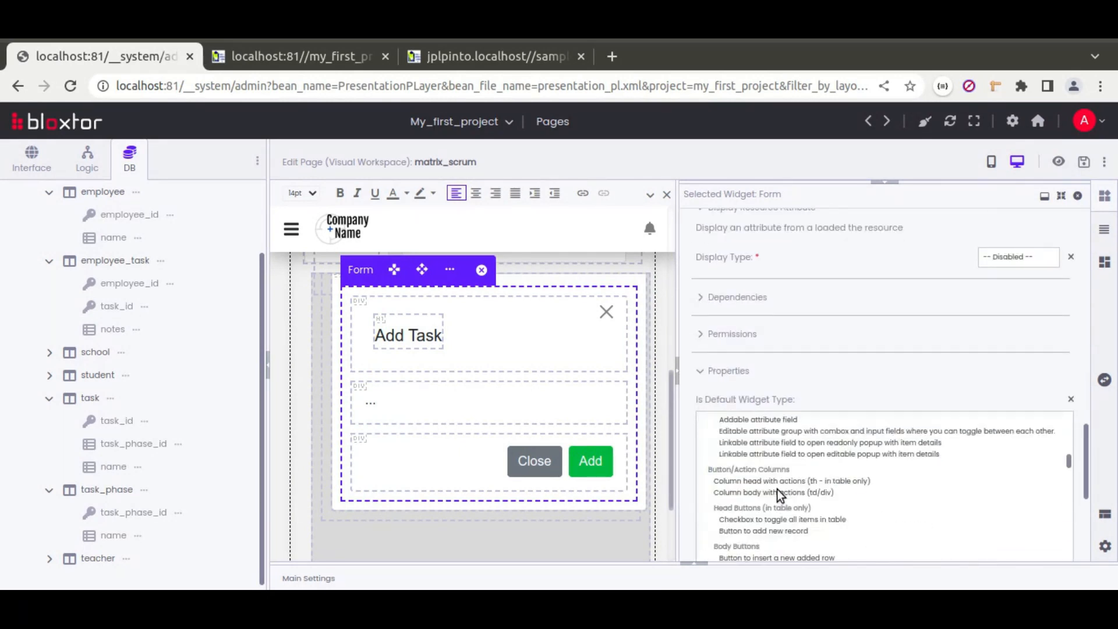
click(725, 484)
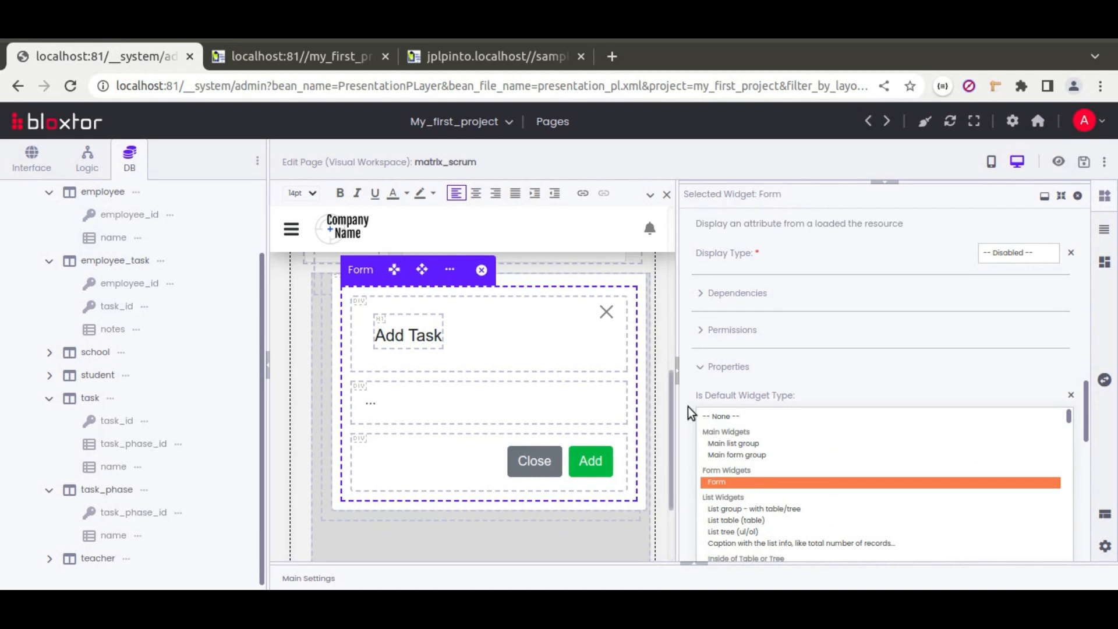
Step: Add a user-defined attribute "name" to the form's attributes to show
scroll(690, 408, down, 3)
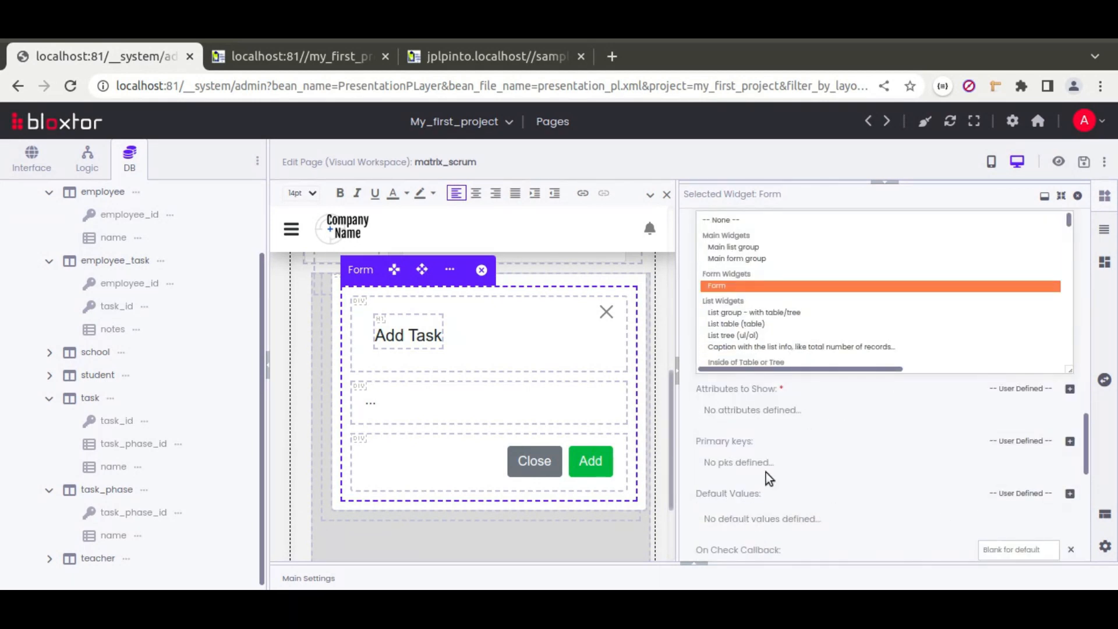
click(1070, 390)
text(name)
click(882, 410)
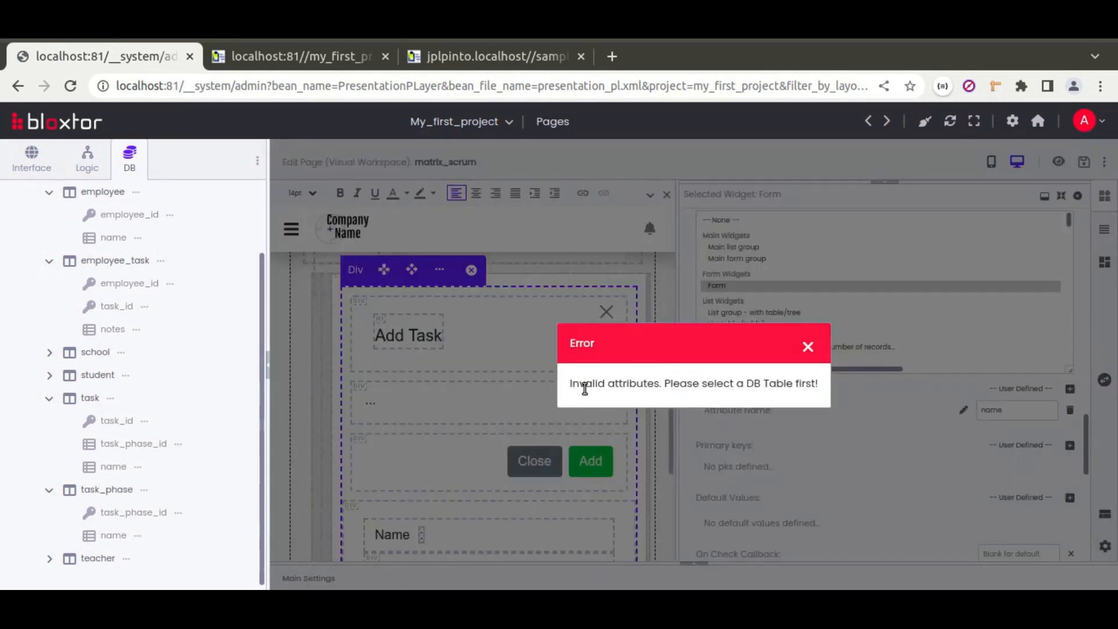
Step: Move the Name field group into the modal body and delete the "..." placeholder text there
click(504, 423)
scroll(484, 387, down, 2)
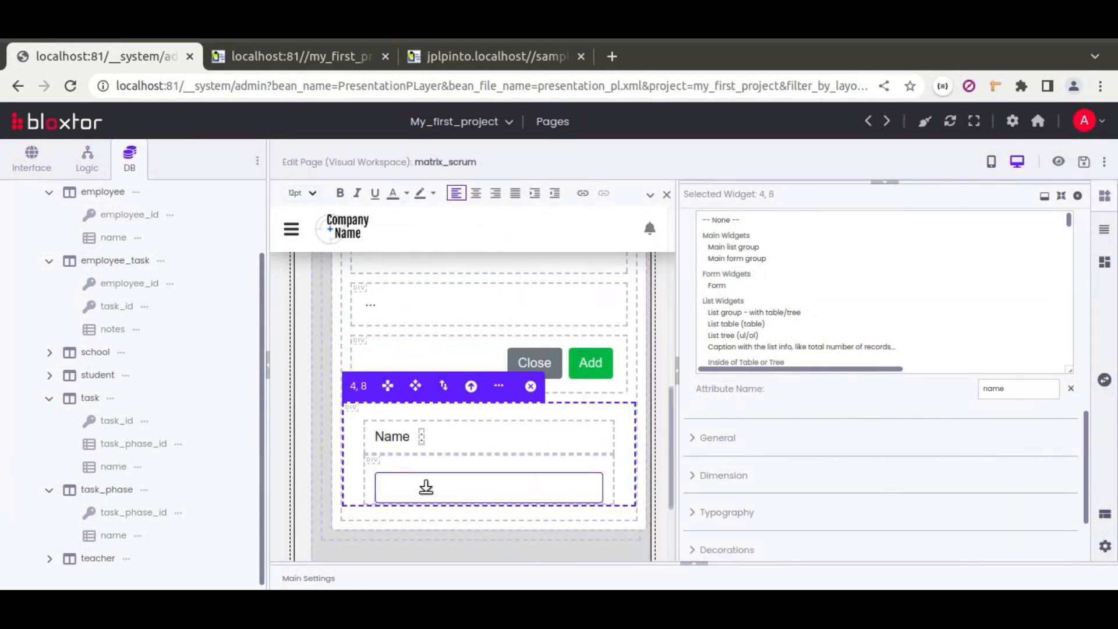
scroll(474, 456, up, 2)
drag(387, 484, 405, 414)
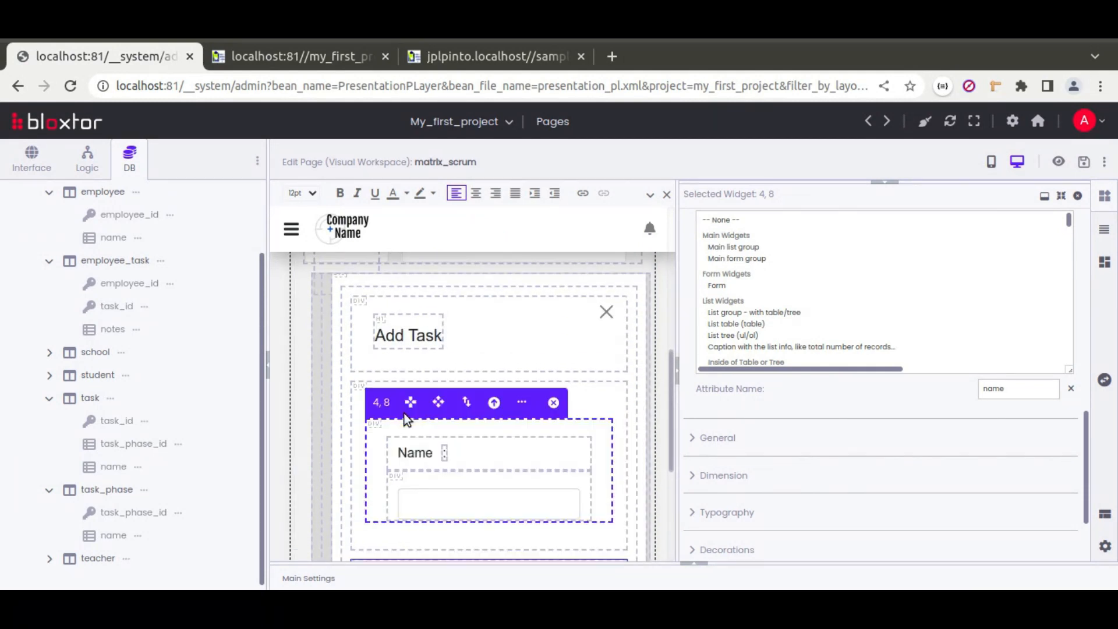
click(601, 406)
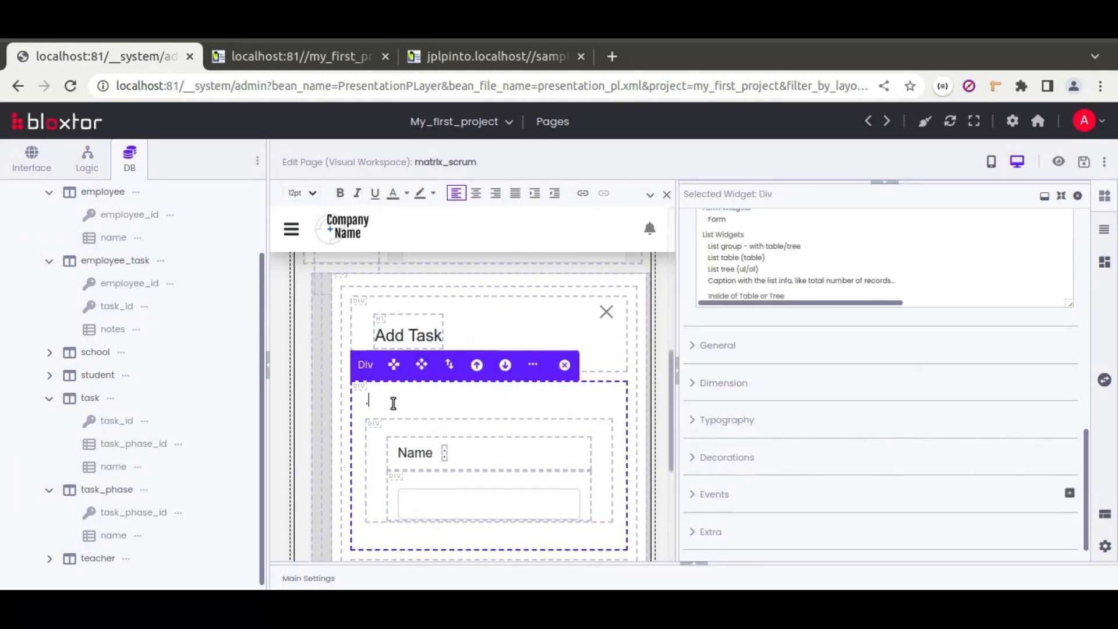
key(Delete)
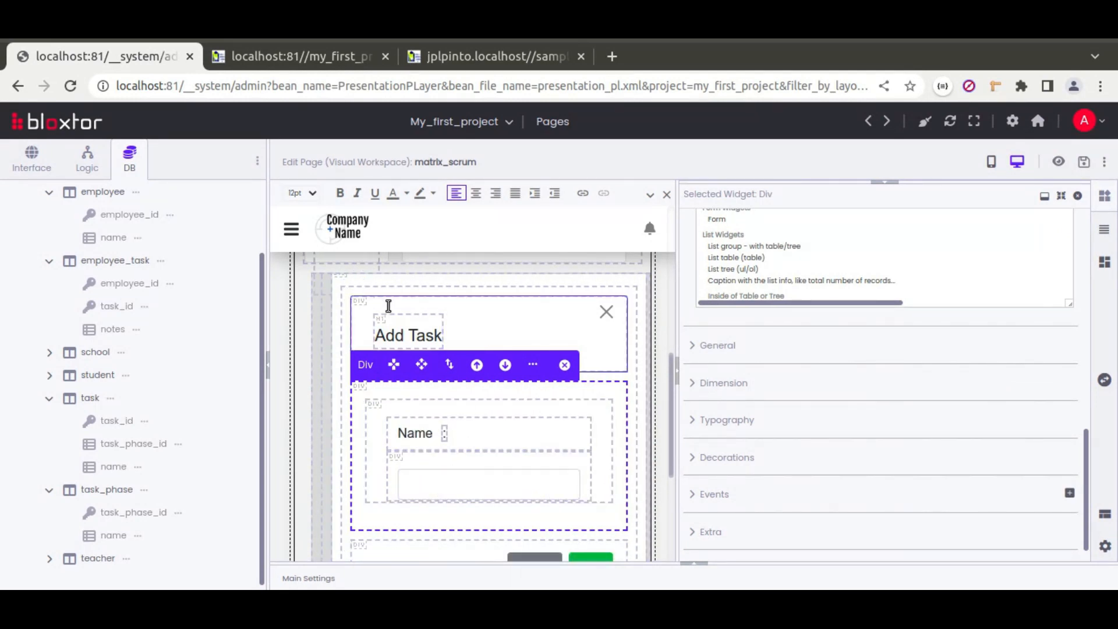
scroll(585, 427, down, 2)
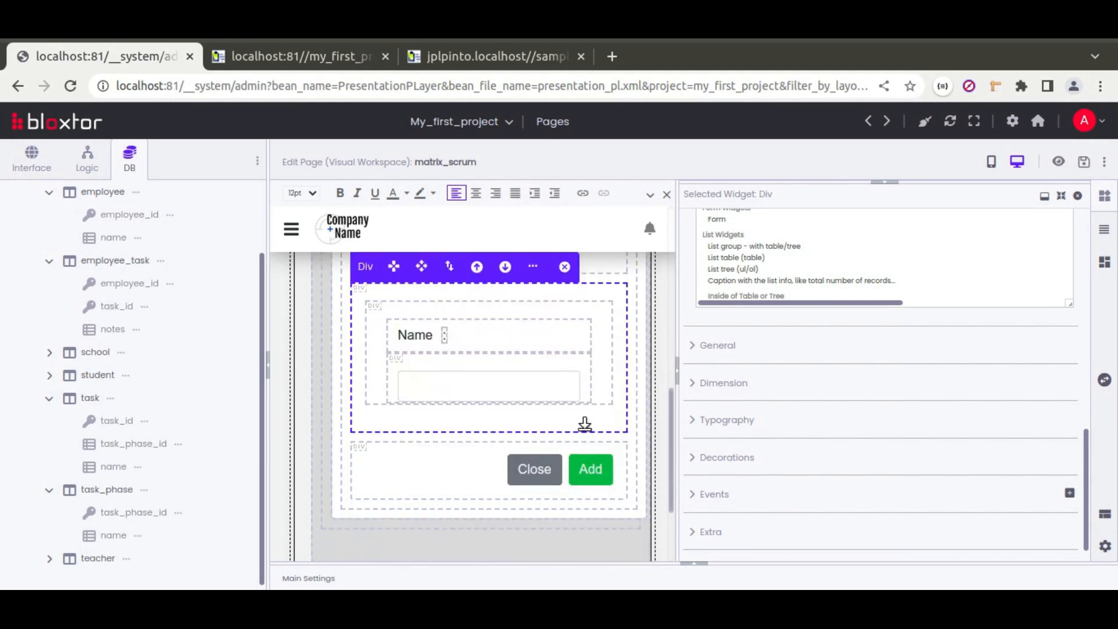
click(587, 470)
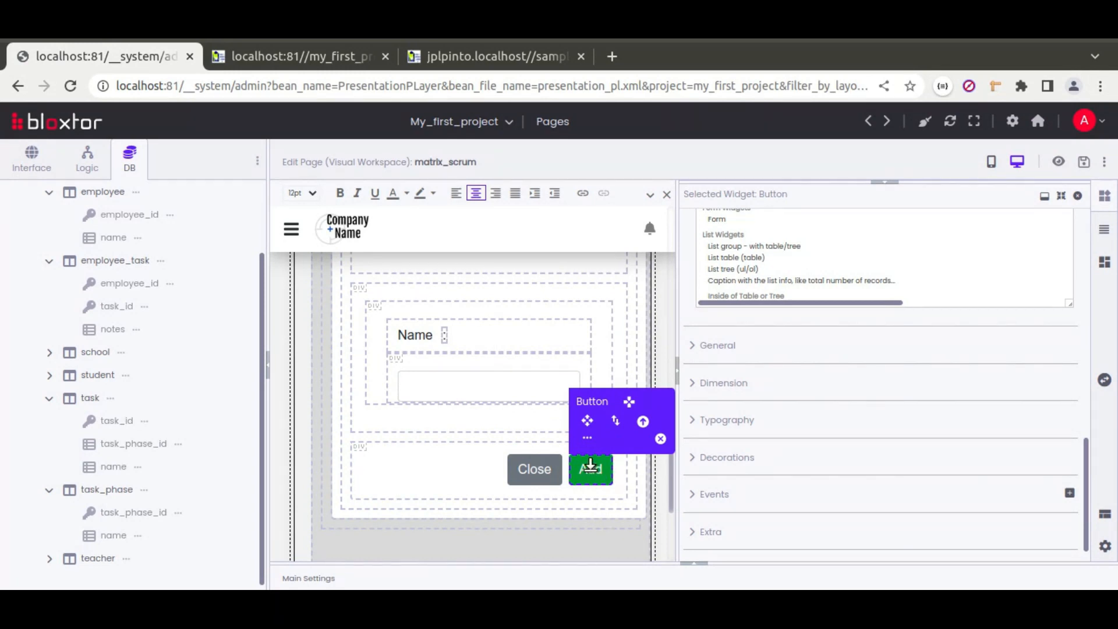
click(344, 412)
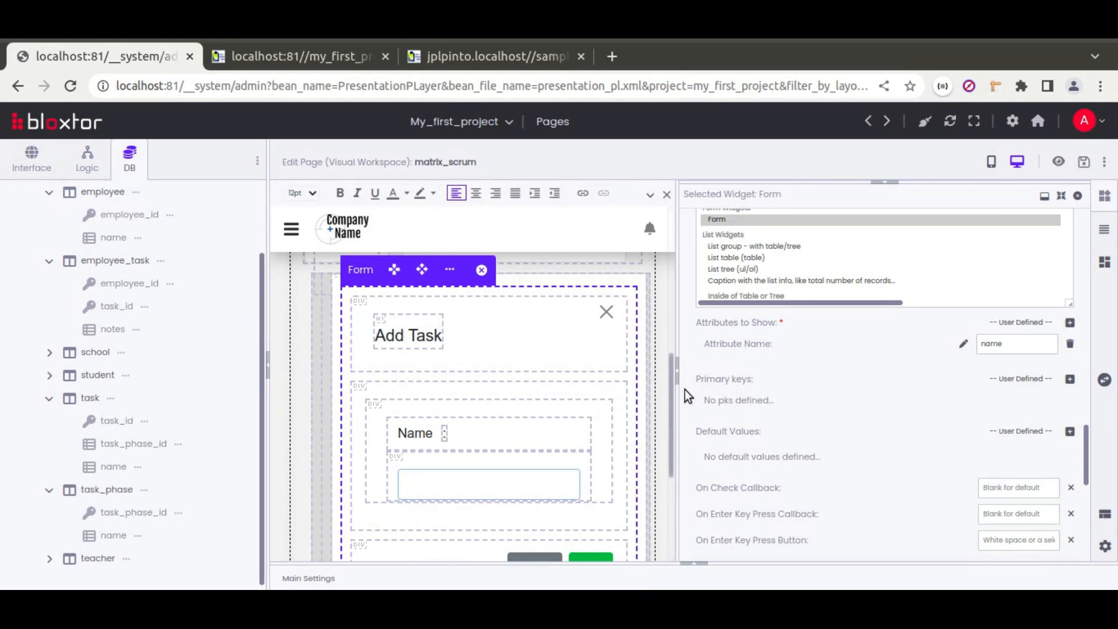
scroll(690, 364, down, 10)
scroll(689, 363, up, 5)
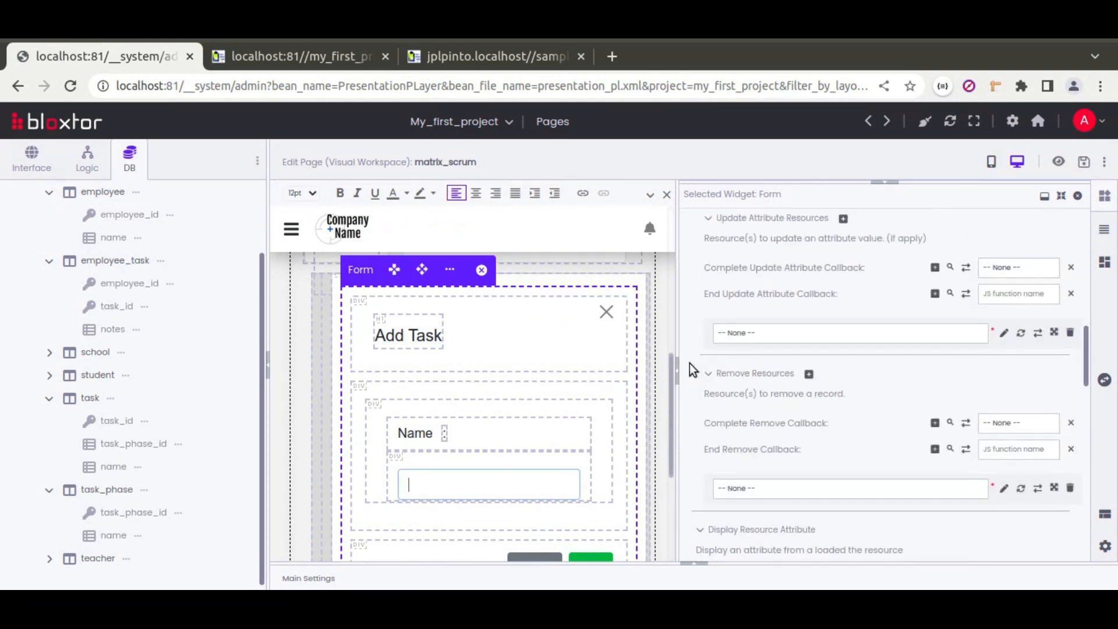
scroll(606, 418, down, 2)
Step: Assign the Item (list/form) trigger event addResourceItem to the On Click event of the modal's green Add button
click(591, 471)
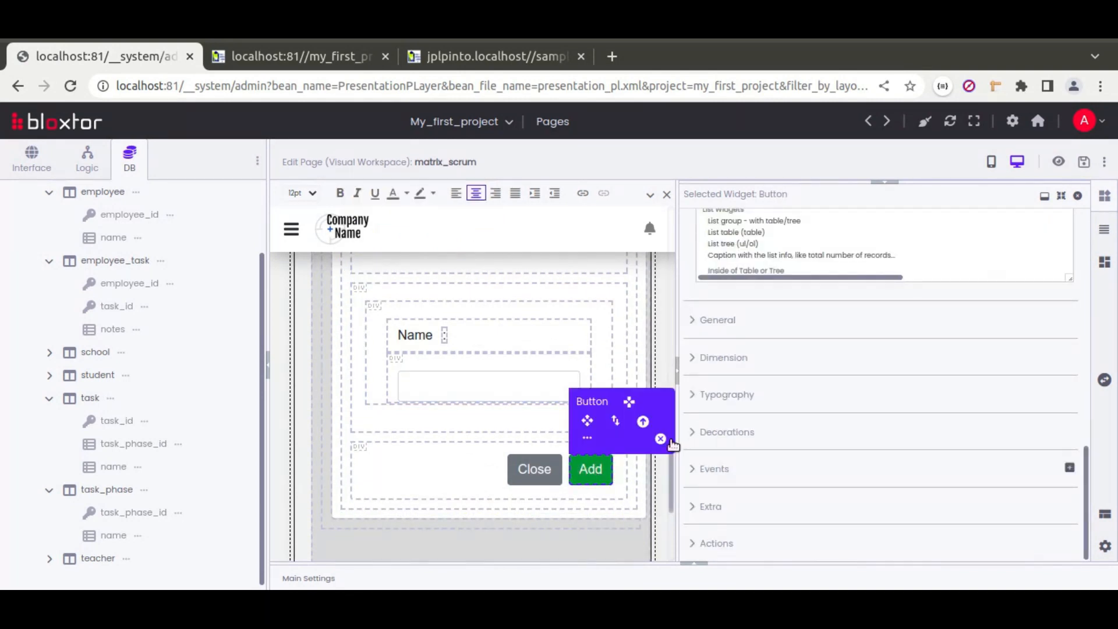
click(720, 471)
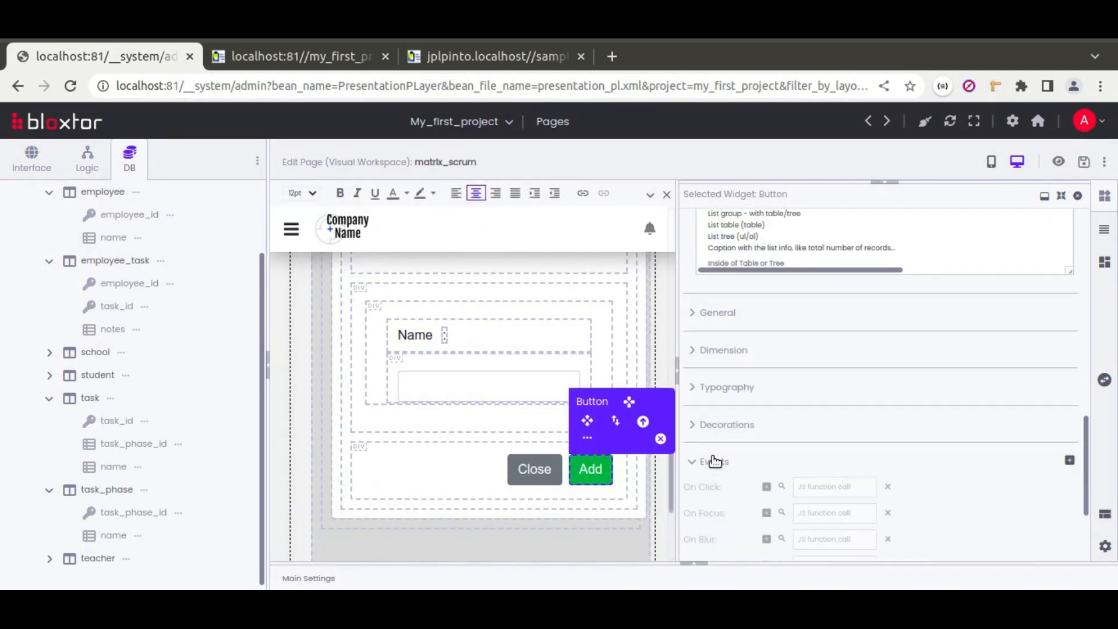
scroll(711, 455, up, 4)
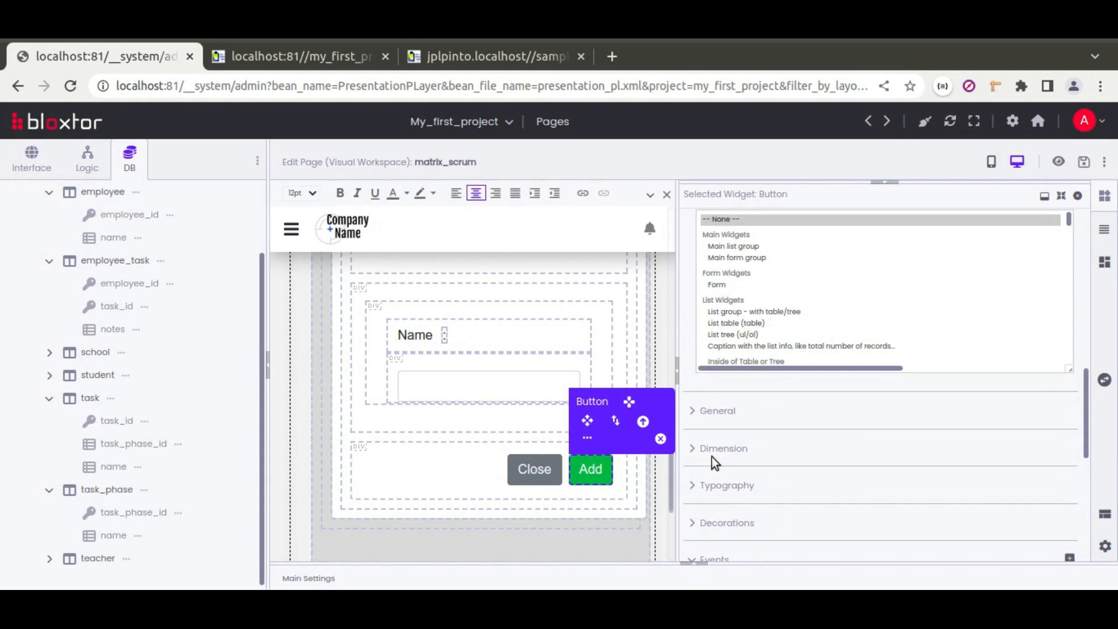
scroll(707, 482, down, 2)
scroll(705, 481, down, 2)
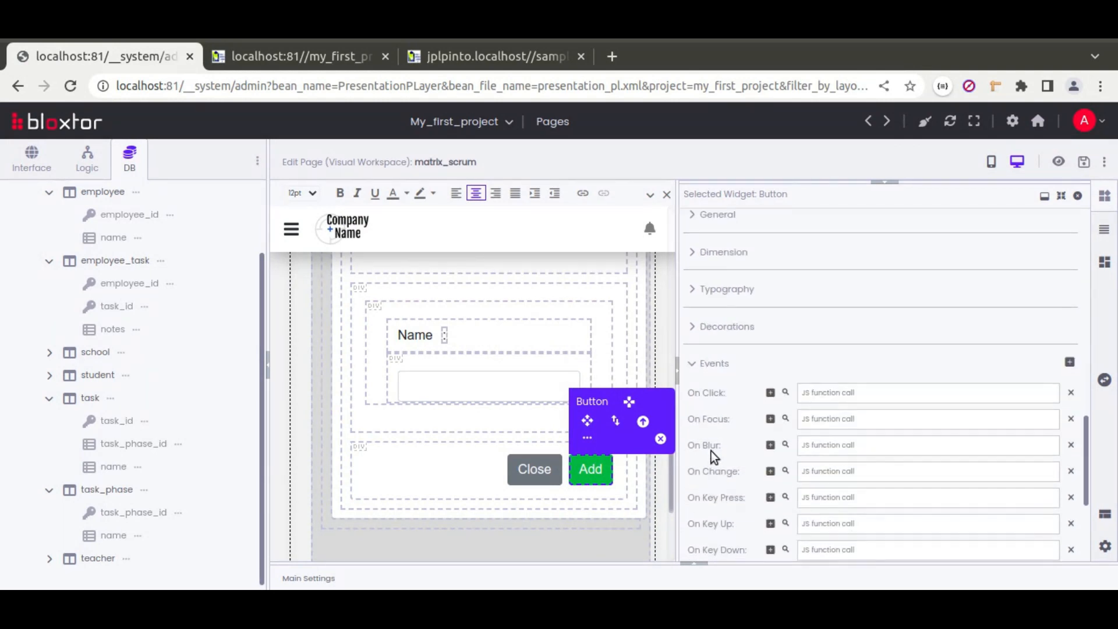
click(786, 390)
click(487, 229)
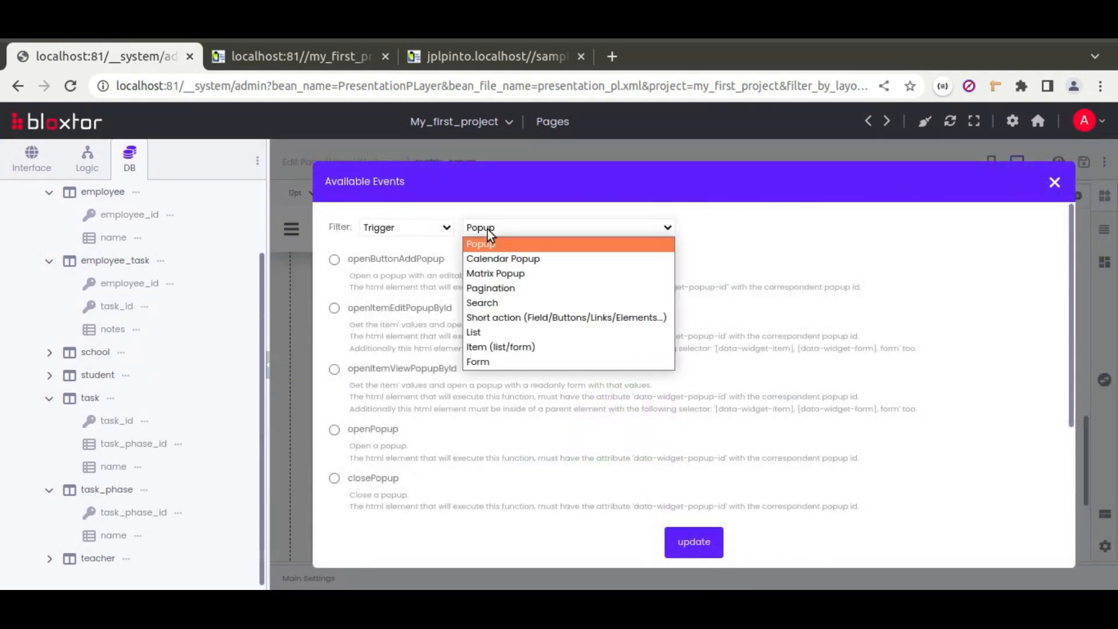
click(497, 346)
click(733, 227)
click(733, 227)
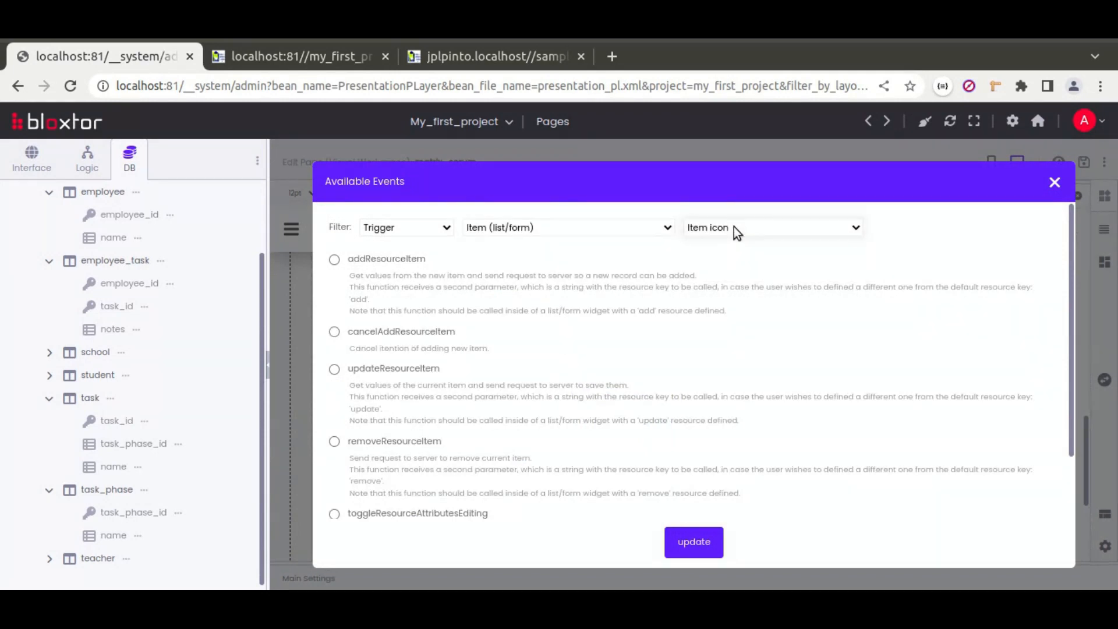
click(335, 259)
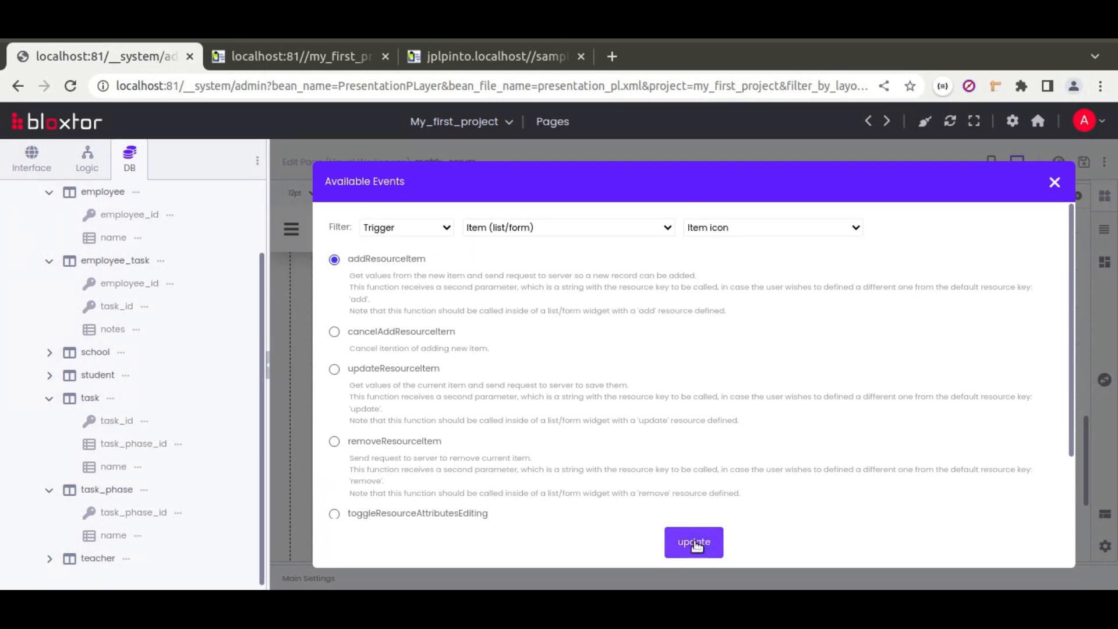
click(690, 540)
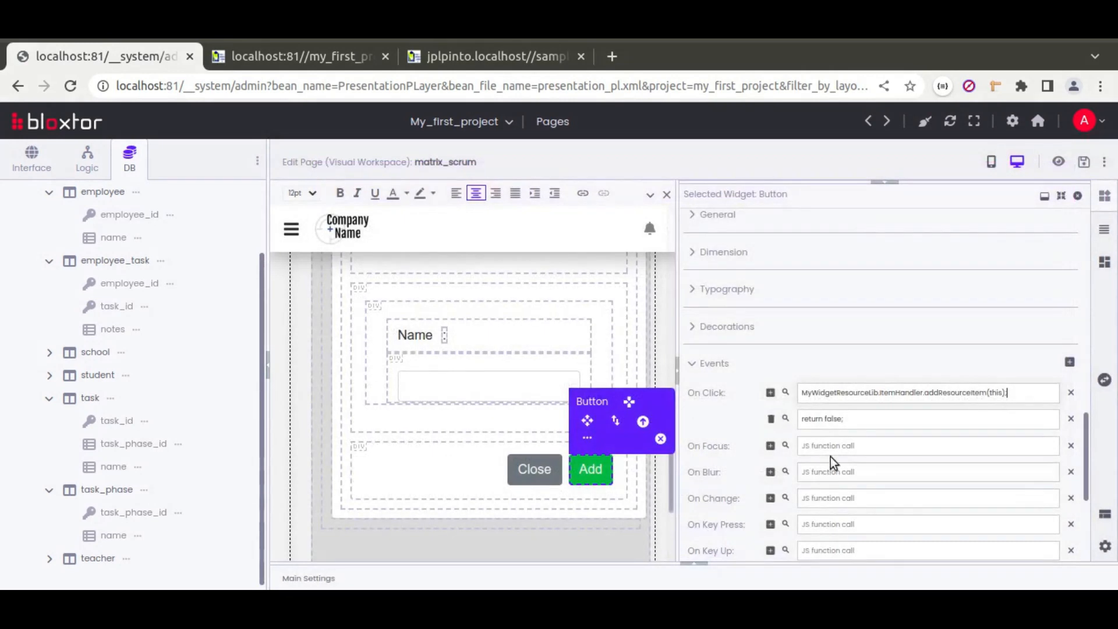
Step: Create a new add resource for the modal's form, based on the task table with the query type "Add a record"
click(338, 381)
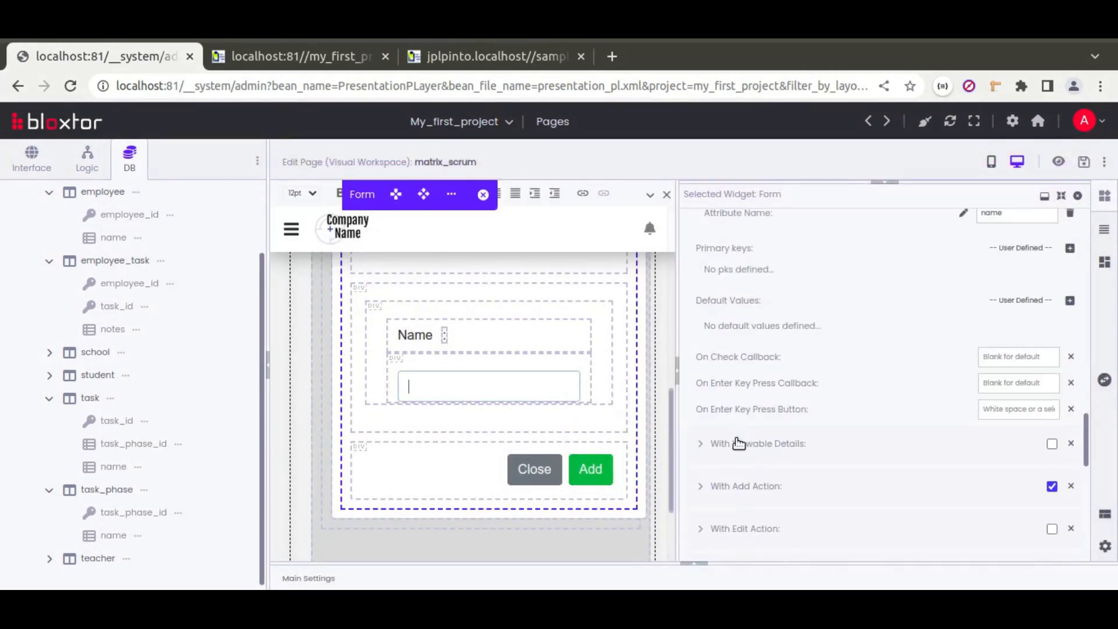
scroll(738, 444, up, 10)
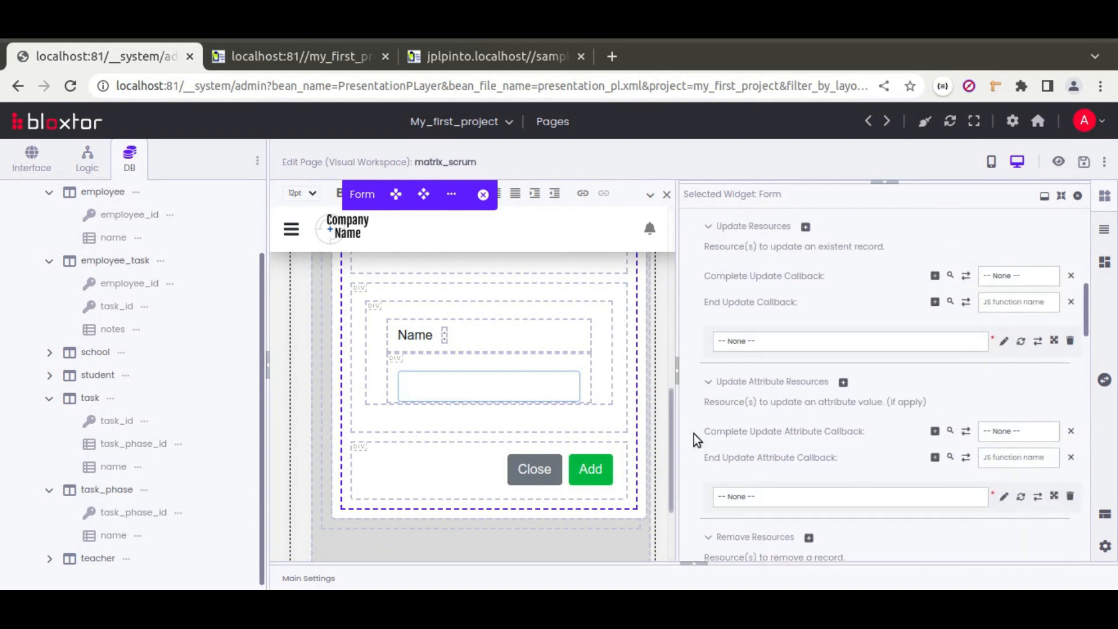
scroll(693, 434, up, 3)
scroll(734, 317, up, 3)
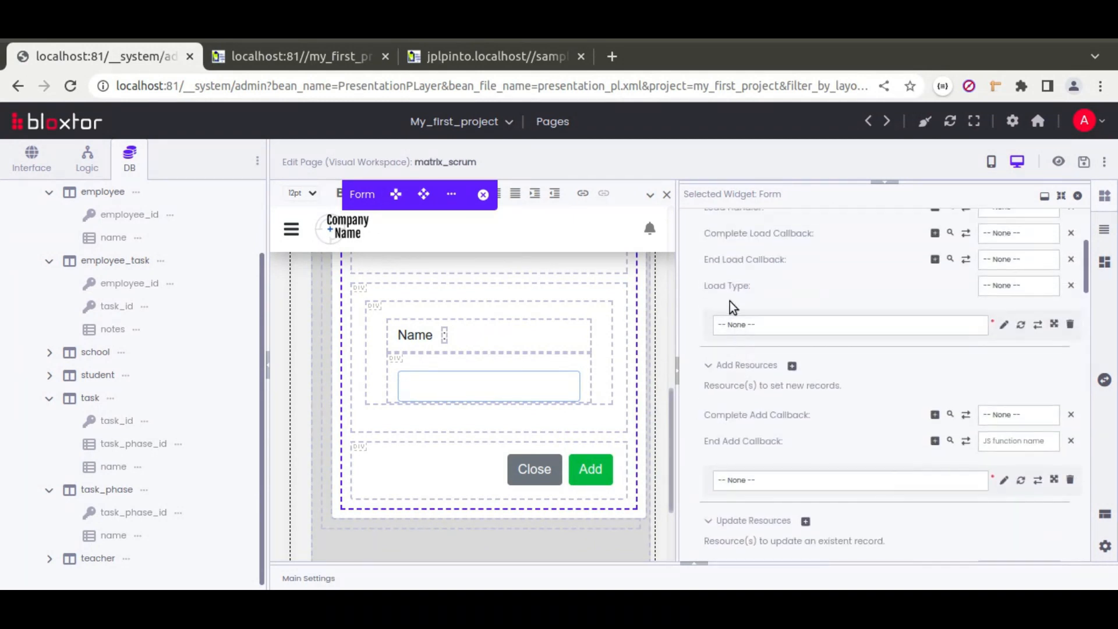
click(1004, 483)
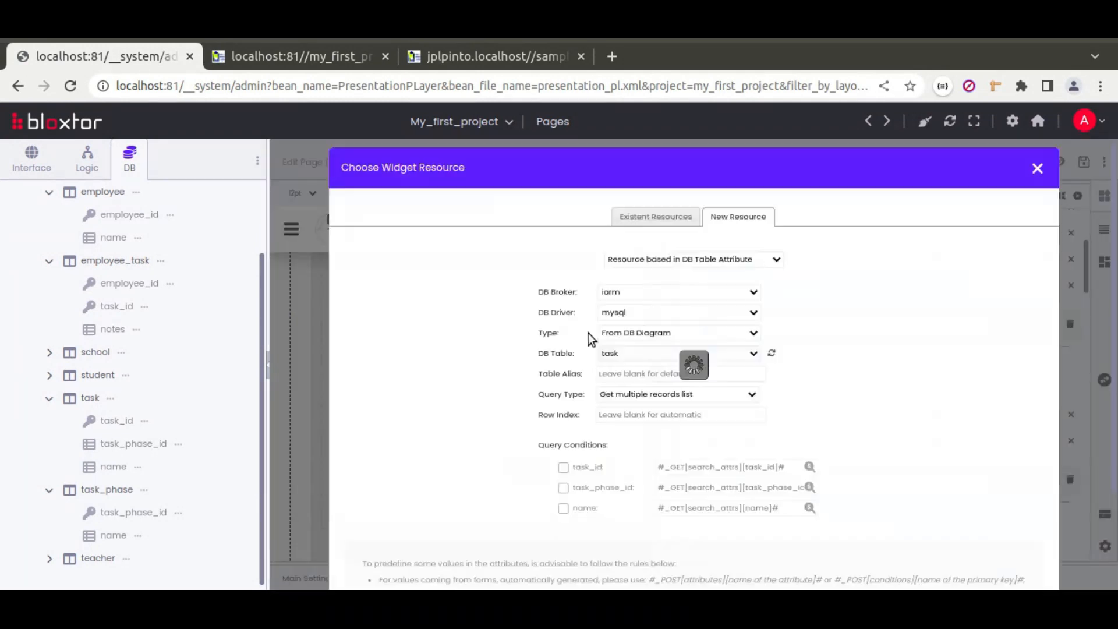
click(637, 396)
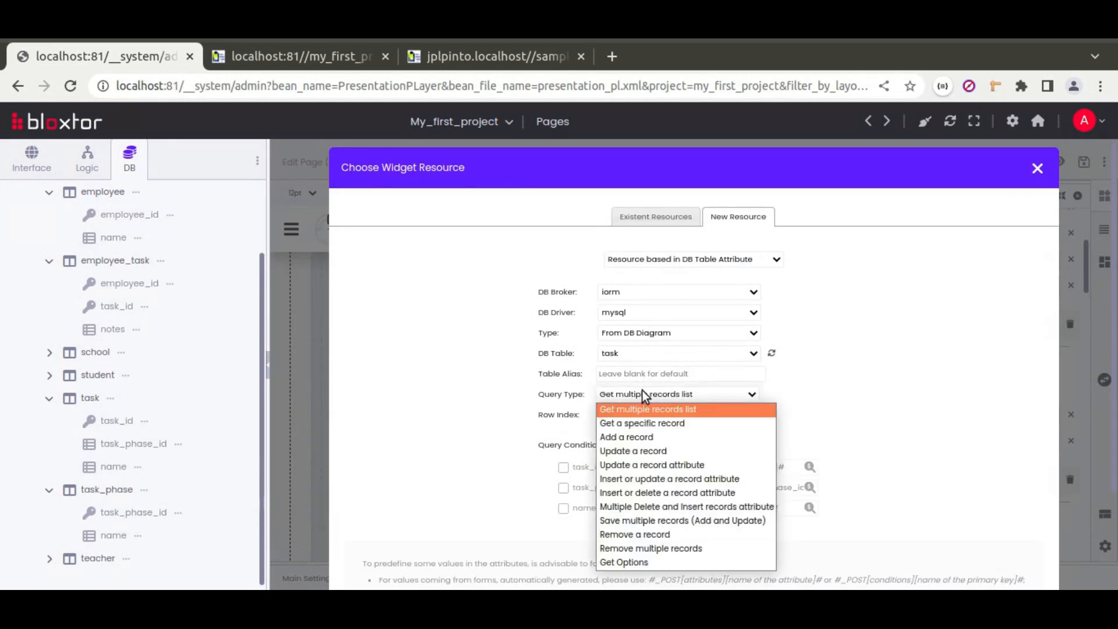
click(634, 434)
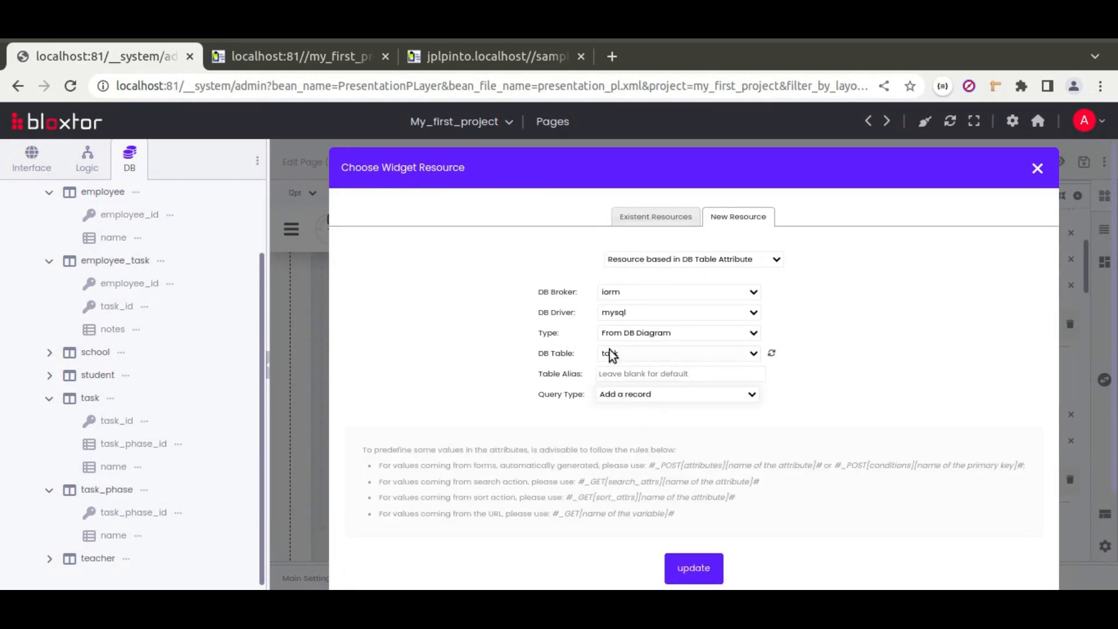
click(694, 568)
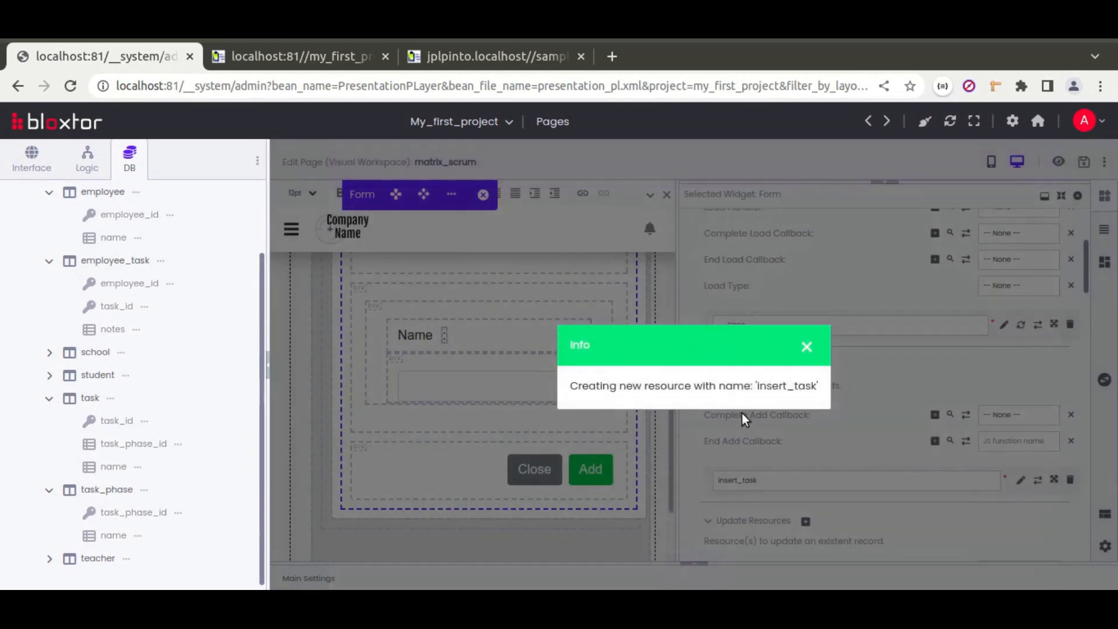
click(796, 348)
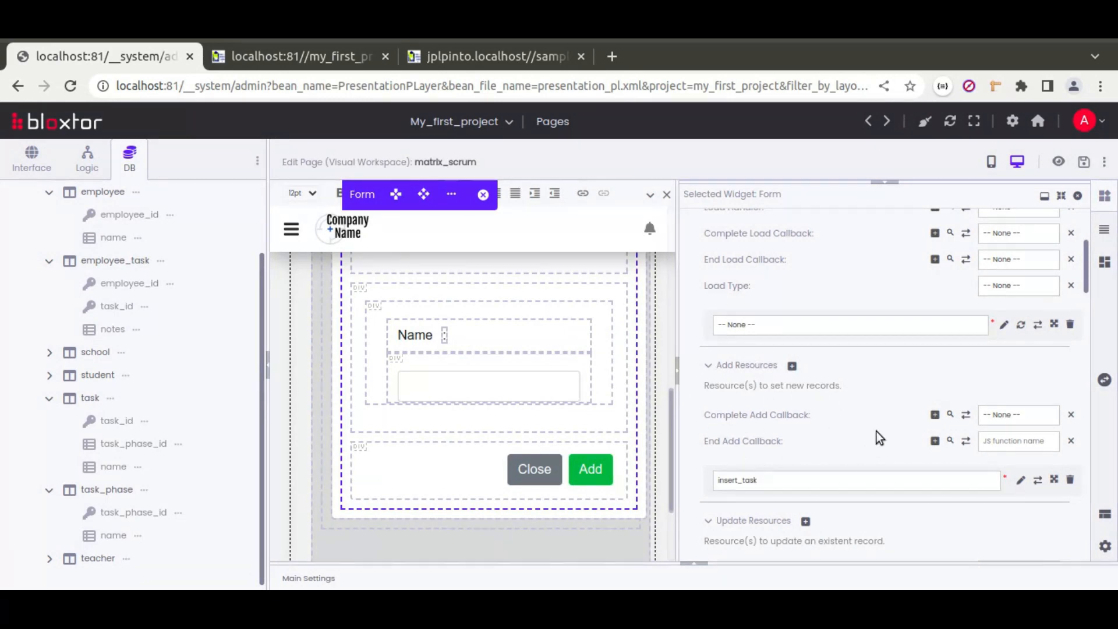
Step: Set the form's Complete Add Callback to closeParentPopup and save the page
click(998, 416)
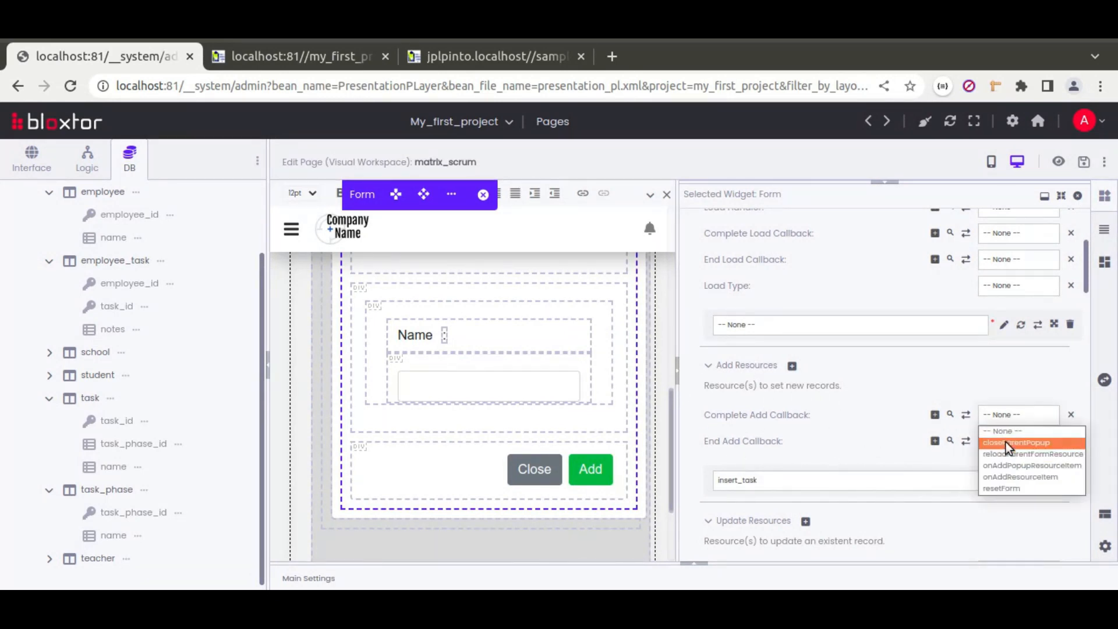
click(1005, 442)
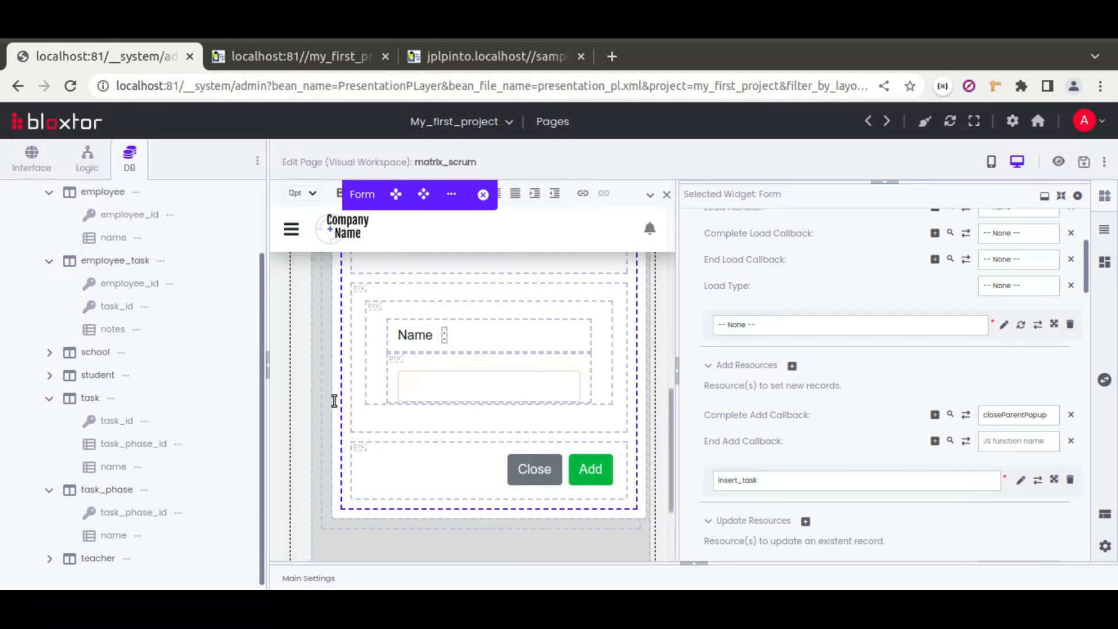
click(1084, 164)
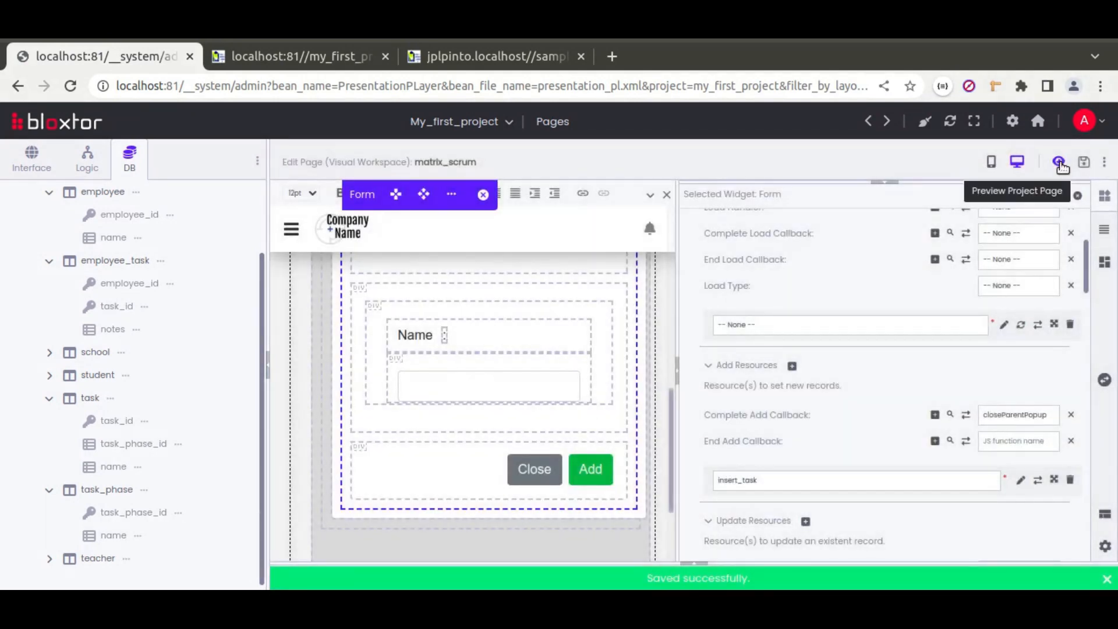
Step: Preview the page, test the Add button above the task cards, and return to the page editor
click(1059, 163)
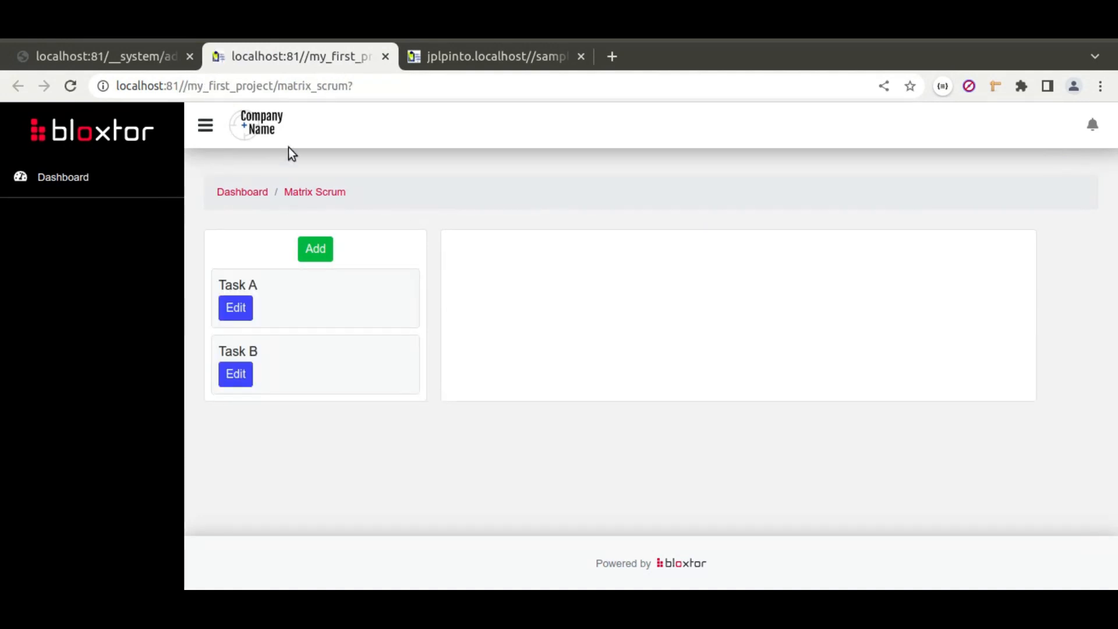
click(314, 250)
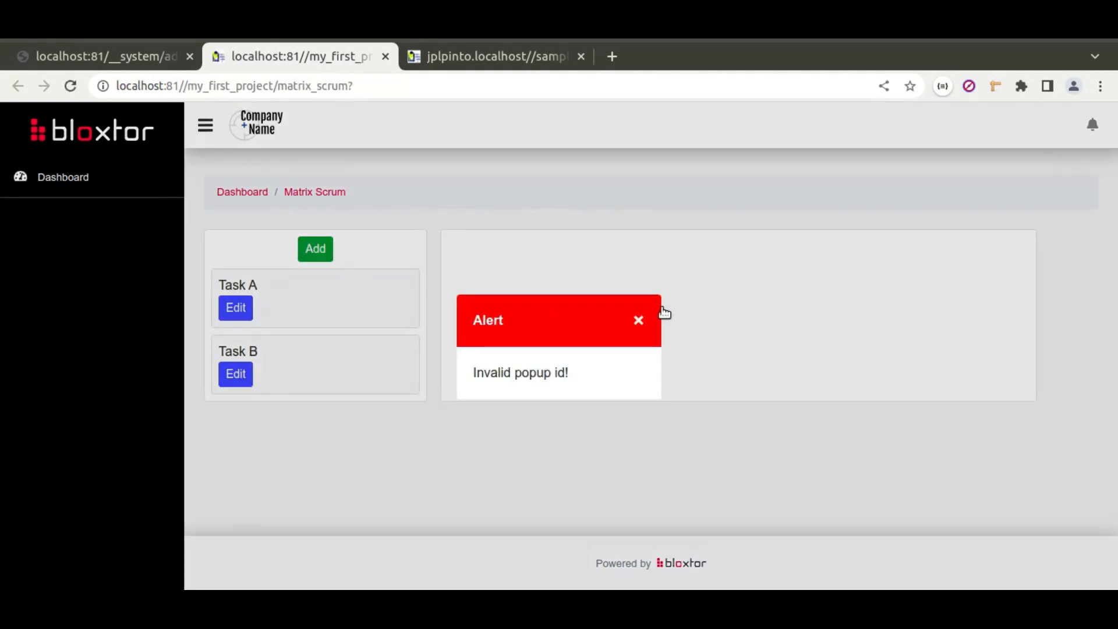
click(639, 320)
click(131, 55)
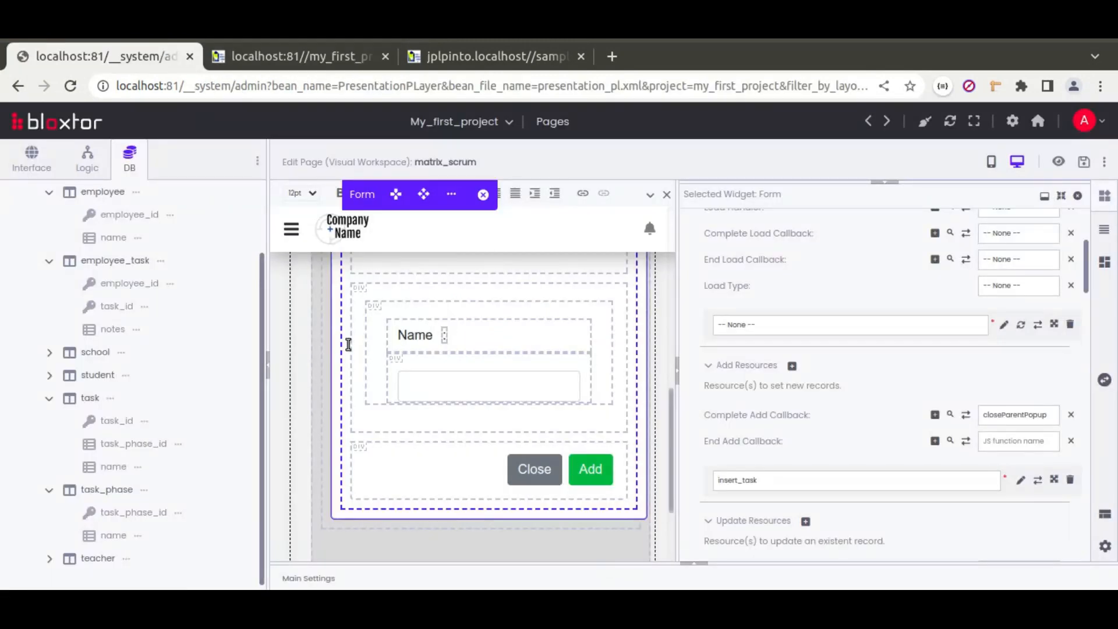
Step: Check the Add Task modal's id, and copy the popup id add_task_popup from the Add button above the task cards
click(314, 366)
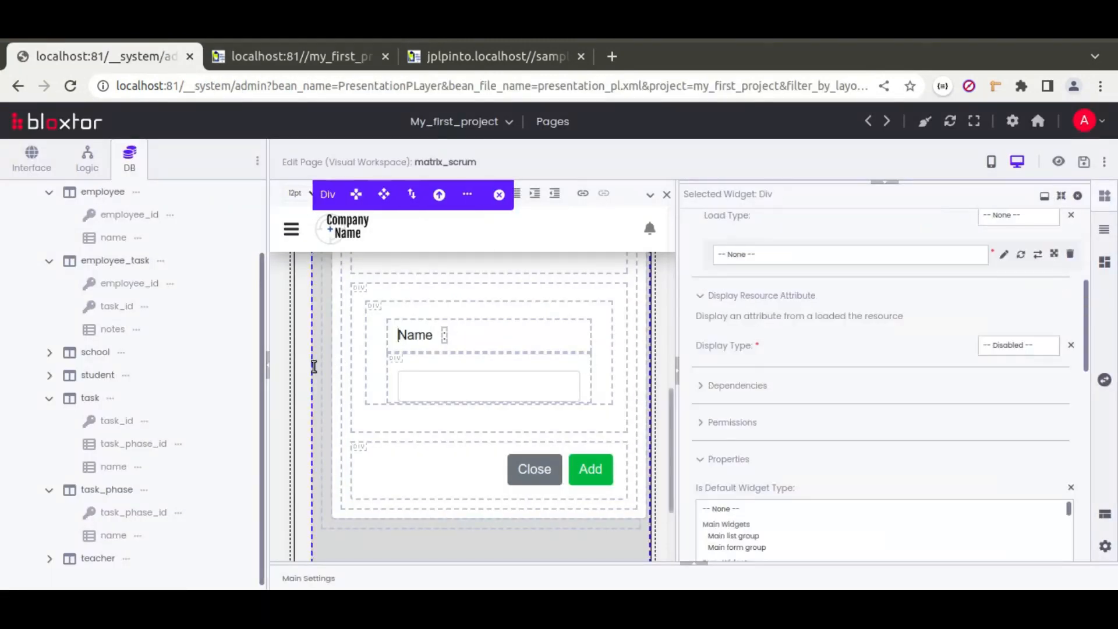
scroll(771, 372, up, 10)
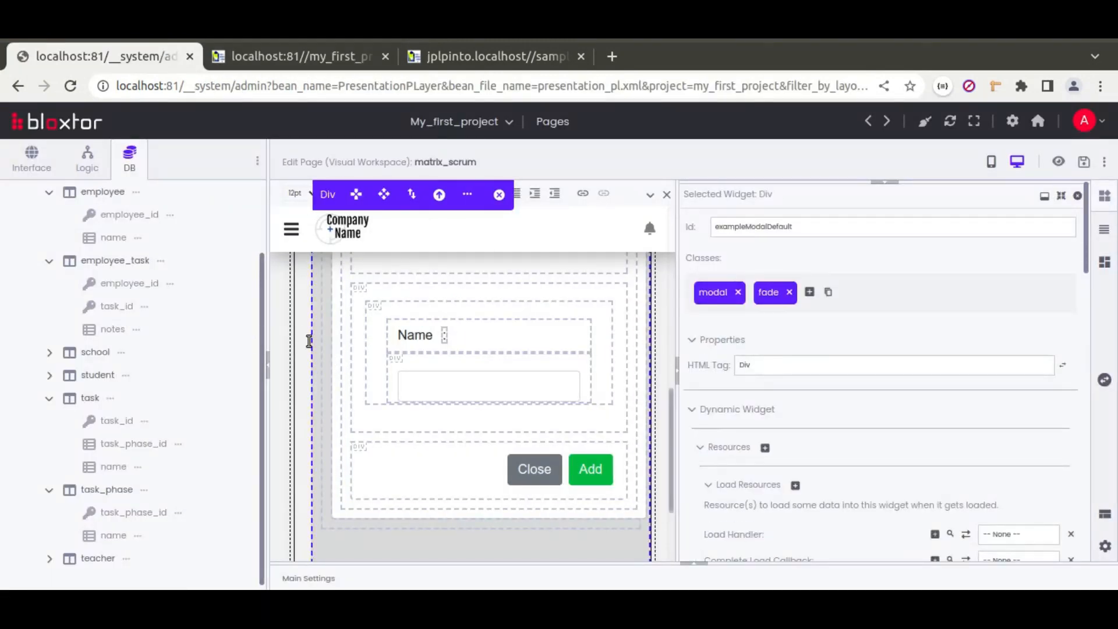
scroll(317, 350, up, 3)
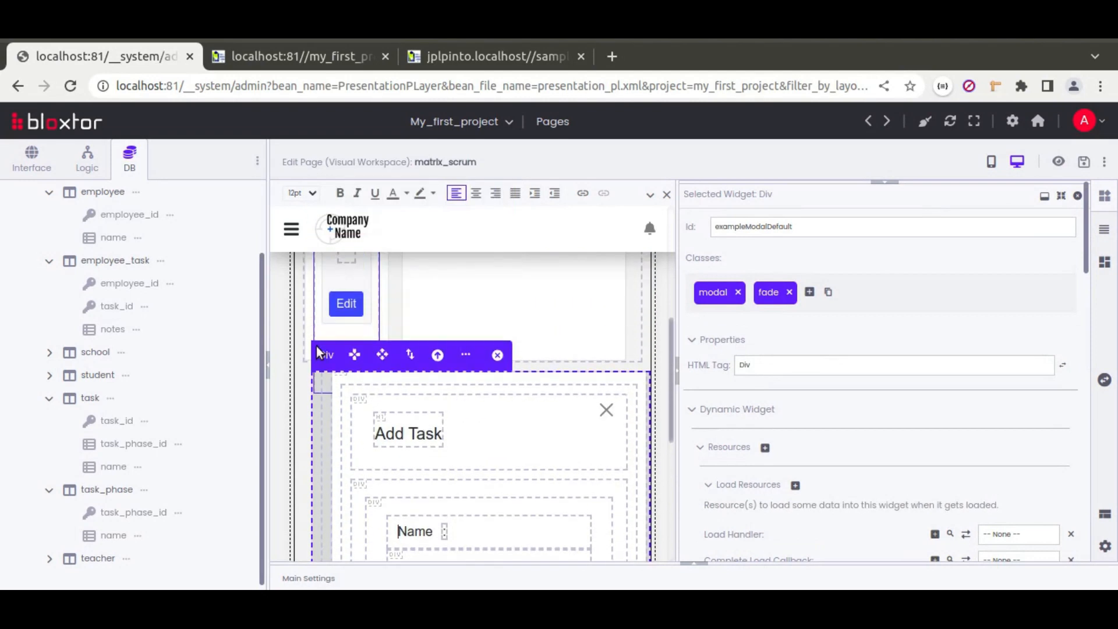
double_click(750, 227)
scroll(587, 373, up, 5)
scroll(491, 417, down, 3)
click(346, 375)
scroll(701, 414, down, 15)
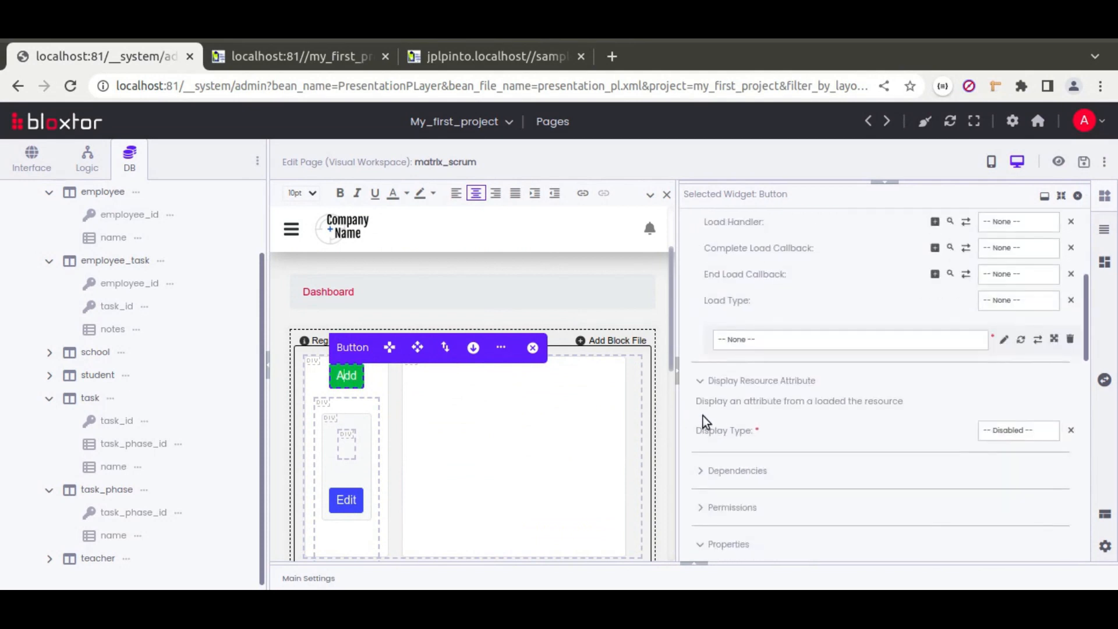
double_click(1030, 396)
key(ctrl+c)
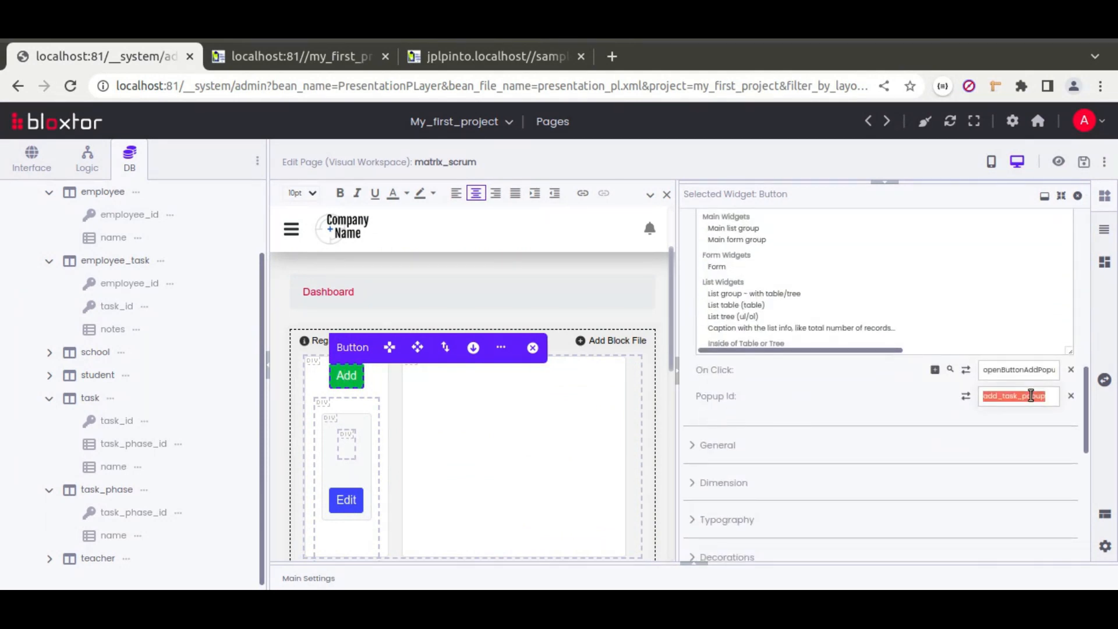
Step: Replace the Add Task modal's id with add_task_popup and save the page
scroll(288, 376, down, 5)
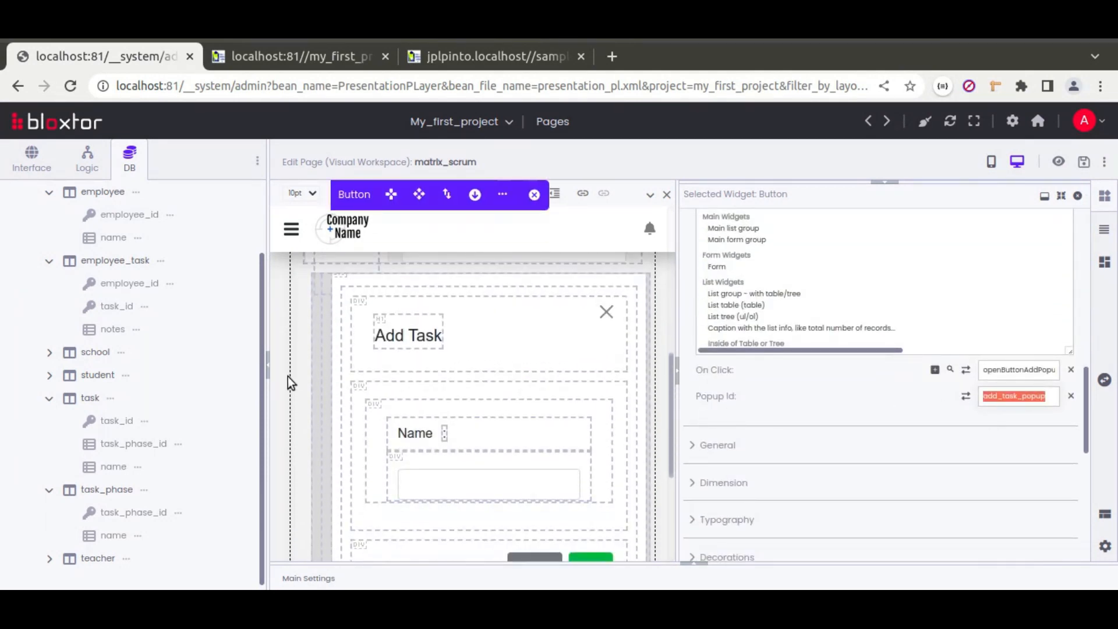
click(318, 376)
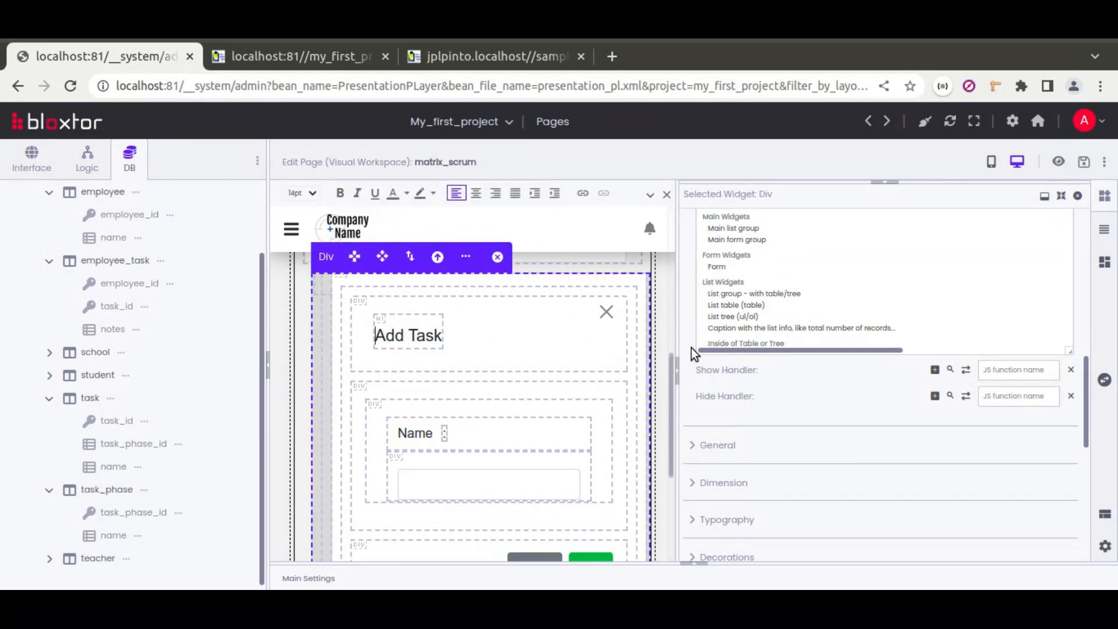
scroll(691, 348, up, 8)
double_click(780, 228)
key(ctrl+v)
click(1073, 168)
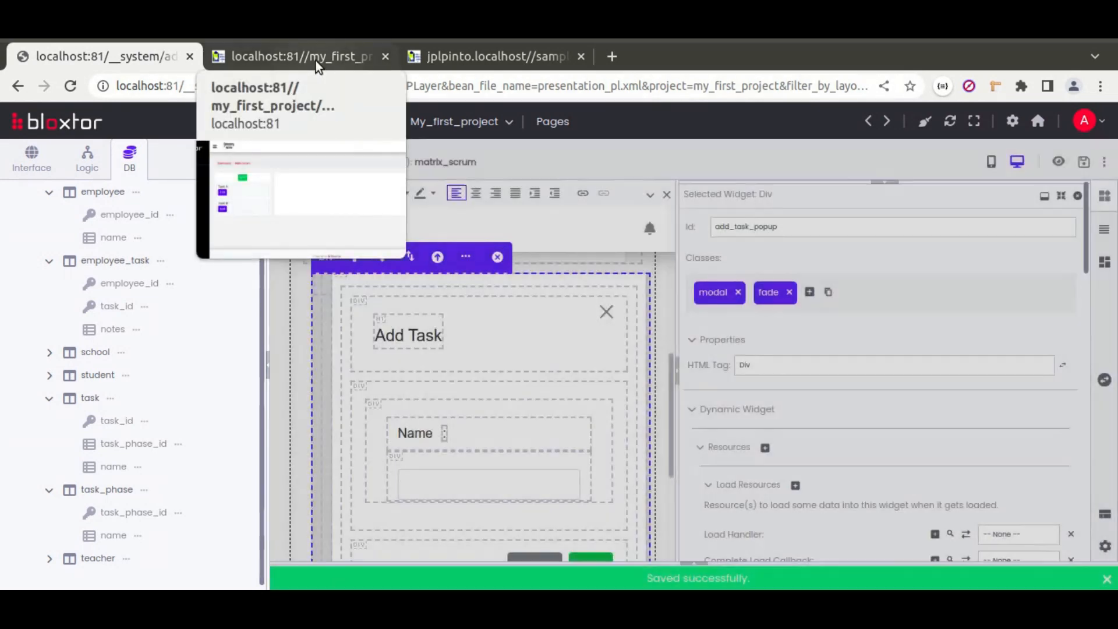
Step: Reload the matrix_scrum preview page and open the Add Task popup from the Add button
click(316, 58)
click(71, 86)
click(310, 248)
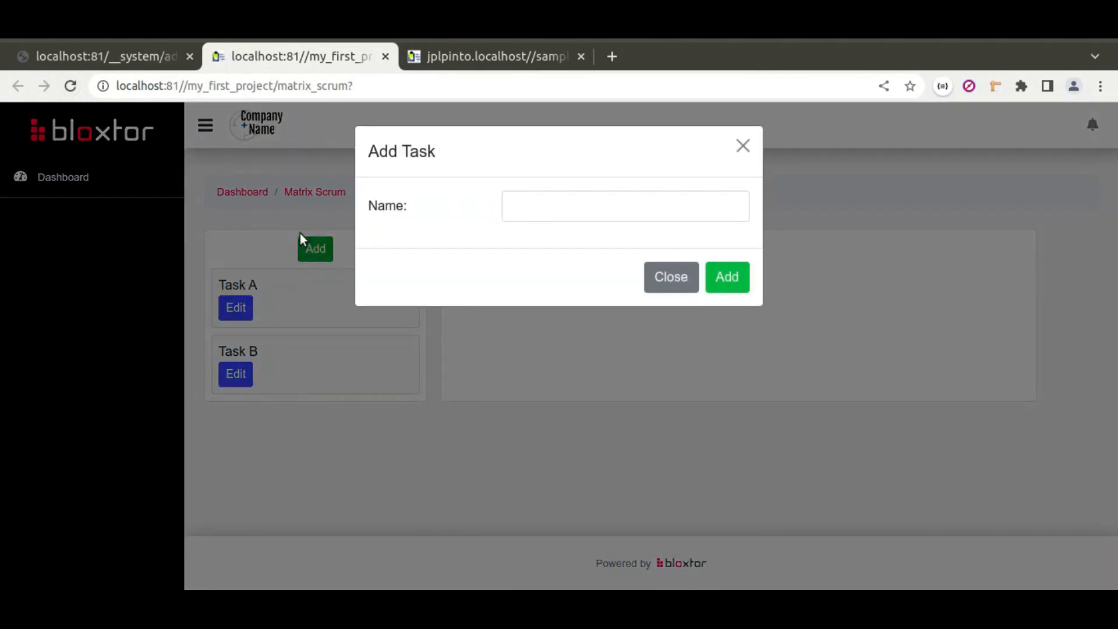
Step: Submit a test task named aasdasd through the Add Task popup, and reload the page to check for it in the task list
click(556, 208)
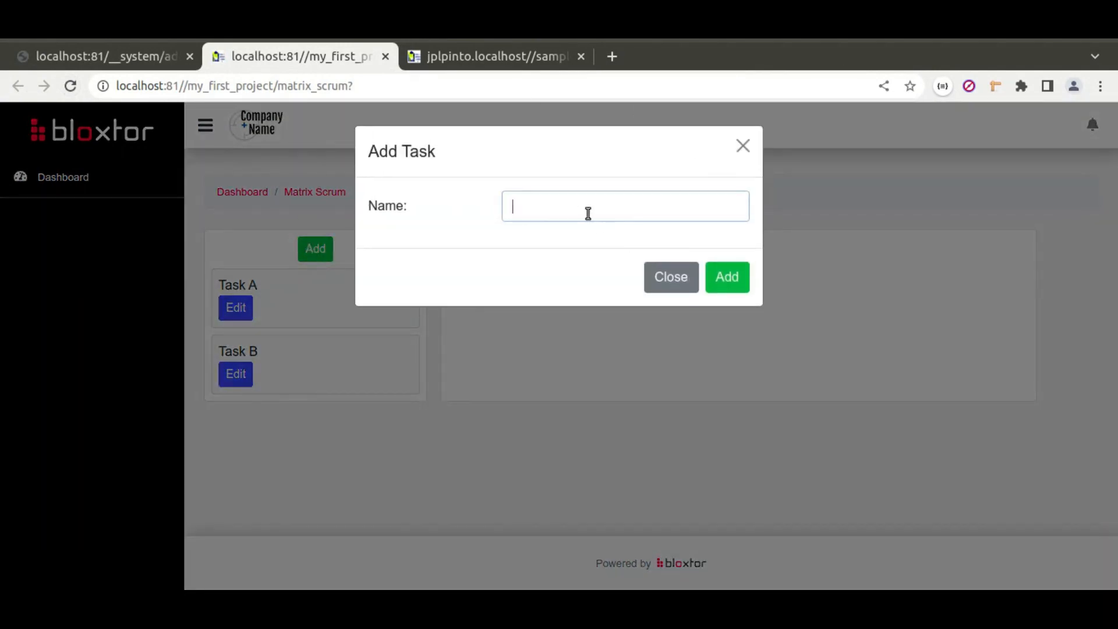
text(asodasdj)
click(735, 280)
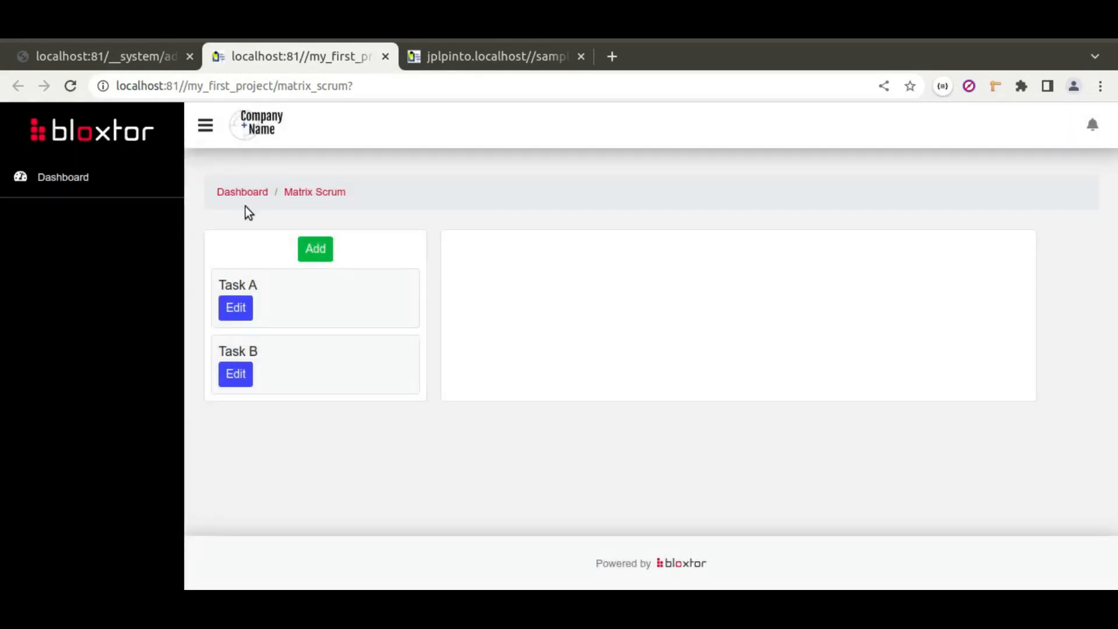
click(70, 86)
double_click(245, 418)
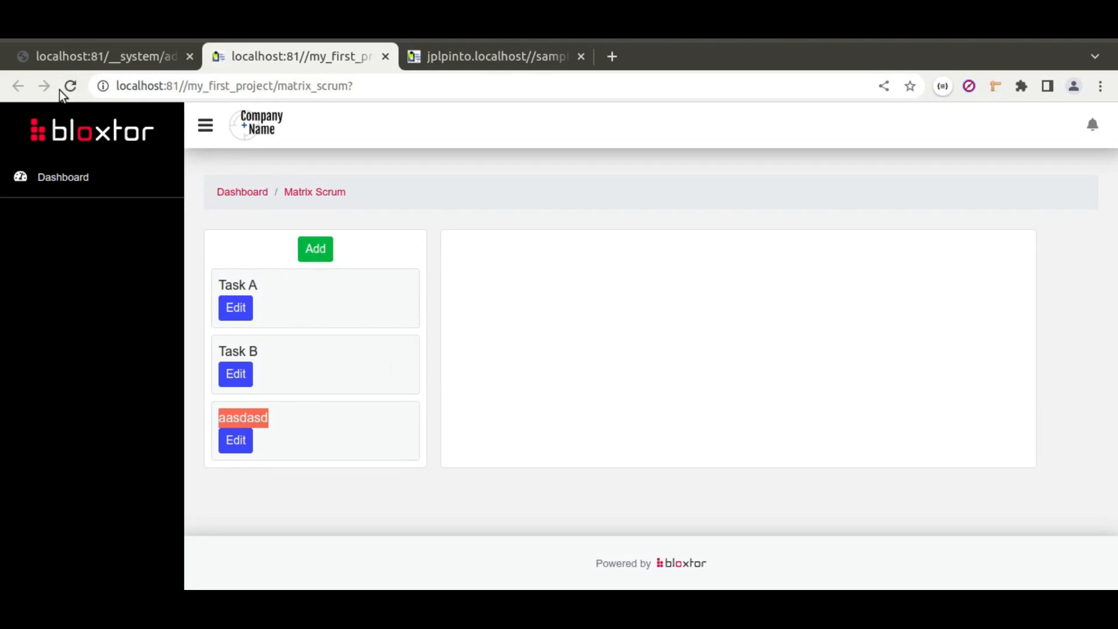
Step: Return to the page editor and set the id of the div holding the Add button and task cards to available_tasks
click(122, 56)
scroll(299, 374, up, 6)
scroll(314, 374, down, 3)
scroll(315, 370, down, 2)
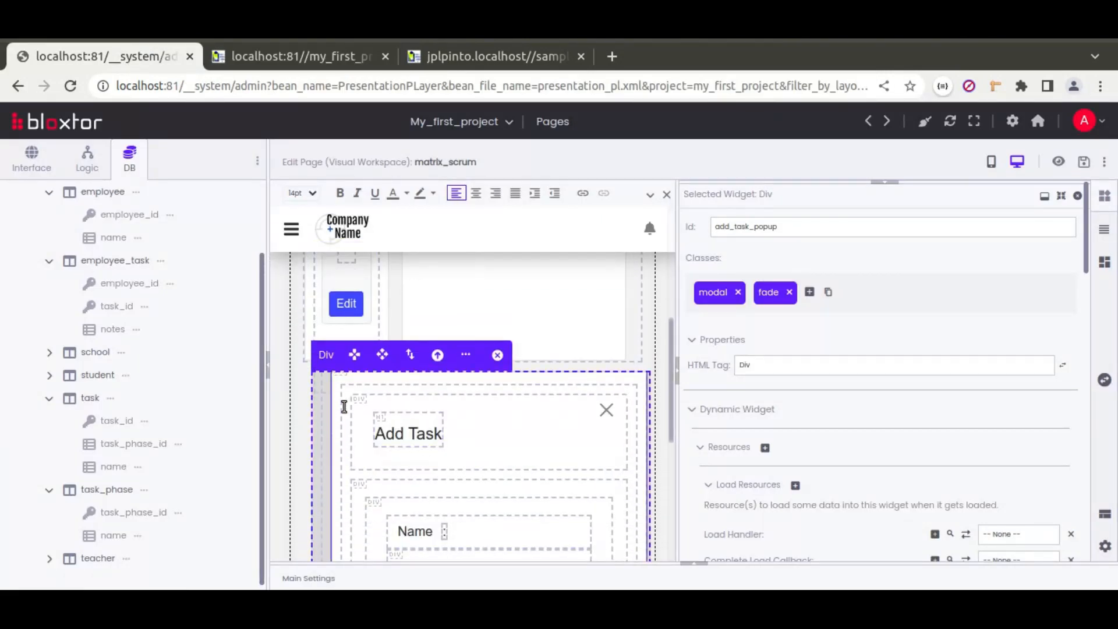
scroll(337, 397, up, 3)
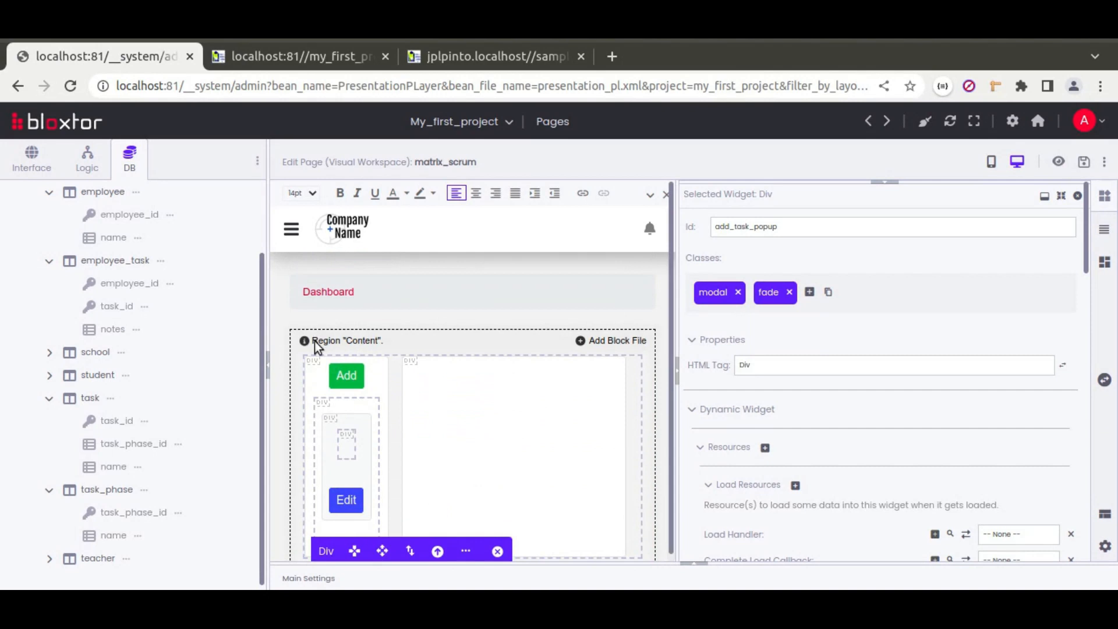
click(318, 382)
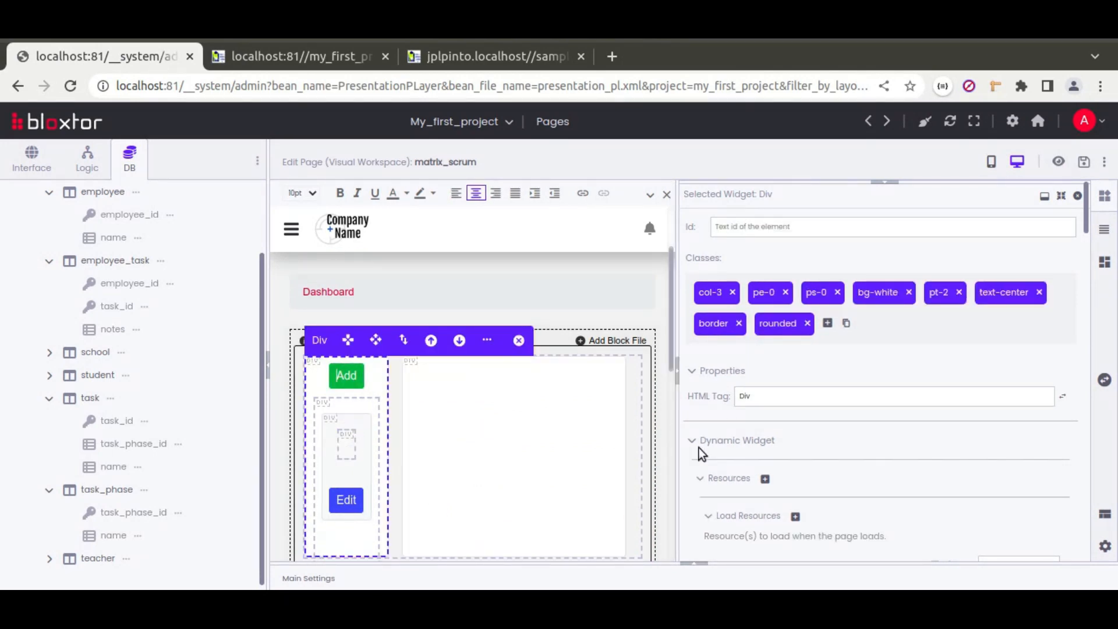
scroll(724, 464, down, 3)
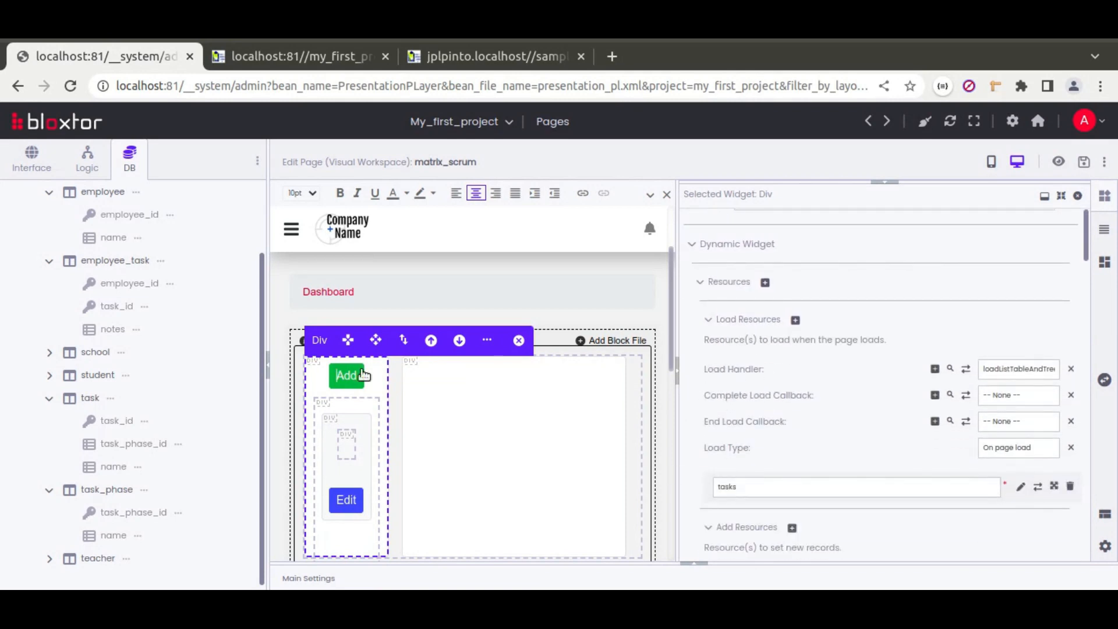
scroll(749, 387, up, 1)
scroll(749, 388, up, 3)
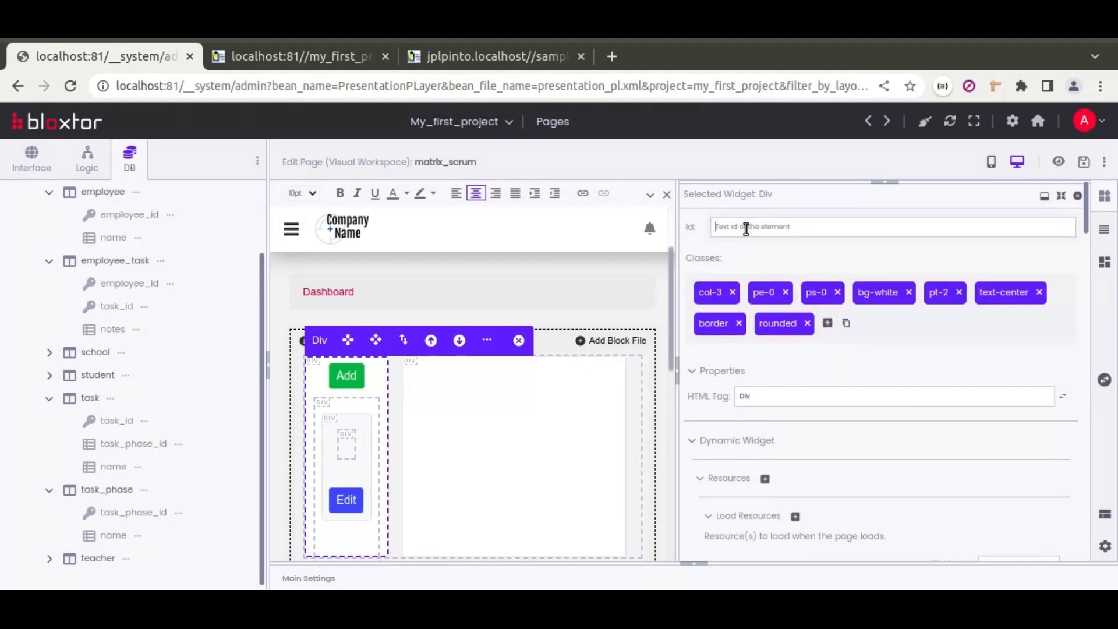
click(746, 228)
text(available_tasks)
double_click(745, 228)
Step: Add available_tasks as a dependency of the Add Task popup's form and save the page
scroll(302, 392, down, 6)
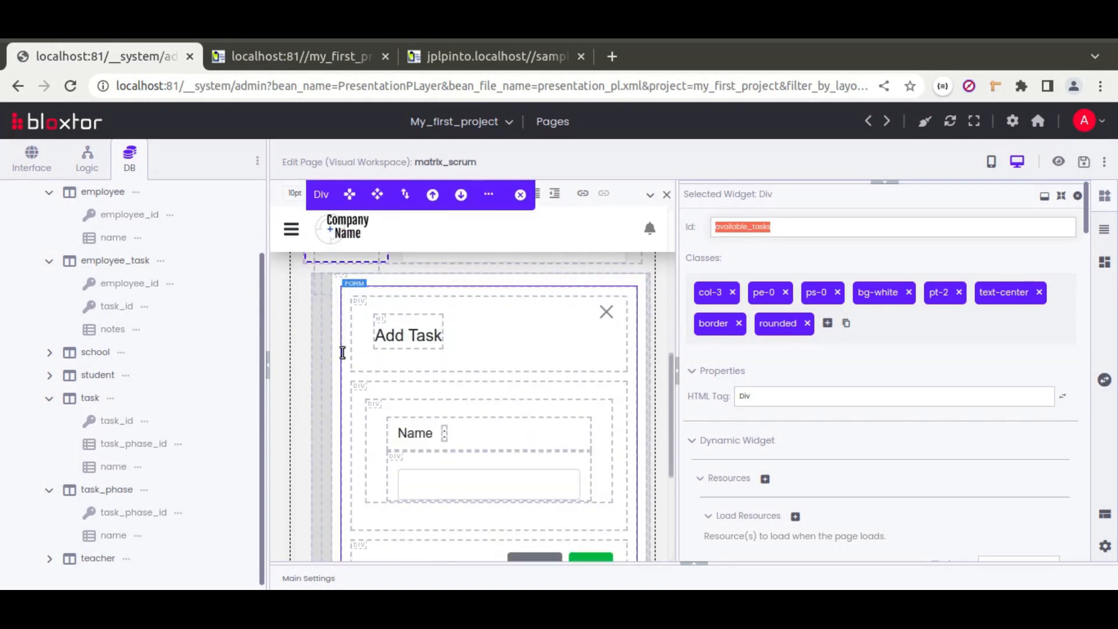
click(344, 352)
scroll(696, 392, down, 15)
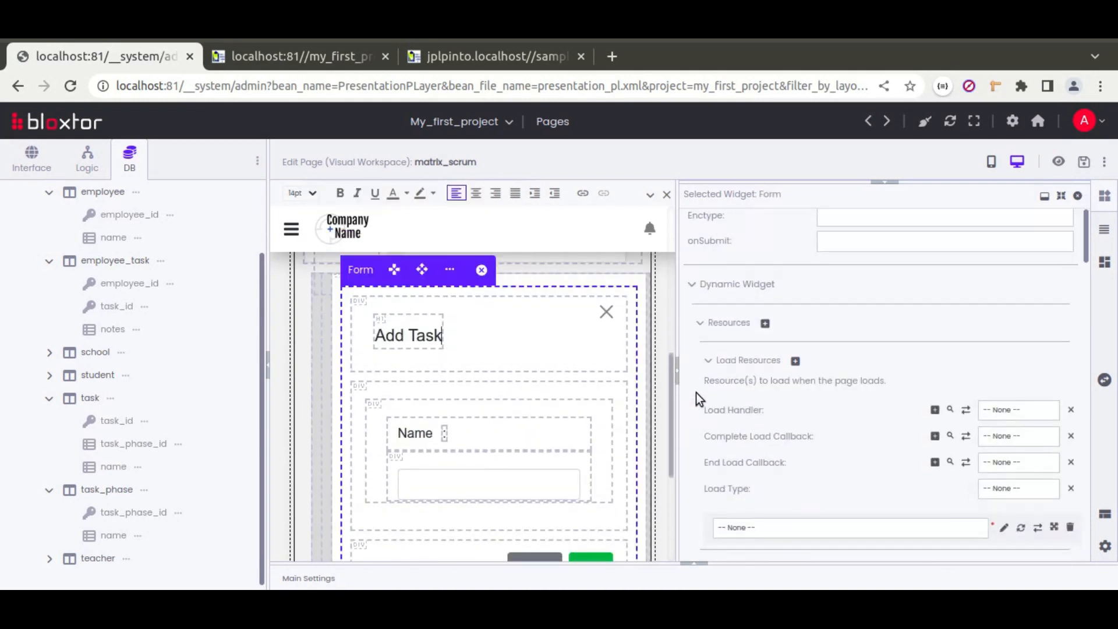
scroll(697, 392, down, 6)
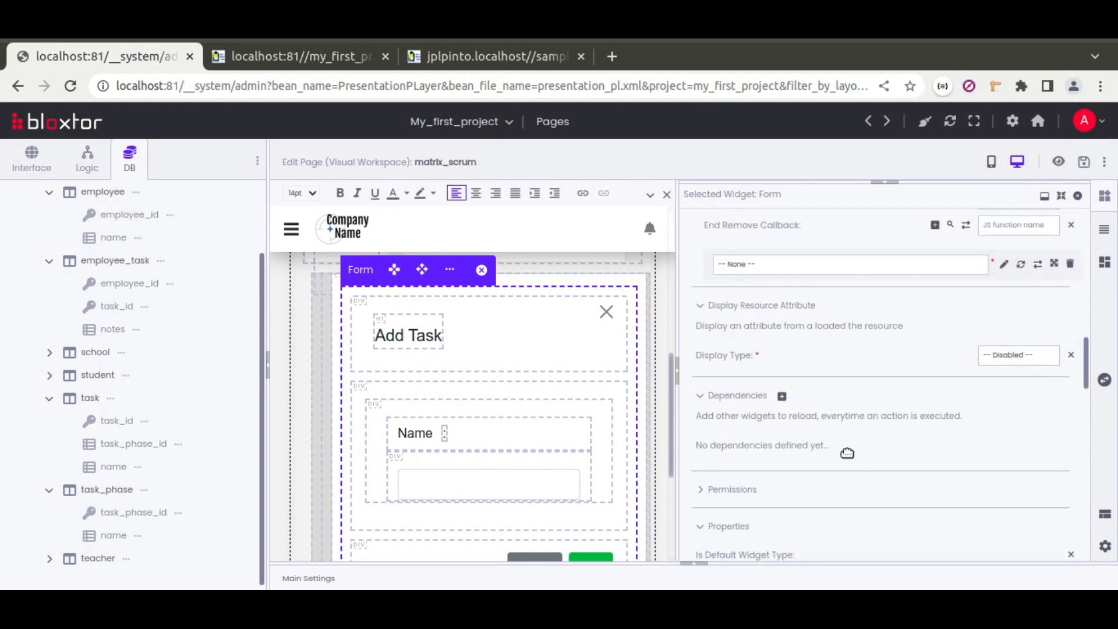
click(782, 397)
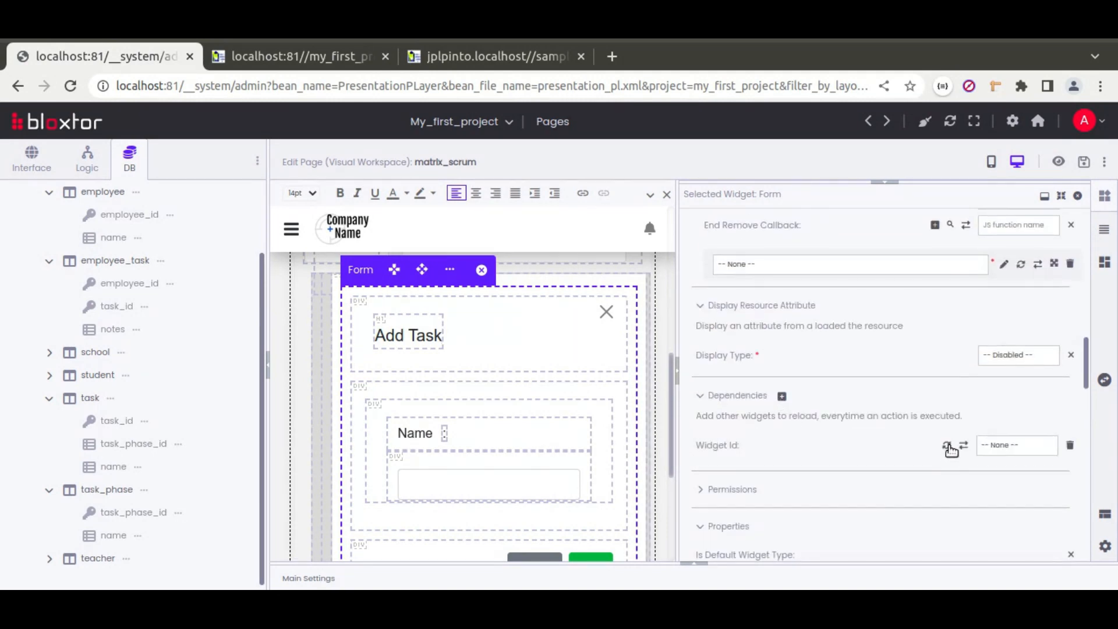
click(1010, 445)
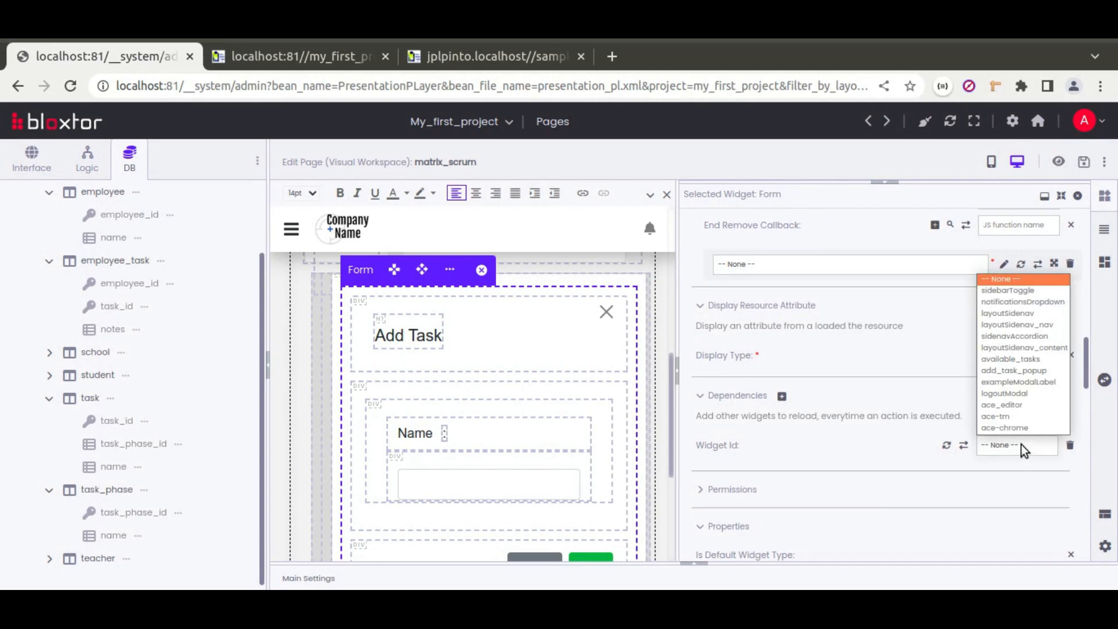
click(1029, 359)
click(1079, 196)
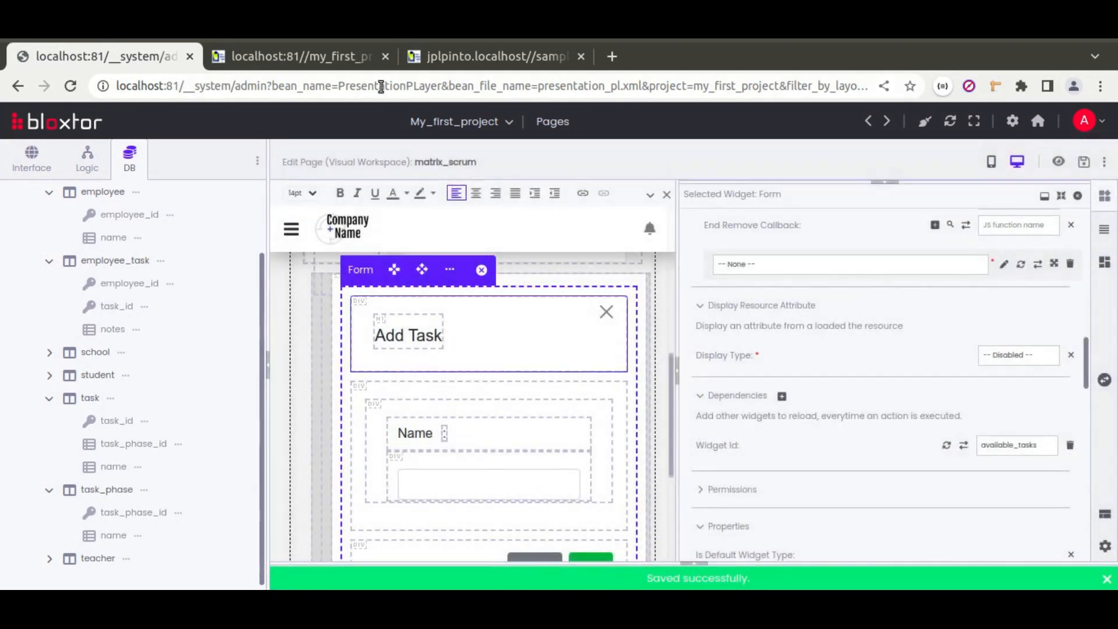
Step: Reload the matrix_scrum preview and add a test task named asdas through the Add Task popup
click(341, 51)
click(68, 87)
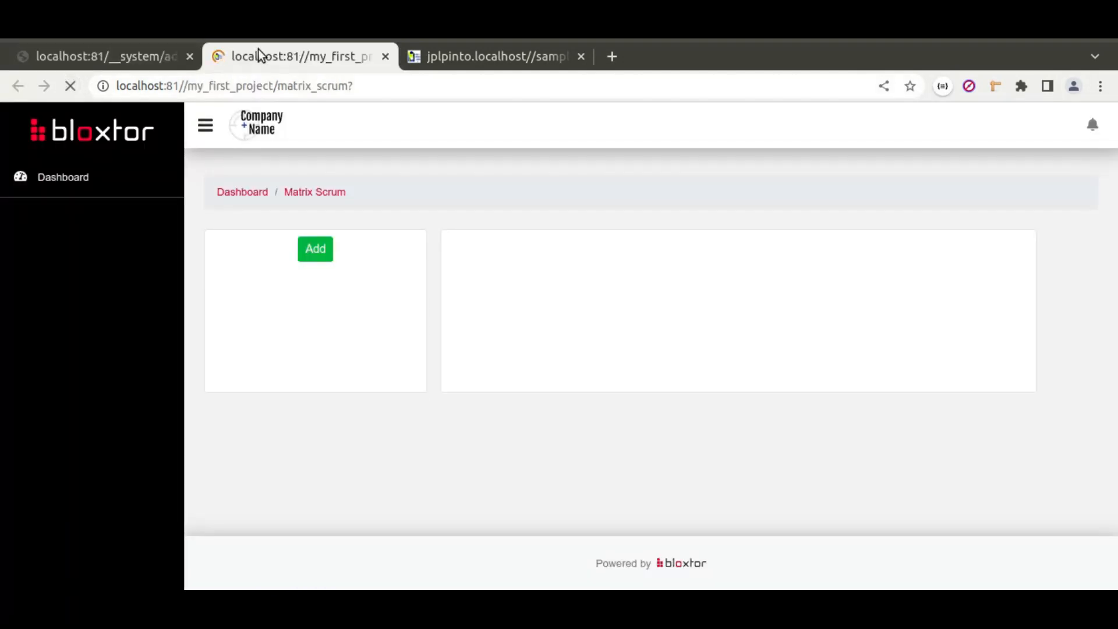
click(315, 248)
click(551, 204)
text(asdas)
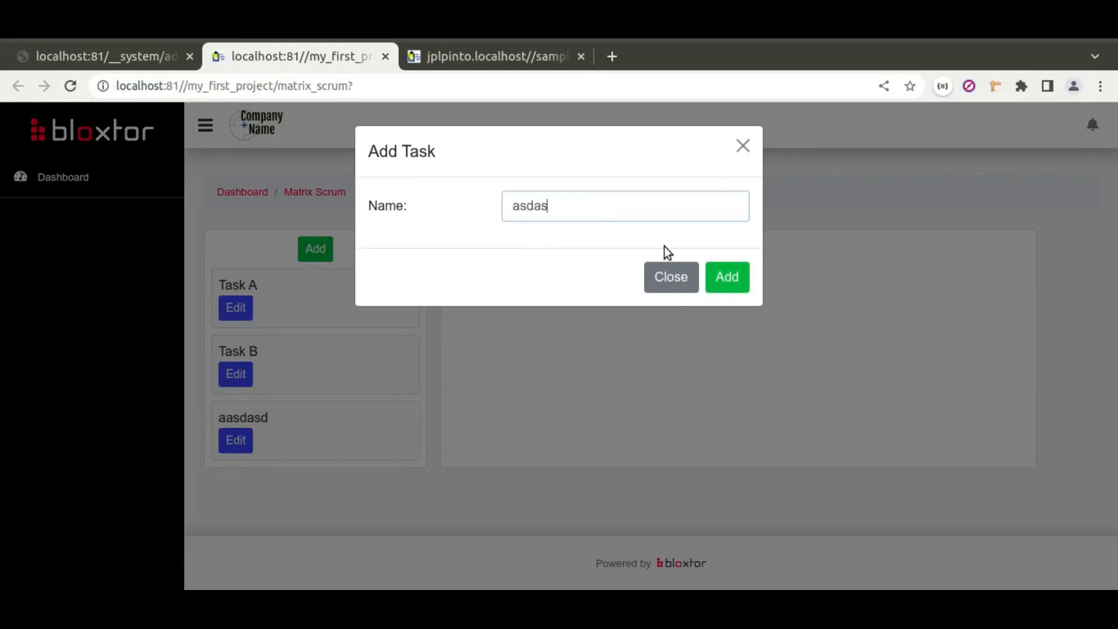
click(725, 274)
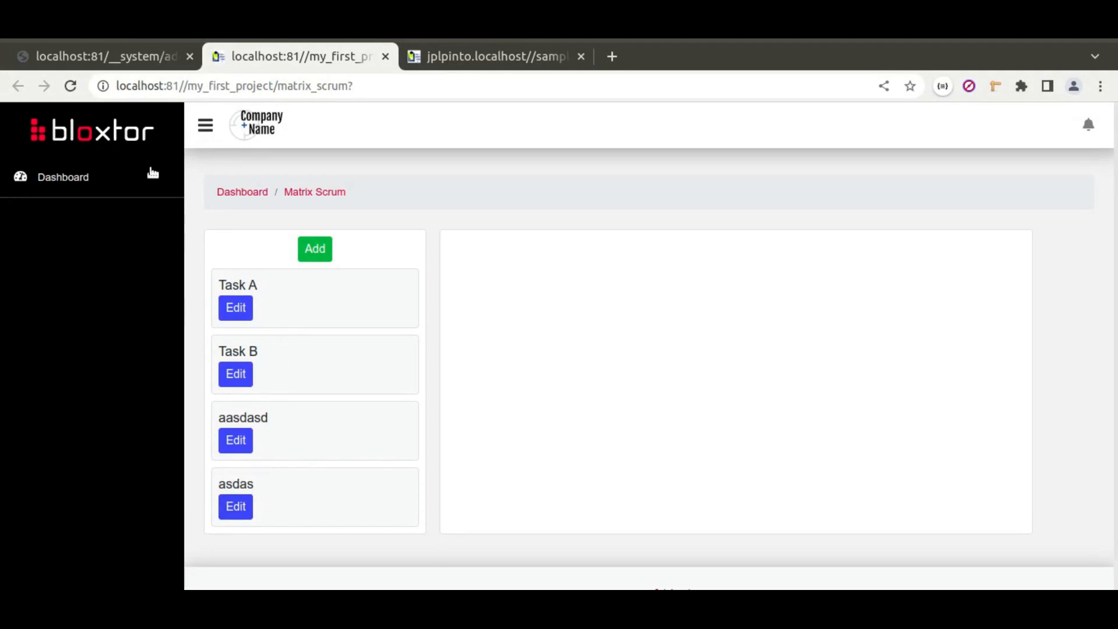
Step: Open the records of the task database table, check the added tasks, and return to the preview page
click(94, 54)
click(110, 400)
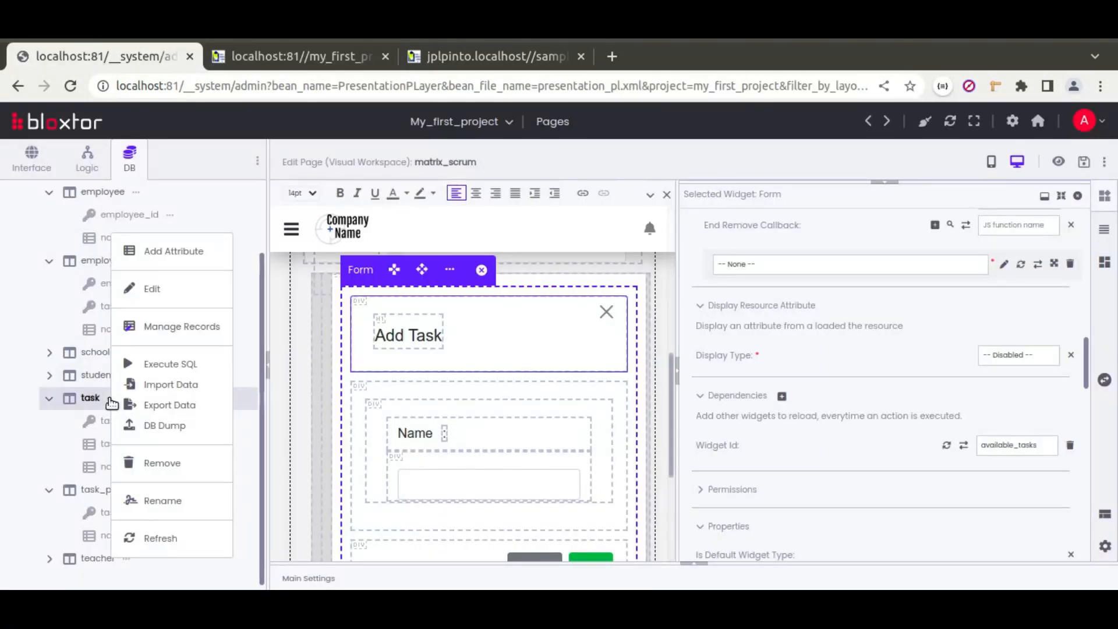
click(199, 329)
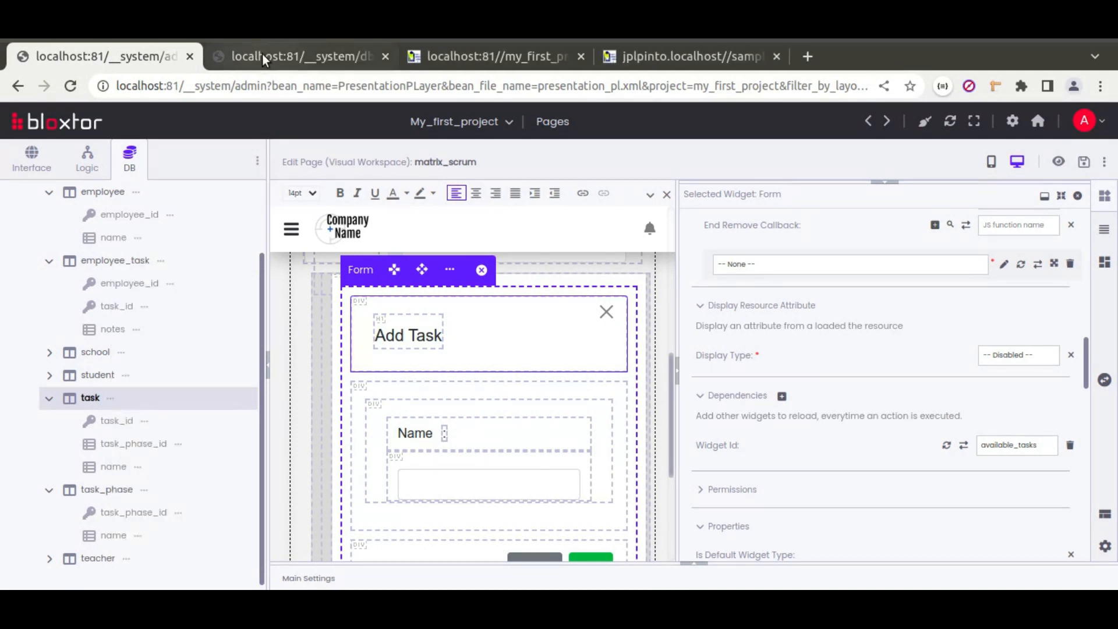
click(284, 55)
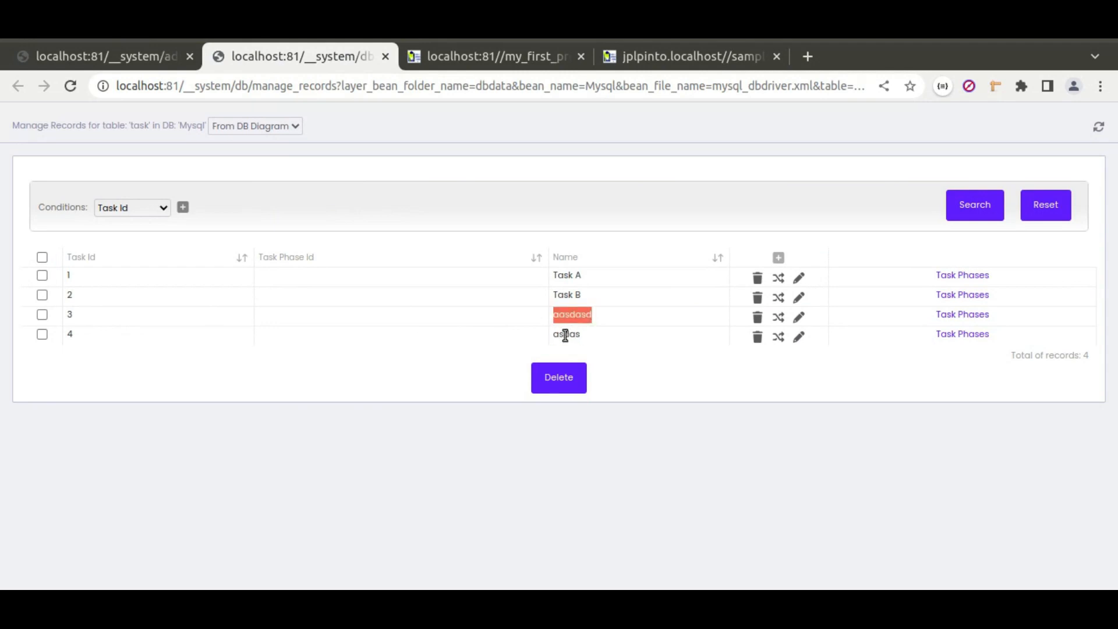
click(425, 54)
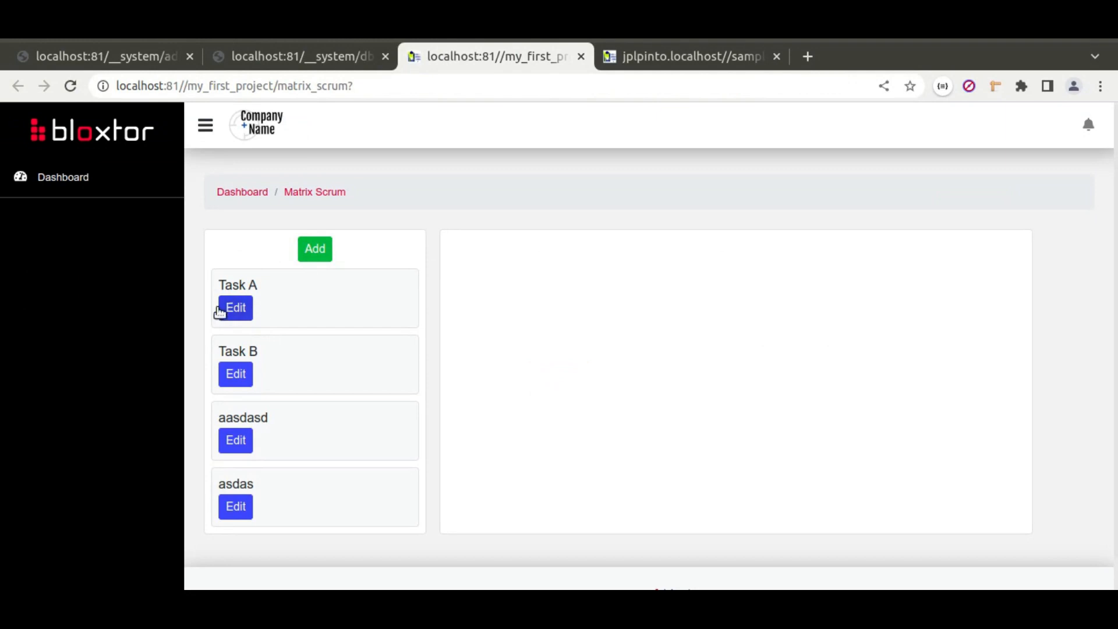
Step: In the page editor, set the task card's Edit button to the default widget type "Button to open editable popup with item details"
click(141, 52)
scroll(429, 437, up, 2)
scroll(401, 437, up, 3)
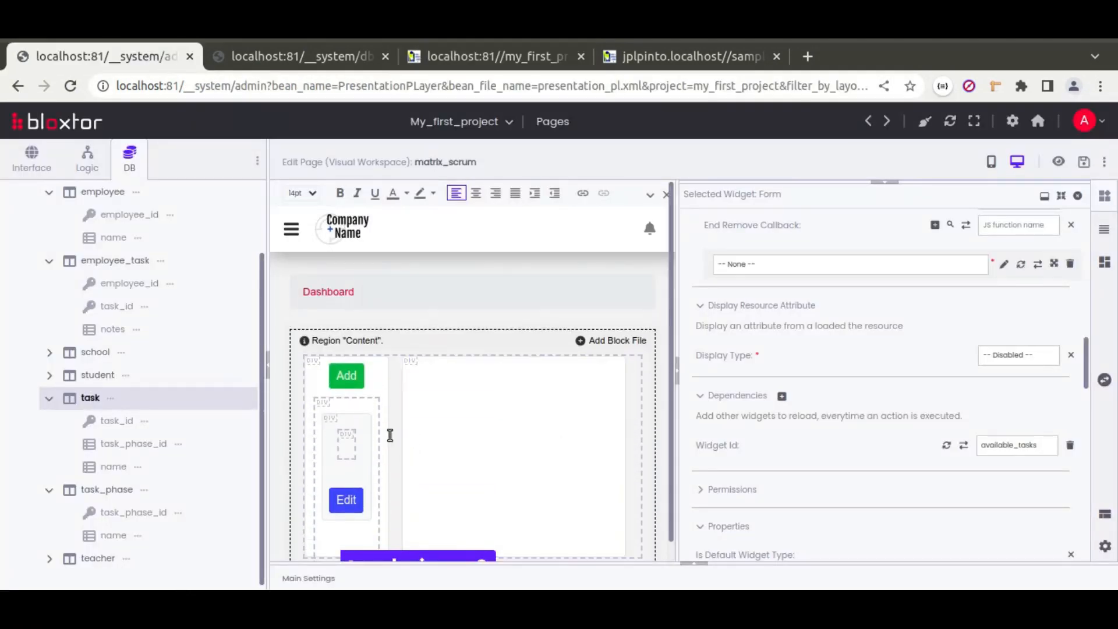
click(351, 501)
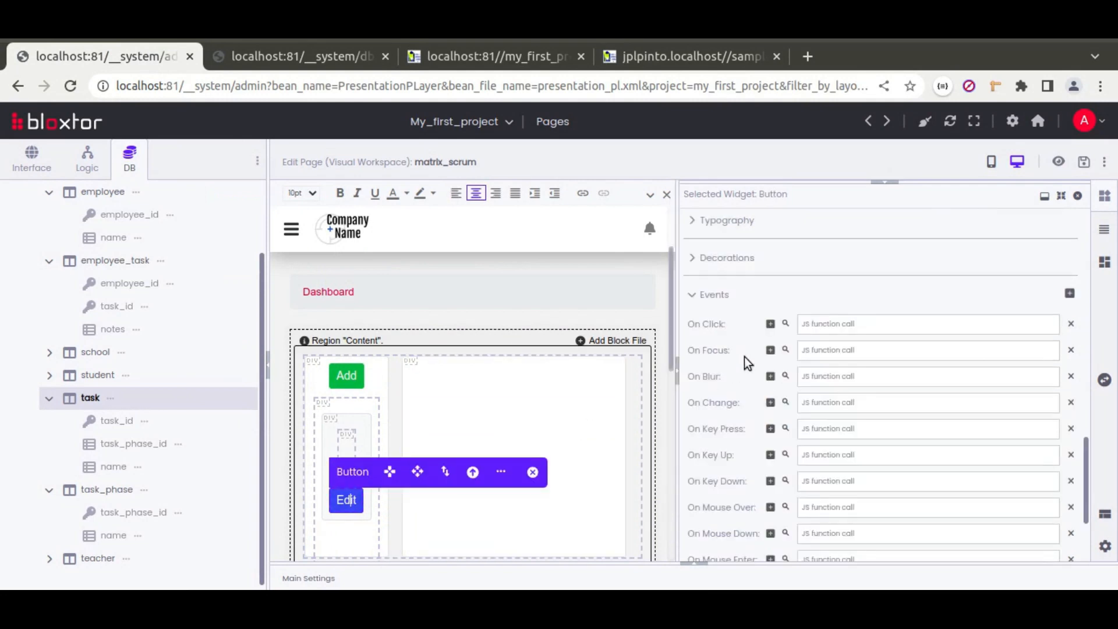
scroll(718, 369, up, 8)
scroll(713, 352, down, 1)
scroll(815, 412, down, 10)
scroll(816, 412, down, 3)
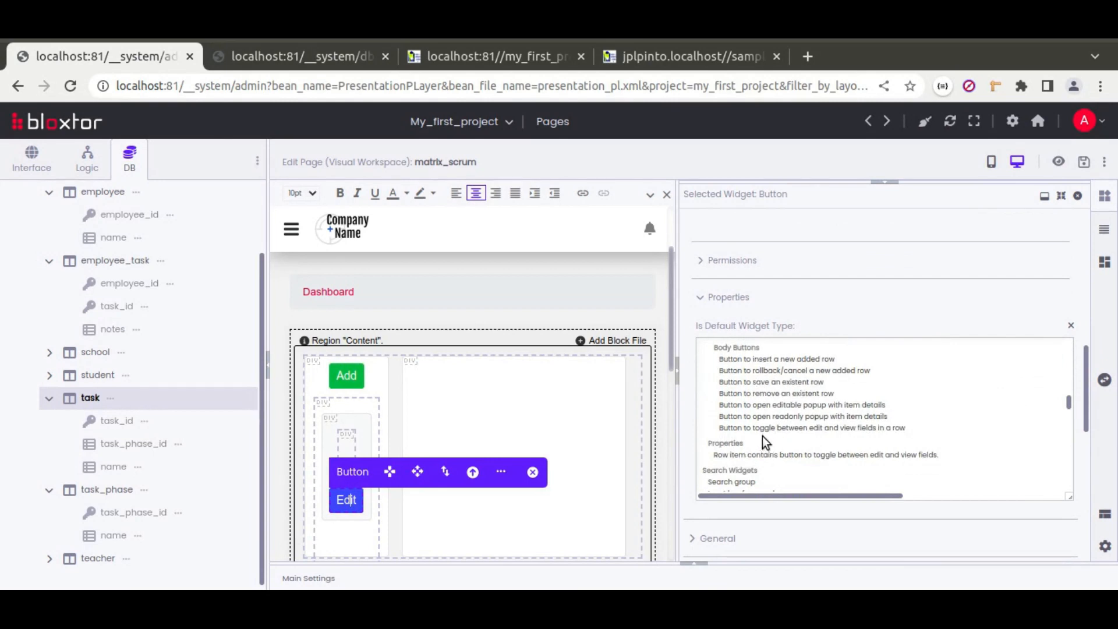
click(783, 404)
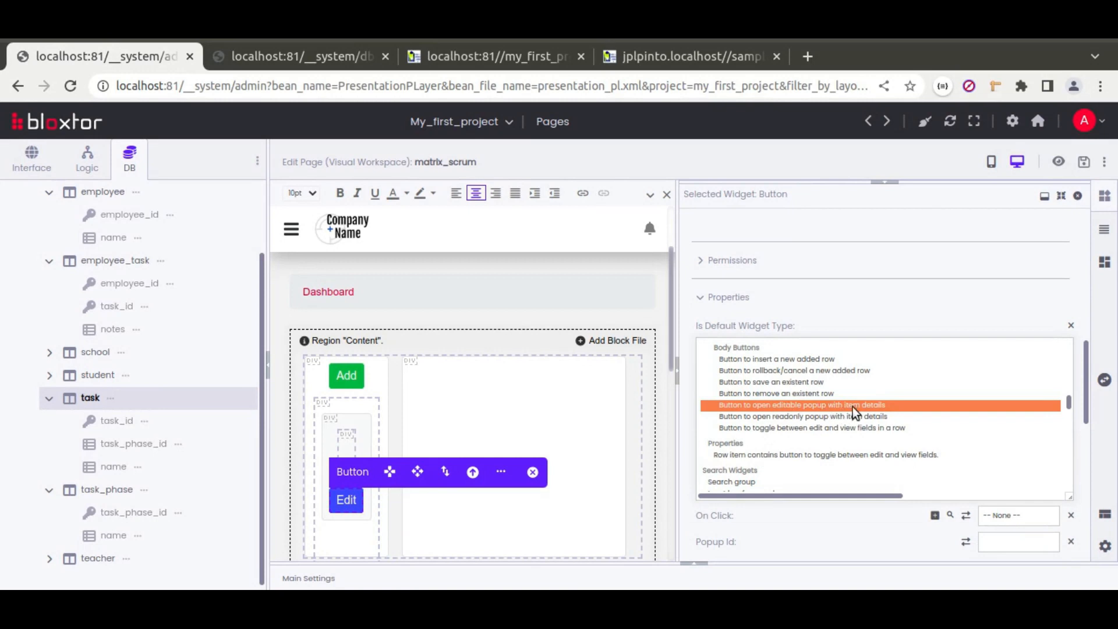
Step: Set the Edit button's On Click action to openItemEditPopupById with popup id edit_task_popup, and copy that id
click(1014, 515)
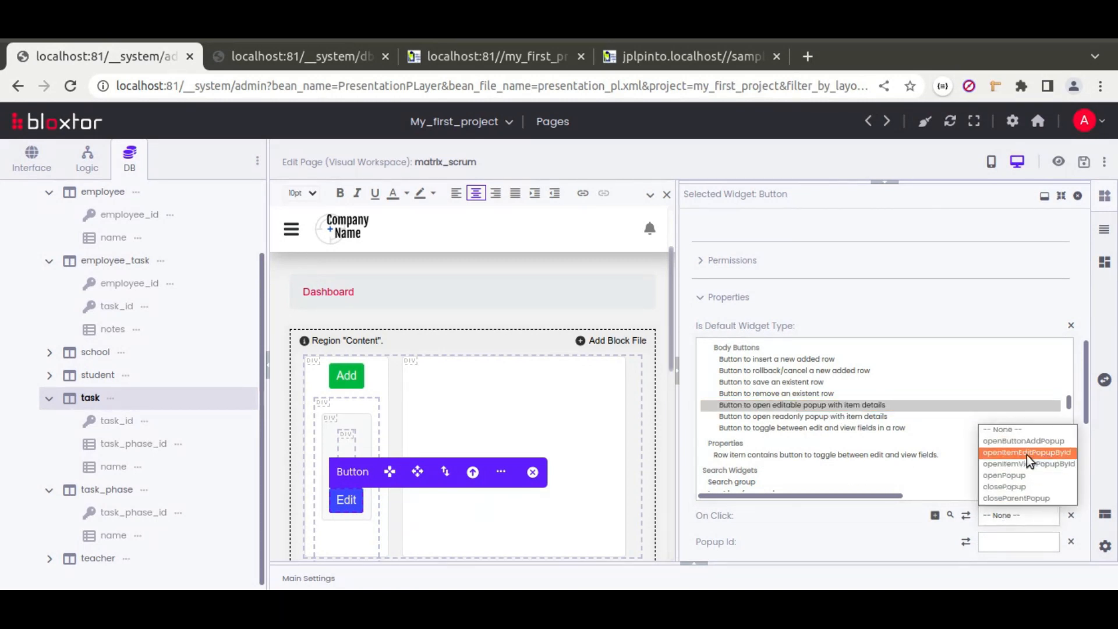
click(1055, 453)
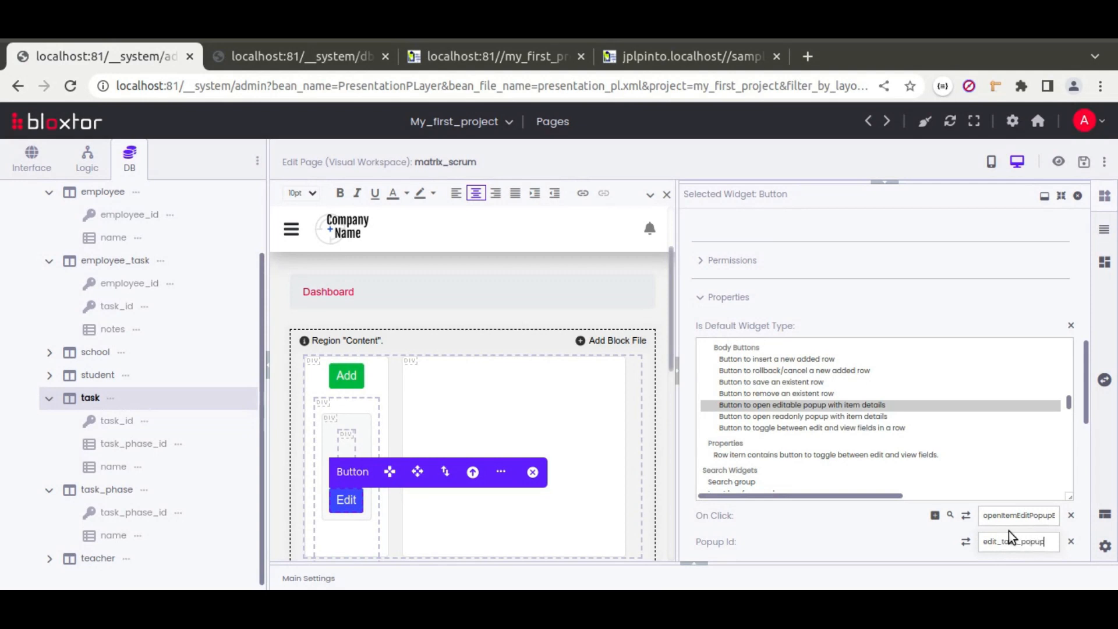
double_click(1012, 543)
Step: Insert a Bootstrap v4 modal of the "Launch demo modal" type below the Add Task modal
scroll(442, 299, down, 3)
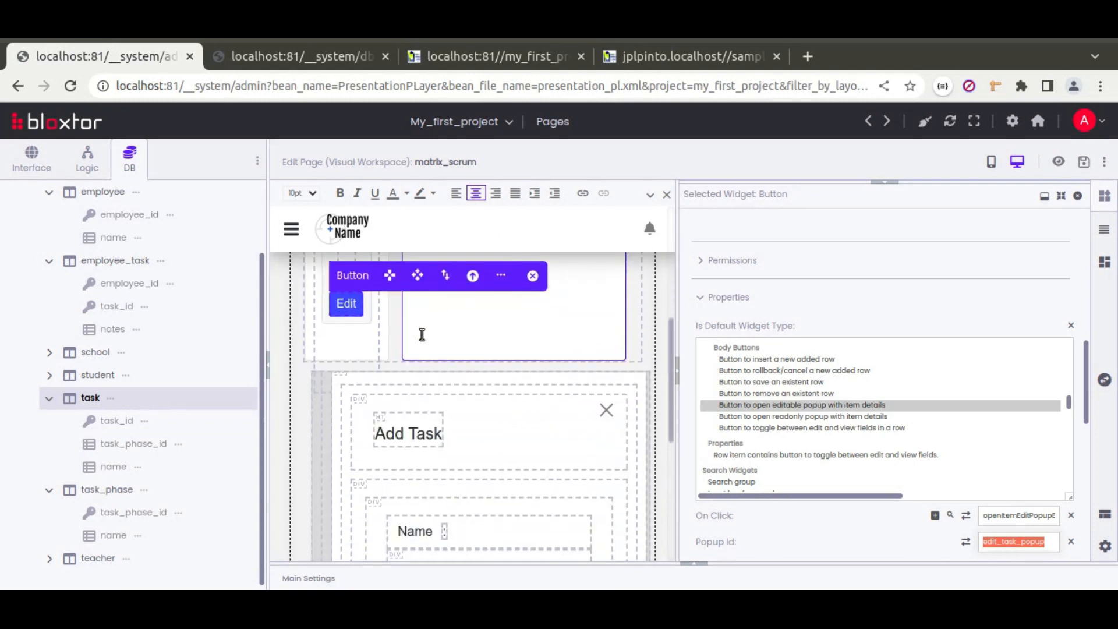
scroll(313, 397, down, 2)
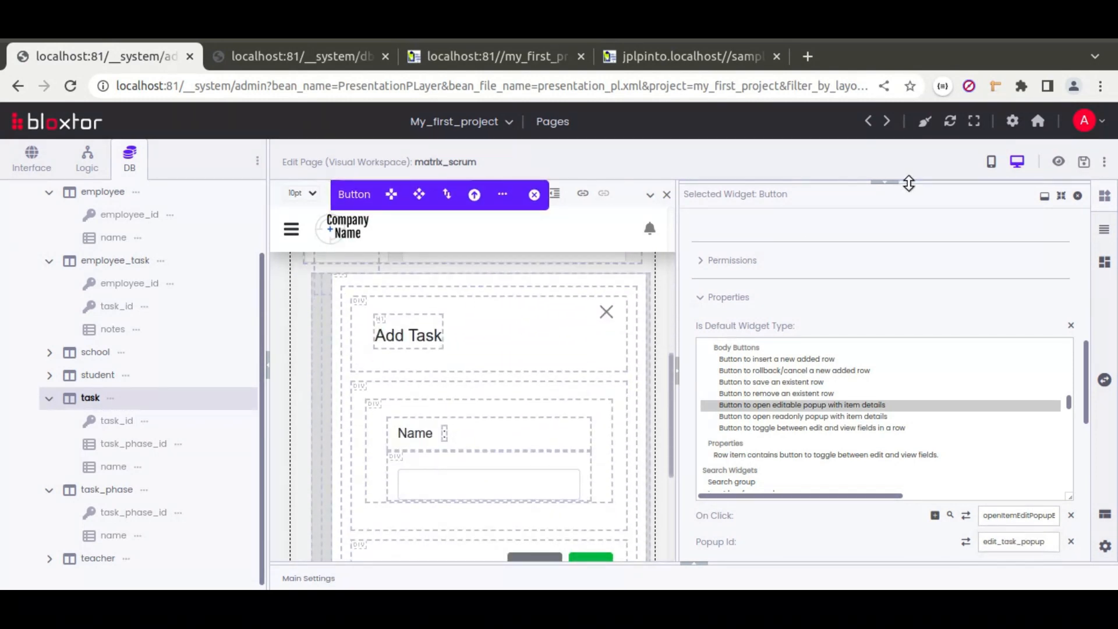
drag(905, 182, 922, 275)
click(885, 273)
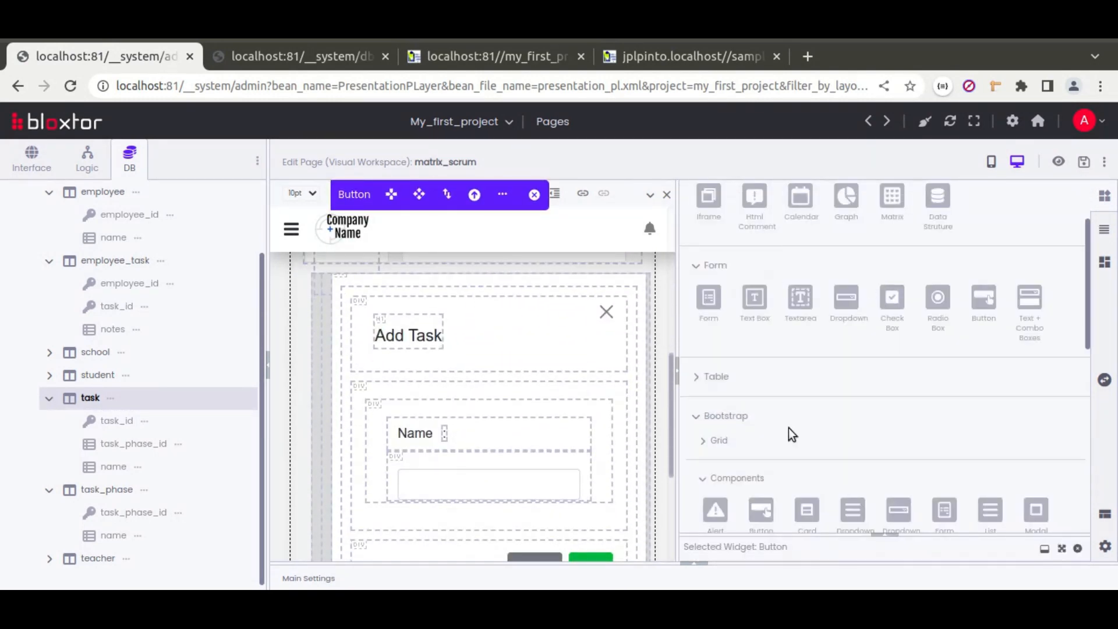
scroll(788, 428, down, 4)
scroll(564, 411, down, 4)
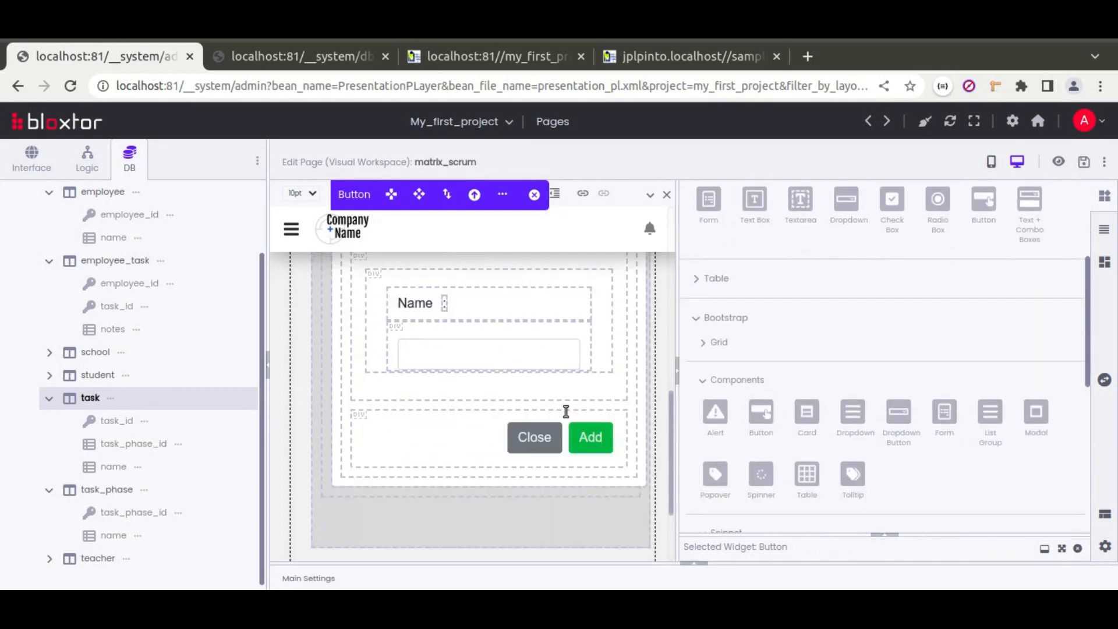
scroll(873, 445, down, 3)
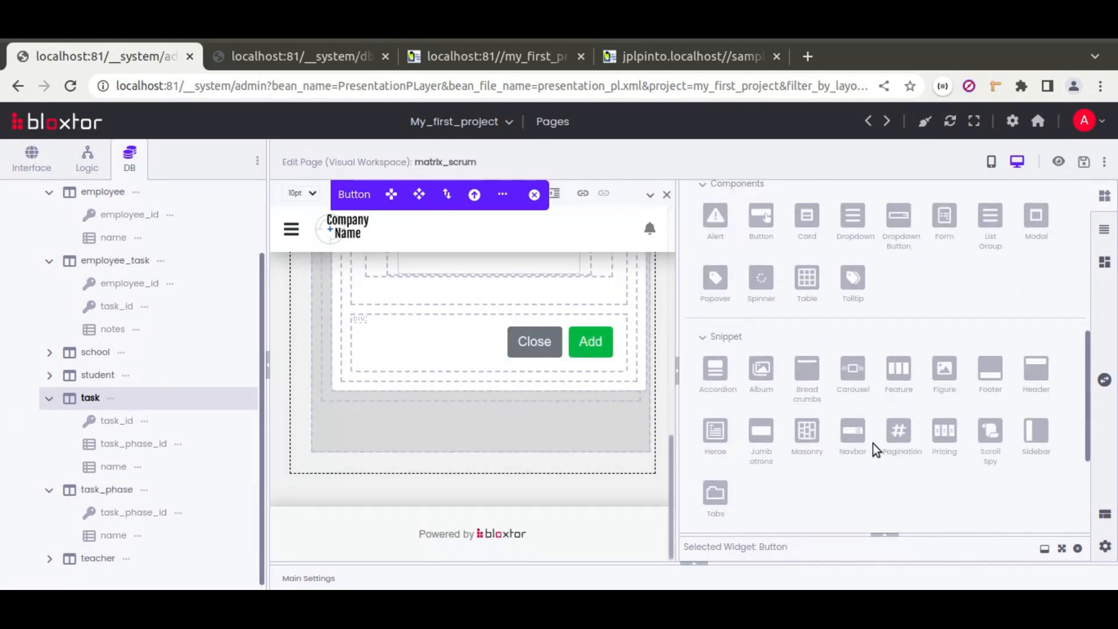
drag(1043, 220, 529, 476)
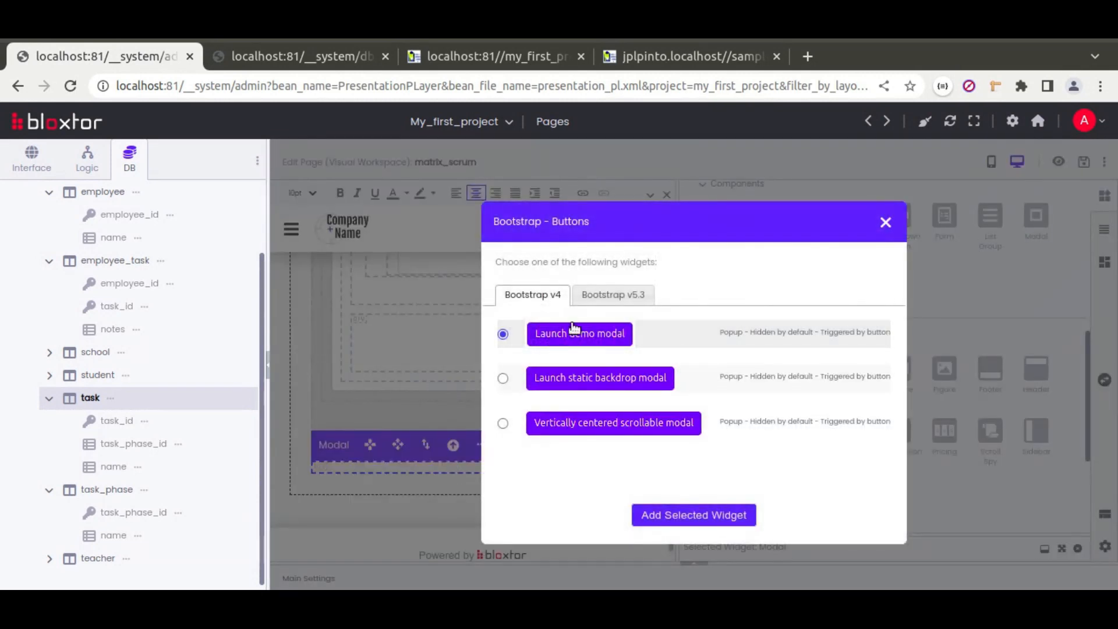
click(701, 515)
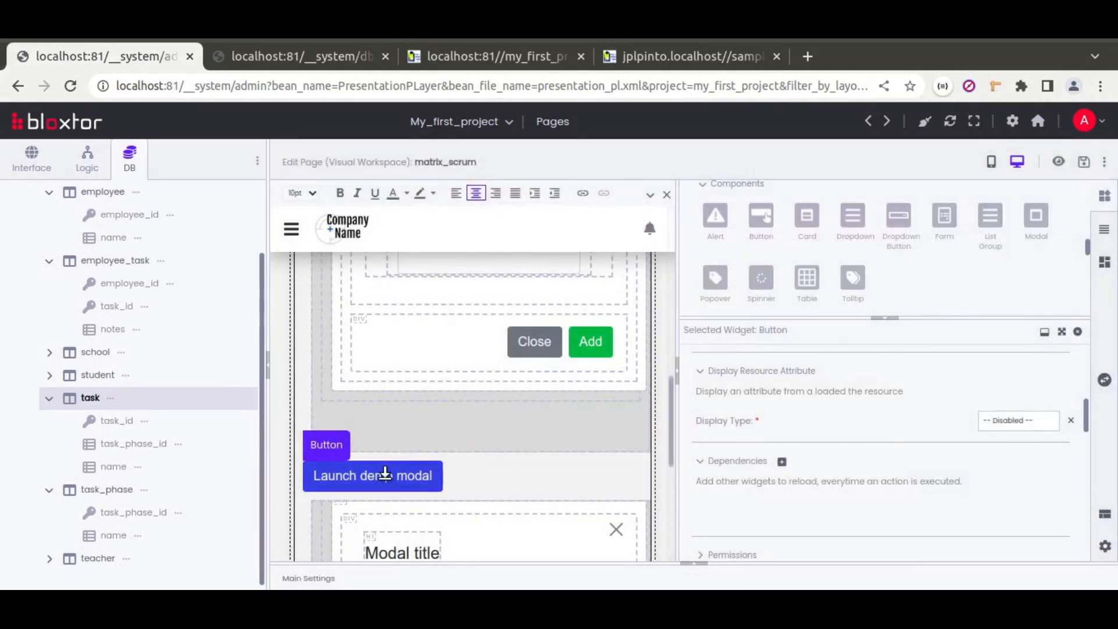
Step: Delete the "Launch demo modal" button above the newly inserted modal and confirm the deletion
click(502, 444)
click(549, 406)
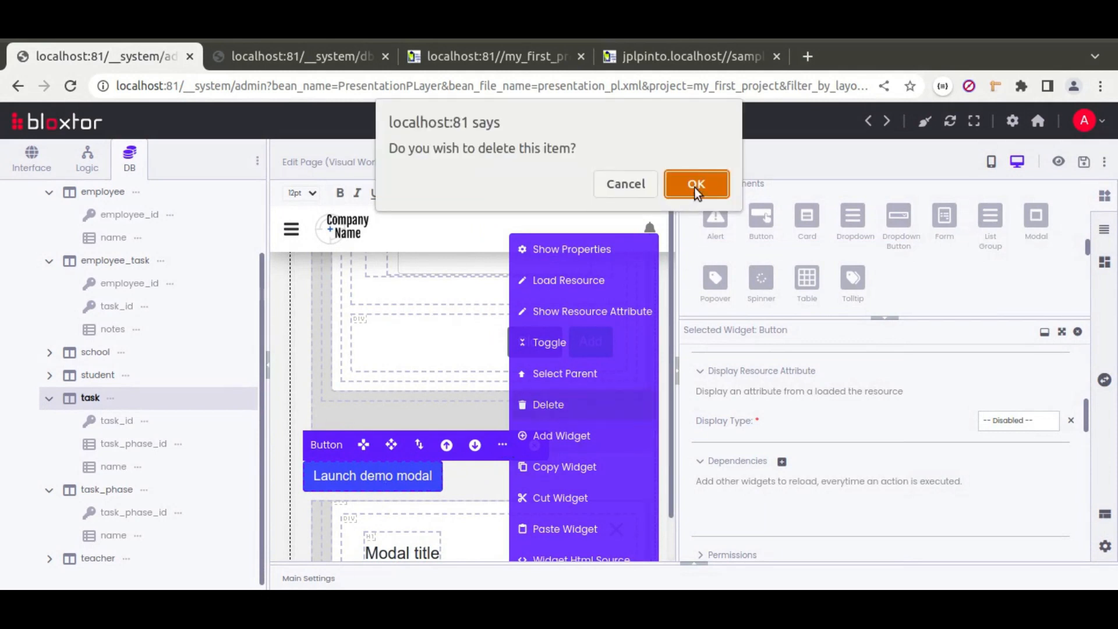
click(696, 178)
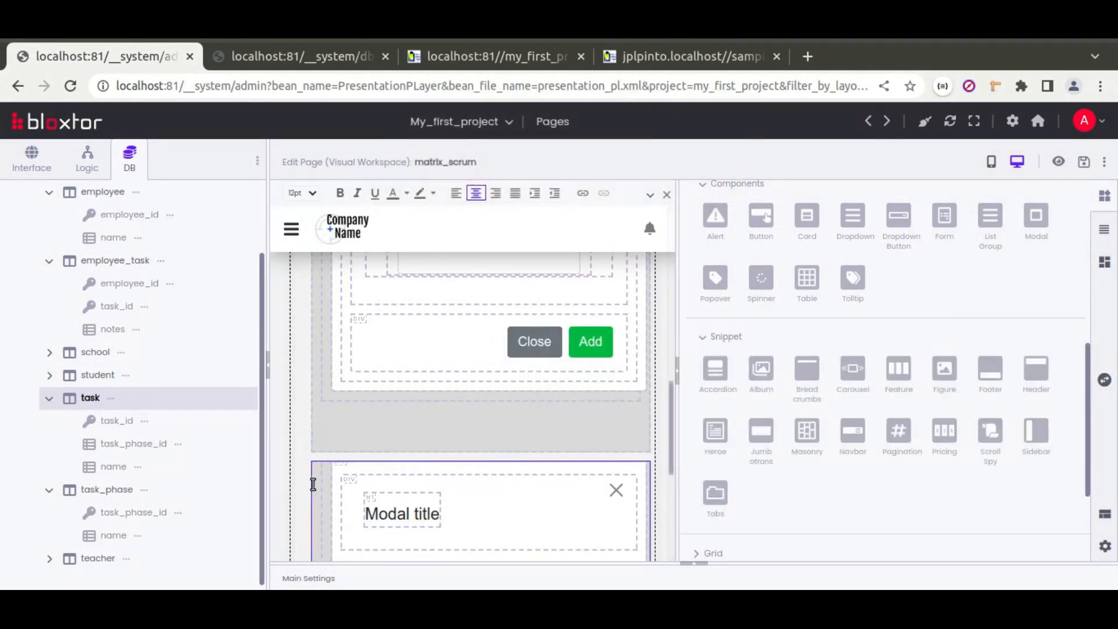
Step: Give the new modal the id edit_task_popup and set its default widget types to Popup and Editable Popup
click(309, 482)
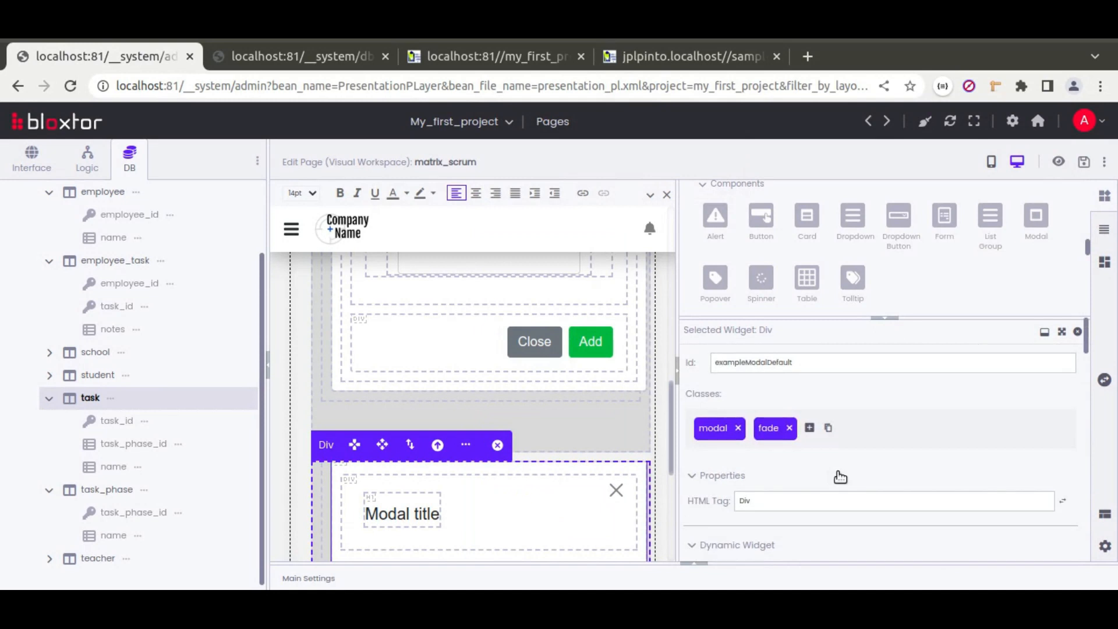
text(edit_task_popup)
scroll(332, 456, down, 2)
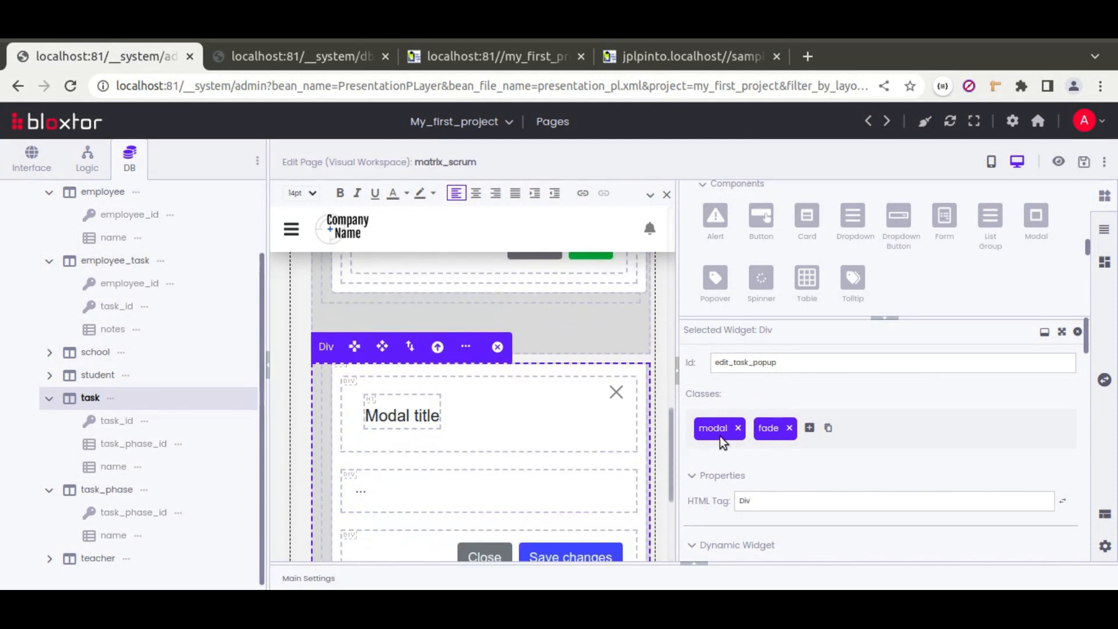
scroll(712, 463, down, 6)
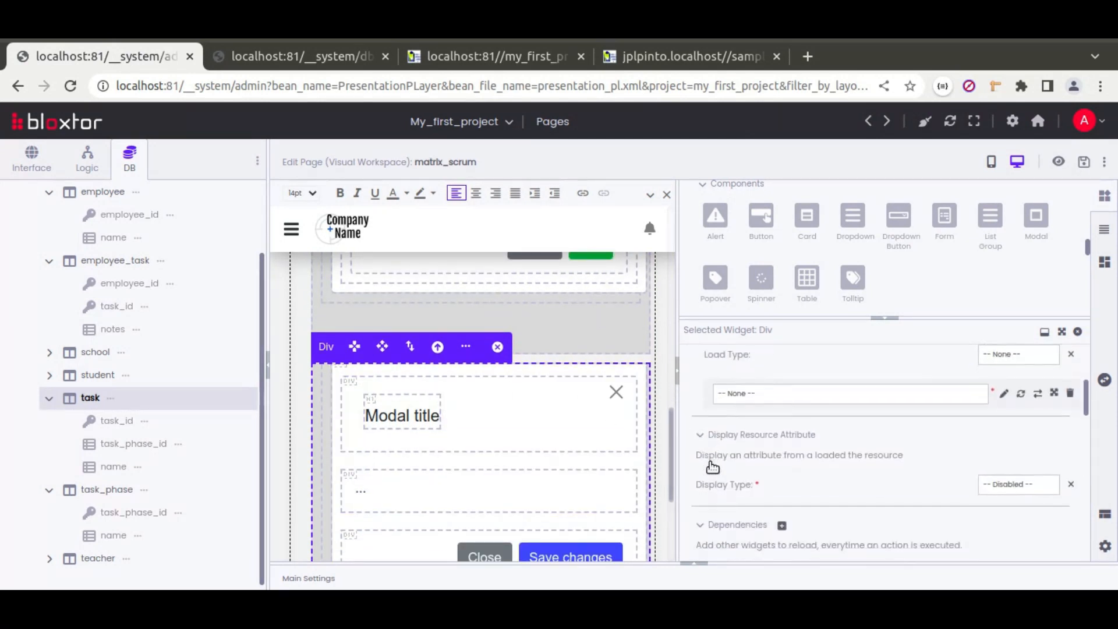
scroll(770, 462, down, 5)
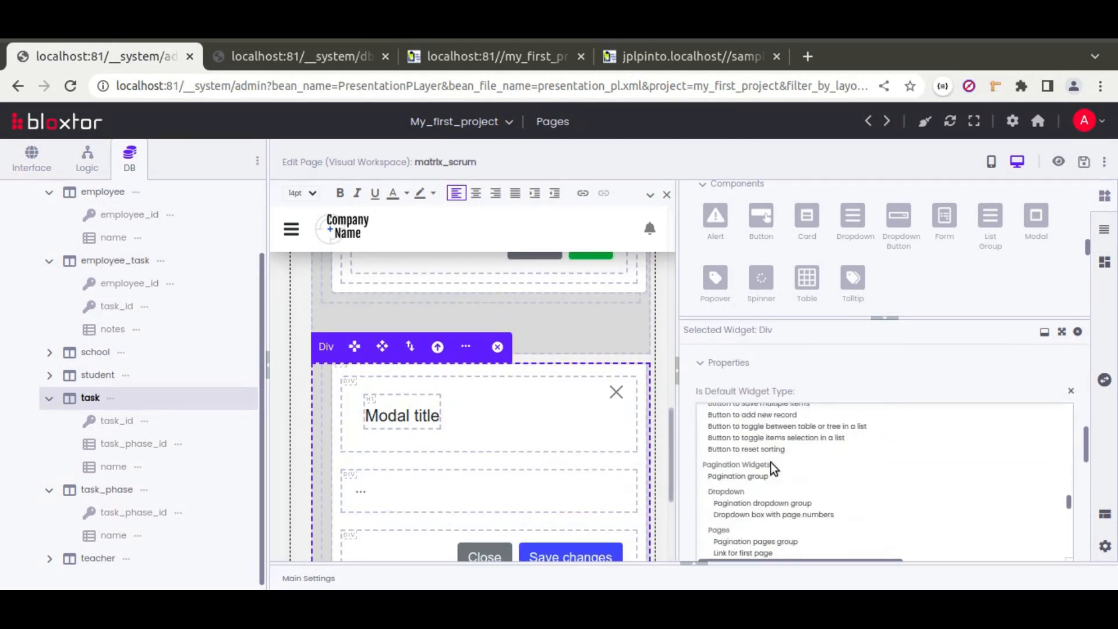
scroll(771, 462, up, 2)
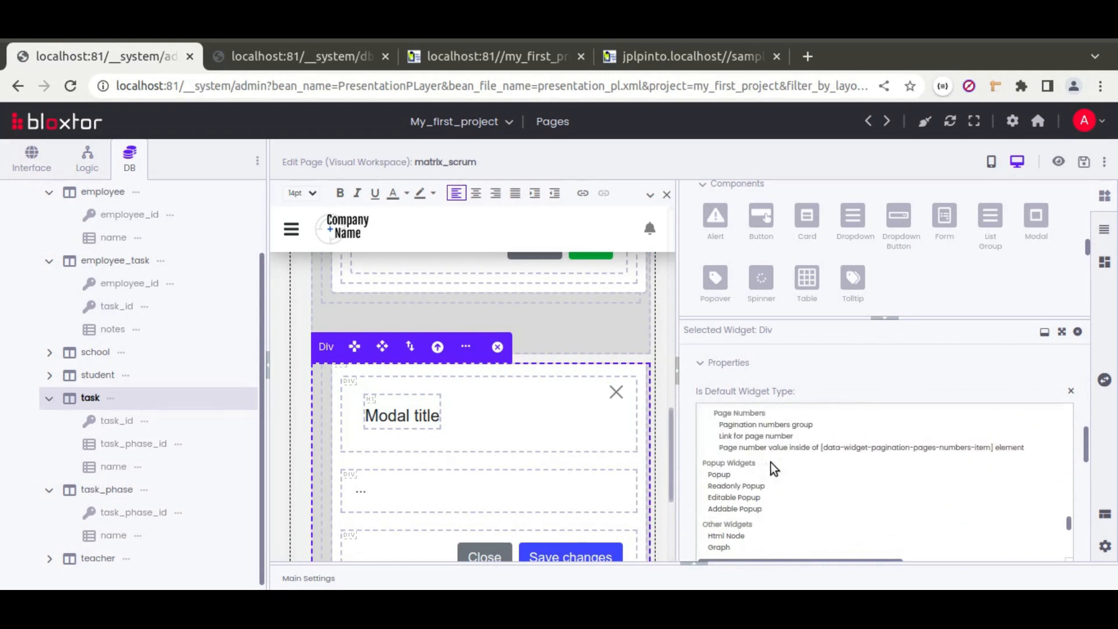
click(724, 475)
ctrl+click(735, 496)
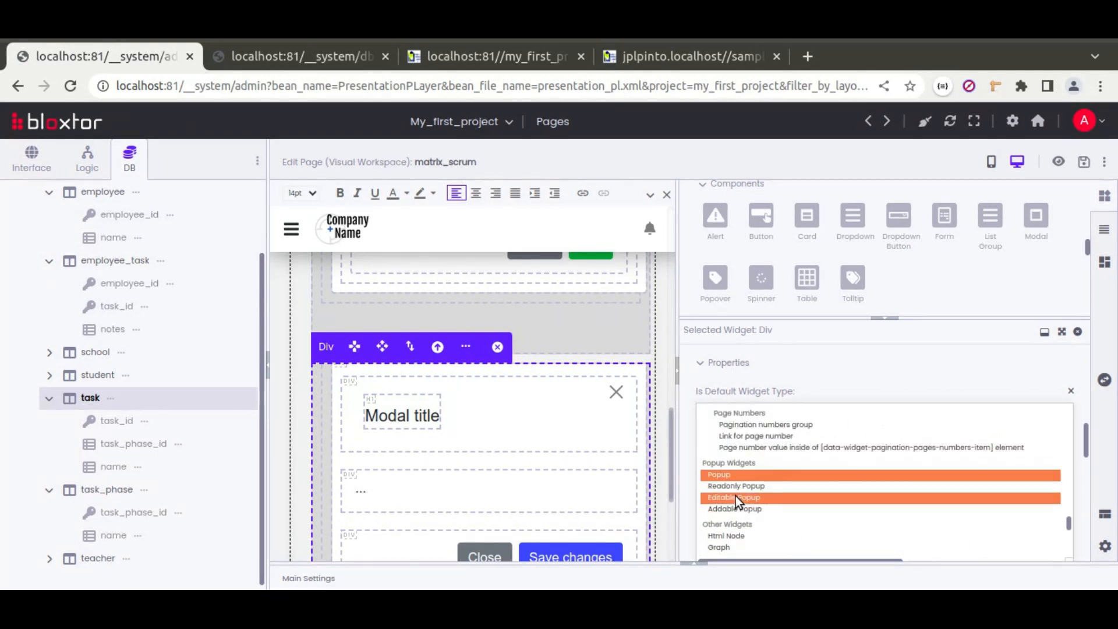
Step: Insert a Form widget inside the edit modal and move the modal's header, body and footer sections into it
scroll(763, 278, up, 5)
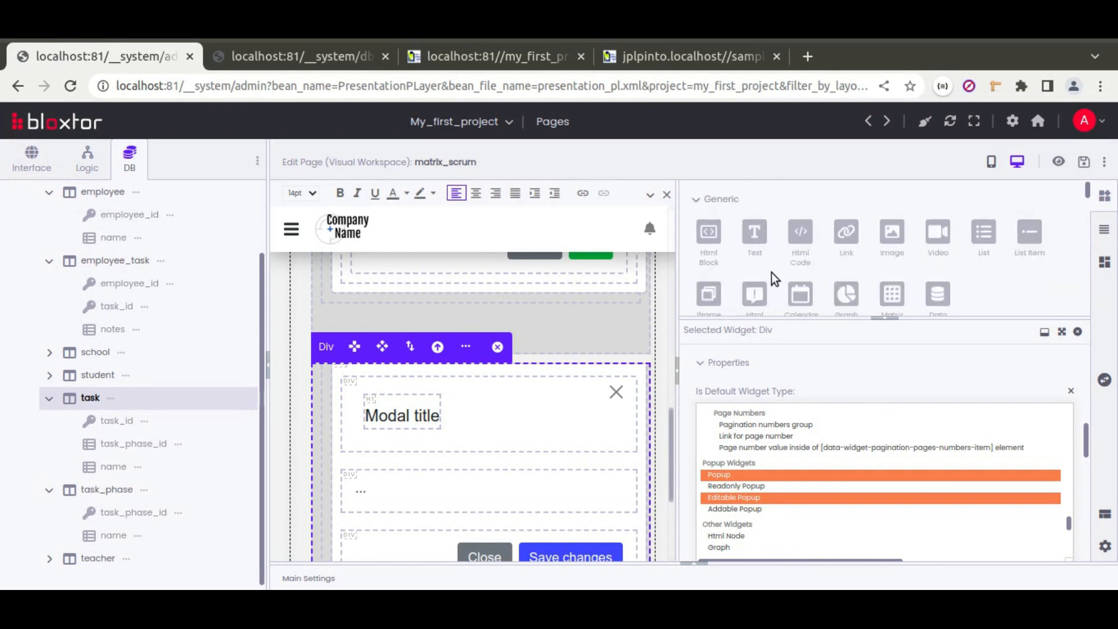
scroll(744, 263, down, 2)
drag(709, 297, 387, 396)
click(482, 446)
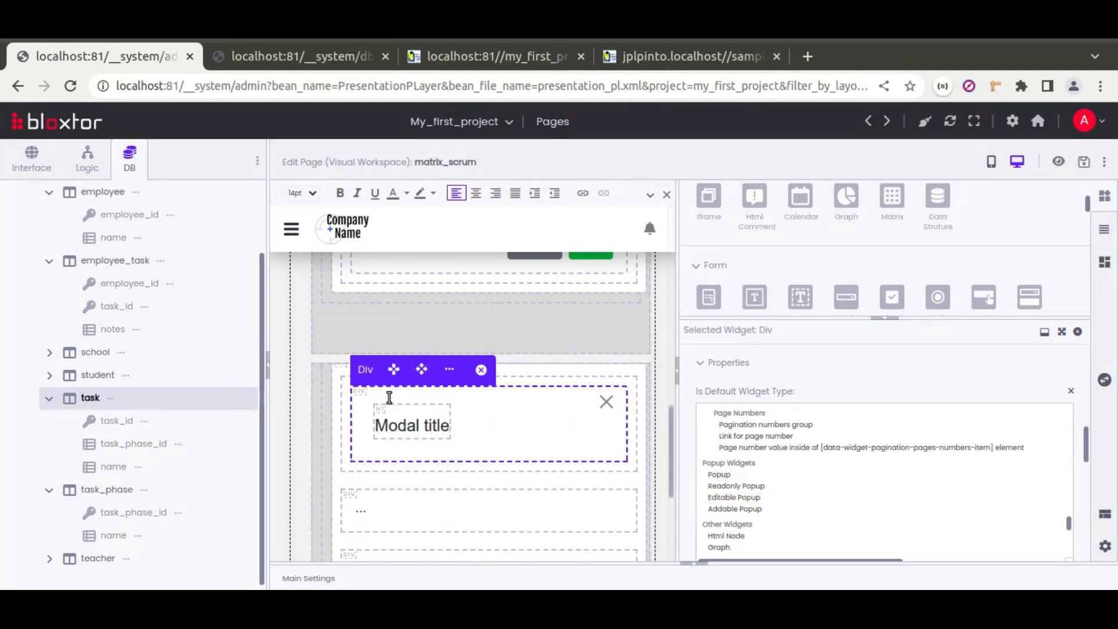
click(388, 508)
mouse_move(380, 472)
mouse_down()
mouse_move(358, 495)
mouse_move(358, 471)
mouse_up()
scroll(386, 473, down, 3)
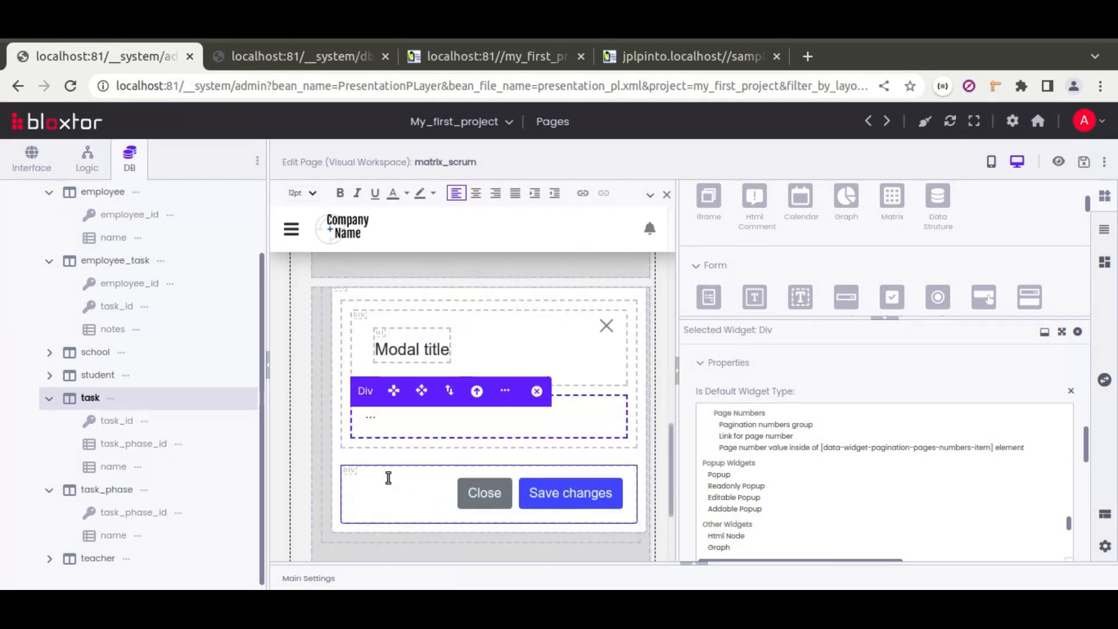
click(384, 366)
drag(380, 329, 374, 330)
Step: Replace the modal's "Modal title" heading text with "Edit Task"
scroll(390, 425, up, 2)
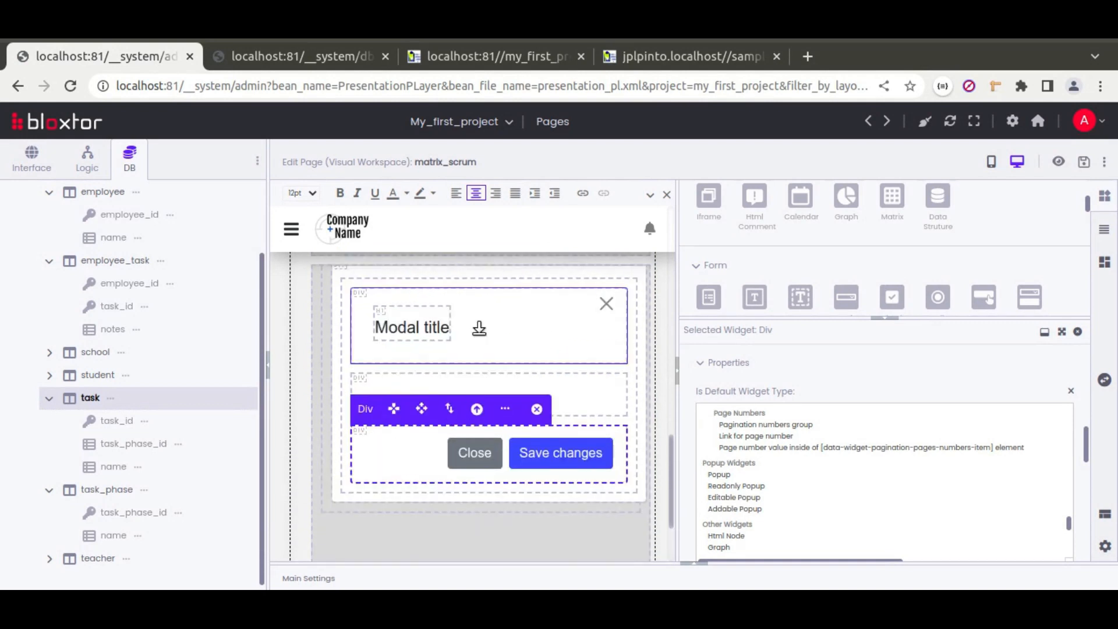
click(400, 325)
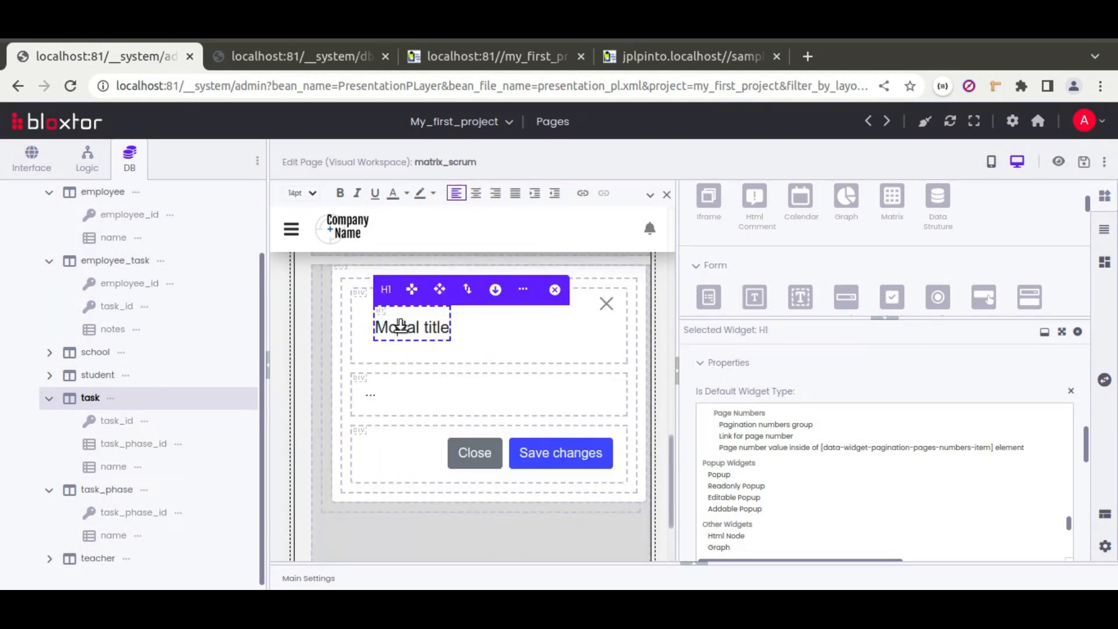
text(Edit Task)
key(Delete)
key(Delete)
key(Delete)
key(Delete)
key(Delete)
key(Delete)
key(Delete)
key(Delete)
key(Delete)
key(Delete)
key(Delete)
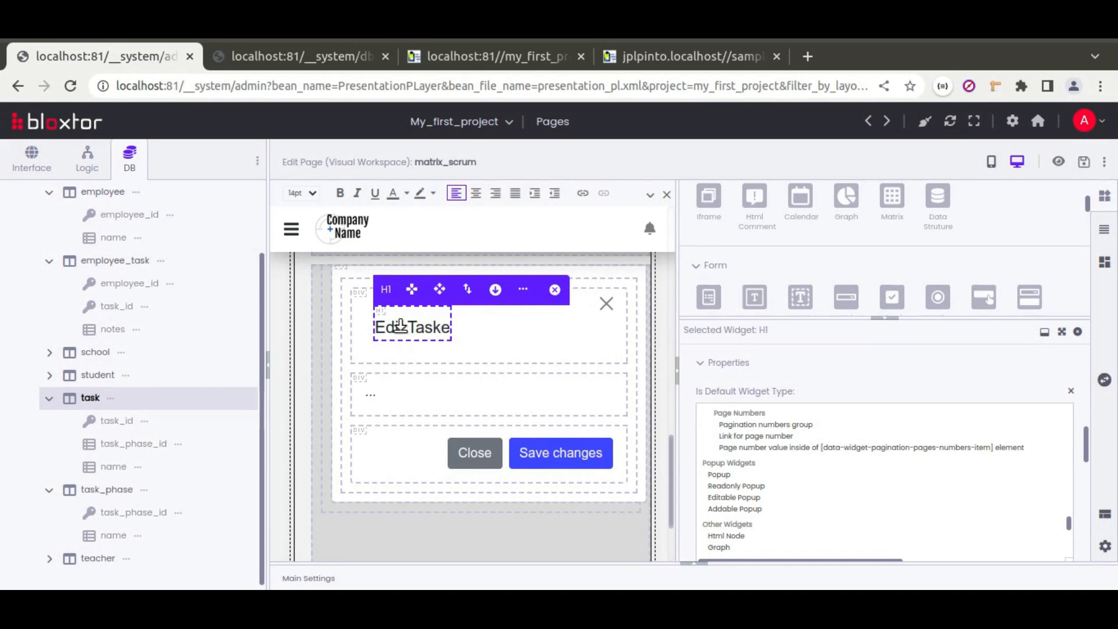
Step: Select the form wrapping the Edit Task modal's content and set its default widget type to Form
click(342, 331)
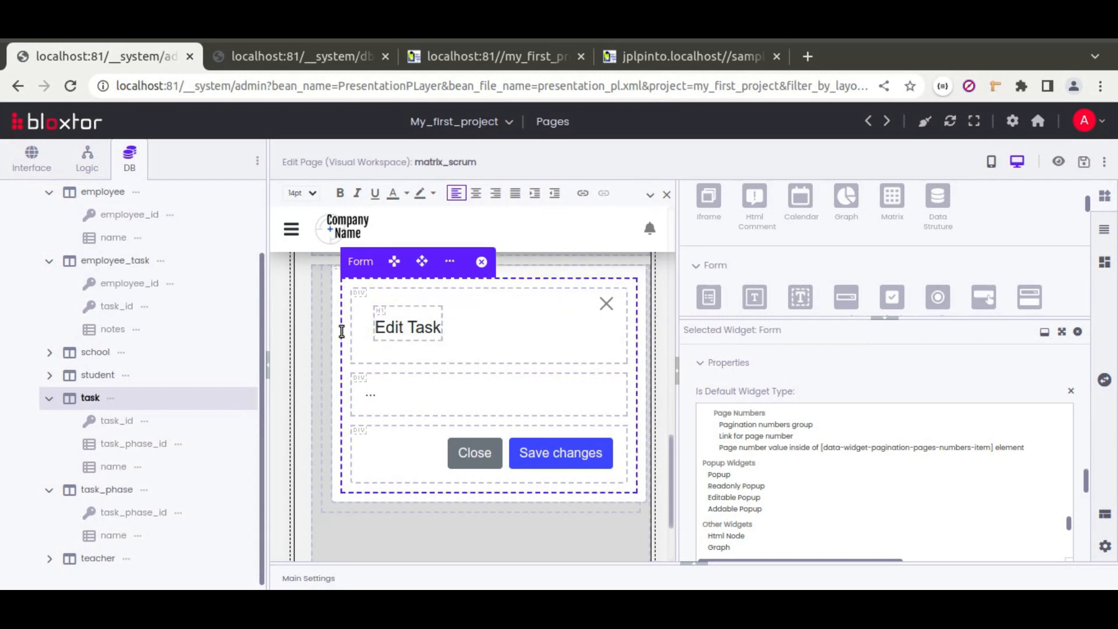
scroll(837, 502, up, 10)
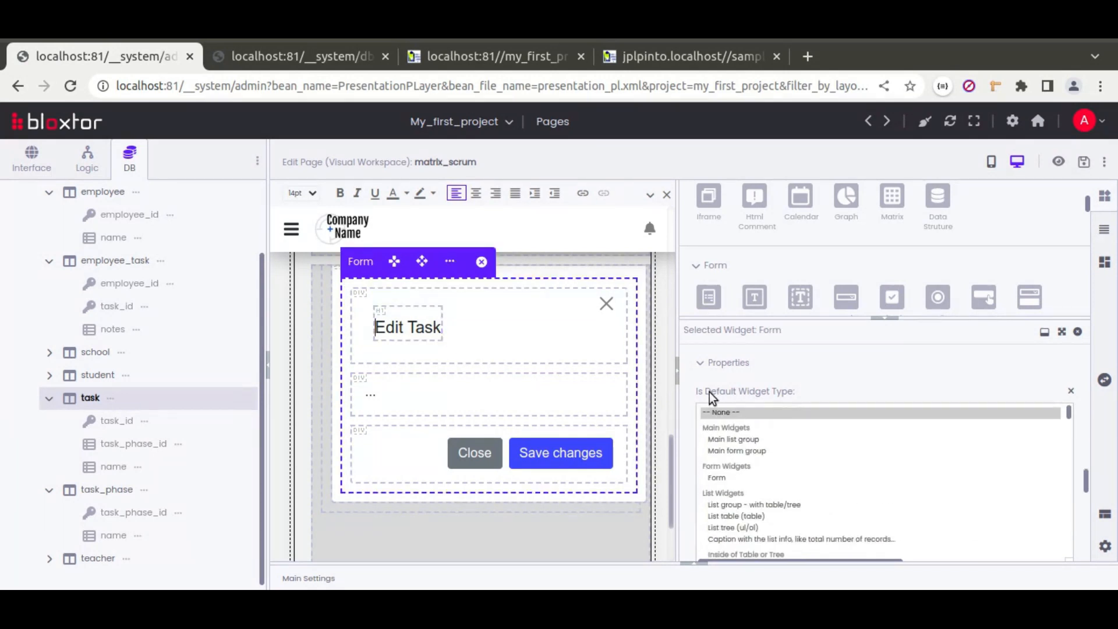
scroll(697, 386, down, 2)
scroll(698, 392, up, 2)
scroll(691, 407, down, 2)
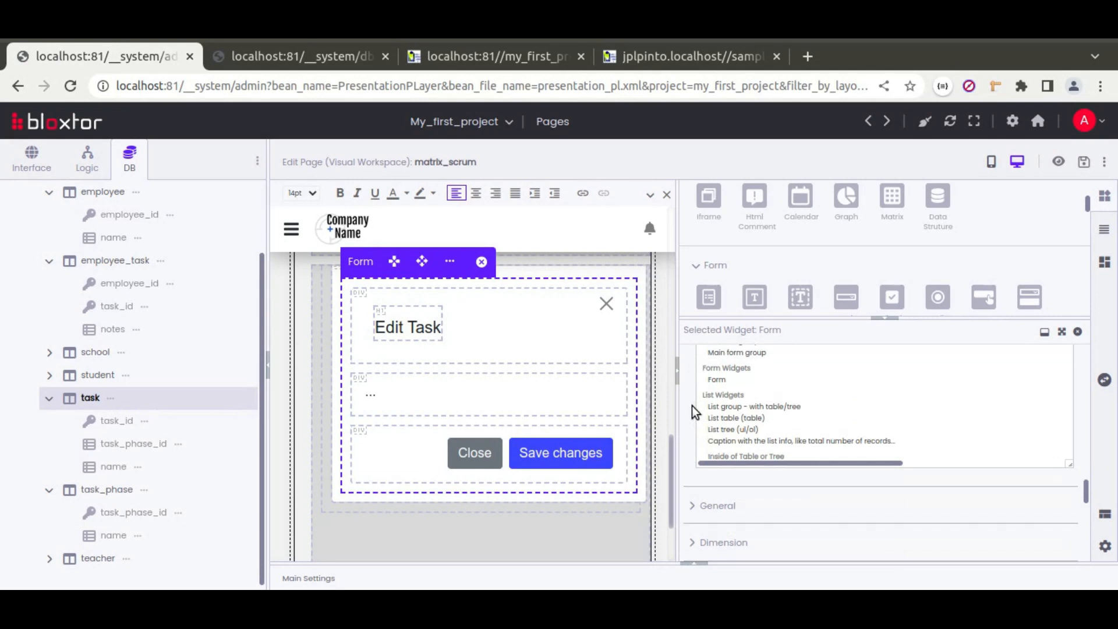
click(714, 379)
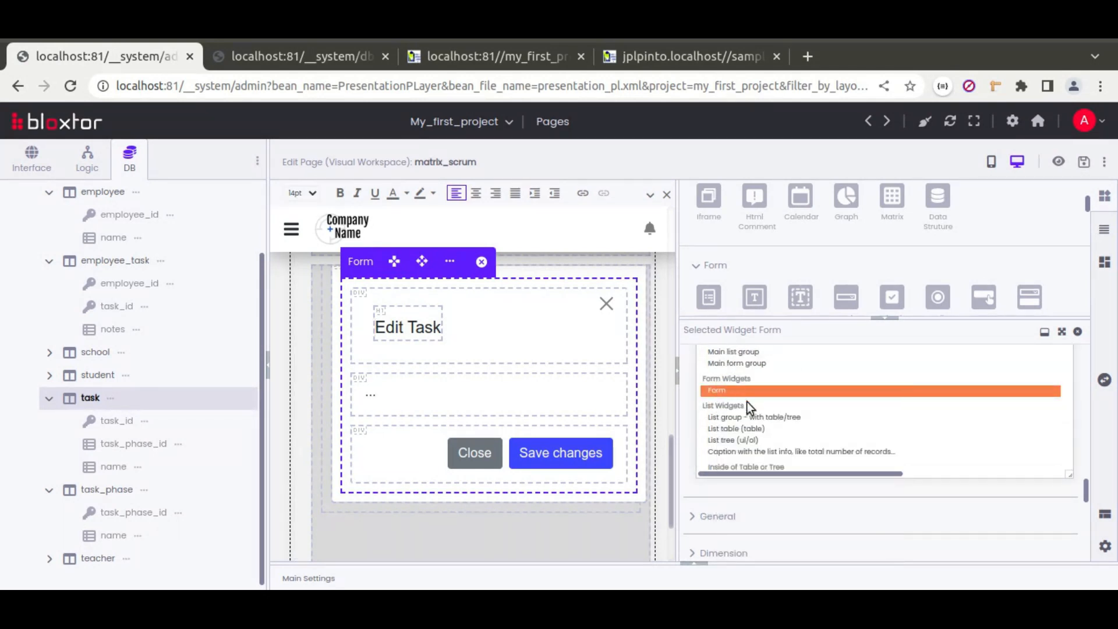
scroll(739, 402, up, 2)
click(718, 425)
click(716, 488)
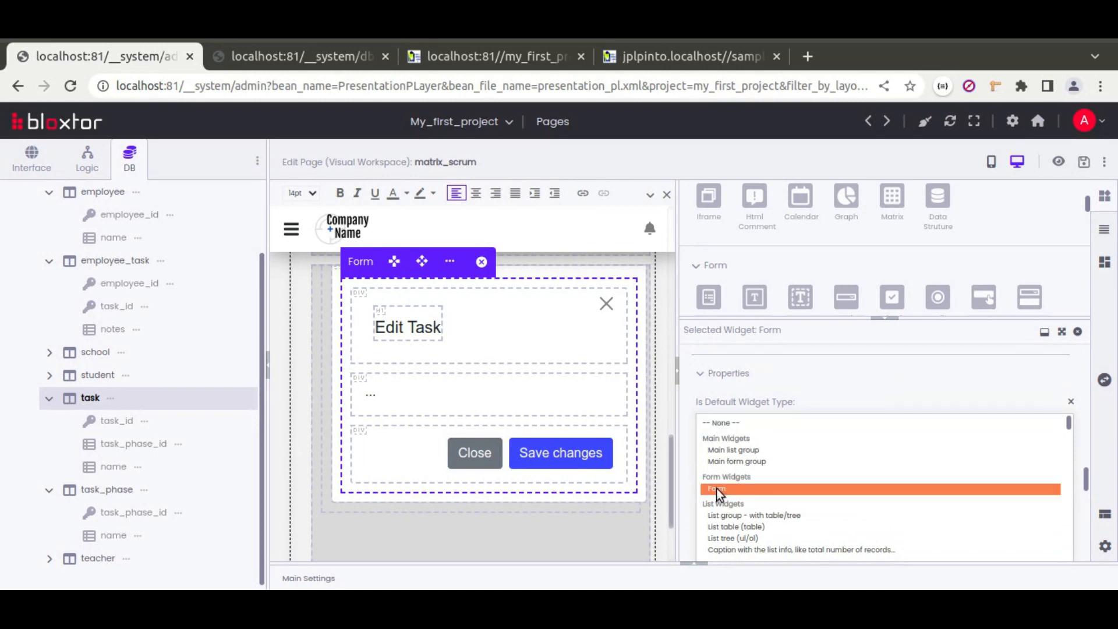
Step: Add the attribute "name" to the attributes shown by the Edit Task form
scroll(683, 459, down, 2)
scroll(844, 532, down, 2)
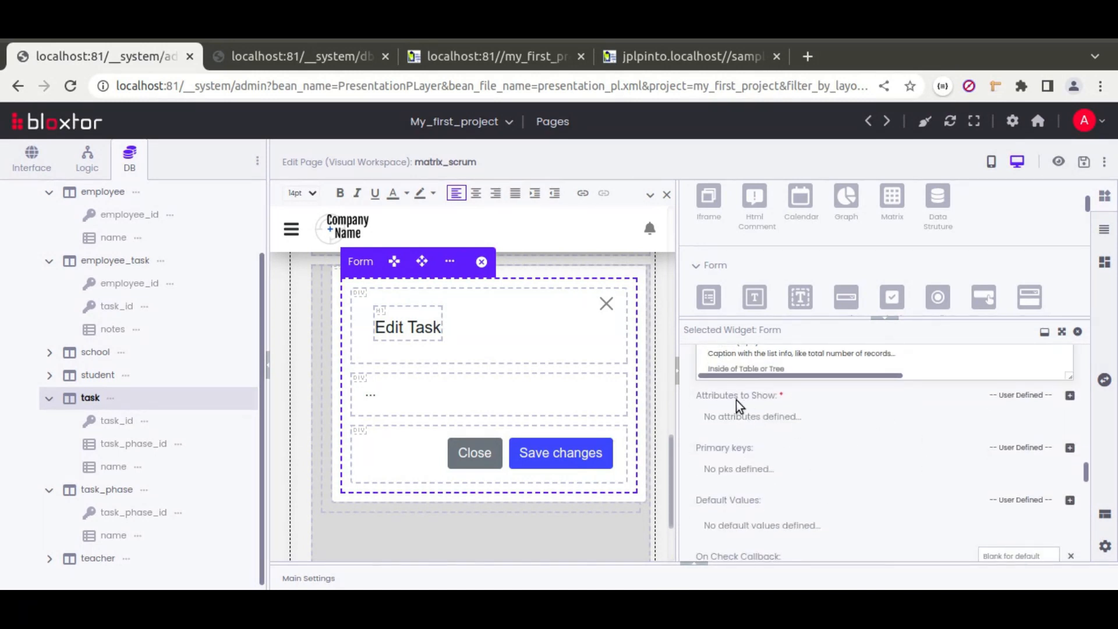
click(1070, 396)
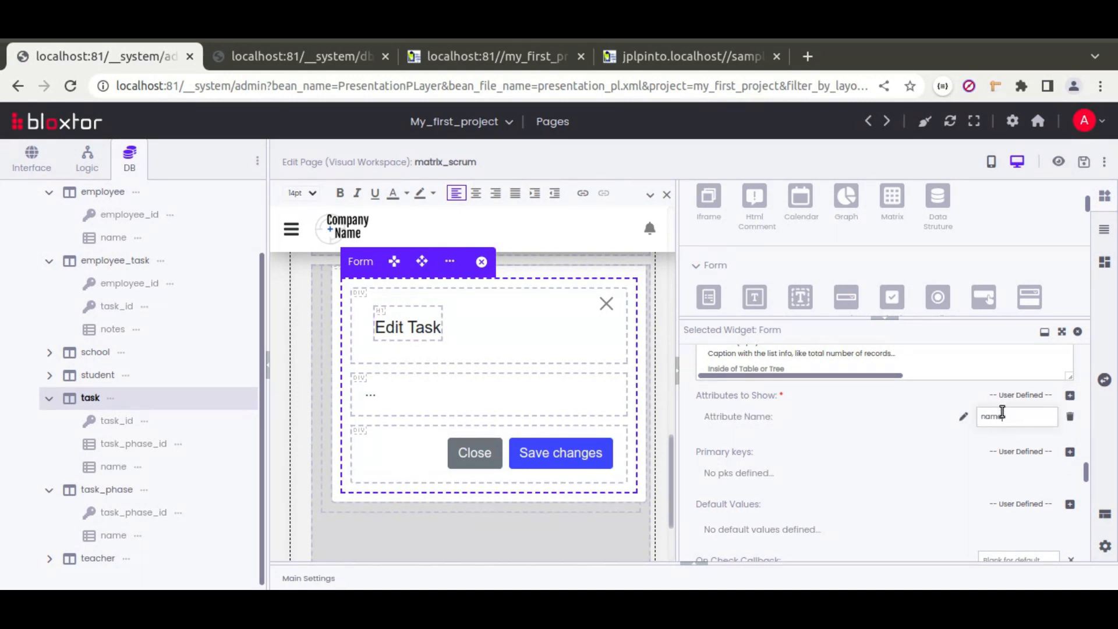
click(874, 428)
click(750, 459)
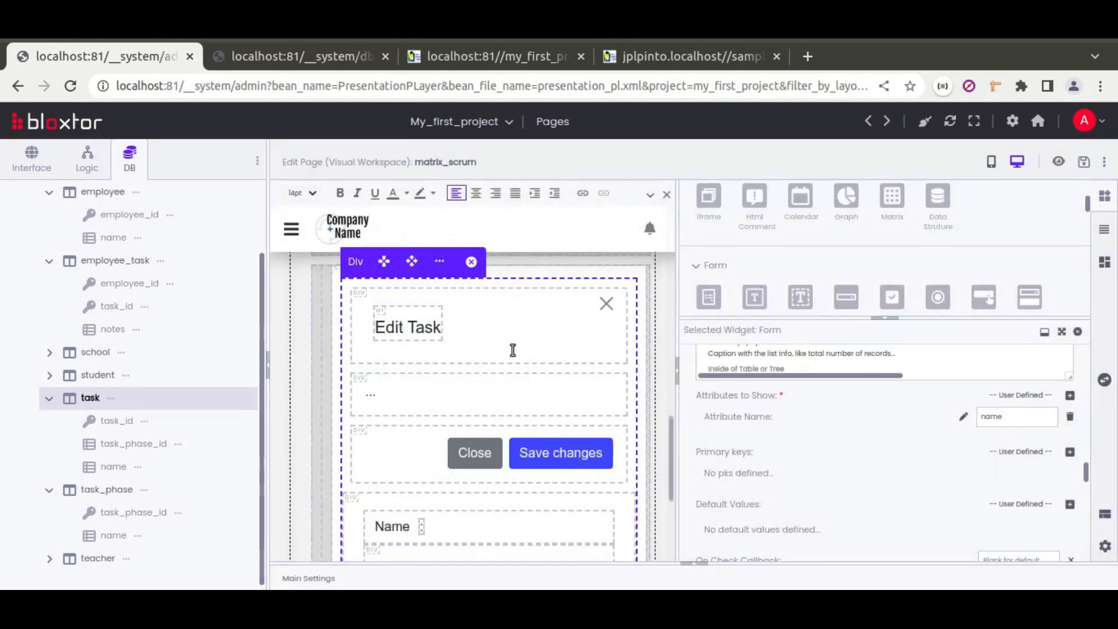
Step: Move the generated Name field into the Edit Task modal's body and delete the "..." placeholder text there
click(388, 499)
drag(385, 476, 392, 401)
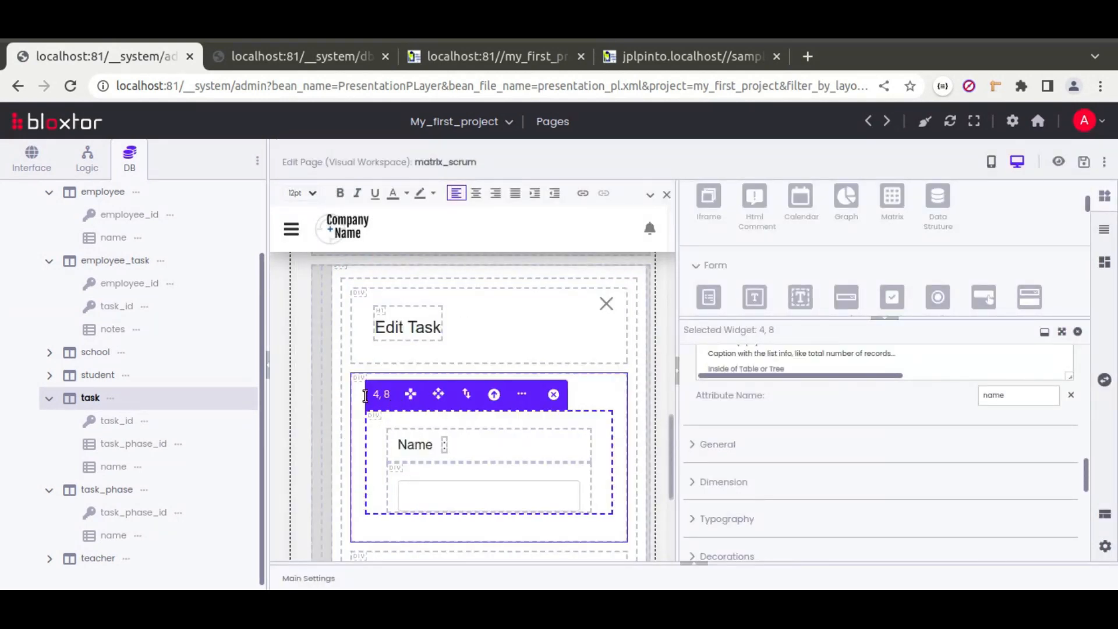
click(391, 396)
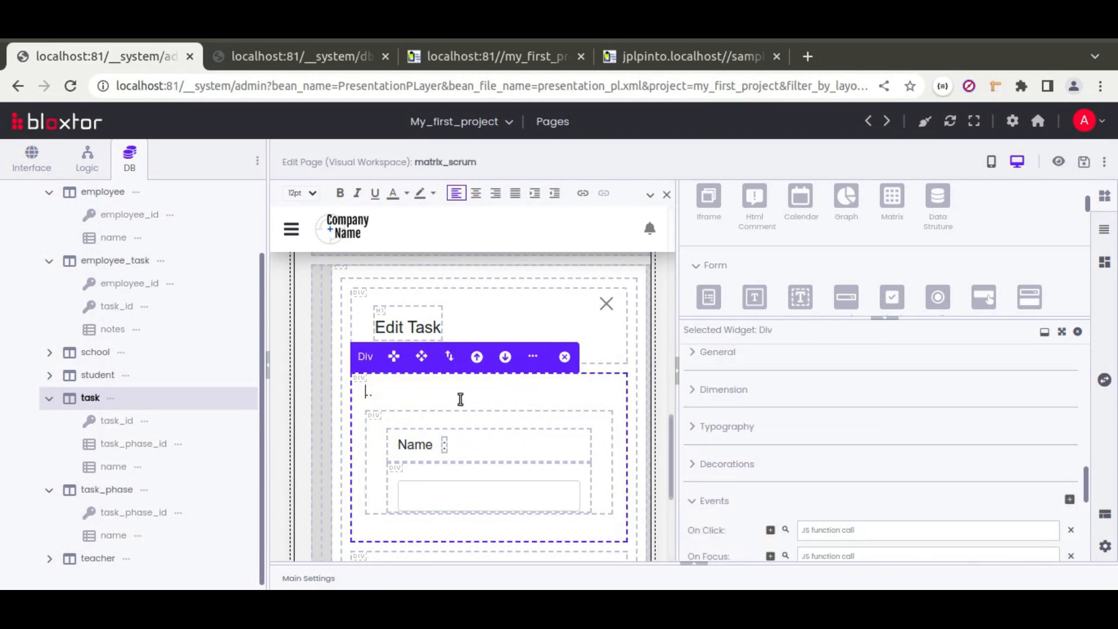
key(Delete)
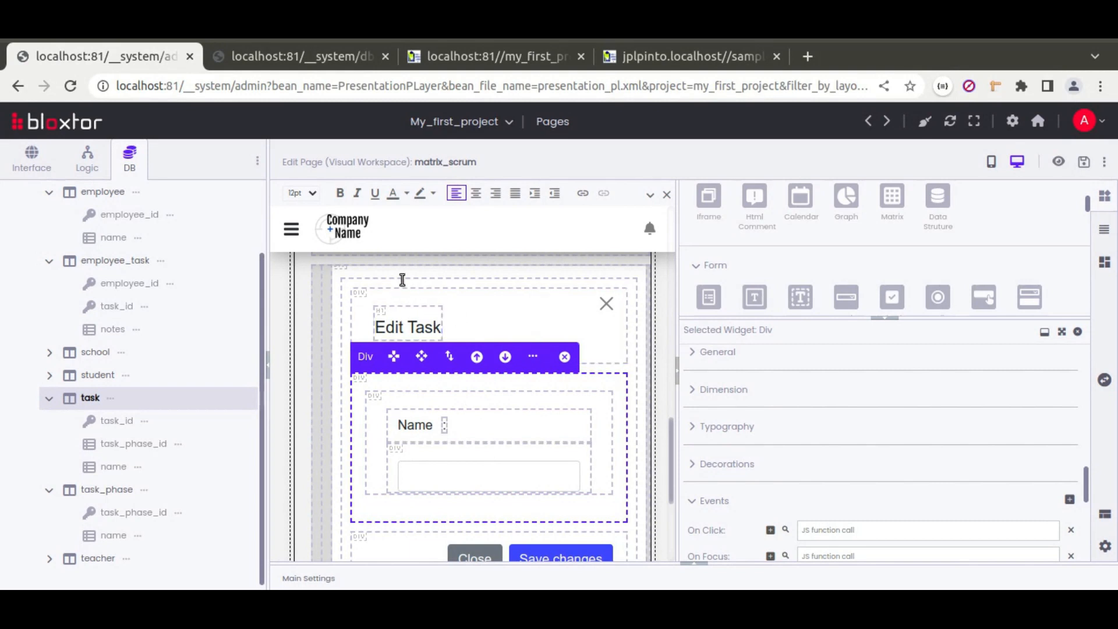
right_click(510, 508)
click(435, 414)
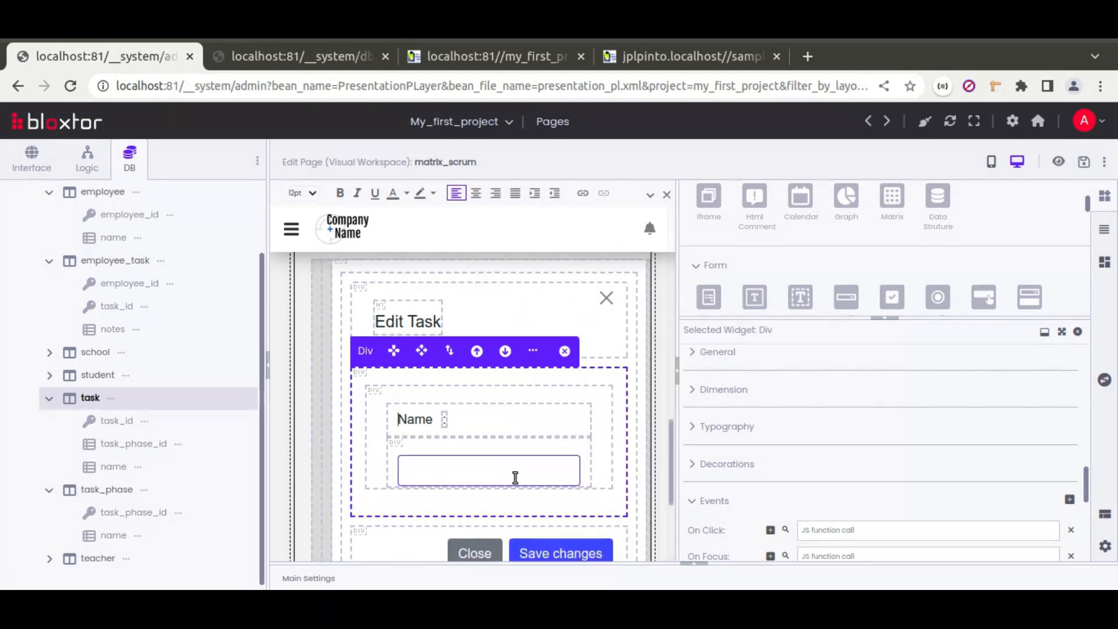
Step: Set the On Click event of the Edit Task modal's "Save changes" button to updateResourceItem
scroll(514, 474, down, 2)
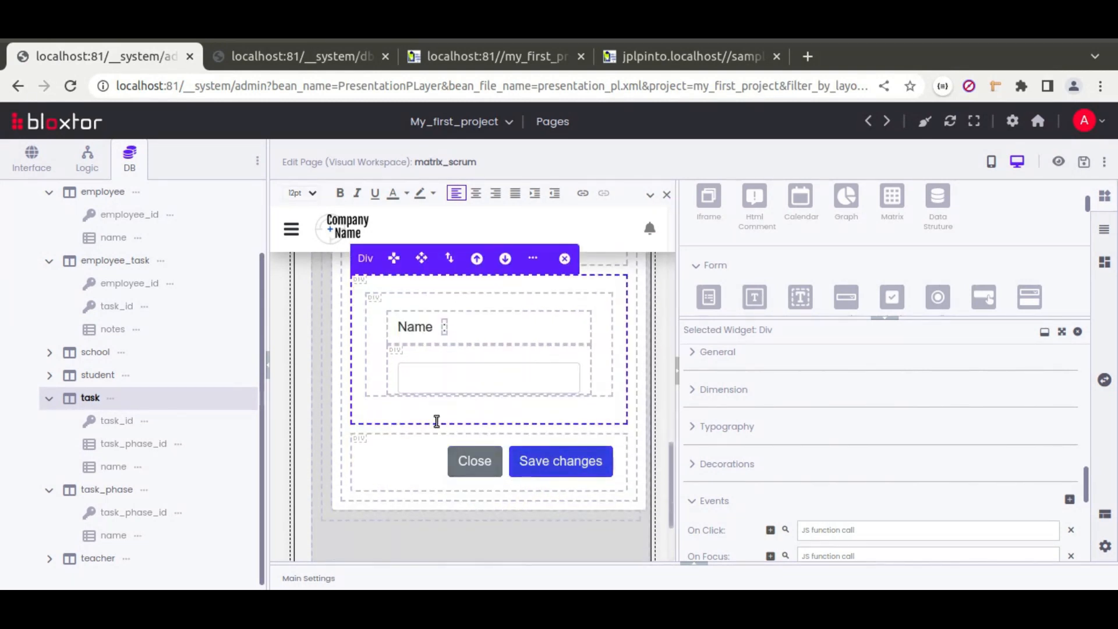
click(342, 400)
click(559, 463)
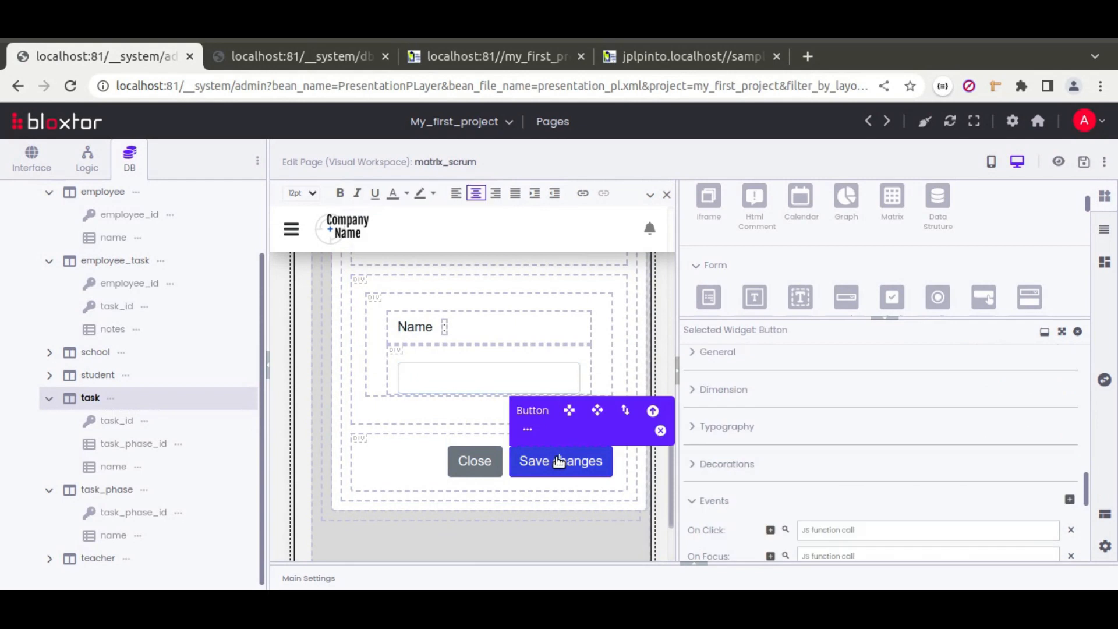
scroll(750, 413, down, 3)
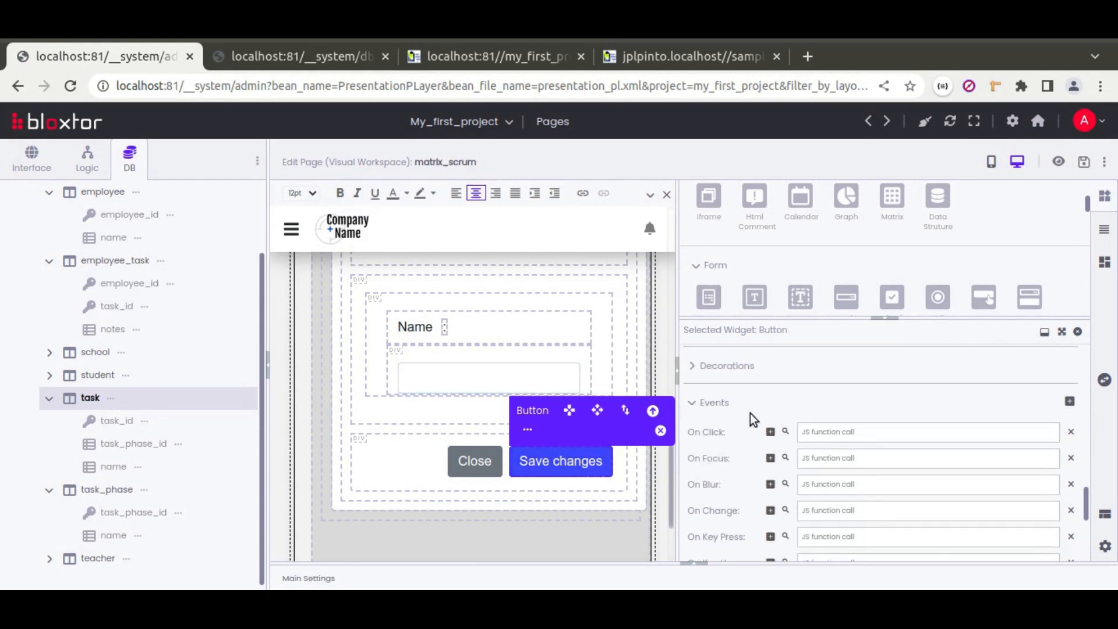
click(777, 432)
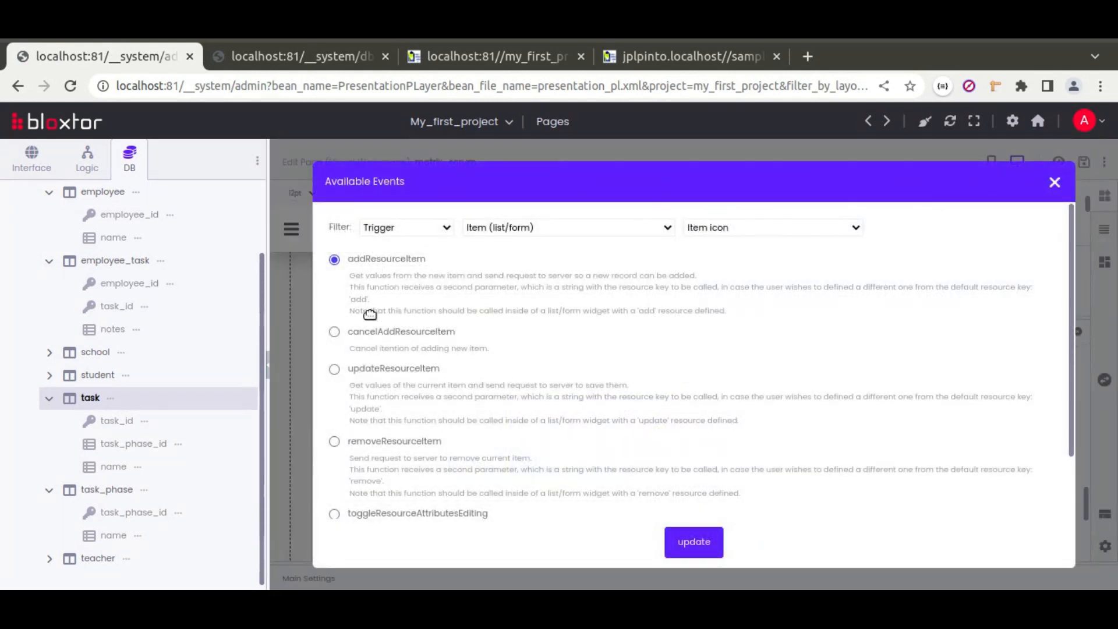
click(334, 370)
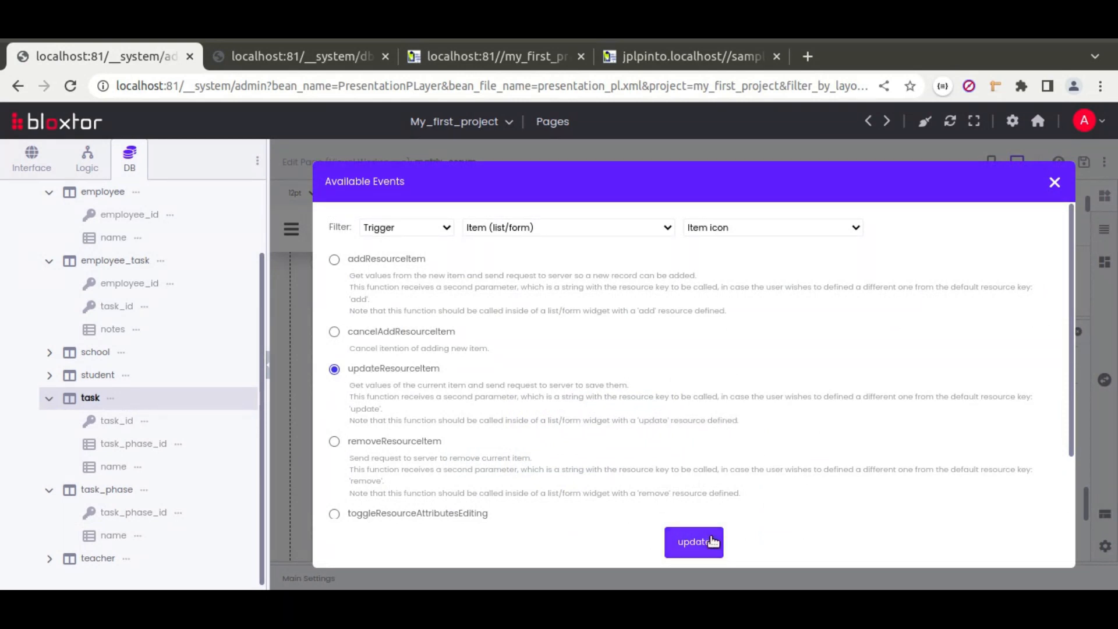
click(694, 541)
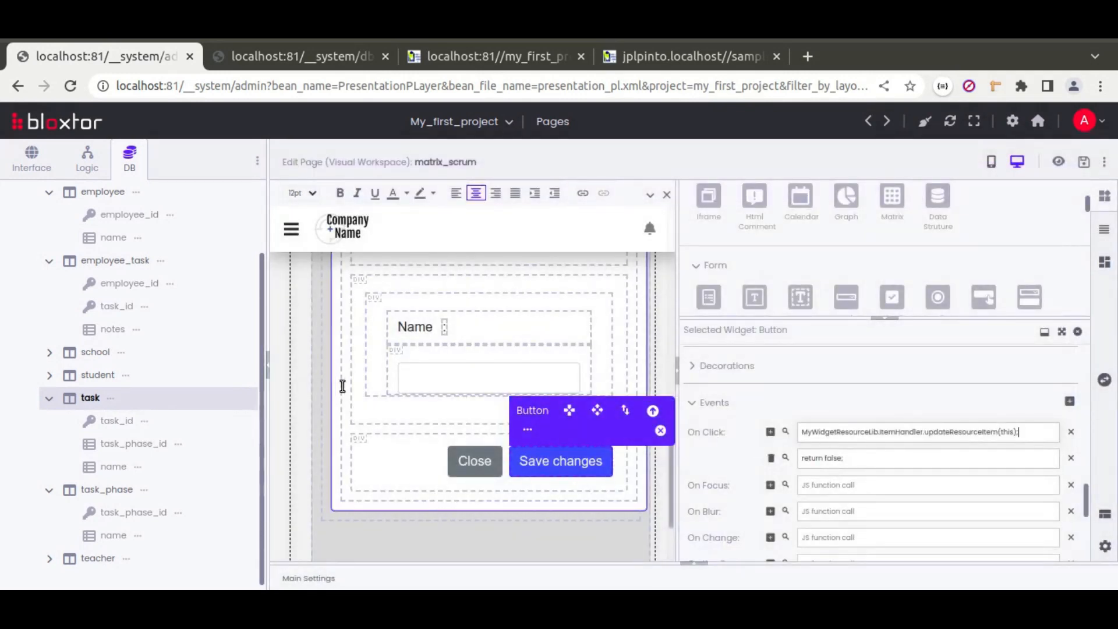
Step: Create an update resource for the Edit Task form, based on the task table with query type "Update a record"
click(345, 383)
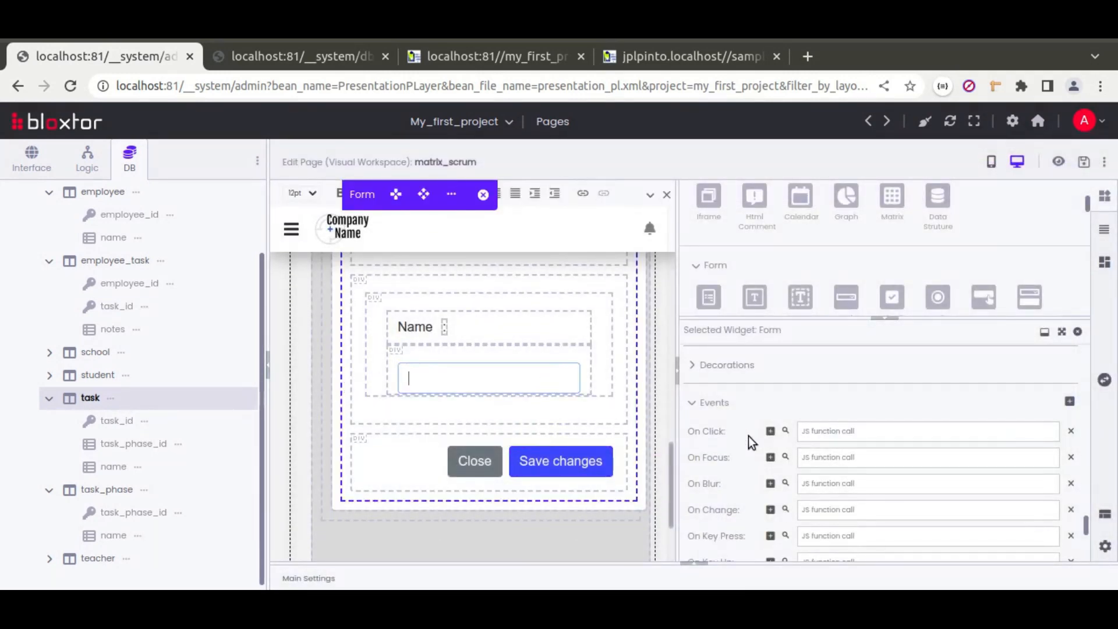
click(1061, 332)
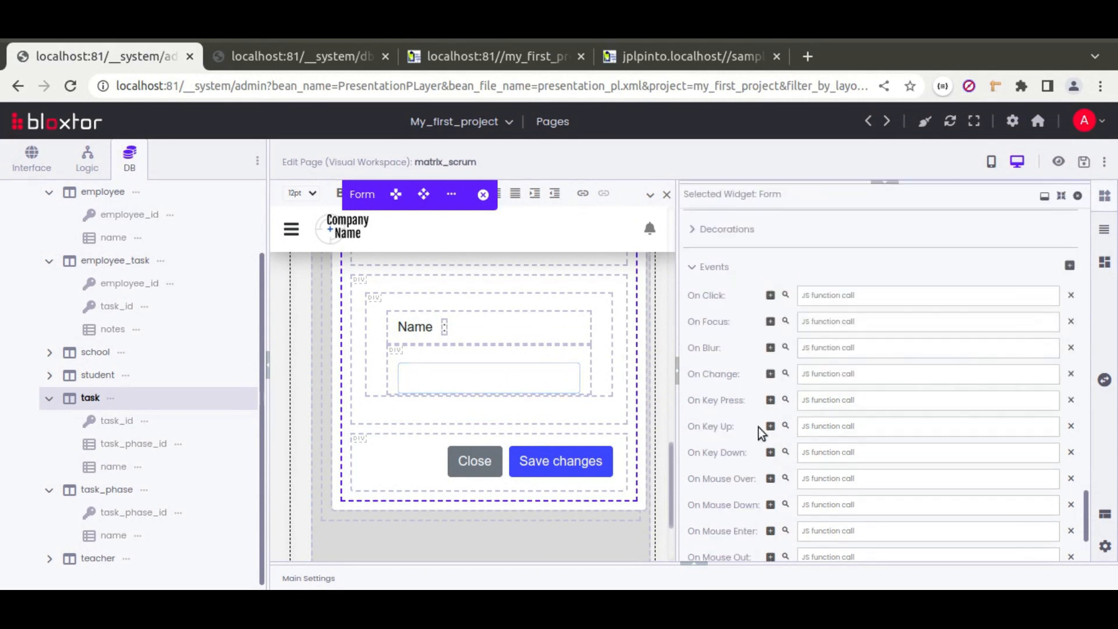
scroll(704, 442, up, 20)
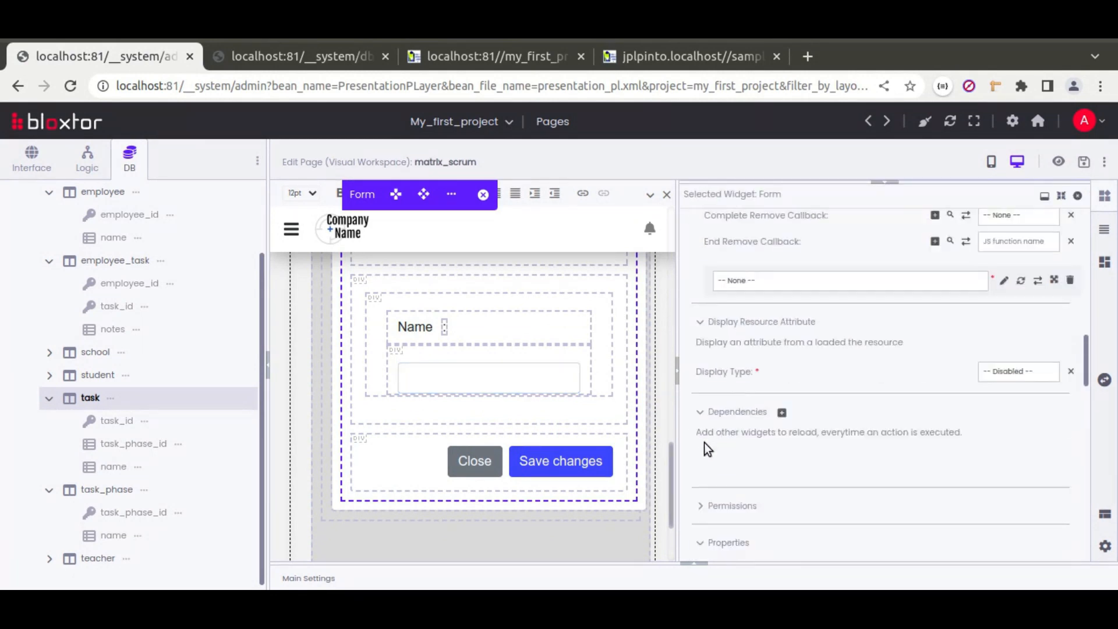
scroll(703, 424, up, 3)
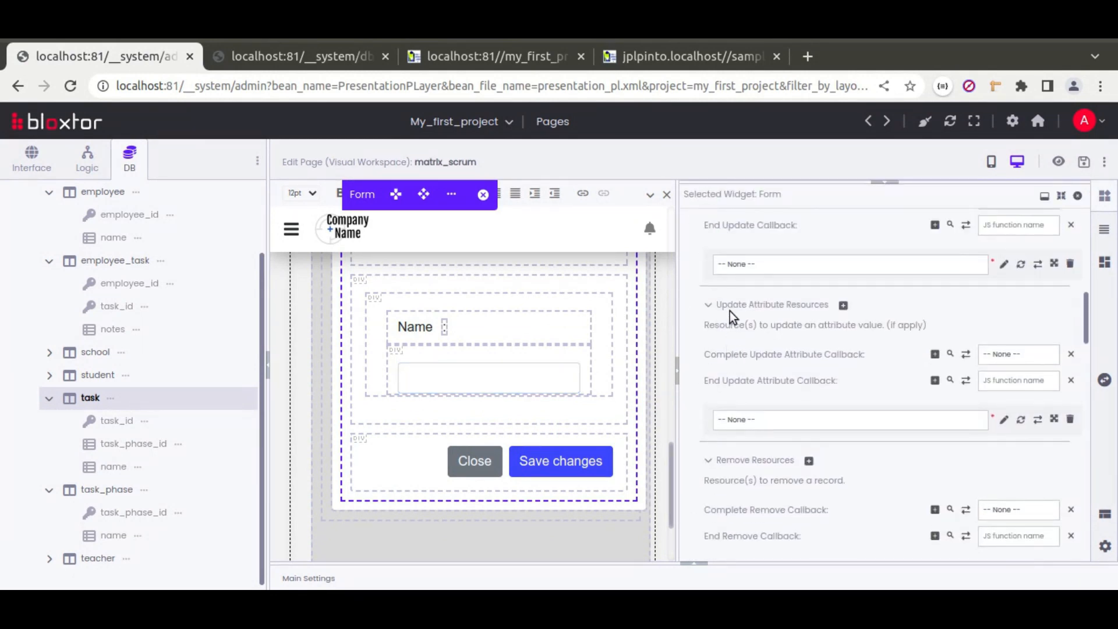
scroll(729, 326, up, 4)
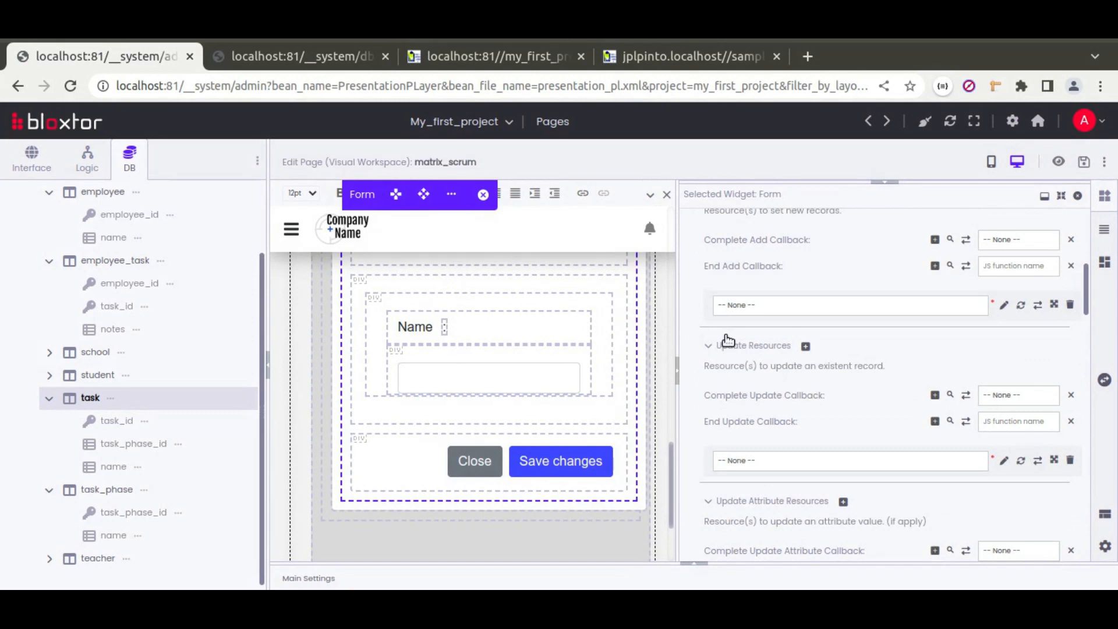
click(1003, 459)
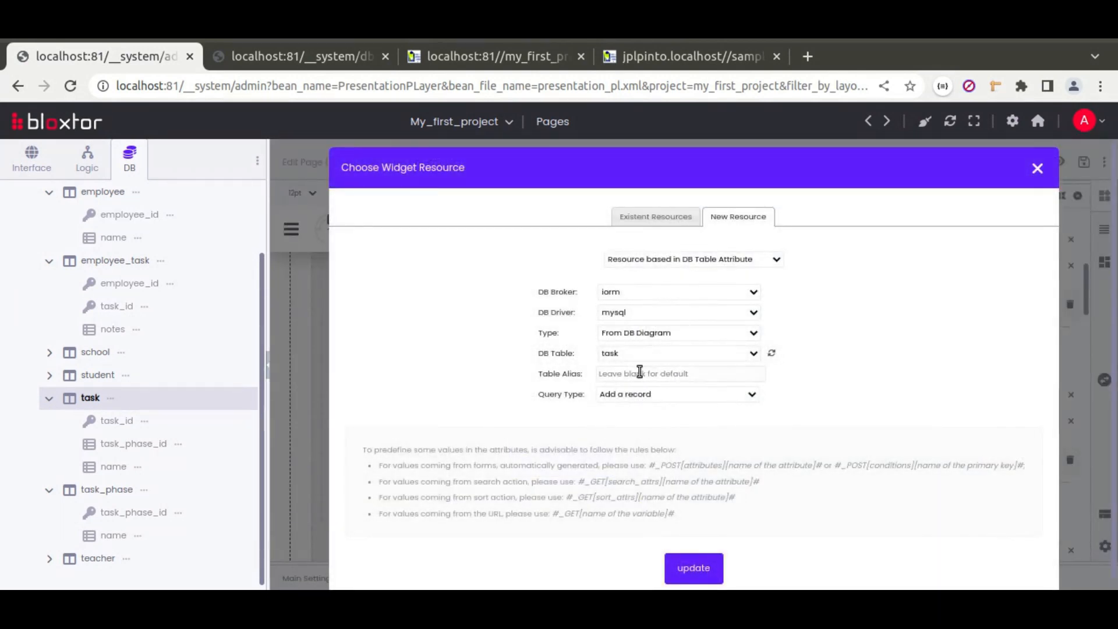
click(634, 394)
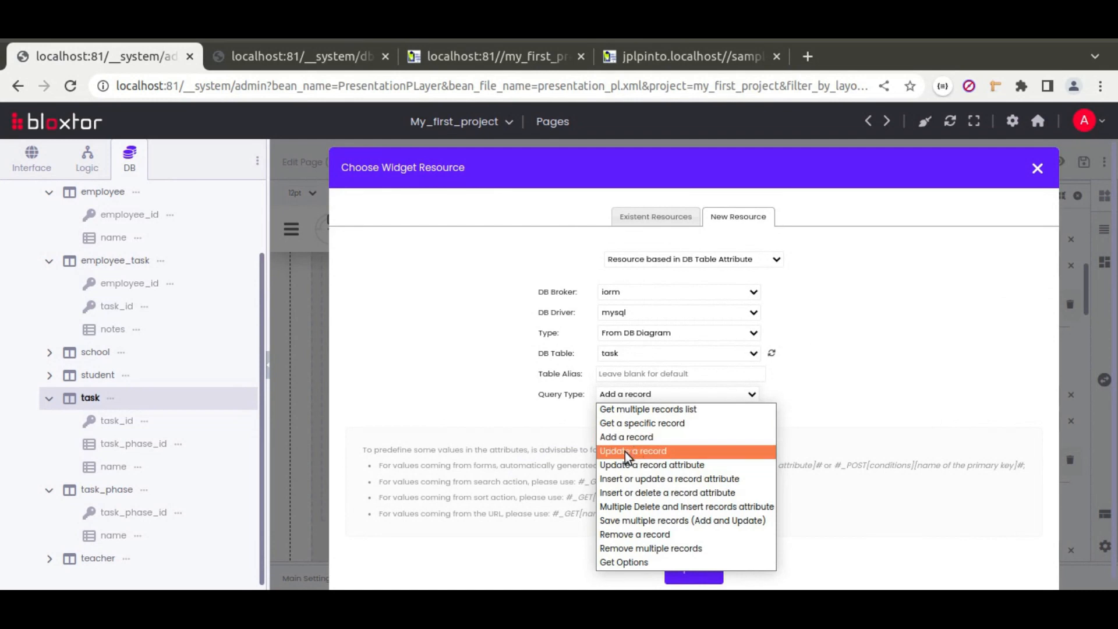
click(655, 453)
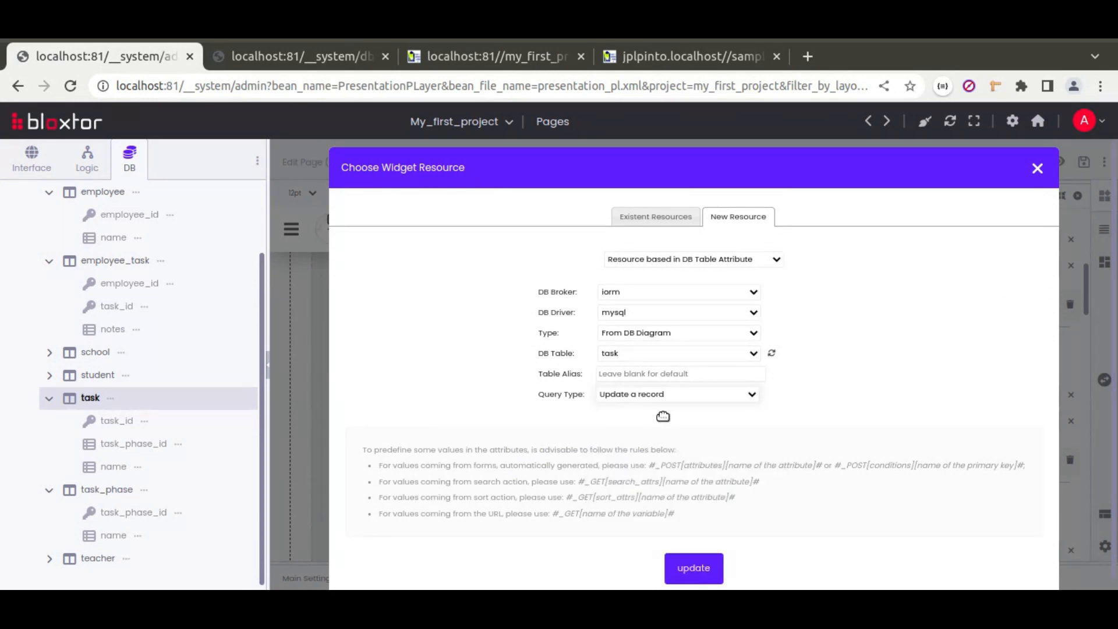
click(696, 570)
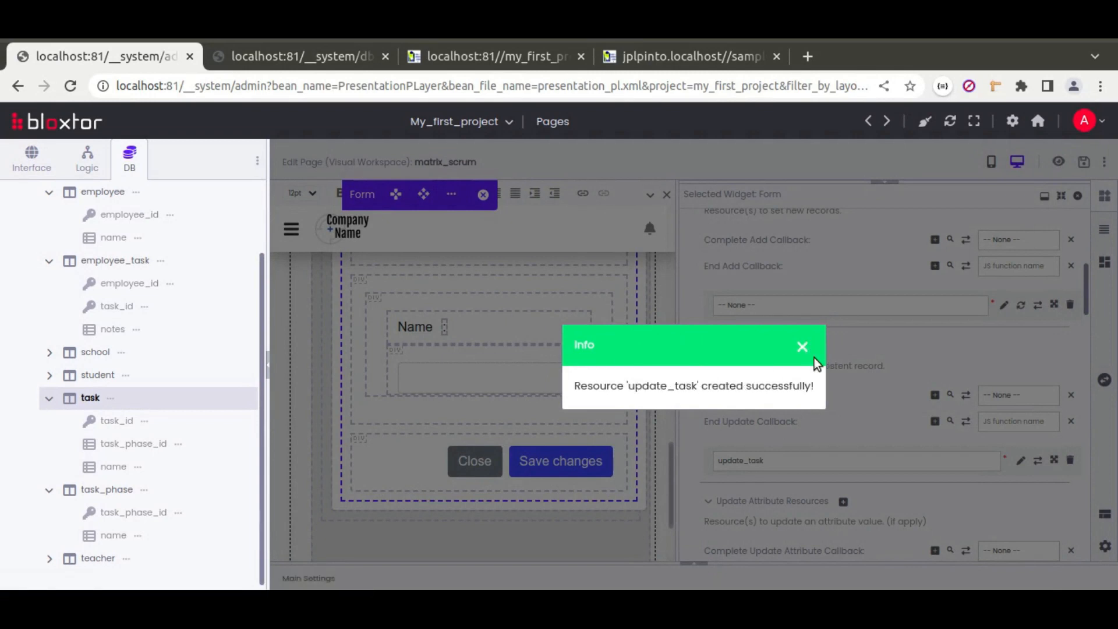
Step: Add the attribute "task_id" to the primary keys of the Edit Task form
scroll(695, 444, down, 6)
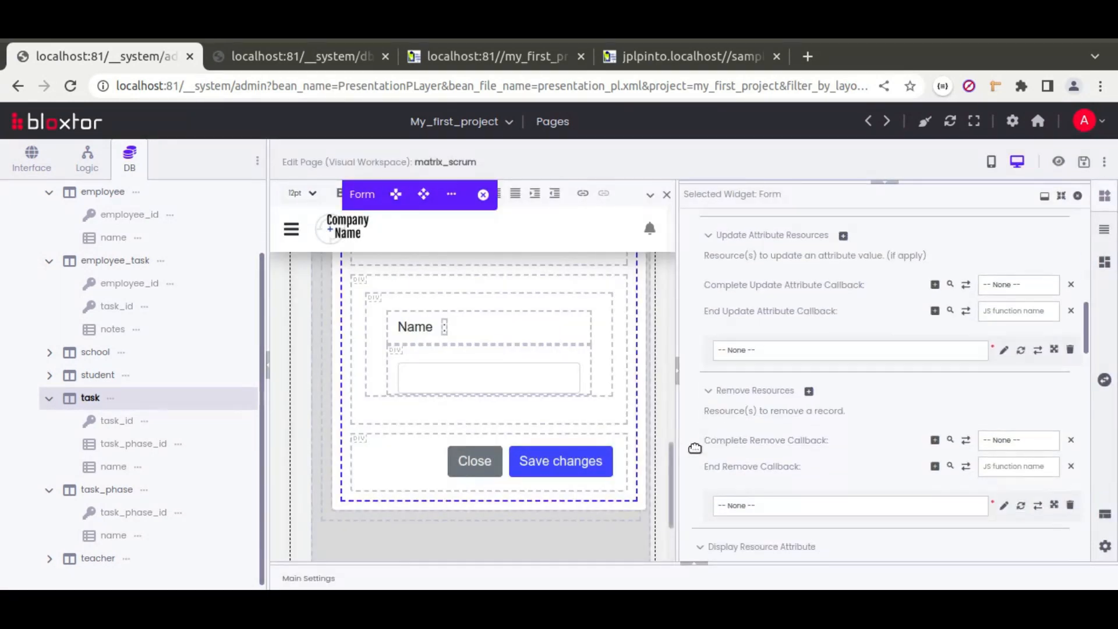
scroll(696, 445, down, 6)
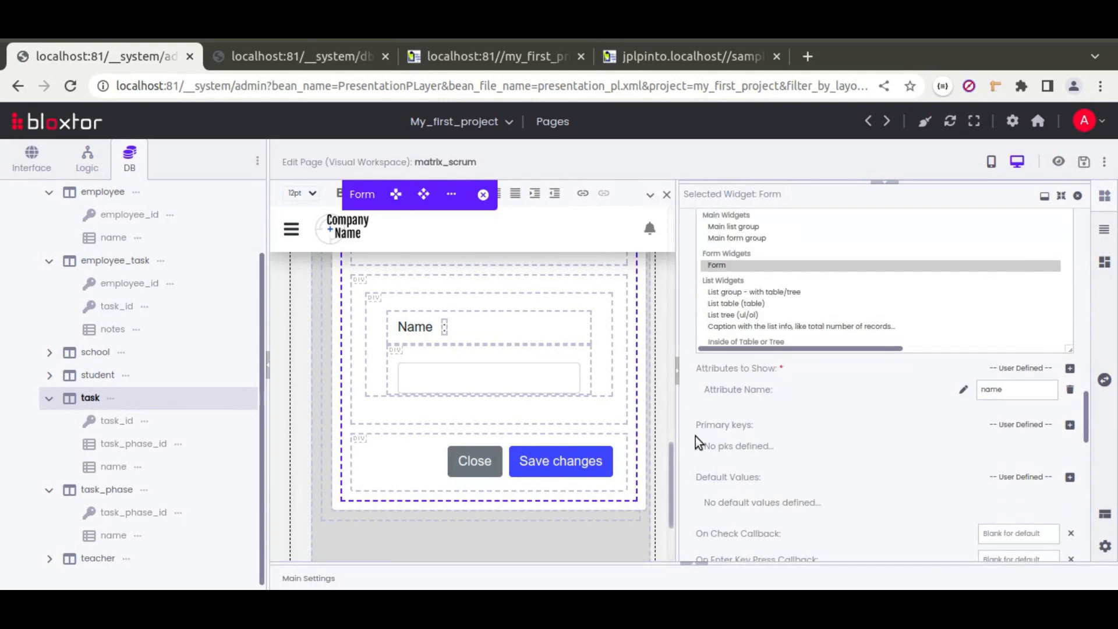
click(1070, 425)
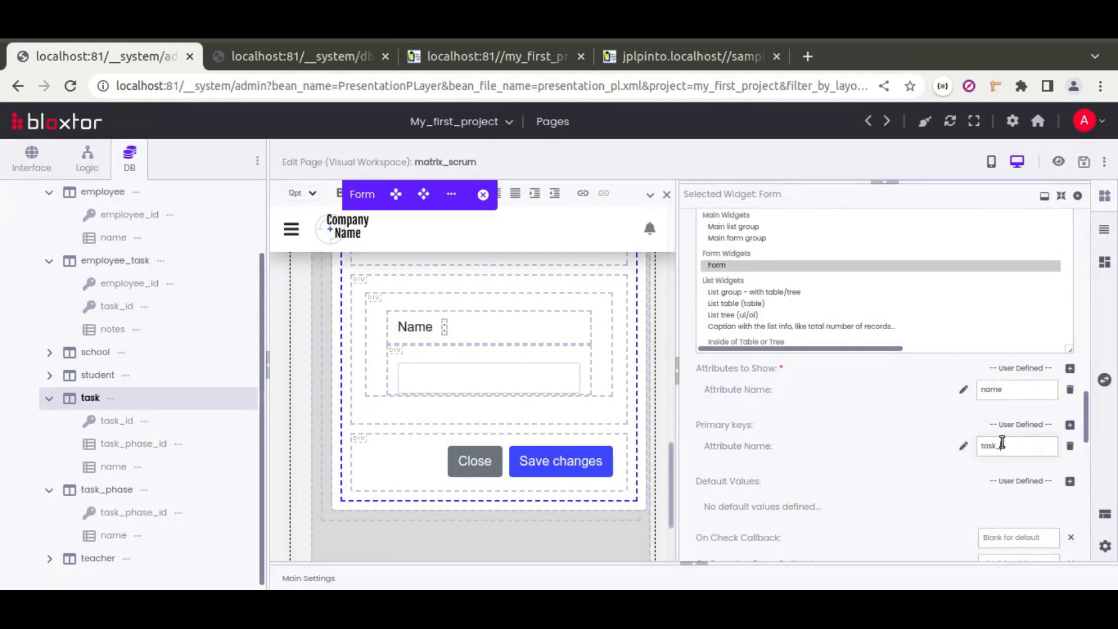
text(task_id)
Step: Locate the Load Resources settings of the Edit Task form
scroll(472, 379, up, 3)
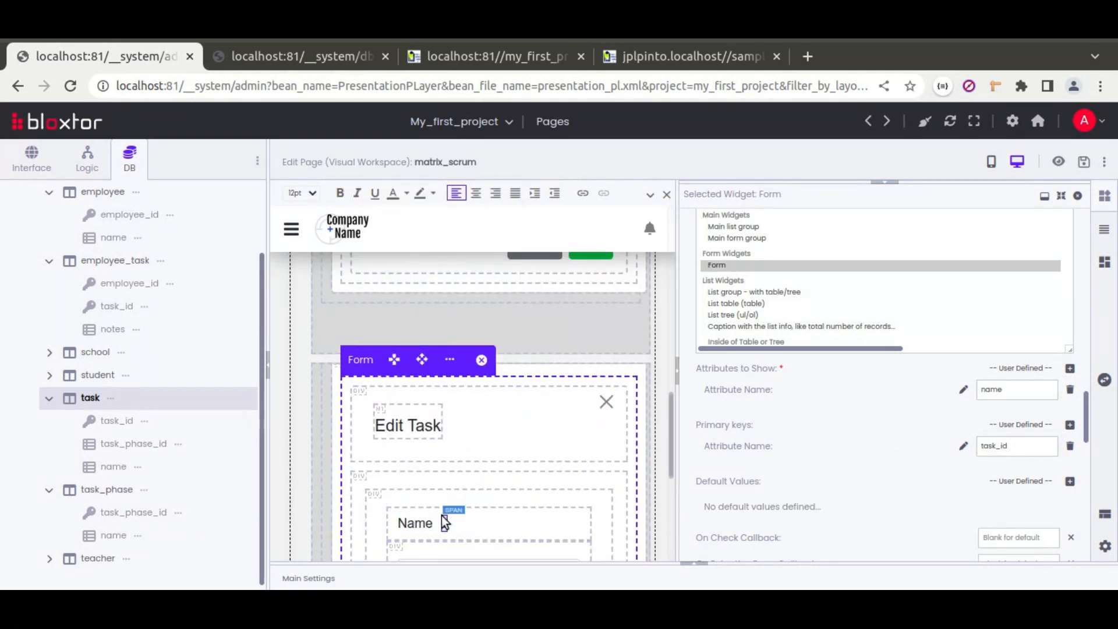
scroll(515, 454, down, 1)
scroll(512, 462, down, 1)
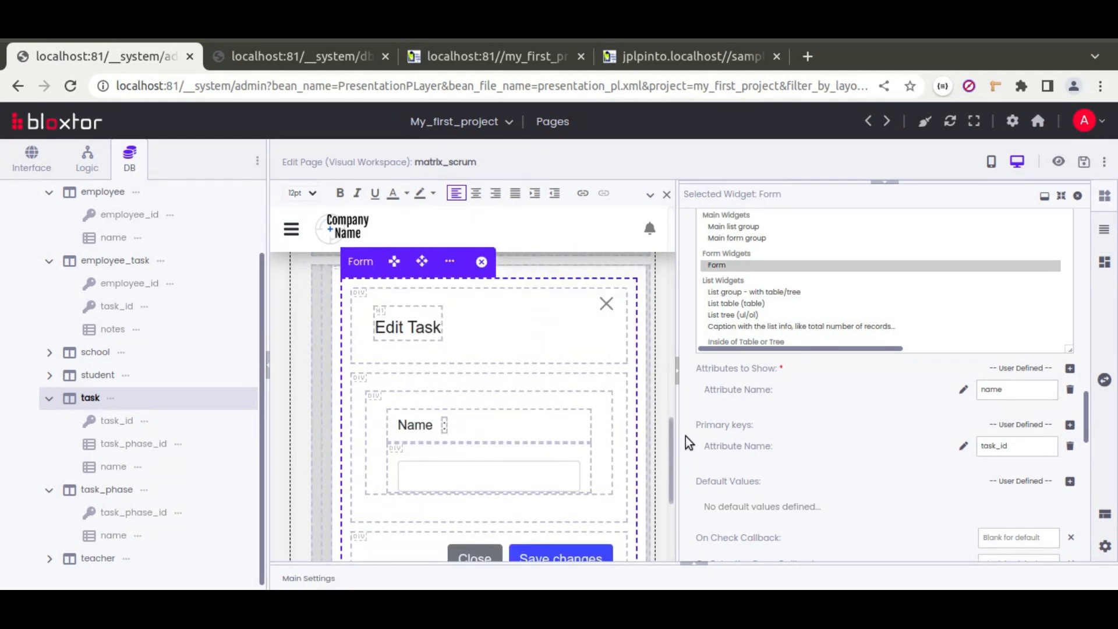
scroll(686, 436, down, 10)
scroll(686, 432, up, 4)
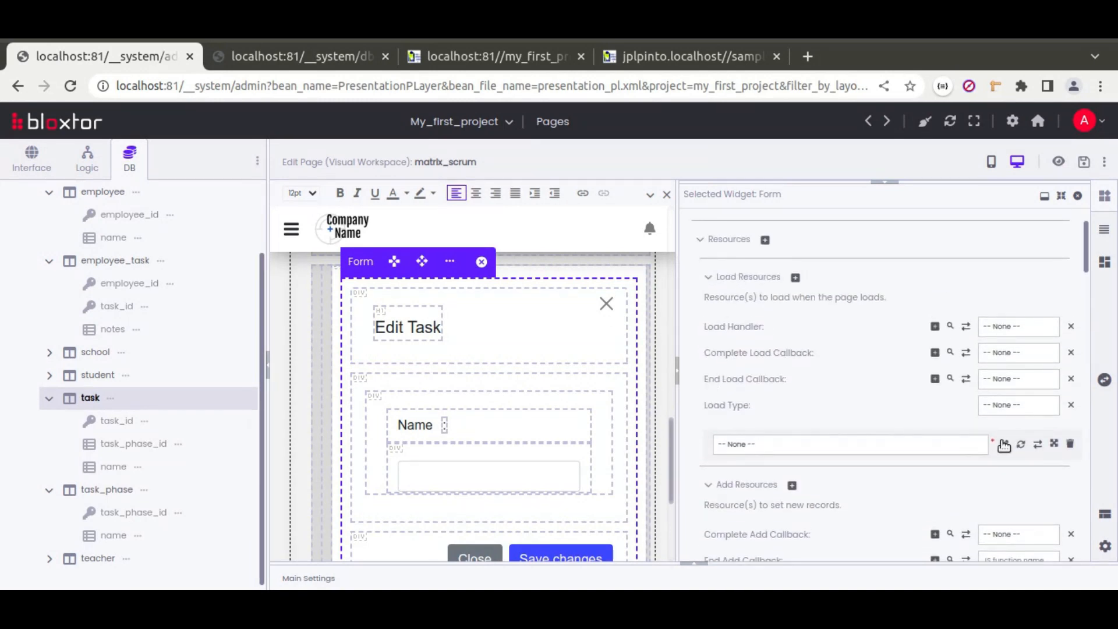
Step: Give the Edit Task form a load resource that gets a specific record from the task table, with load type None
click(1004, 446)
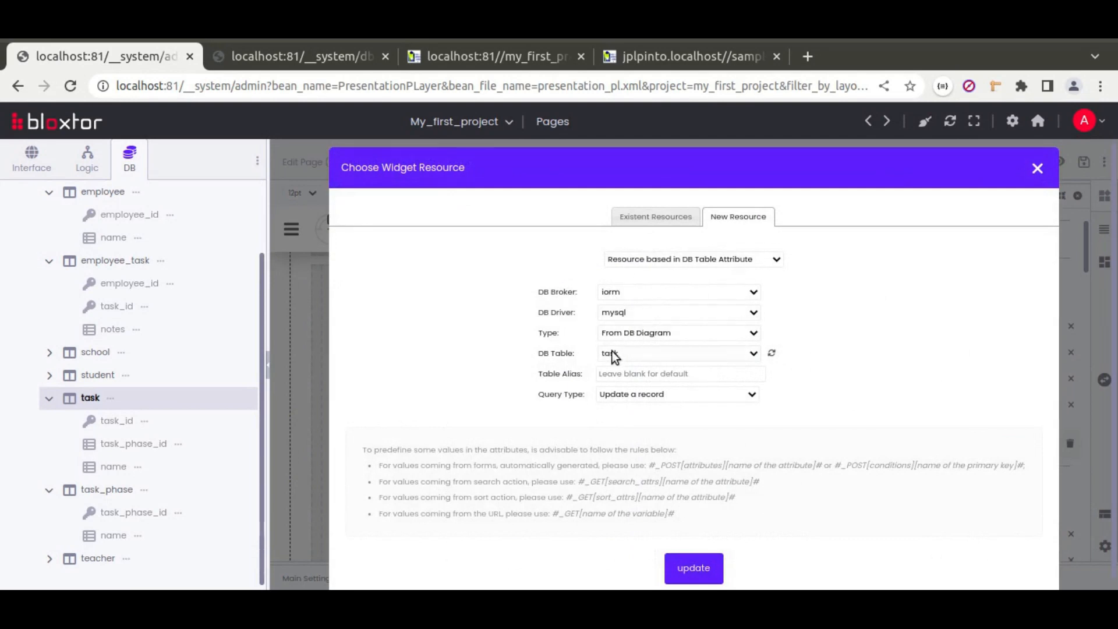
click(636, 400)
click(642, 423)
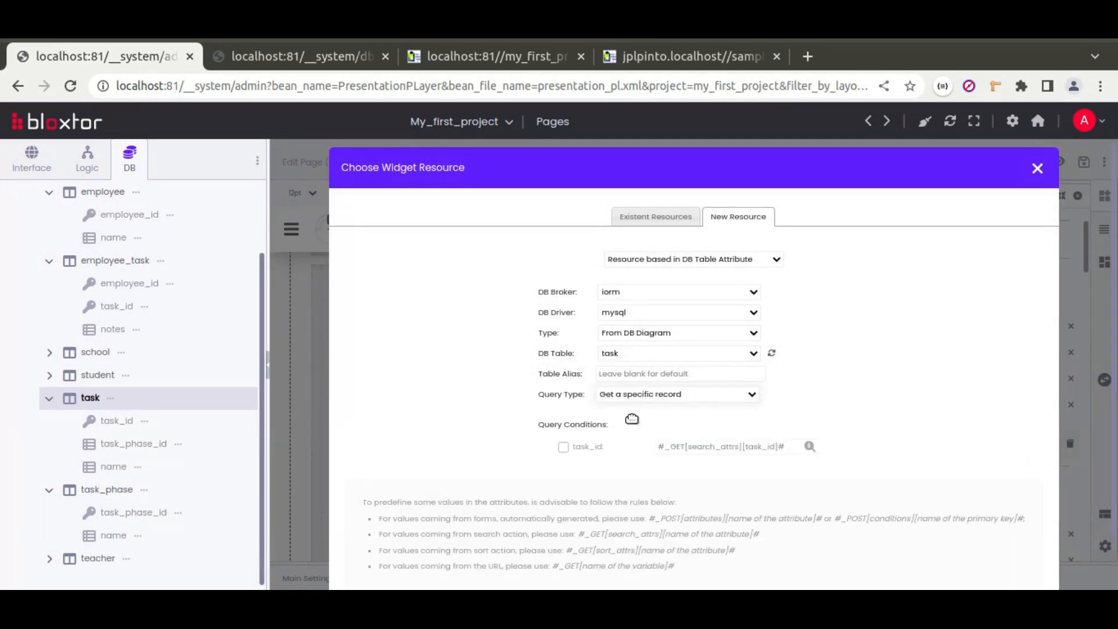
scroll(681, 448, down, 1)
click(694, 558)
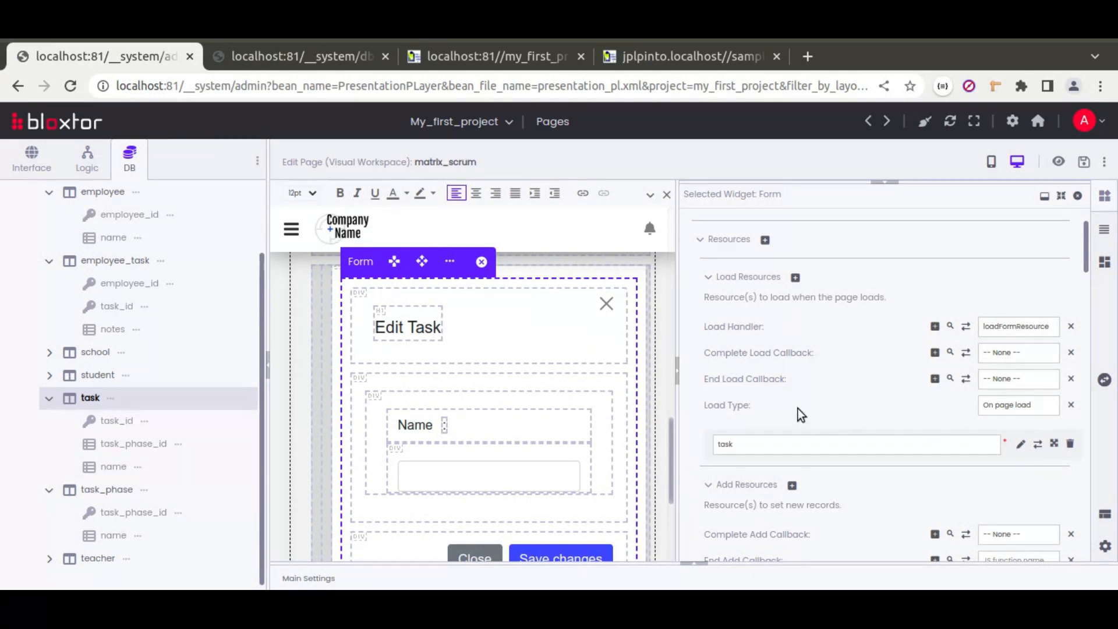
click(993, 406)
click(994, 428)
Step: Set the Edit Task form's id to edit_task_form
scroll(738, 357, up, 5)
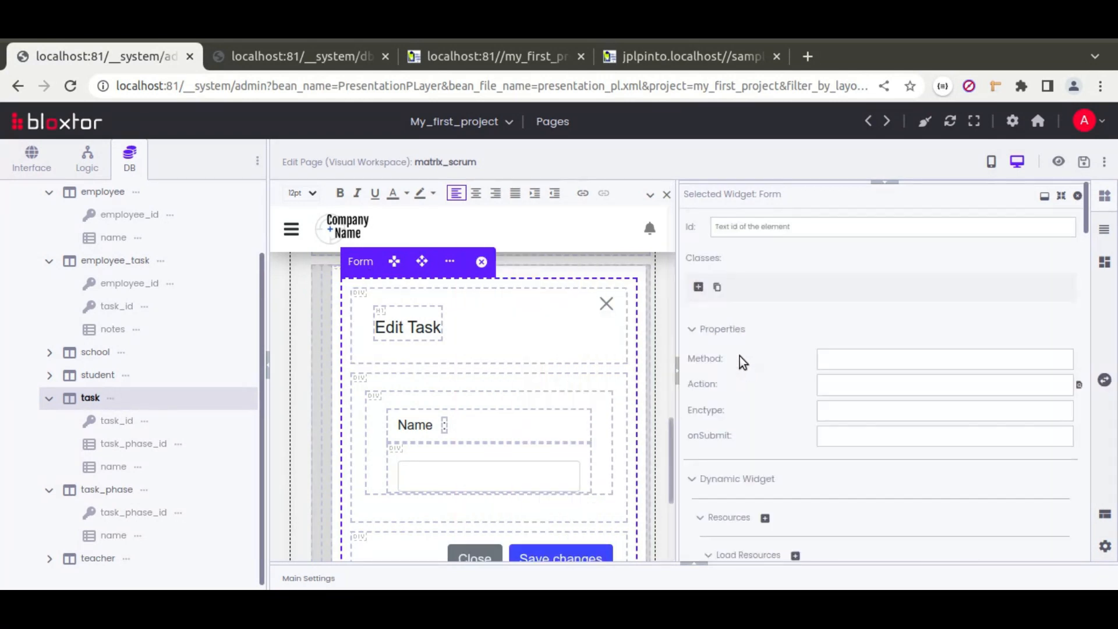
click(747, 227)
text(edit_task_form)
double_click(747, 227)
click(746, 228)
text(k)
double_click(744, 232)
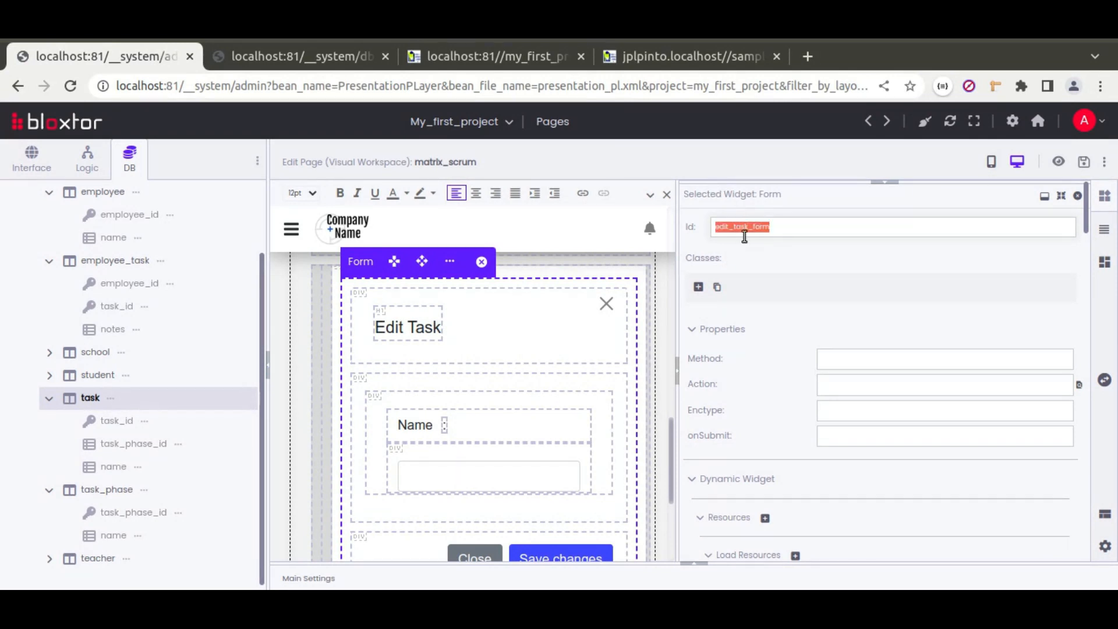
Step: Add edit_task_form as a dependency of the edit_task_popup div
click(313, 331)
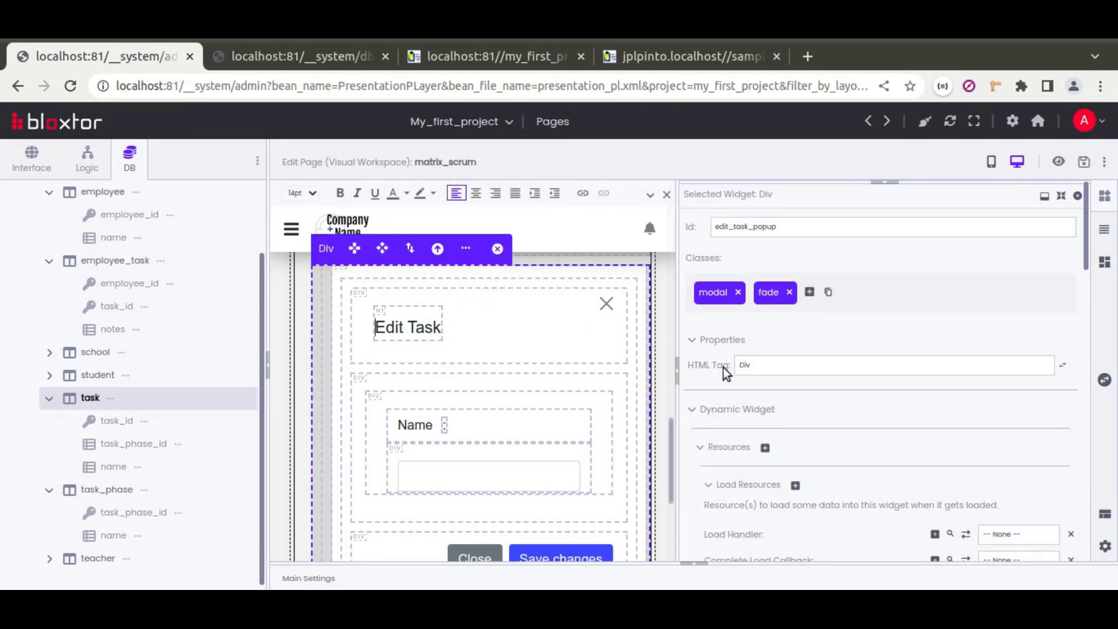
scroll(708, 417, down, 10)
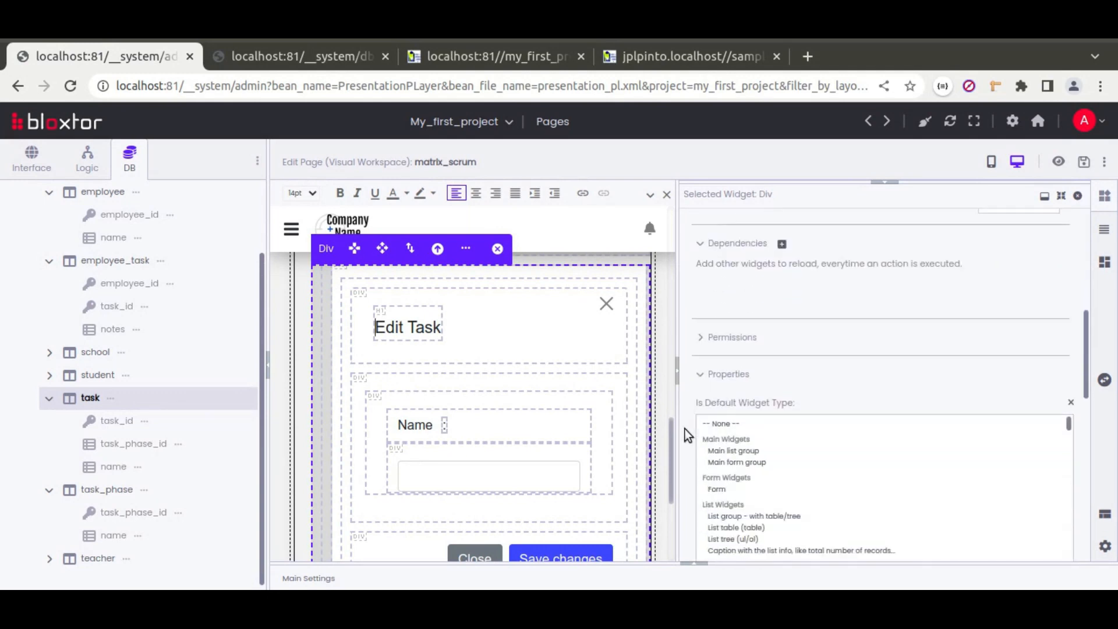
scroll(719, 353, up, 3)
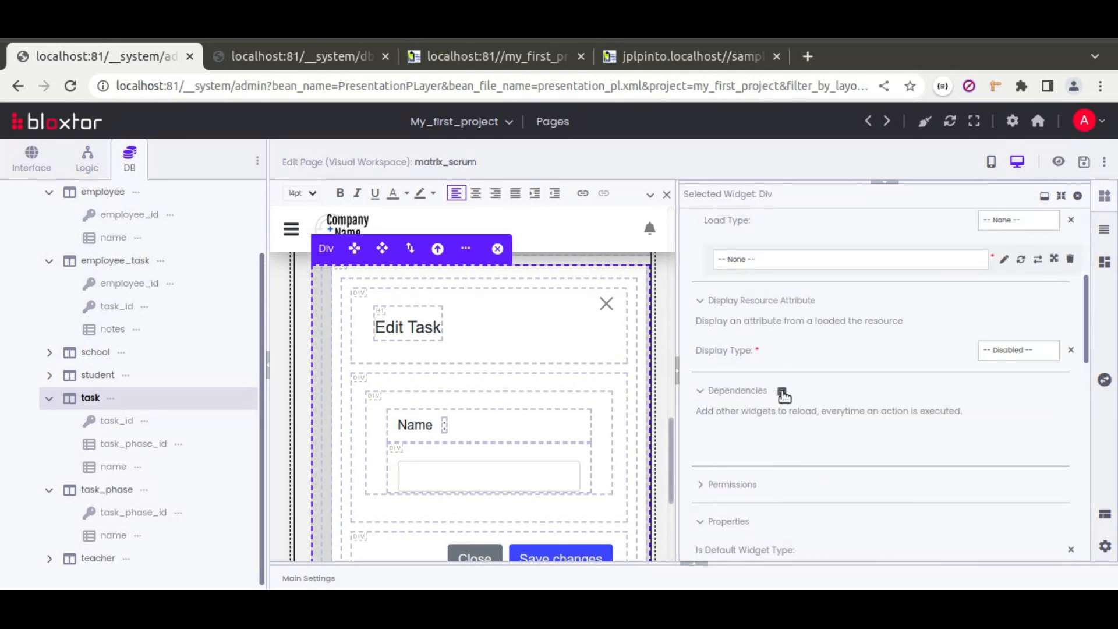
click(1011, 437)
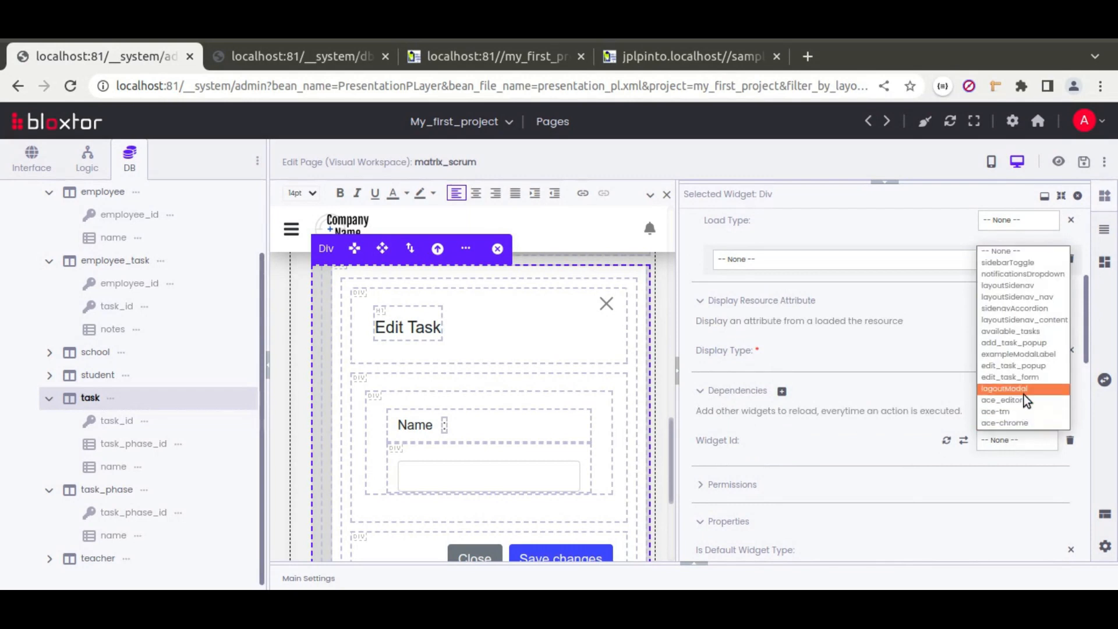
click(1018, 377)
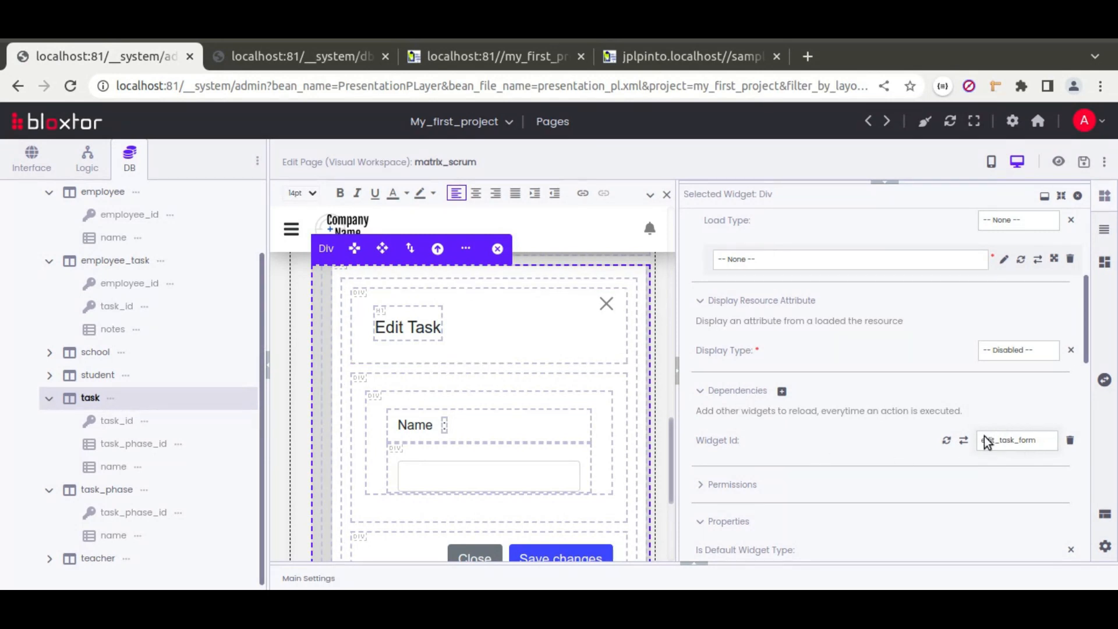
Step: Set the Edit Task form's complete update callback to closeParentPopup
click(346, 321)
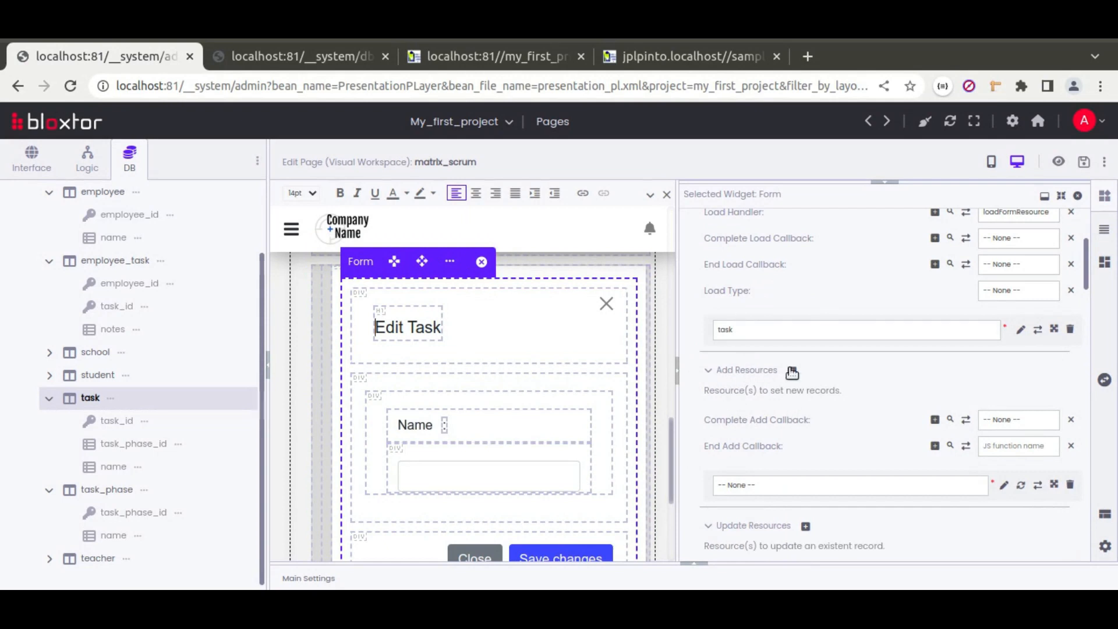
scroll(711, 442, down, 3)
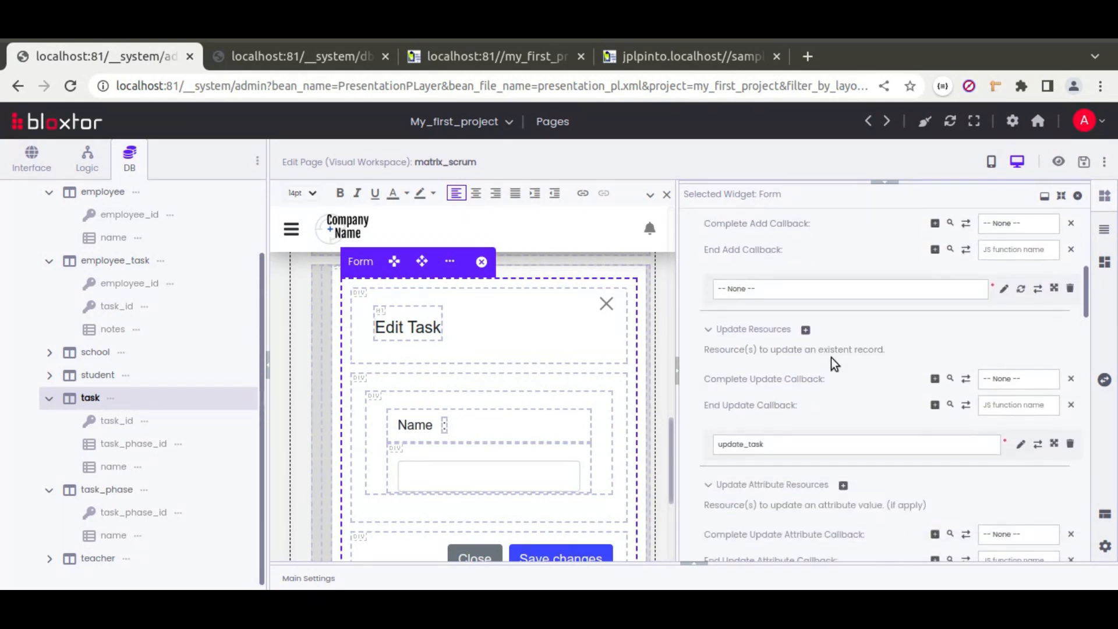
click(989, 379)
click(1002, 406)
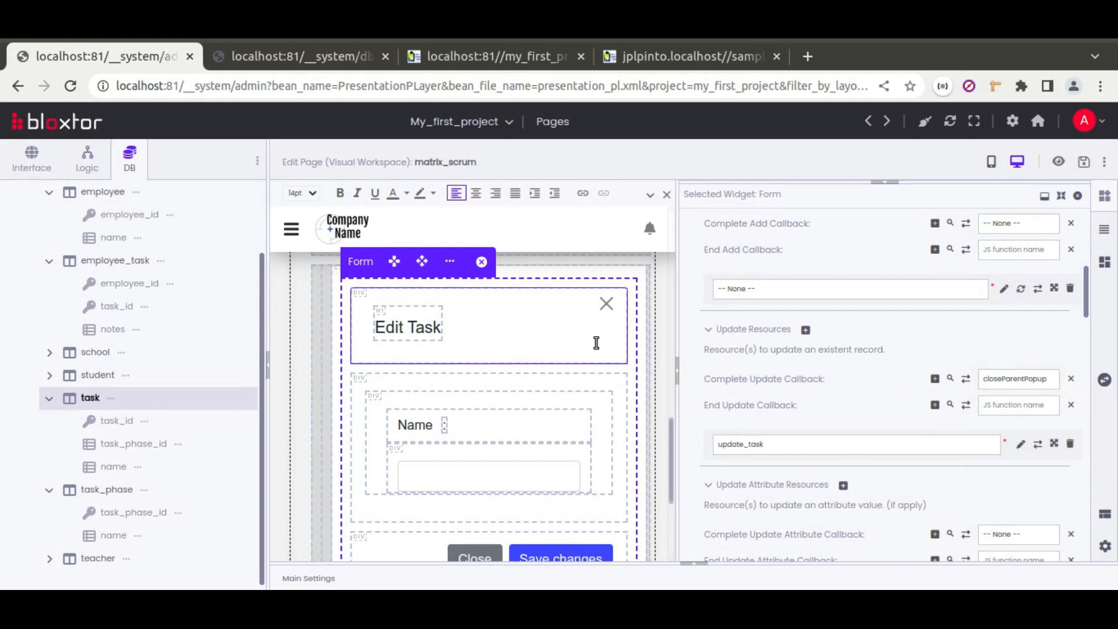
Step: Add available_tasks as a dependency of the Edit Task form and save the page
scroll(697, 434, down, 8)
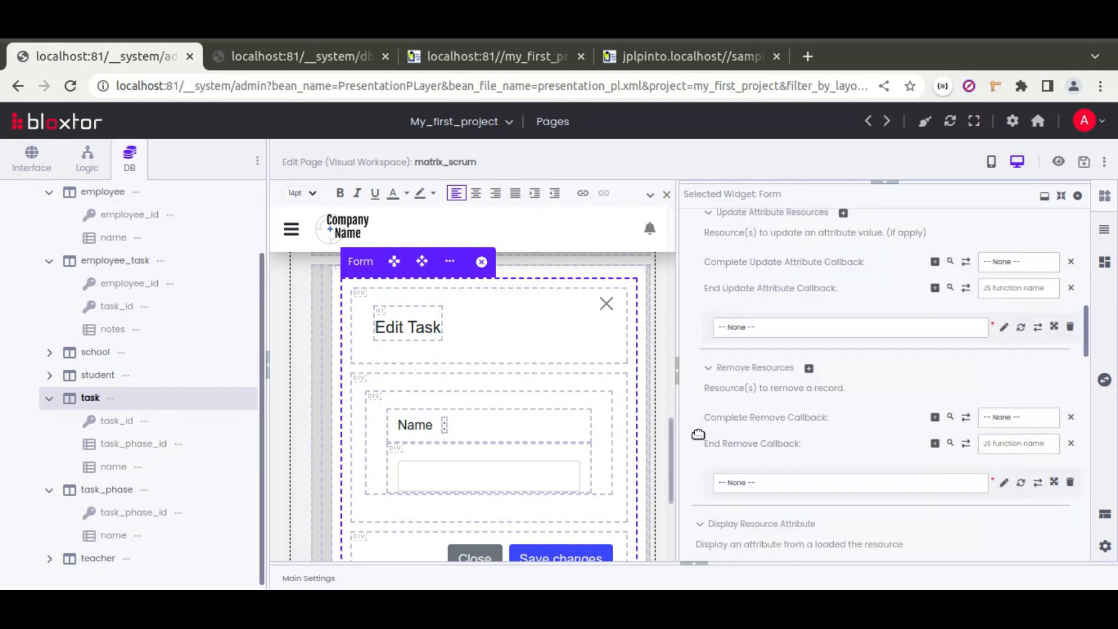
click(782, 396)
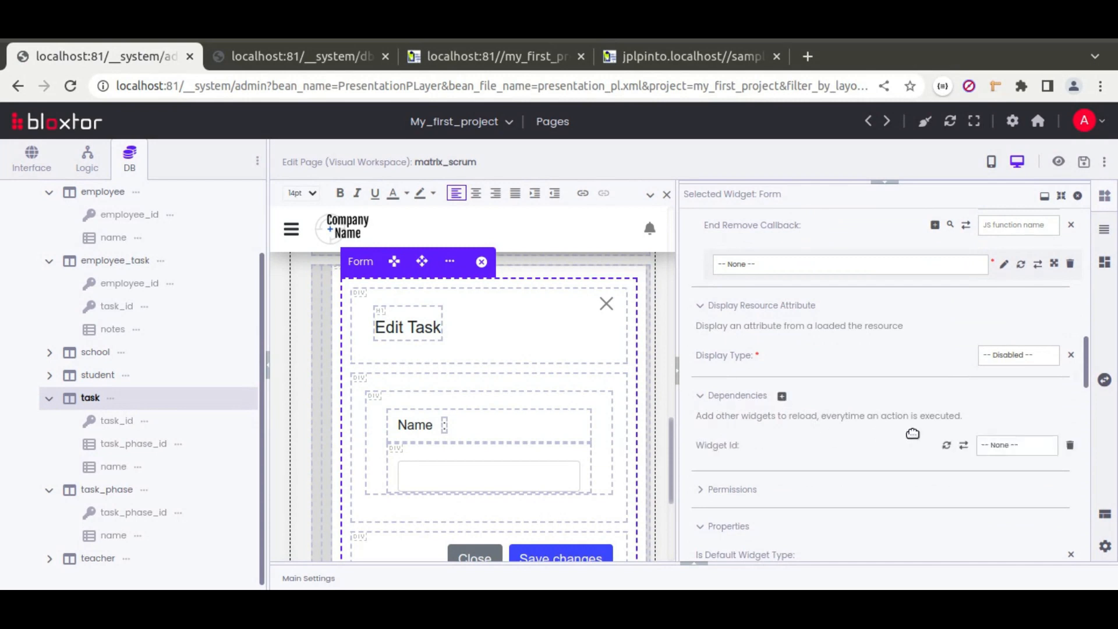
click(1010, 444)
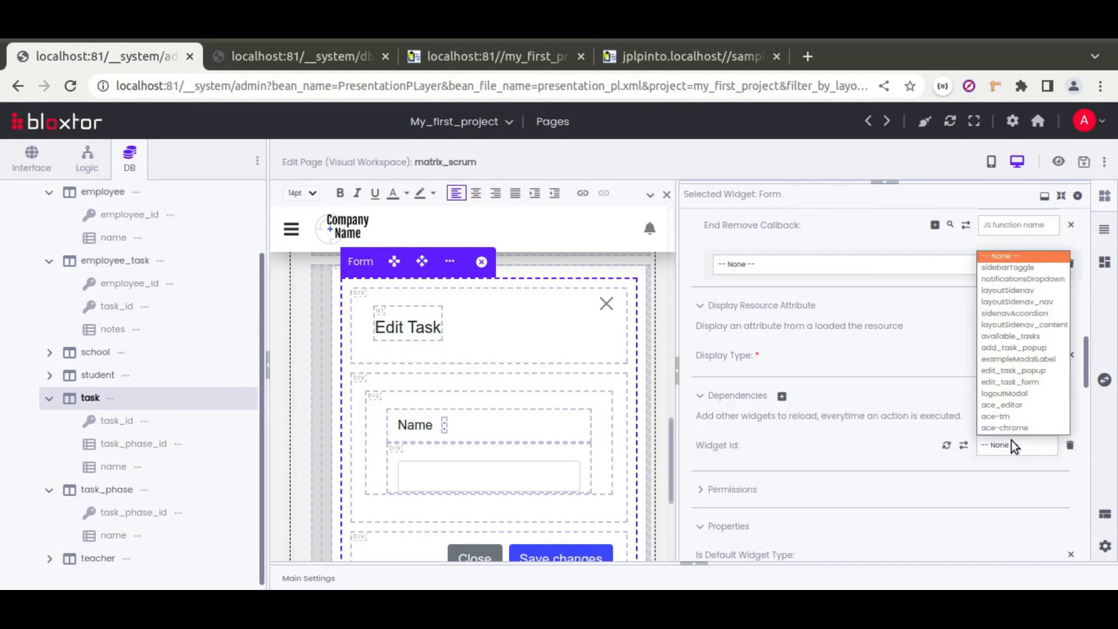
click(1007, 336)
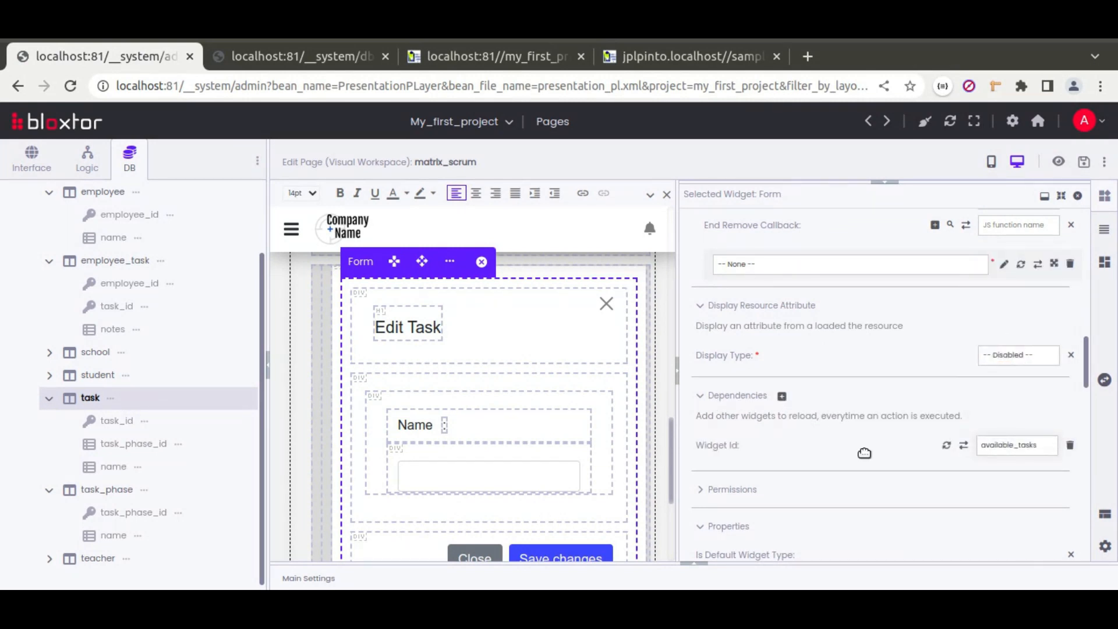
click(1083, 162)
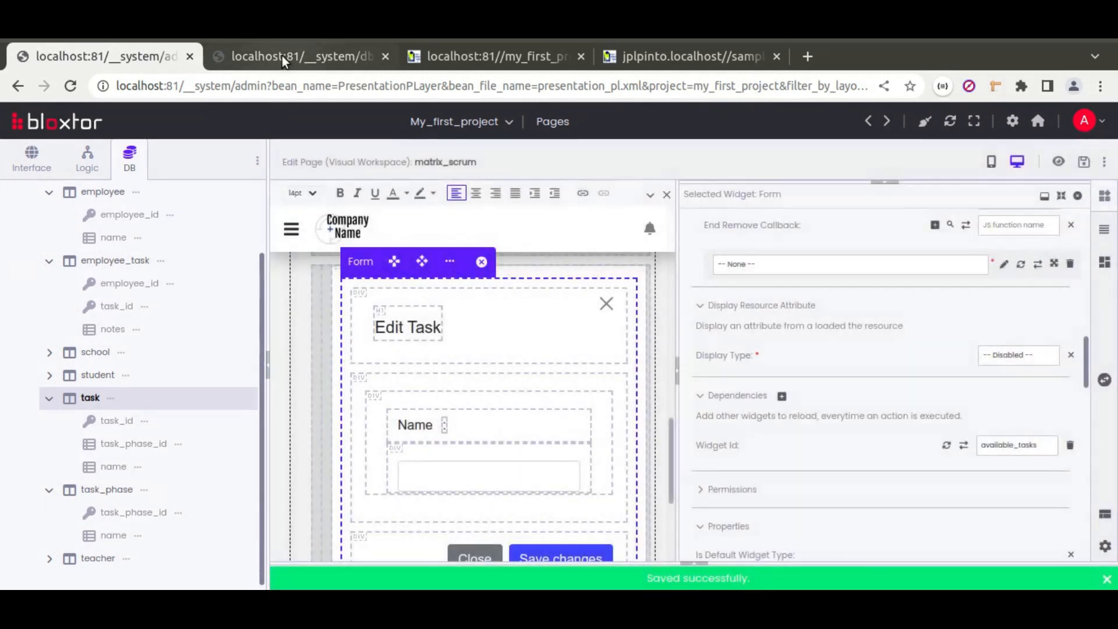
Step: Reload the live Matrix Scrum page and test the edit popup by renaming the asdas task to "asdas asd34 53"
click(282, 54)
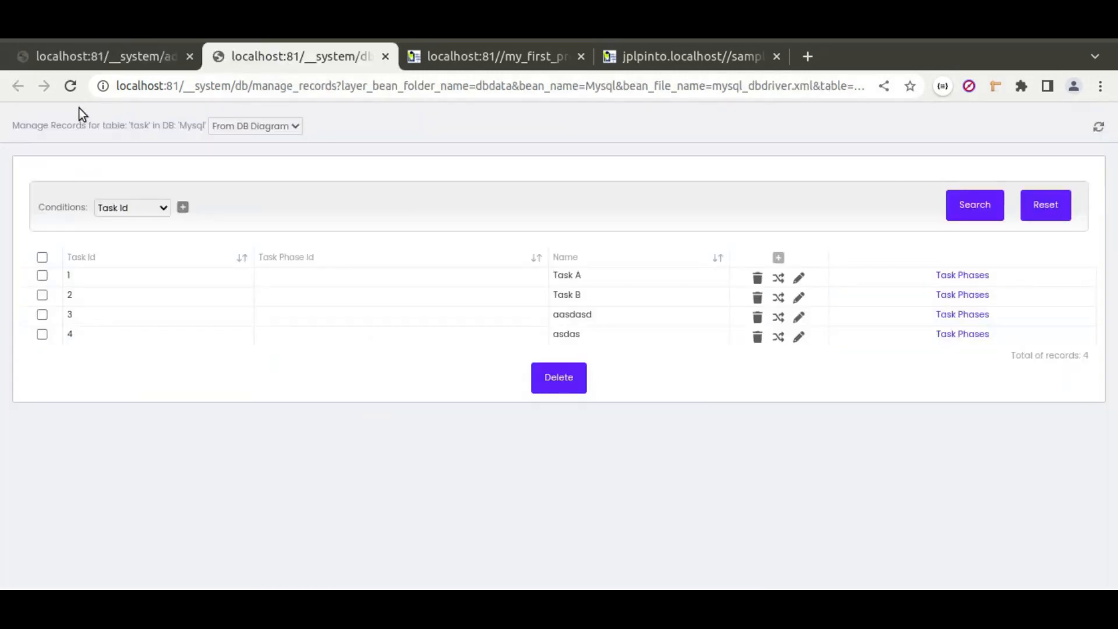
click(431, 57)
click(71, 88)
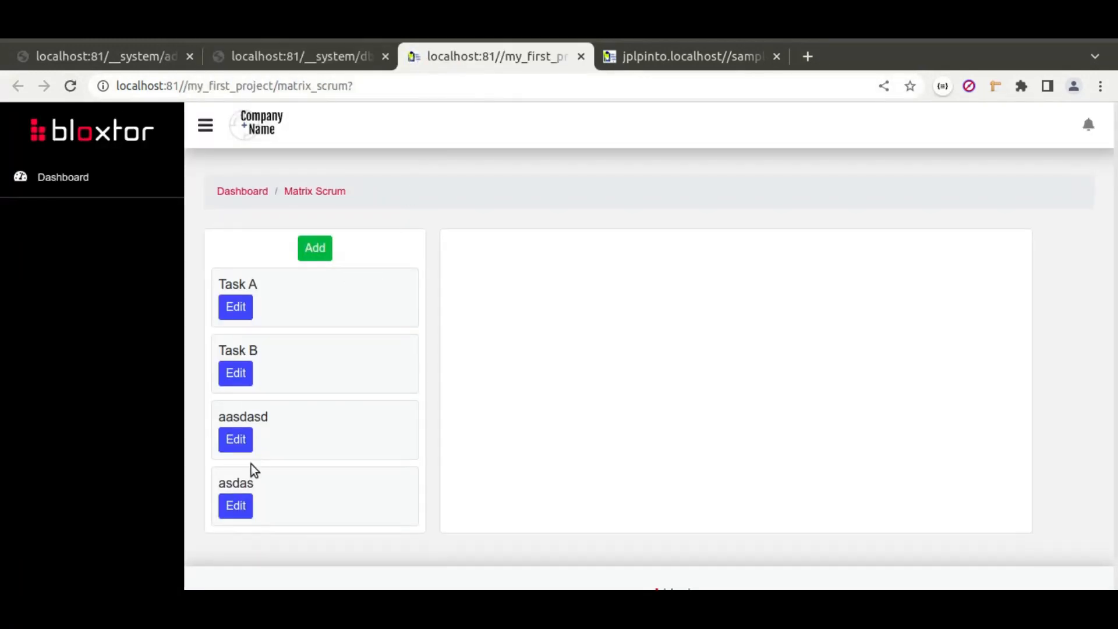
click(235, 506)
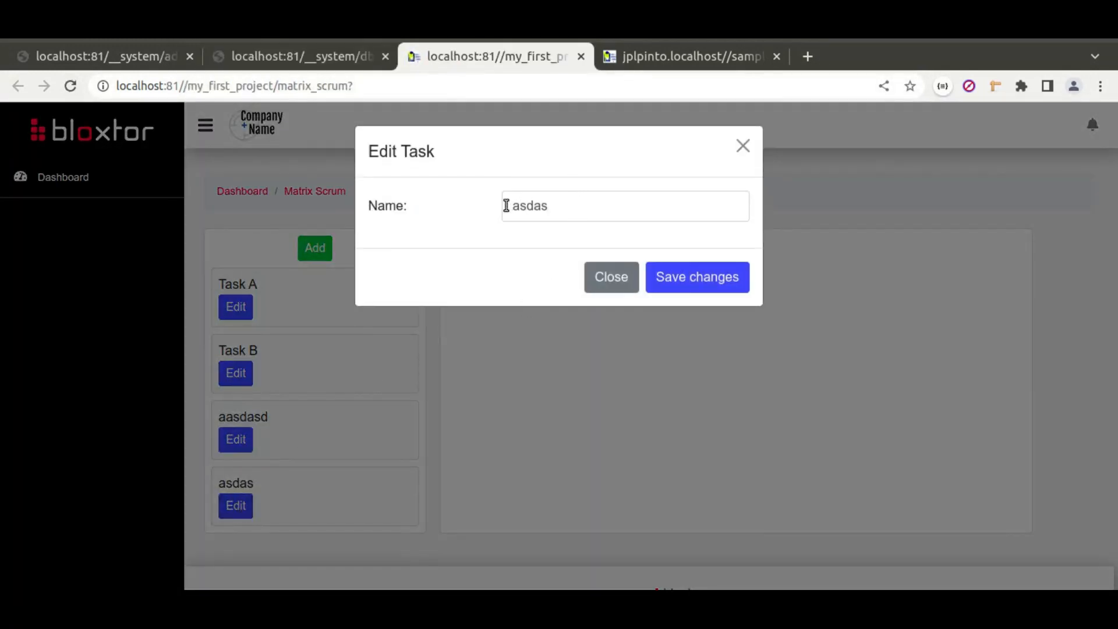
click(560, 209)
text(asd34 )
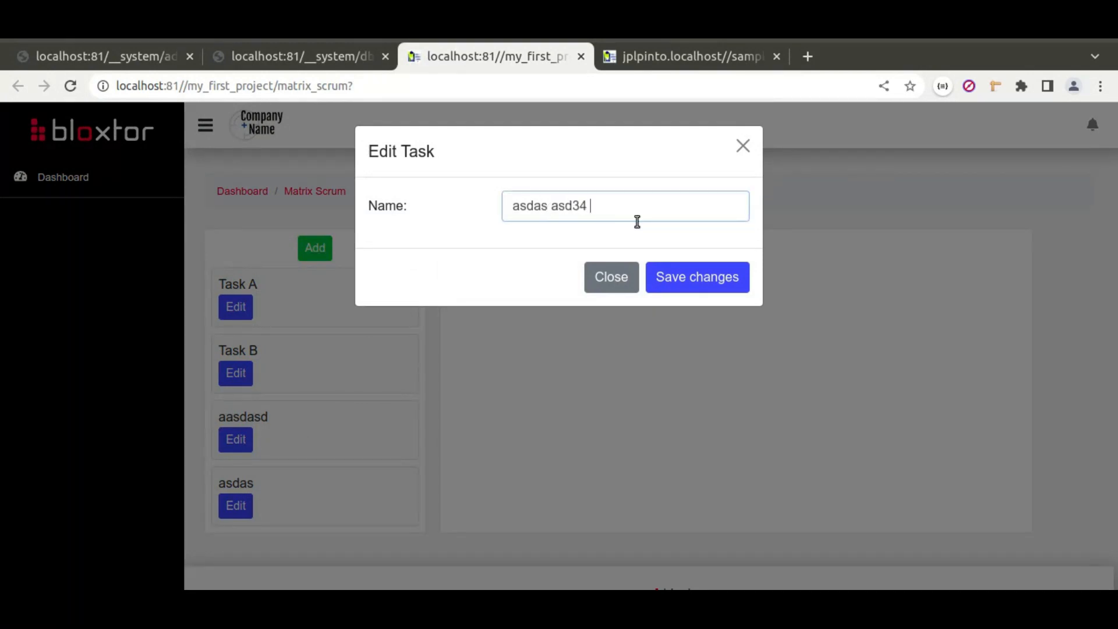
text(53)
click(693, 277)
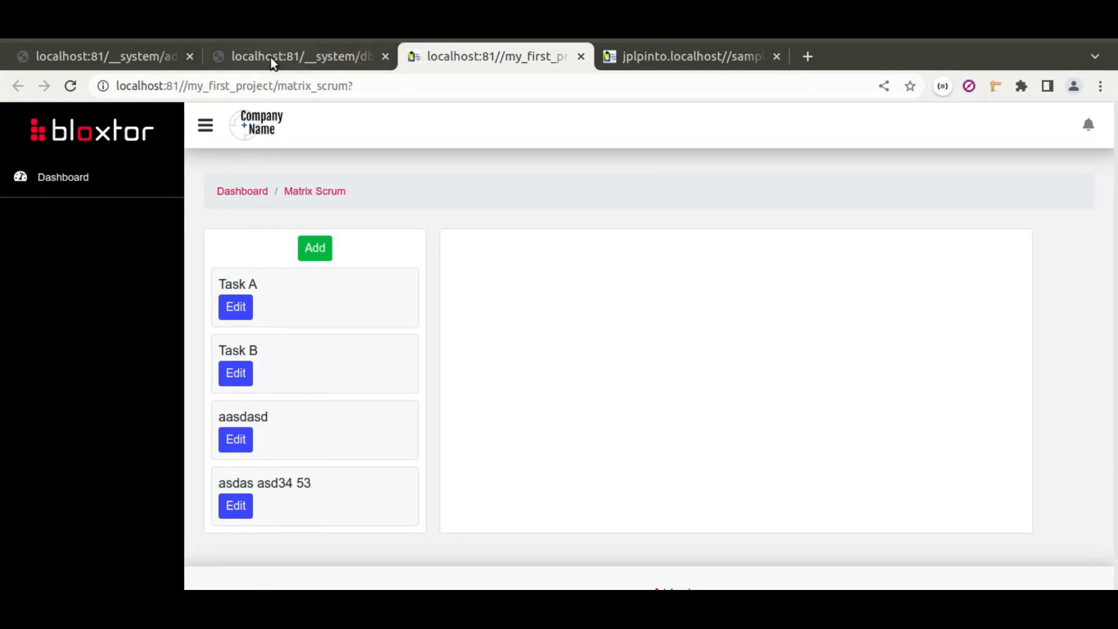
Step: Return to the page editor and insert a Button widget before Close in the Edit Task popup's footer
click(135, 57)
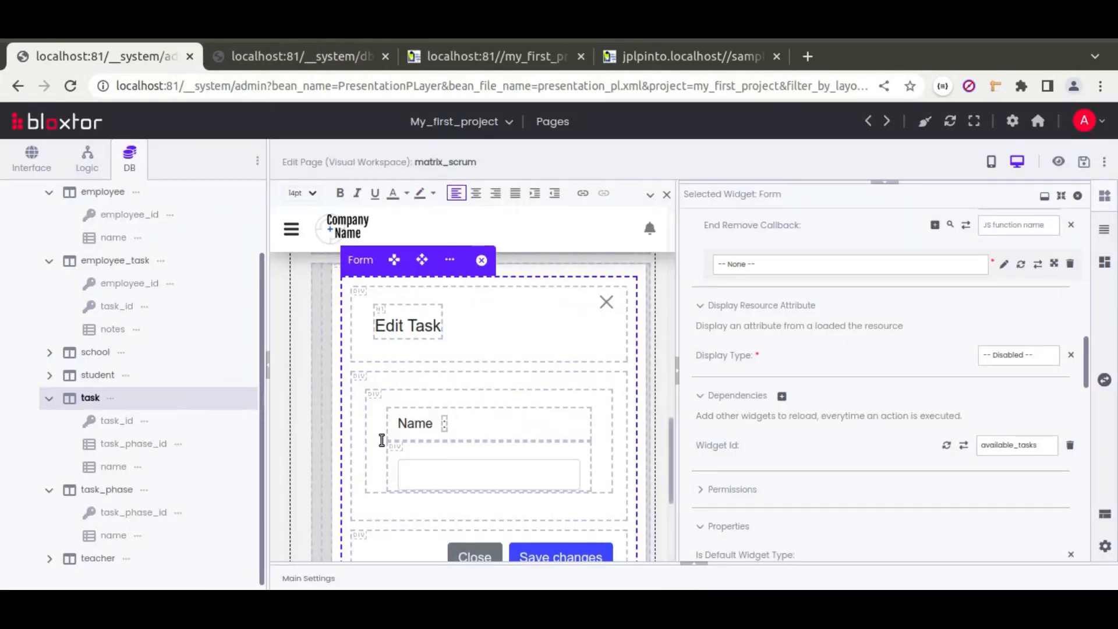
scroll(382, 440, down, 2)
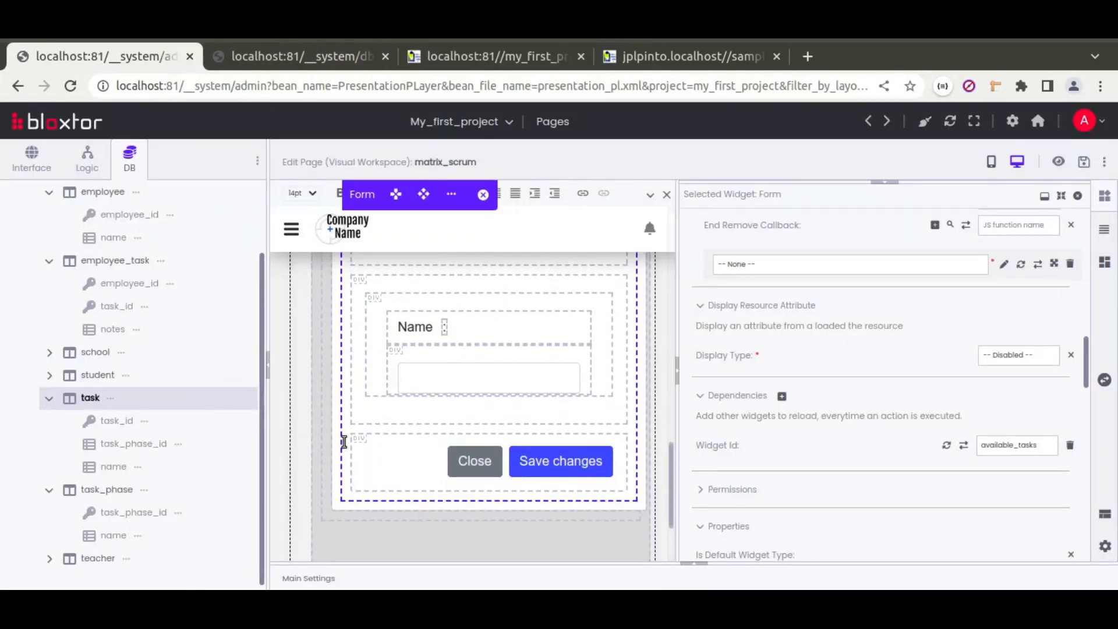
click(553, 458)
click(520, 435)
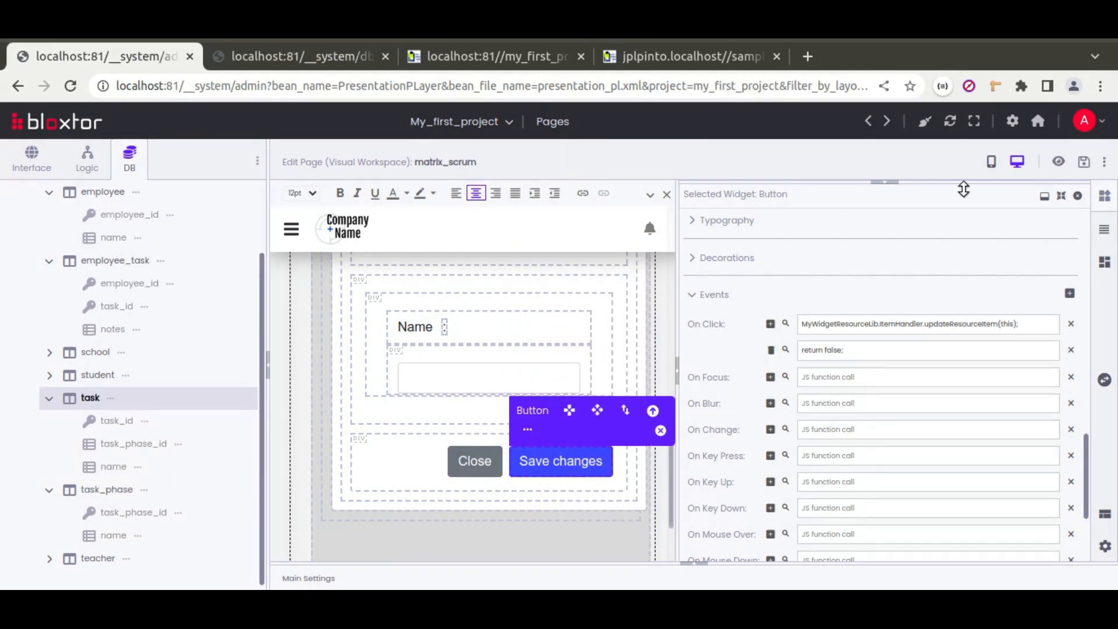
drag(1034, 187, 988, 384)
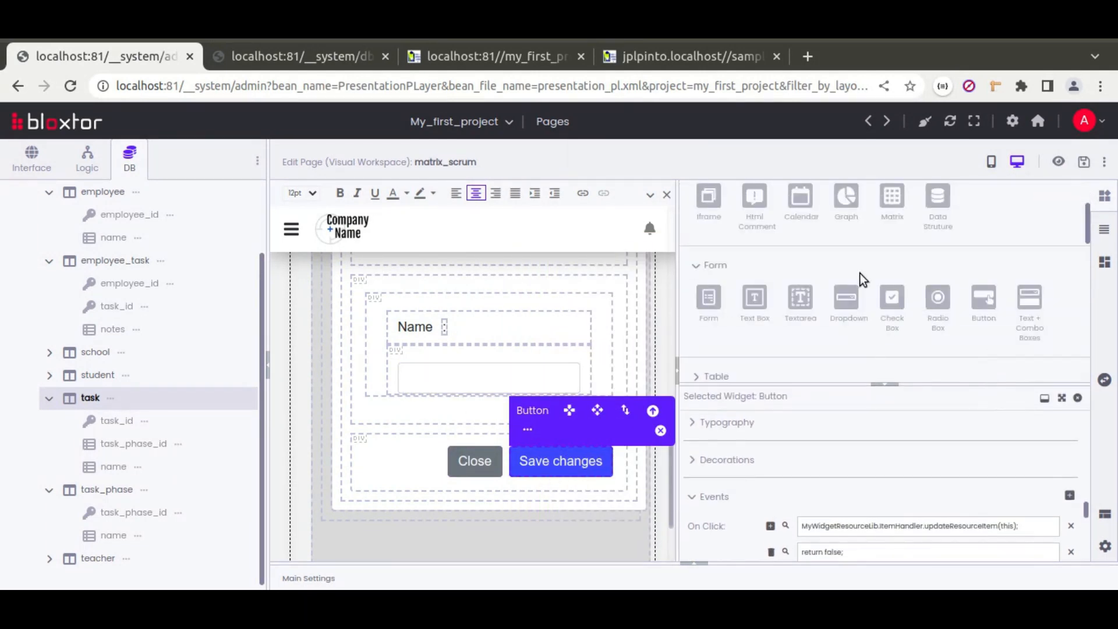
drag(984, 297, 396, 465)
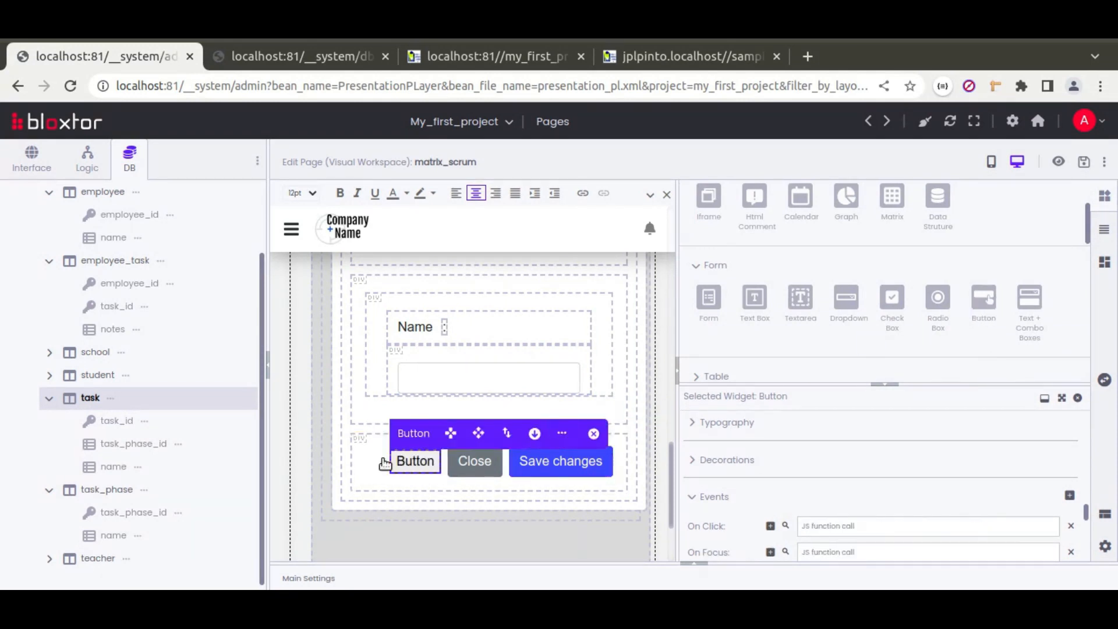
Step: Add the classes btn and btn-danger to the new footer button
scroll(763, 470, up, 5)
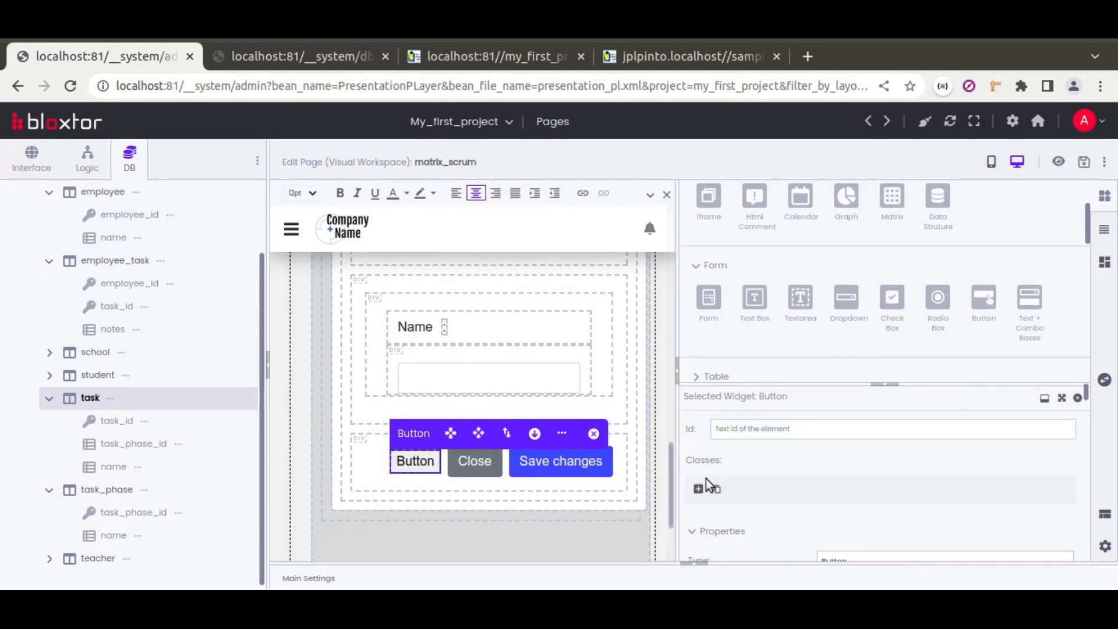
click(698, 488)
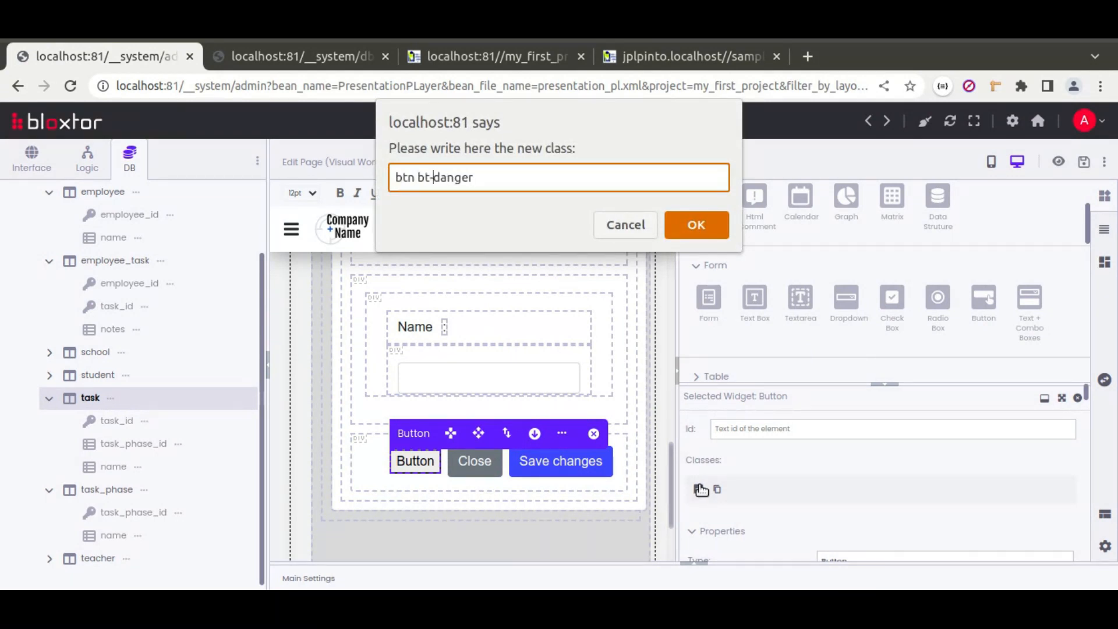
text(btn bt-danger)
key(Return)
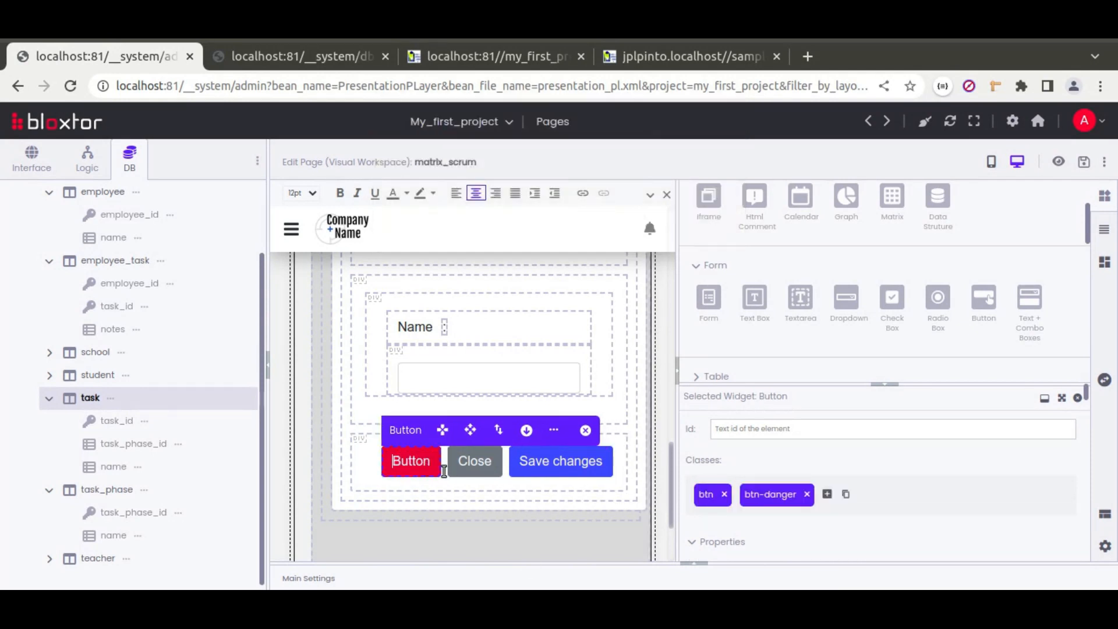
Step: Change the new footer button's label to Remove
text(Remove)
key(Delete)
key(Delete)
key(Delete)
key(Delete)
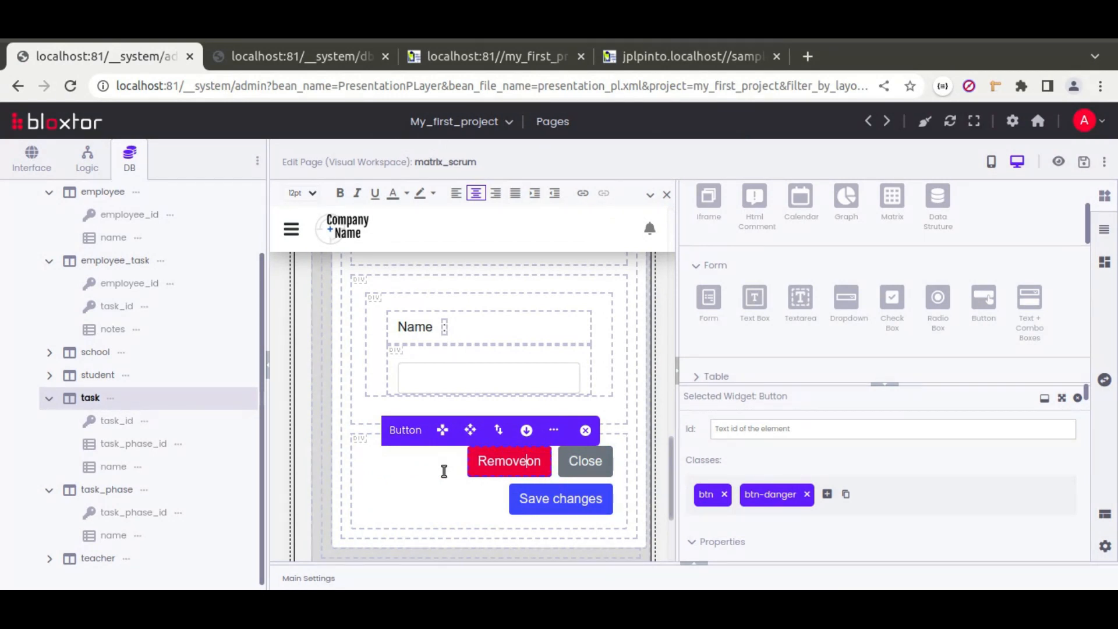
key(Delete)
key(Delete)
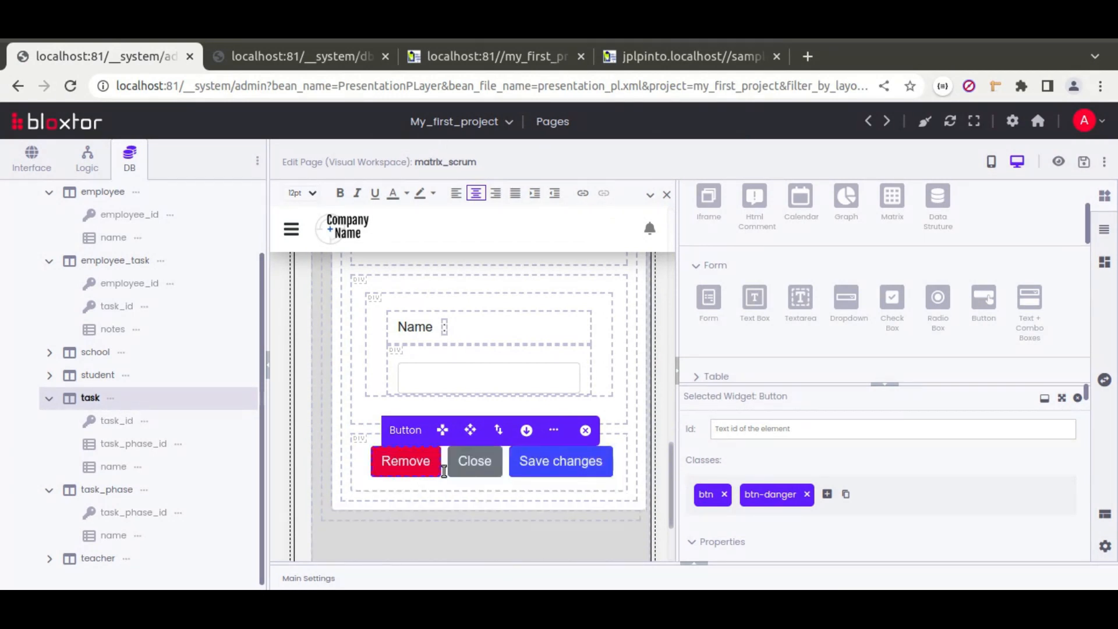
Step: Add the class me-auto to the Remove button
click(826, 494)
text(me-auto)
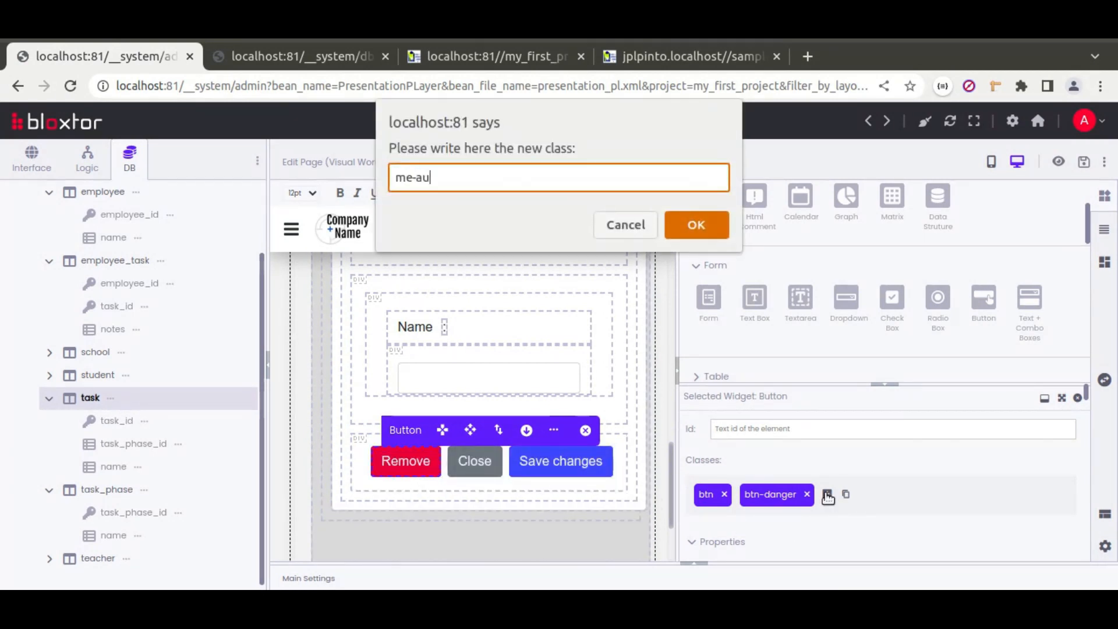
key(Return)
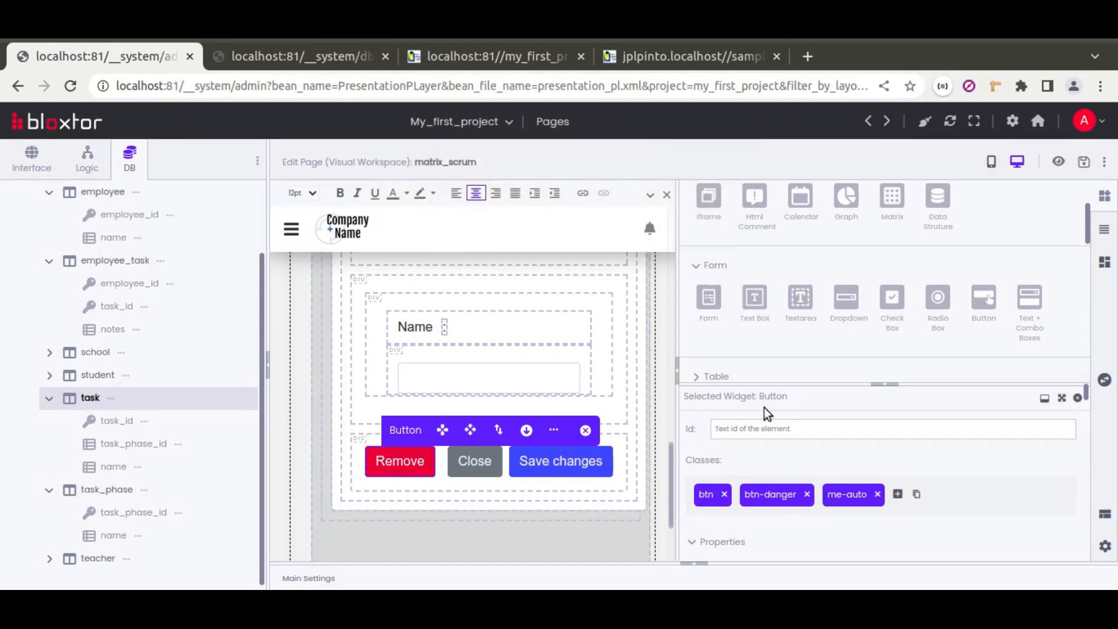
Step: Set the Remove button's On Click event to the removeResourceItem item function
click(1062, 398)
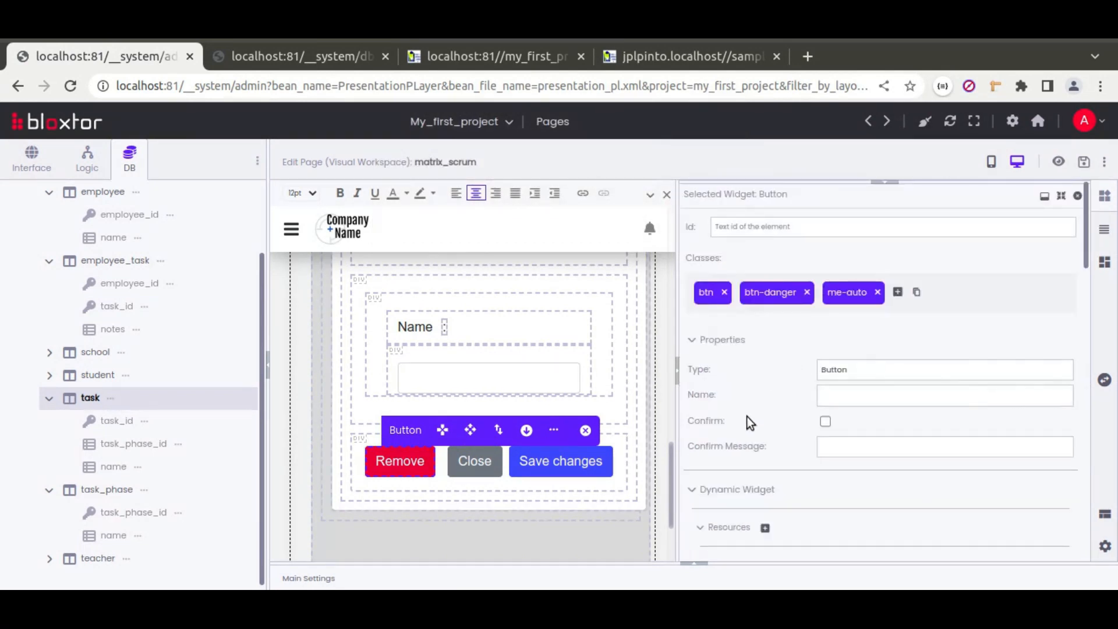
scroll(747, 417, down, 10)
scroll(696, 407, down, 6)
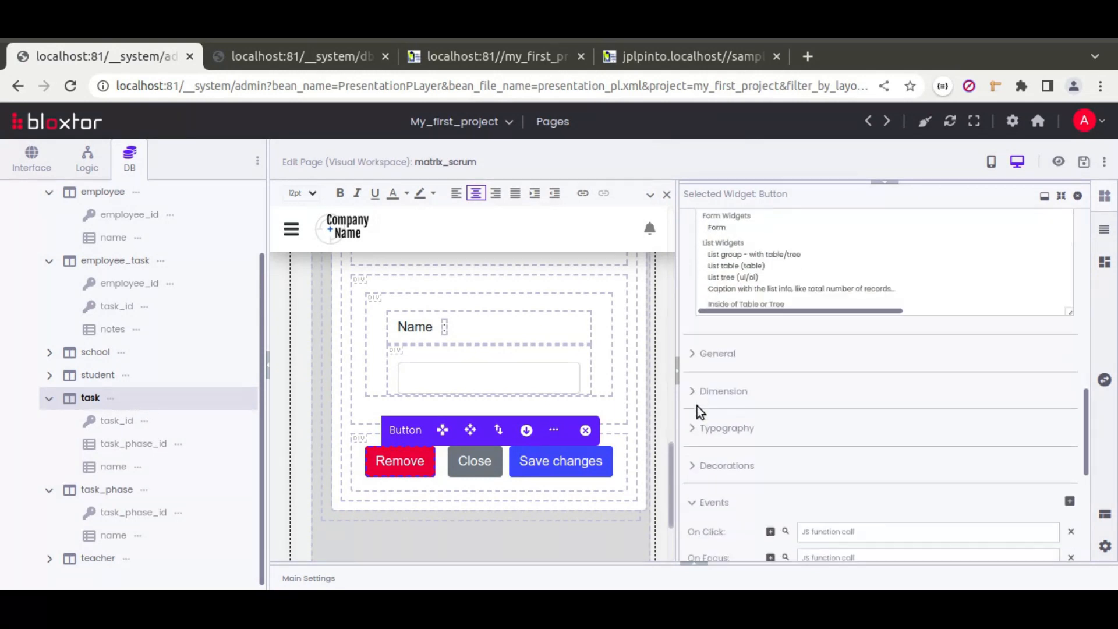
click(786, 335)
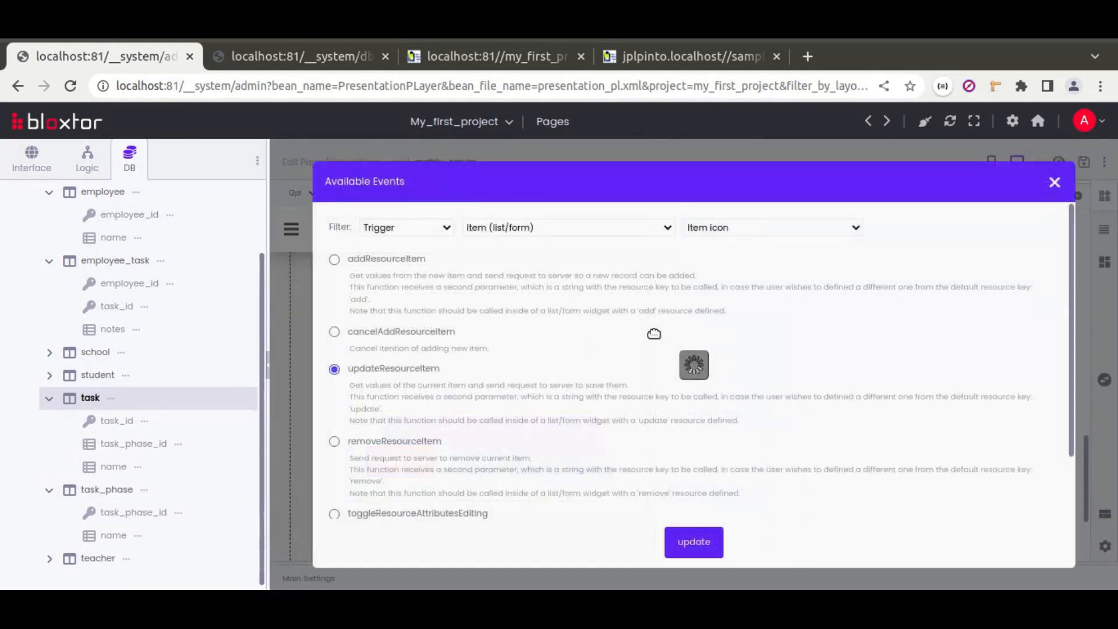
click(334, 441)
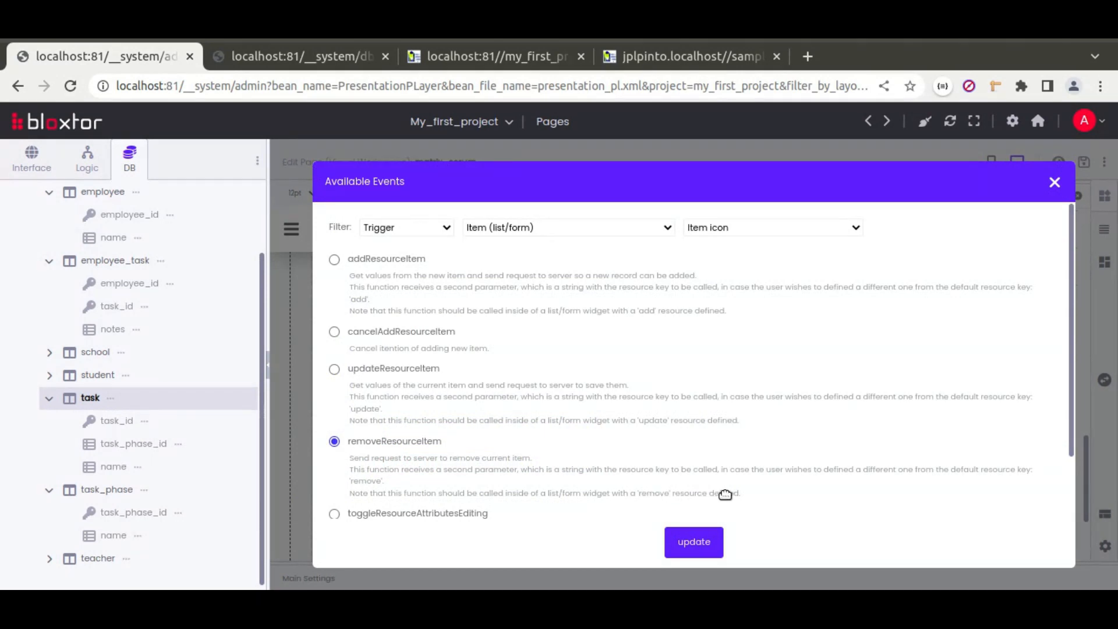
click(687, 542)
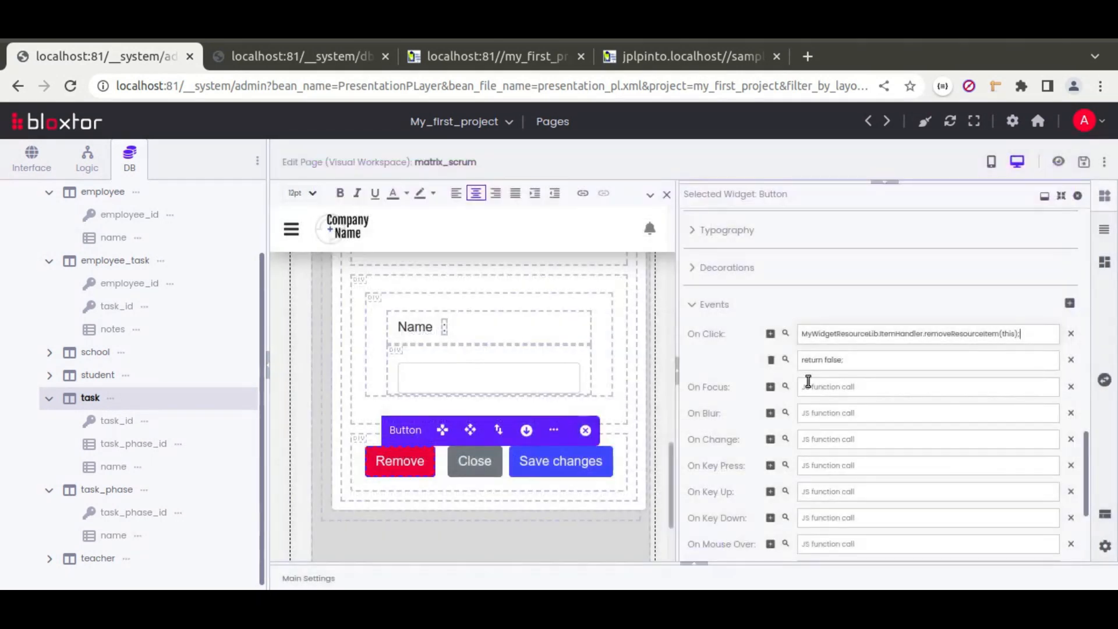
Step: Give the Edit Task form a new remove resource using "Remove a record" on the task table, with closeParentPopup as its Complete Remove Callback
click(343, 373)
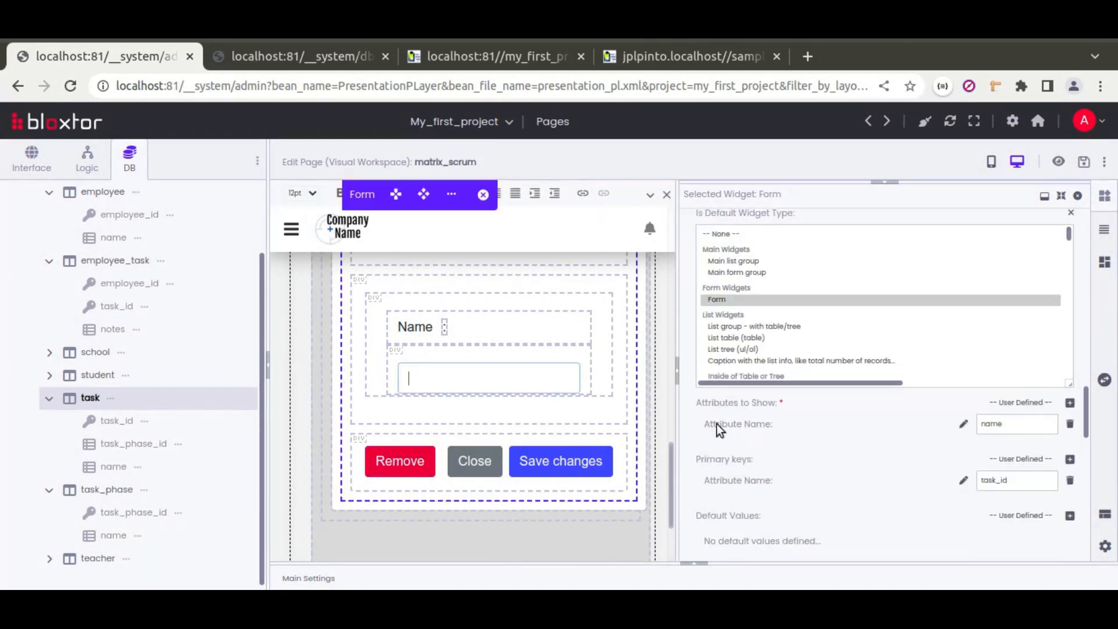
scroll(693, 427, up, 9)
scroll(691, 426, up, 4)
scroll(692, 426, down, 3)
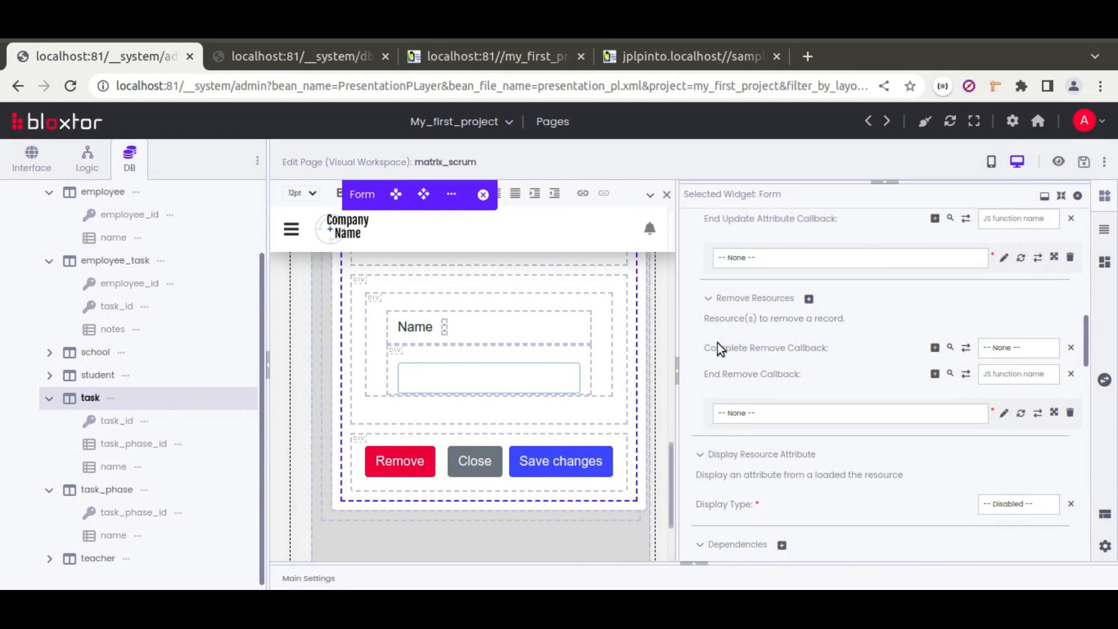
click(1004, 413)
click(636, 394)
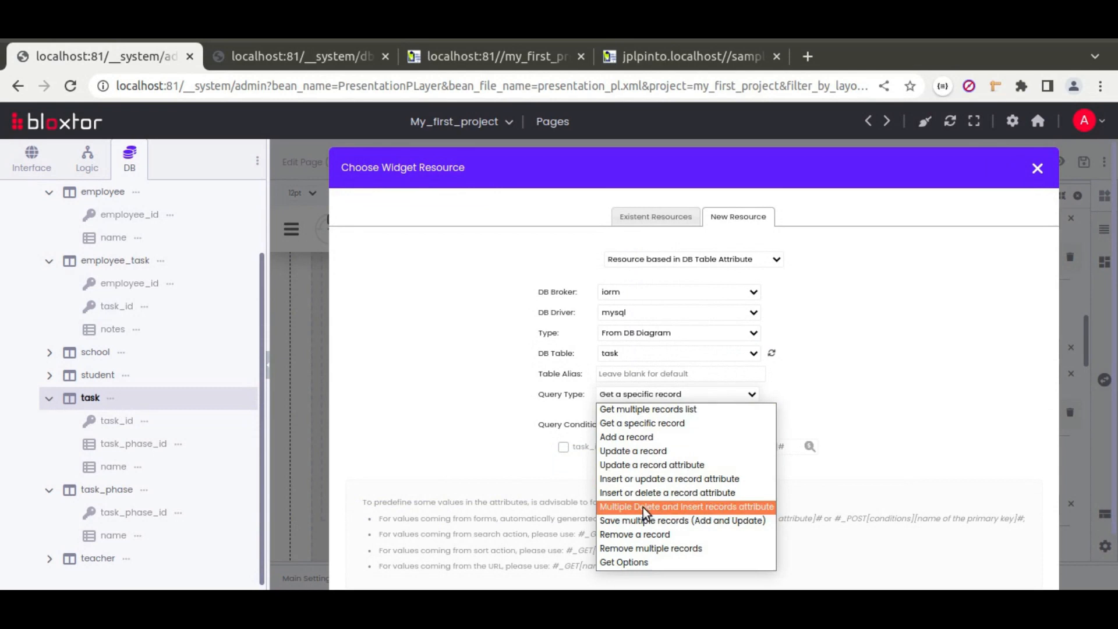
click(634, 535)
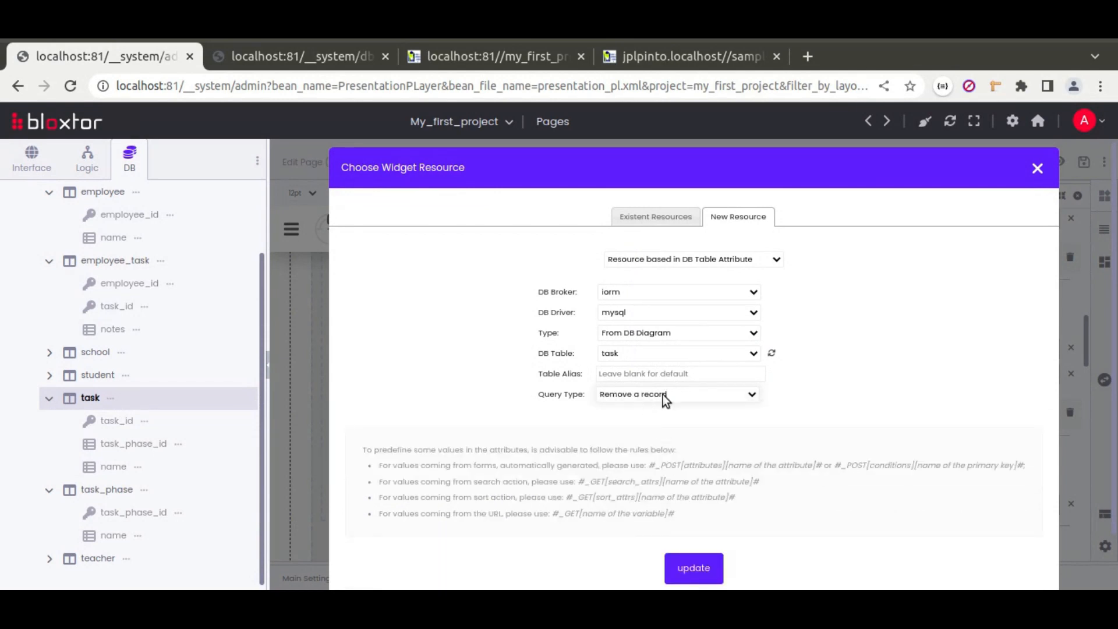
click(710, 573)
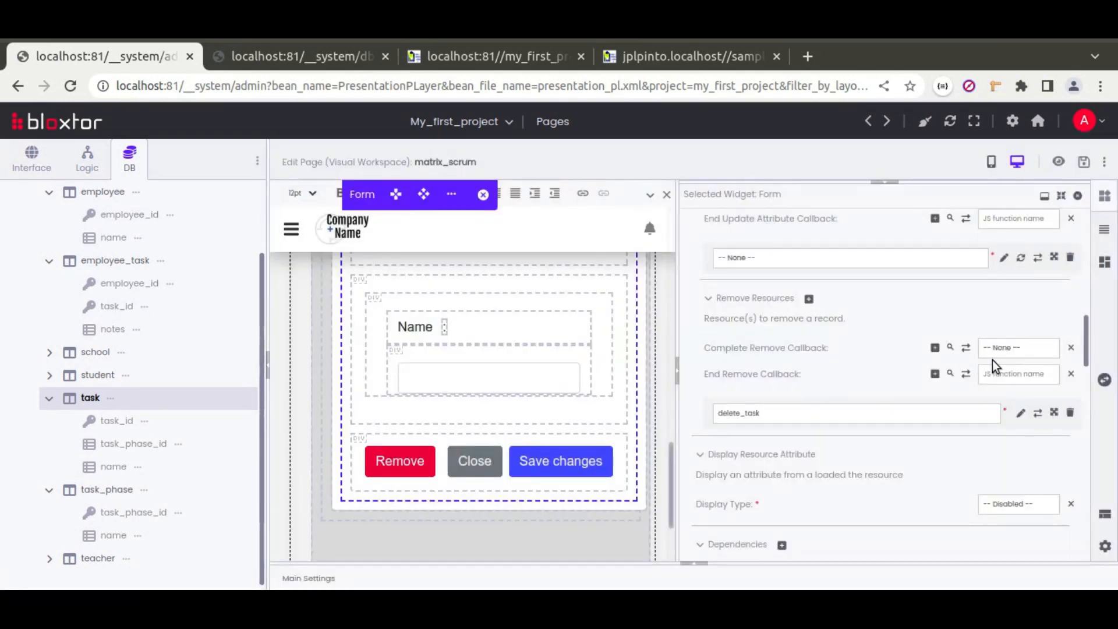
click(1001, 350)
click(1008, 378)
Step: Set the delete_task resource's success message to "Task removed" and confirmation message to "Are you sure?", and save the page
click(1054, 413)
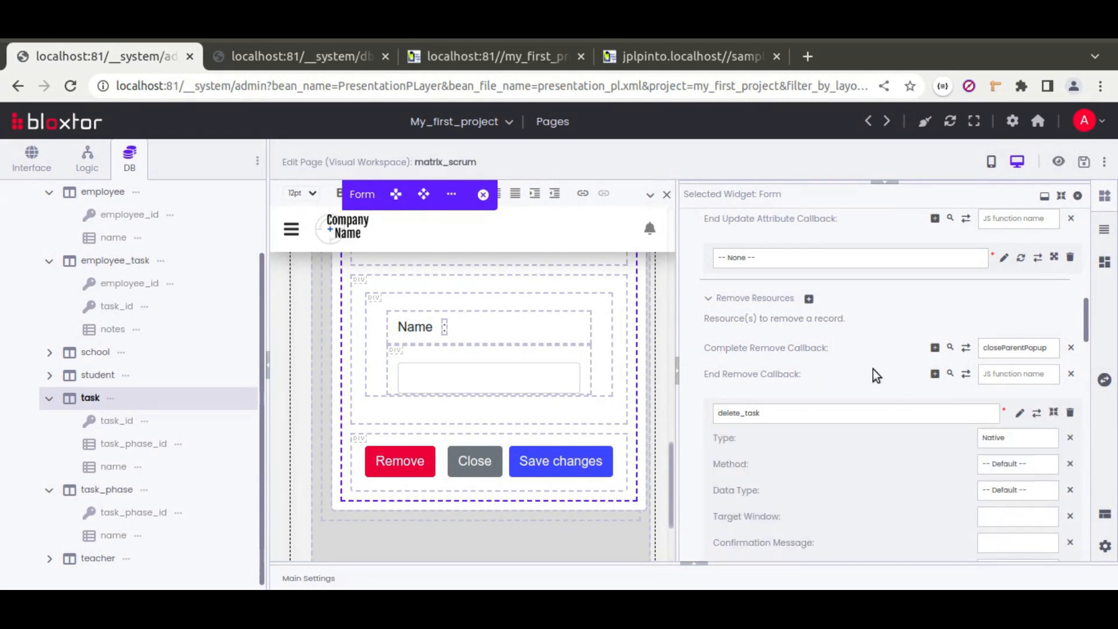
scroll(872, 369, down, 3)
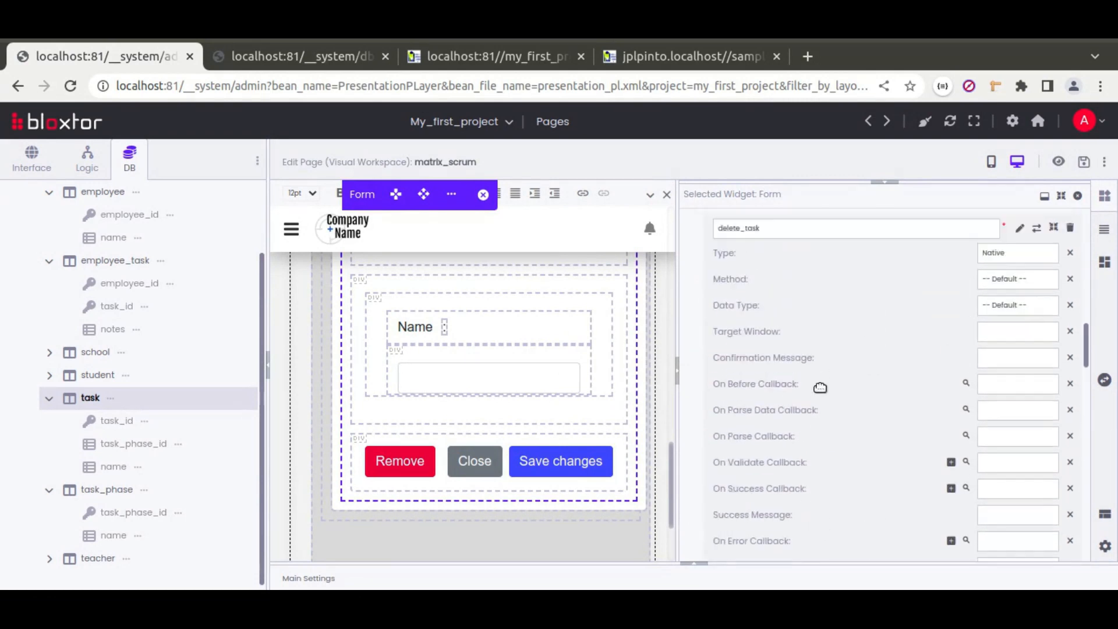
scroll(820, 387, up, 5)
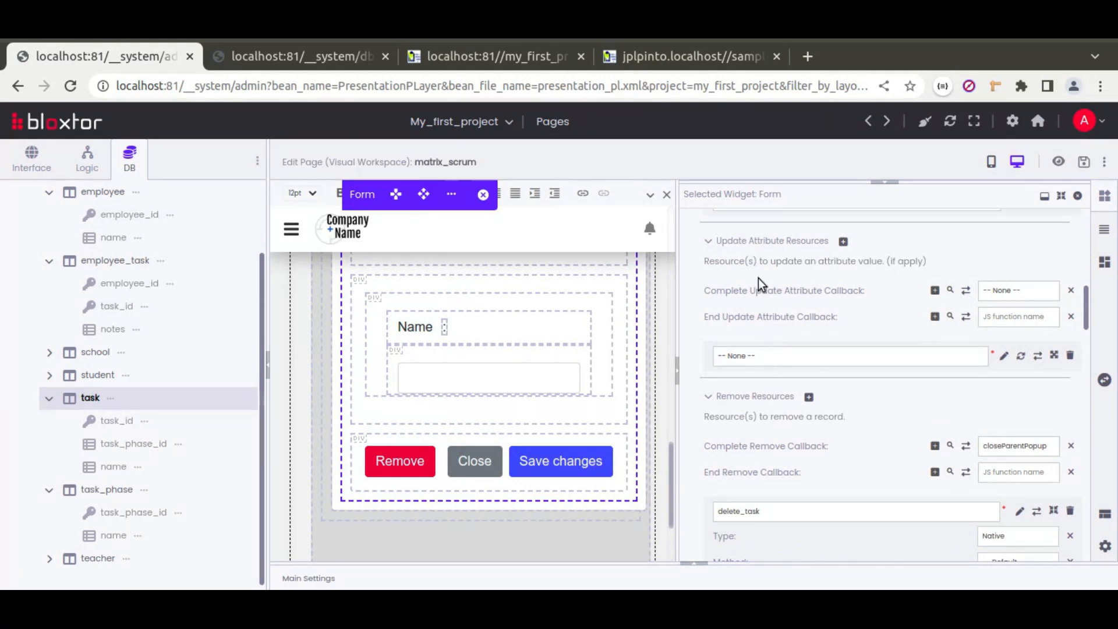
scroll(763, 285, up, 3)
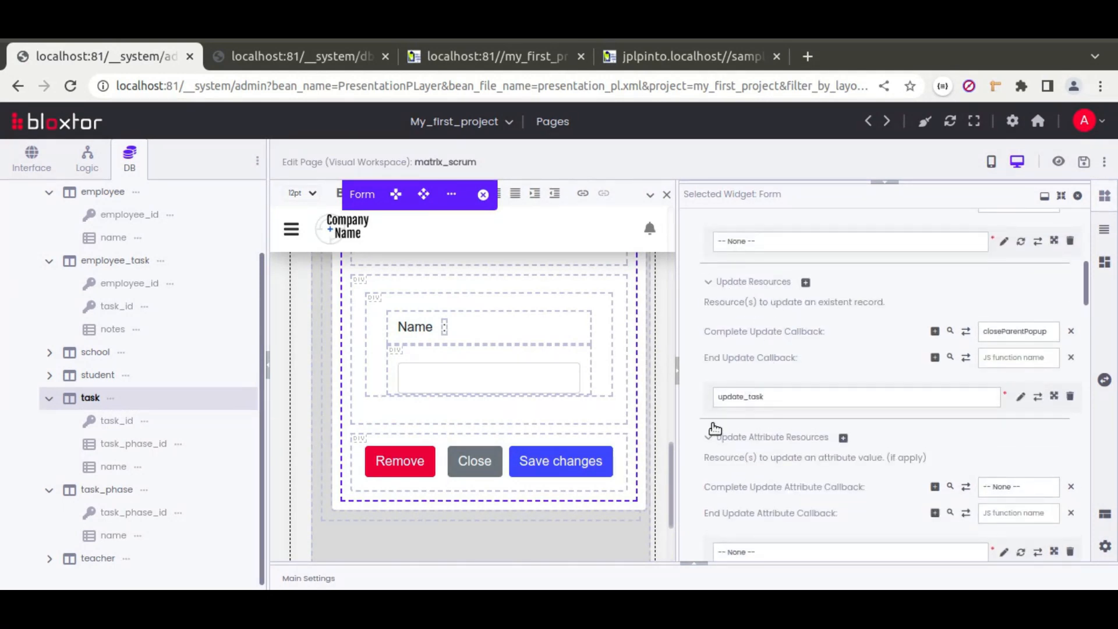
scroll(705, 431, down, 10)
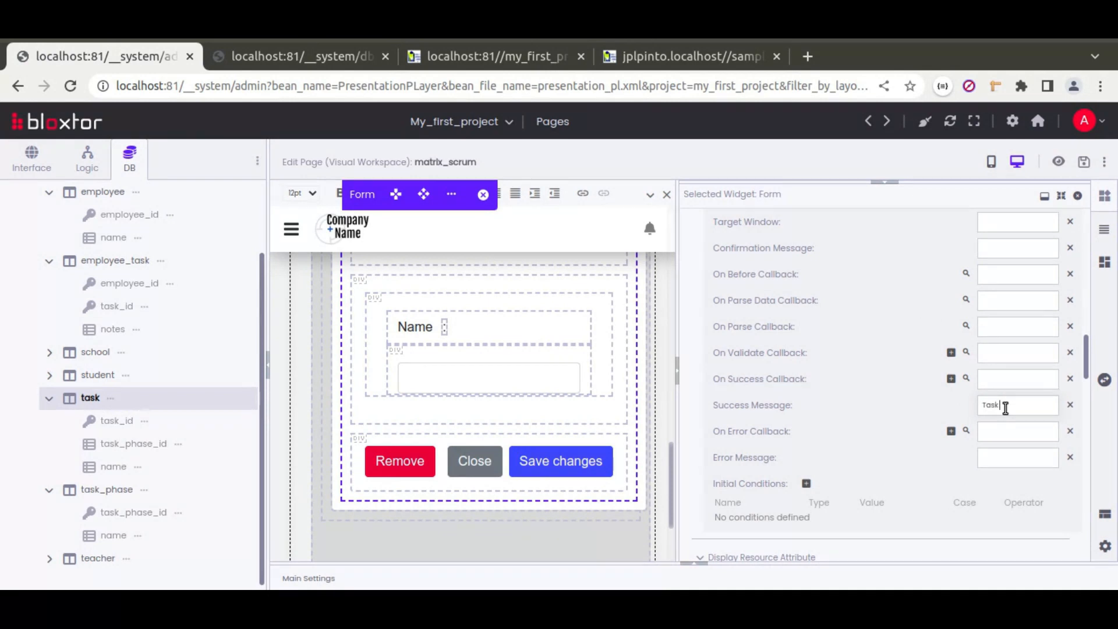
scroll(893, 369, up, 2)
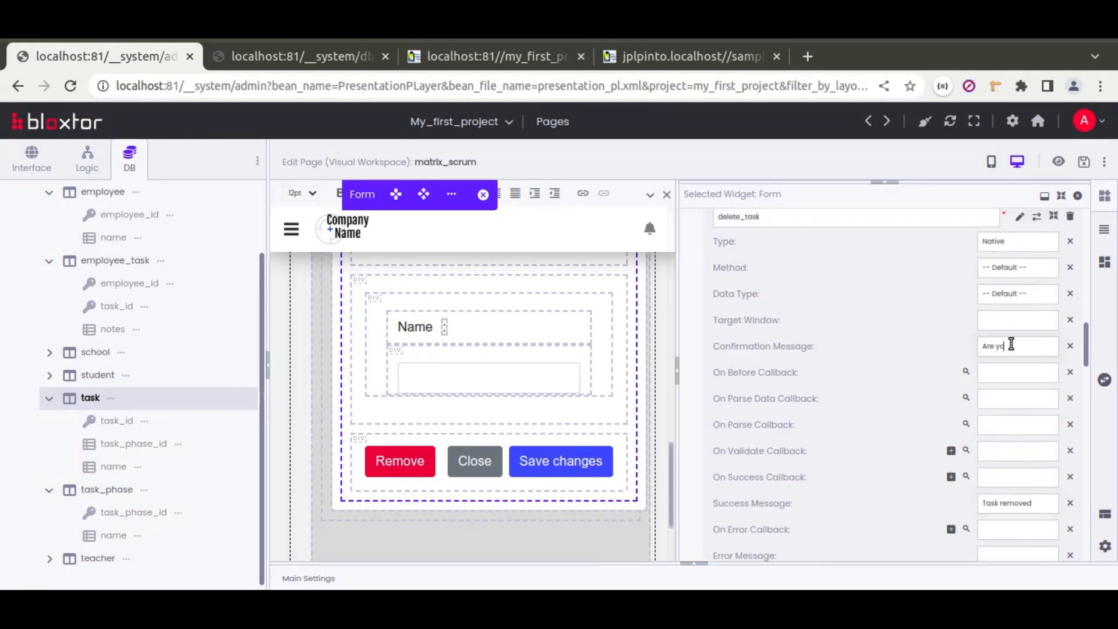
click(1083, 162)
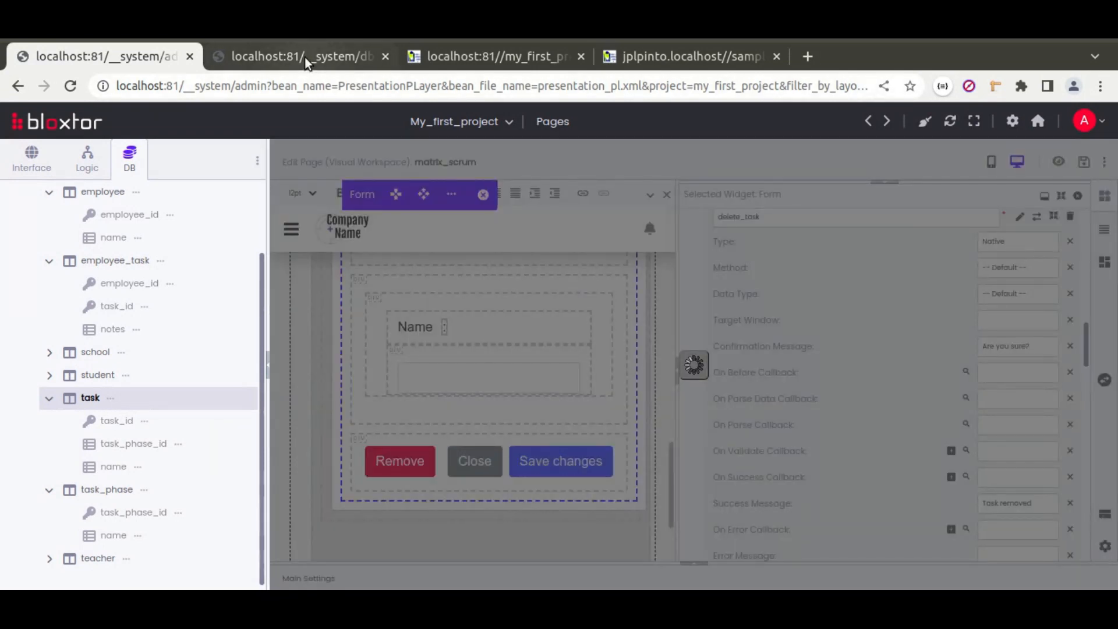
Step: Reload the live matrix_scrum page and start removing the task "asdas asd34 53", declining the confirmation
click(302, 58)
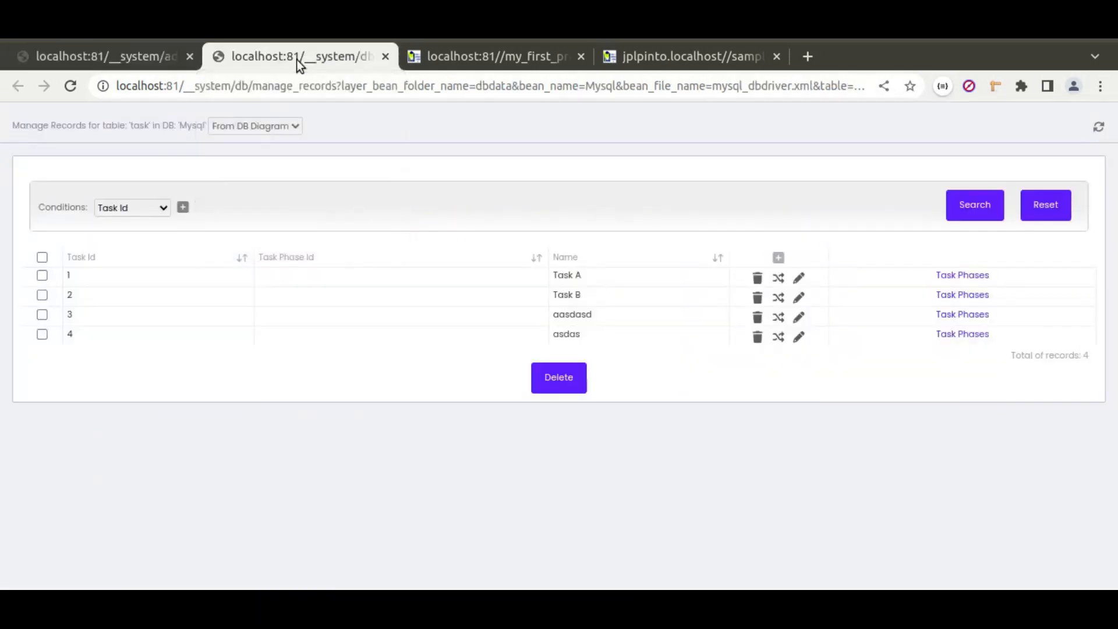
click(431, 58)
click(70, 85)
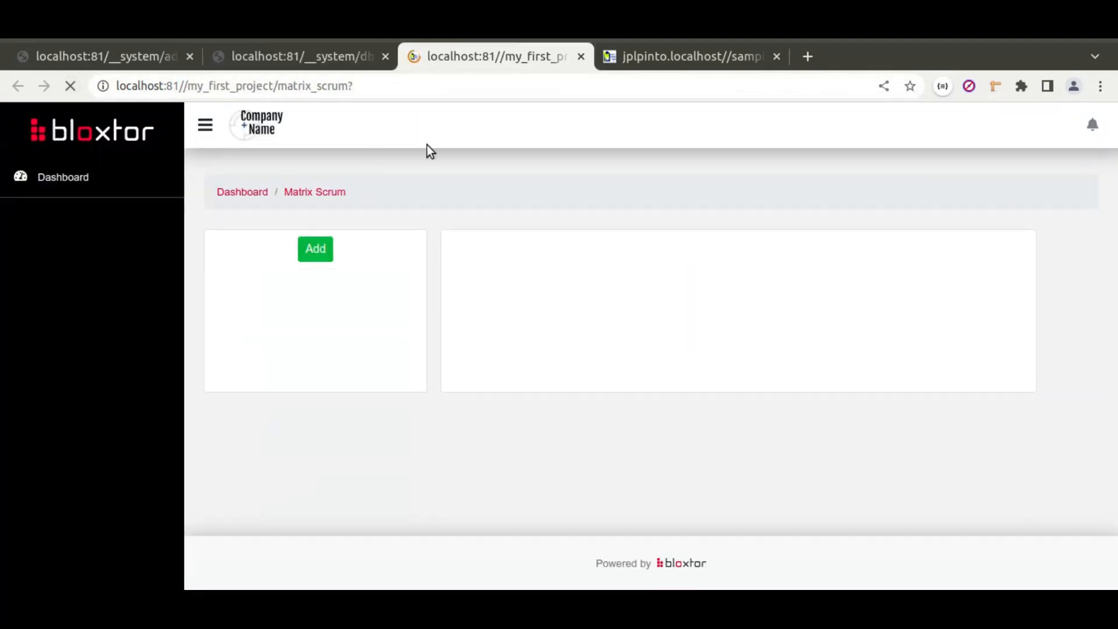
click(236, 504)
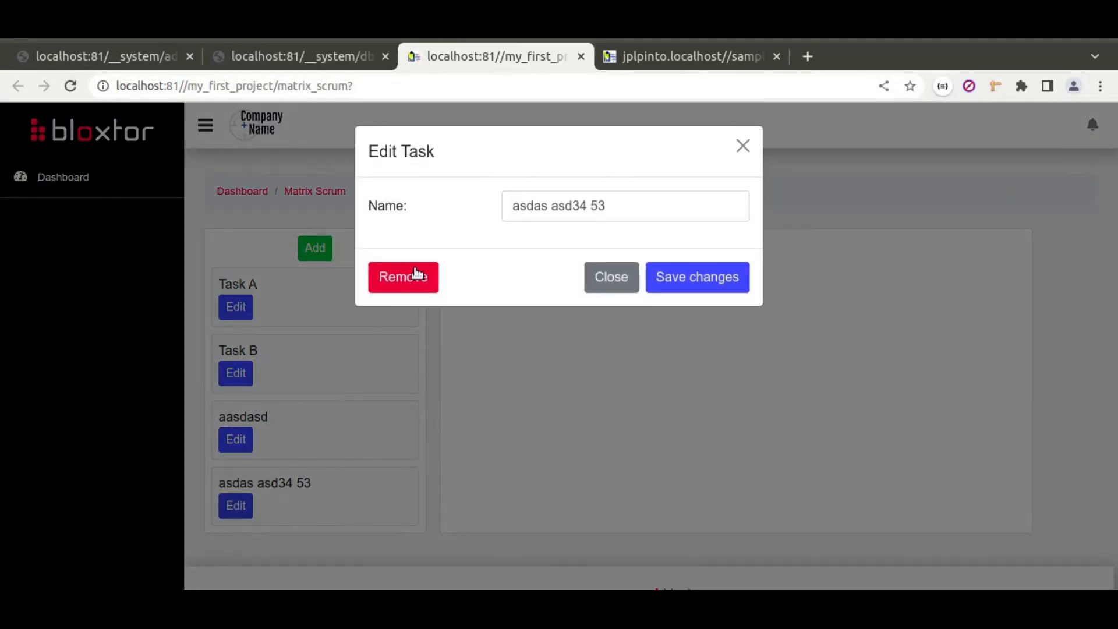
click(404, 278)
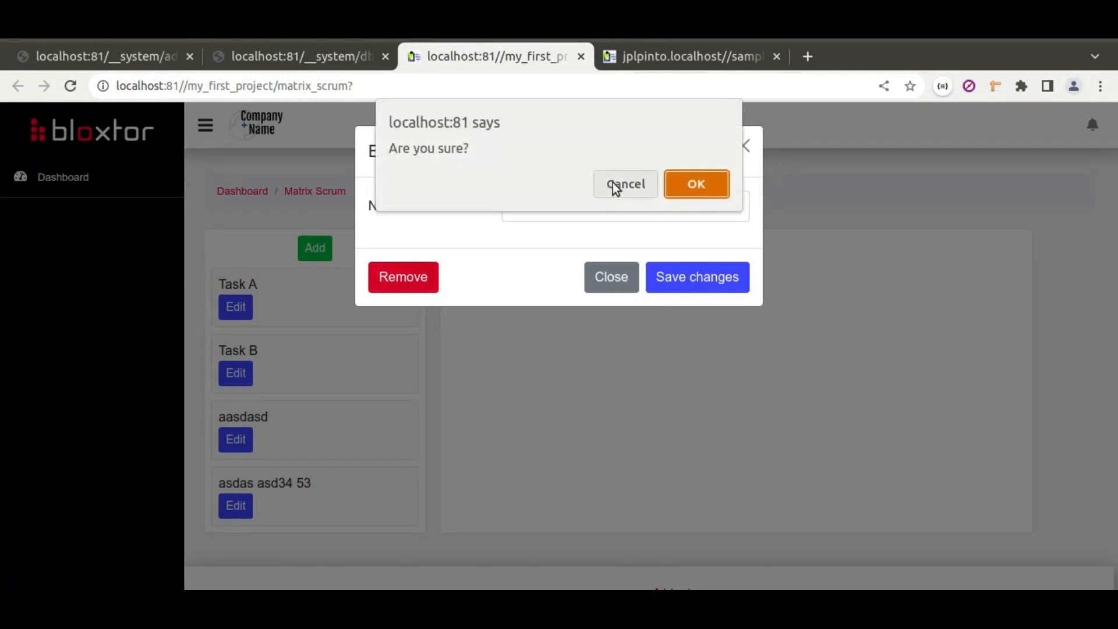
click(635, 187)
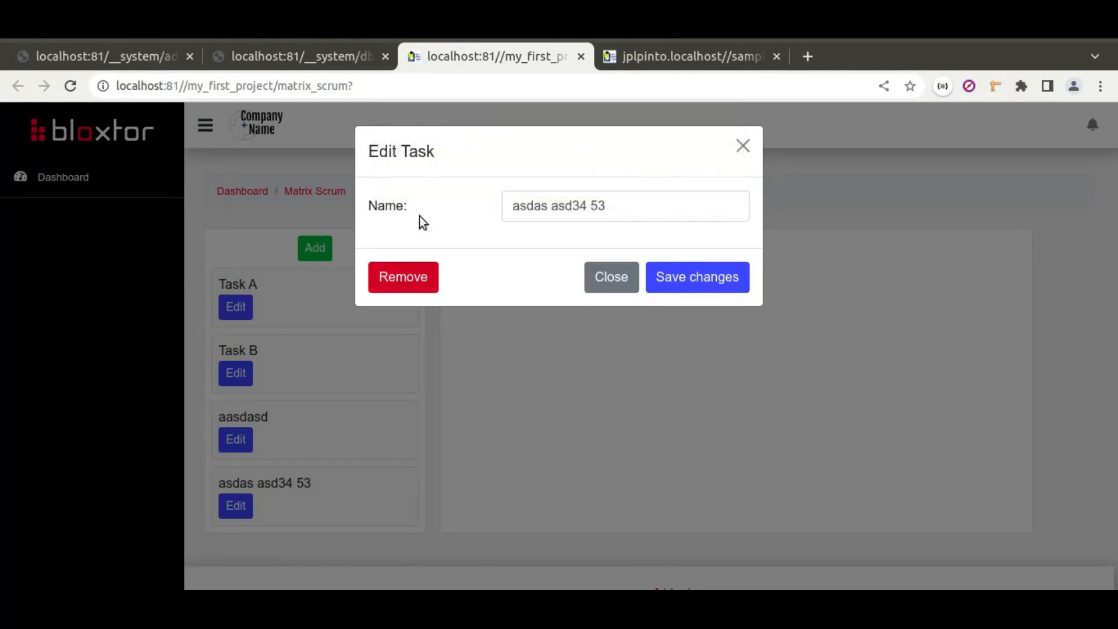
Step: Remove the task "asdas asd34 53" from the Edit Task popup, accepting the confirmation and dismissing the notice
click(410, 285)
click(695, 185)
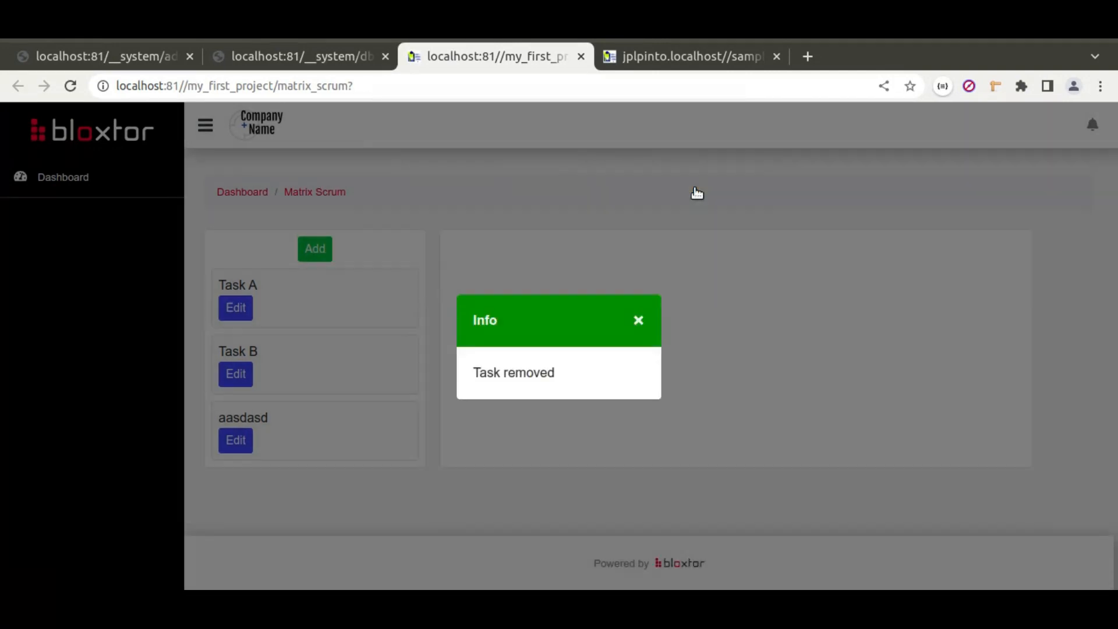
click(640, 321)
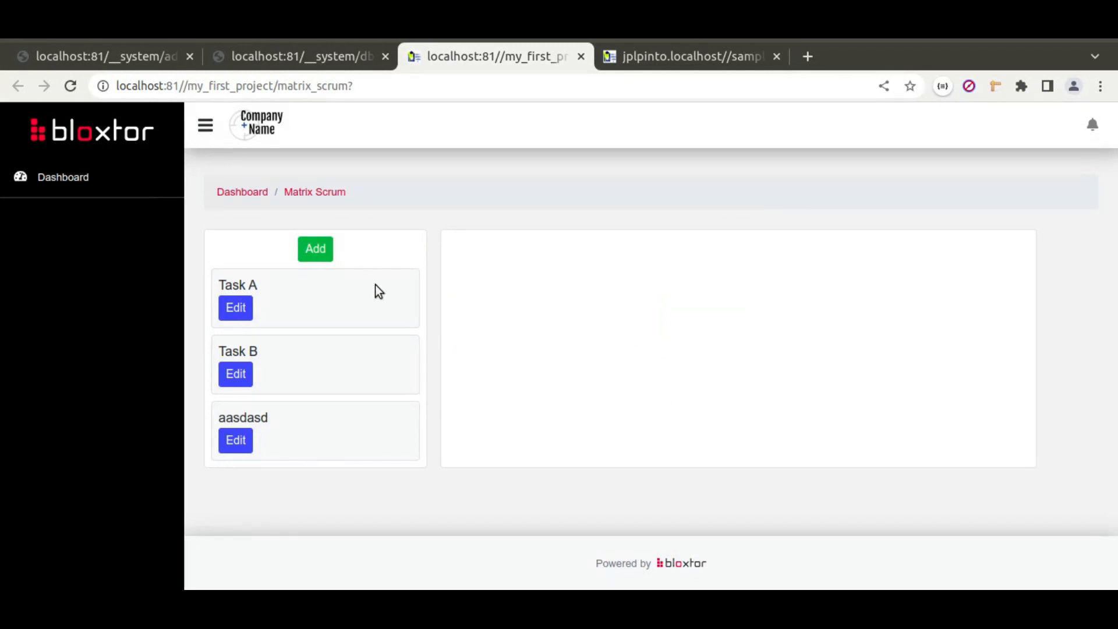
Step: Rename the task "aasdasd" as "Task C" and save the changes
click(233, 441)
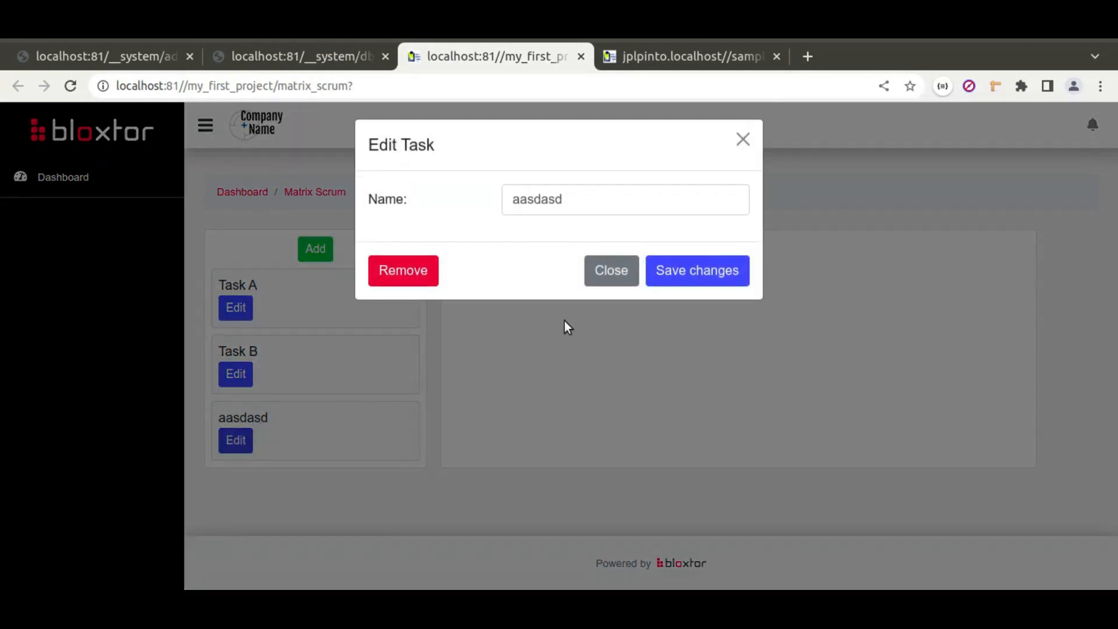
double_click(550, 205)
text(Task C)
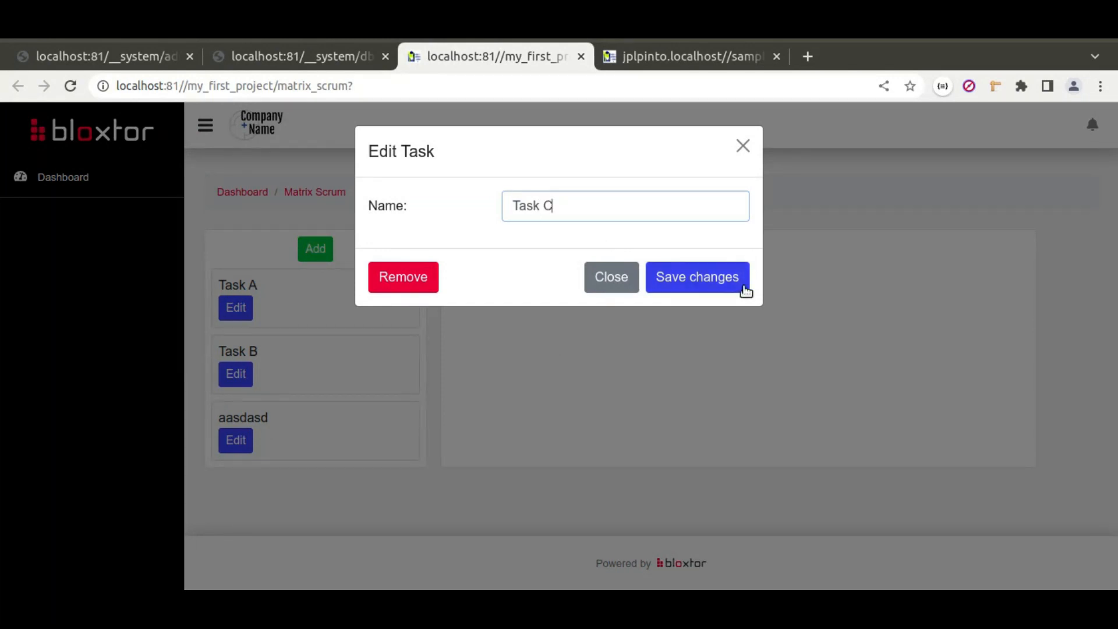
click(710, 274)
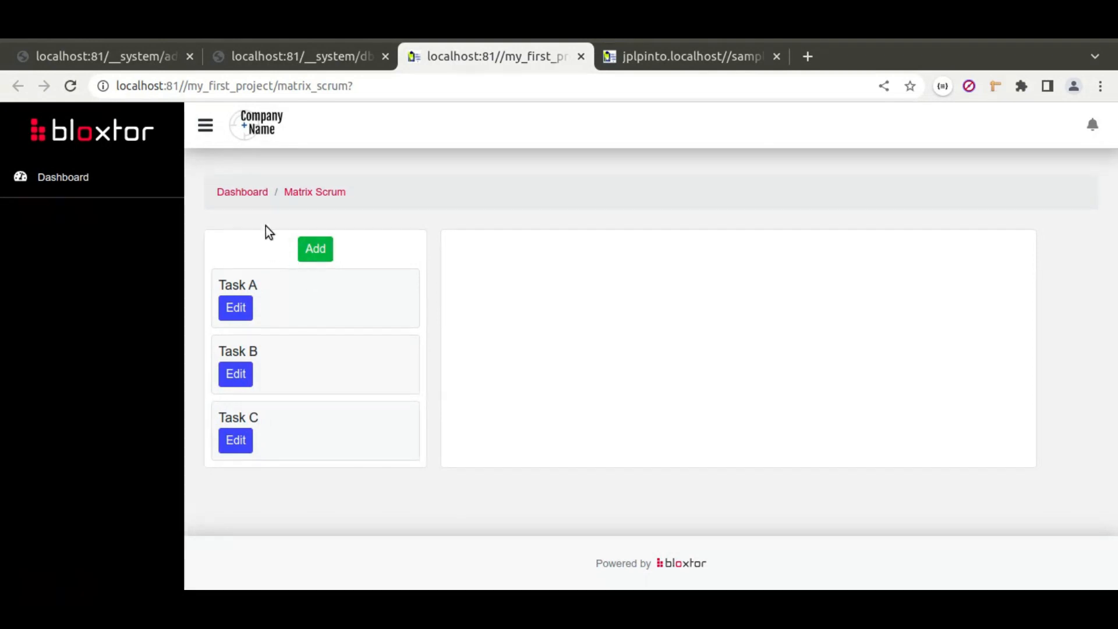
Step: Add a new task named "Task D" on the live page
click(315, 251)
click(550, 207)
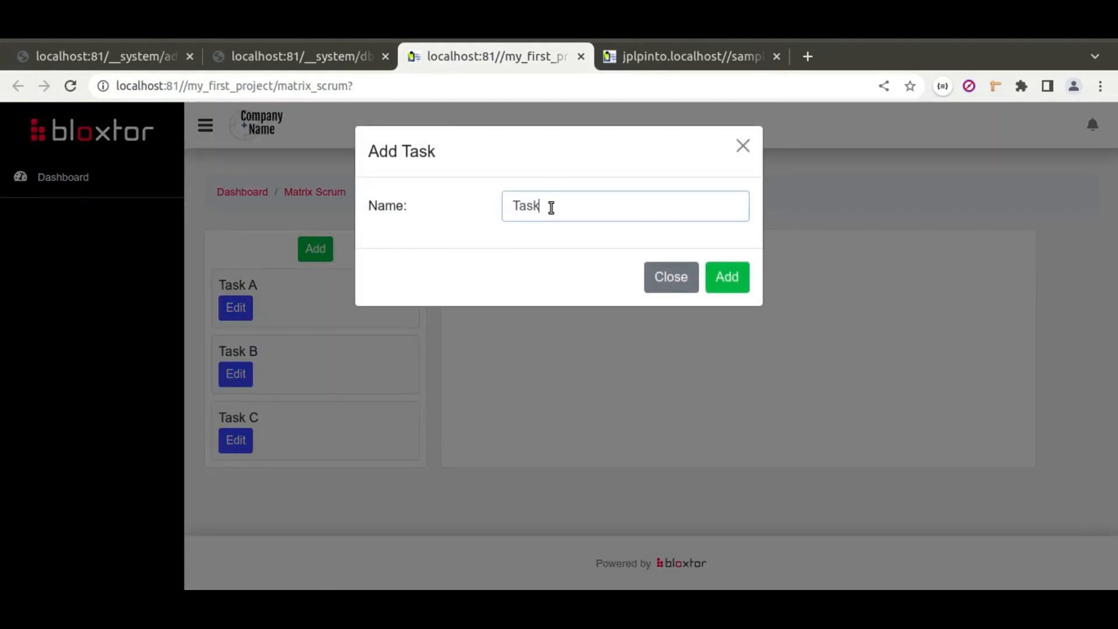
click(727, 274)
Step: Open Task D for editing and remove it, accepting the confirmation and dismissing the notice
click(235, 506)
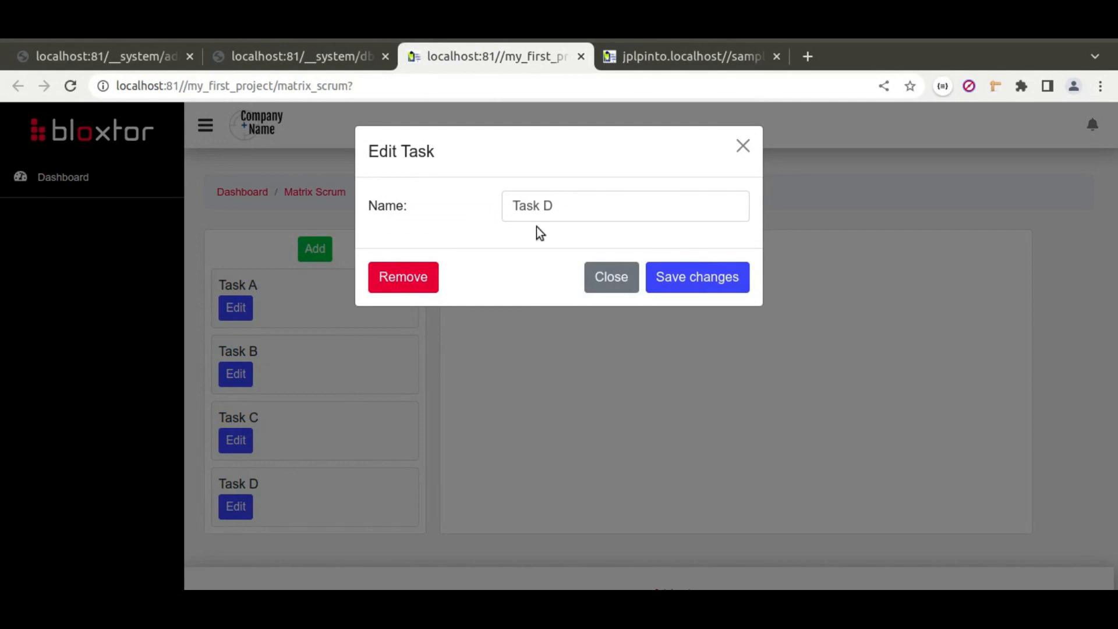
click(403, 284)
click(690, 182)
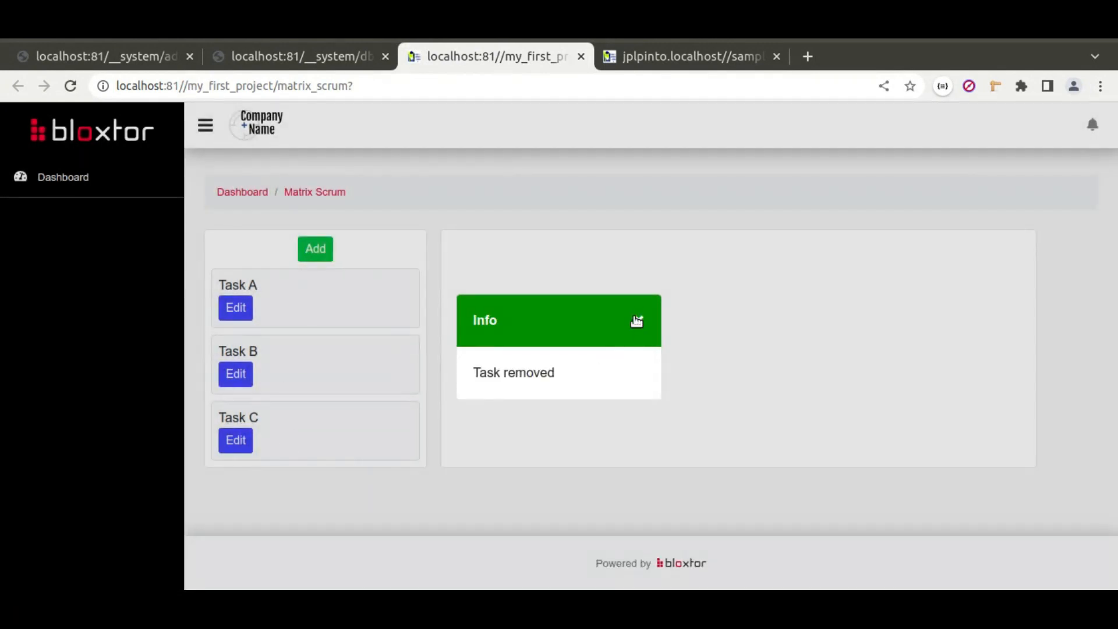
click(638, 320)
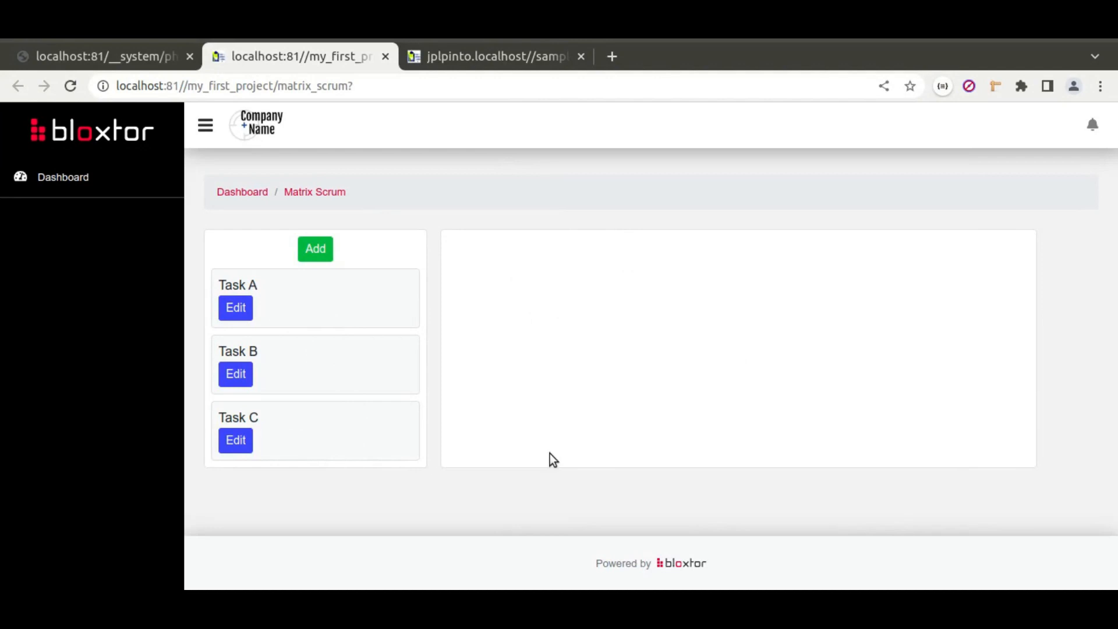
Step: On the sample matrix_scrum page, move "Cancelar encomenda XPTO" into the second user's Finished cell and back to the unassigned task list
click(487, 56)
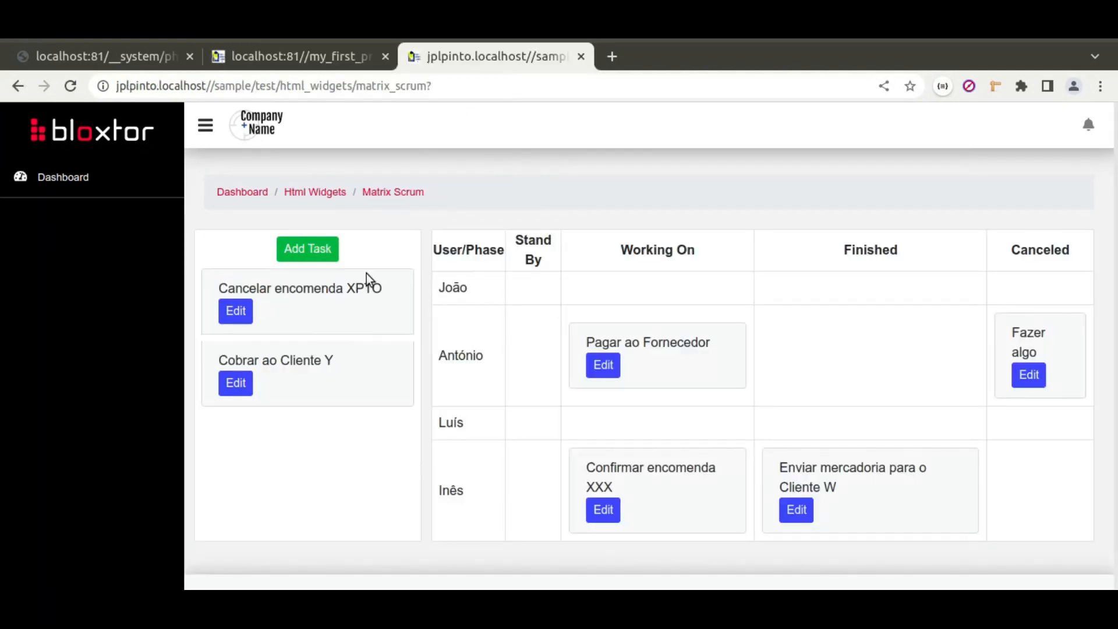
drag(312, 317, 890, 358)
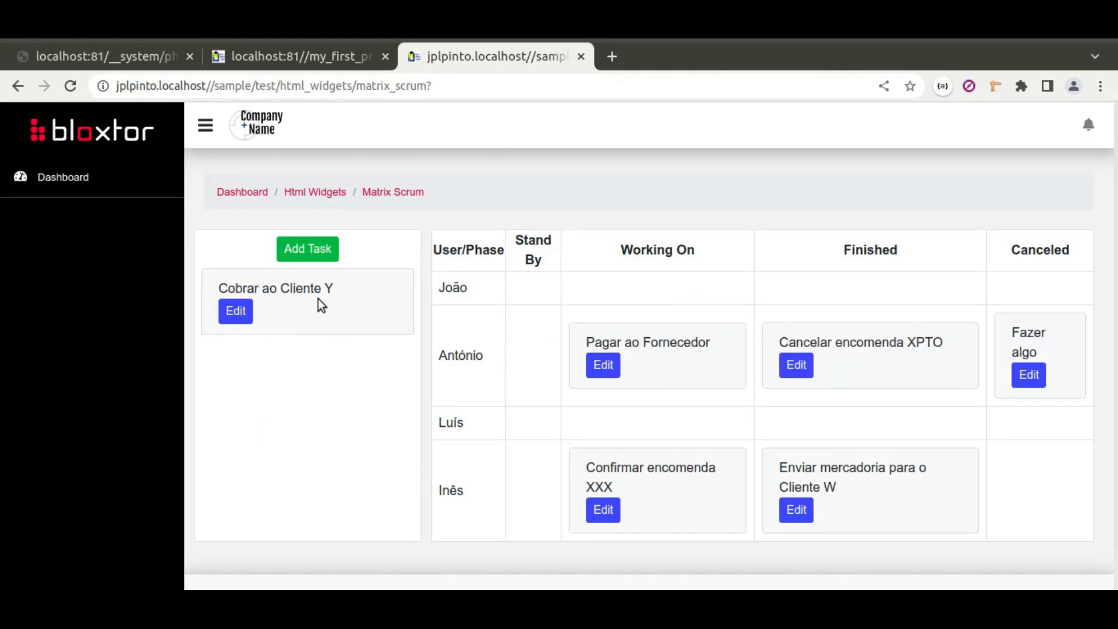
drag(870, 369, 306, 417)
Step: Revisit the project's live matrix_scrum page and return to its page editor
click(294, 56)
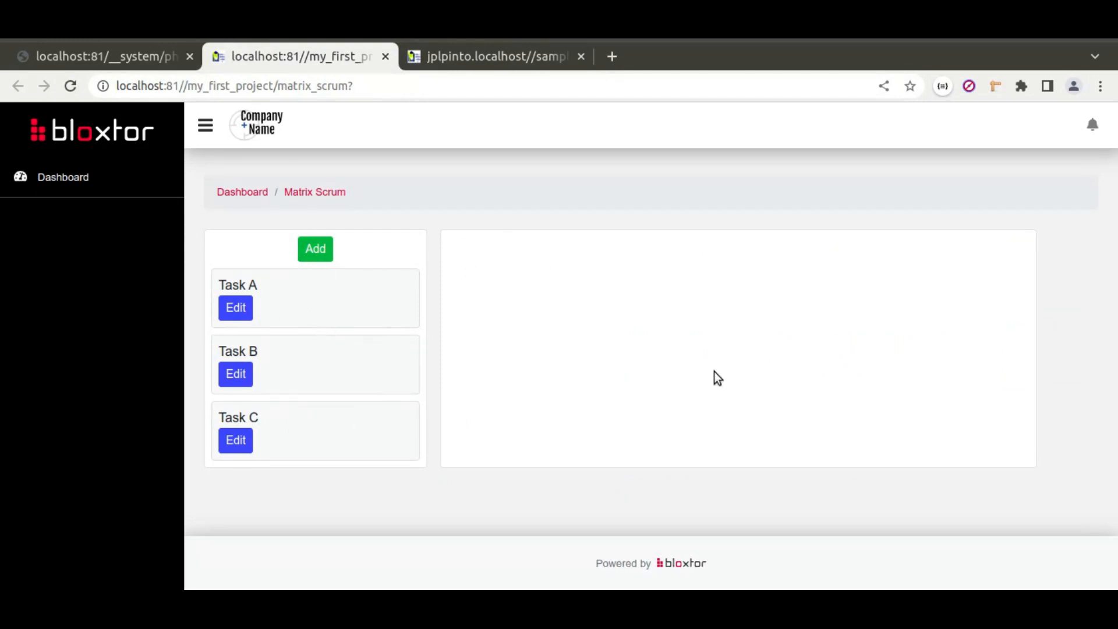
click(94, 58)
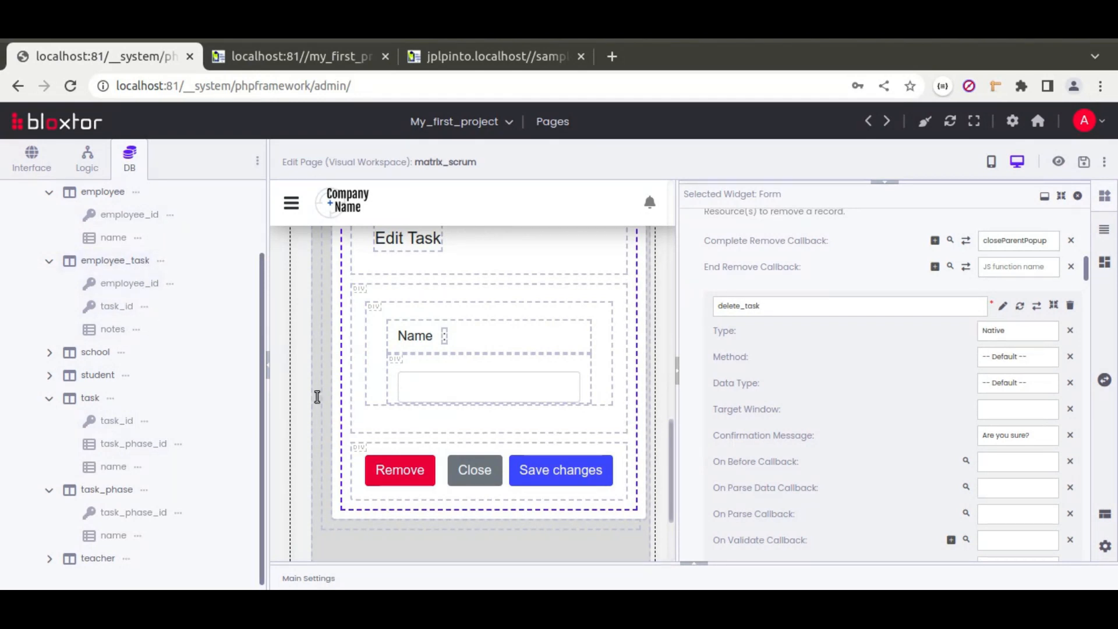
Step: Select the div that holds the Add button and task list, and examine its load resource settings
scroll(317, 397, up, 9)
scroll(309, 359, down, 2)
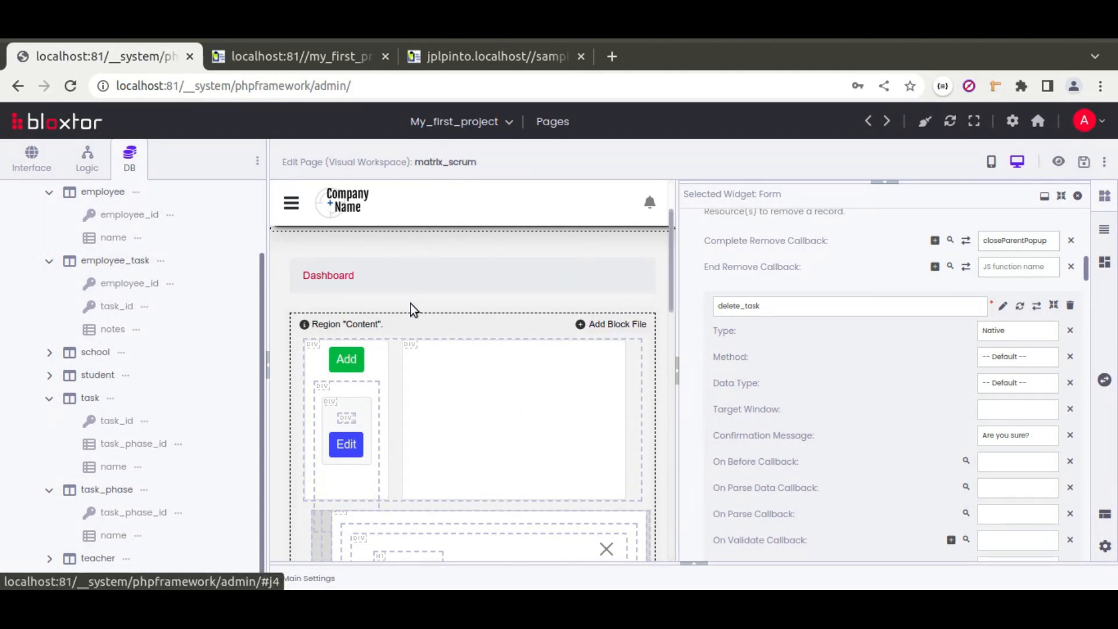
click(312, 357)
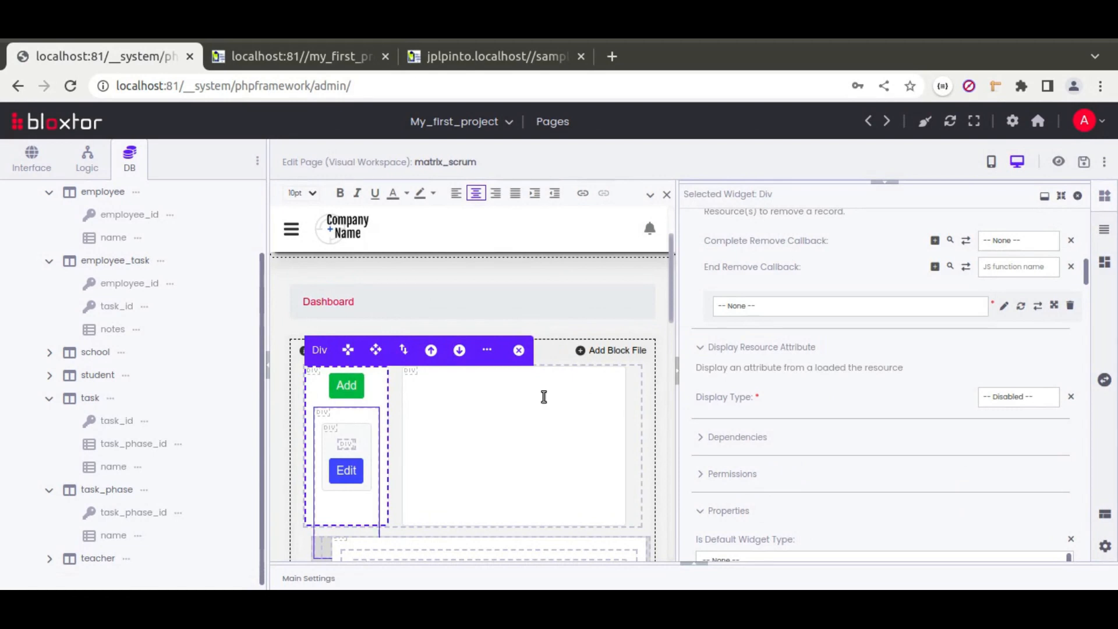
scroll(792, 412, up, 10)
scroll(770, 402, up, 3)
scroll(774, 397, down, 3)
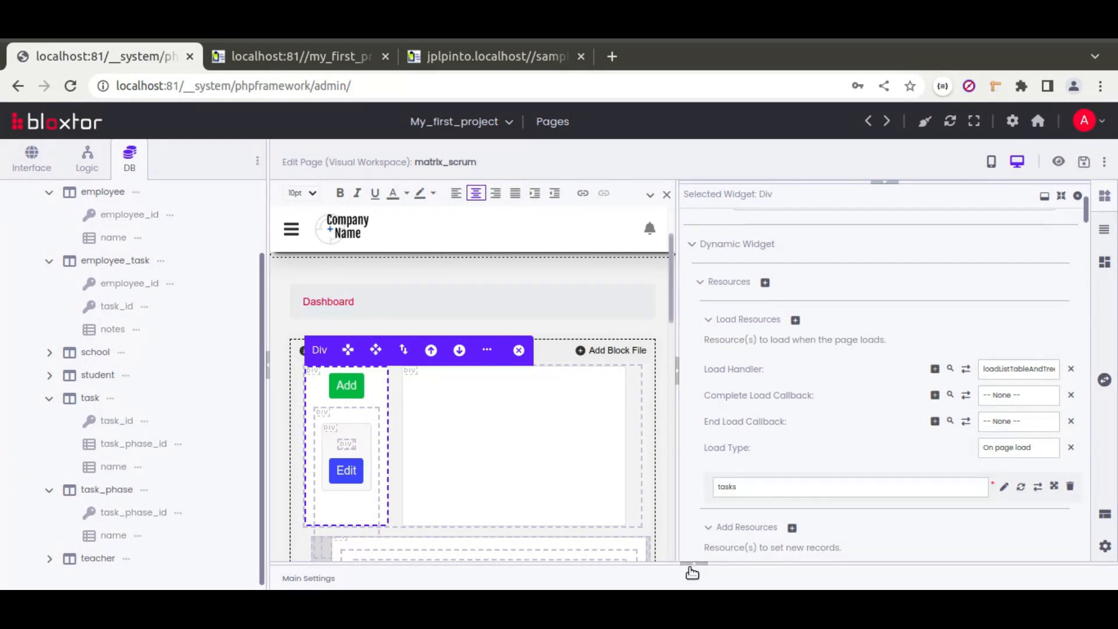
Step: Find the tasks action in the page's resources and open its TaskResourceUtil getAll method for editing
click(689, 568)
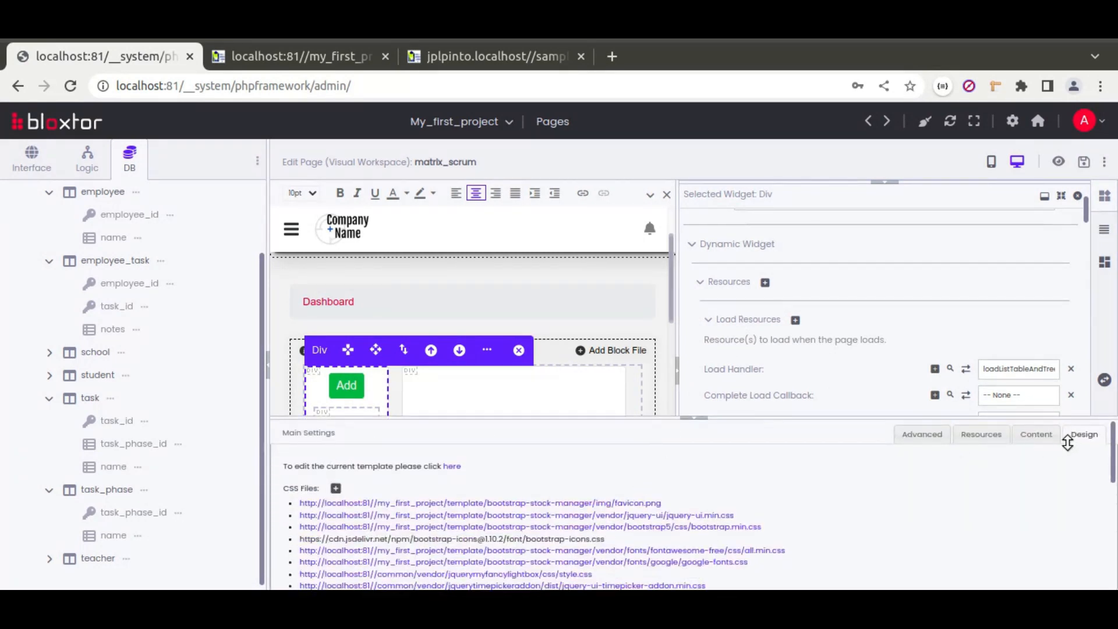
click(981, 433)
drag(825, 303, 811, 208)
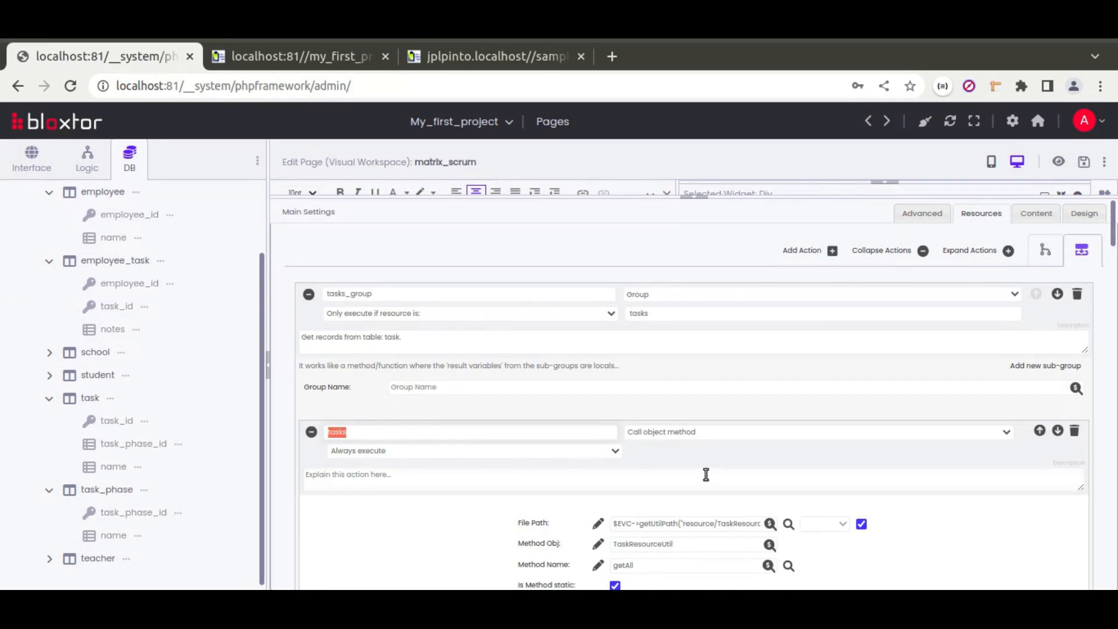
scroll(706, 475, down, 3)
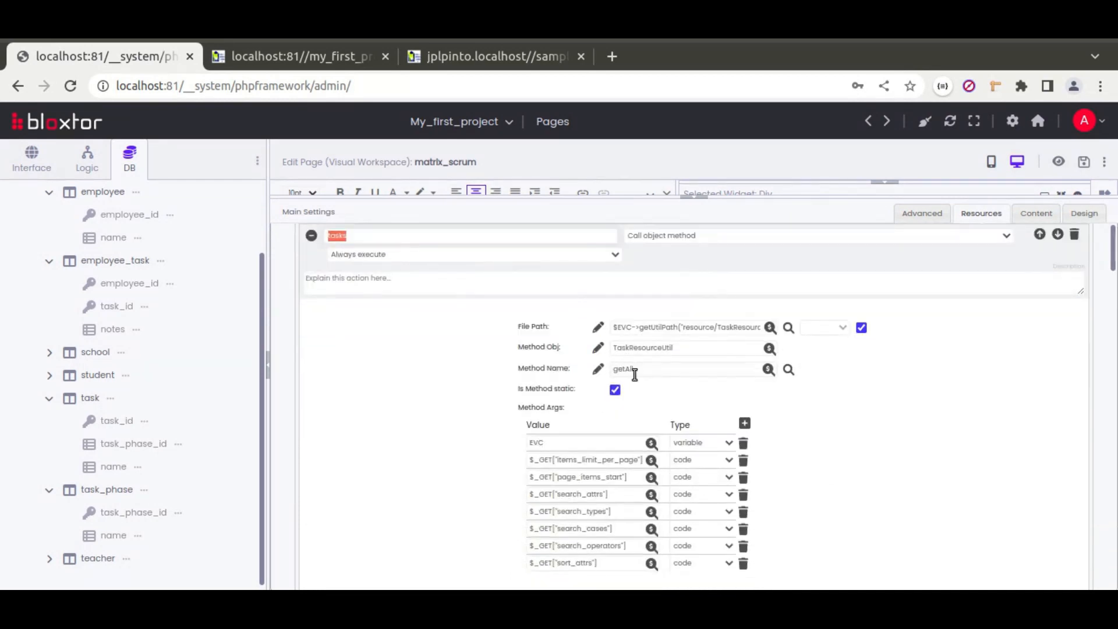
click(600, 348)
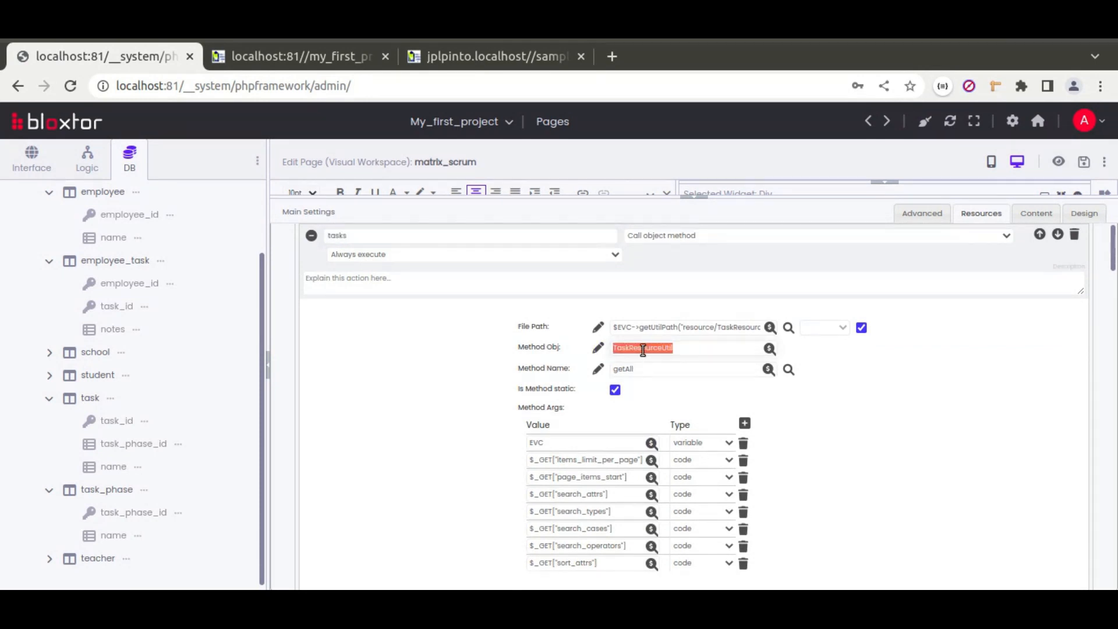
click(599, 370)
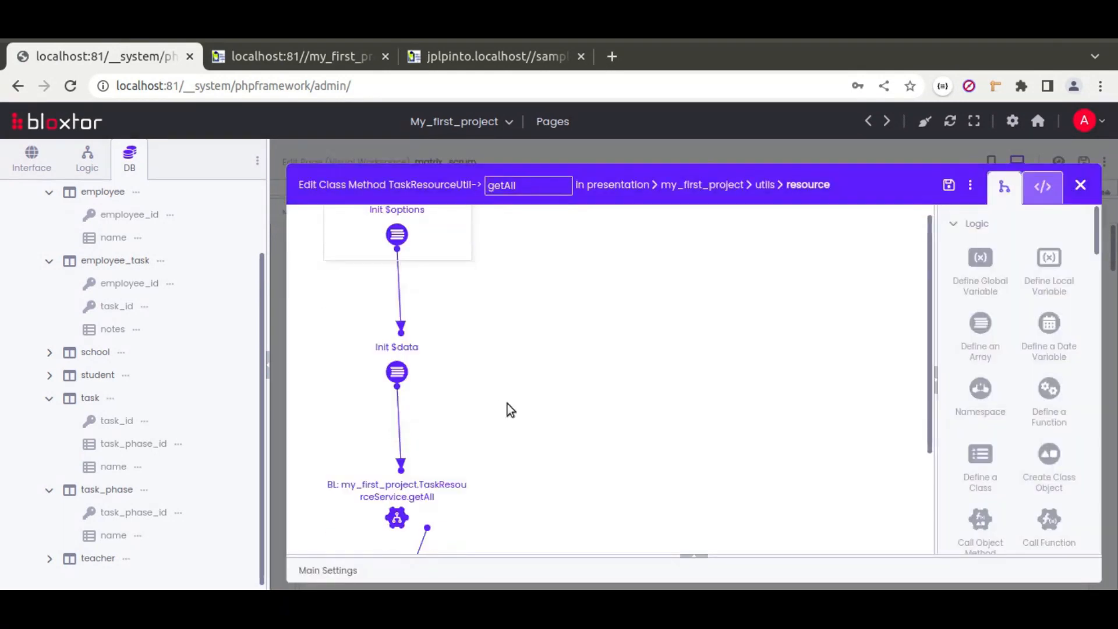
Step: Examine which service the business logic call in TaskResourceUtil's getAll diagram uses
scroll(507, 410, down, 2)
click(405, 353)
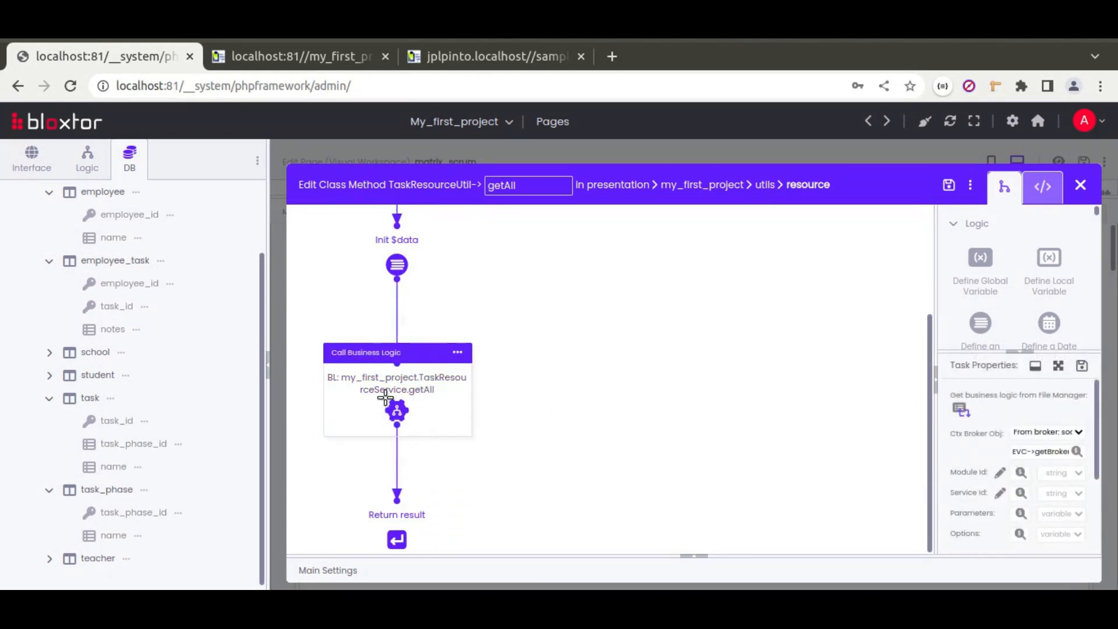
drag(935, 441, 721, 444)
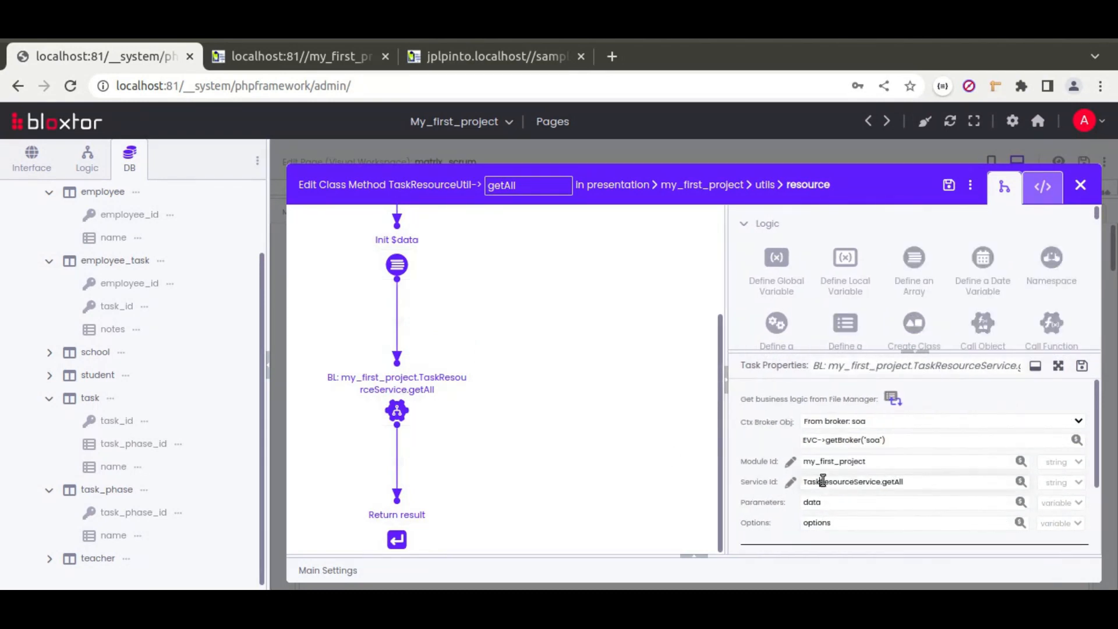
double_click(822, 481)
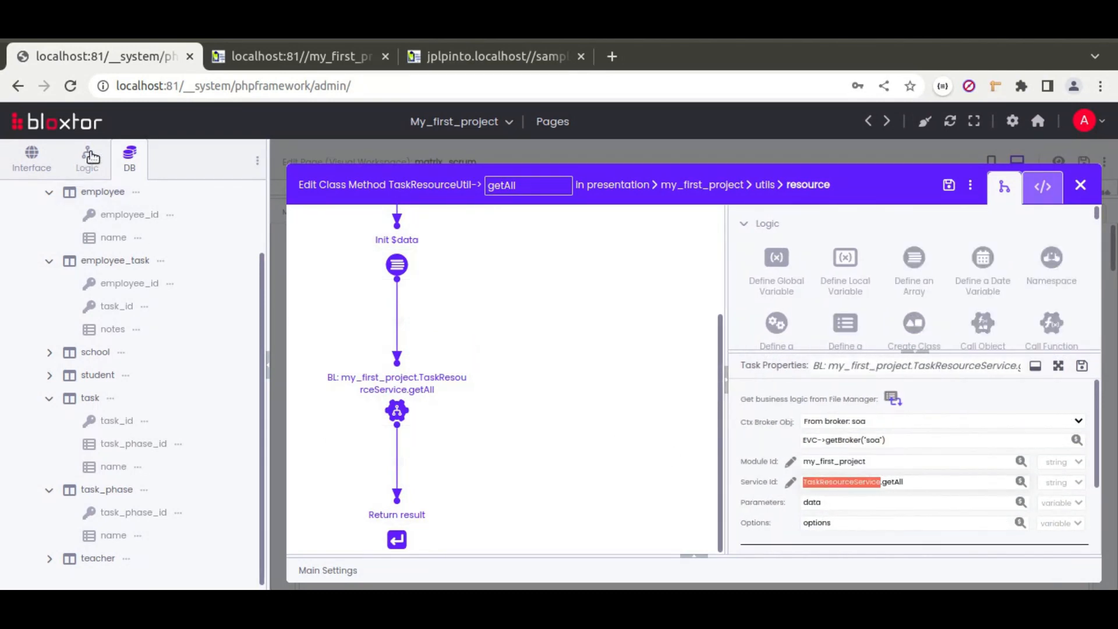
Step: Open the getAll method of TaskResourceService from the my_first_project business logic layer
click(87, 160)
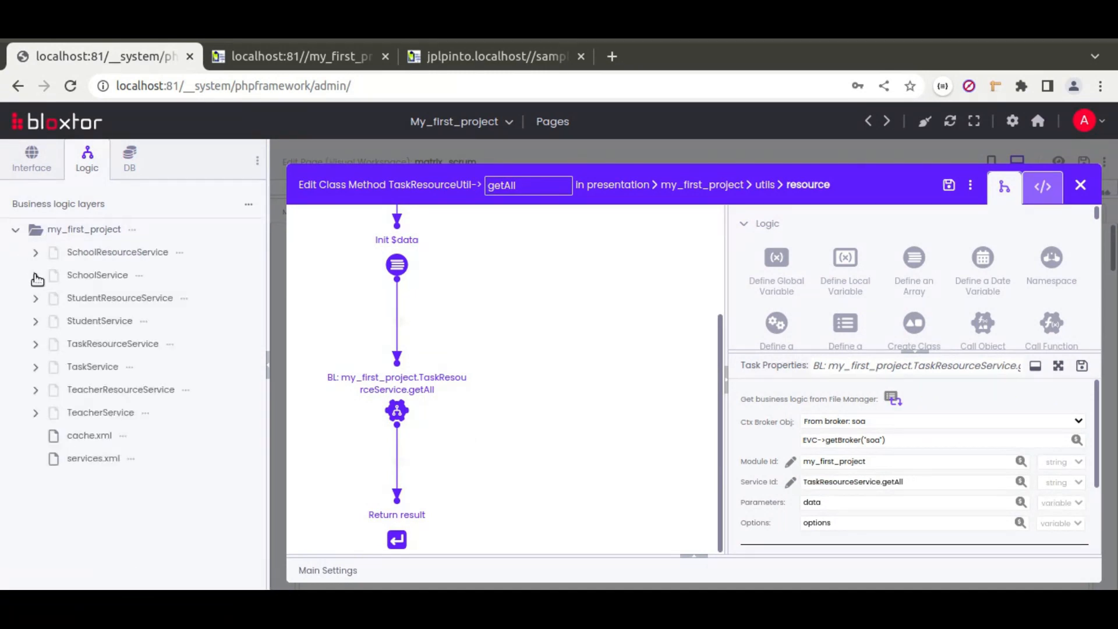
click(36, 345)
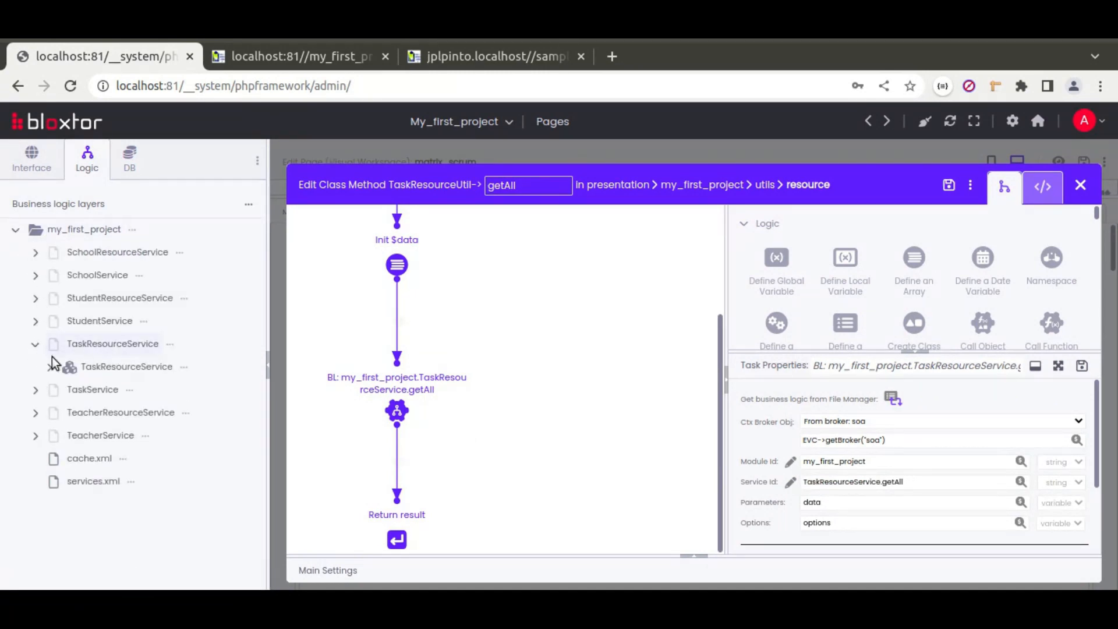
click(49, 367)
click(113, 391)
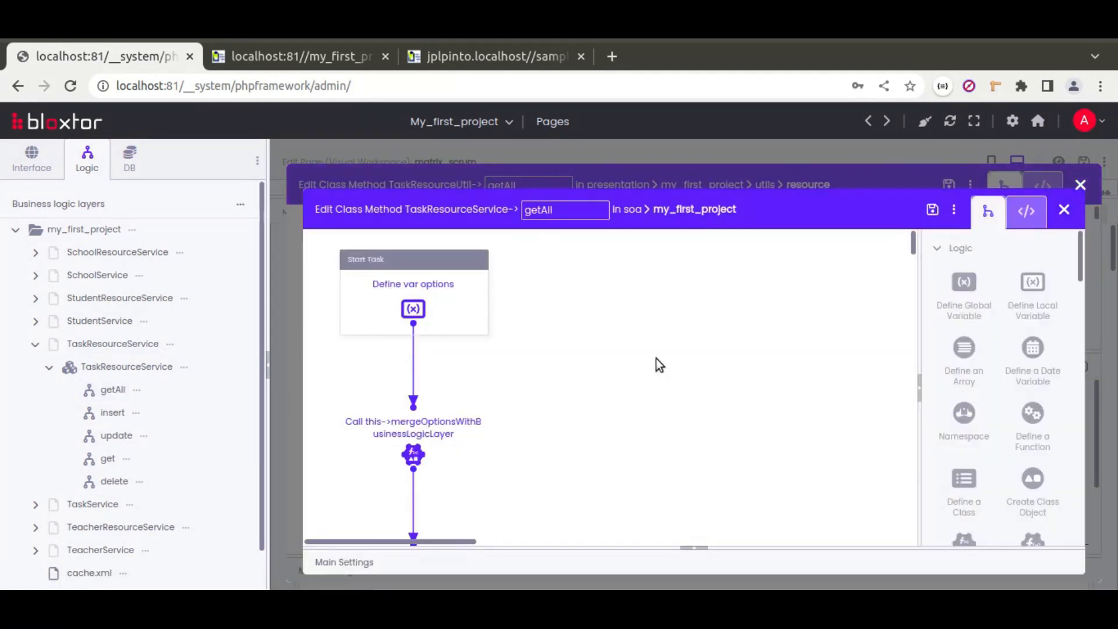
Step: Examine the service ID of the final business logic call in TaskResourceService's getAll diagram
scroll(658, 364, down, 10)
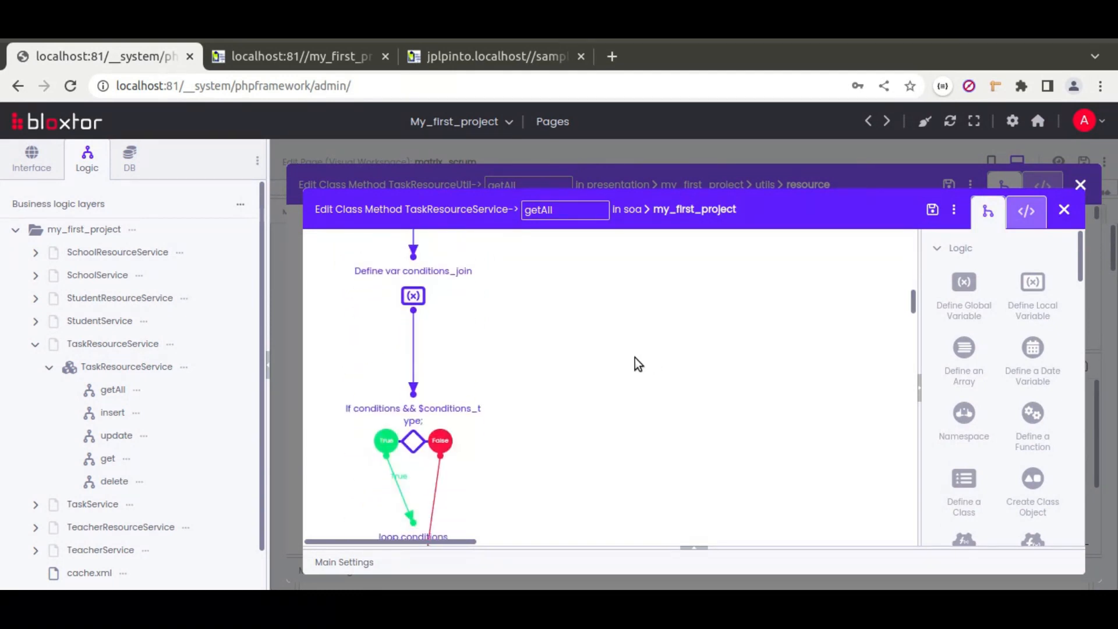
scroll(637, 364, down, 5)
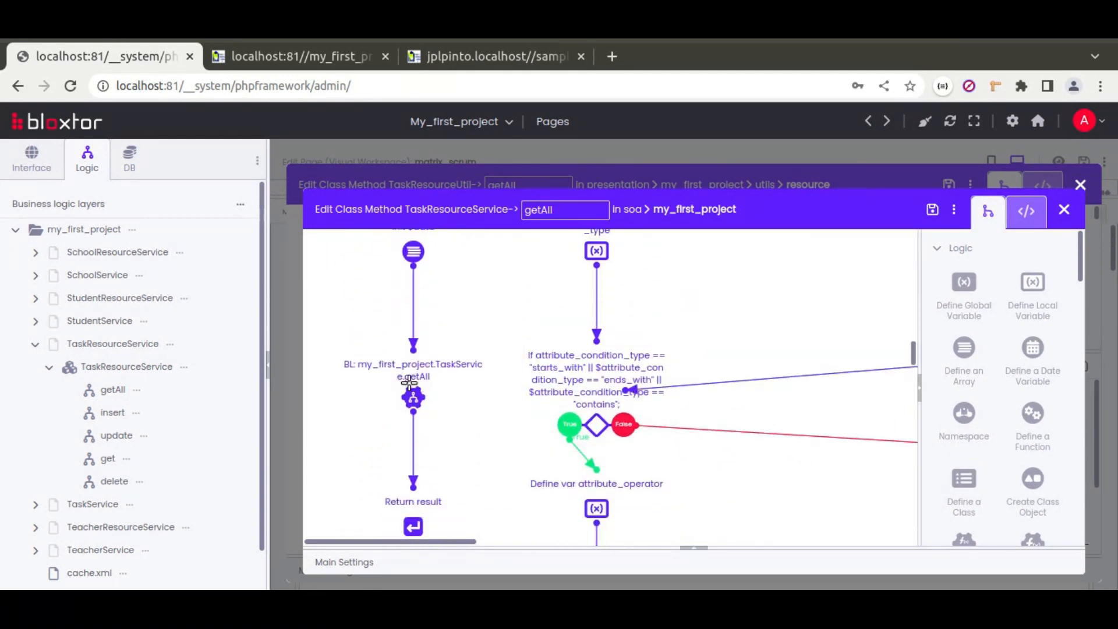
double_click(424, 346)
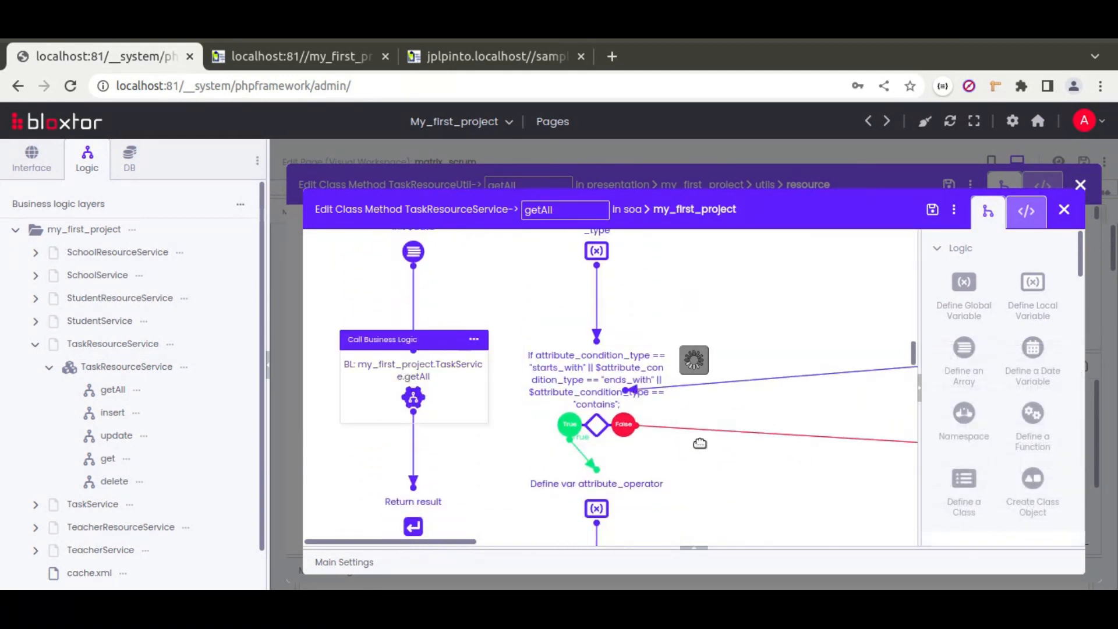
drag(918, 414, 787, 407)
double_click(880, 473)
Step: Locate getAll among the TaskService methods and open that method from the business logic call for editing
scroll(93, 425, down, 1)
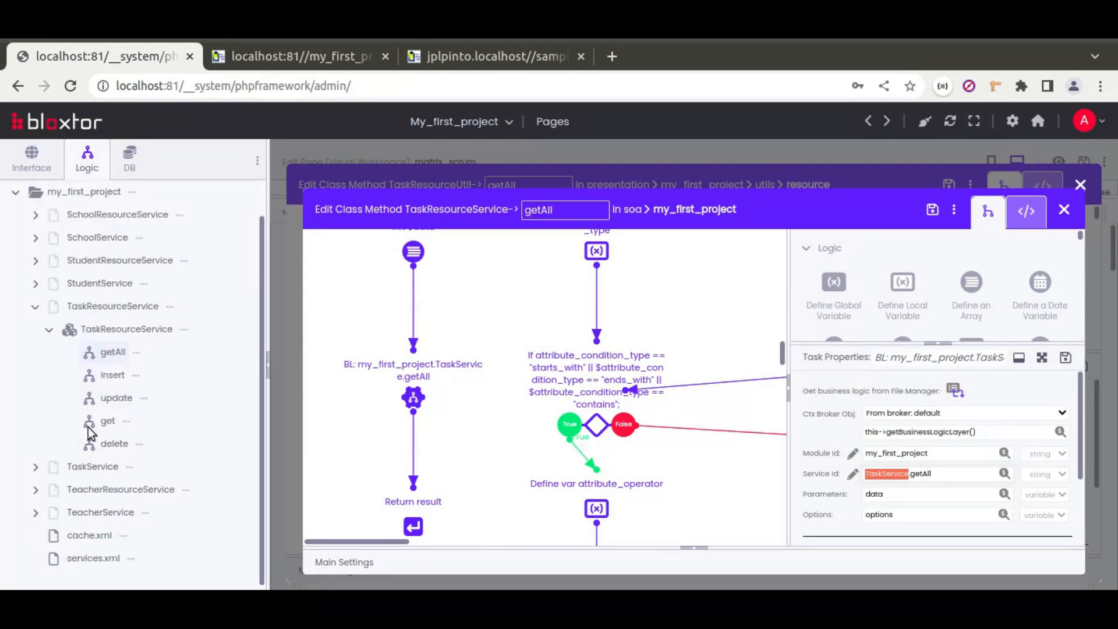
click(36, 467)
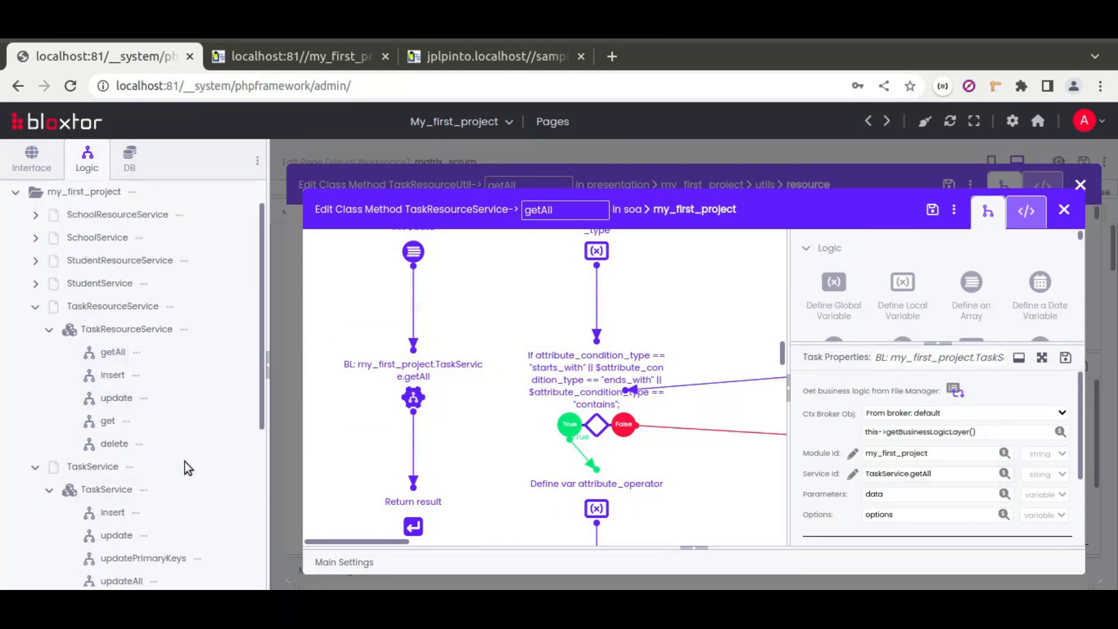
scroll(186, 467, down, 5)
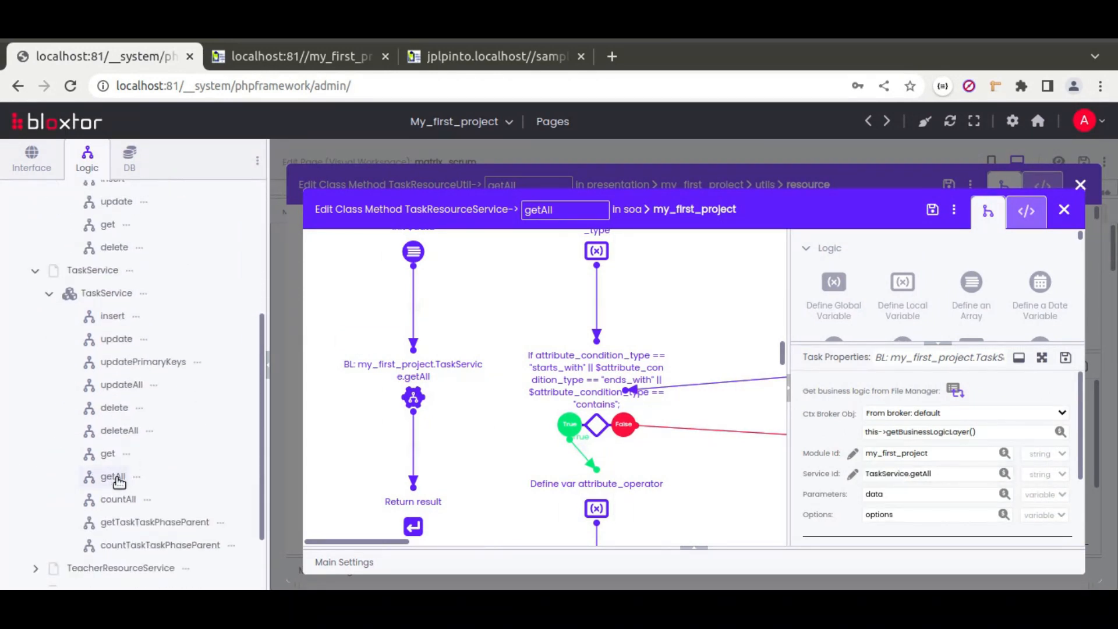
click(853, 474)
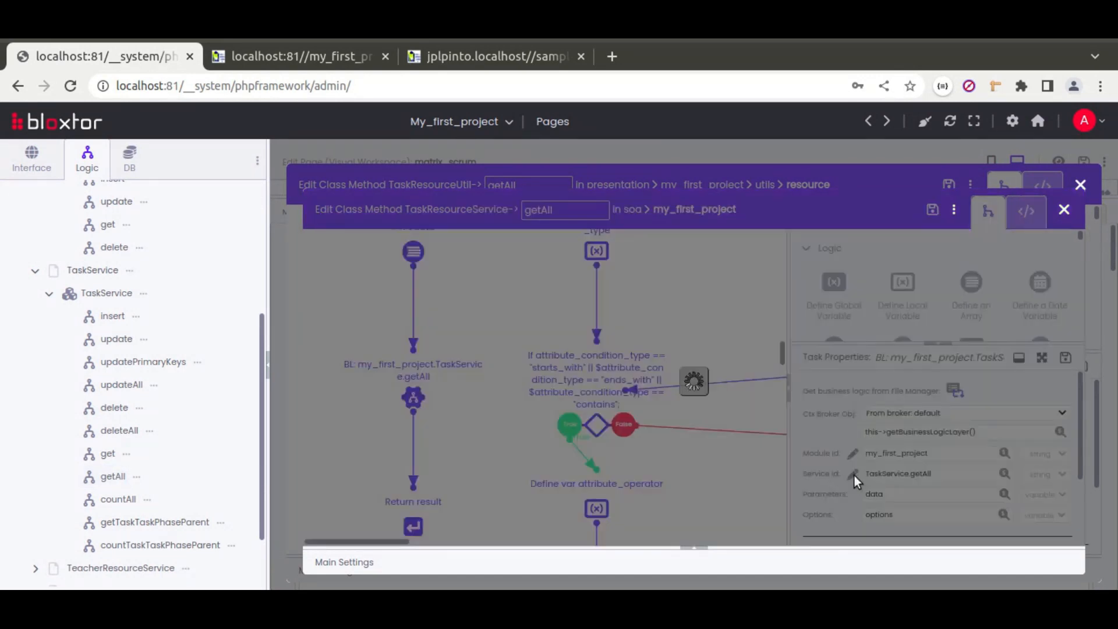
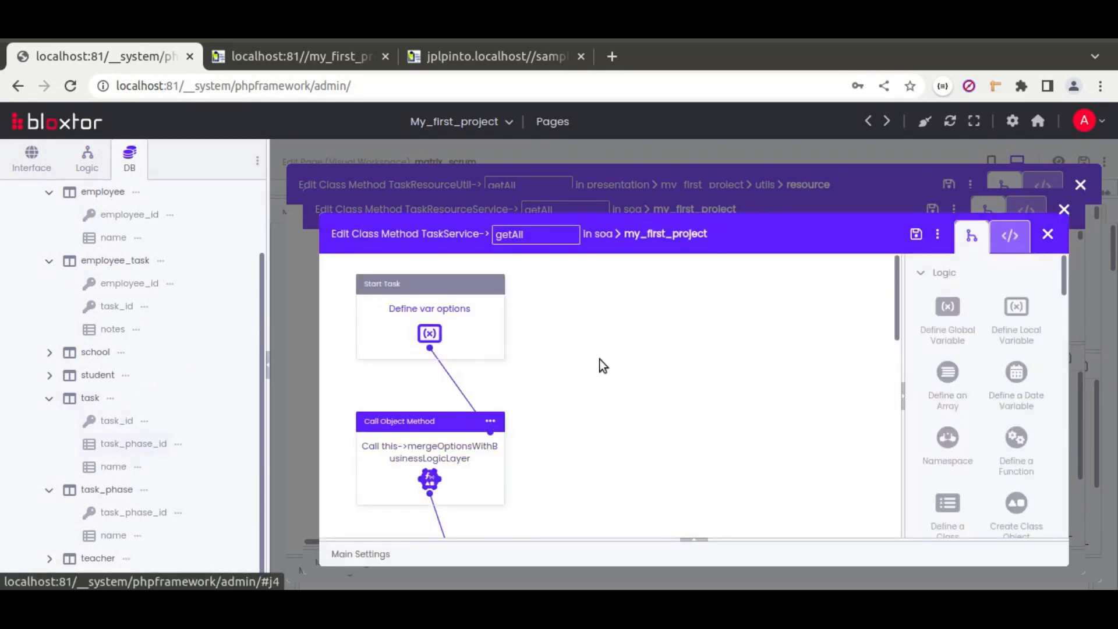
Step: Open the findObjects call near the end of TaskService's getAll diagram, enlarge its properties and check the table name
scroll(602, 366, down, 10)
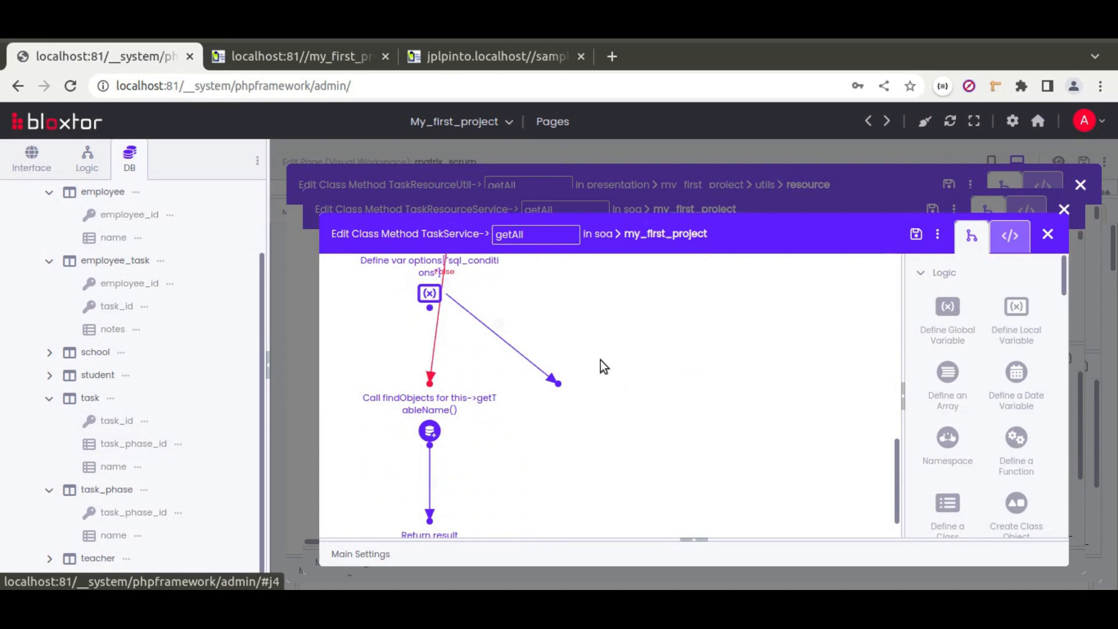
scroll(582, 372, down, 1)
mouse_move(460, 341)
drag(451, 339, 453, 340)
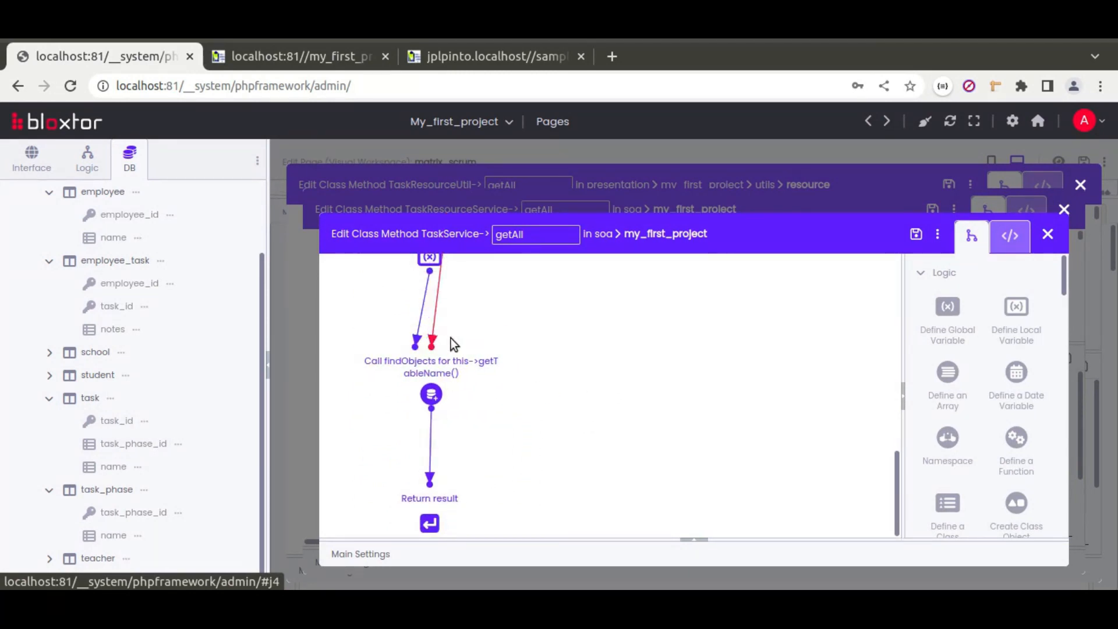
click(451, 341)
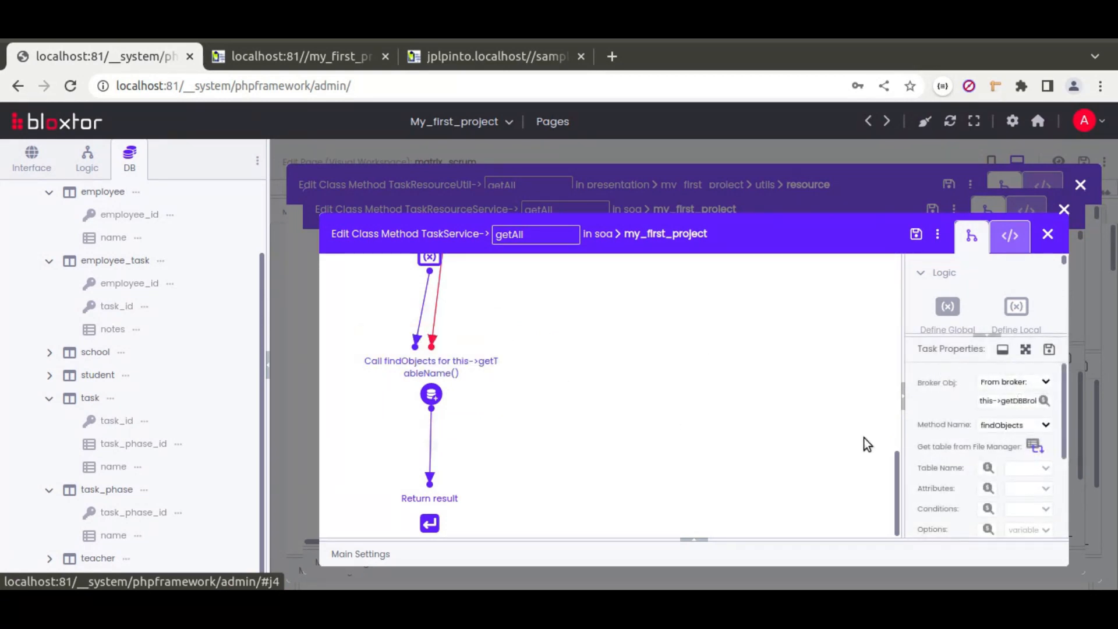
drag(895, 417, 624, 411)
click(1024, 351)
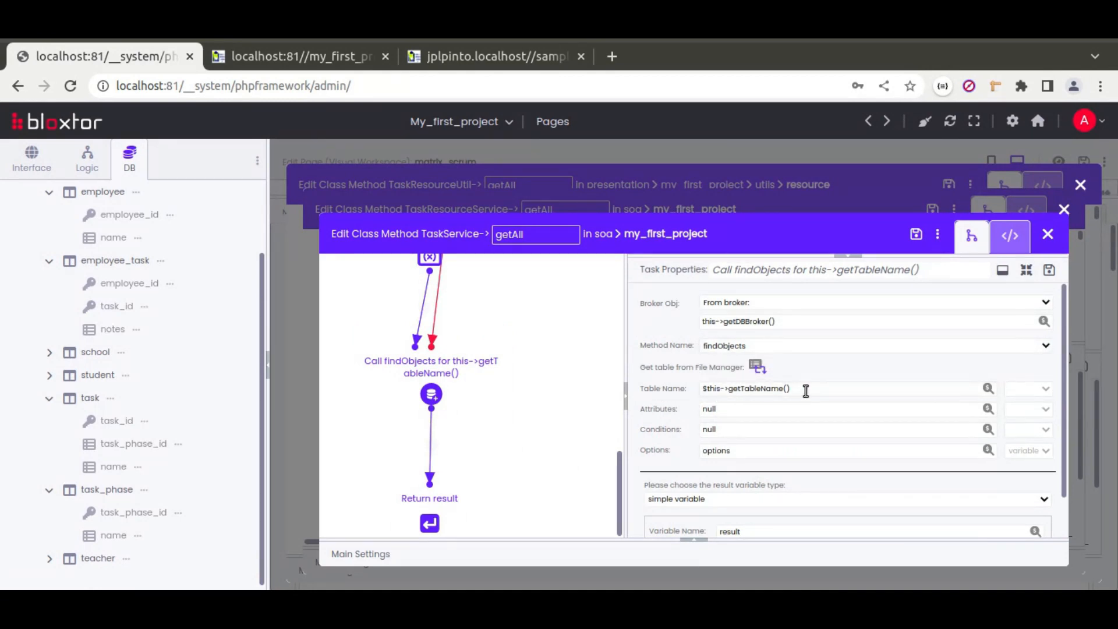
drag(806, 391, 703, 383)
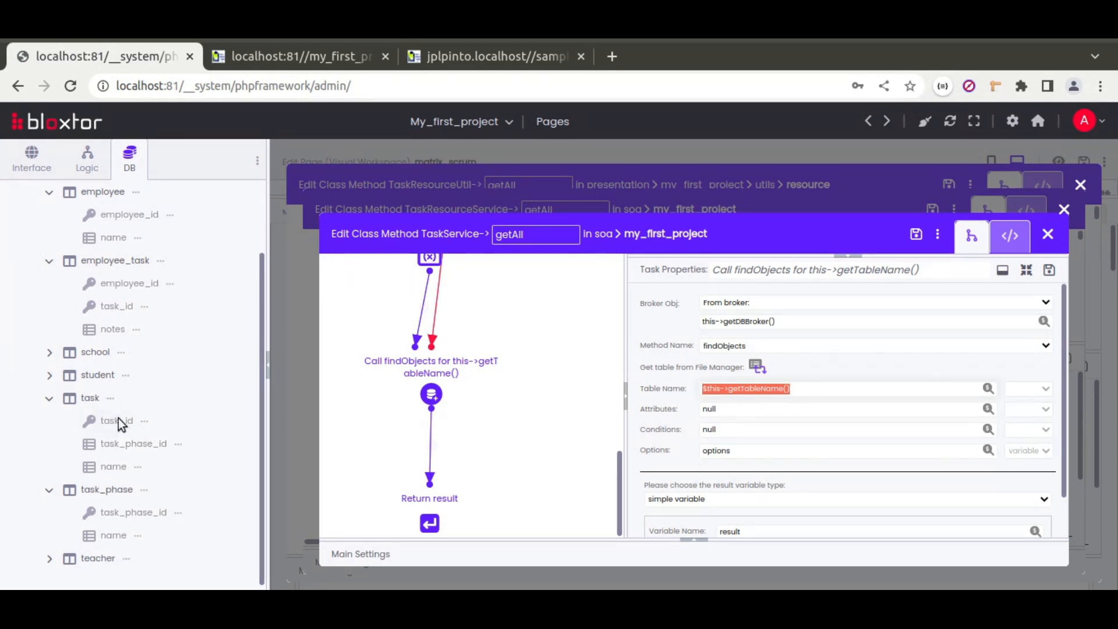
Step: Change the call's method to findRelationshipObjects, switch its attributes to options and add the attribute task.*
click(751, 348)
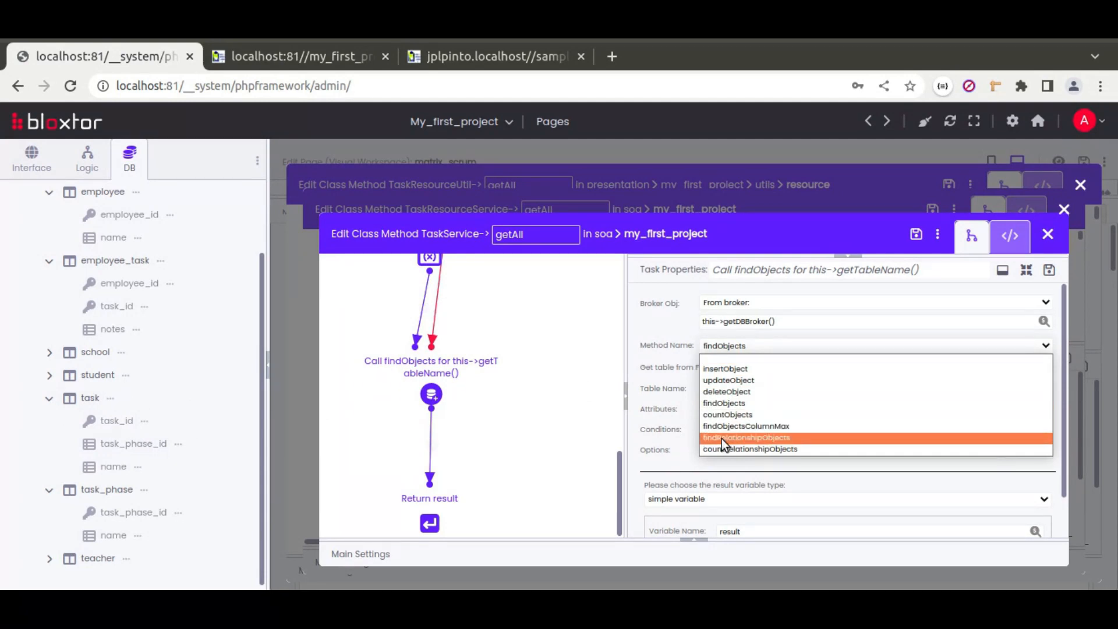
click(751, 438)
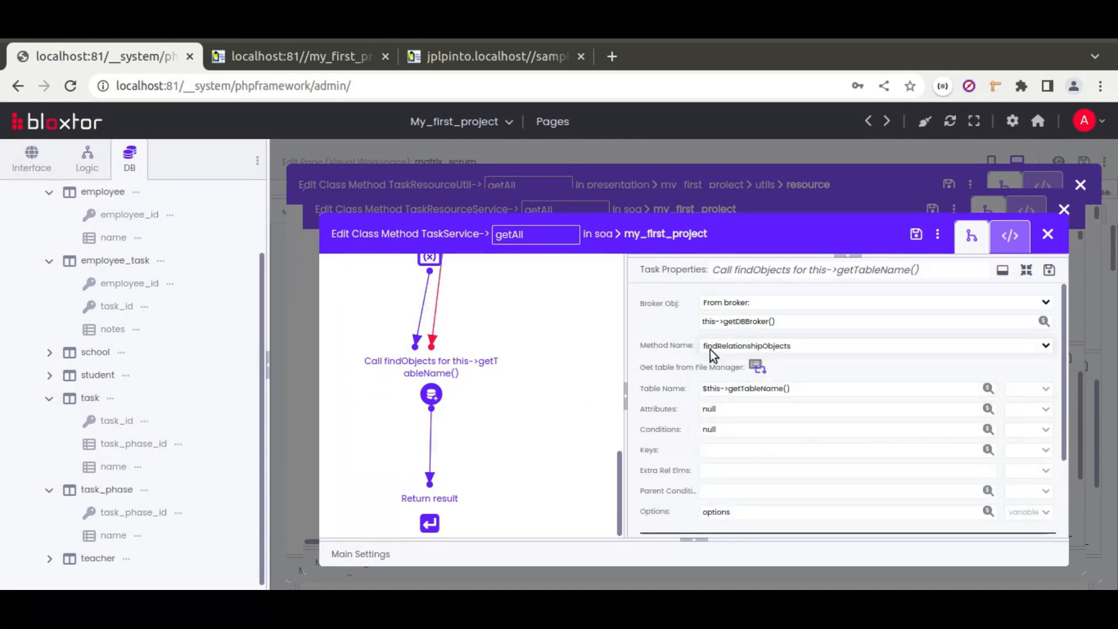
click(1031, 411)
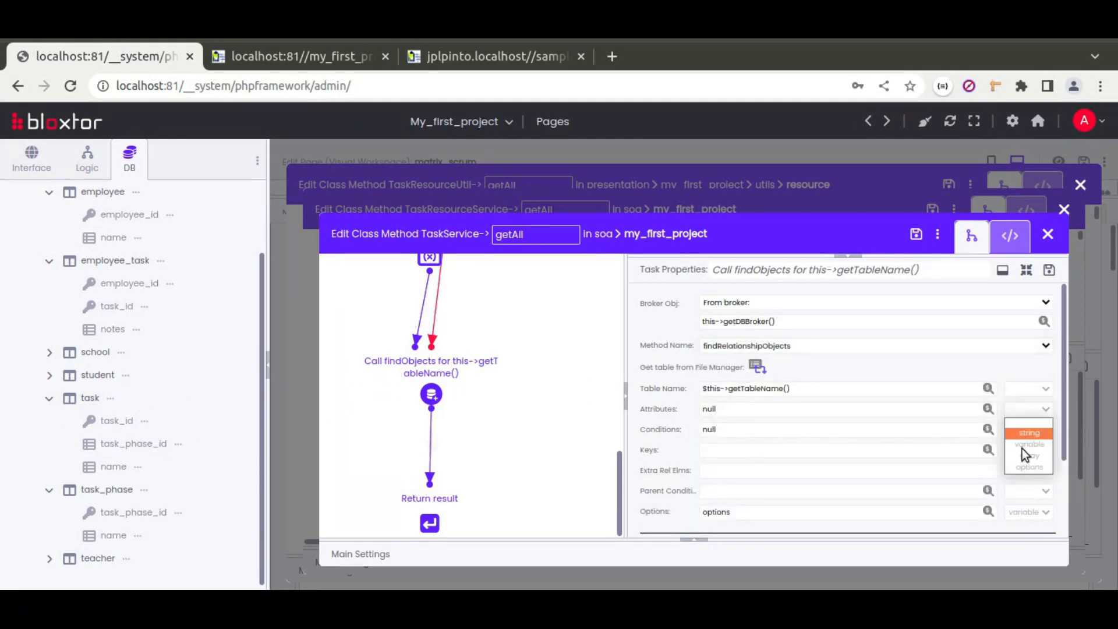
click(1030, 475)
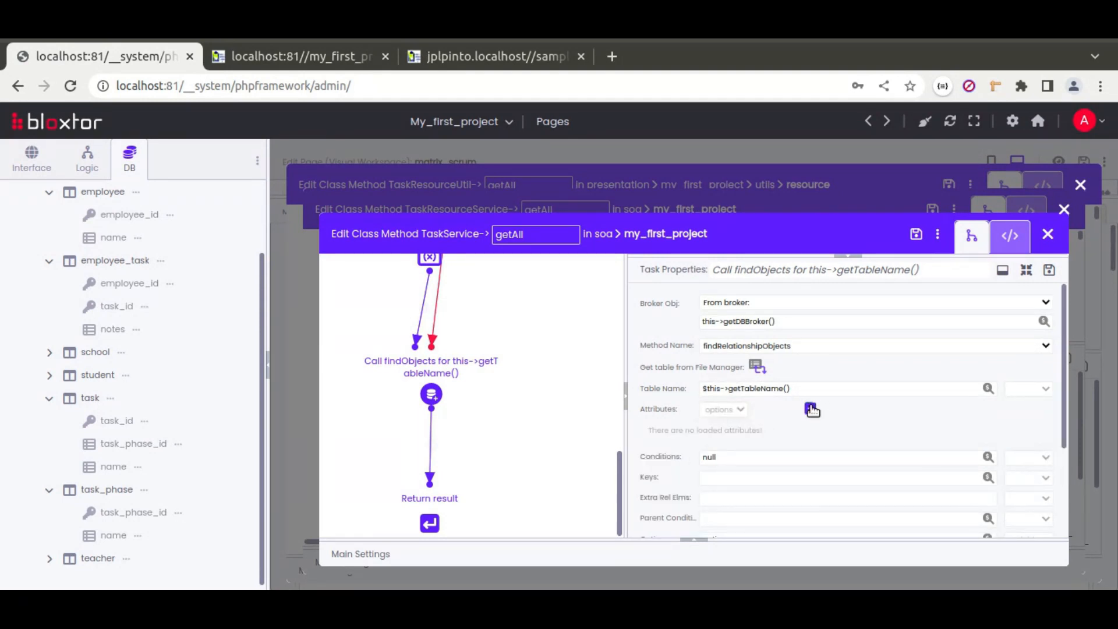
click(810, 408)
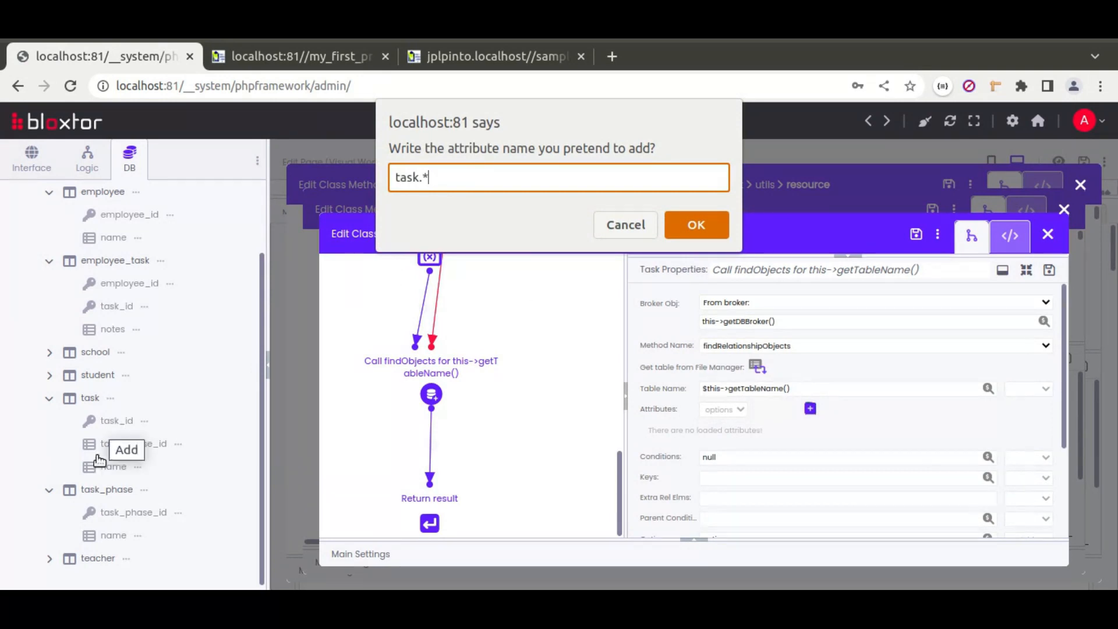
click(695, 226)
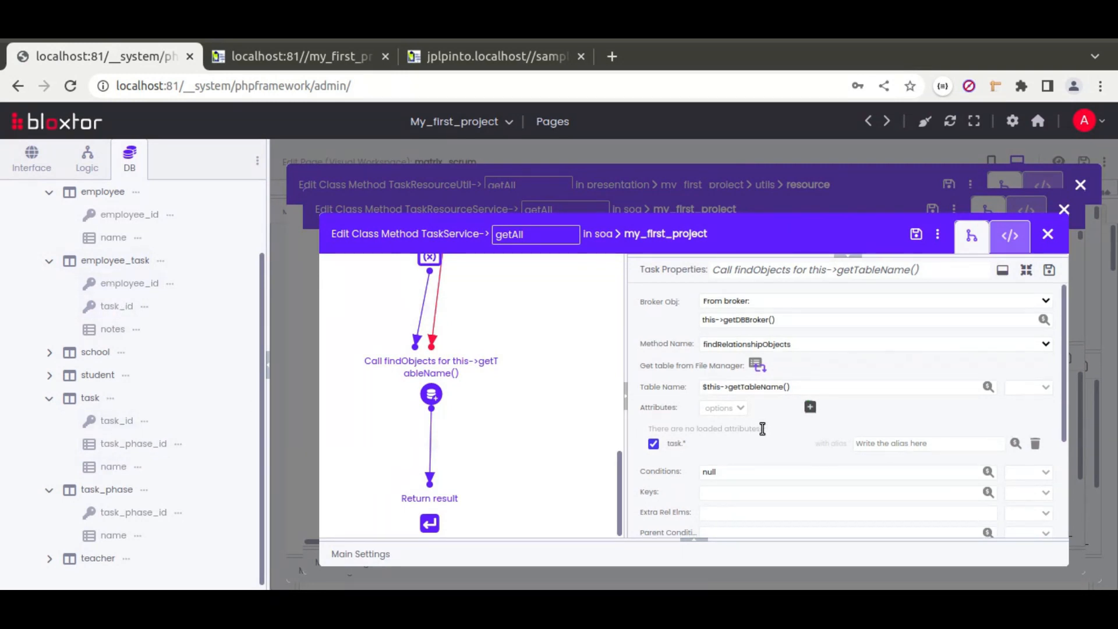
Step: Switch the call's keys to options and add a left-join key linking task.task_id = employee_task.task_id
scroll(732, 395, down, 3)
click(1040, 343)
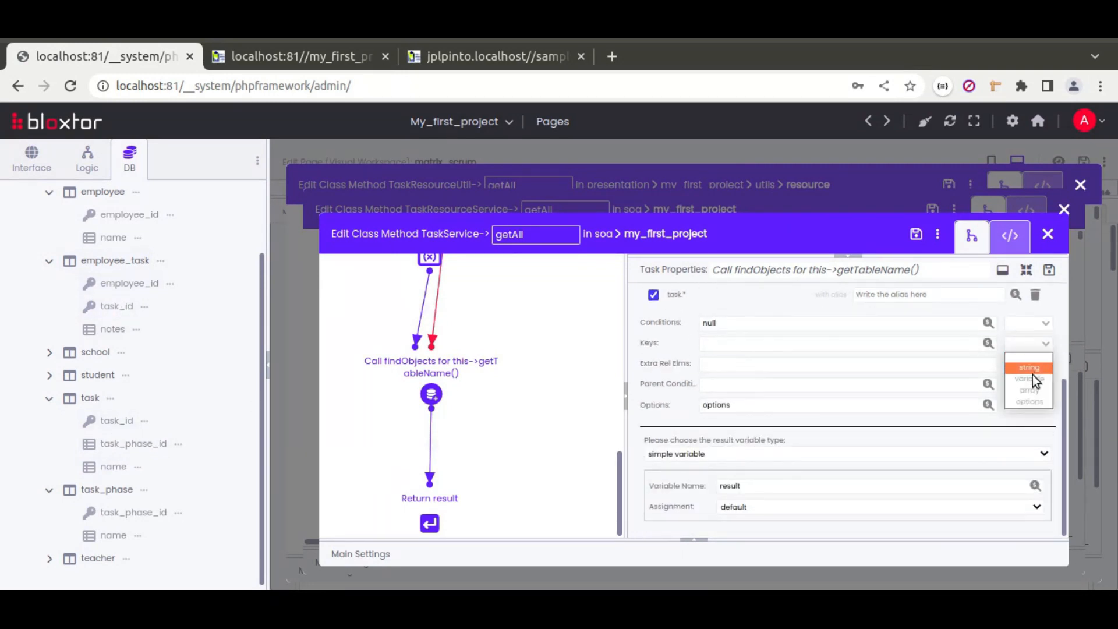
click(1035, 398)
click(809, 344)
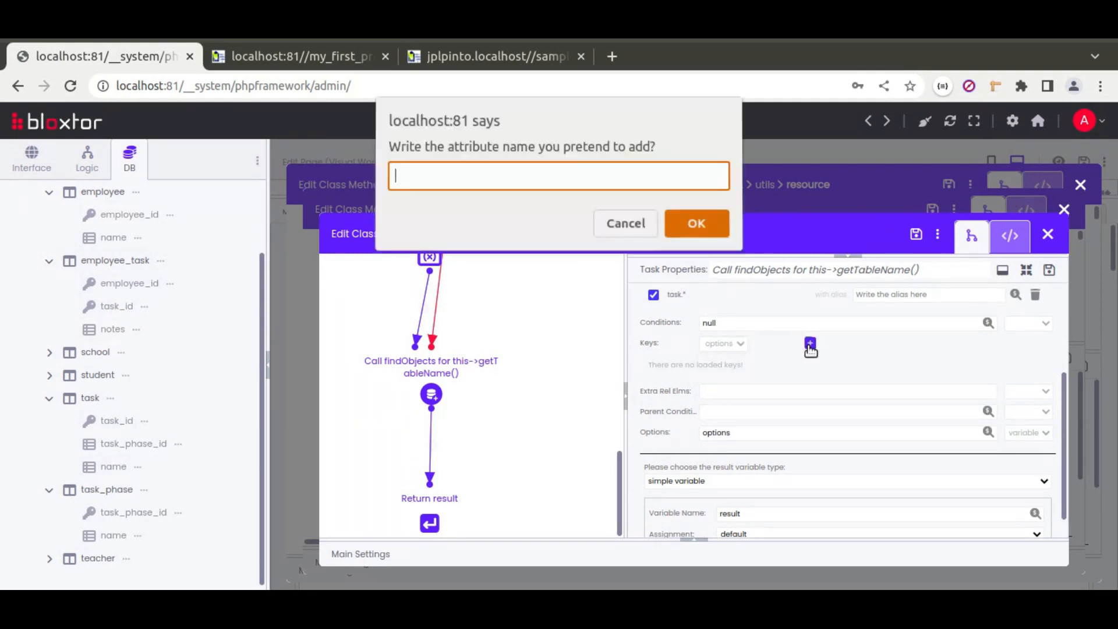
text(task)
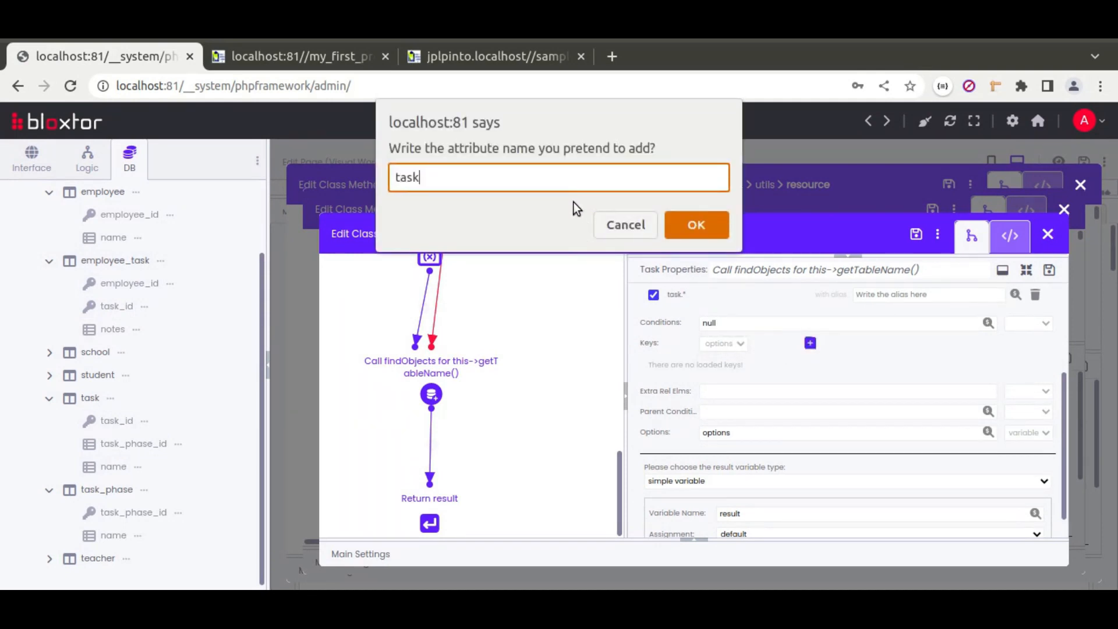
text(.task_id)
click(673, 224)
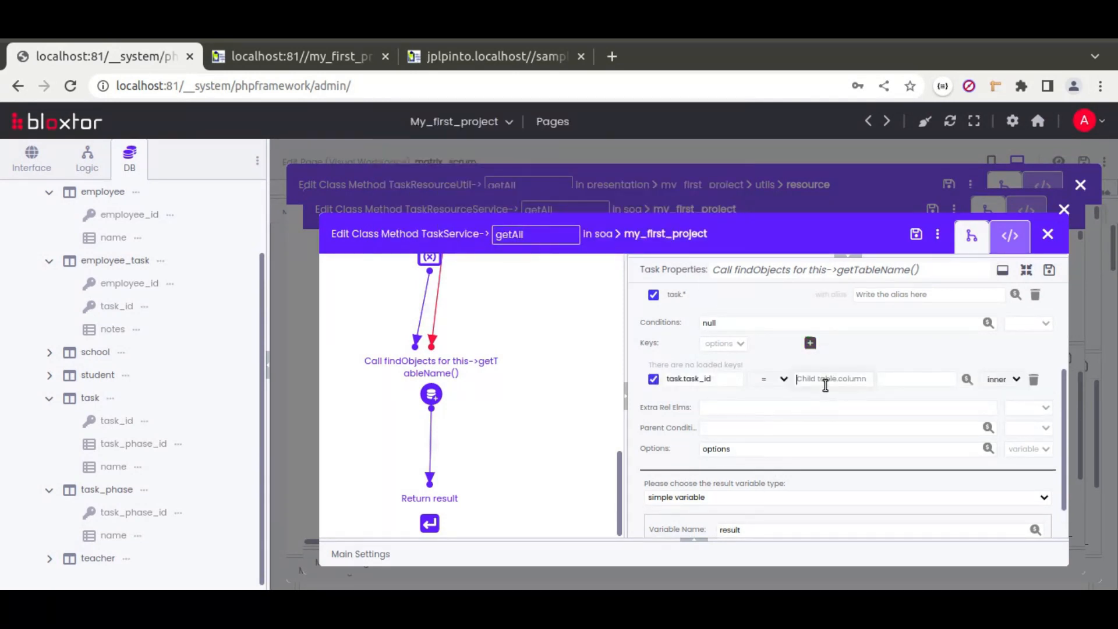
text(employee_task.task_id)
drag(842, 379, 795, 379)
click(1001, 381)
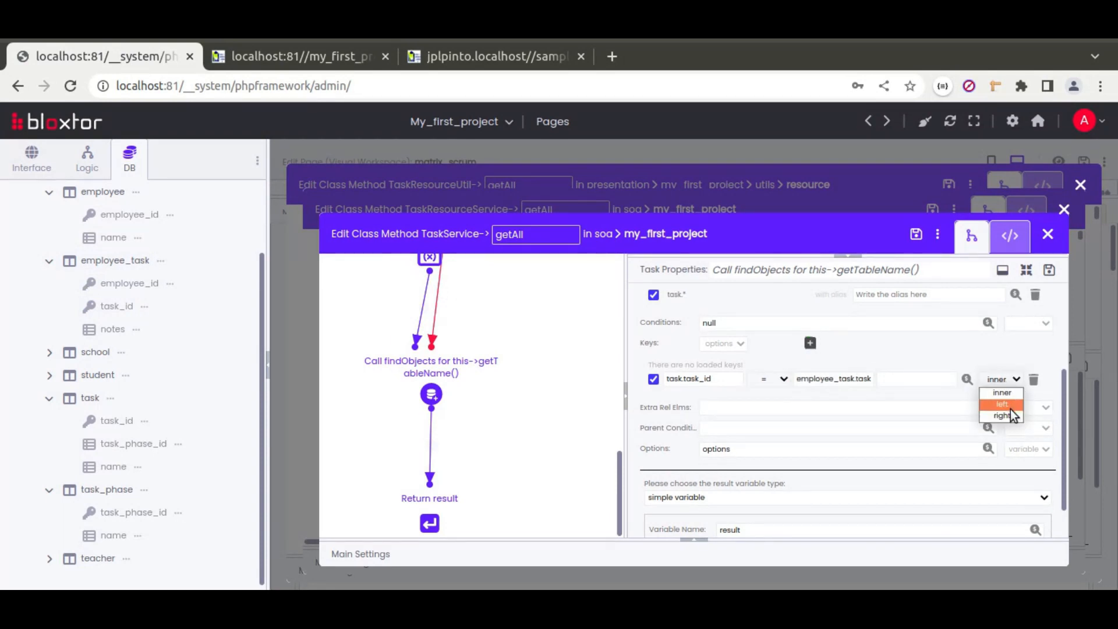
click(1003, 403)
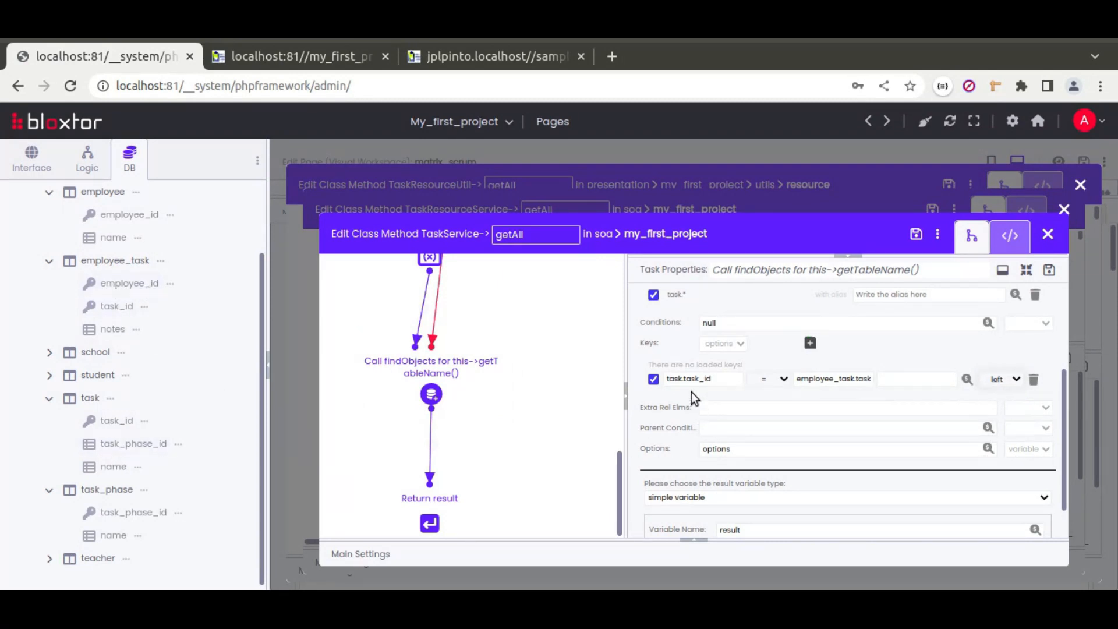
Step: Switch the call's parent conditions to options and add the condition employee_task.employee_id is NULL
click(1042, 431)
click(1027, 462)
click(810, 427)
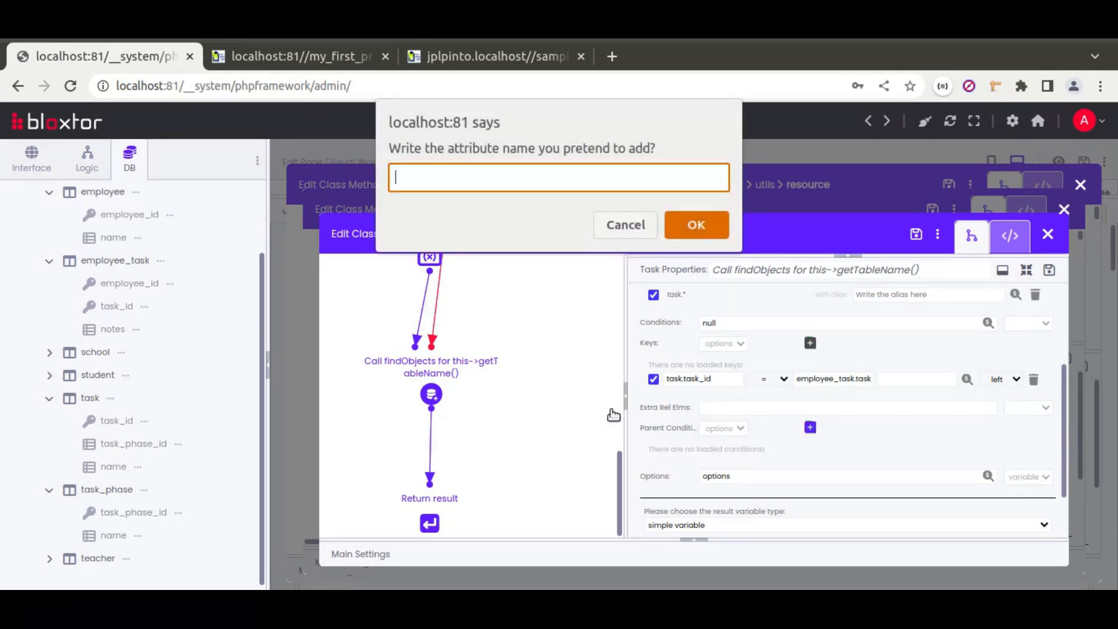
text(employee_task.employee_id)
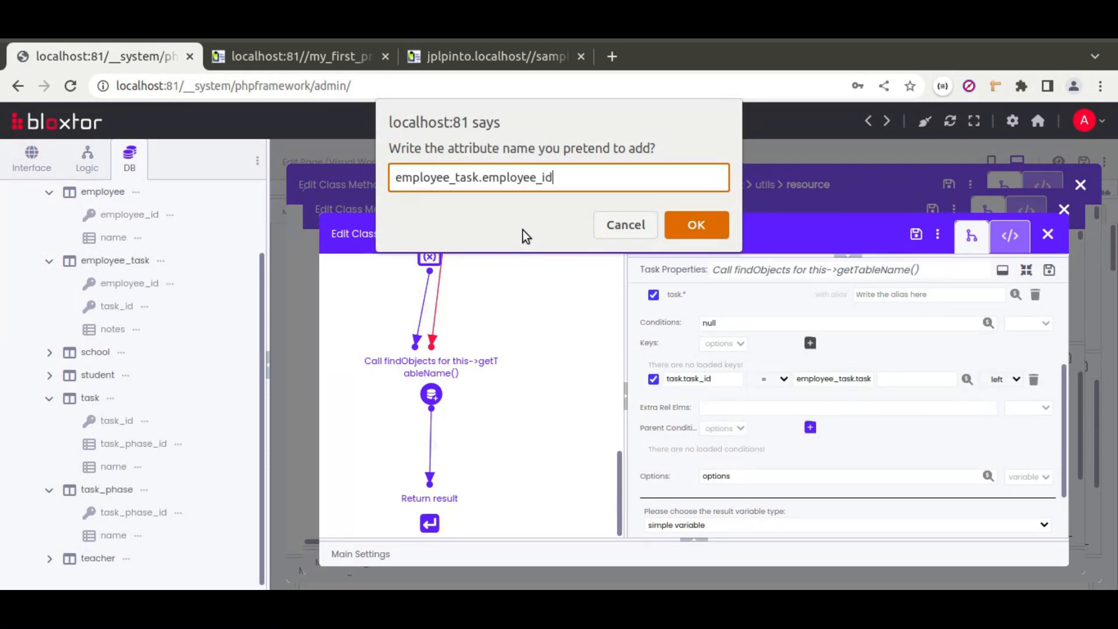
click(692, 228)
click(844, 463)
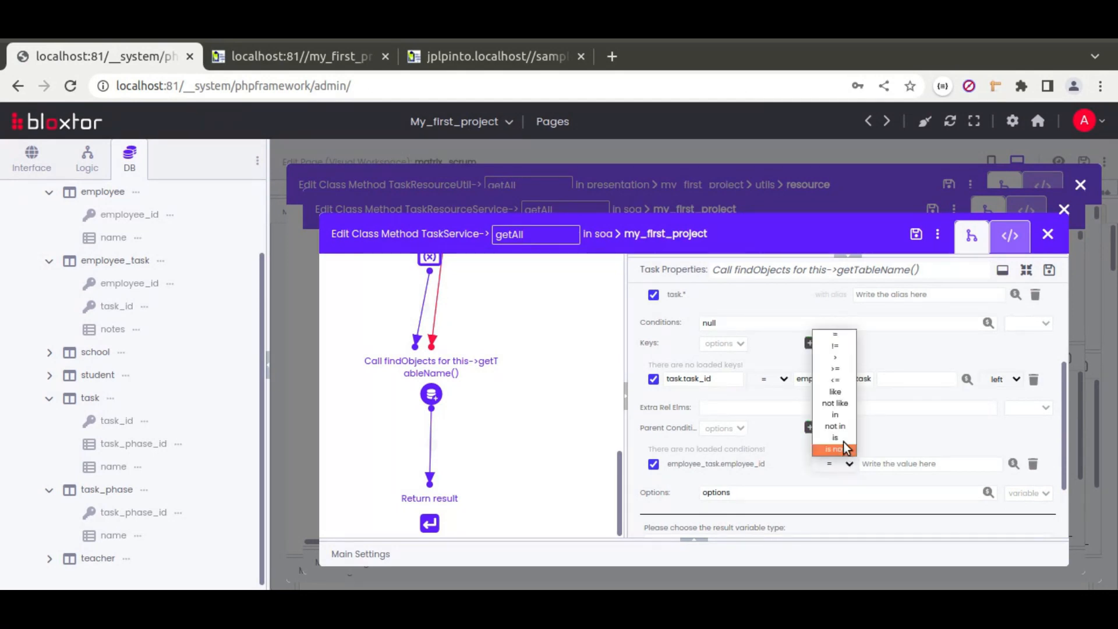
click(840, 439)
click(885, 463)
text(NULL)
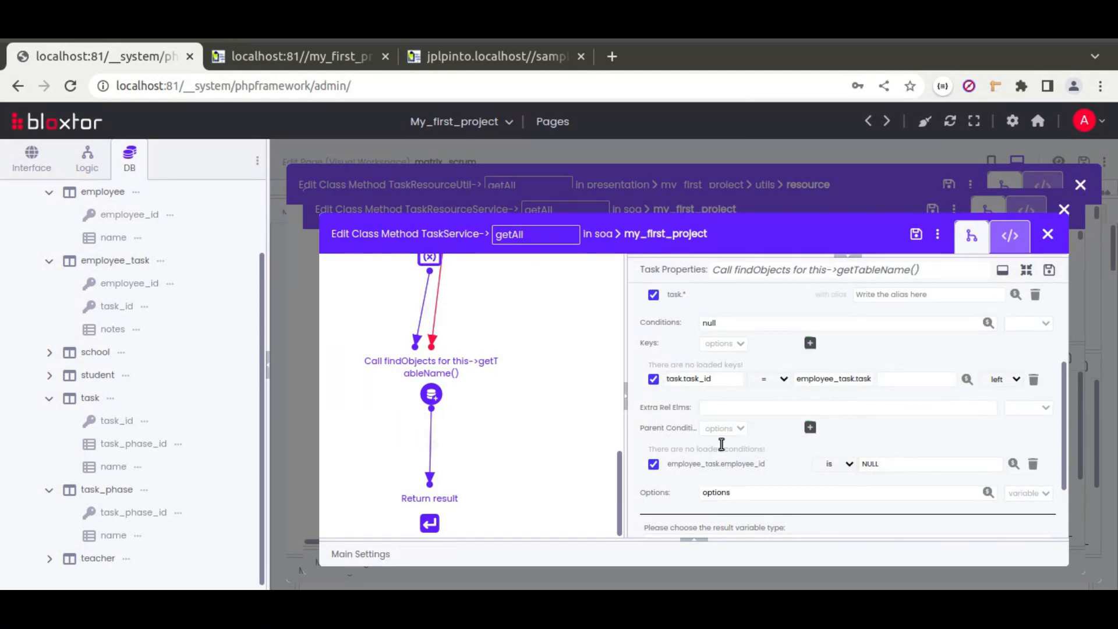
Step: Save the relationship call's properties and the TaskService getAll method
scroll(676, 466, up, 2)
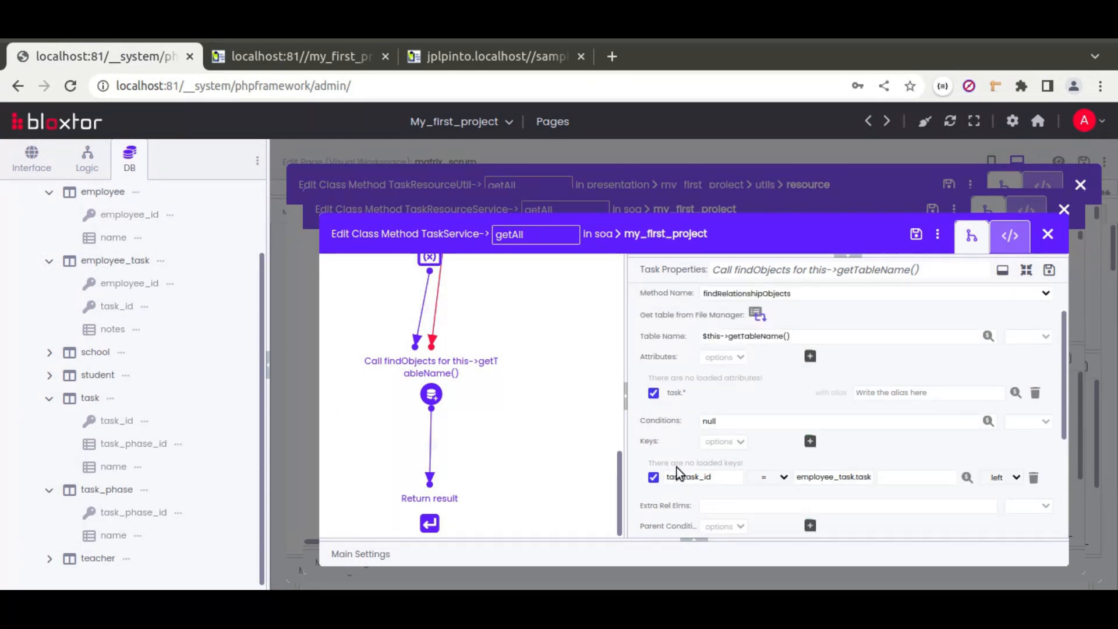
click(1048, 269)
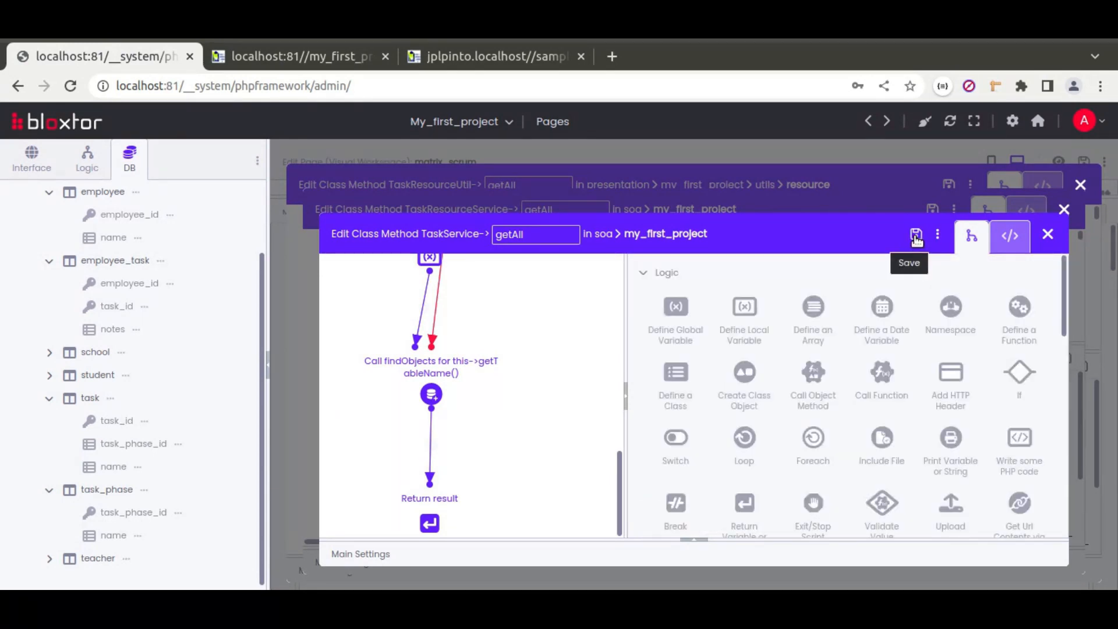
click(915, 238)
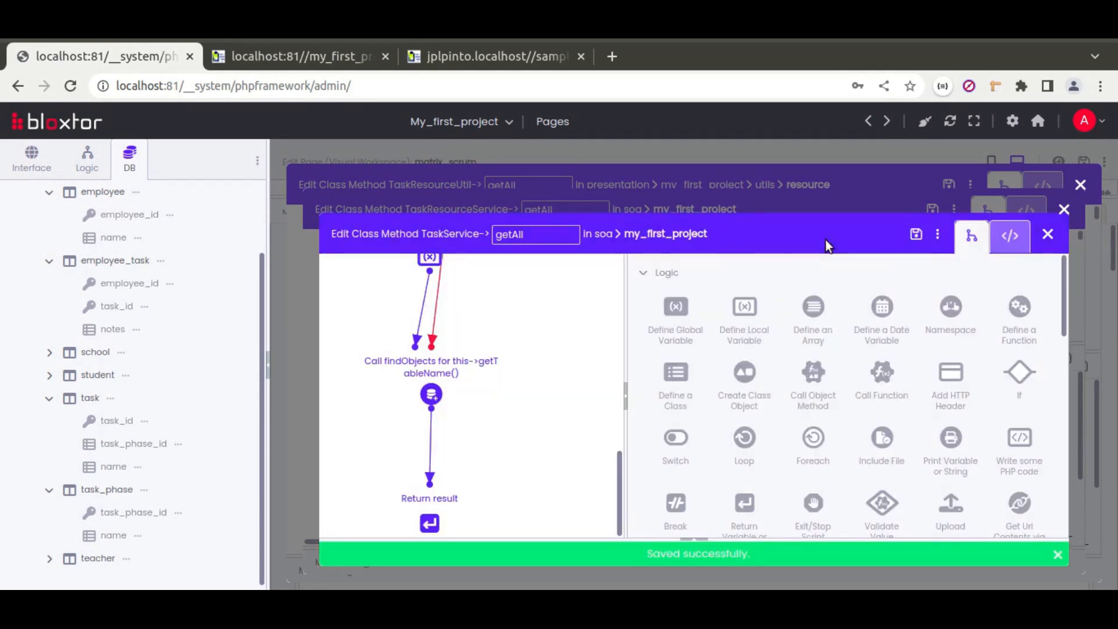
Step: Reload the published matrix_scrum page to check the task list and return to the admin editor
click(270, 56)
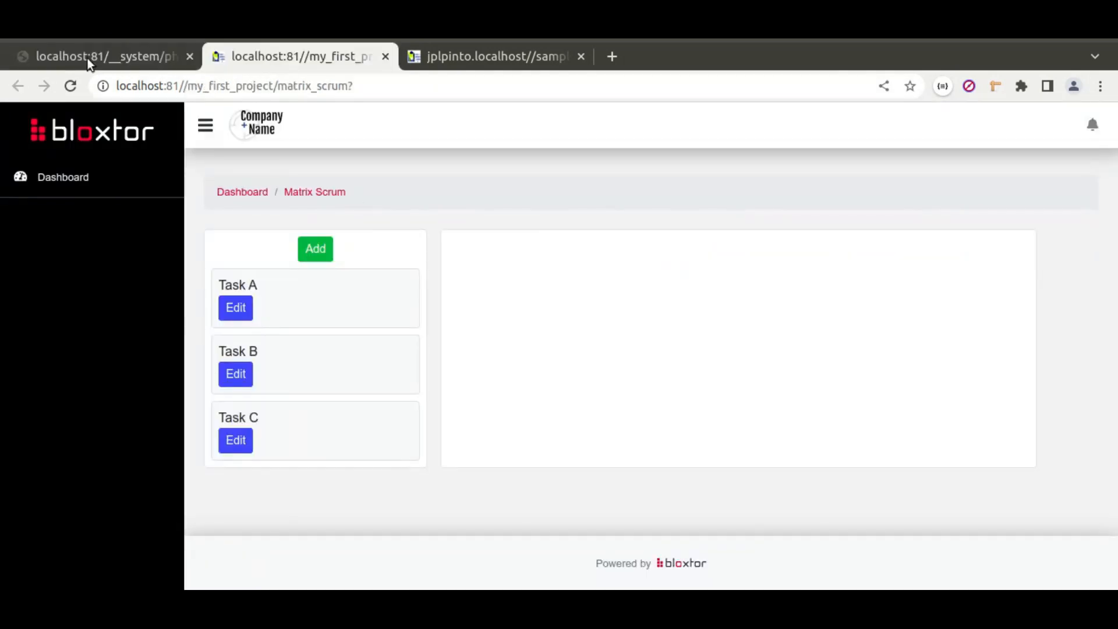
click(69, 86)
click(122, 64)
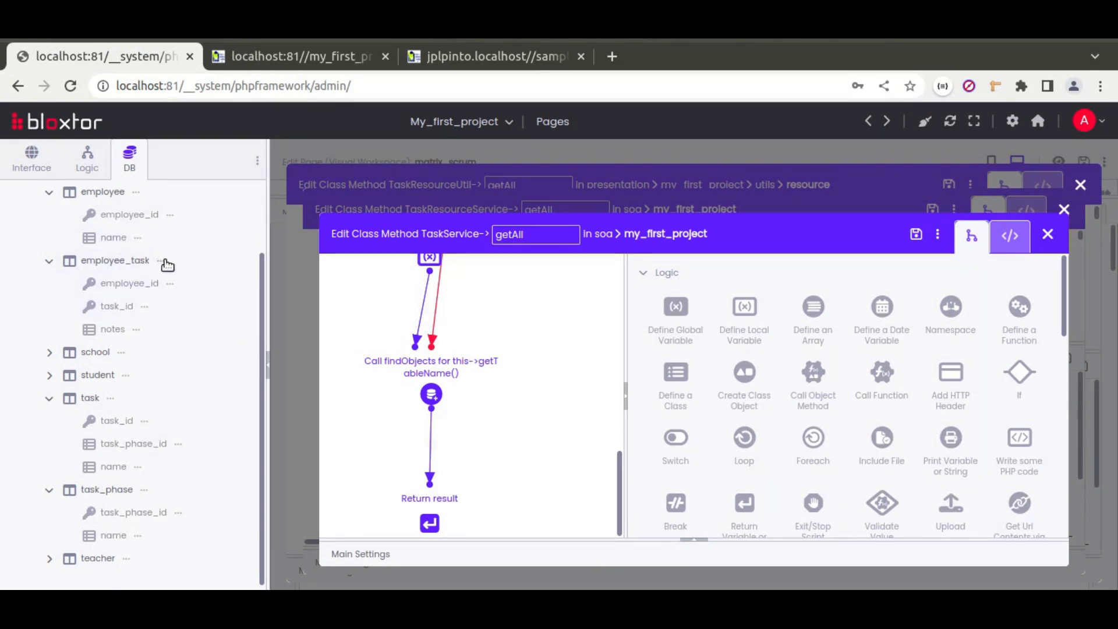
Step: Open the record manager for the employee_task table and add a record with employee ID 1 and task ID 1
click(165, 261)
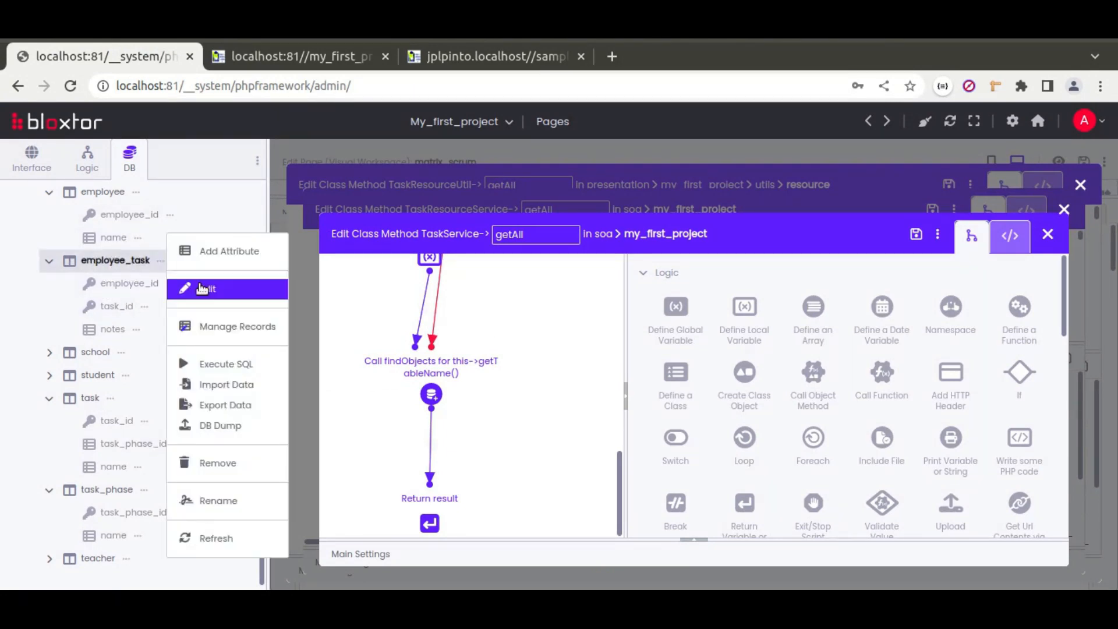
click(232, 327)
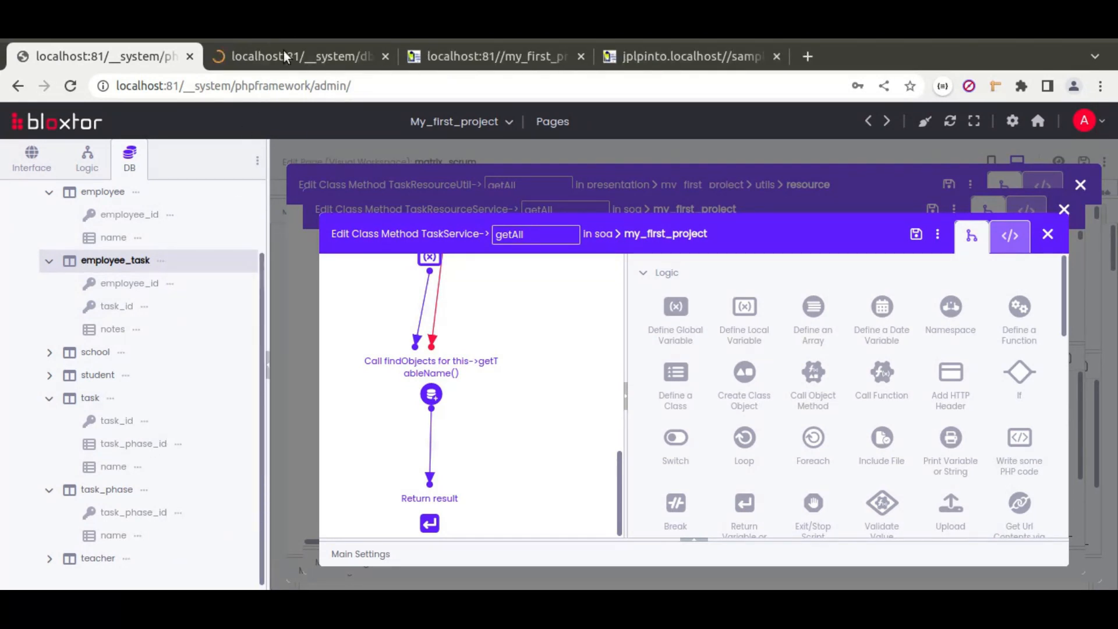
click(273, 58)
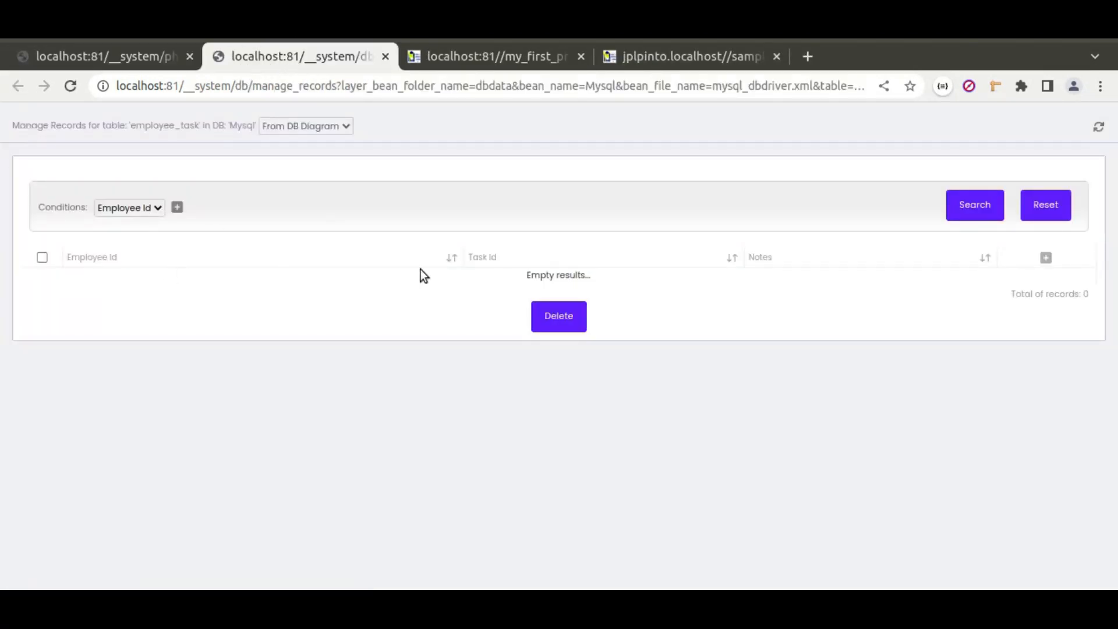
click(1046, 258)
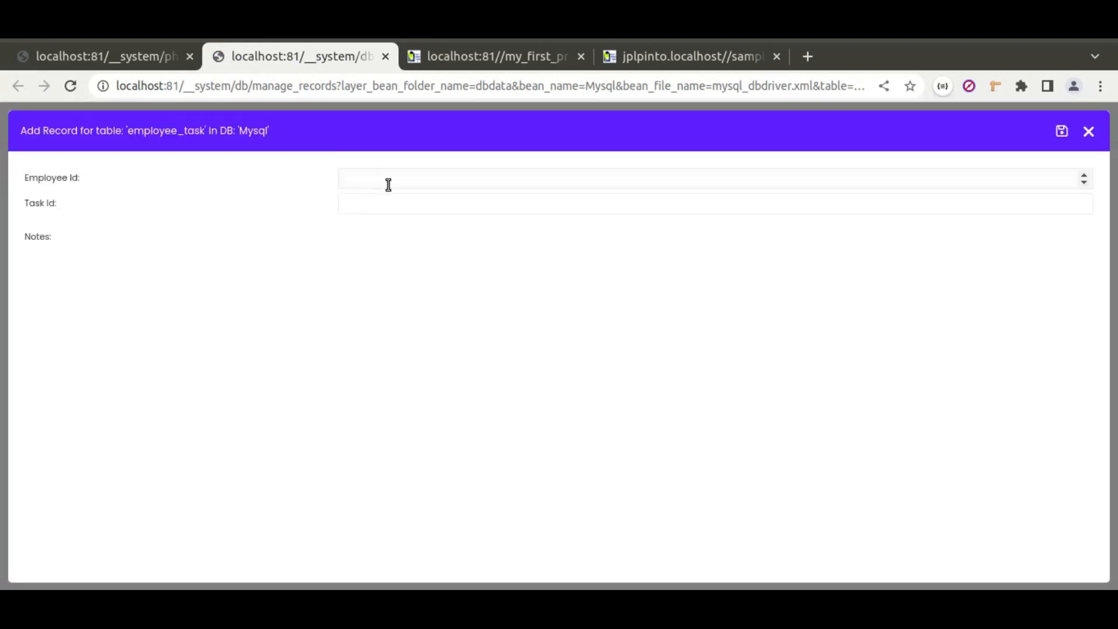
text(1)
click(365, 204)
text(1)
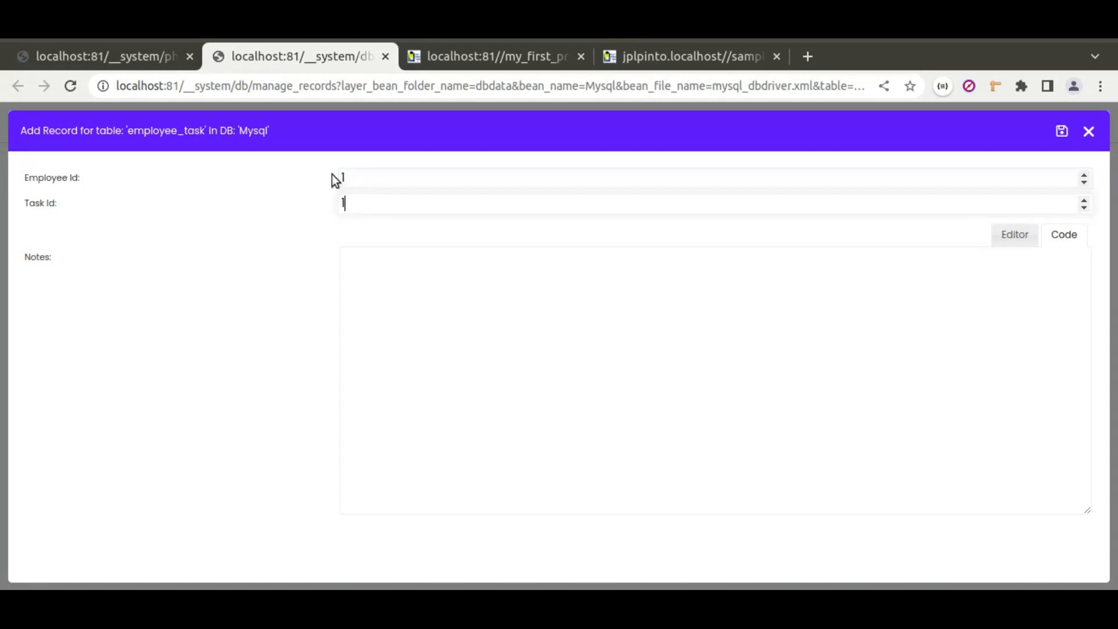
click(1062, 131)
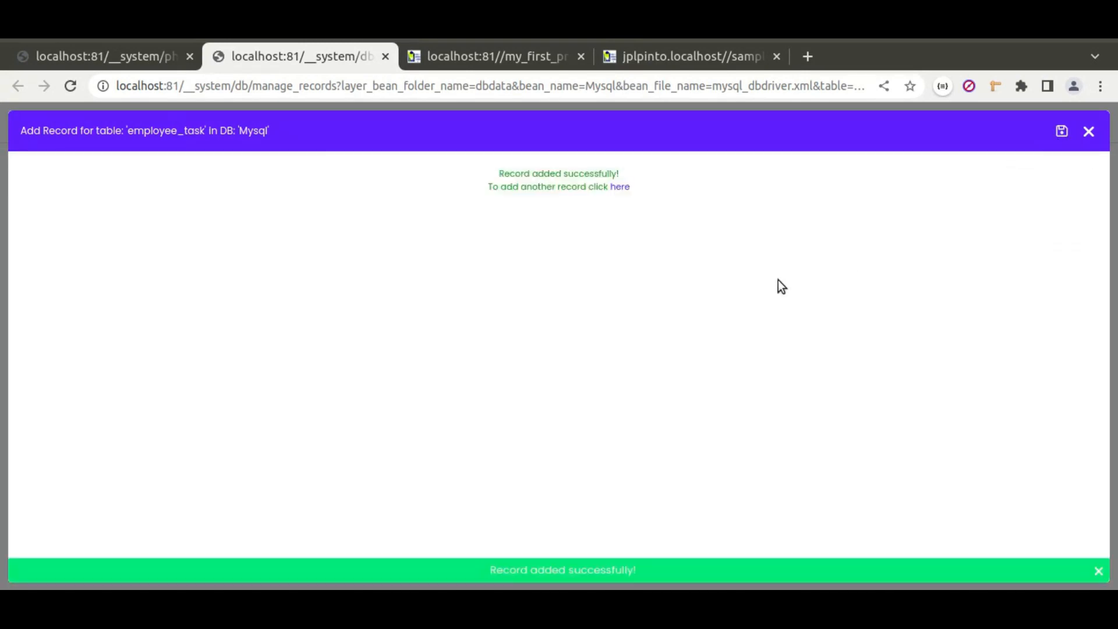
click(1088, 131)
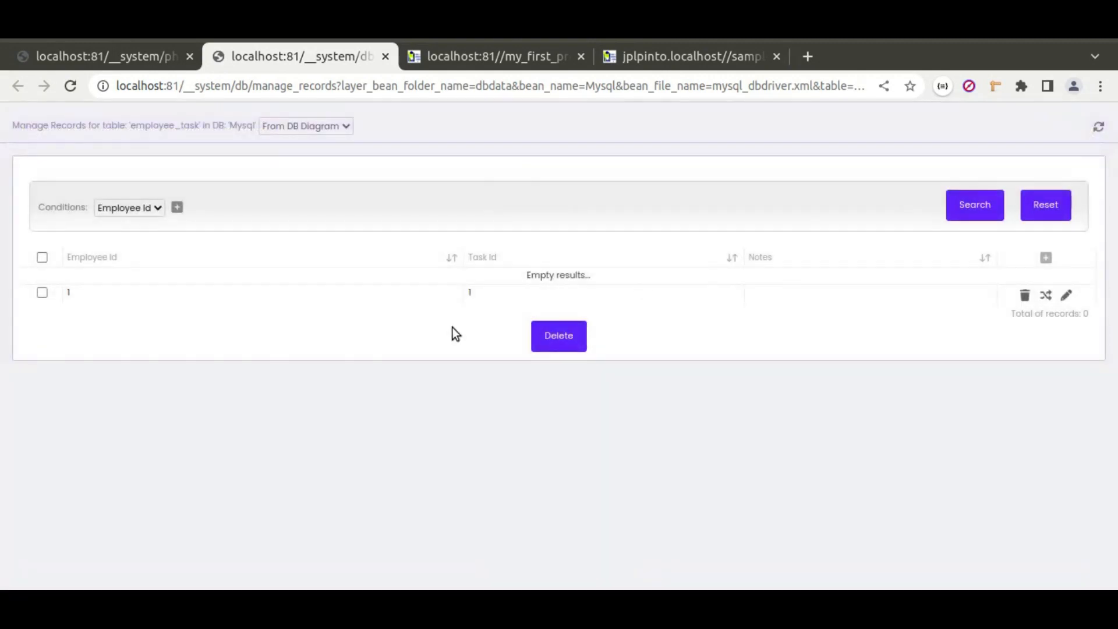
Step: Reload the published matrix_scrum page to check which tasks are listed, and close the employee_task records page
click(493, 57)
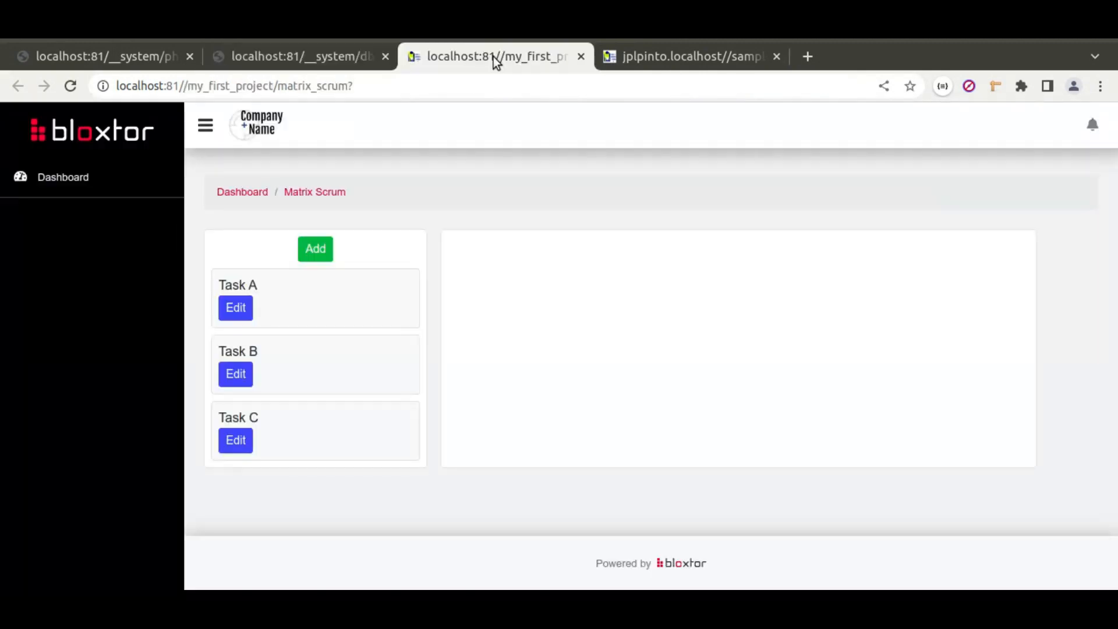
click(70, 86)
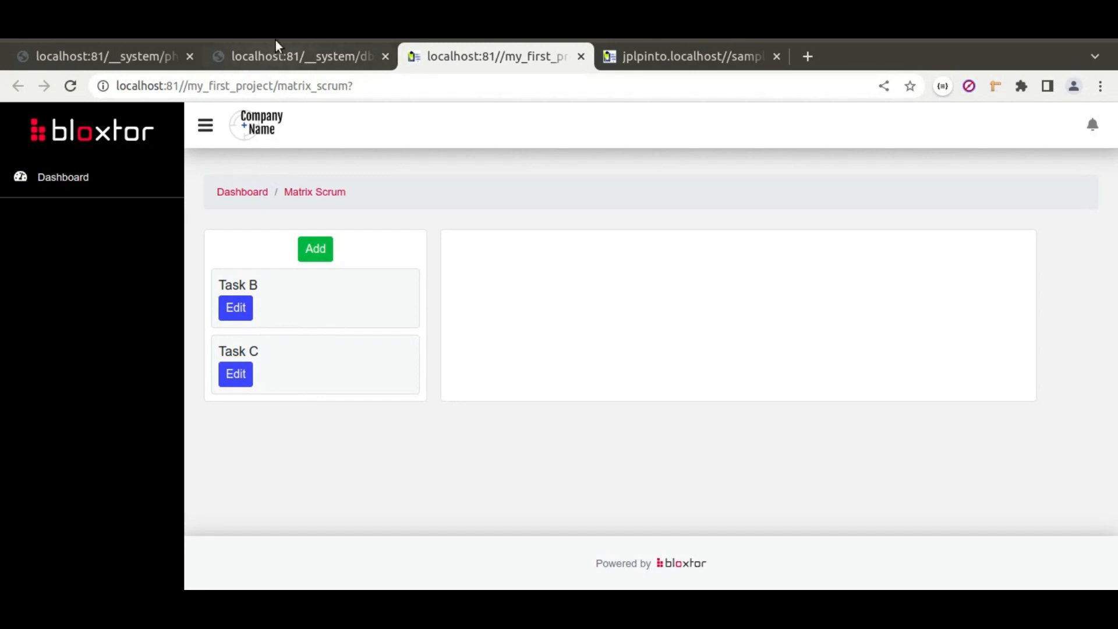
click(284, 57)
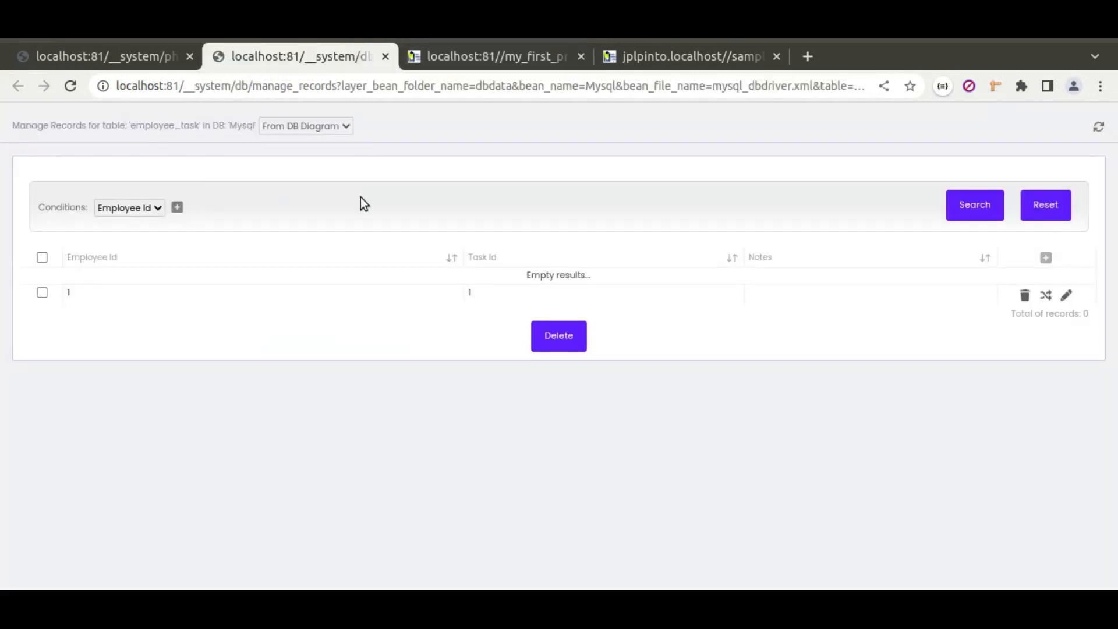
click(385, 56)
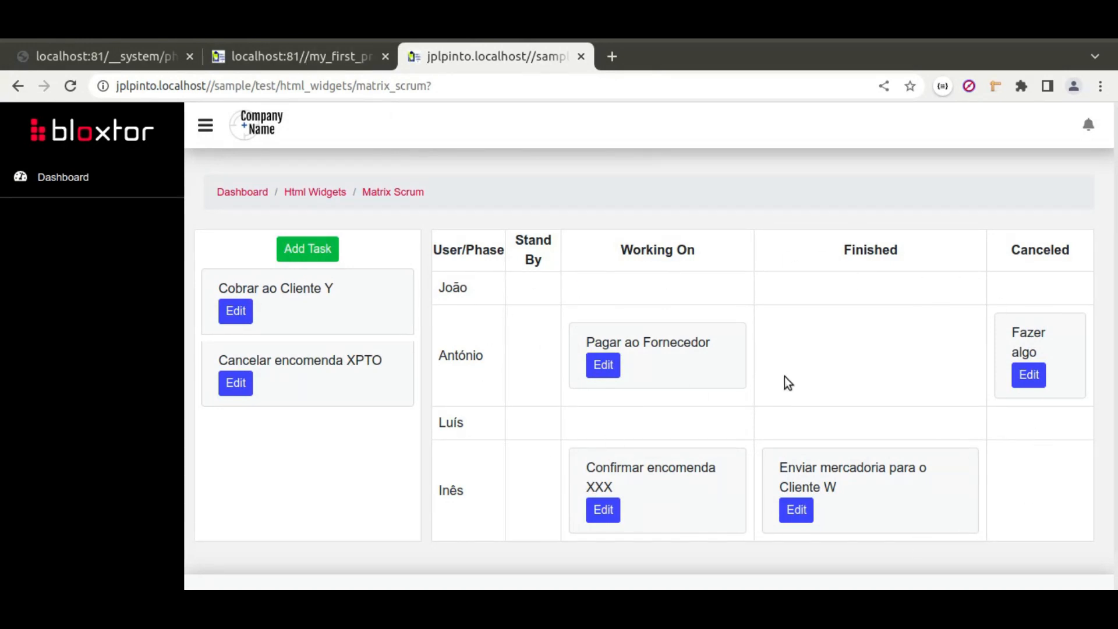
Step: Return to the matrix_scrum page editor, close the open class method editors and collapse the main settings
click(87, 58)
click(284, 247)
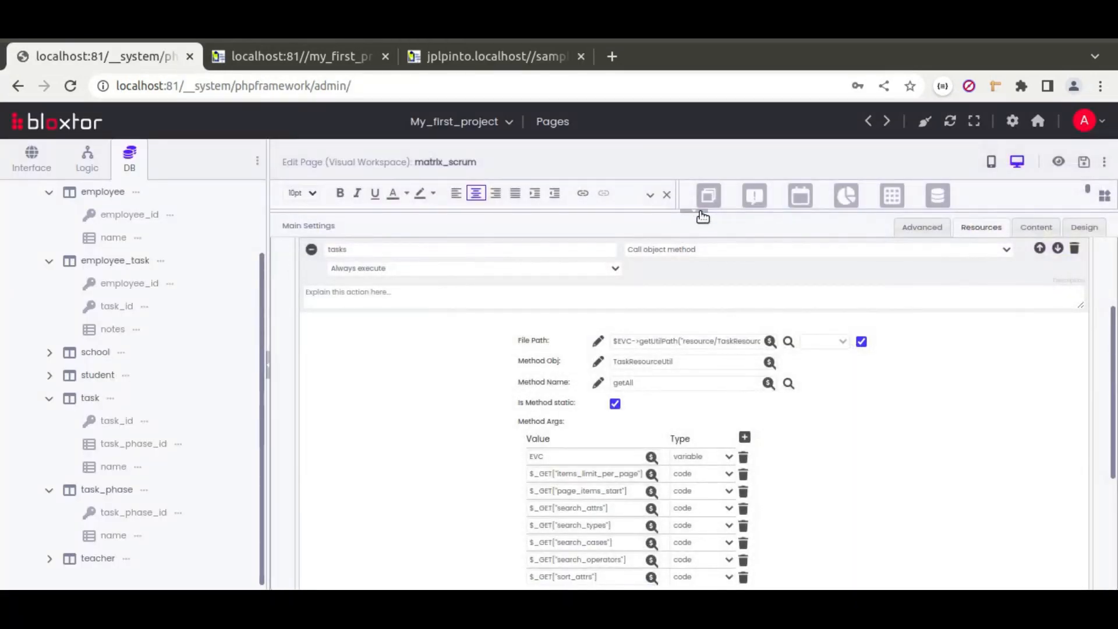
click(703, 216)
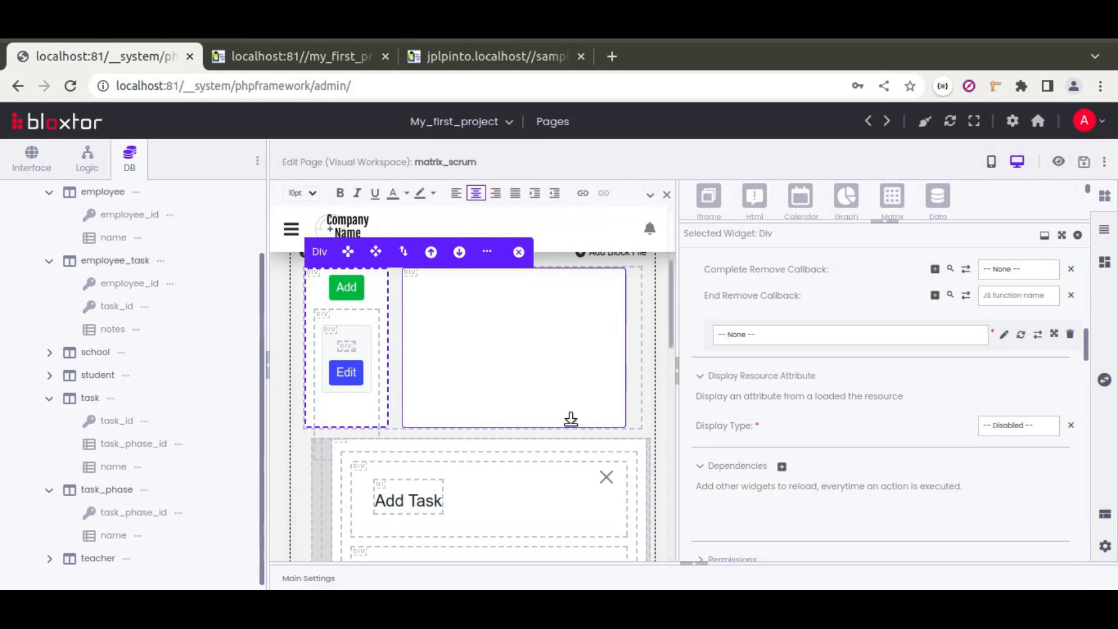
Step: Enlarge the widget palette and insert a Matrix widget into the empty div beside the task list
scroll(559, 445, up, 2)
click(541, 460)
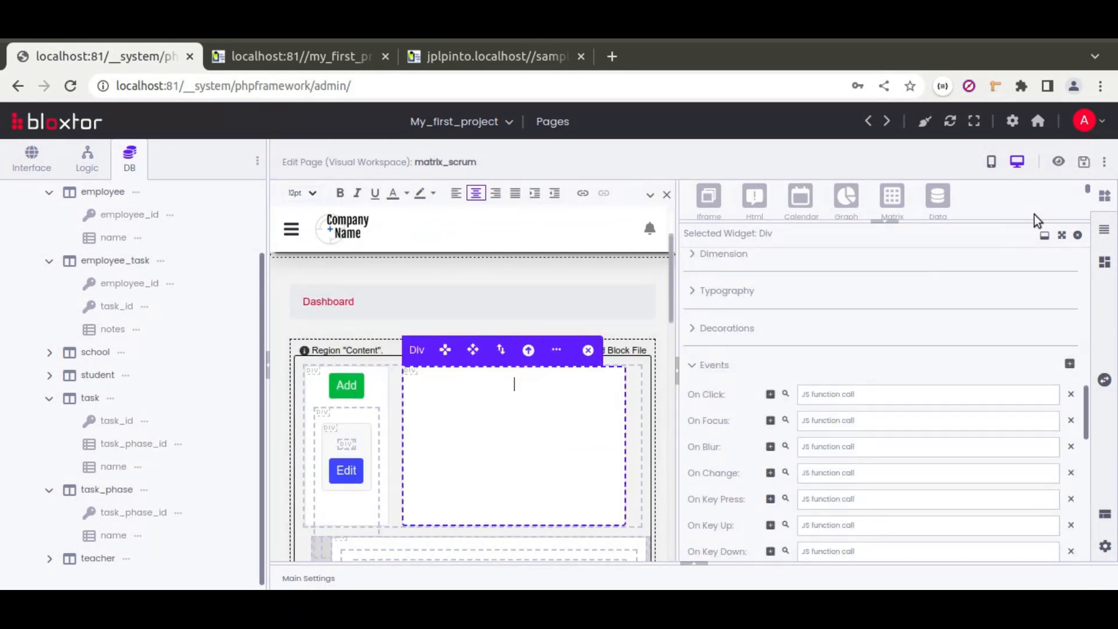
drag(1023, 221, 1008, 407)
scroll(848, 295, up, 3)
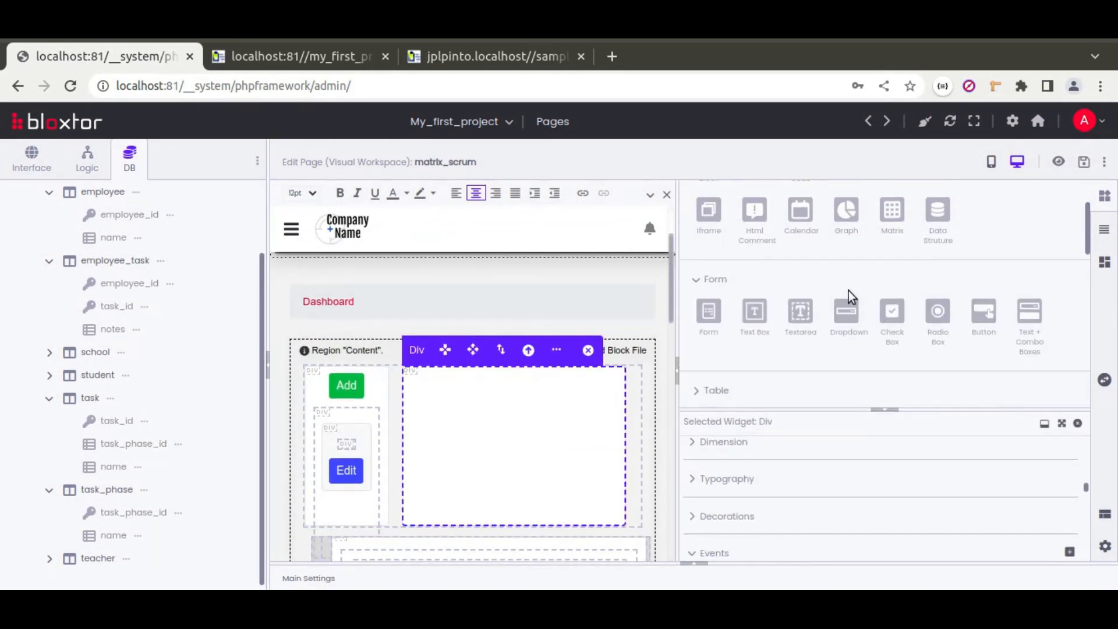
drag(891, 296, 508, 434)
right_click(621, 426)
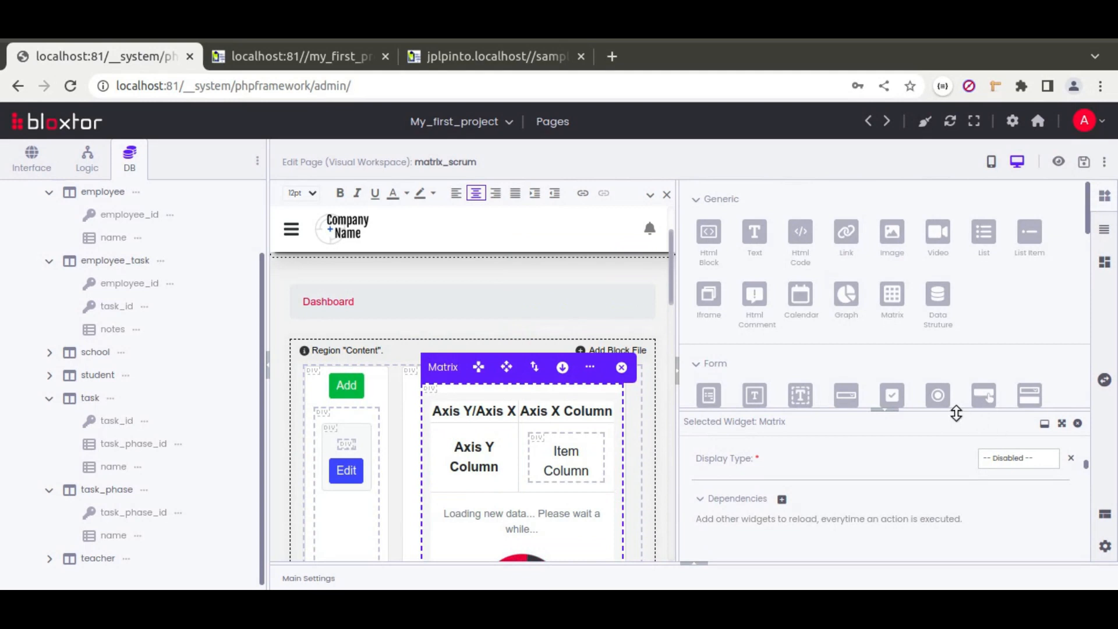
Step: Give the matrix's header row a new load resource that gets a multiple records list from the task_phase table
click(1103, 230)
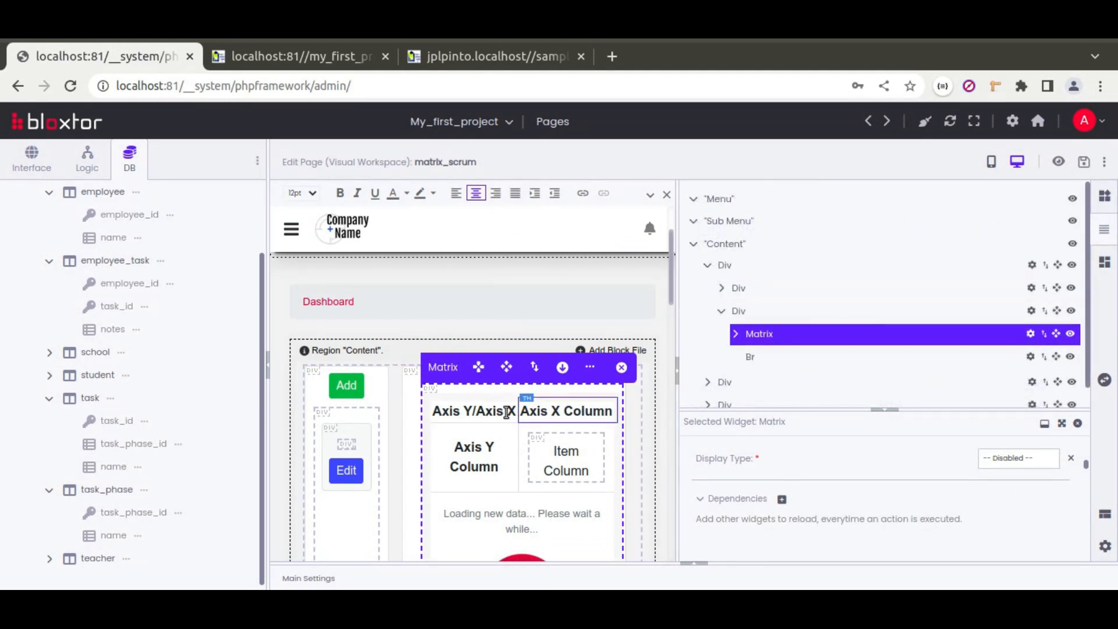
click(486, 408)
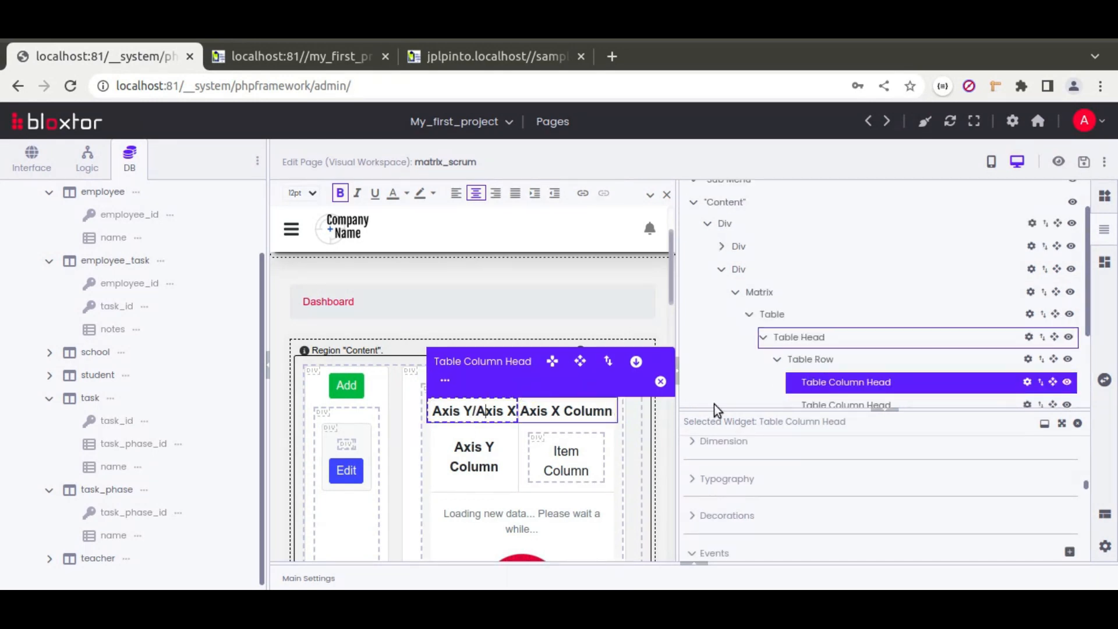
click(810, 358)
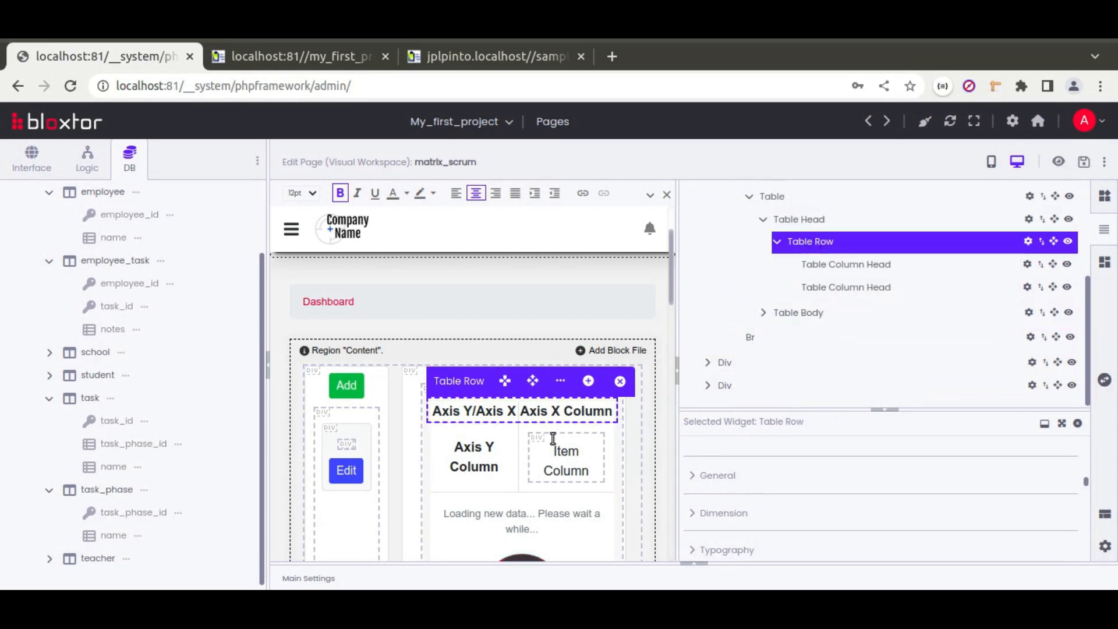
click(560, 381)
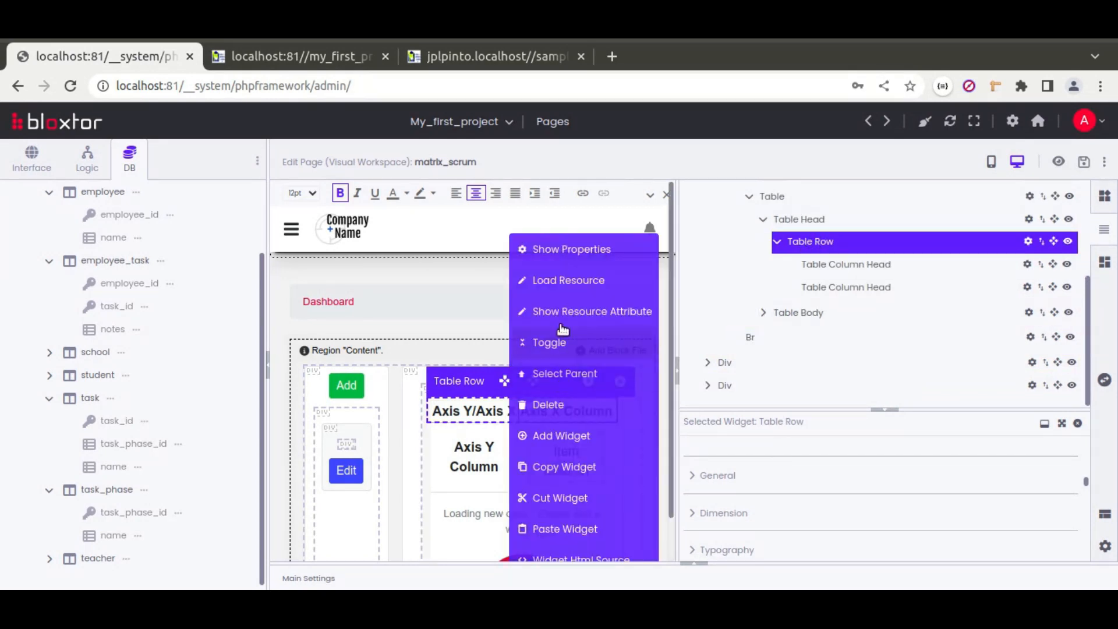
click(556, 282)
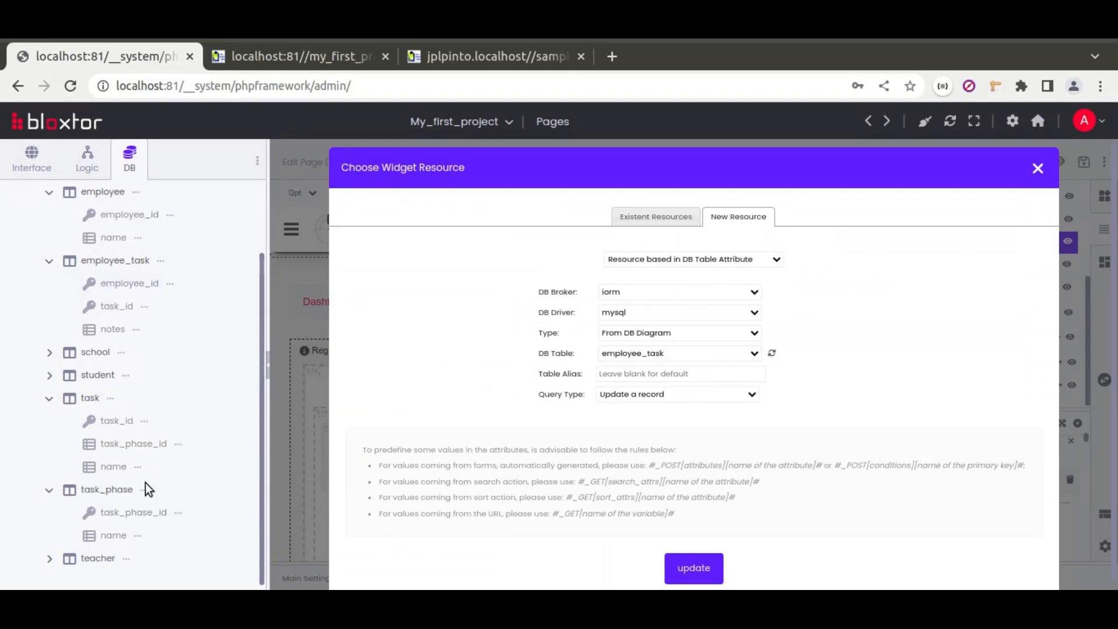
click(656, 353)
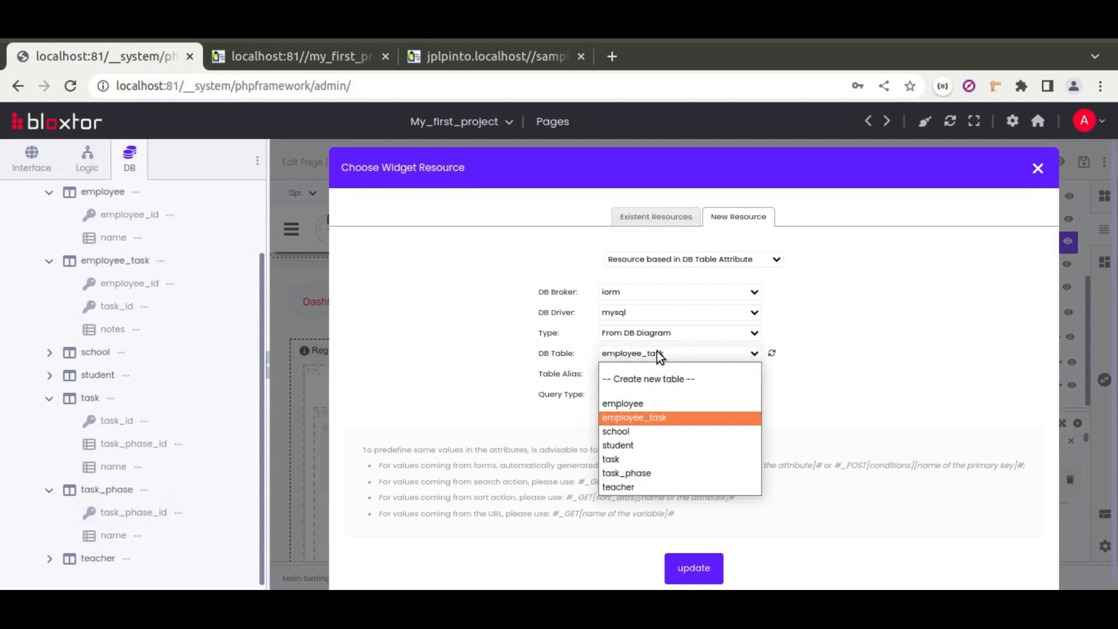
click(630, 473)
click(659, 399)
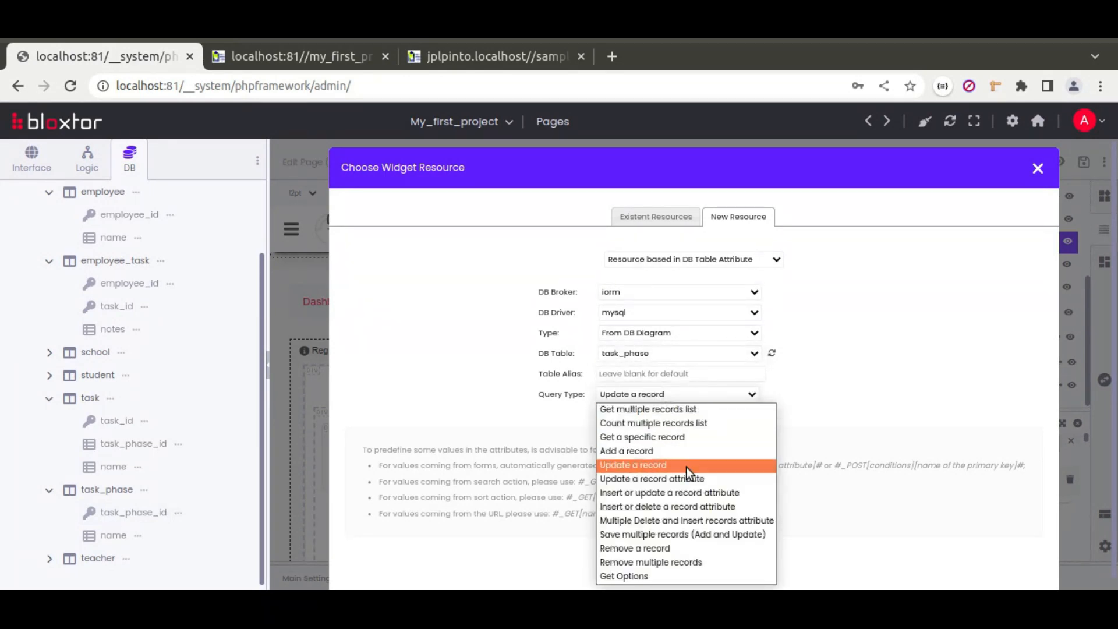
click(686, 408)
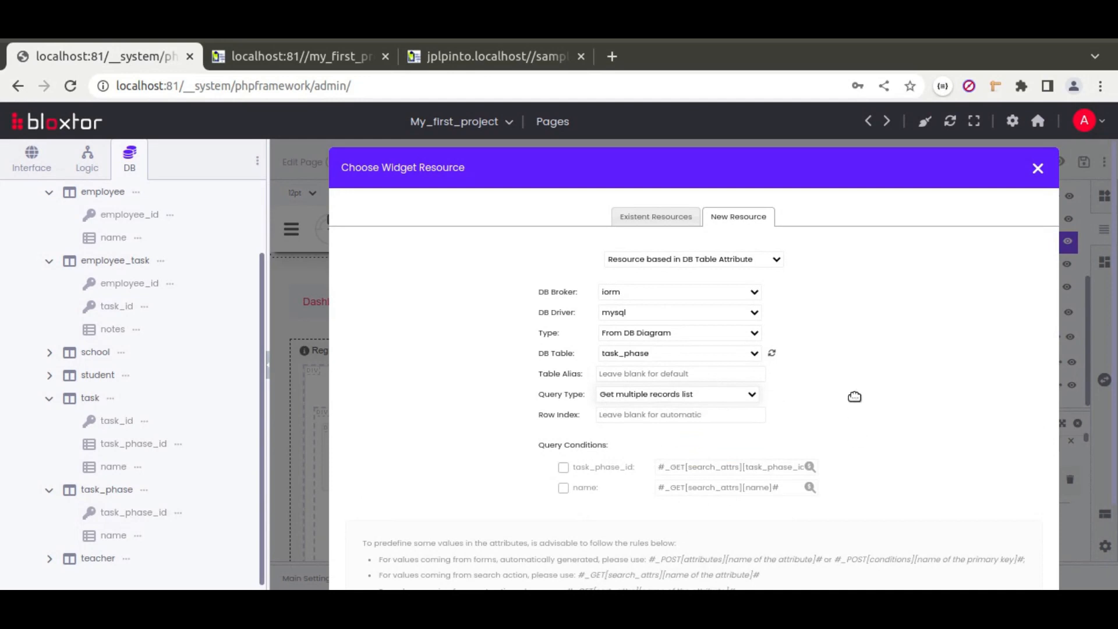
scroll(854, 396, down, 3)
click(697, 513)
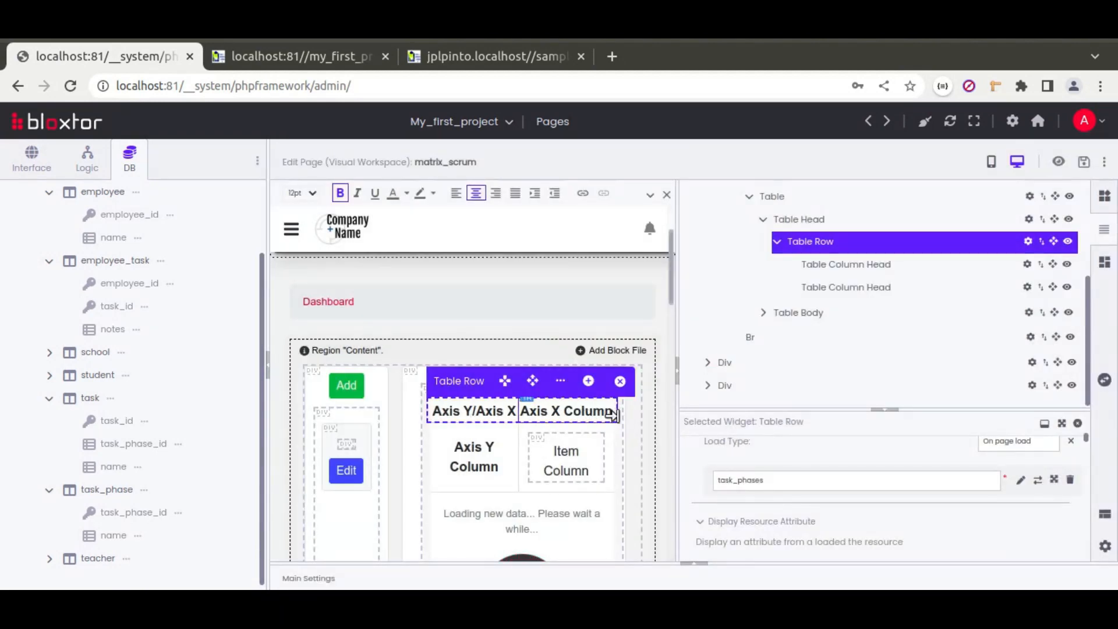
Step: Enlarge the widget properties area, set the header row's load type to None and select the whole Matrix widget
drag(918, 412, 926, 287)
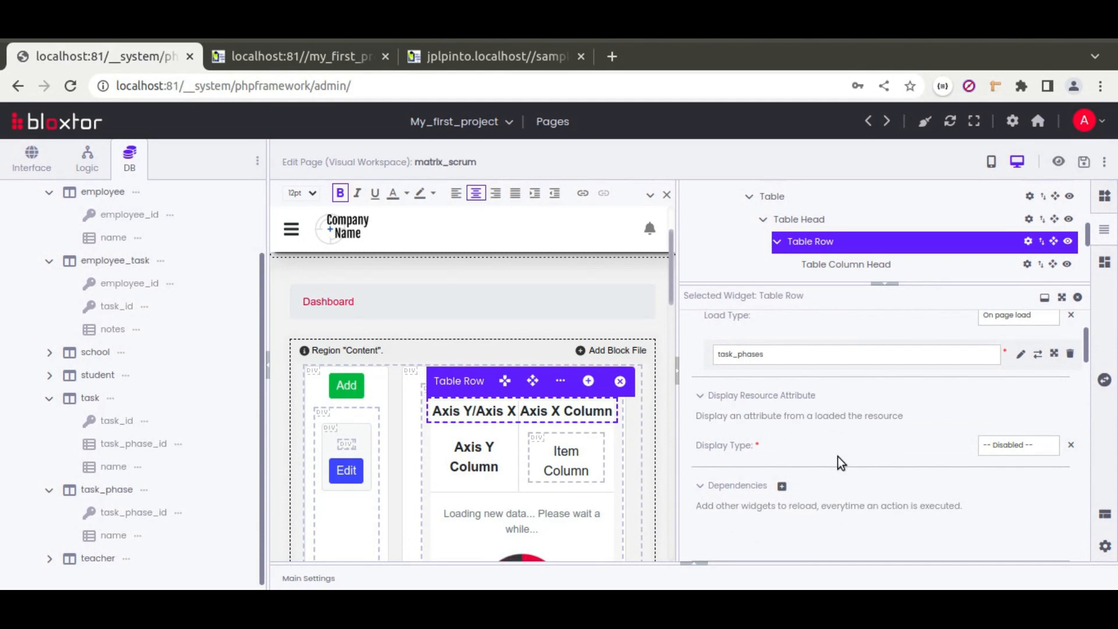
scroll(841, 463, up, 2)
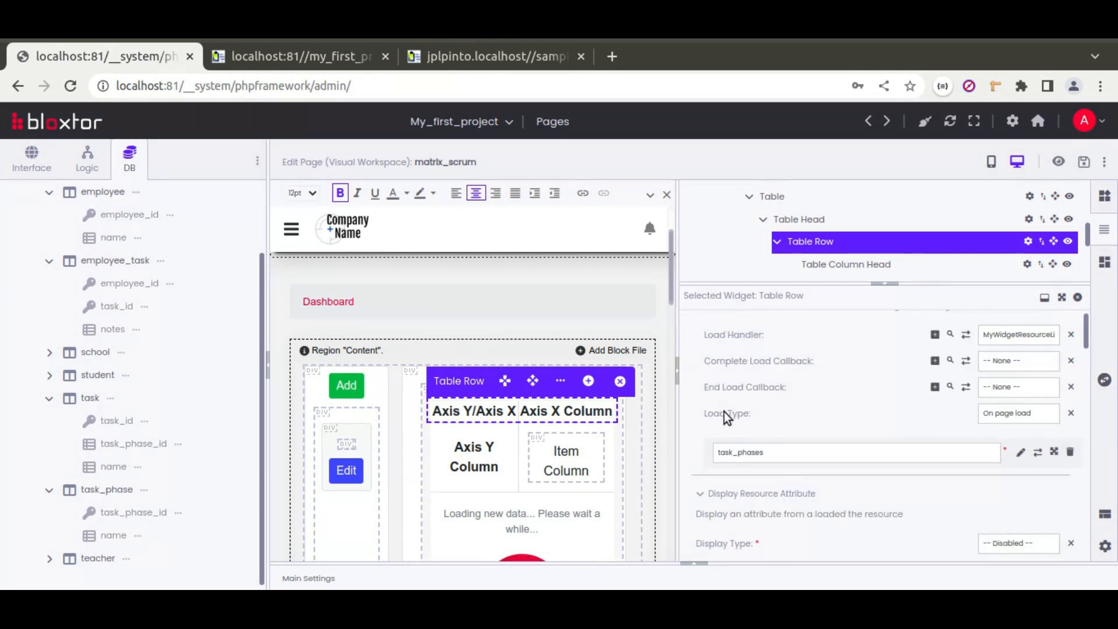
click(1030, 414)
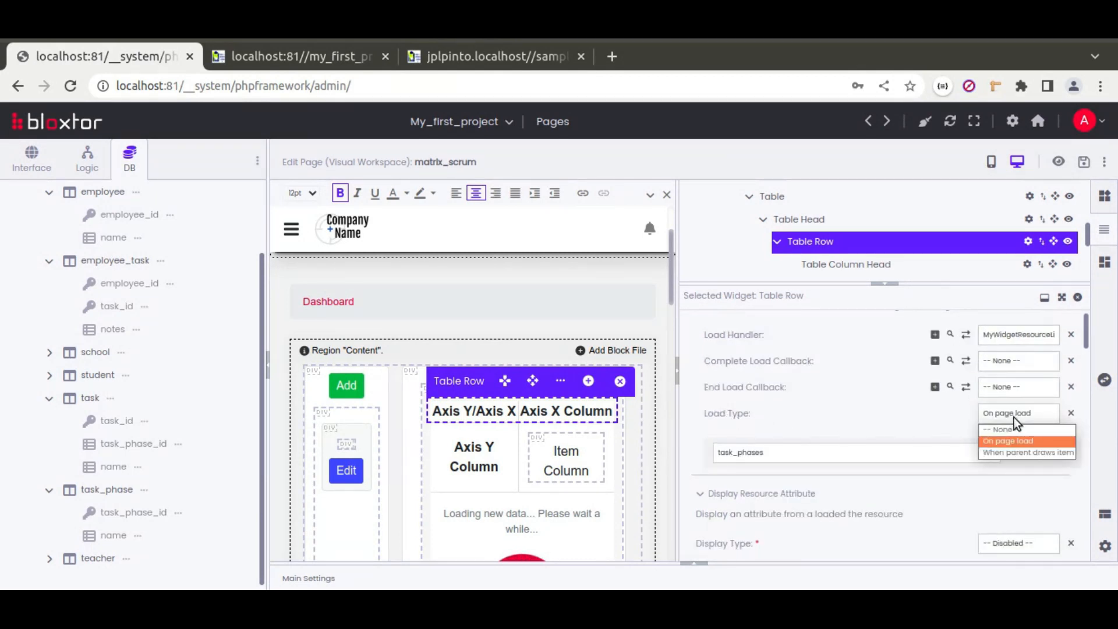
click(1019, 428)
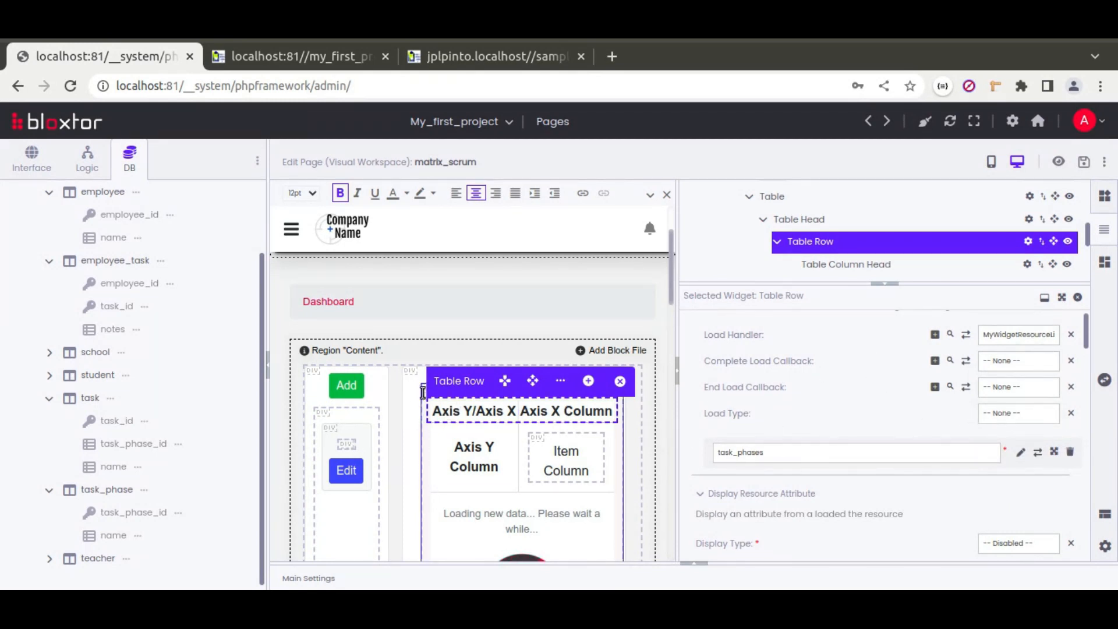
click(424, 391)
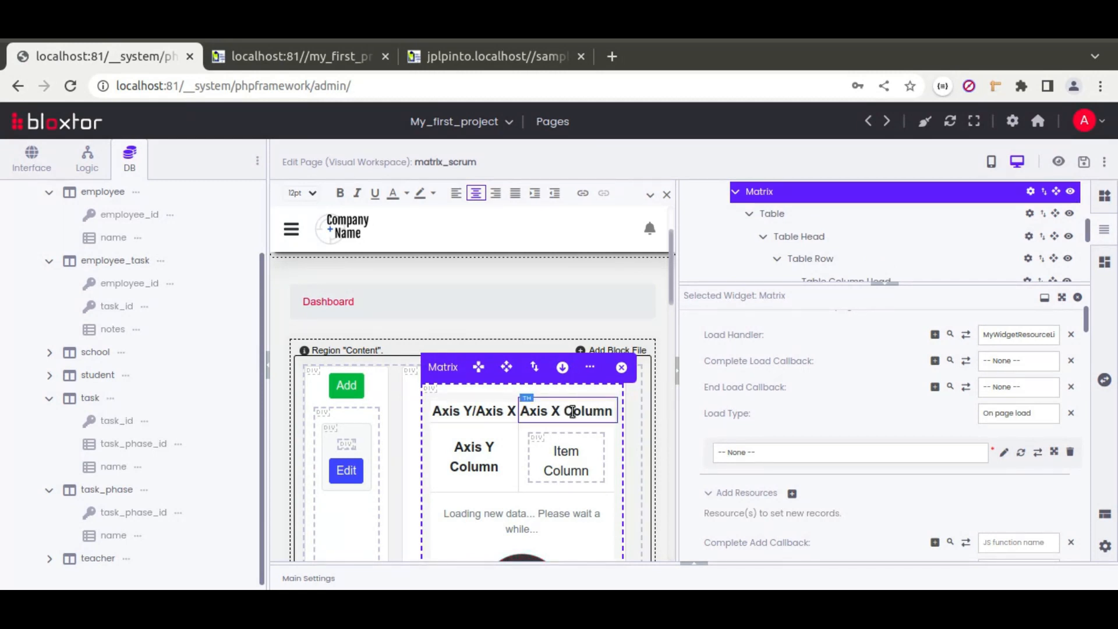
Step: Make the Axis X Column header show a resource attribute, using the attribute name "name"
click(572, 411)
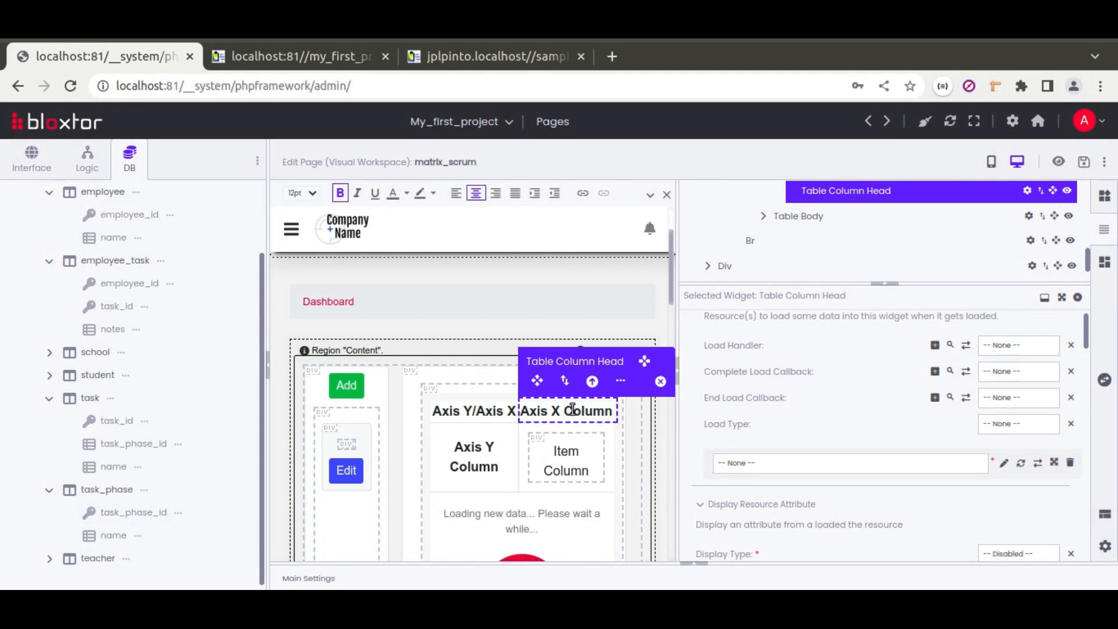
scroll(699, 445, down, 3)
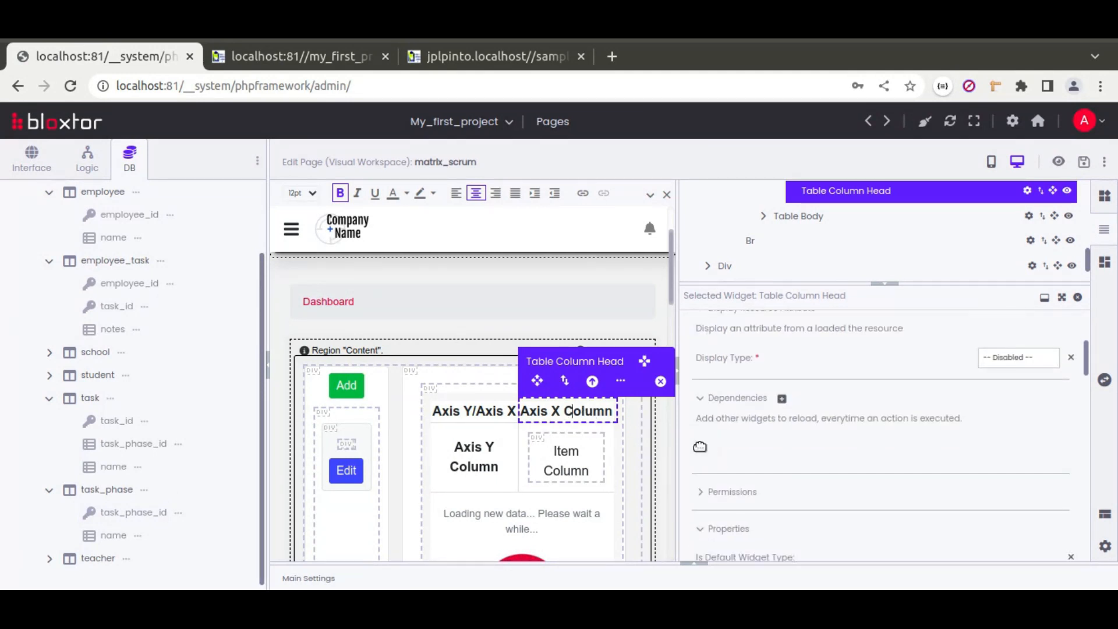
scroll(699, 446, up, 2)
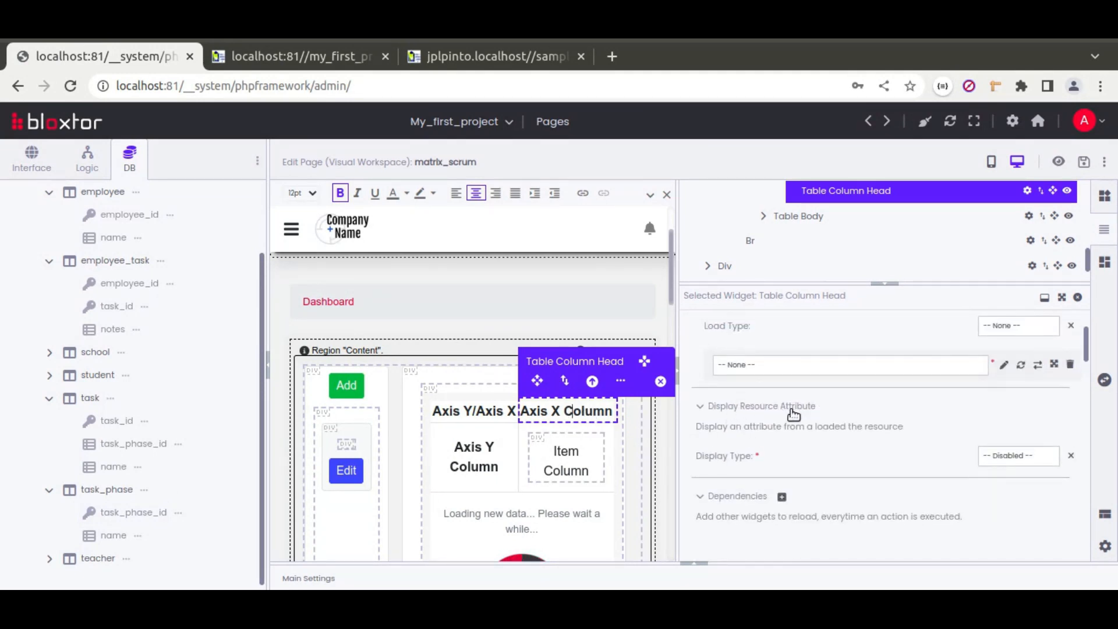
click(1031, 455)
click(1021, 481)
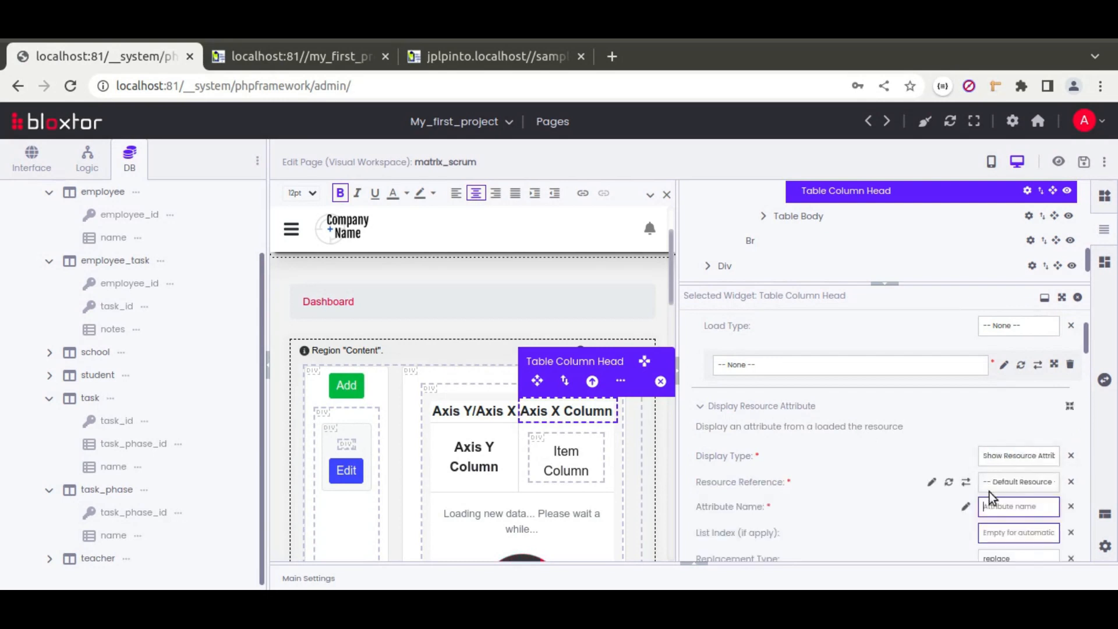
text(name)
click(748, 501)
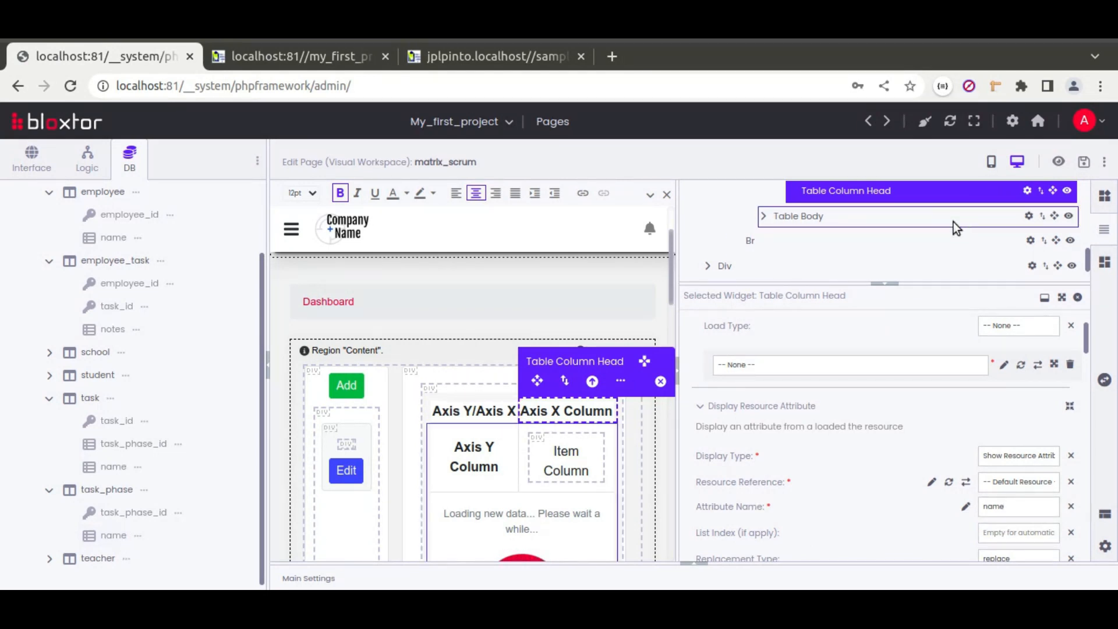
Step: Select the row inside the matrix's Table Head and add task_phase_id as its primary key
scroll(952, 222, up, 2)
click(897, 264)
scroll(890, 256, down, 2)
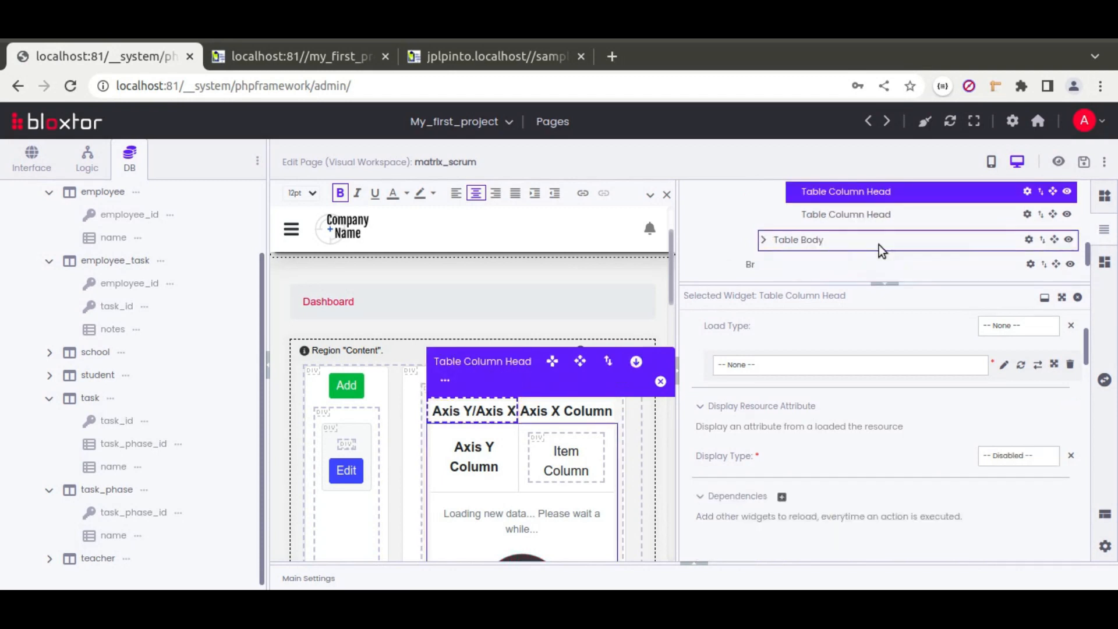
click(878, 243)
scroll(872, 209, up, 3)
click(847, 267)
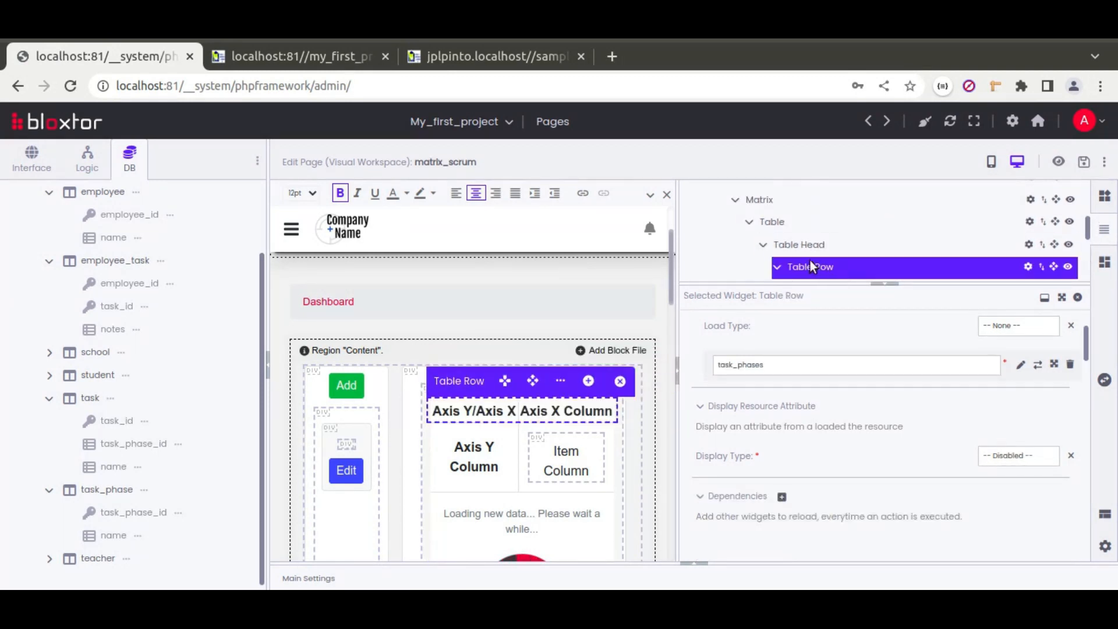
scroll(791, 221, down, 2)
scroll(705, 410, up, 1)
scroll(705, 410, up, 1)
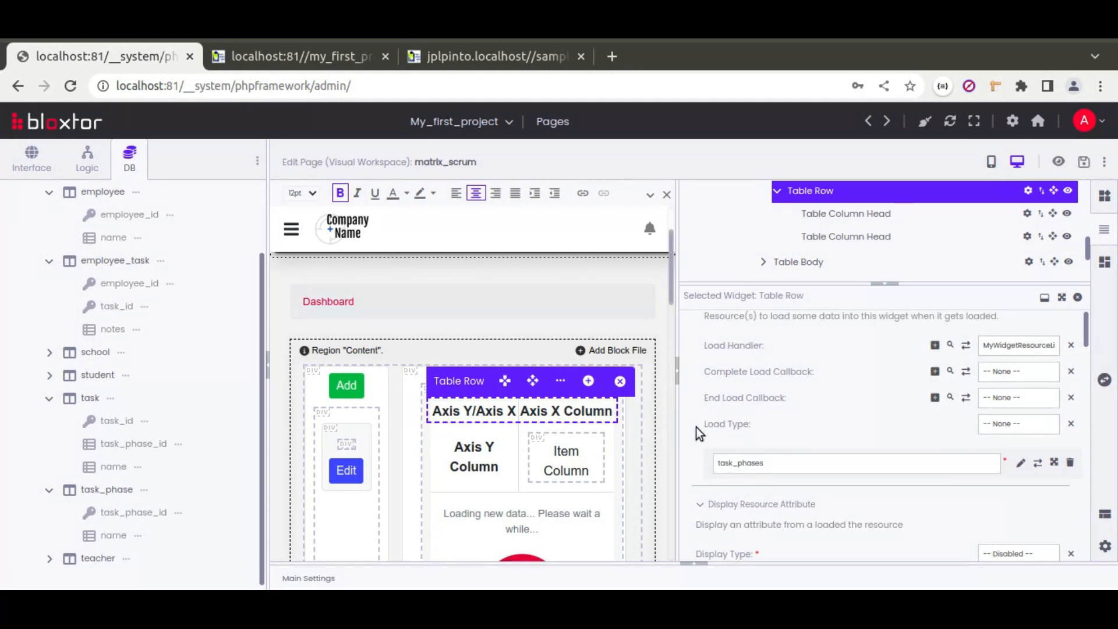
scroll(696, 427, down, 6)
scroll(682, 428, down, 3)
click(770, 356)
click(1005, 389)
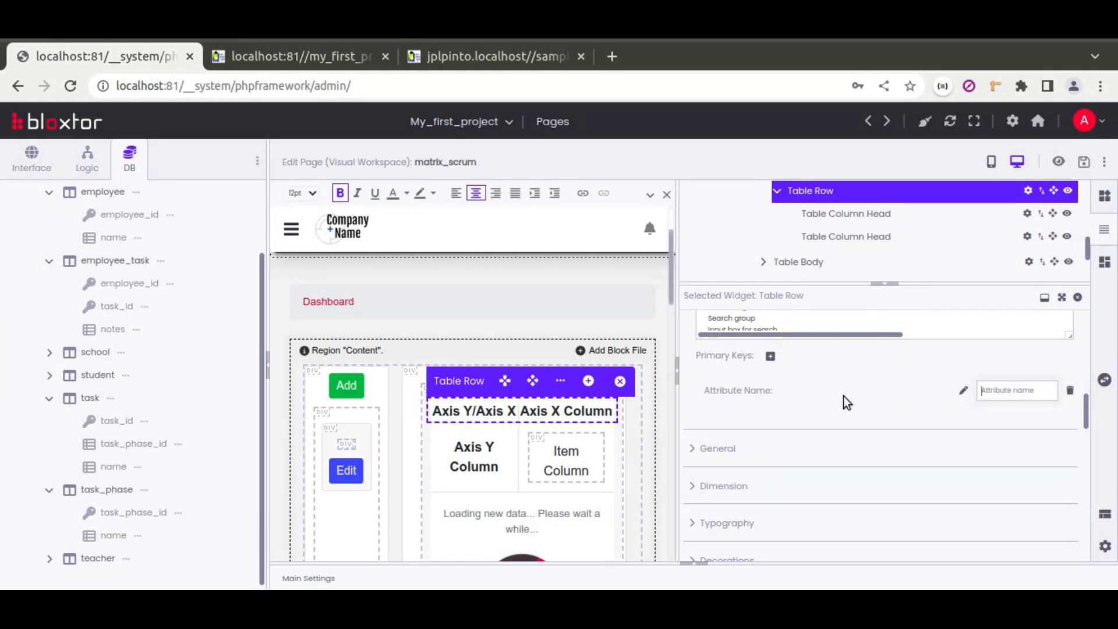
text(task_phase_id)
click(827, 380)
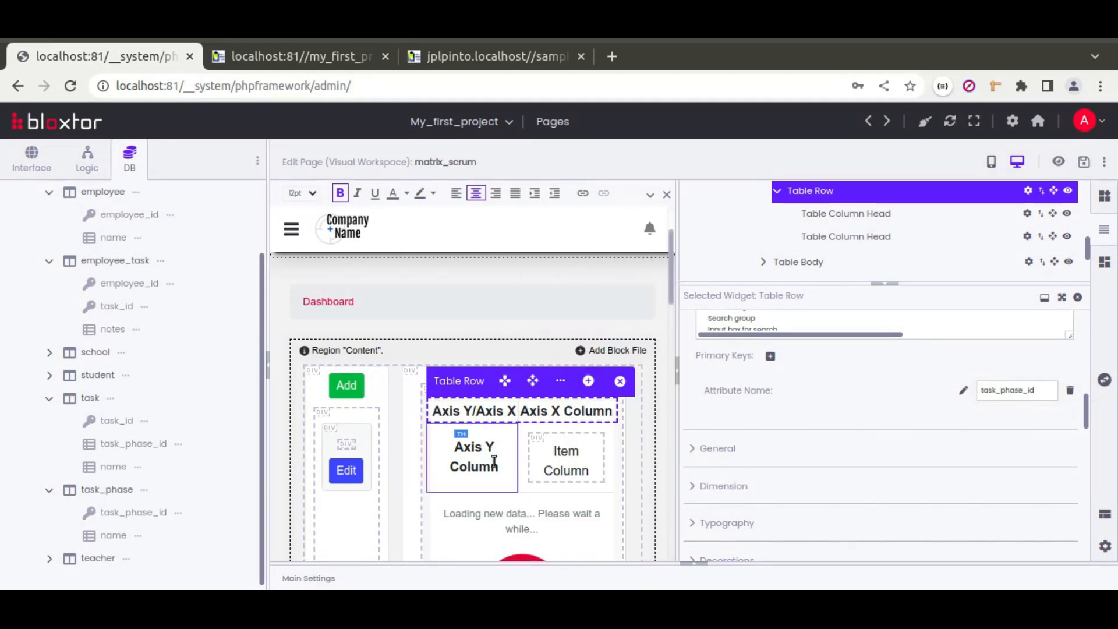
Step: Load a multiple records list from the employee table into the Axis Y body row and set its load type to None
click(475, 447)
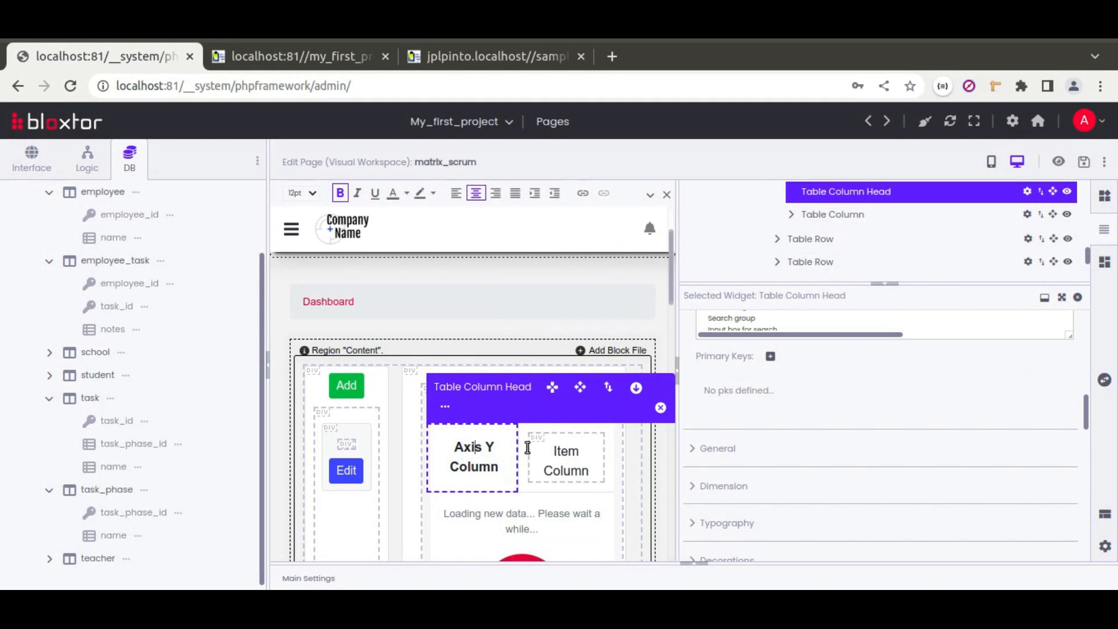
scroll(903, 246, up, 3)
click(826, 269)
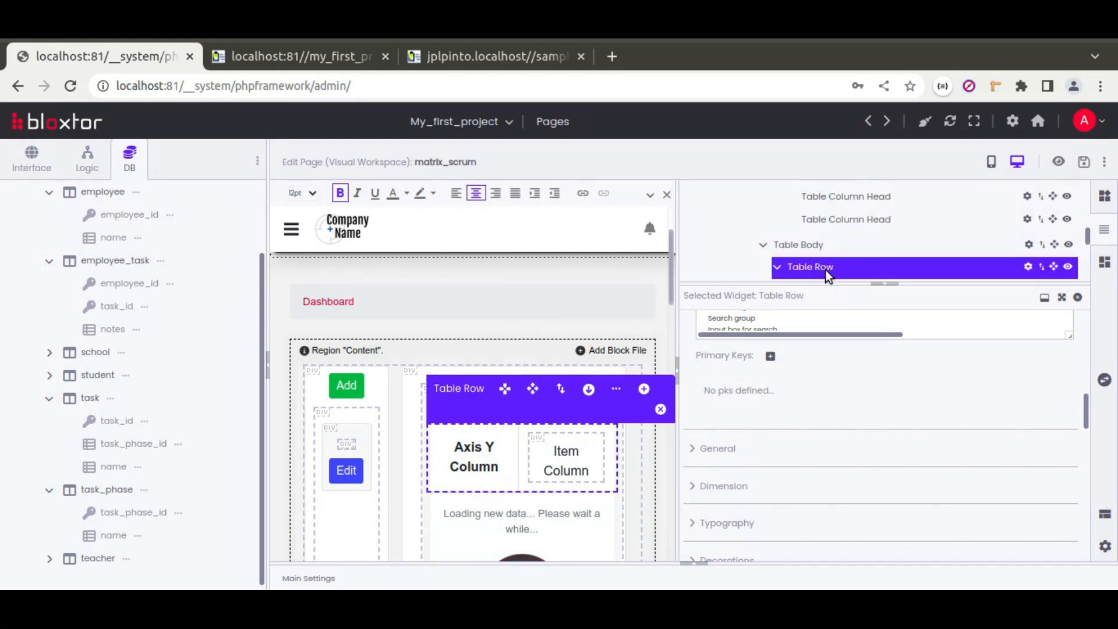
click(608, 389)
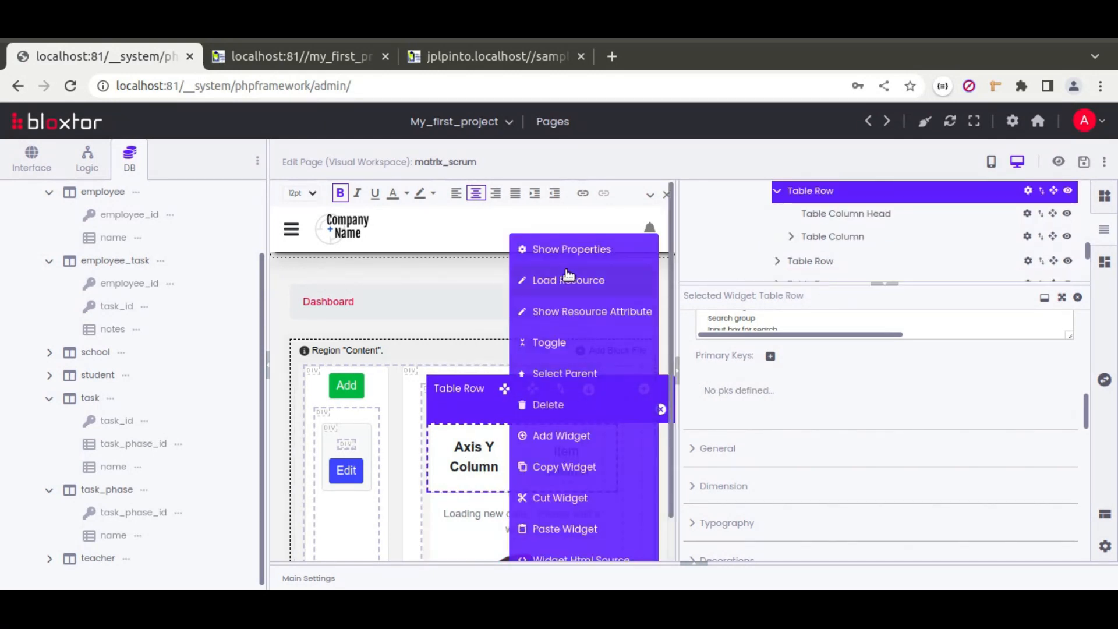
click(568, 280)
click(641, 353)
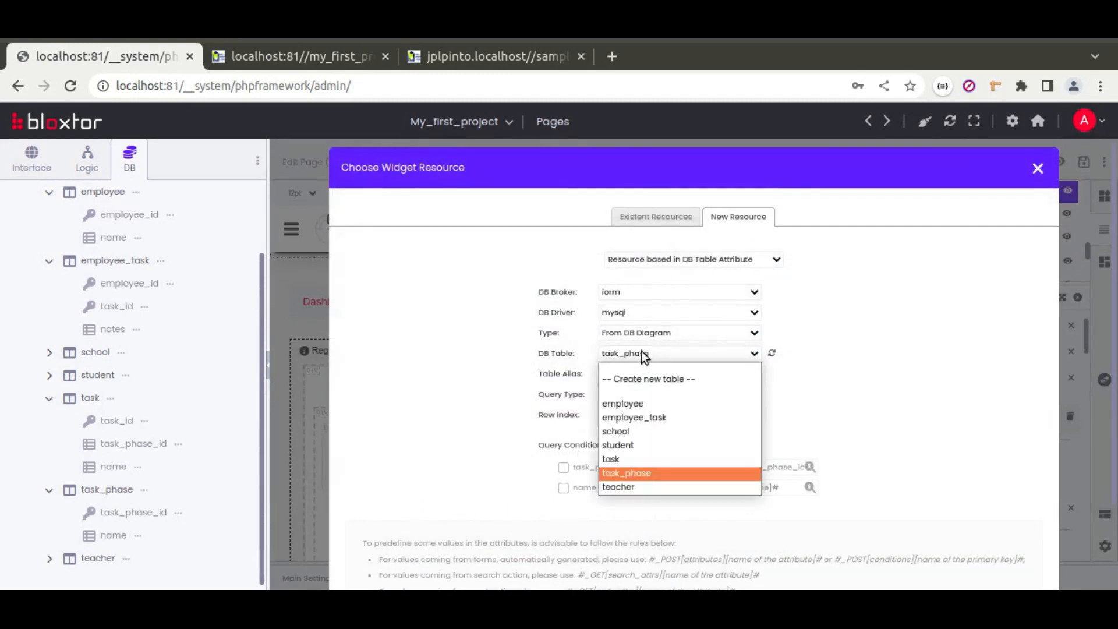
click(641, 409)
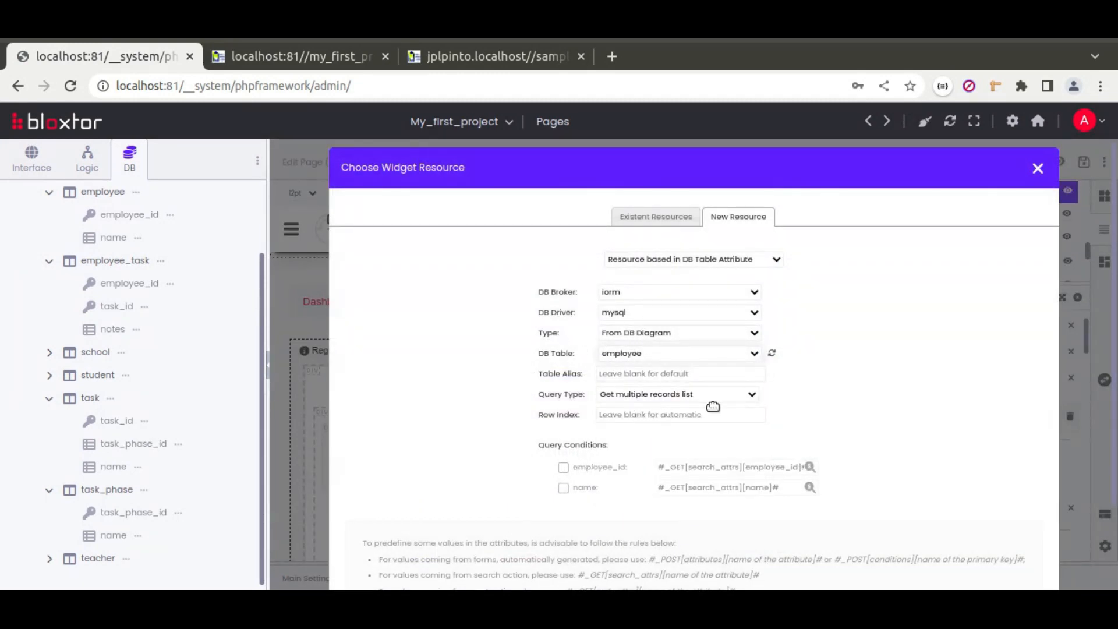
scroll(802, 436, down, 3)
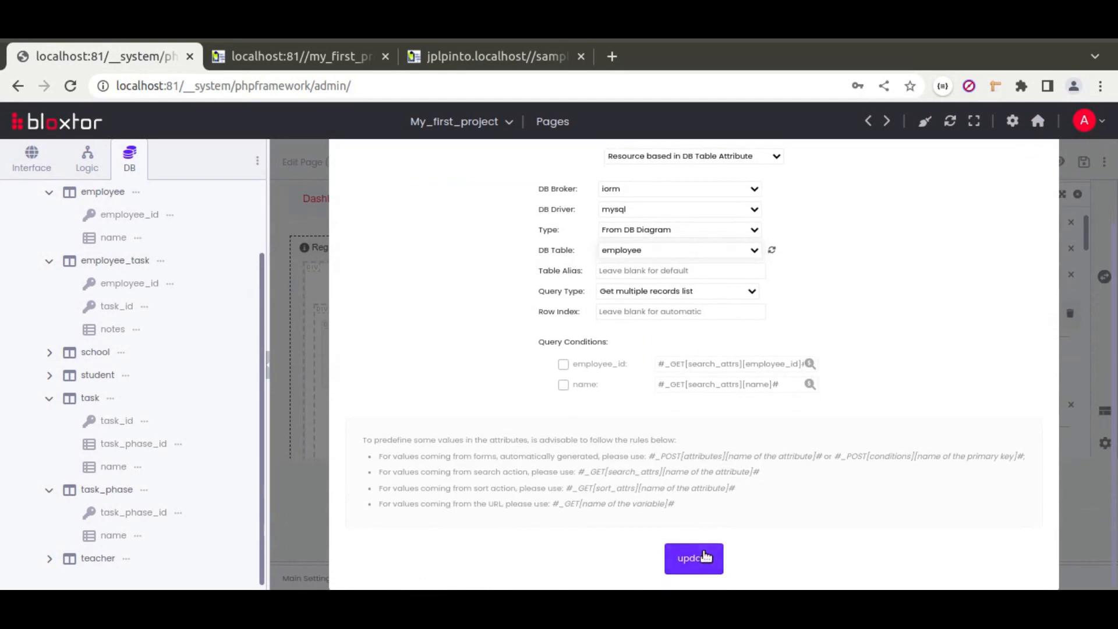
click(696, 558)
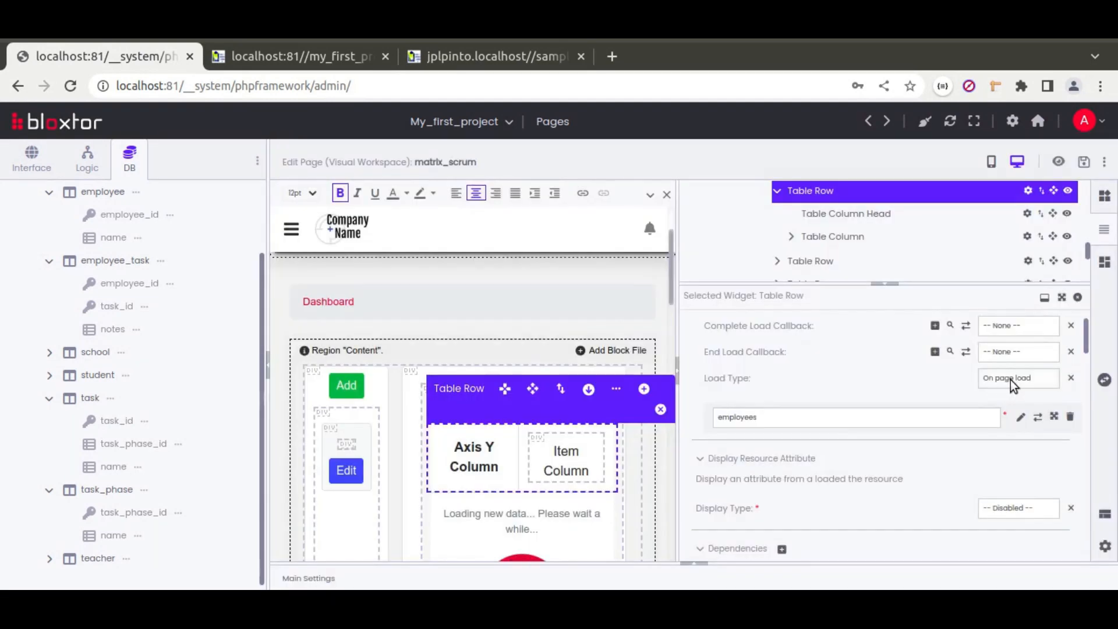
click(1010, 379)
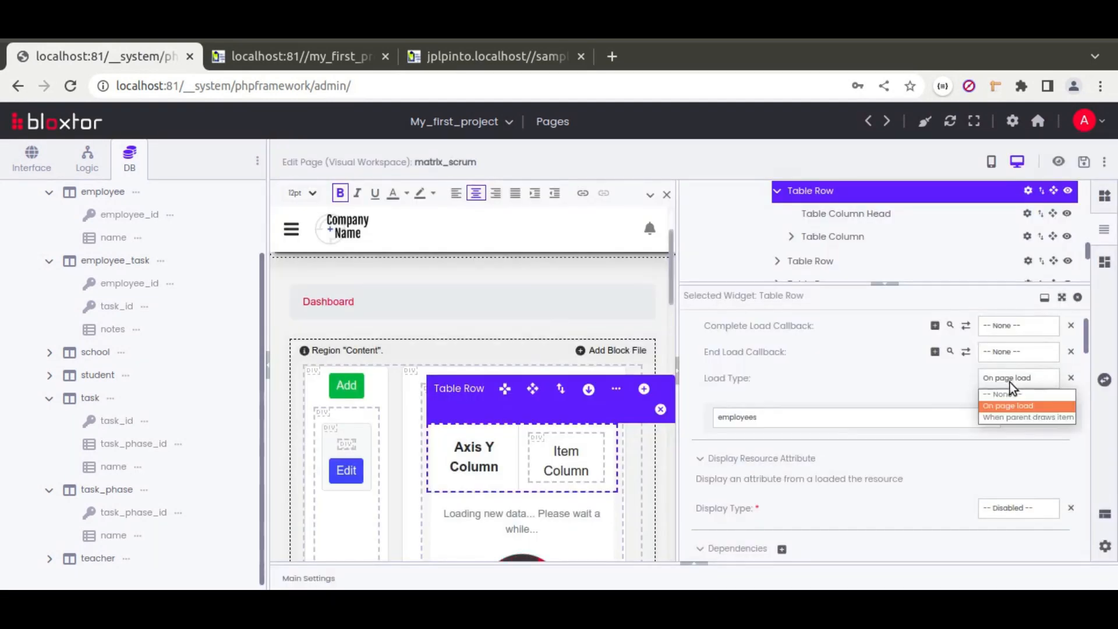
click(1006, 396)
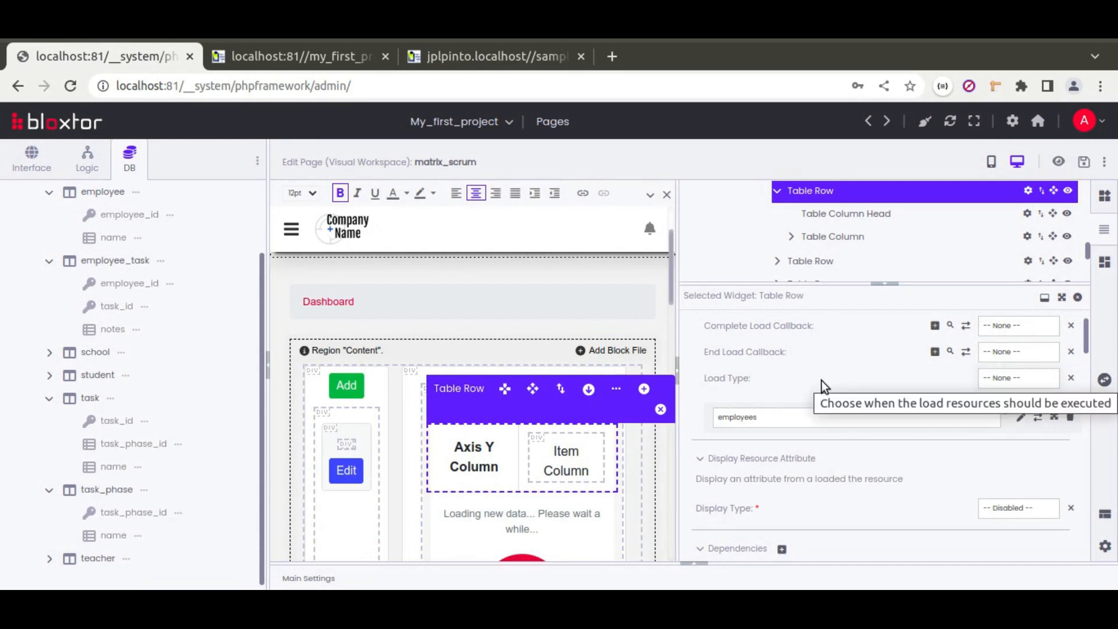
Step: Add employee_id as the primary key of the matrix's Axis Y body row
scroll(821, 422, up, 2)
scroll(693, 429, down, 1)
scroll(693, 429, down, 5)
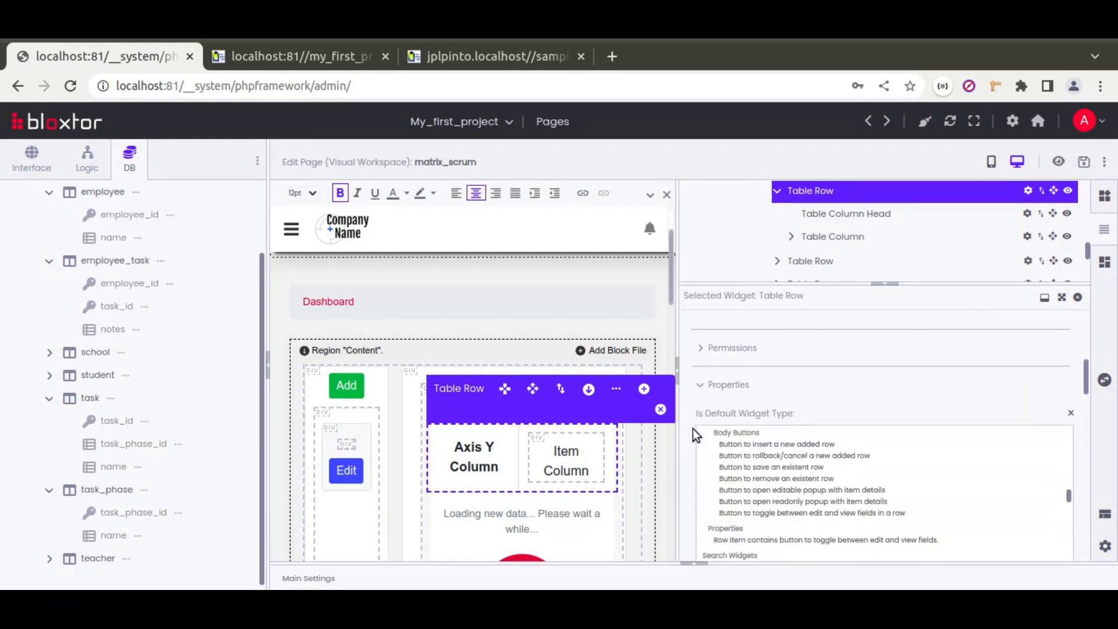
scroll(689, 428, down, 5)
click(770, 409)
text(employee_id)
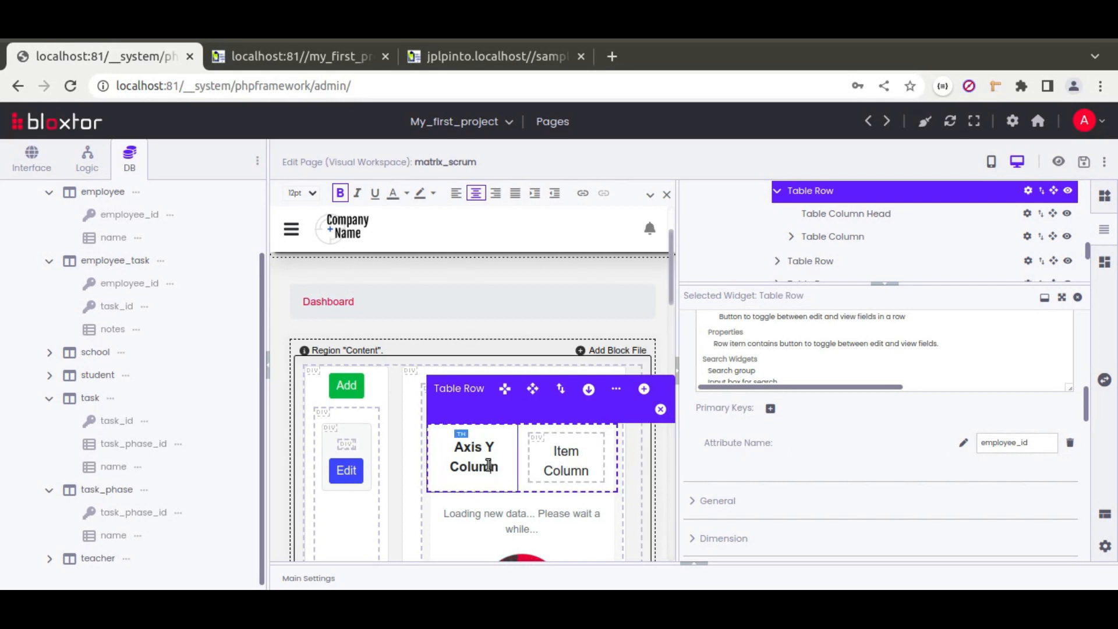
Step: Make the Axis Y Column header show a resource attribute, using the attribute name "name"
click(485, 439)
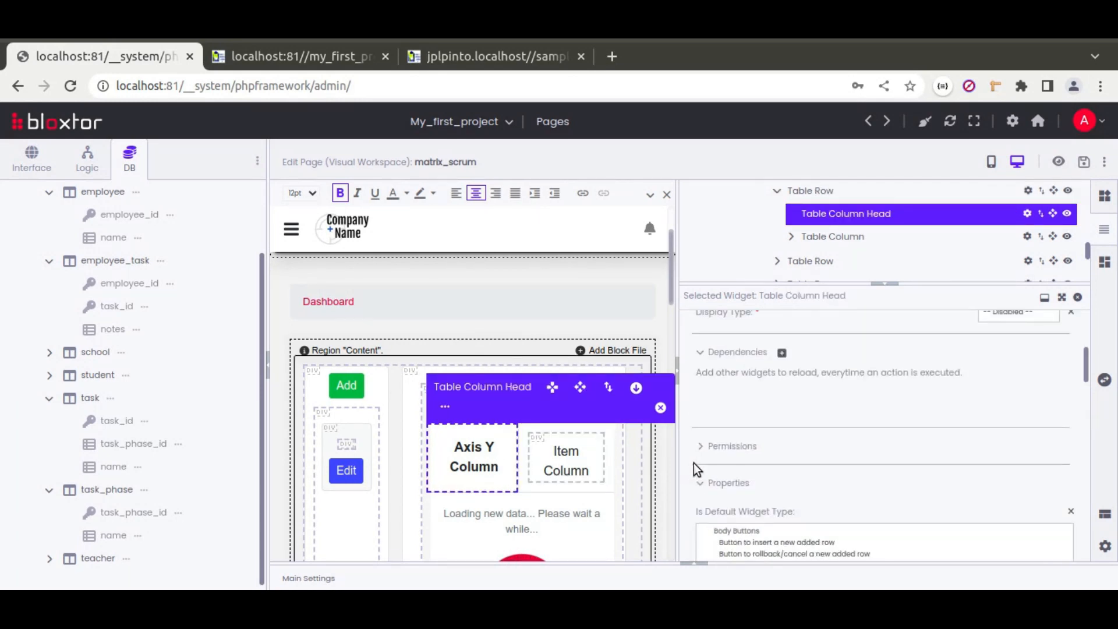
click(1016, 409)
click(1007, 425)
text(name)
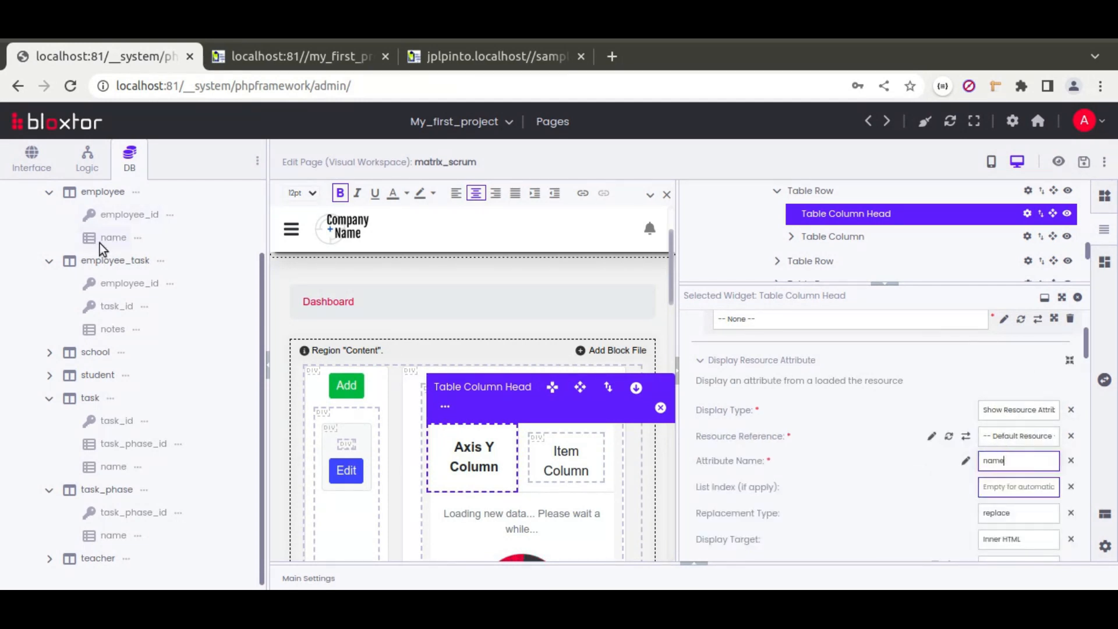
click(826, 456)
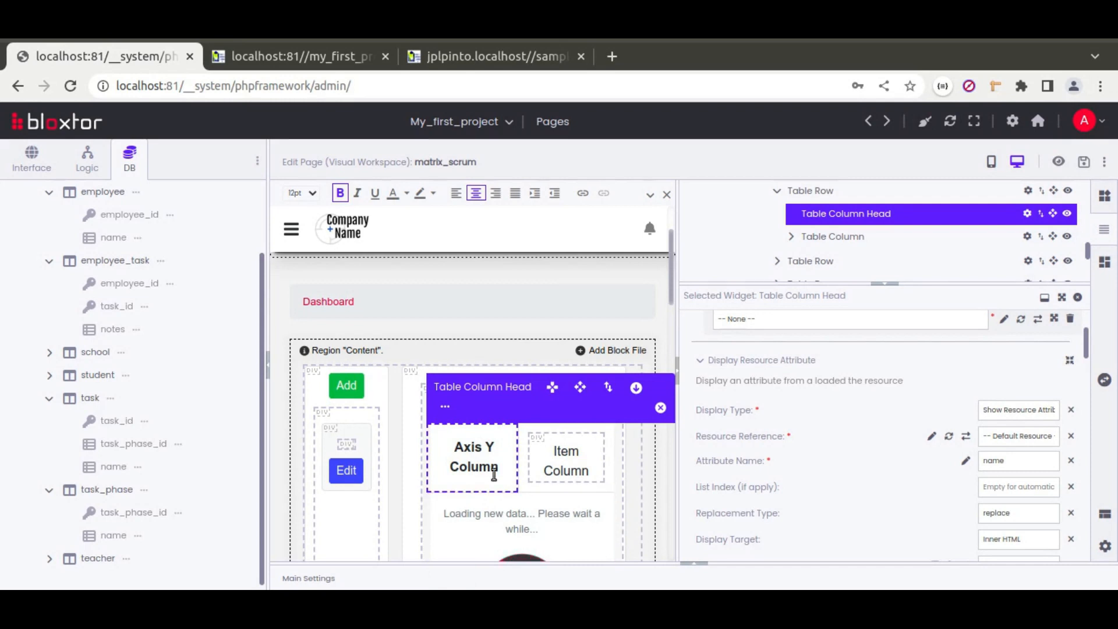
click(660, 407)
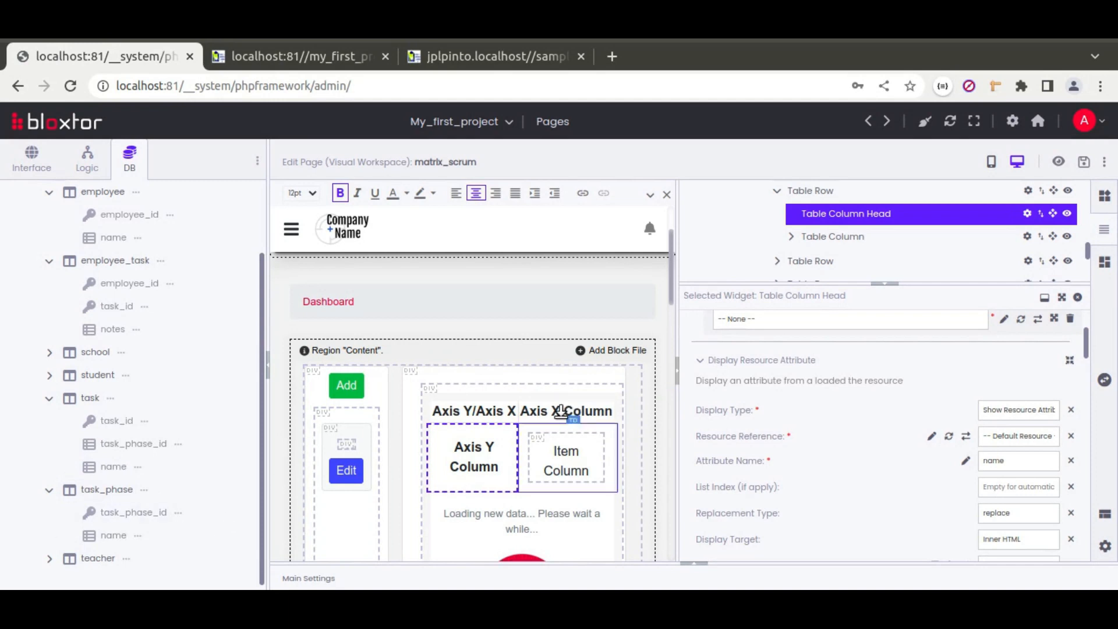
Step: Load a multiple records list from the employee_task table into the Matrix widget as a new resource
click(444, 388)
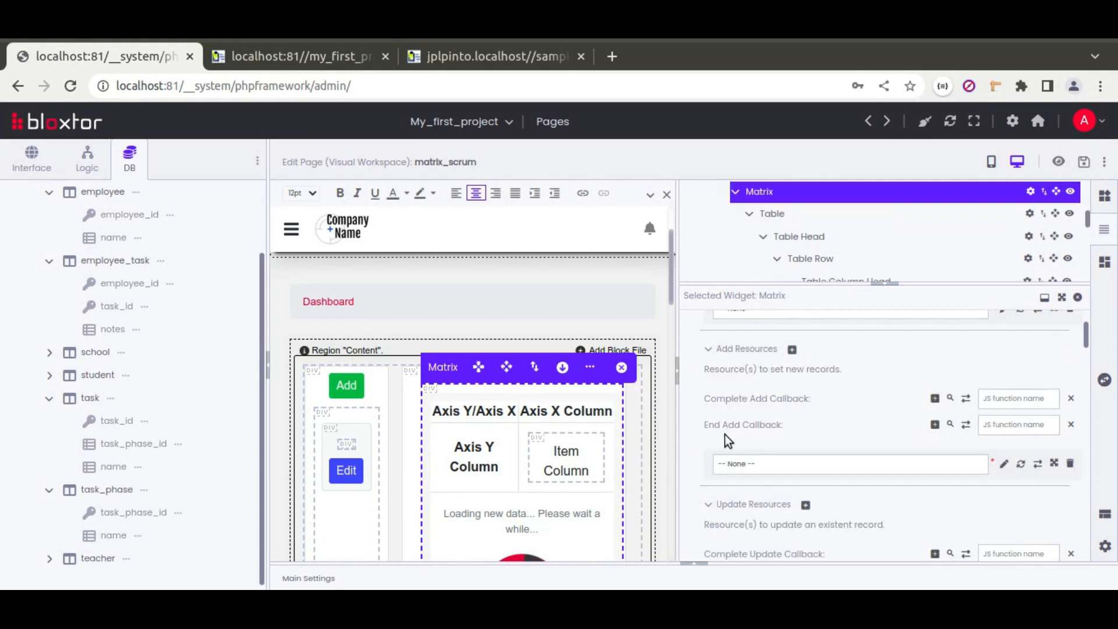
click(593, 368)
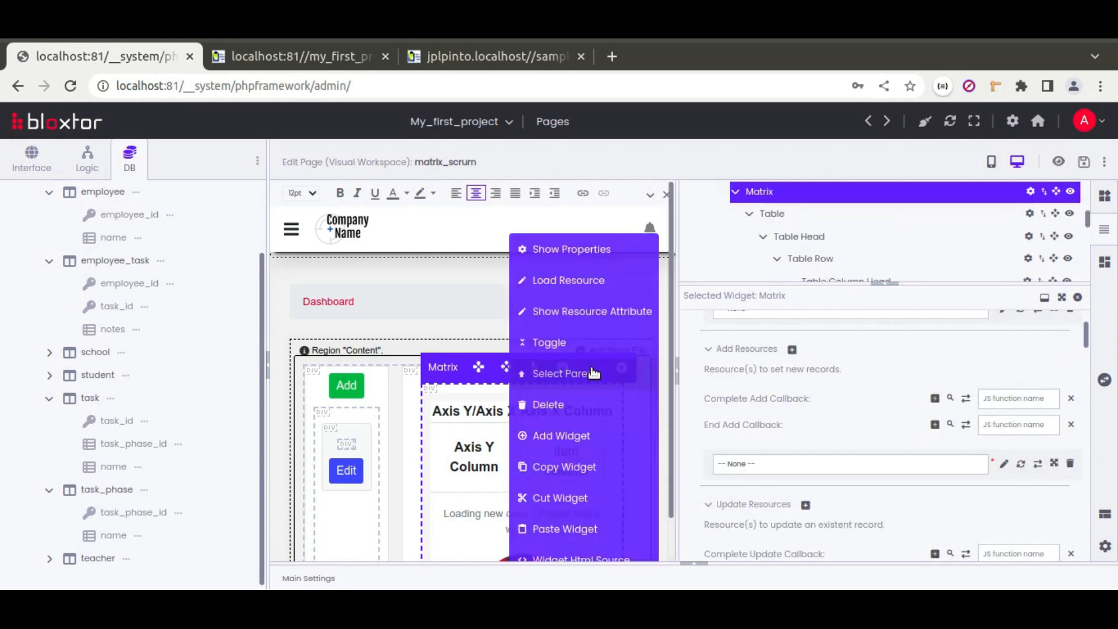
click(563, 282)
click(631, 354)
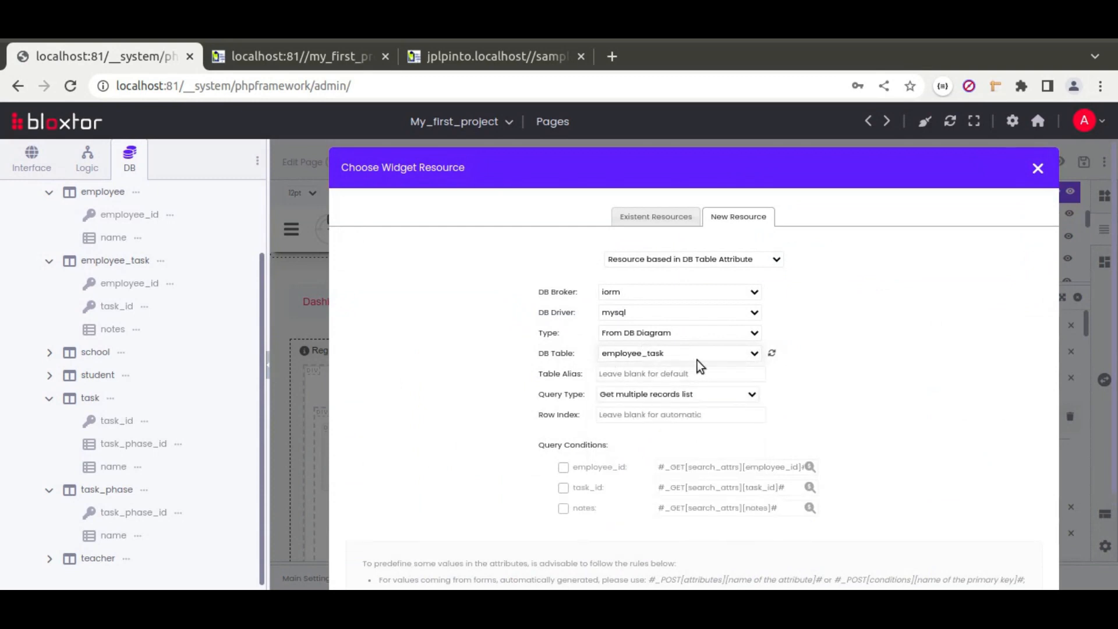
triple_click(798, 467)
scroll(831, 379, down, 2)
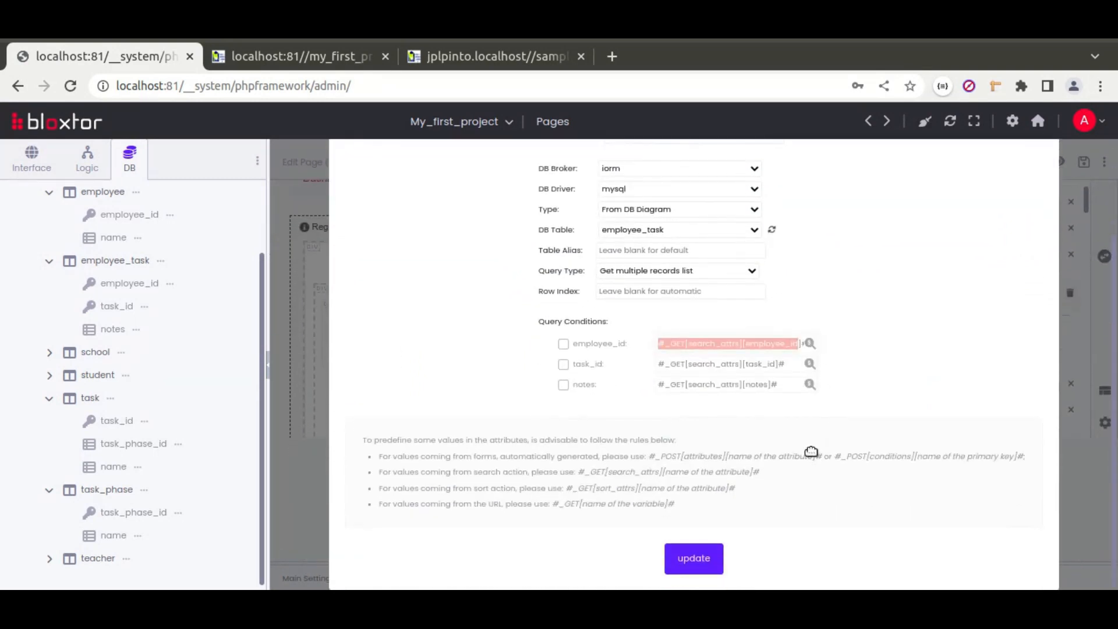
click(692, 558)
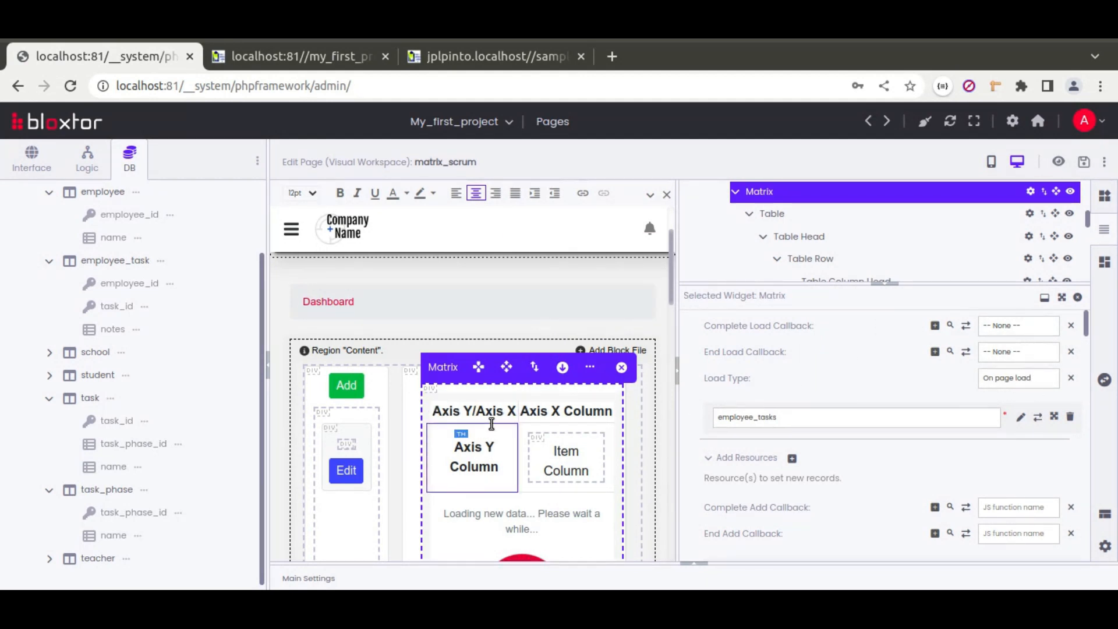
Step: Set the Matrix widget's data display type to only show data if it exists
scroll(692, 438, down, 12)
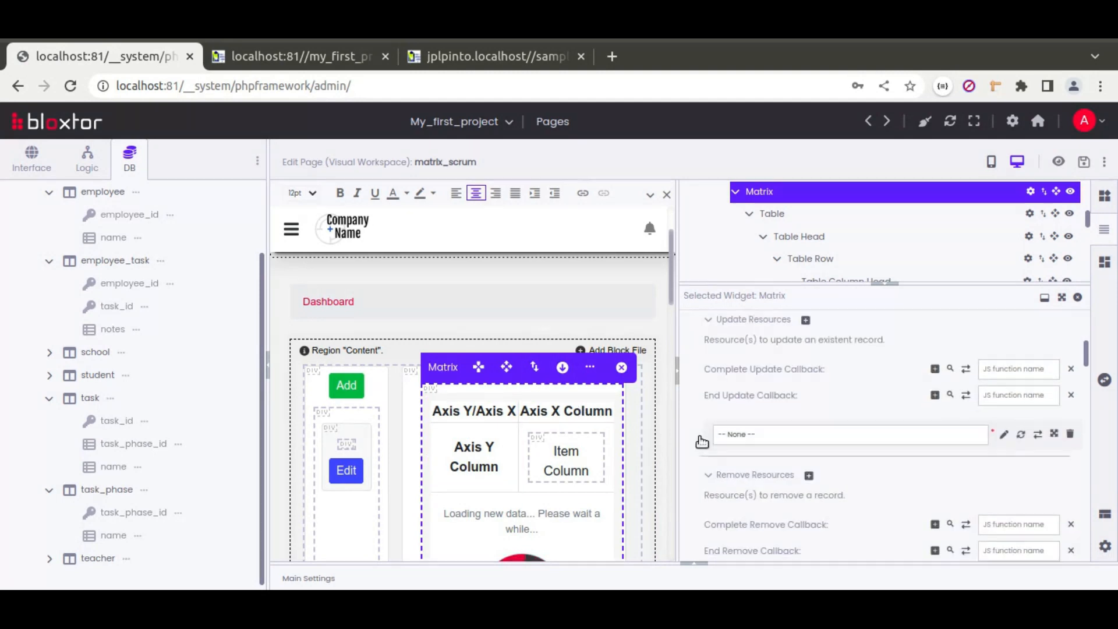
scroll(689, 436, down, 5)
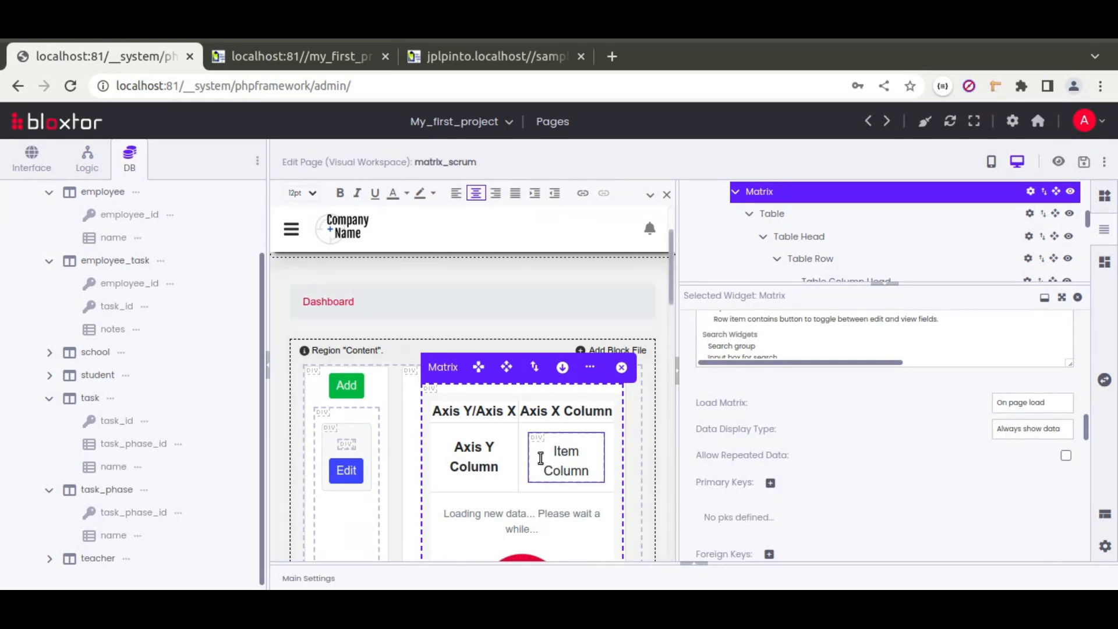
click(1019, 430)
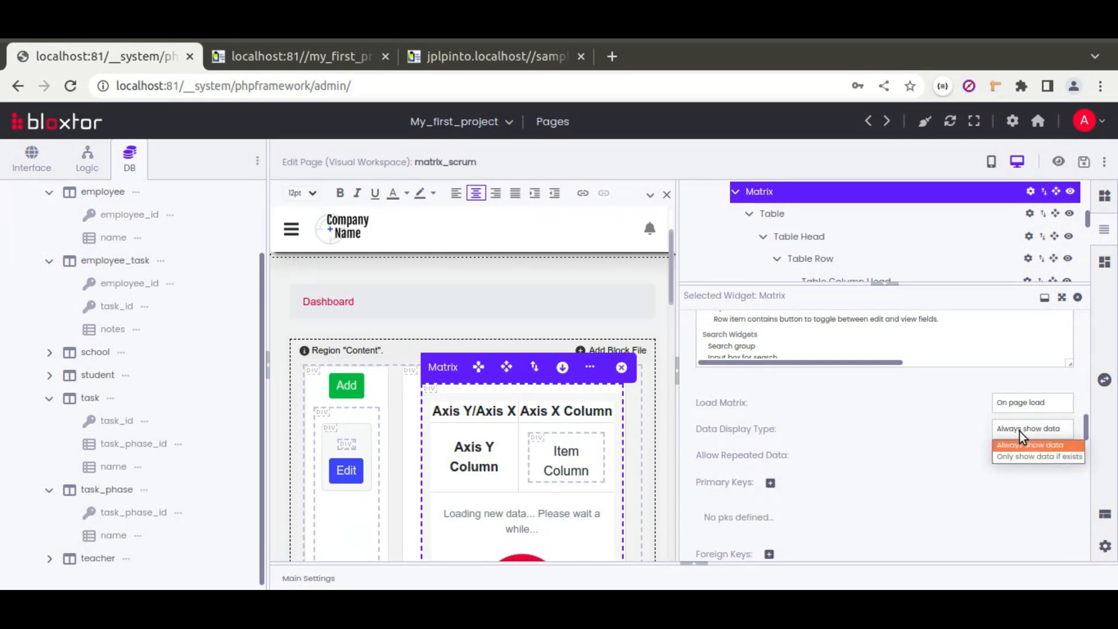
click(1026, 460)
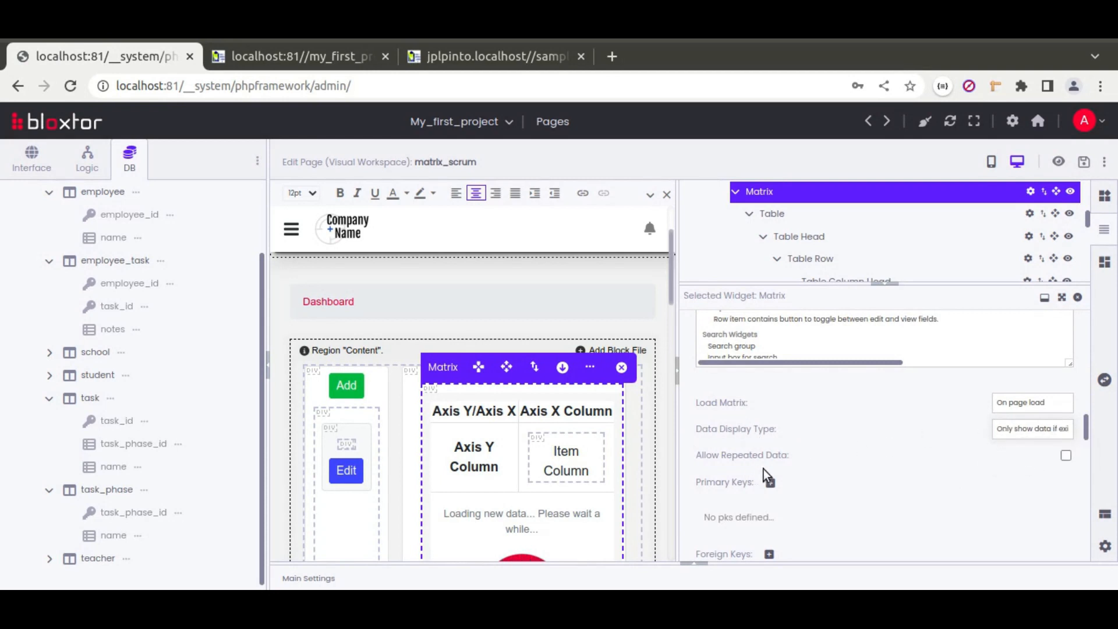
Step: Add three primary keys to the Matrix widget: employee_id, task_id and task_phase_id
click(772, 485)
scroll(935, 466, down, 2)
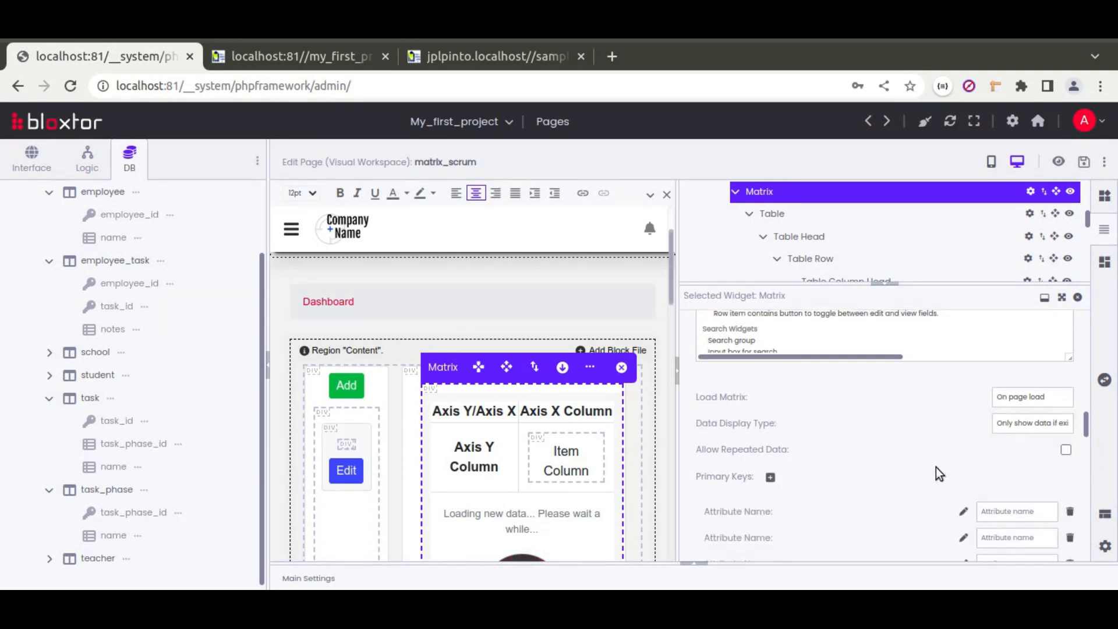
click(993, 422)
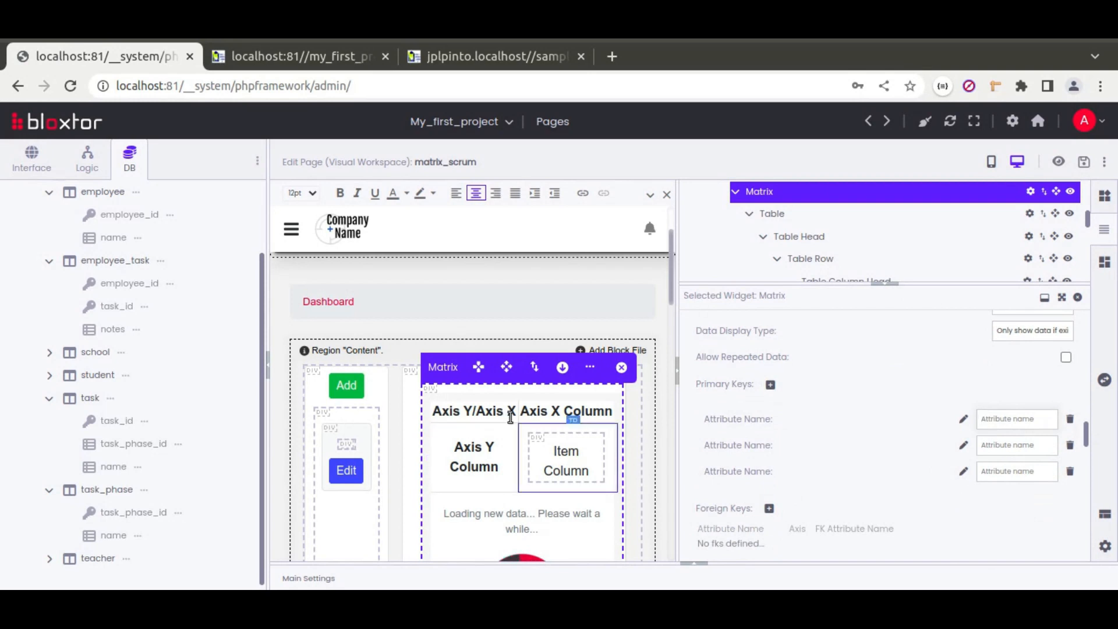
text(employee_id)
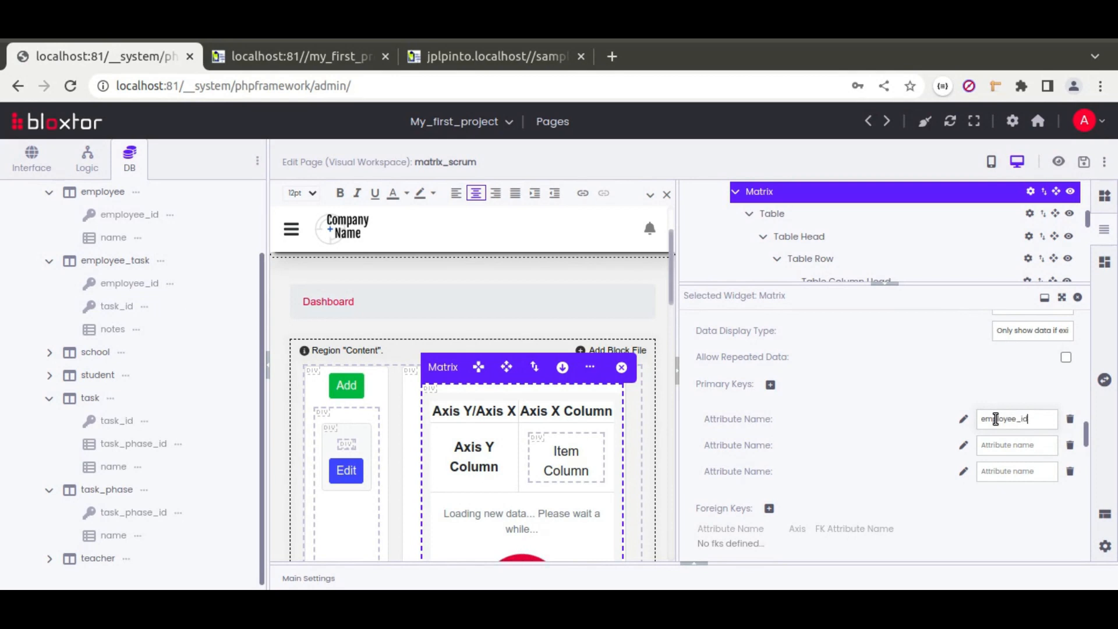
click(1010, 445)
text(t)
text(t)
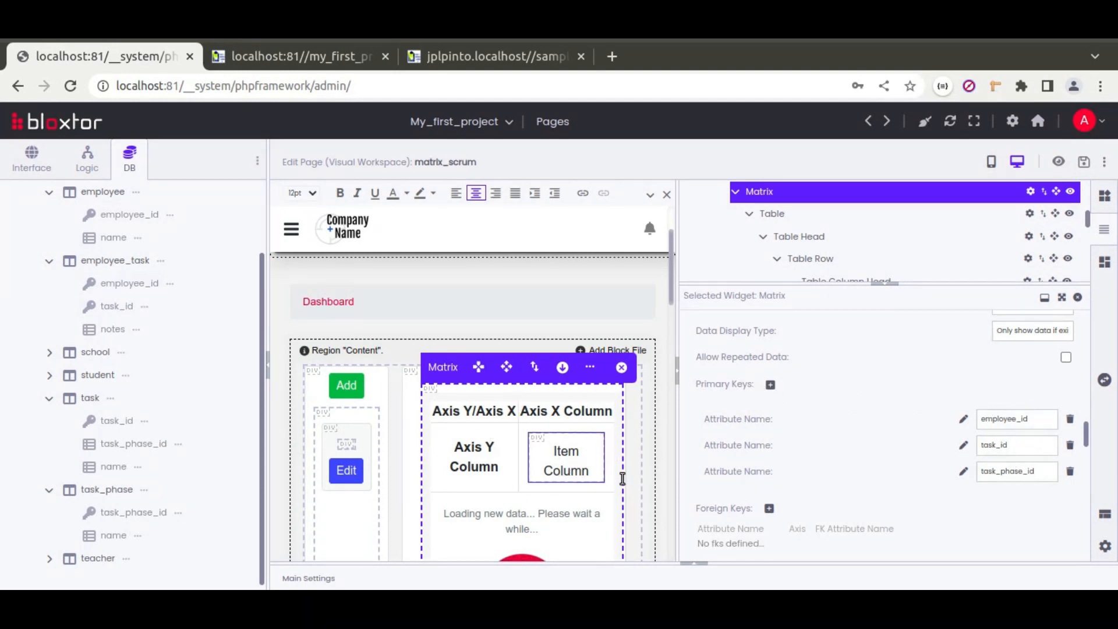
Step: Save the page and reload the published matrix_scrum page to check the matrix
click(1084, 163)
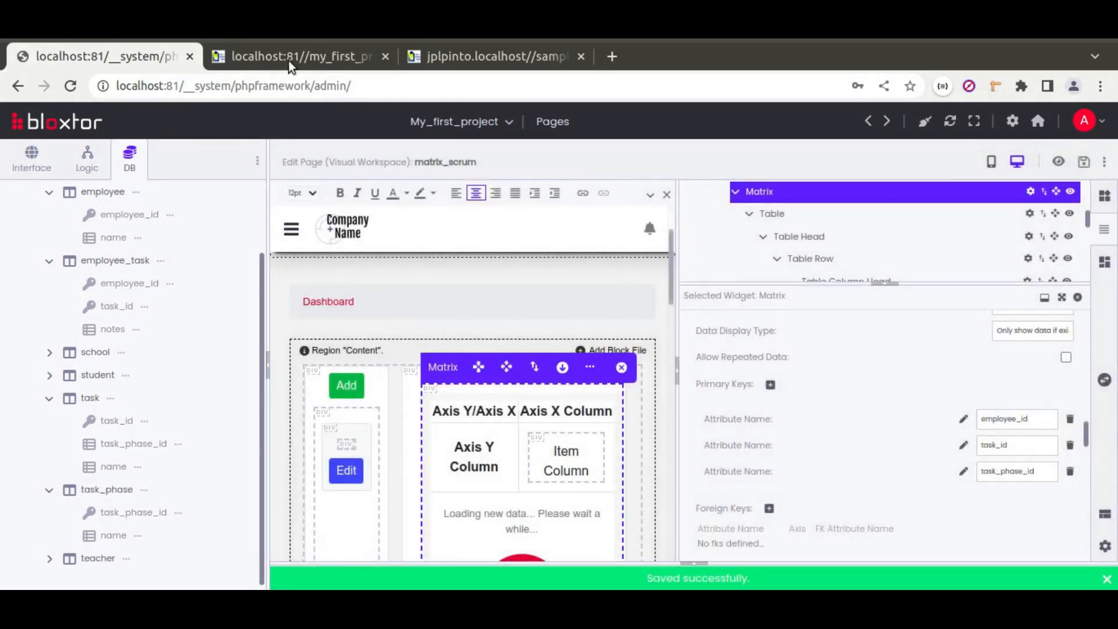
click(286, 58)
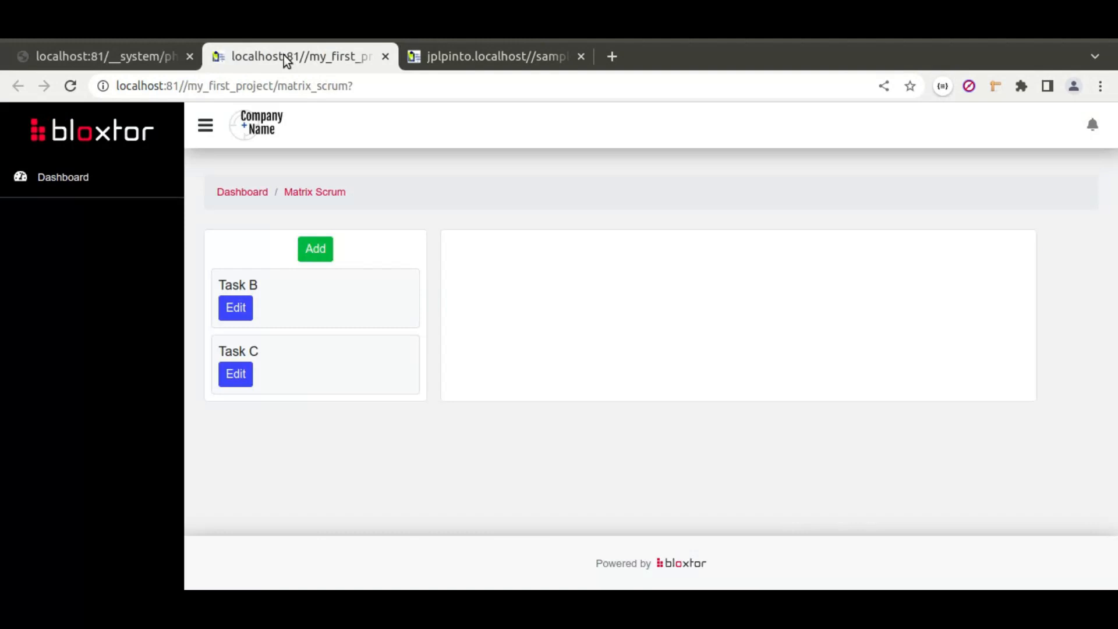
click(70, 86)
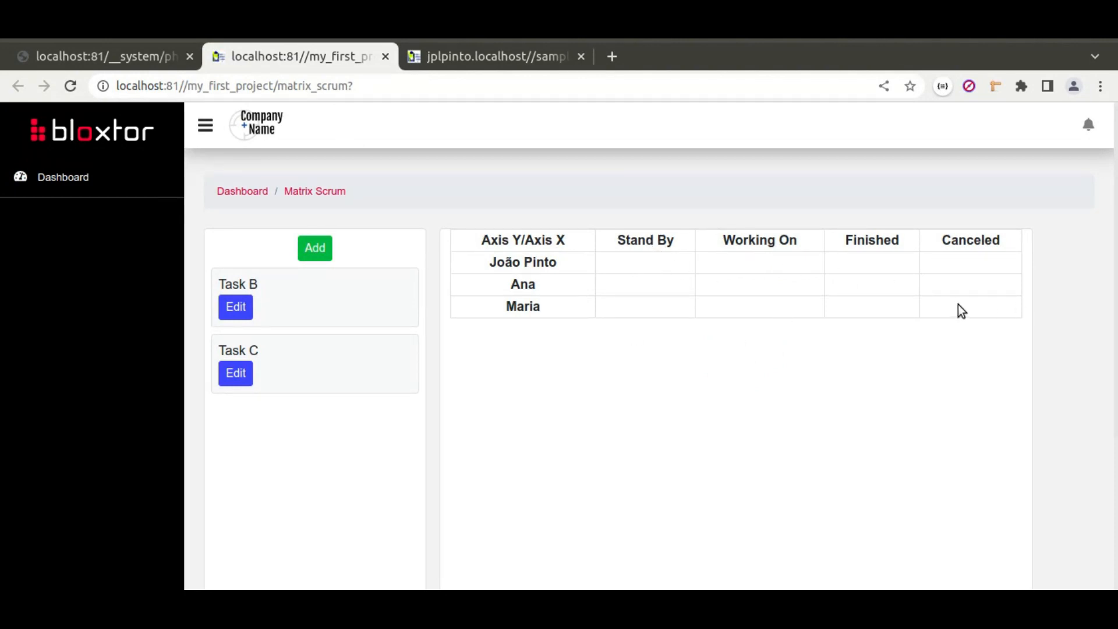
Step: Return to the page editor, collapse the page's resource actions and expand employee_tasks_group to reach its employee_tasks method call
click(112, 61)
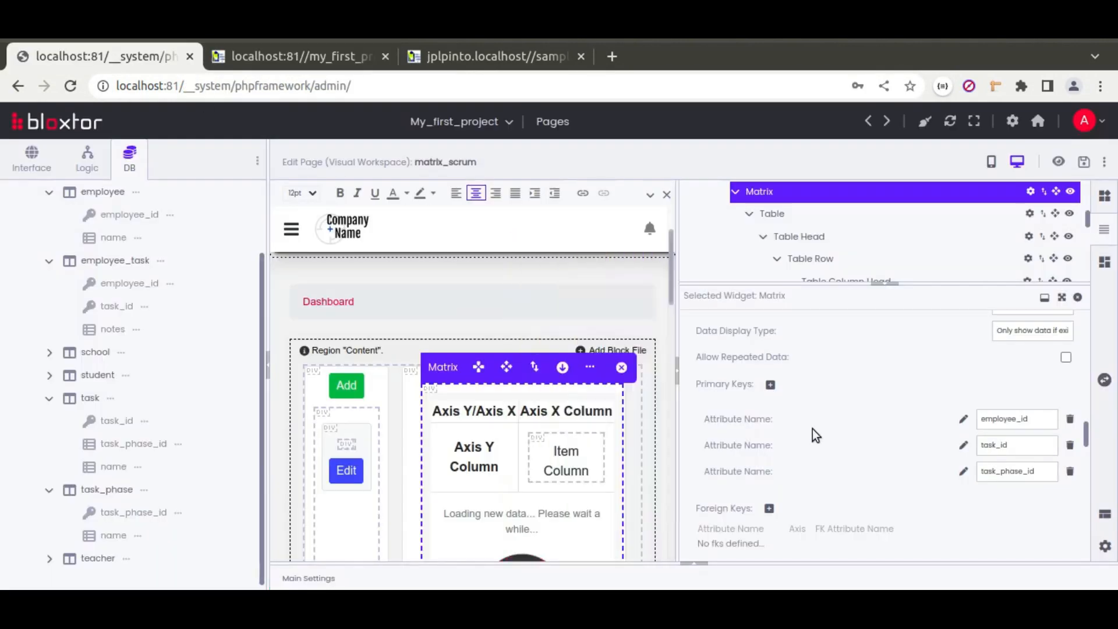
scroll(693, 437, down, 10)
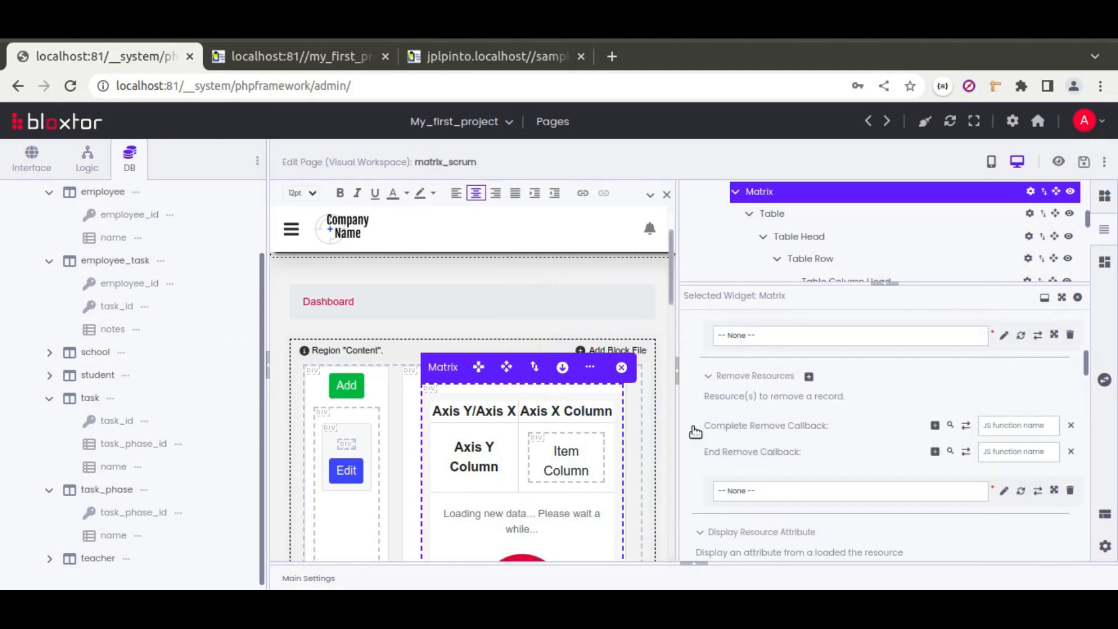
scroll(696, 407, up, 5)
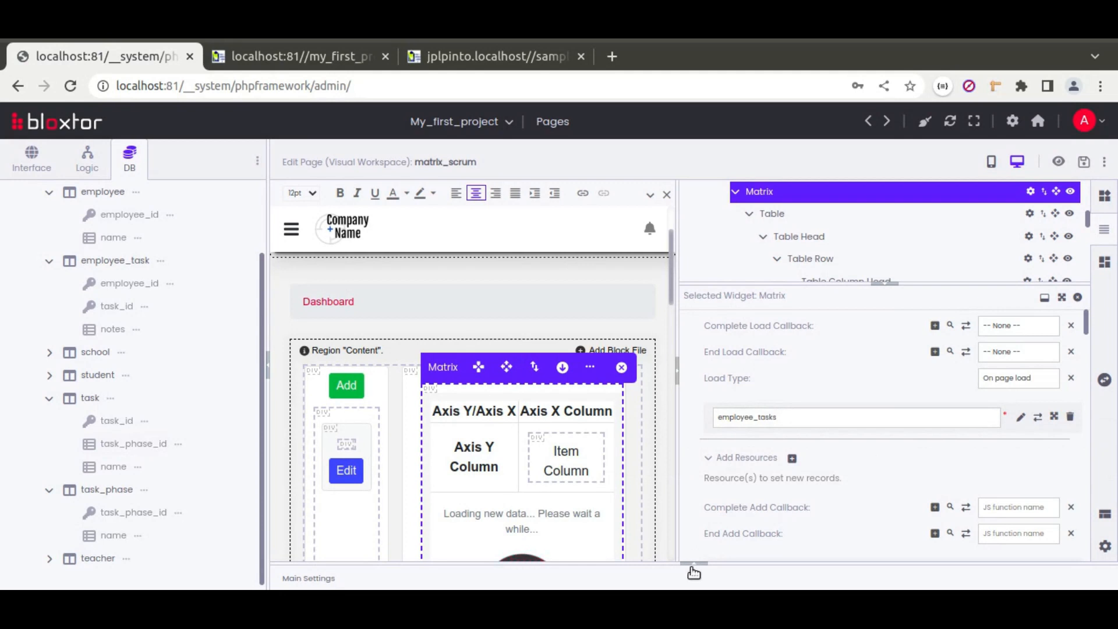
click(692, 568)
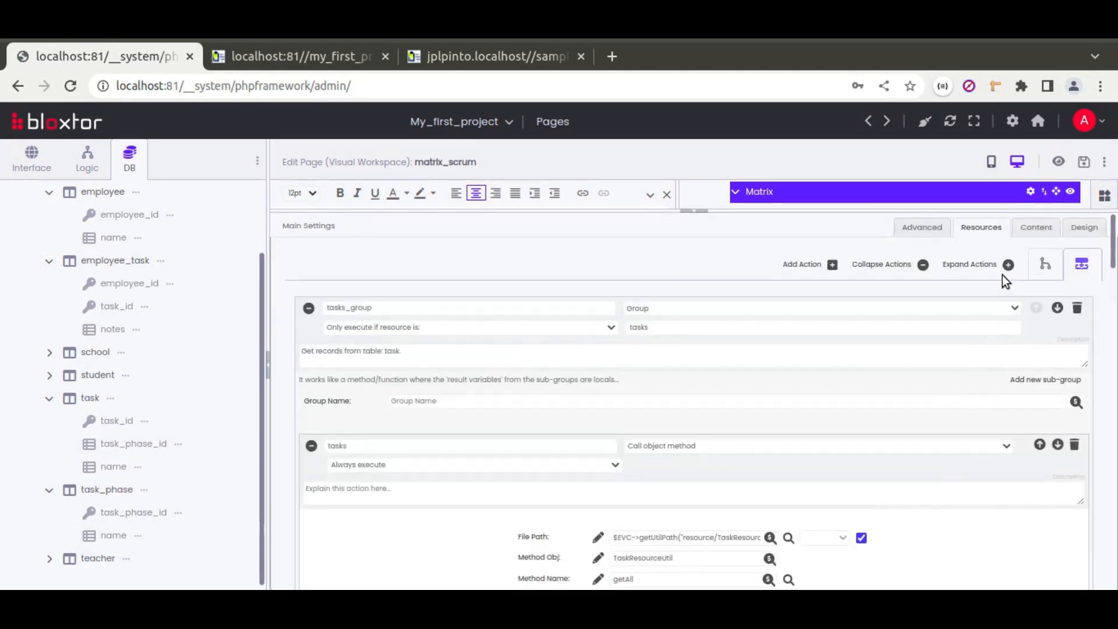
click(880, 264)
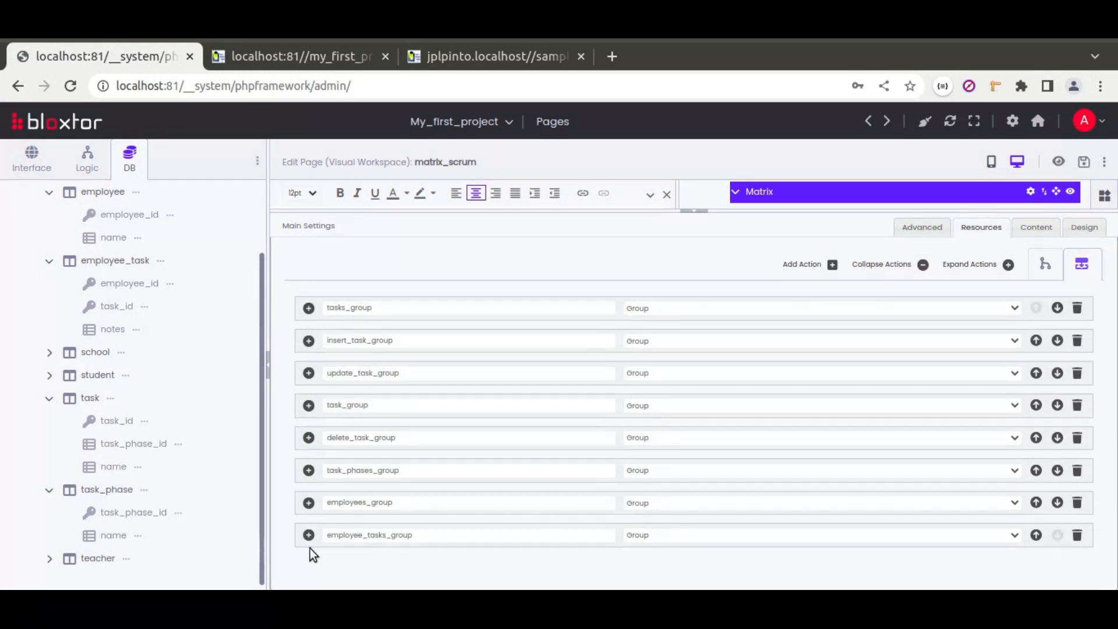
click(309, 535)
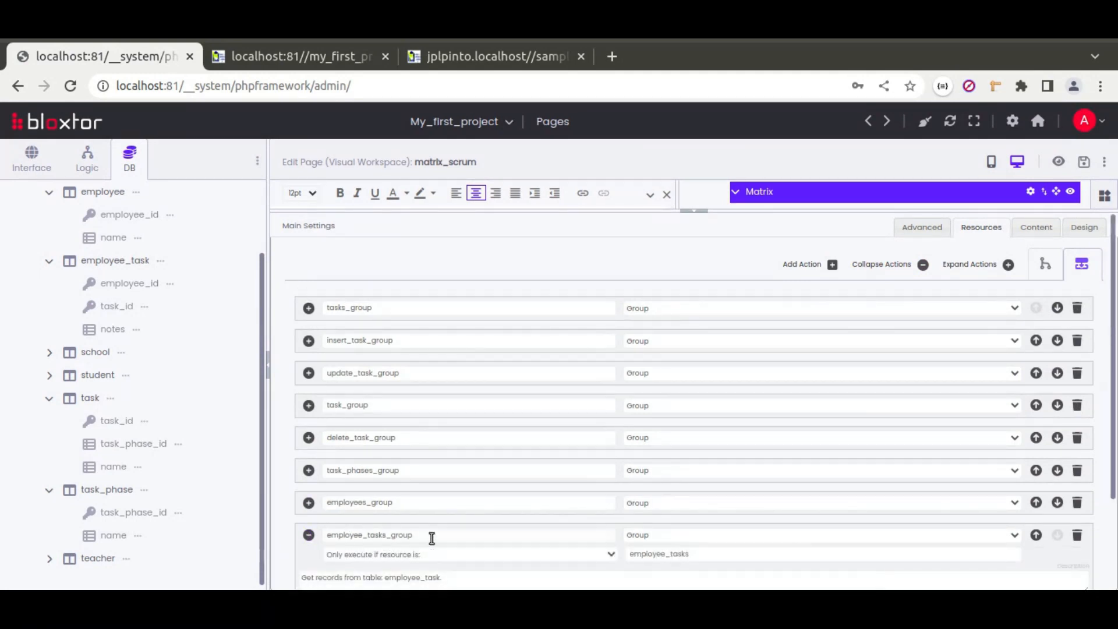
scroll(433, 538, down, 3)
click(309, 557)
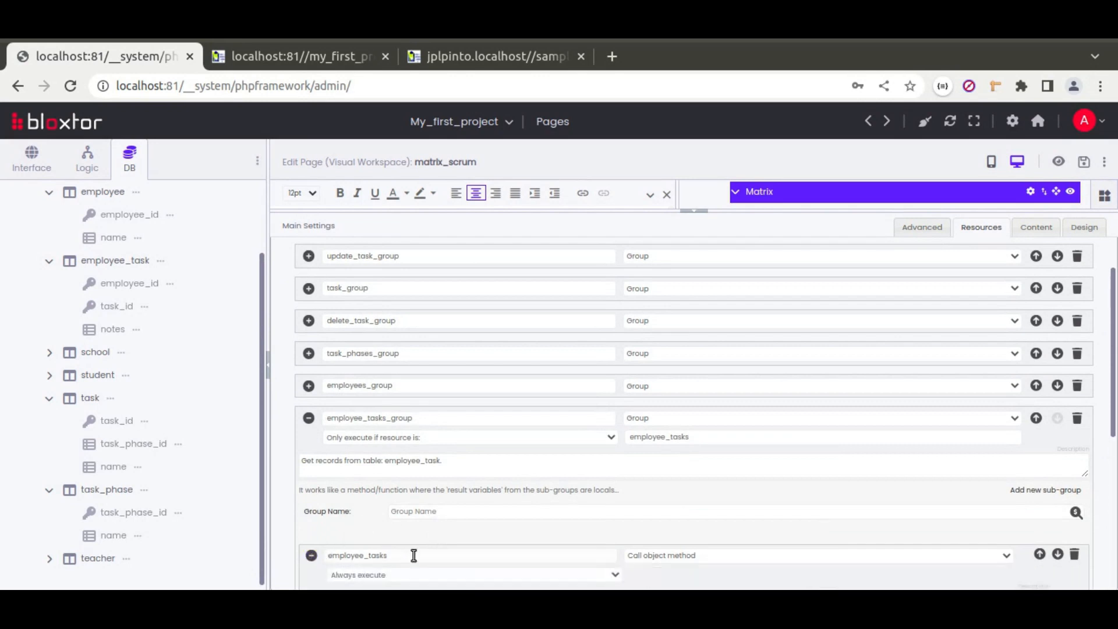
scroll(532, 446, down, 5)
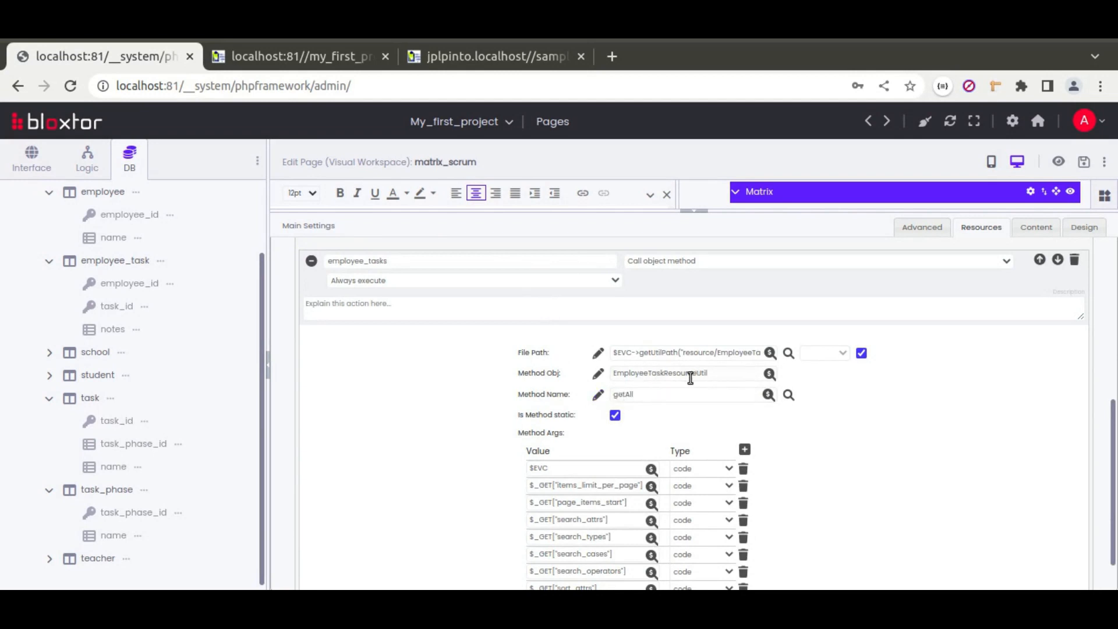
Step: Open the getAll method of EmployeeTaskResourceUtil and show the properties of its business logic call in a widened pane
click(596, 394)
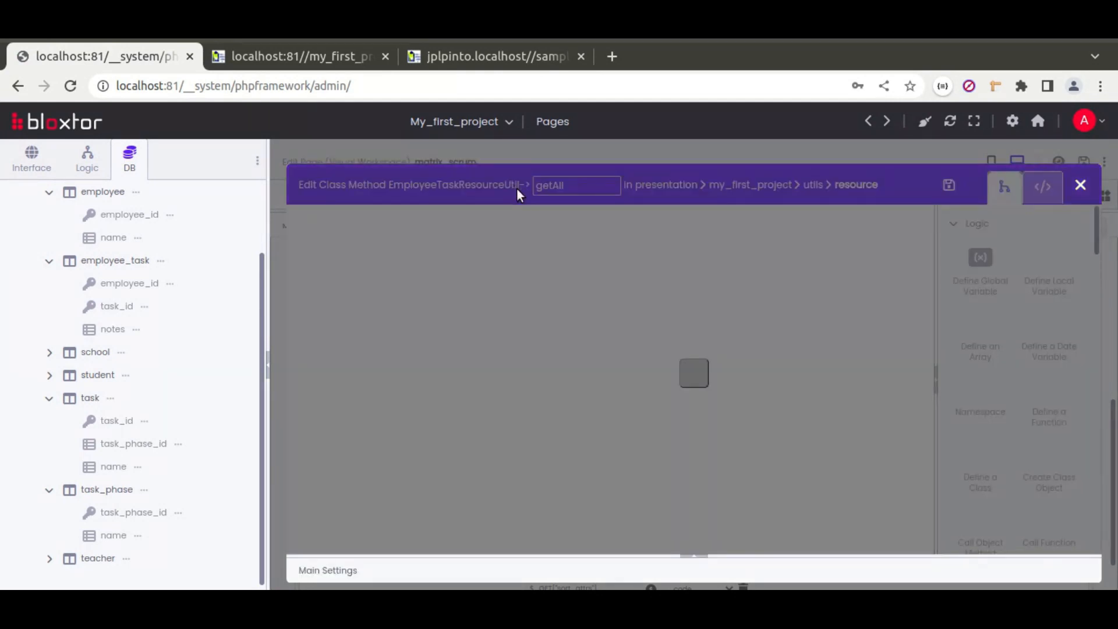
scroll(481, 378, down, 3)
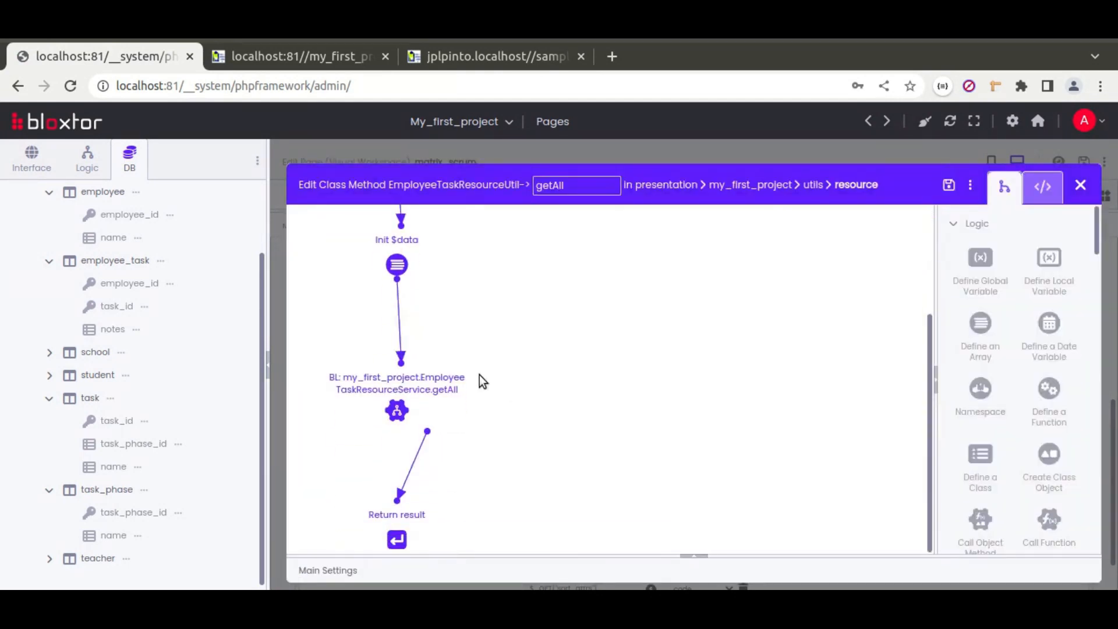
double_click(414, 357)
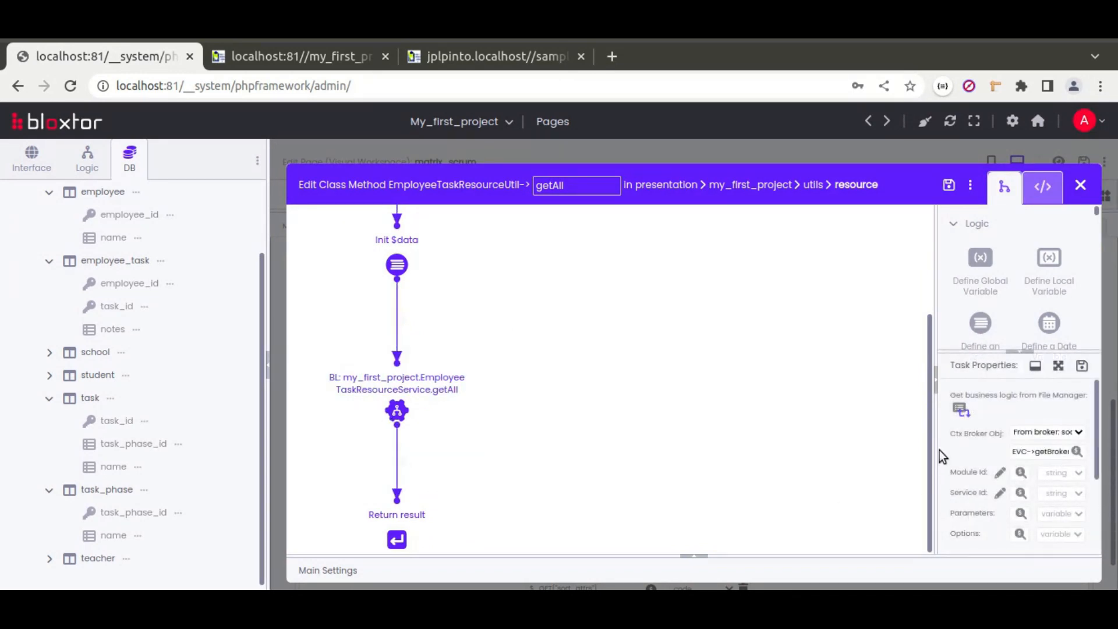
drag(937, 427, 739, 402)
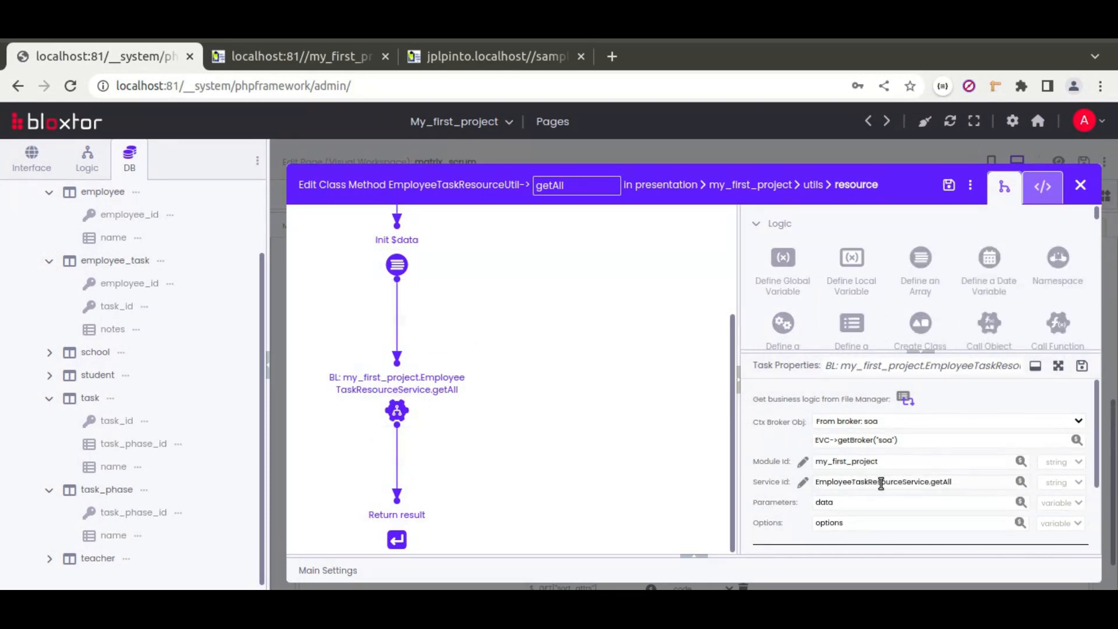
Step: Open the getAll method of EmployeeTaskResourceService and show the properties of its business logic call in a widened pane
click(803, 483)
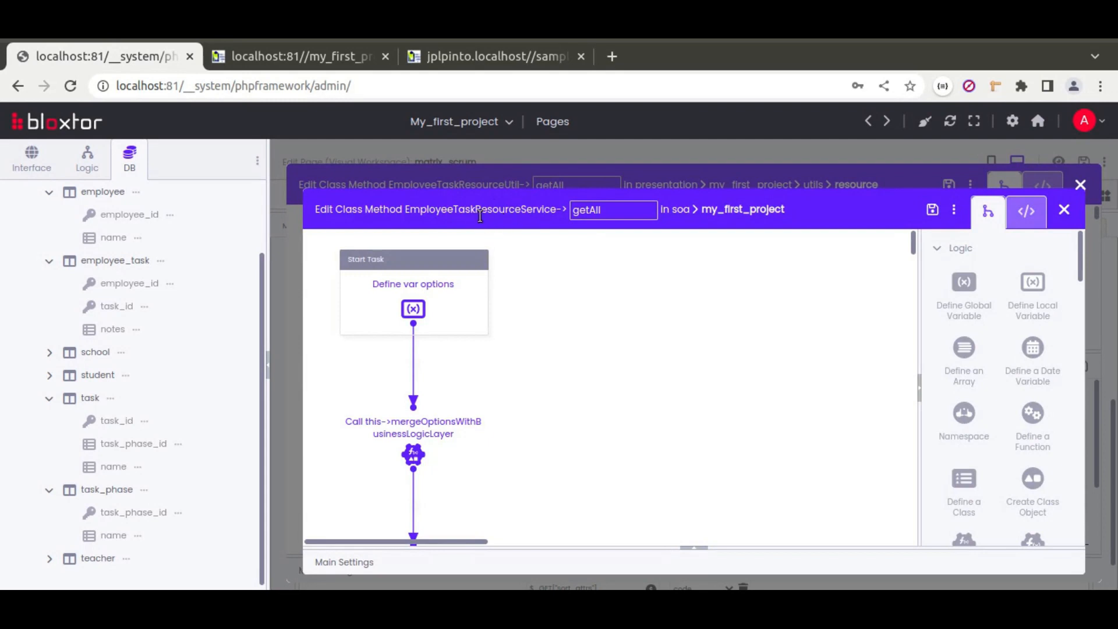
mouse_move(536, 210)
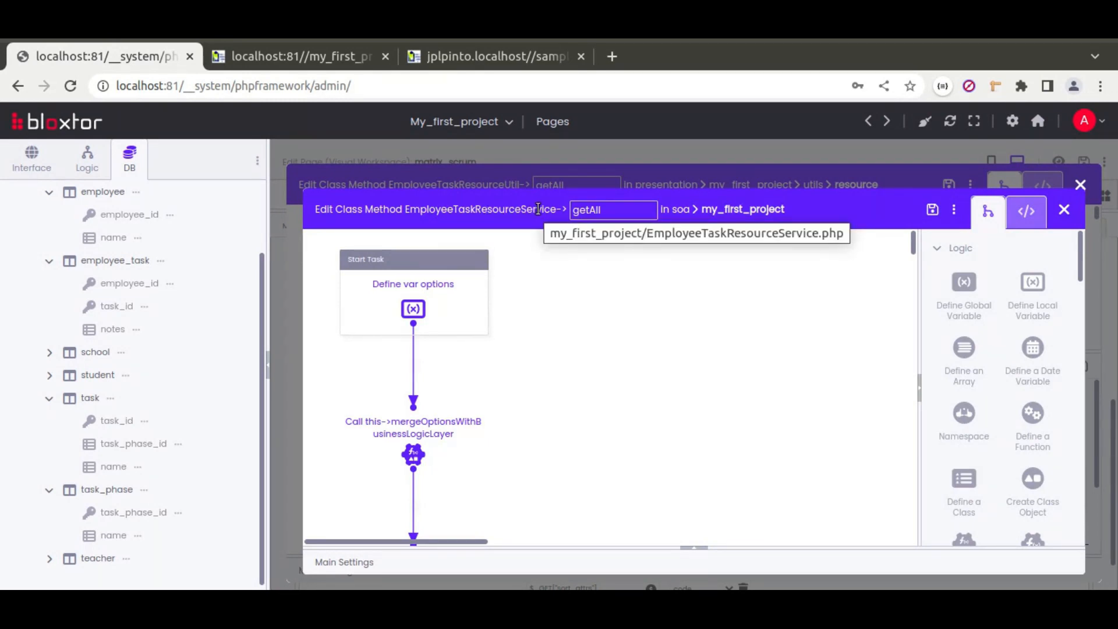
scroll(555, 362, down, 10)
scroll(547, 362, down, 3)
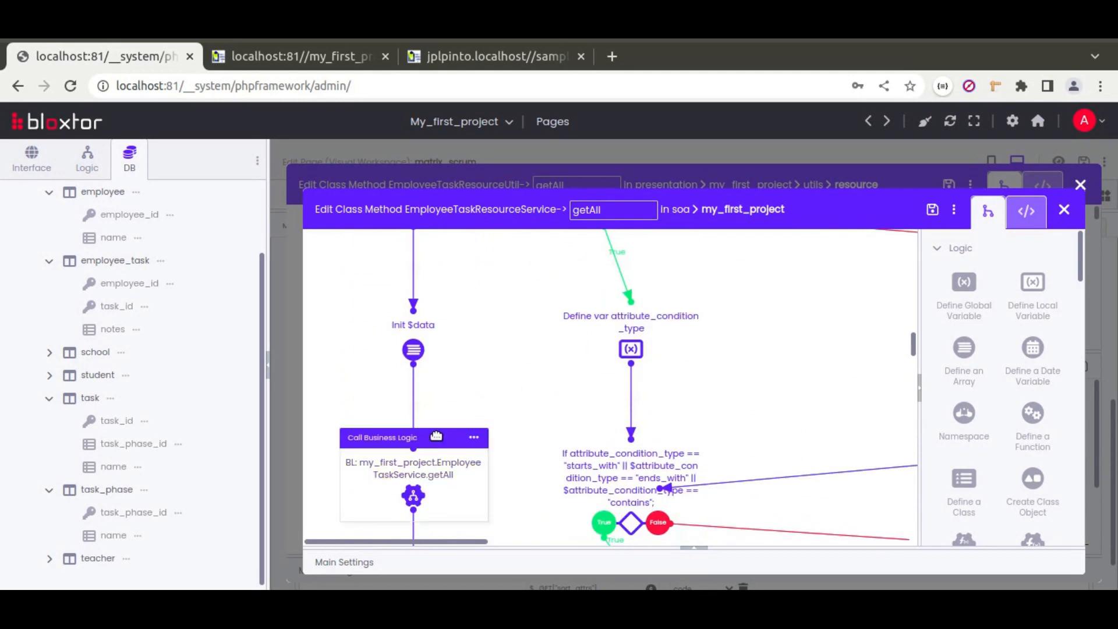
click(436, 436)
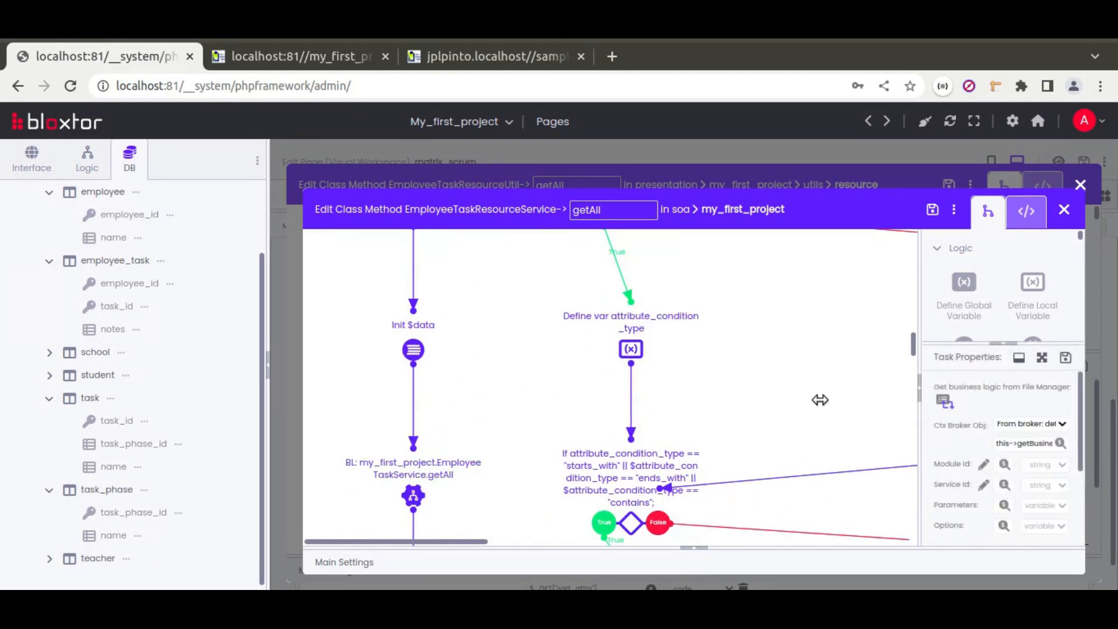
drag(820, 400, 753, 394)
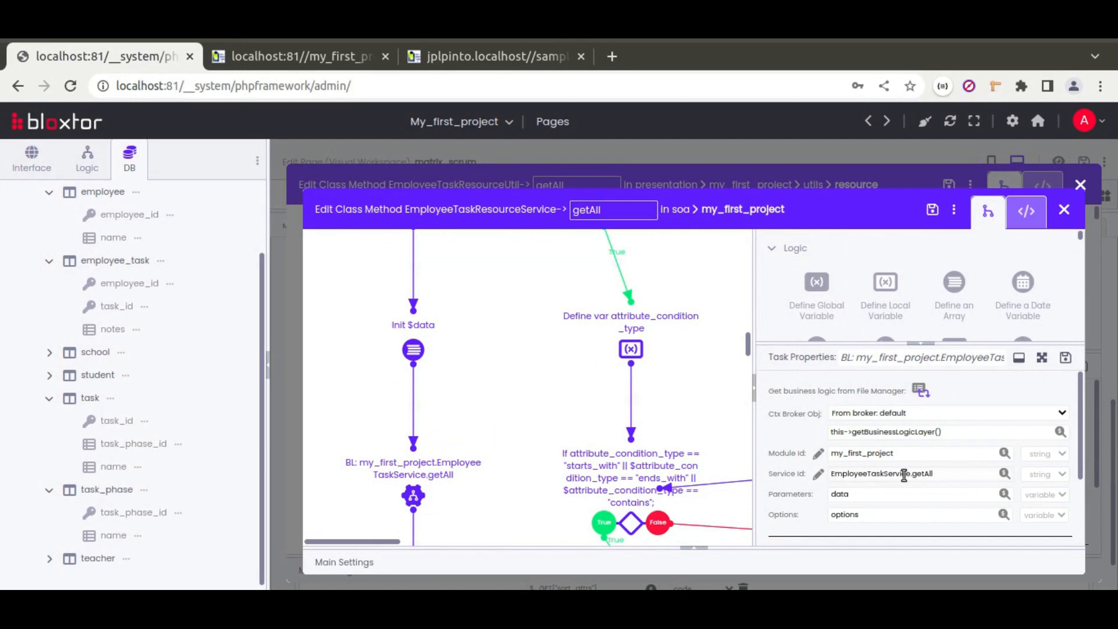
Step: Open the getAll method of EmployeeTaskService, look through the my_first_project services in the logic layer and return to the database tables
click(818, 475)
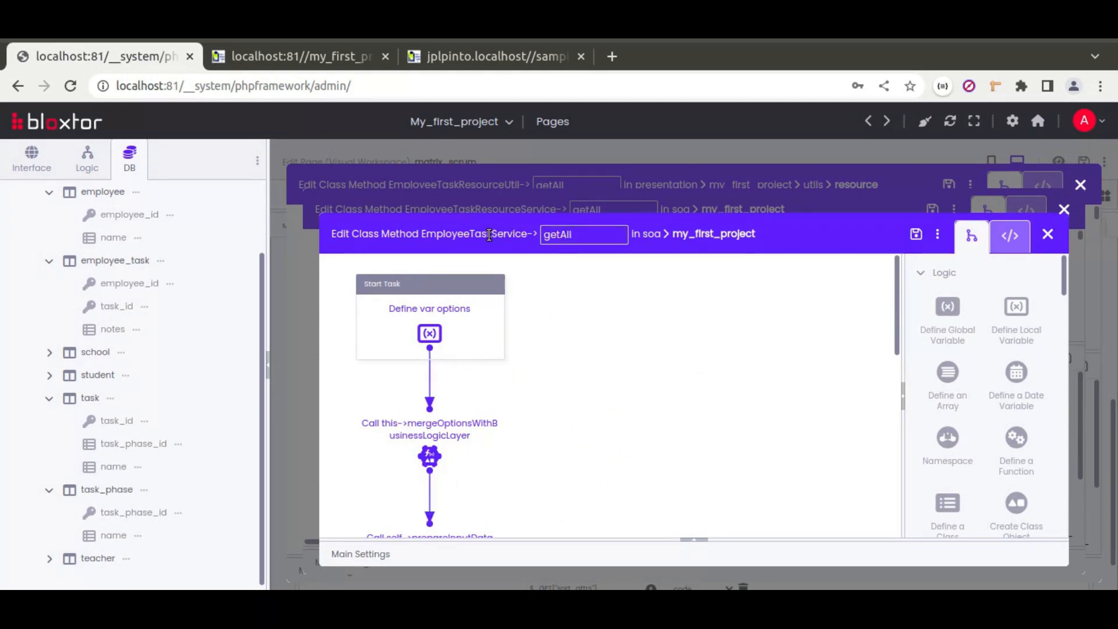
scroll(544, 387, down, 3)
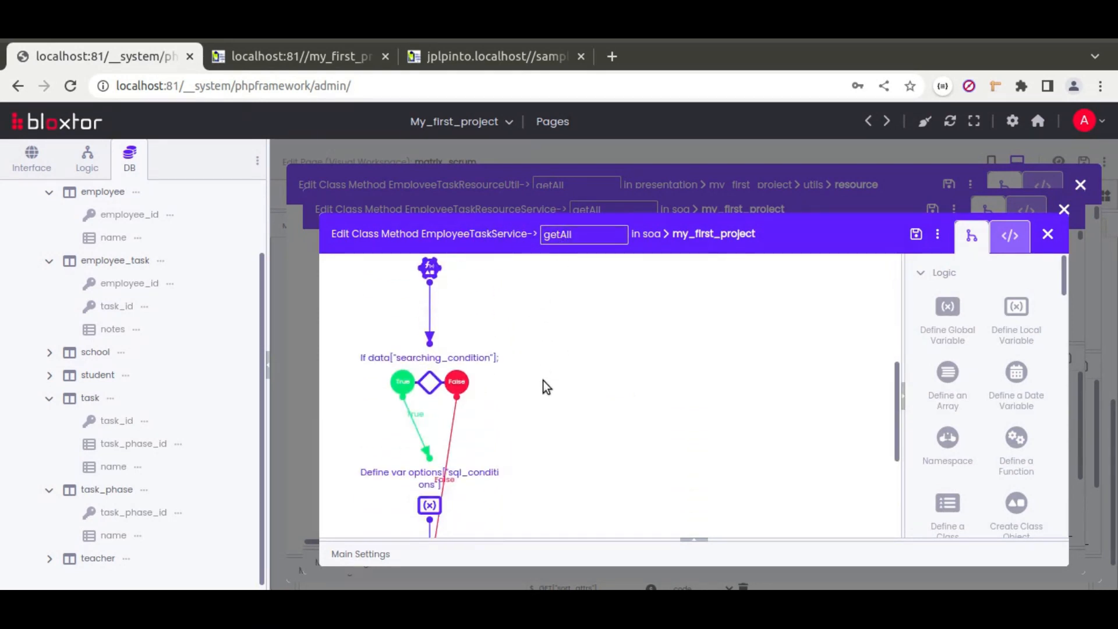
click(87, 160)
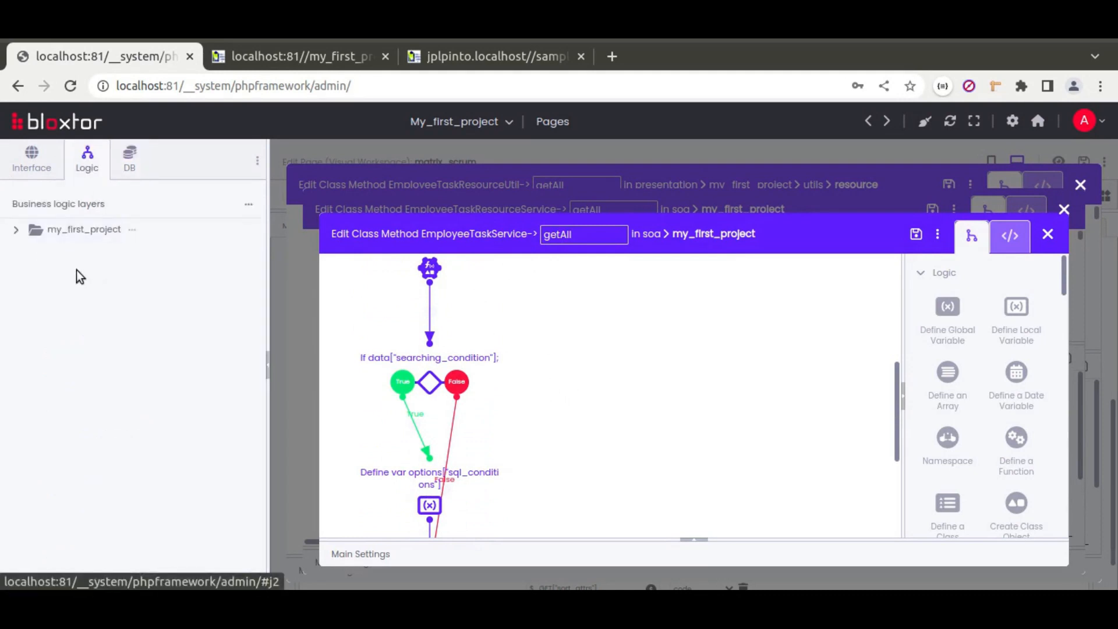
click(15, 232)
click(16, 232)
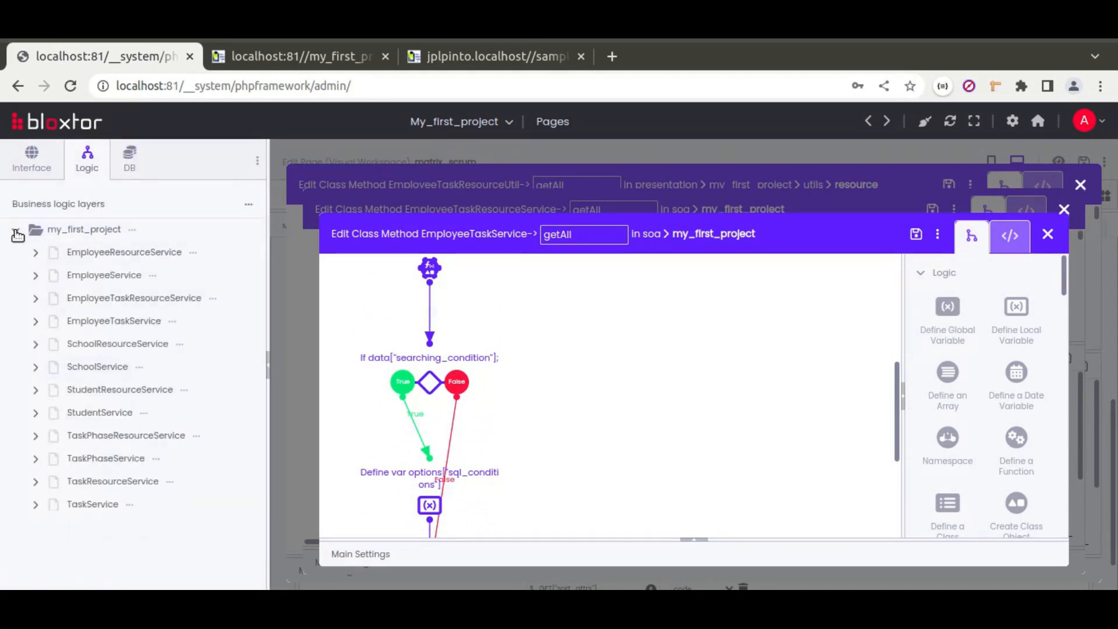
click(129, 159)
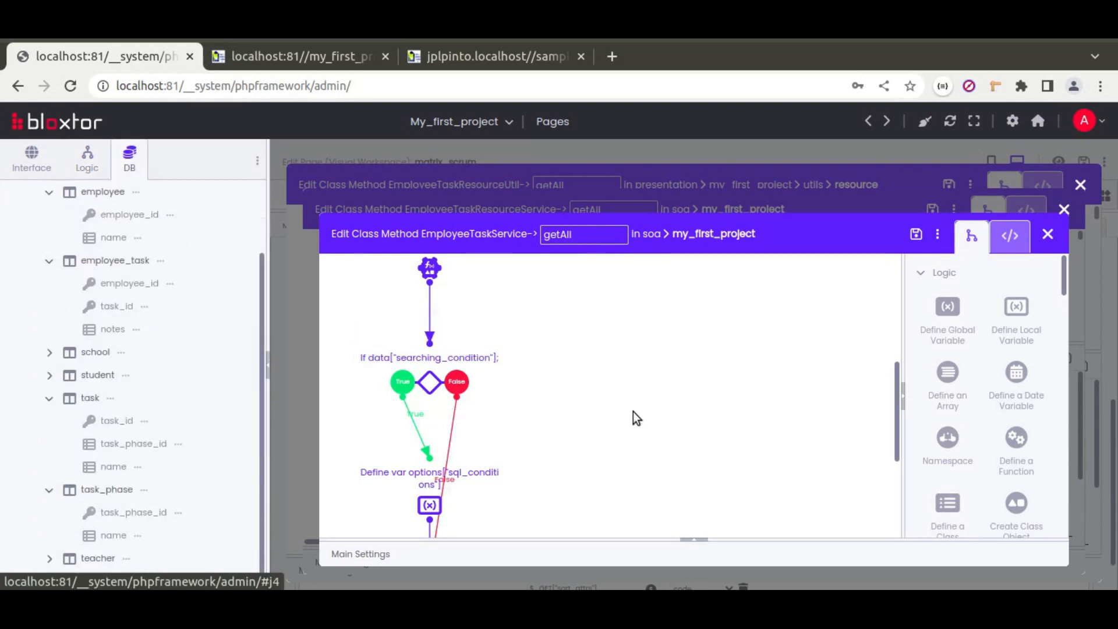
Step: Show the properties of the method's findObjects database call in a widened, maximized pane
scroll(633, 411, down, 3)
mouse_move(429, 359)
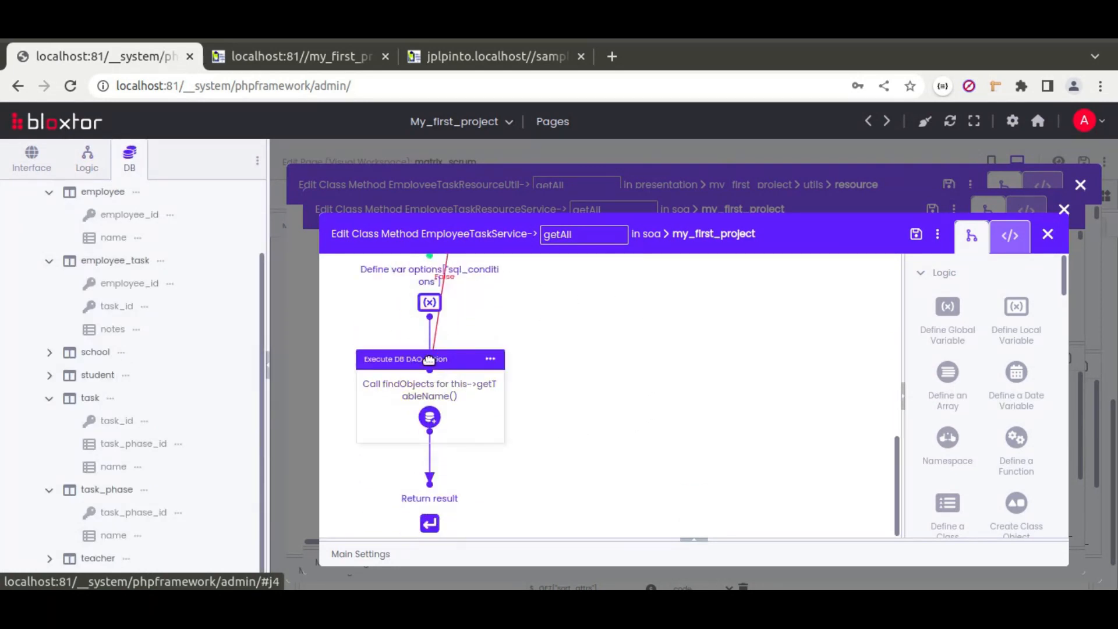
click(460, 358)
drag(903, 415, 651, 417)
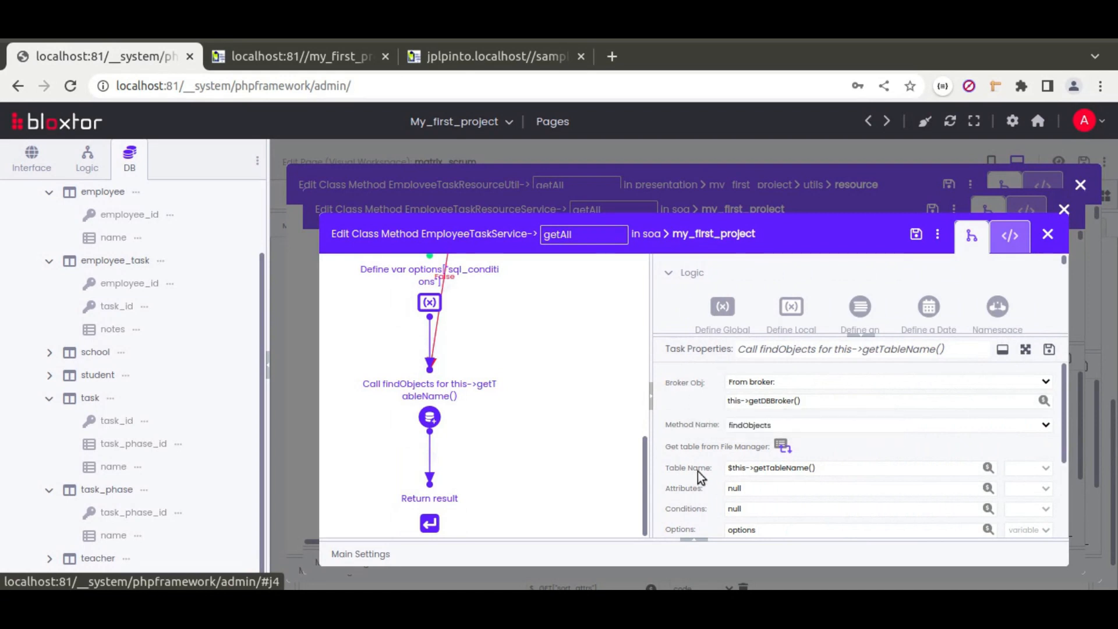
click(1023, 351)
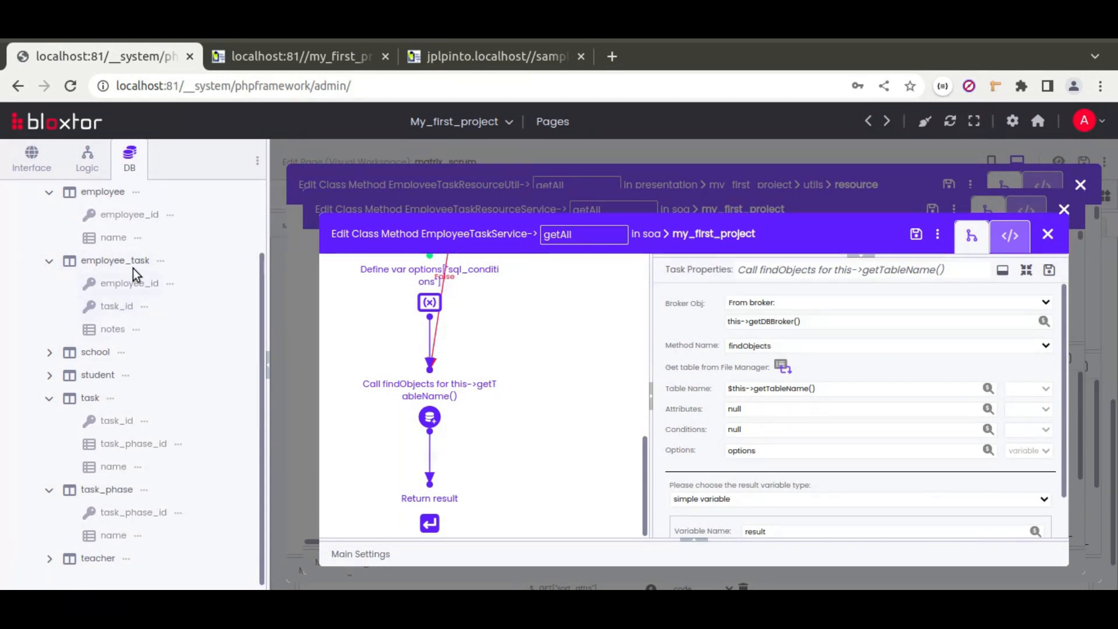
Step: Set the database call's method to findRelationshipObjects and add a key matching employee_task.task_id to task.task_id
click(767, 345)
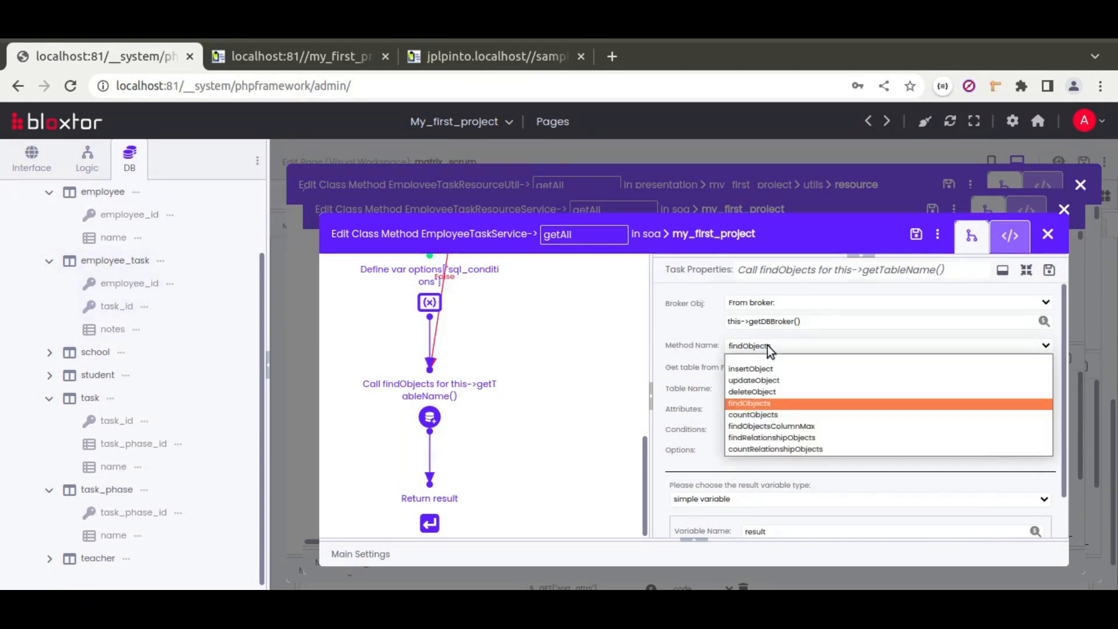
click(795, 436)
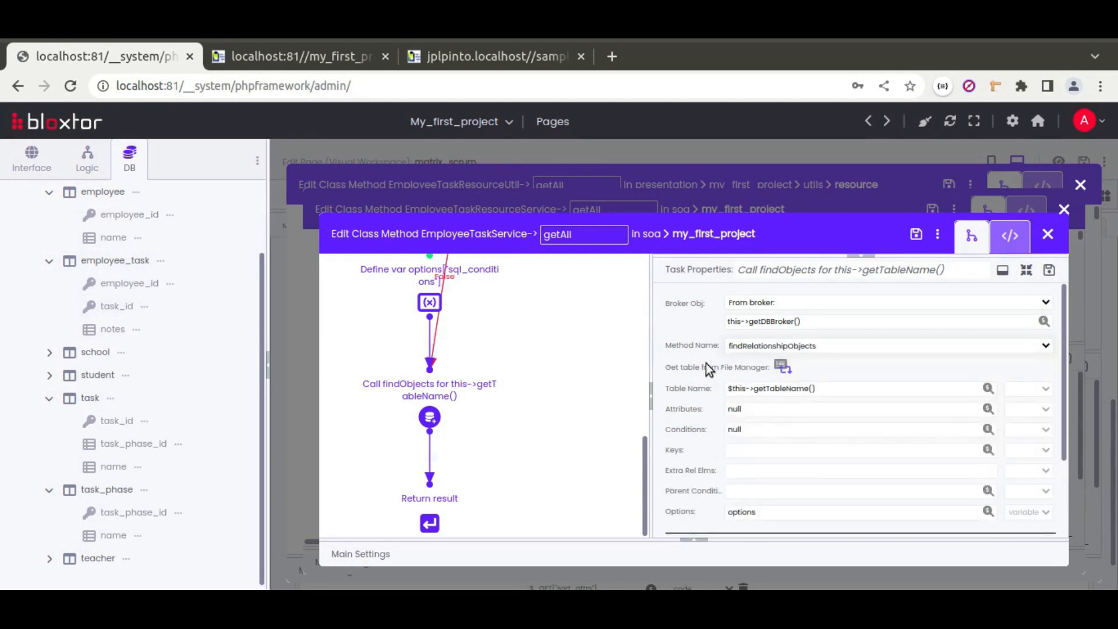
click(1036, 449)
click(1032, 507)
click(834, 450)
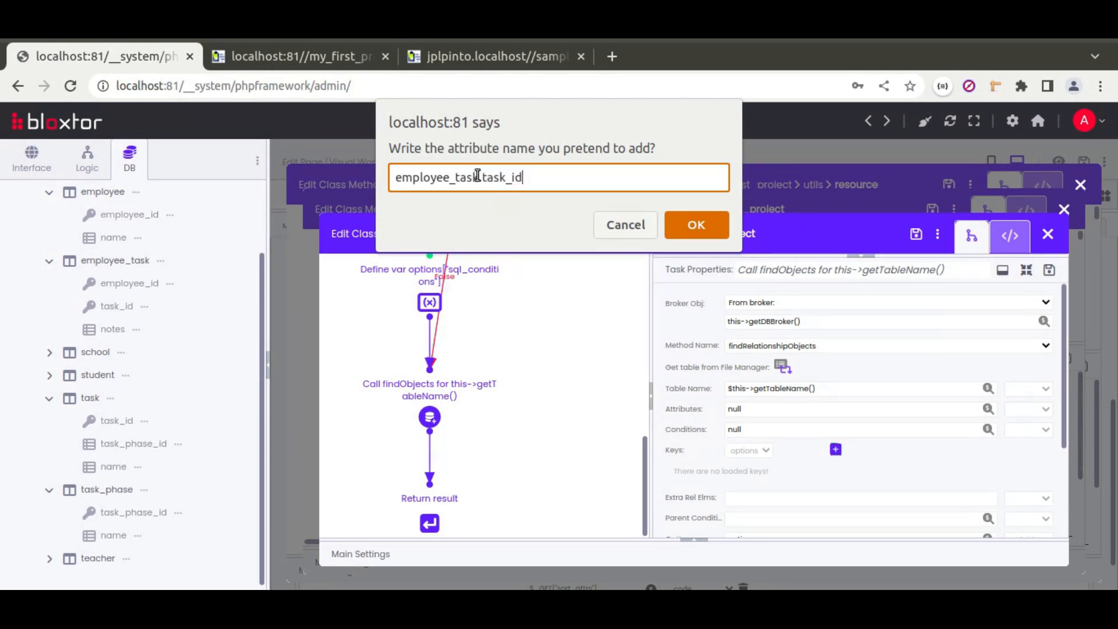
drag(477, 176, 391, 176)
click(722, 233)
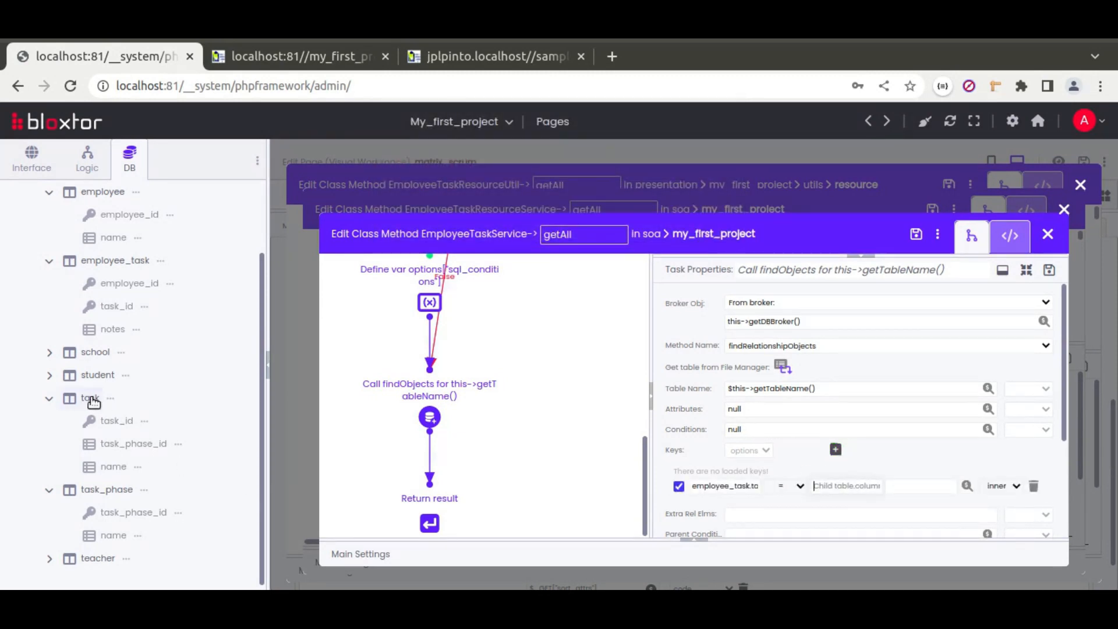
text(tas)
Step: Define the query's attributes as options and add employee_task.* and task.task_phase_id
click(1028, 410)
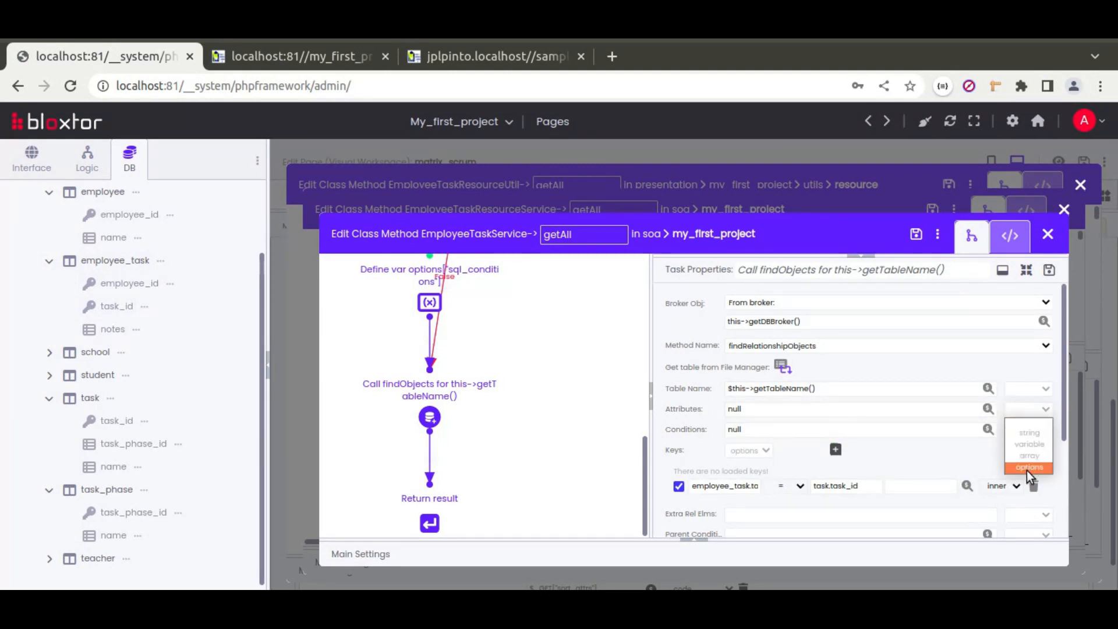
click(1026, 468)
click(835, 409)
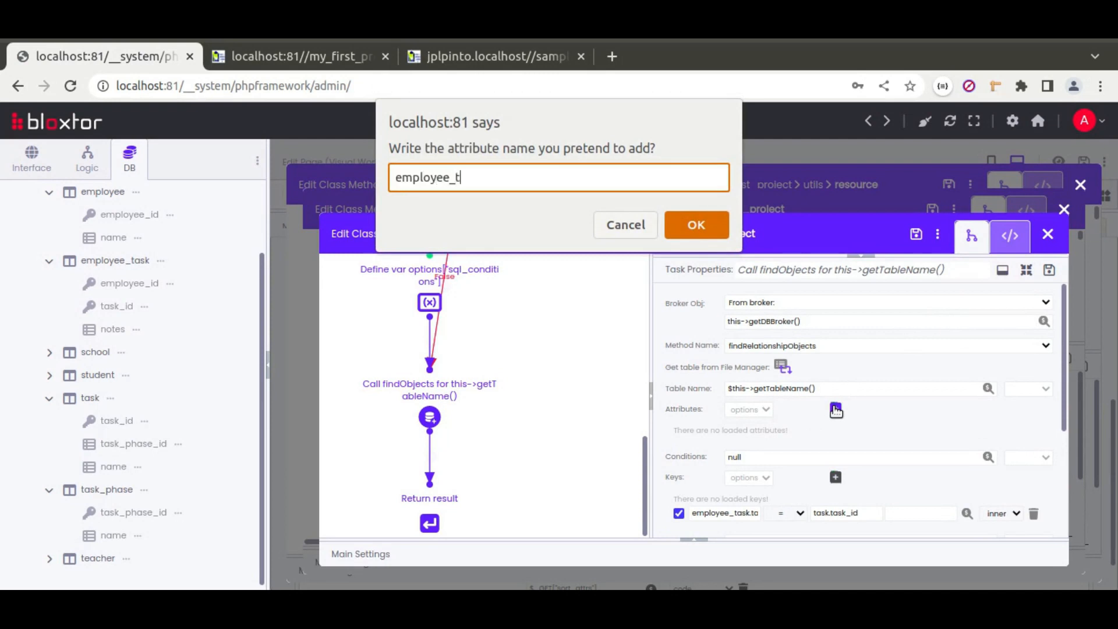
text(employee_task.*)
key(Return)
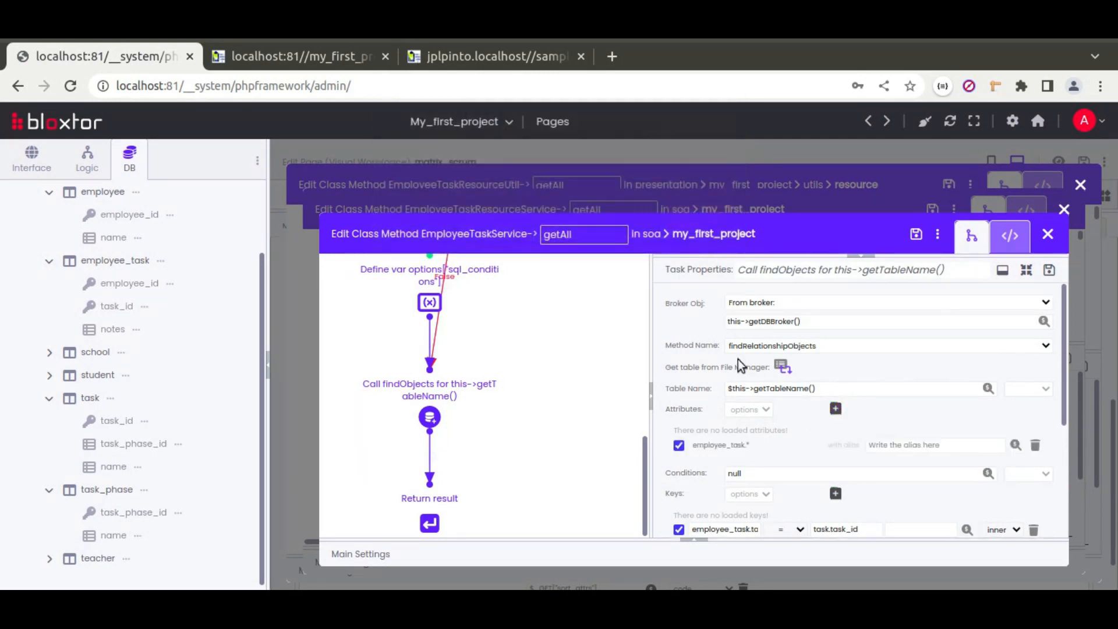
click(839, 410)
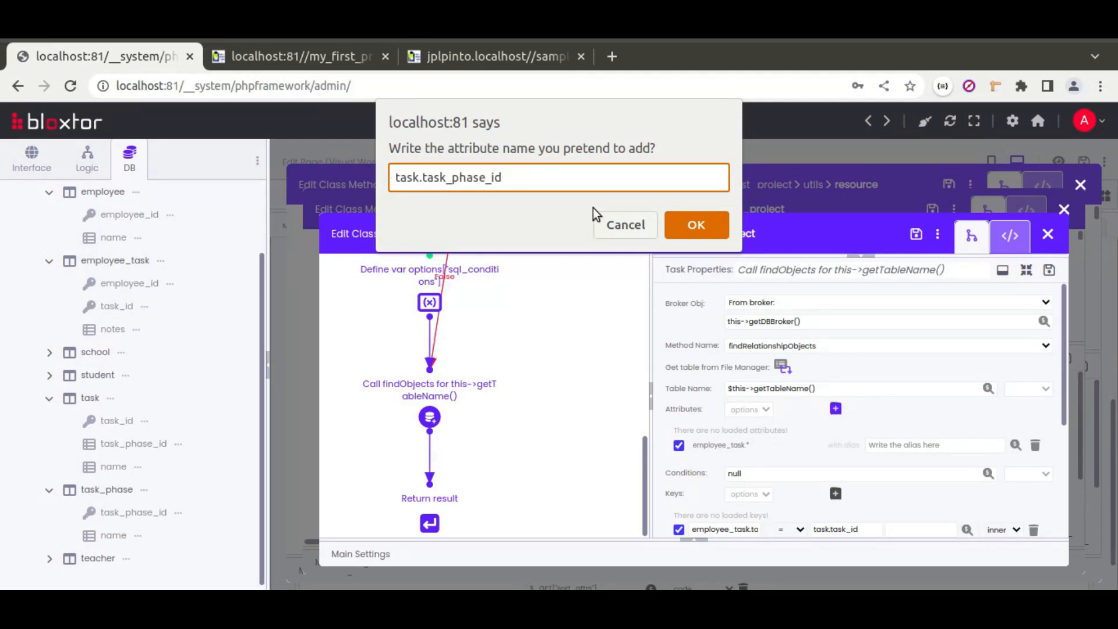
click(691, 226)
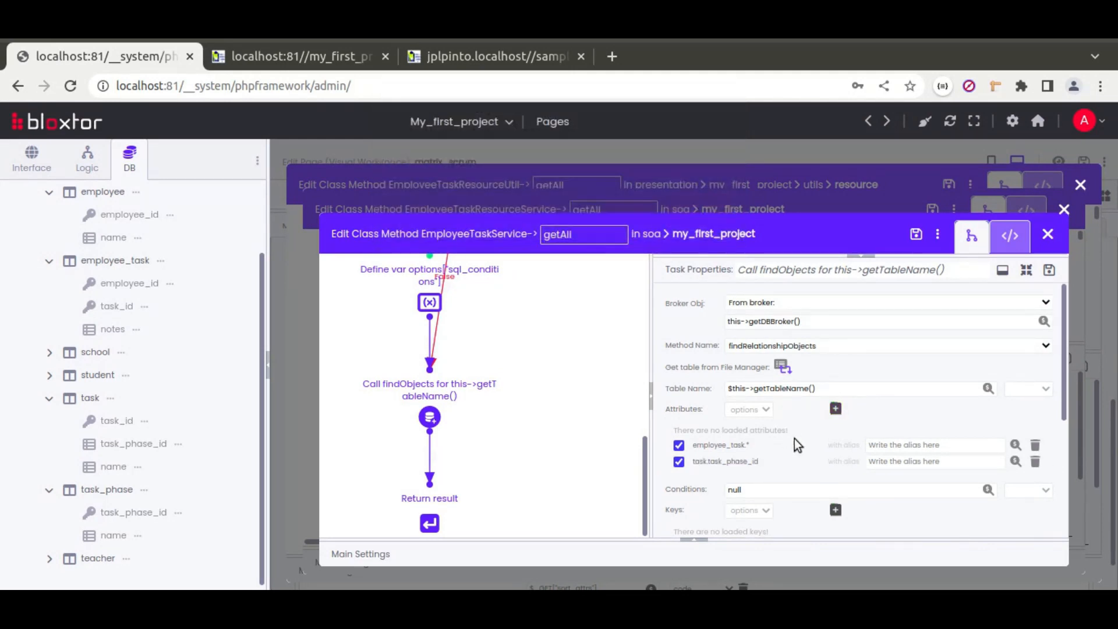
Step: Add the attribute task.name with the alias task_name and save the database call's properties
click(836, 409)
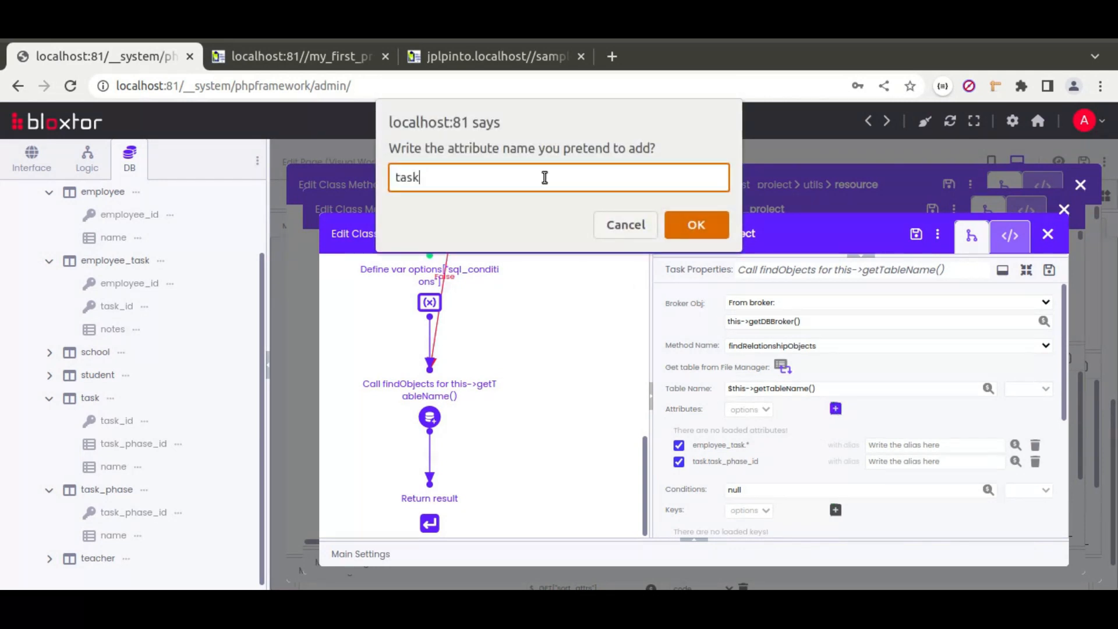
click(691, 227)
text(task_name)
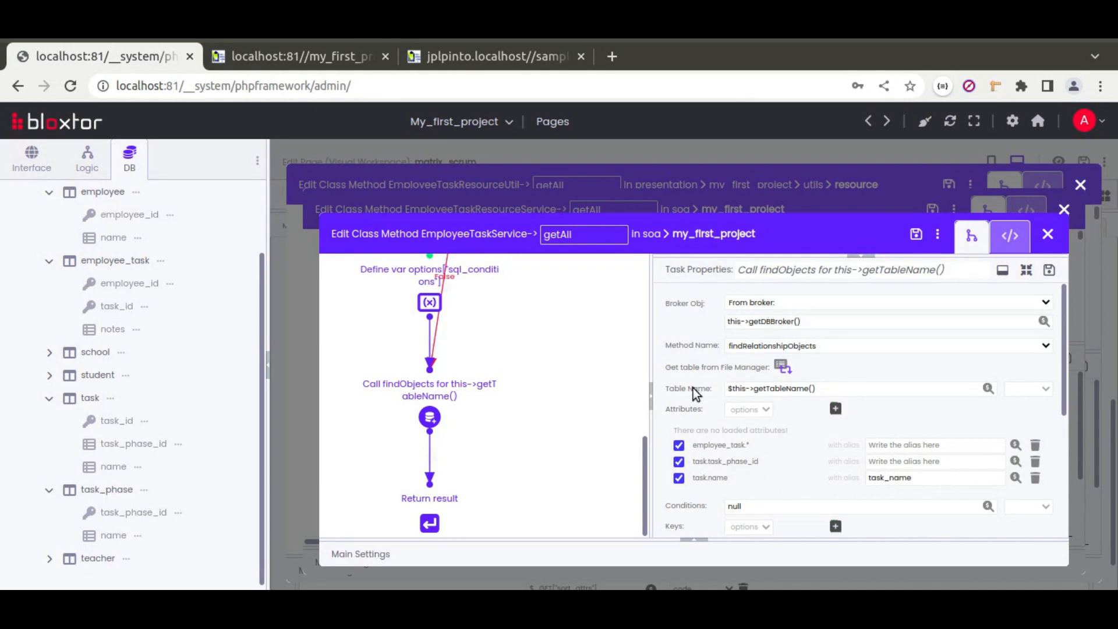
scroll(692, 388, down, 3)
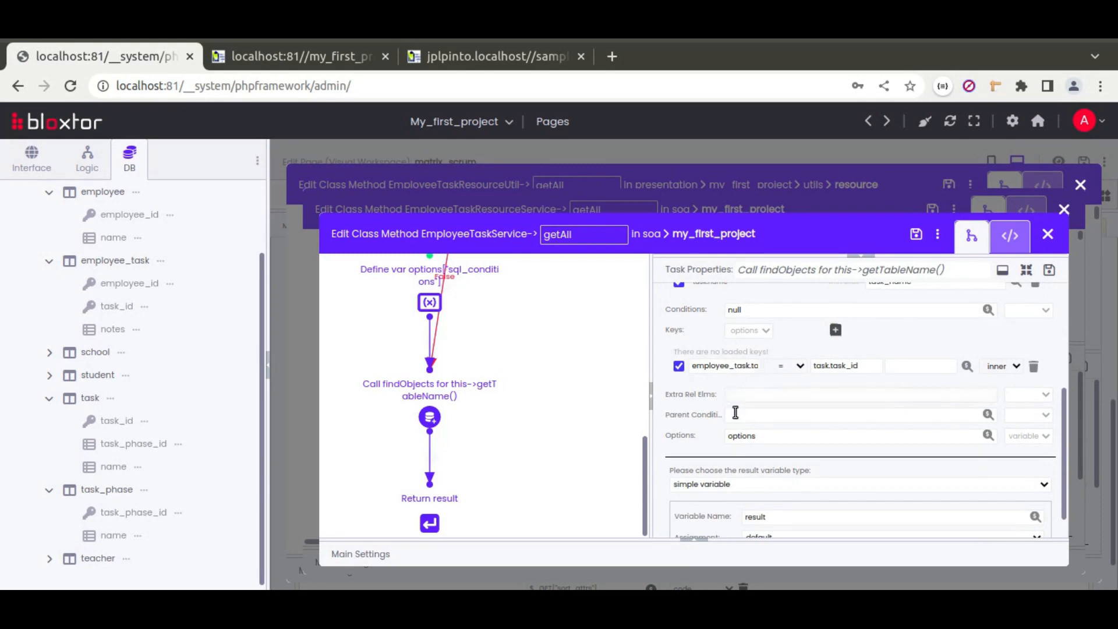
click(1048, 272)
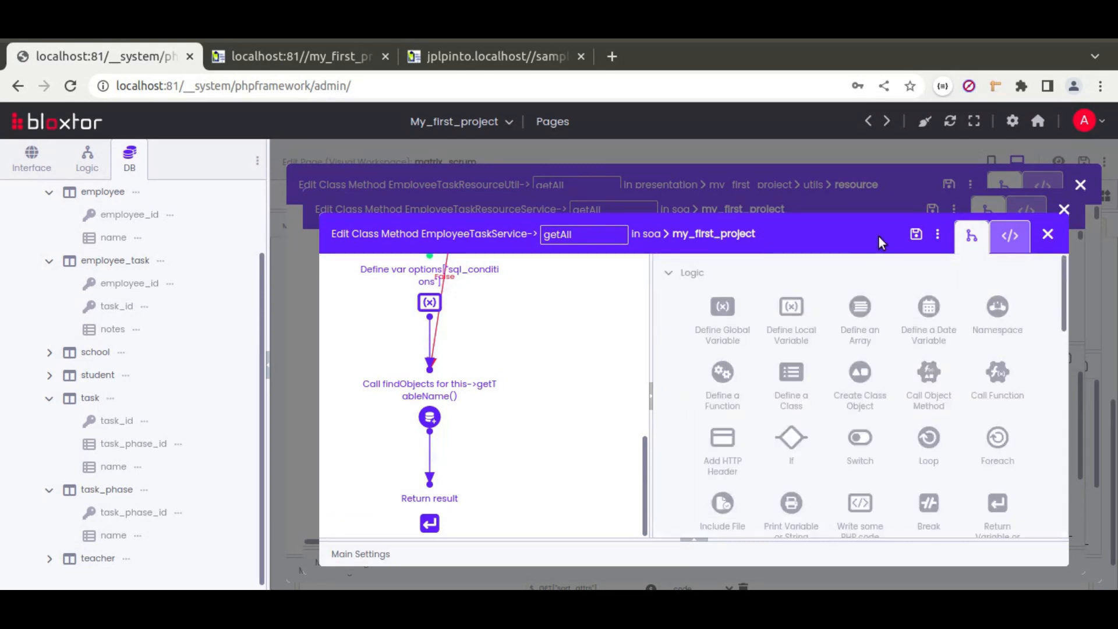
Step: Reload the published matrix_scrum page to check the matrix, and review the database call's attributes and keys in the editor
click(310, 56)
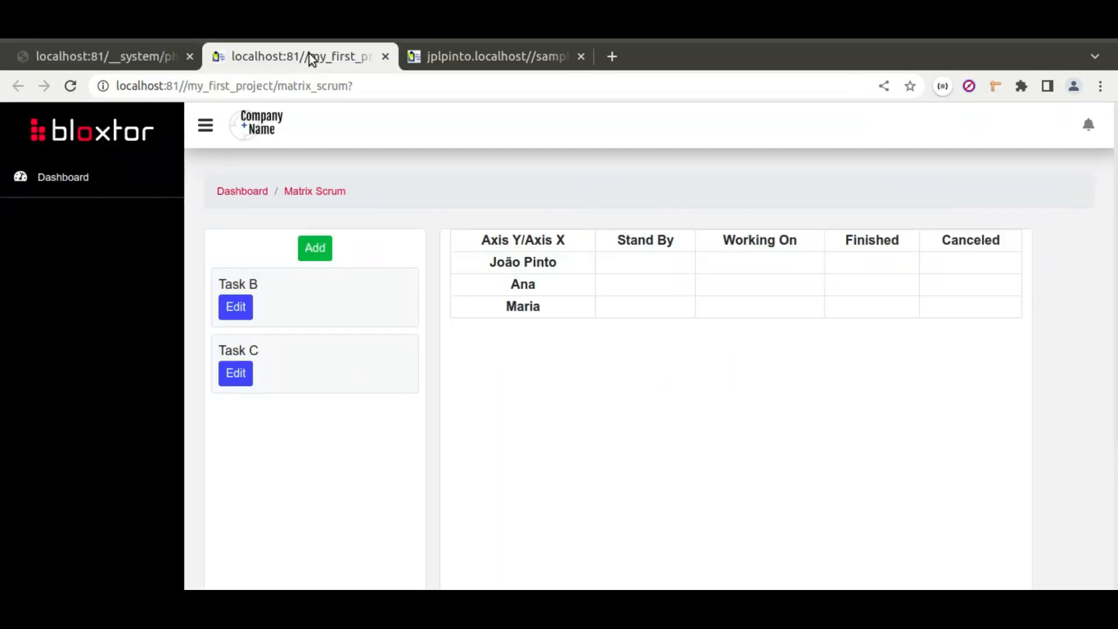
click(70, 86)
click(116, 62)
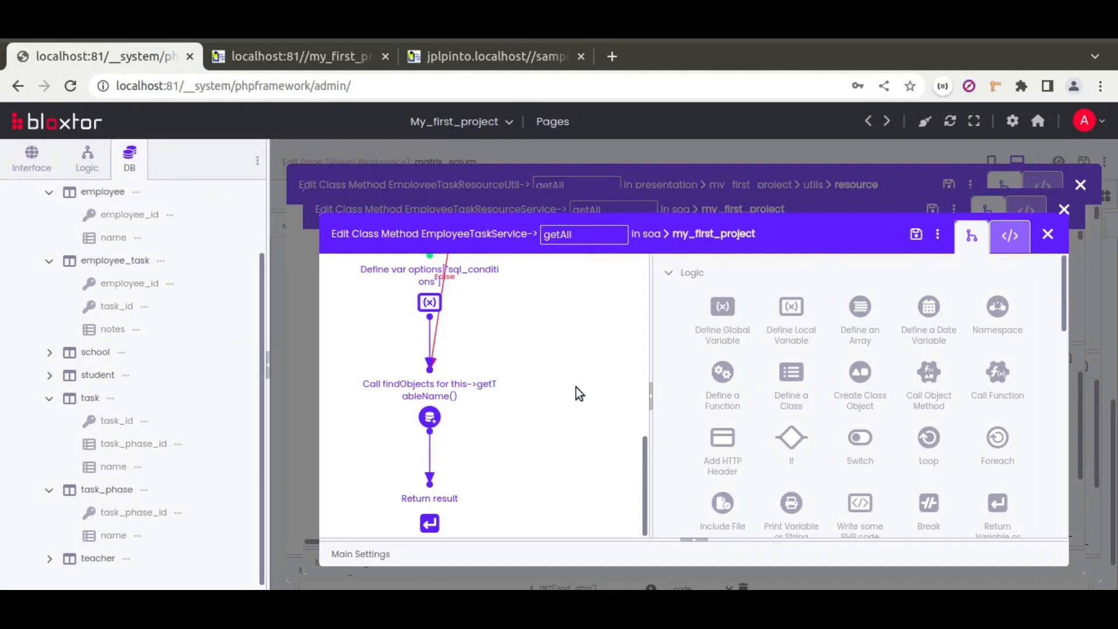
double_click(447, 387)
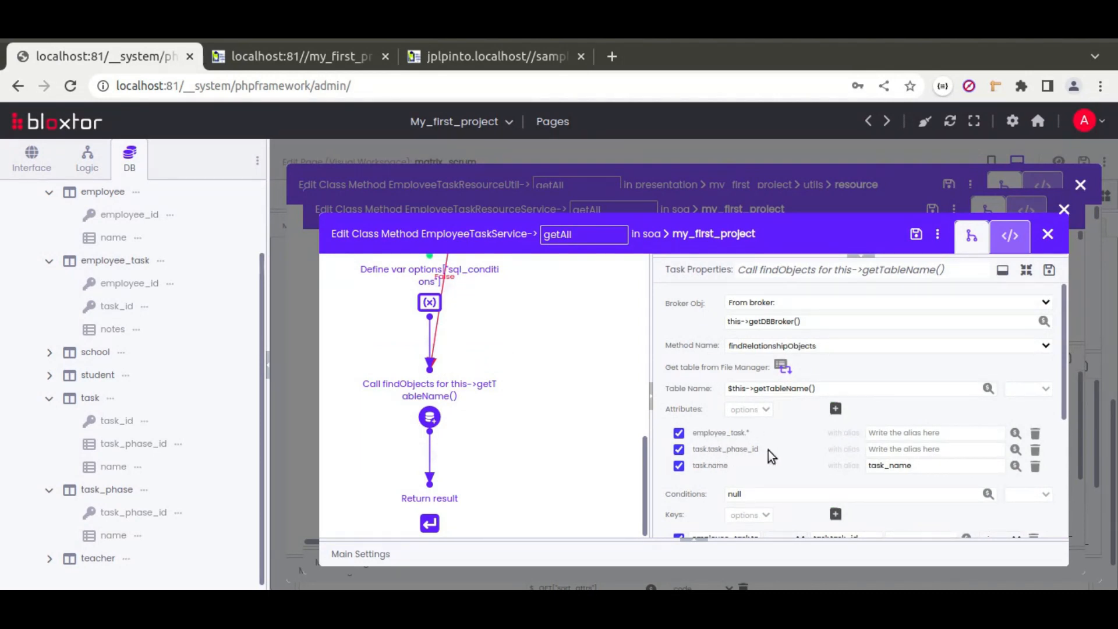
scroll(767, 449, down, 3)
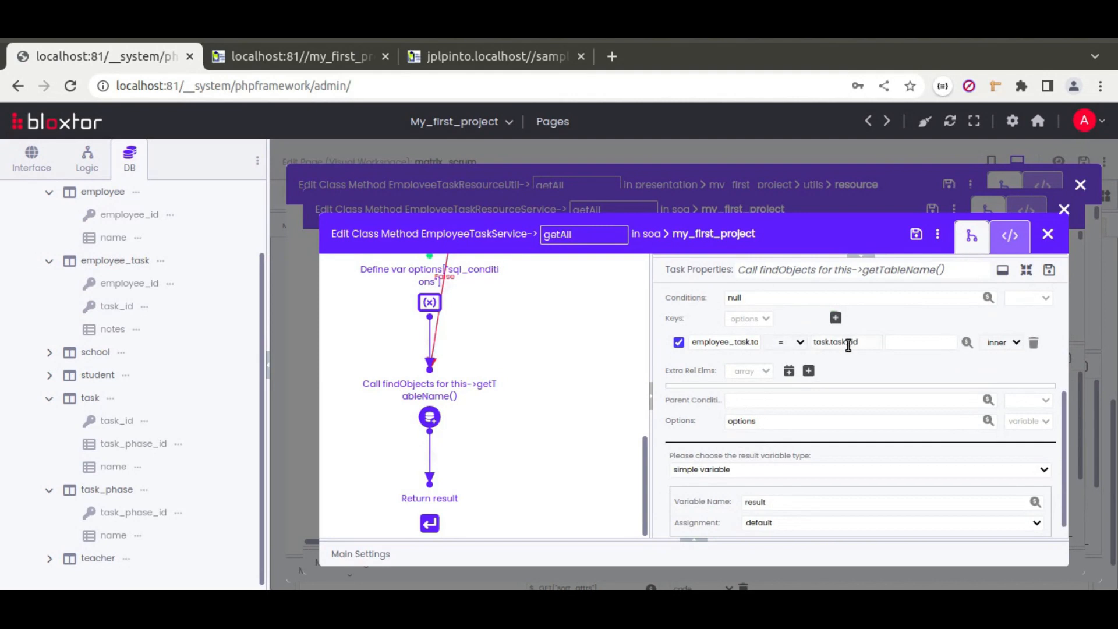
Step: Open the browser's developer tools on the published matrix_scrum page and show network activity in a widened pane
click(291, 56)
right_click(582, 366)
click(614, 351)
click(977, 120)
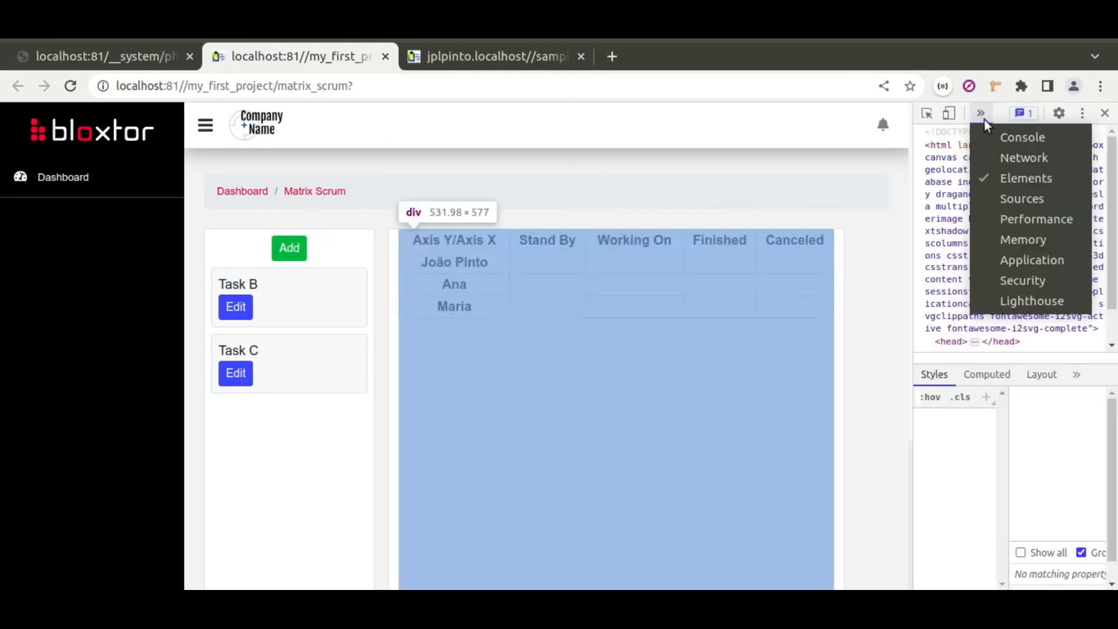
click(1021, 156)
drag(915, 221, 778, 220)
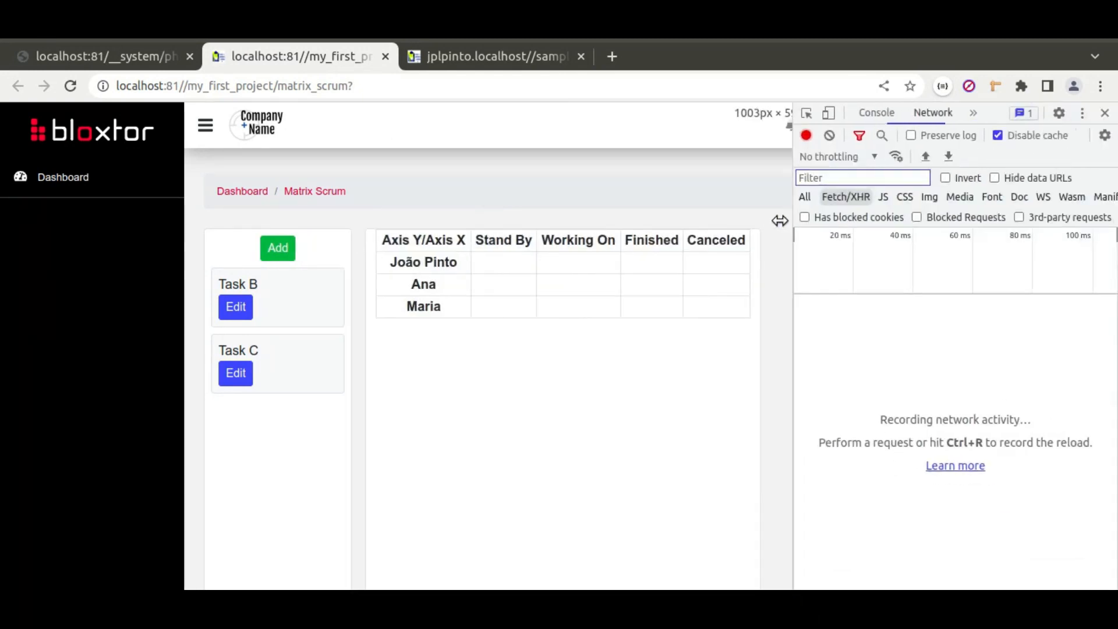
Step: Reload the page and examine the payload and response preview of the employee_tasks request
click(70, 87)
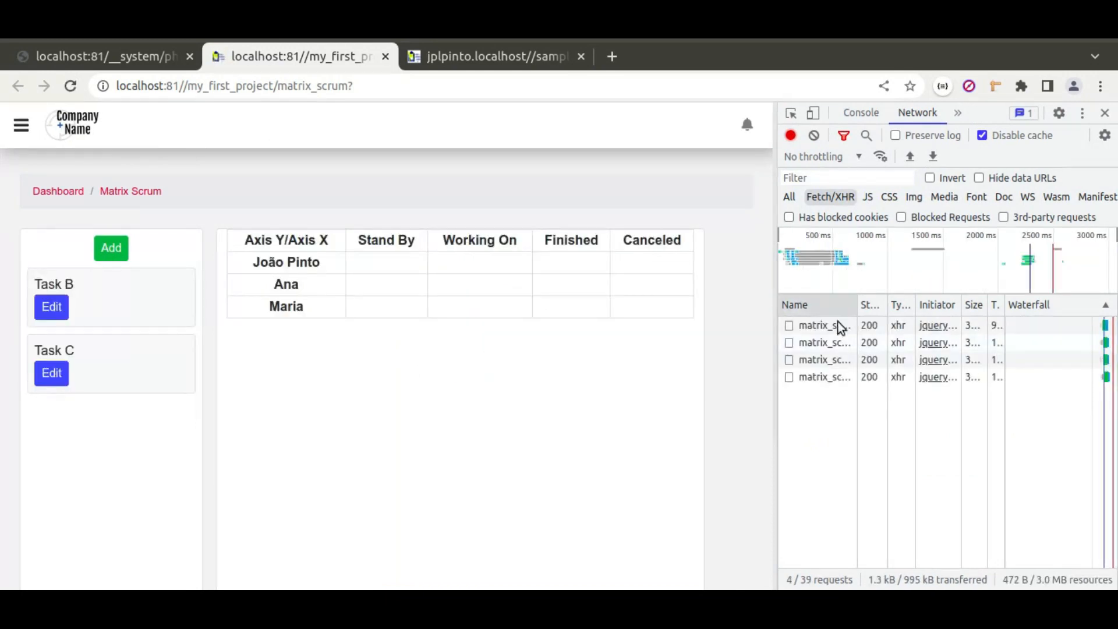
click(832, 377)
click(977, 304)
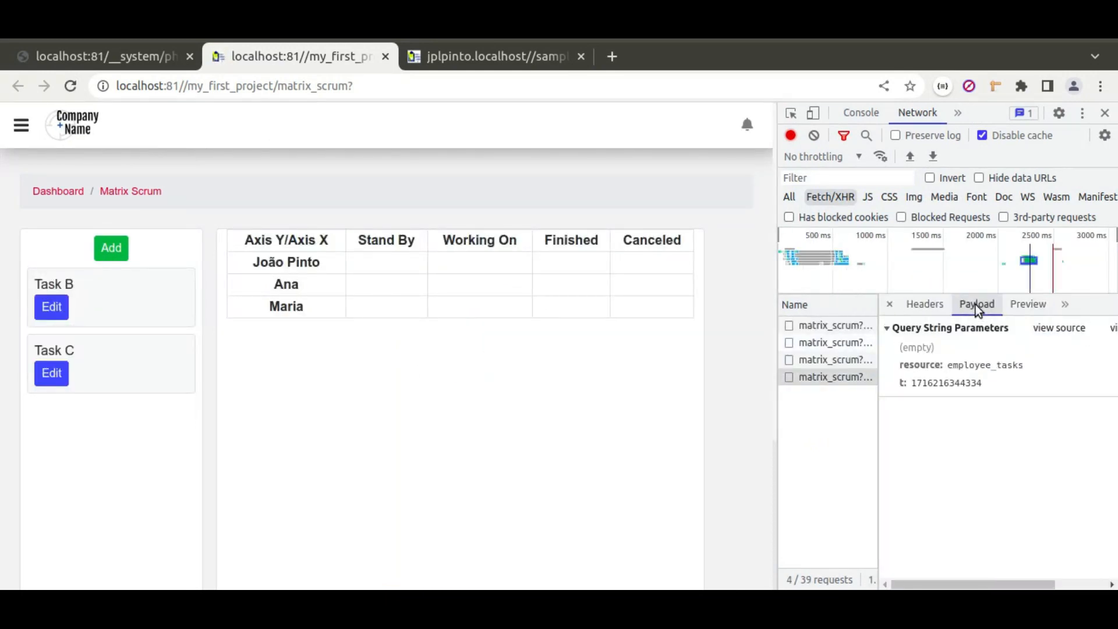
click(1027, 304)
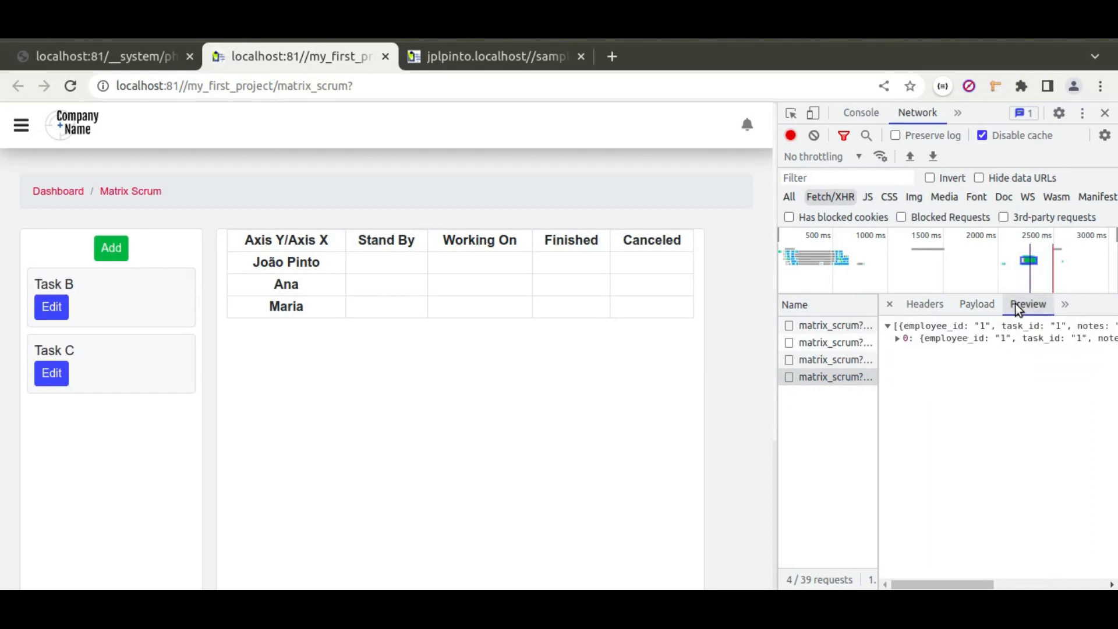
Step: Expand the first record in the employee_tasks response preview and examine its task_phase_id
click(897, 338)
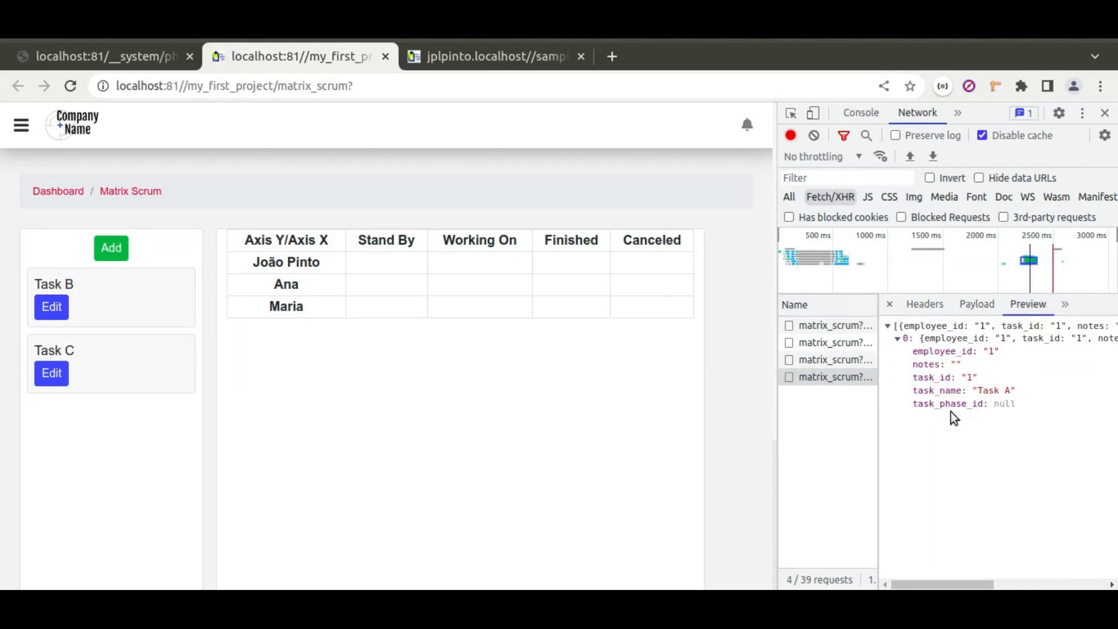
drag(918, 404, 983, 407)
click(982, 404)
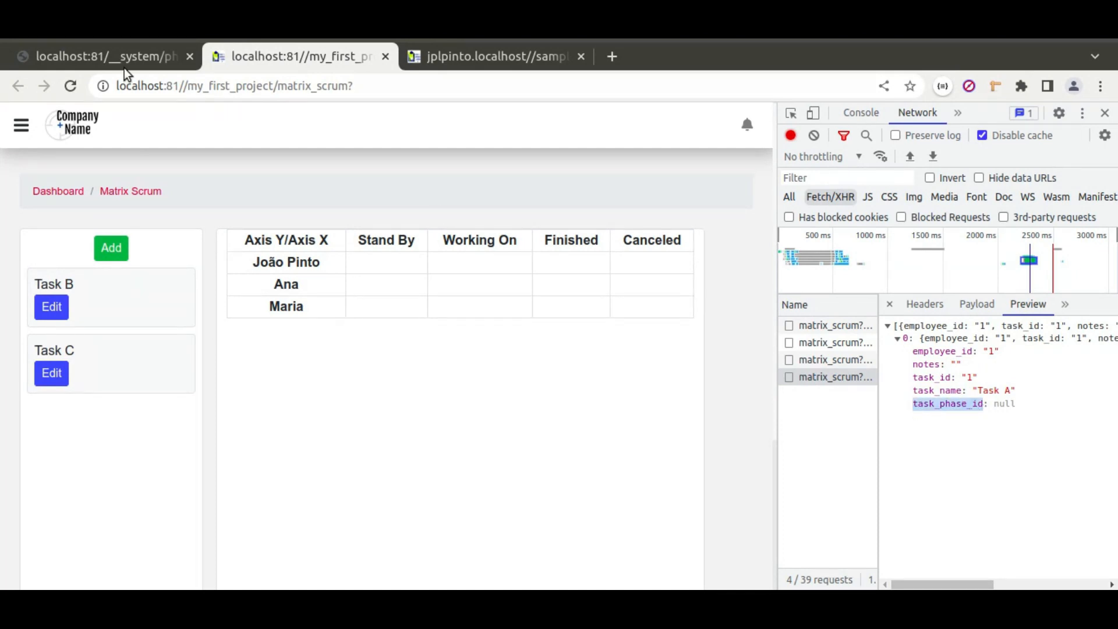
Step: Close the open method editors in the page editor and open the record manager for the task table
click(96, 57)
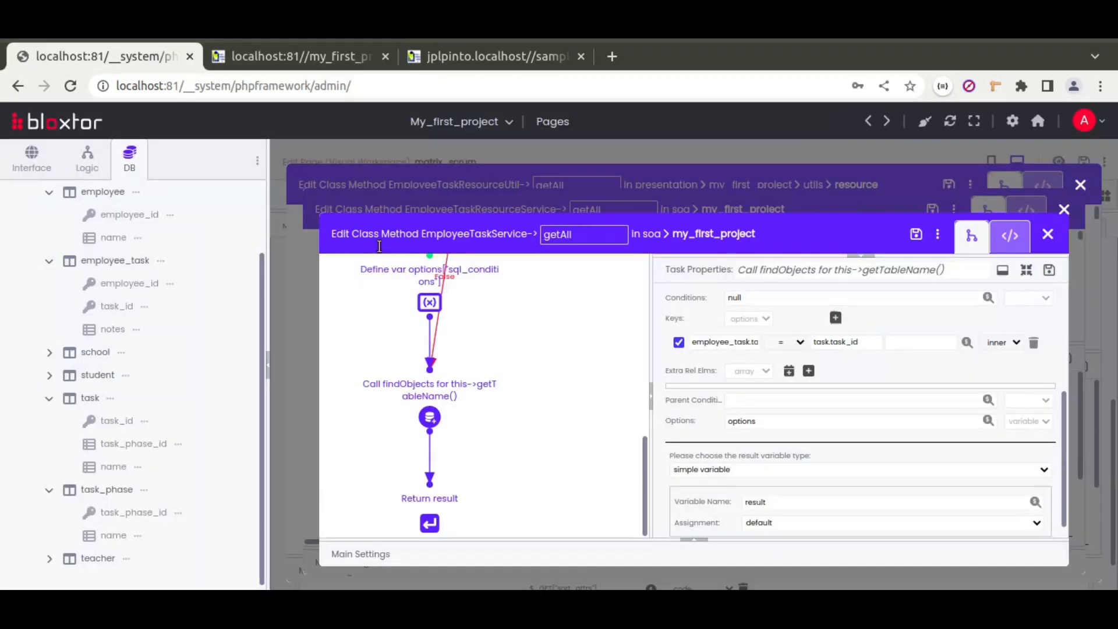
click(319, 150)
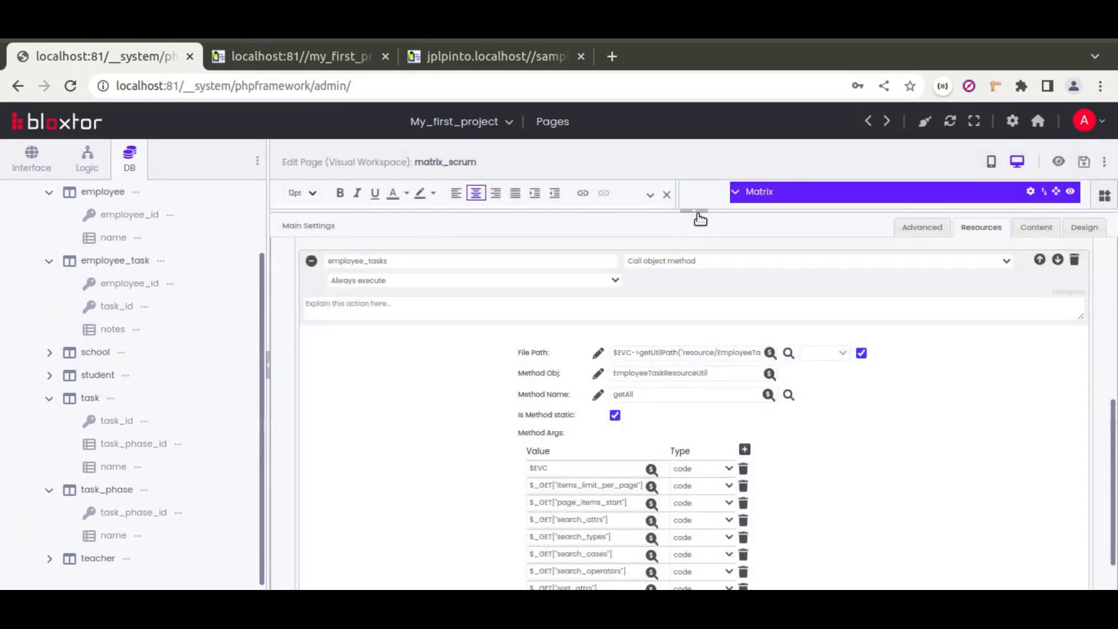
click(666, 218)
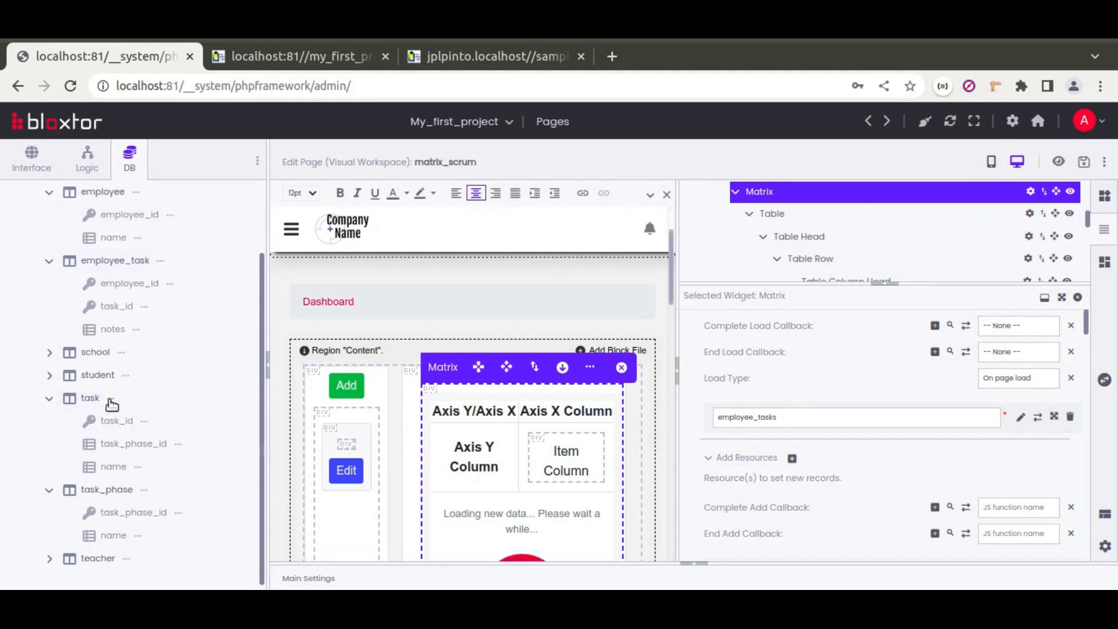
click(111, 400)
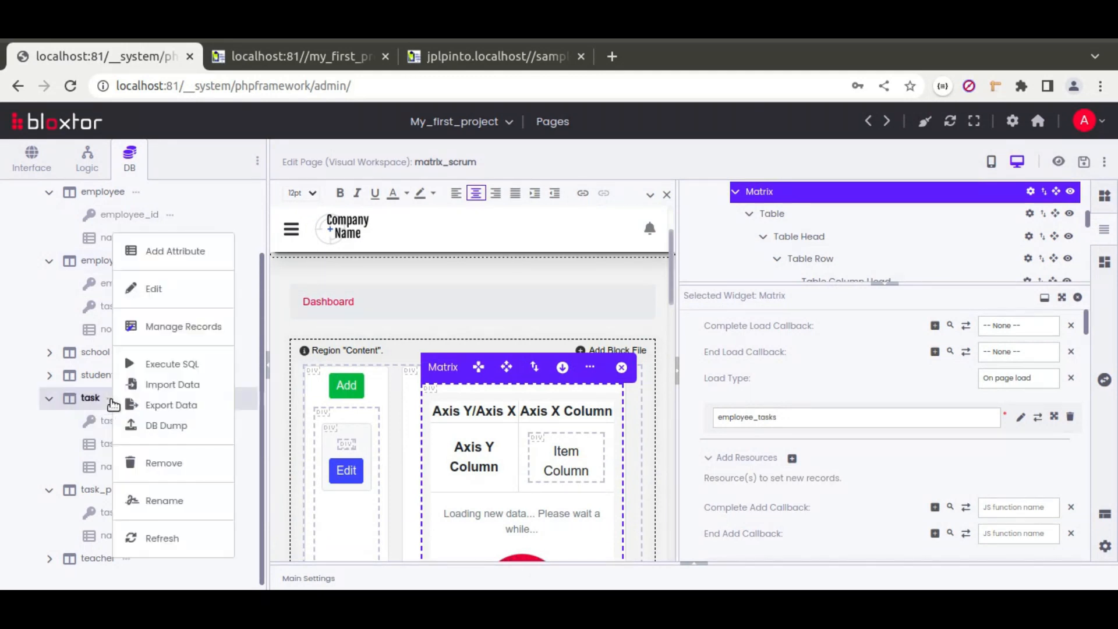
click(205, 332)
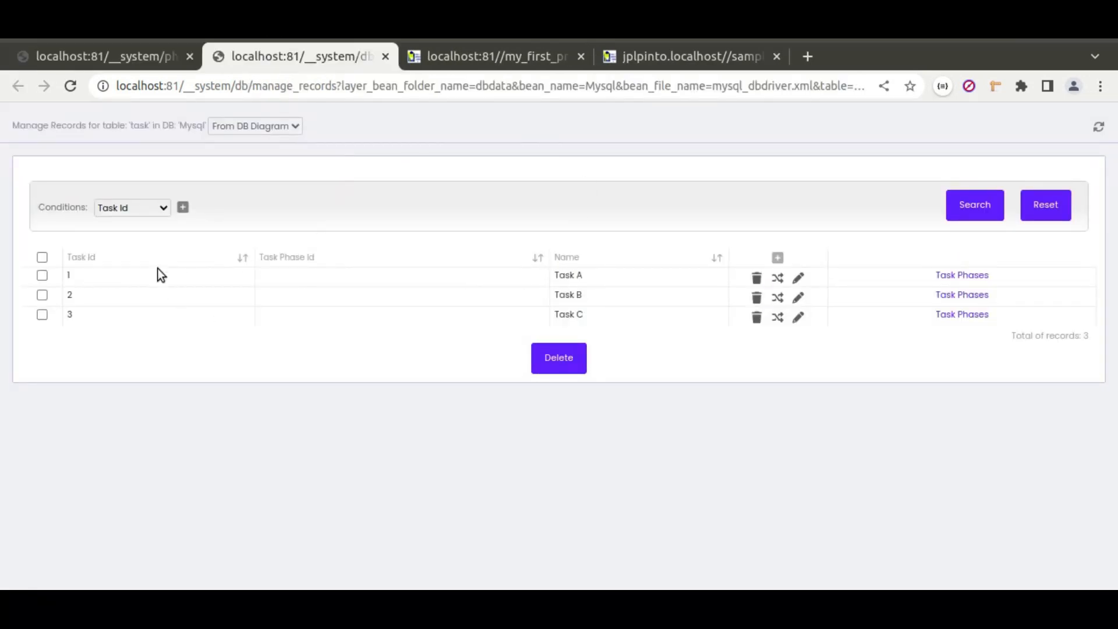
Step: Check the task_name in the employee_tasks response preview and return to the task table's records
click(588, 64)
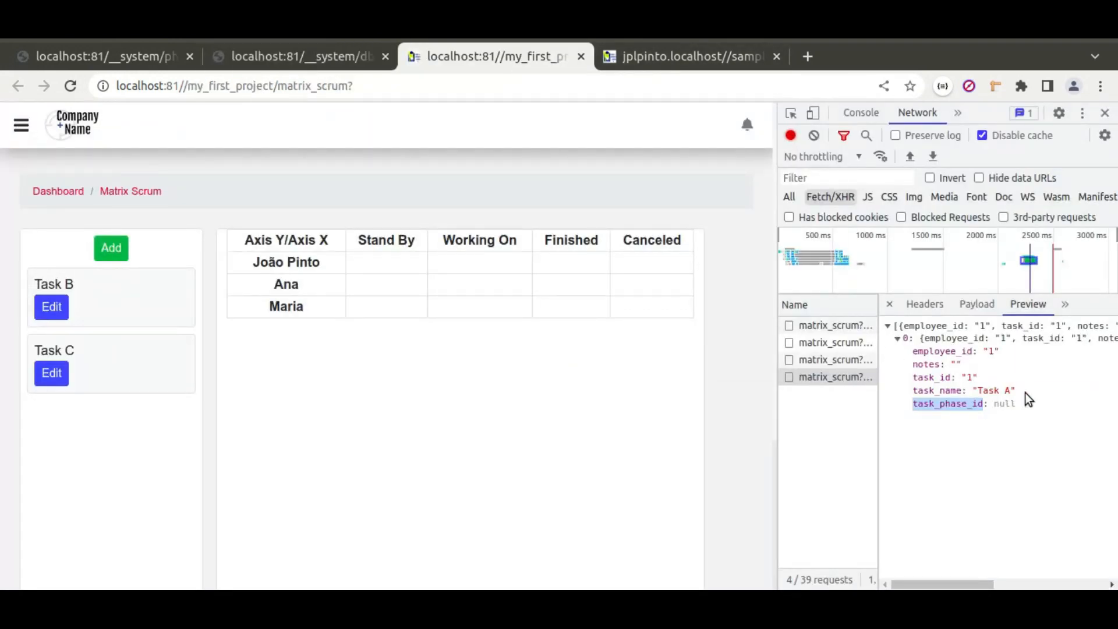
drag(1023, 394, 921, 392)
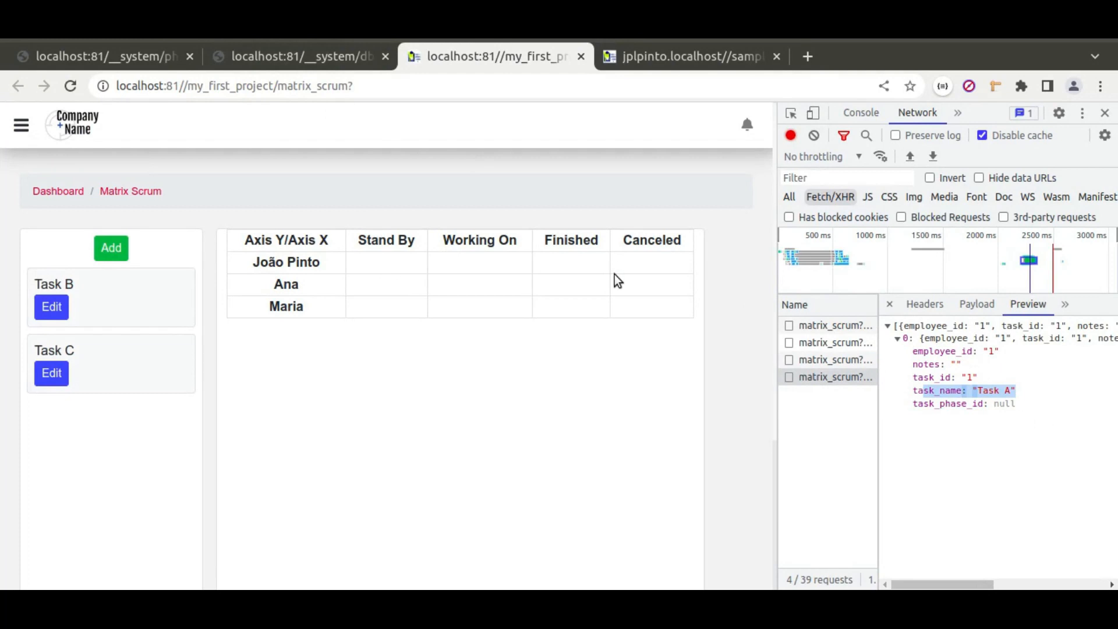
click(282, 59)
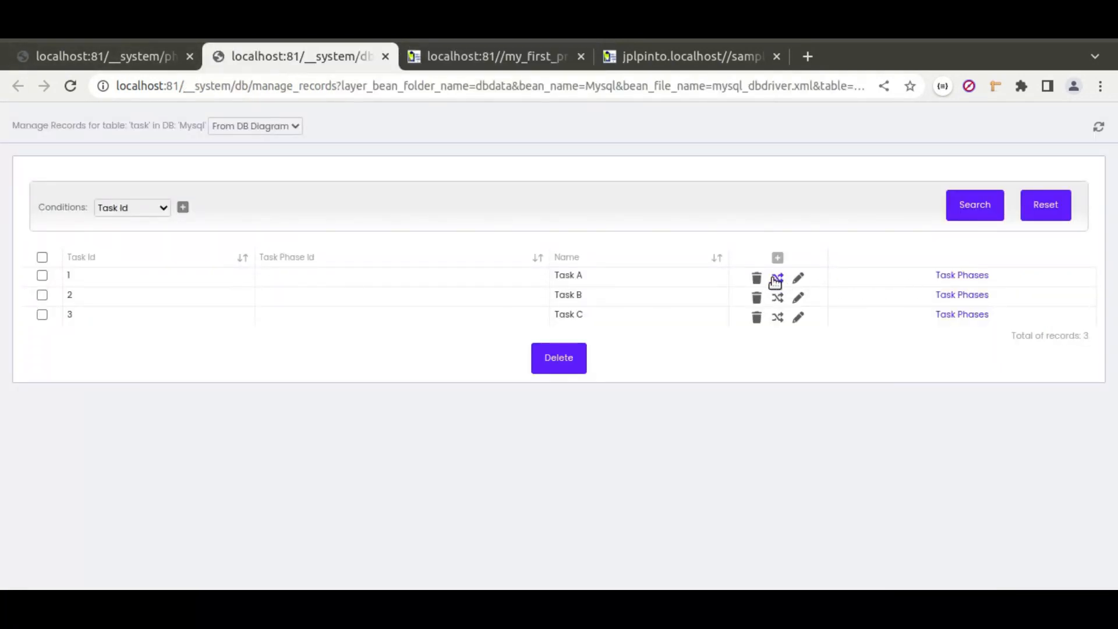
Step: Set the Task Phase Id of Task A to 1 - Stand By, save the record and close its form
click(798, 278)
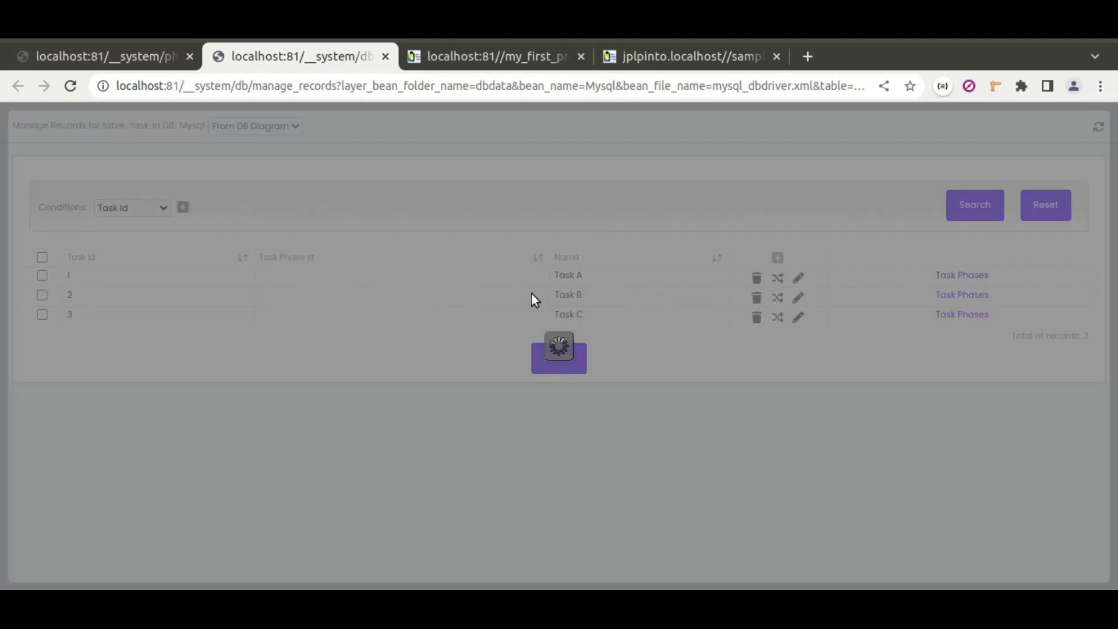
click(414, 206)
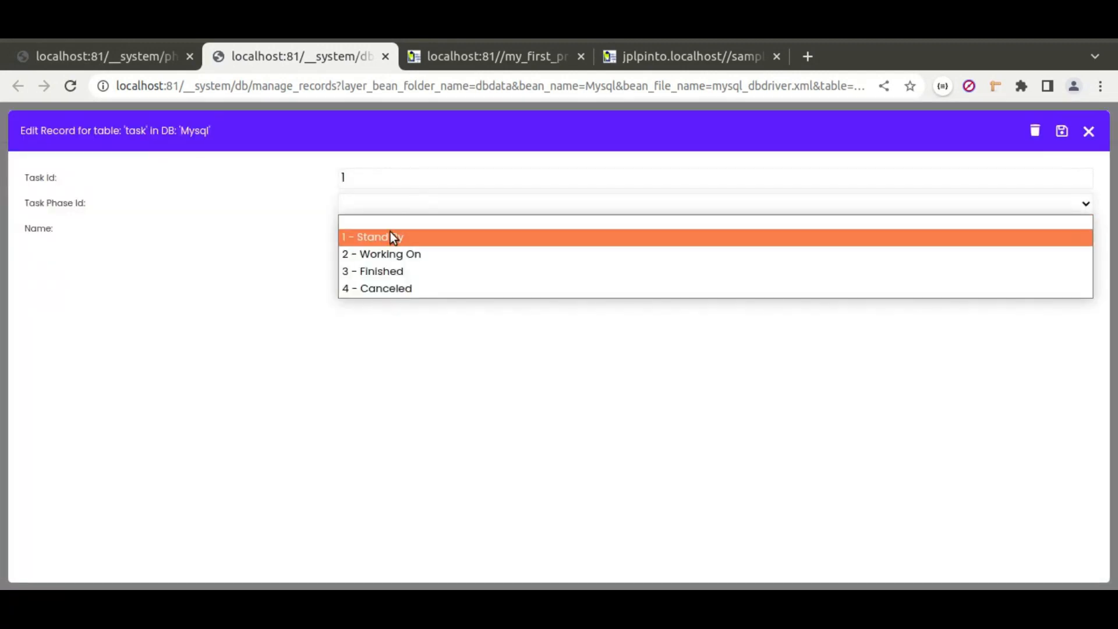
click(391, 236)
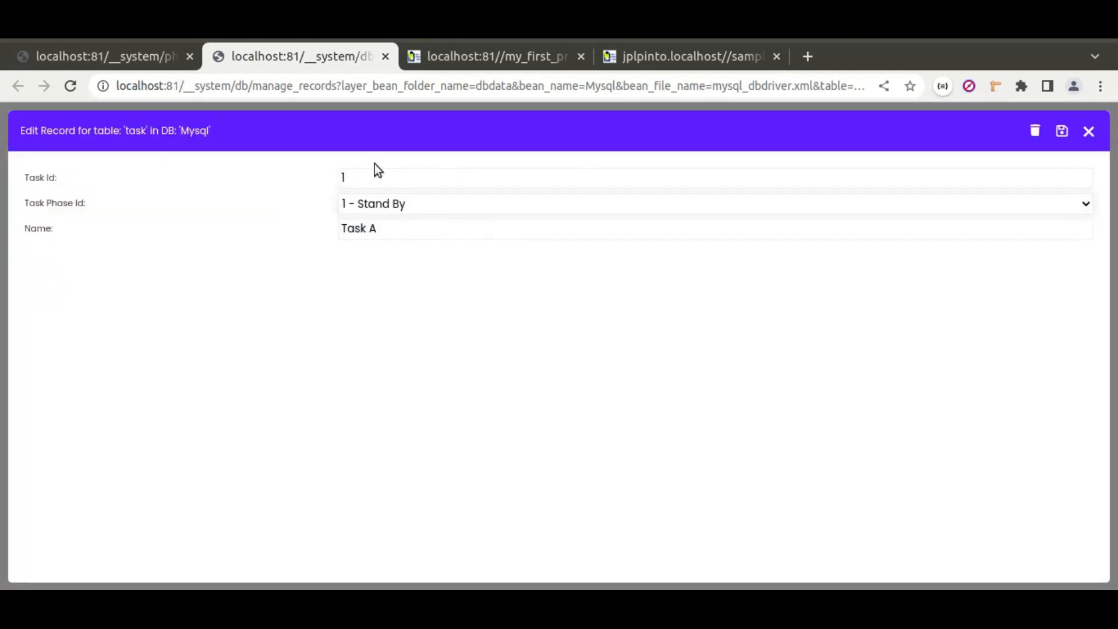
click(1062, 131)
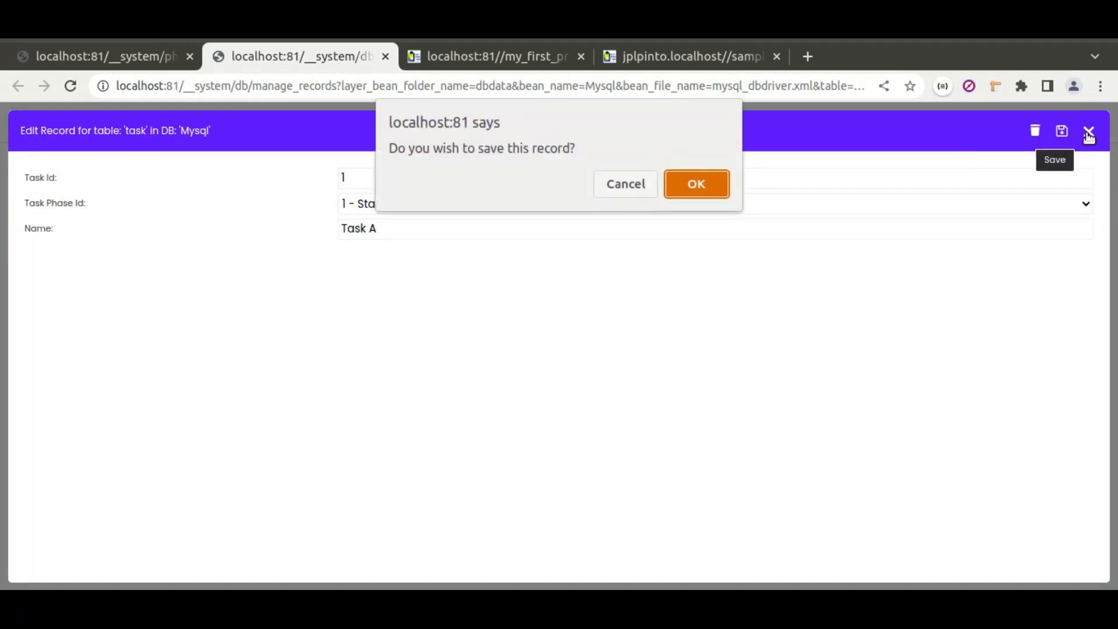
click(696, 184)
click(1089, 131)
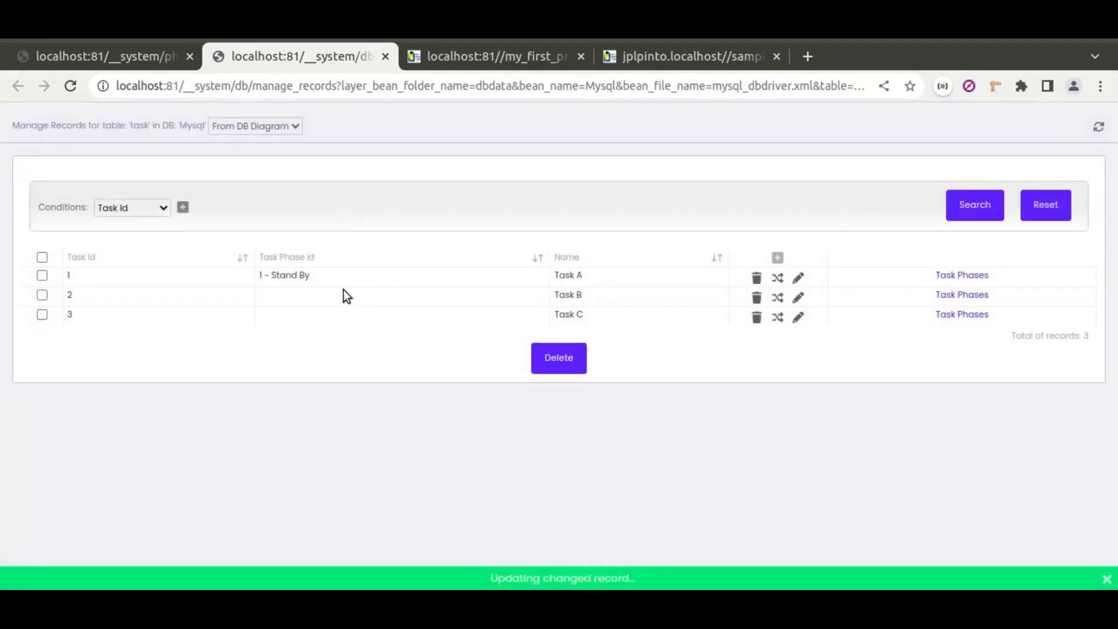
Step: Reload the published matrix_scrum page, close the developer tools and check the matrix's Stand By column
click(459, 69)
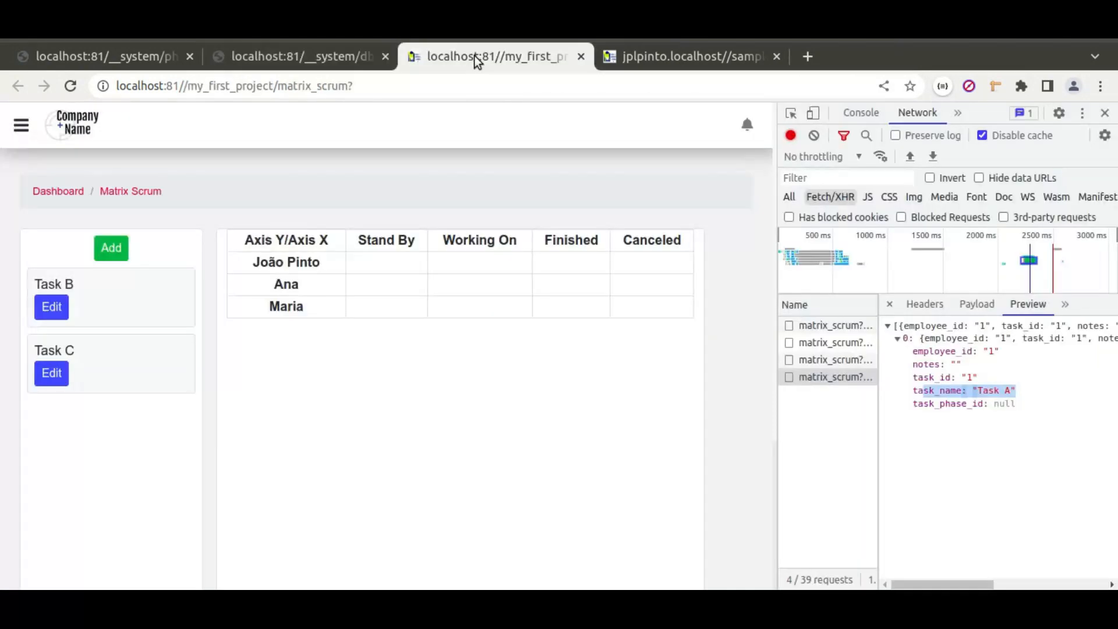
click(70, 86)
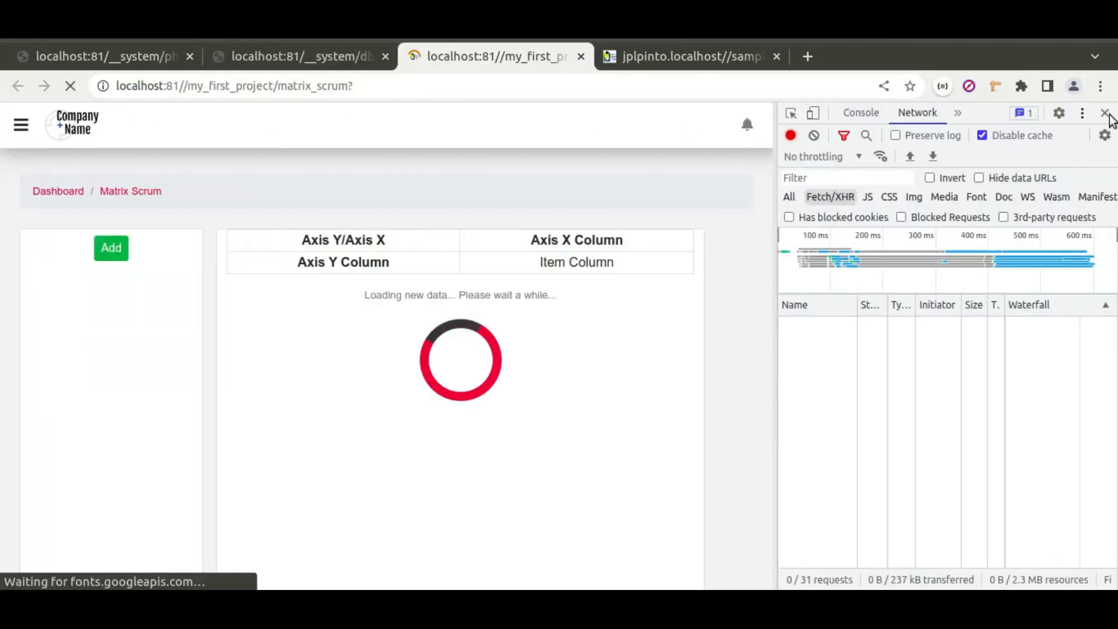
click(1104, 114)
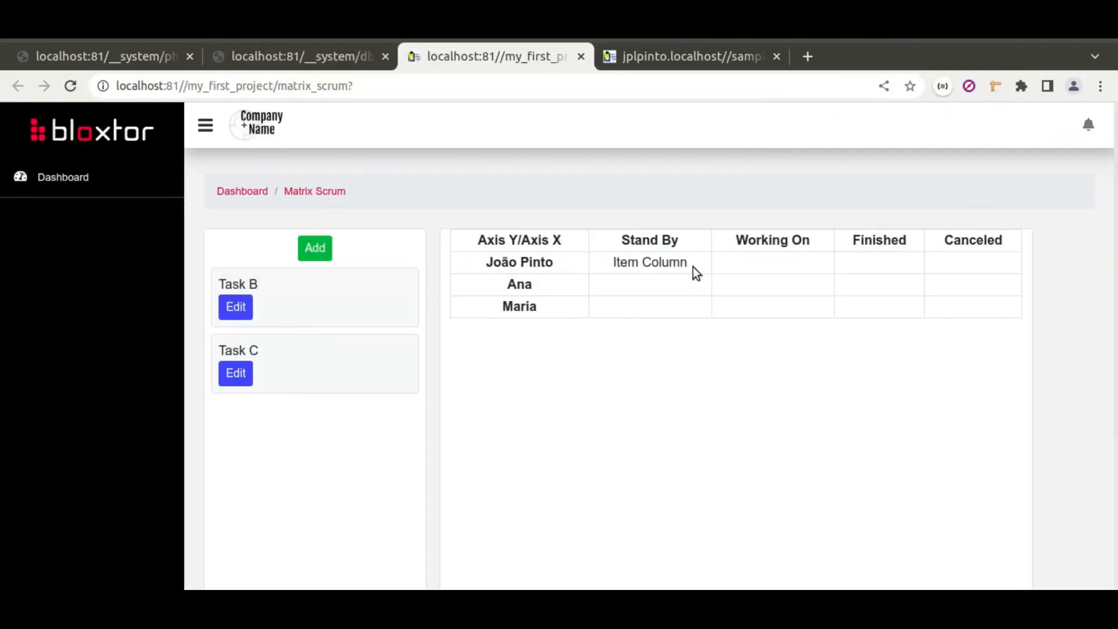
drag(614, 260, 694, 267)
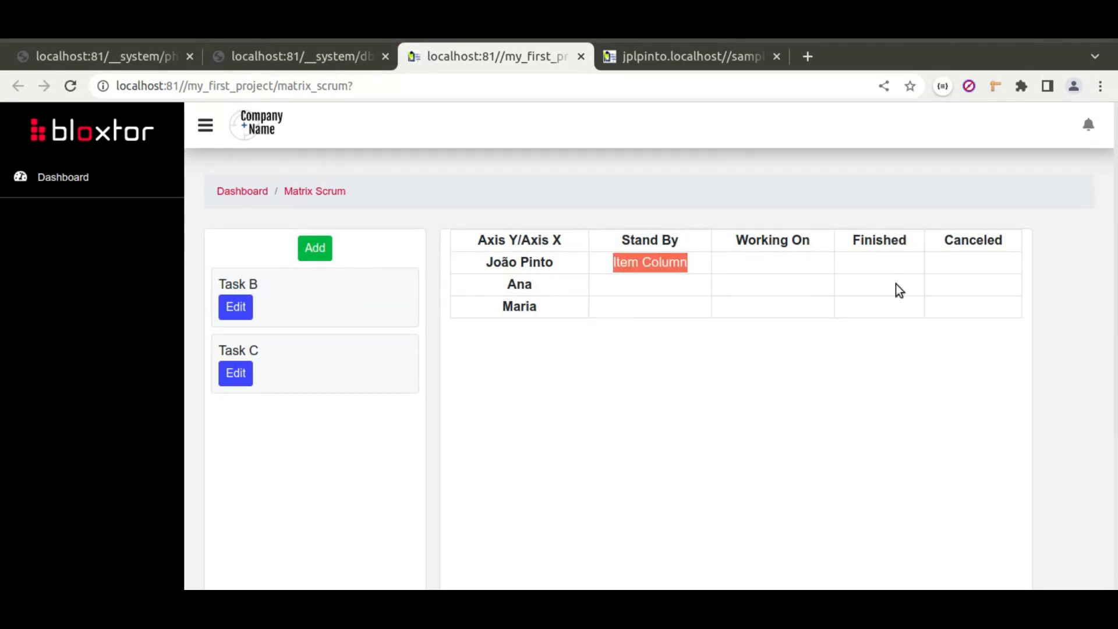
Step: Close the task records page and select the div containing Item Column in the page editor's matrix
click(300, 58)
click(385, 56)
click(116, 55)
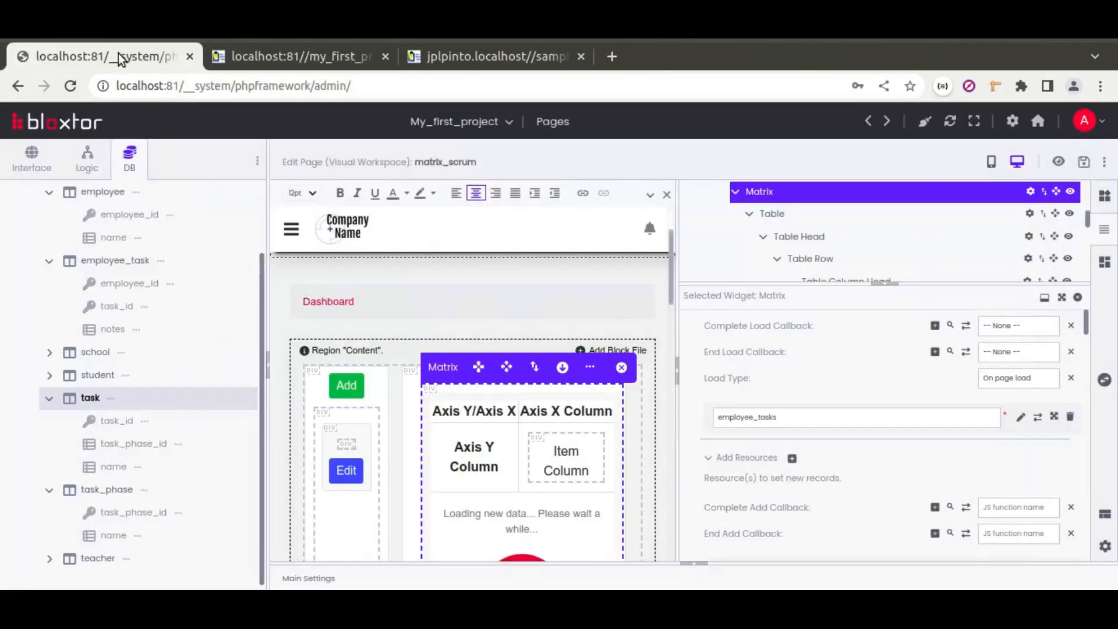
right_click(591, 440)
click(592, 463)
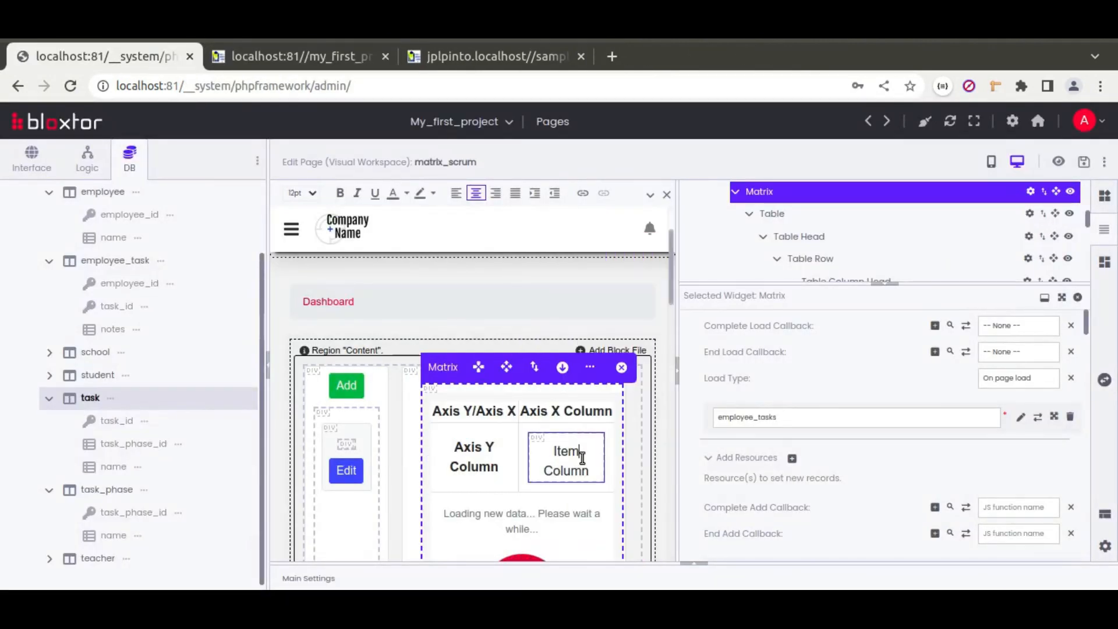
click(581, 460)
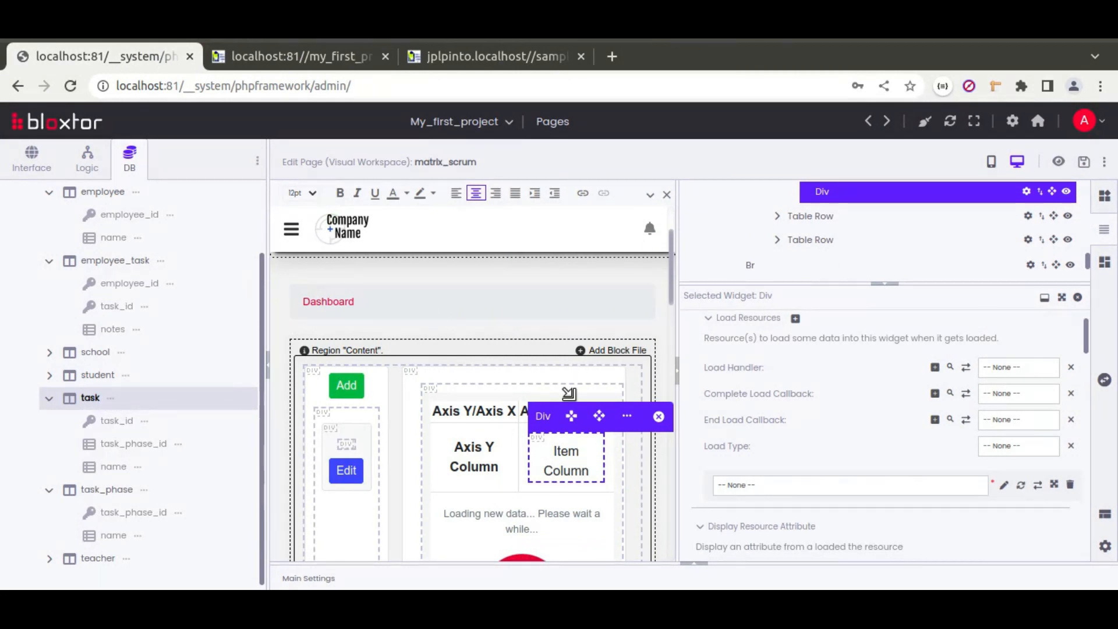
Step: Examine the edit form of the Pagar ao Fornecedor task on the sample matrix_scrum page and close it
click(457, 61)
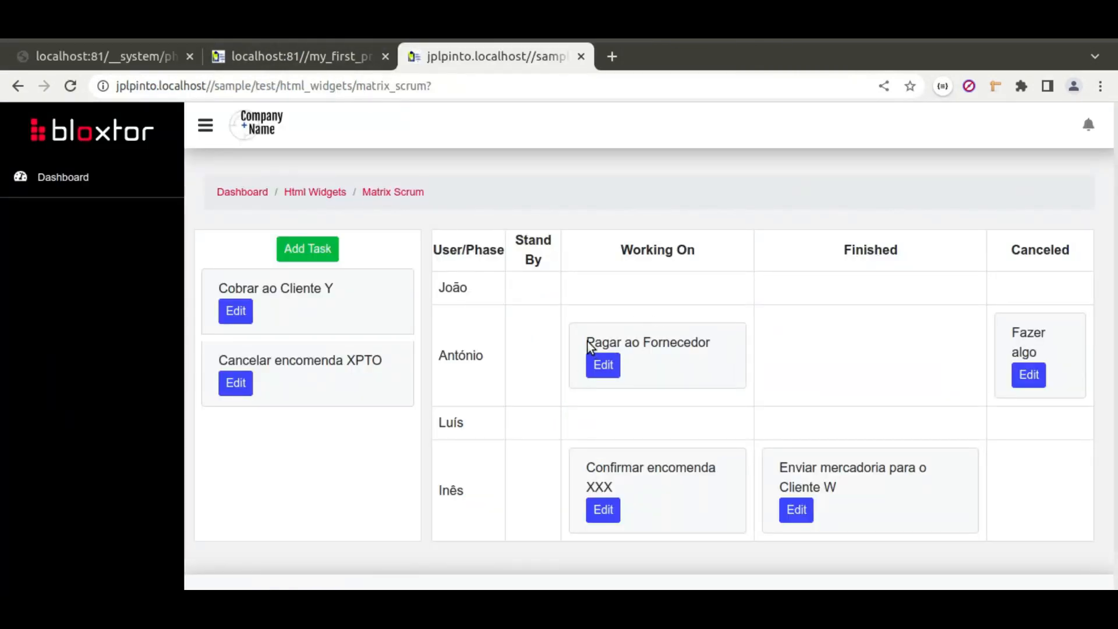
click(601, 367)
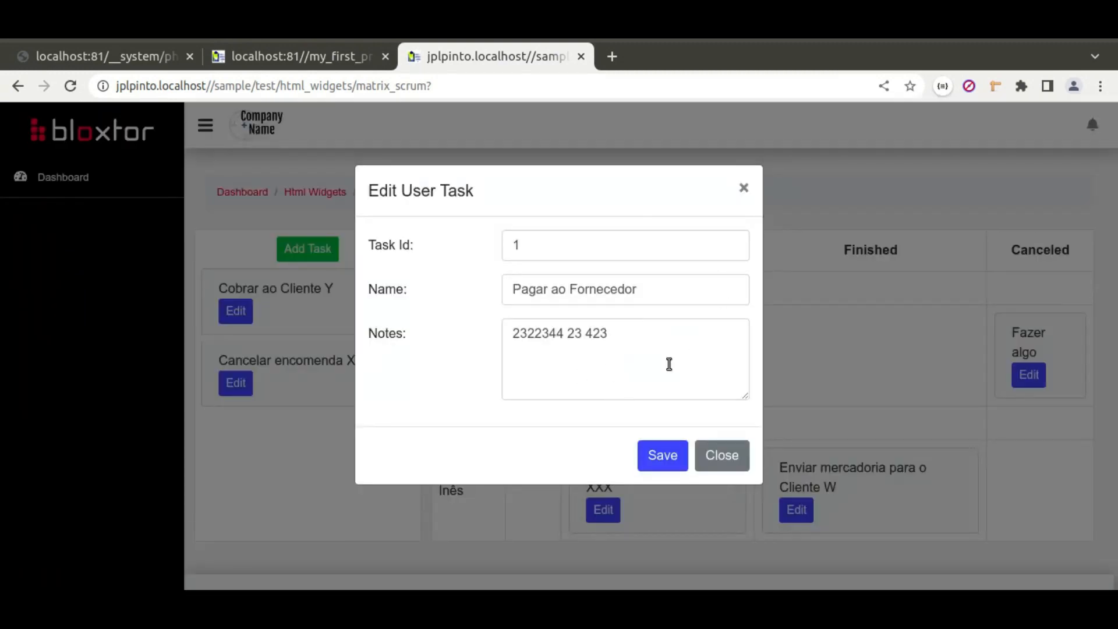
click(718, 455)
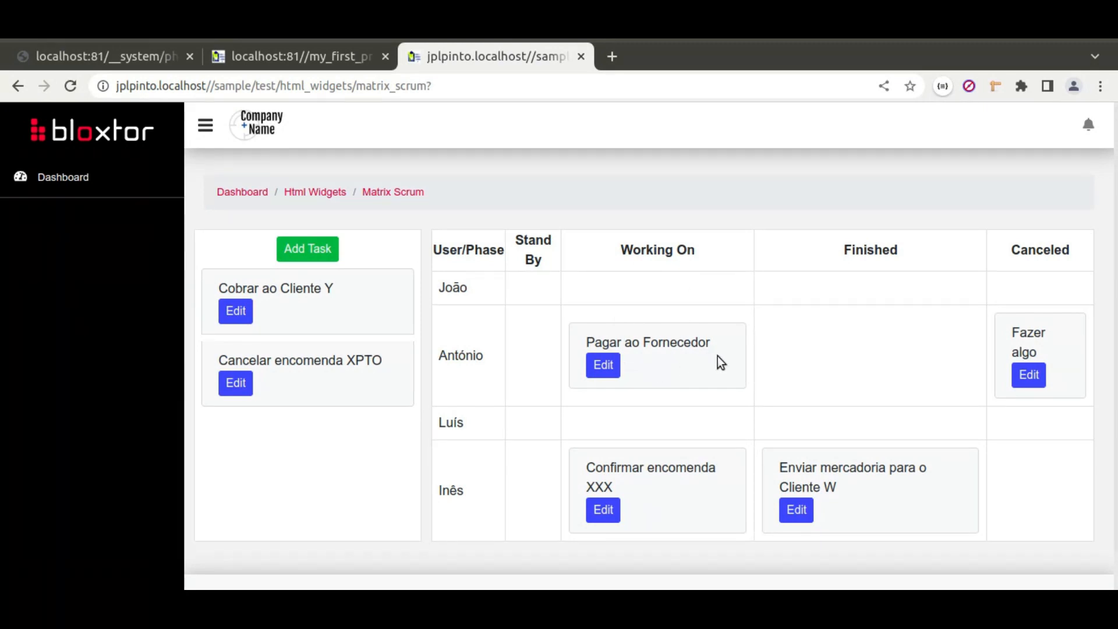
Step: Add an Html Tag above the Item Column text and a Button below it, inside the matrix's item div
click(190, 62)
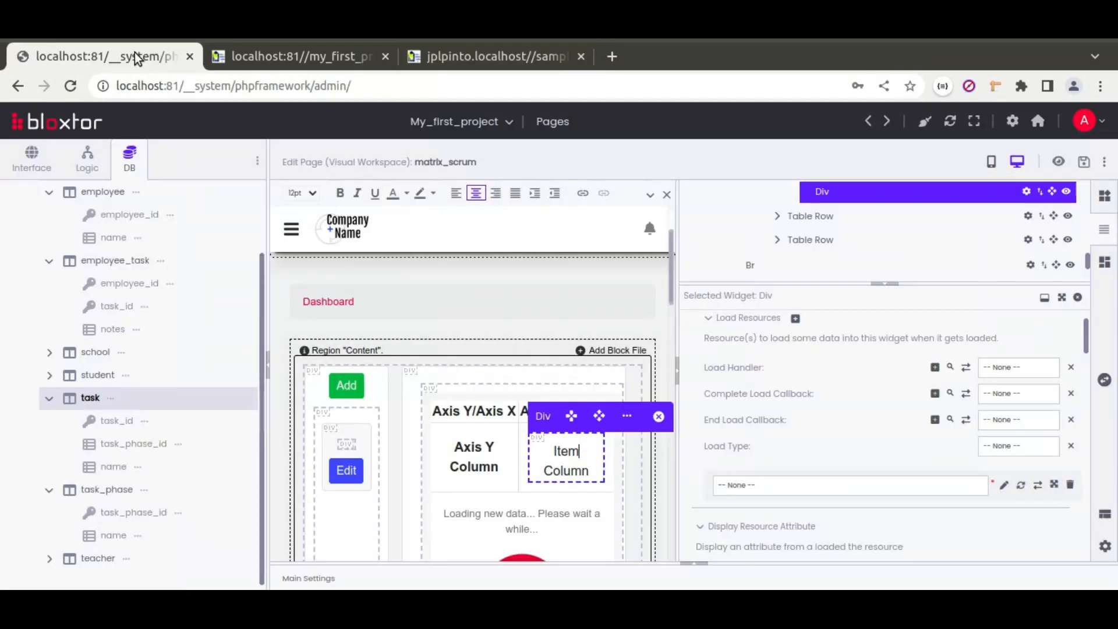
click(1103, 201)
drag(818, 283, 804, 396)
drag(711, 231, 564, 460)
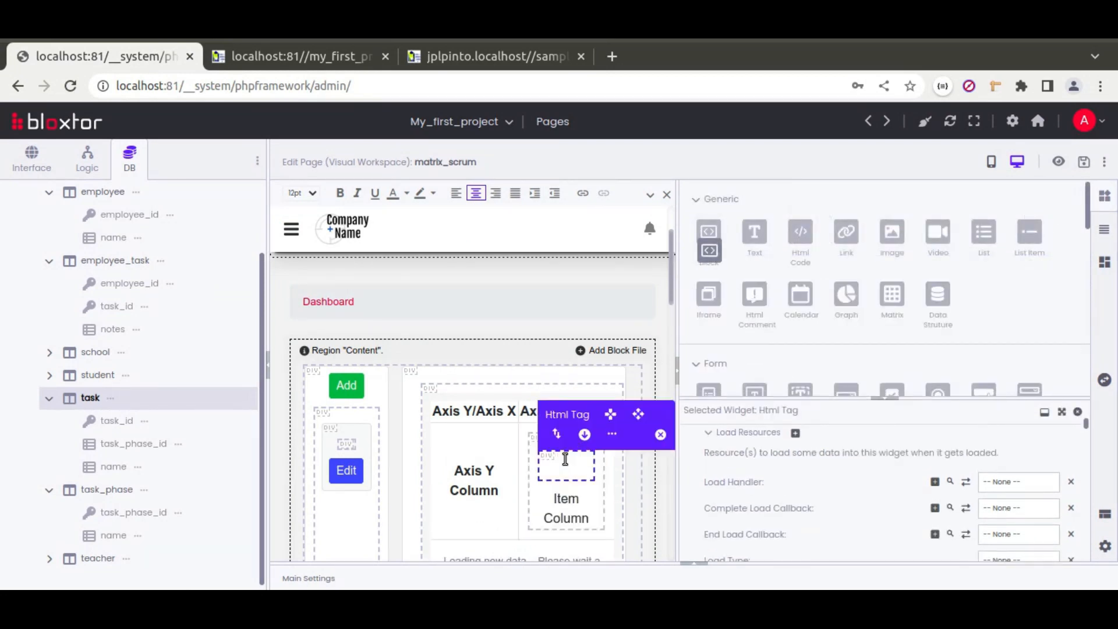
scroll(859, 319, down, 2)
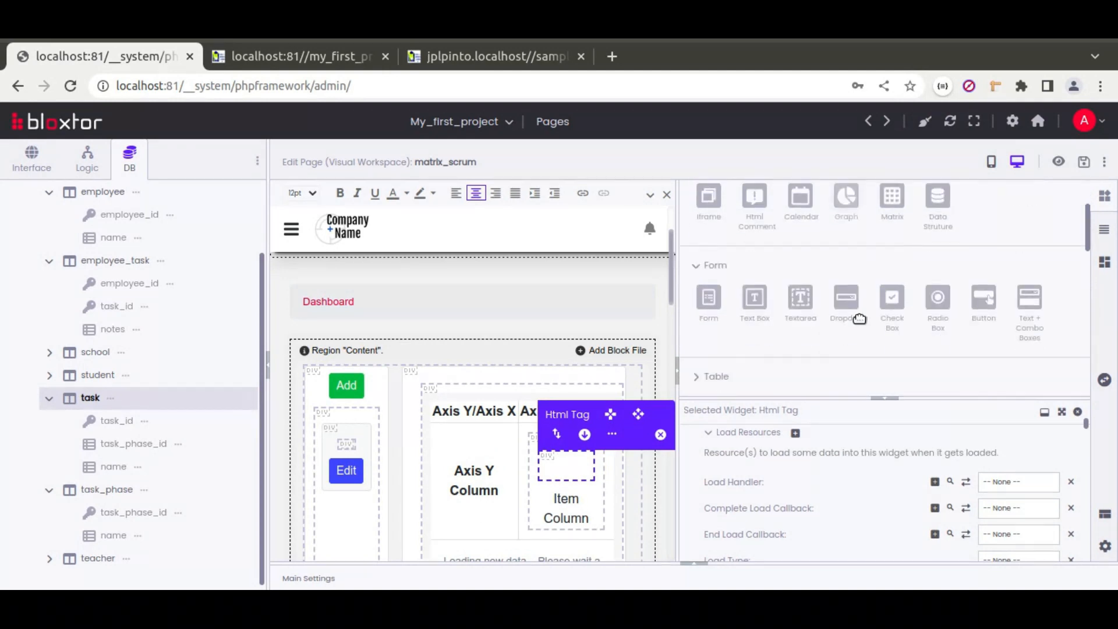
drag(983, 300, 585, 511)
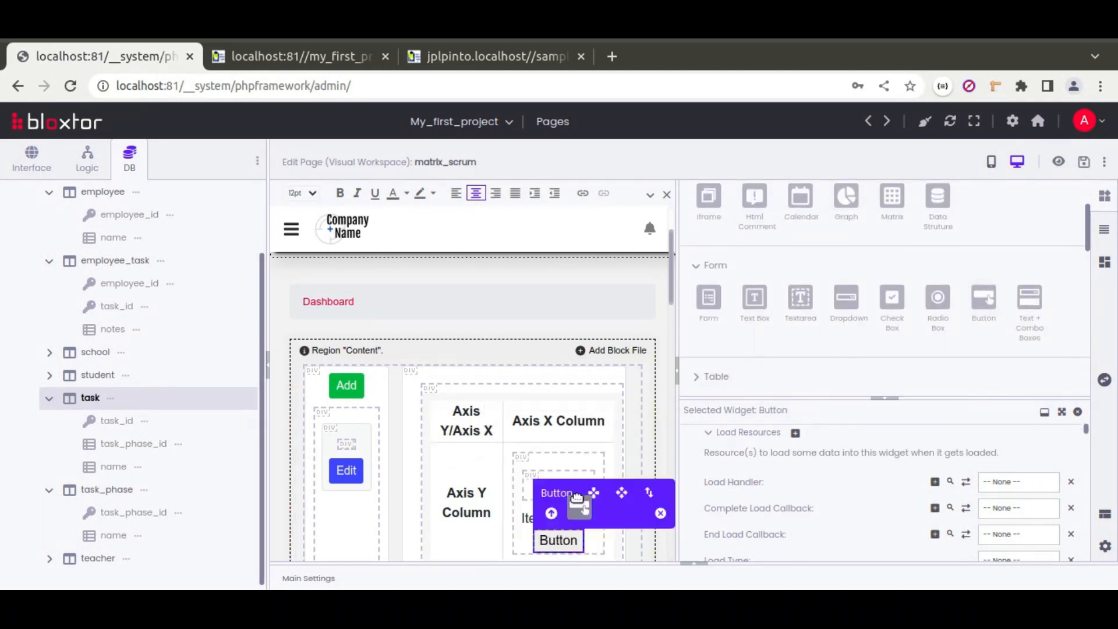
Step: Make the new Html Tag show a resource attribute from the default resource, with the attribute name task_name
click(564, 474)
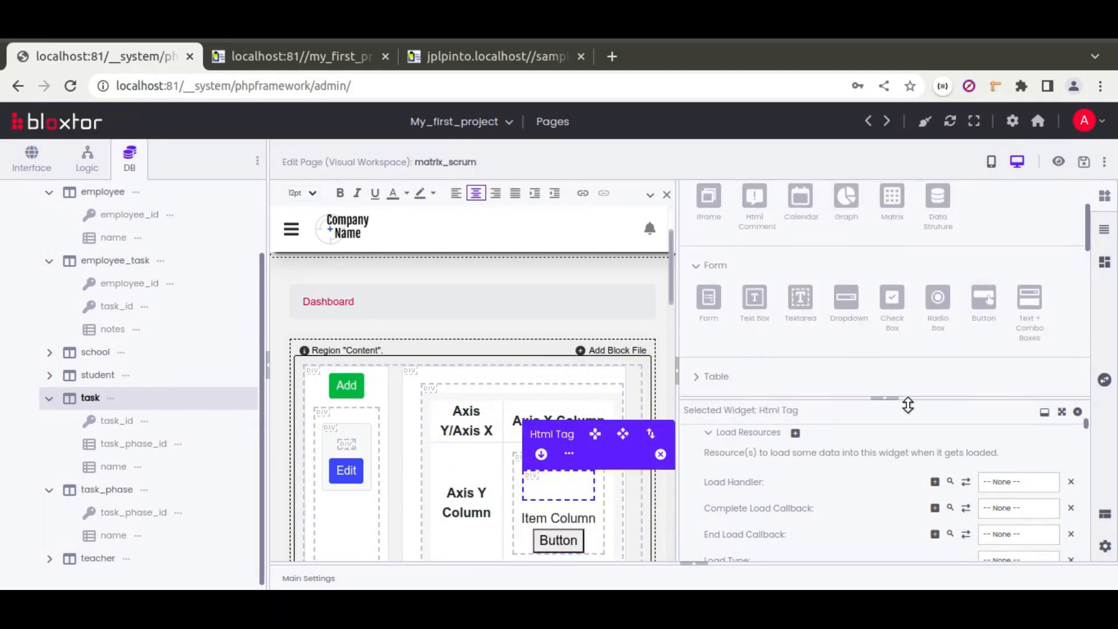
click(1062, 413)
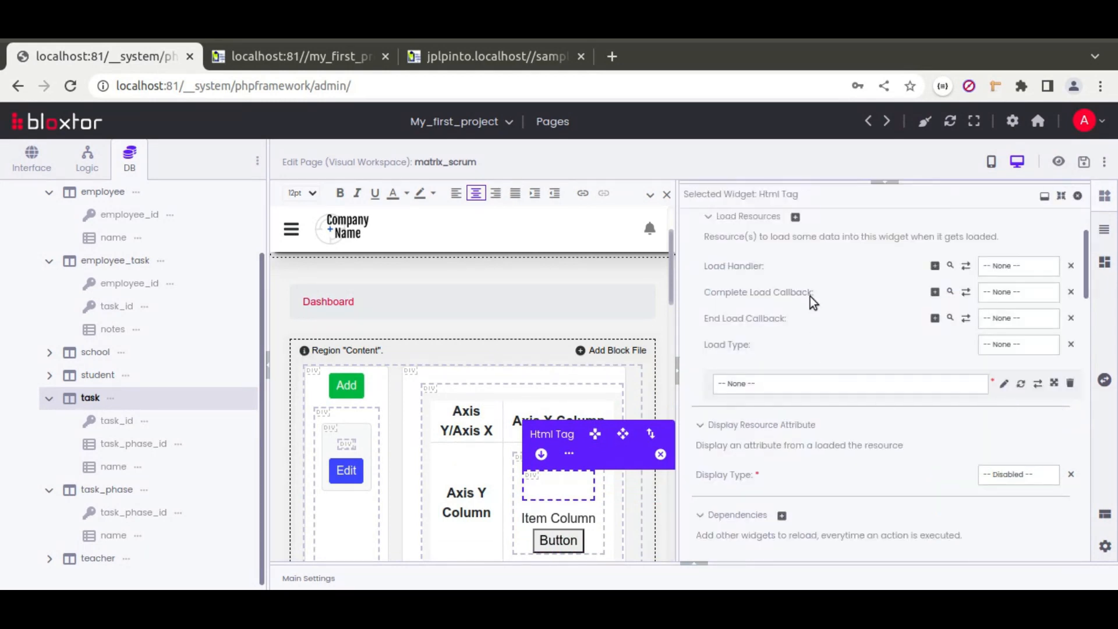
click(1025, 475)
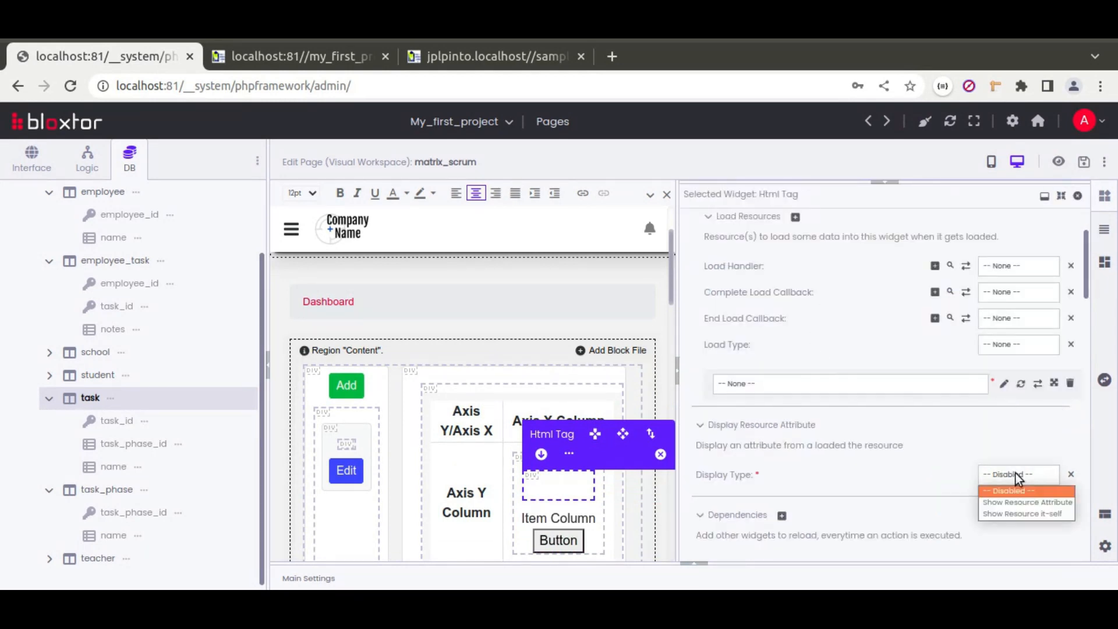
click(1011, 502)
click(996, 523)
text(task_name)
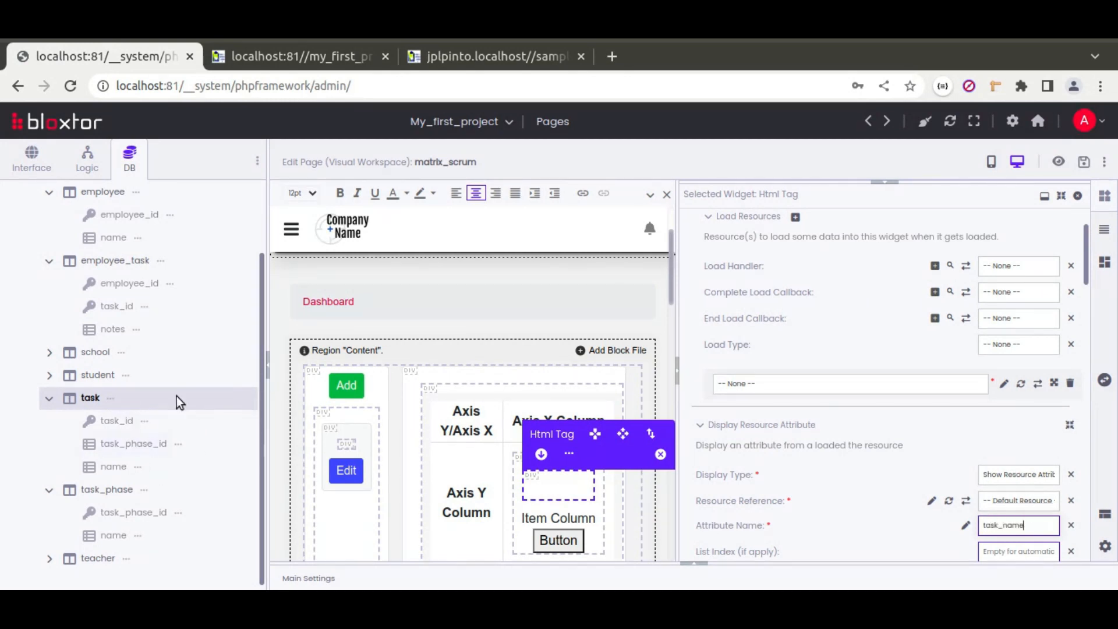
Step: Examine the employee_tasks resource in the page's main settings and close them
right_click(643, 552)
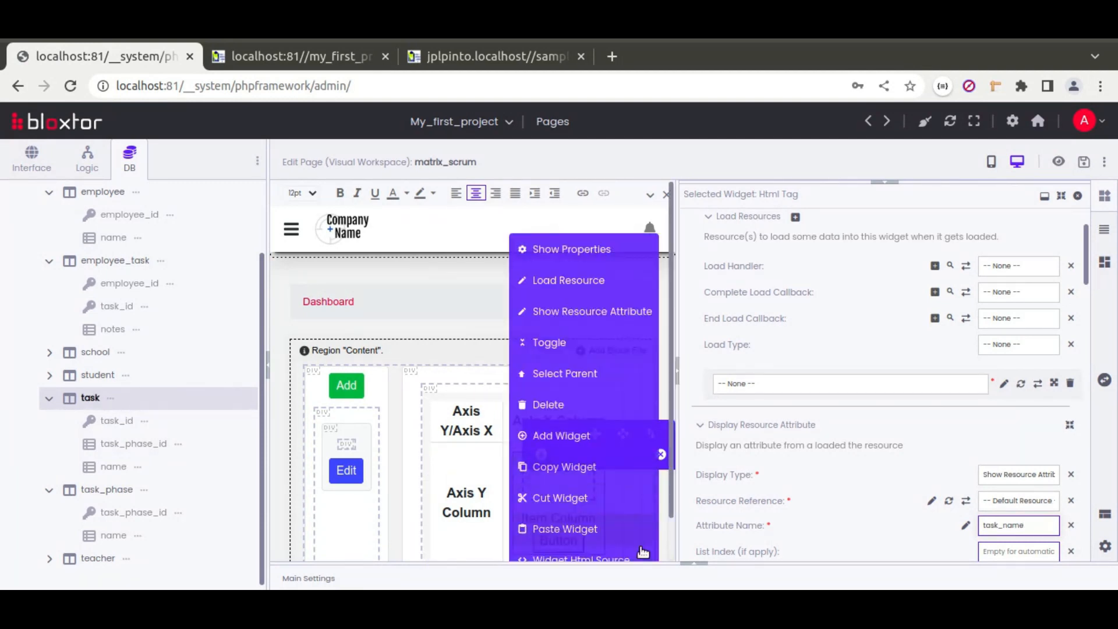
click(696, 568)
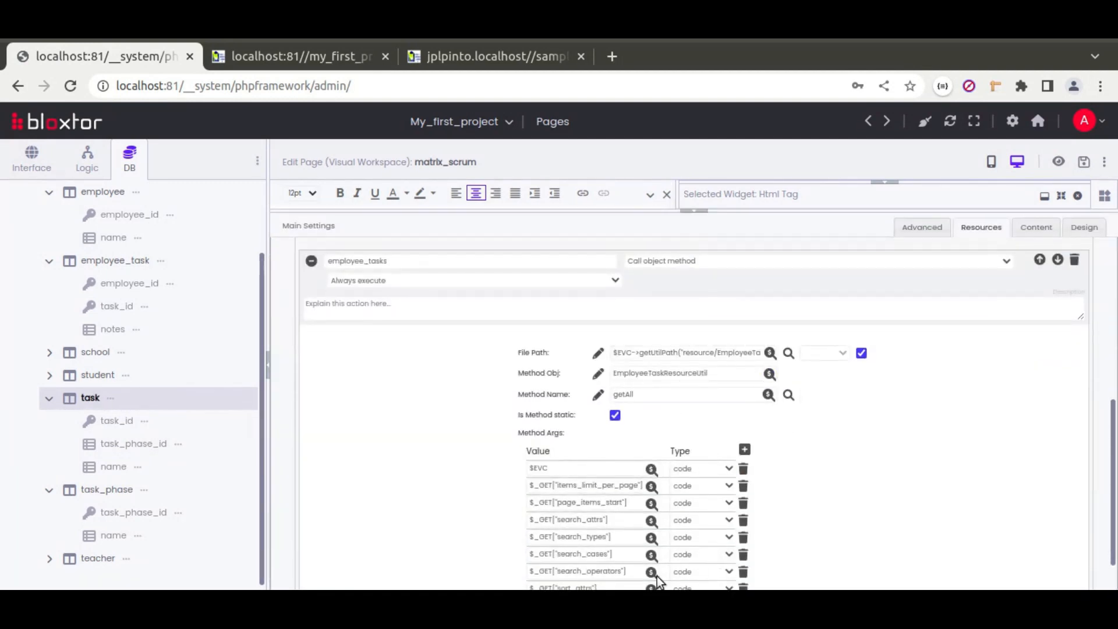
click(701, 217)
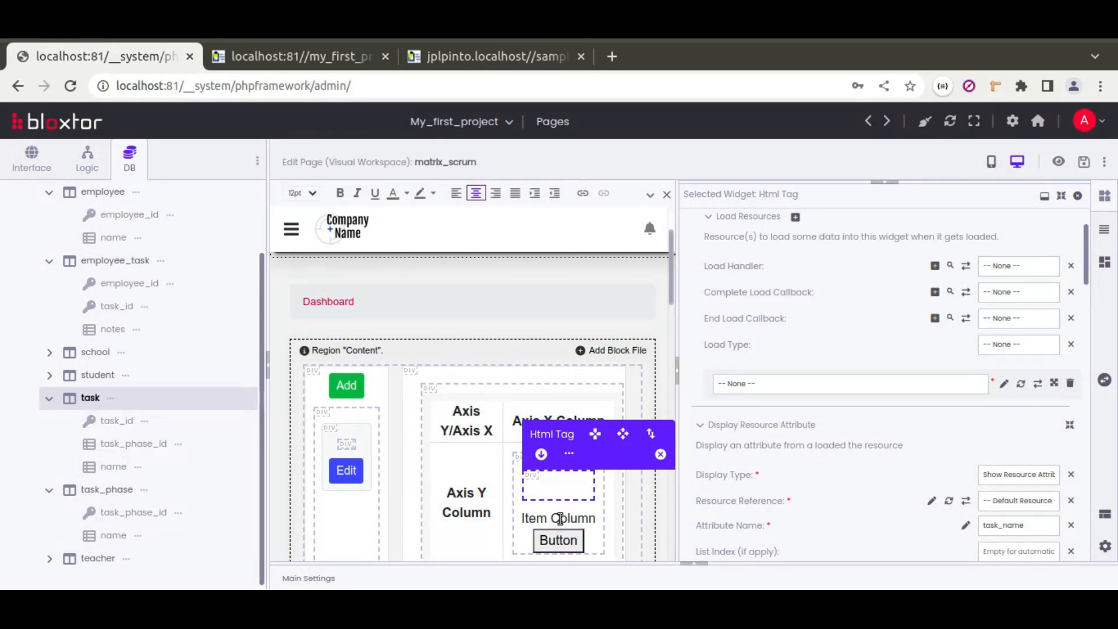
Step: Delete the Item Column text between the Html Tag and the Button in the matrix's item div
triple_click(560, 518)
click(554, 486)
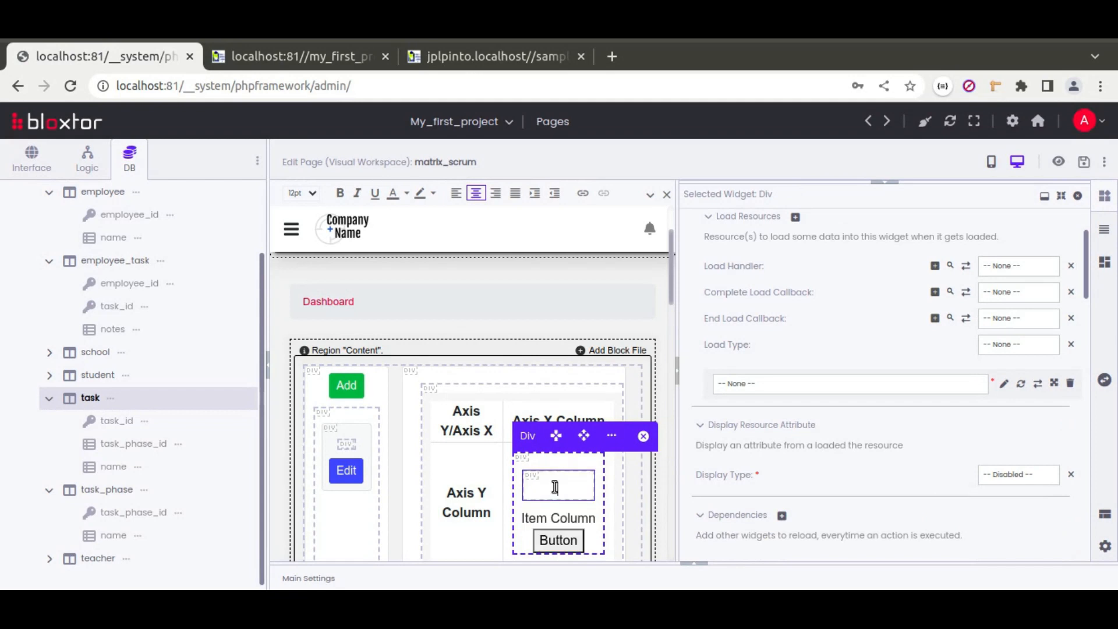
click(542, 520)
key(BackSpace)
key(Delete)
key(Delete)
key(Delete)
key(Delete)
key(Delete)
key(Delete)
key(Delete)
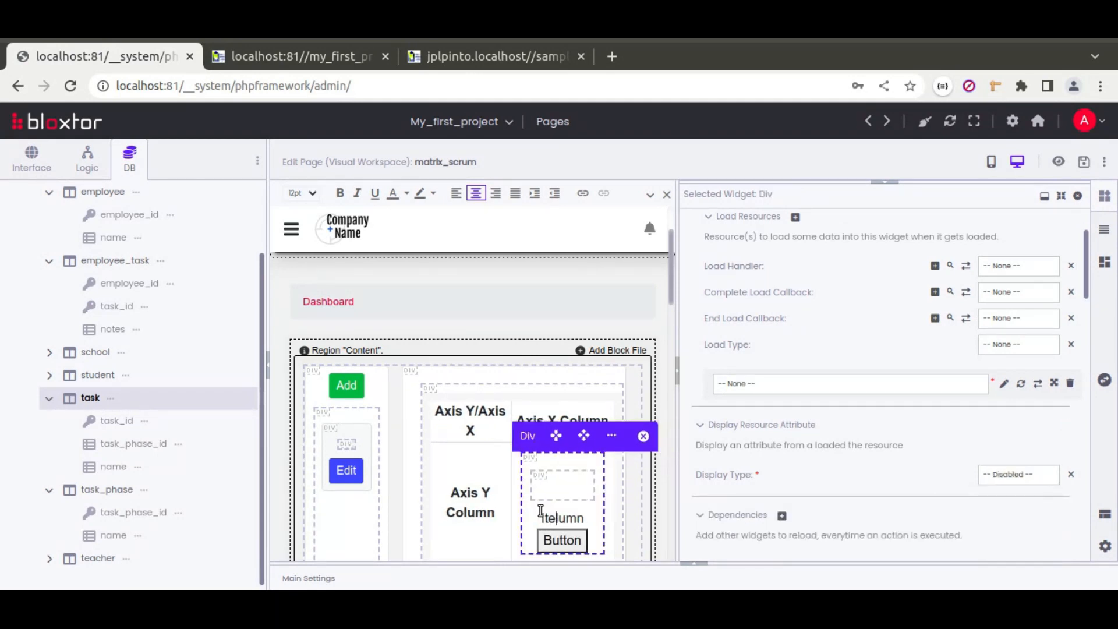
key(BackSpace)
key(BackSpace)
key(BackSpace)
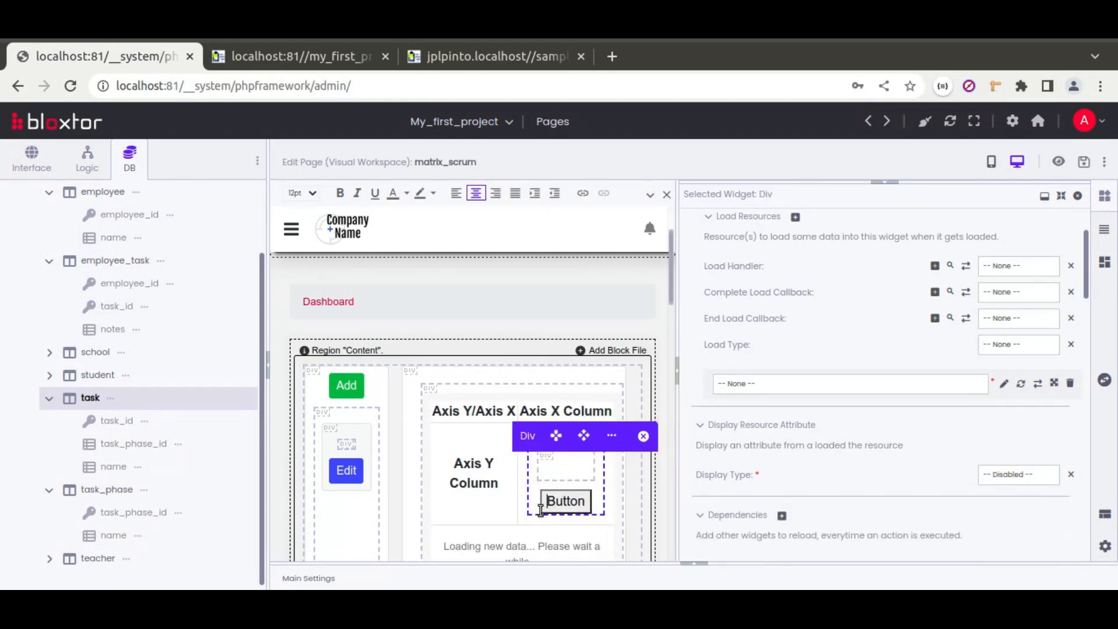
Step: Give the matrix item's button the classes btn, btn-sm and btn-primary, and relabel it Edit
click(564, 497)
scroll(741, 500, up, 5)
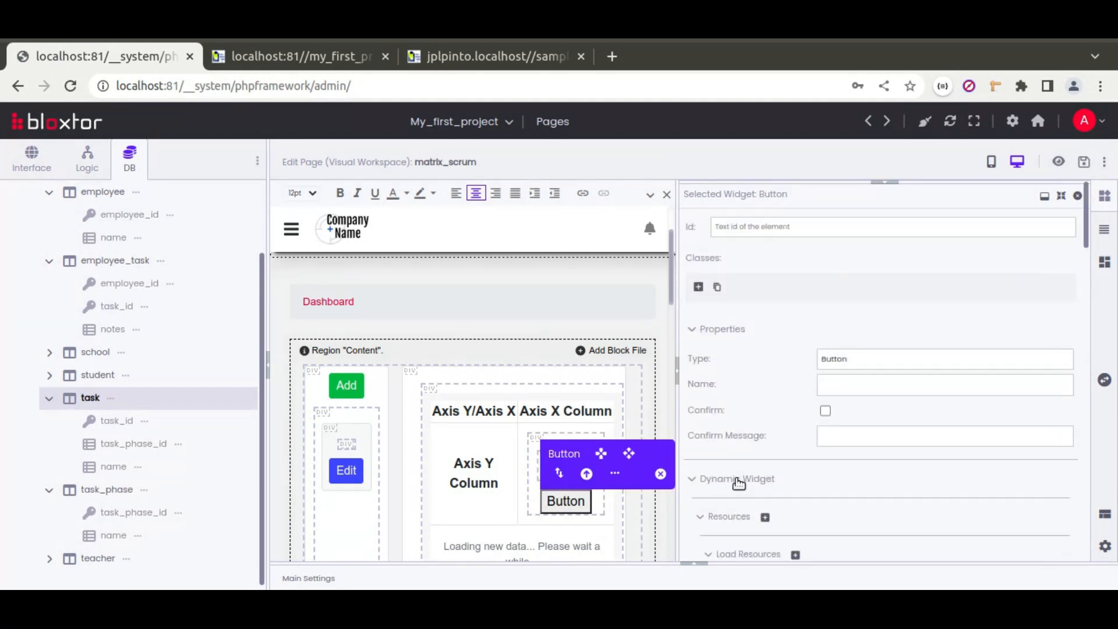
click(698, 288)
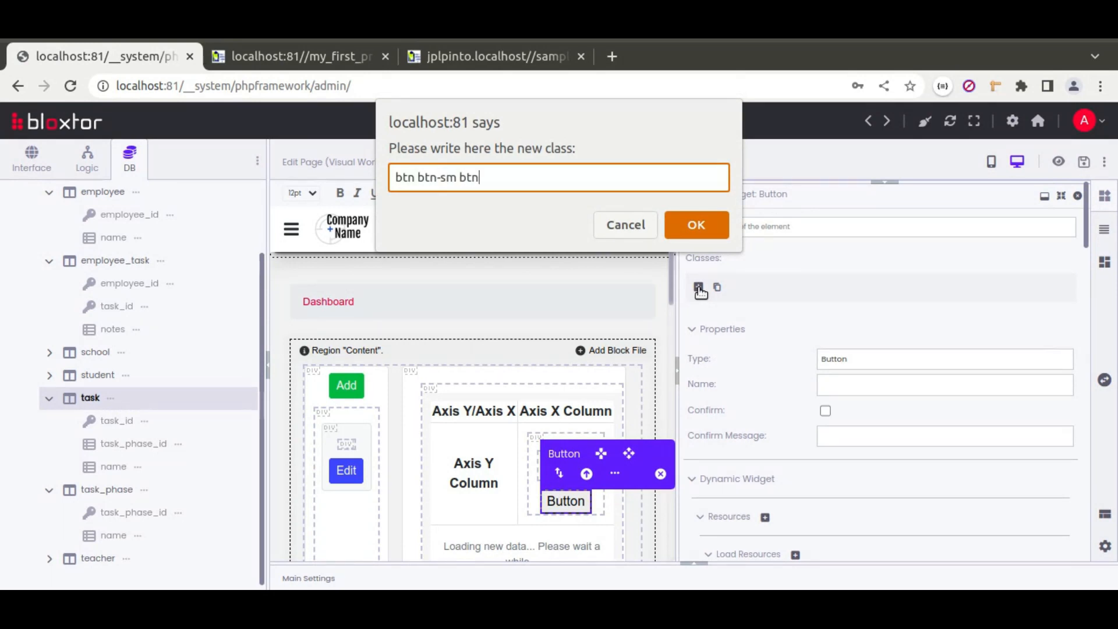
text(btn btn-sm btn-primary)
key(Return)
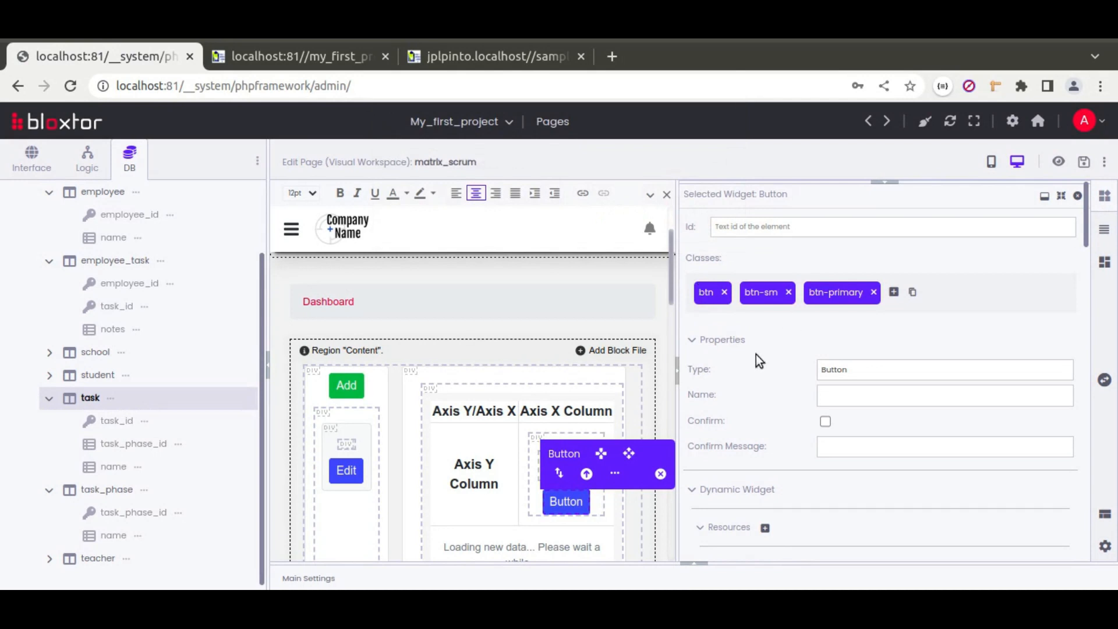
double_click(565, 501)
text(Edit)
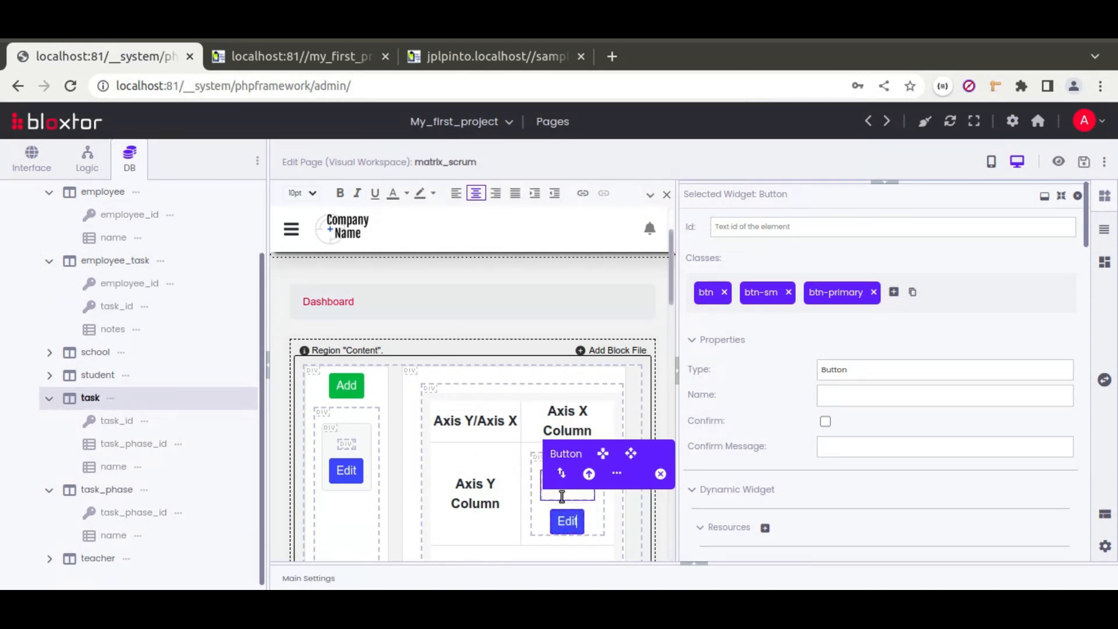
Step: Save the page, reload the live matrix_scrum page to check the matrix item, and return to the page editor
click(1083, 161)
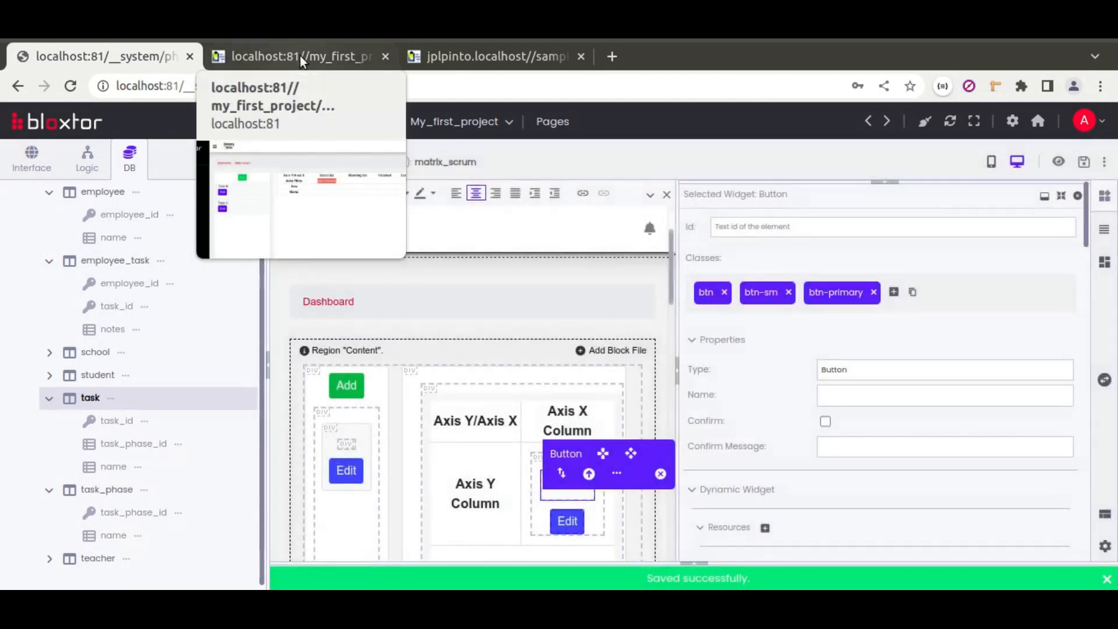
click(301, 58)
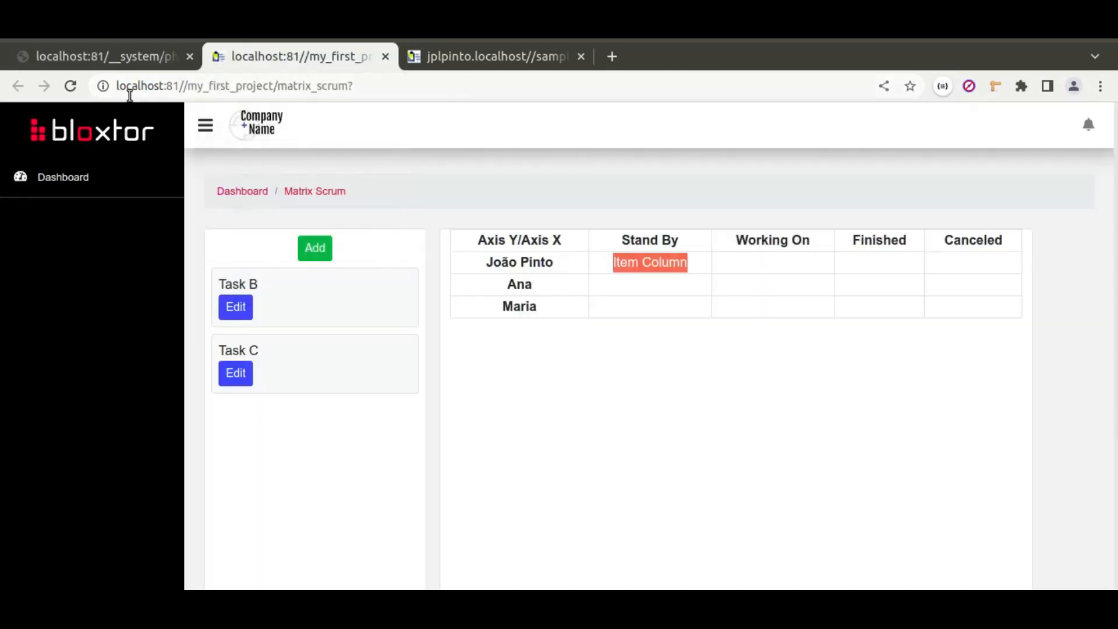
click(70, 85)
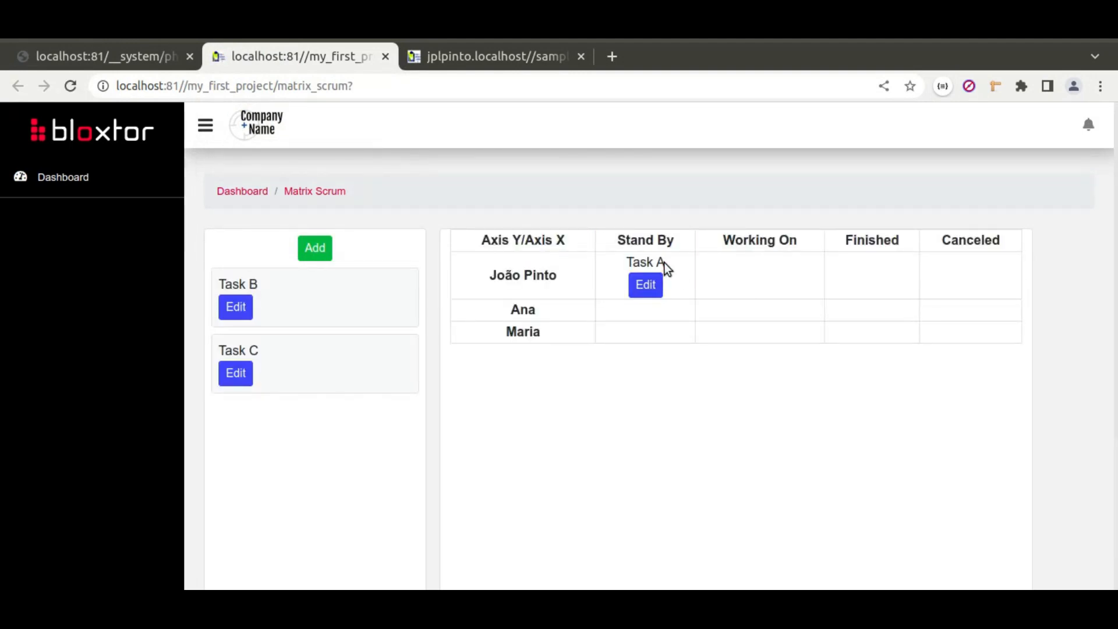
click(140, 58)
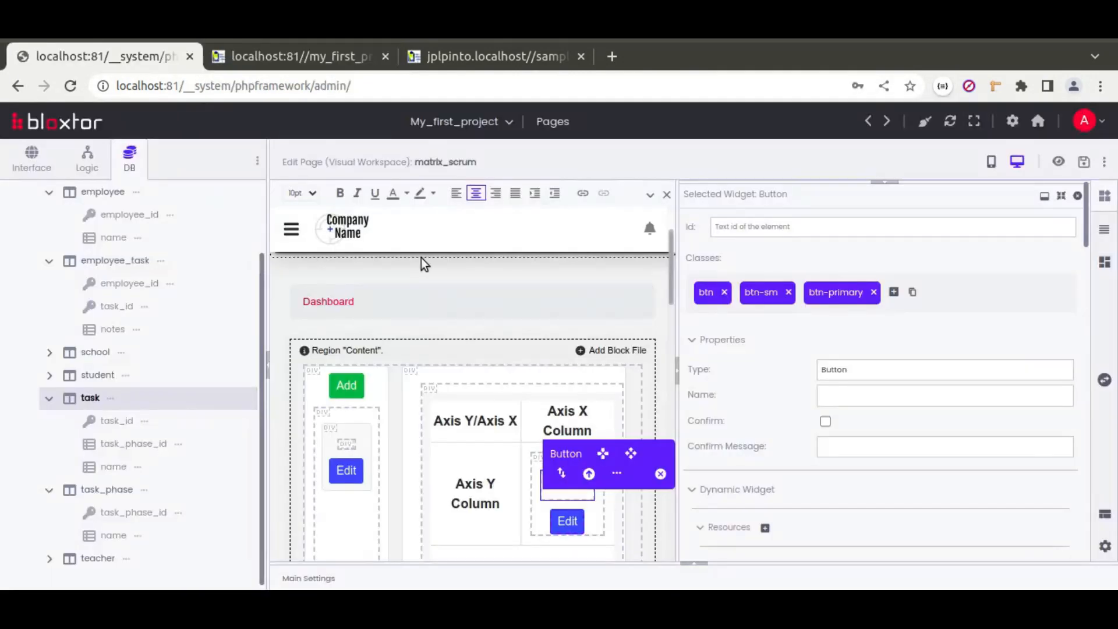
Step: Add the classes bg-light, m-1 and p-2 to the matrix's item div, compare with the sample page, and save
click(536, 486)
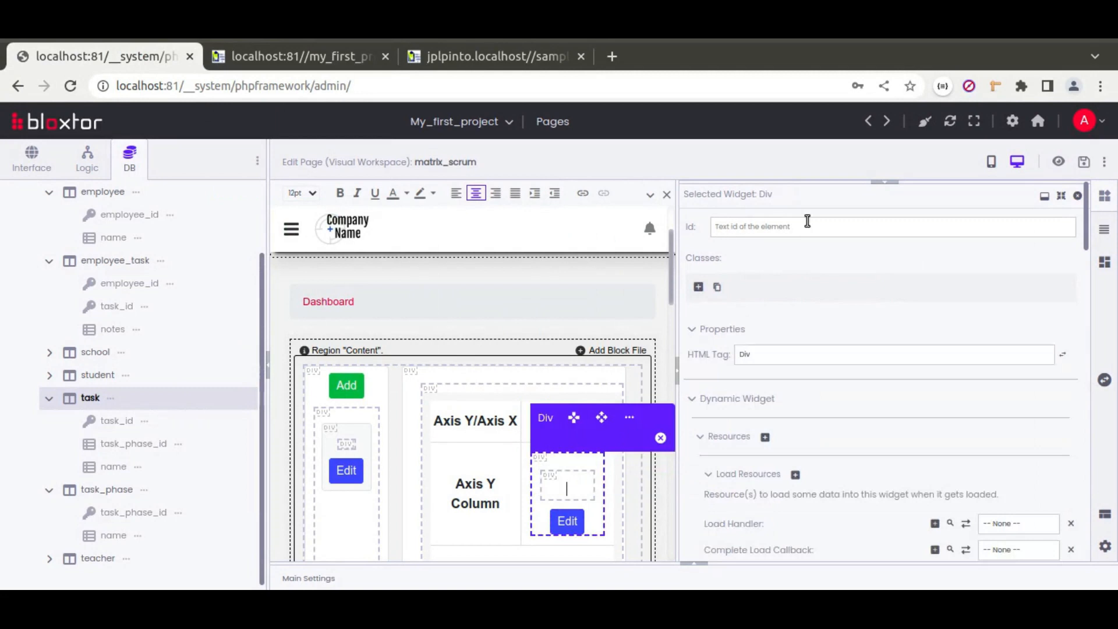
click(699, 288)
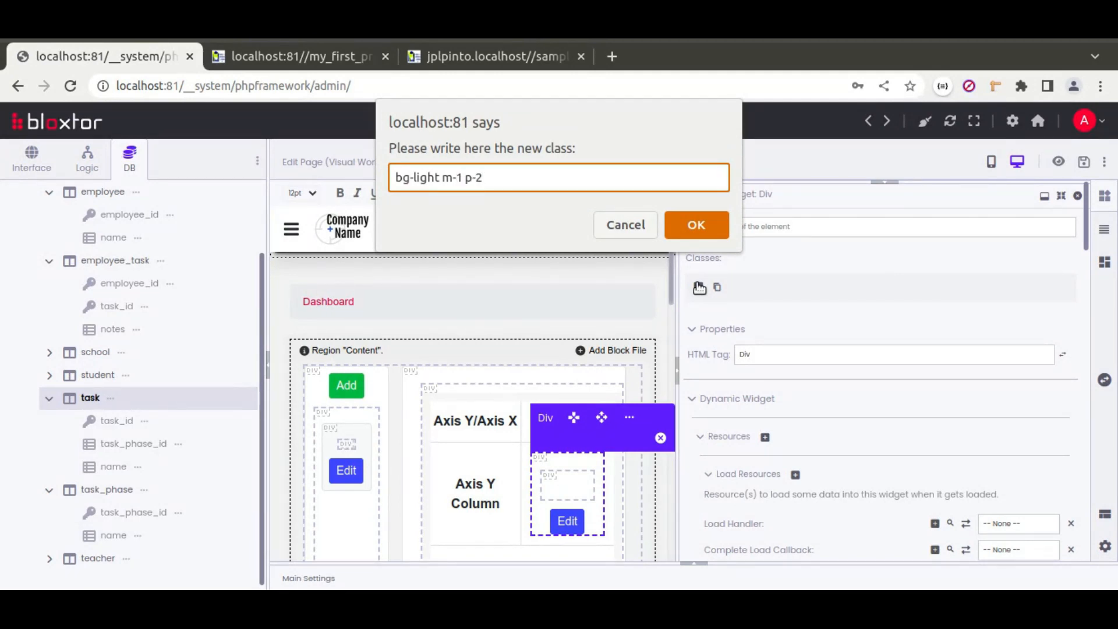
key(Return)
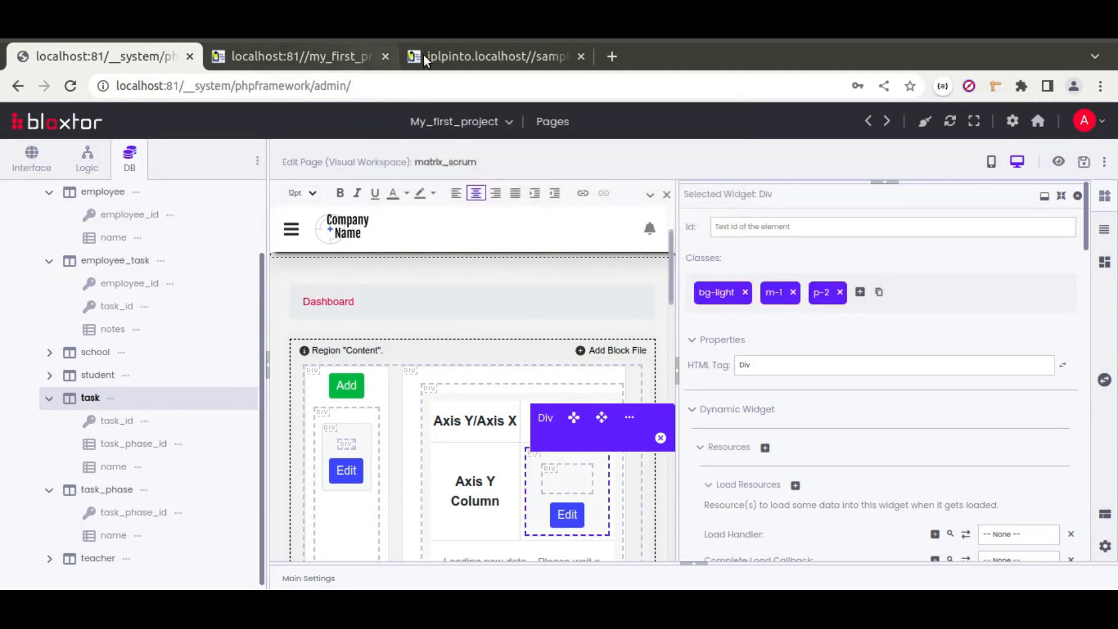
click(423, 55)
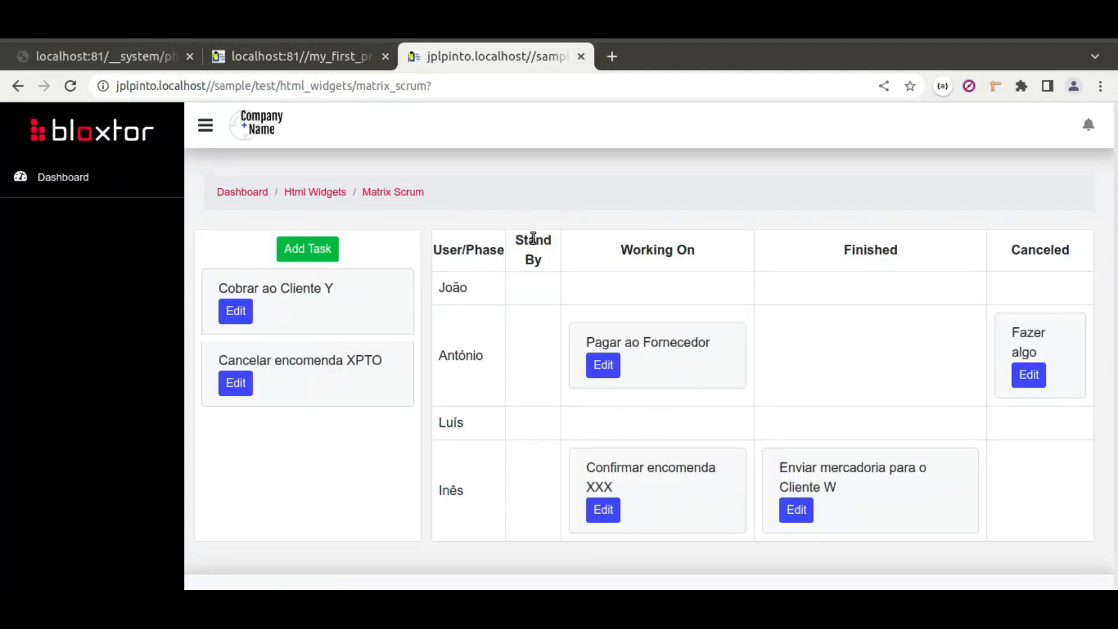
click(81, 54)
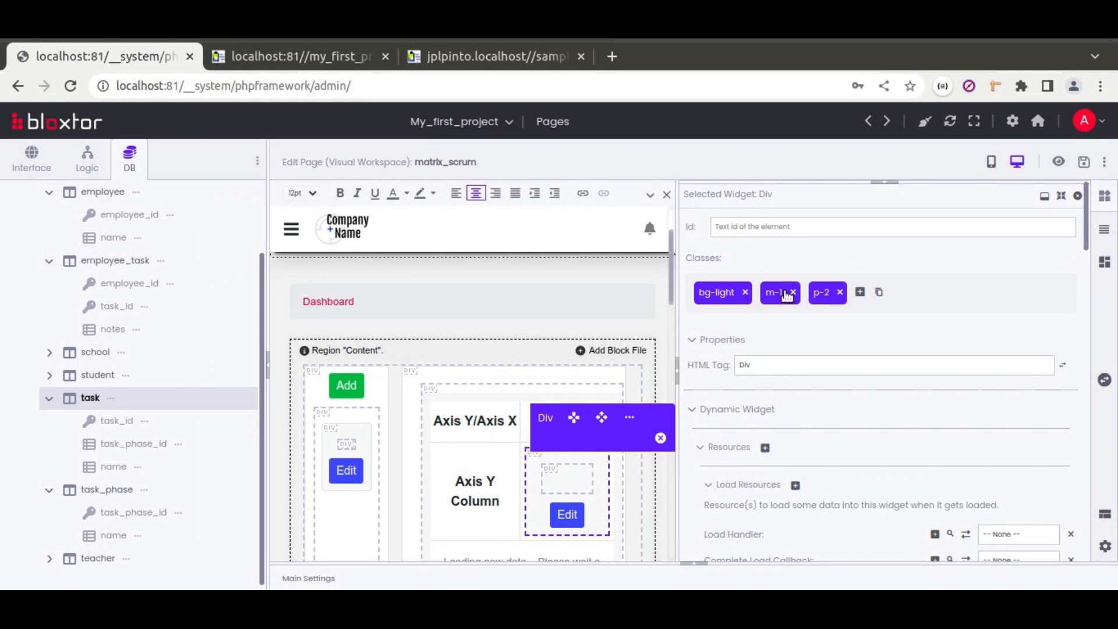
click(1083, 161)
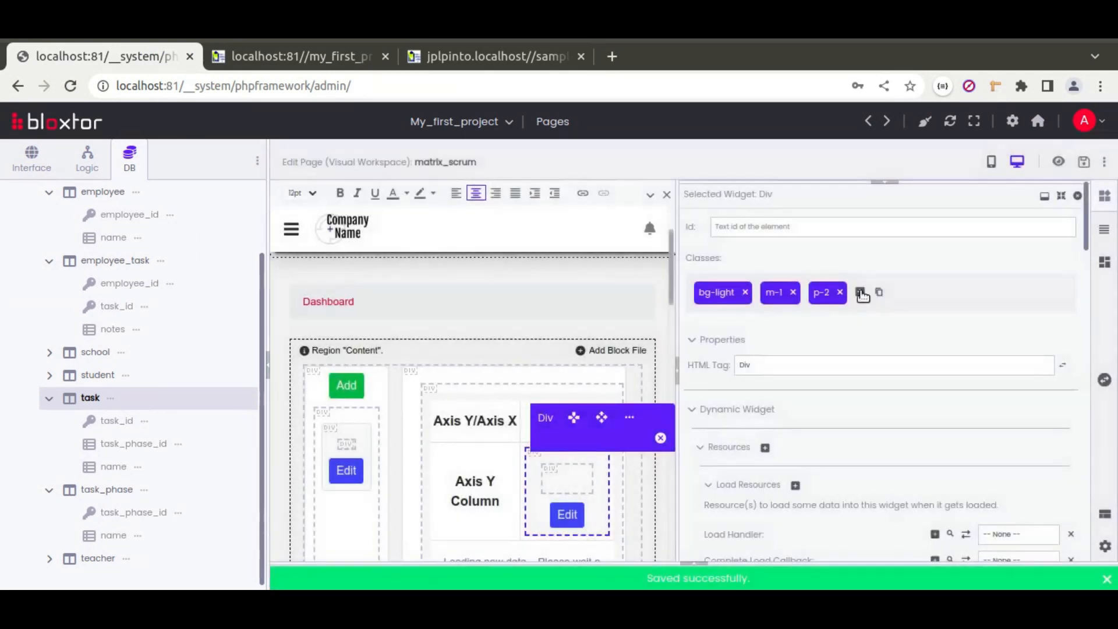
Step: Add the classes border and rounded to the matrix's item div
click(860, 292)
text(border rounded)
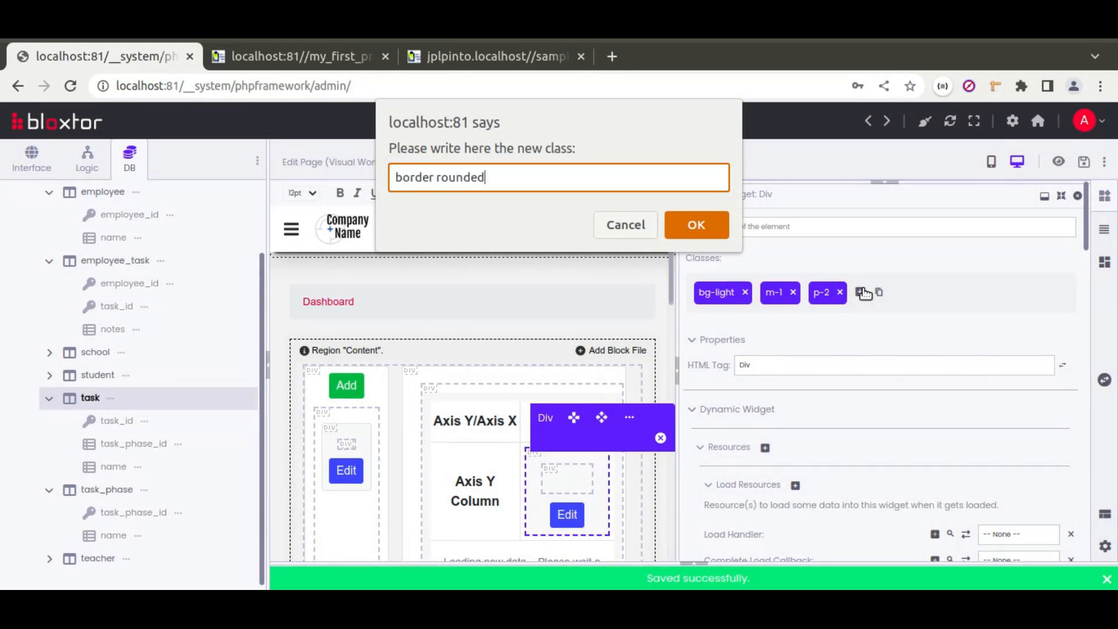
key(Return)
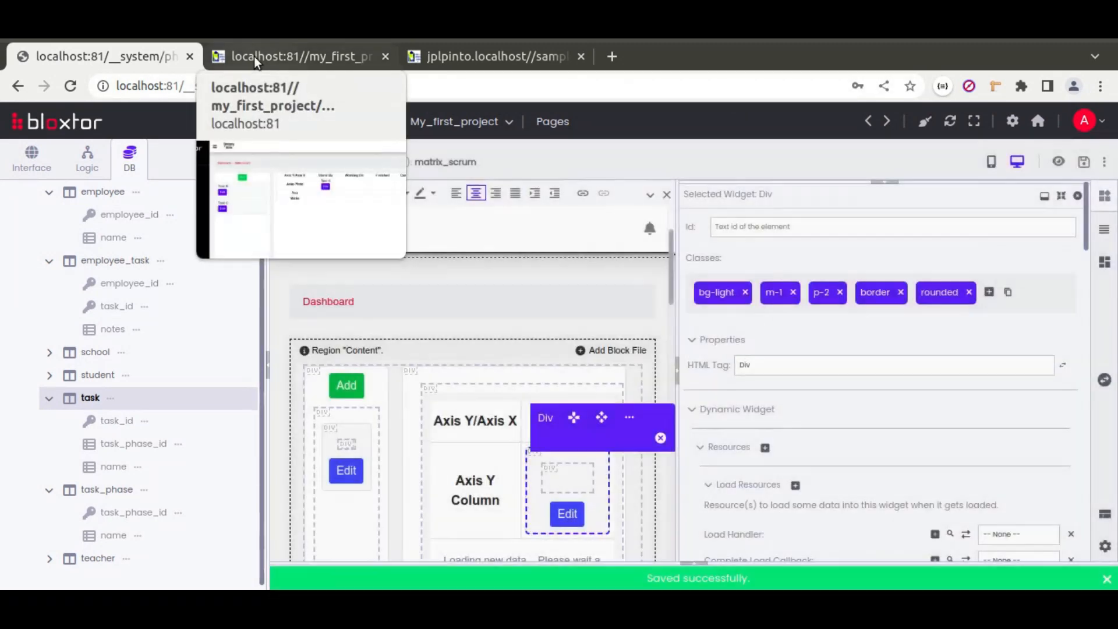
Step: Reload the live matrix_scrum page and compare its item styling with the sample page
click(254, 57)
click(71, 86)
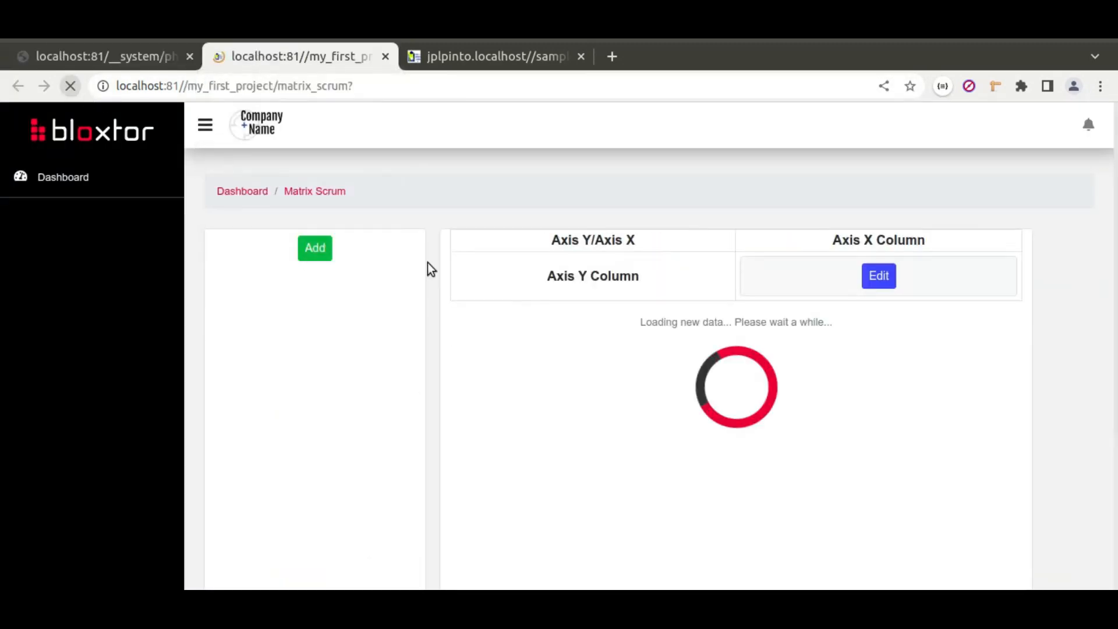
click(509, 52)
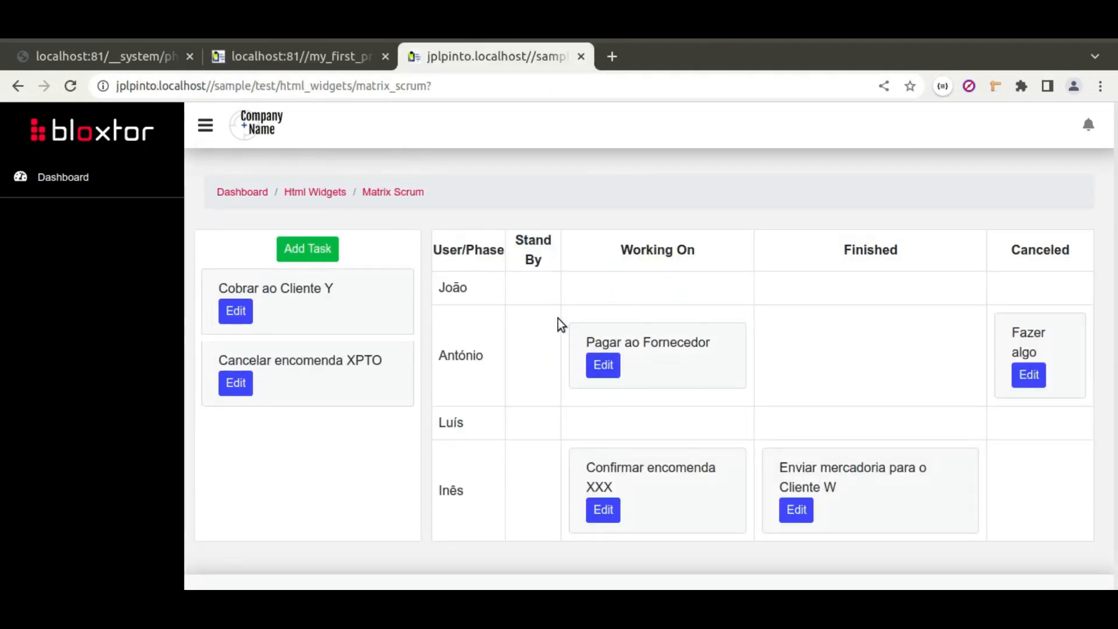
click(314, 55)
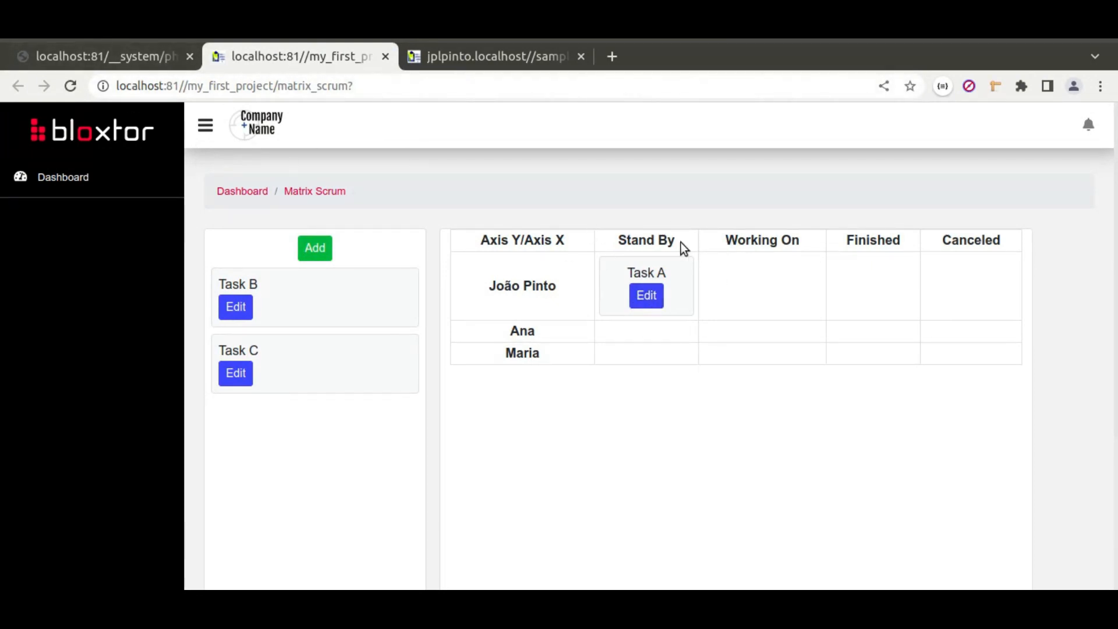
Step: In the page editor, set the matrix item's Edit button type to "Button to open editable popup with item details"
click(117, 58)
click(573, 516)
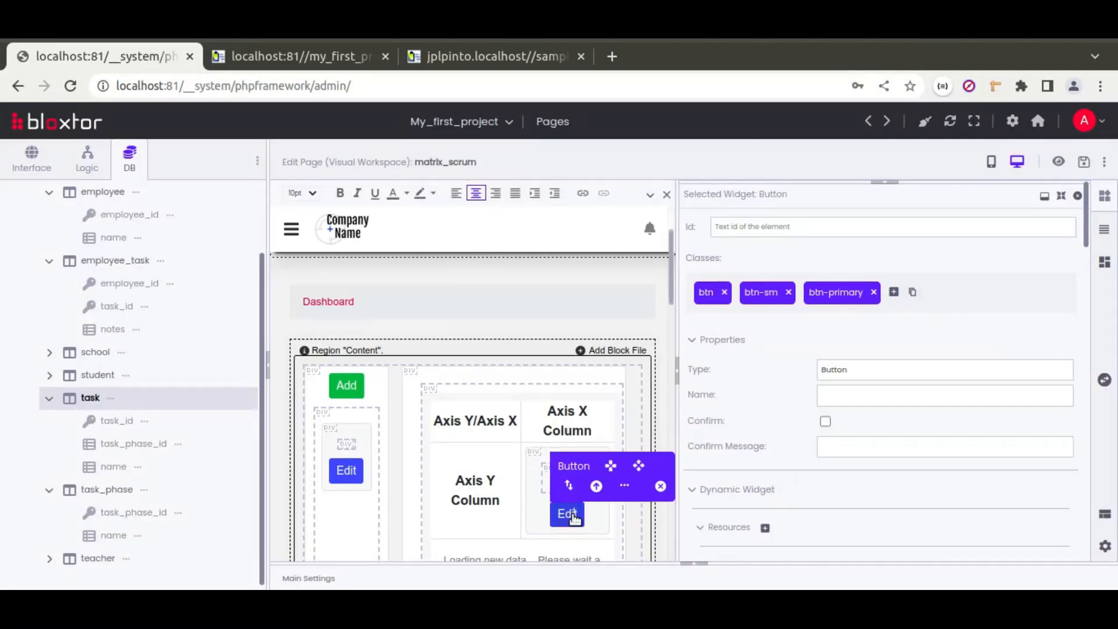
scroll(755, 425, down, 10)
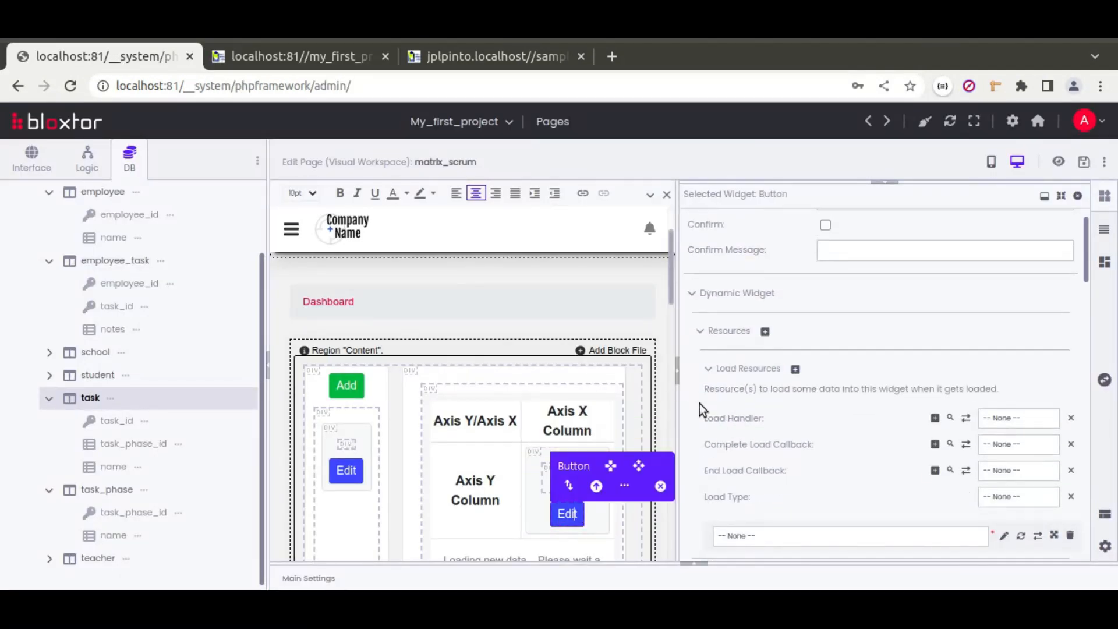
scroll(697, 402, down, 2)
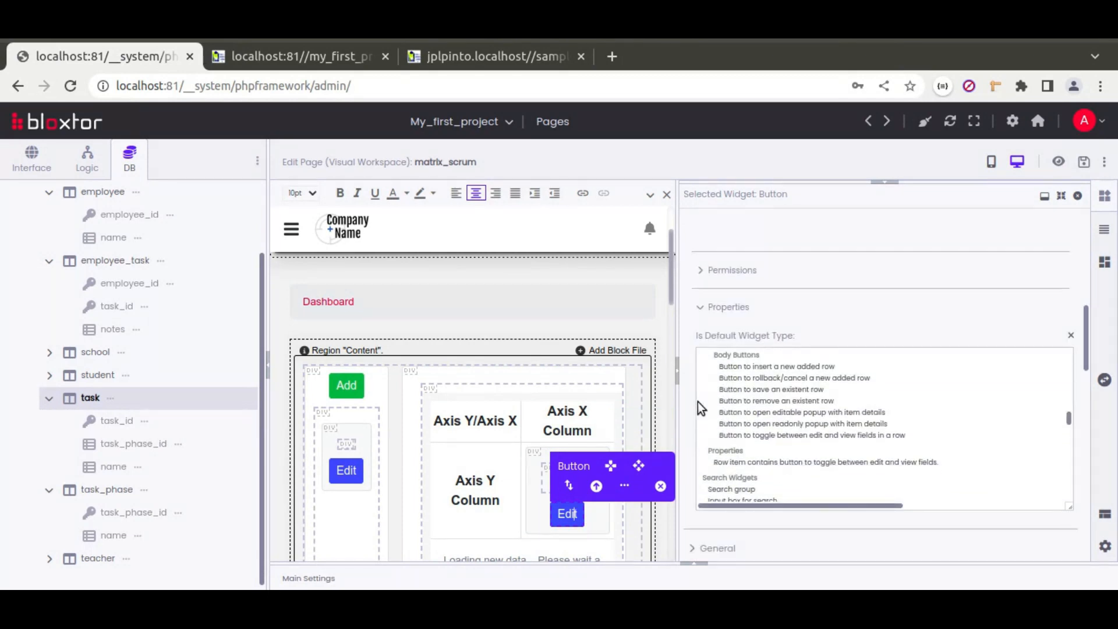
click(754, 412)
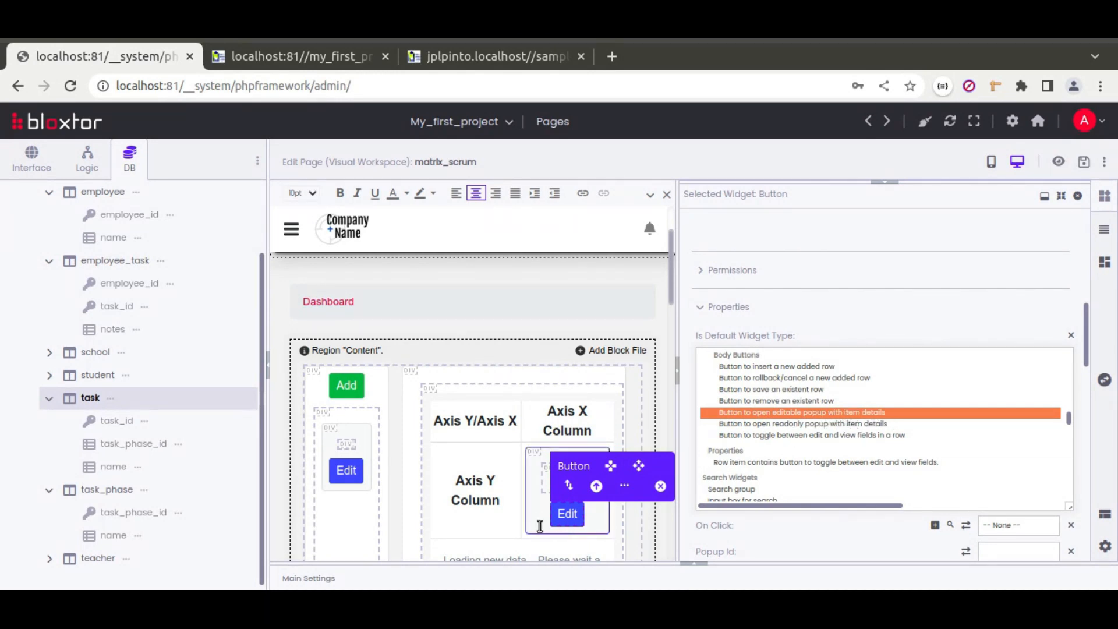
Step: Set the Edit button's On Click handler to openItemEditPopupById and its Popup Id to edit_employee_task_popup
scroll(733, 537, down, 3)
click(1012, 328)
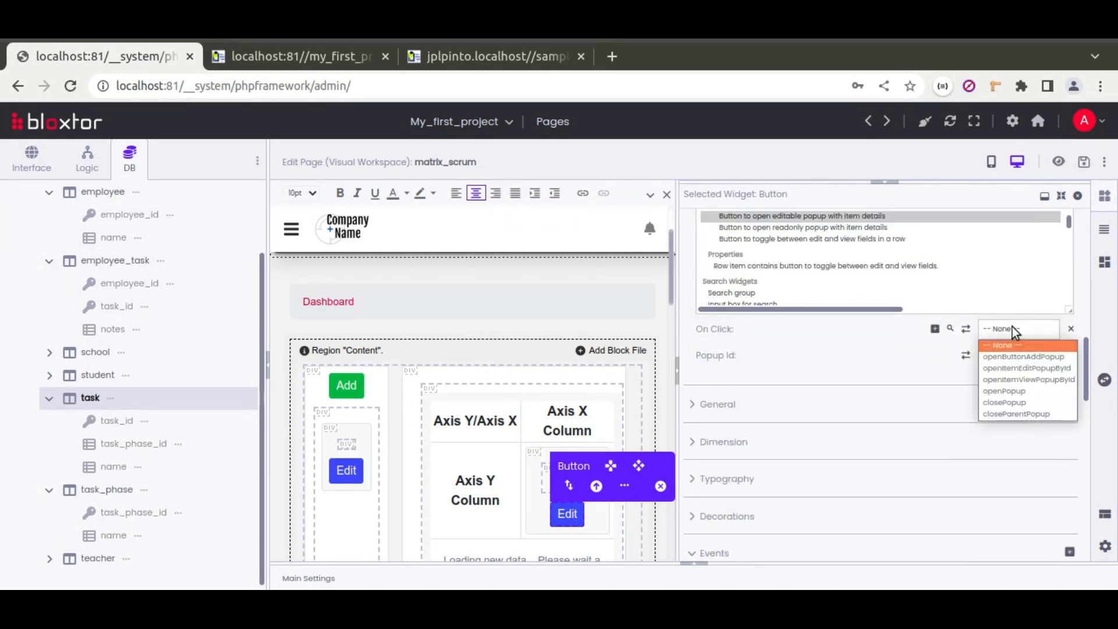
click(1053, 369)
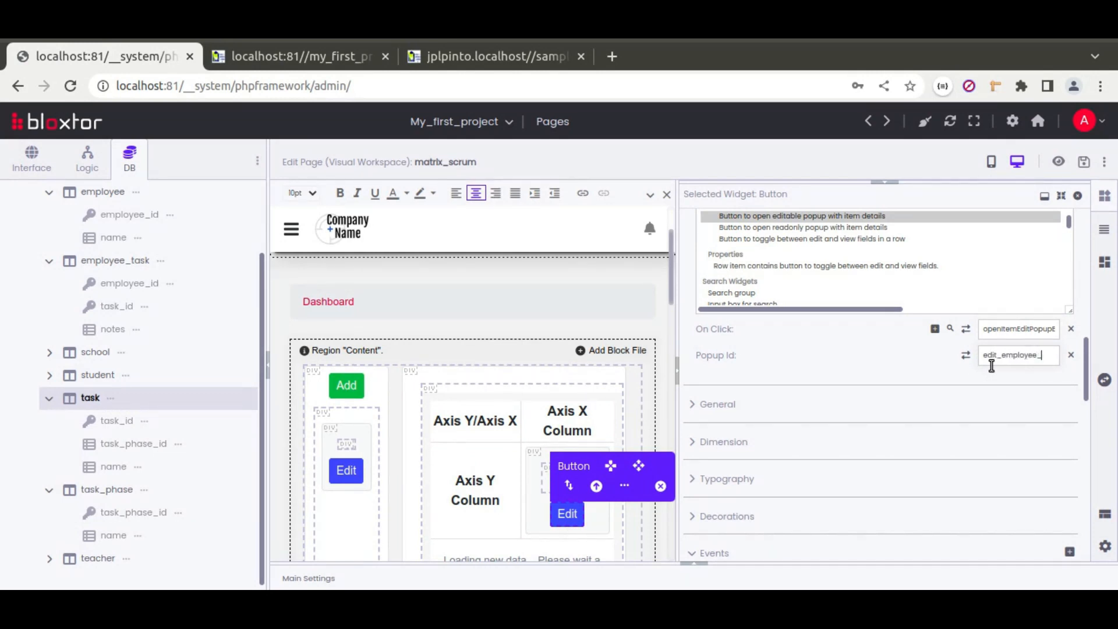
text(k_popup)
double_click(1019, 351)
click(1035, 357)
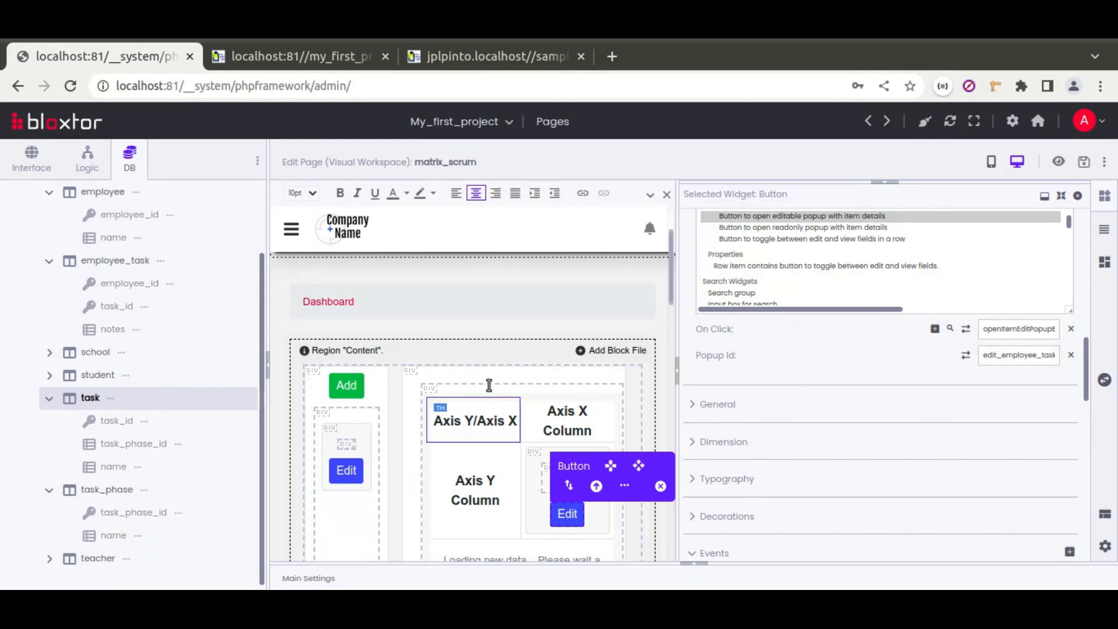
Step: Add the Bootstrap v4 "Launch demo modal" widget below the existing popup at the end of the page content
scroll(497, 367, down, 10)
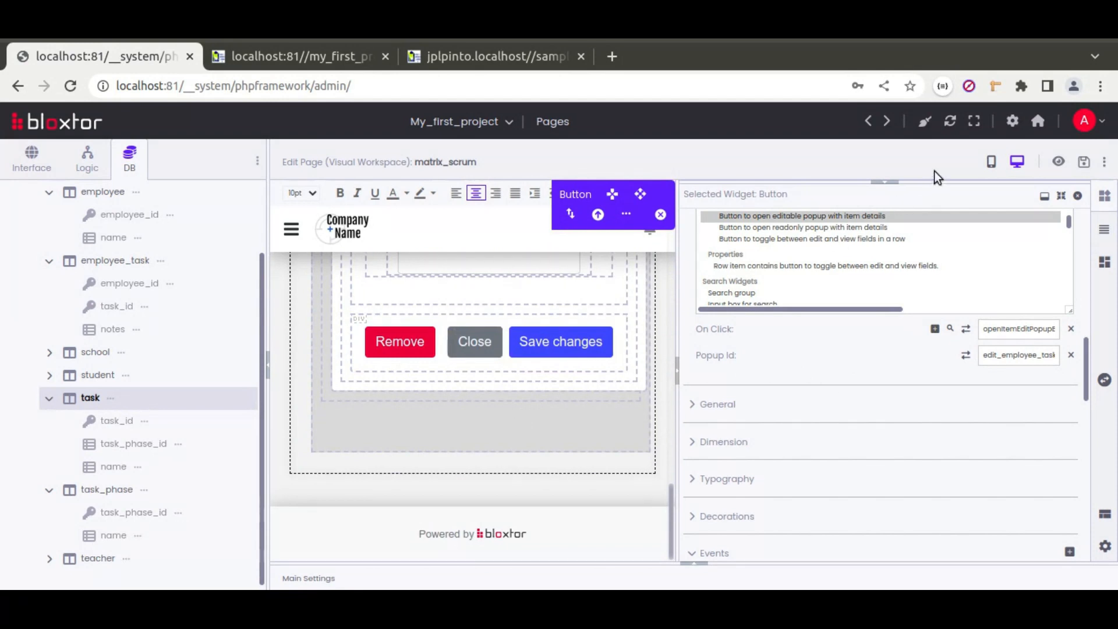
drag(924, 181, 942, 417)
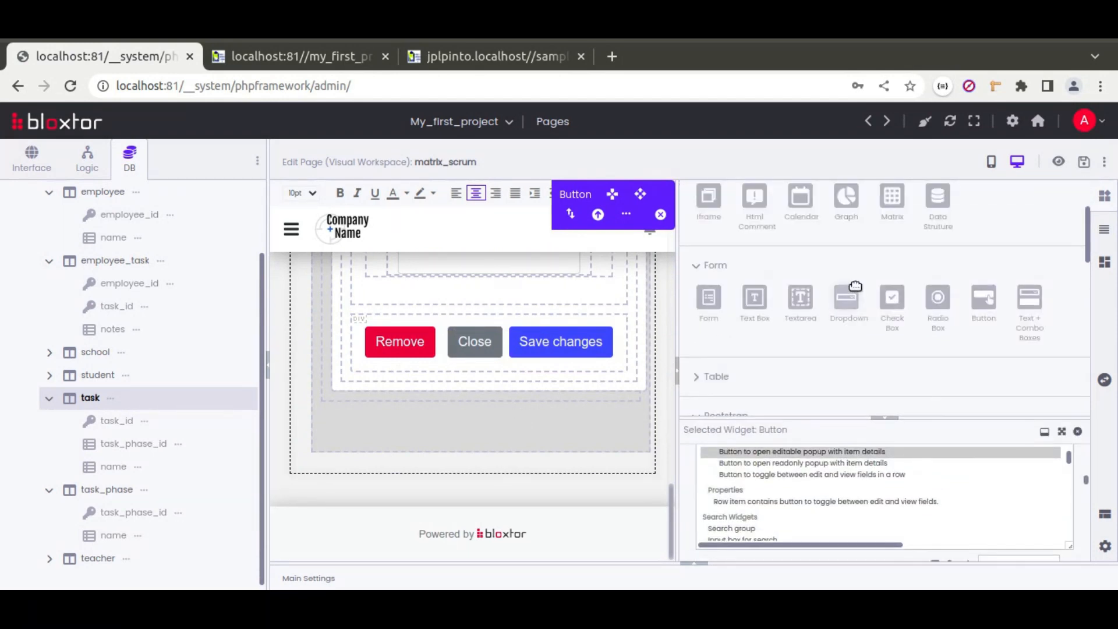
scroll(1084, 231, down, 6)
drag(1036, 216, 469, 473)
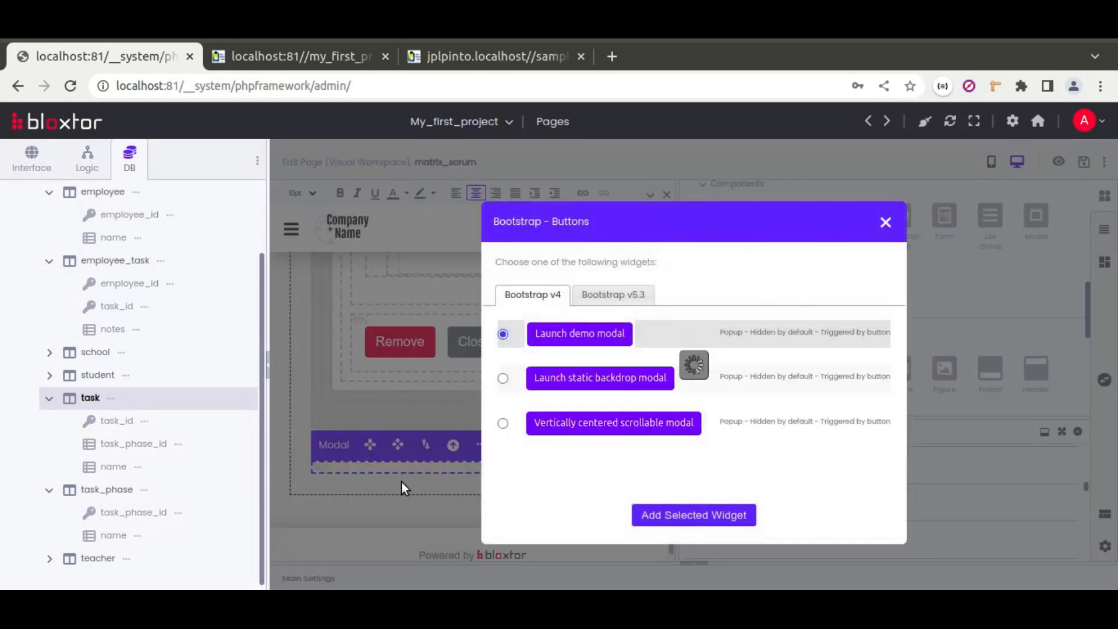
click(661, 515)
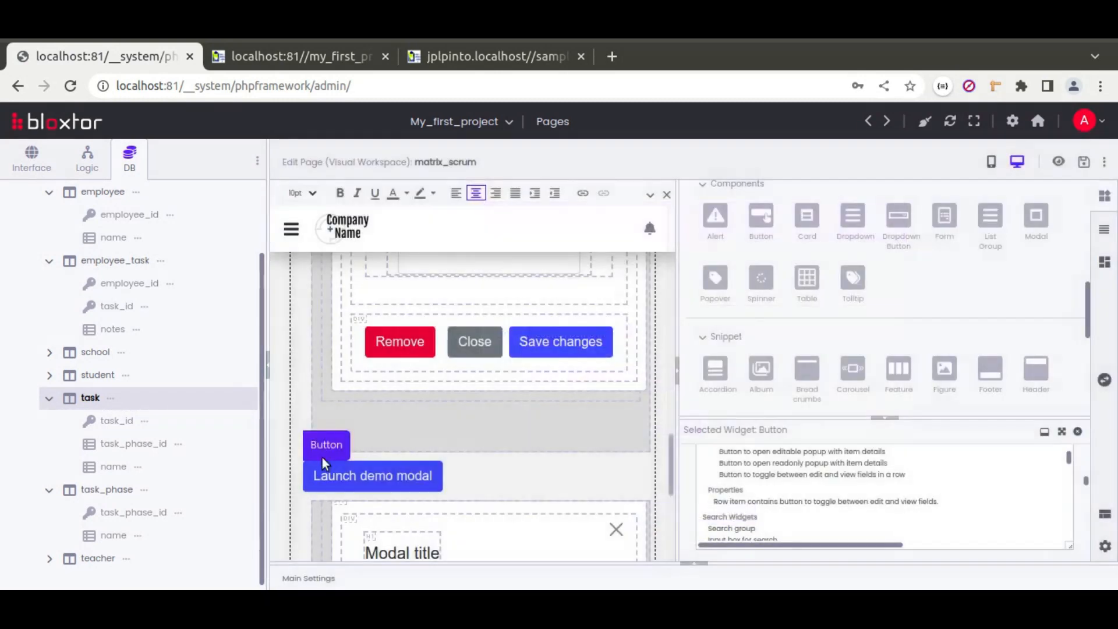
Step: Delete the "Launch demo modal" button that came with the new modal
click(362, 475)
click(503, 444)
click(553, 403)
key(Return)
Step: Set the new modal div's Id to edit_employee_task_popup
click(305, 487)
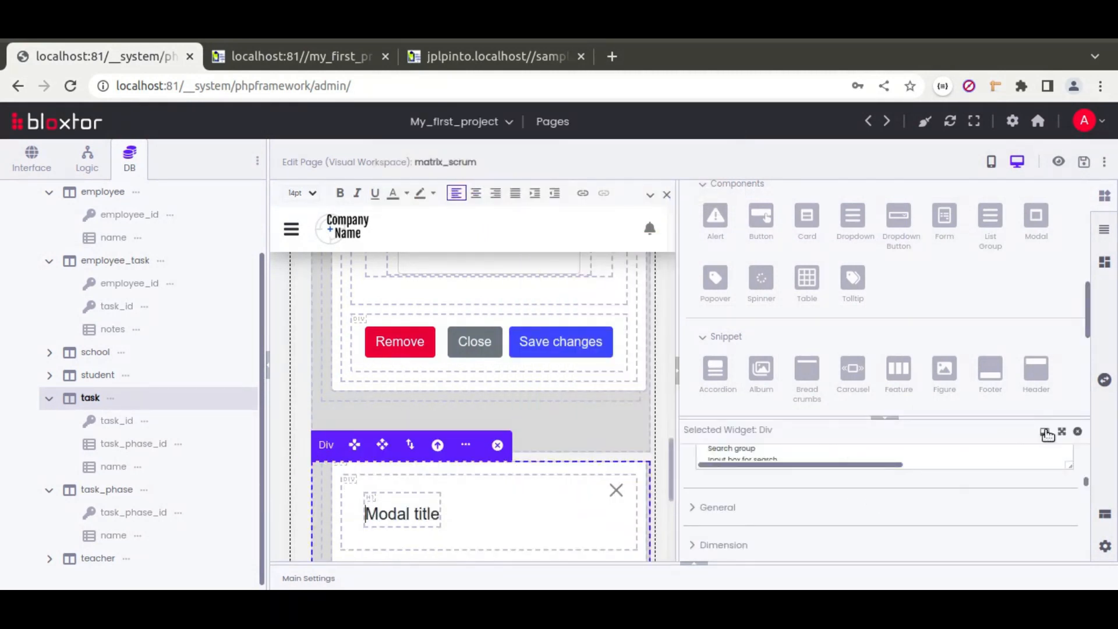
click(1061, 432)
scroll(690, 383, up, 10)
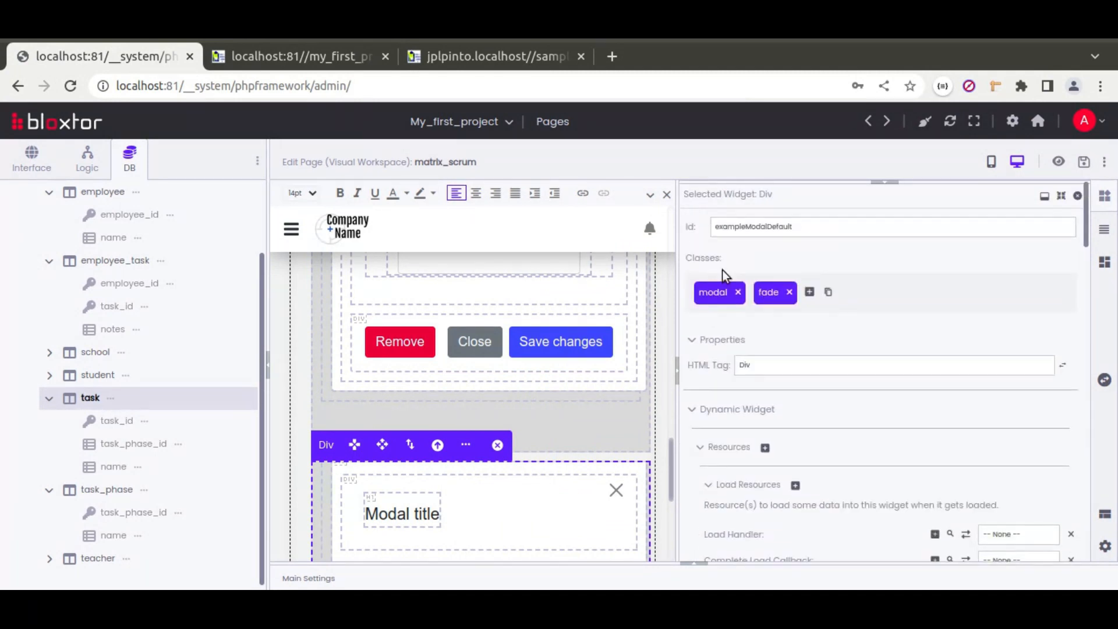
double_click(750, 230)
text(edit_employee_task_popup)
Step: Change the new modal's title to "Edit Employee Task"
scroll(400, 512, down, 2)
double_click(385, 413)
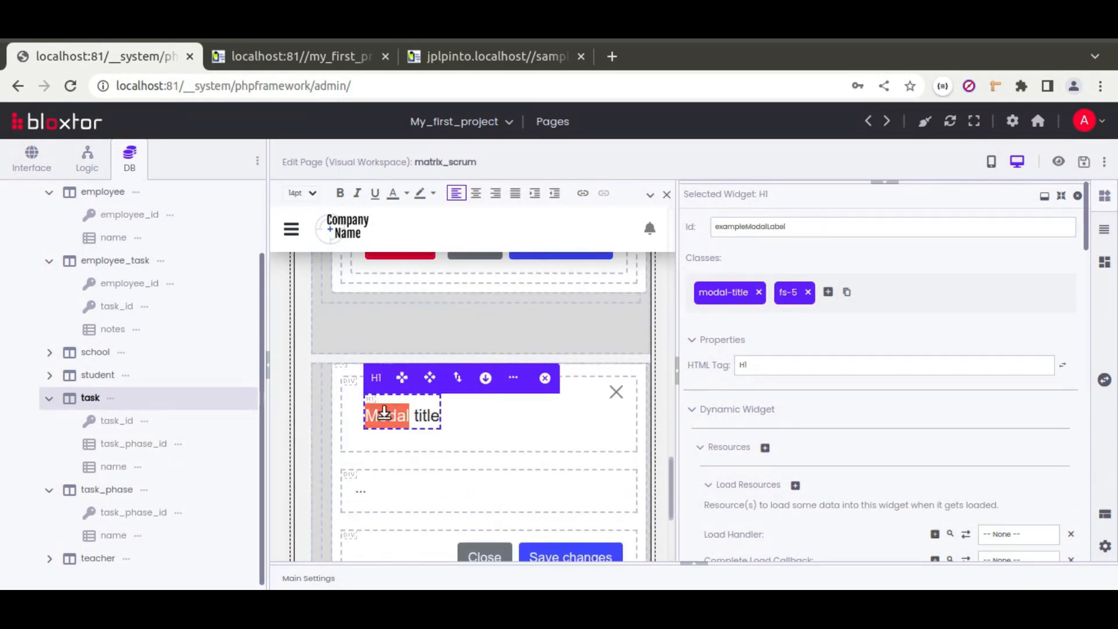
text(Edit Employee T)
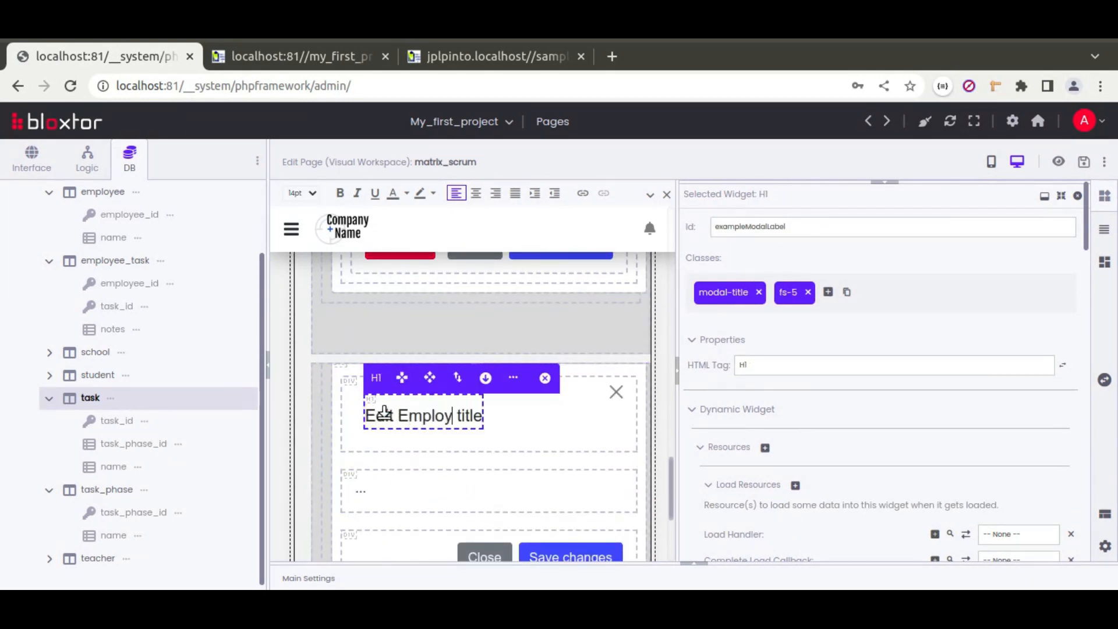
text(ask)
key(Delete)
key(Delete)
key(Delete)
key(Delete)
key(Delete)
key(Delete)
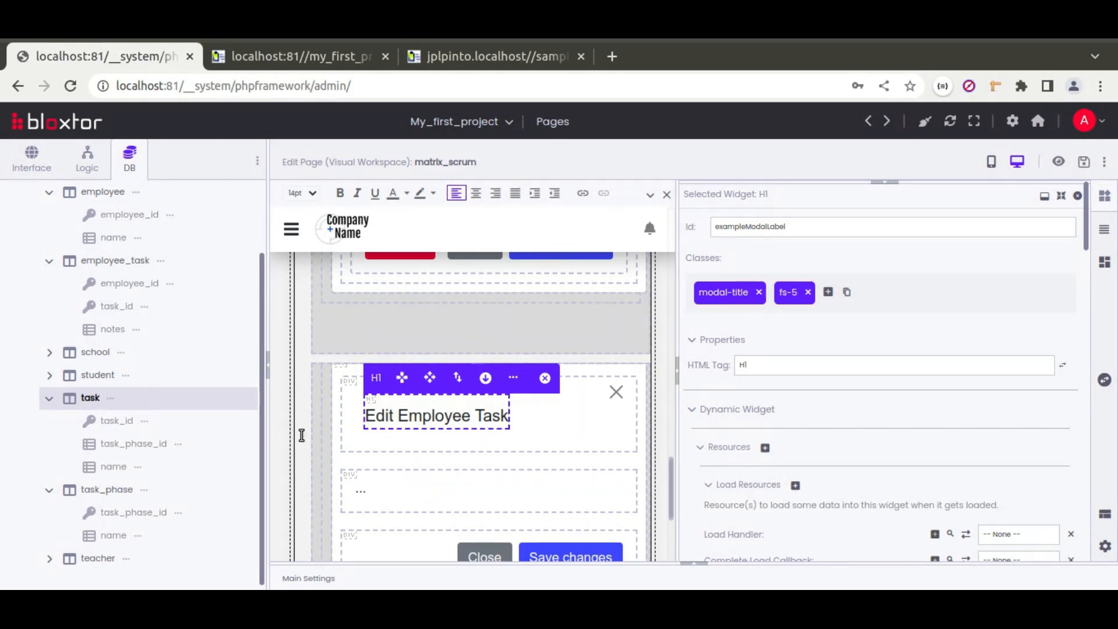
Step: Add an empty Form widget inside the modal-content div, above the Edit Employee Task header
click(338, 417)
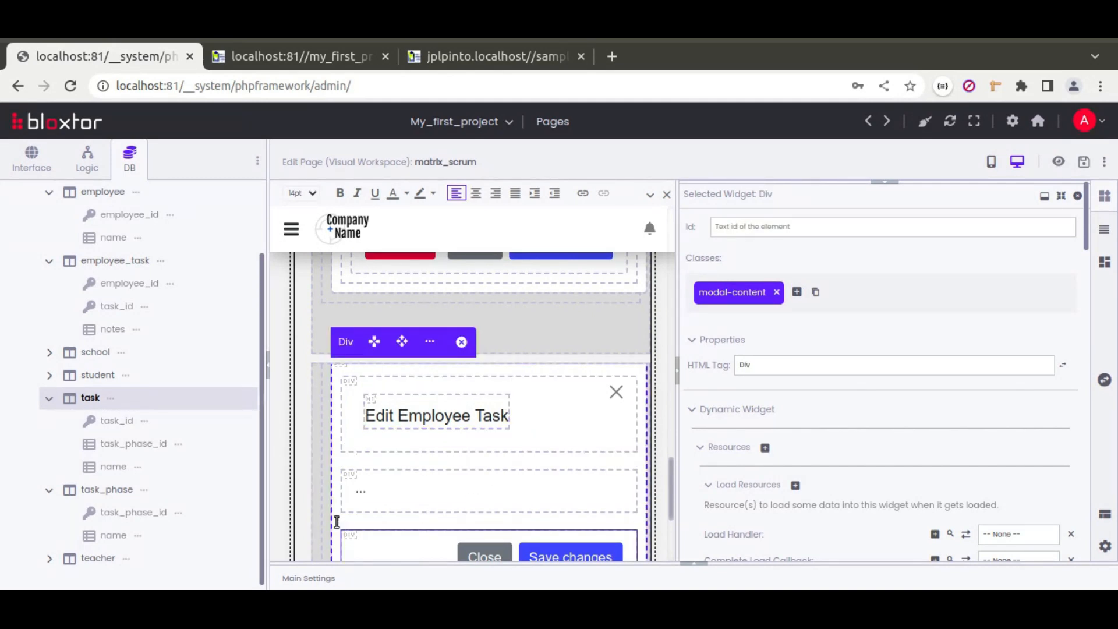
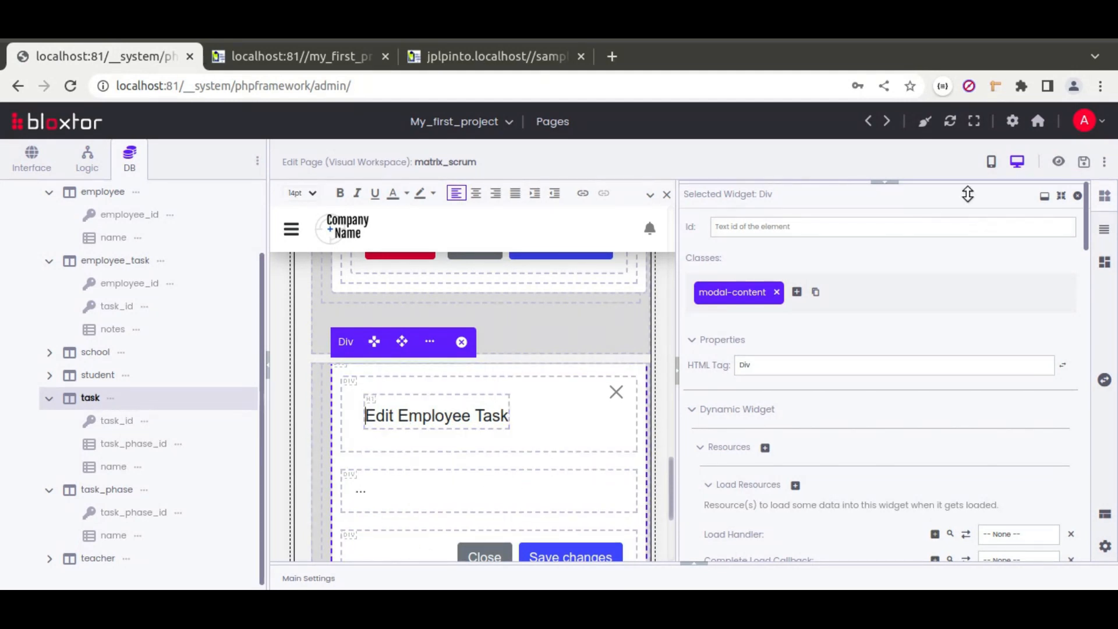
drag(967, 194, 943, 411)
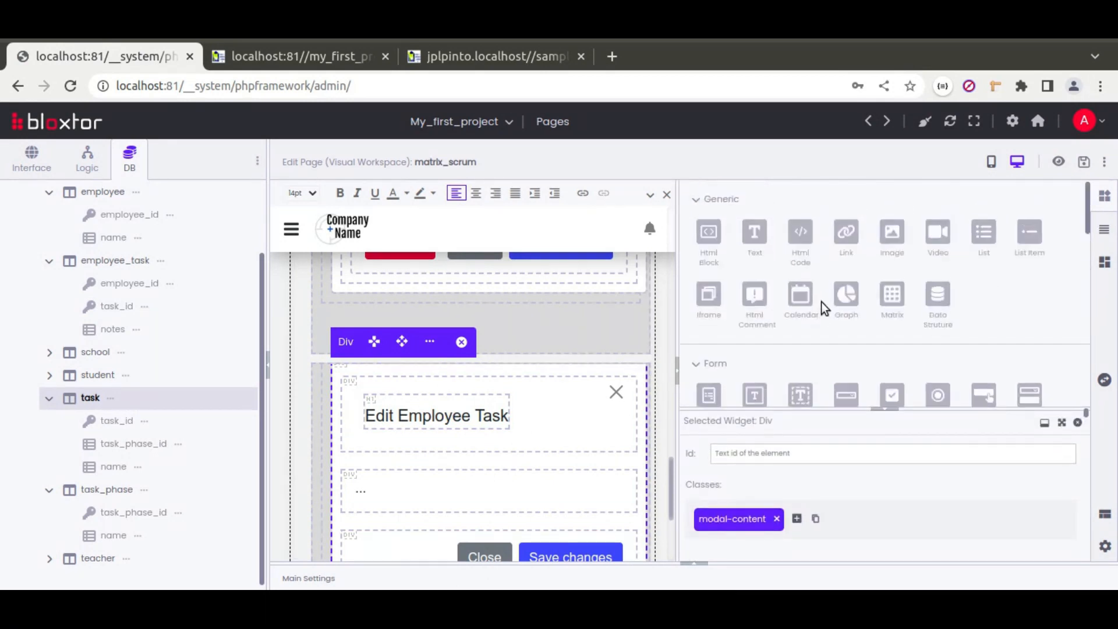
scroll(714, 295, down, 3)
drag(680, 258, 346, 450)
Step: Move the modal's header, body and footer divs into the form, keeping them in that order
click(380, 431)
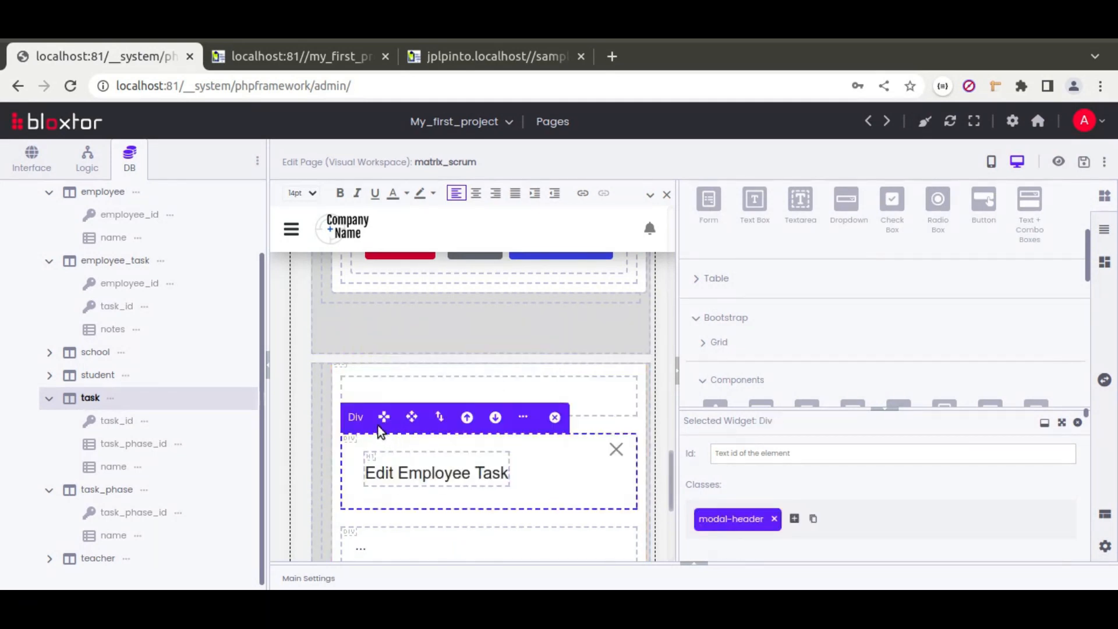
drag(383, 390, 384, 389)
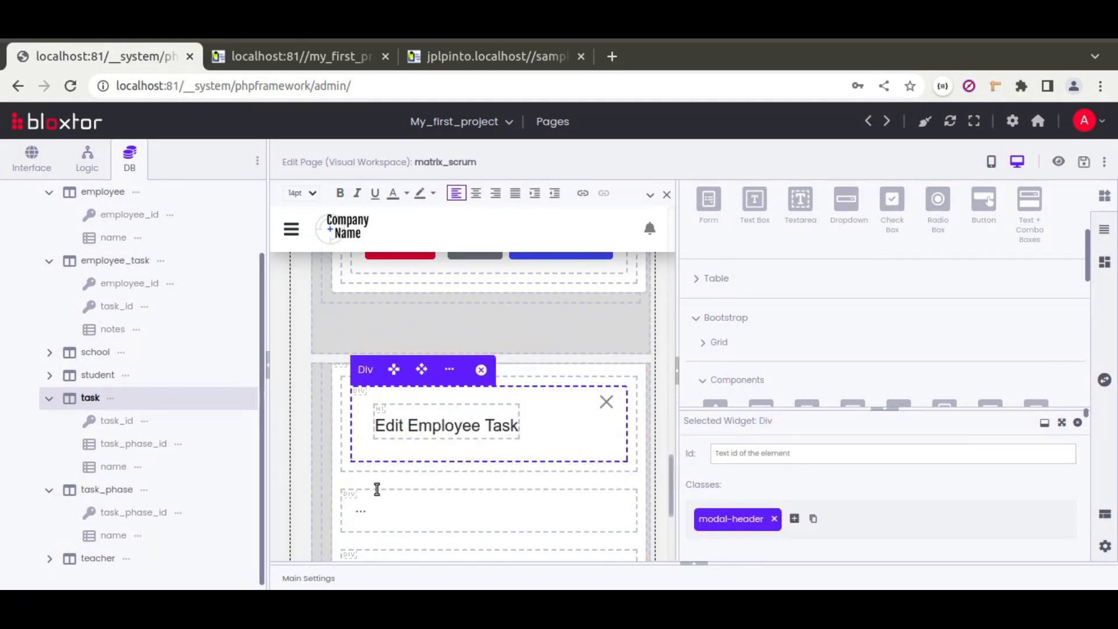
click(371, 507)
drag(384, 472, 384, 428)
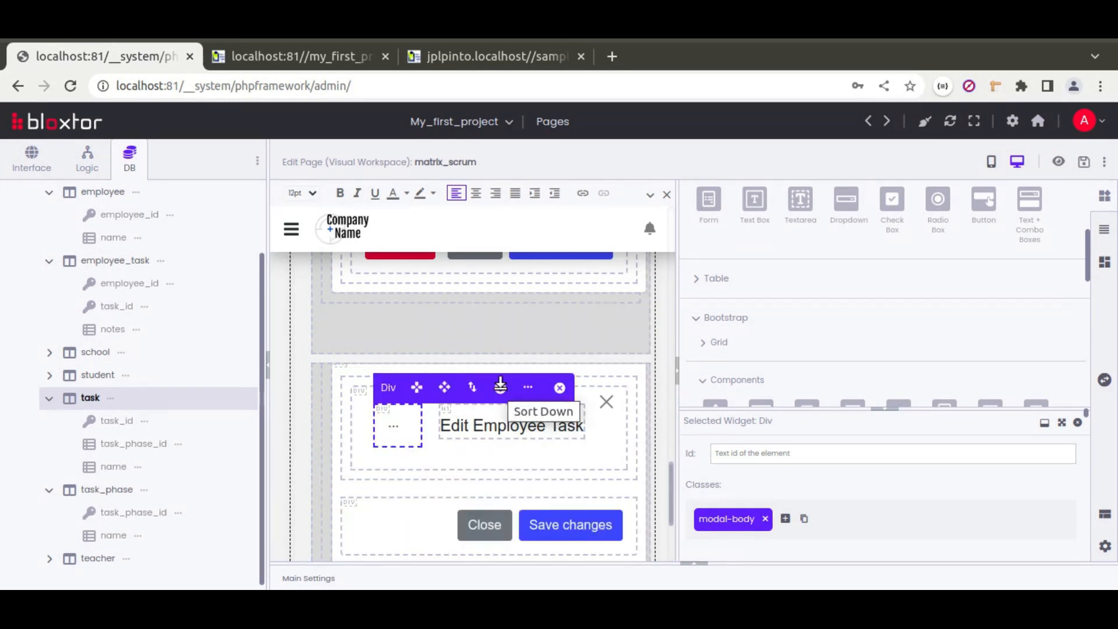
drag(416, 387, 373, 479)
scroll(394, 494, down, 3)
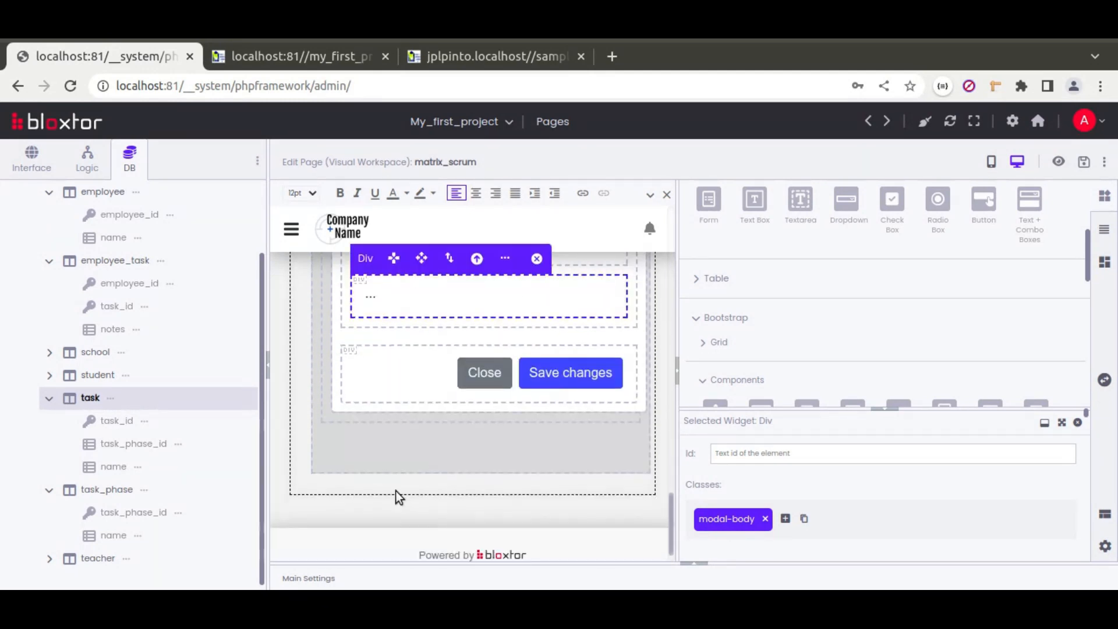
click(407, 379)
mouse_move(381, 331)
mouse_down()
mouse_move(382, 319)
mouse_move(385, 335)
mouse_up()
scroll(402, 452, up, 3)
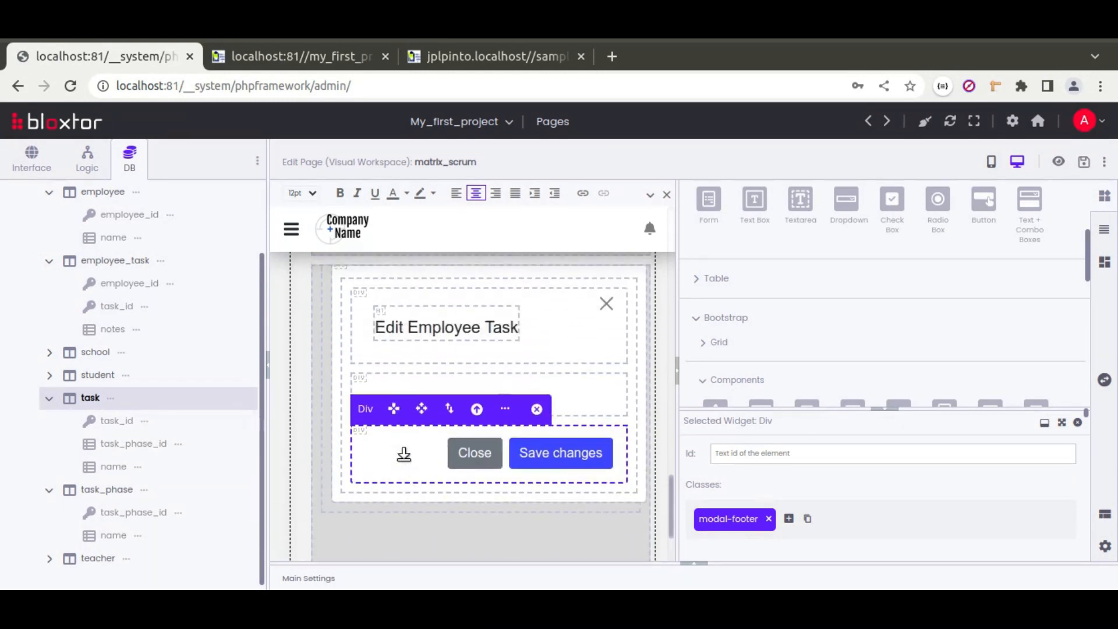
click(417, 483)
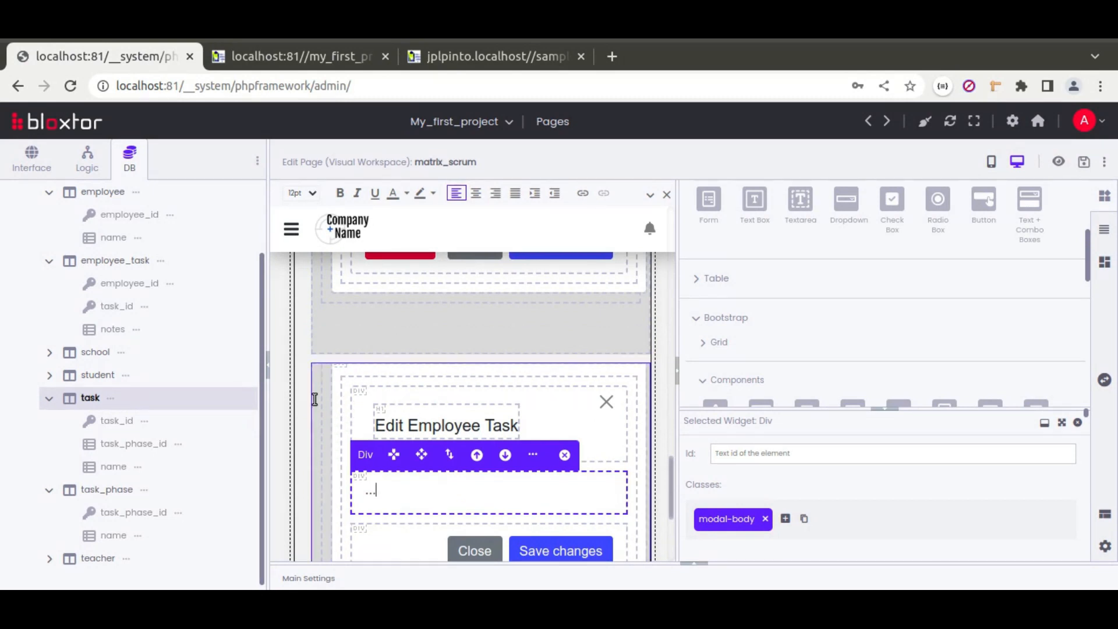
Step: Set the edit_employee_task_popup div's default widget type to both Popup and Editable Popup
click(314, 394)
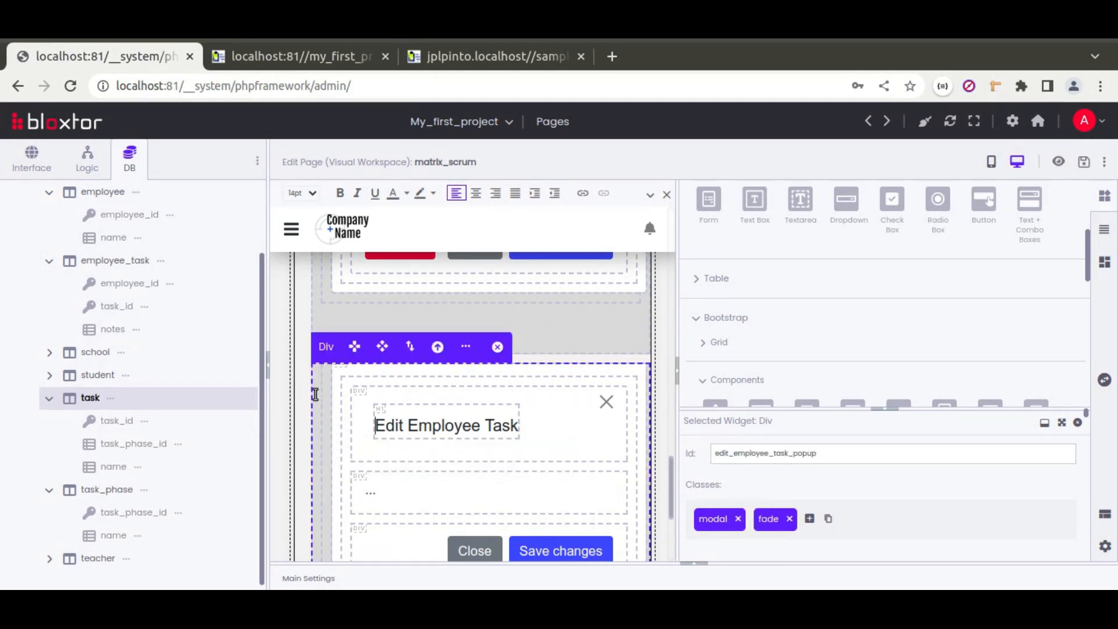
click(1065, 420)
scroll(696, 421, down, 8)
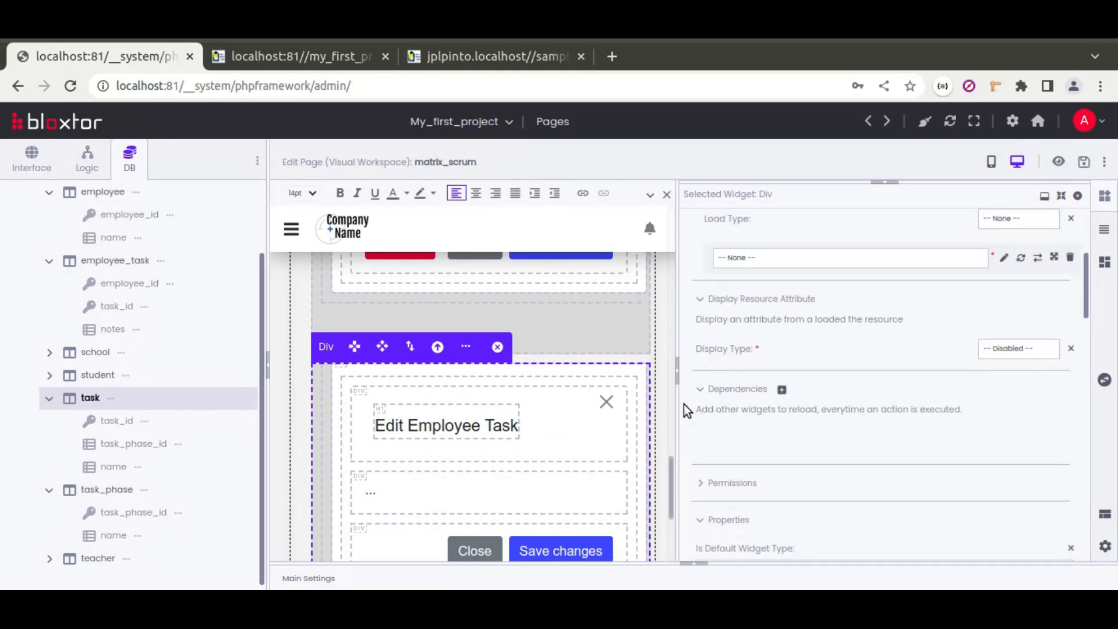
scroll(771, 358, down, 10)
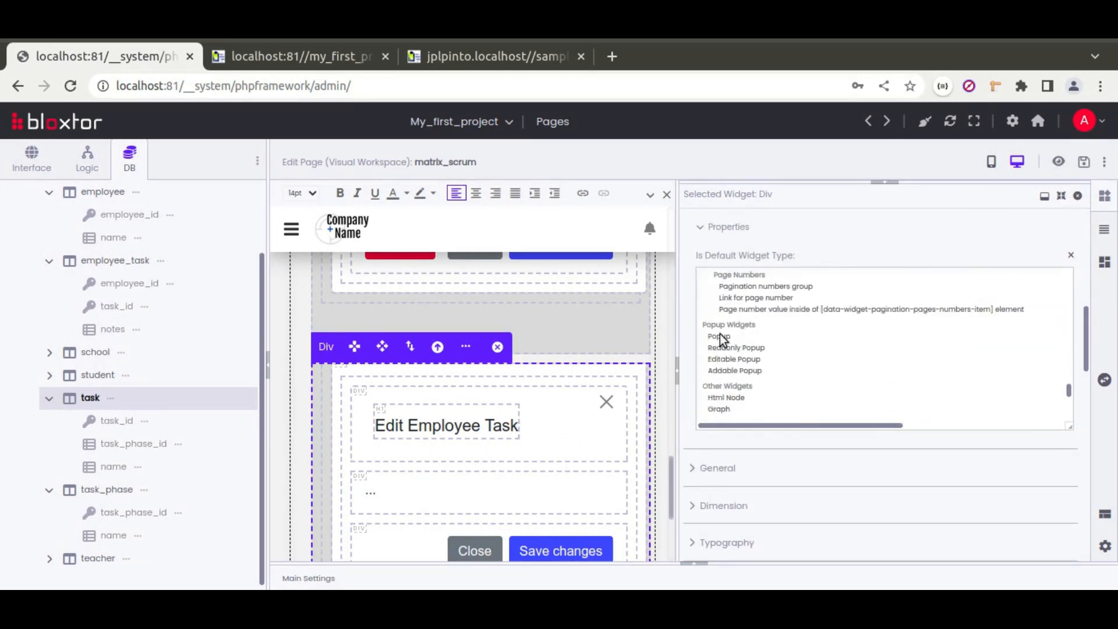
click(720, 335)
ctrl+click(729, 359)
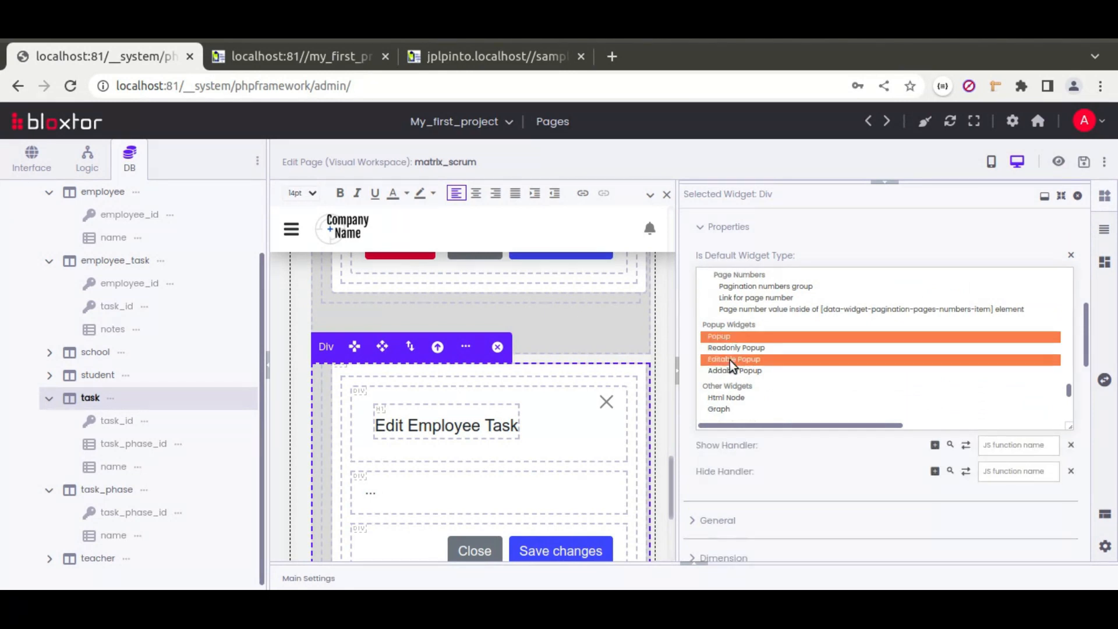
Step: Give the form inside the Edit Employee Task popup its own Id, adapted from edit_employee_task_popup
click(343, 391)
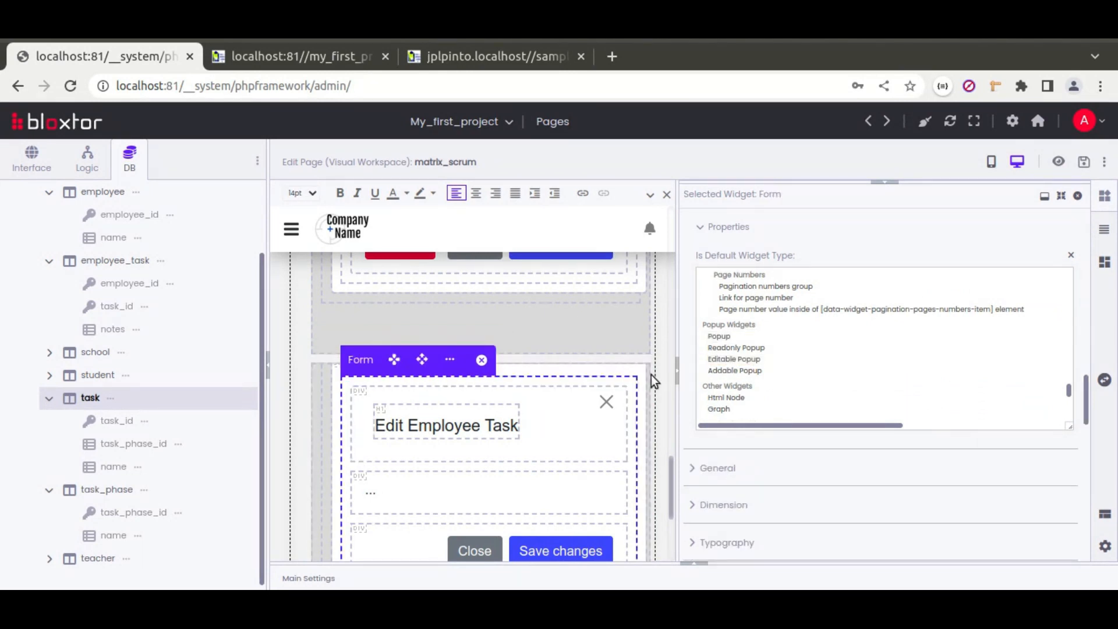
scroll(687, 365, down, 10)
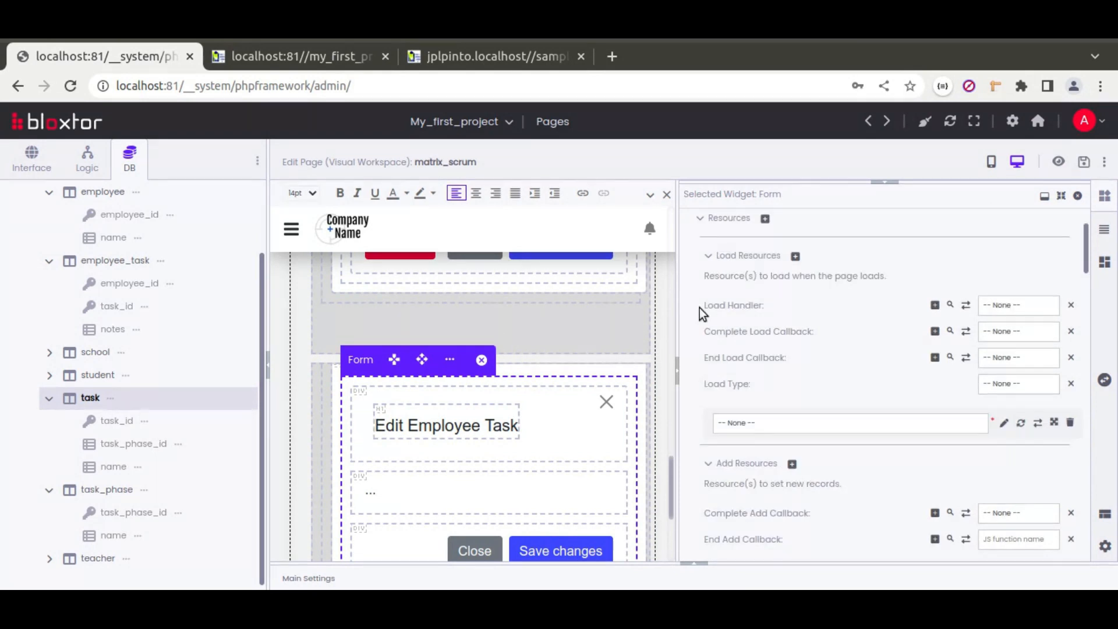
click(362, 367)
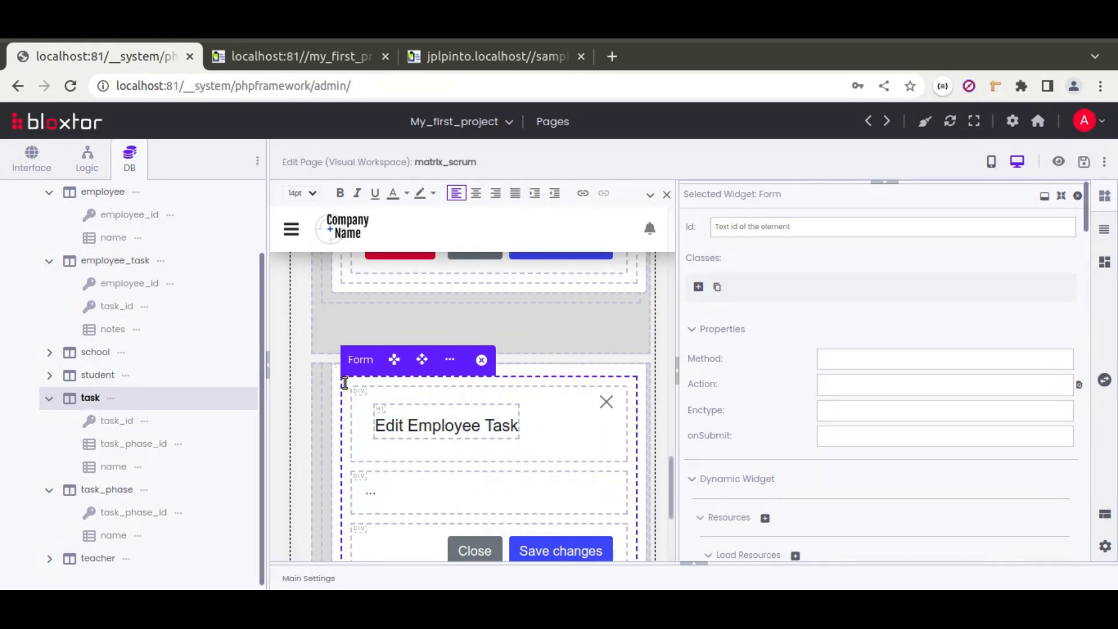
text(edit_employee_task_popup)
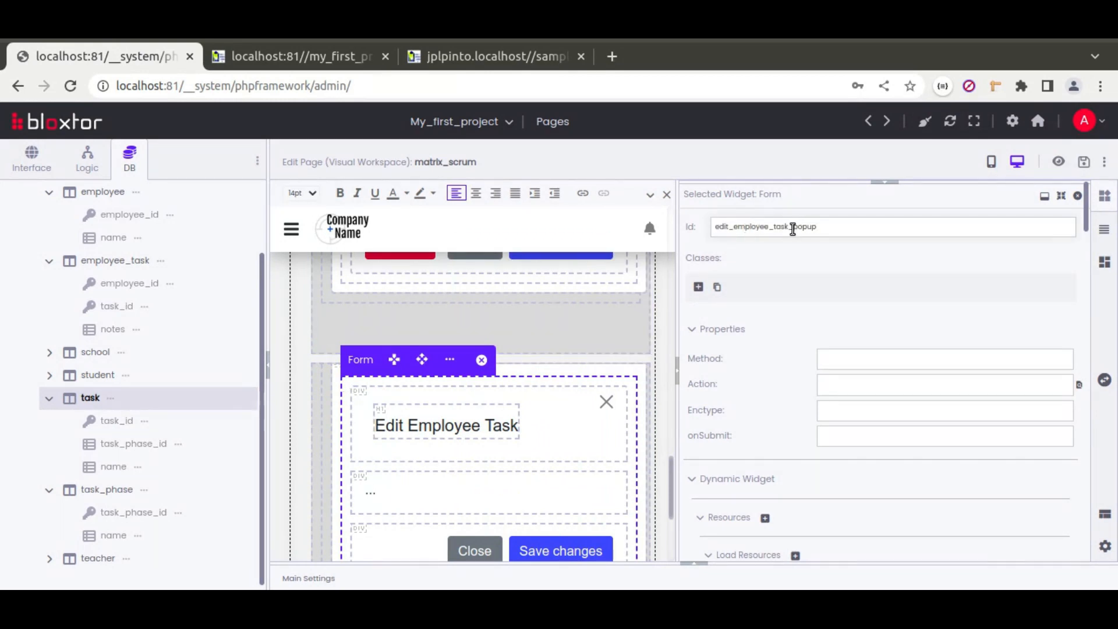
shift+click(792, 227)
Step: Add a dependency to the edit_employee_task_popup div and choose the widget it reloads
click(316, 393)
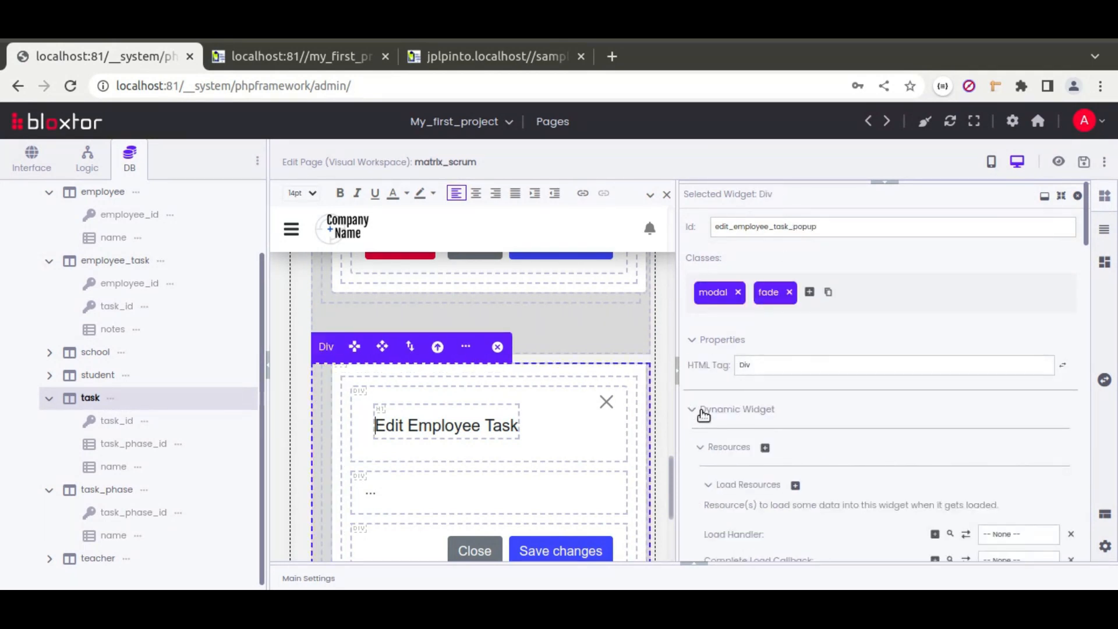
scroll(703, 414, down, 7)
click(781, 392)
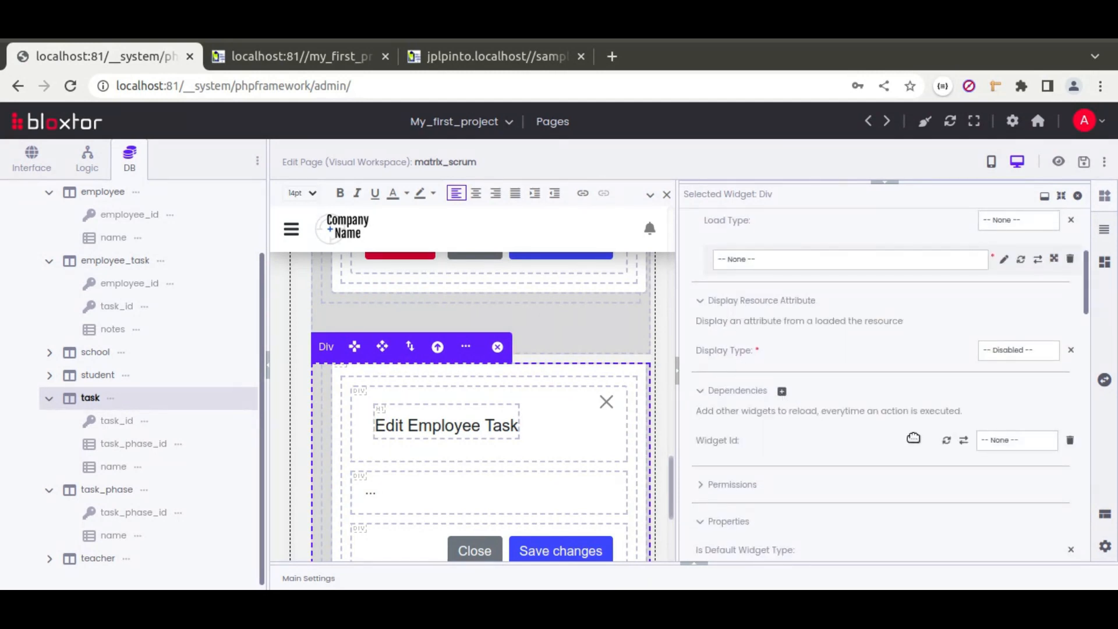
click(979, 445)
click(1036, 385)
Step: Set the default widget type of the form inside the Edit Employee Task popup to Form
click(369, 425)
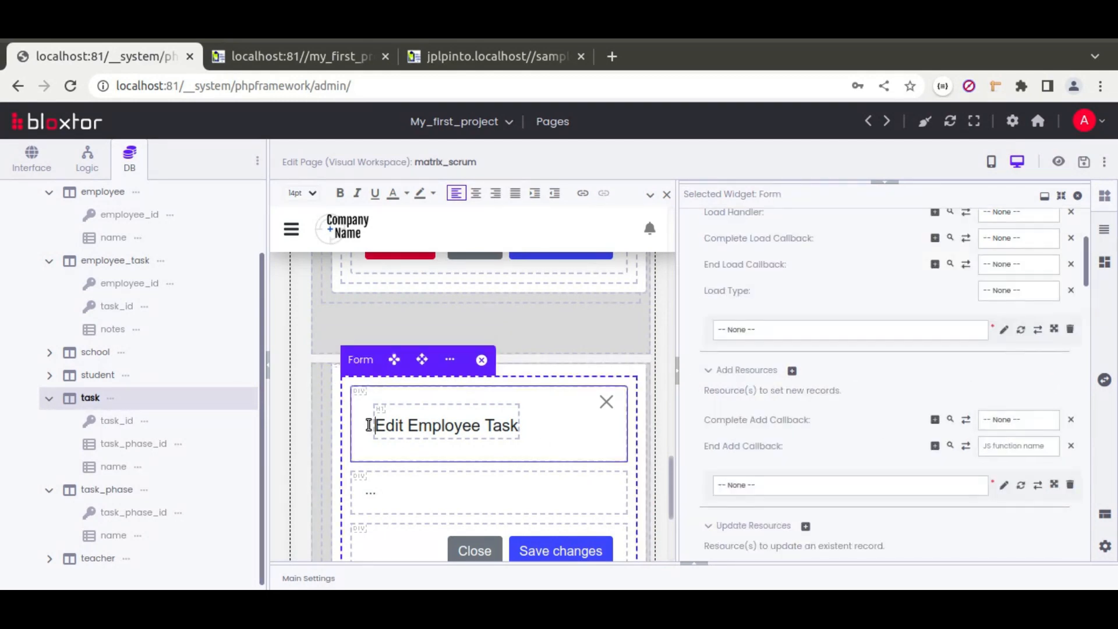
scroll(690, 417, down, 4)
scroll(690, 416, down, 10)
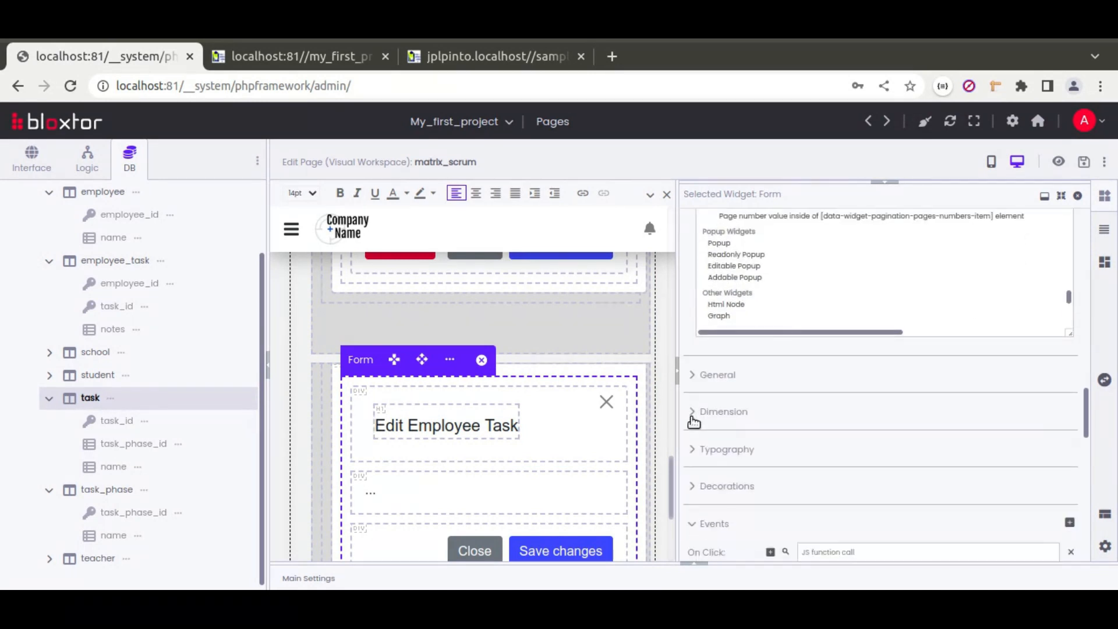
scroll(710, 382, up, 4)
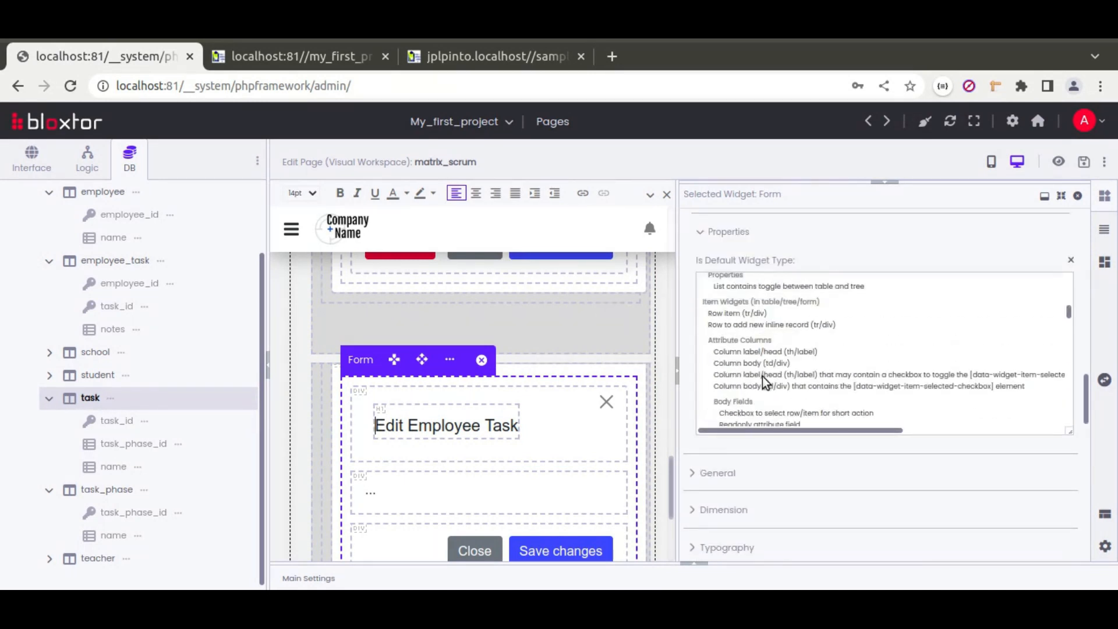
scroll(763, 383, up, 5)
click(728, 347)
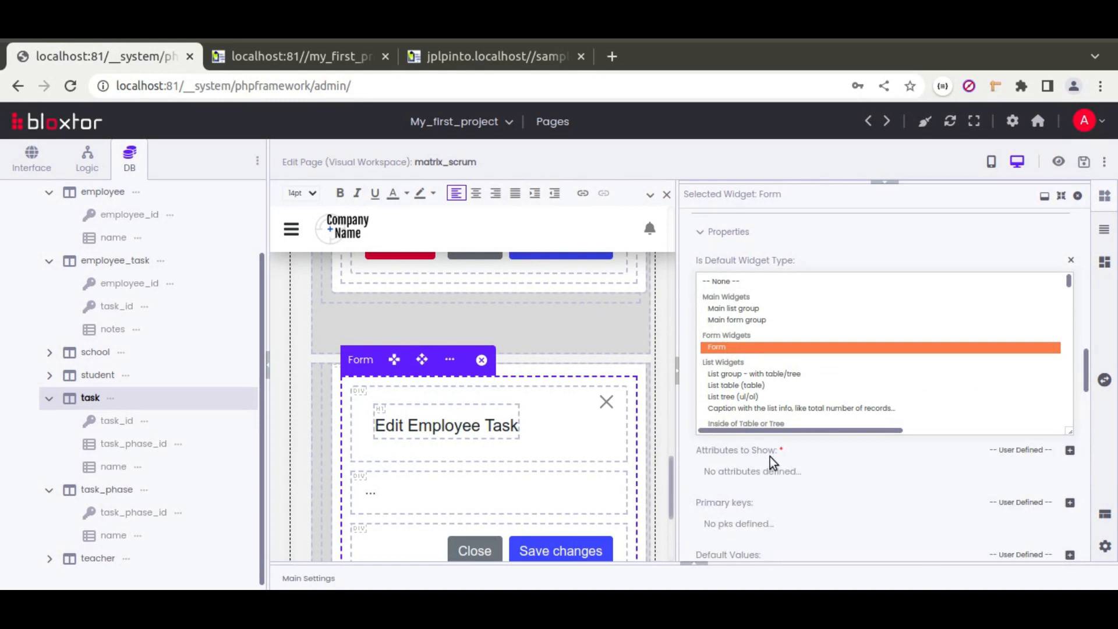
Step: Add the attribute notes to the form's attributes to show, generating its Notes field in the popup
scroll(839, 468, down, 2)
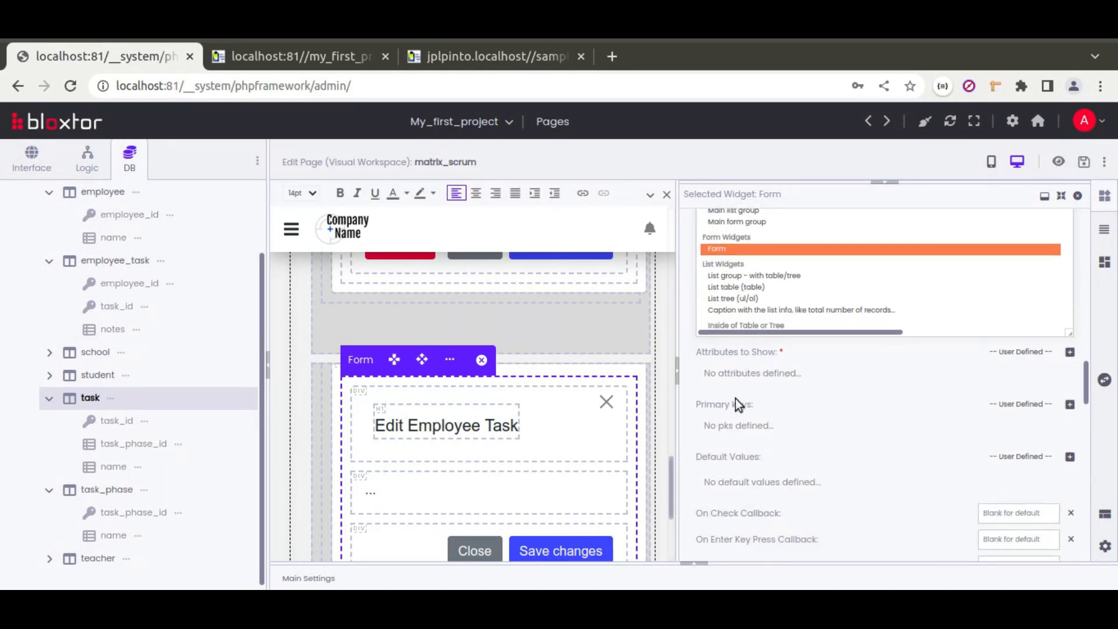
click(1069, 353)
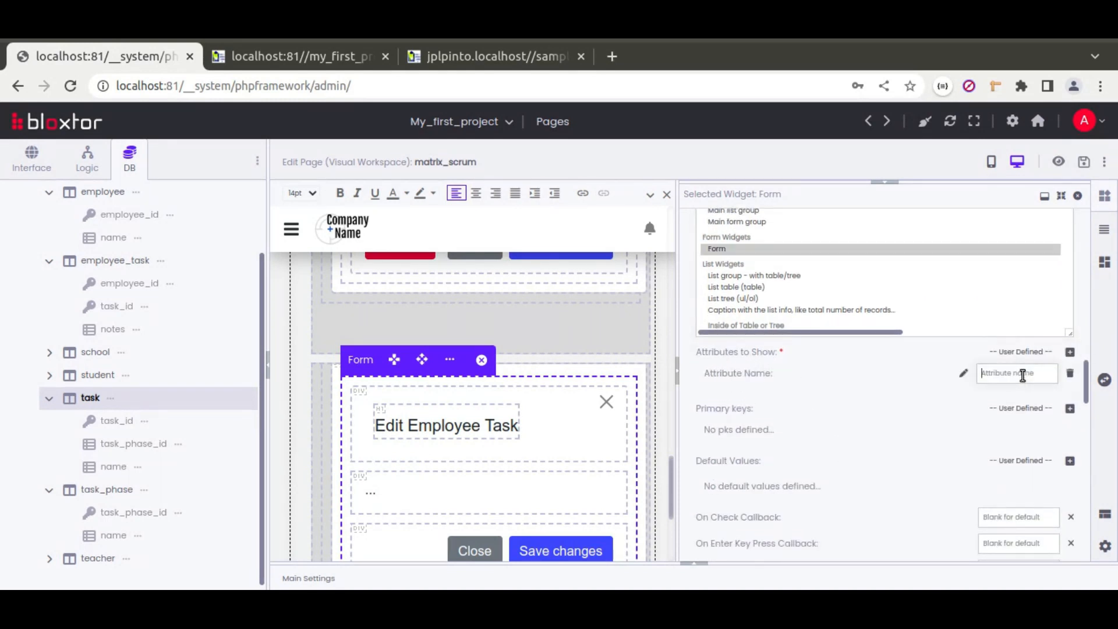
text(notes)
click(566, 438)
click(808, 347)
scroll(465, 361, down, 5)
scroll(469, 379, up, 2)
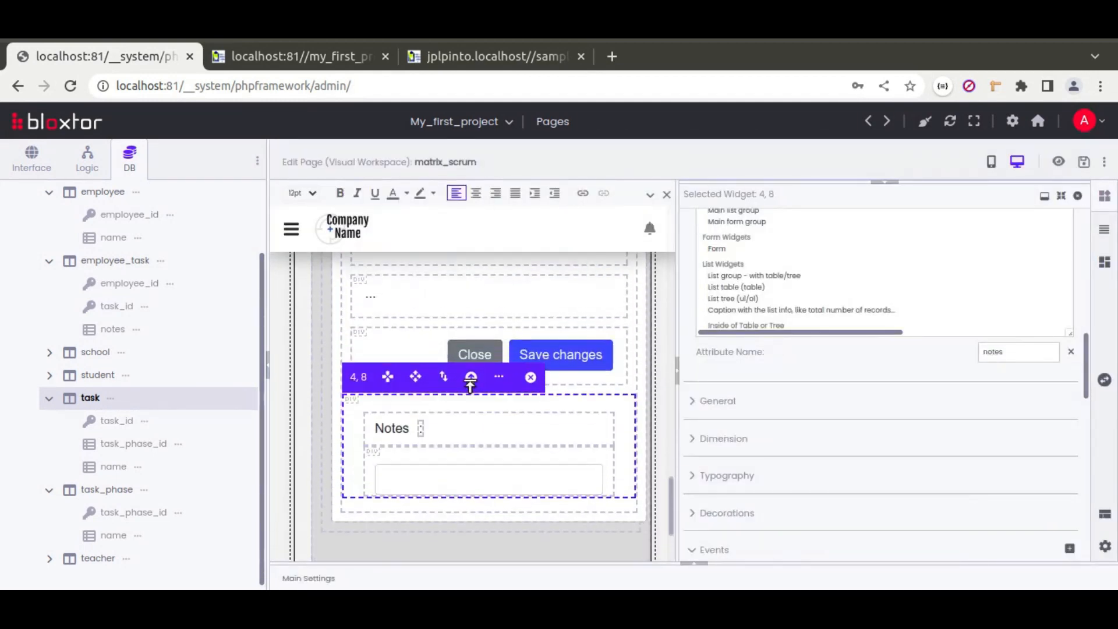
Step: Move the Notes field into the body of the Edit Employee Task popup and delete the placeholder dots above it
drag(415, 378, 416, 306)
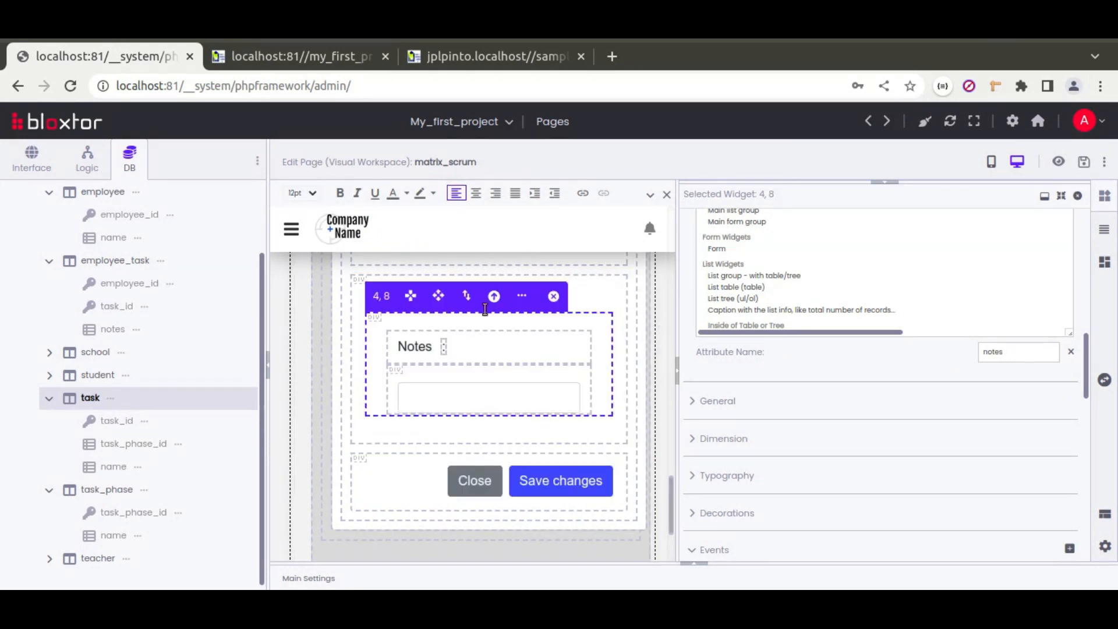
click(357, 299)
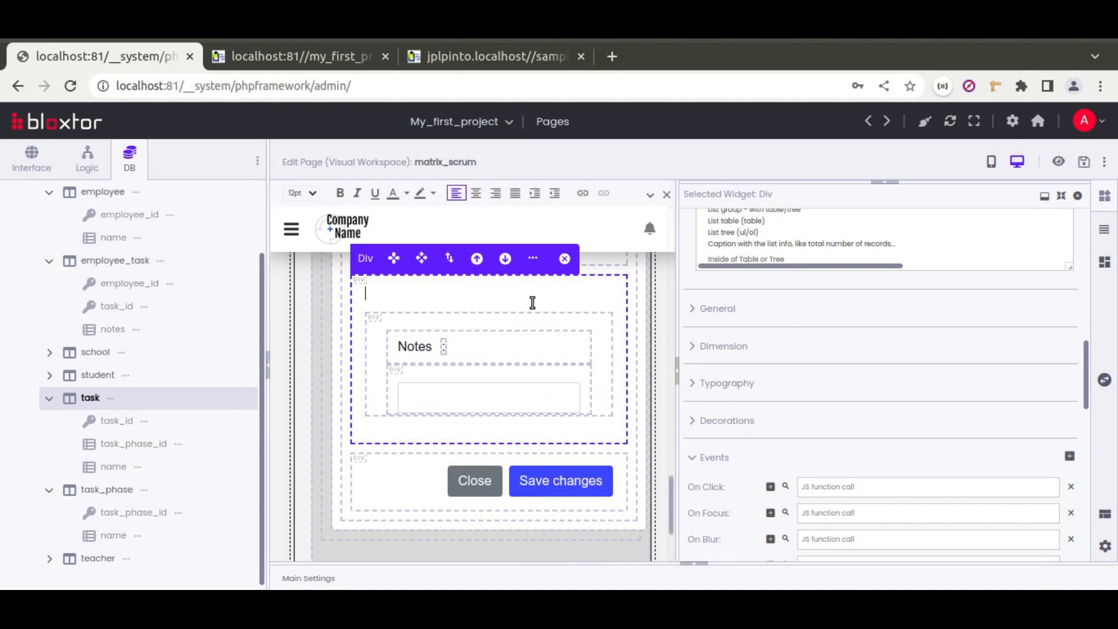
key(Delete)
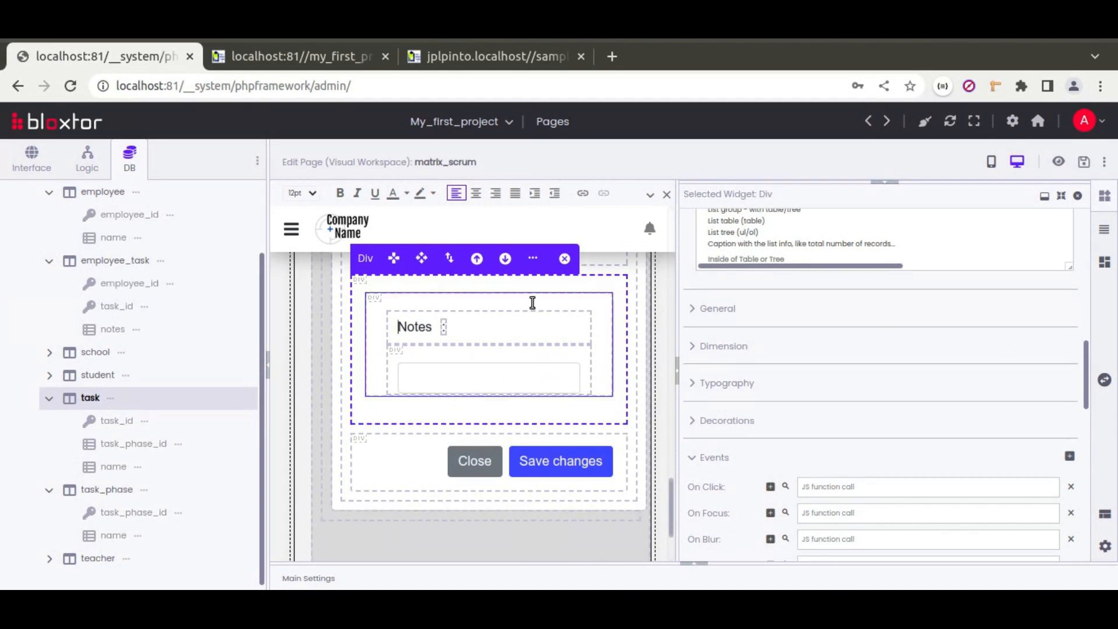
Step: Convert the Notes field's text box into a Textarea
click(440, 376)
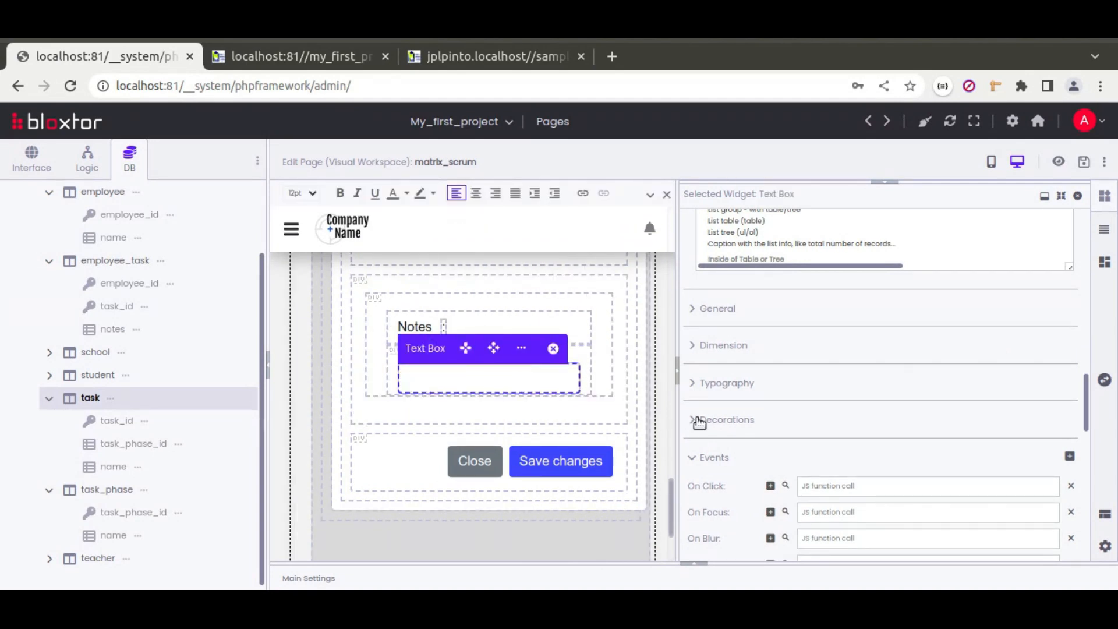
scroll(693, 442, down, 10)
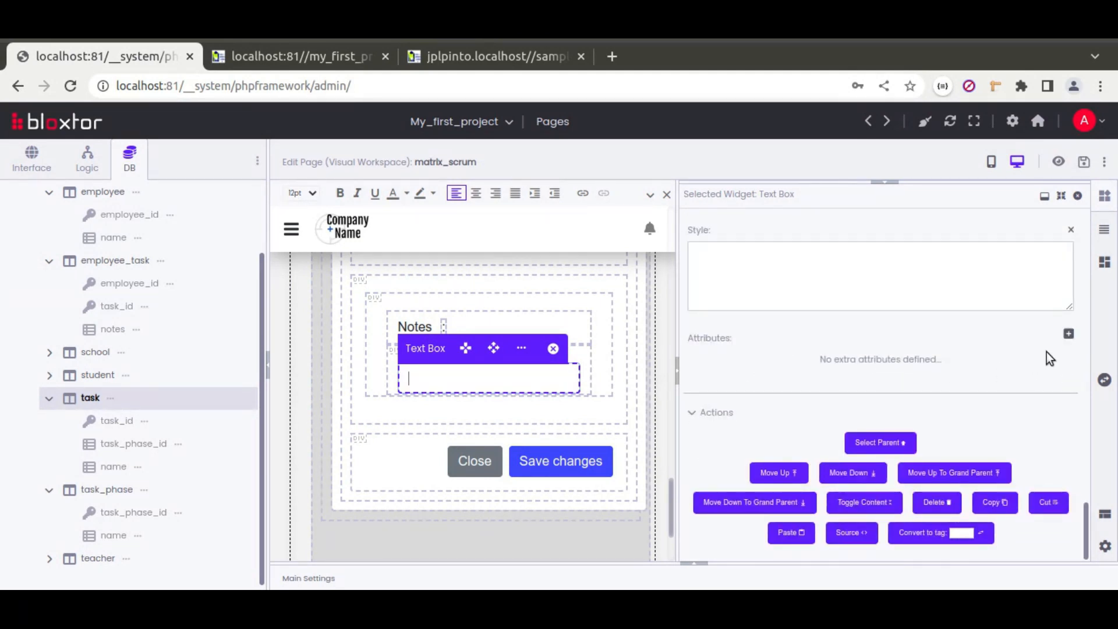
click(961, 532)
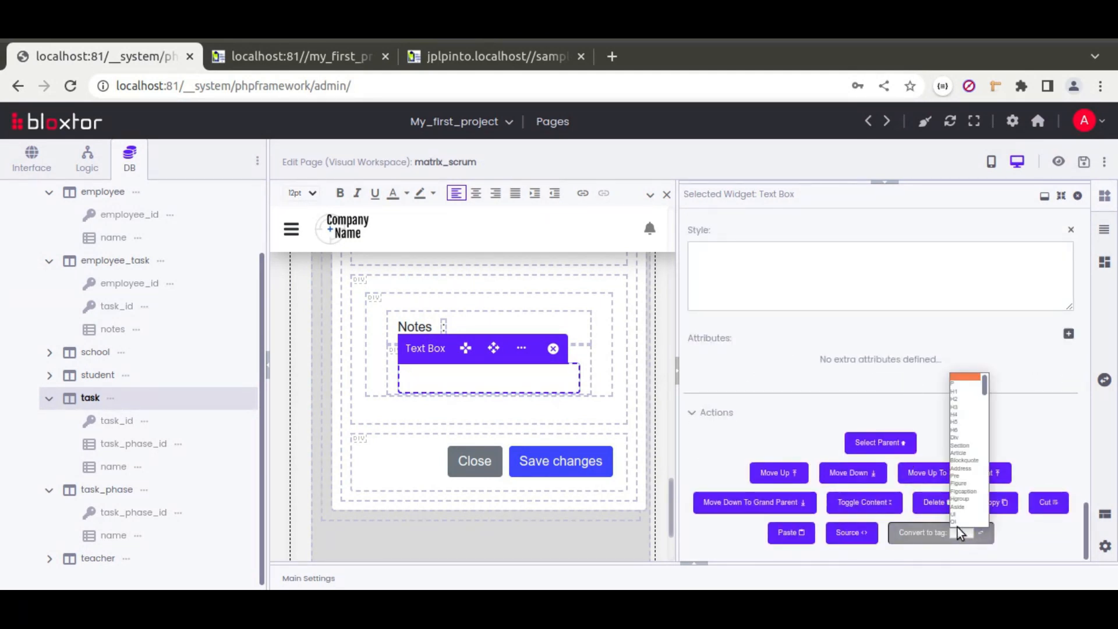
key(Down)
key(Up)
text(text)
key(Return)
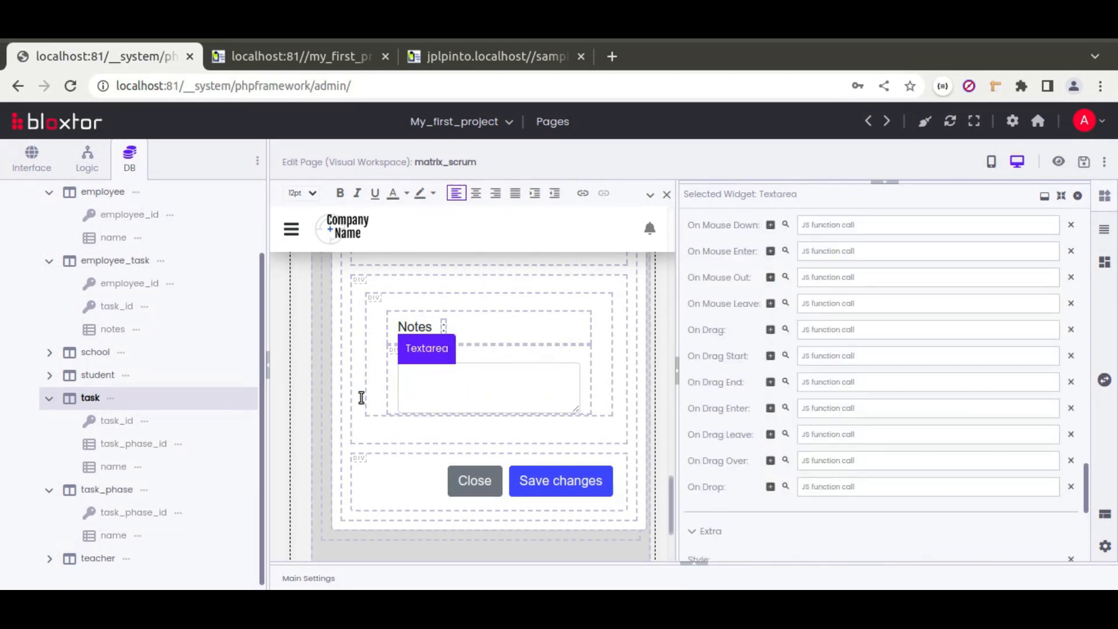
Step: Add the attribute task_id to the attributes to show of the Edit Employee Task popup's form
scroll(358, 384, up, 2)
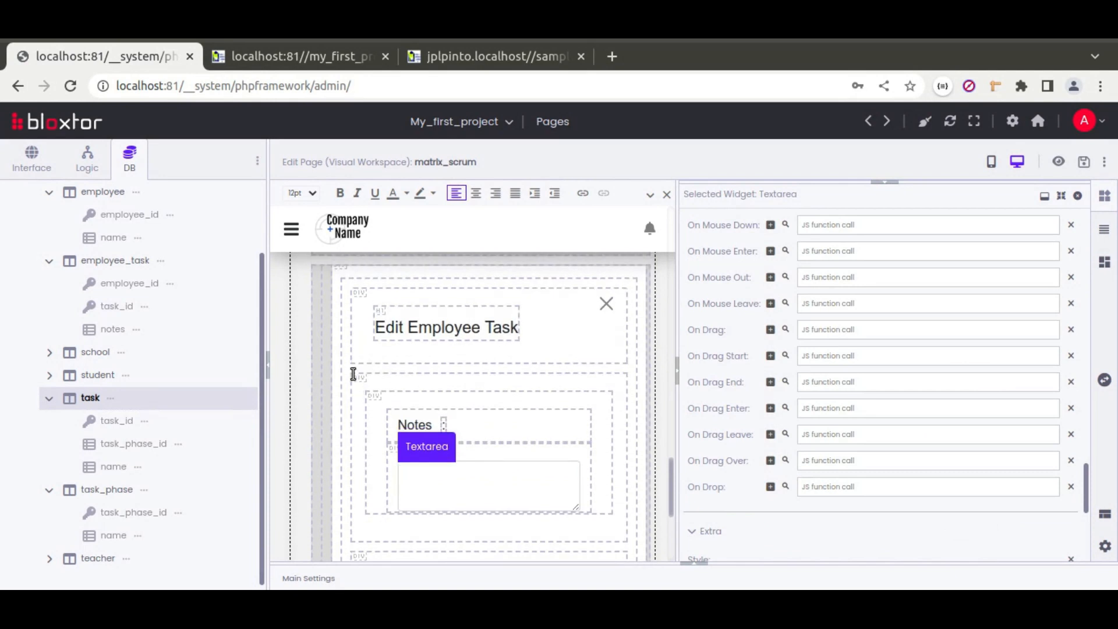
click(344, 321)
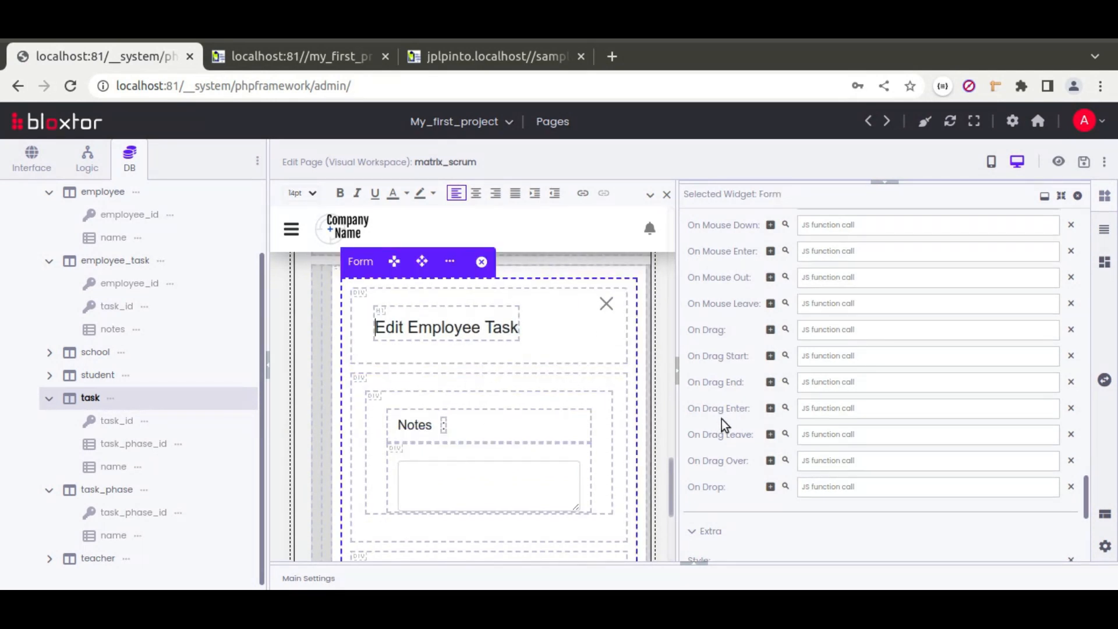
scroll(718, 422, up, 10)
scroll(718, 428, up, 2)
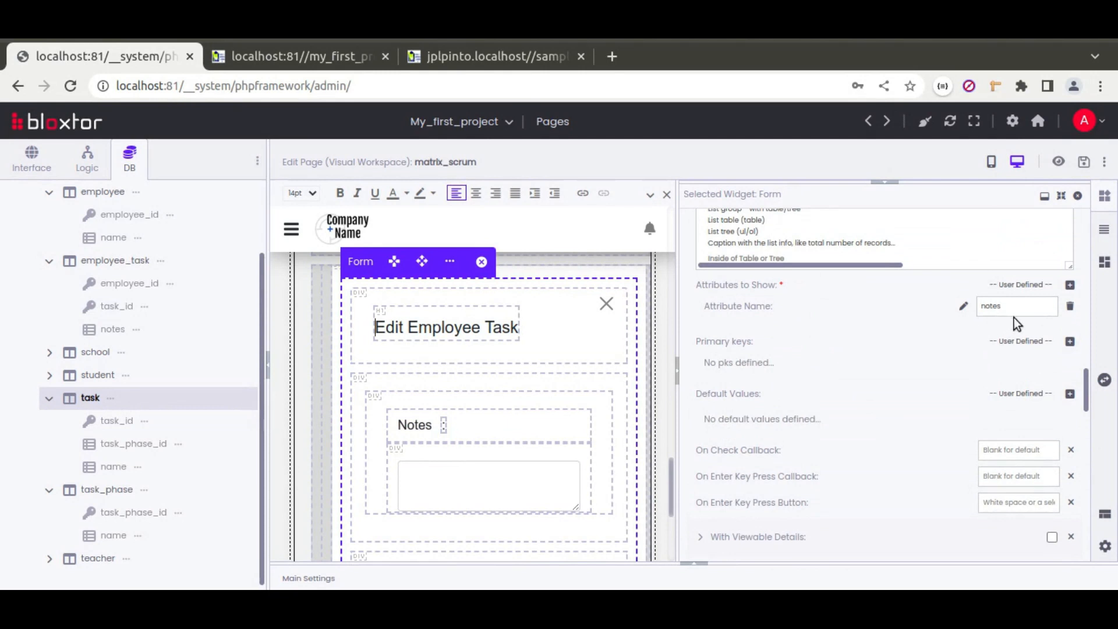
click(1070, 284)
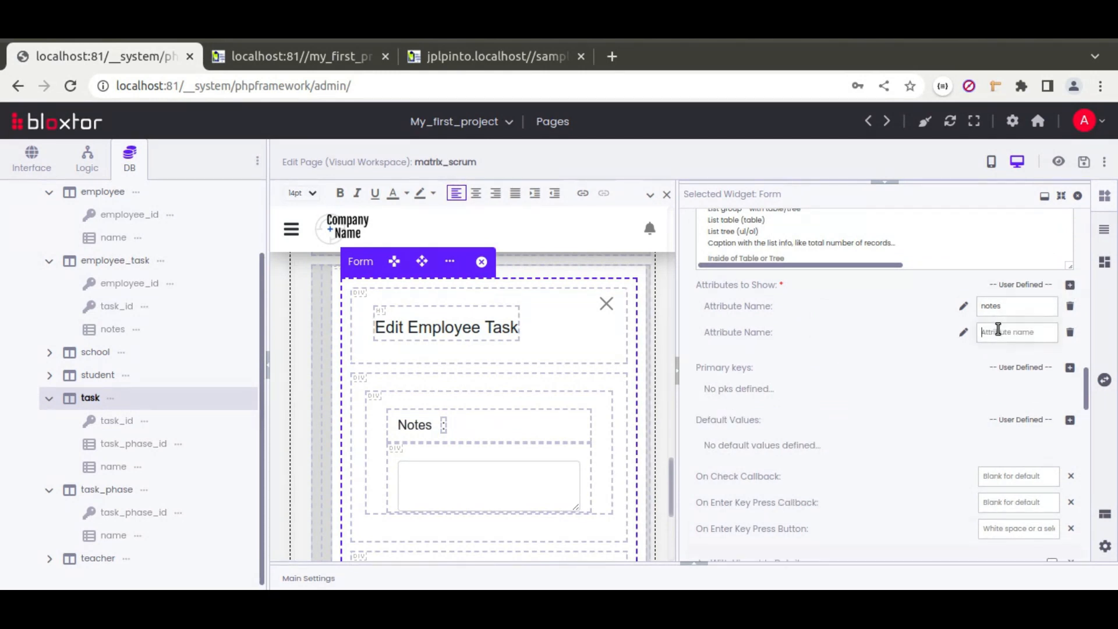
click(1000, 325)
text(task_id)
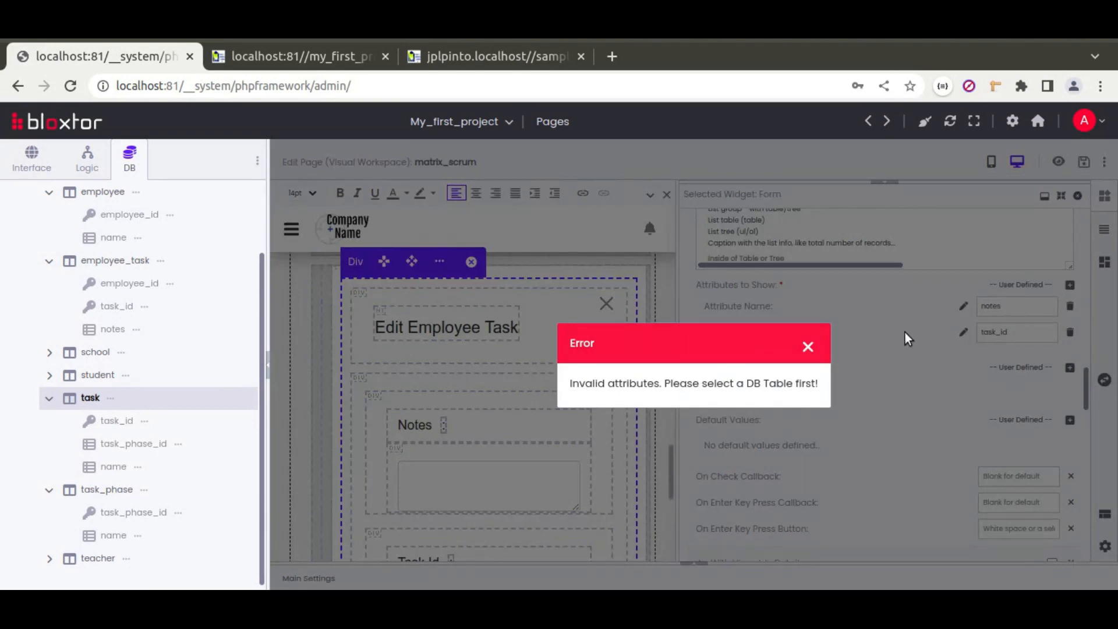
click(905, 332)
Step: Add the attribute name to the popup form's attributes to show
click(1069, 287)
text(n)
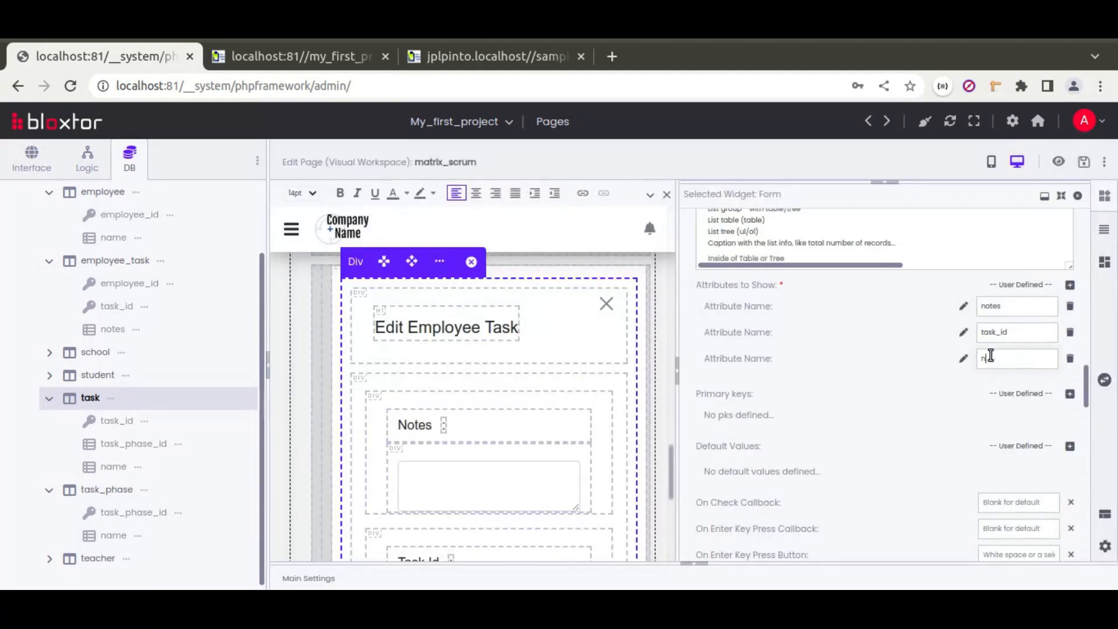
click(875, 364)
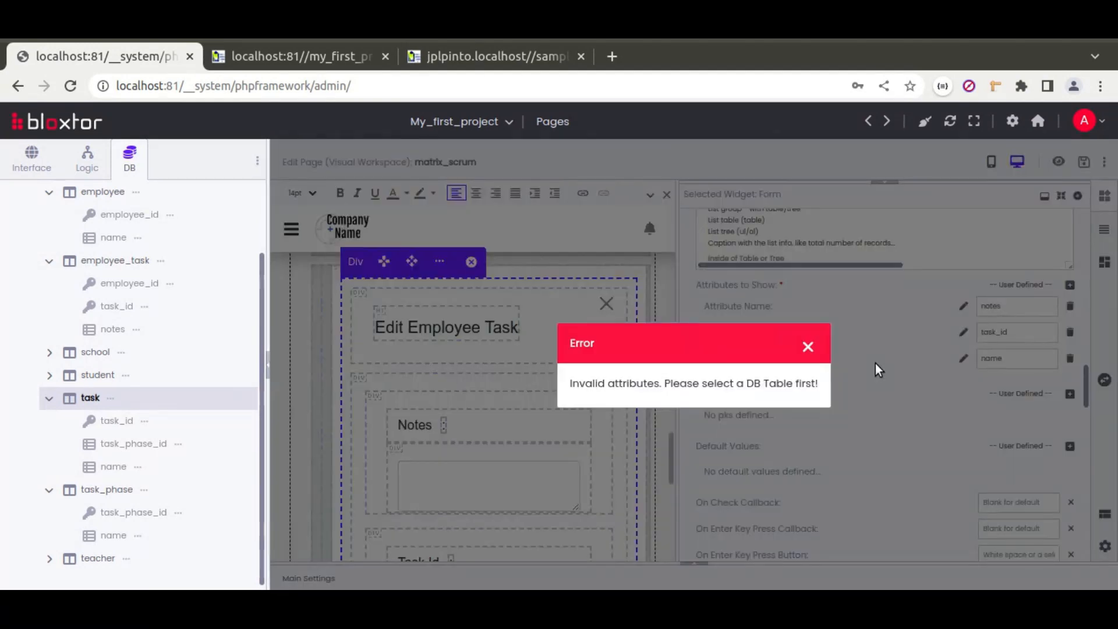
click(768, 430)
Step: Move the Notes field below the Task Id and Name fields in the popup form
scroll(437, 426, down, 1)
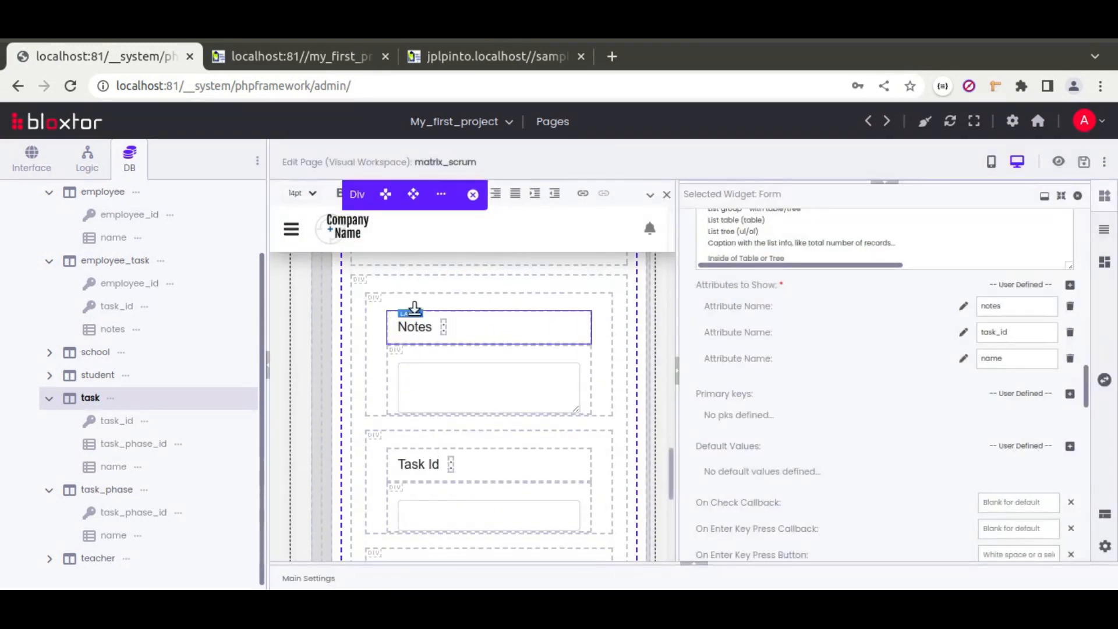
click(403, 300)
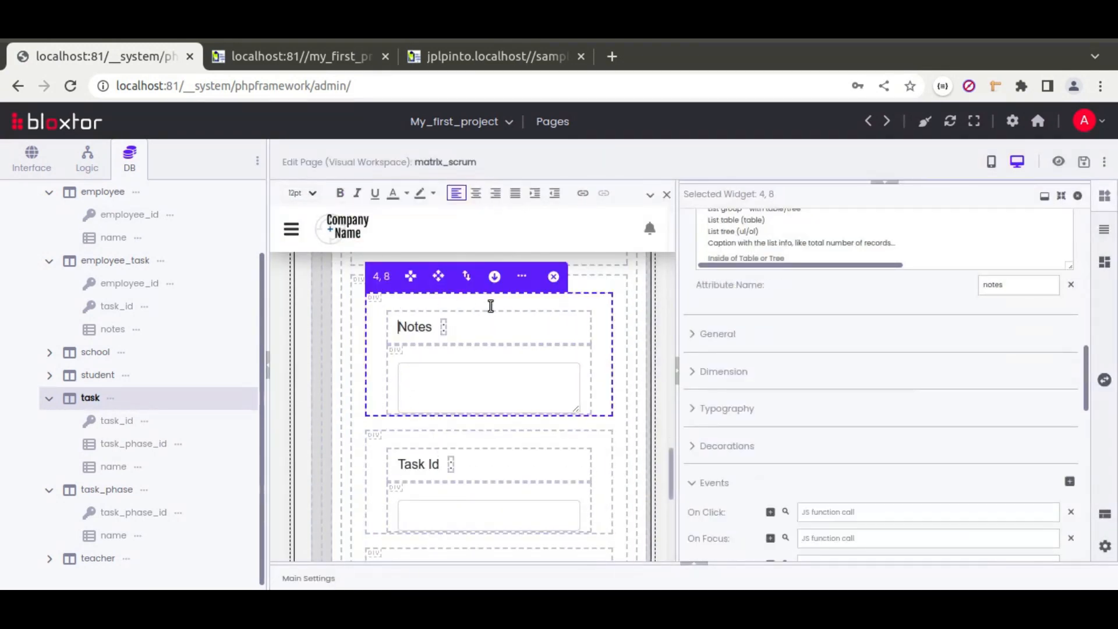
click(494, 275)
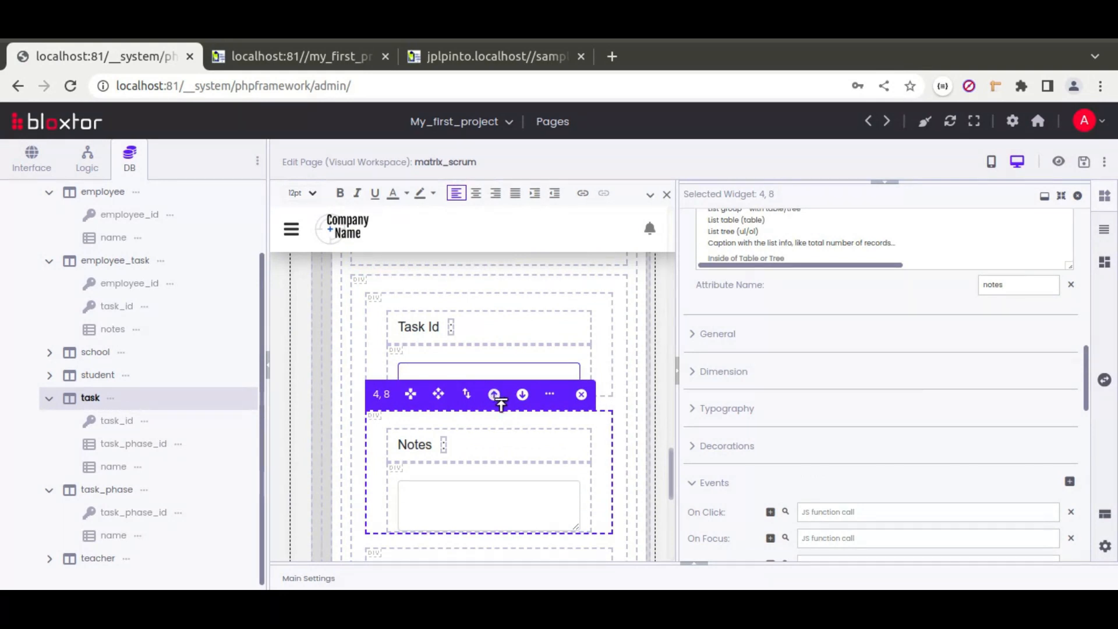
click(522, 394)
scroll(490, 401, down, 4)
scroll(496, 419, up, 4)
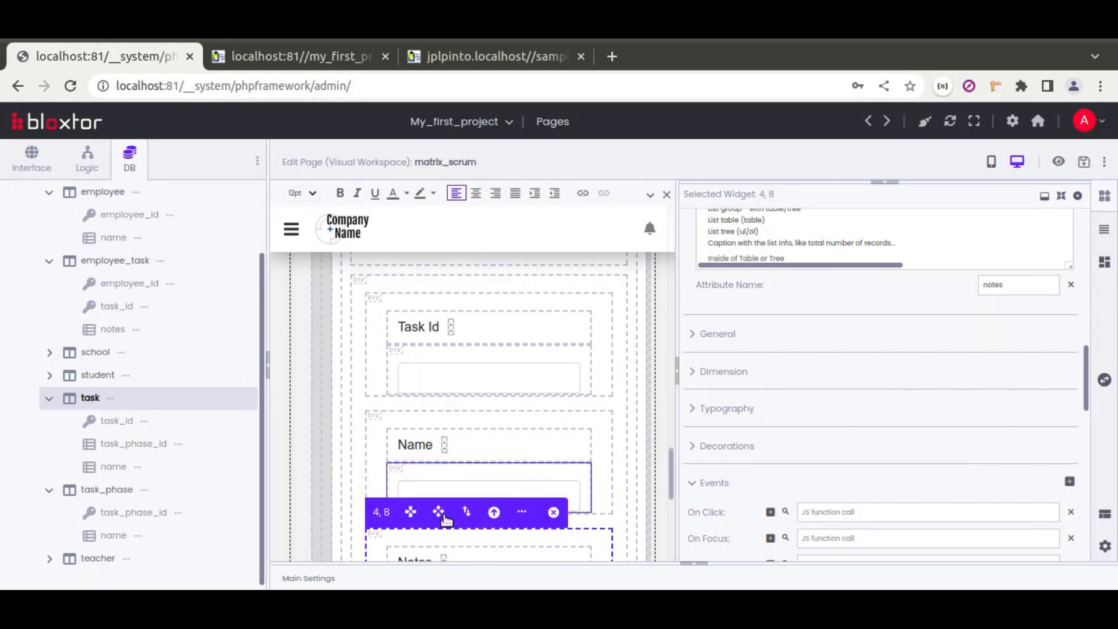
Step: Convert the Task Id field's text box into a Span
click(475, 374)
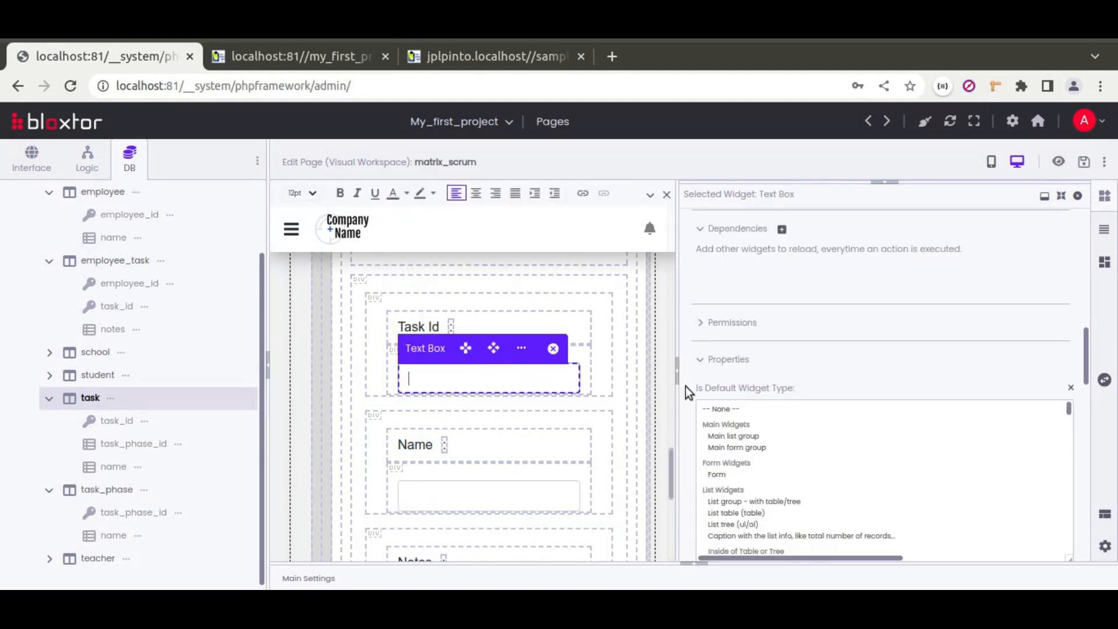
scroll(681, 384, down, 15)
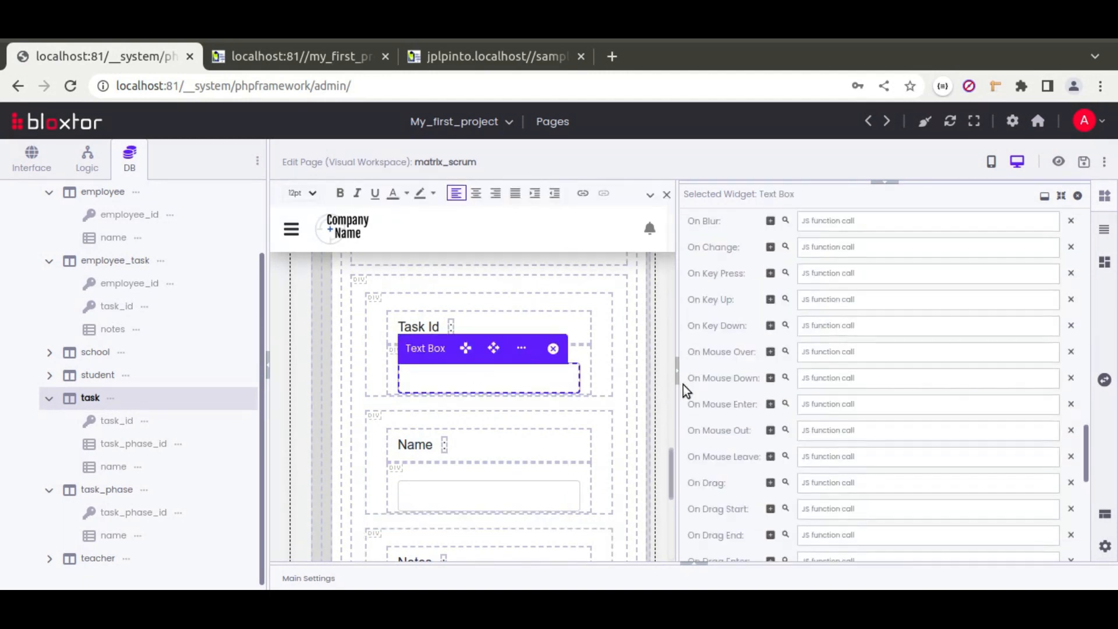
click(961, 532)
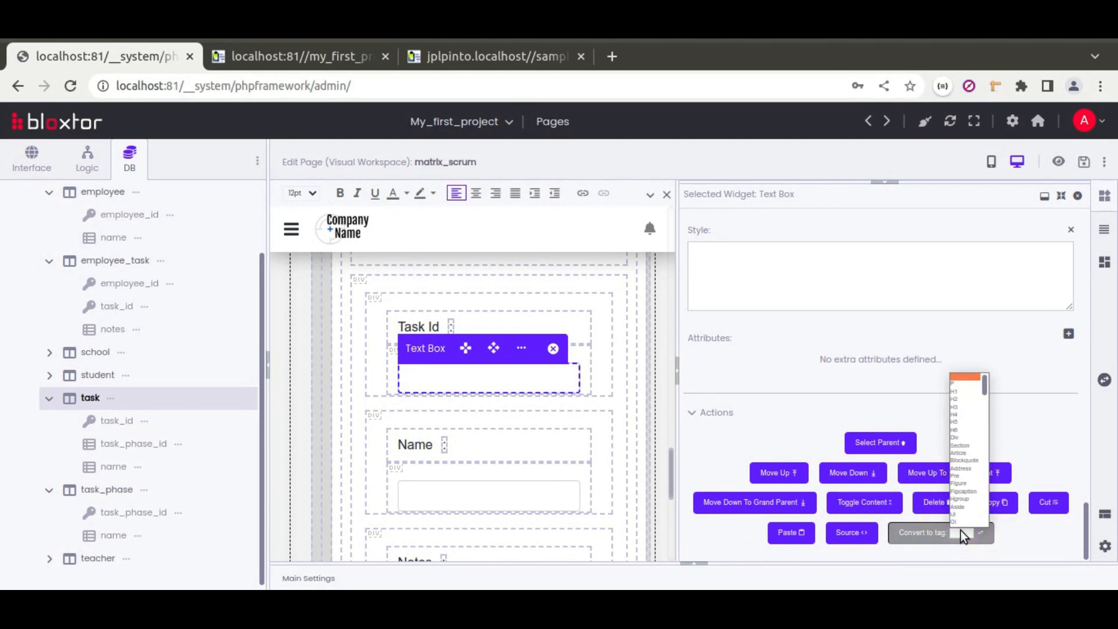
click(960, 528)
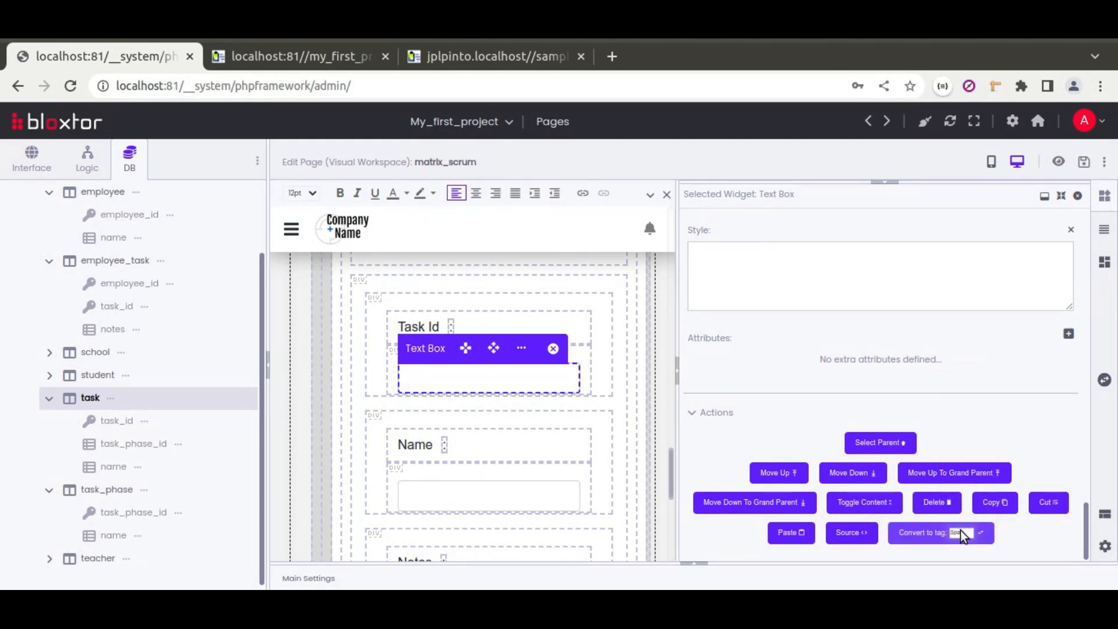
click(926, 532)
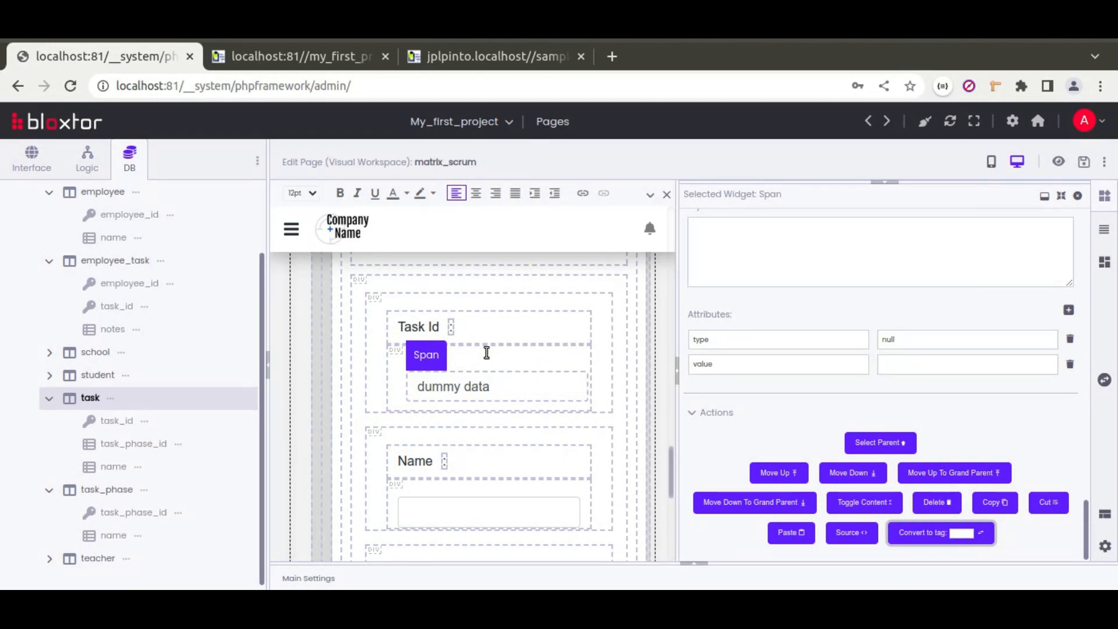
scroll(487, 352, down, 2)
scroll(467, 409, down, 4)
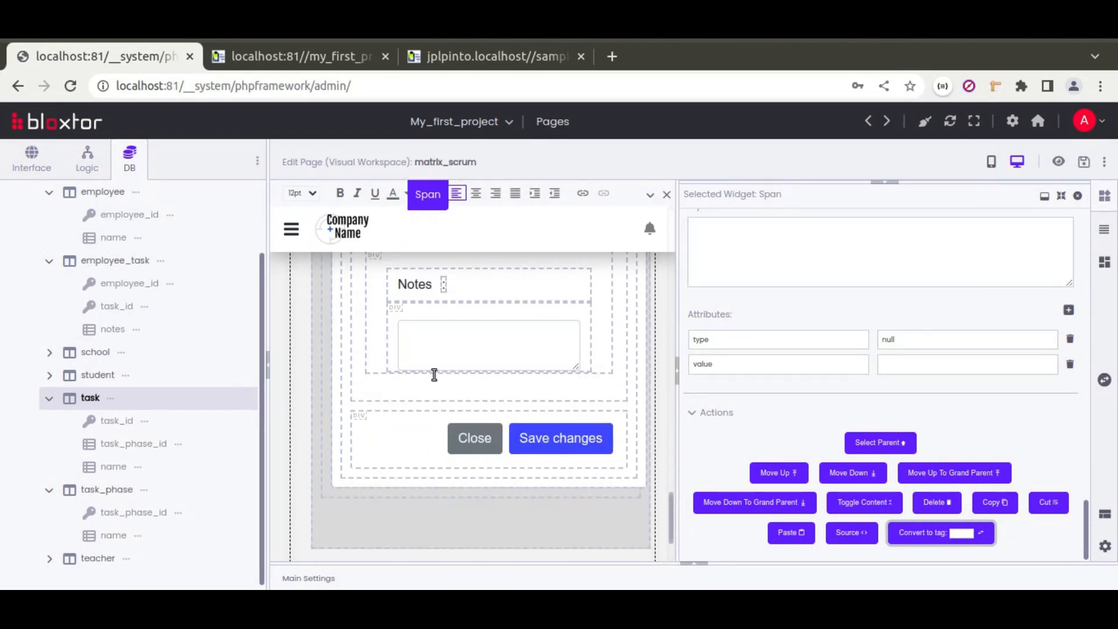
scroll(489, 387, up, 4)
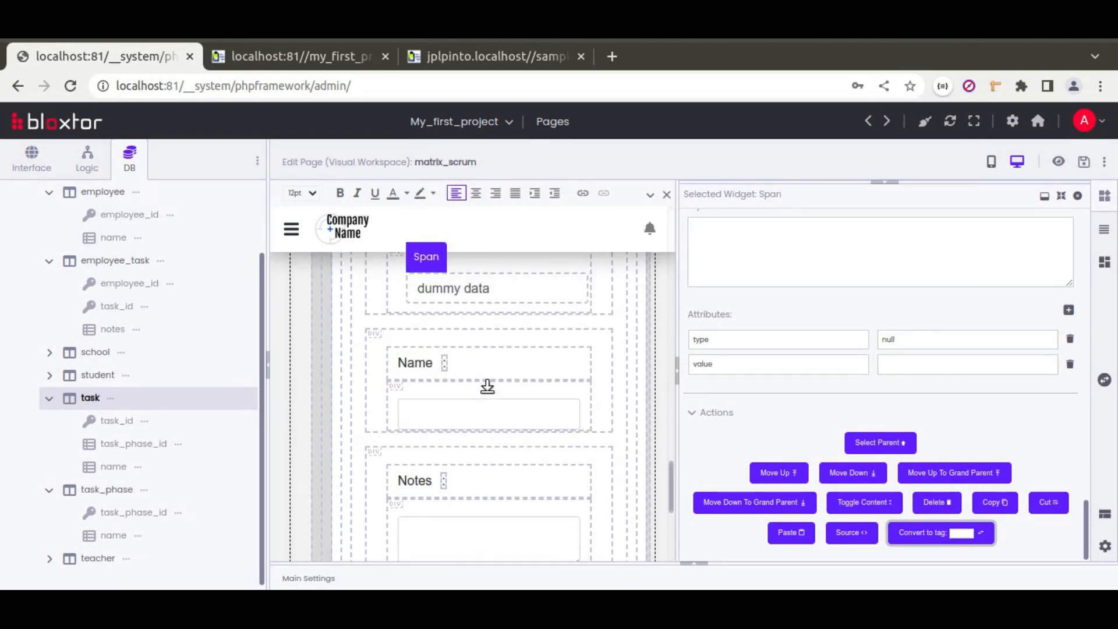
click(463, 413)
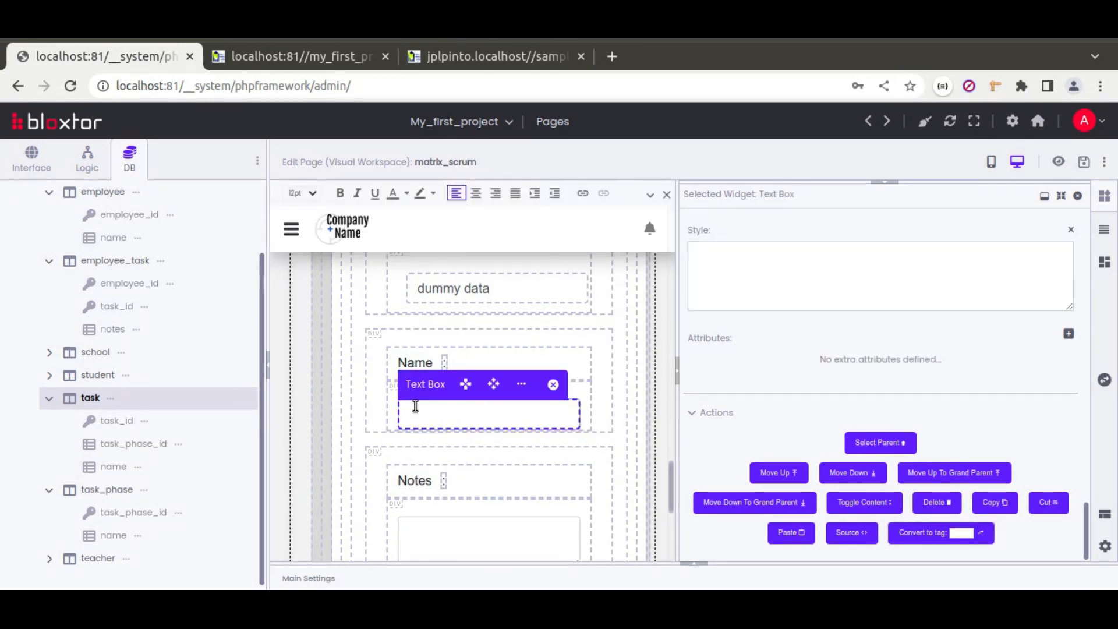
click(373, 388)
scroll(374, 387, up, 5)
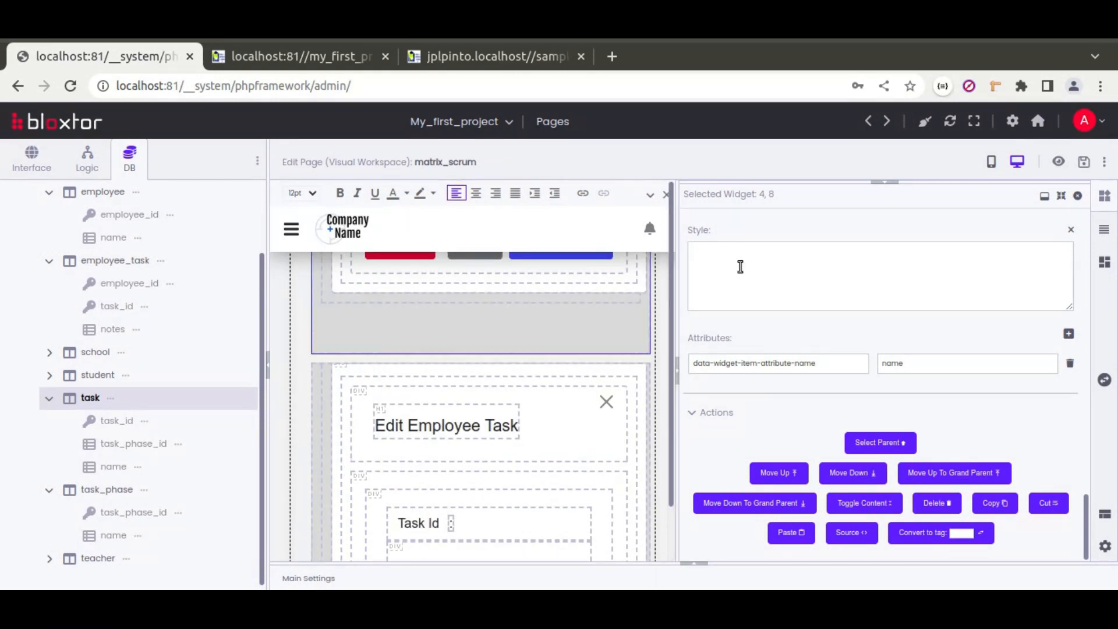
Step: Save the matrix_scrum page and reload its published version in the other browser tab
click(1083, 162)
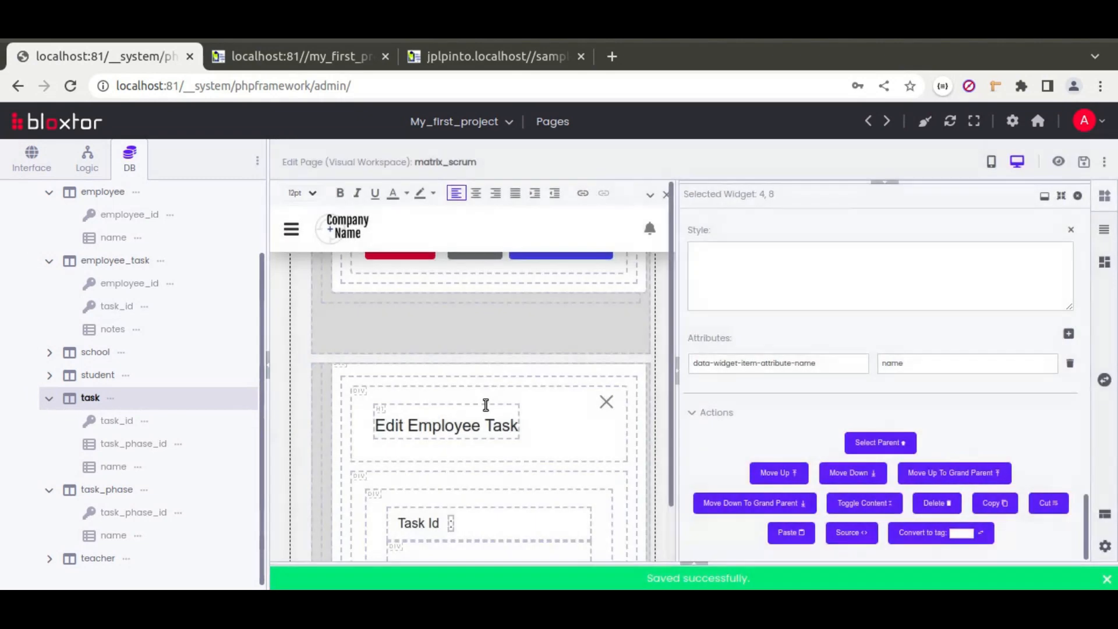
click(249, 58)
click(70, 87)
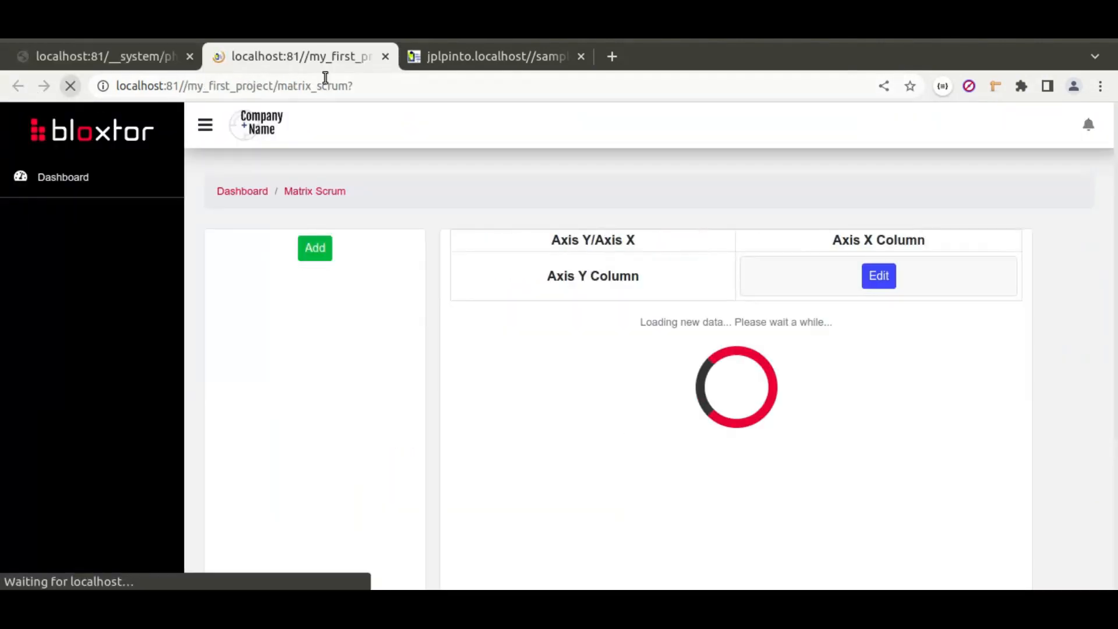
Step: Open Task A's Edit Employee Task popup, examine its Task Id, Name and Notes fields, and close it
click(663, 299)
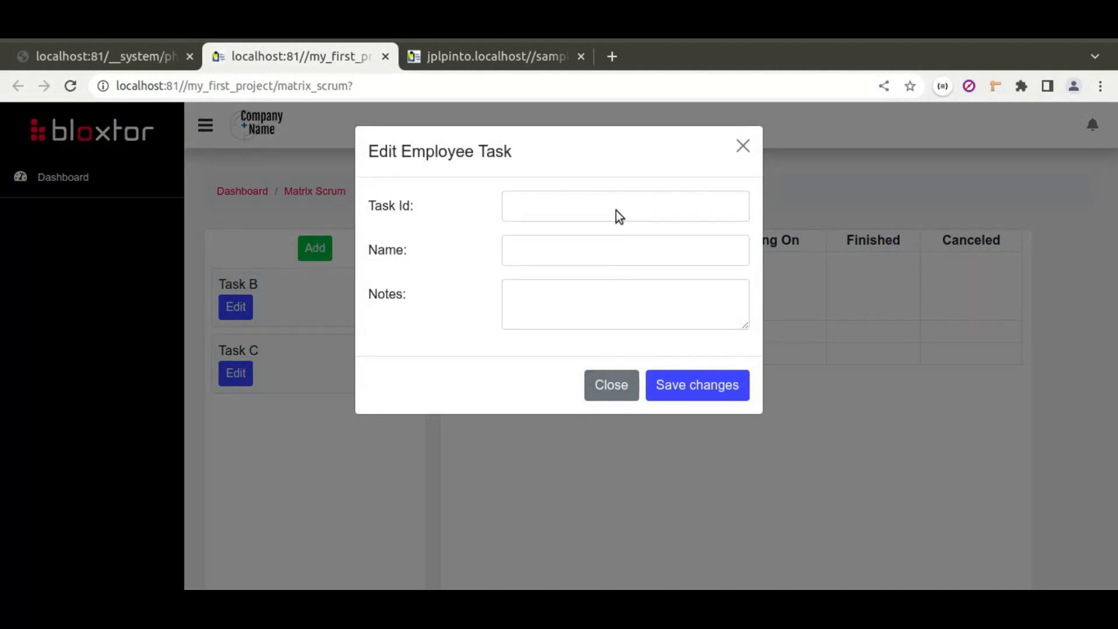
click(535, 250)
click(538, 296)
click(535, 257)
click(551, 304)
click(626, 389)
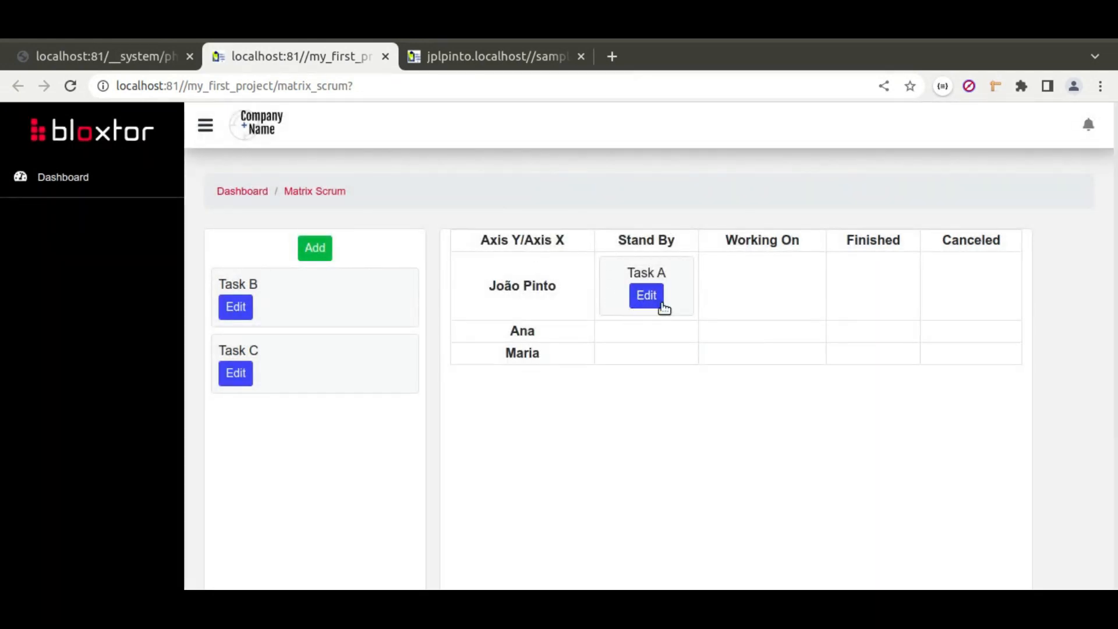
click(646, 300)
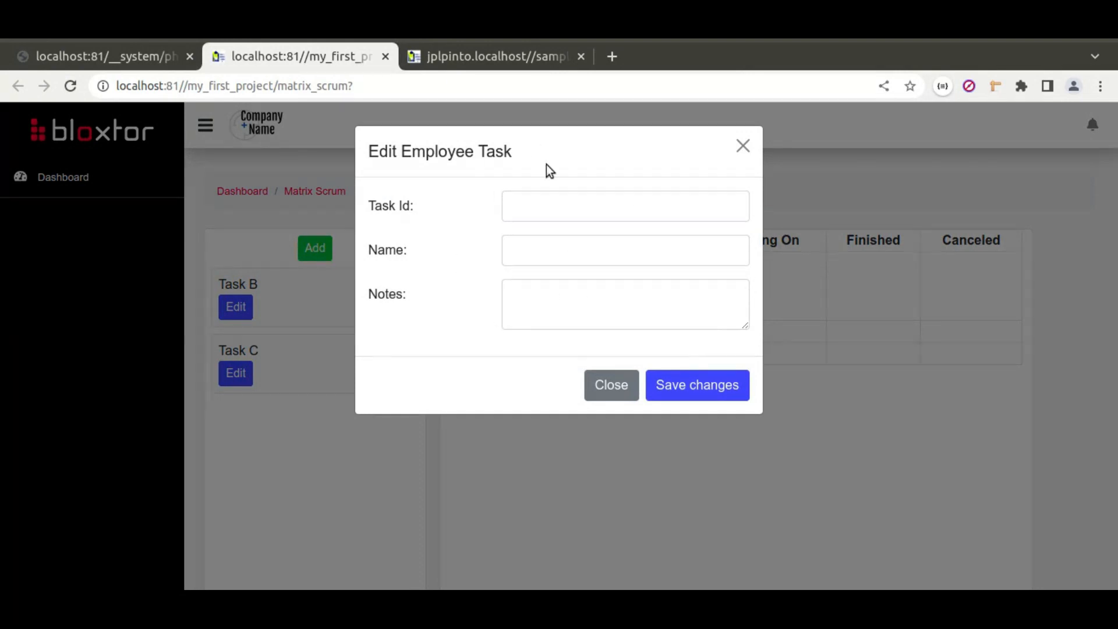
click(609, 384)
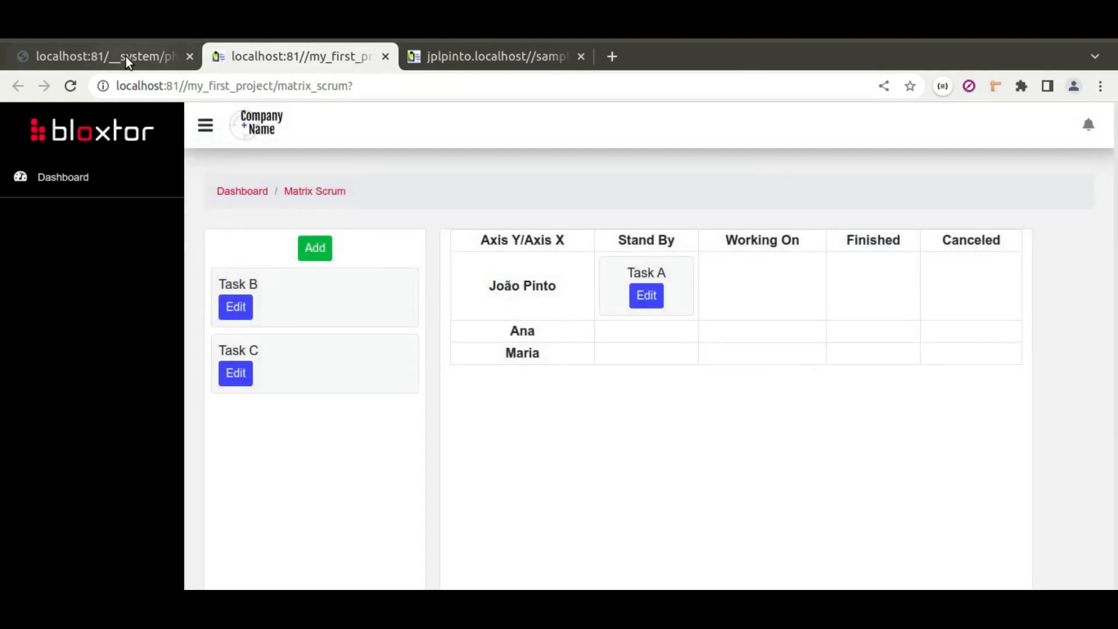
Step: Load a new resource into the Edit Employee Task form that gets a specific record from the employee_task table
click(111, 57)
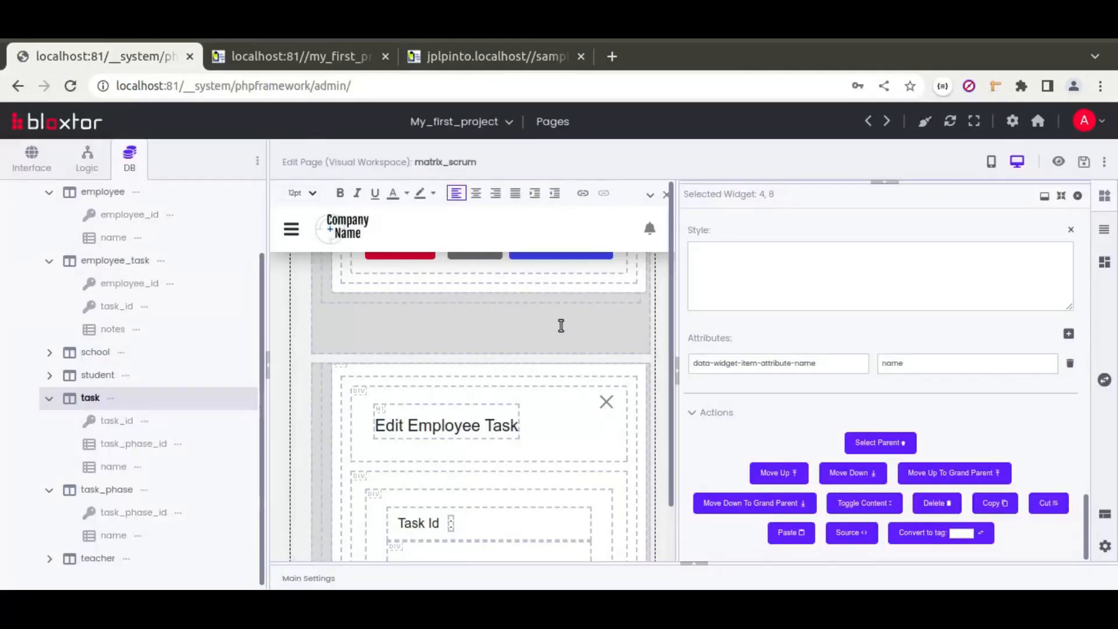
click(344, 404)
click(450, 361)
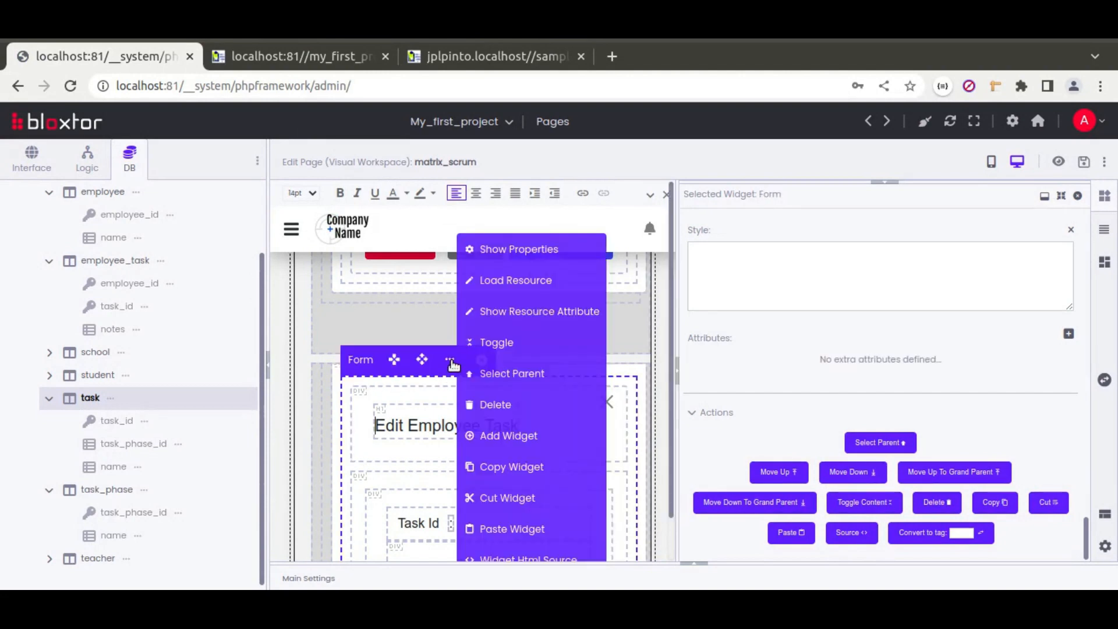
click(531, 282)
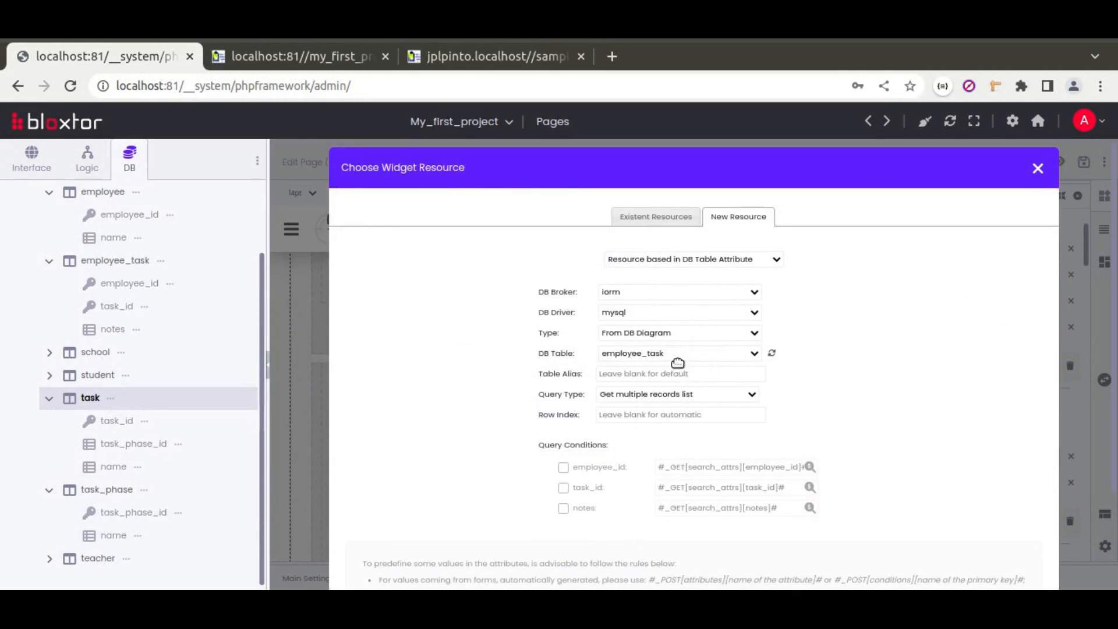
click(669, 395)
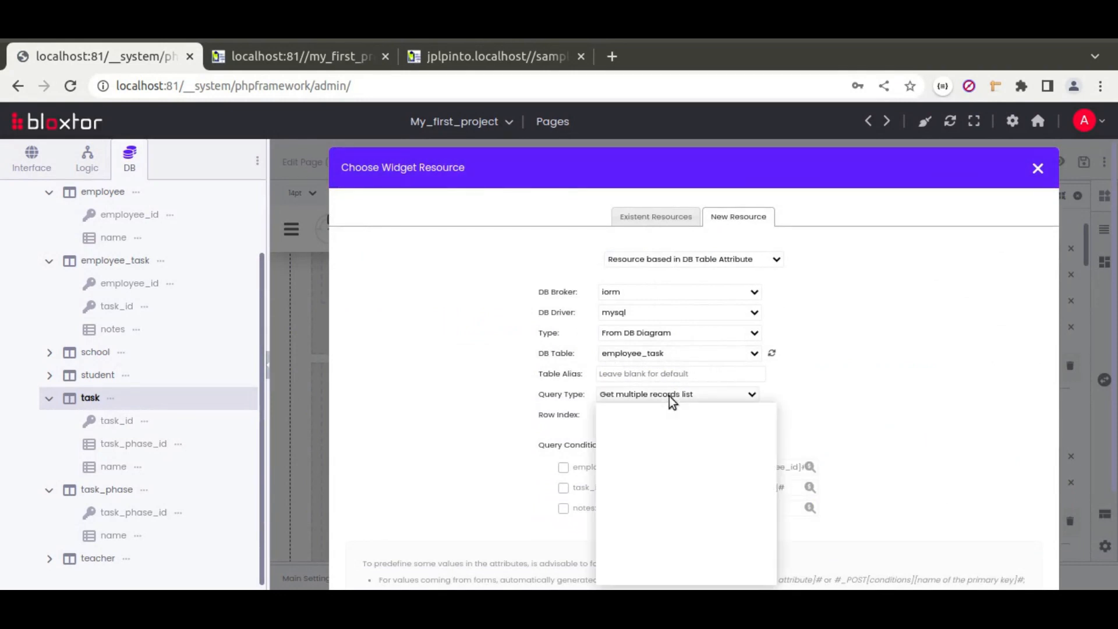
click(648, 440)
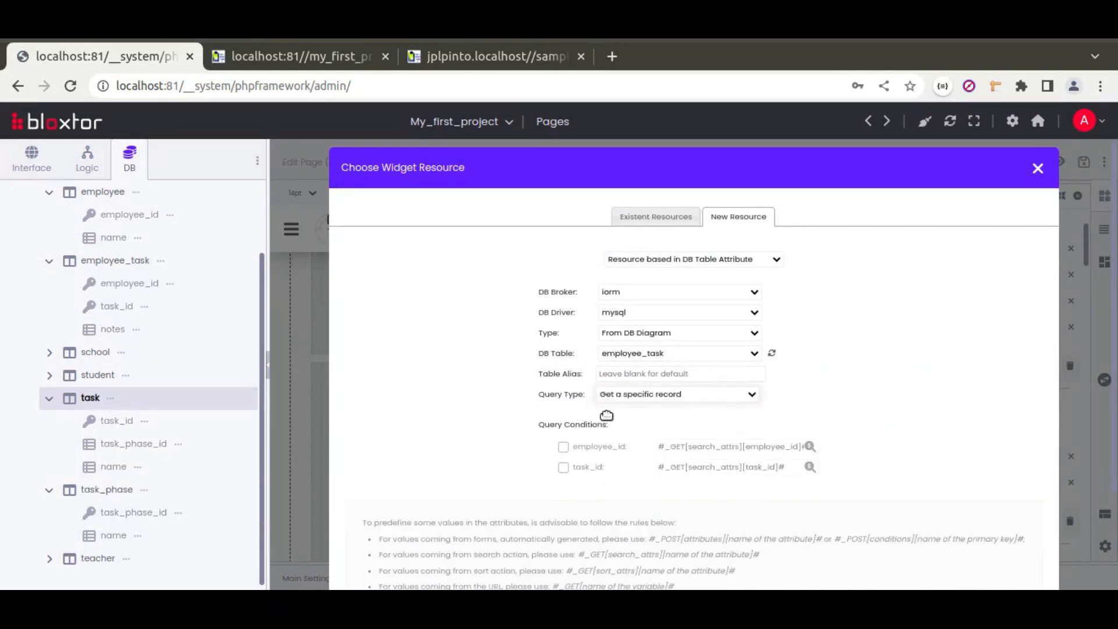
scroll(713, 462, down, 2)
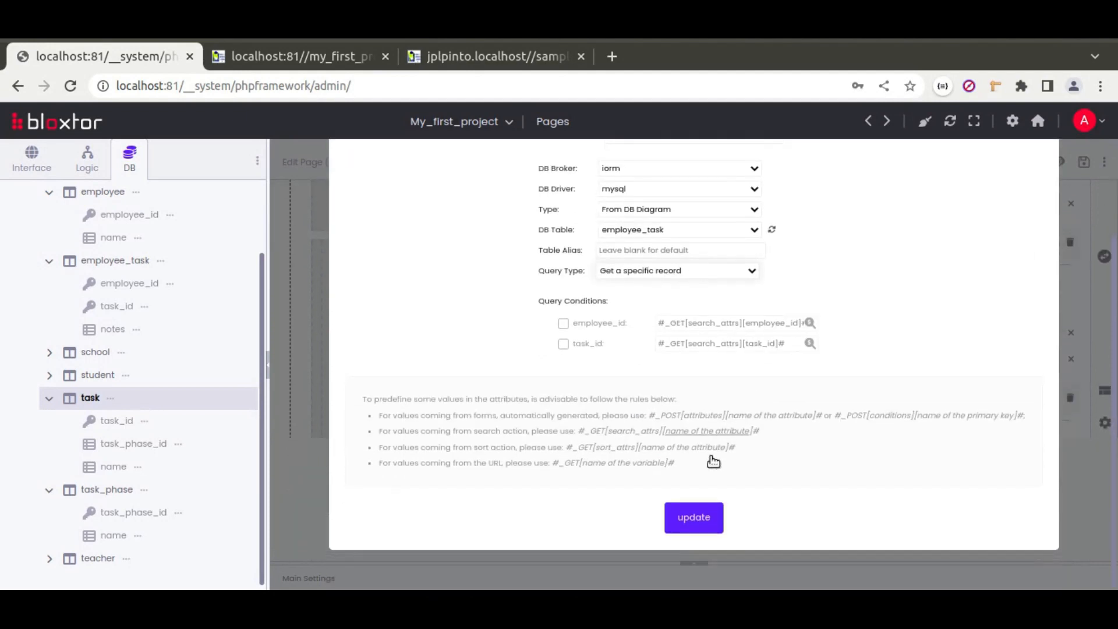
click(693, 517)
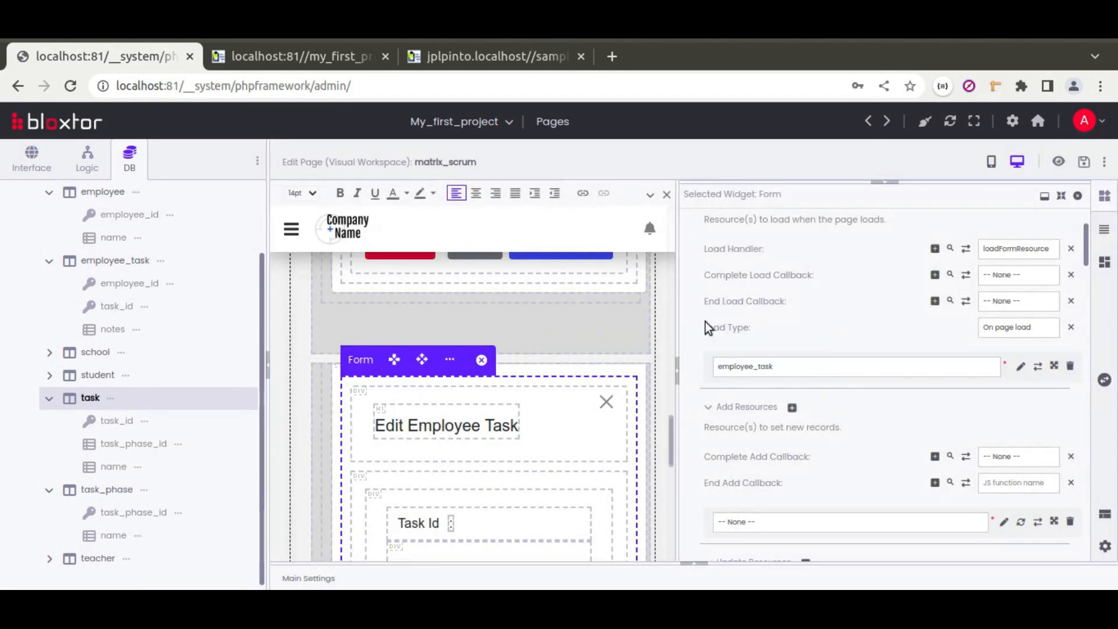
Step: Set the load type of the form's employee_task resource to None
scroll(778, 400, up, 2)
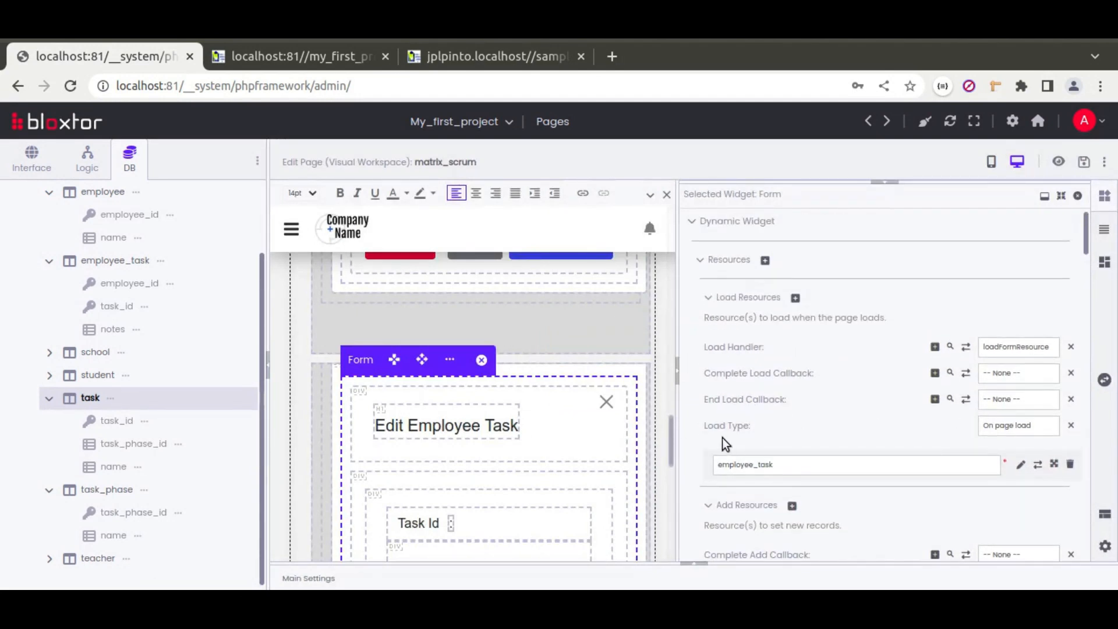
click(1020, 425)
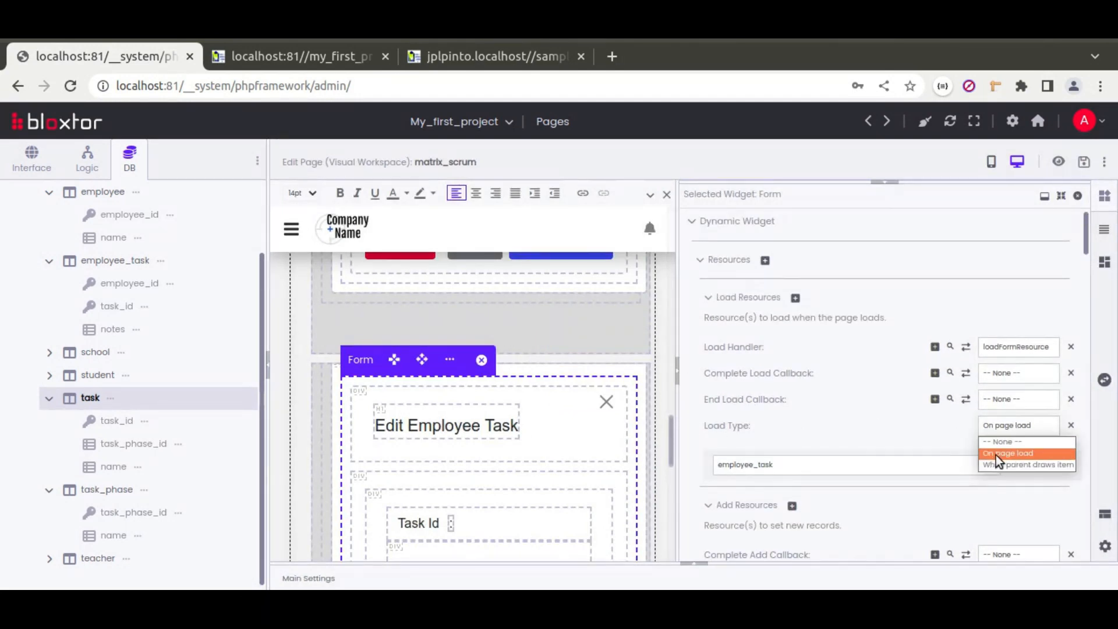
click(1004, 442)
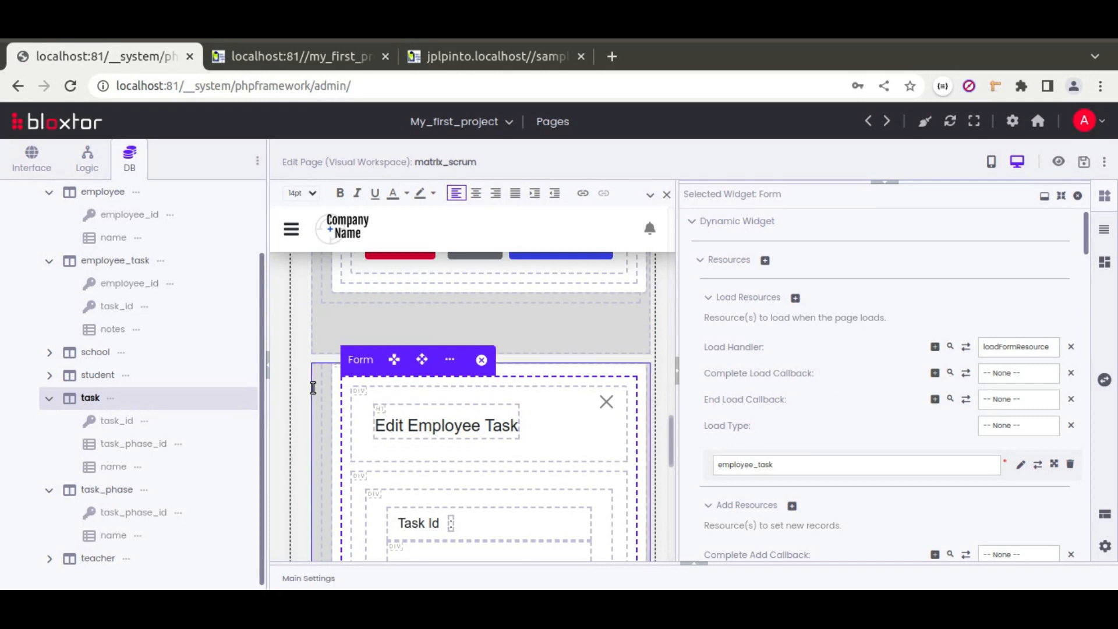
Step: Examine which resource attribute the popup form's Task Id, Name and Notes fields each display
click(240, 53)
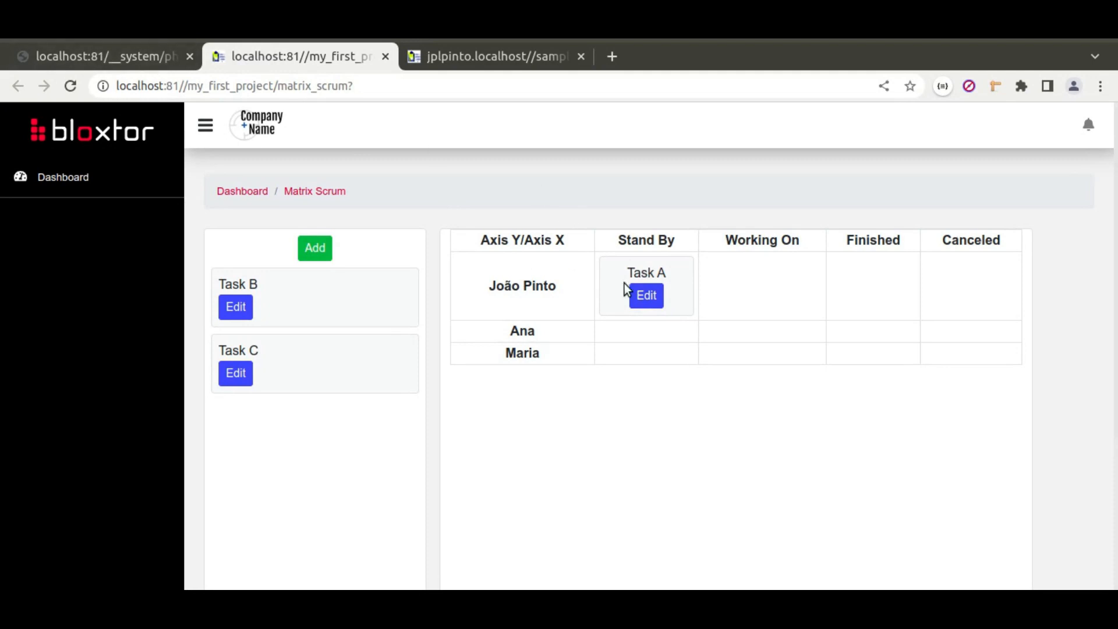
click(125, 62)
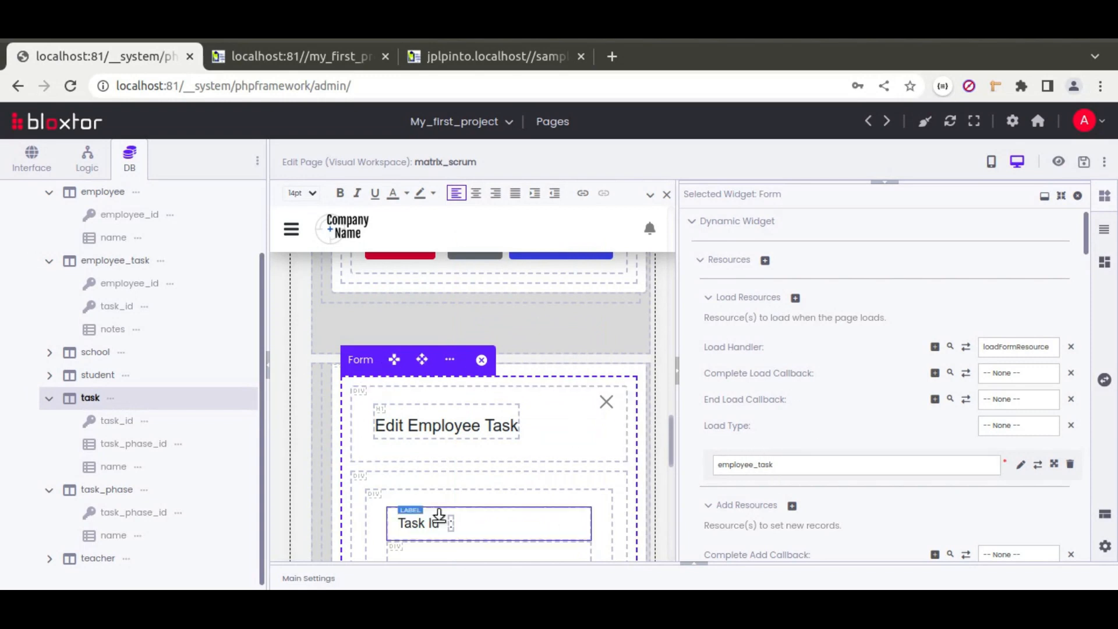
scroll(542, 465, down, 2)
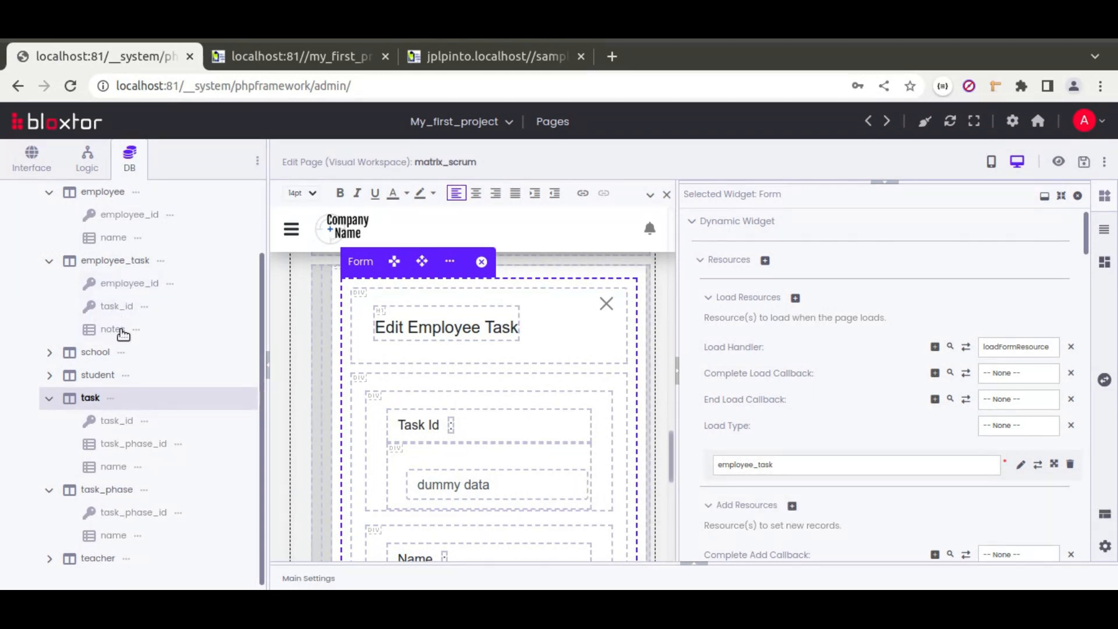
click(526, 484)
scroll(813, 447, down, 2)
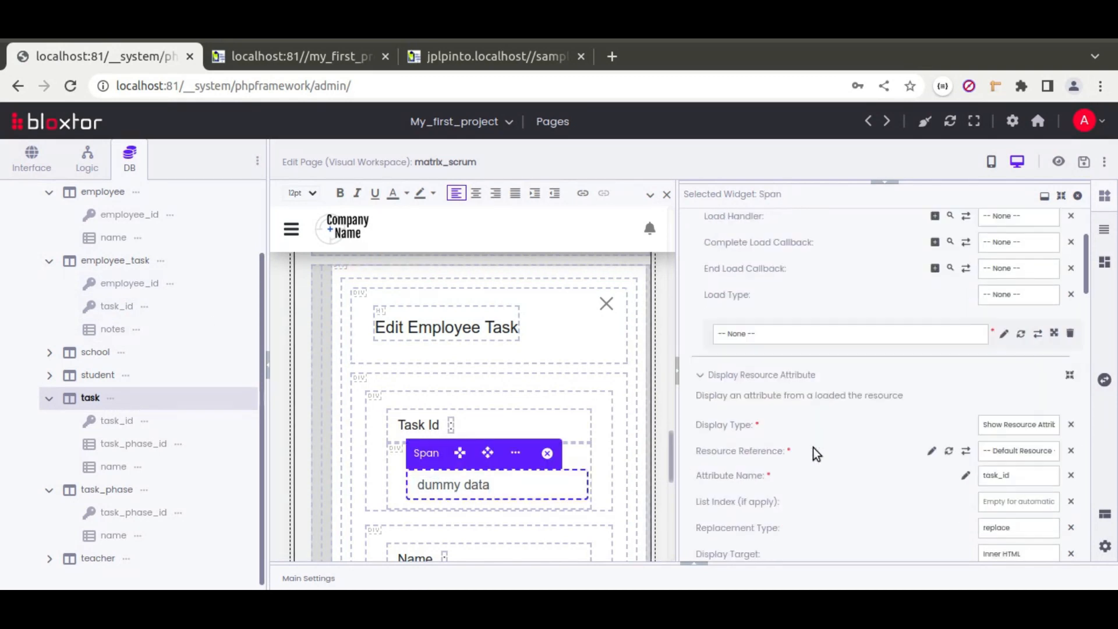
scroll(575, 424, down, 2)
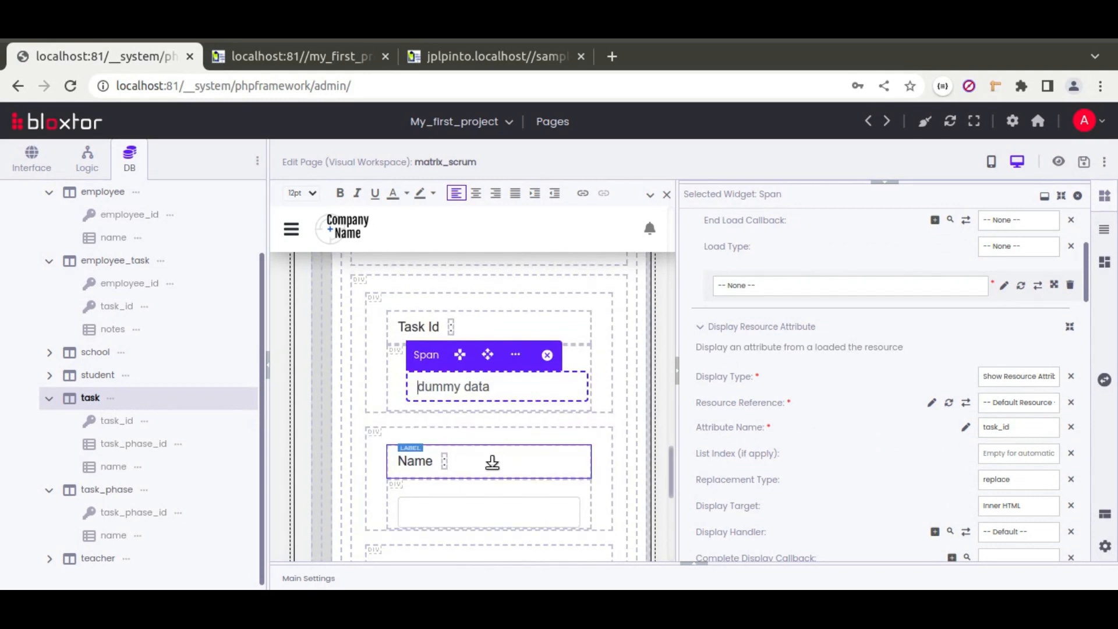
scroll(491, 460, down, 2)
click(484, 410)
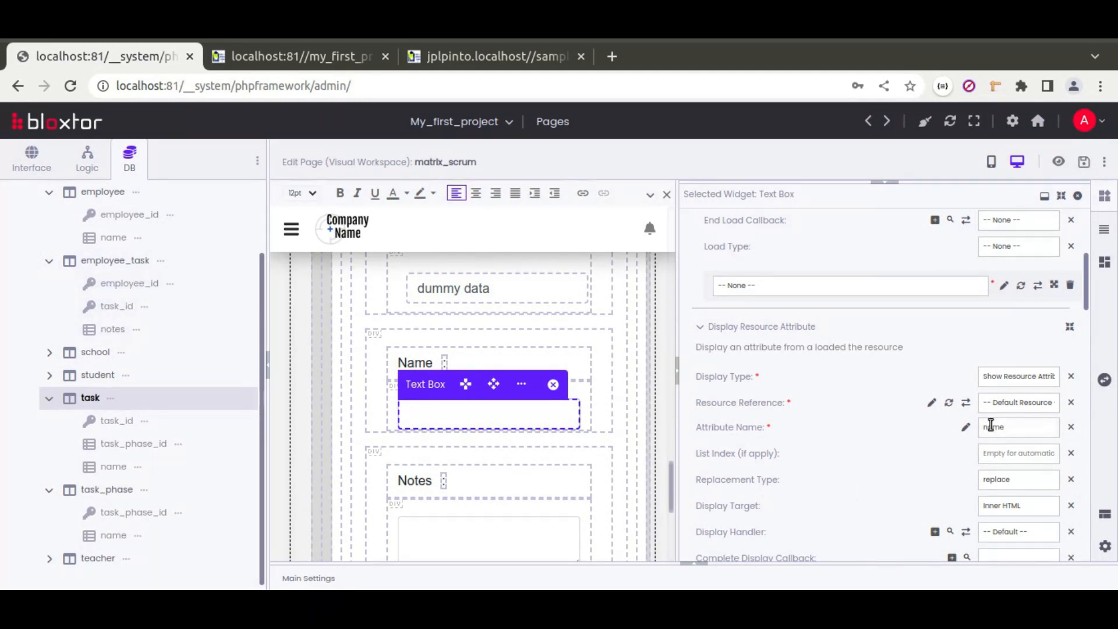
click(474, 534)
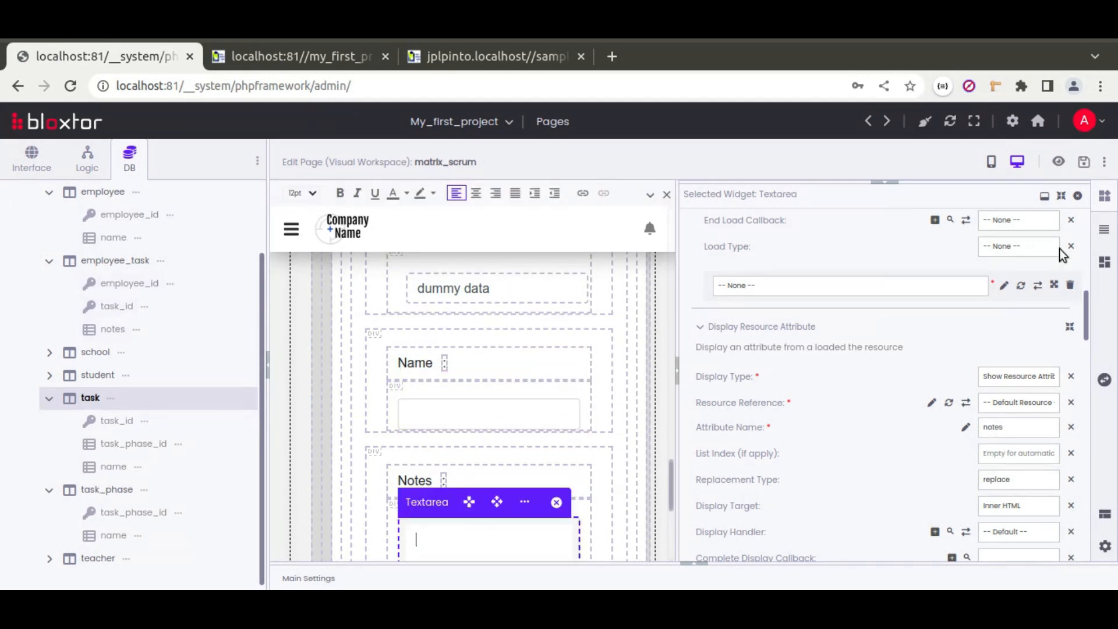
Step: Save the matrix_scrum page, reload its published version and open Task A's Edit Employee Task popup
click(1083, 162)
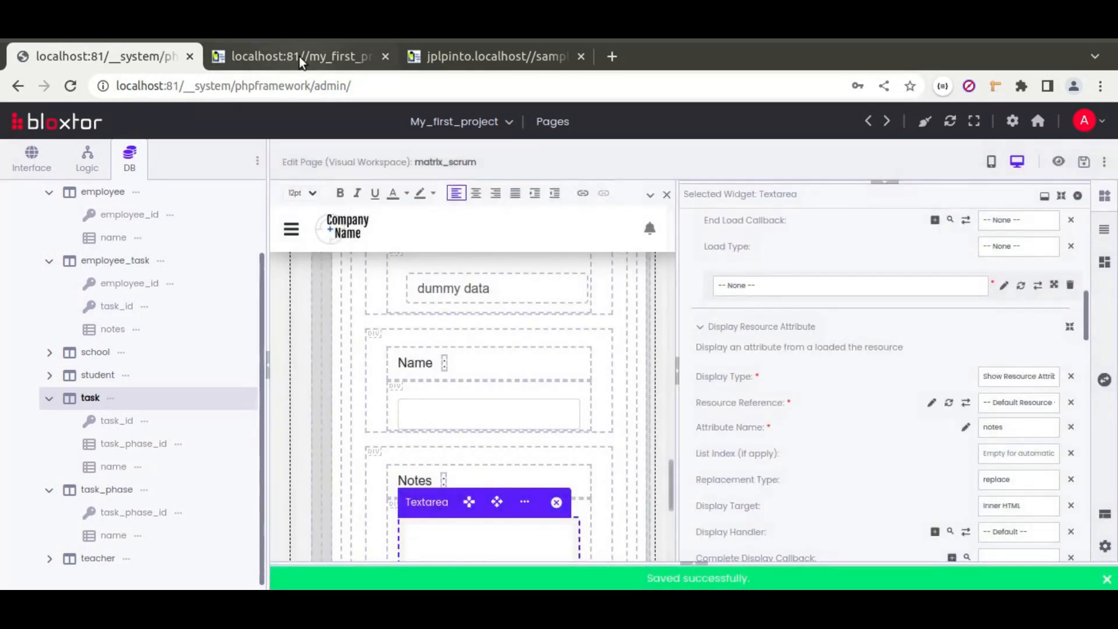
click(300, 55)
click(70, 86)
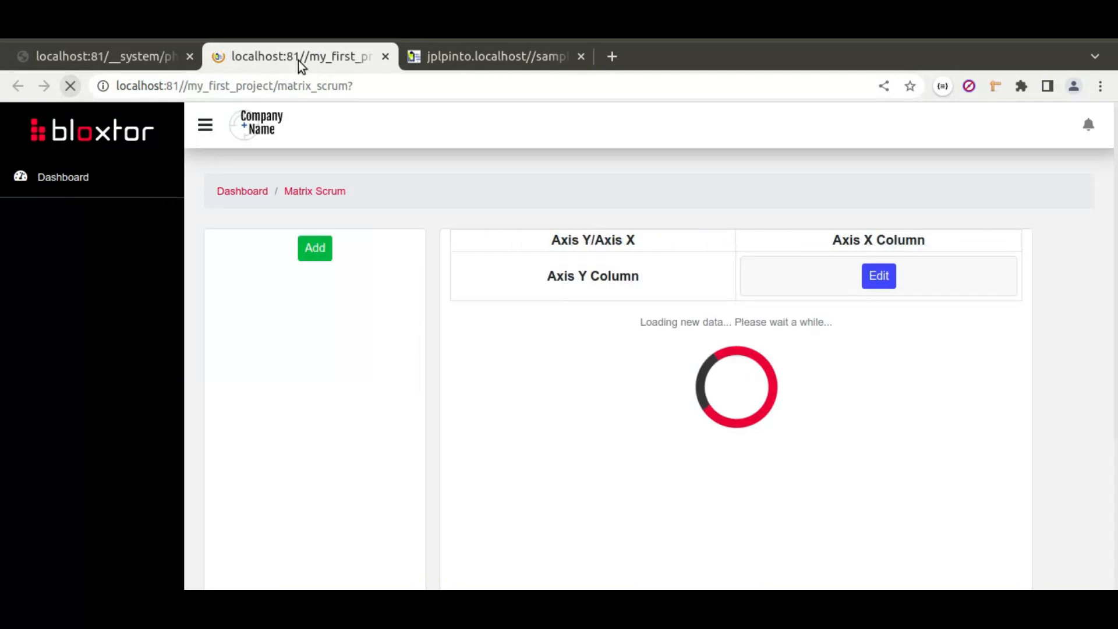
click(647, 299)
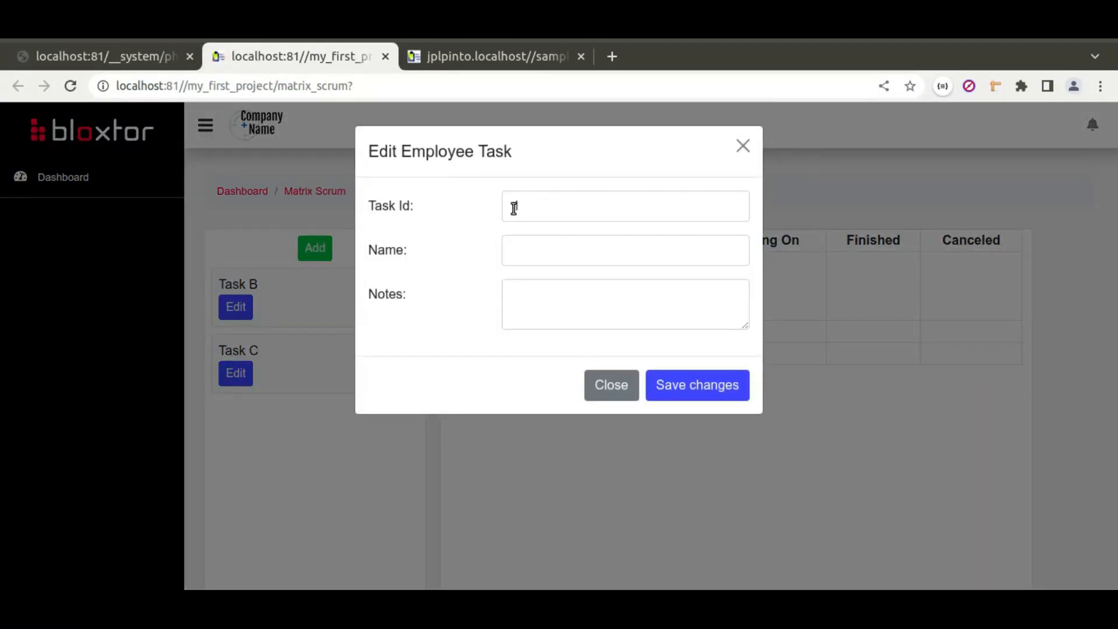
Step: Return to the admin workspace and open the record manager for the employee_task database table
click(531, 298)
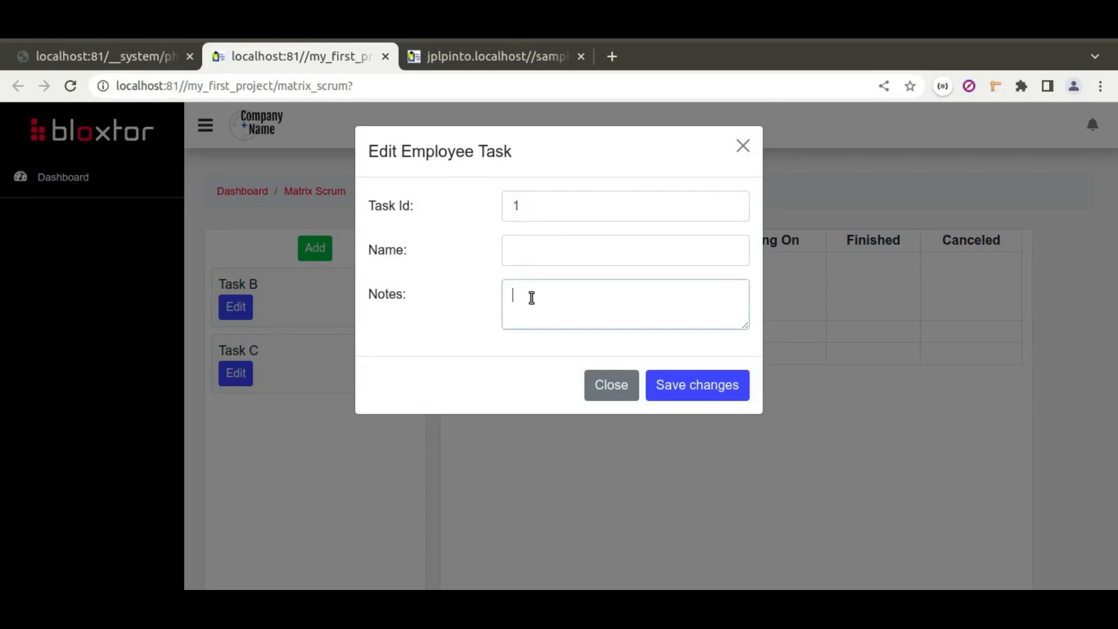
click(100, 56)
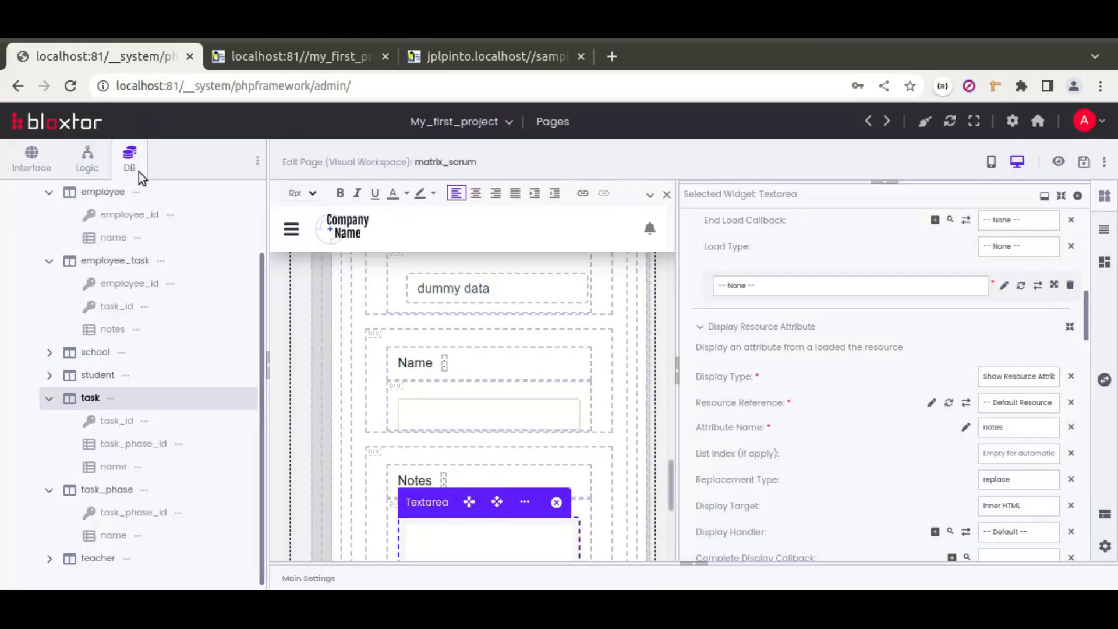
click(161, 261)
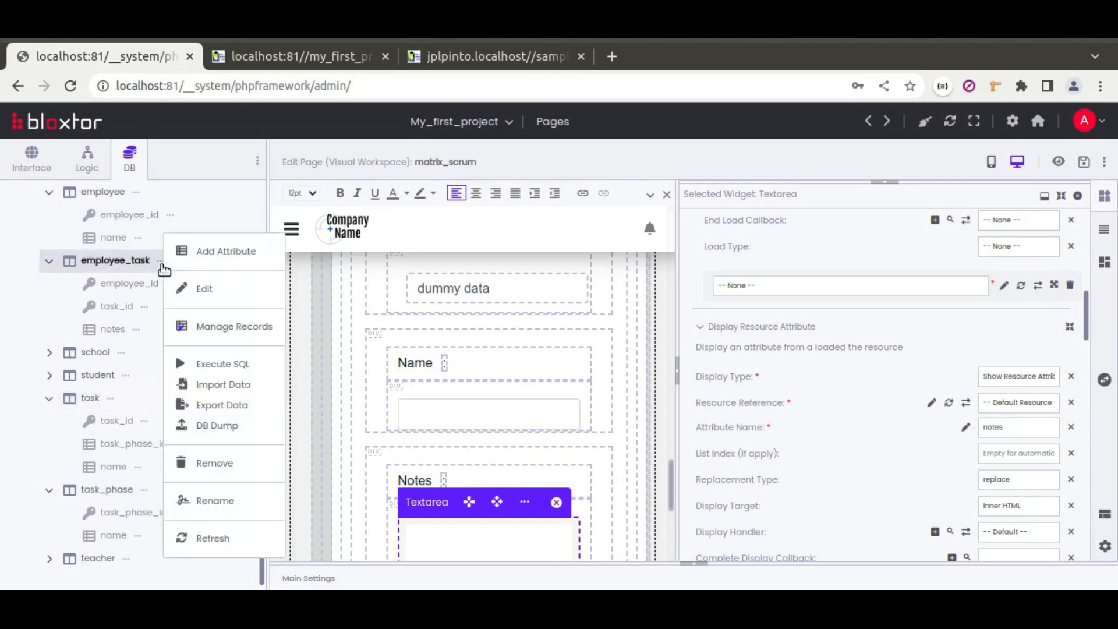
click(244, 327)
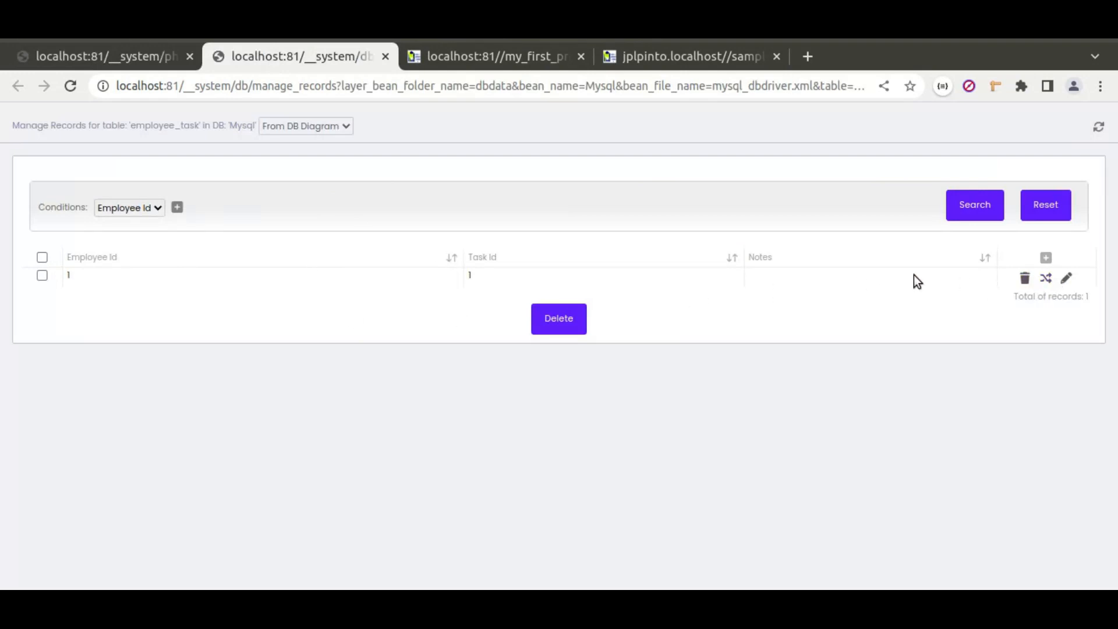
Step: Set the Notes of the existing employee_task record to "asd asda", save it and close the record manager
click(1046, 279)
text(asd asda)
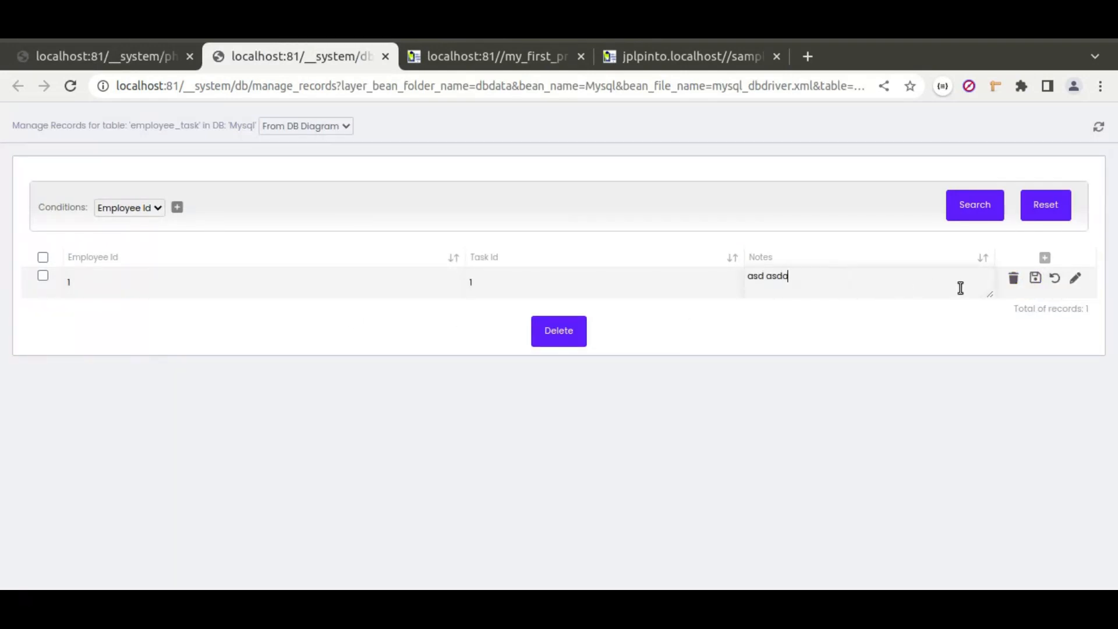
click(1035, 278)
click(696, 181)
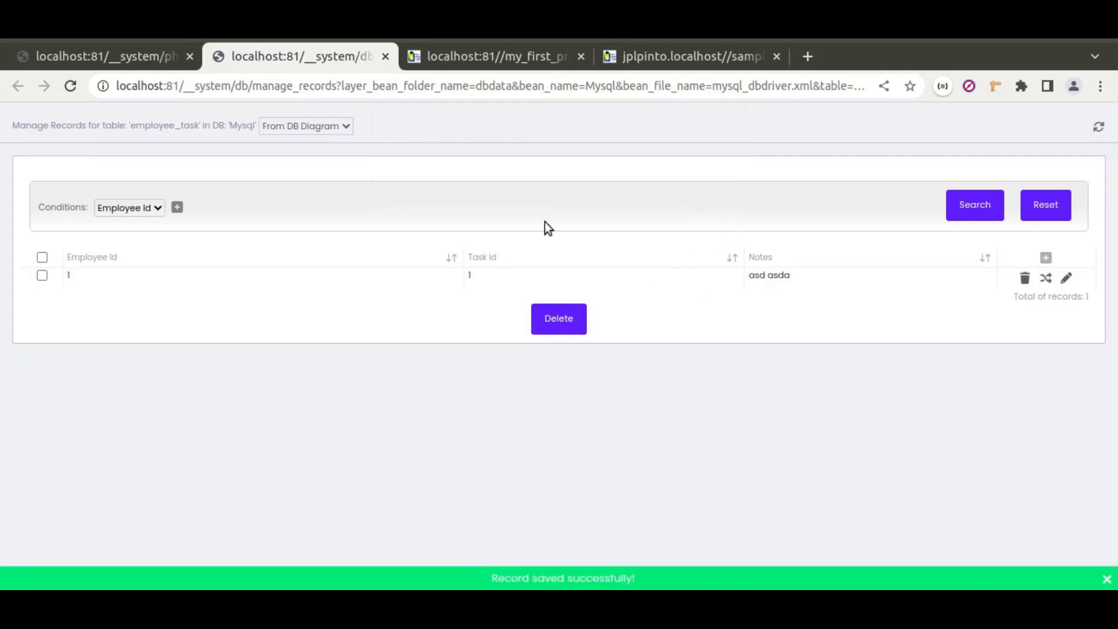
click(386, 56)
click(387, 58)
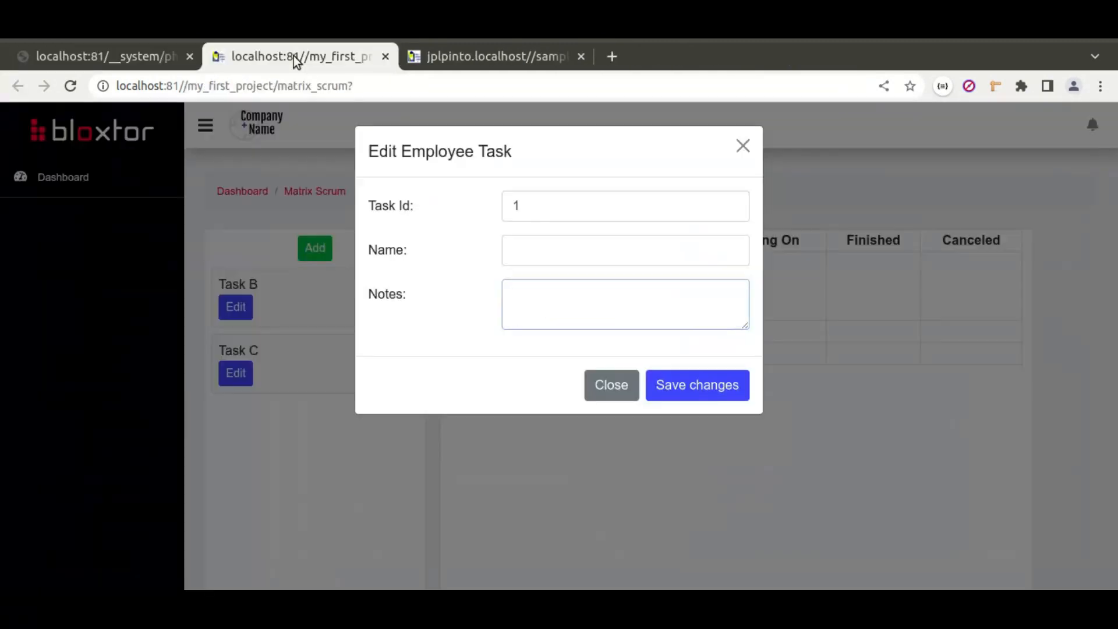
Step: Reload the Matrix Scrum page and check the Notes and Name fields in the Edit Employee Task popup
click(69, 87)
click(648, 297)
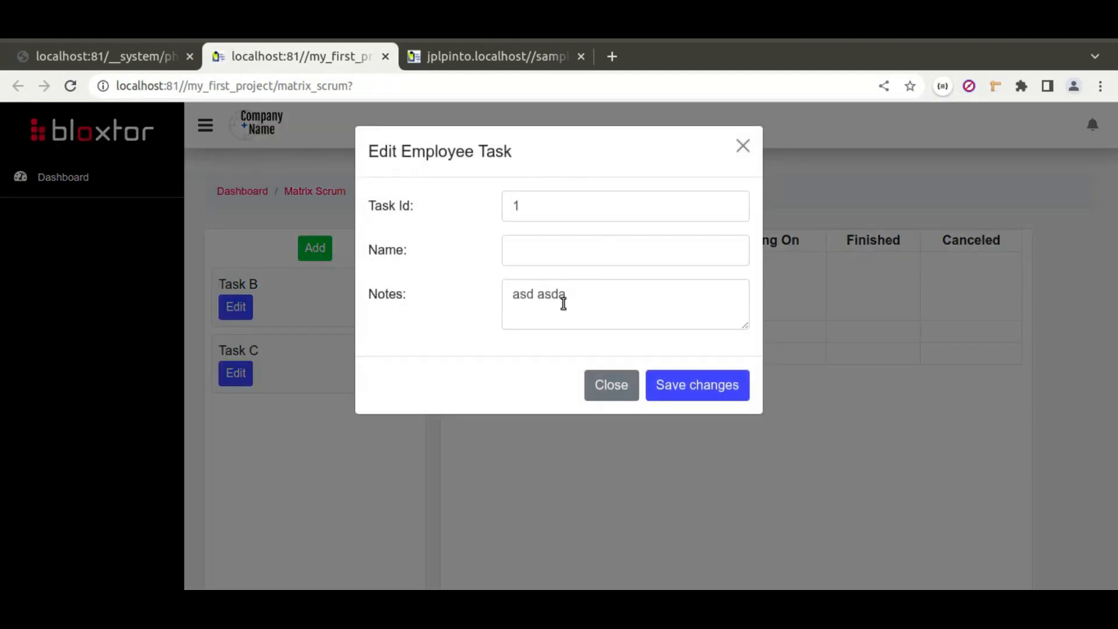
drag(598, 299, 511, 295)
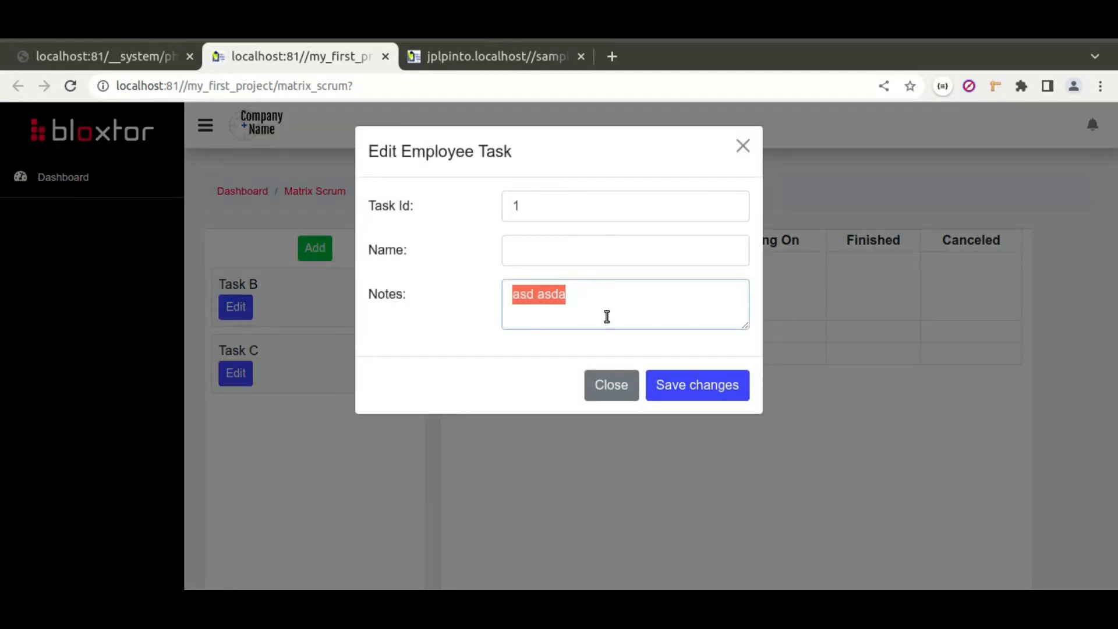
click(599, 300)
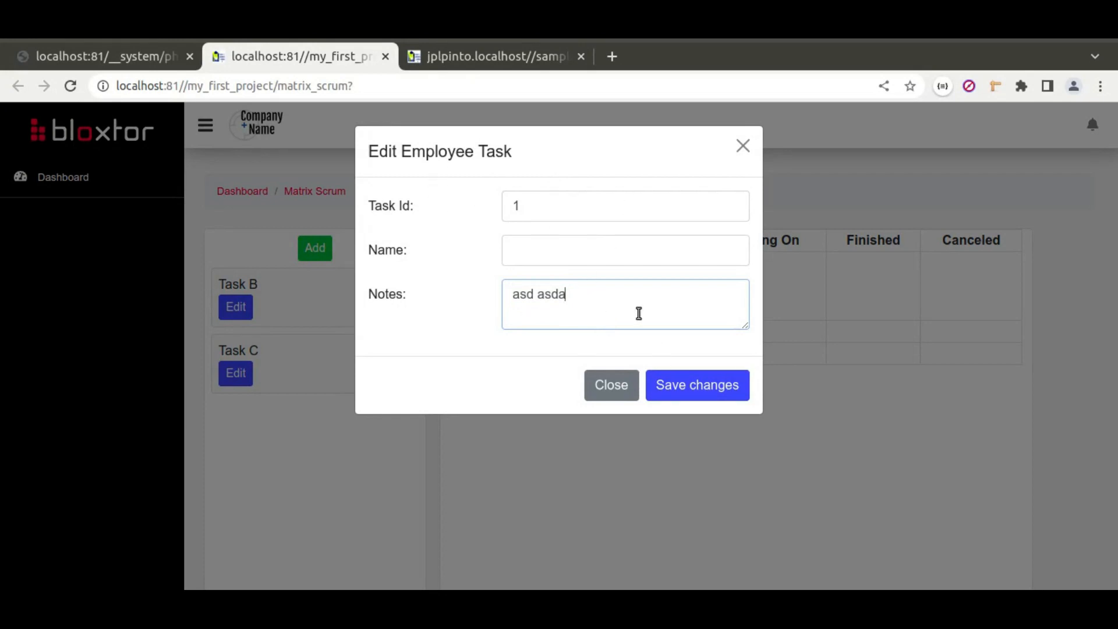
click(512, 246)
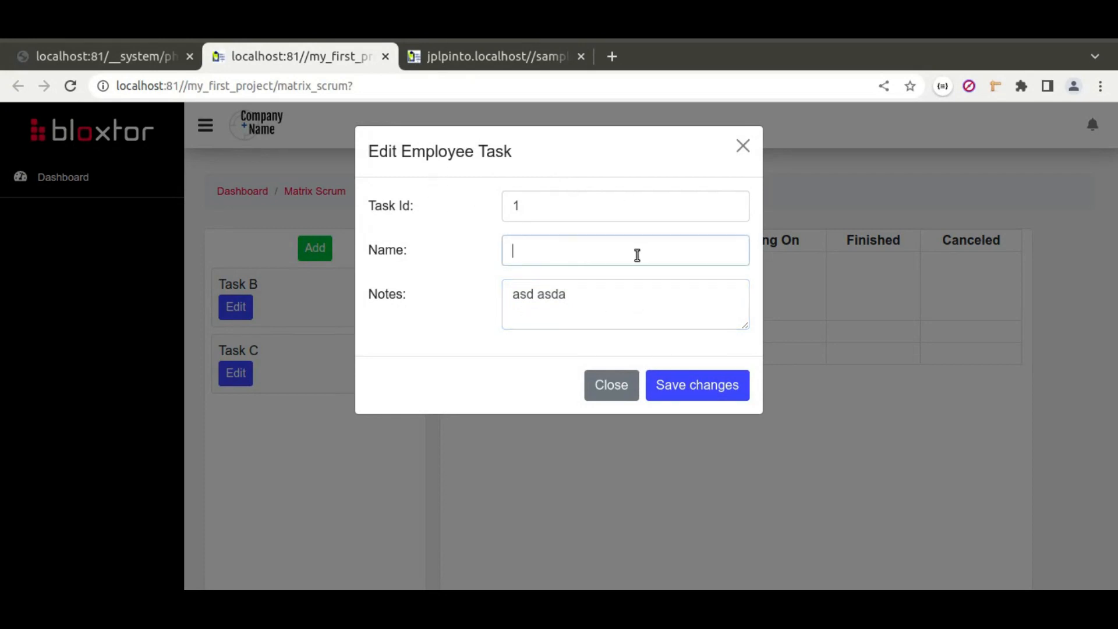
Step: Select the form containing the Name and Notes fields in the matrix_scrum editor and check which resource it loads
click(138, 59)
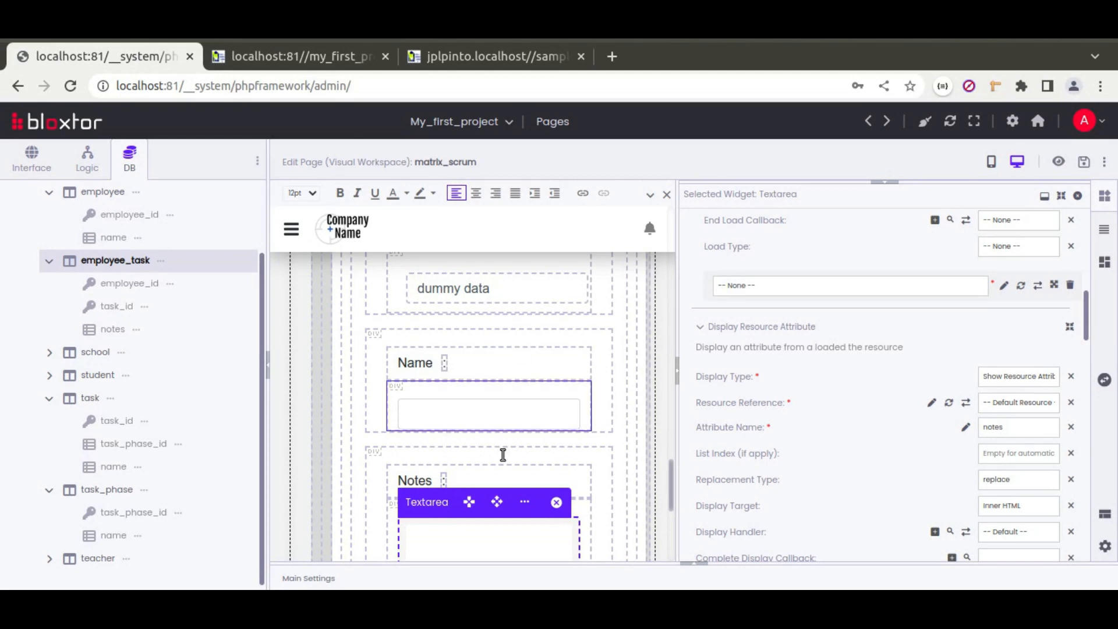
click(346, 398)
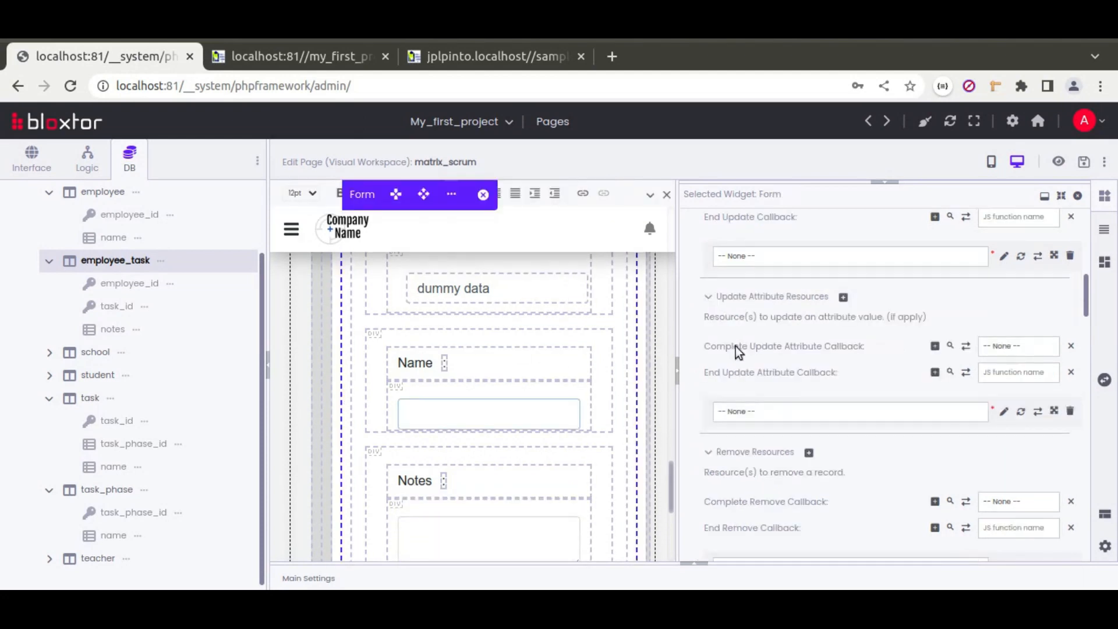
scroll(711, 402, up, 3)
scroll(711, 401, up, 5)
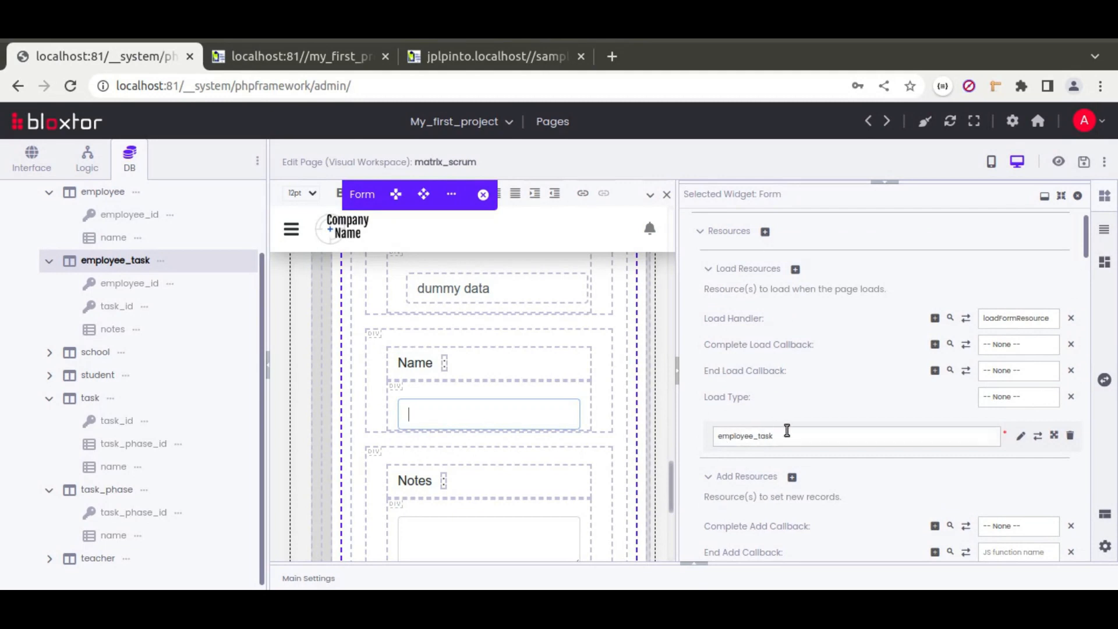
Step: Collapse the page's resource actions and expand the employee_task action to show its object method settings
click(690, 568)
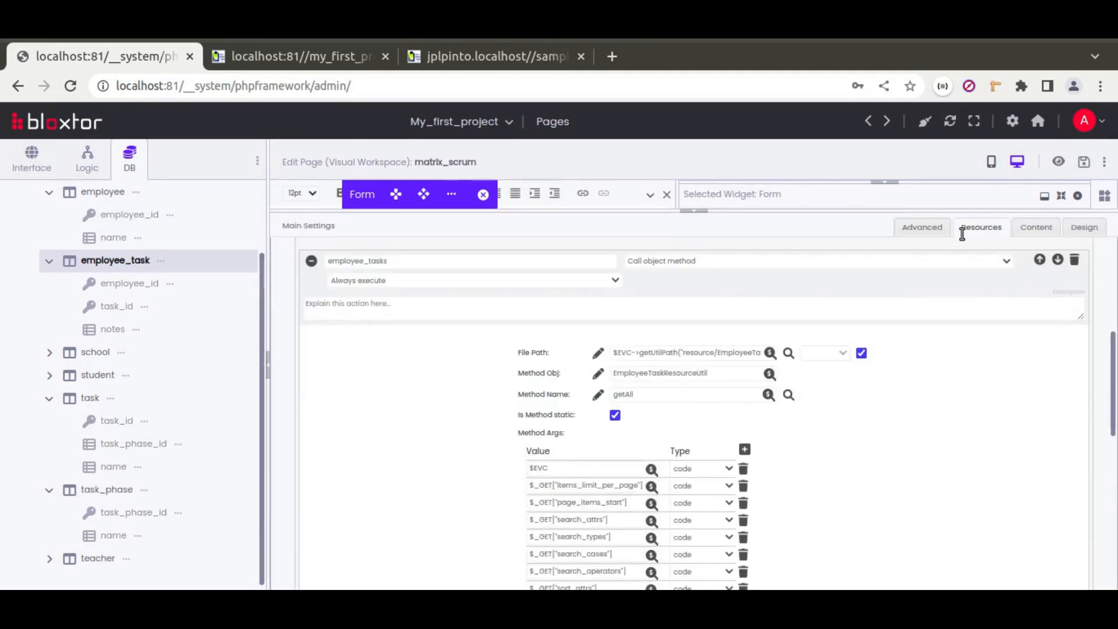
scroll(878, 353, up, 8)
click(876, 265)
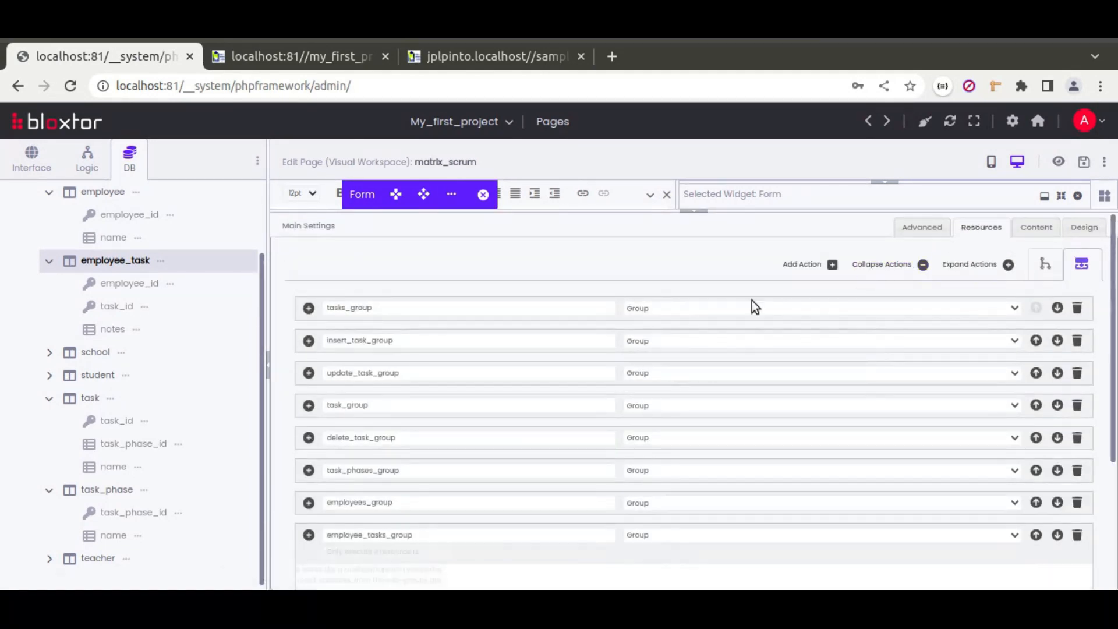
click(309, 561)
scroll(502, 504, down, 3)
click(312, 556)
scroll(662, 452, down, 5)
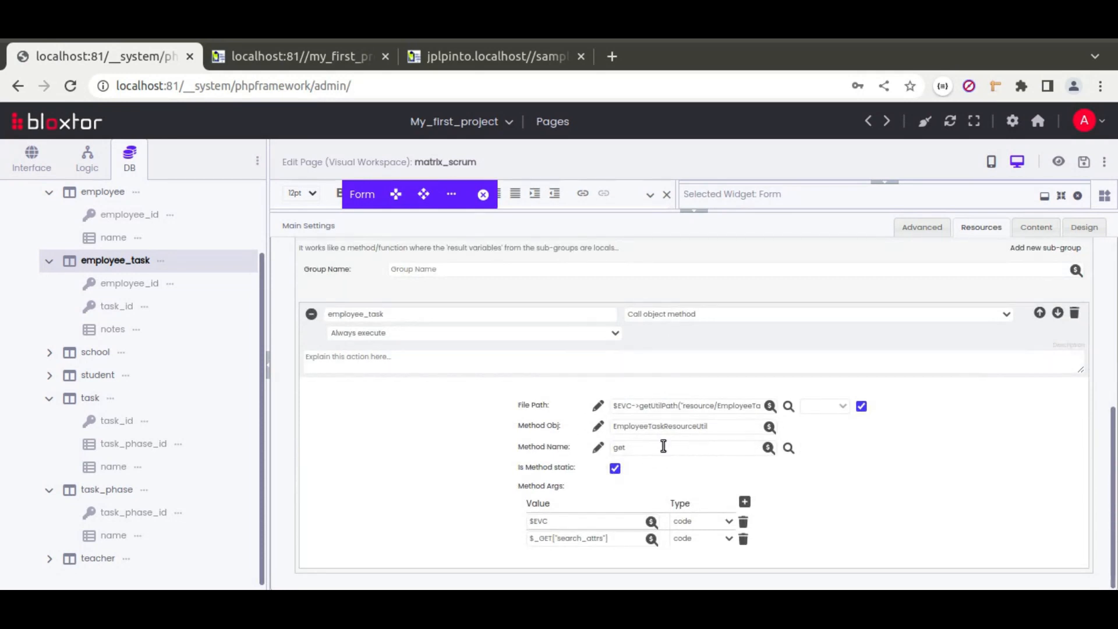
Step: Open the EmployeeTaskResourceUtil get method and, from its business logic call, open EmployeeTaskResourceService.get for editing
drag(662, 426, 708, 426)
click(598, 447)
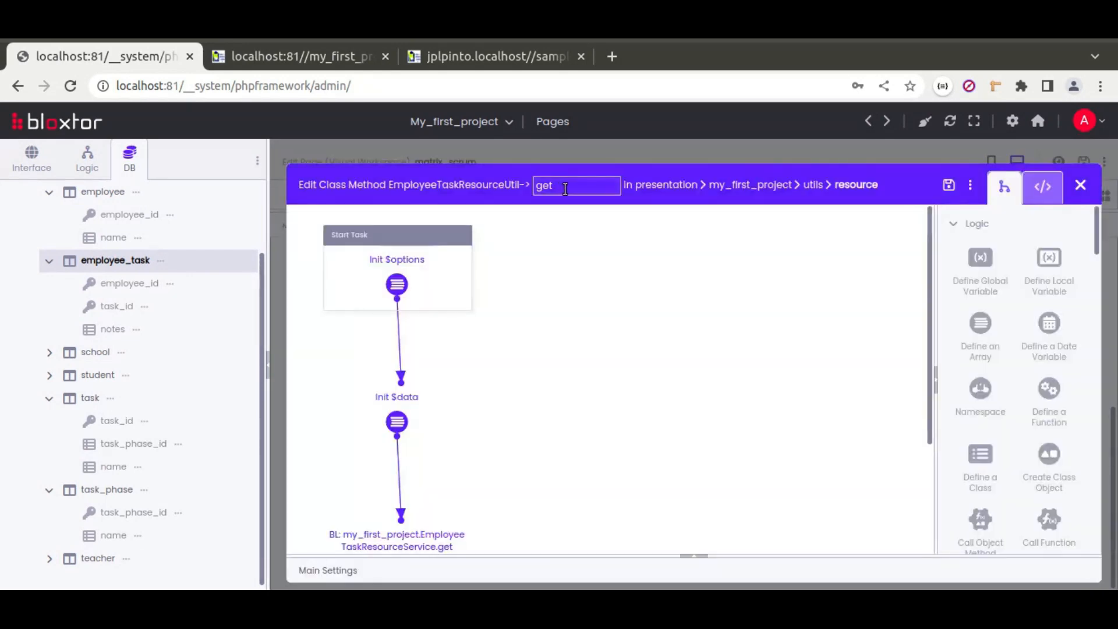
scroll(553, 384, down, 3)
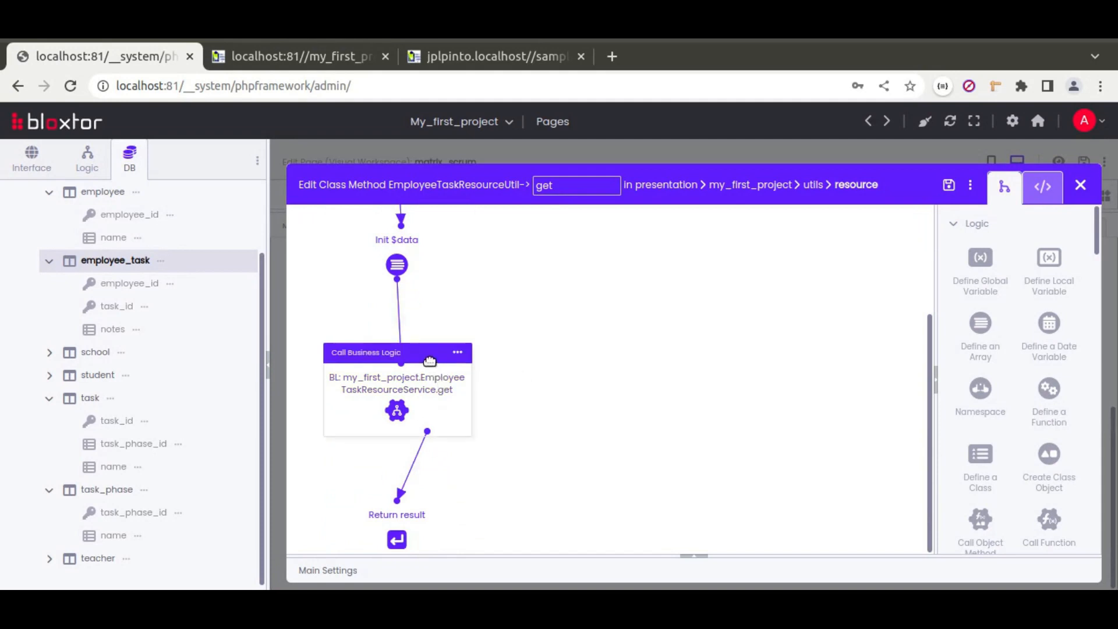
click(462, 371)
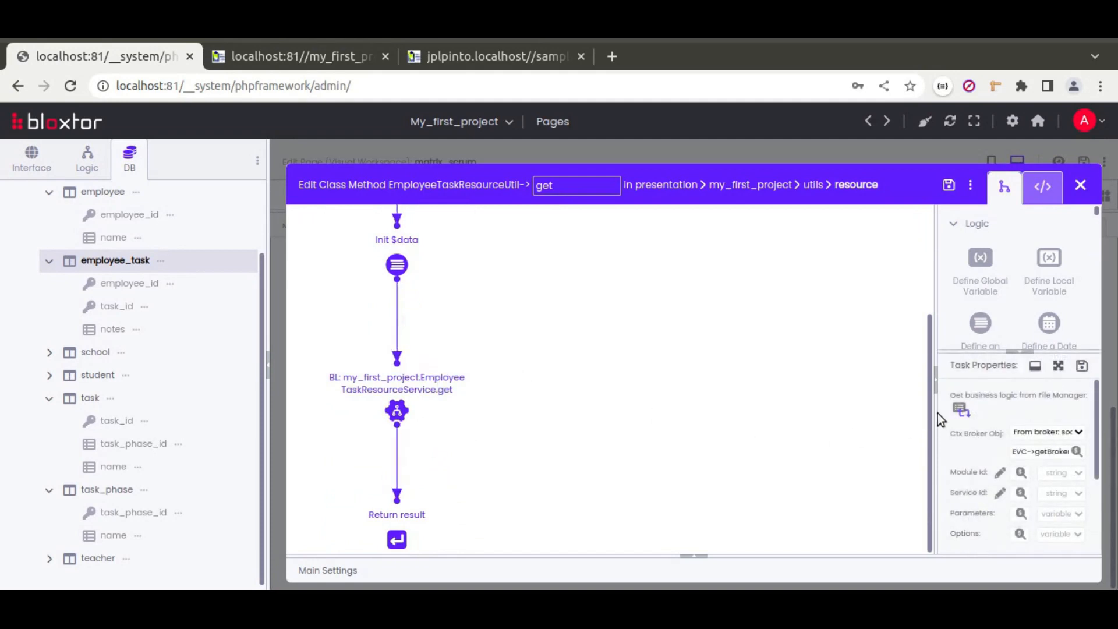
drag(937, 411, 799, 398)
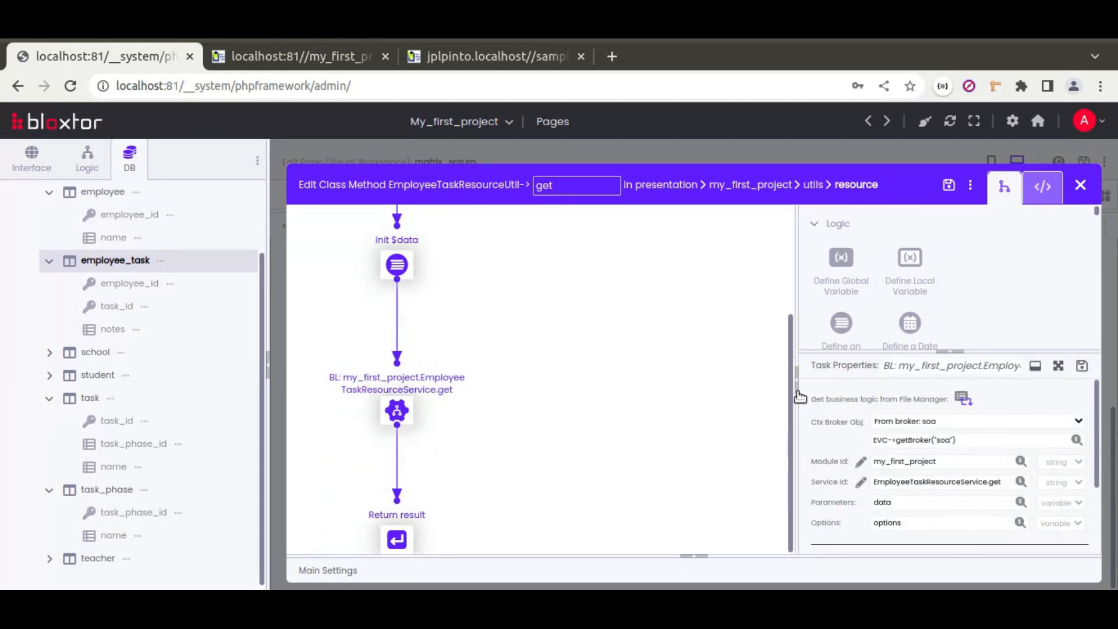
click(860, 482)
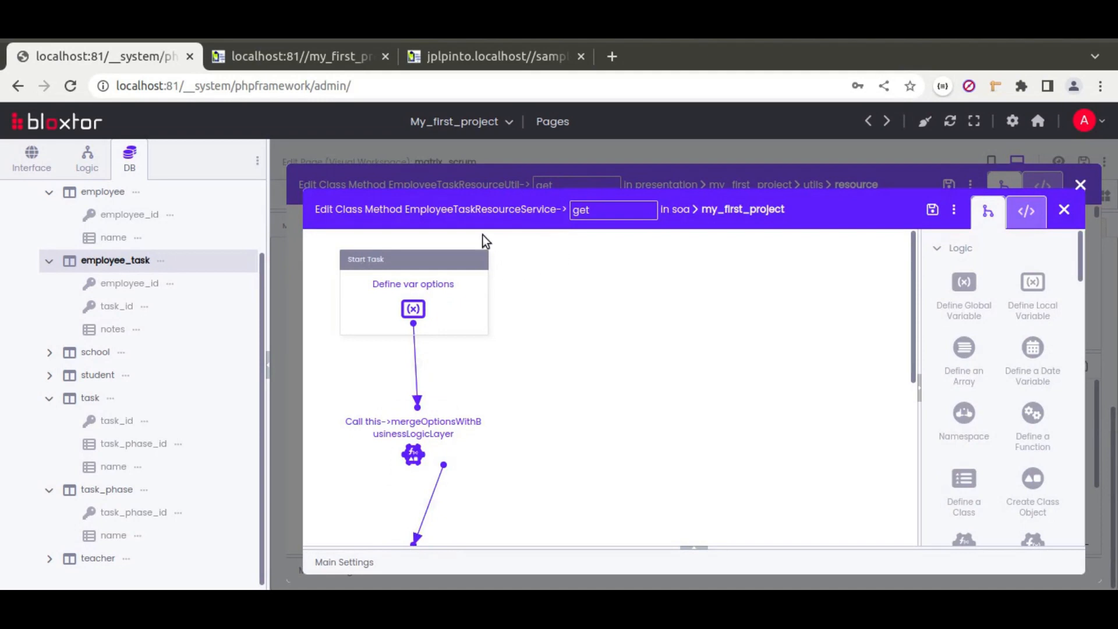
Step: Open the EmployeeTaskService.get method from the business logic call inside EmployeeTaskResourceService.get
scroll(553, 402, down, 5)
click(434, 344)
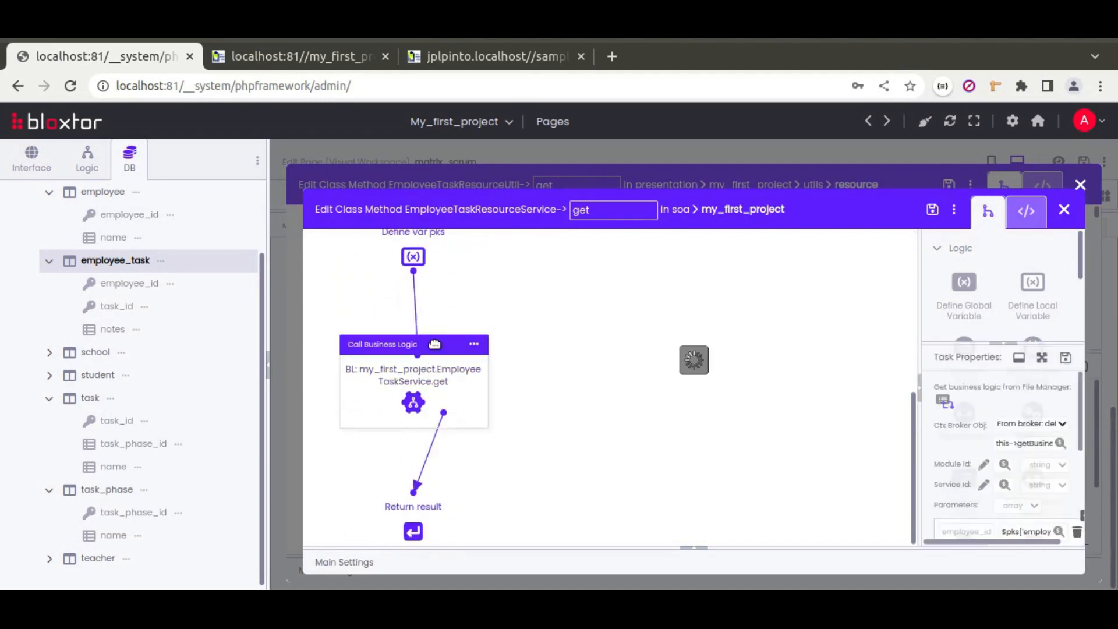
drag(921, 420, 761, 402)
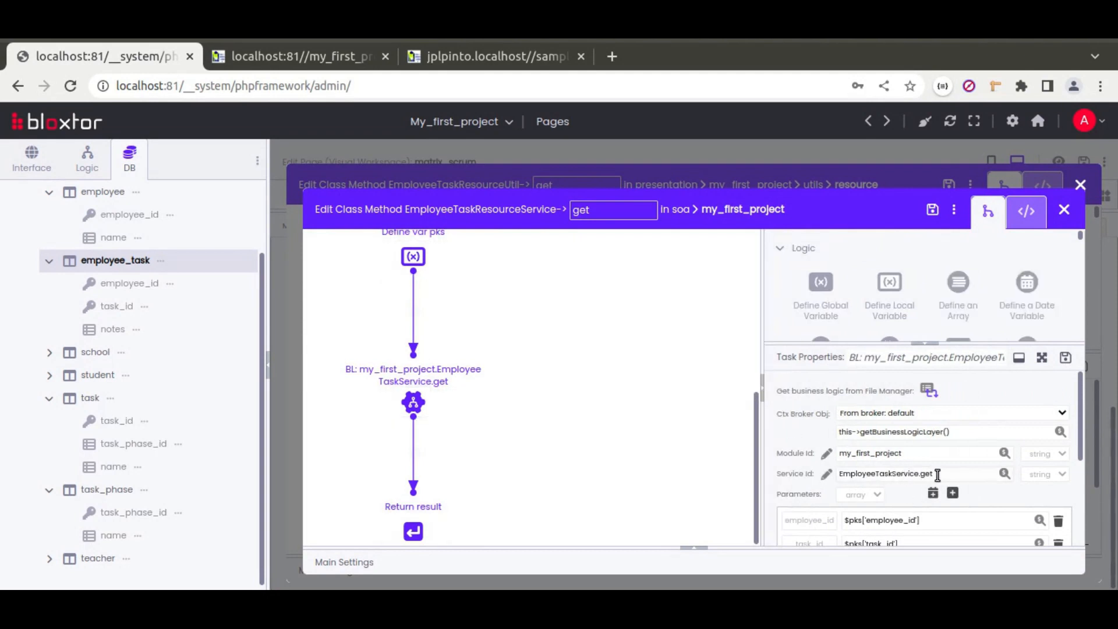
click(826, 473)
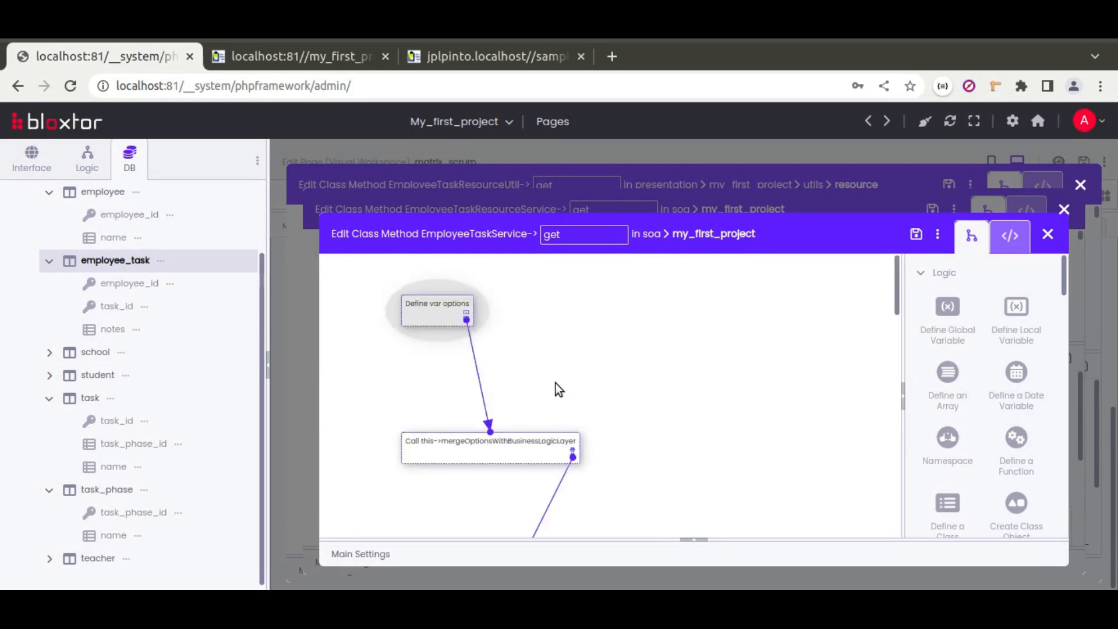
Step: Change the method of the findObjects database action in EmployeeTaskService.get to findRelationshipObjects
scroll(546, 424, down, 15)
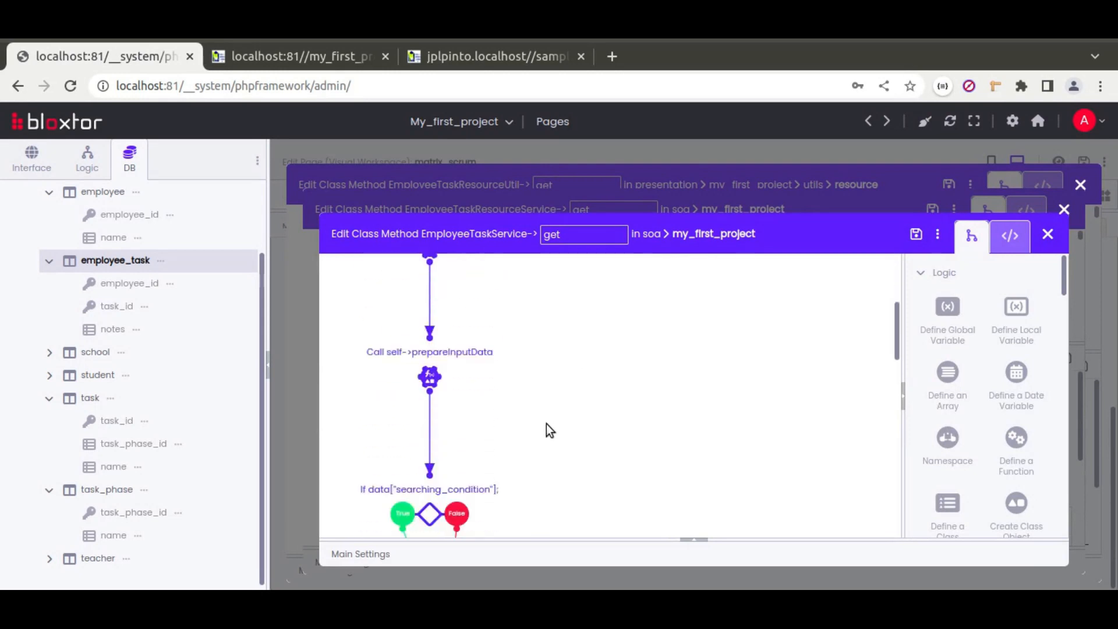
scroll(546, 430, down, 2)
scroll(546, 430, up, 2)
double_click(444, 316)
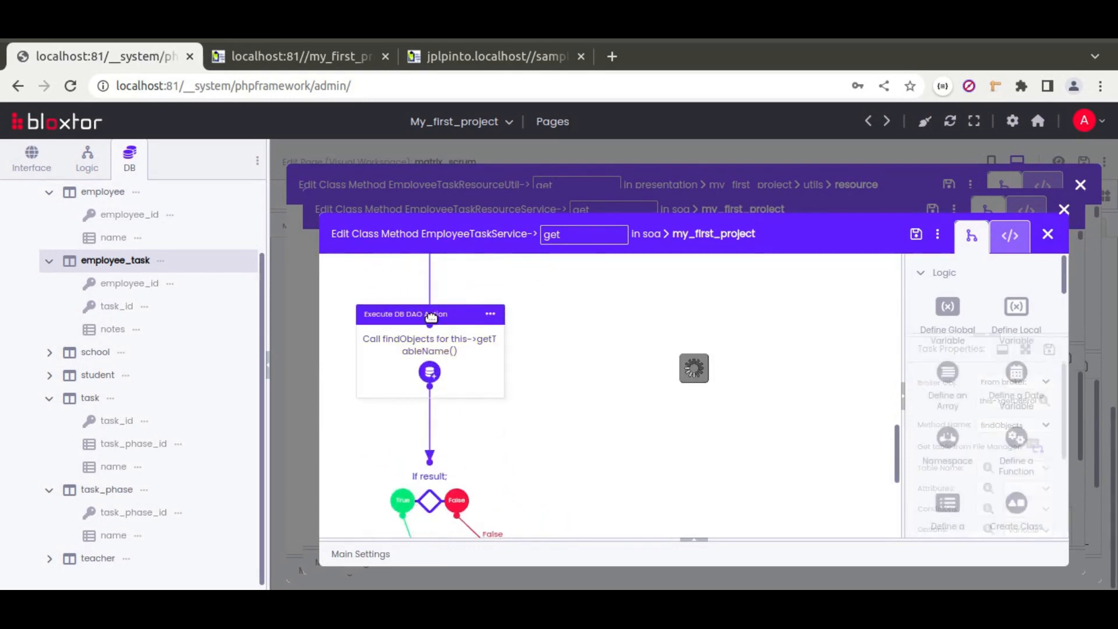
drag(902, 370, 681, 359)
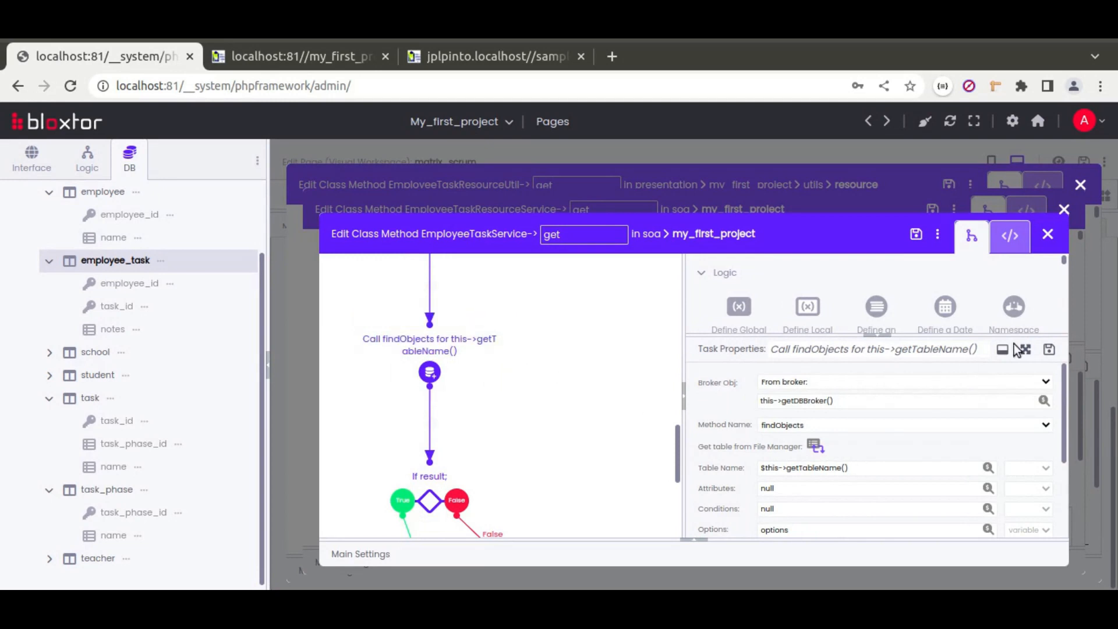
scroll(860, 381, down, 2)
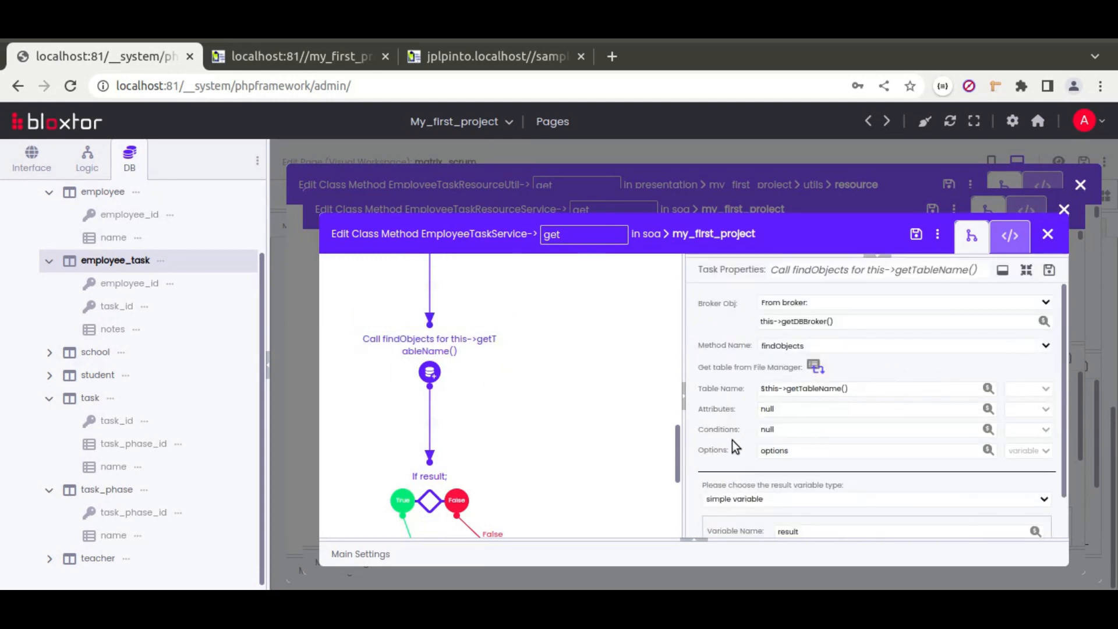
click(816, 349)
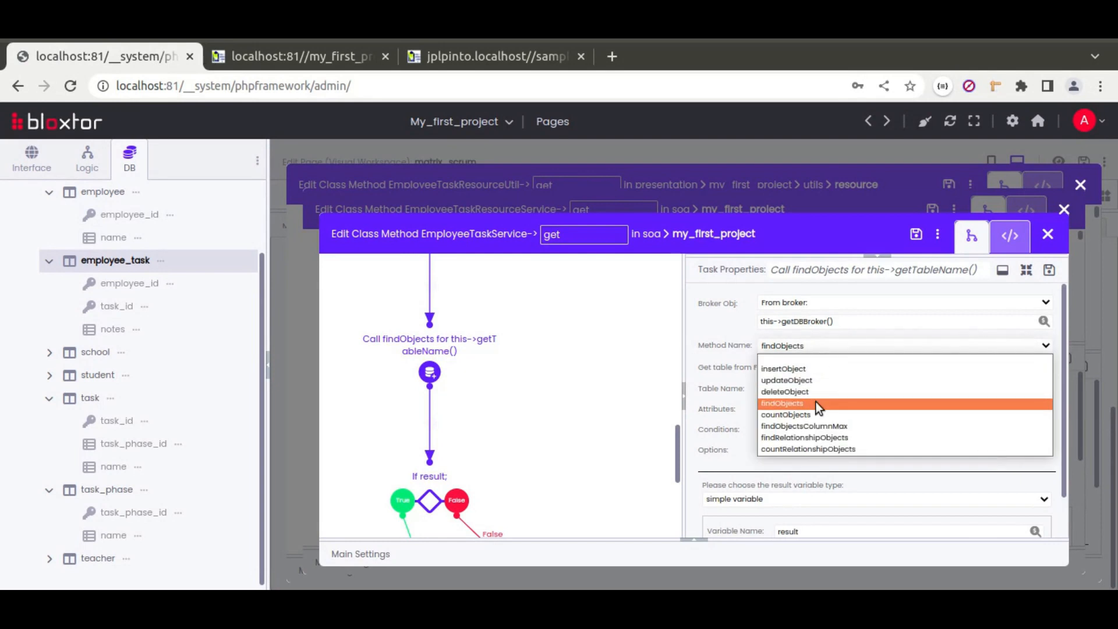
click(793, 439)
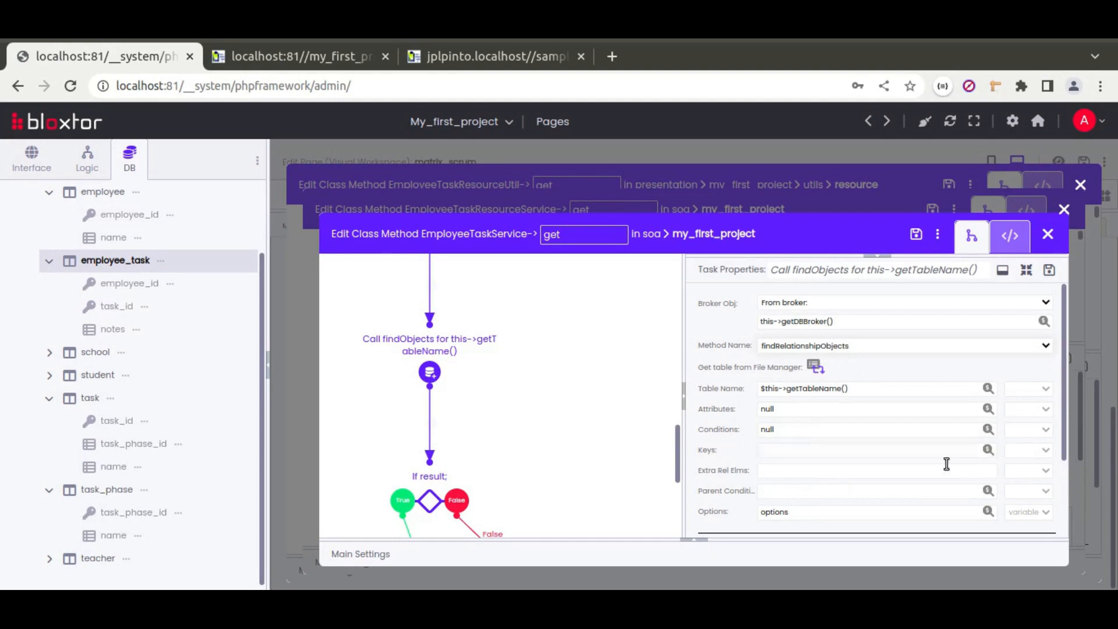
Step: Switch the relationship query's Keys to options and add an inner key matching employee_task.task_id with task.task_id
click(1032, 453)
click(1029, 509)
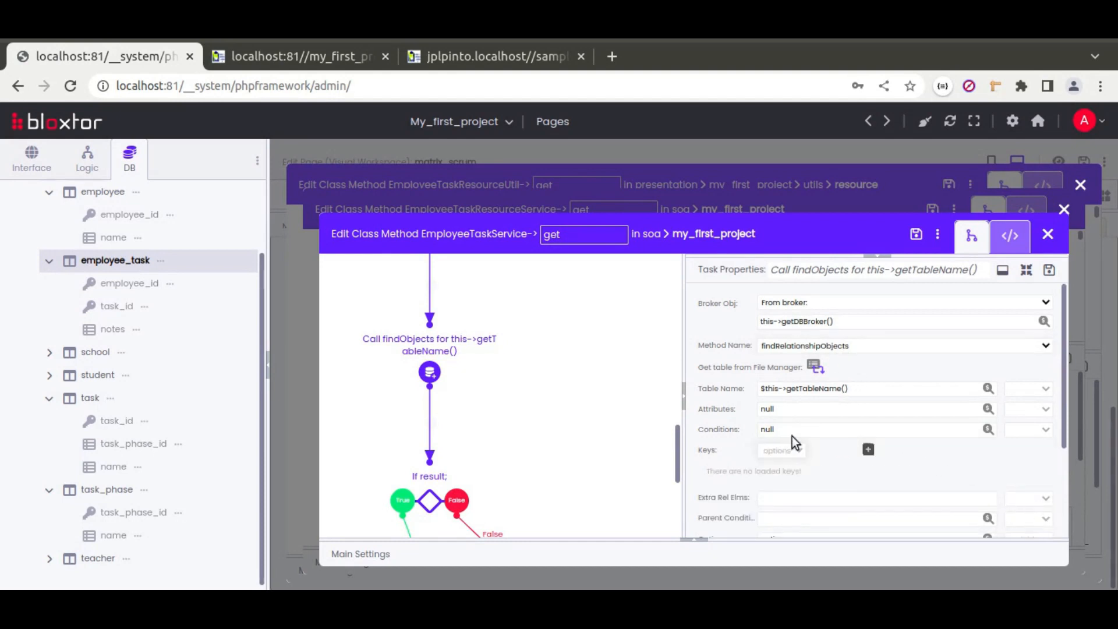
click(868, 450)
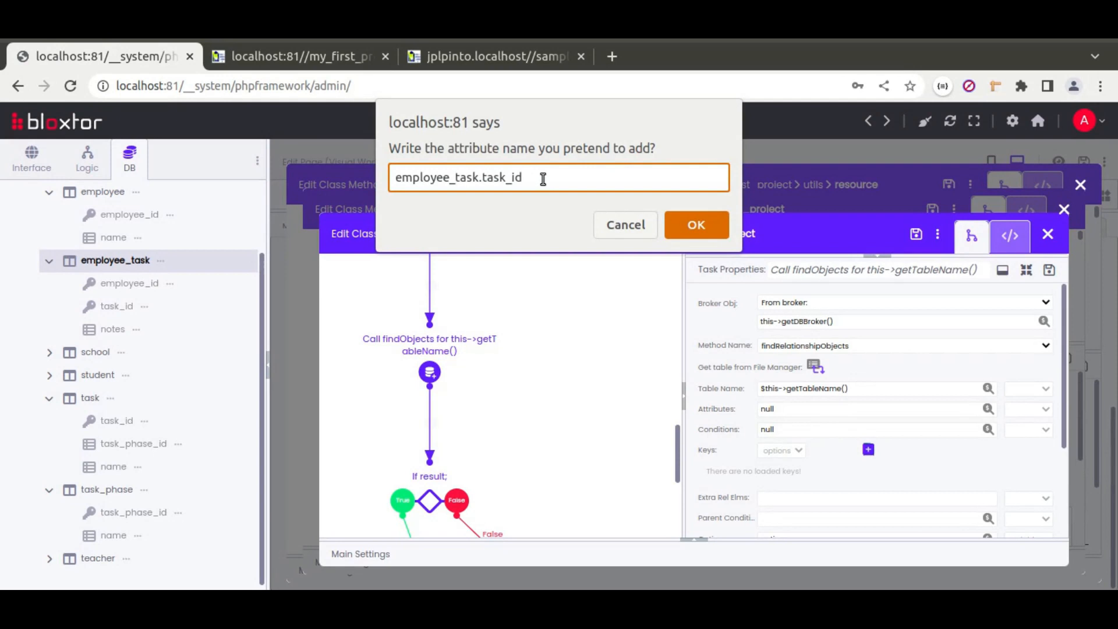
click(672, 232)
text(task.task_id)
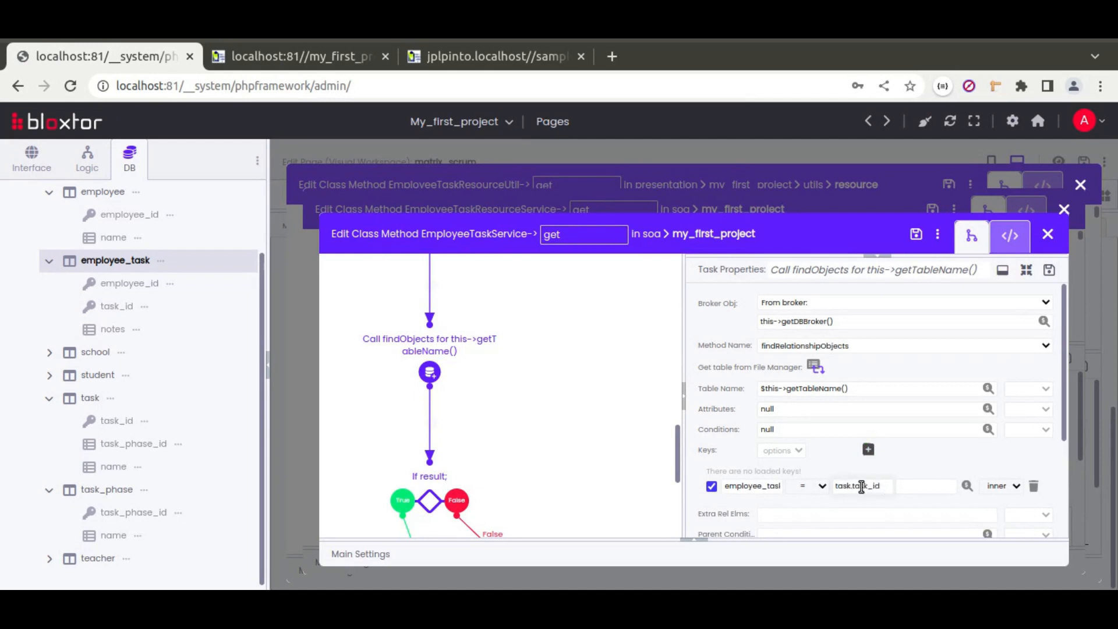
Step: Switch the relationship query's Attributes to options and add the attribute employee_task.*
click(1044, 410)
click(1034, 463)
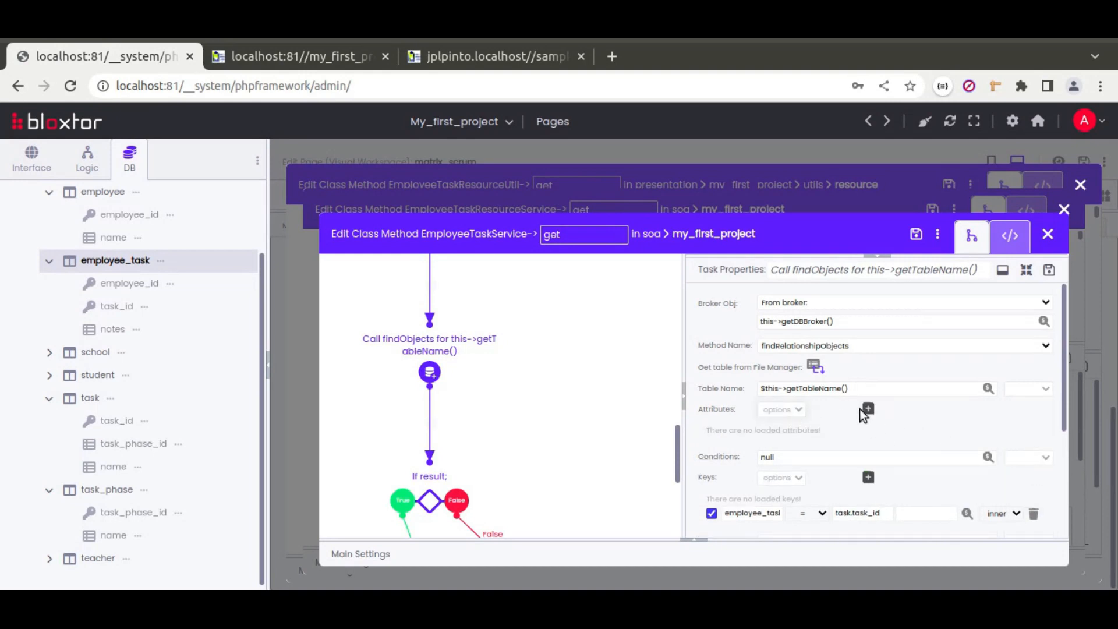
click(867, 408)
text(employee_task.*)
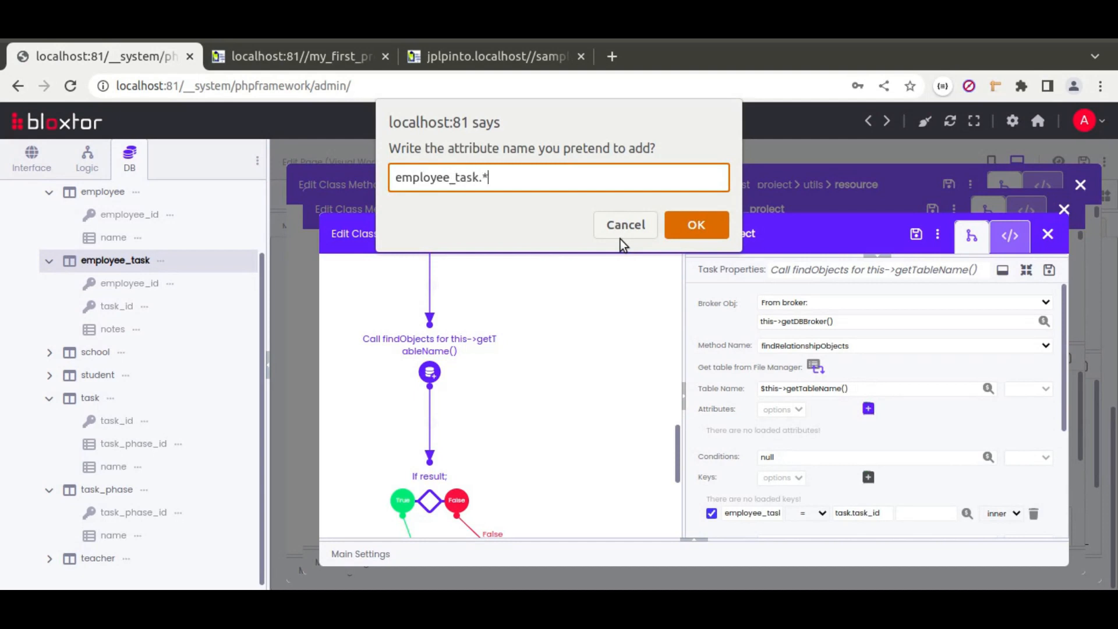
key(Return)
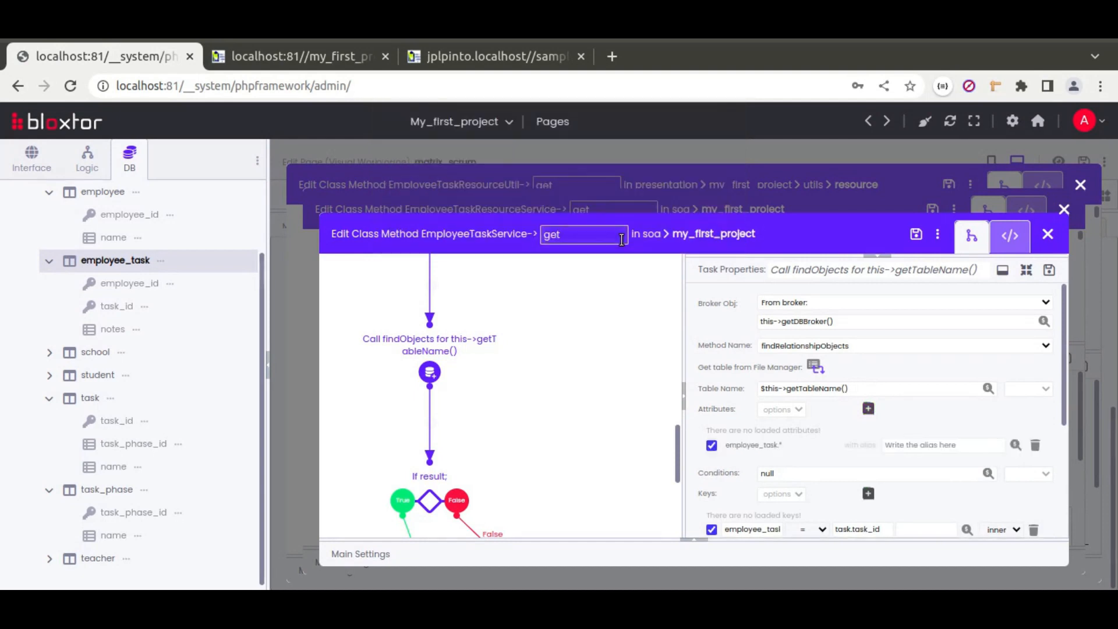
Step: Add the attribute task.name to the query with the alias task_name
click(868, 408)
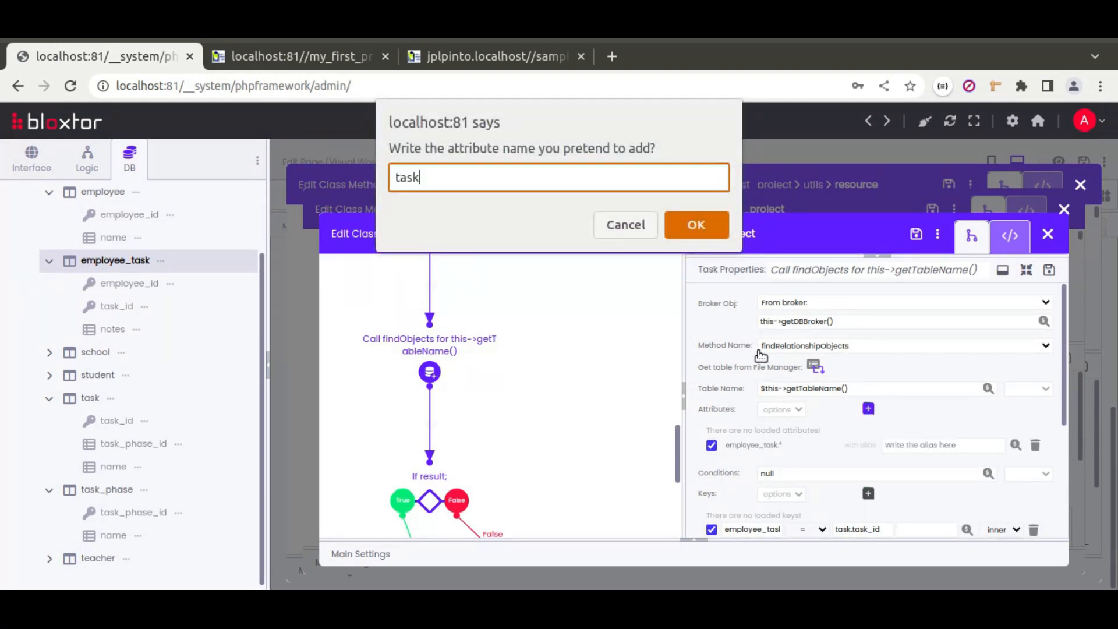
text(task.name)
click(687, 228)
click(936, 462)
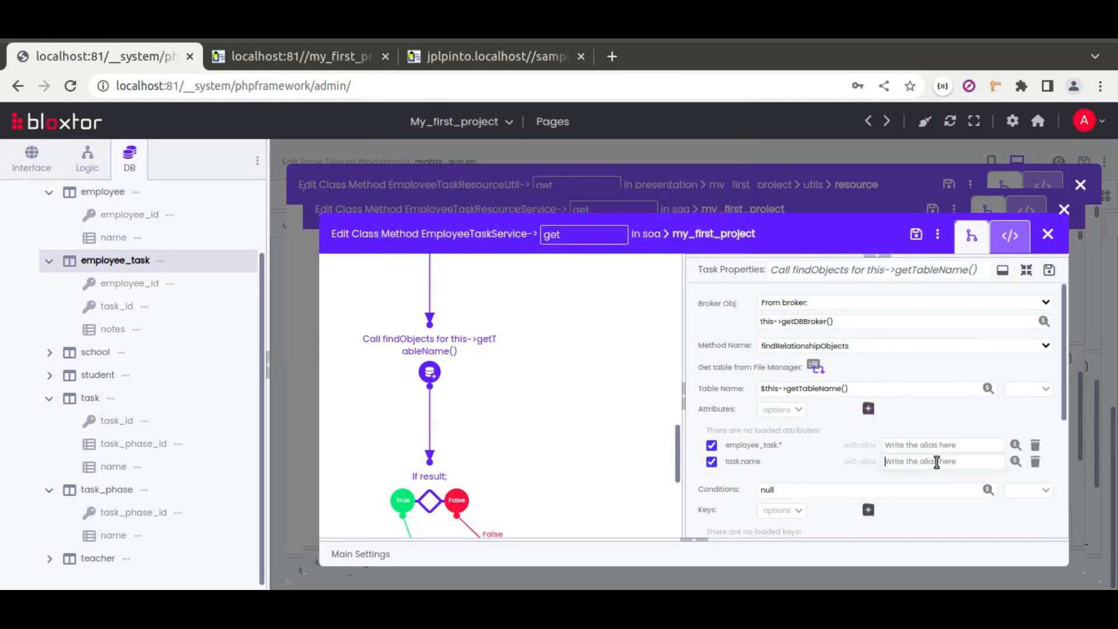
text(task_name)
Step: Dismiss the open popup on the Matrix Scrum page and return to the service method editor
click(300, 56)
click(849, 204)
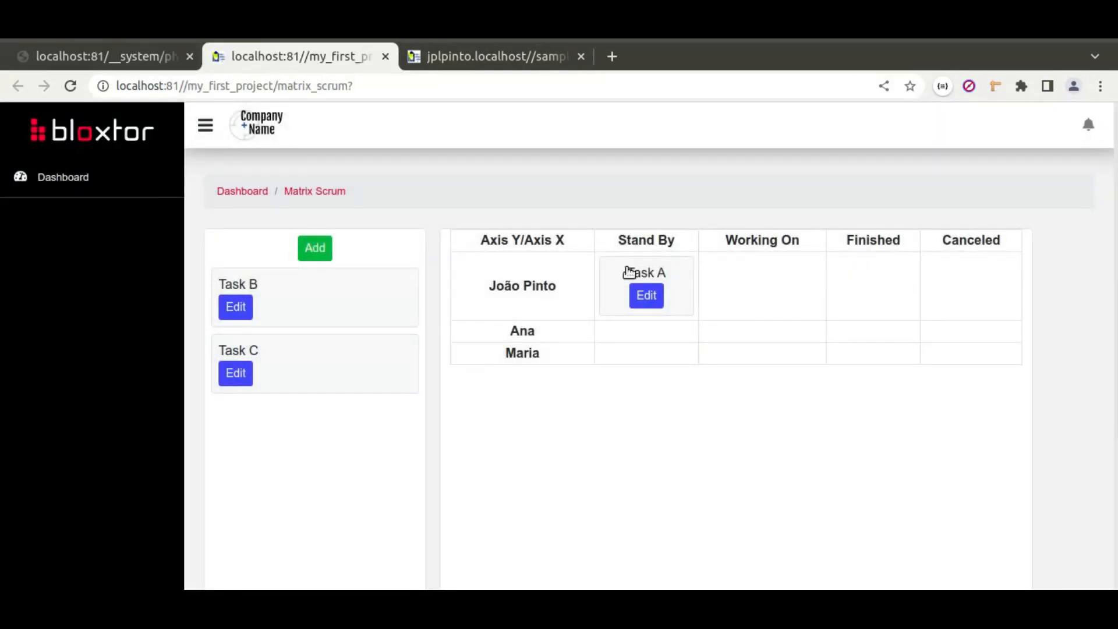
click(153, 56)
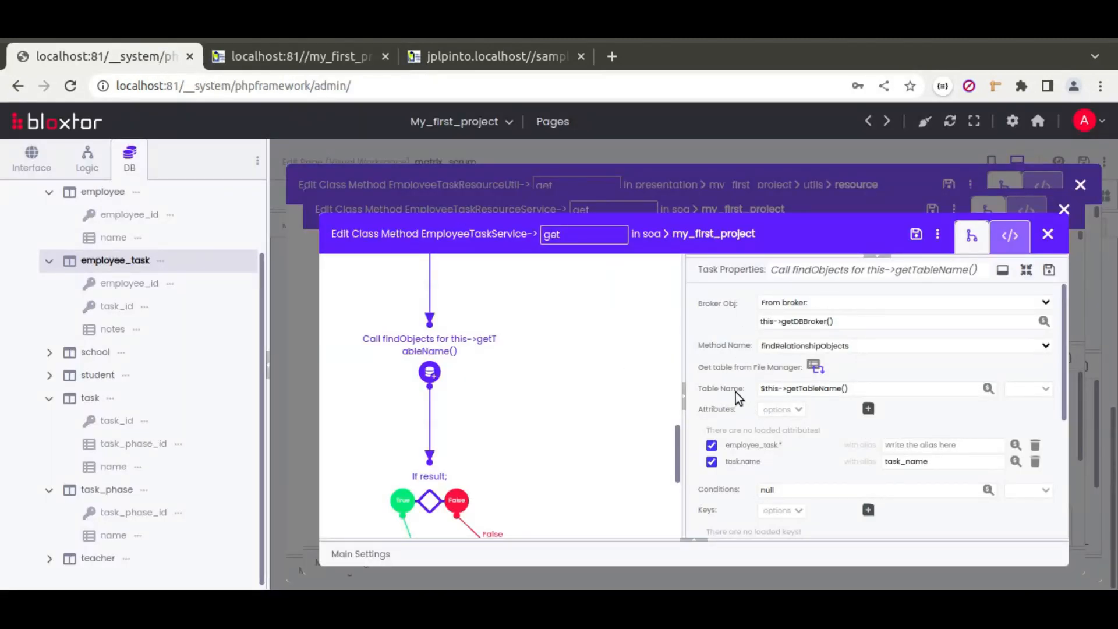
Step: Review the attributes and keys of the relationship query and save the EmployeeTaskService.get method
scroll(735, 392, down, 3)
scroll(798, 417, up, 2)
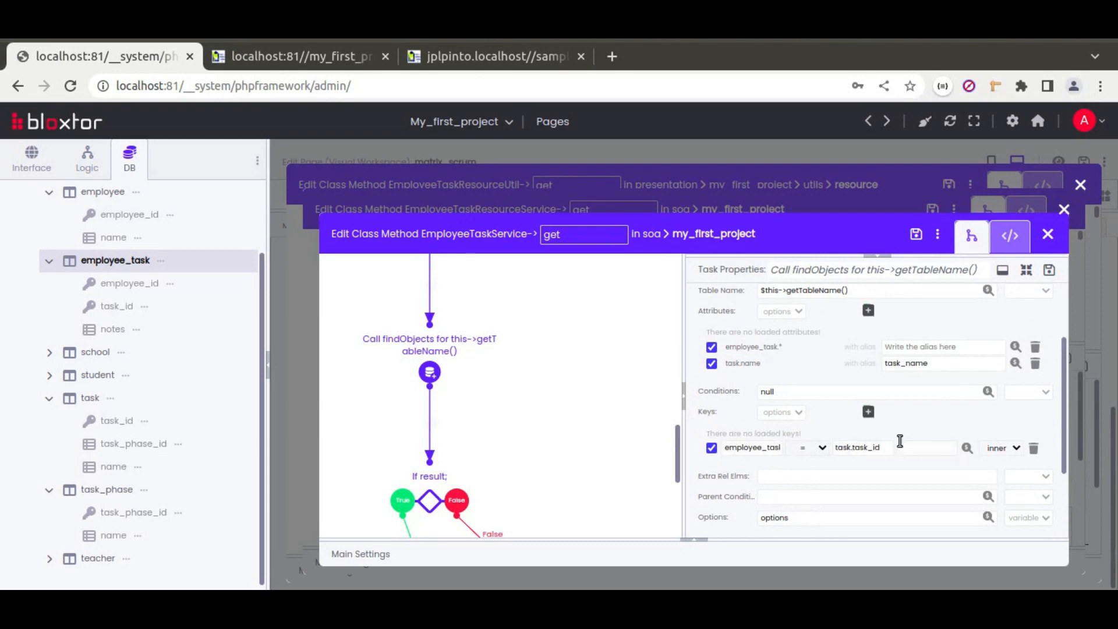
scroll(899, 441, up, 2)
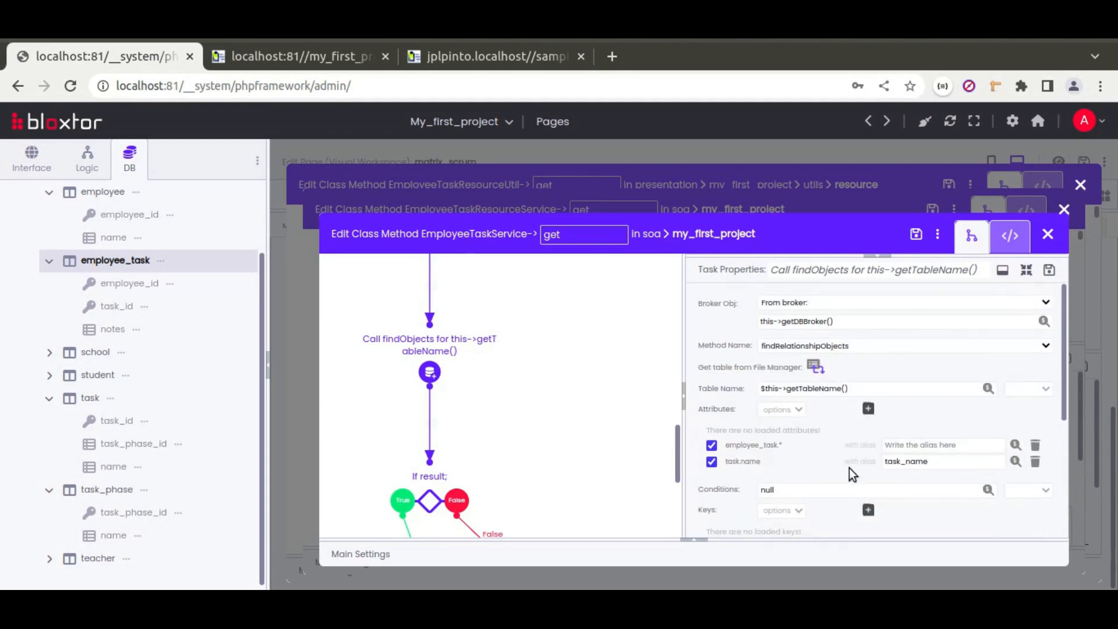
click(915, 241)
scroll(800, 411, down, 2)
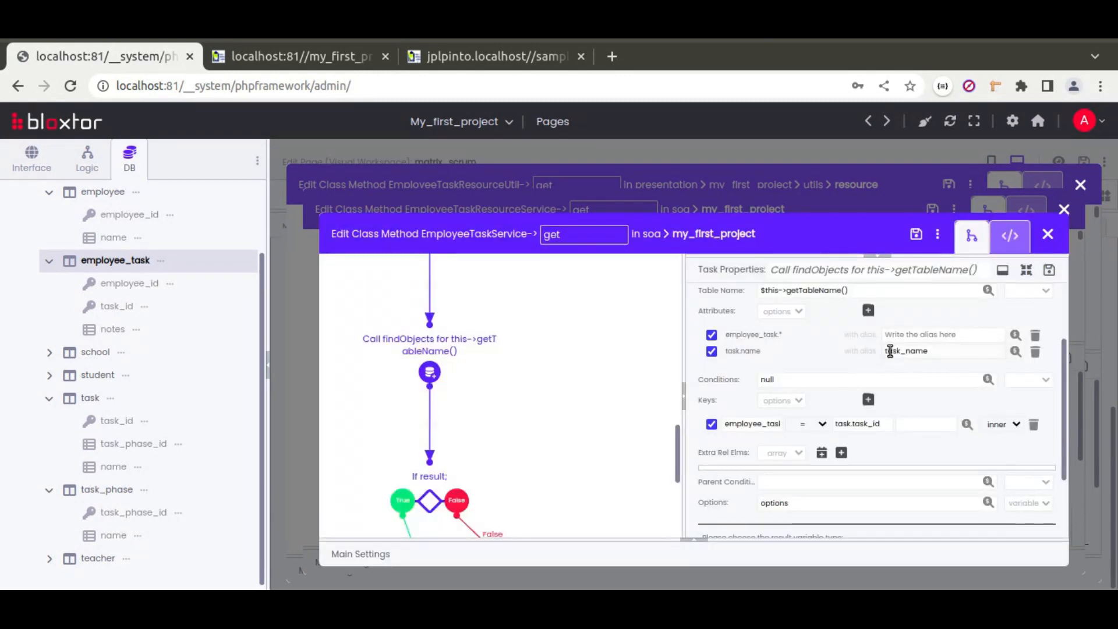
Step: Copy the task_name alias into the Attribute Name of the popup form's Name text box and save the matrix_scrum page
drag(884, 351, 942, 351)
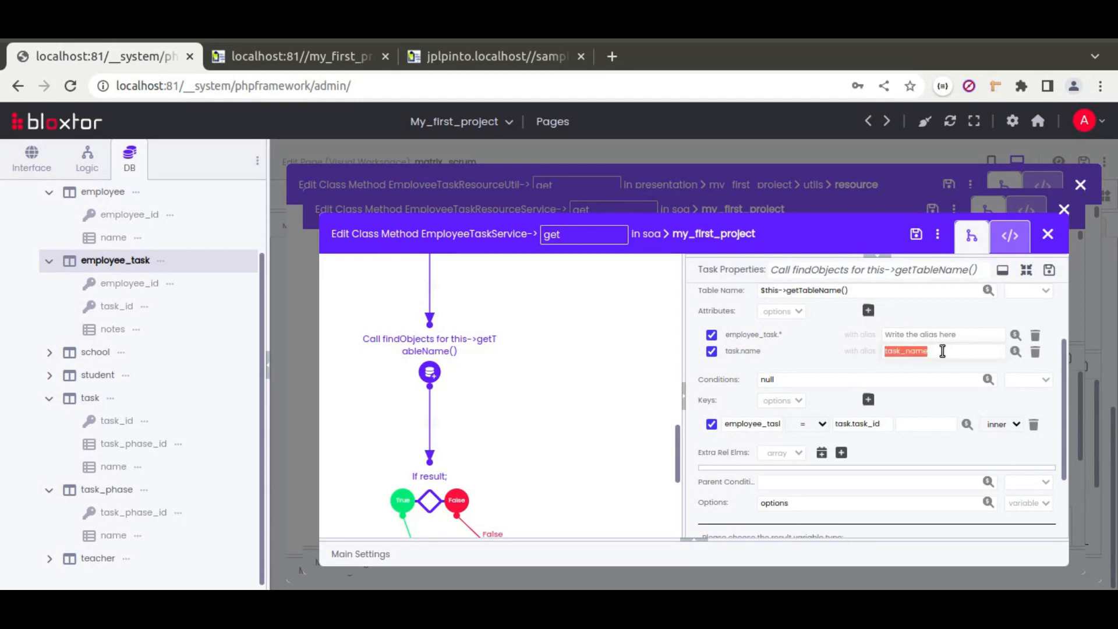
click(277, 257)
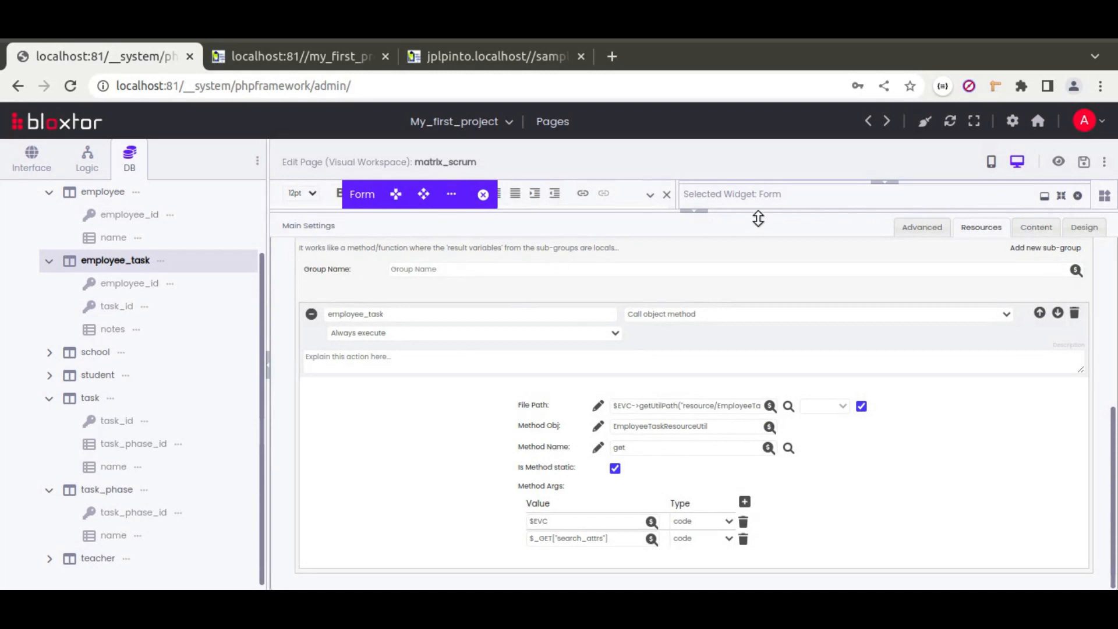
click(695, 211)
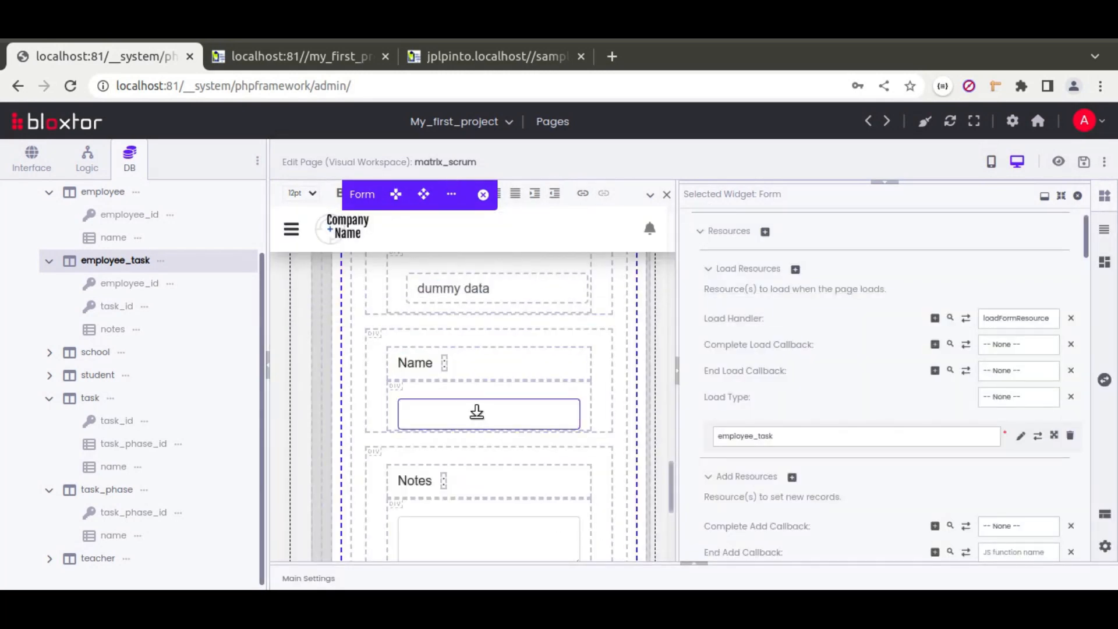
click(476, 412)
scroll(932, 466, down, 3)
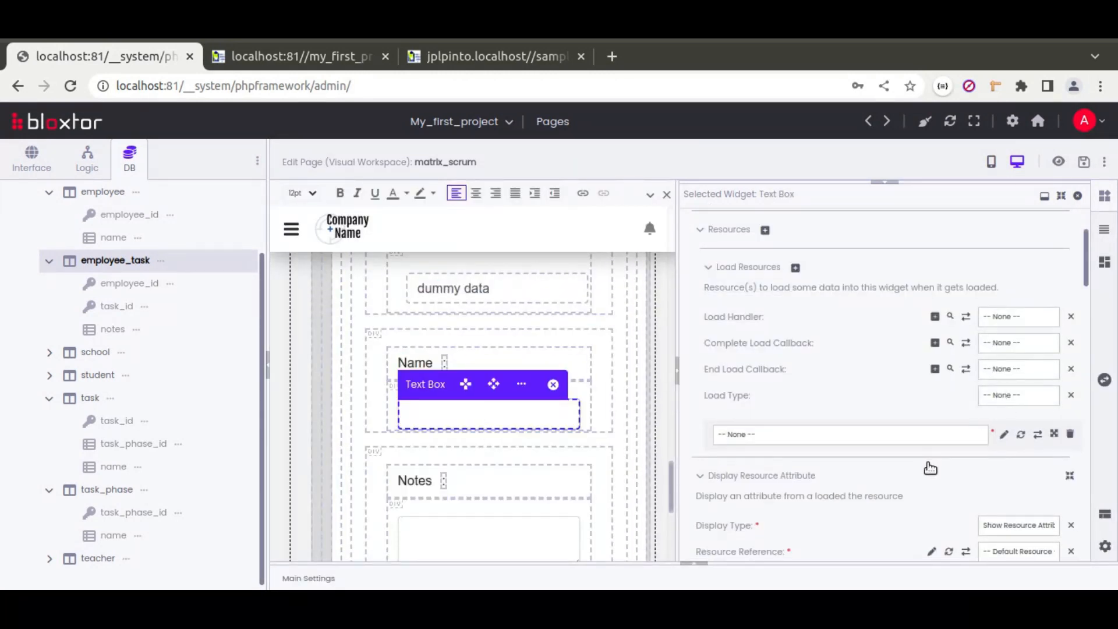
click(983, 380)
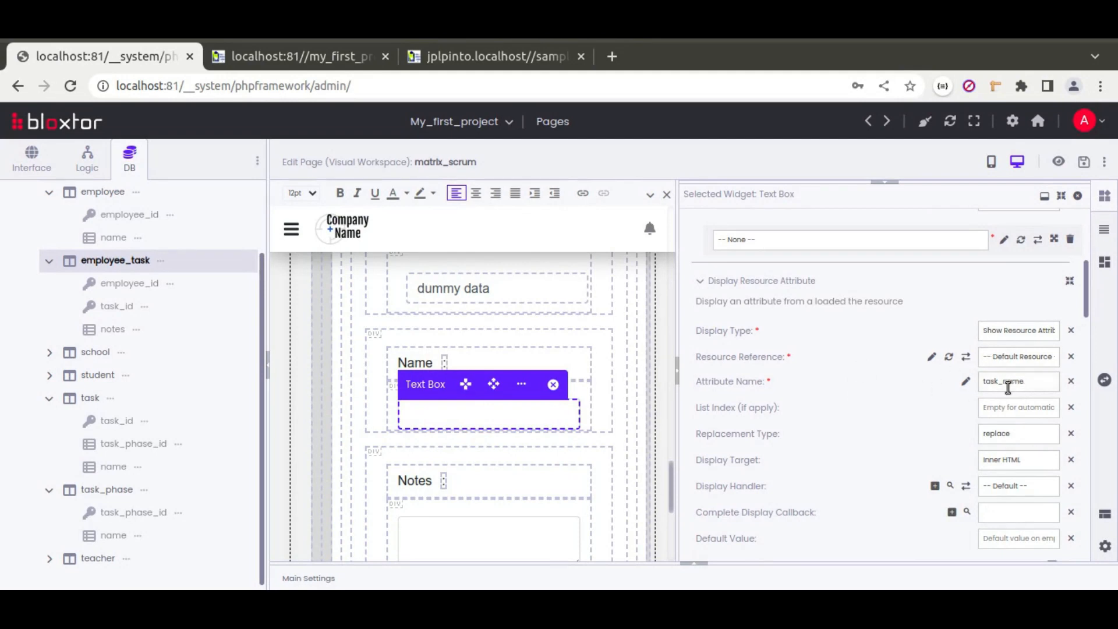
click(1083, 162)
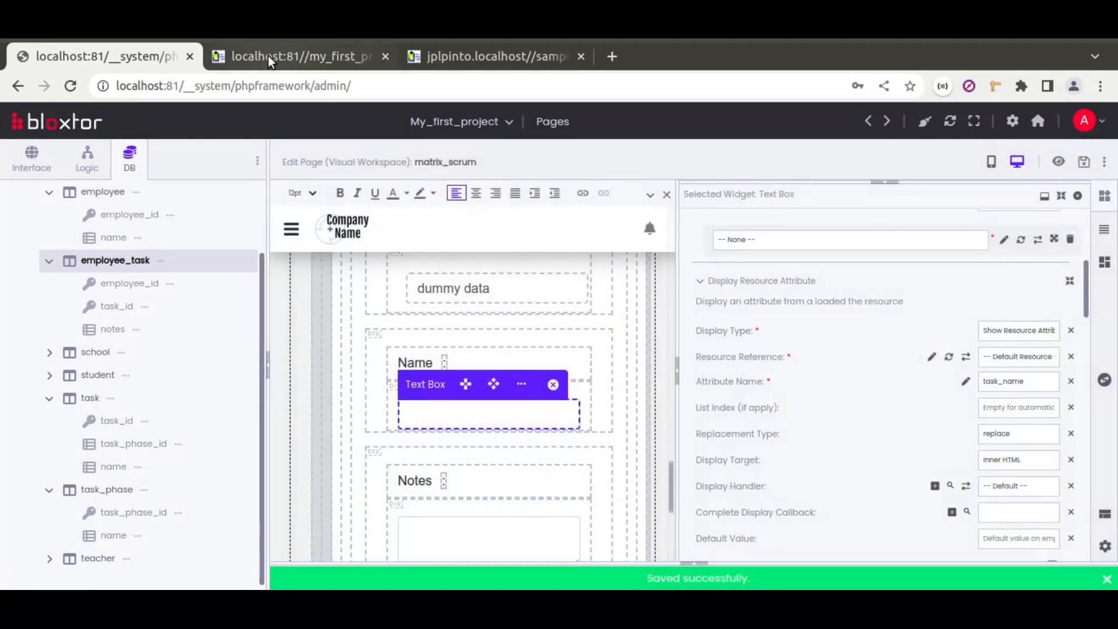
Step: Reload the Matrix Scrum page, check the fields in Task A's edit popup, and close the popup
click(253, 57)
click(70, 86)
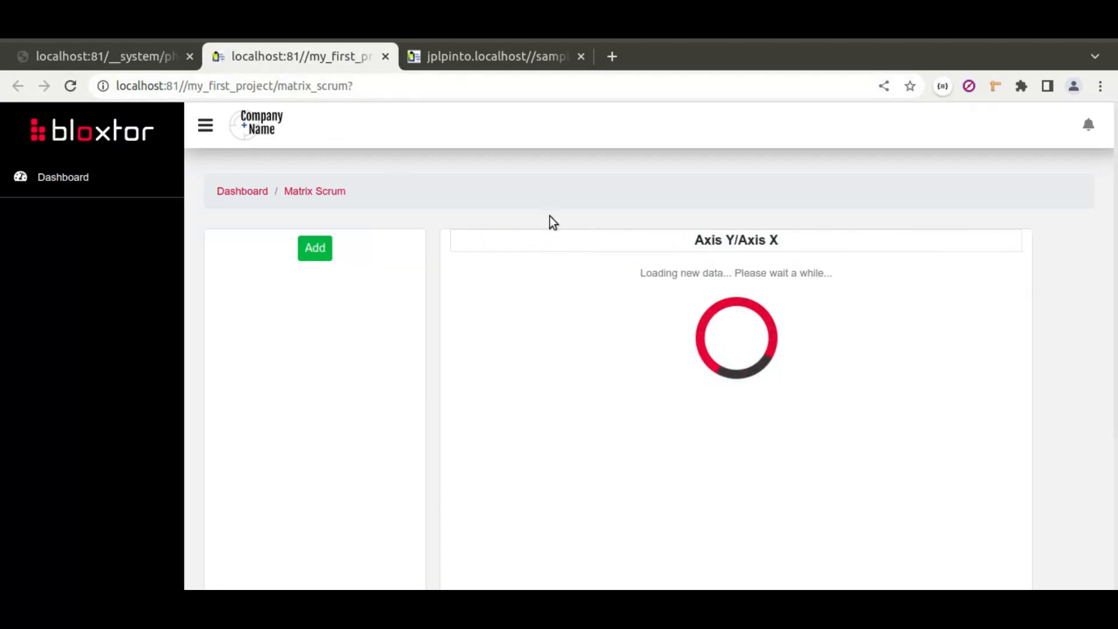
click(645, 295)
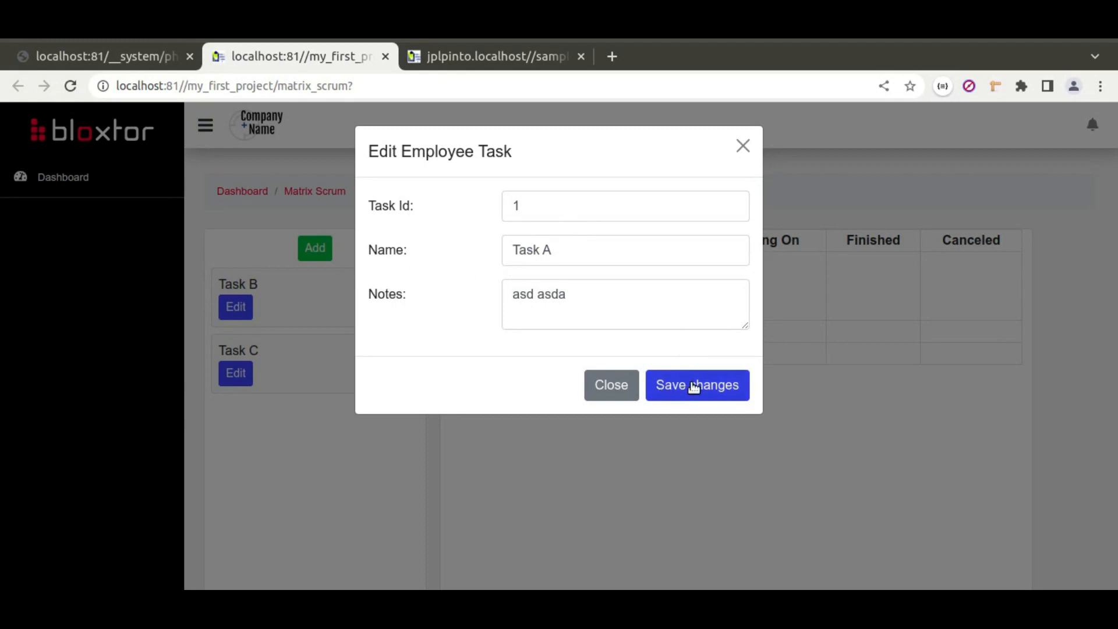
click(614, 390)
Step: Assign the updateResourceItem event to the On Click of the popup's Save changes button
click(142, 62)
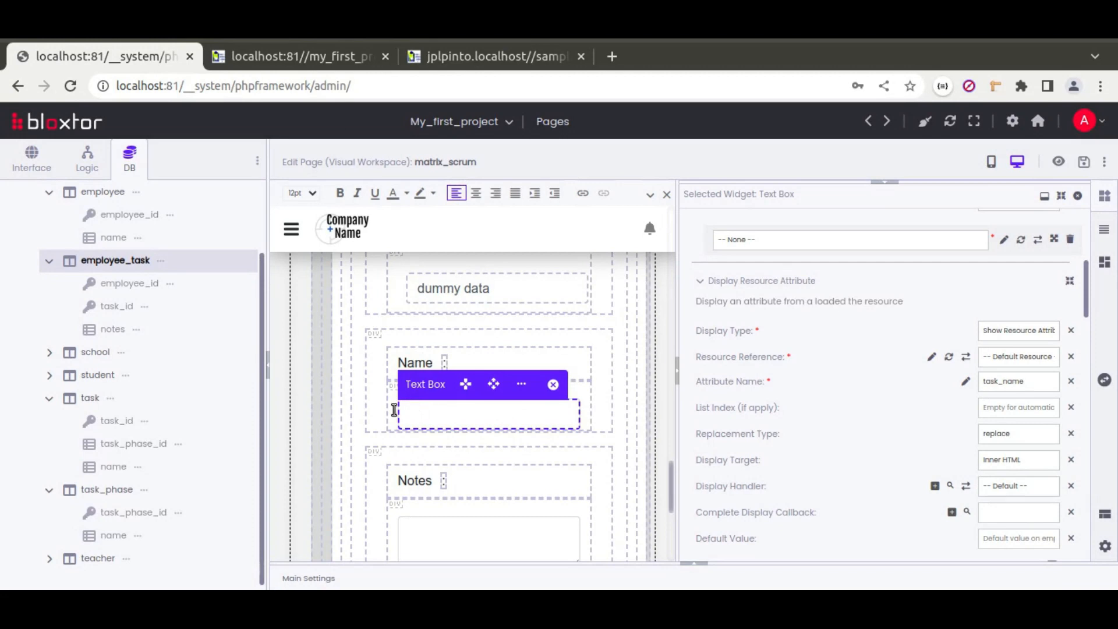
scroll(394, 410, down, 3)
click(569, 440)
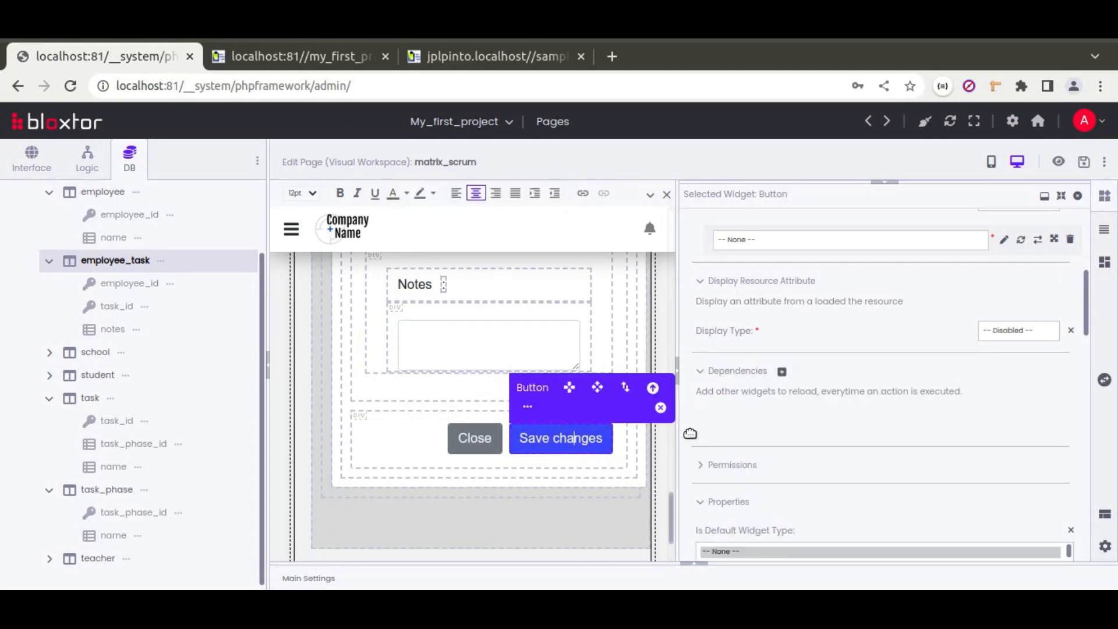
scroll(689, 433, down, 10)
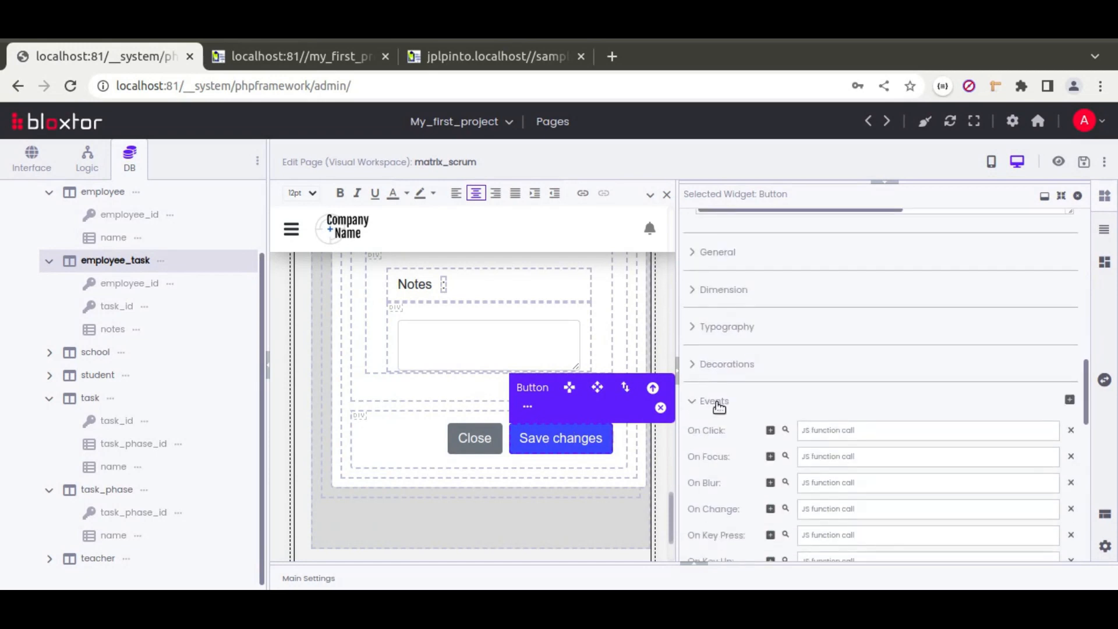
click(785, 430)
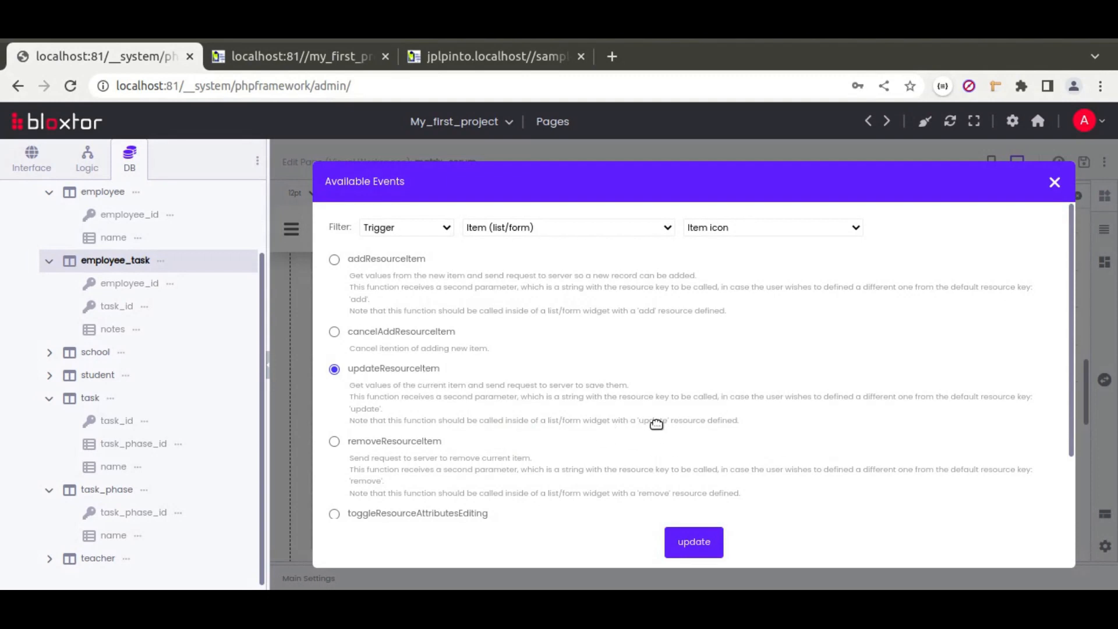
click(692, 541)
Step: Add an update resource to the Edit Employee Task form, based on the employee_task table with query type Update a record, and save the page
scroll(369, 406, up, 5)
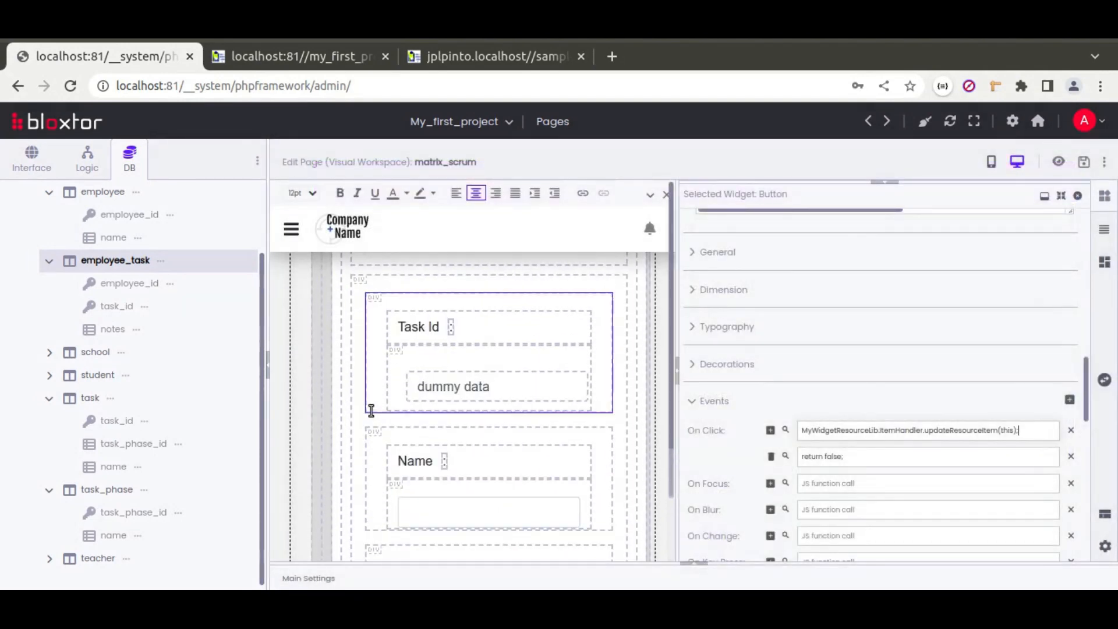
click(357, 360)
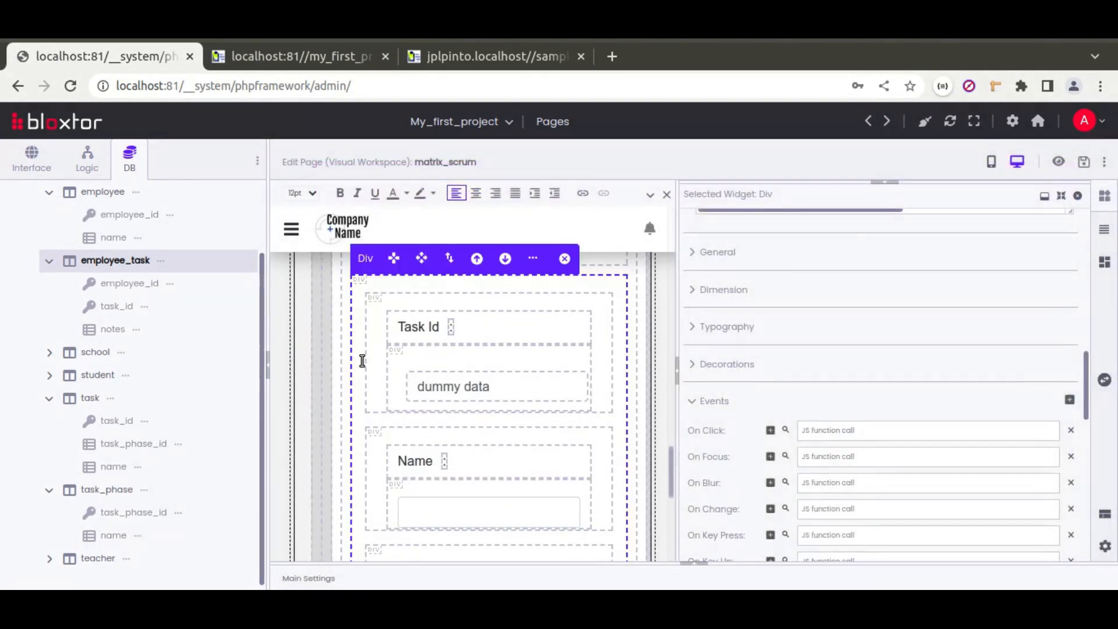
scroll(339, 344, up, 2)
click(342, 329)
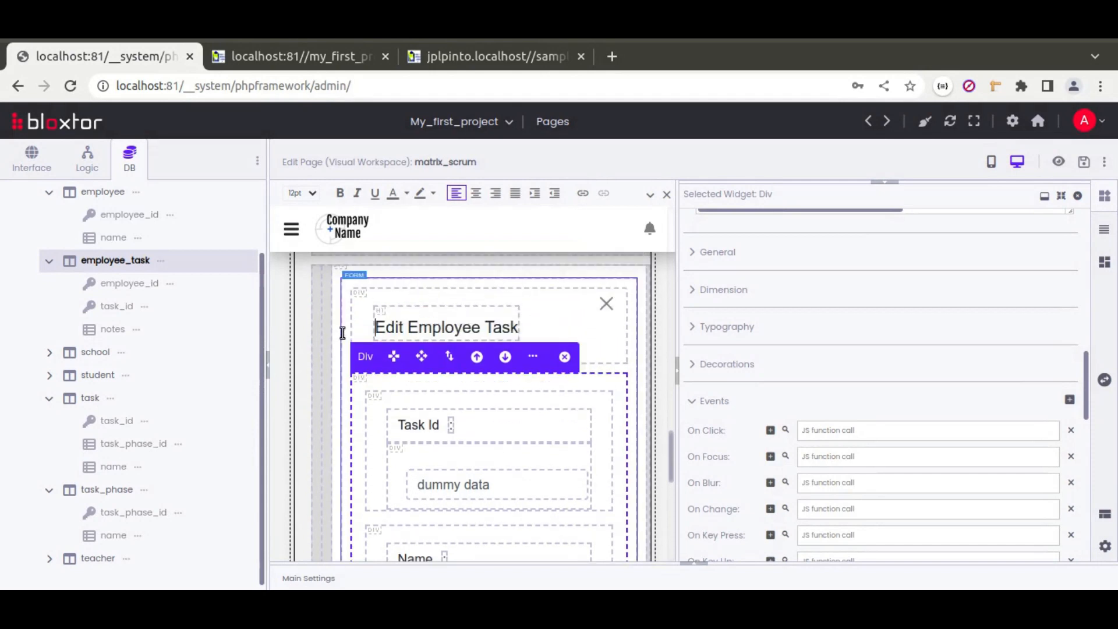
scroll(699, 389, down, 10)
scroll(699, 388, up, 6)
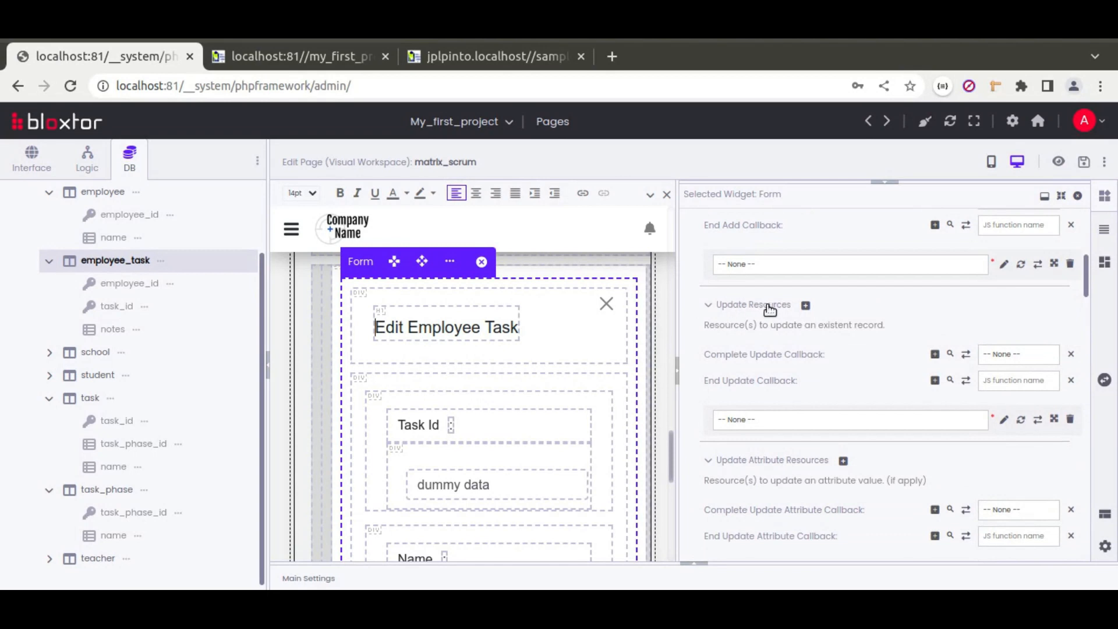
click(1003, 420)
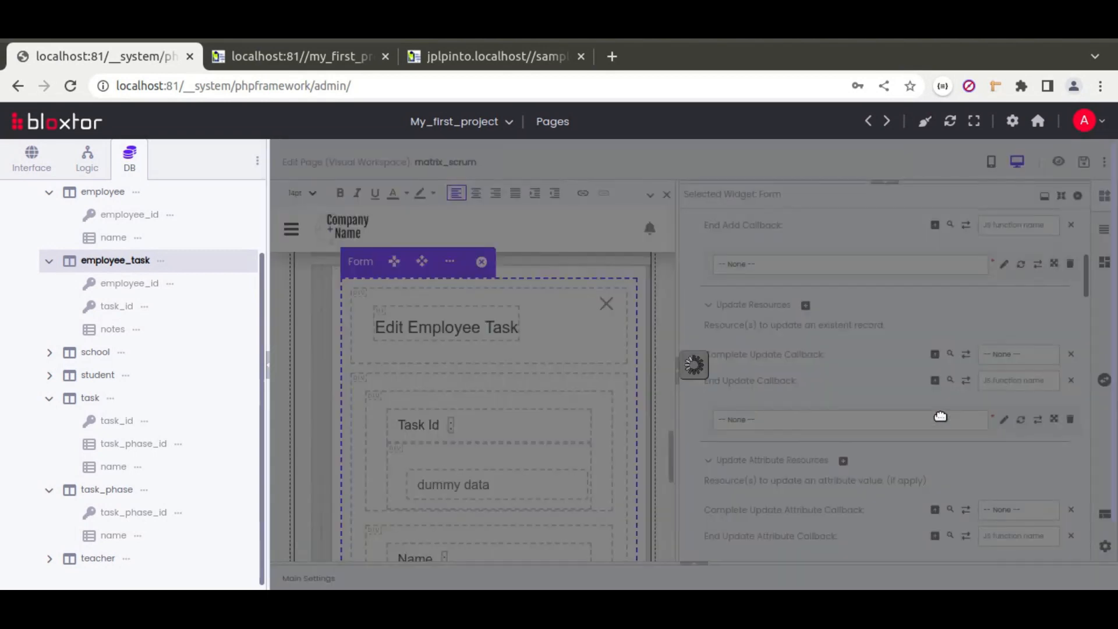
click(650, 396)
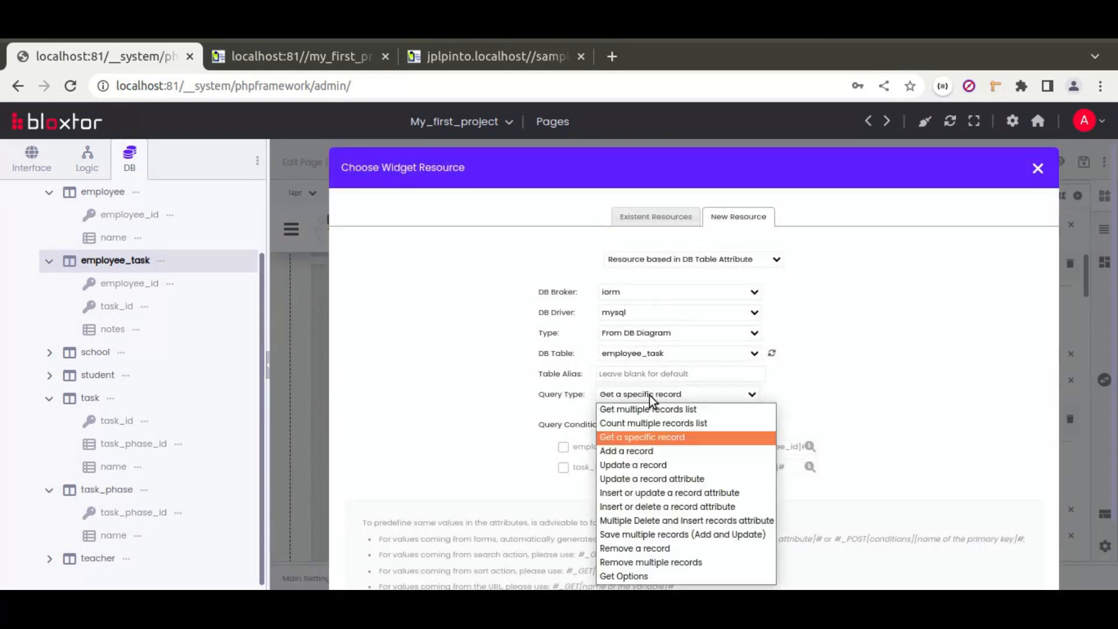
click(649, 462)
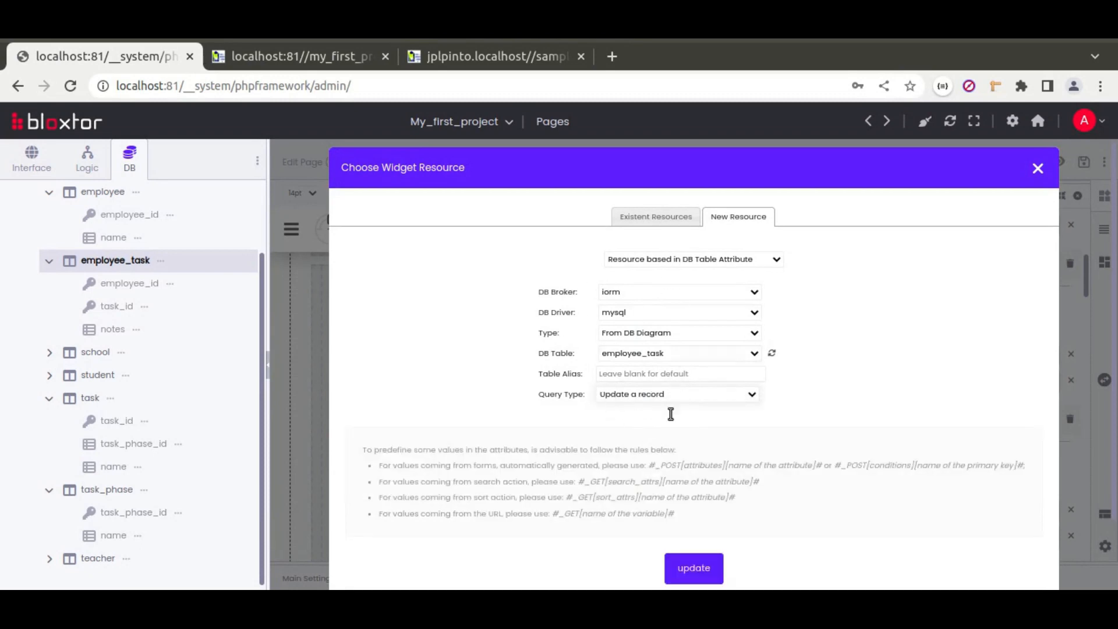
click(702, 568)
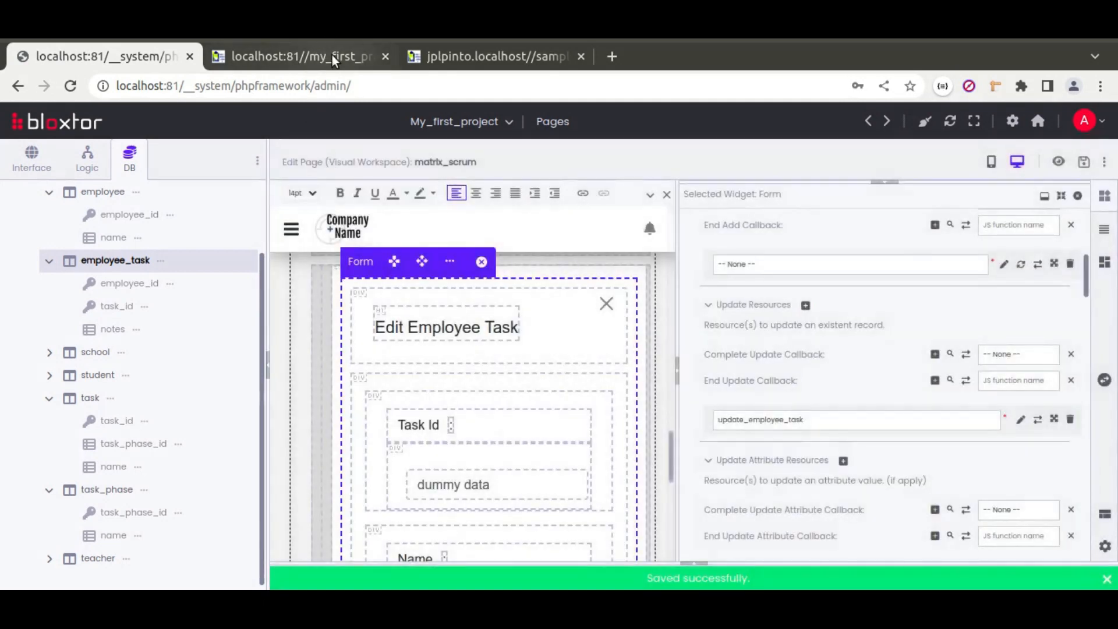
Step: Reload the Matrix Scrum page, append 545465464 to Task A's notes, try to save the changes, and dismiss the popup
click(329, 56)
click(71, 85)
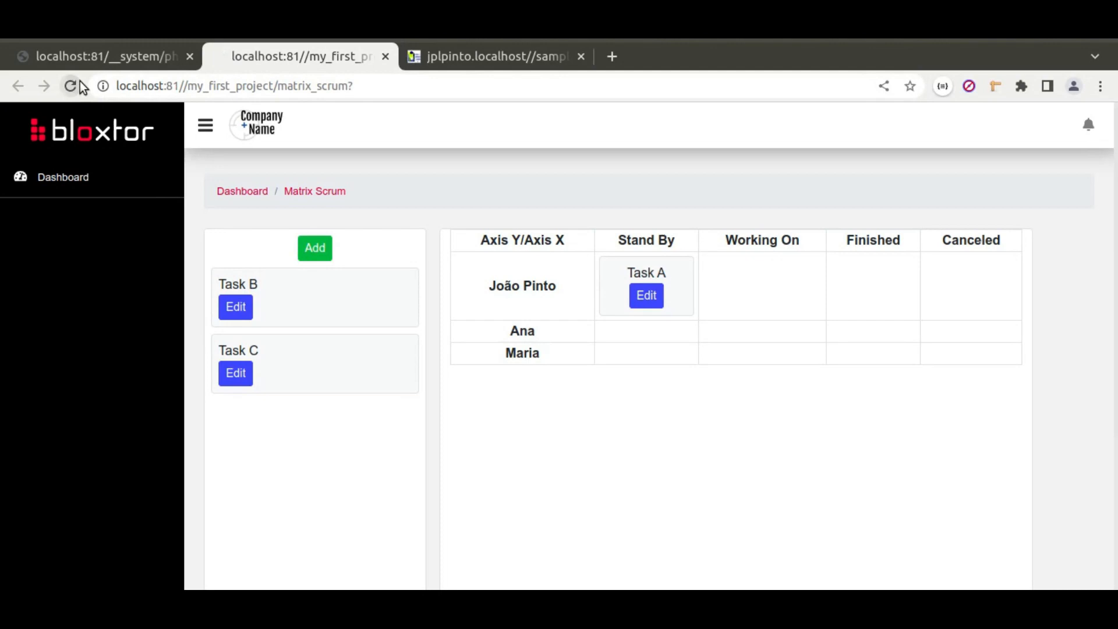
click(645, 295)
click(605, 304)
text(545465464)
click(685, 390)
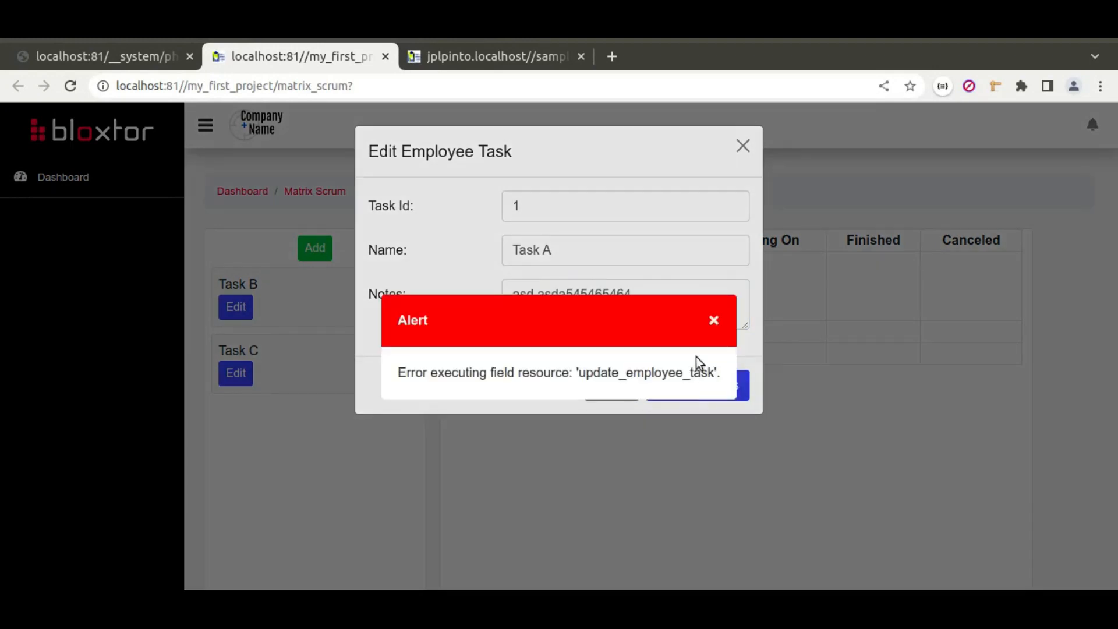
click(713, 320)
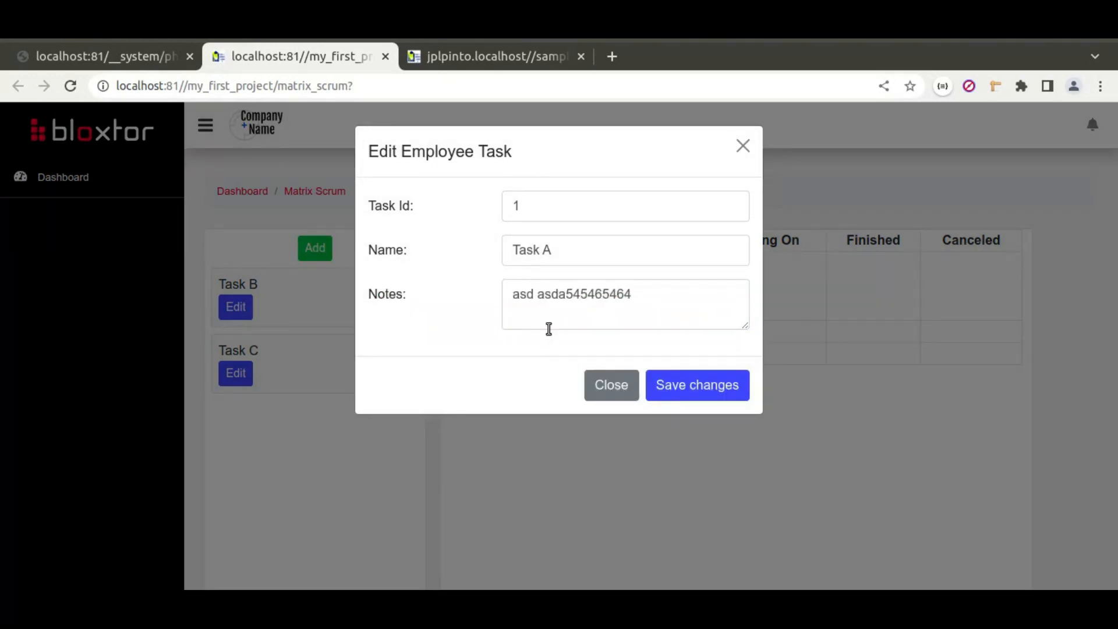
click(530, 470)
Step: Examine the Notes textarea's resource settings and the update_employee_task resource's method call in the page editor
click(121, 58)
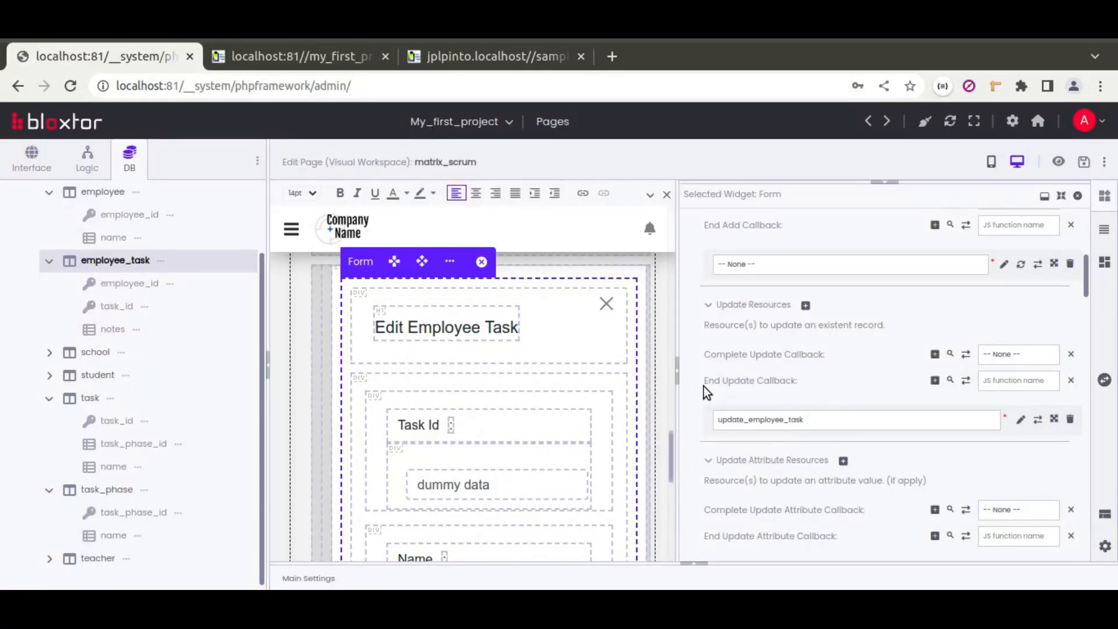
scroll(558, 423, down, 2)
scroll(559, 423, down, 3)
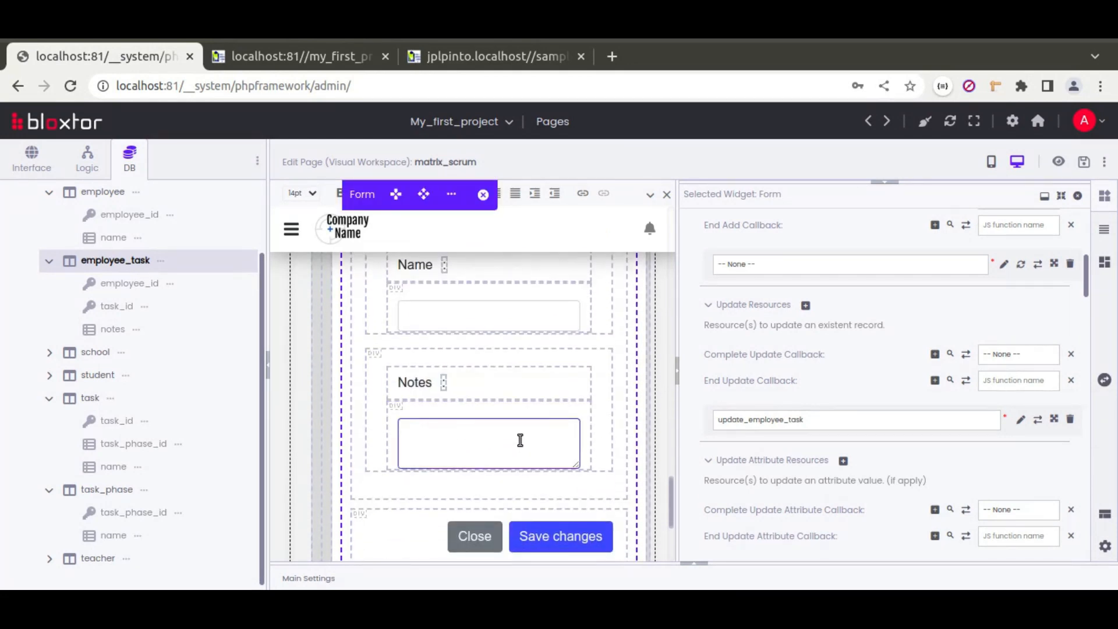
click(520, 441)
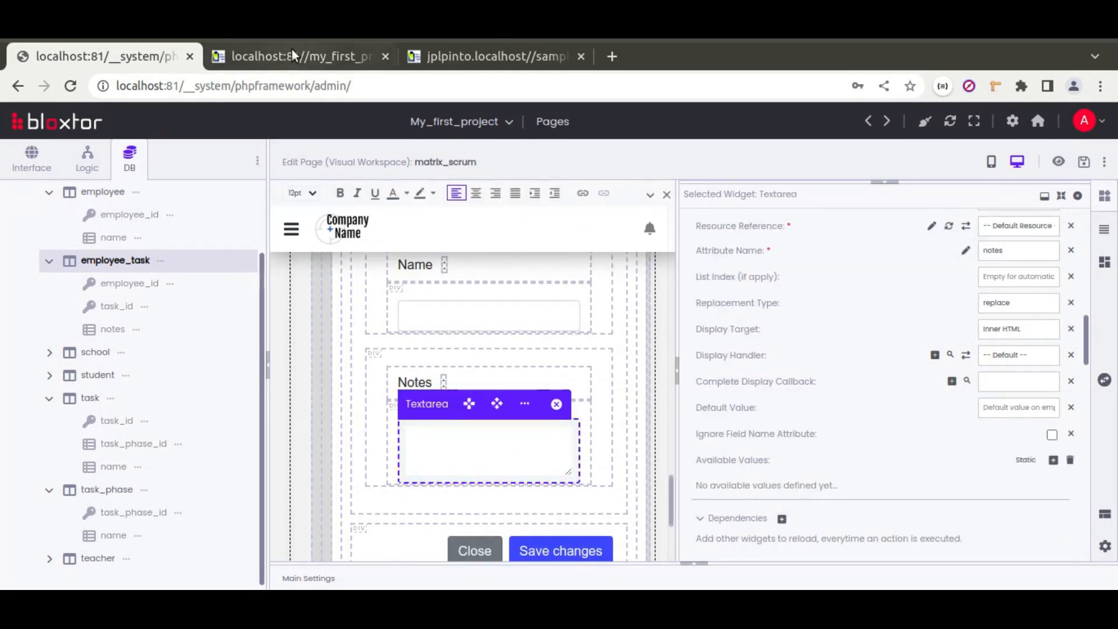
click(693, 563)
scroll(407, 350, up, 4)
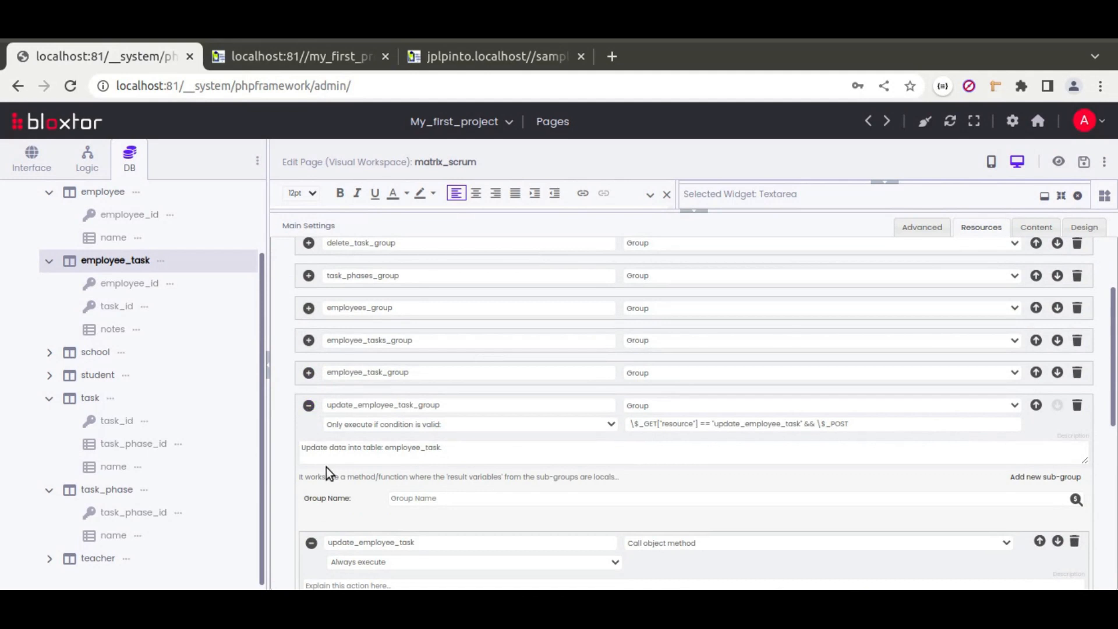
scroll(326, 467, down, 5)
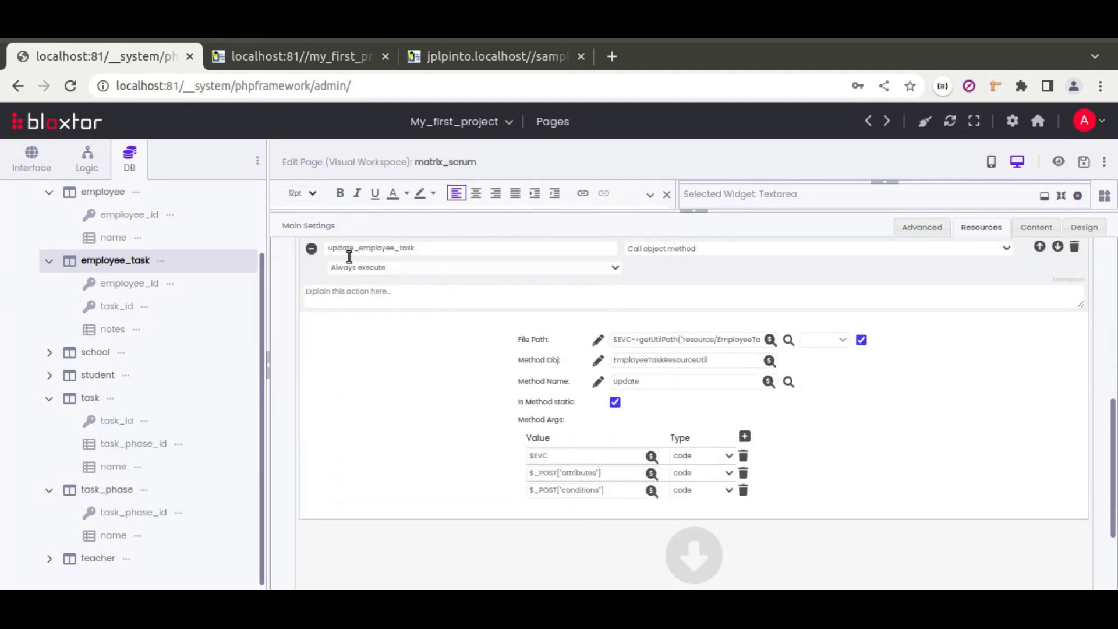
click(695, 215)
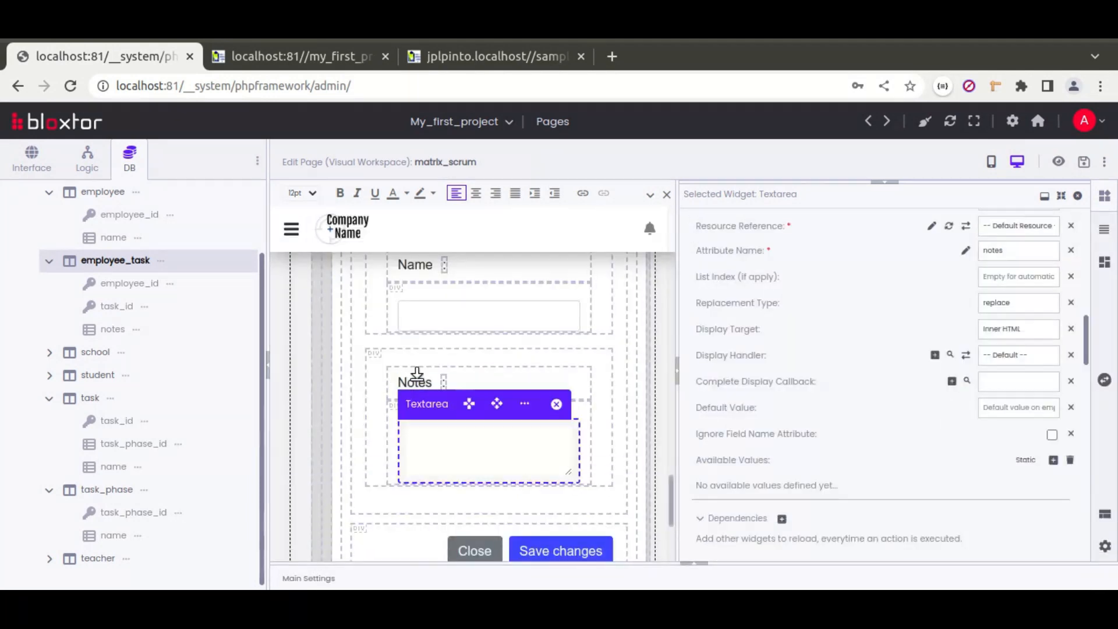
Step: Switch to the Matrix Scrum page and open the browser's developer tools on the network request log
click(297, 56)
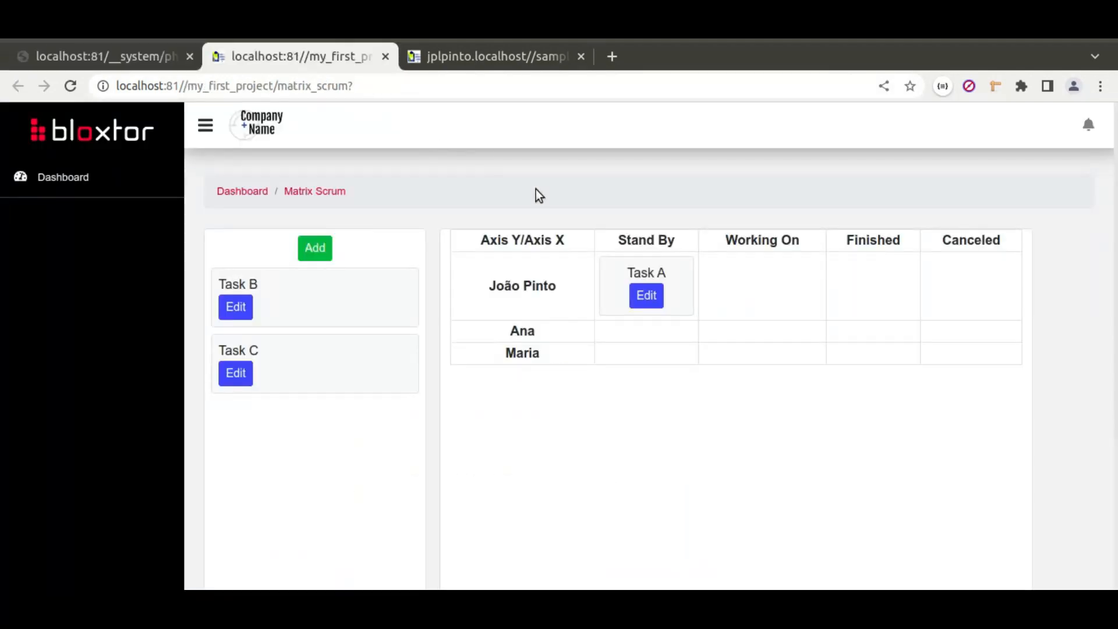
right_click(538, 174)
click(644, 428)
click(922, 114)
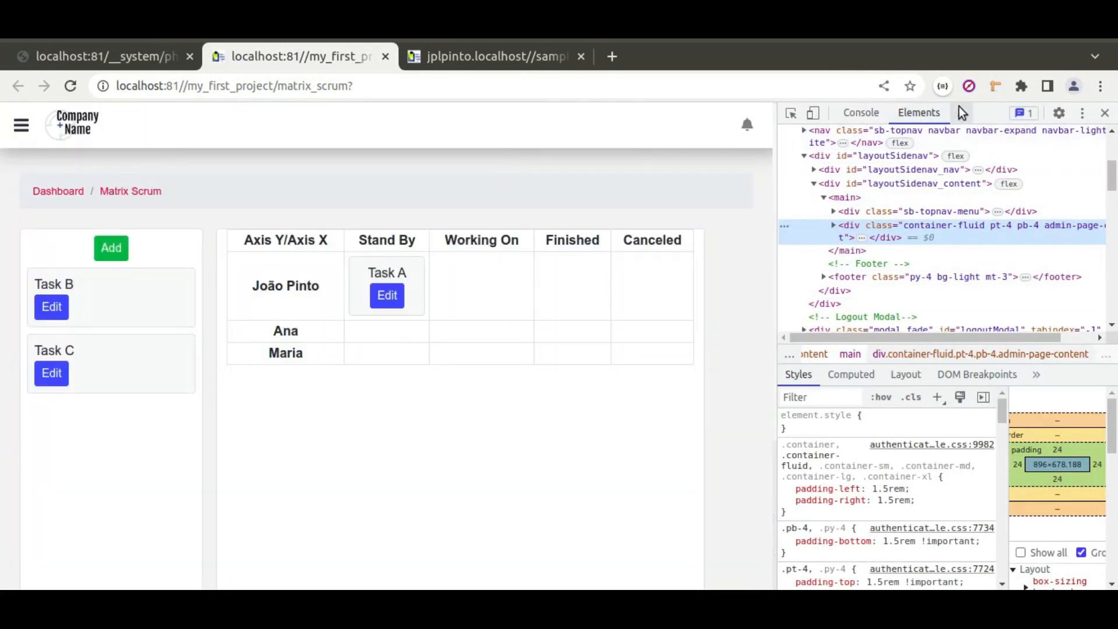
click(960, 113)
click(990, 137)
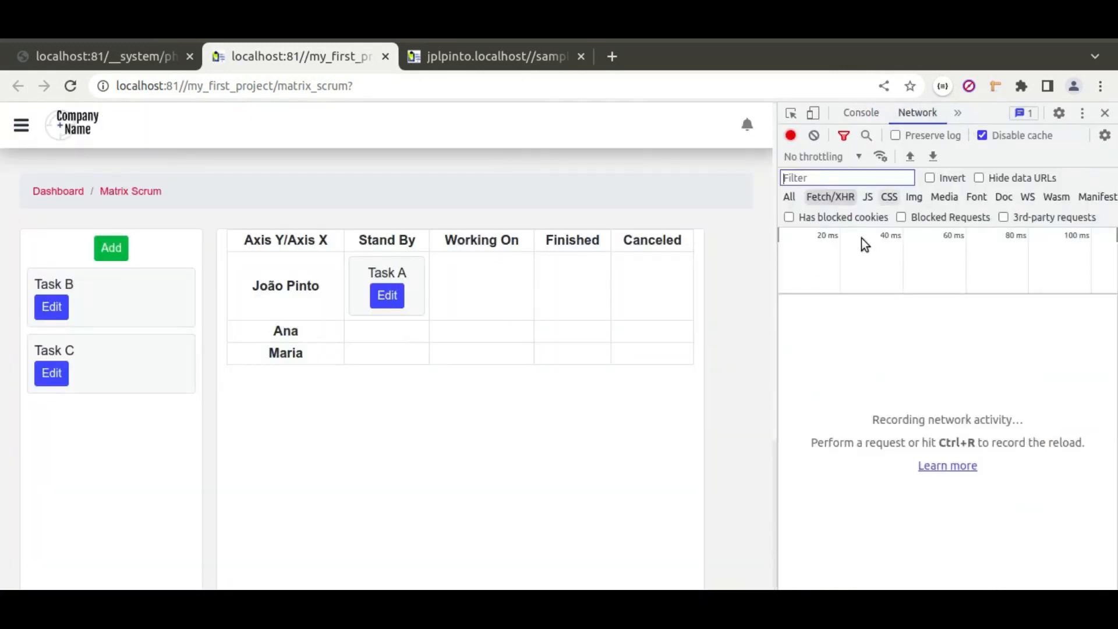
Step: Try to save Task A from its edit popup and inspect the payload of the update_employee_task request
click(391, 295)
click(513, 382)
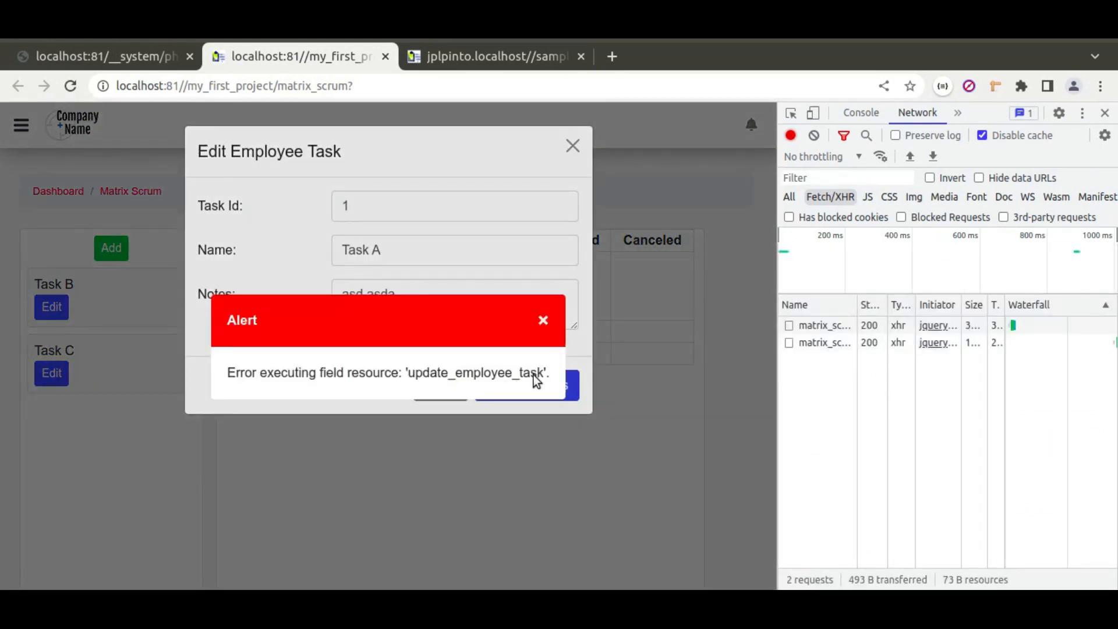
click(833, 344)
click(976, 303)
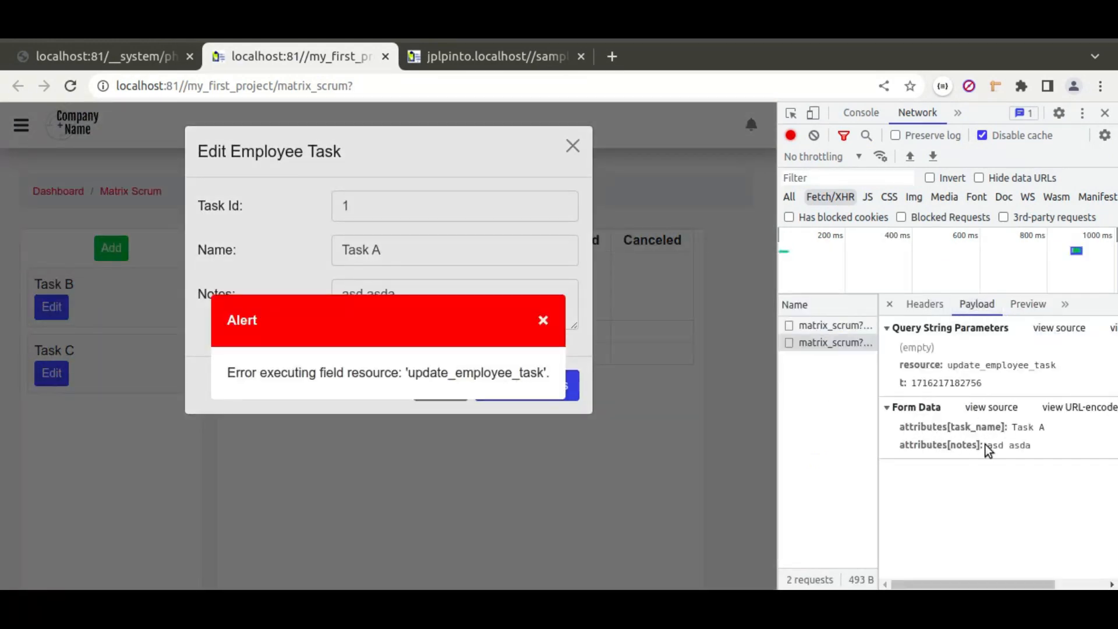
Step: Add employee_id and task_id as primary keys of the Edit Employee Task form in the page editor and save the page
click(110, 57)
scroll(353, 422, up, 2)
scroll(353, 421, up, 6)
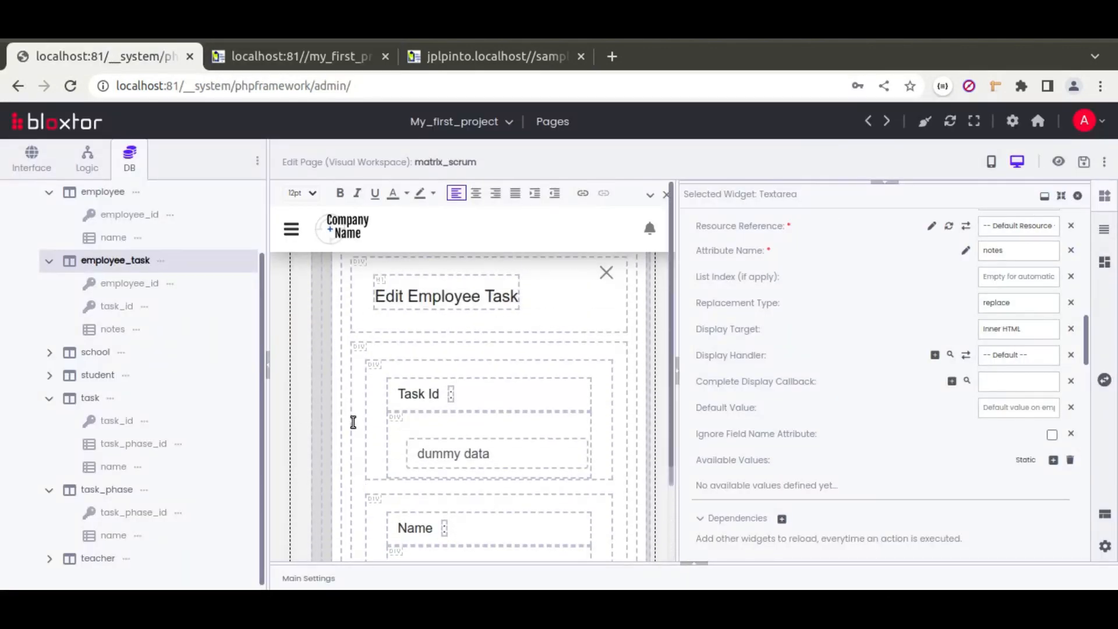
click(349, 393)
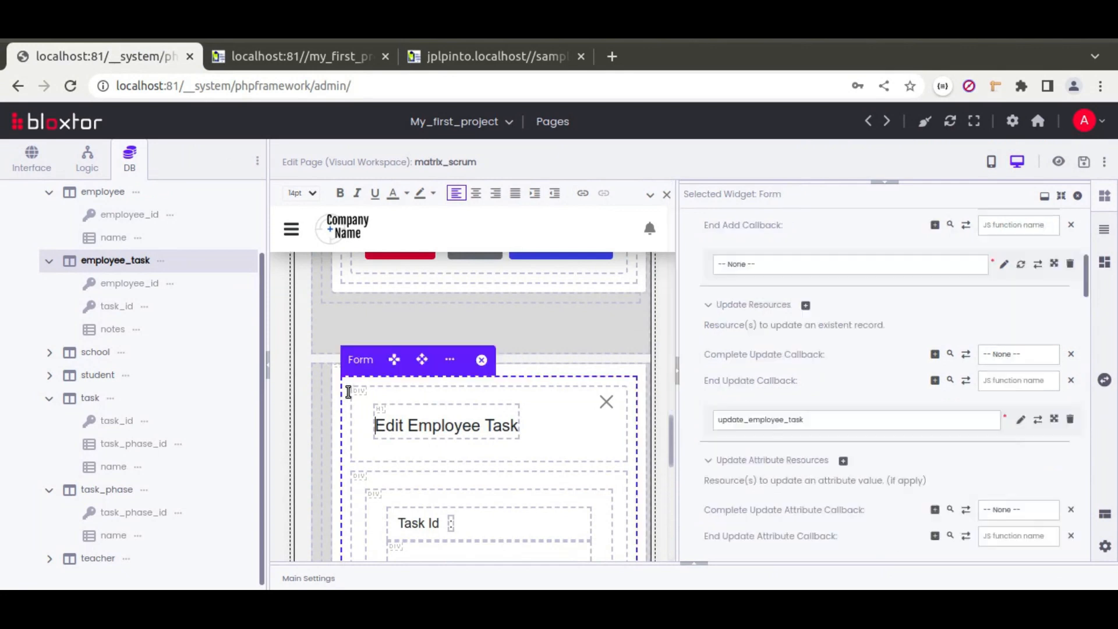
scroll(693, 386, down, 10)
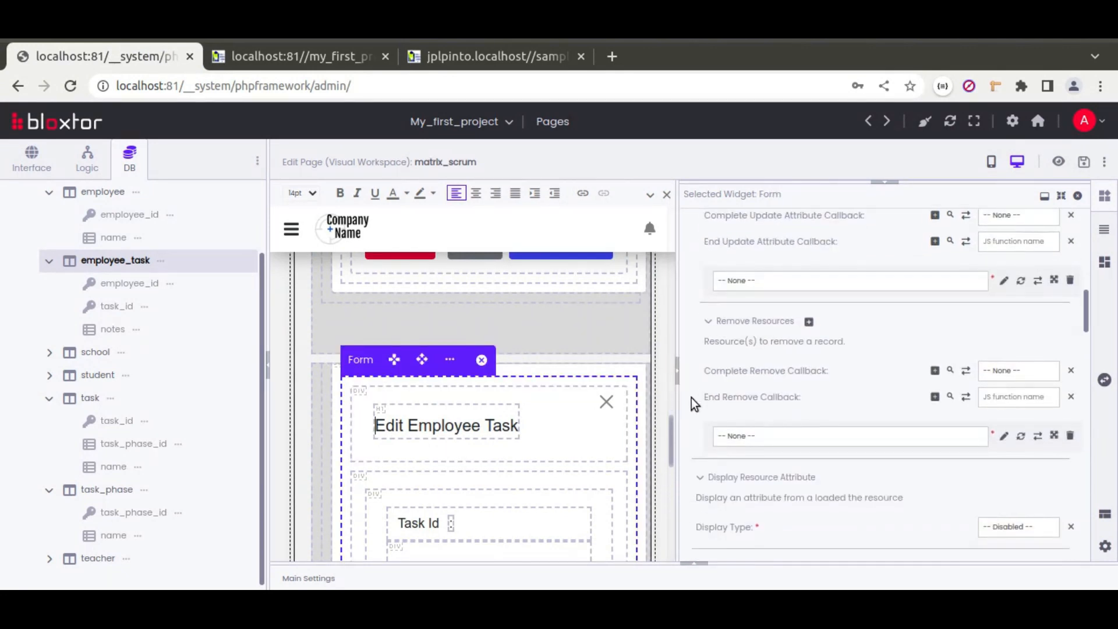
scroll(689, 398, down, 8)
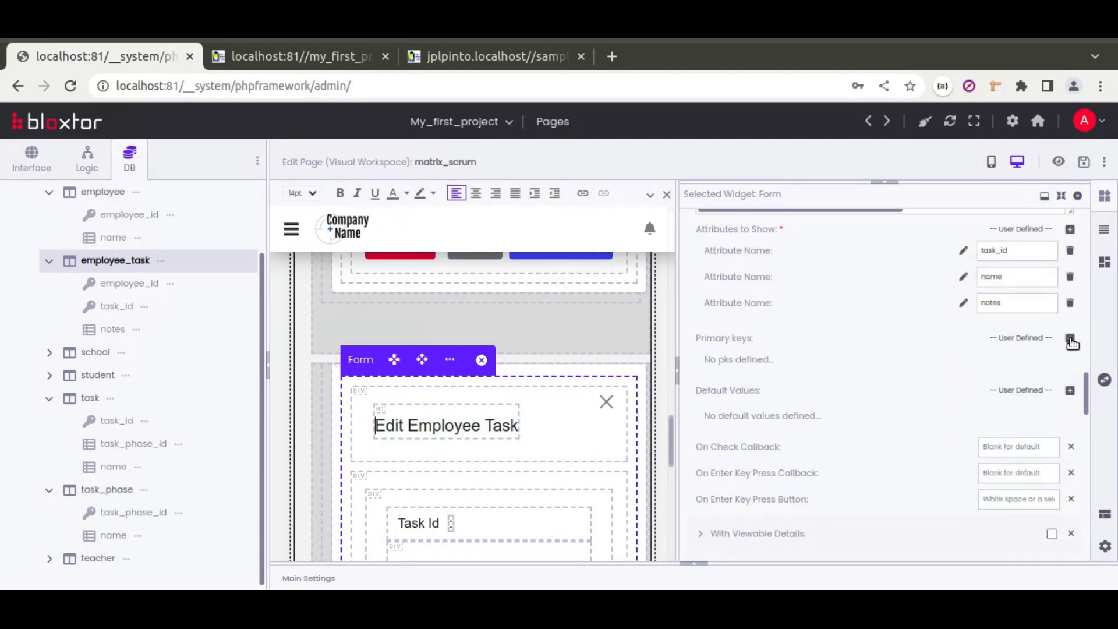
click(1070, 339)
click(1070, 339)
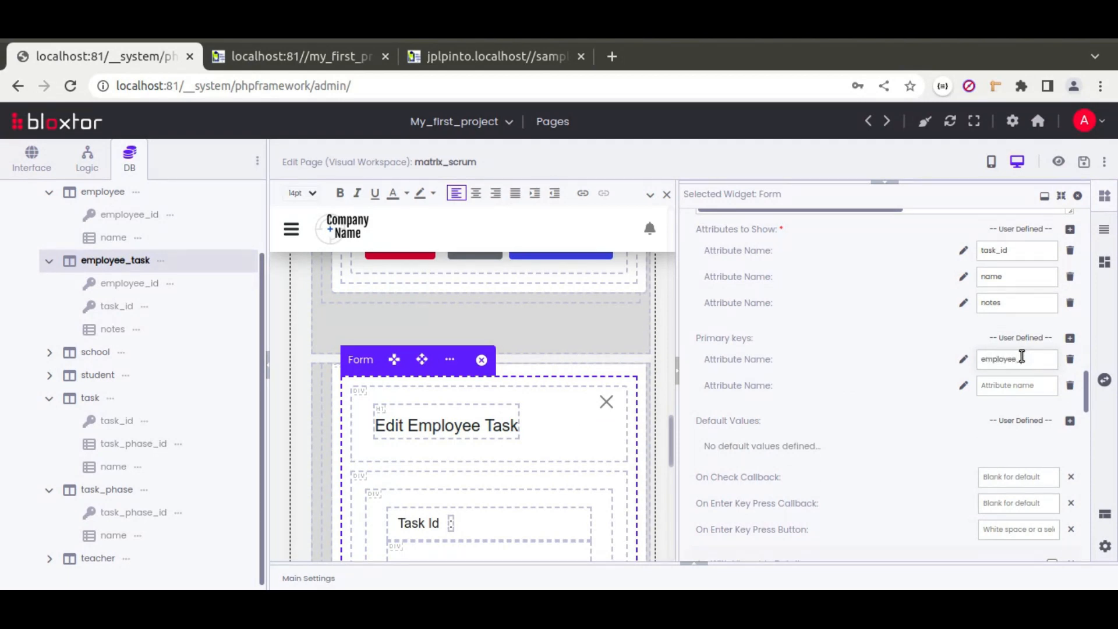
text(t)
click(1083, 162)
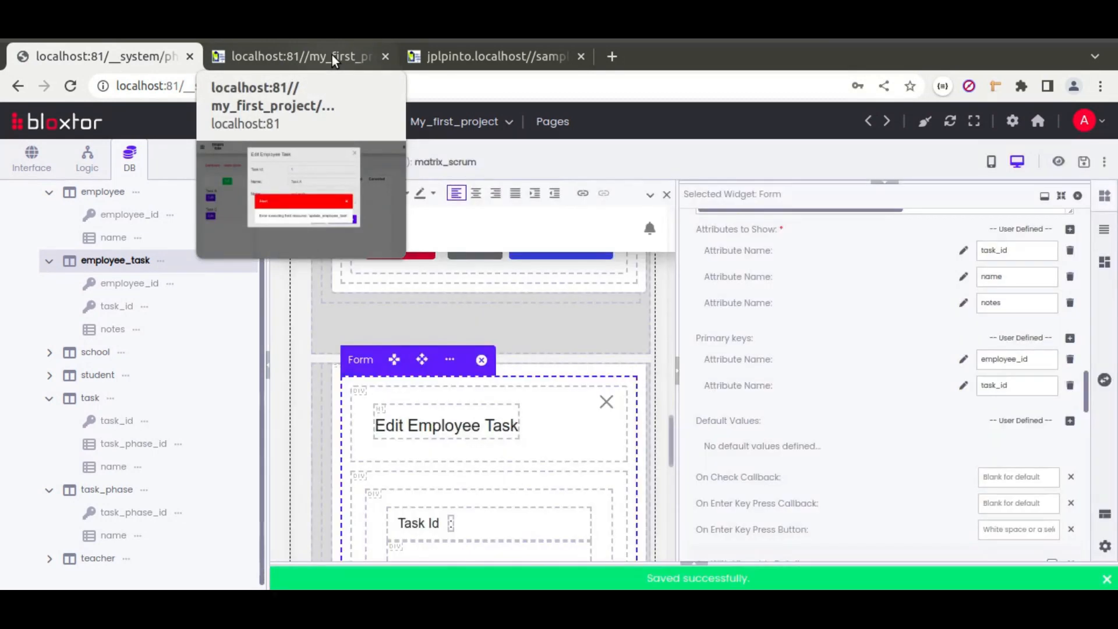
Step: Reload the Matrix Scrum page, save Task A from its popup, and check the update request's payload for the key conditions
click(333, 59)
click(71, 86)
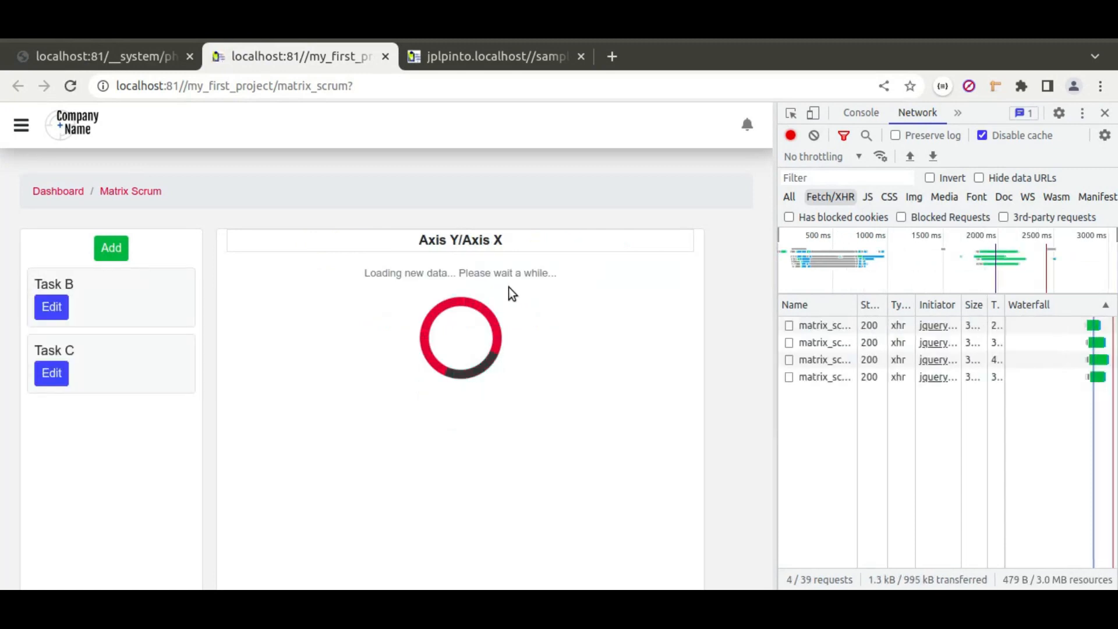
click(384, 296)
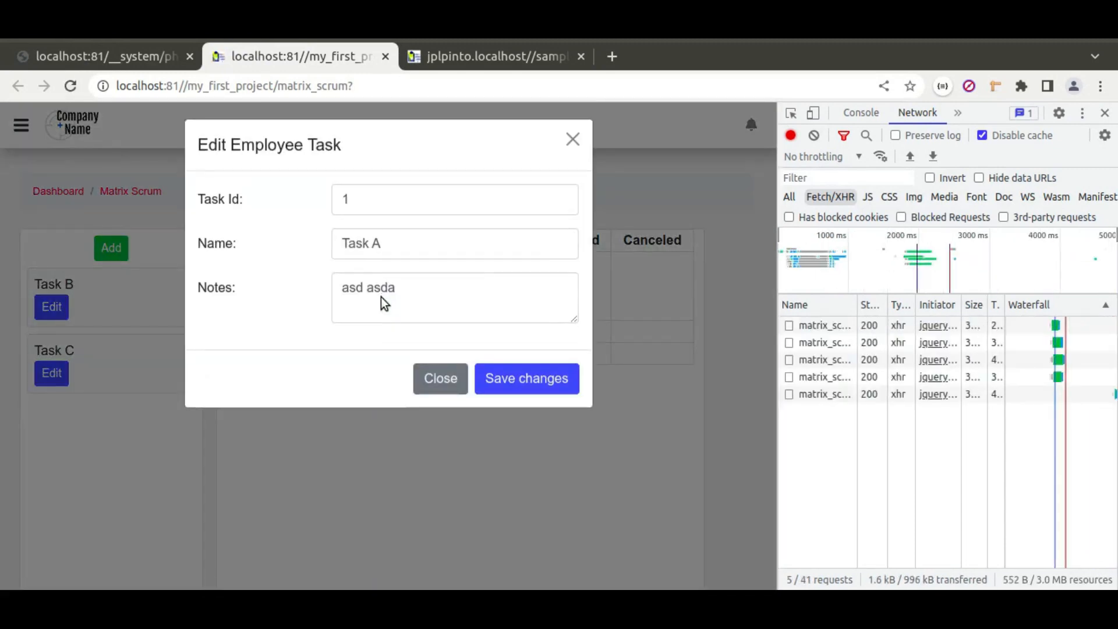
click(526, 387)
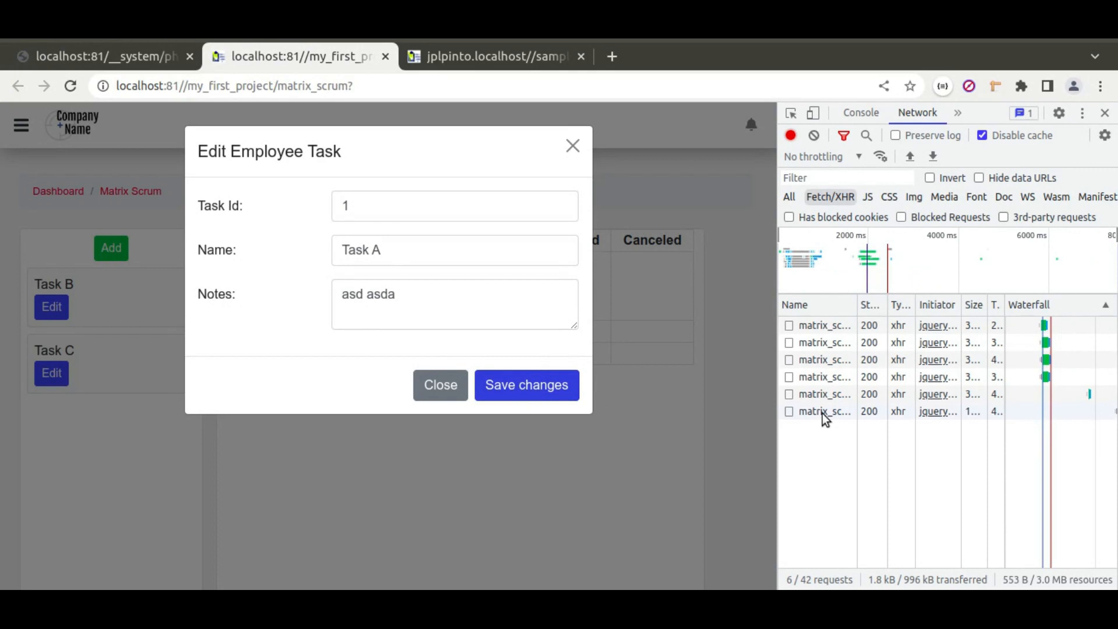
click(822, 412)
click(931, 426)
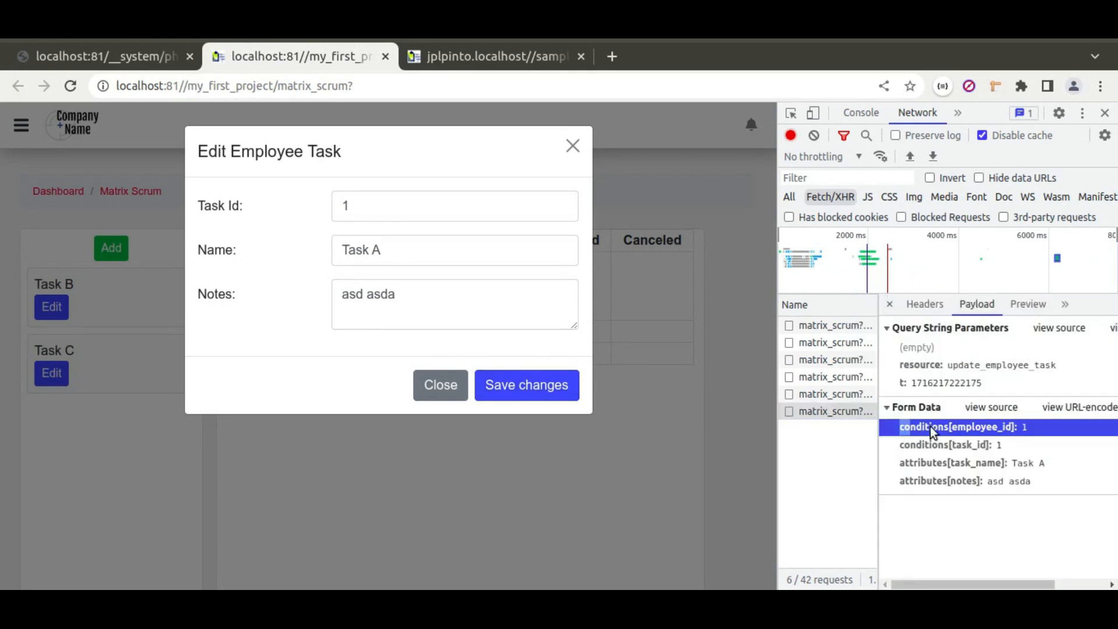
click(1021, 445)
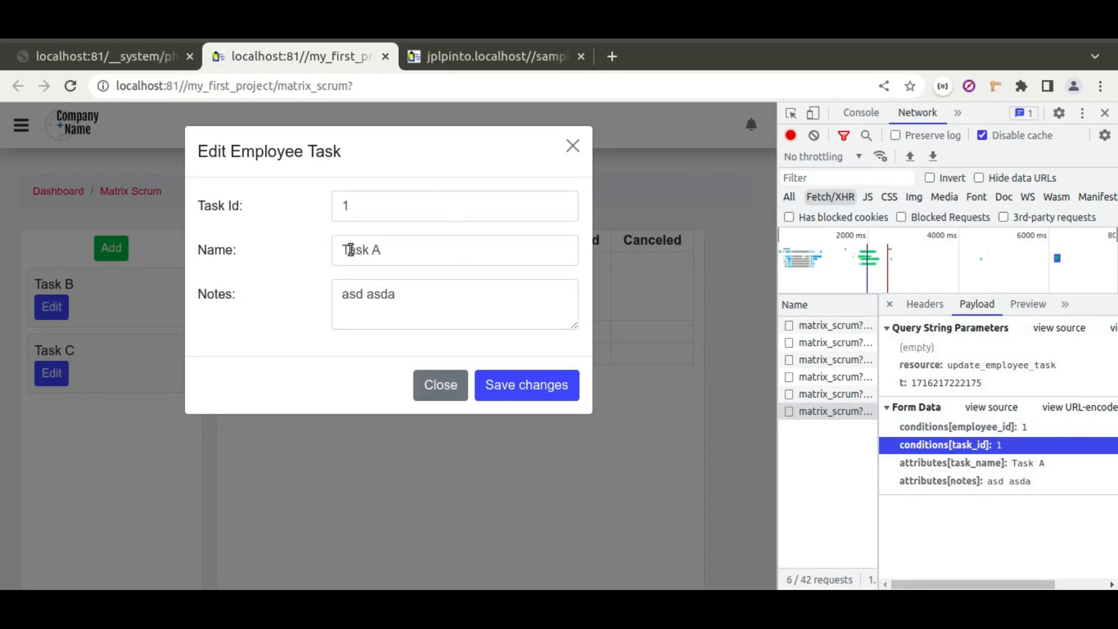
Step: Set the Complete Update Callback of the Edit Employee Task form to closeParentPopup in the page editor
click(85, 61)
scroll(764, 414, up, 8)
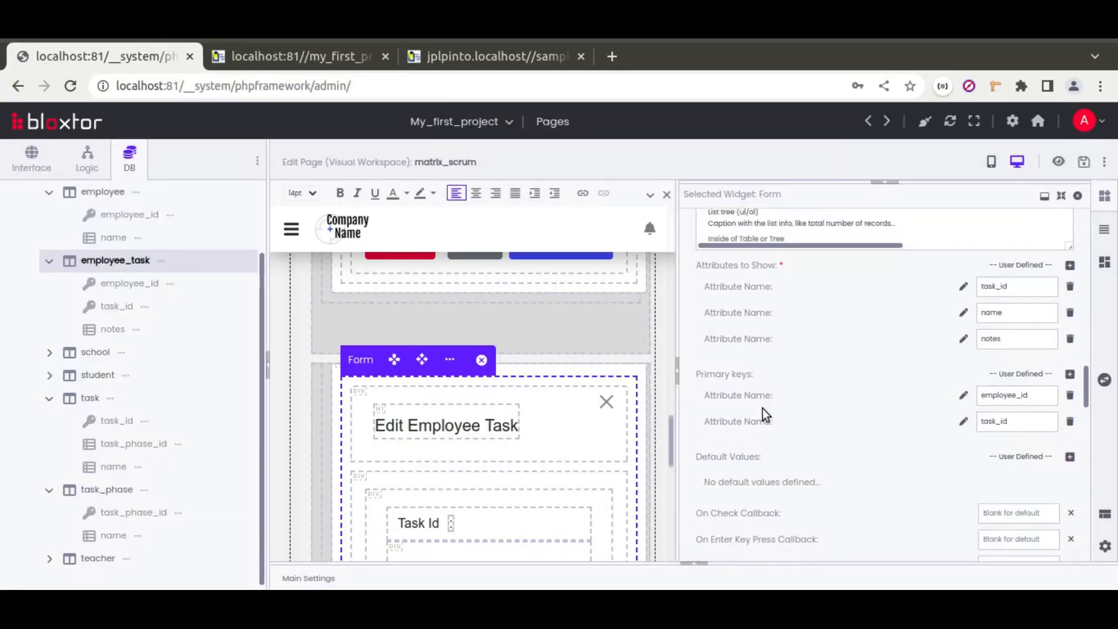
scroll(690, 401, up, 8)
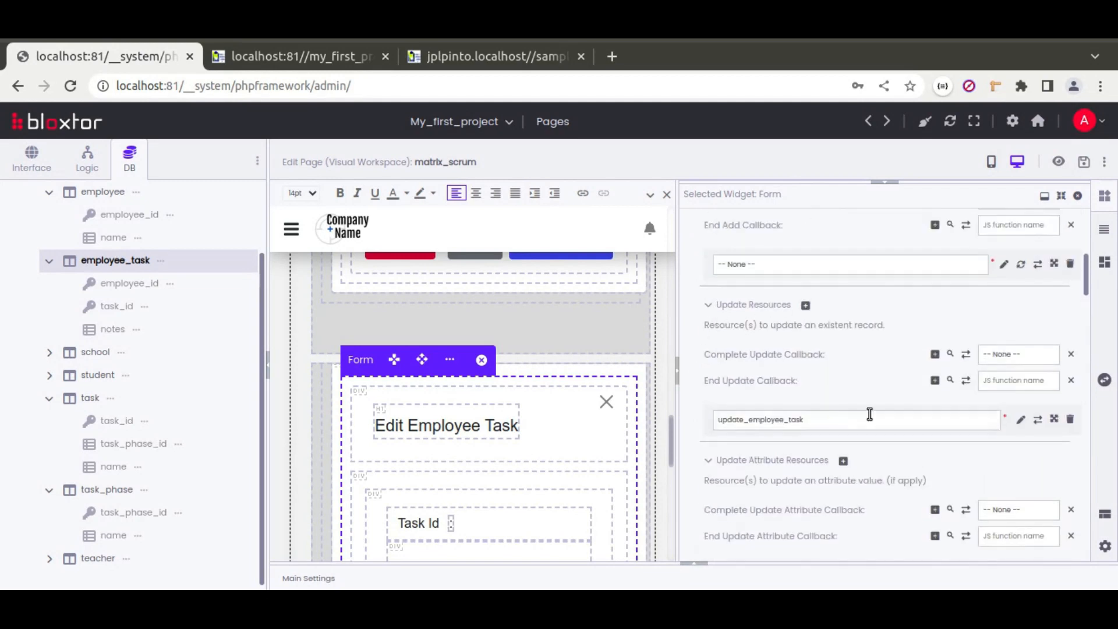
click(1005, 356)
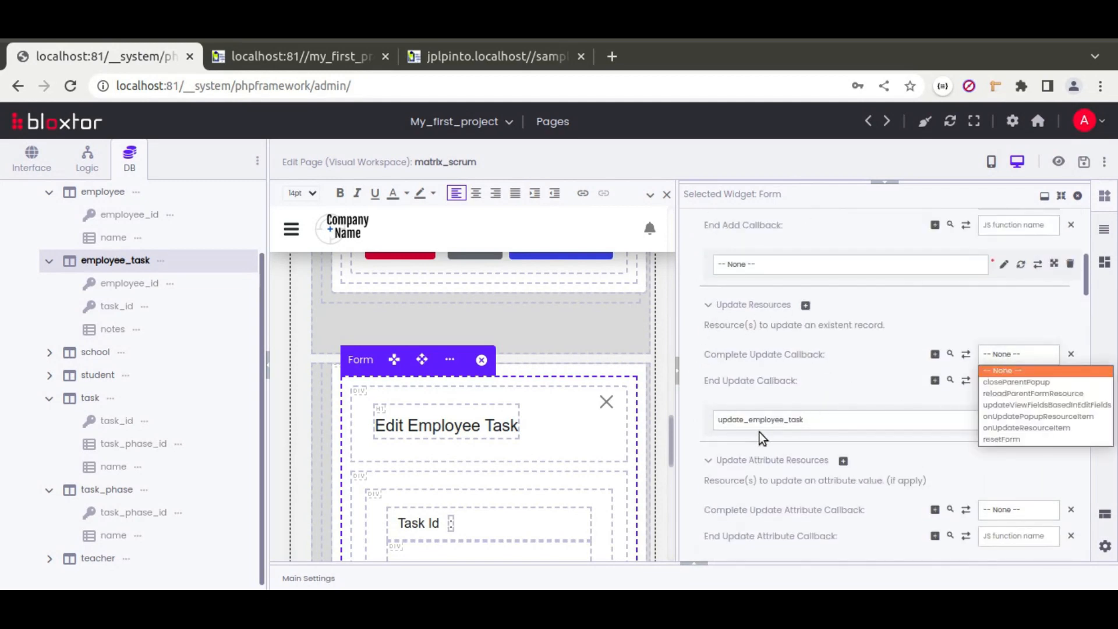
click(1005, 382)
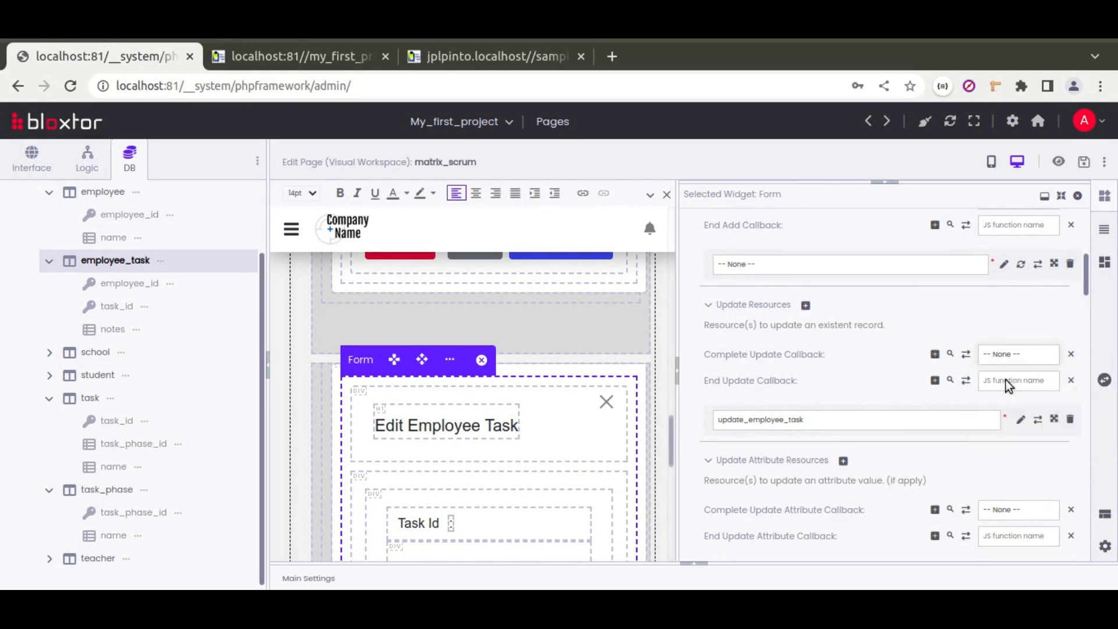
Step: Set the update_employee_task resource's success message to Saved and its error message to Error, and save the page
click(1055, 420)
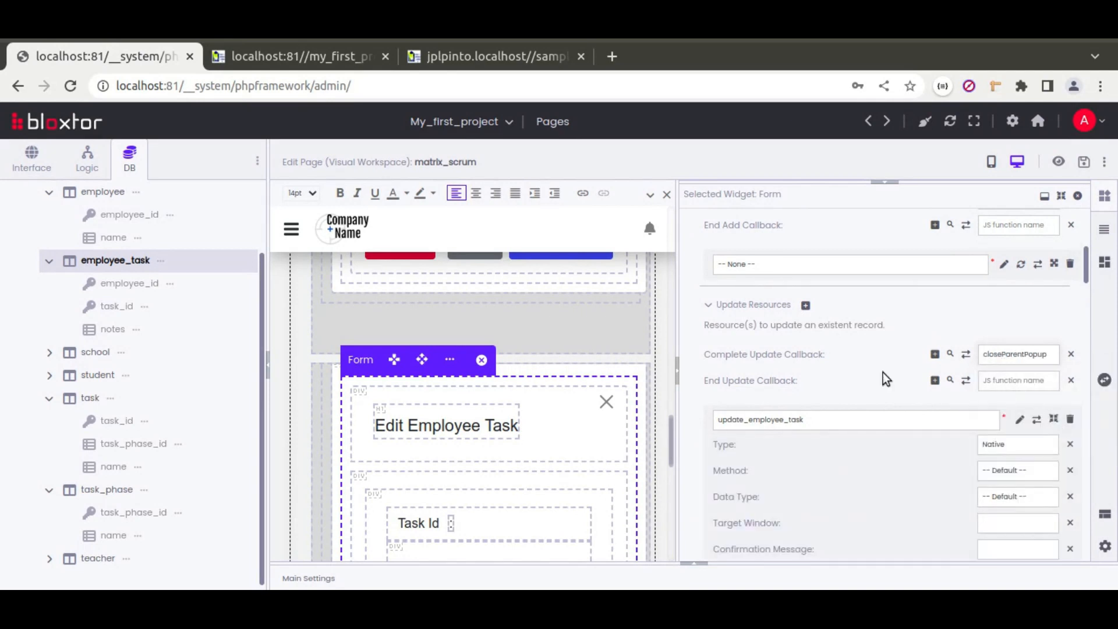
scroll(883, 376, down, 5)
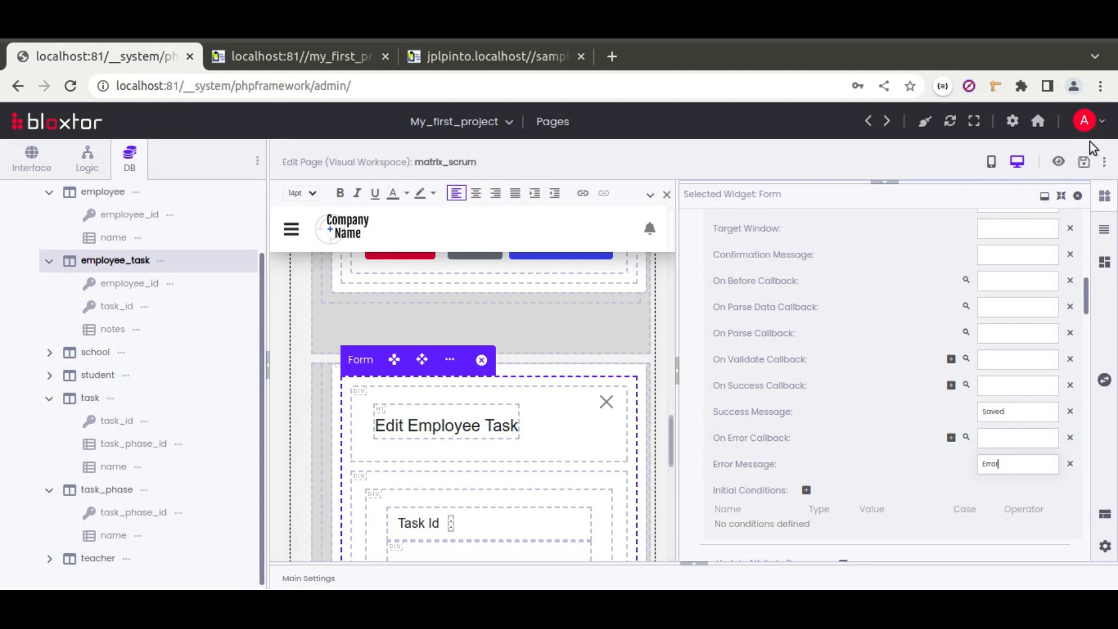
click(1083, 161)
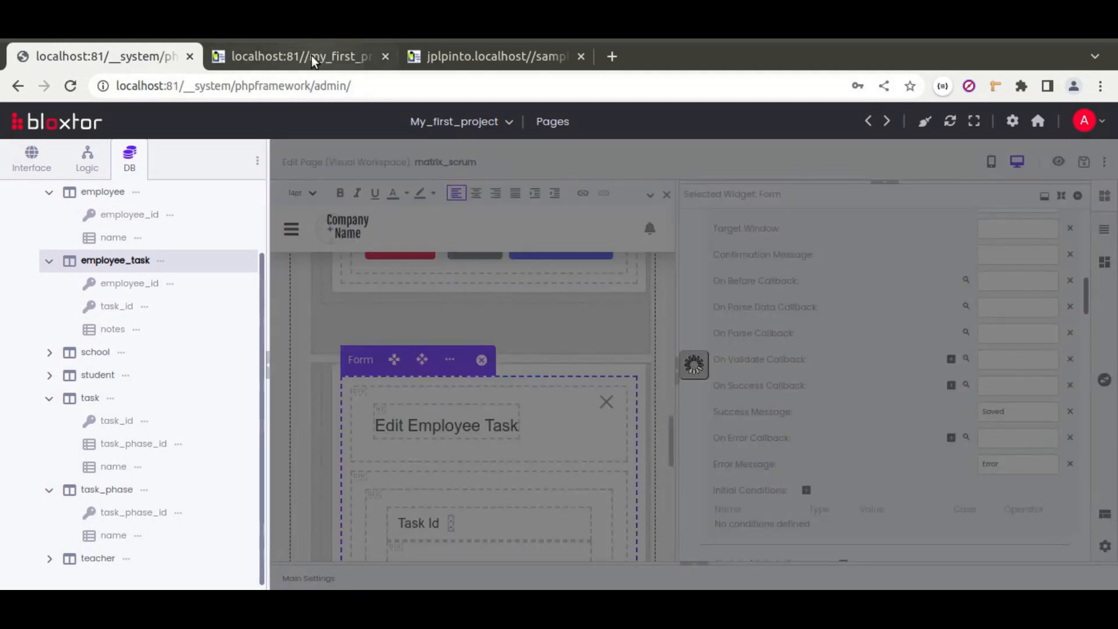
Step: Reload the Matrix Scrum page, append 345345 to Task A's notes, save the changes, and reopen the task's edit popup
mouse_move(323, 44)
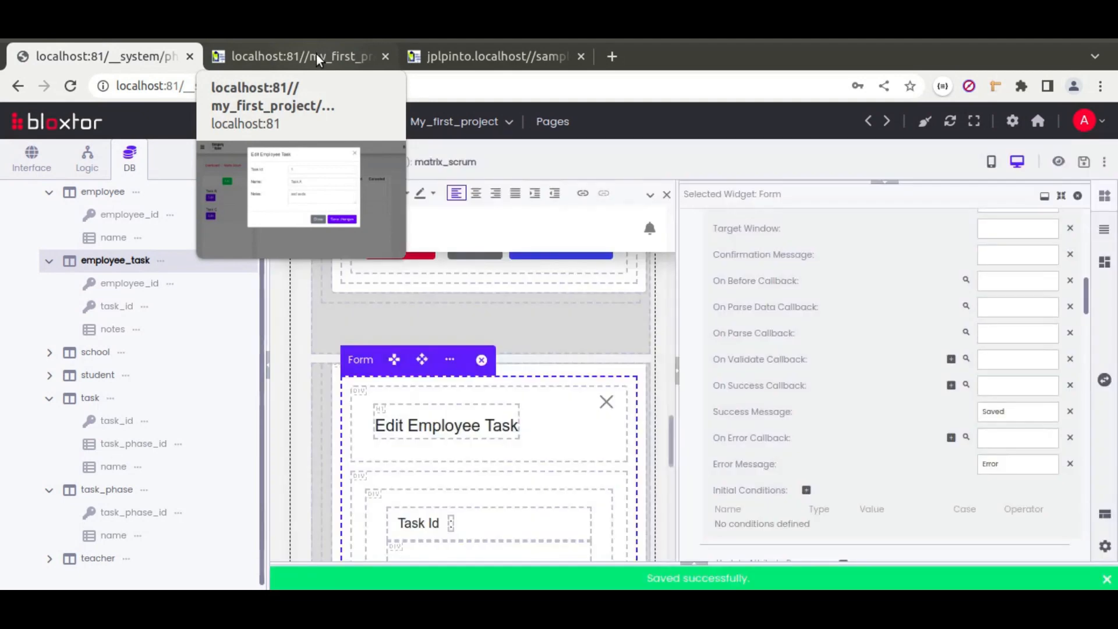
click(319, 48)
click(73, 87)
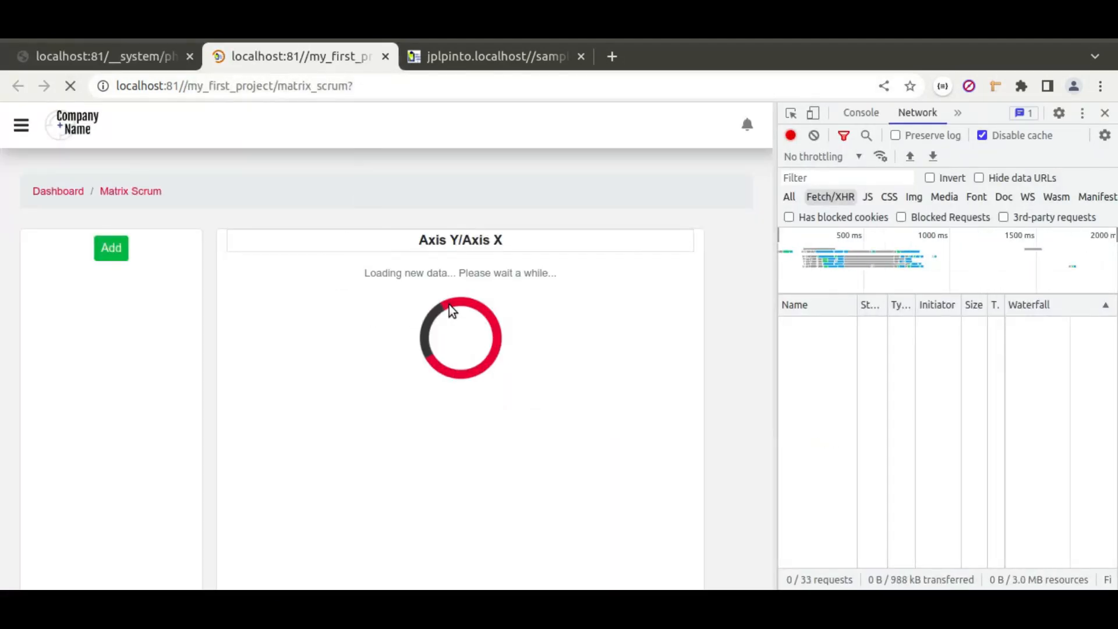
click(386, 294)
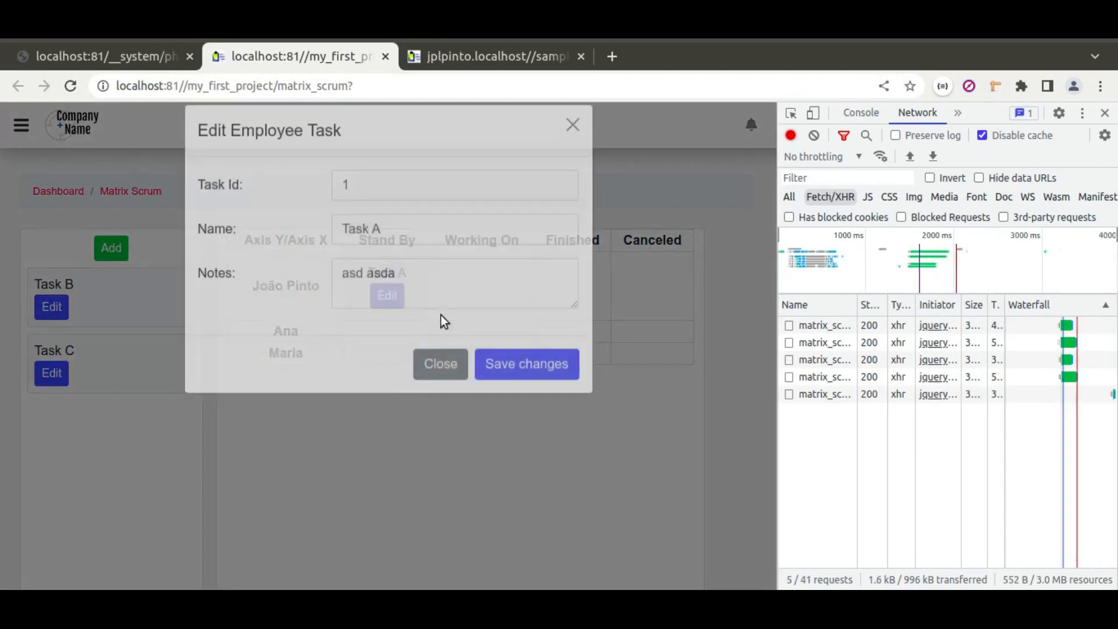
click(442, 298)
text(345345)
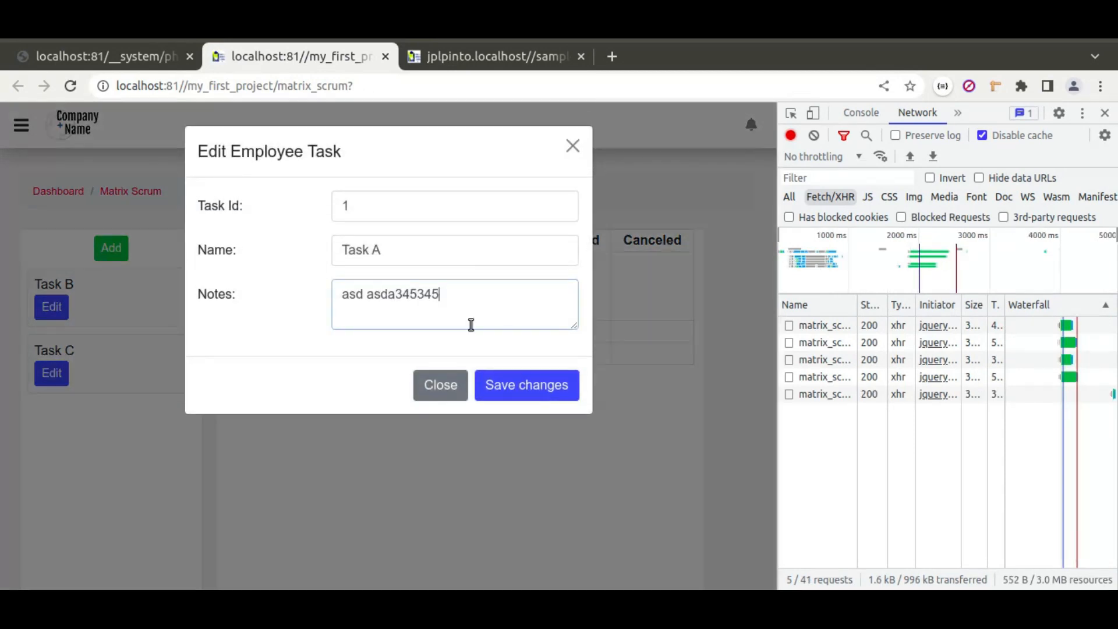
click(517, 385)
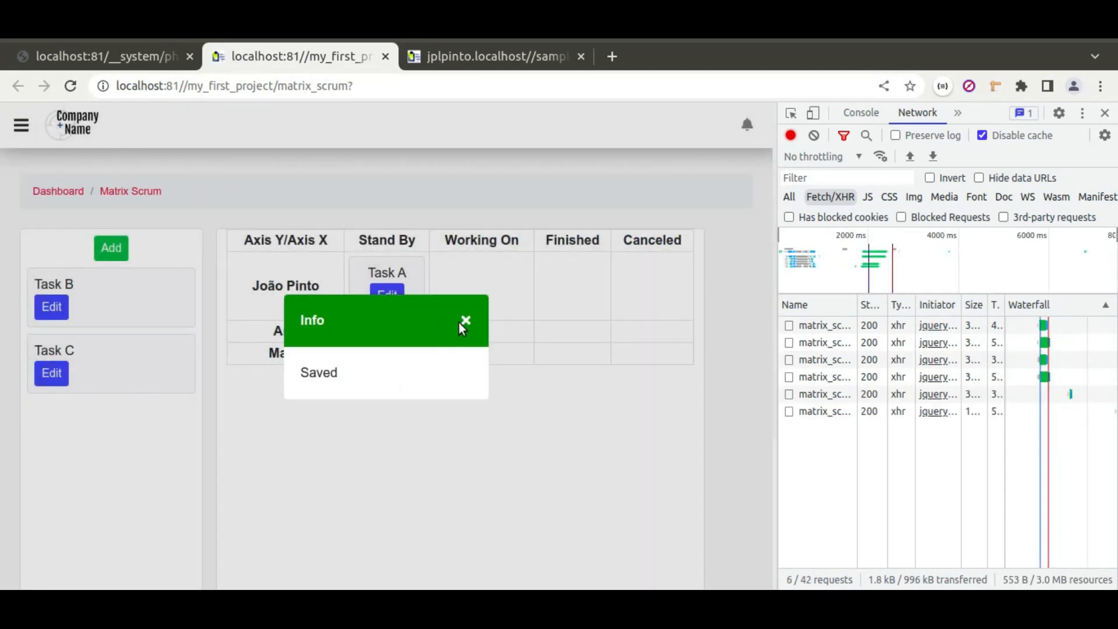
click(467, 323)
click(387, 296)
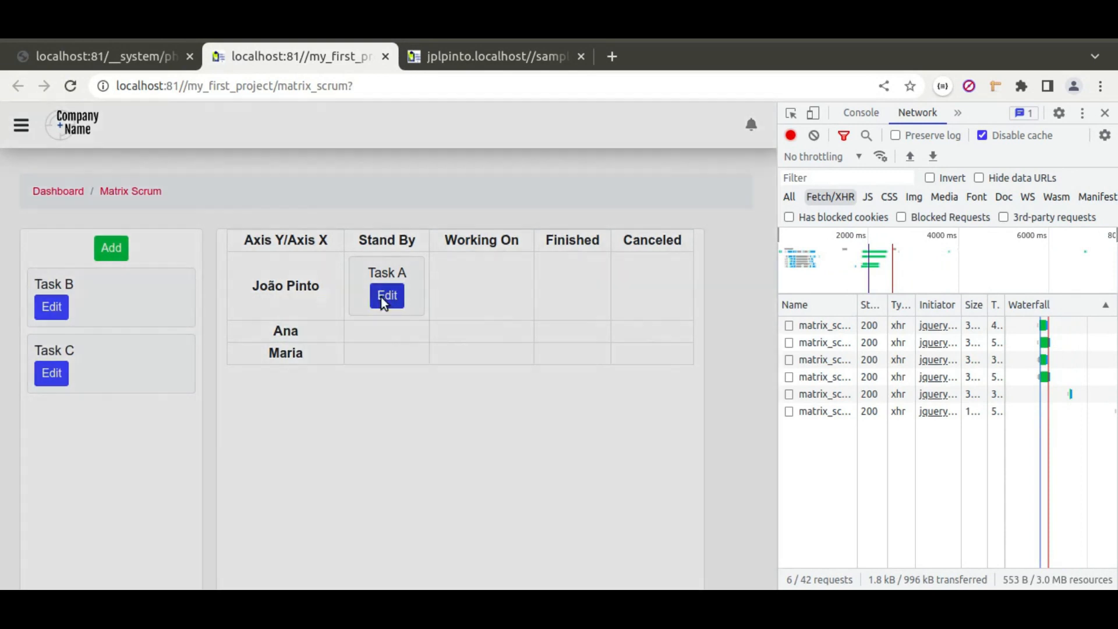
Step: Close the popup, reload the Matrix Scrum page, and open Task A's edit popup again with the developer tools closed
drag(387, 296, 449, 291)
click(471, 290)
click(711, 317)
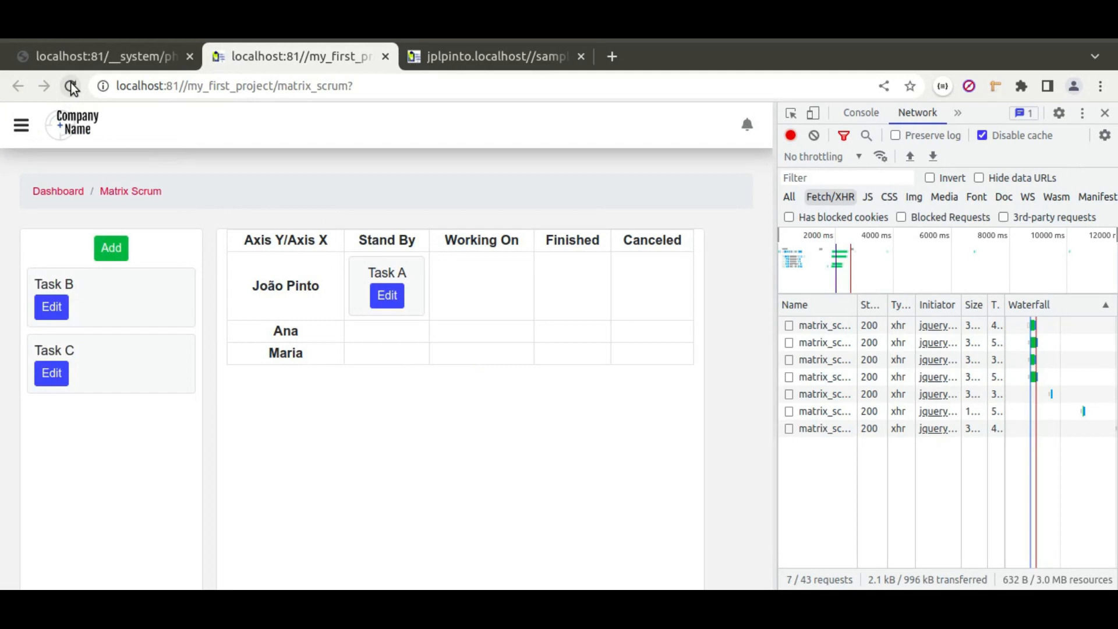
click(71, 87)
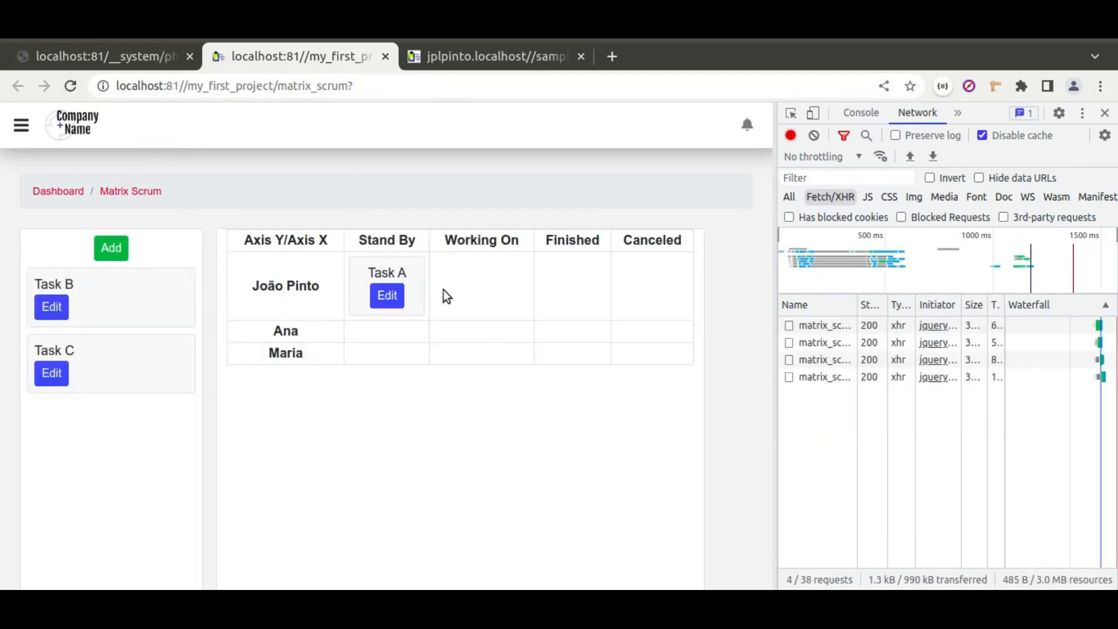
click(386, 295)
drag(466, 294, 391, 296)
click(392, 296)
click(1104, 113)
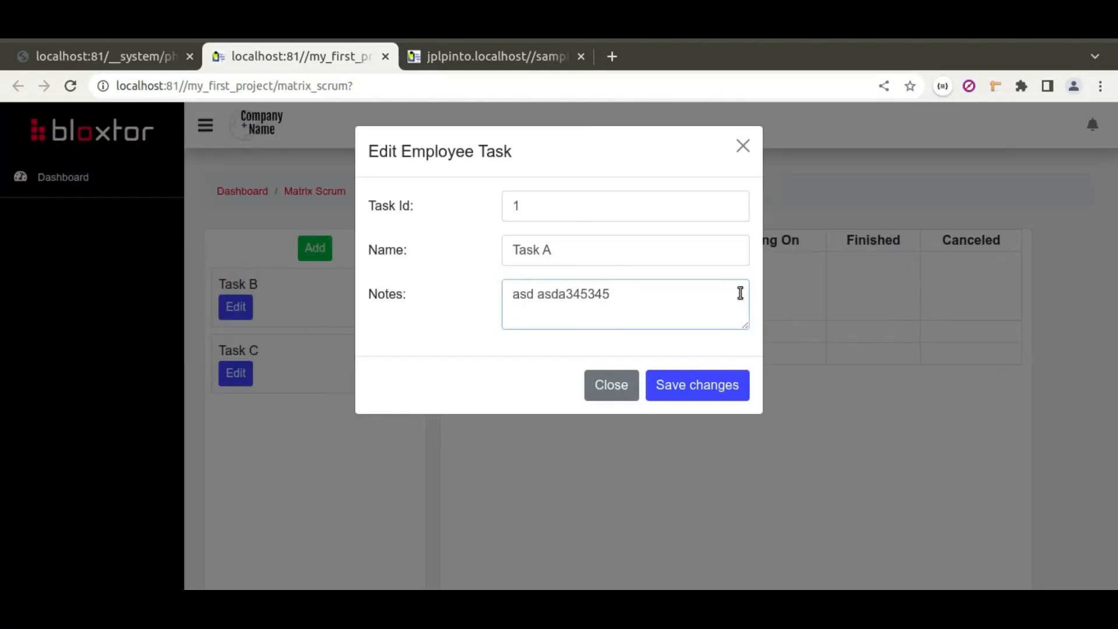
Step: Append rfgffghfghfgh to Task A's name, save the changes, and reopen the popup to check the stored name before closing it
click(597, 251)
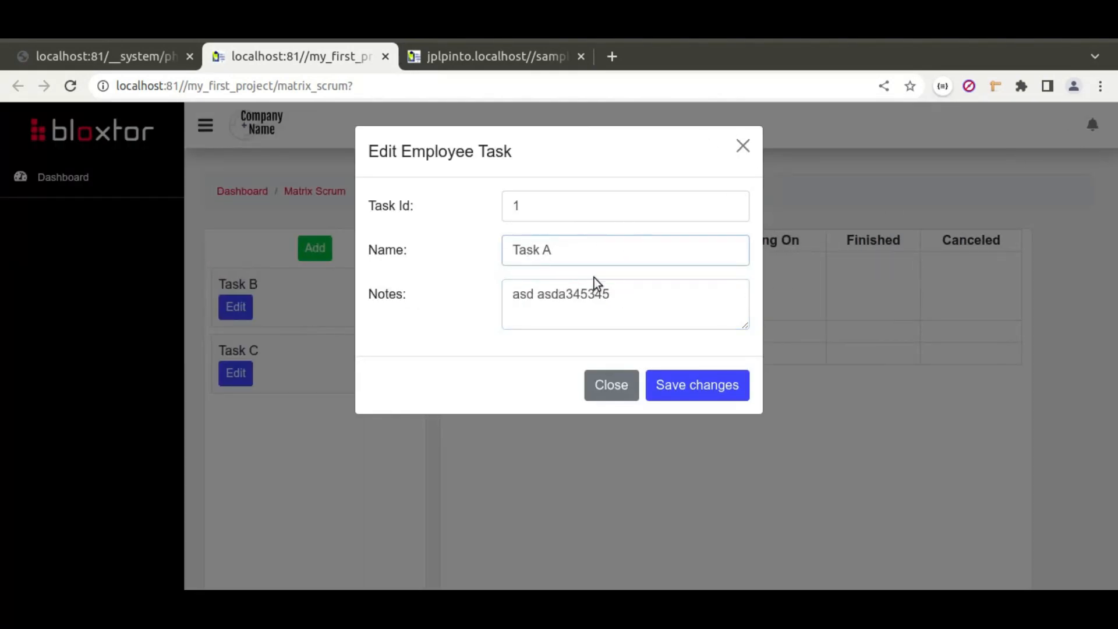
text(rfgffghfghfgh)
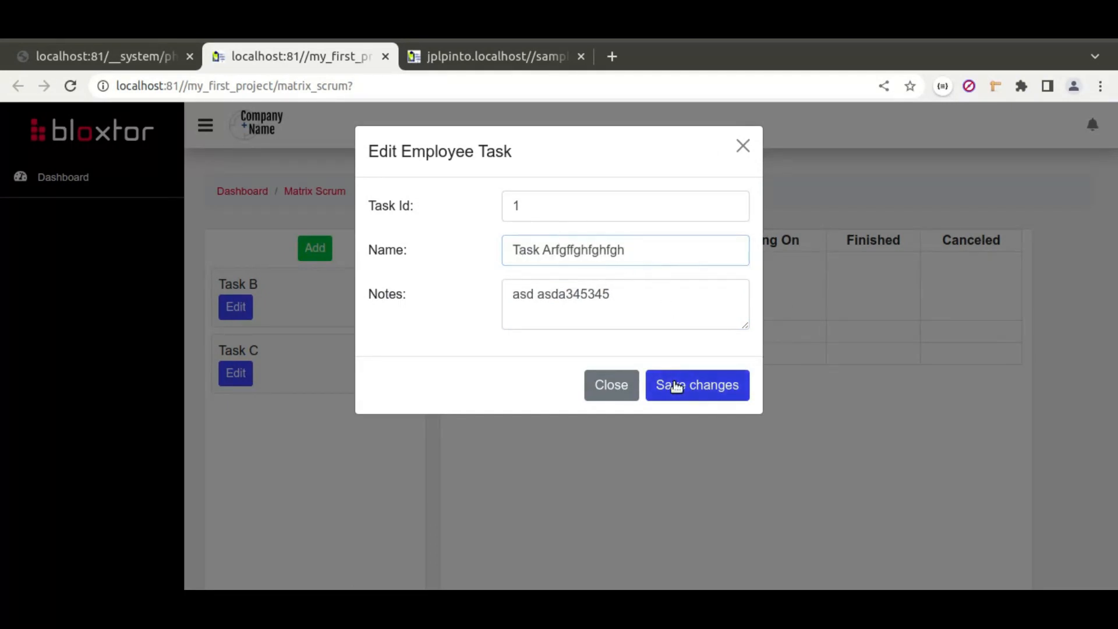
click(676, 386)
click(637, 319)
click(641, 298)
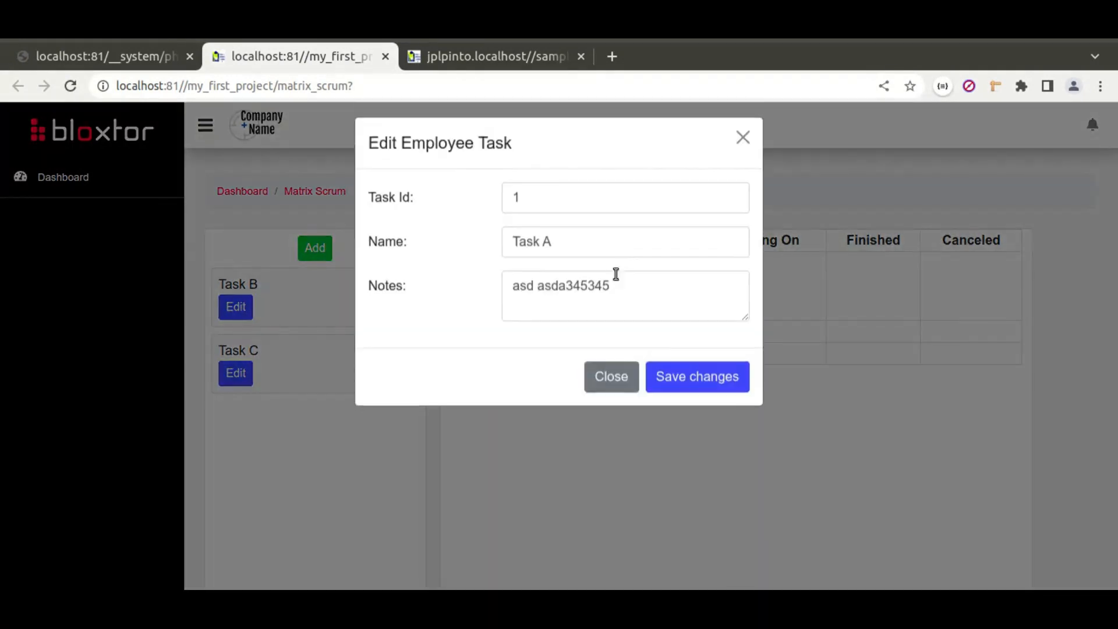
drag(565, 249, 504, 251)
click(562, 249)
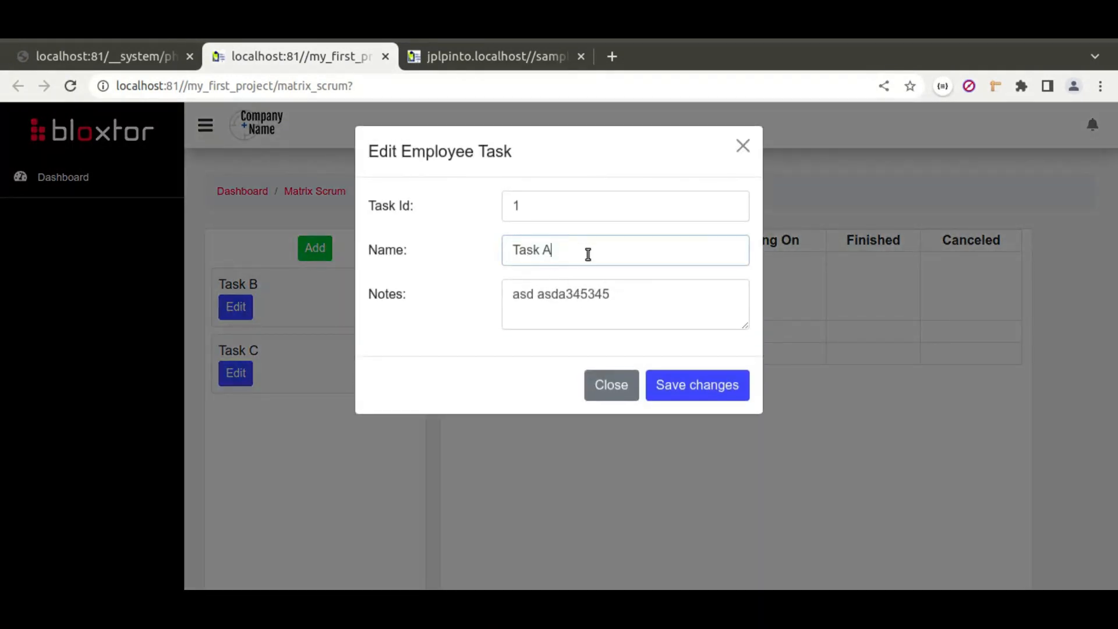
click(742, 145)
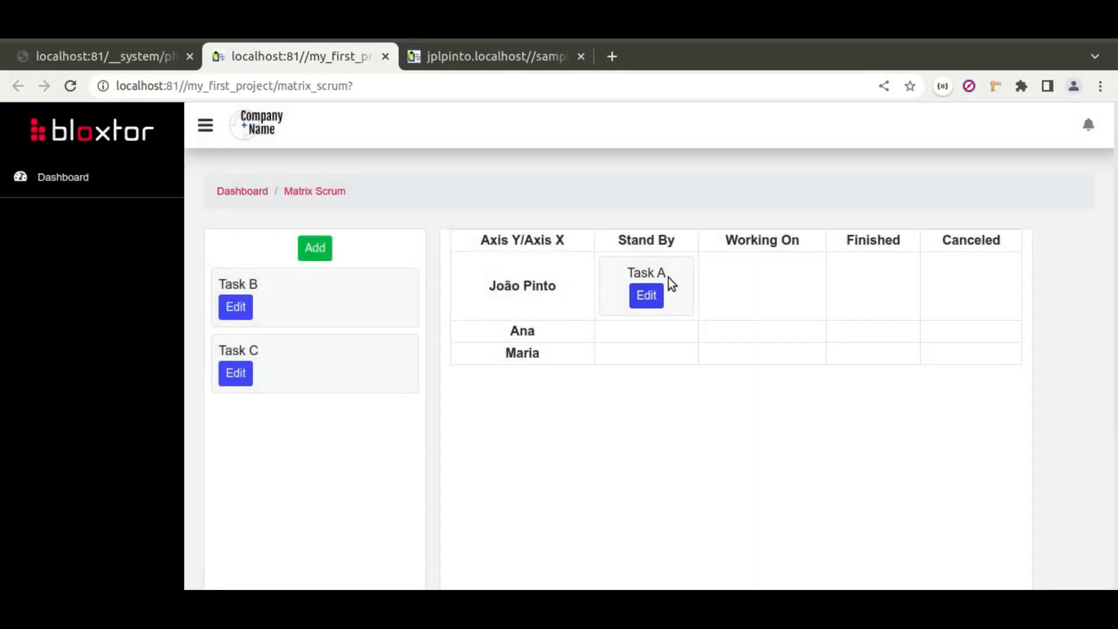
Step: In the page editor's resources, examine the update_employee_task actions and compare them with the update_task method call and its arguments
click(117, 56)
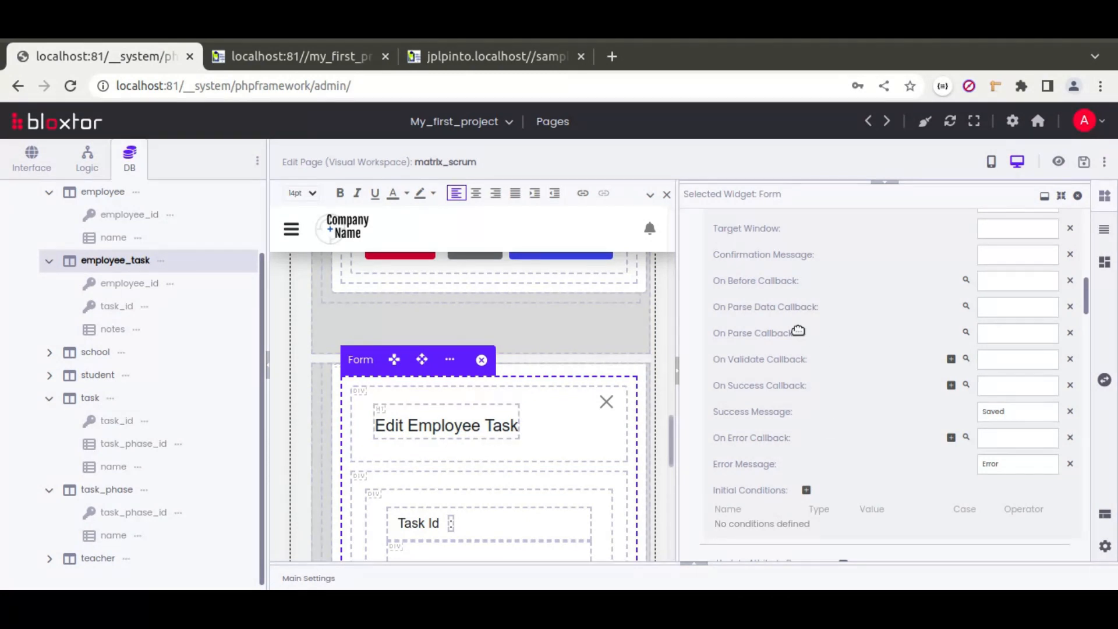
click(695, 565)
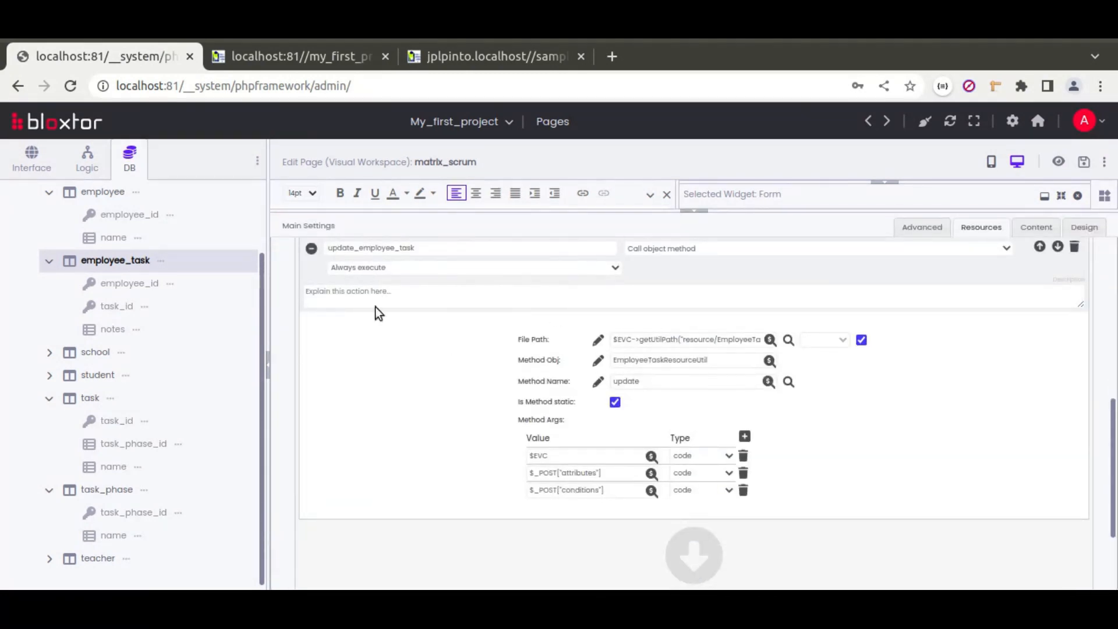
click(310, 249)
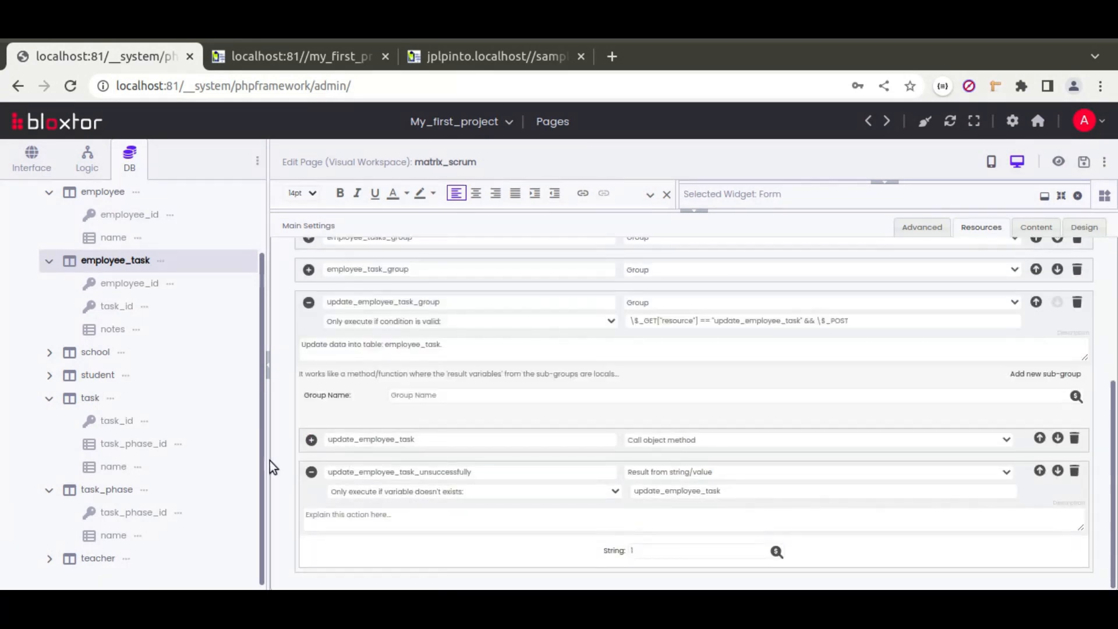
click(311, 471)
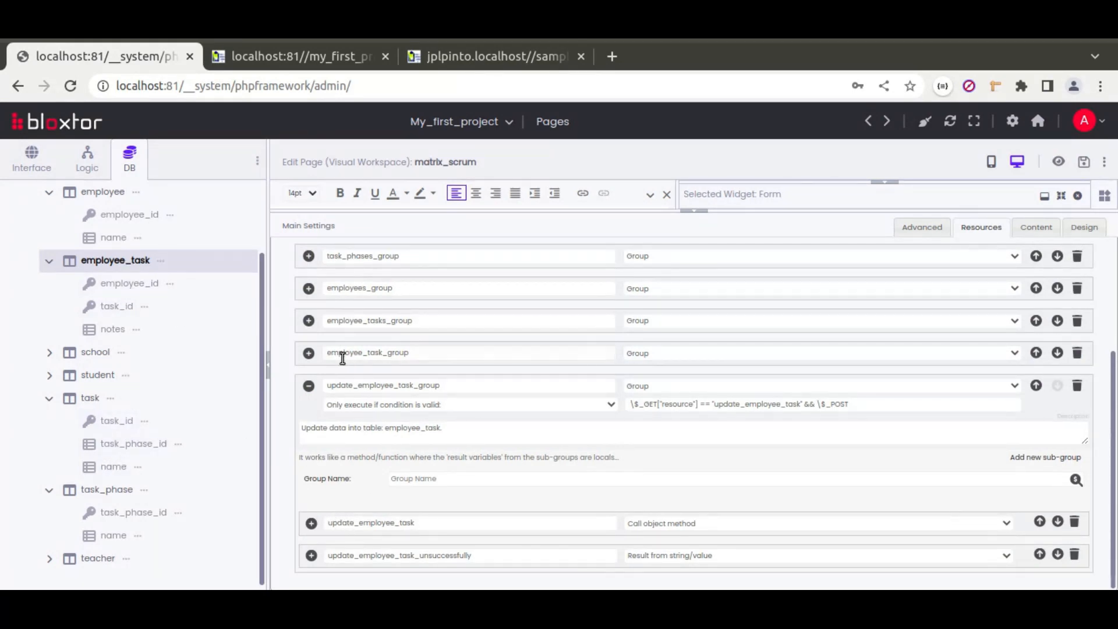
scroll(276, 337, up, 2)
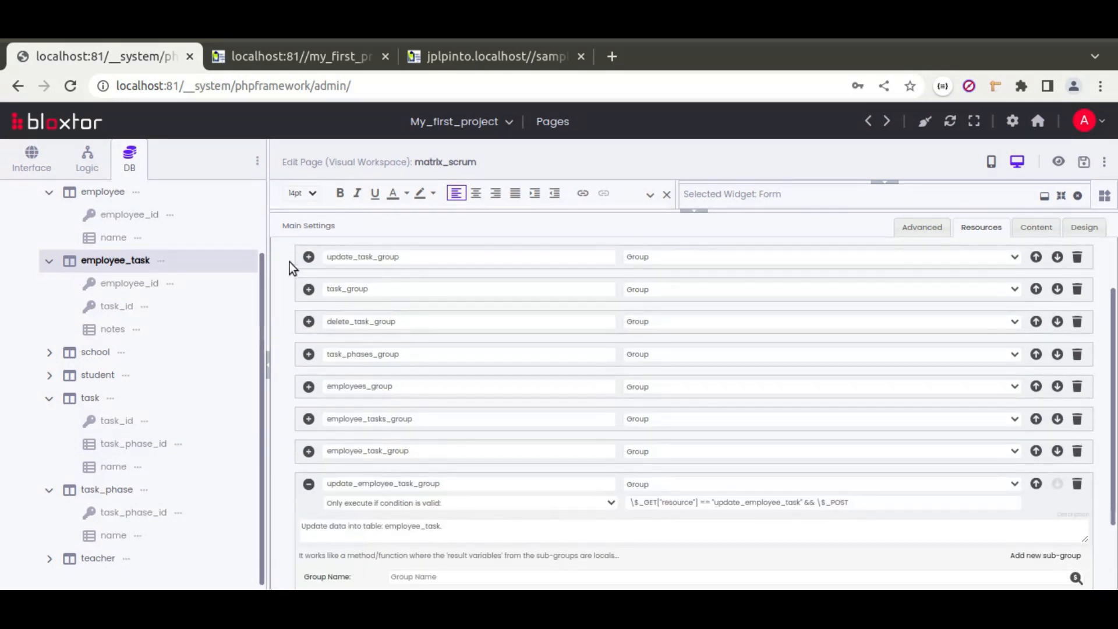
click(308, 256)
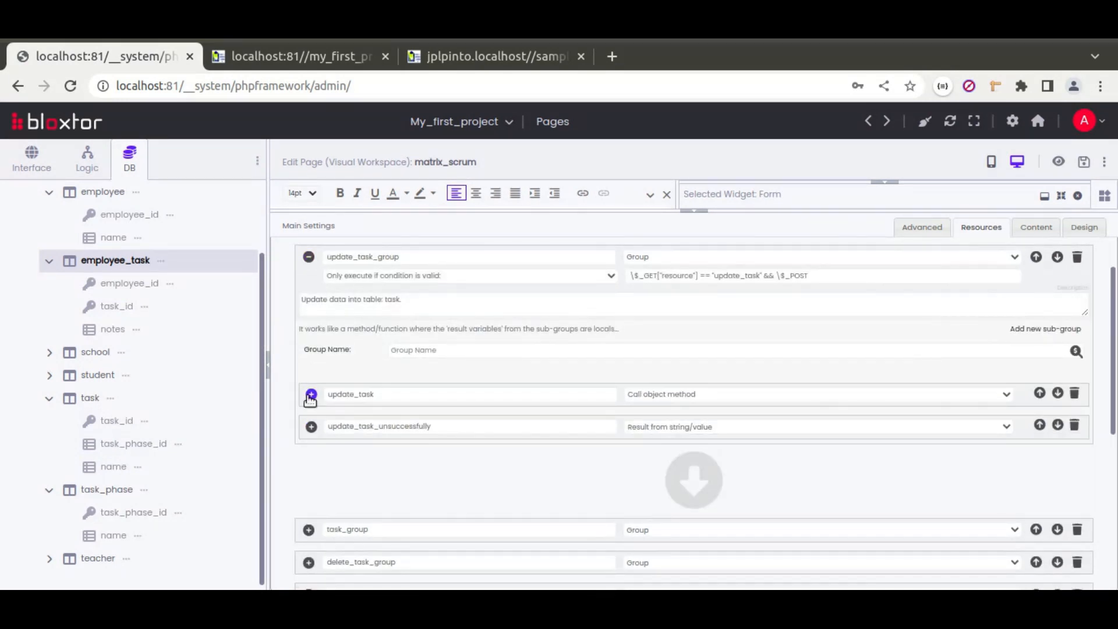
click(310, 394)
scroll(657, 501, down, 2)
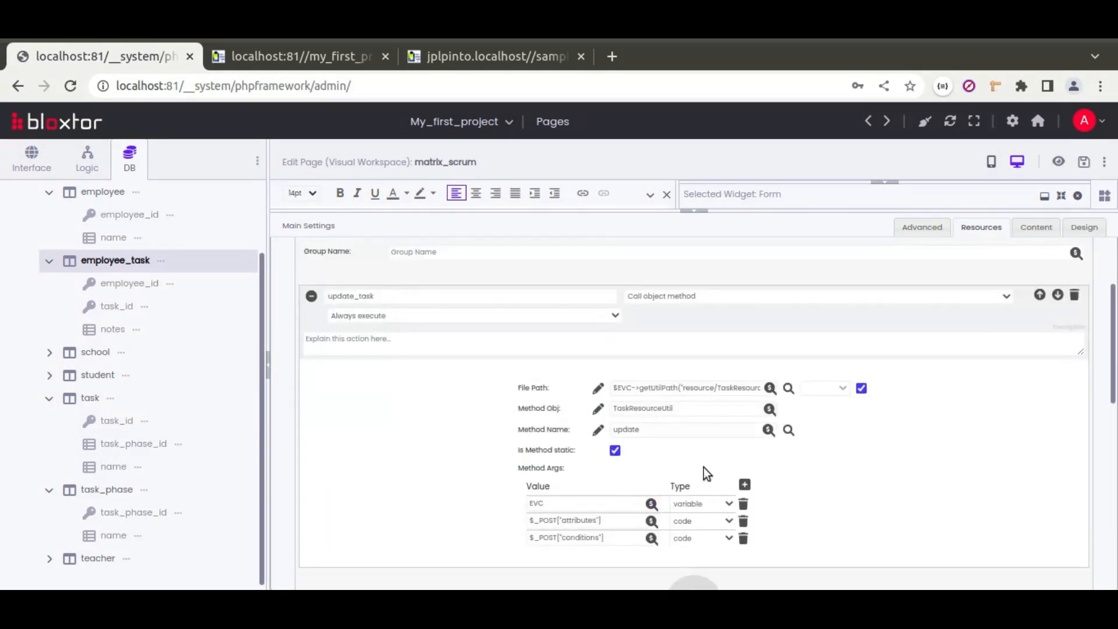
click(311, 296)
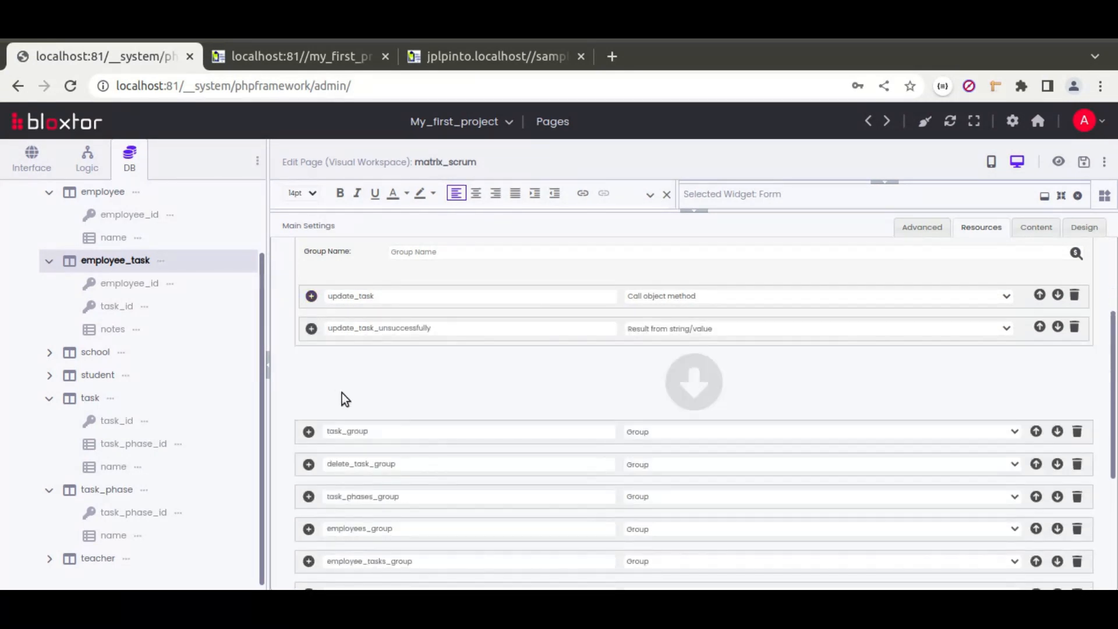
Step: Add a Call object method action to update_employee_task_group and move it above update_employee_task_unsuccessfully
scroll(344, 396, down, 5)
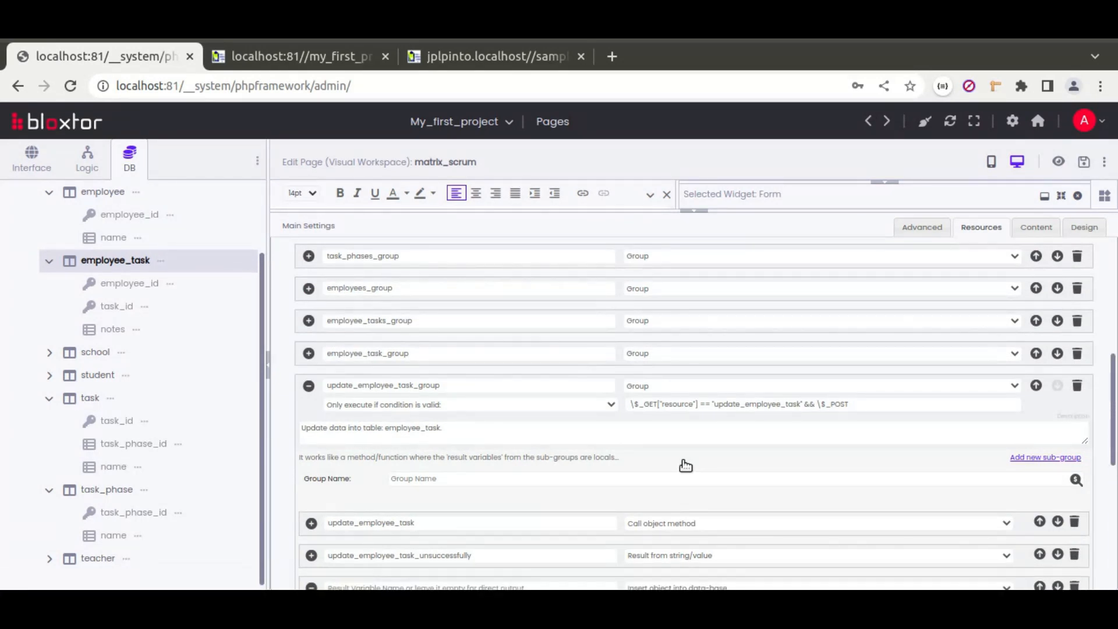
scroll(685, 465, down, 3)
click(653, 389)
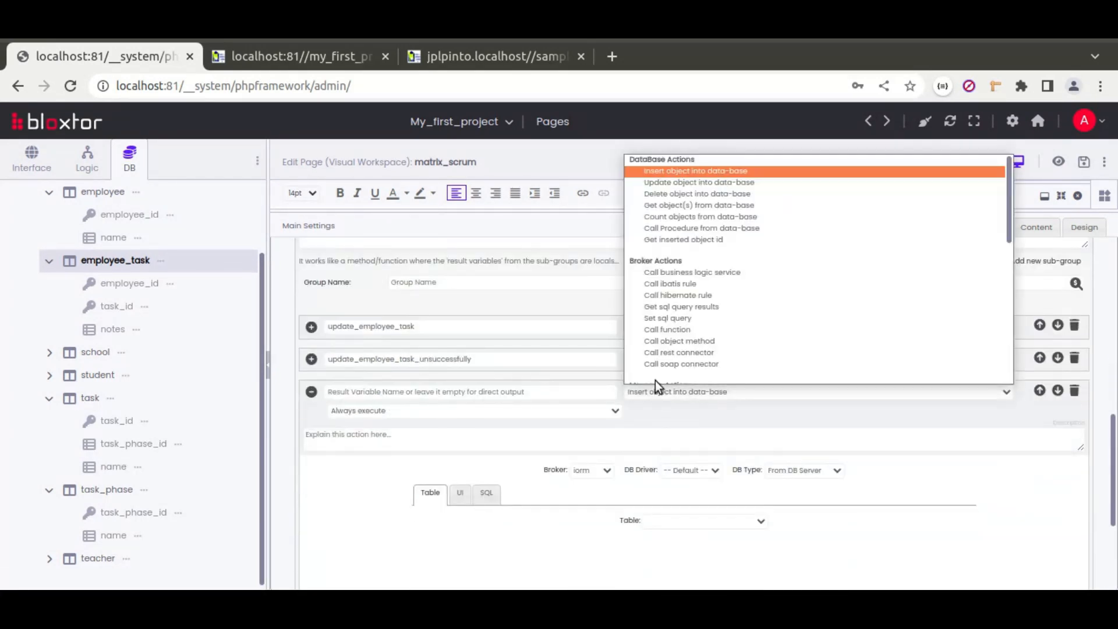
click(696, 340)
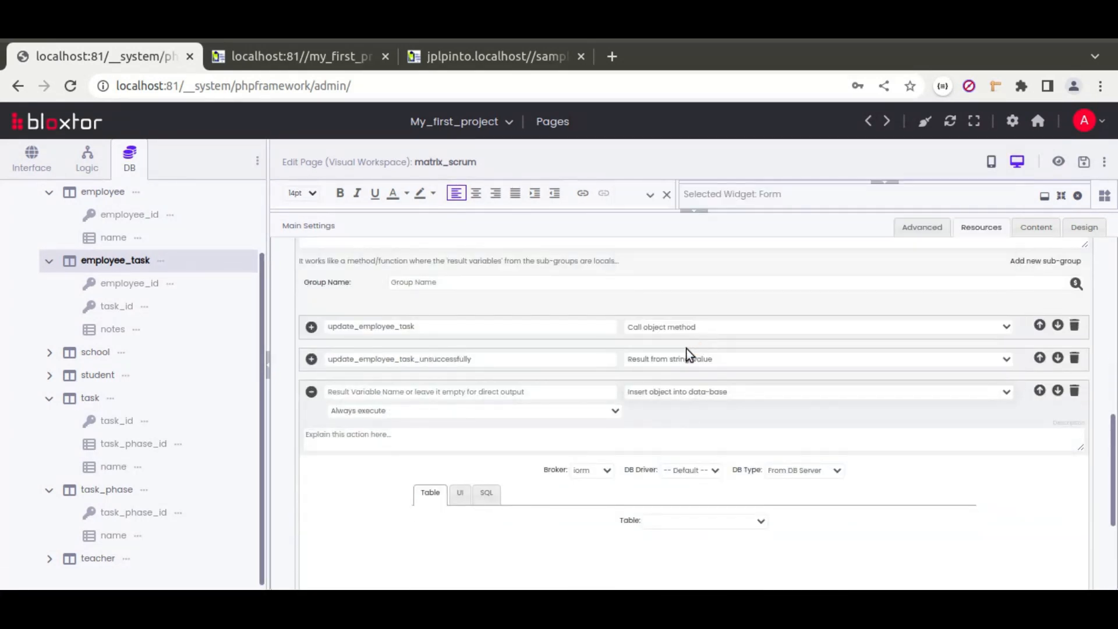
click(1039, 390)
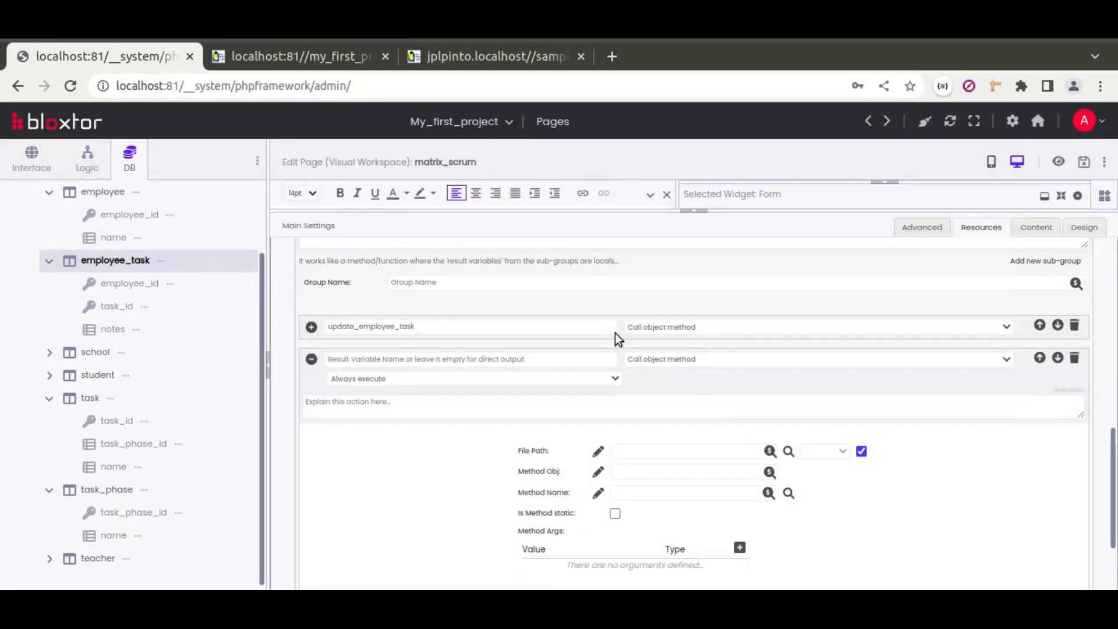
Step: Make the new action execute only if the variable update_employee_task exists, and name its result variable update_employee_task
double_click(455, 327)
key(ctrl+c)
click(376, 378)
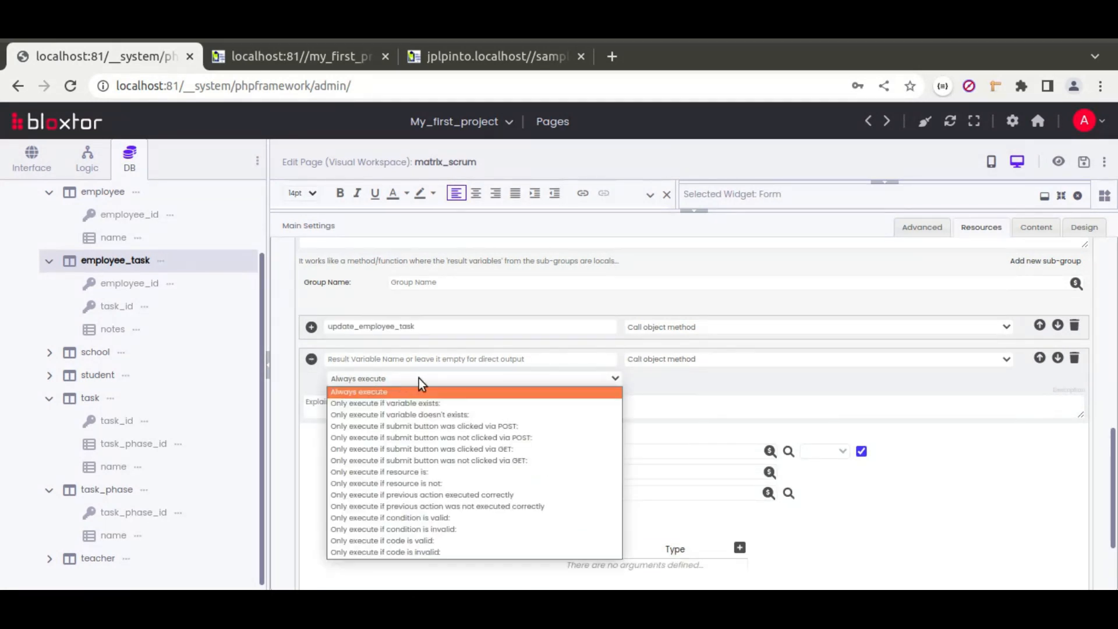
click(431, 401)
click(658, 378)
key(ctrl+v)
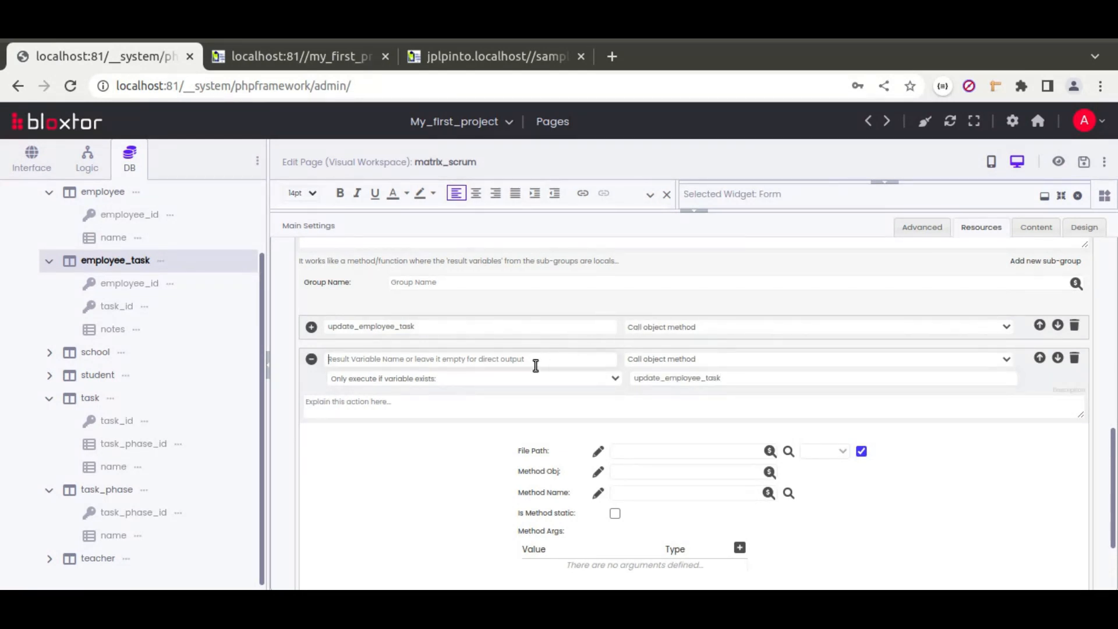
click(473, 359)
key(ctrl+v)
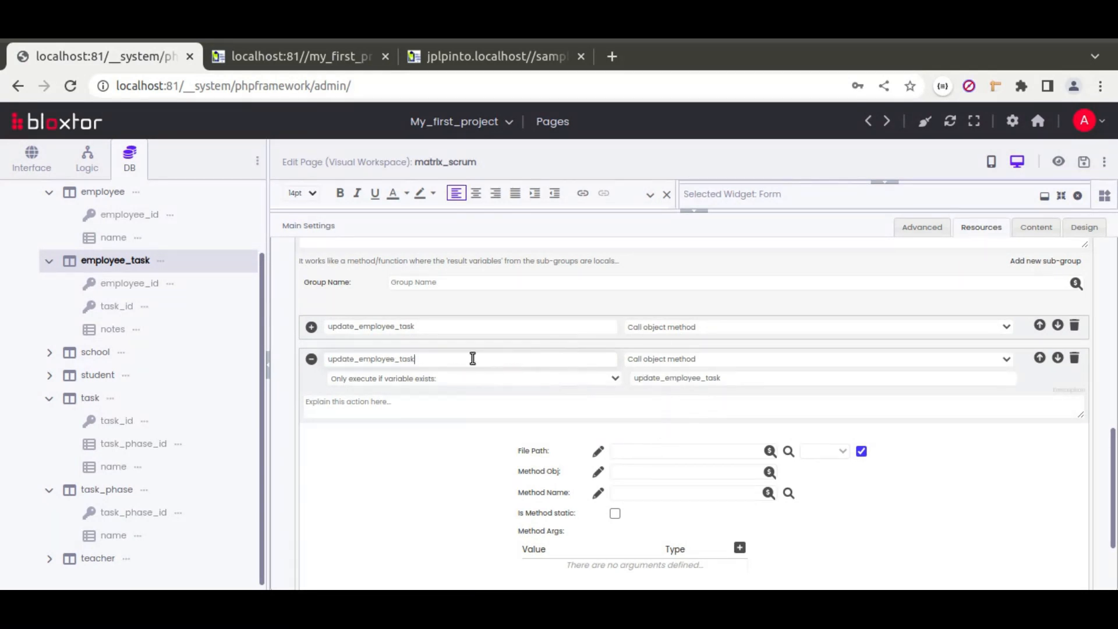
Step: Assign the update method of TaskResourceUtil to the new object method action
click(790, 492)
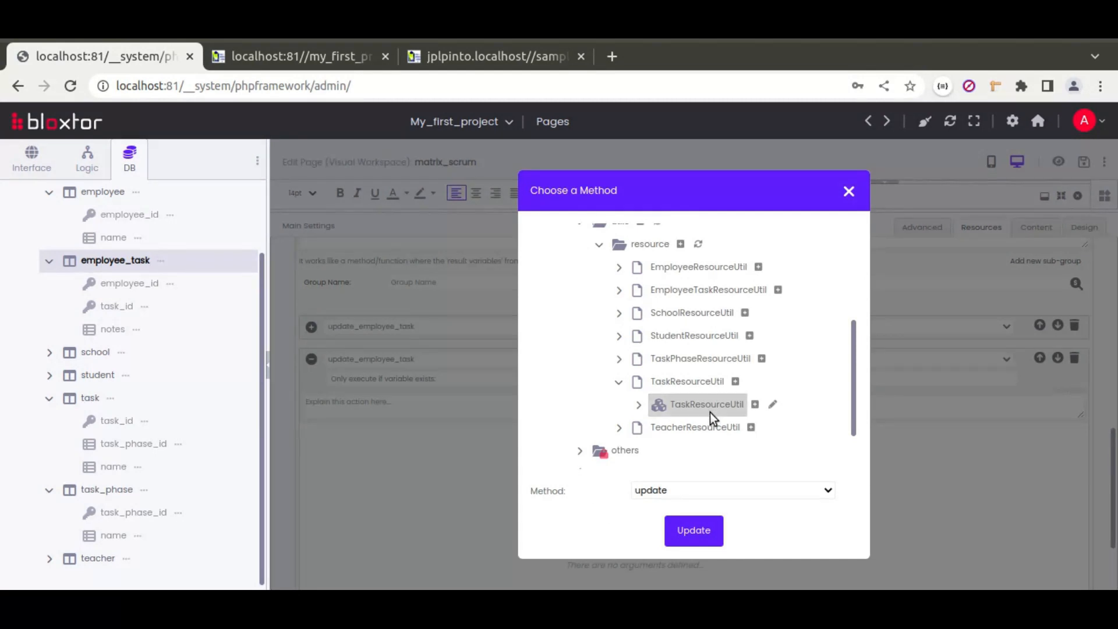
scroll(582, 385, up, 4)
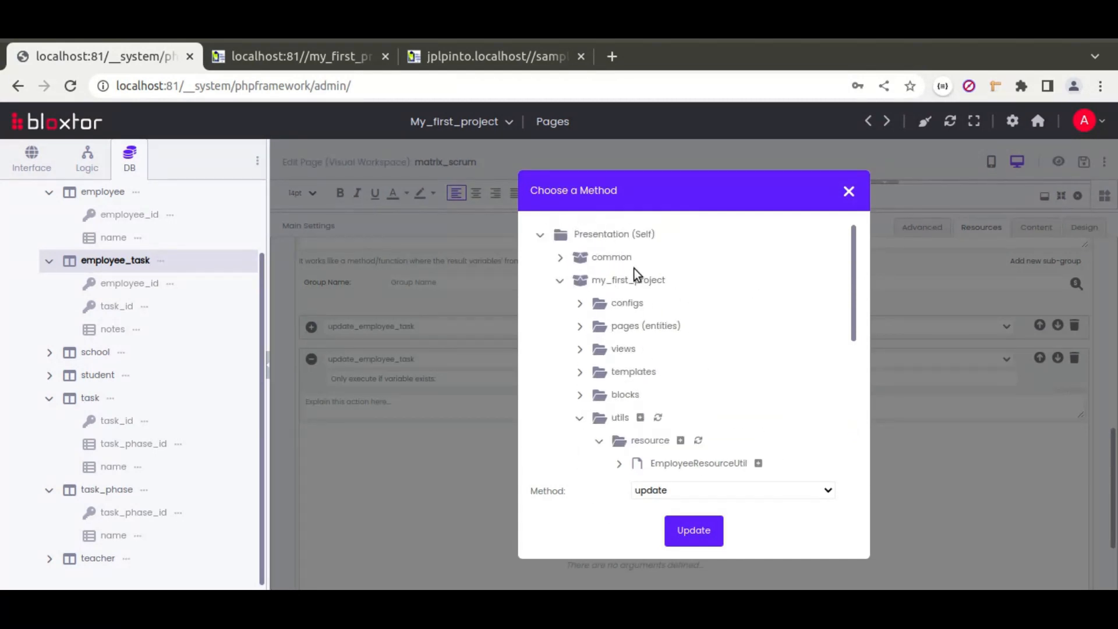
scroll(672, 428, down, 4)
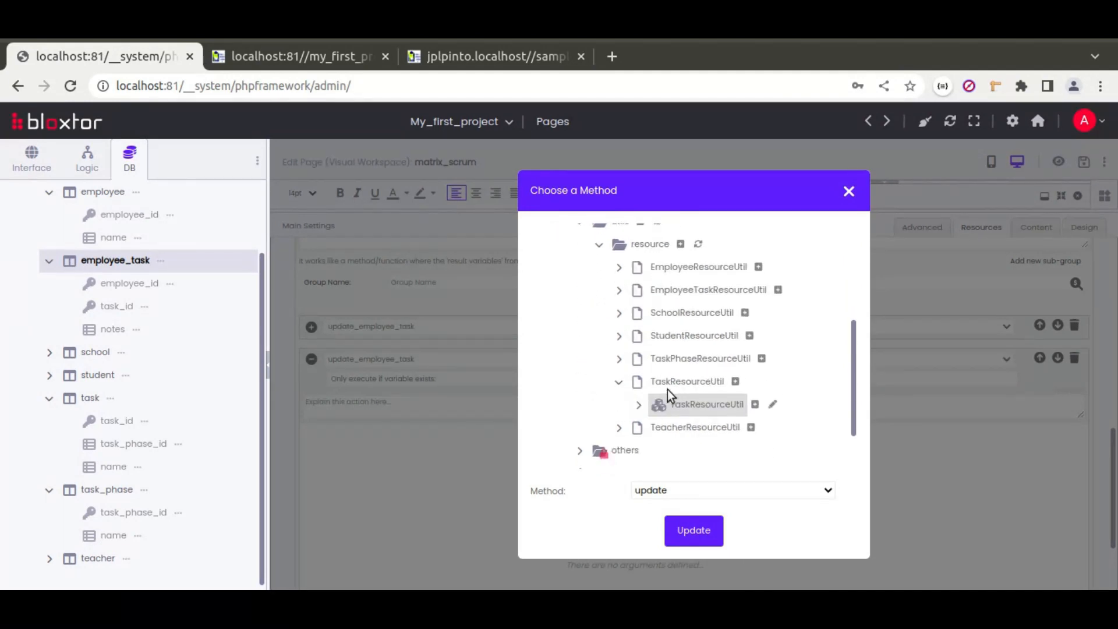
click(693, 492)
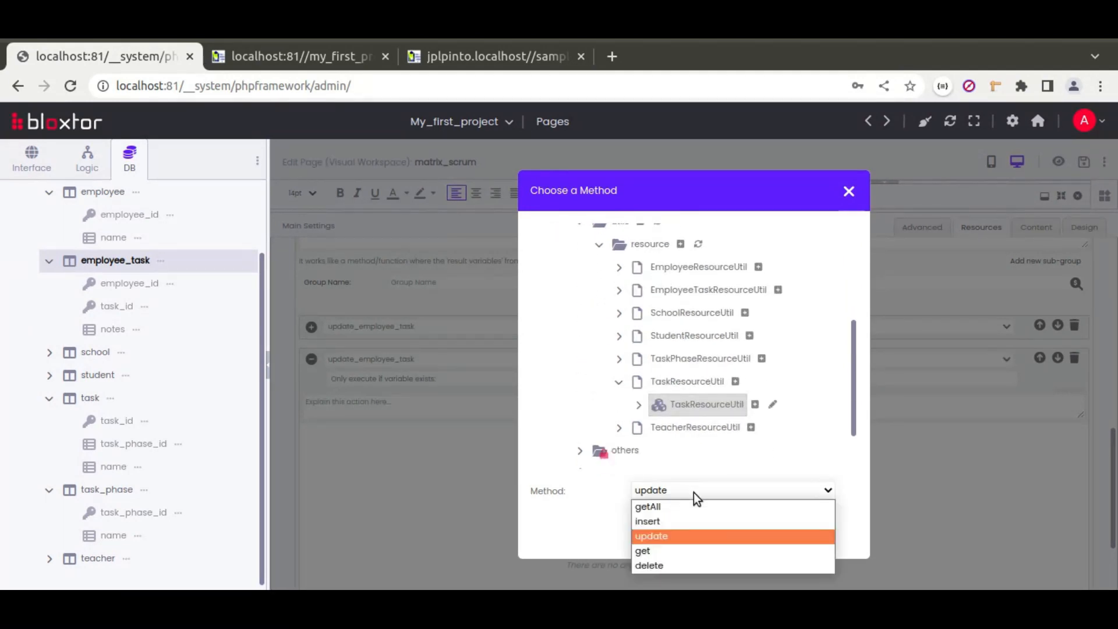
click(667, 533)
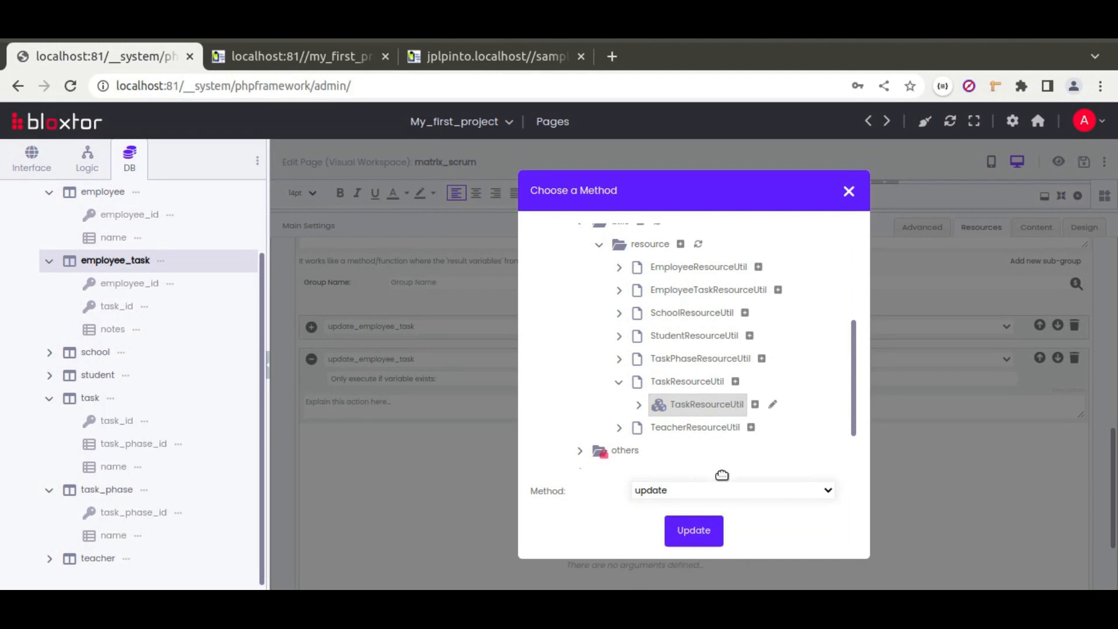
click(695, 530)
Step: Choose the new action's $EVC argument type, set $attributes and $pks to code, and remove the $no_cache argument
scroll(564, 462, down, 3)
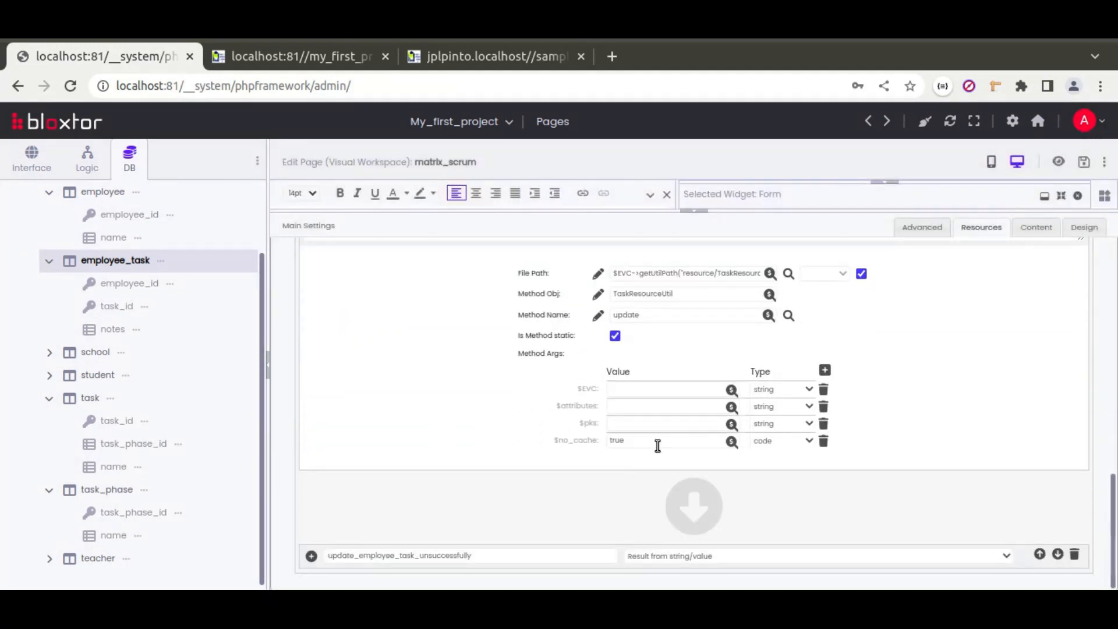
click(778, 387)
click(774, 422)
click(774, 406)
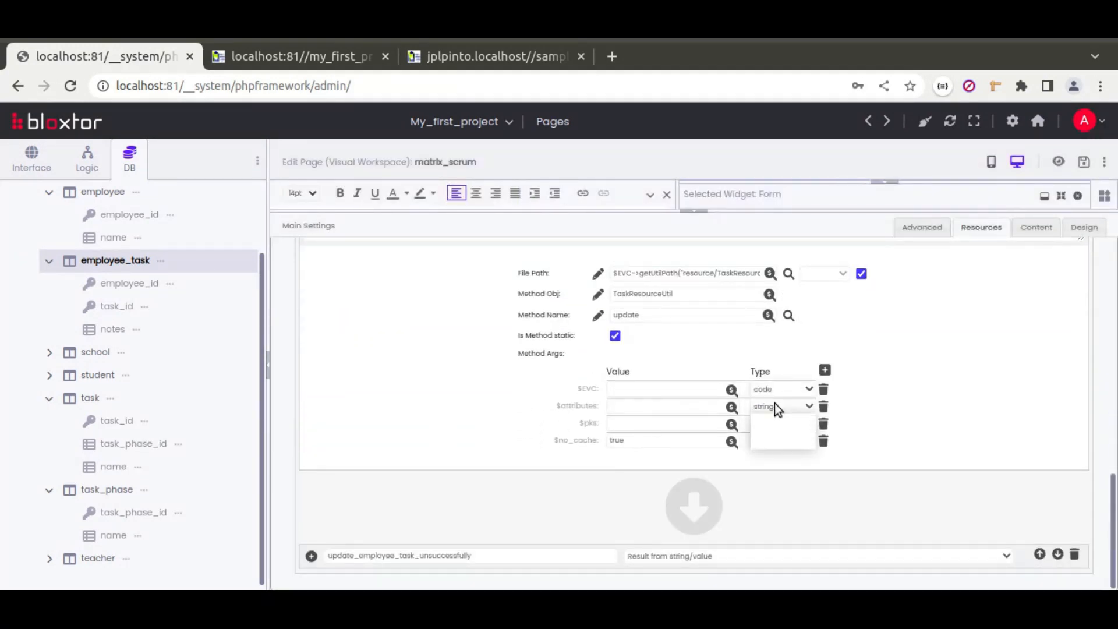
click(773, 440)
click(770, 422)
click(766, 459)
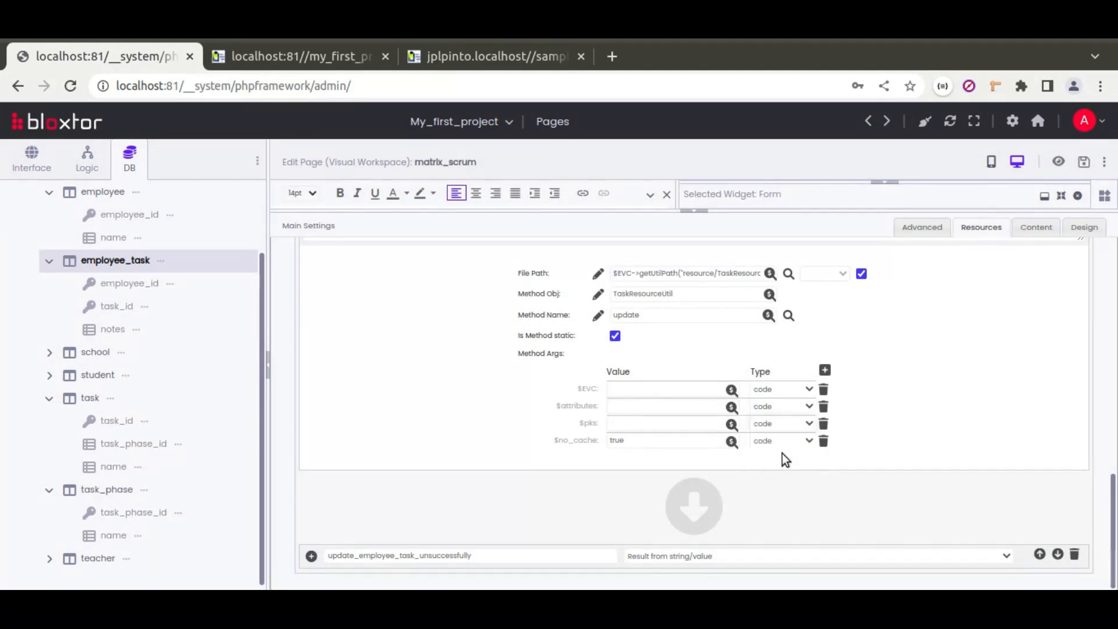
click(823, 441)
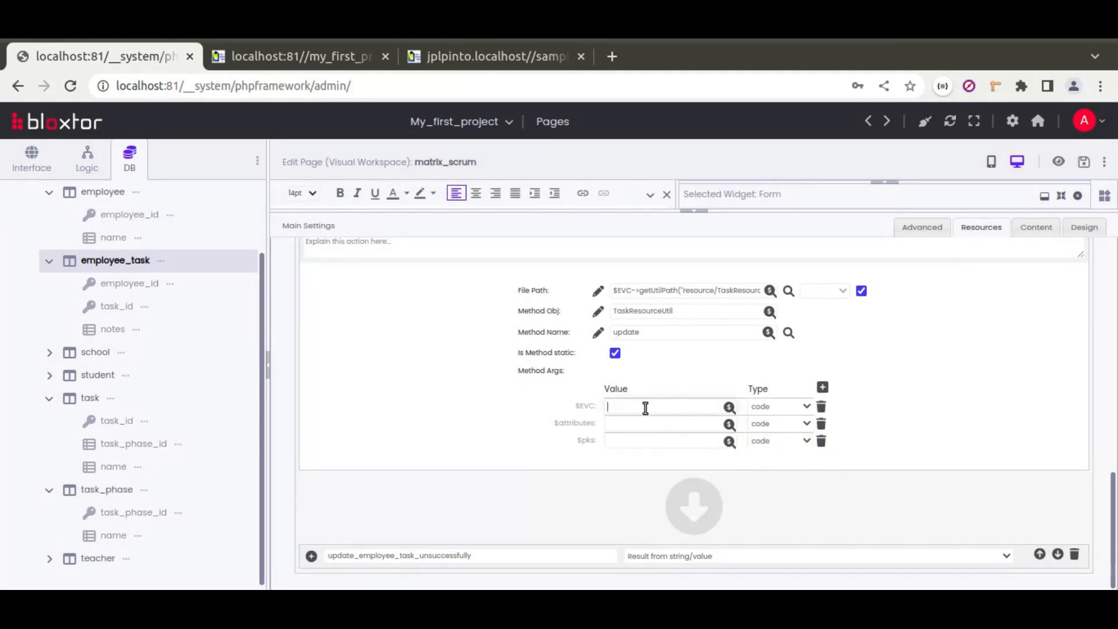
click(788, 403)
click(782, 428)
Step: Set the new action's $EVC argument to the variable EVC and $attributes to the code $_POST["attributes"], as in the update_task action
scroll(380, 414, up, 15)
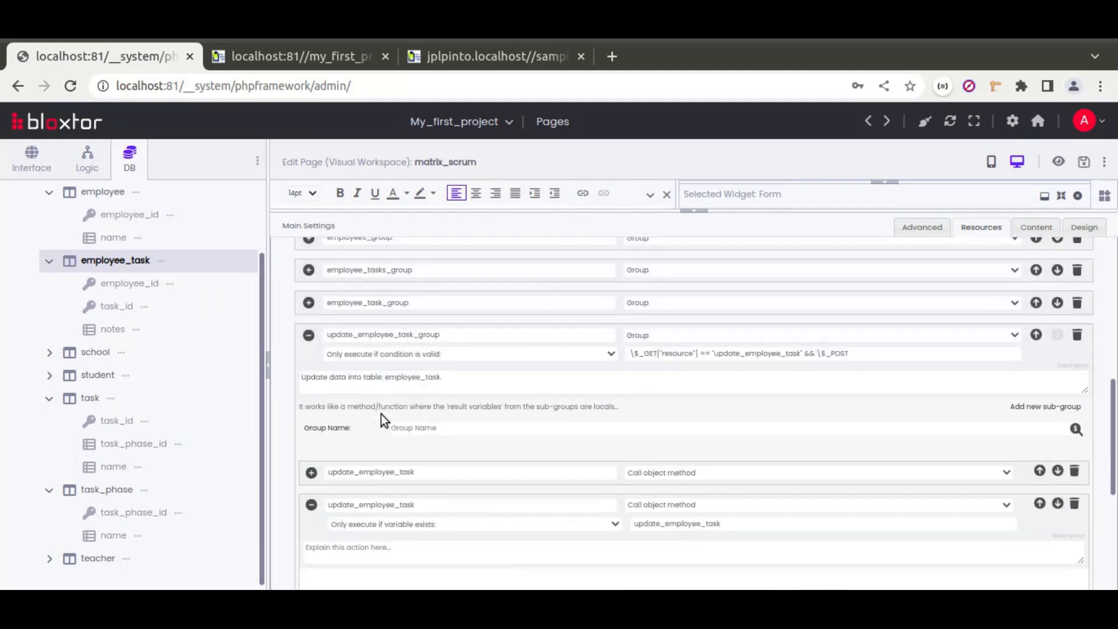
click(311, 386)
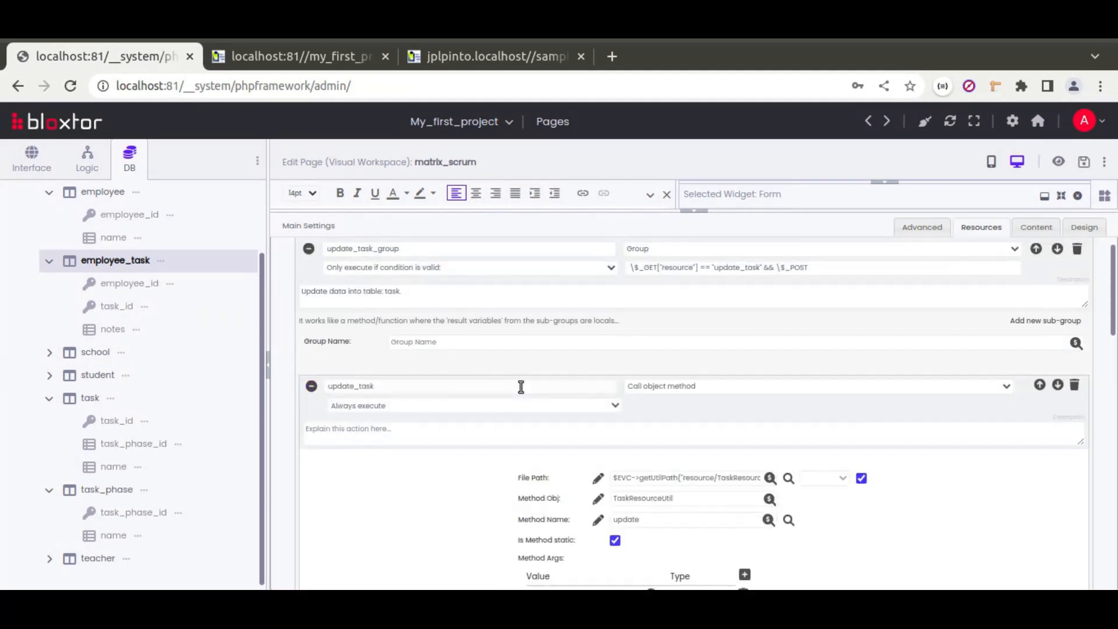
scroll(519, 387, down, 3)
drag(578, 416, 467, 412)
key(ctrl+c)
scroll(428, 399, down, 10)
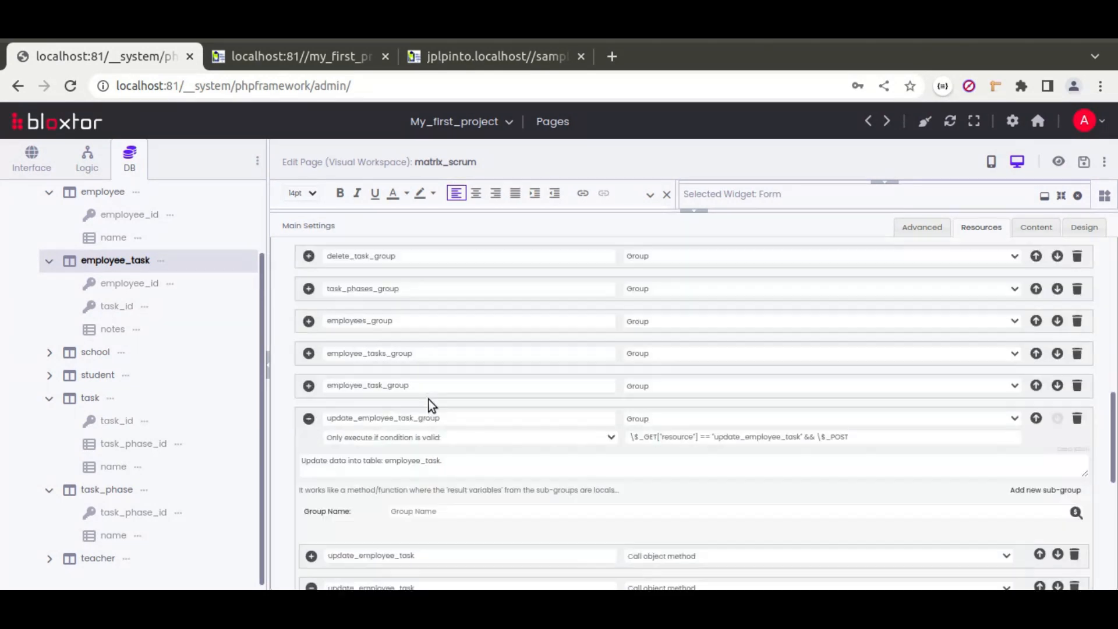
key(ctrl+v)
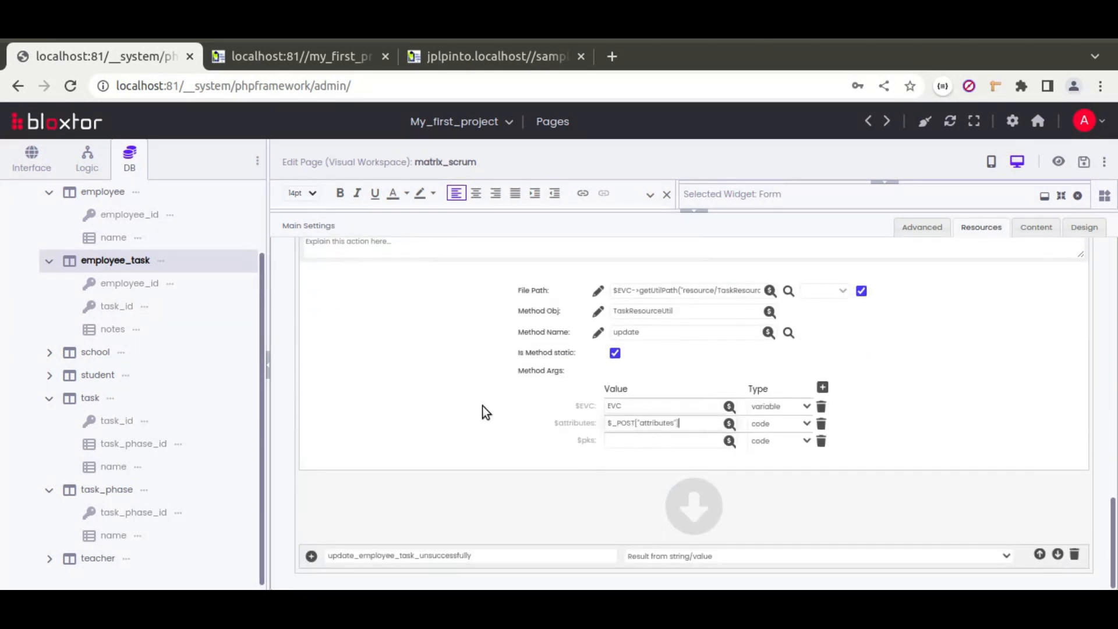
Step: Copy $_POST["conditions"] from the update_task action into the new action's $pks argument
scroll(482, 406, up, 10)
triple_click(579, 402)
key(ctrl+c)
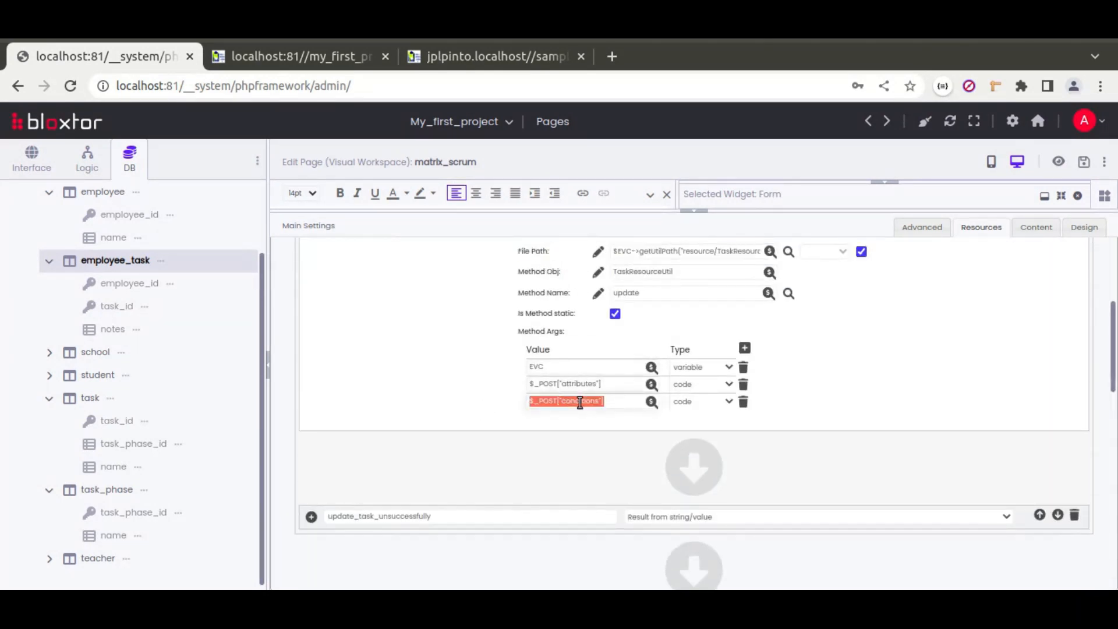
scroll(572, 444, down, 10)
click(658, 442)
key(ctrl+v)
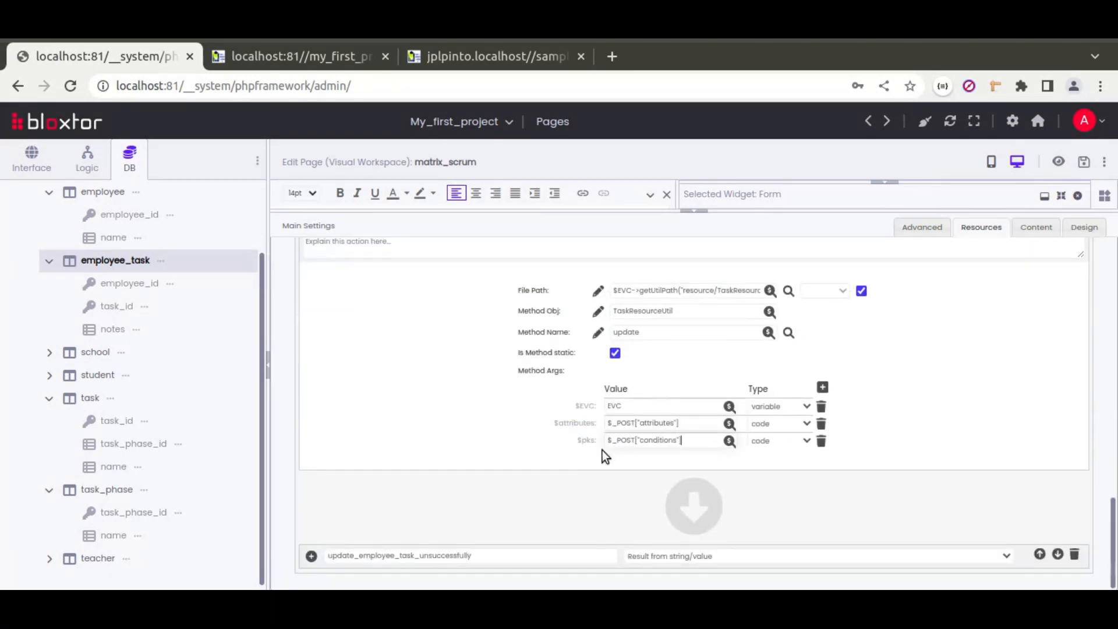
Step: Collapse the new action and the page's main settings, and save the matrix_scrum page
scroll(495, 428, up, 2)
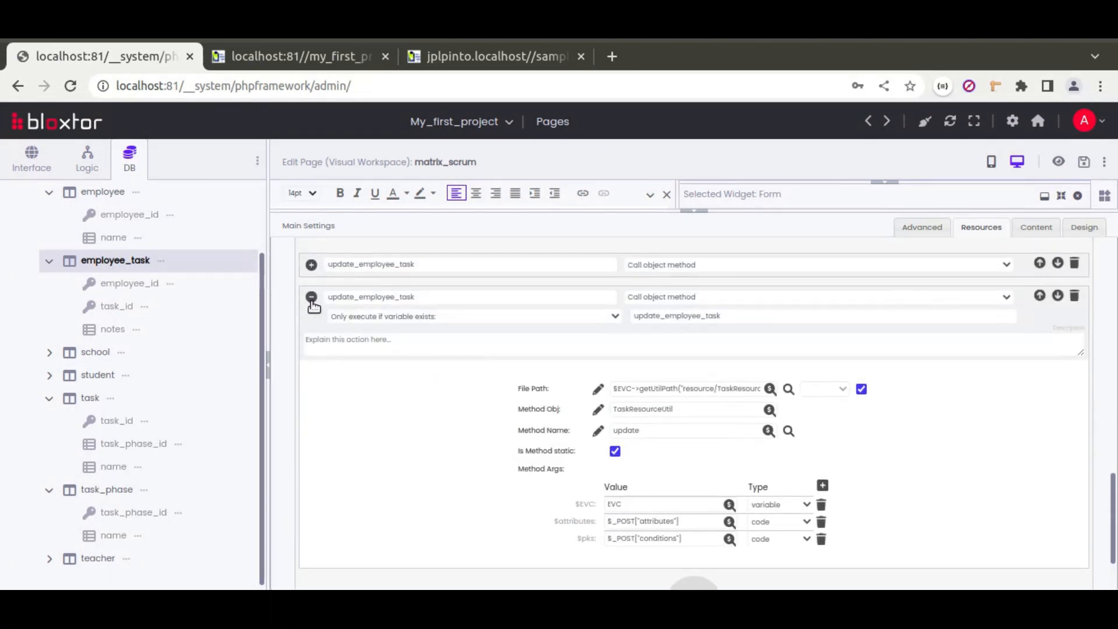
click(311, 298)
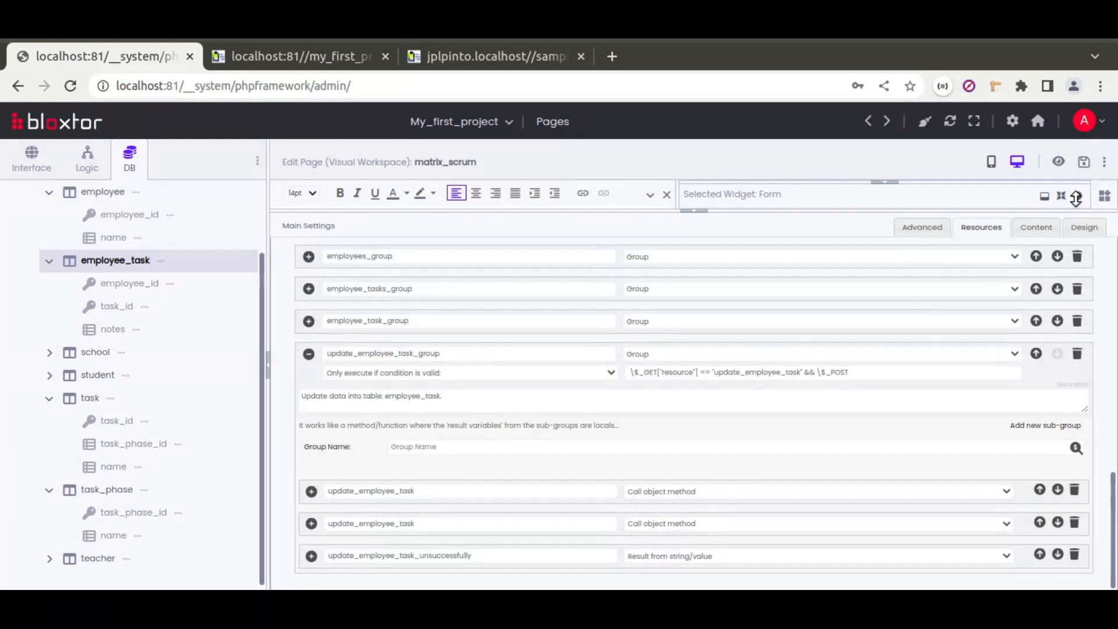
click(702, 218)
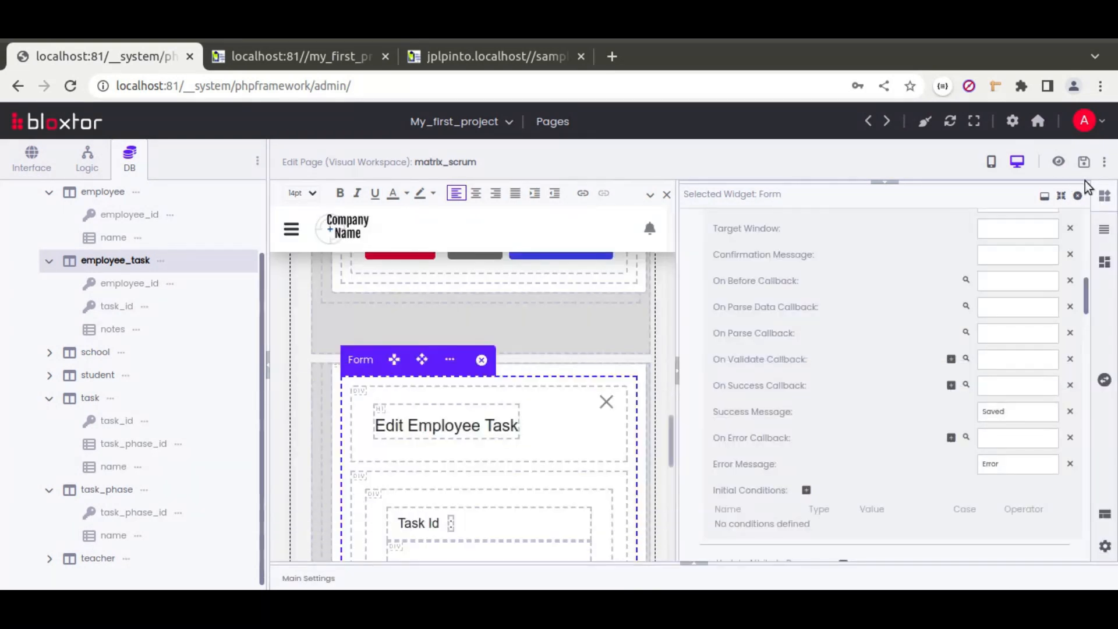
key(ctrl+s)
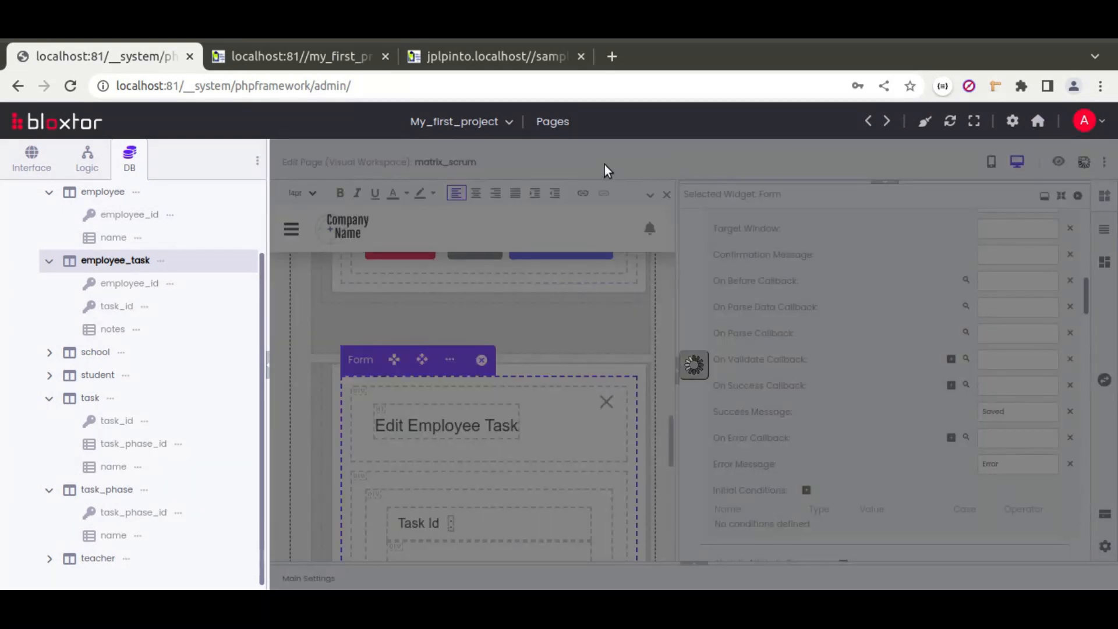
Step: Switch to the published matrix_scrum page, reload it with the browser's network monitor open, and clear the request log
click(308, 58)
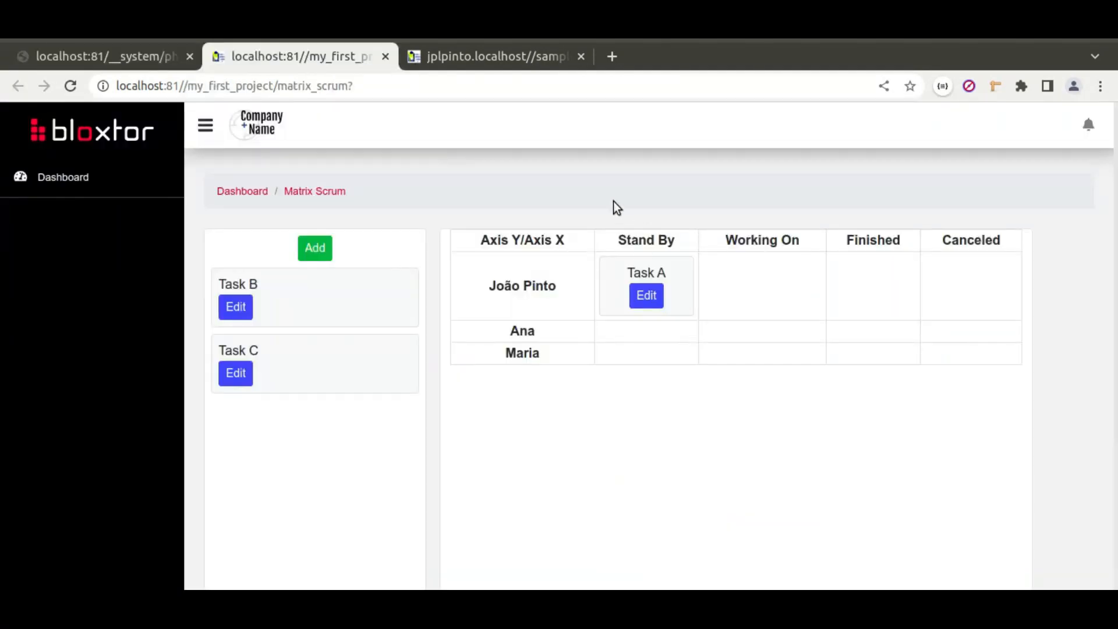
right_click(595, 186)
click(654, 452)
click(70, 85)
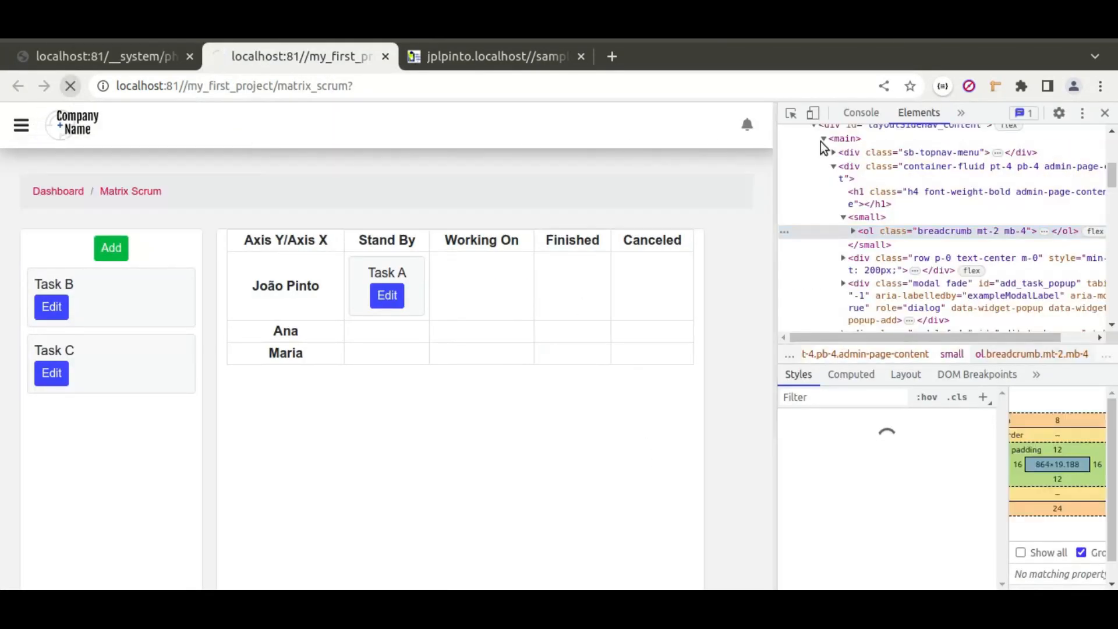
click(959, 113)
click(990, 139)
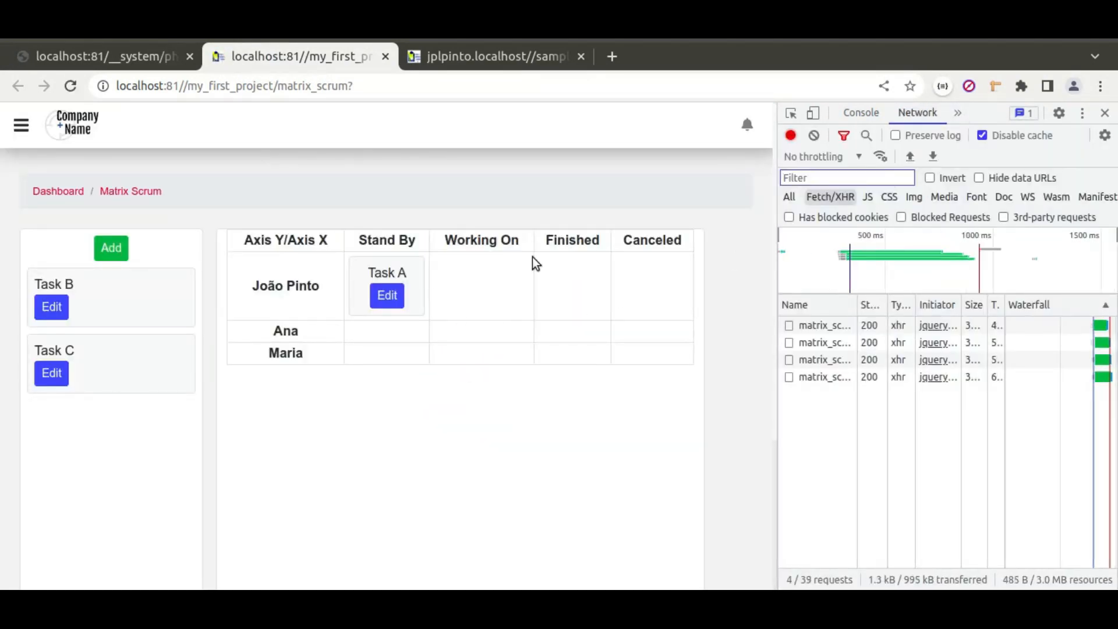
click(814, 135)
Step: Save Task A through its Edit Employee Task popup and examine the attribute names in the update_employee_task request's payload
click(387, 295)
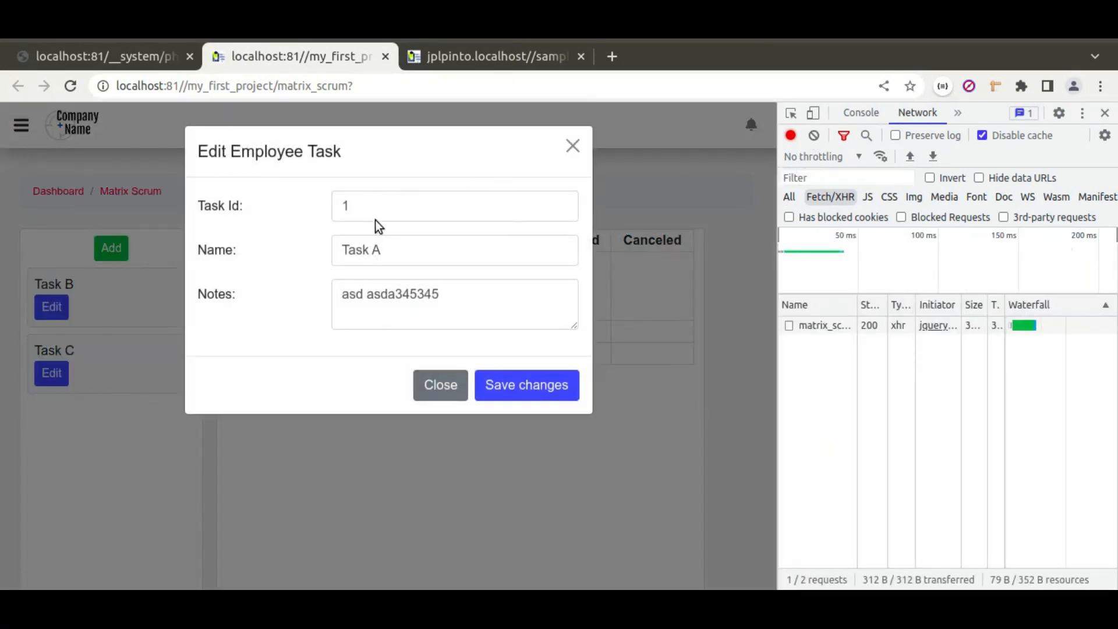
click(521, 386)
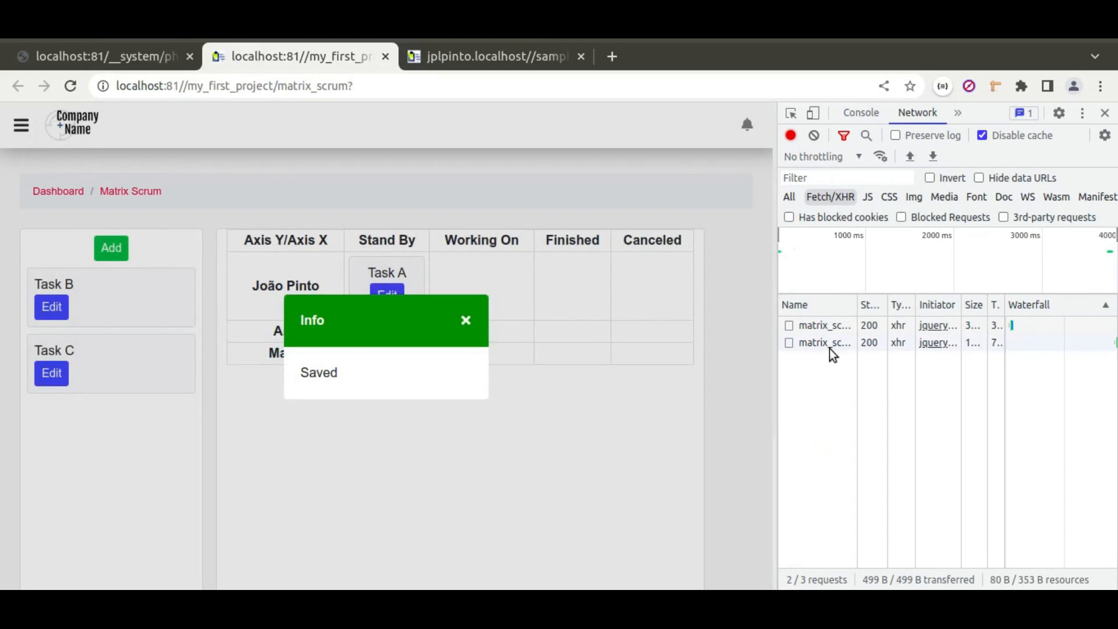
click(828, 348)
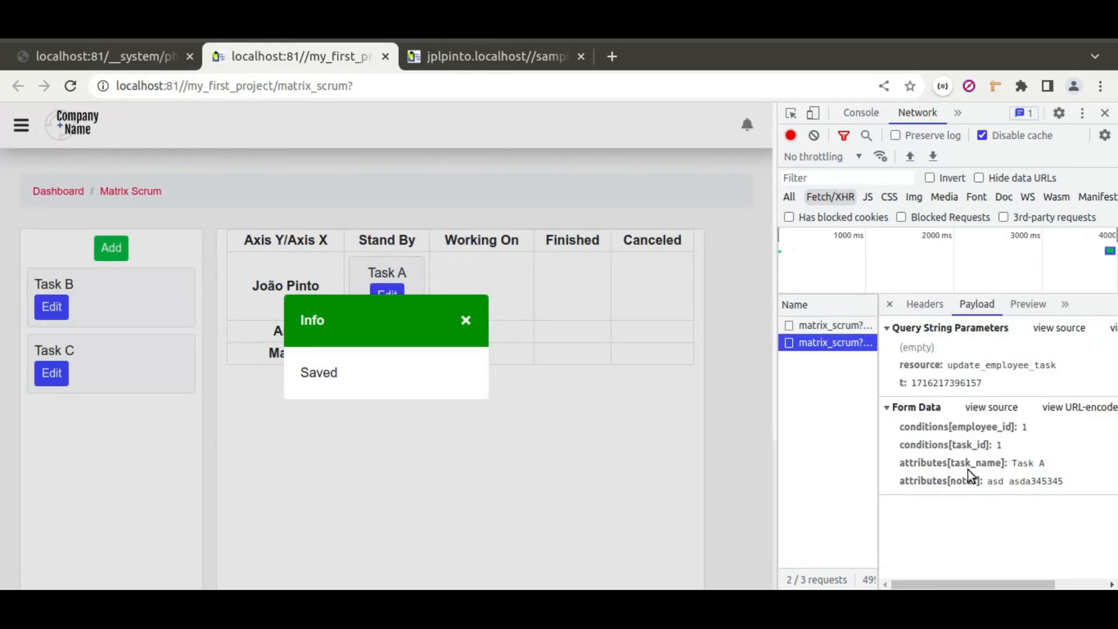
double_click(982, 467)
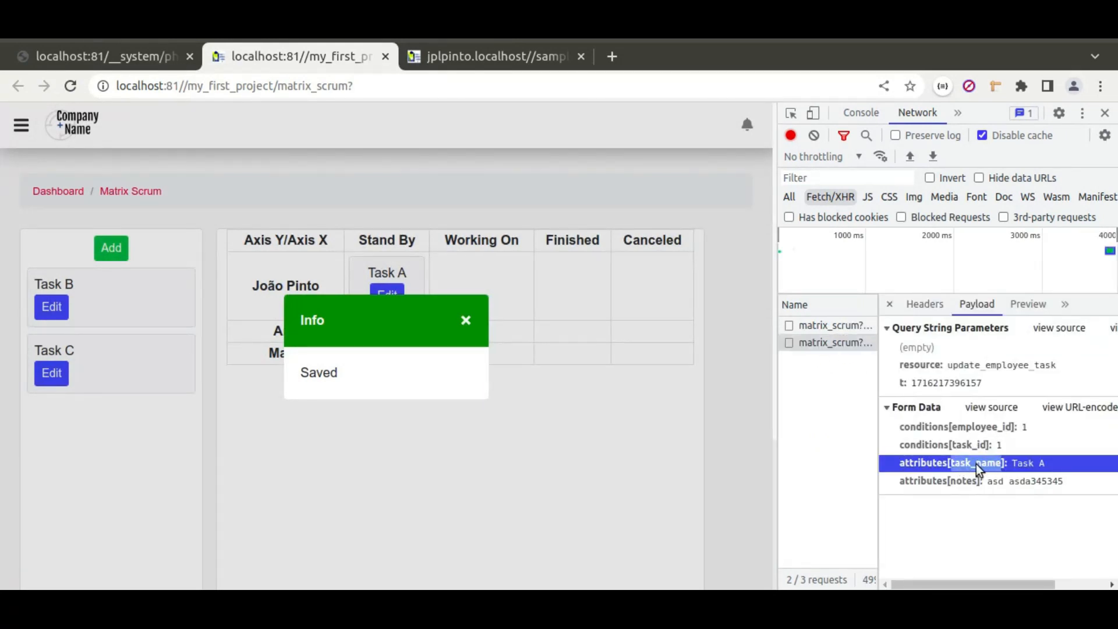
Step: Return to the page editor and review the method name and $attributes argument of the second update_employee_task action
click(152, 60)
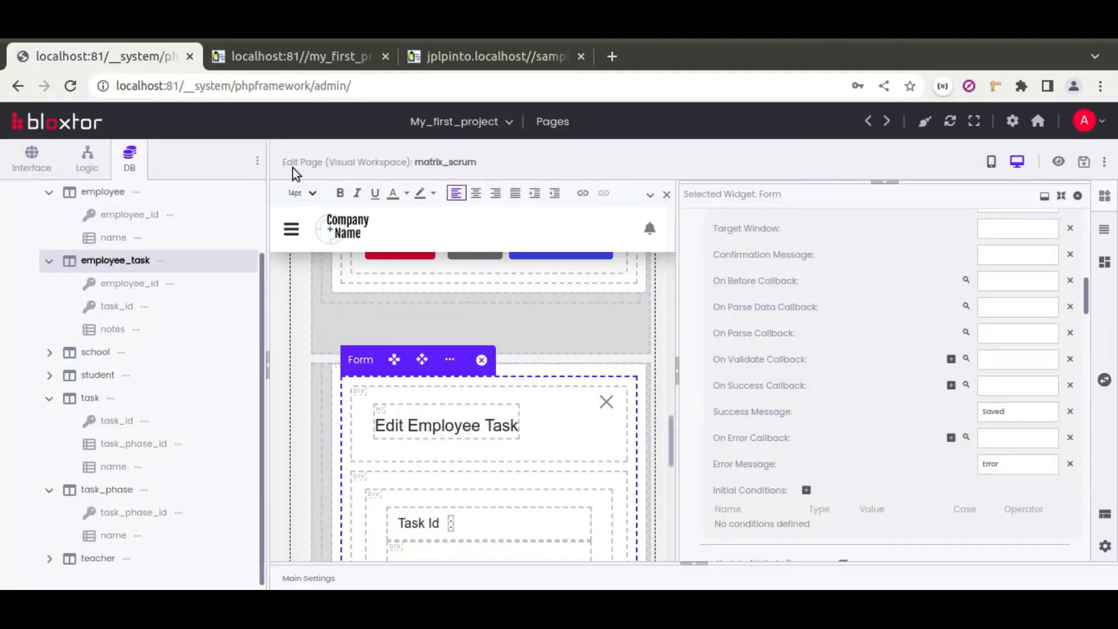
click(703, 564)
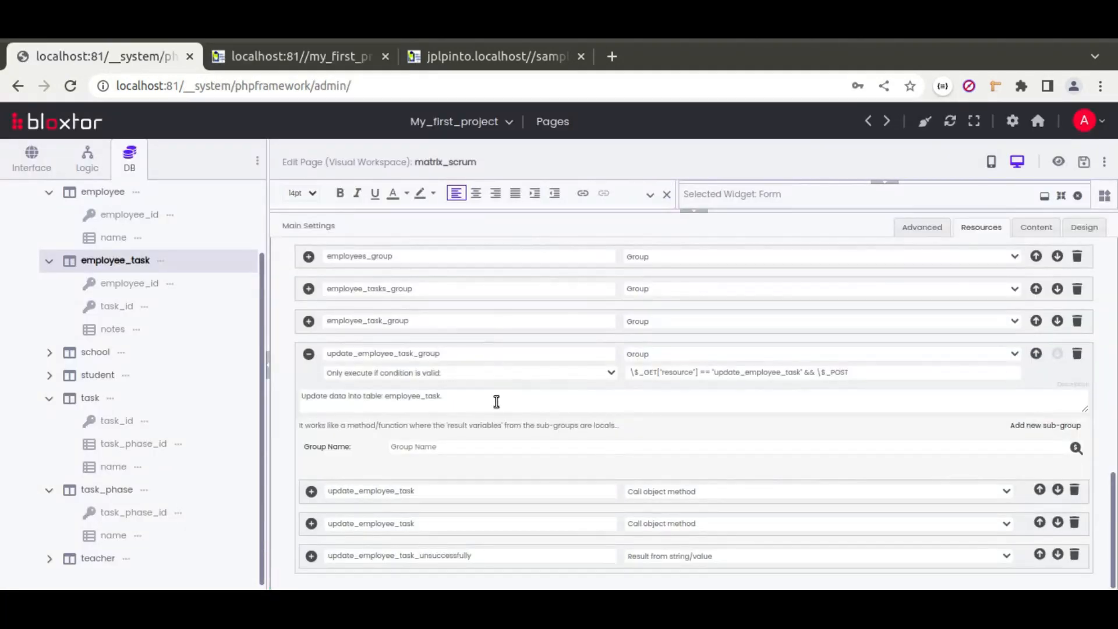
click(311, 523)
scroll(662, 432, down, 5)
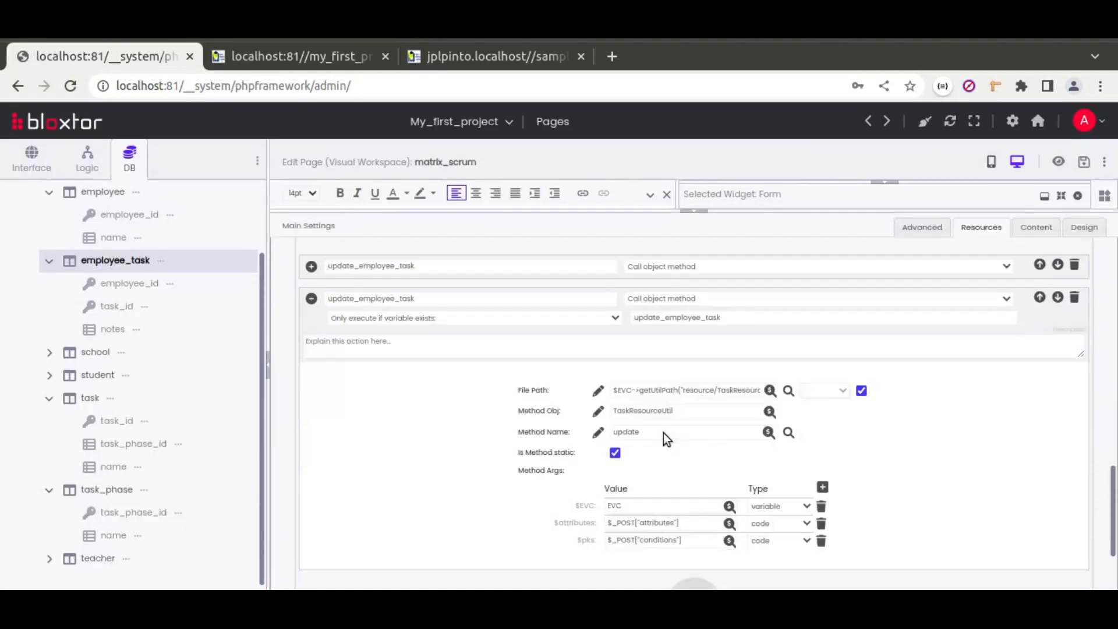
double_click(626, 332)
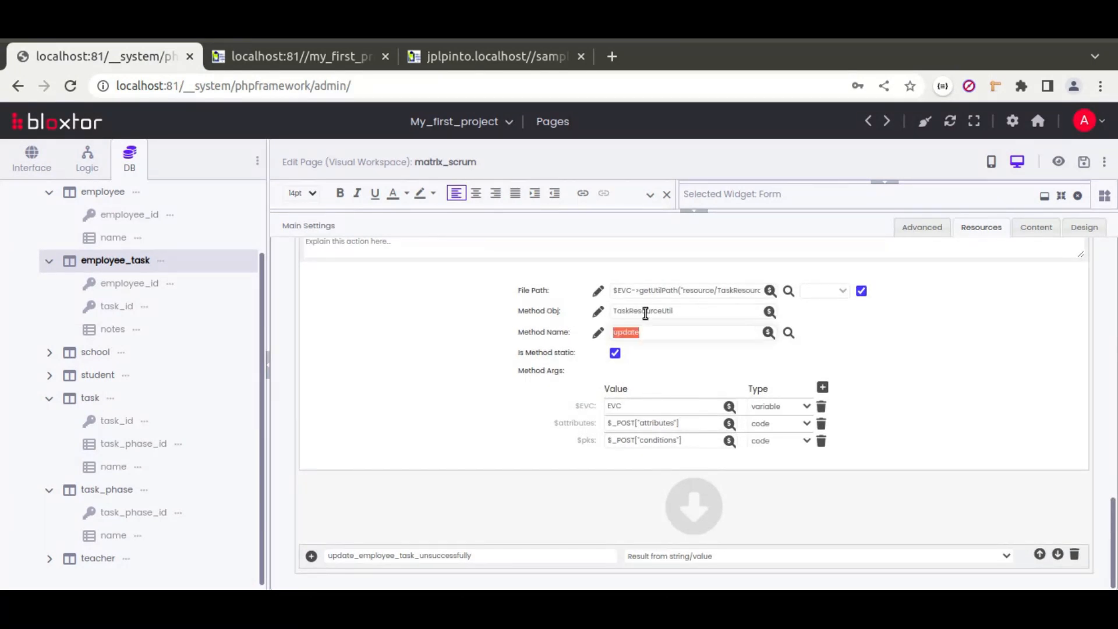
double_click(672, 424)
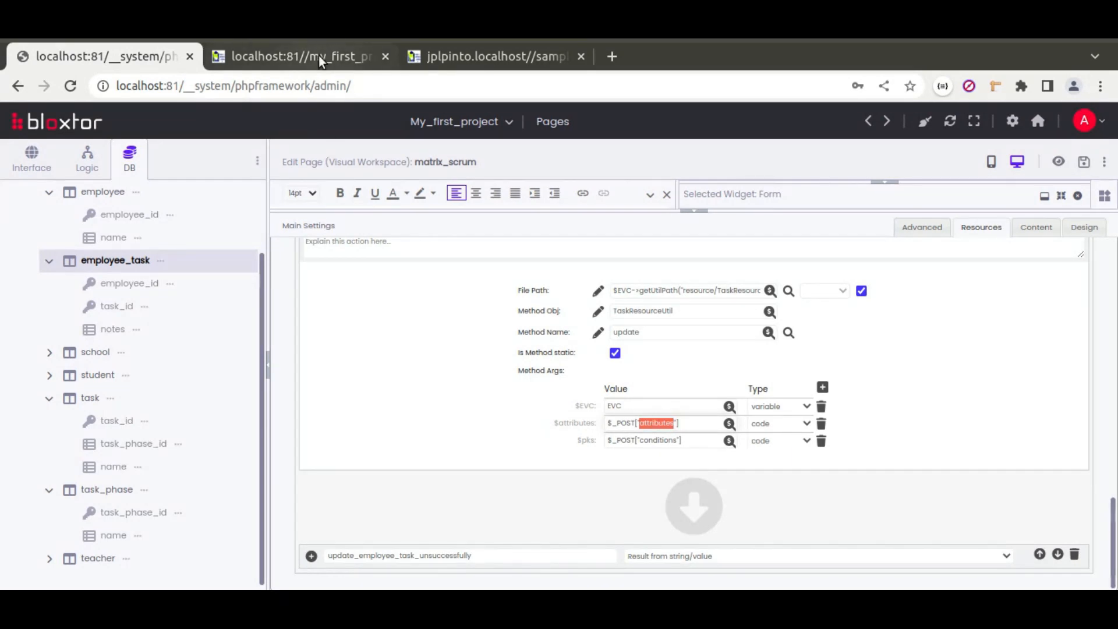
Step: Set the name property of the Name text box in the Edit Employee Task form to name, and save the page
click(693, 212)
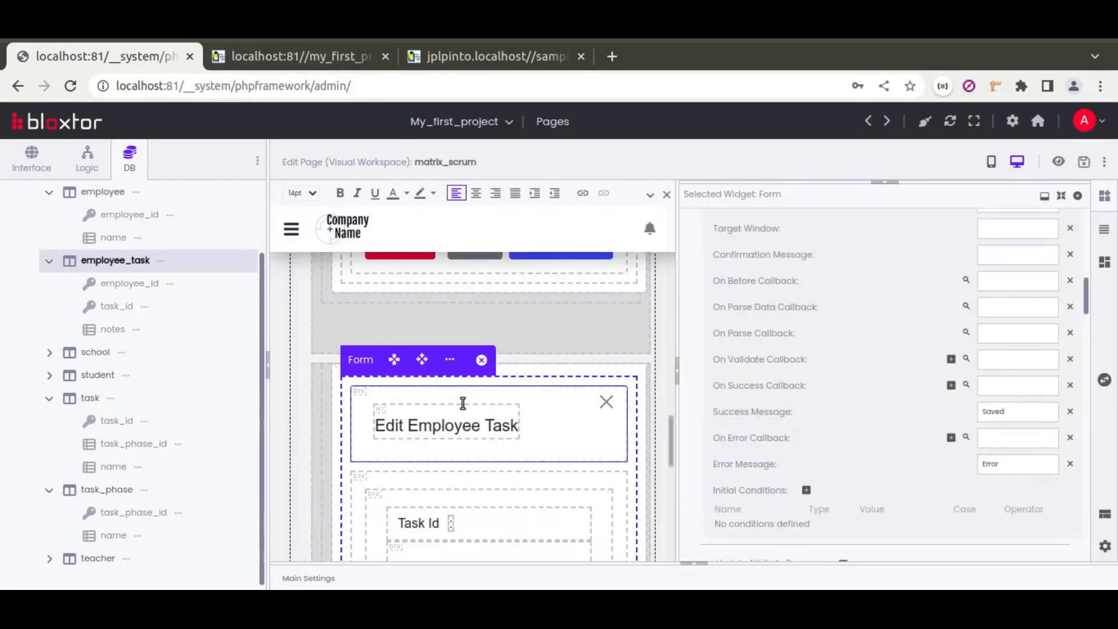
scroll(466, 407, down, 2)
scroll(485, 441, down, 4)
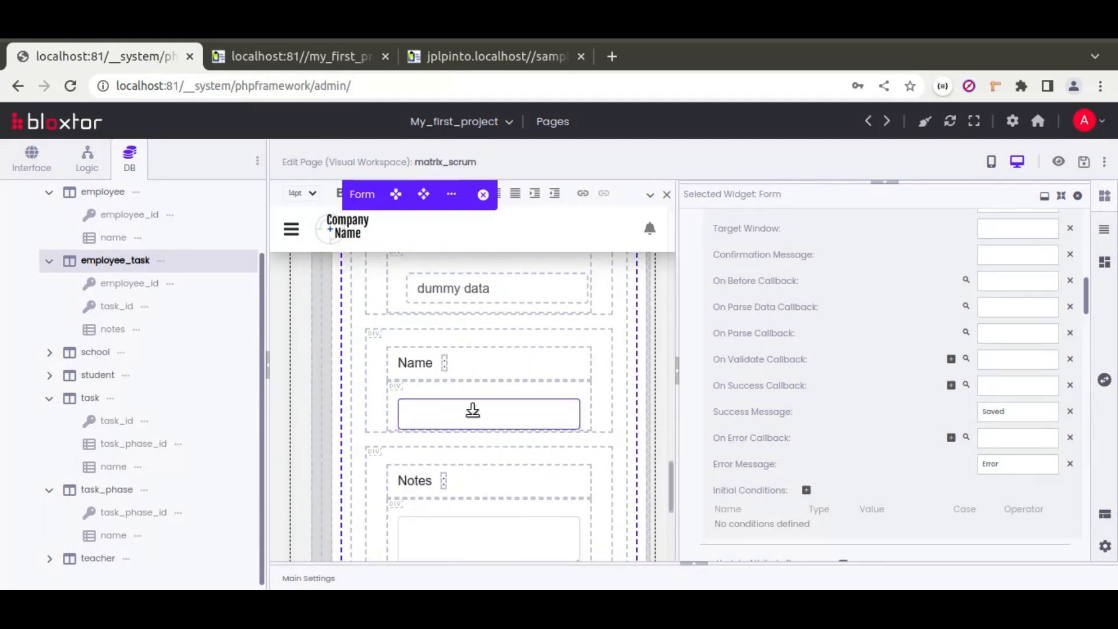
click(477, 411)
scroll(693, 398, up, 10)
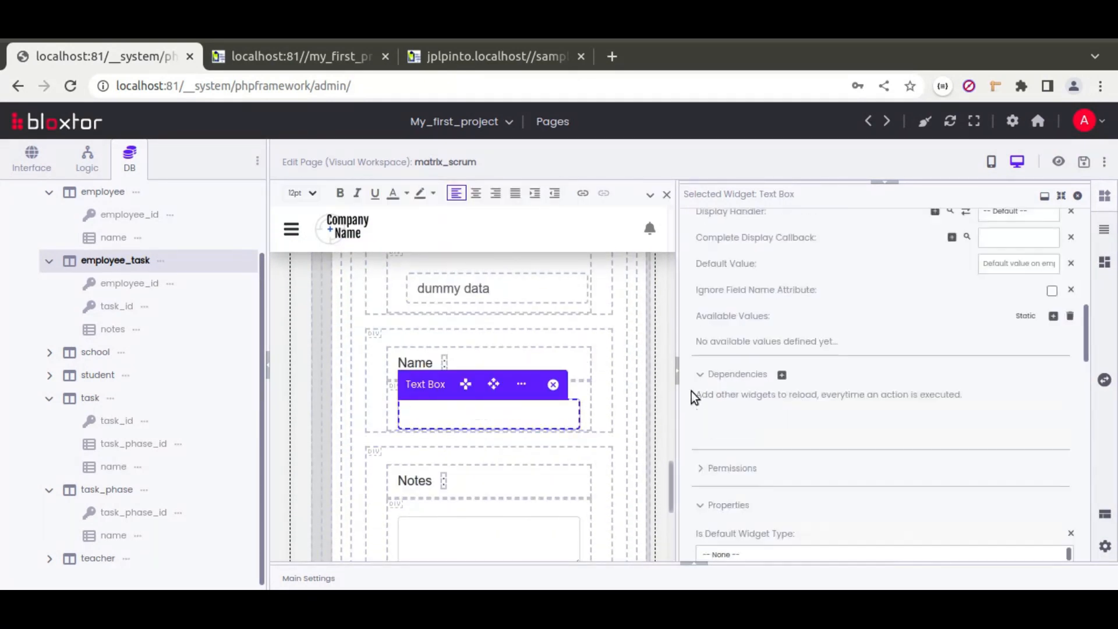
scroll(696, 396, up, 3)
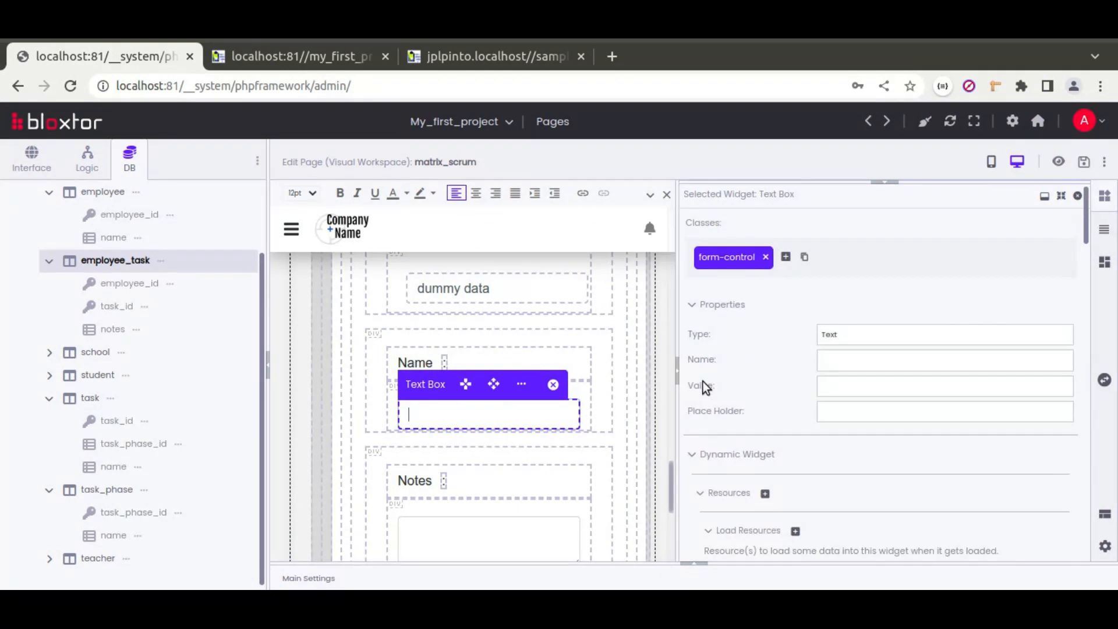
click(873, 362)
text(name)
double_click(834, 364)
click(759, 373)
click(1084, 164)
Step: Reload the published matrix_scrum page, save Task A from its edit popup, and check the name attribute in the request payload
click(454, 54)
click(257, 55)
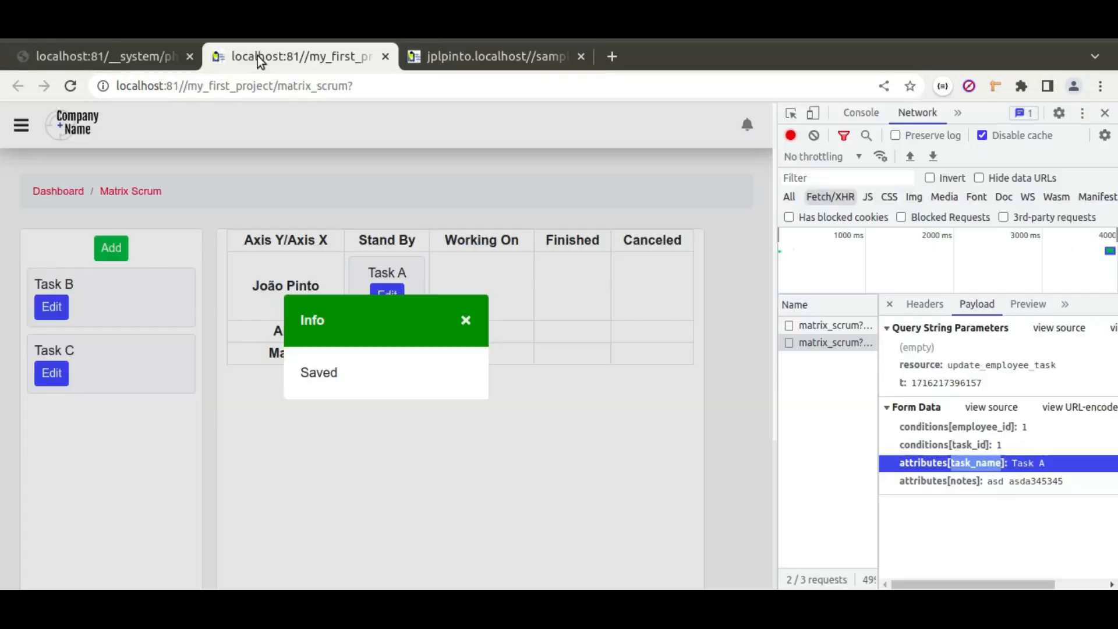
click(71, 86)
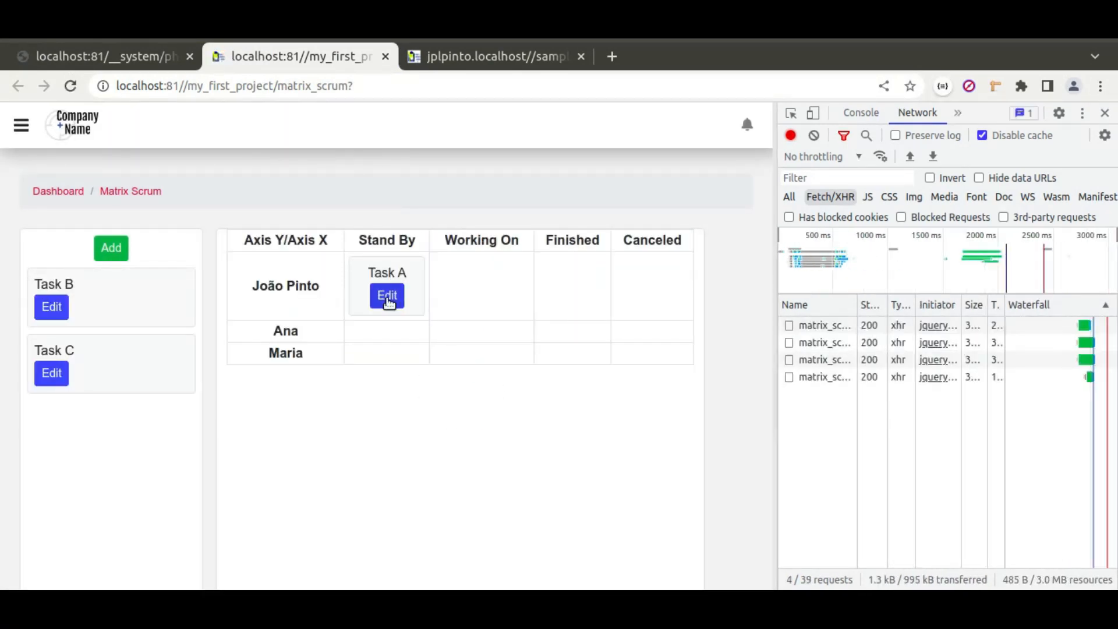
click(387, 294)
click(531, 381)
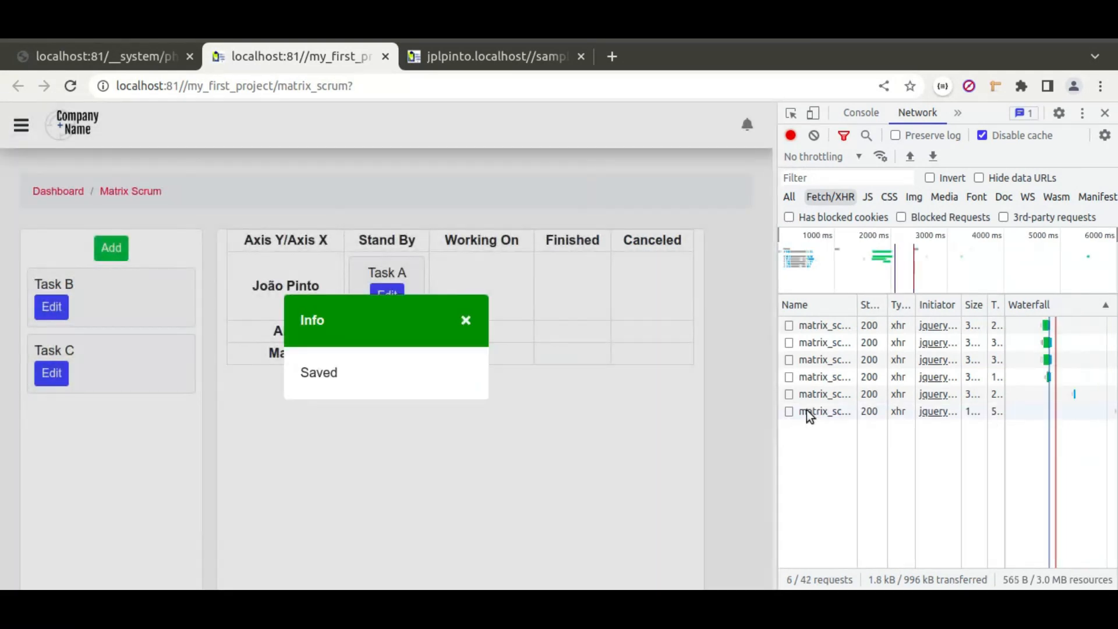
click(806, 411)
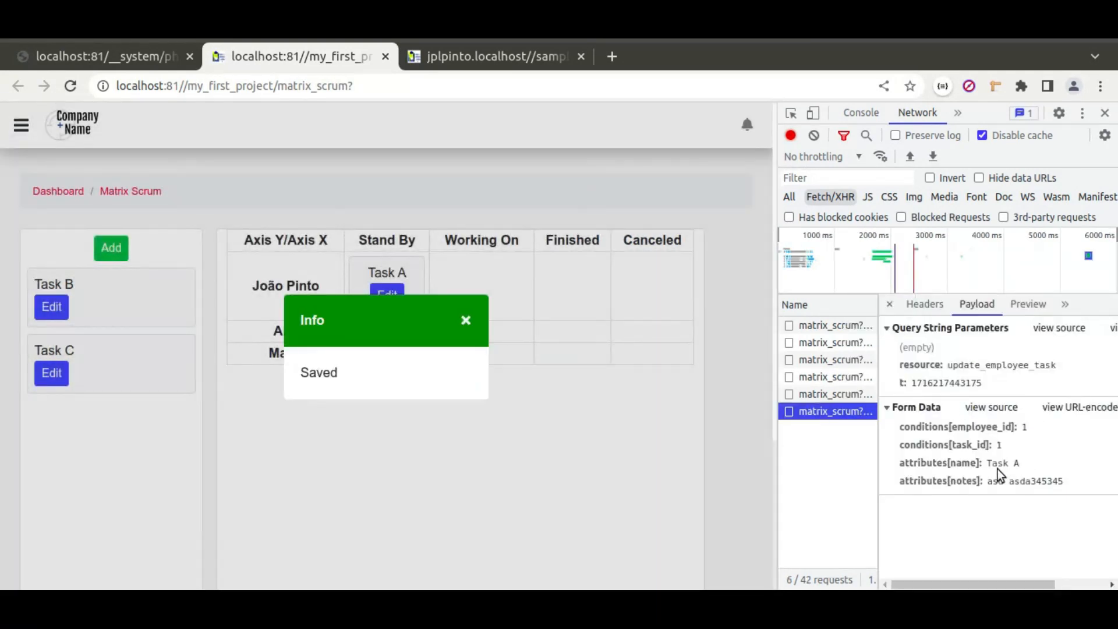
drag(918, 463, 976, 464)
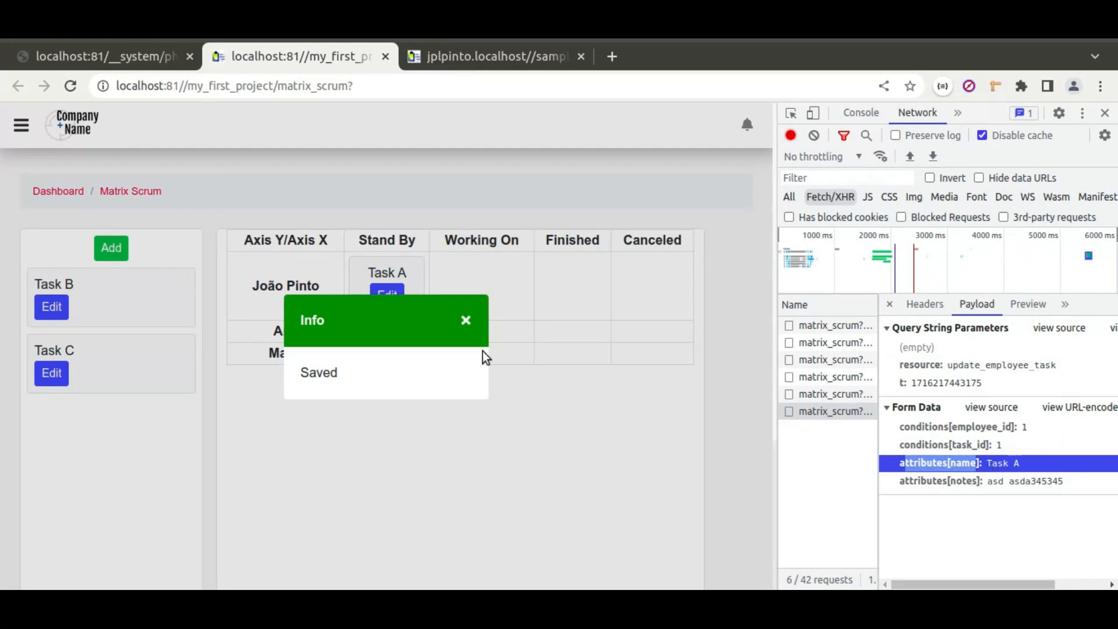
Step: Dismiss the info message, rename Task A to Task Aeeer in the Edit Employee Task popup, and save the changes
click(466, 319)
click(387, 293)
click(426, 252)
text(weer)
click(517, 385)
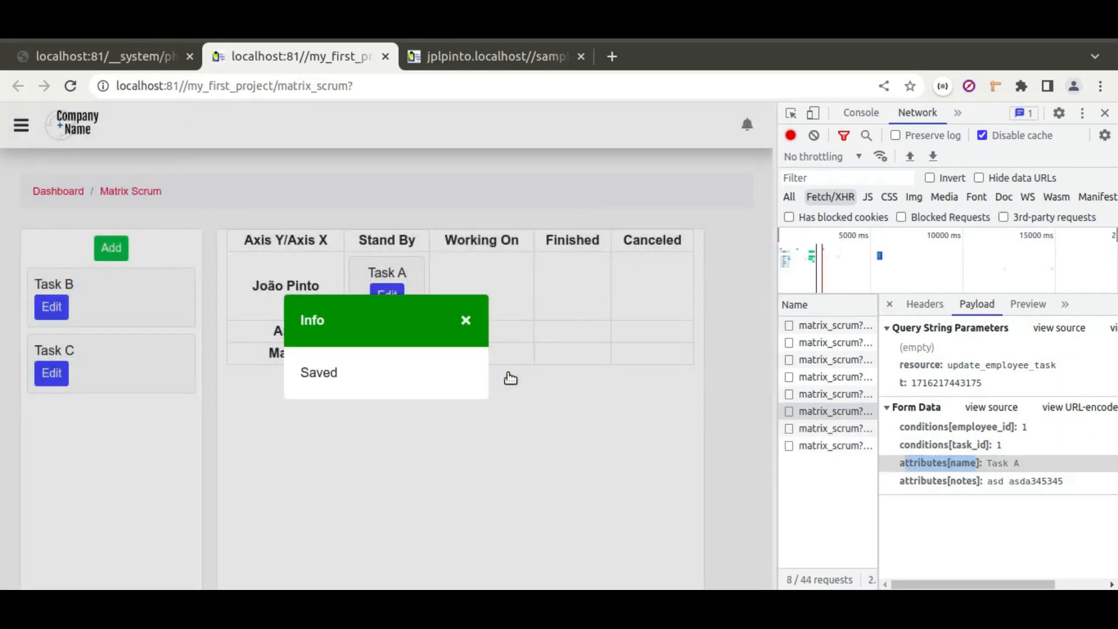
Step: Check the submitted name in the latest request payload, then reload the page to verify the task's name in the matrix
click(466, 320)
click(842, 447)
drag(1040, 462, 985, 463)
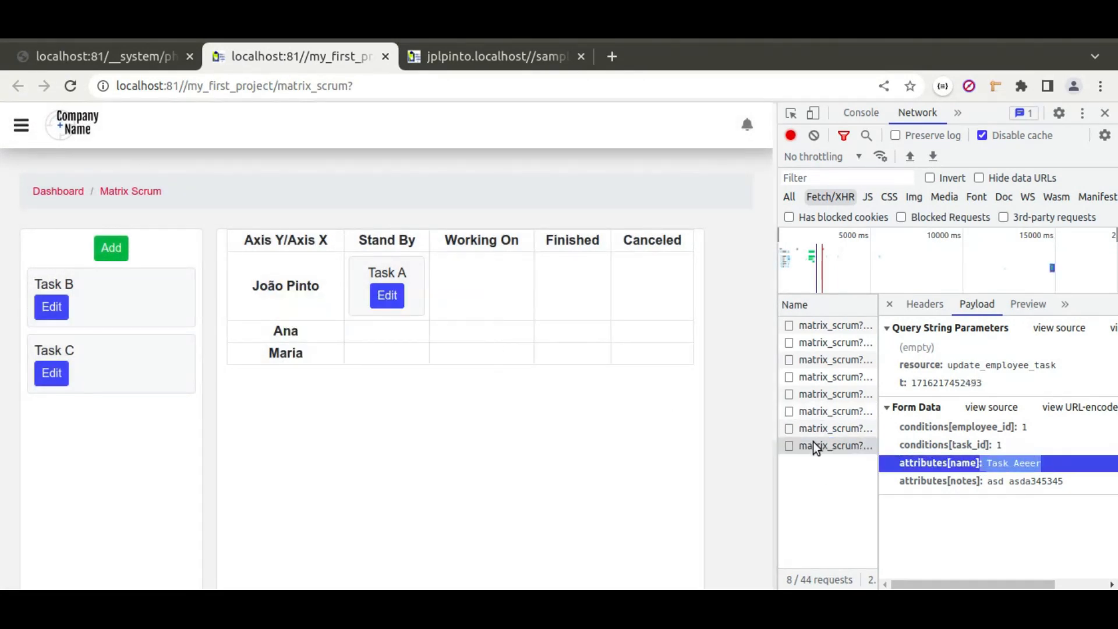
click(71, 87)
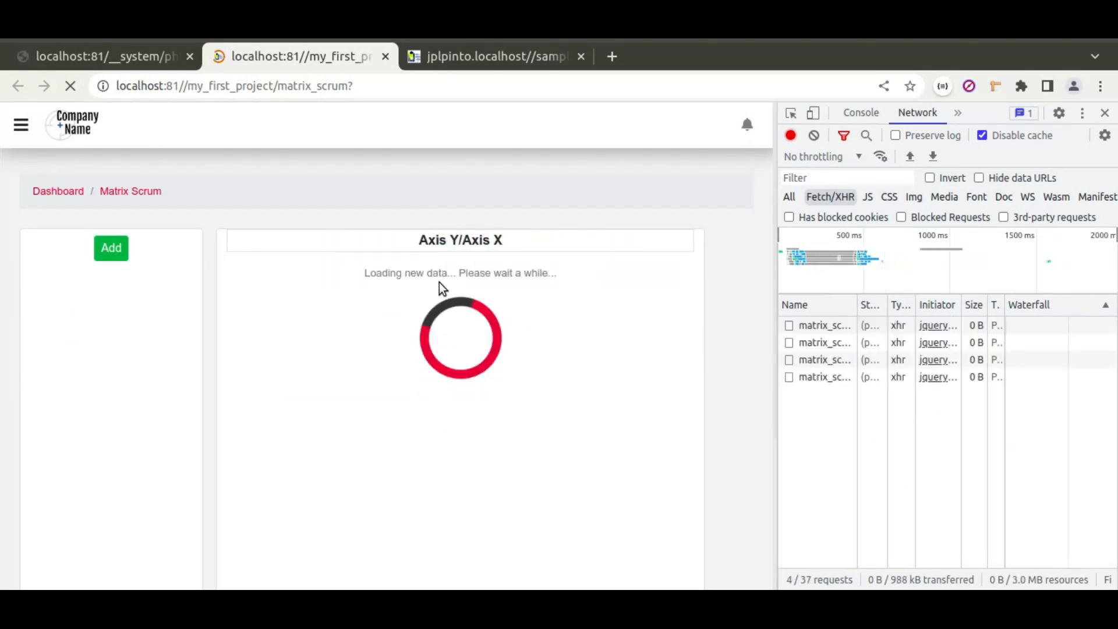
drag(426, 275, 361, 274)
click(490, 309)
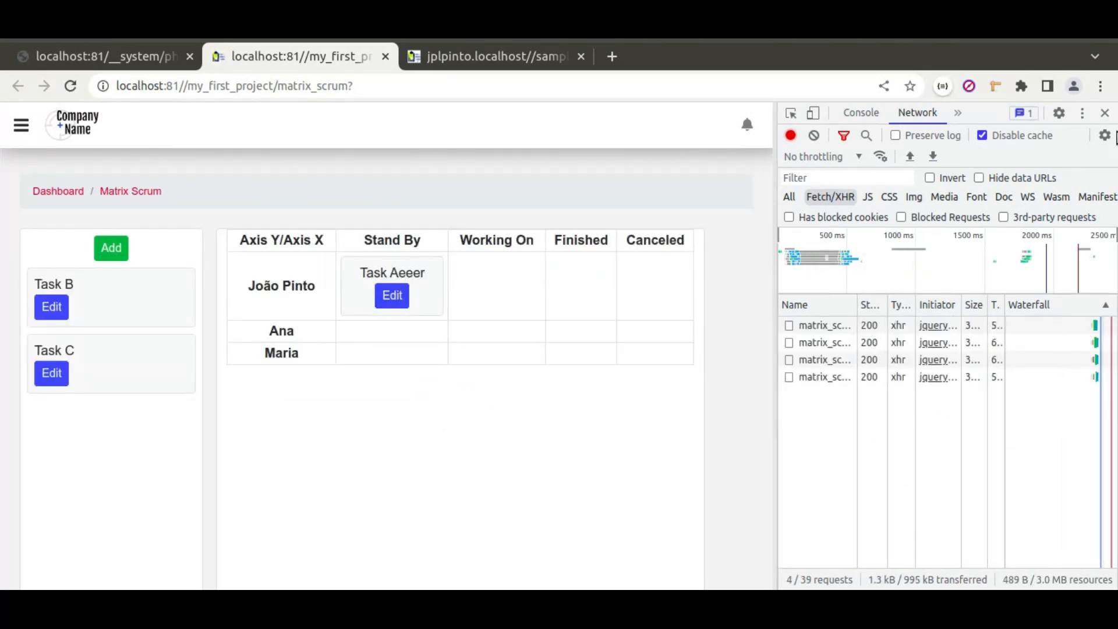
Step: Close the developer tools and open the Edit Employee Task popup for Task Aeeer
click(1104, 113)
click(657, 296)
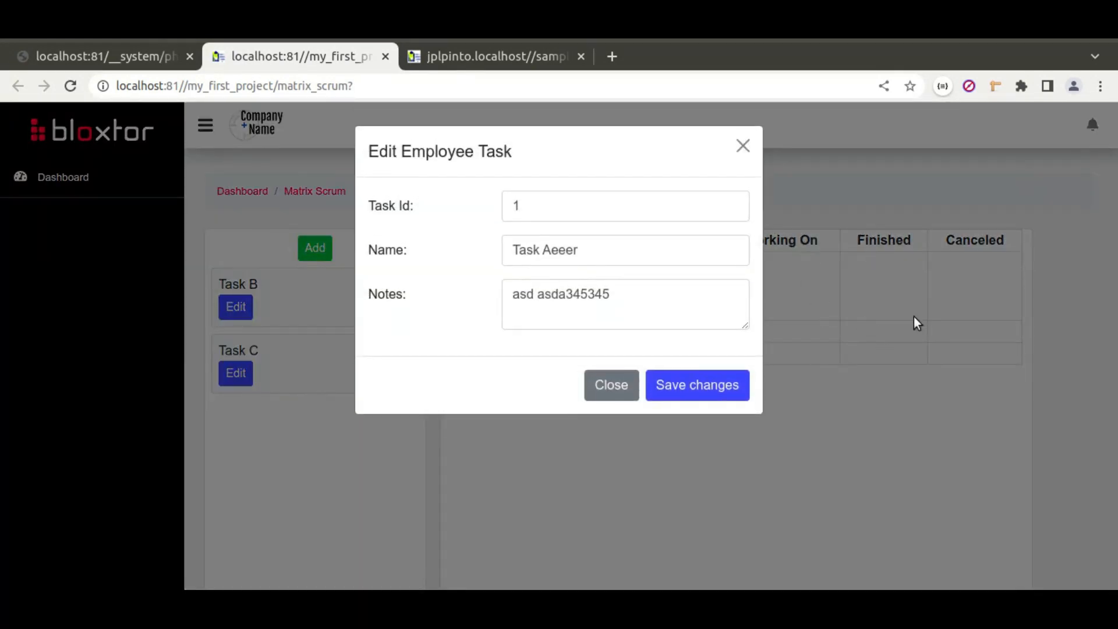
Step: Return to the matrix_scrum page editor and set the Matrix widget's id to scrum_board
click(117, 56)
scroll(319, 392, up, 1)
scroll(319, 392, down, 10)
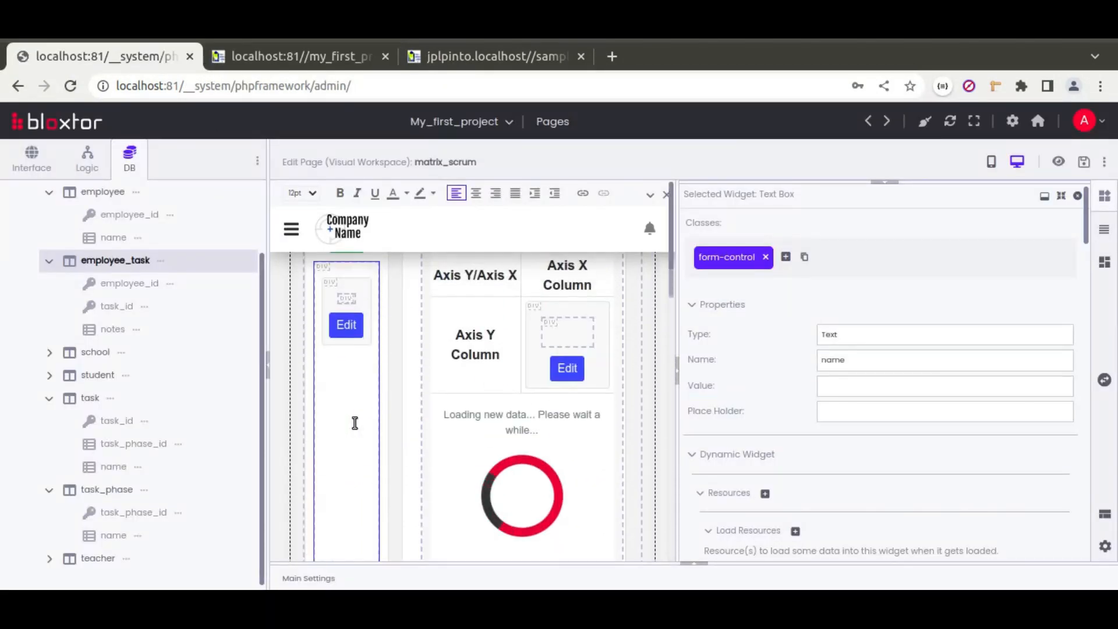
scroll(355, 423, up, 3)
click(462, 441)
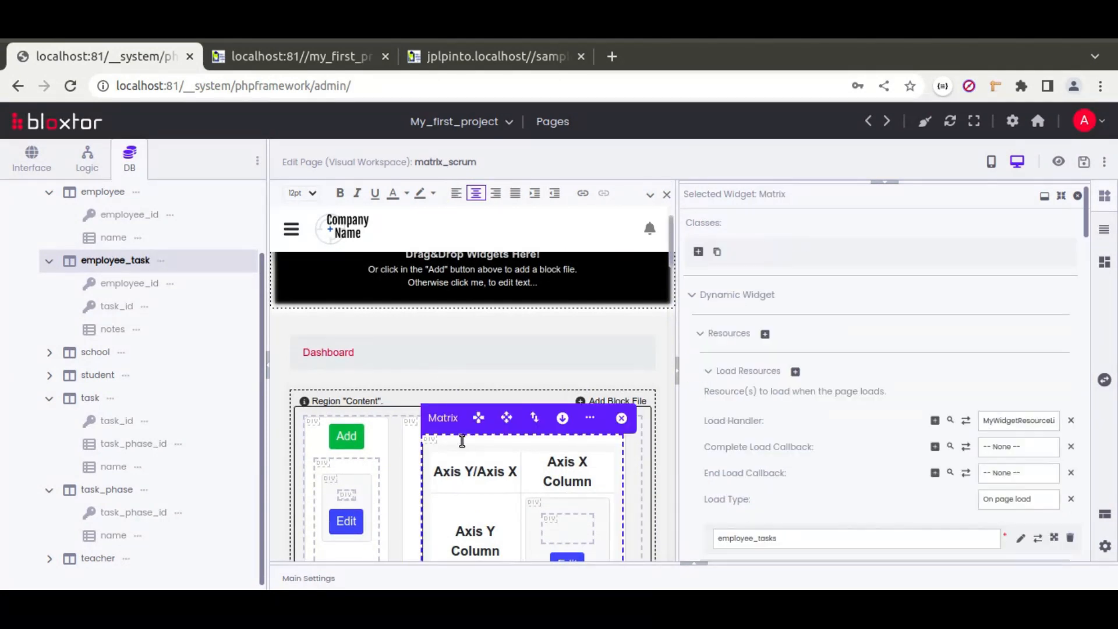
click(736, 227)
text(scrum_board)
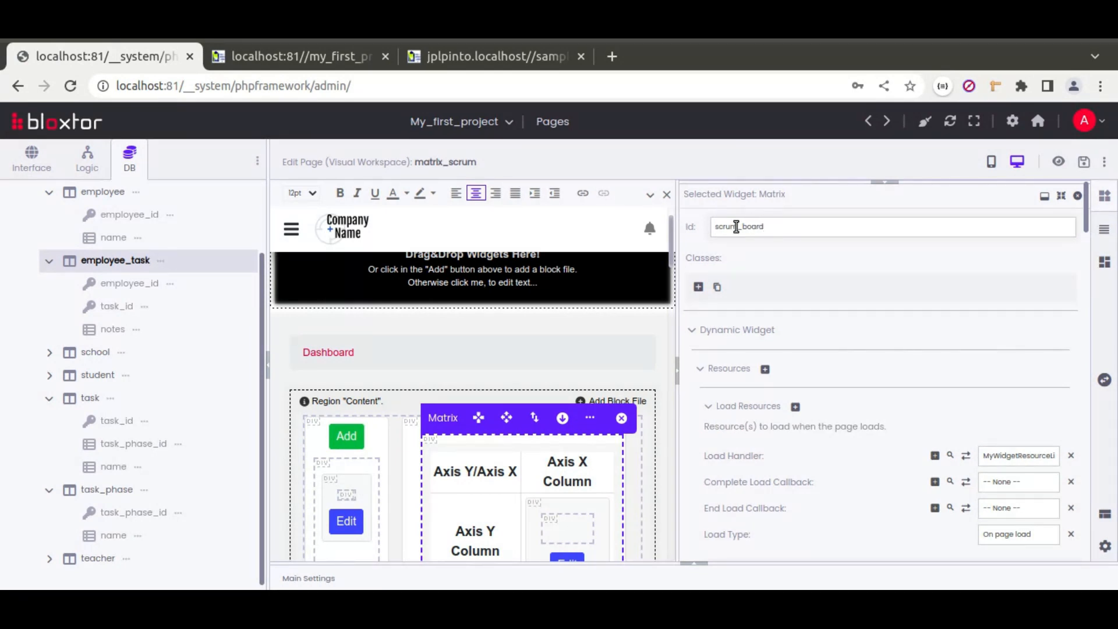
double_click(737, 227)
Step: Add scrum_board as a dependency of the Edit Employee Task form and save the page
scroll(372, 361, down, 15)
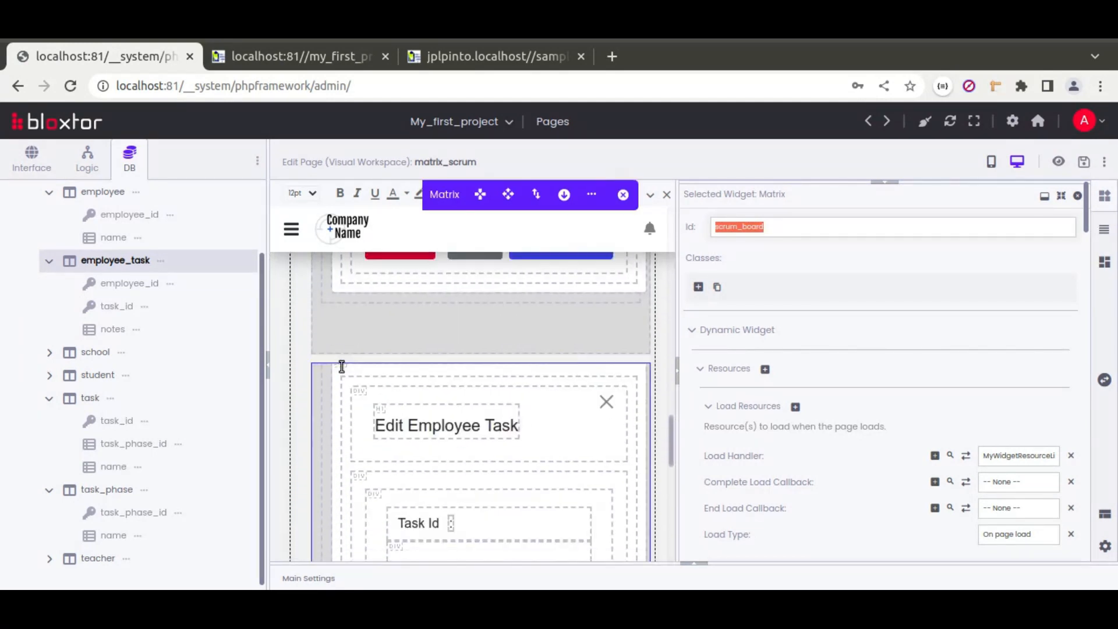
scroll(342, 368, up, 8)
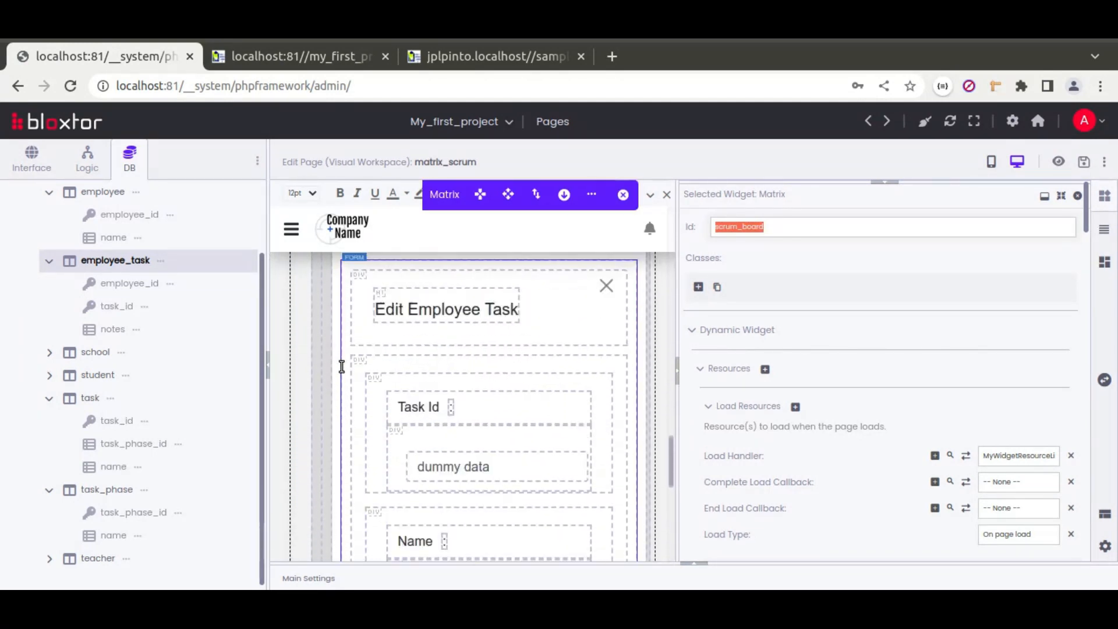
click(346, 305)
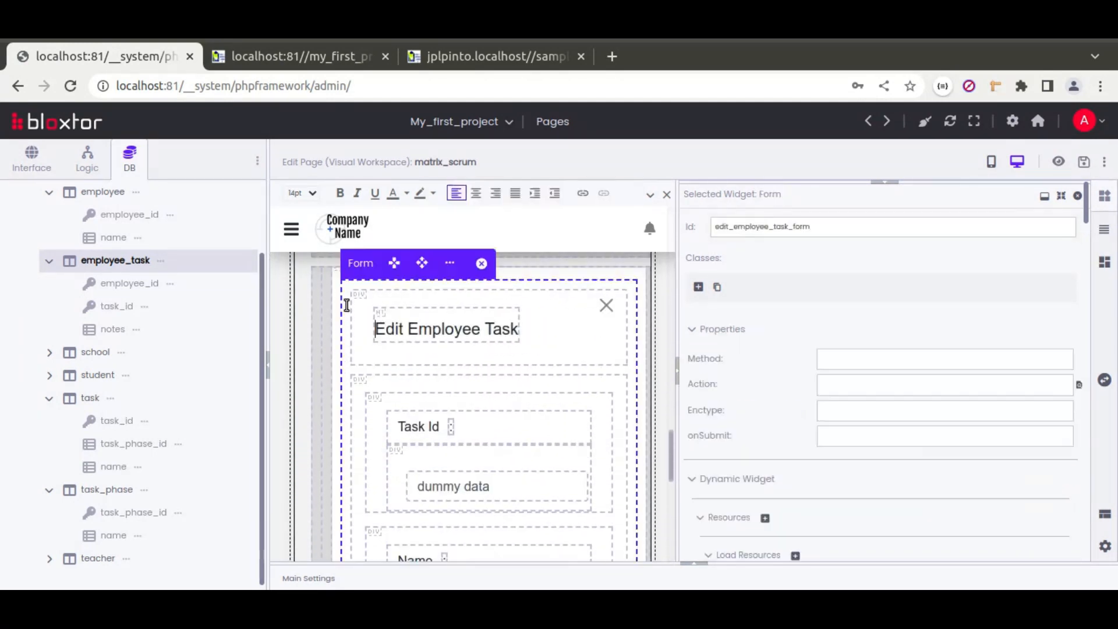
scroll(705, 392, down, 10)
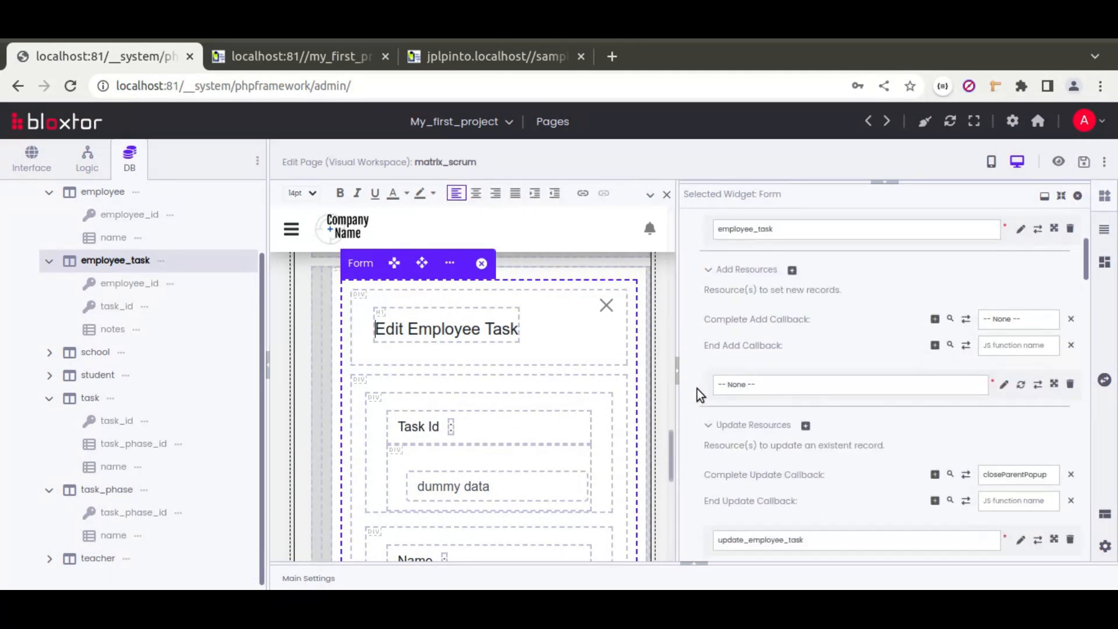
scroll(698, 394, down, 10)
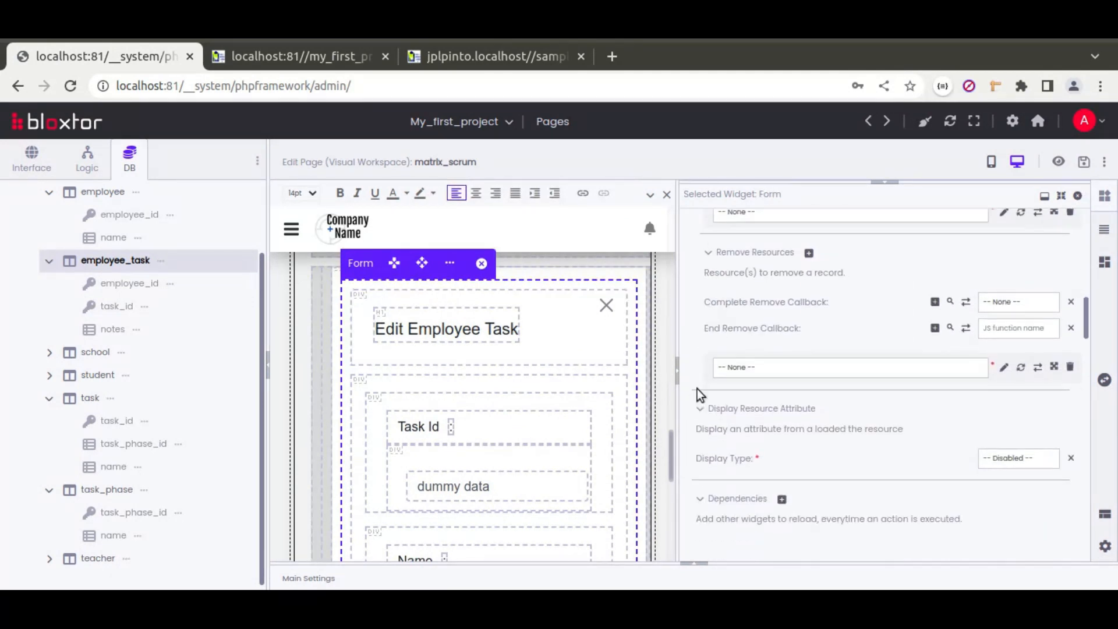
click(781, 397)
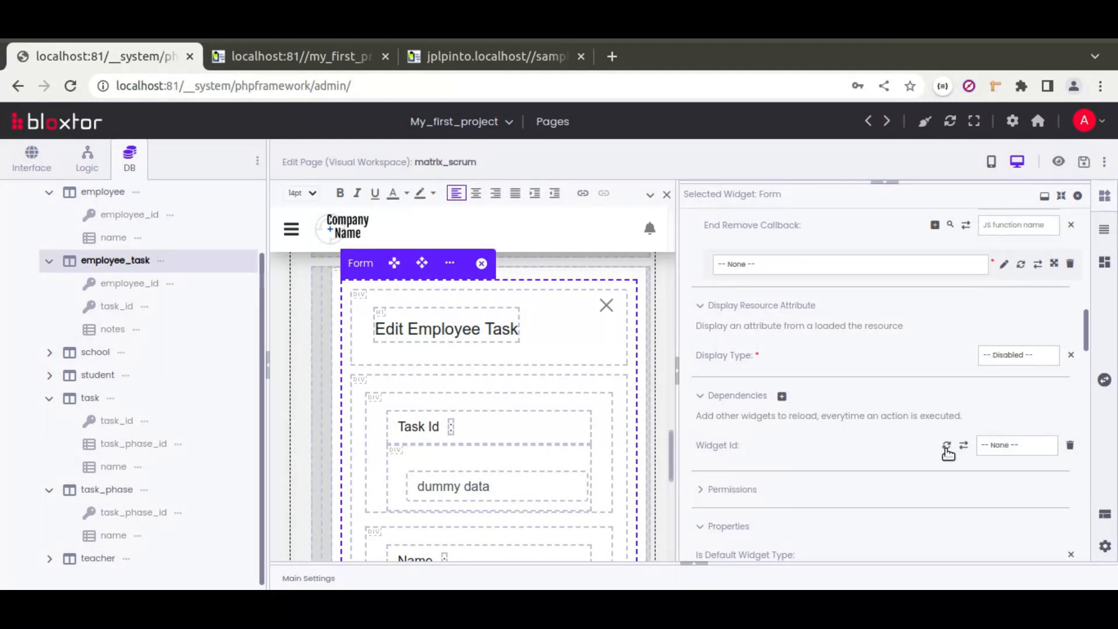
click(999, 449)
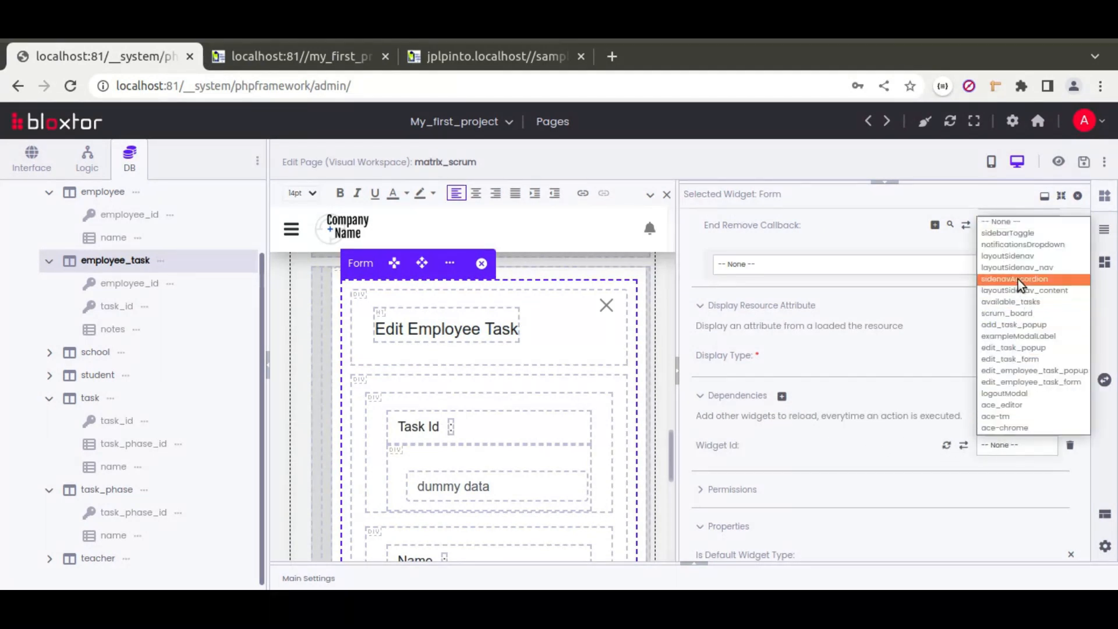
click(994, 314)
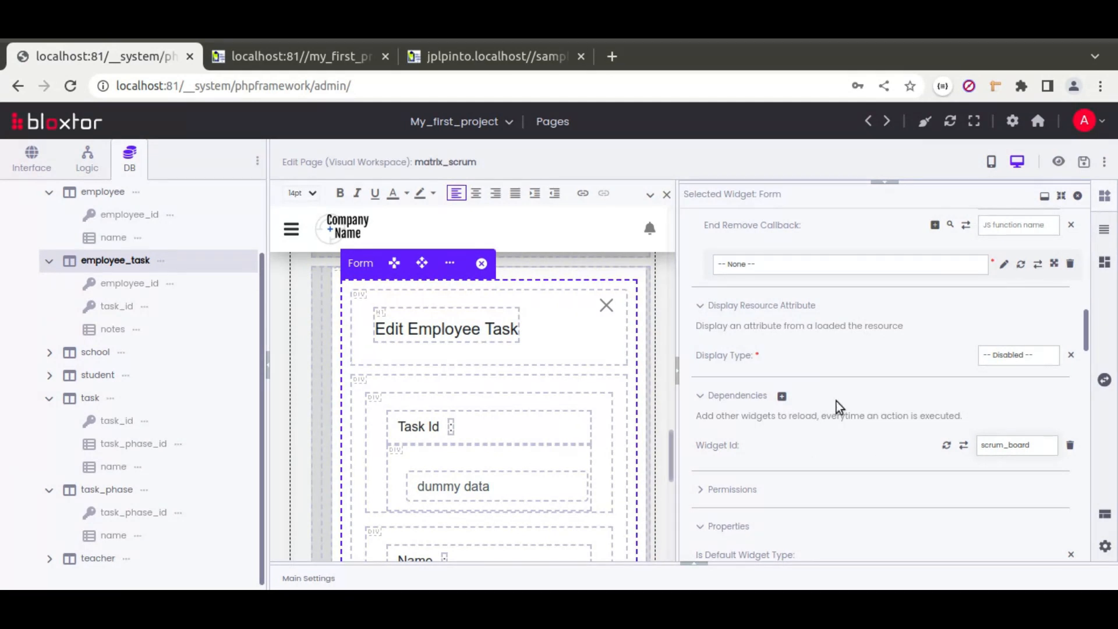
click(1084, 164)
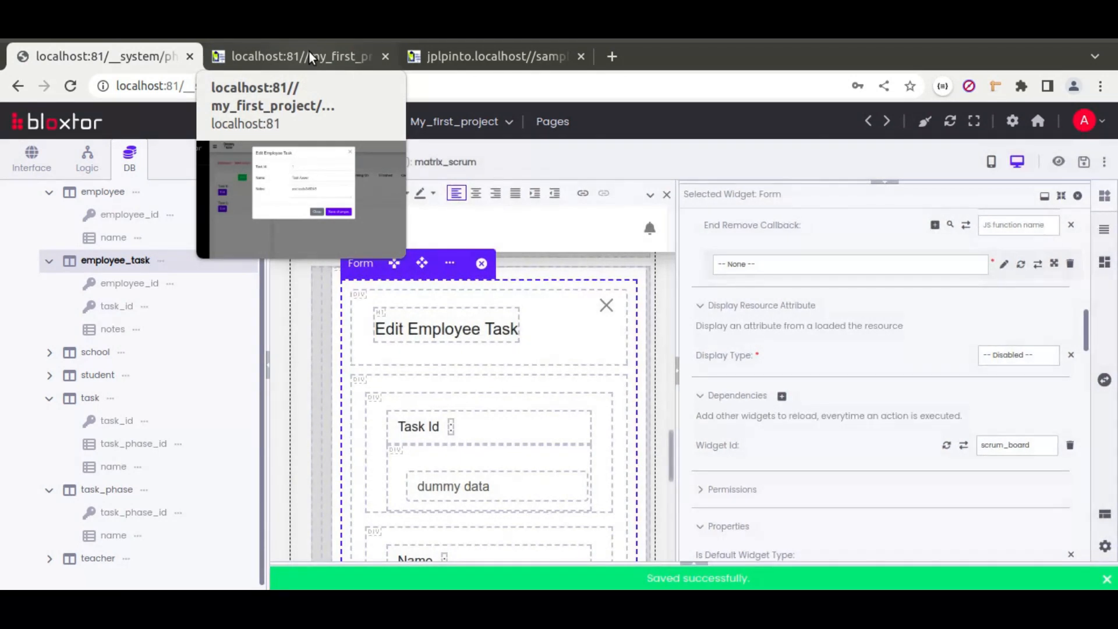
Step: Reload the published matrix_scrum page, rename Task Aeeer to Task A in its edit popup, and save the changes
click(308, 57)
click(212, 163)
click(71, 85)
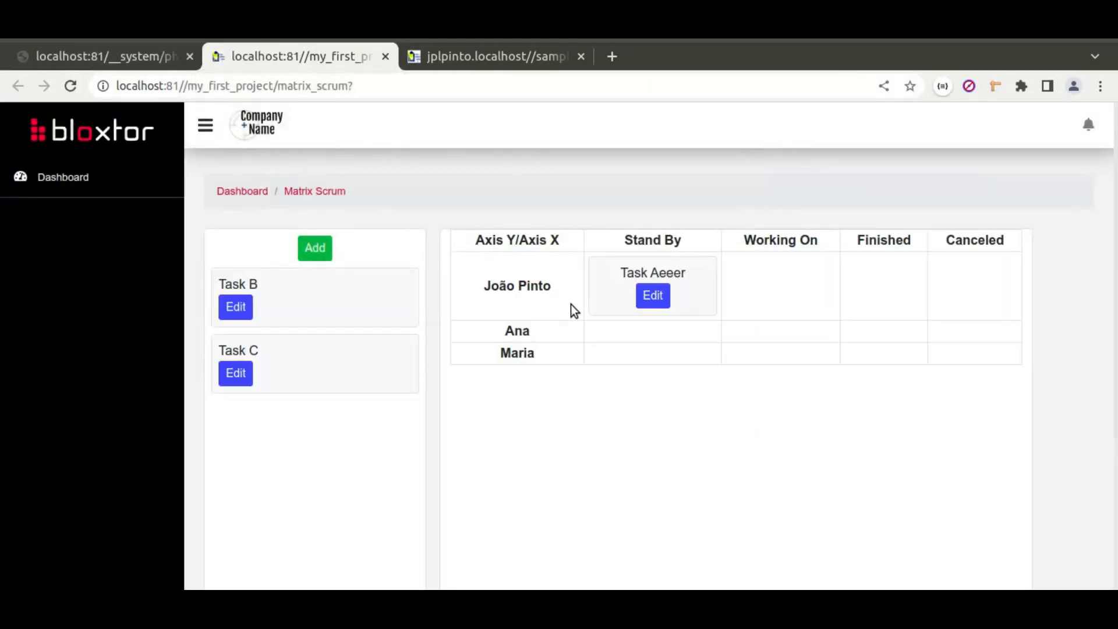
click(652, 295)
double_click(564, 252)
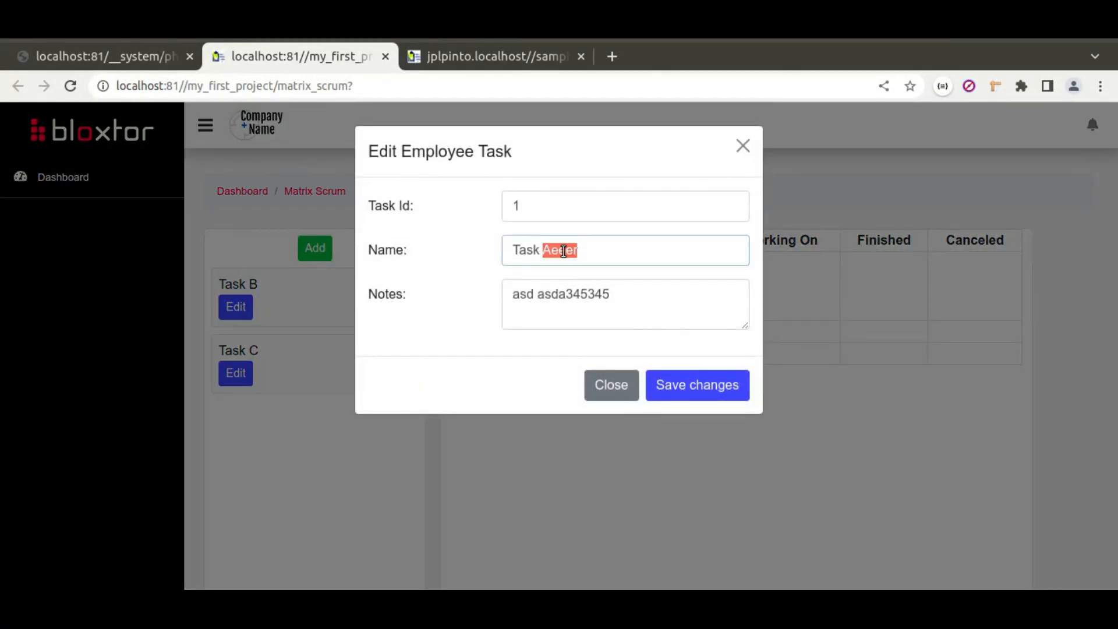
text(A)
click(731, 393)
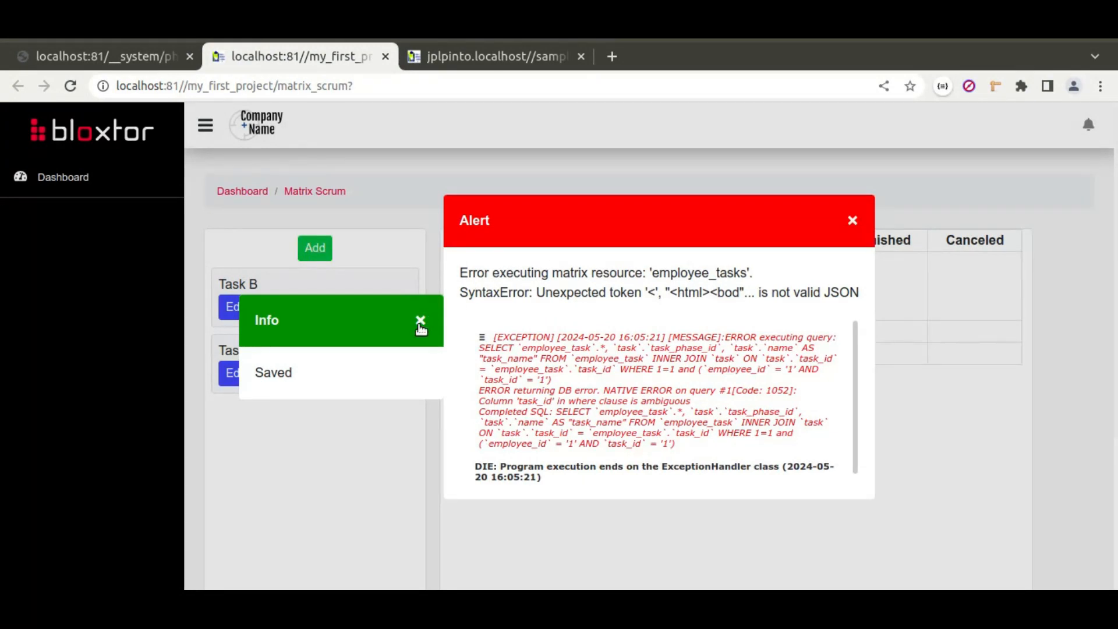
click(420, 321)
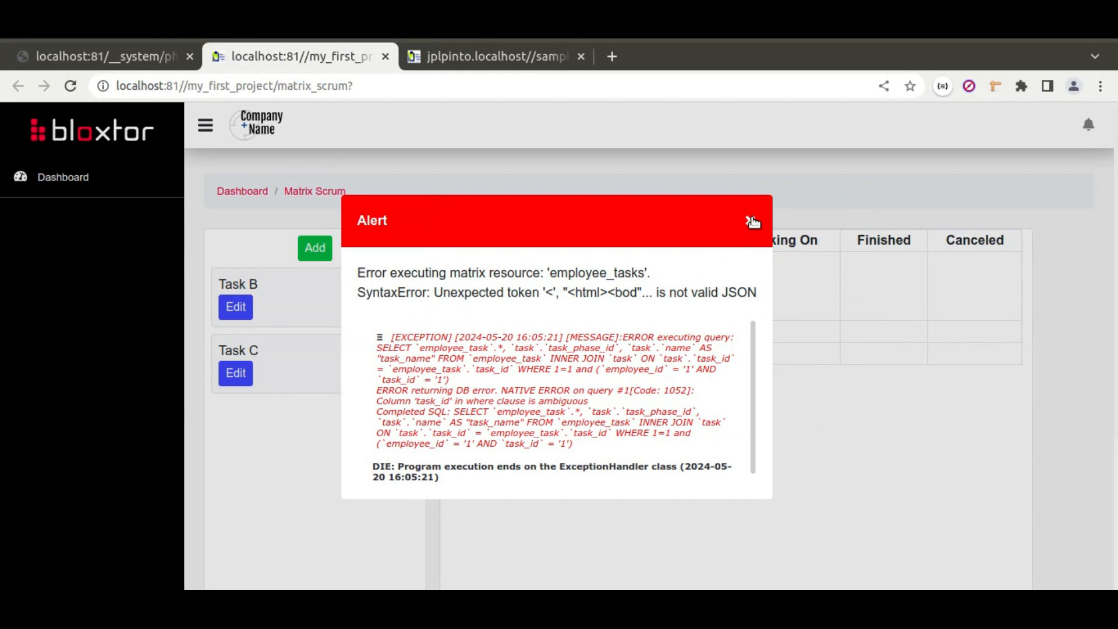
Step: Examine the joined tables and the employee_id and task_id conditions of the query in the error alert, and dismiss the alert
double_click(632, 370)
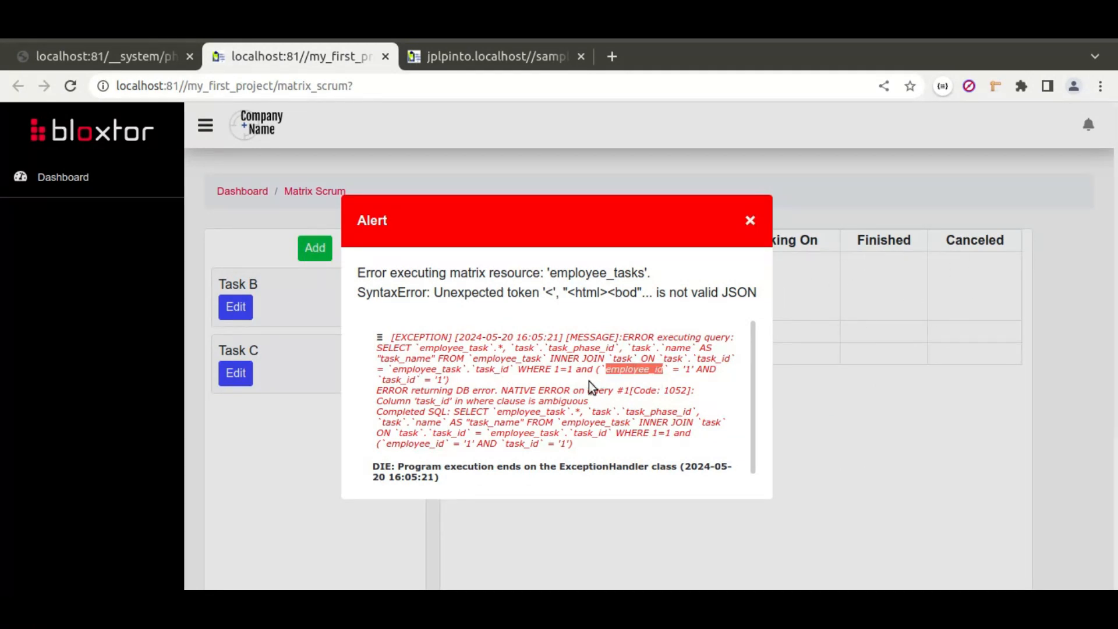
triple_click(637, 369)
double_click(637, 369)
double_click(400, 380)
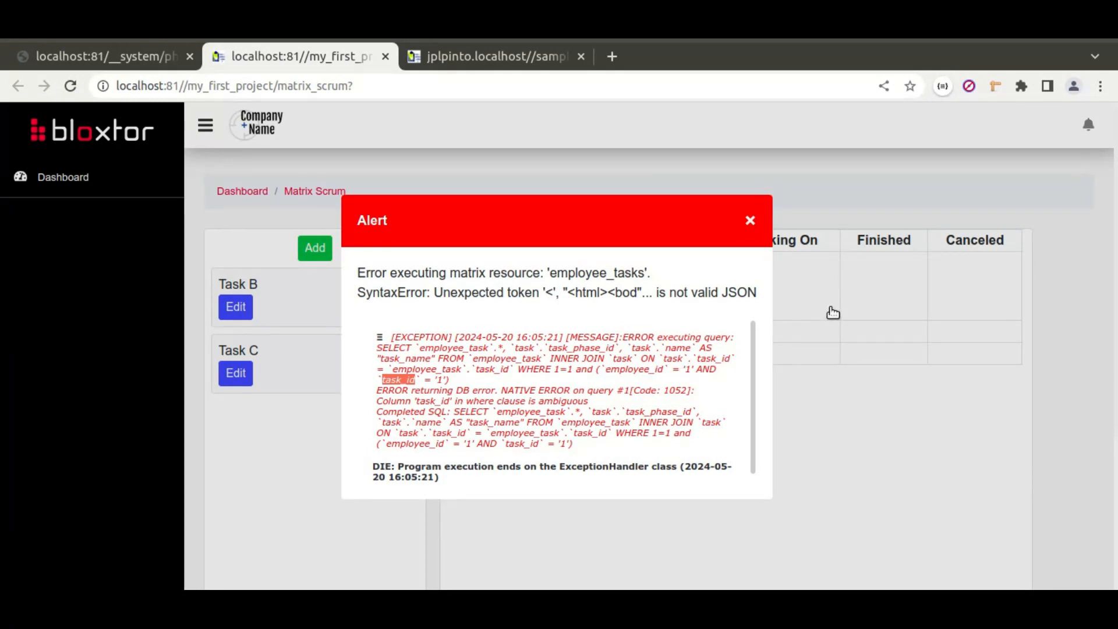
double_click(629, 370)
double_click(396, 380)
double_click(620, 368)
double_click(514, 359)
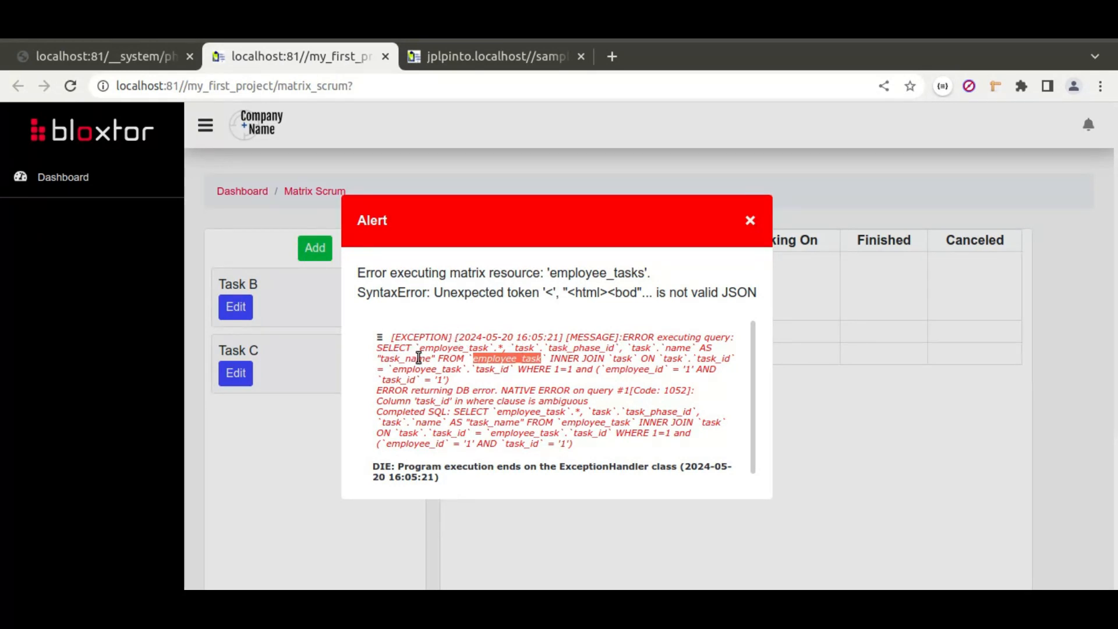
double_click(622, 359)
double_click(510, 359)
double_click(621, 358)
double_click(526, 358)
click(625, 357)
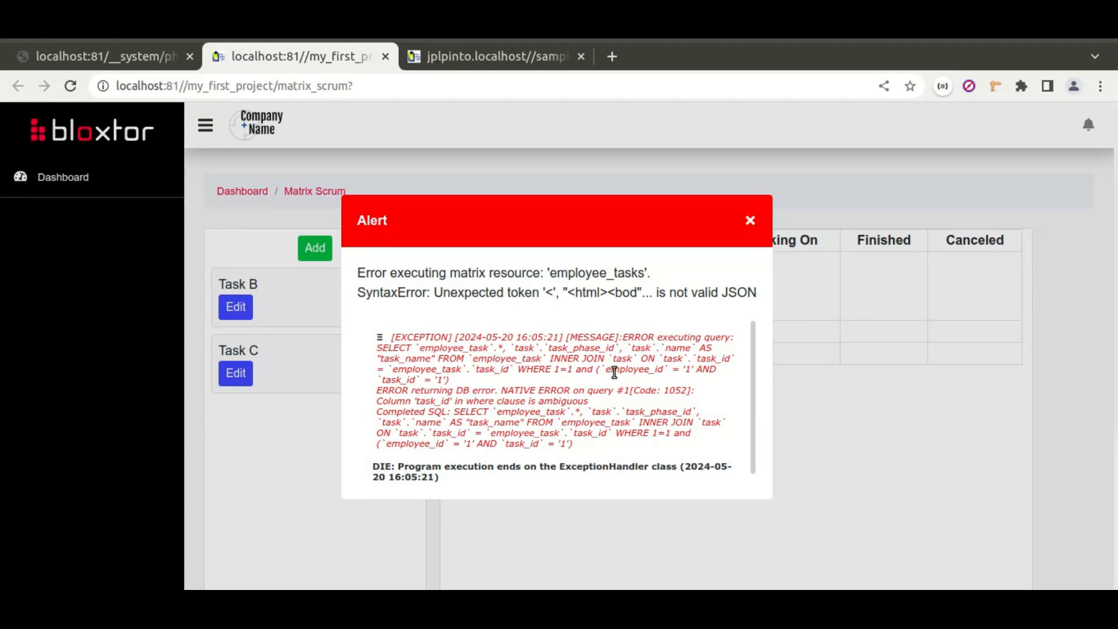
double_click(494, 370)
drag(608, 366, 661, 369)
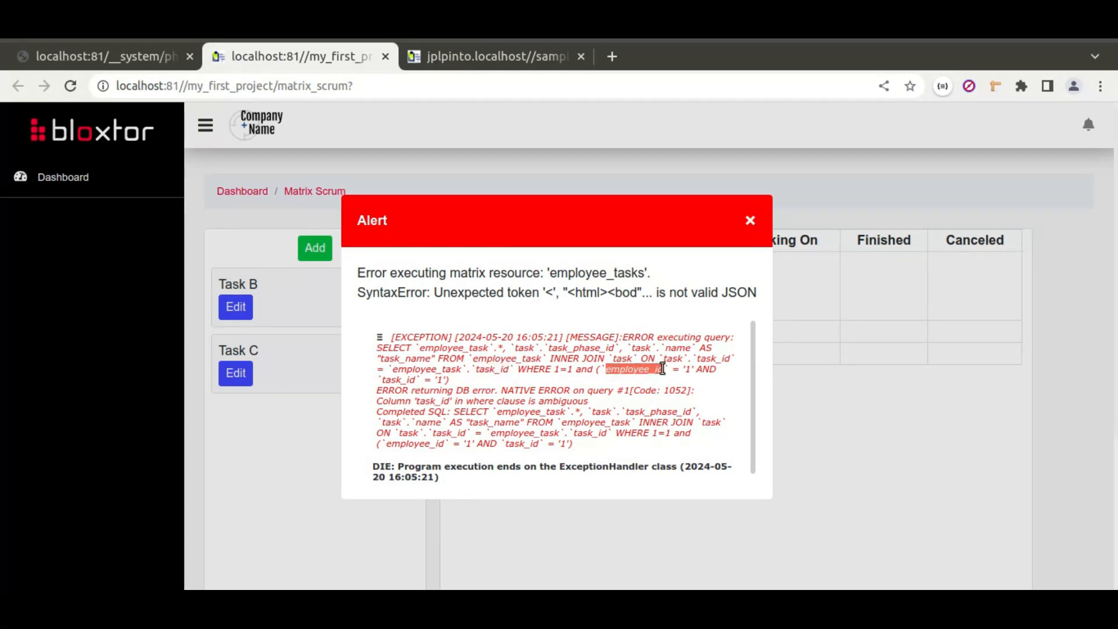
double_click(396, 381)
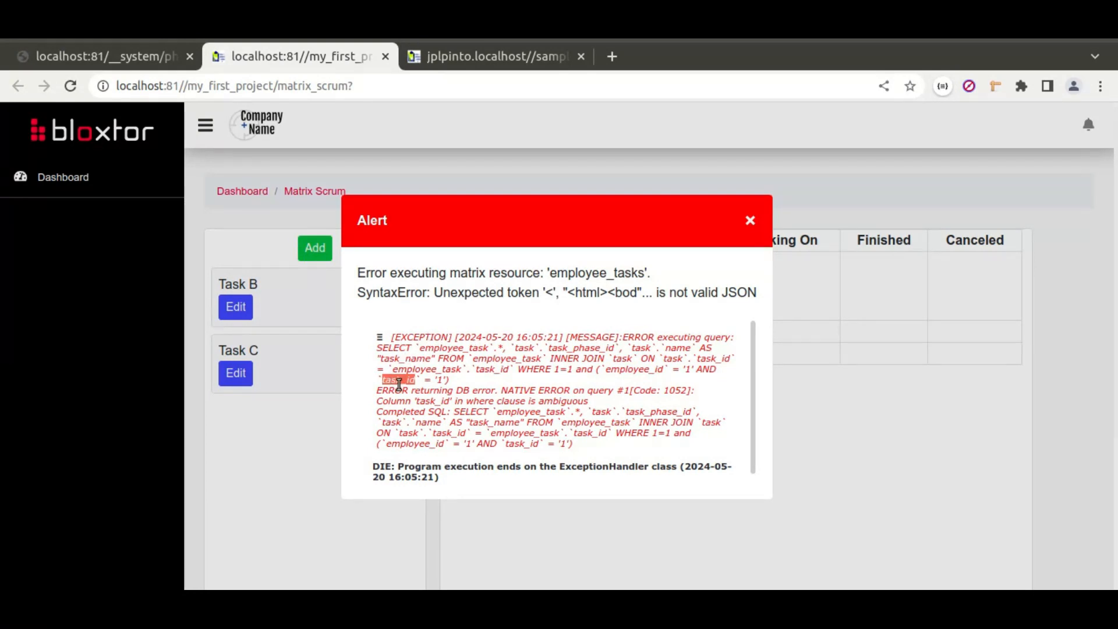
double_click(632, 368)
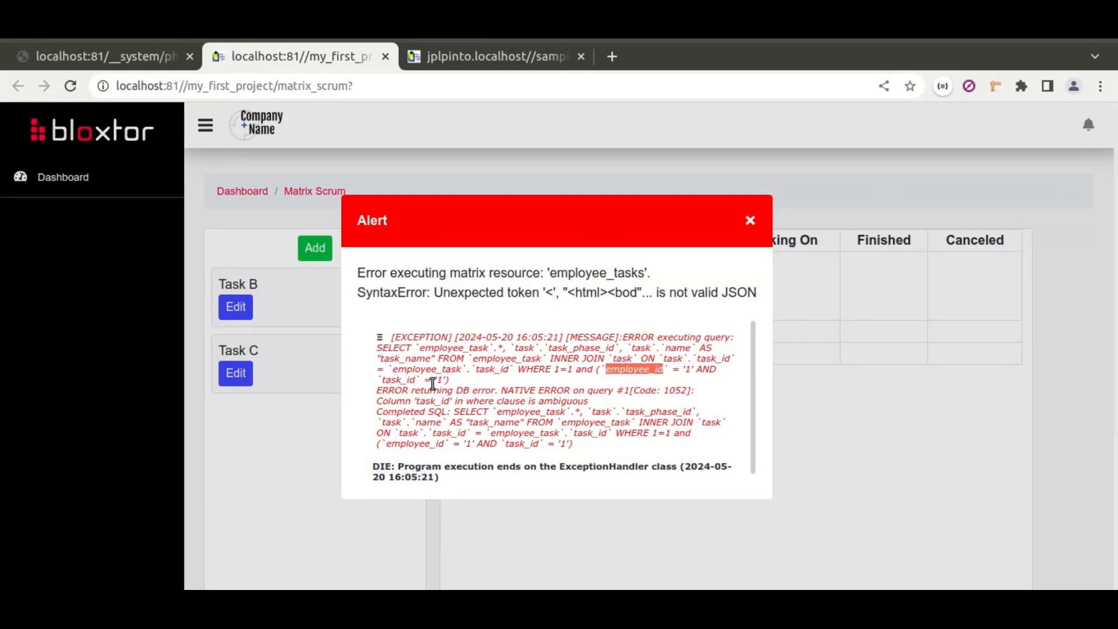
double_click(389, 379)
double_click(500, 359)
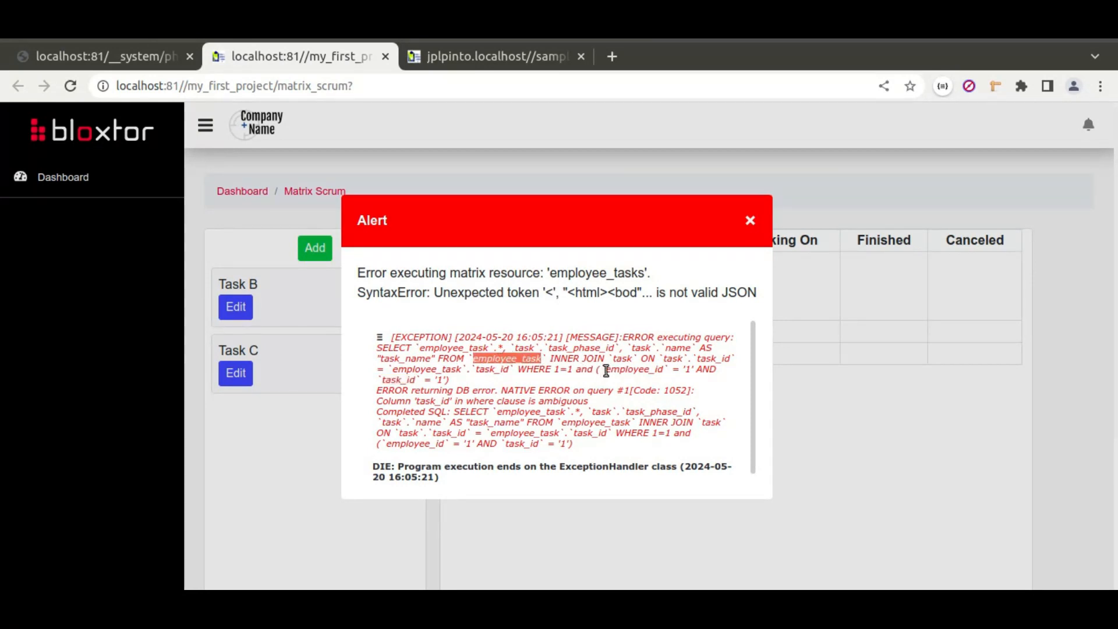
click(384, 378)
drag(418, 380, 390, 377)
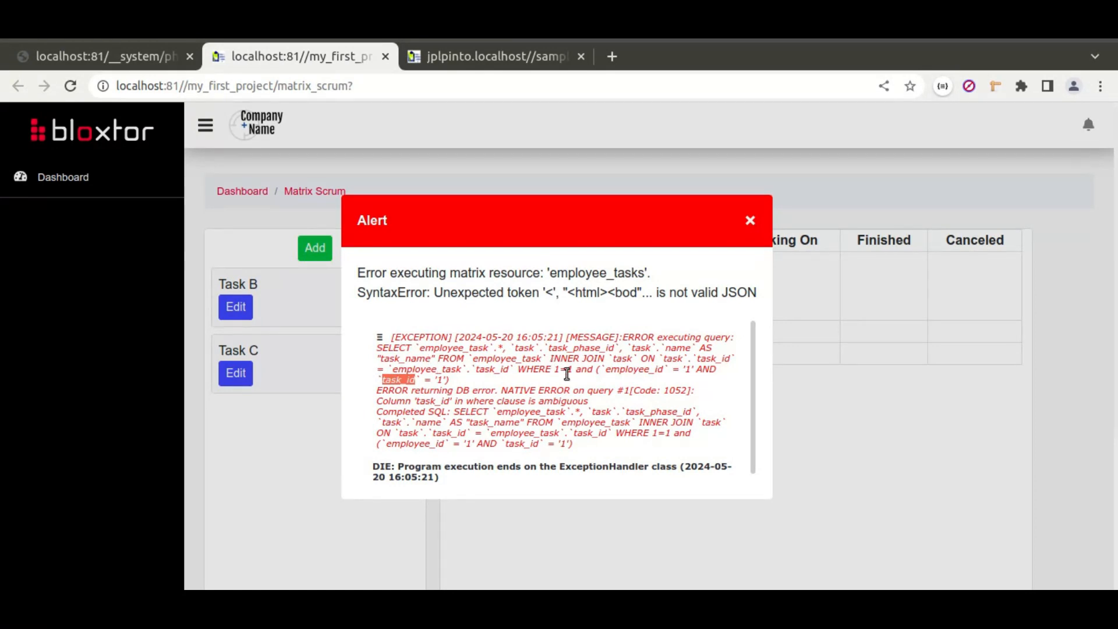
click(750, 220)
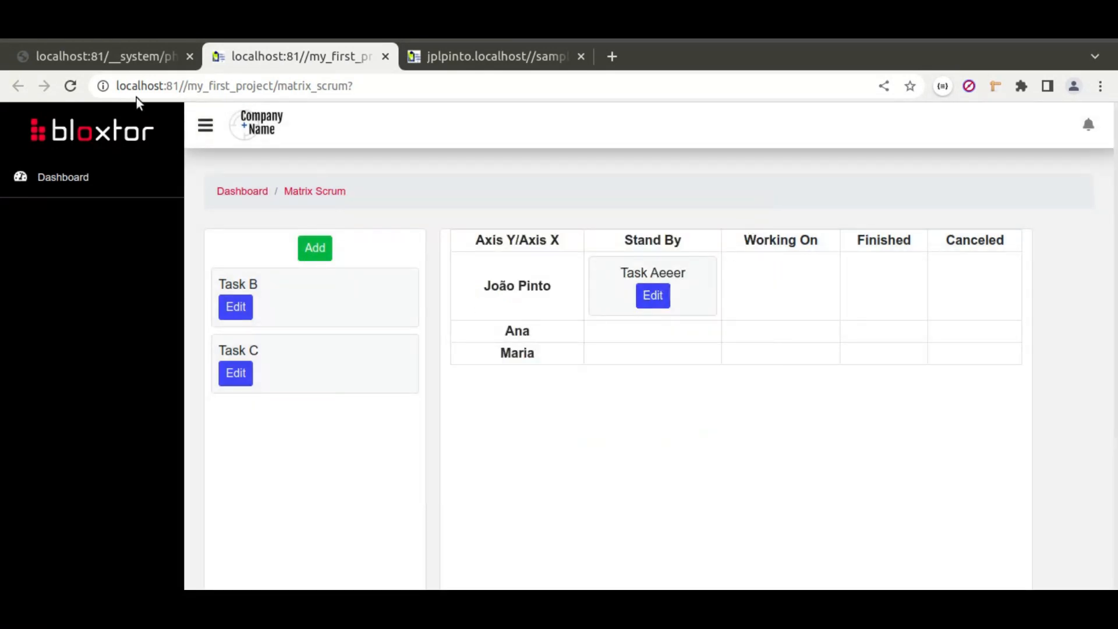
Step: Select the Matrix widget in the matrix_scrum page editor and check which resource it loads
click(132, 54)
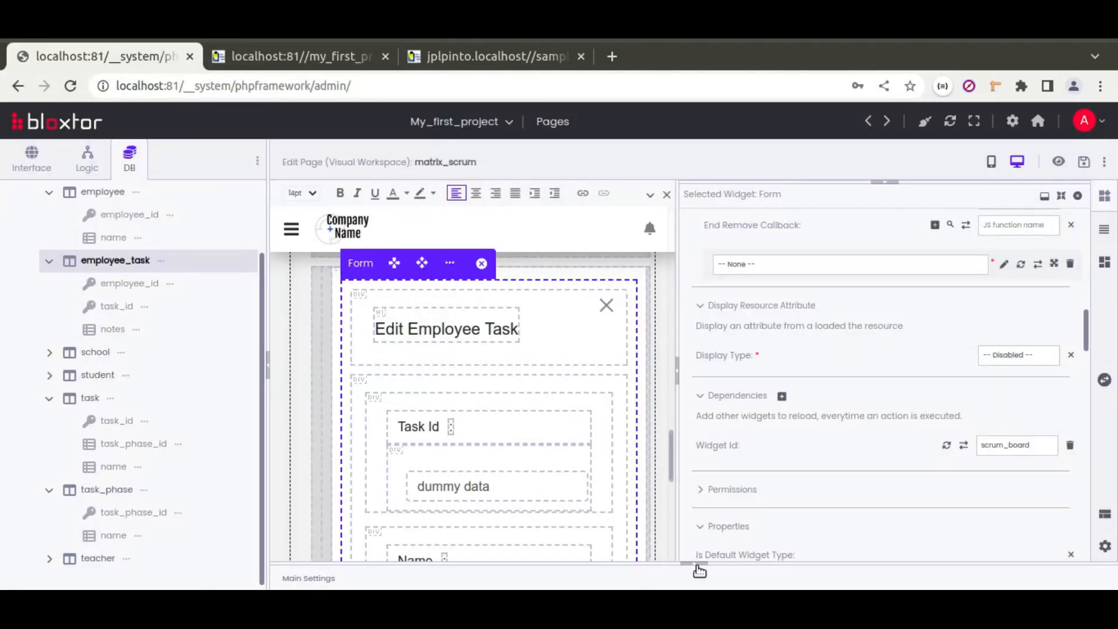
click(696, 564)
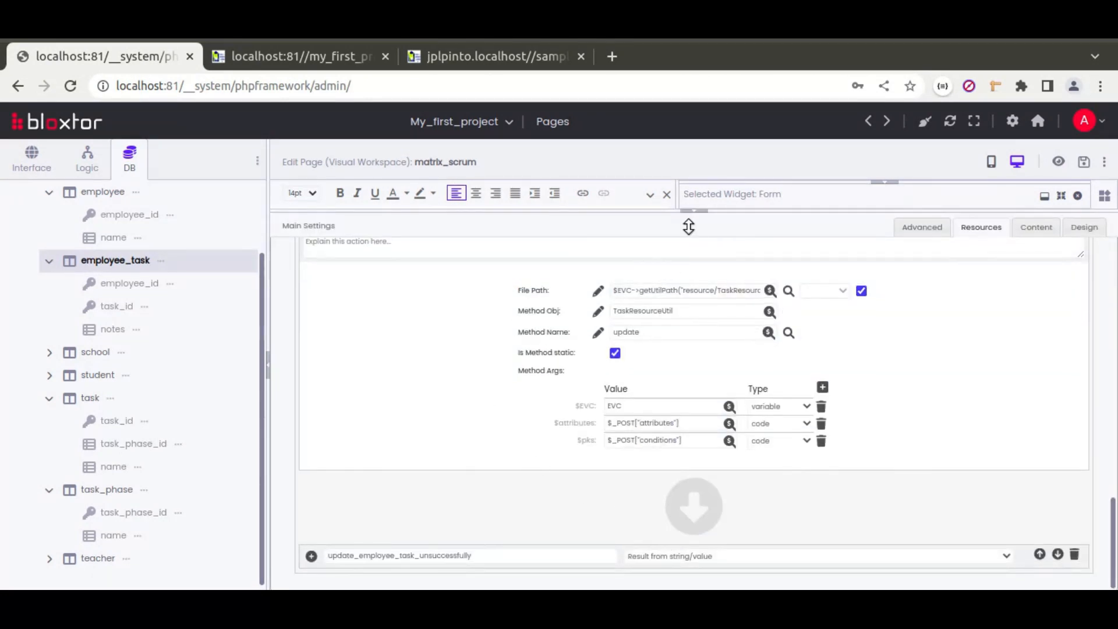
click(688, 227)
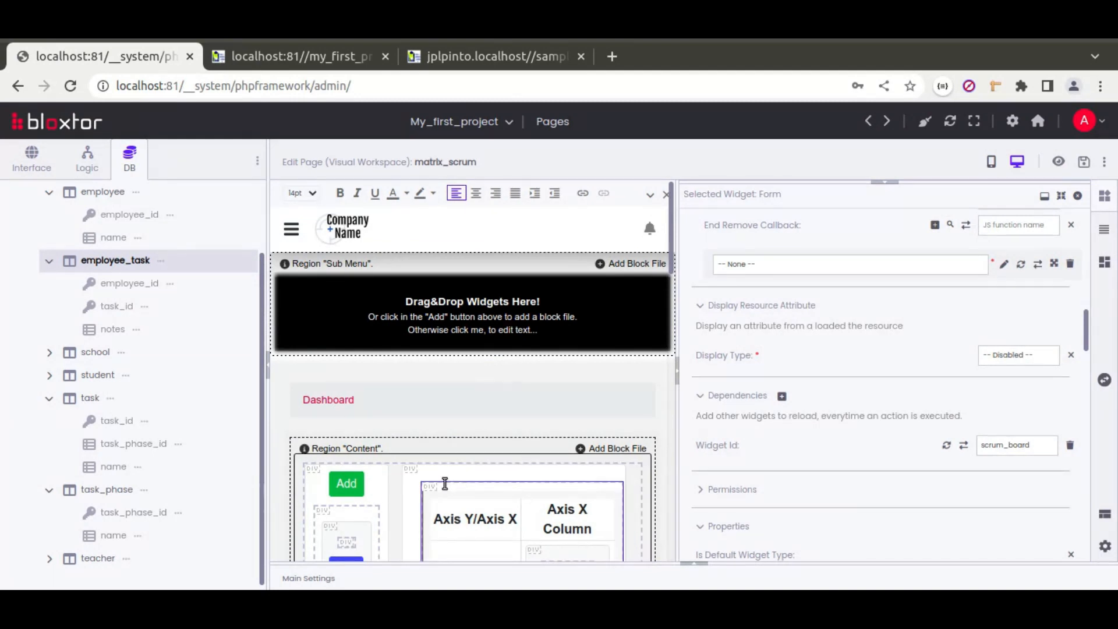
click(443, 483)
scroll(716, 361, up, 10)
scroll(716, 361, up, 3)
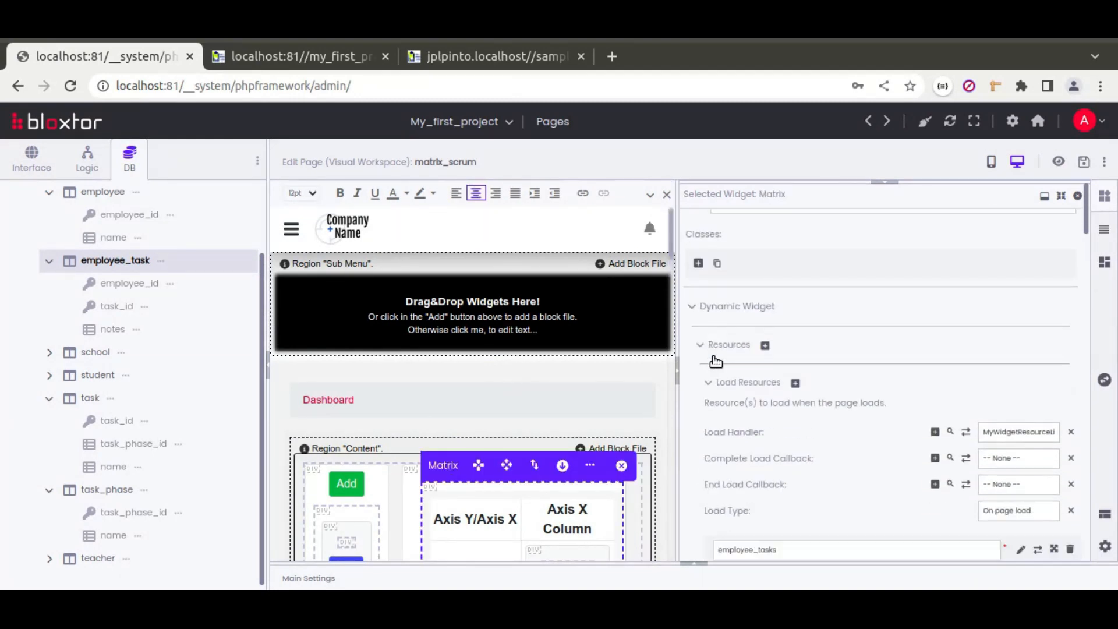
scroll(716, 361, down, 2)
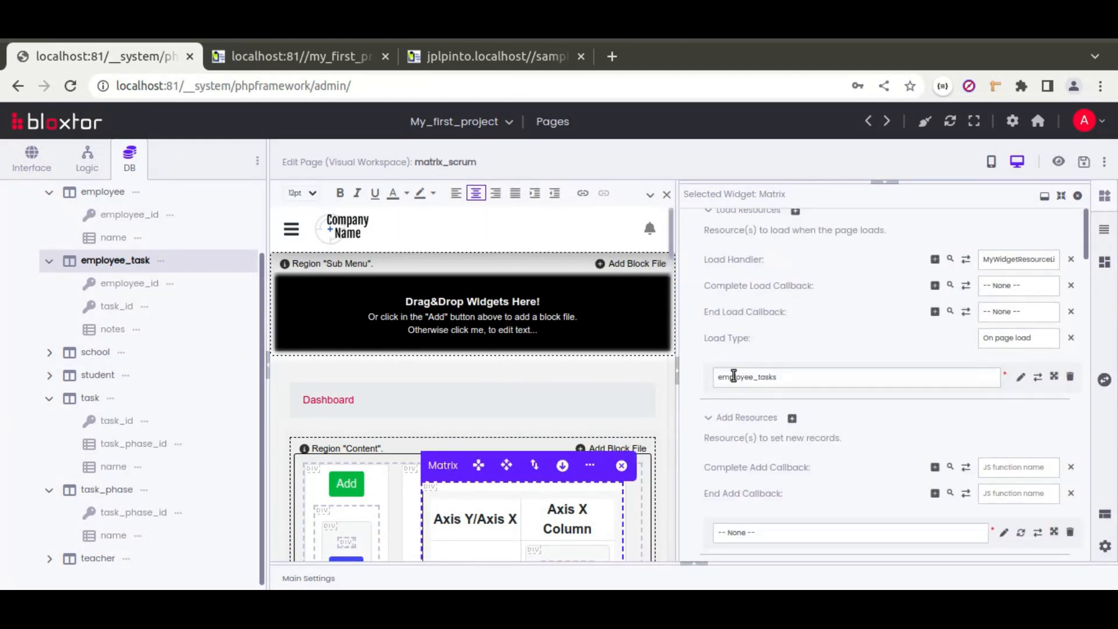
Step: Clear the fourth argument of the getAll method call in the employee_tasks_group resource action and save the page
click(692, 565)
scroll(315, 434, up, 18)
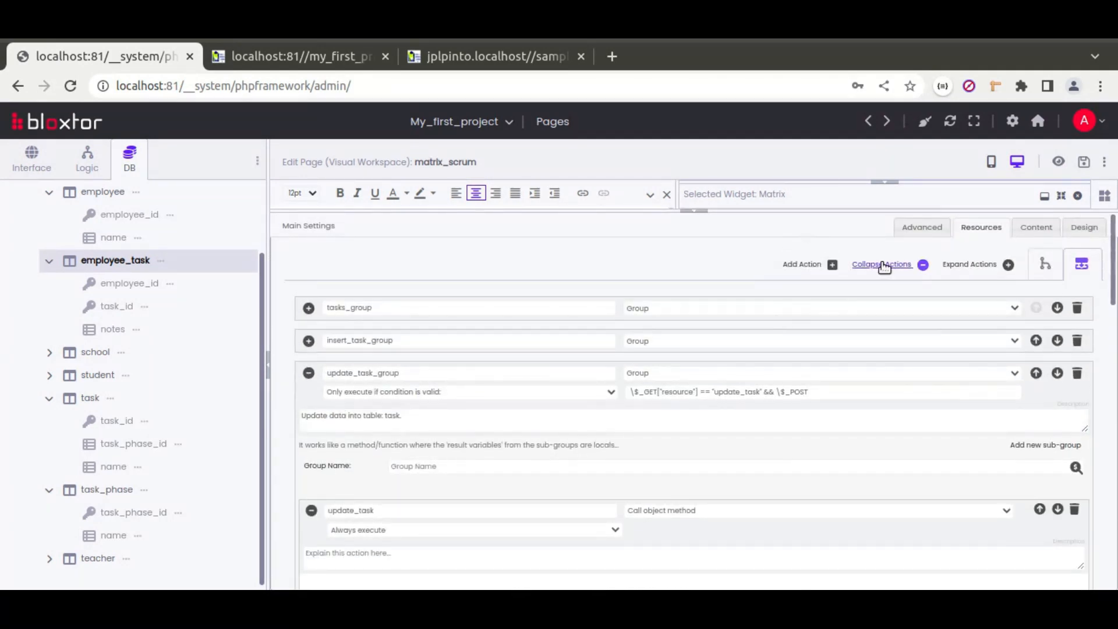
click(881, 264)
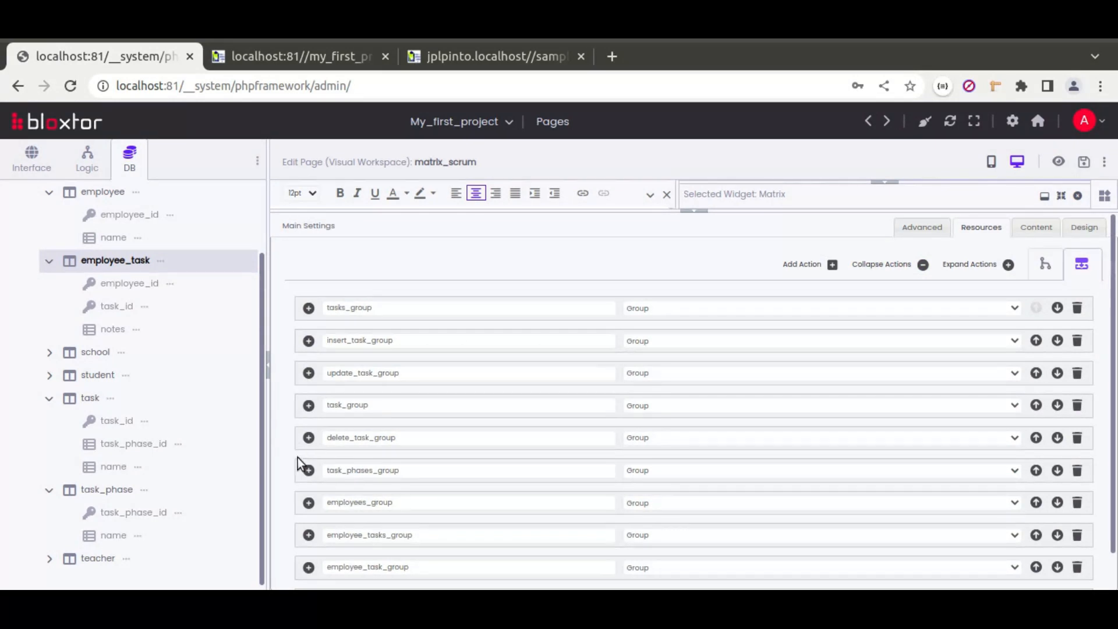
click(308, 534)
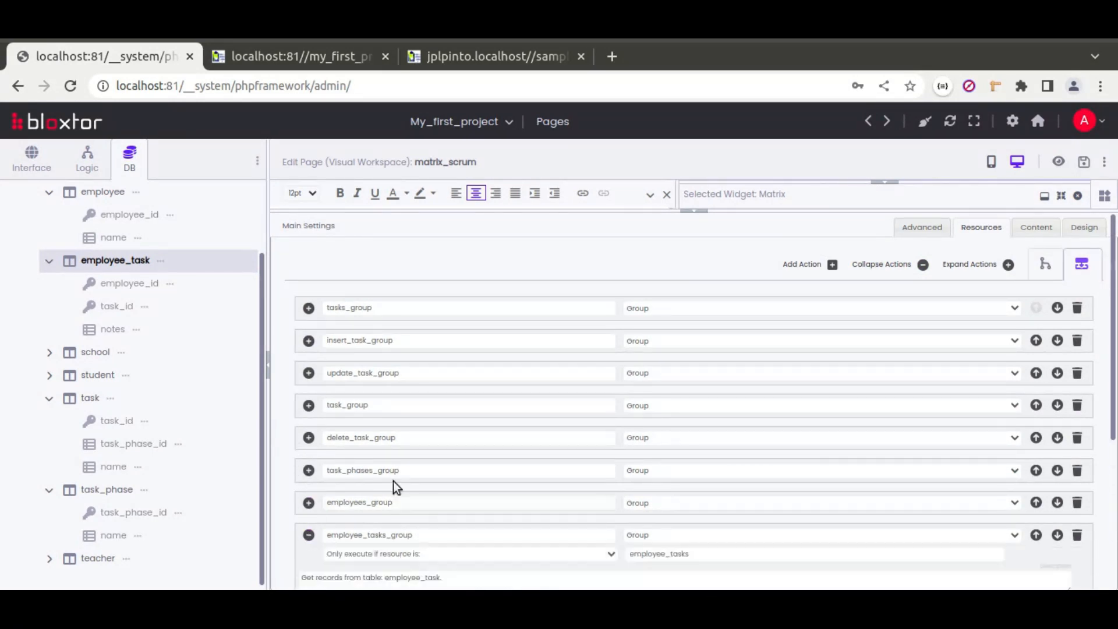
scroll(392, 487, down, 4)
click(308, 428)
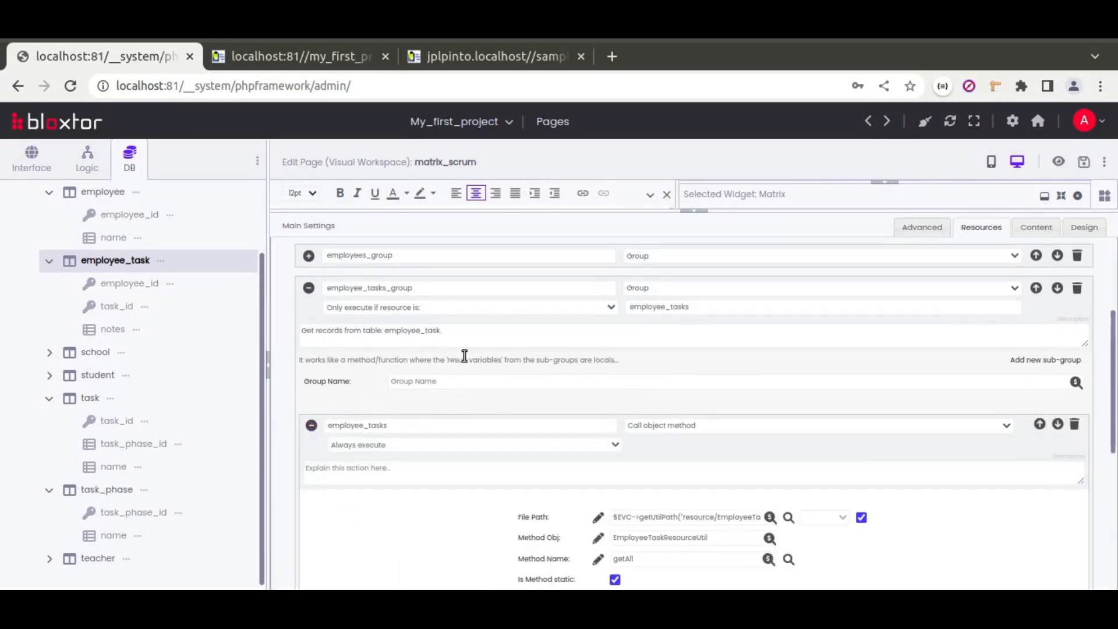
scroll(474, 356, down, 5)
double_click(598, 389)
key(ctrl+a)
key(BackSpace)
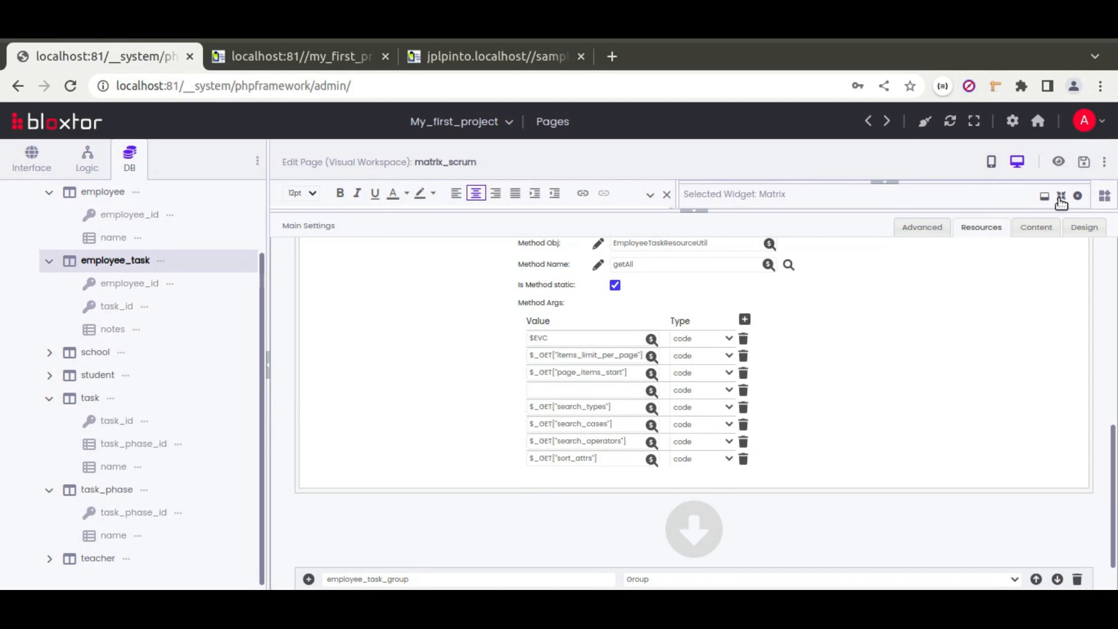
click(1083, 162)
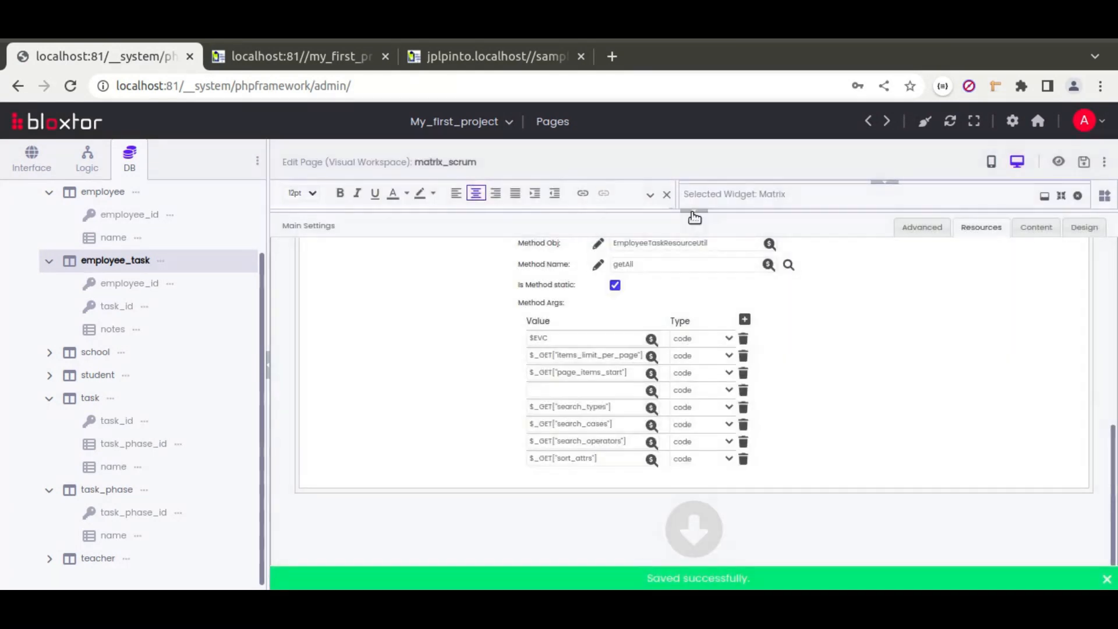
click(694, 213)
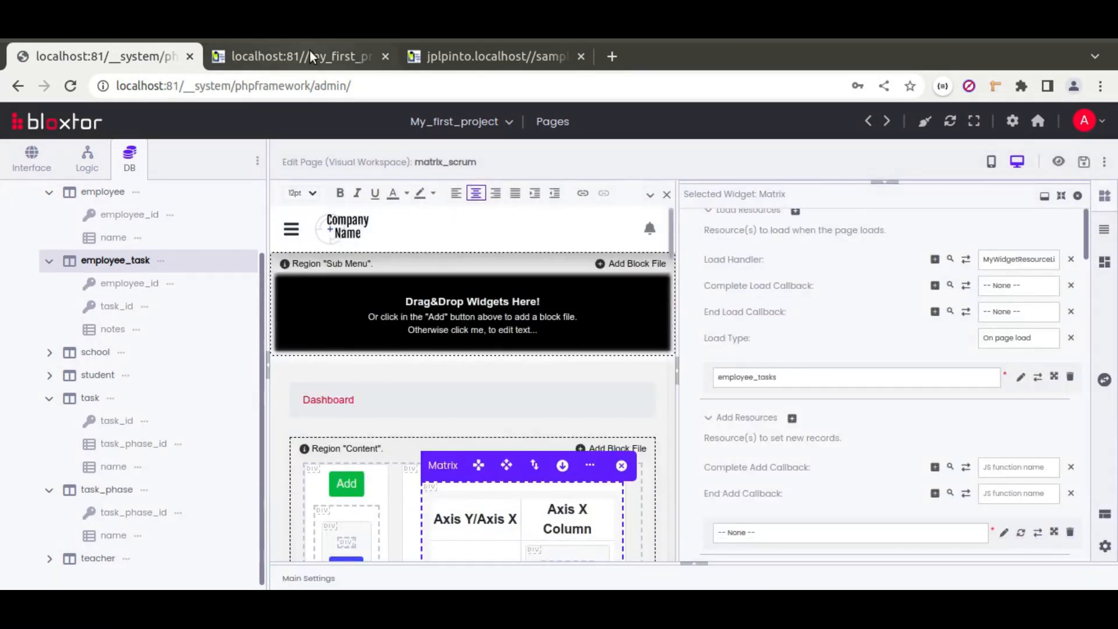
Step: Reload the published matrix_scrum page, rename Task A to Task Aasdasd with the notes "asd a" in its edit popup, and save the changes
click(297, 58)
click(69, 85)
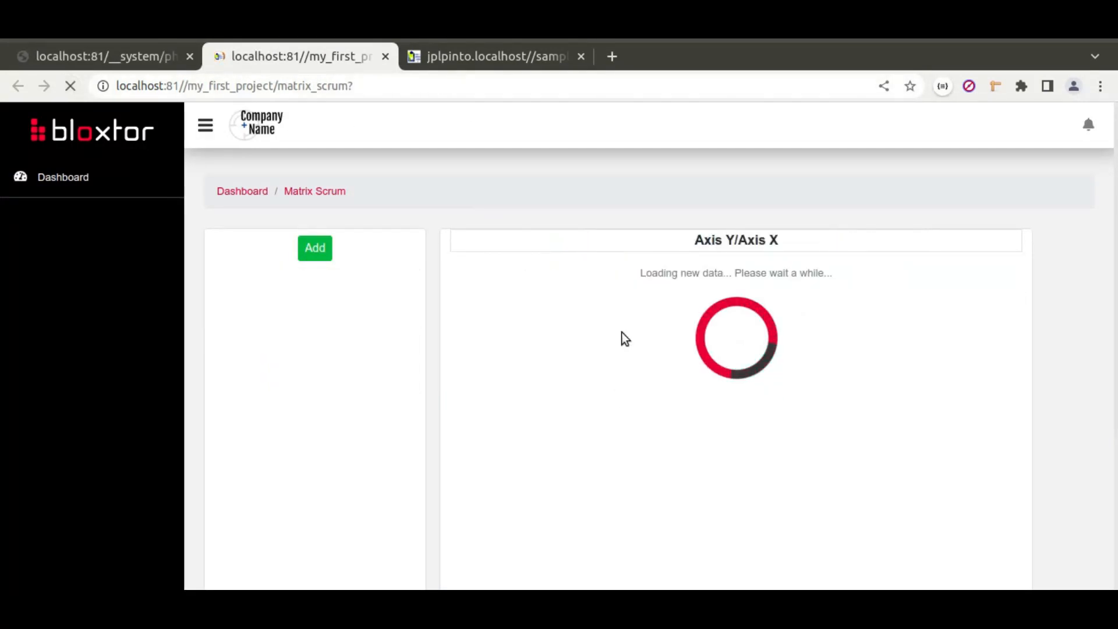
click(646, 294)
click(553, 249)
text(asdasd)
click(625, 295)
key(ctrl+shift+Left)
text(a)
click(716, 387)
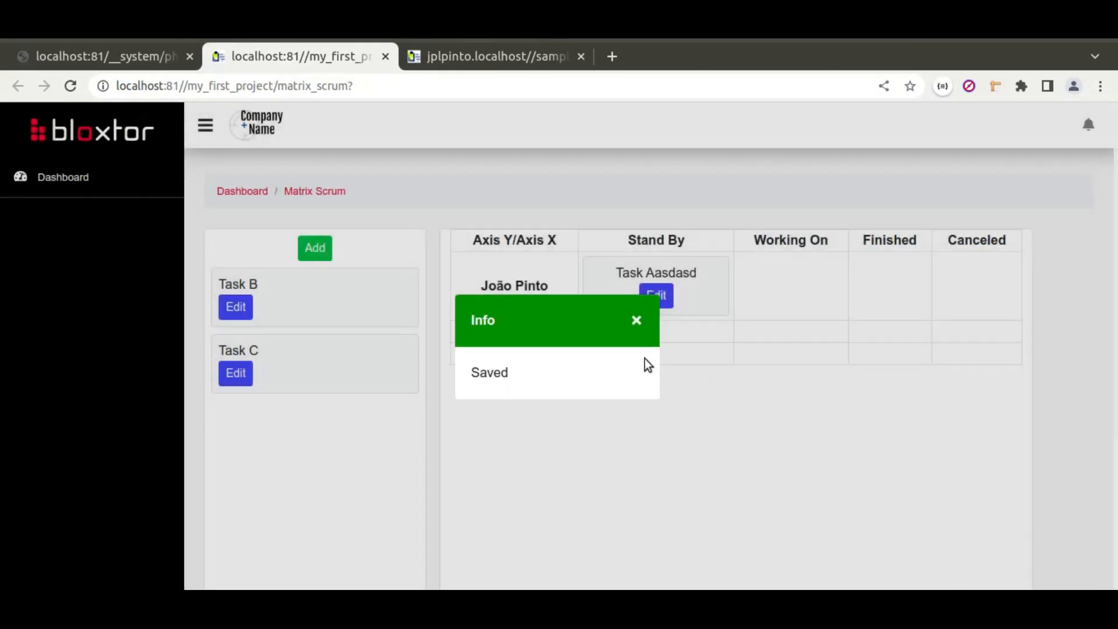
click(636, 319)
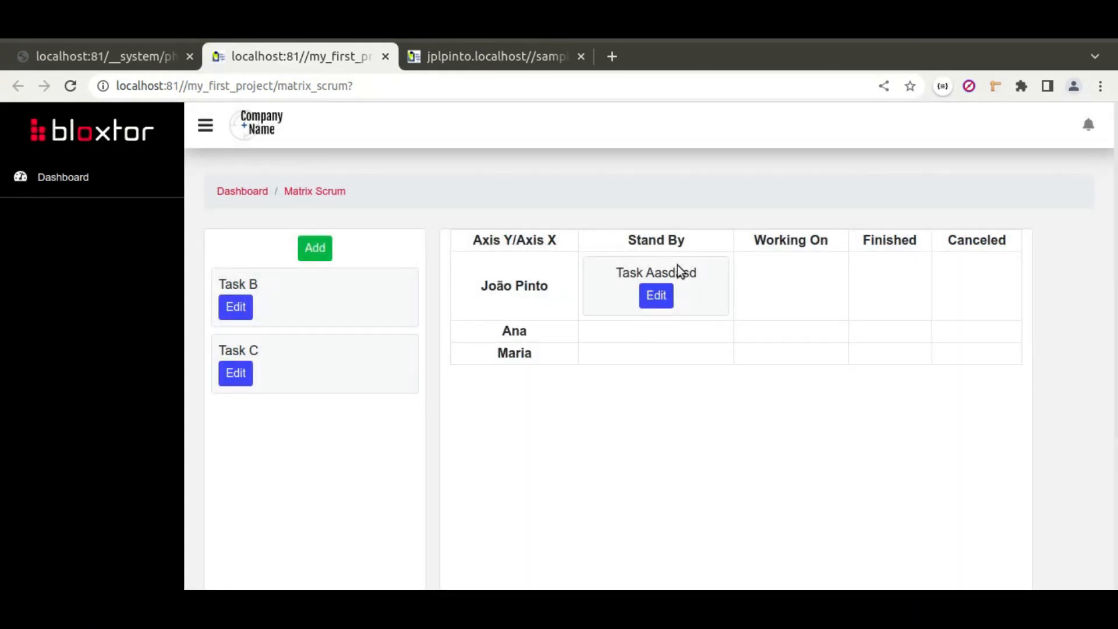
Step: Rename Task Aasdasd to Task A with the notes "some notes", save the changes, and reopen its edit popup to check both values
click(656, 295)
drag(550, 251, 624, 252)
key(BackSpace)
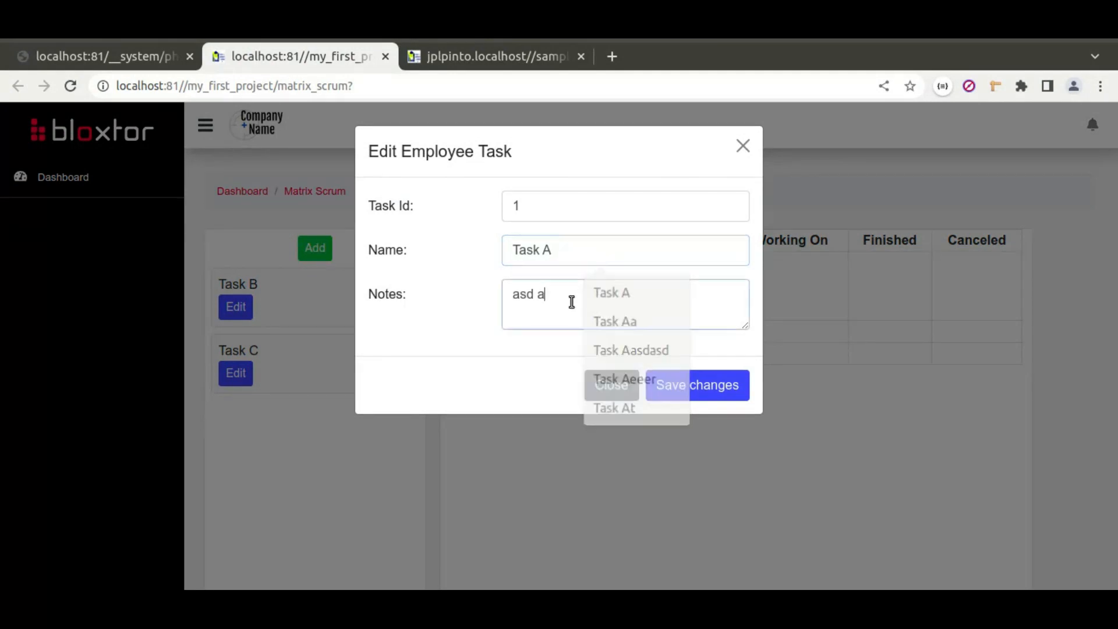
triple_click(571, 301)
text(some notes)
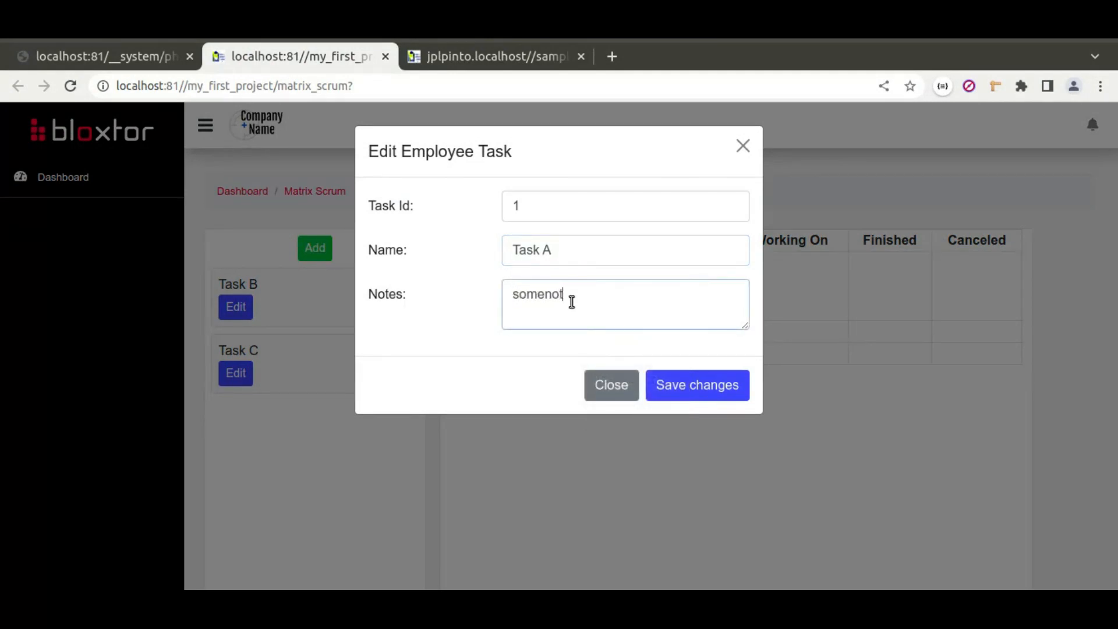
click(721, 379)
click(636, 321)
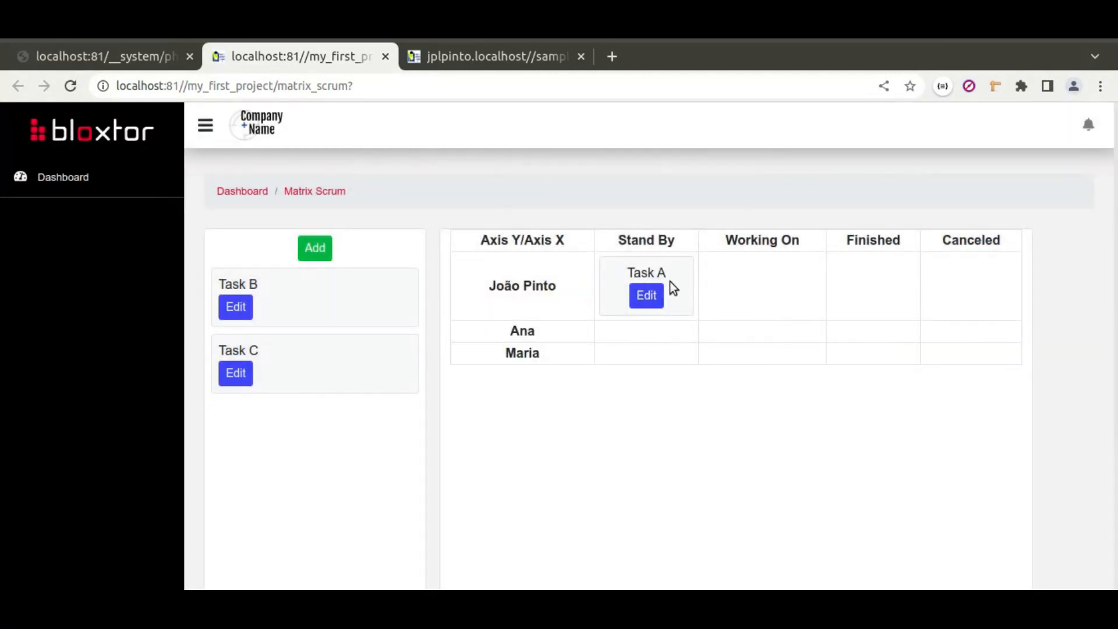
click(645, 301)
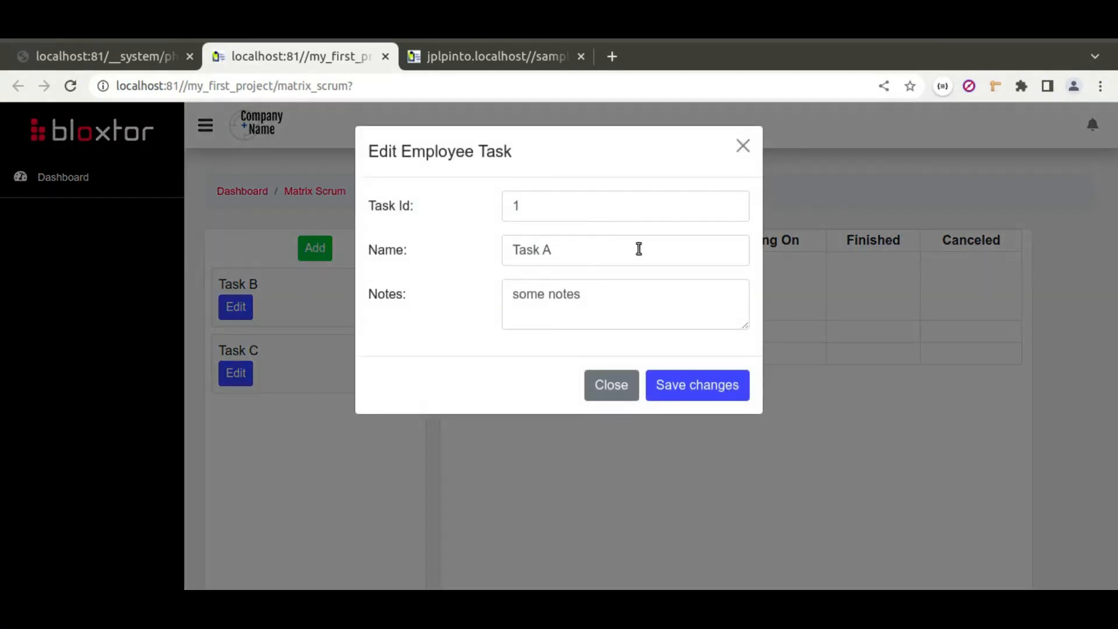
click(743, 149)
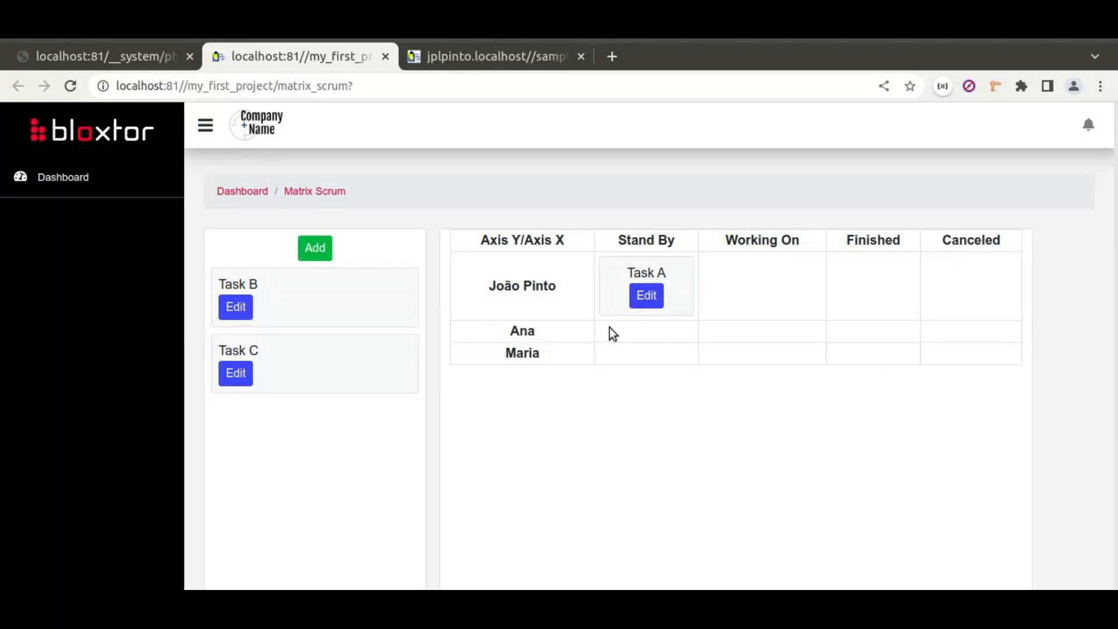
Step: Try the reordering on the sample Matrix Scrum page by moving Cobrar ao Cliente Y below Cancelar encomenda XPTO and back
click(459, 57)
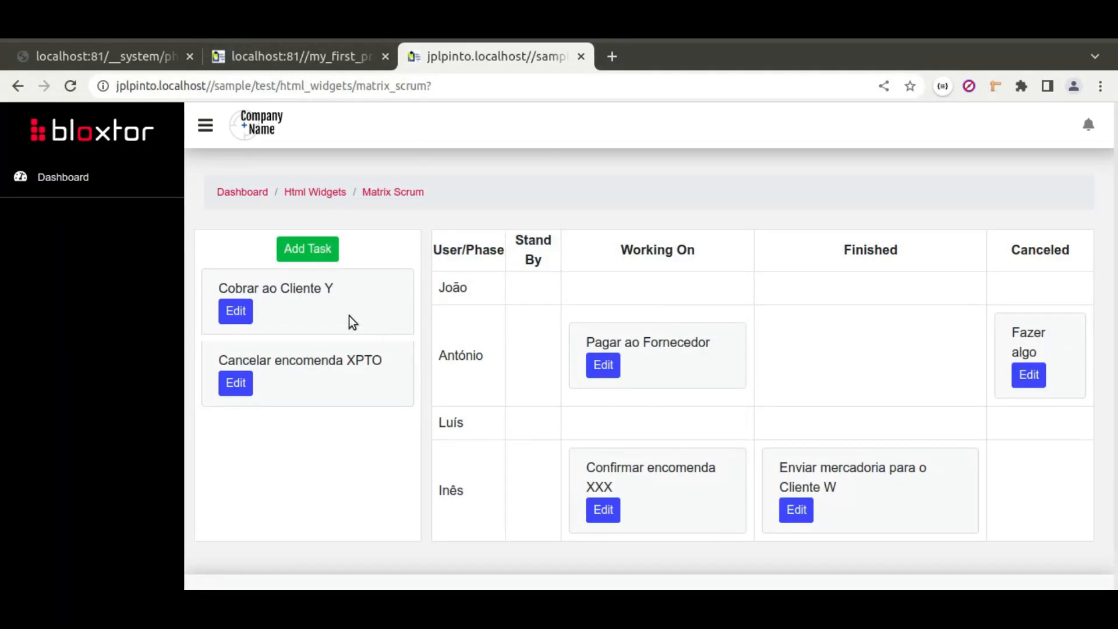
drag(339, 317, 365, 440)
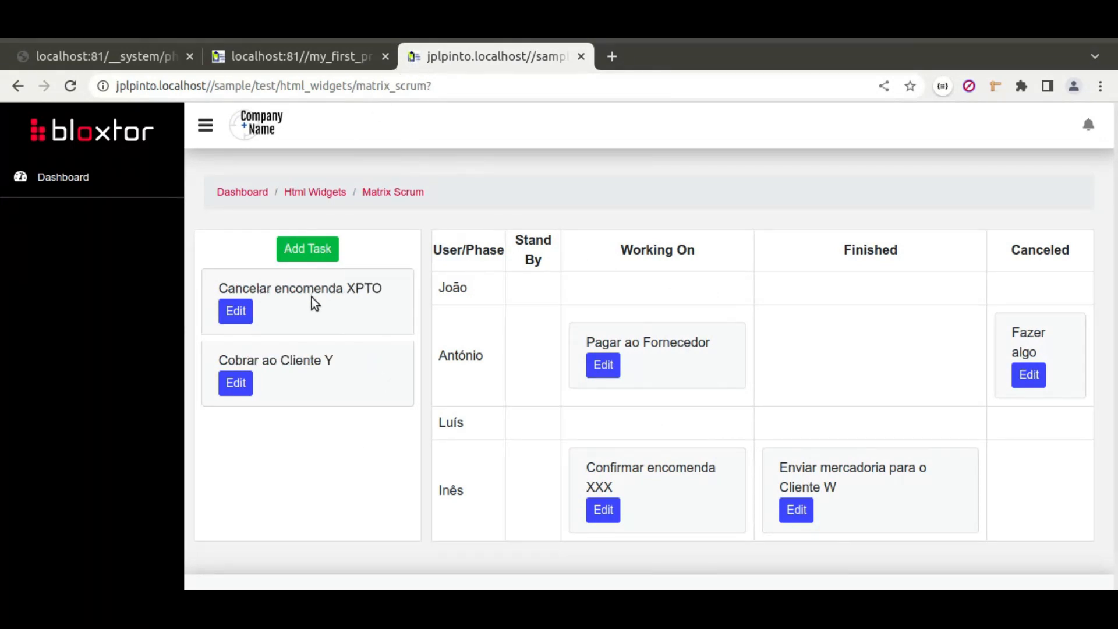
drag(301, 296, 319, 415)
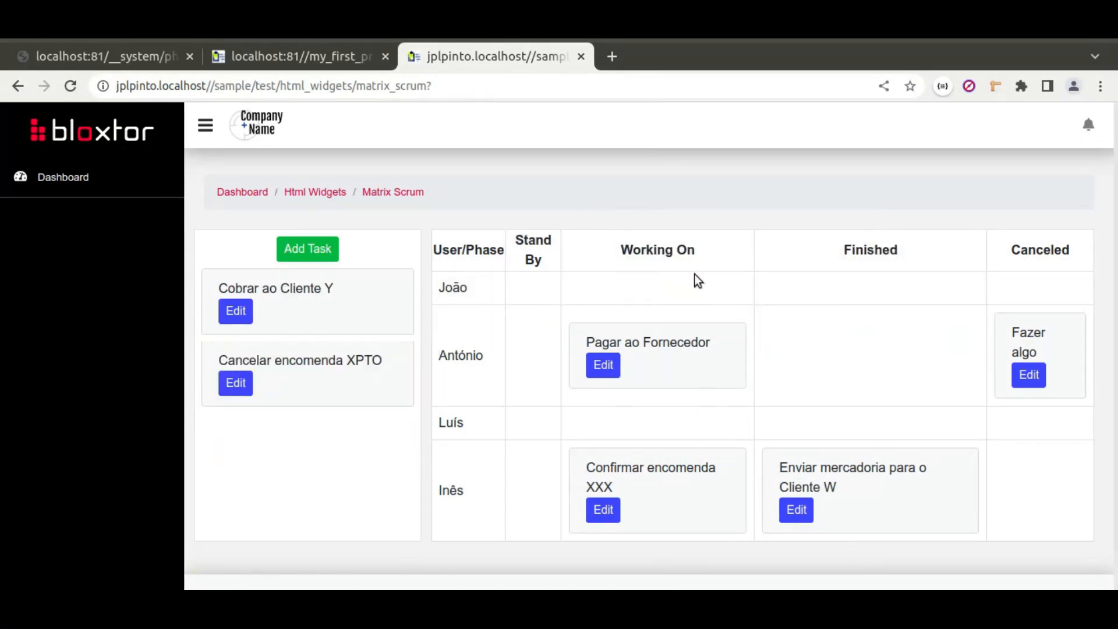
Step: Examine the drag and drop events of the task list Div and the matrix Table Column in the matrix_scrum page editor
click(95, 56)
scroll(362, 392, down, 5)
scroll(362, 392, up, 10)
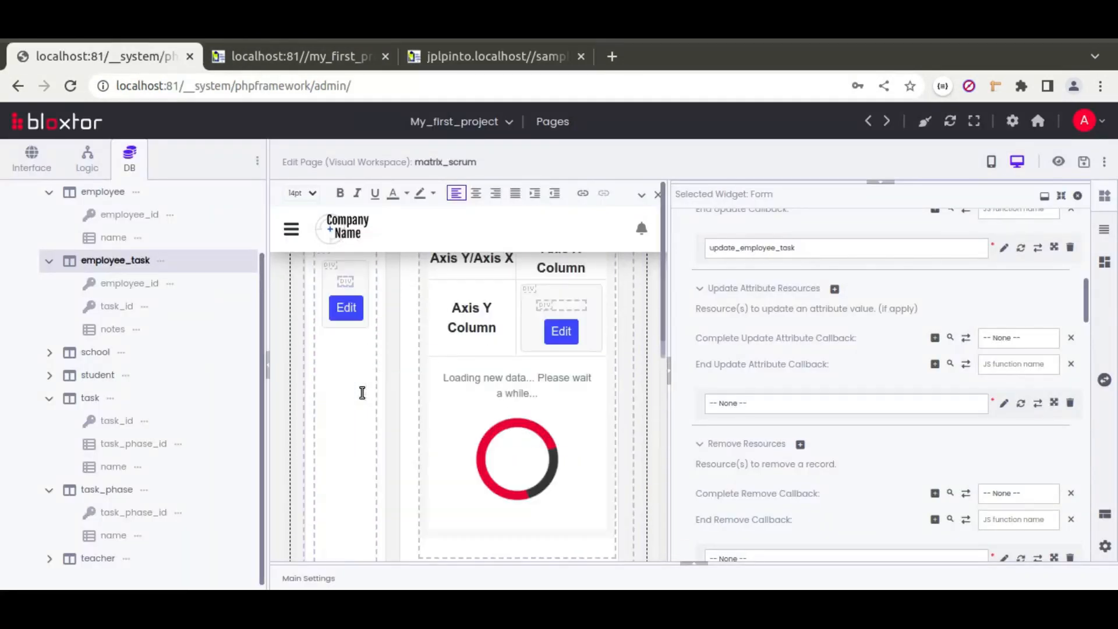
scroll(366, 349, down, 2)
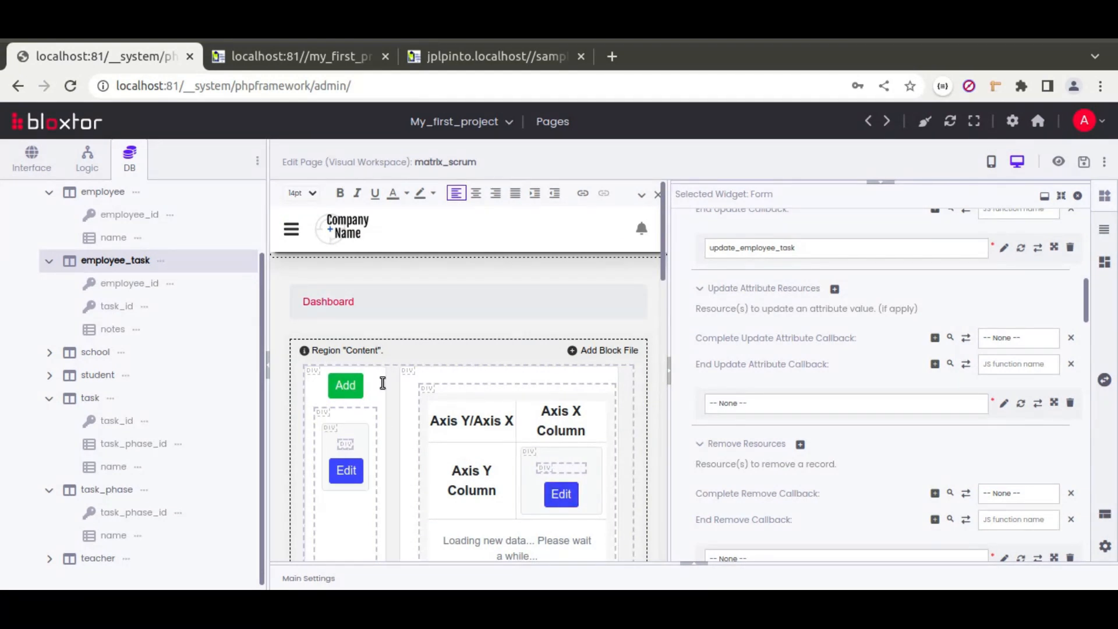
click(365, 413)
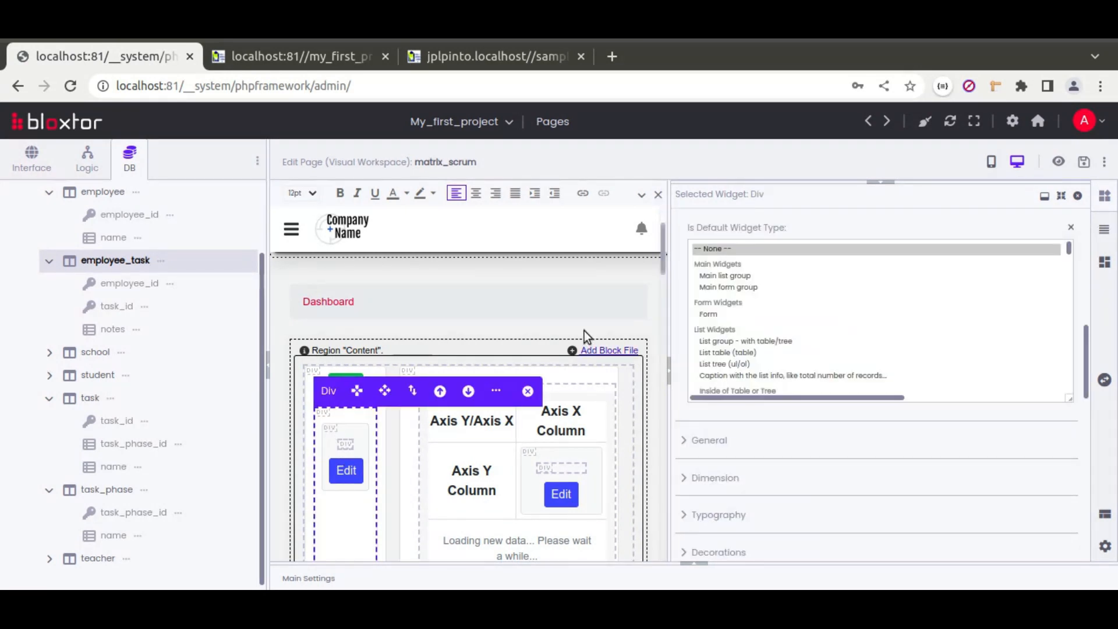
scroll(677, 336, down, 5)
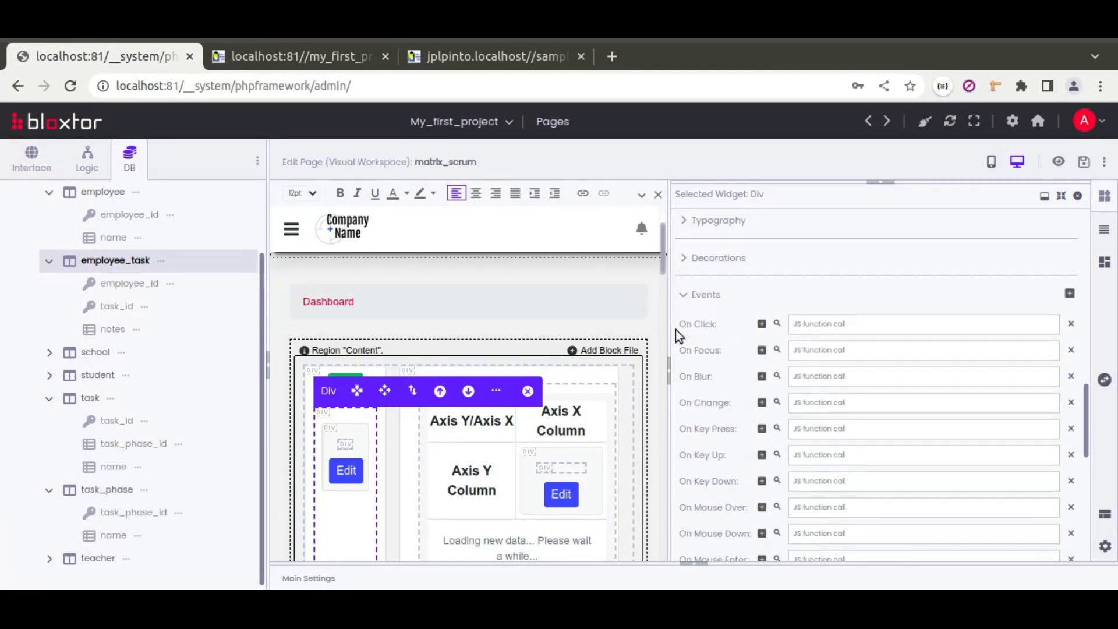
scroll(701, 375, down, 5)
scroll(703, 375, down, 3)
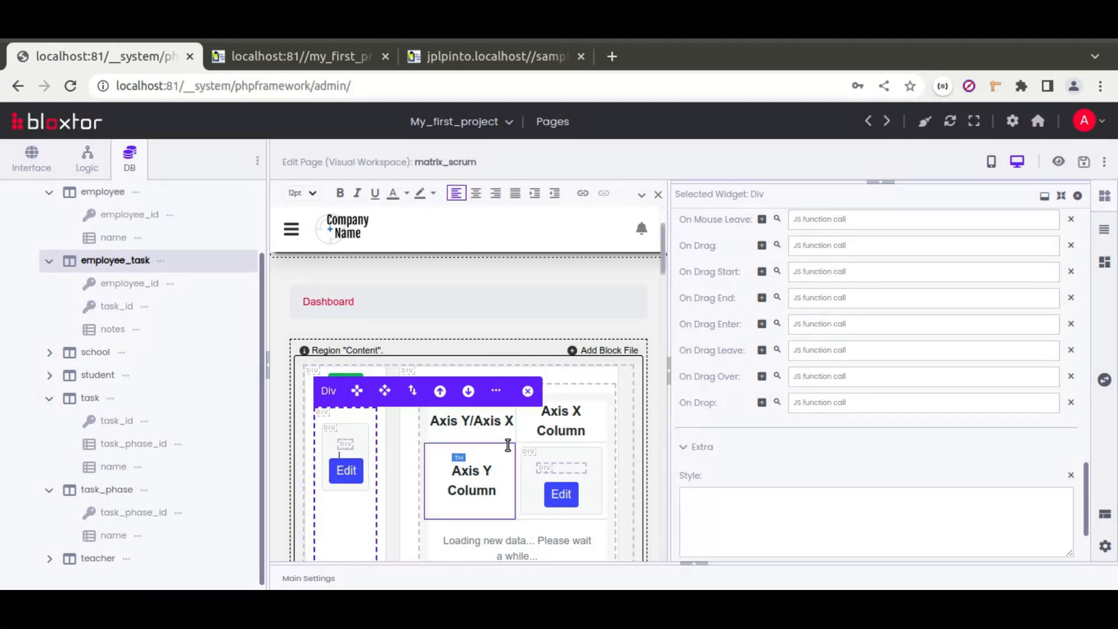
click(519, 445)
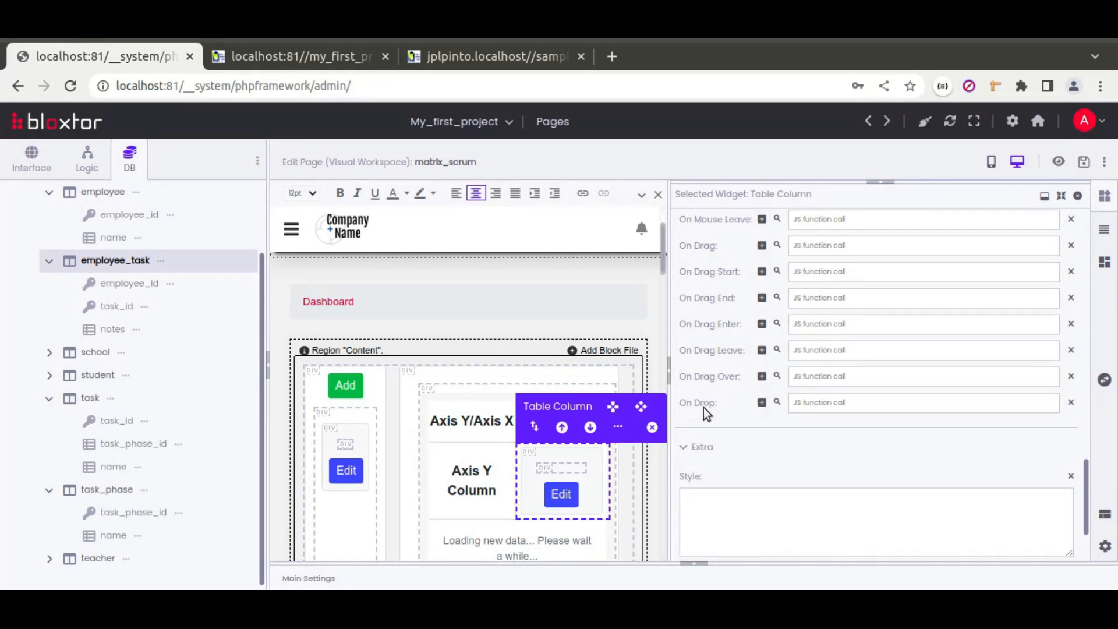
click(803, 402)
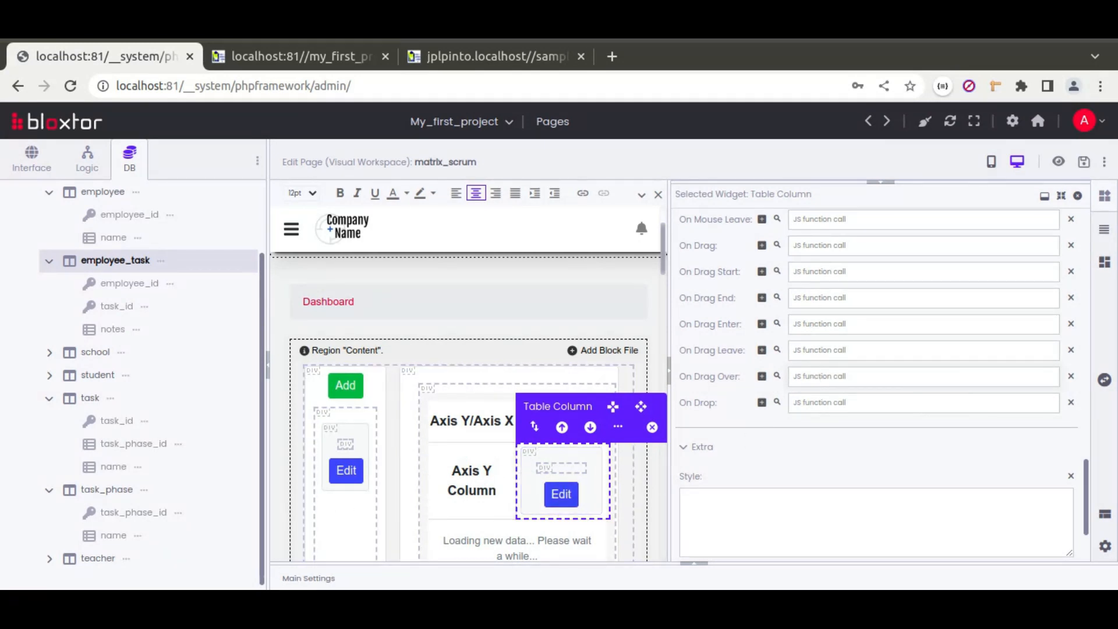
Step: Switch to the text editor, copy the entire js.js script, and return to the page editor
click(198, 585)
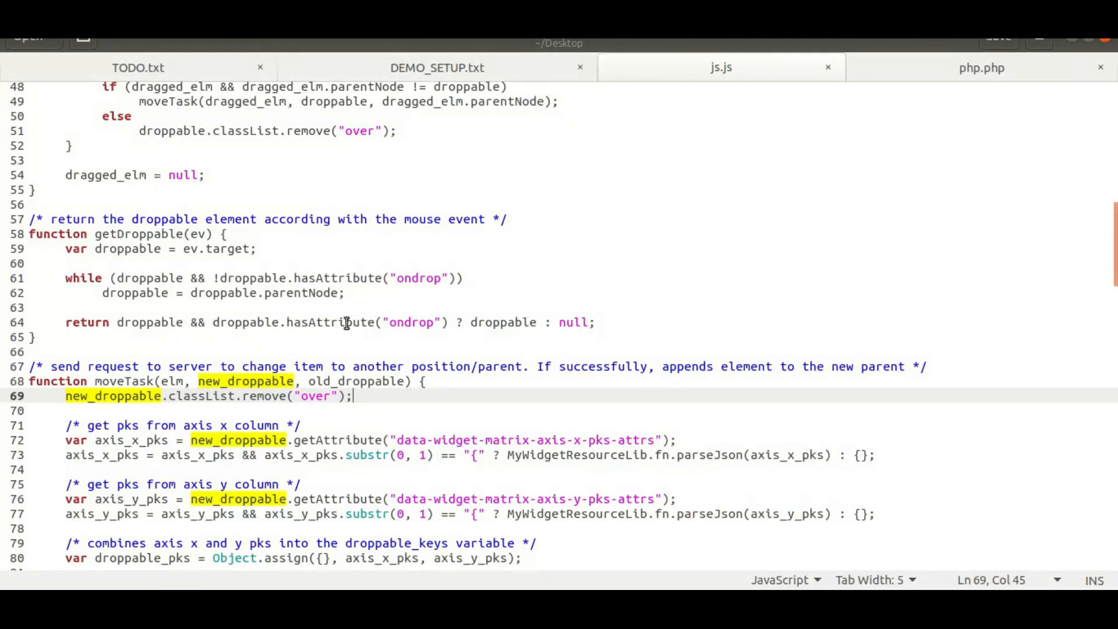
scroll(347, 323, up, 16)
key(ctrl+a)
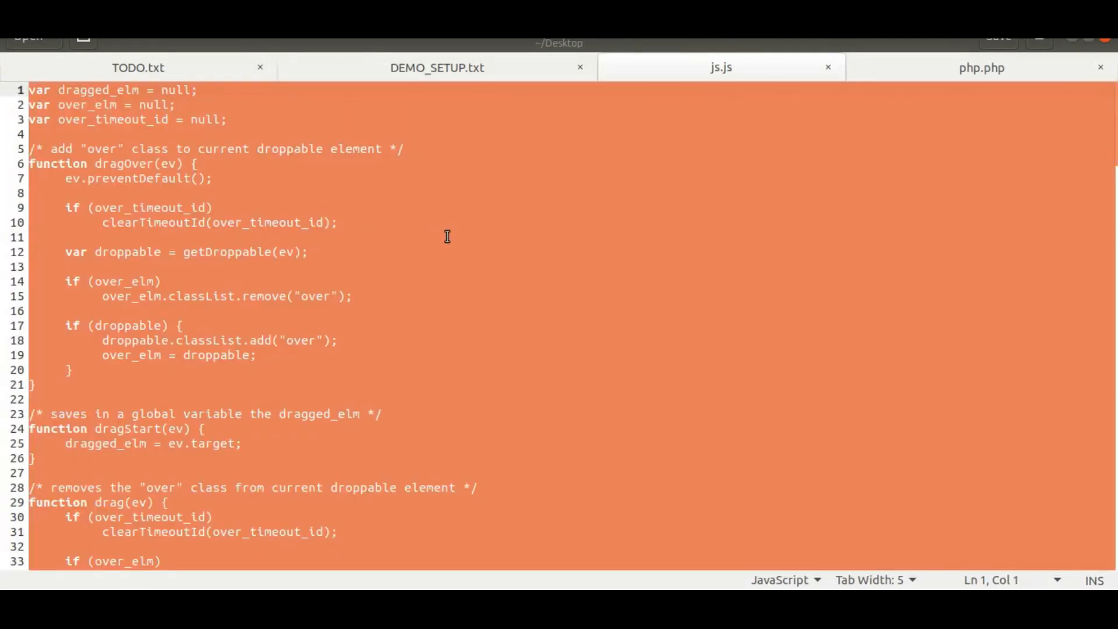
key(alt+Tab)
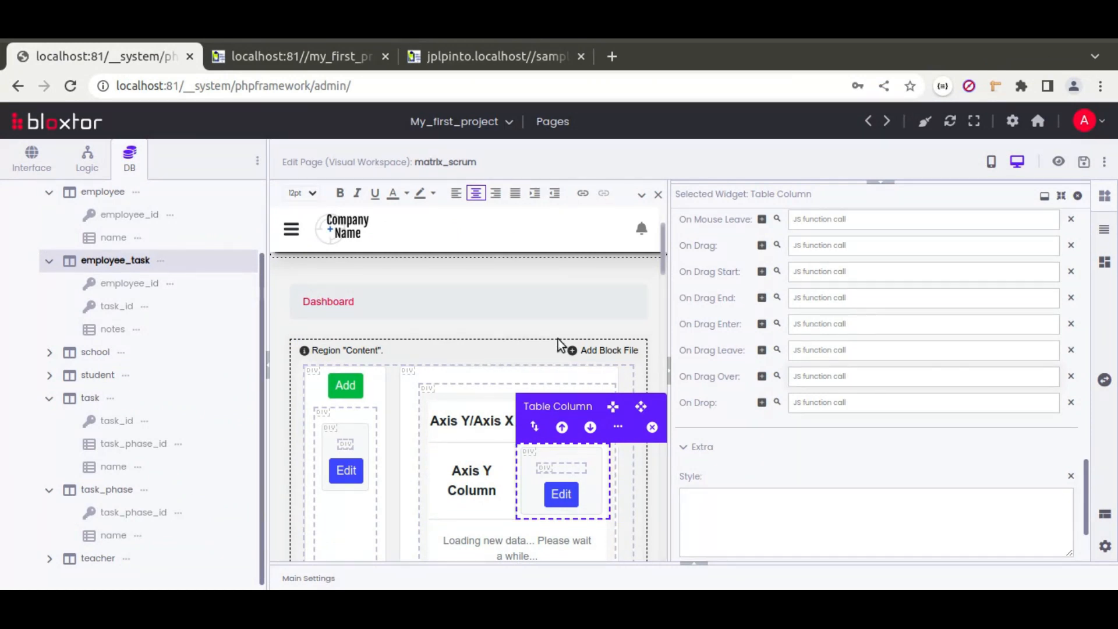
Step: Add a Script widget from the Advanced Include widgets at the end of the Content region, below the edit popup, and enlarge its properties
drag(970, 204, 970, 353)
scroll(544, 327, down, 5)
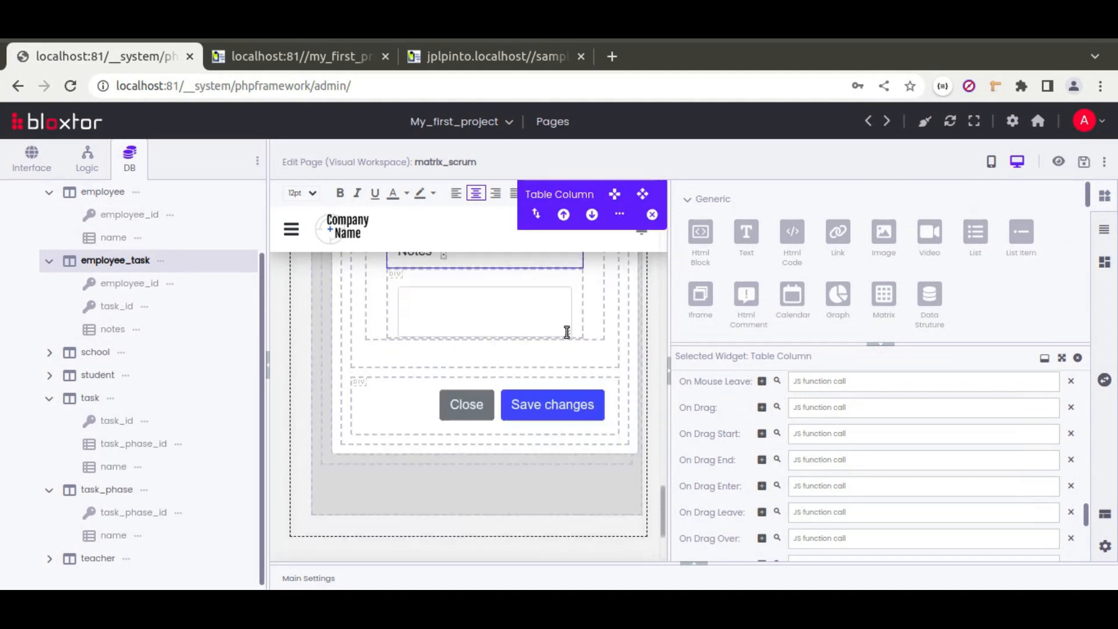
scroll(564, 350, down, 1)
scroll(978, 294, down, 2)
drag(913, 342, 920, 472)
scroll(801, 347, down, 5)
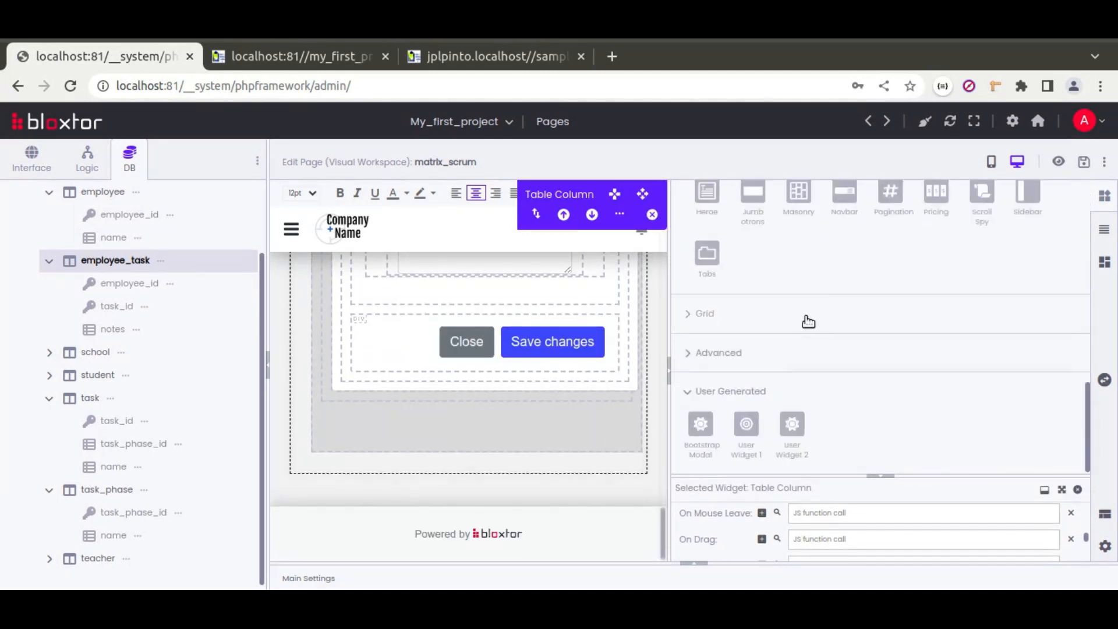
click(721, 354)
scroll(754, 388, down, 5)
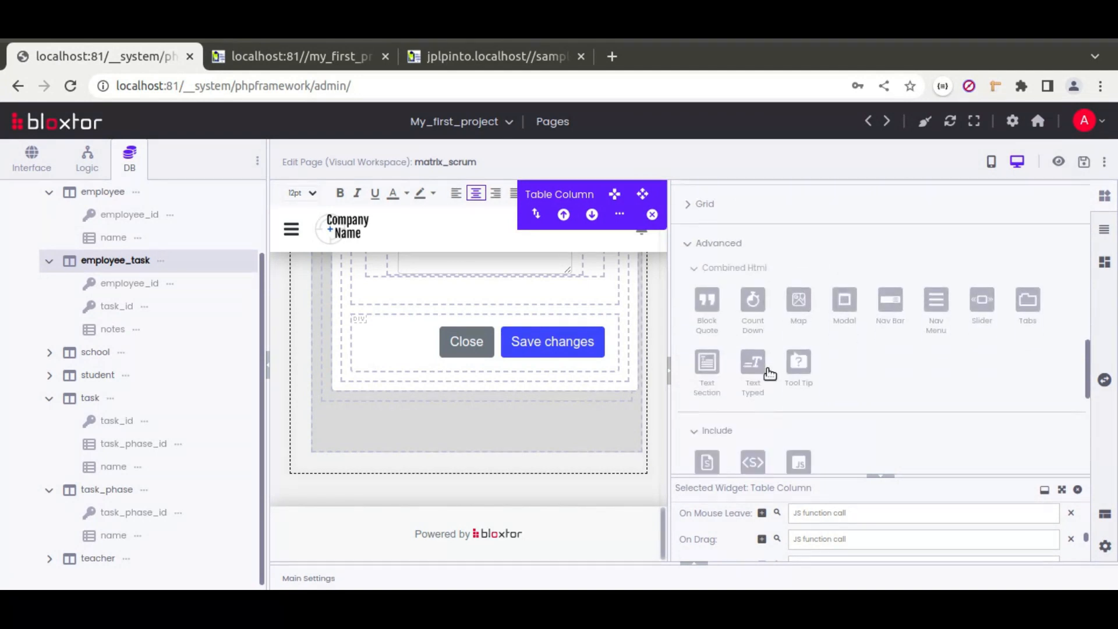
drag(591, 422, 556, 473)
click(1061, 490)
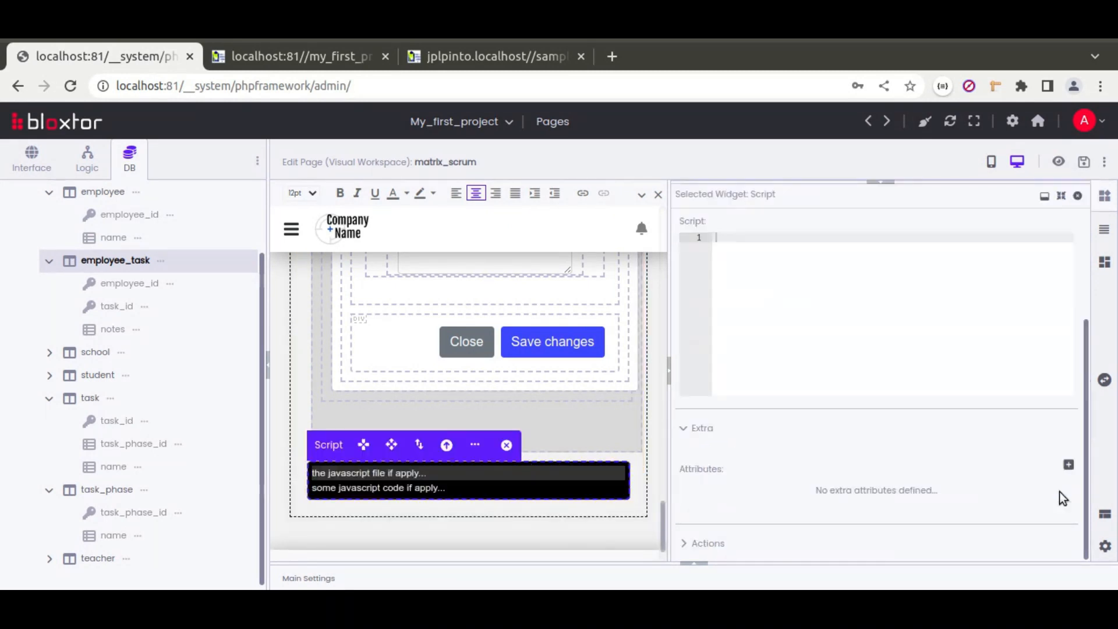
Step: Paste the copied js.js code into the Script widget's script property
key(ctrl+v)
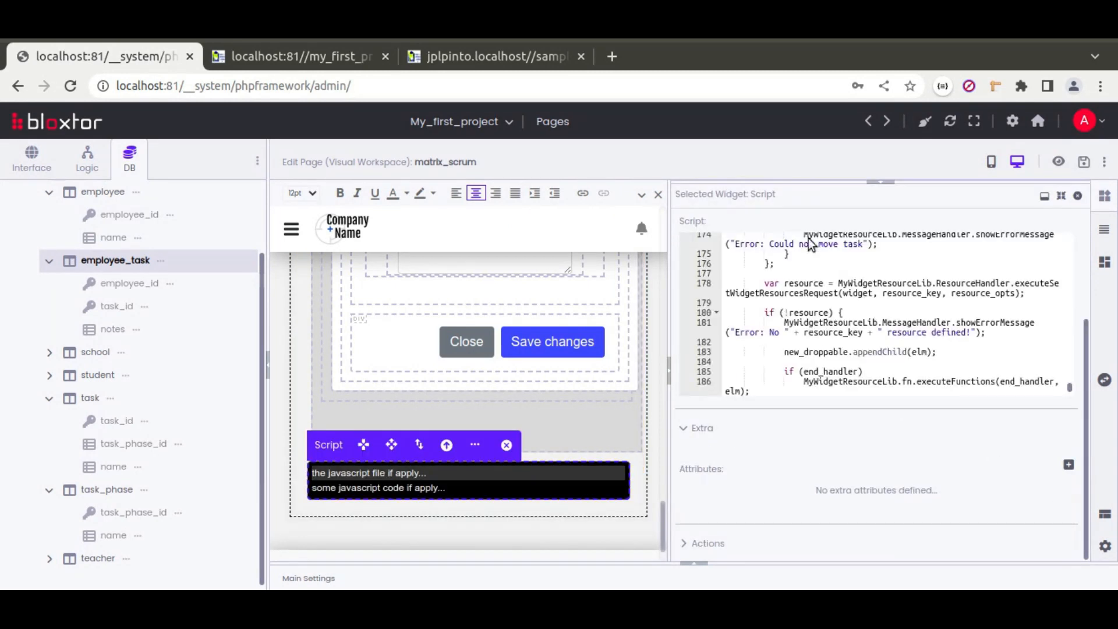
scroll(799, 456, up, 10)
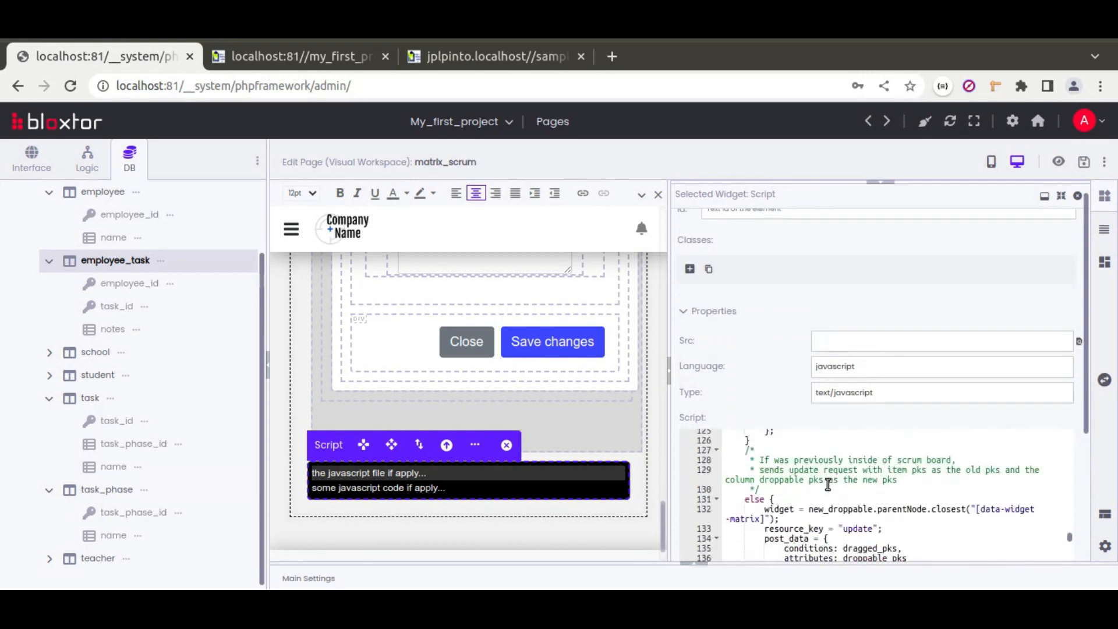
scroll(828, 484, up, 5)
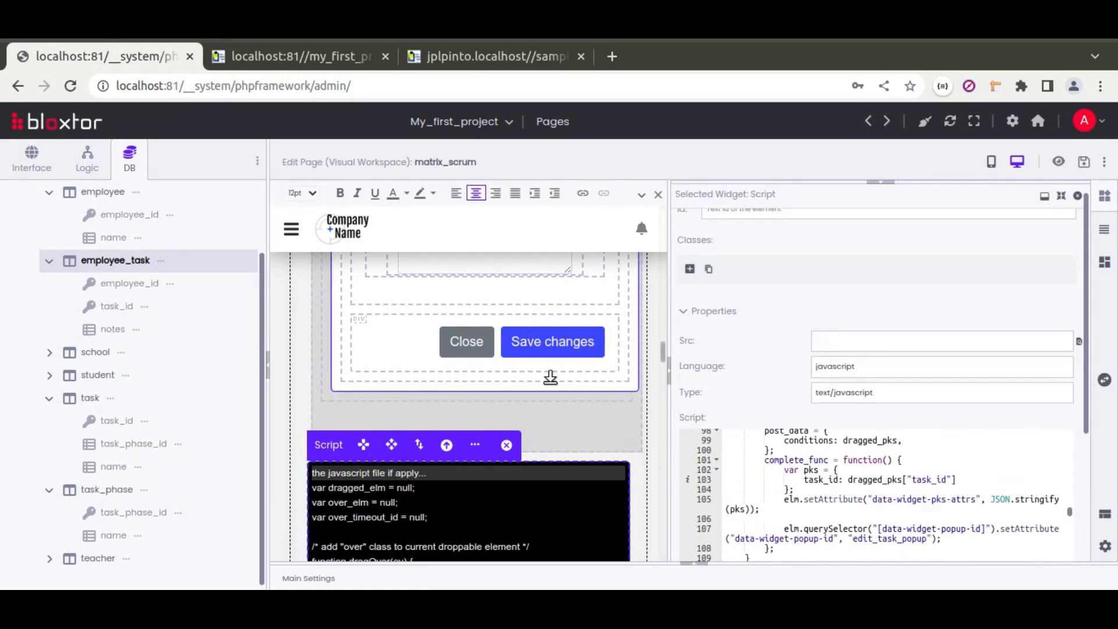
Step: Select the task list Div below the Add button and bring its drag and drop event properties into view
scroll(546, 452, down, 5)
scroll(495, 415, up, 12)
scroll(496, 415, up, 10)
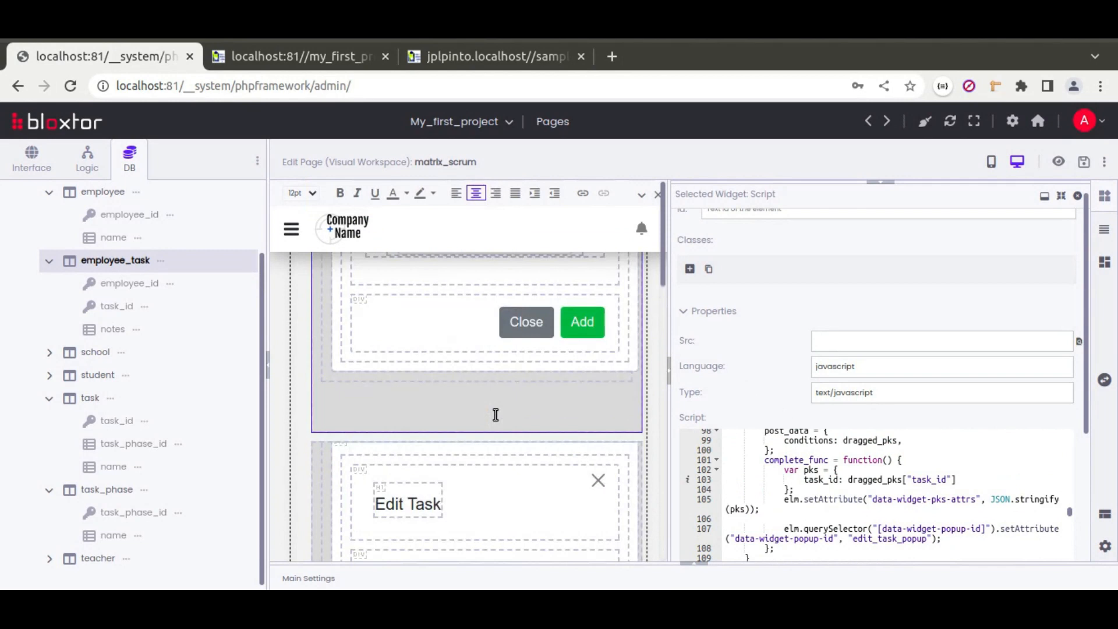
scroll(425, 384, down, 1)
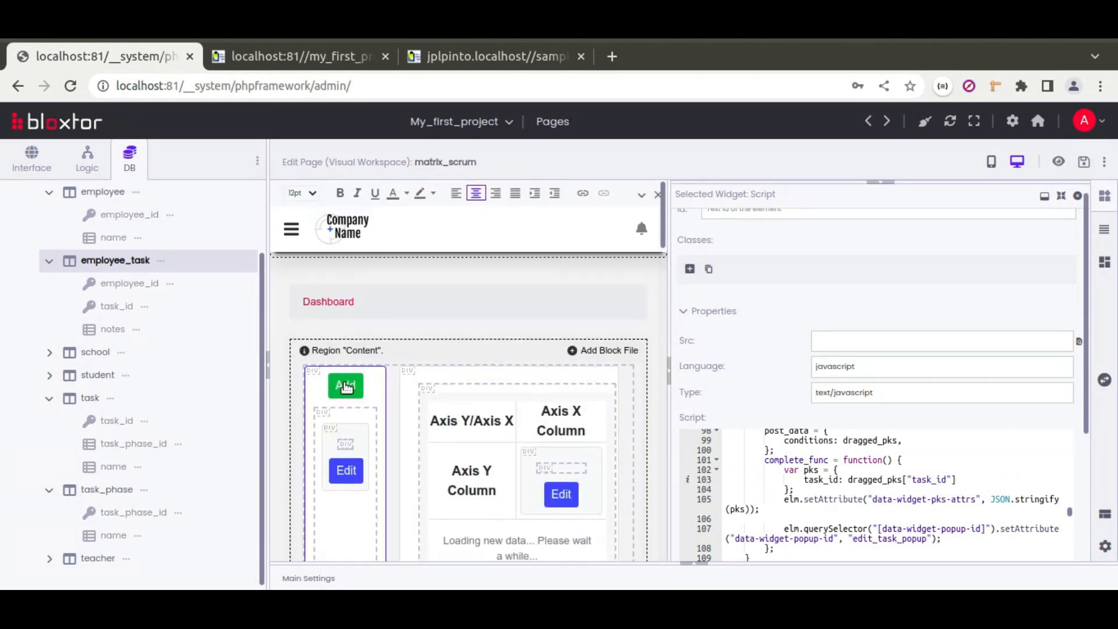
click(349, 412)
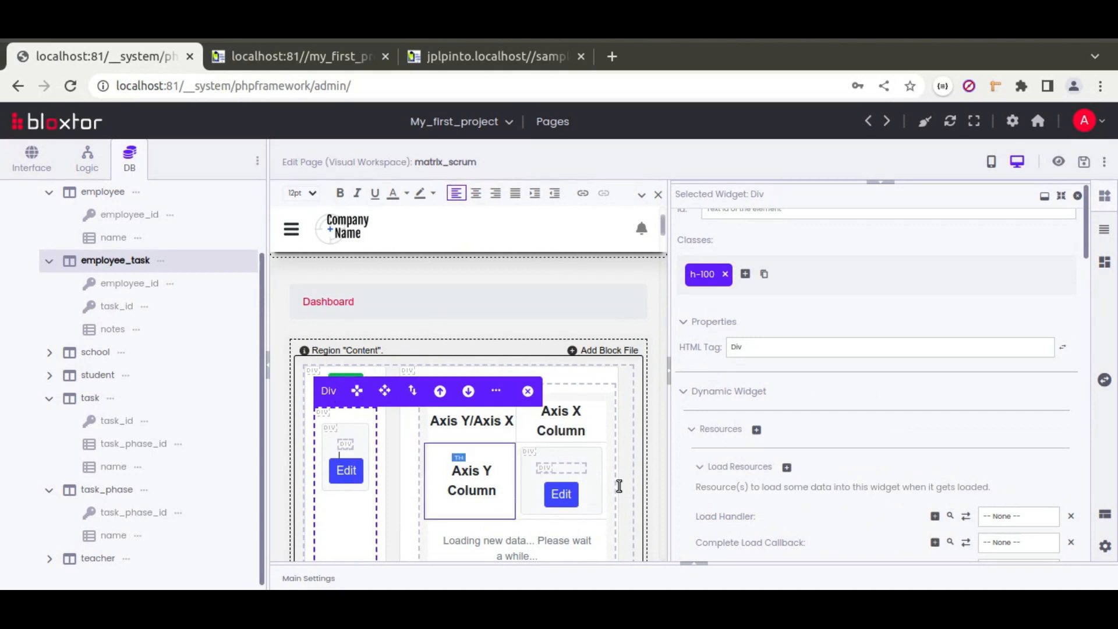
scroll(702, 373, down, 2)
scroll(701, 368, down, 10)
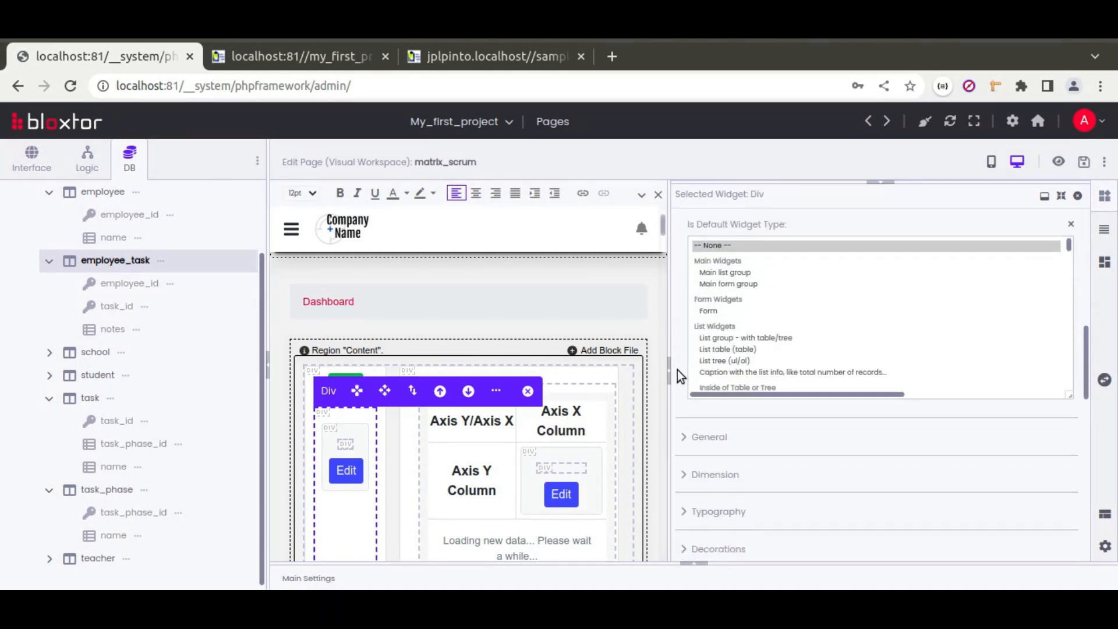
scroll(677, 369, down, 3)
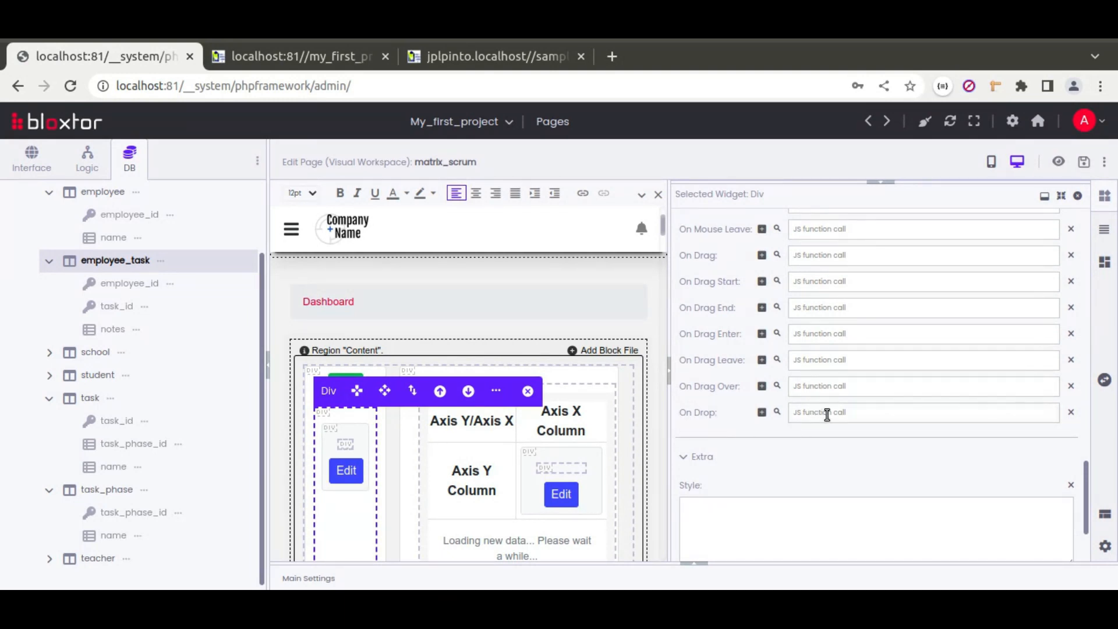
Step: Switch to the text editor and examine the dragOver function in js.js, including the "over" class it adds to droppable elements
key(alt+Tab)
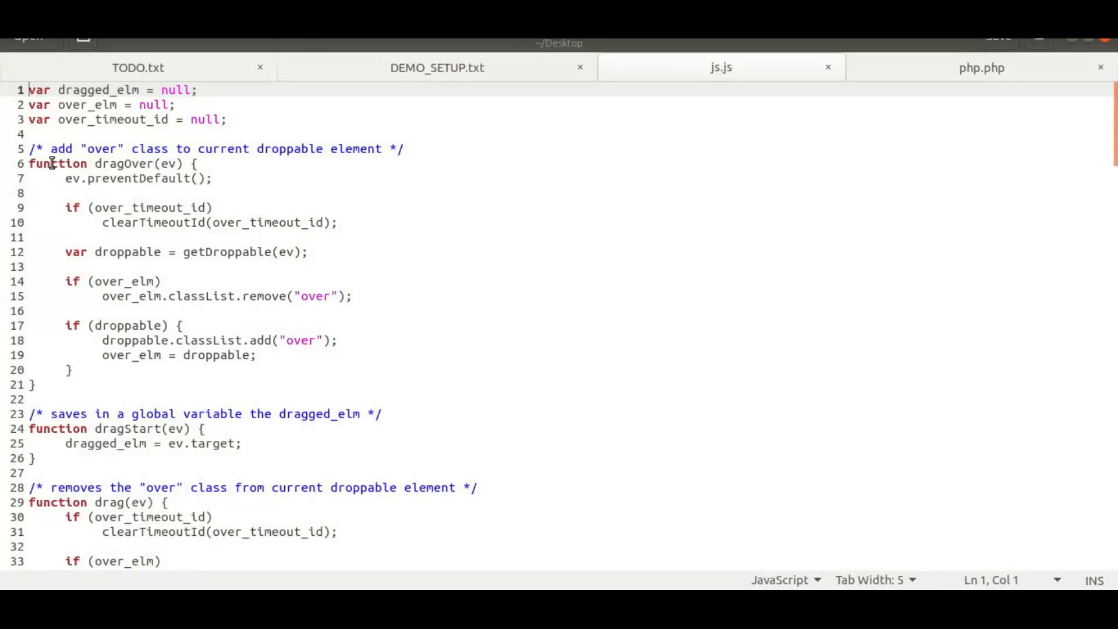
click(95, 164)
key(shift+Right)
key(shift+Right)
key(shift+Right)
key(shift+Right)
key(shift+Right)
key(shift+Right)
key(shift+Right)
key(shift+Right)
key(shift+Right)
key(shift+Right)
key(shift+Right)
key(shift+Right)
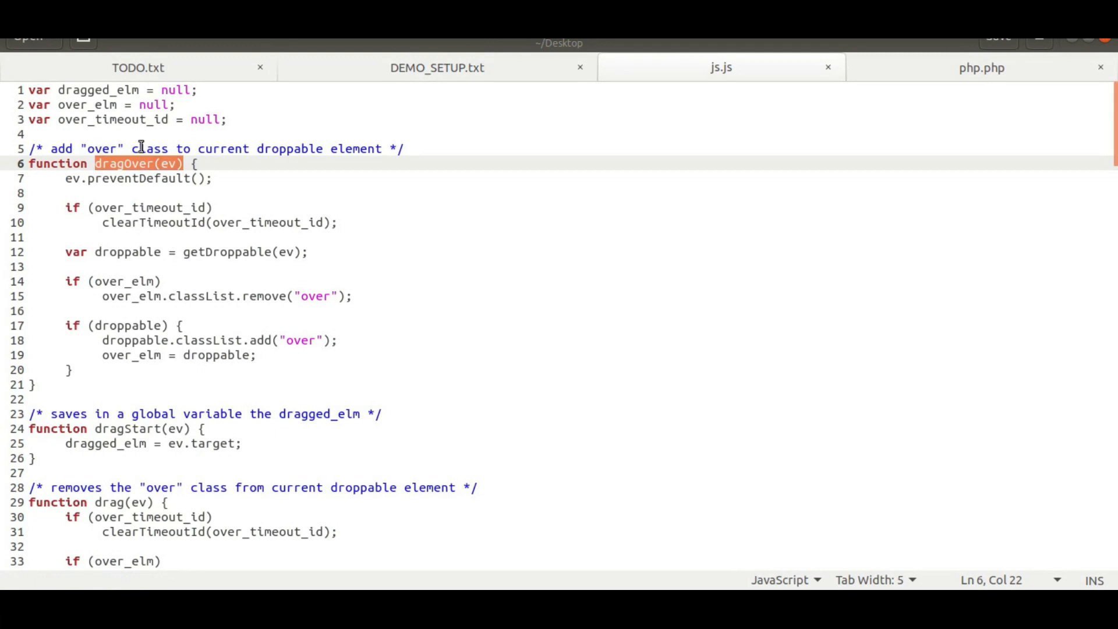
double_click(100, 148)
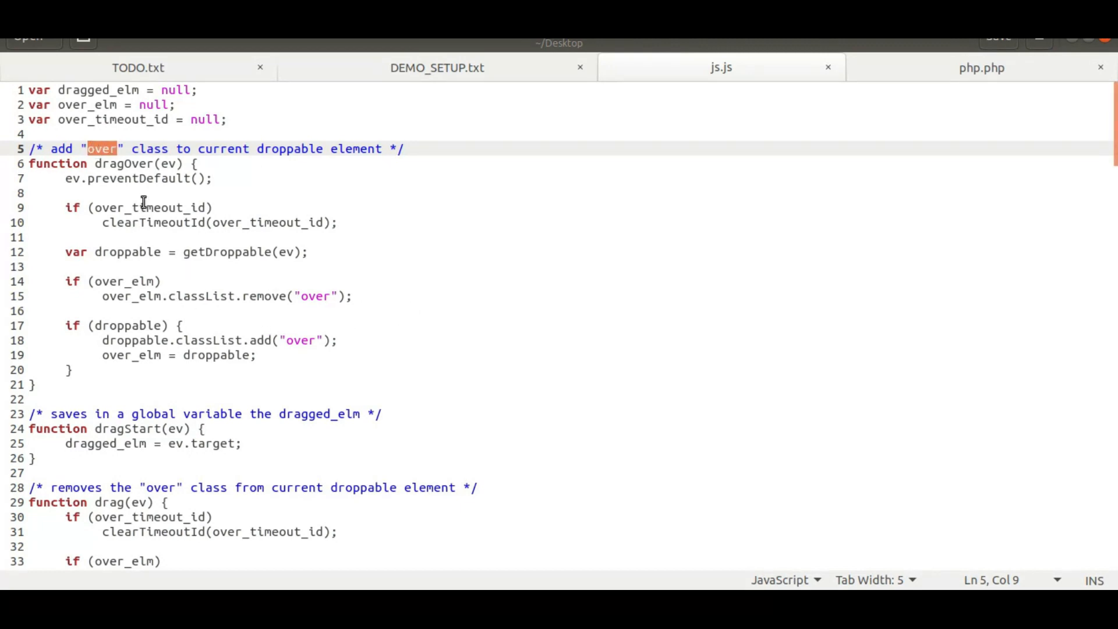
Step: Copy the dragOver function name, switch back to the page editor, and set the task list Div's On Drag Over event to dragOver(event)
double_click(118, 164)
key(ctrl+c)
key(alt+Tab)
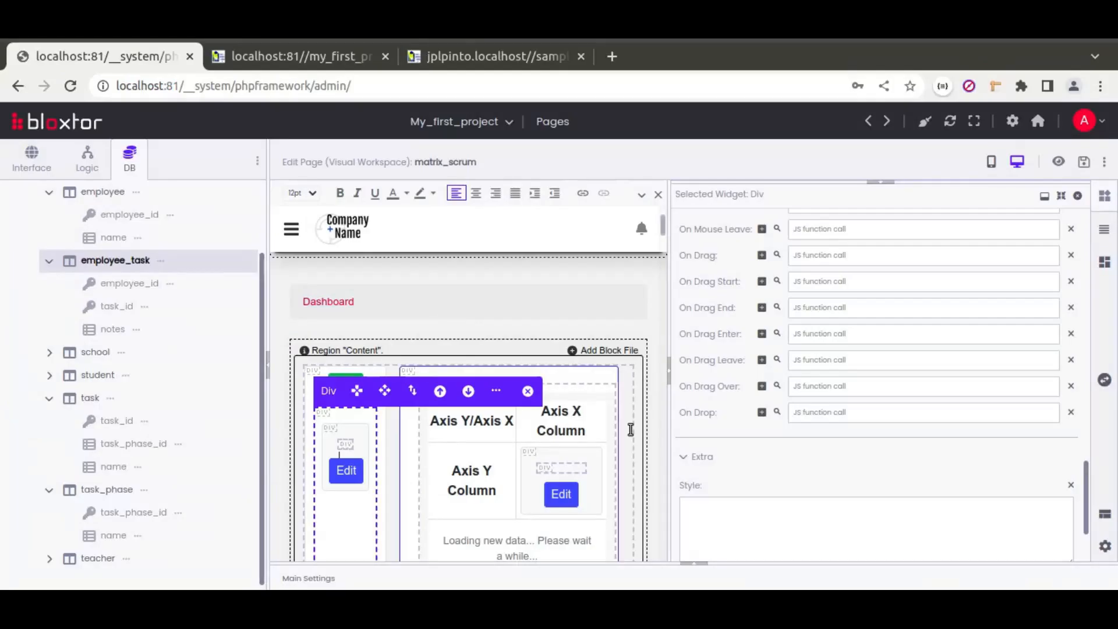
click(828, 389)
key(ctrl+v)
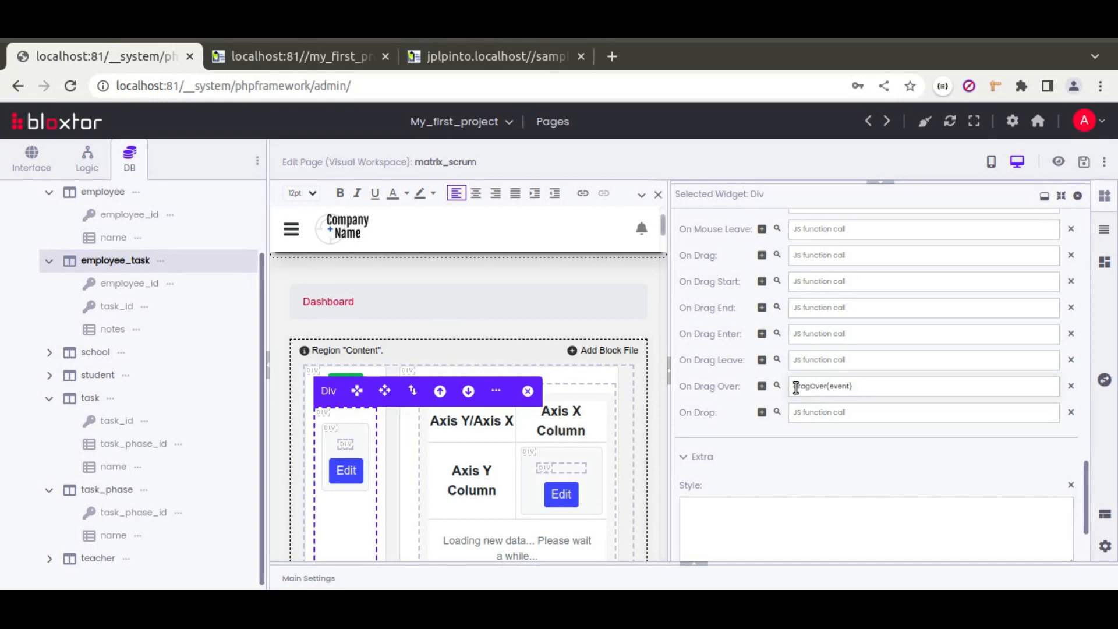
Step: Copy the dragOver(event) call into the On Drag Over event of the matrix Table Column
double_click(839, 386)
click(519, 450)
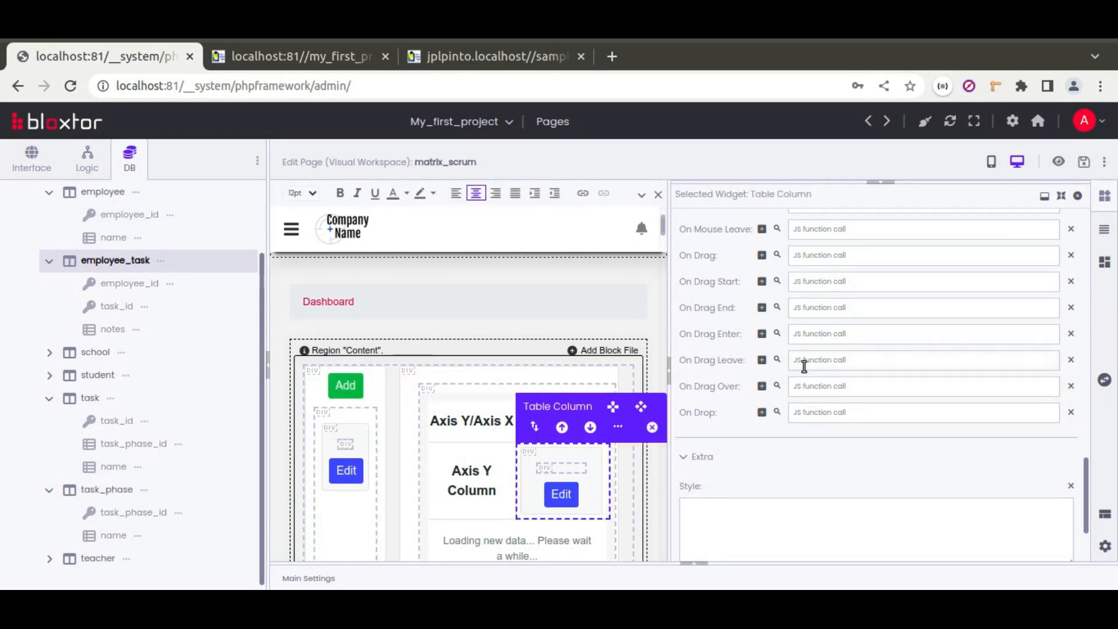
click(816, 390)
key(ctrl+v)
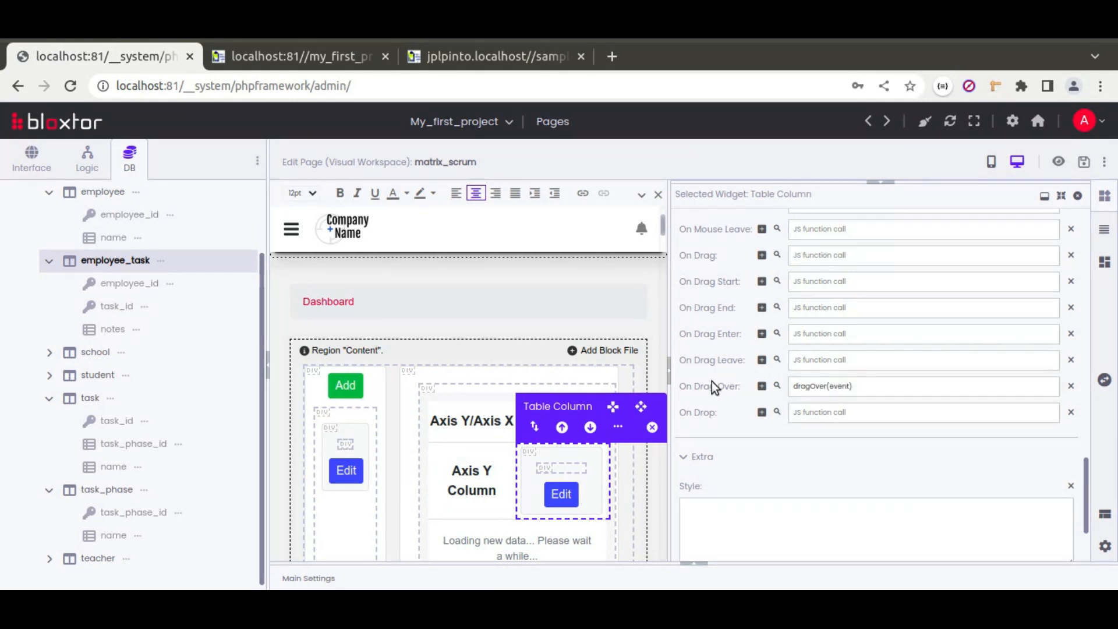
Step: Switch to the text editor and examine the drop function in js.js and its moveTask call
click(844, 413)
key(alt+Tab)
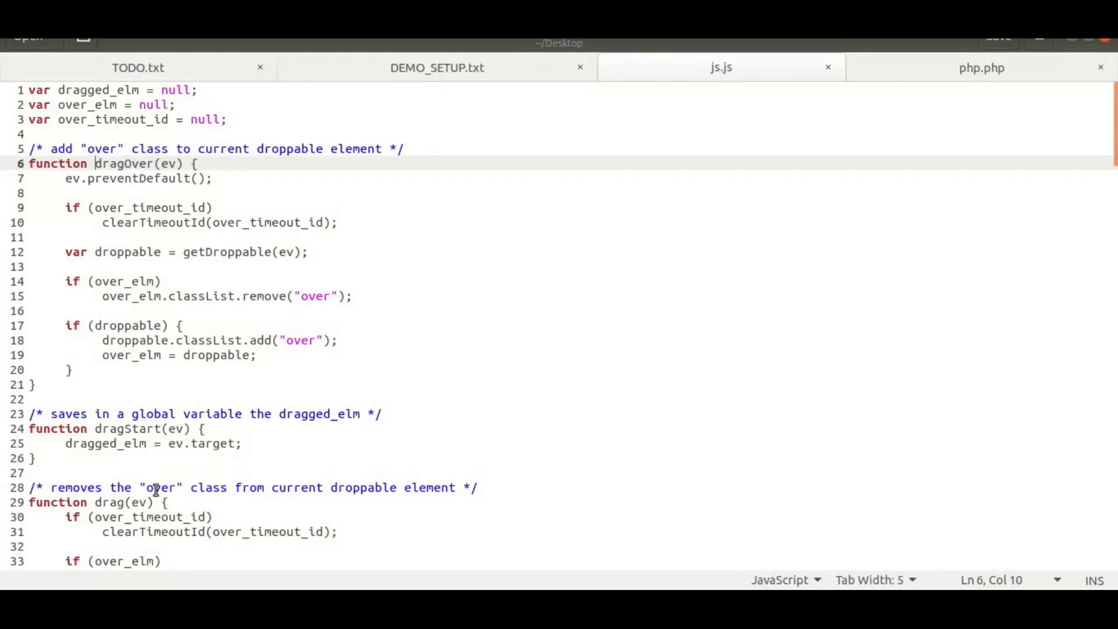
scroll(156, 490, down, 7)
click(103, 419)
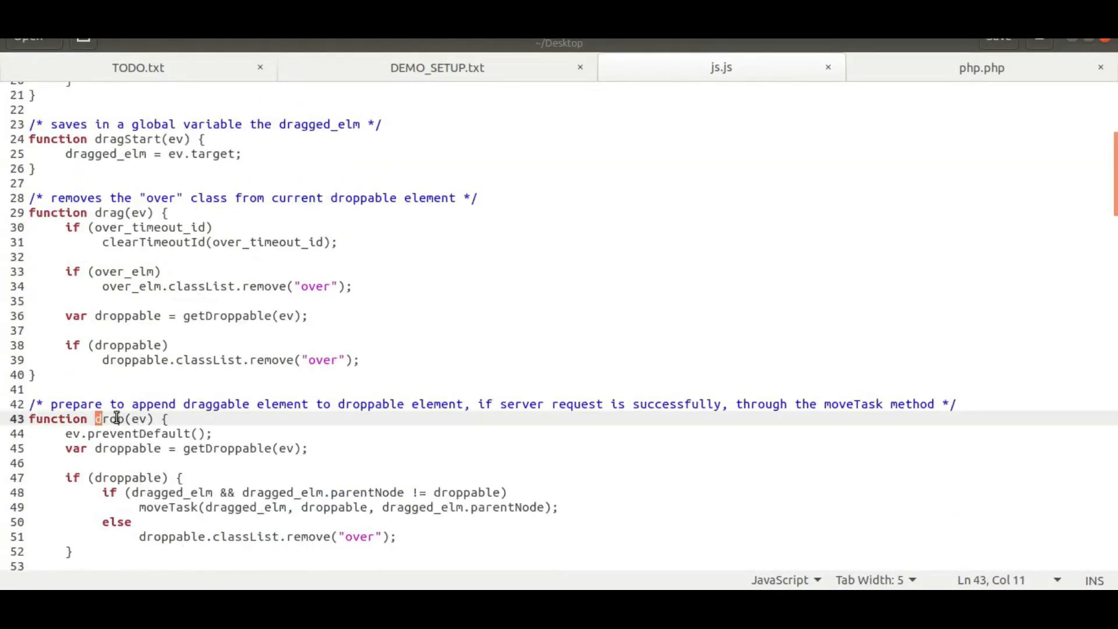
drag(117, 418, 155, 419)
scroll(344, 439, down, 3)
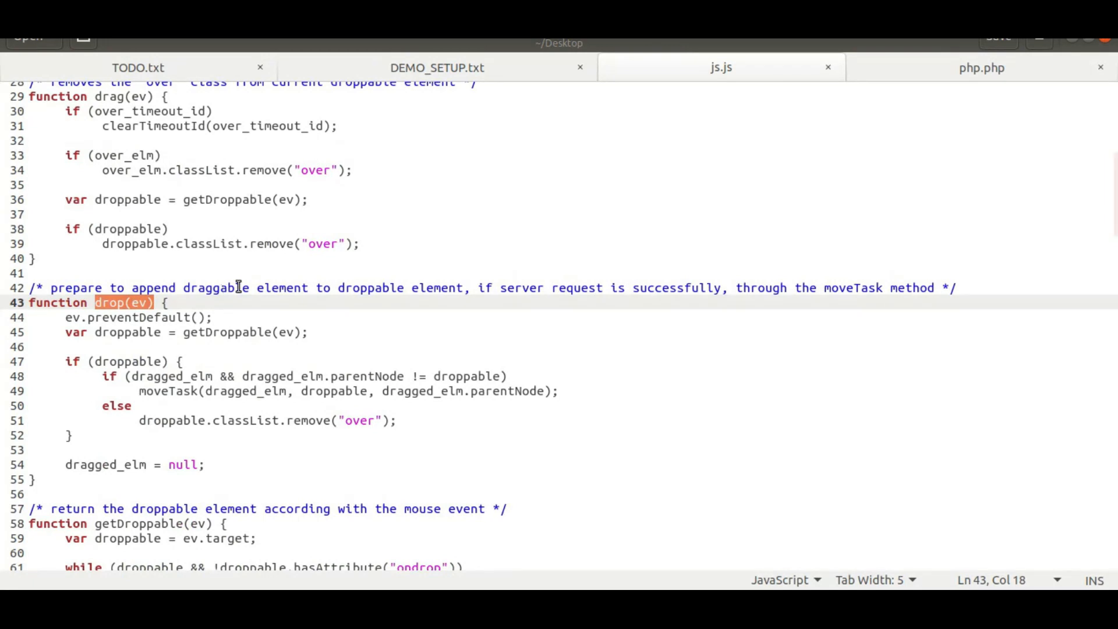
drag(140, 391, 588, 393)
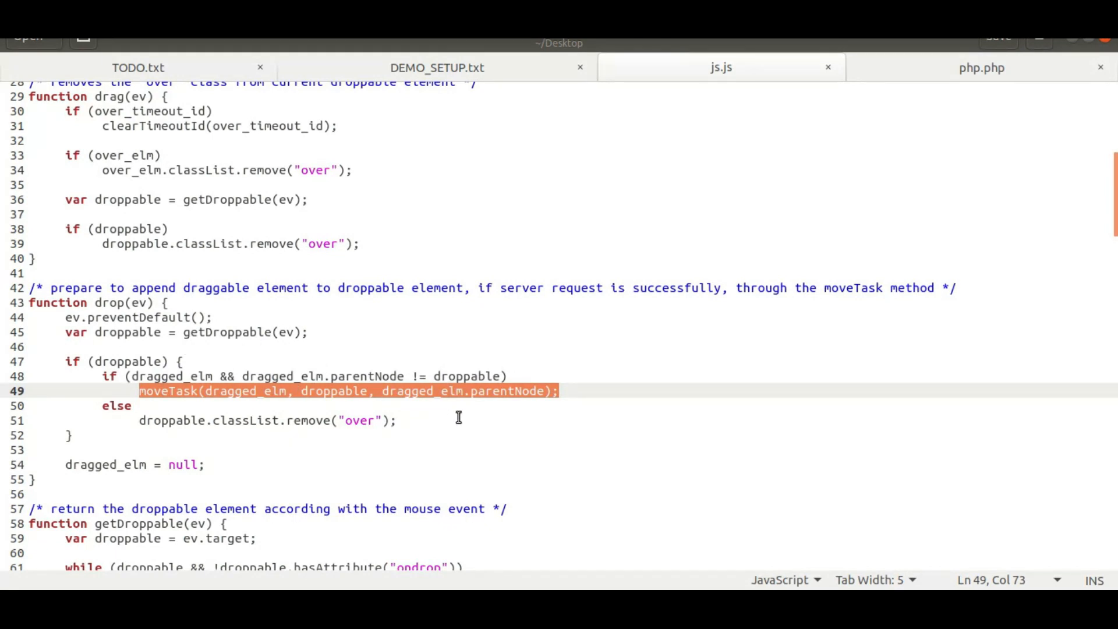
Step: Copy the drop function name, return to the page editor, and set the matrix Table Column's On Drop event to drop(event)
drag(95, 303, 124, 304)
key(ctrl+c)
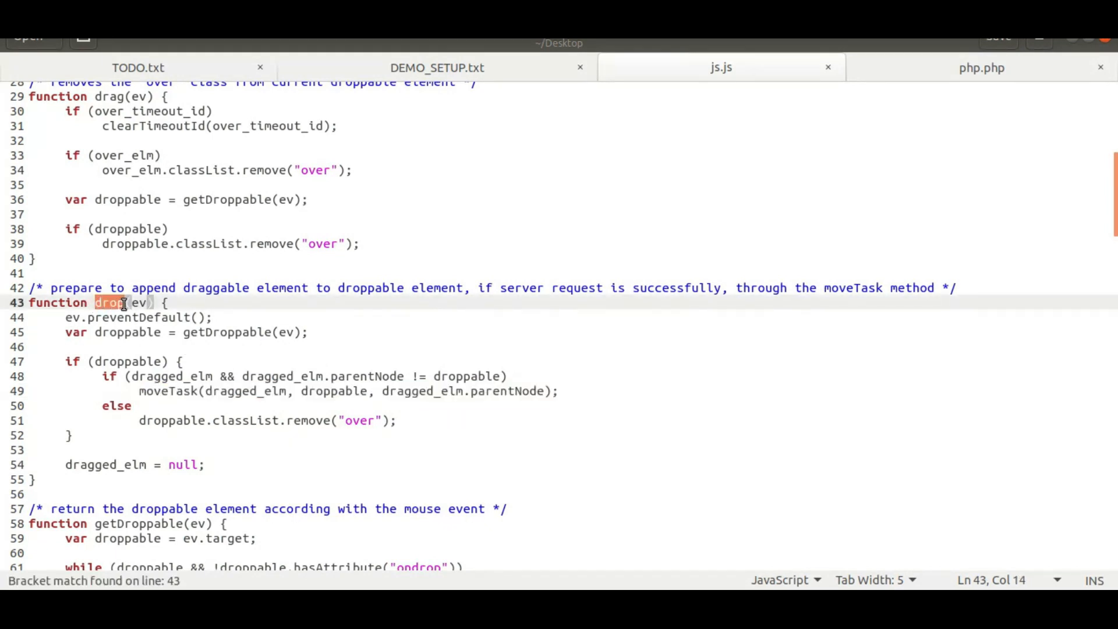
key(alt+Tab)
click(811, 413)
key(ctrl+v)
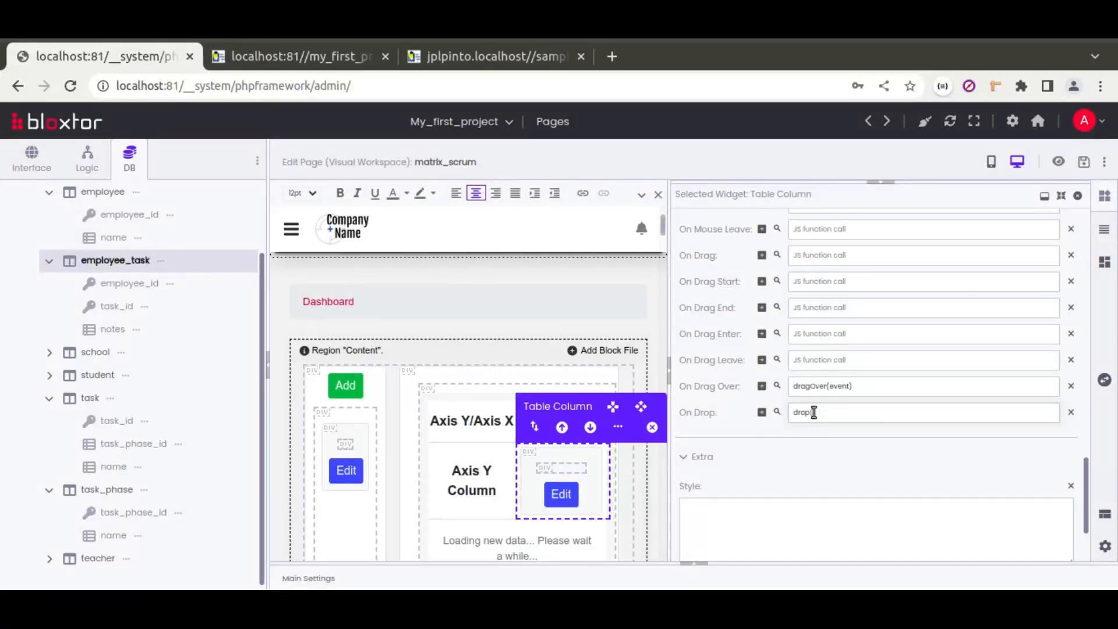
text((event))
Step: Copy the drop(event) call into the On Drop event of the task list Div
drag(861, 412, 781, 415)
key(ctrl+c)
click(367, 414)
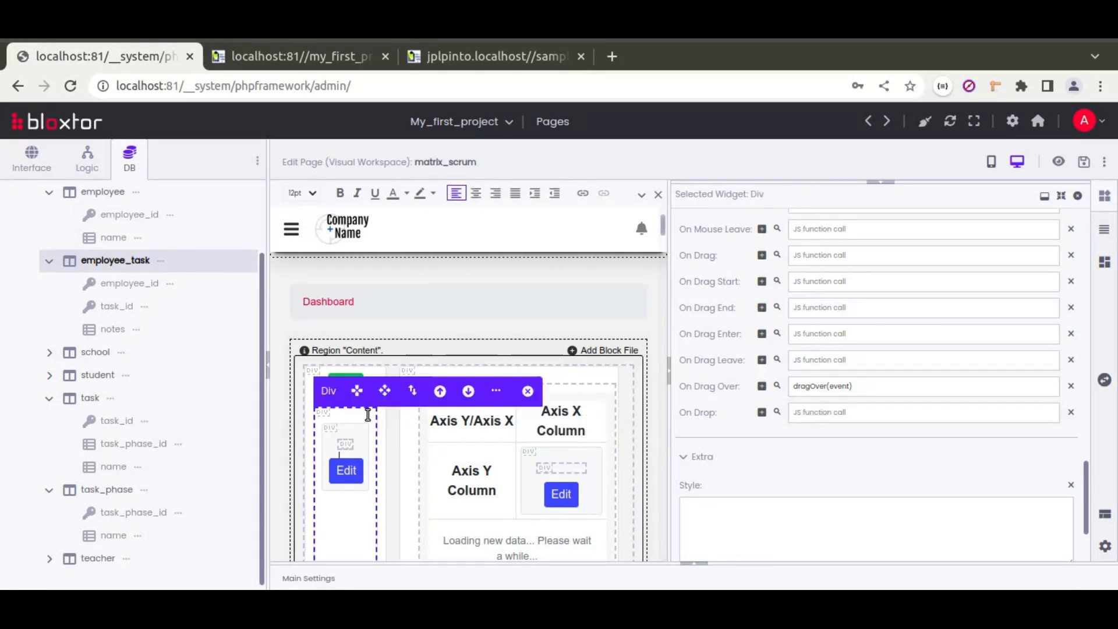
click(811, 413)
key(ctrl+v)
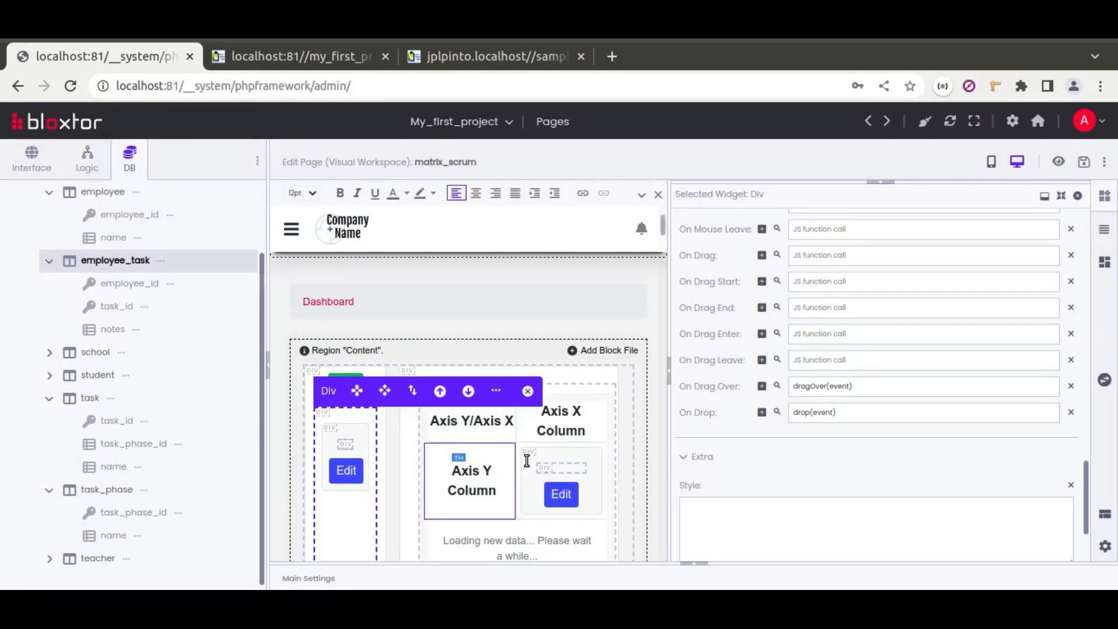
Step: Add an extra attribute draggable with the value true to the task item Div inside the matrix Table Column
click(358, 428)
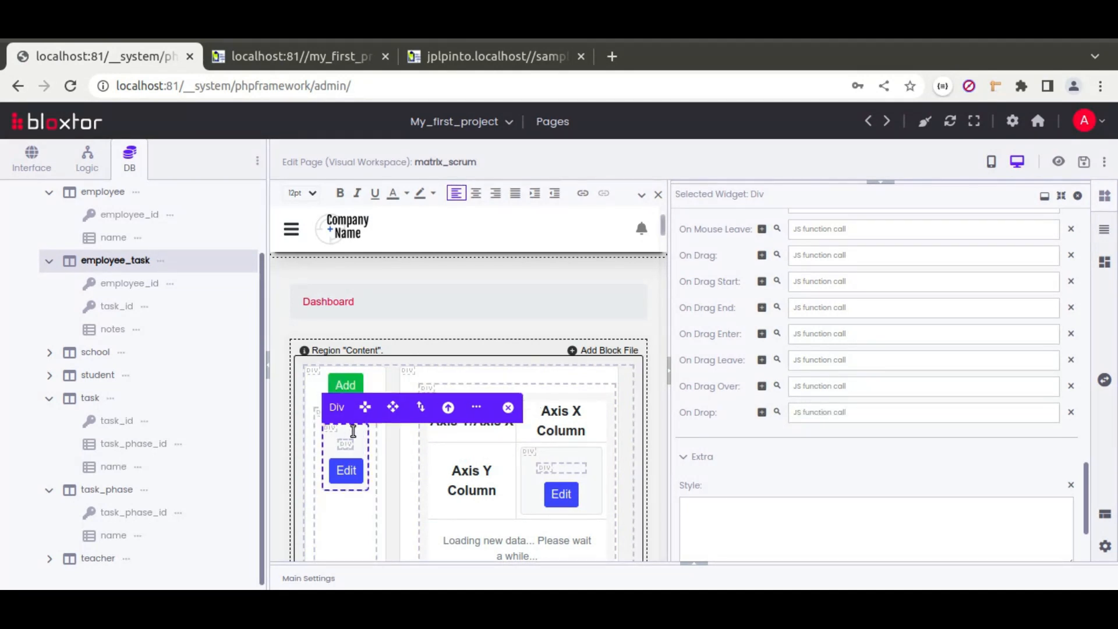
click(528, 468)
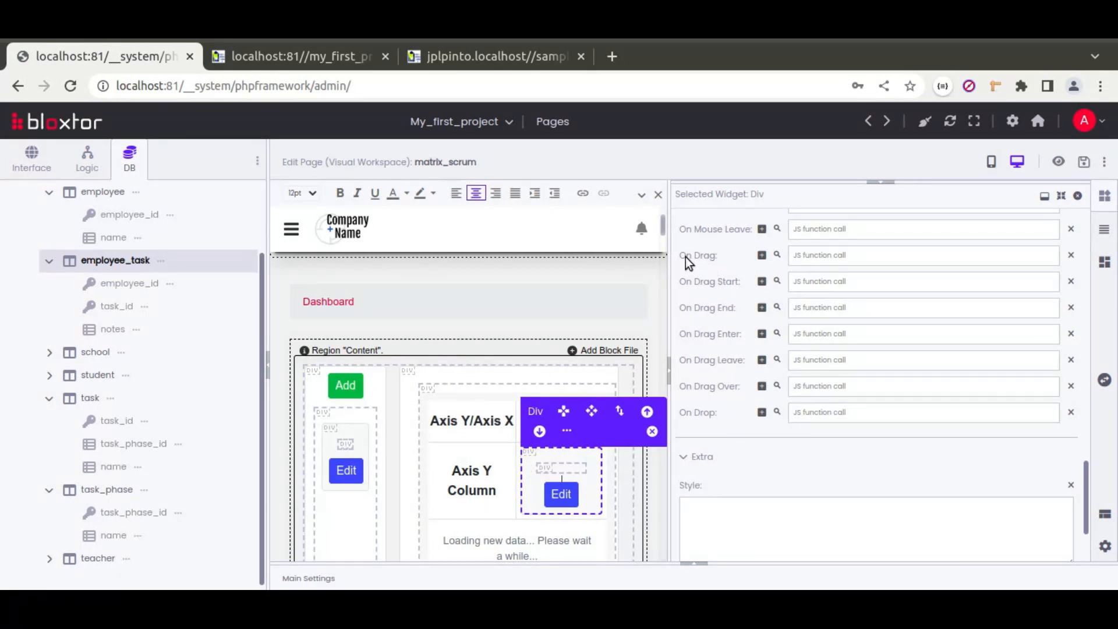
click(820, 255)
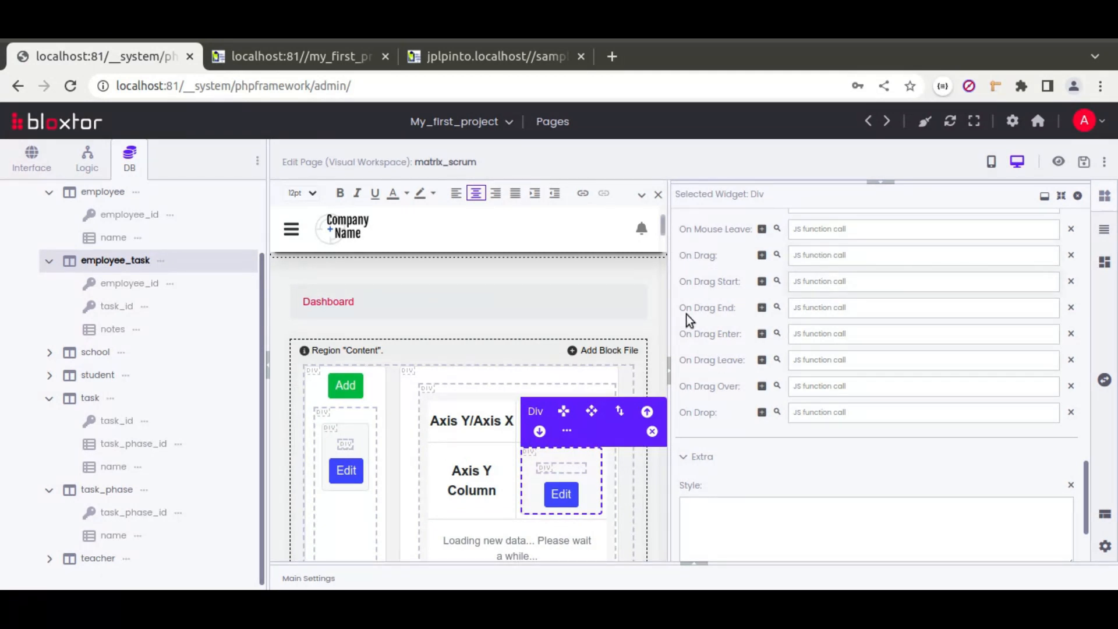
scroll(686, 379, down, 2)
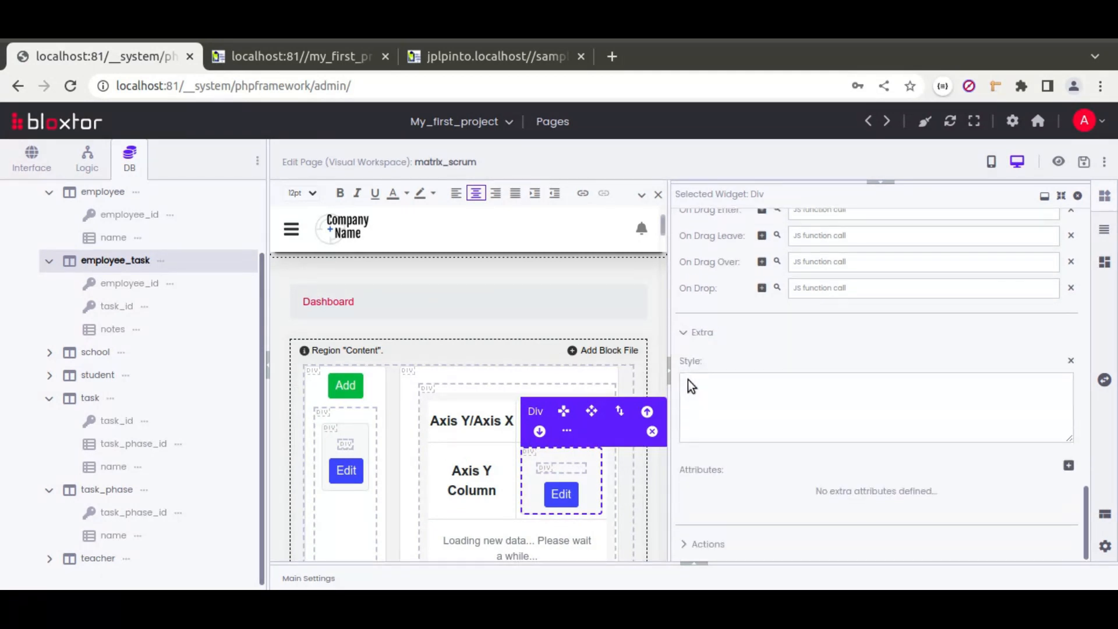
click(1070, 466)
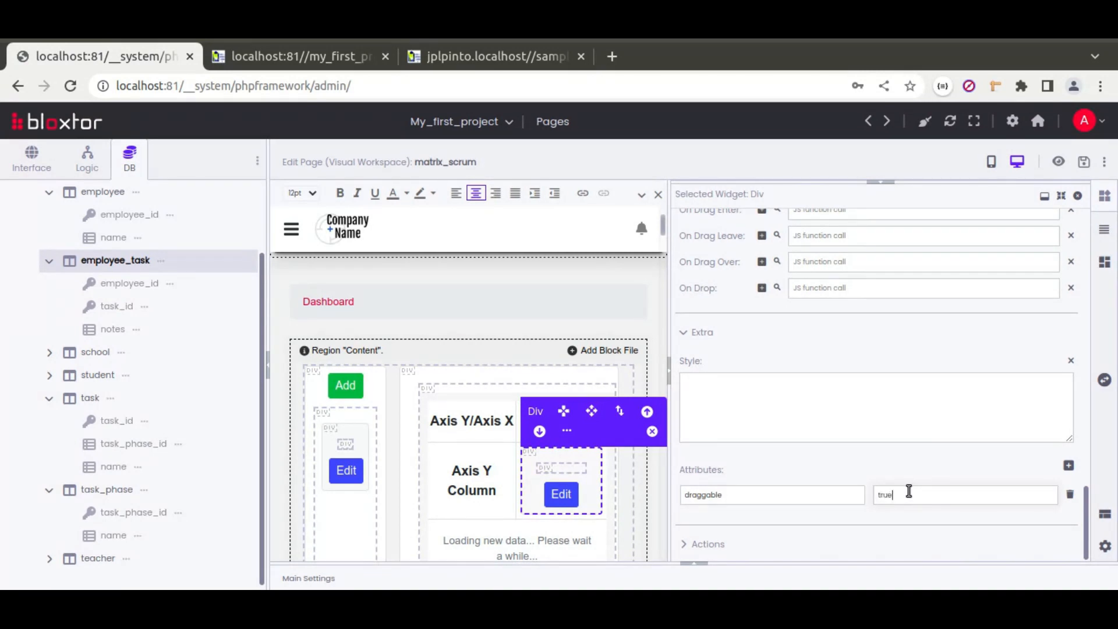
Step: Add the same draggable attribute with the value true to the task item Div inside the task list
double_click(697, 494)
key(ctrl+c)
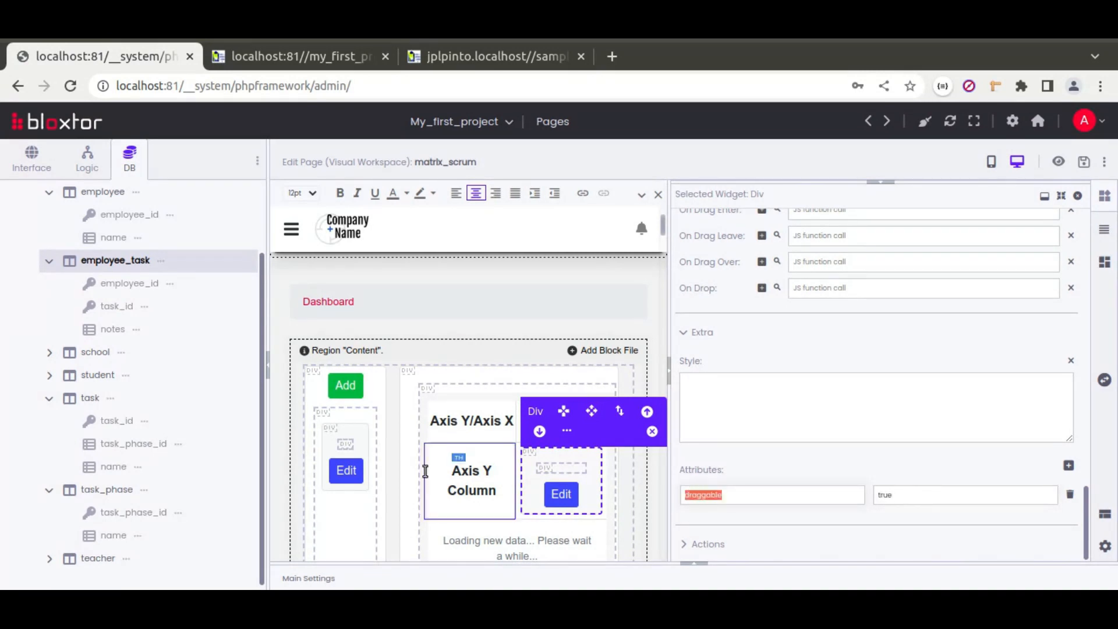
click(356, 431)
click(1069, 465)
key(ctrl+v)
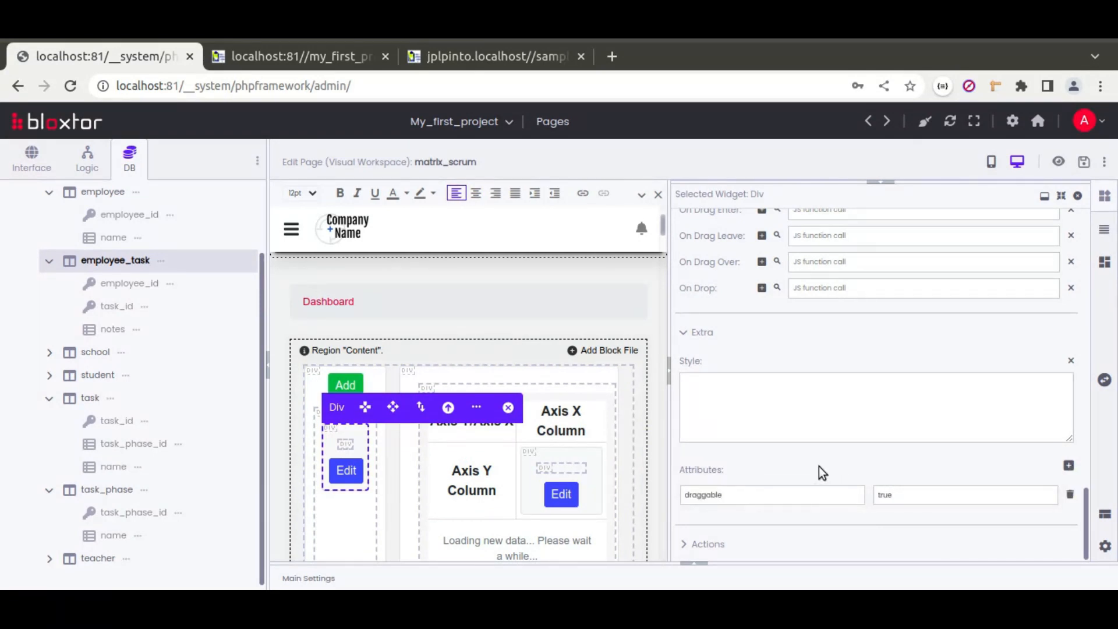
Step: Look up the drag function in js.js and set the On Drag event of the task list's item Div to drag(event)
scroll(735, 328, up, 3)
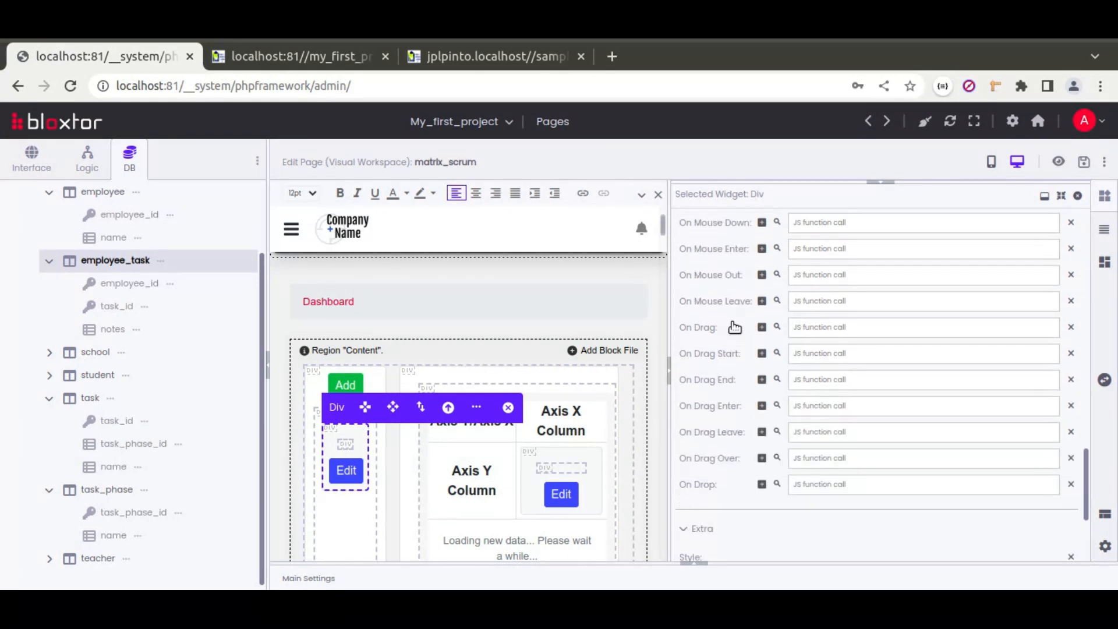
click(822, 325)
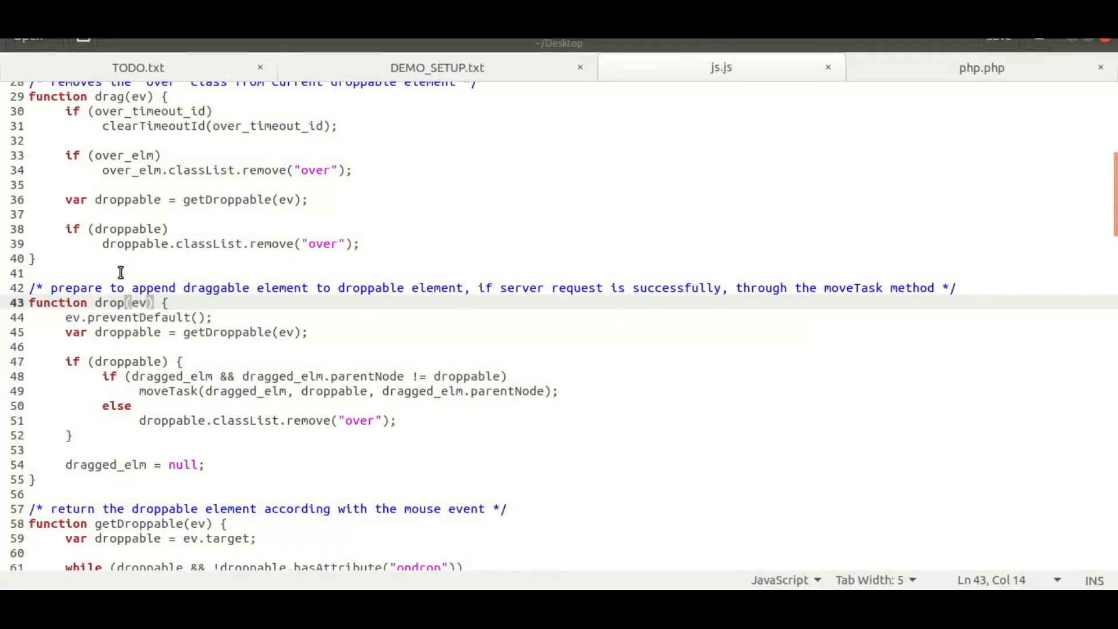
scroll(128, 244, up, 4)
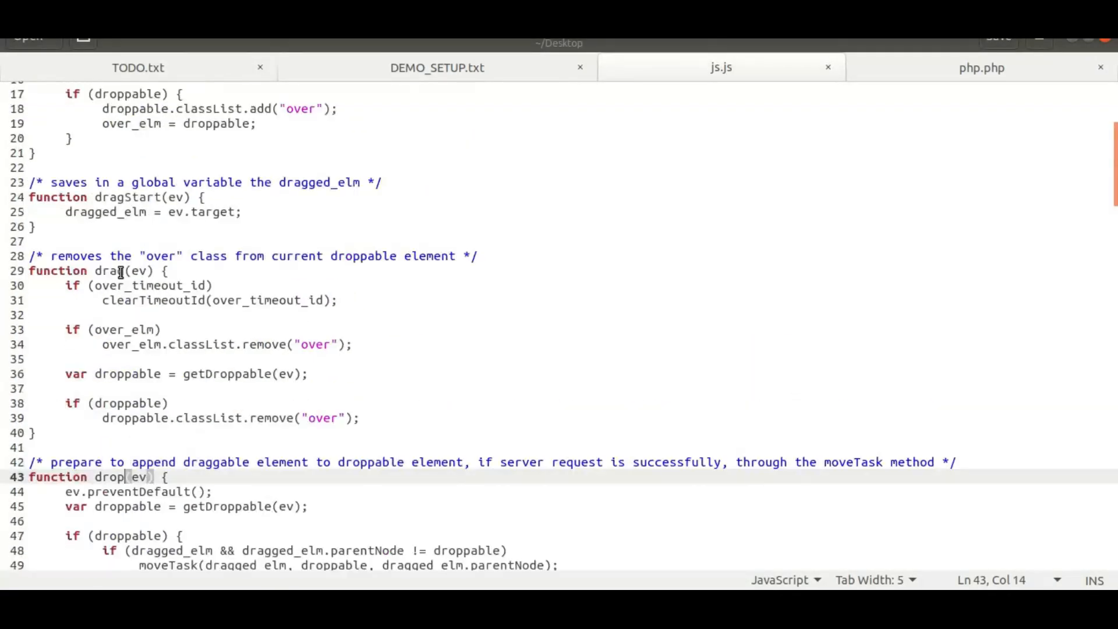
drag(96, 272, 127, 274)
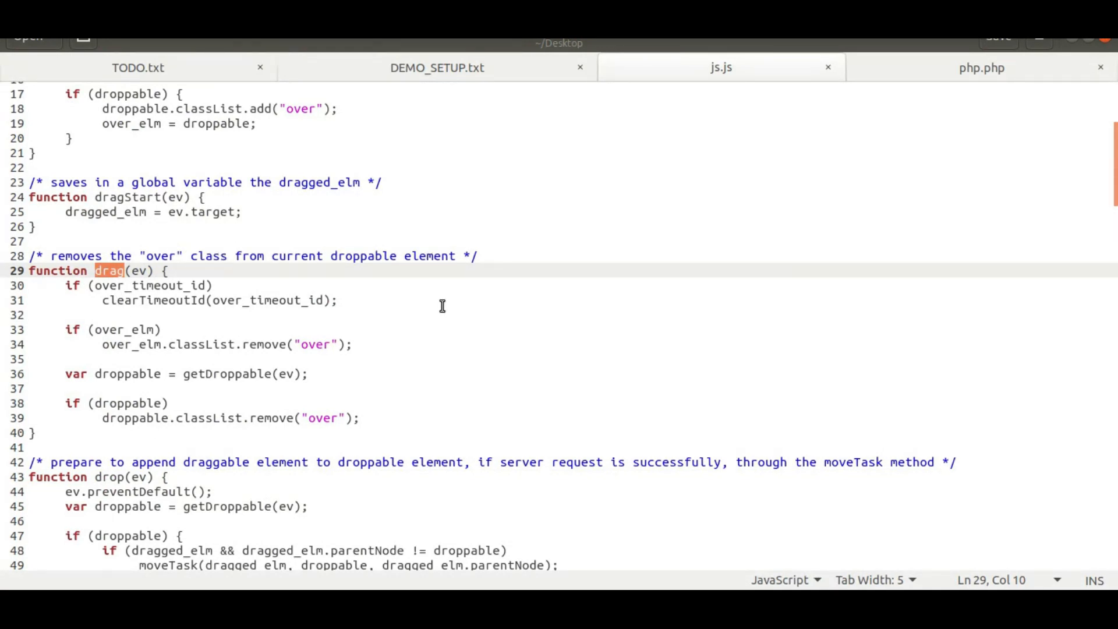
key(alt+Tab)
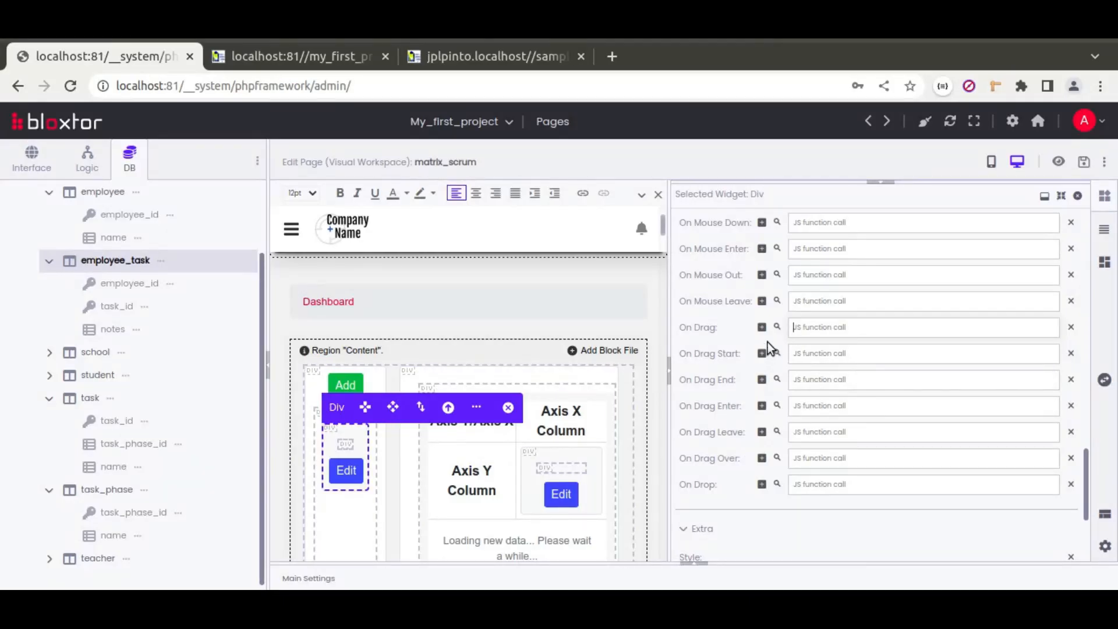
text(drag(event)
Step: Copy the drag(event) call into the On Drag event of the task item Div inside the matrix
triple_click(823, 327)
key(ctrl+c)
click(525, 469)
click(817, 326)
key(ctrl+v)
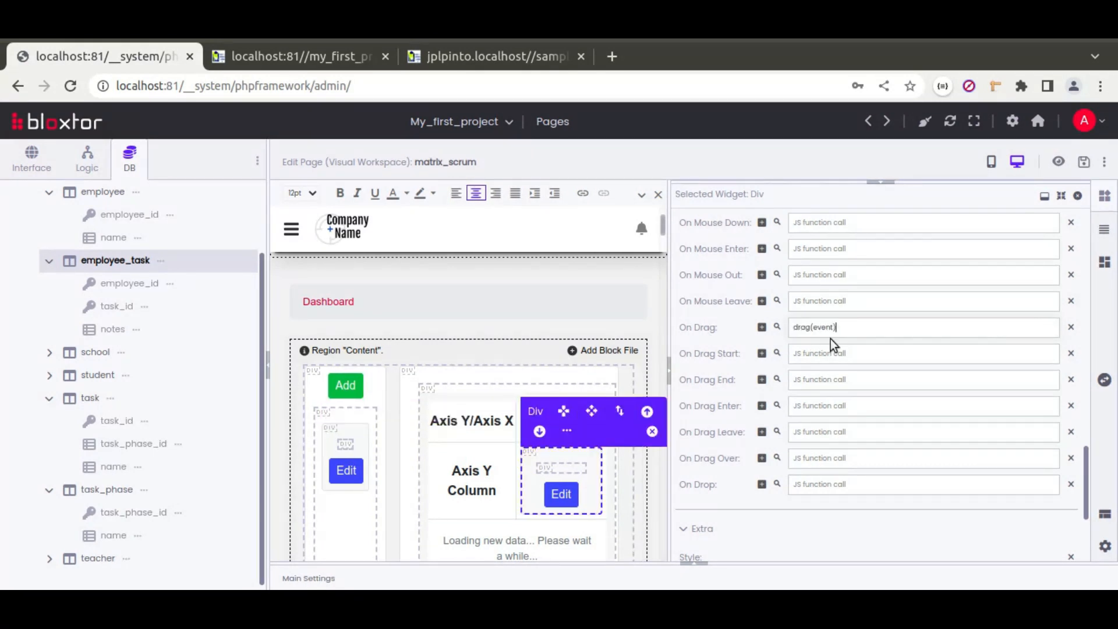
Step: Look up the dragStart function in js.js and set the On Drag Start event of the matrix's task item Div to dragStart(event)
click(789, 357)
key(alt+Tab)
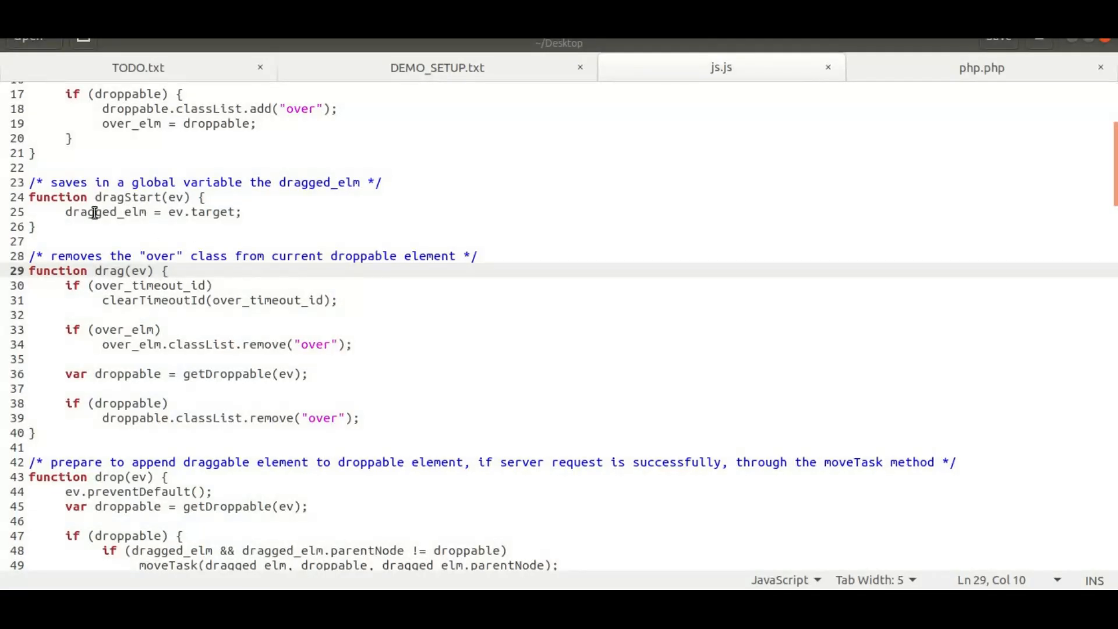
drag(95, 199, 161, 199)
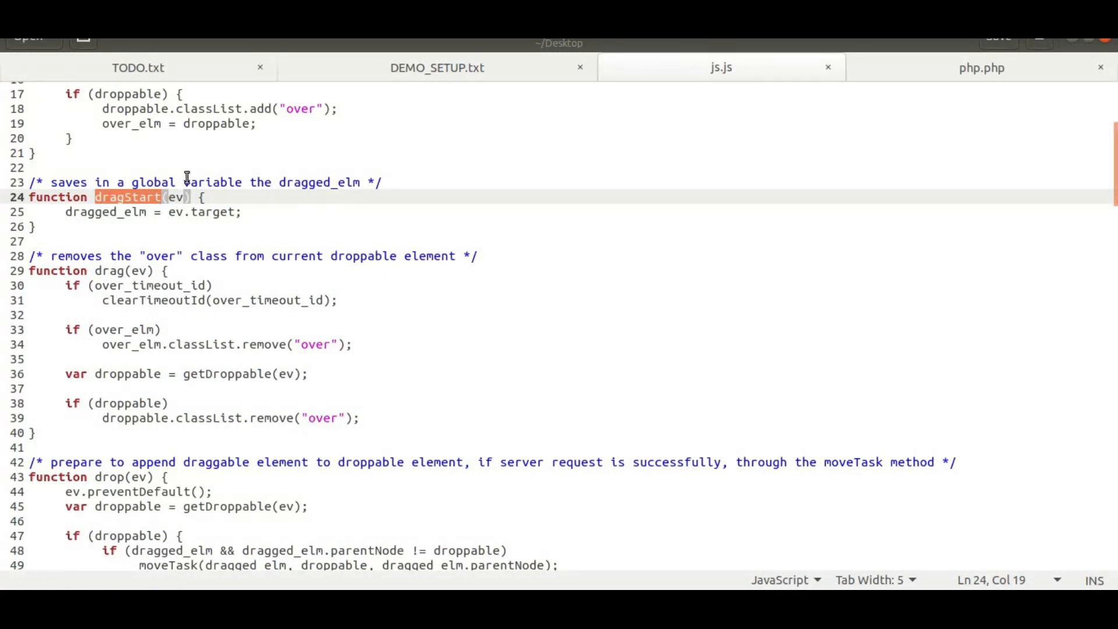
click(95, 215)
double_click(95, 214)
scroll(119, 220, up, 5)
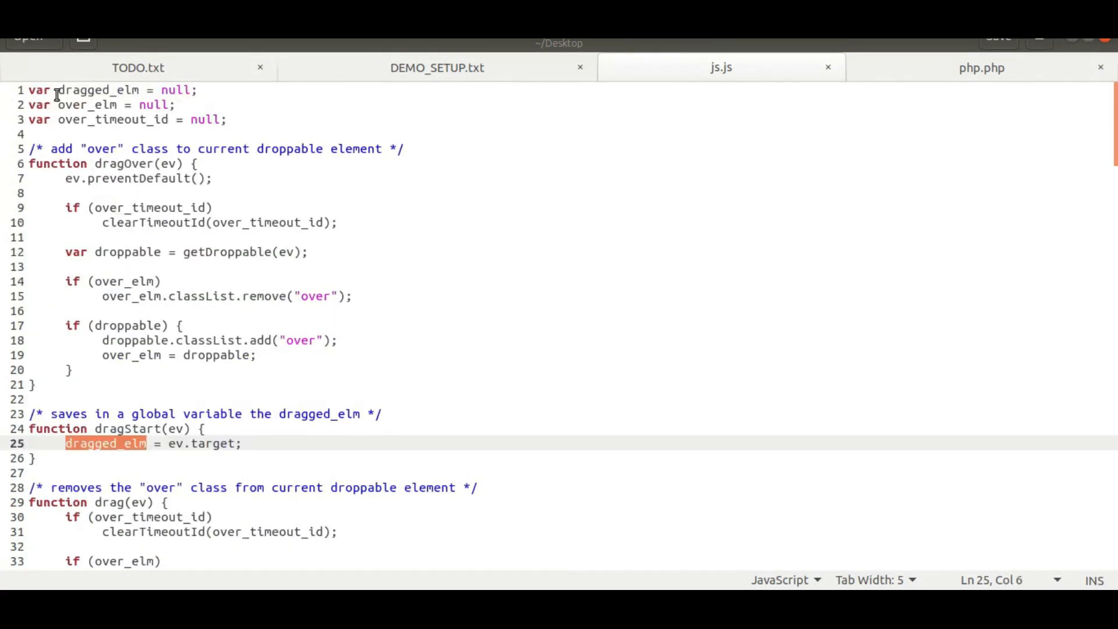
drag(252, 93, 17, 98)
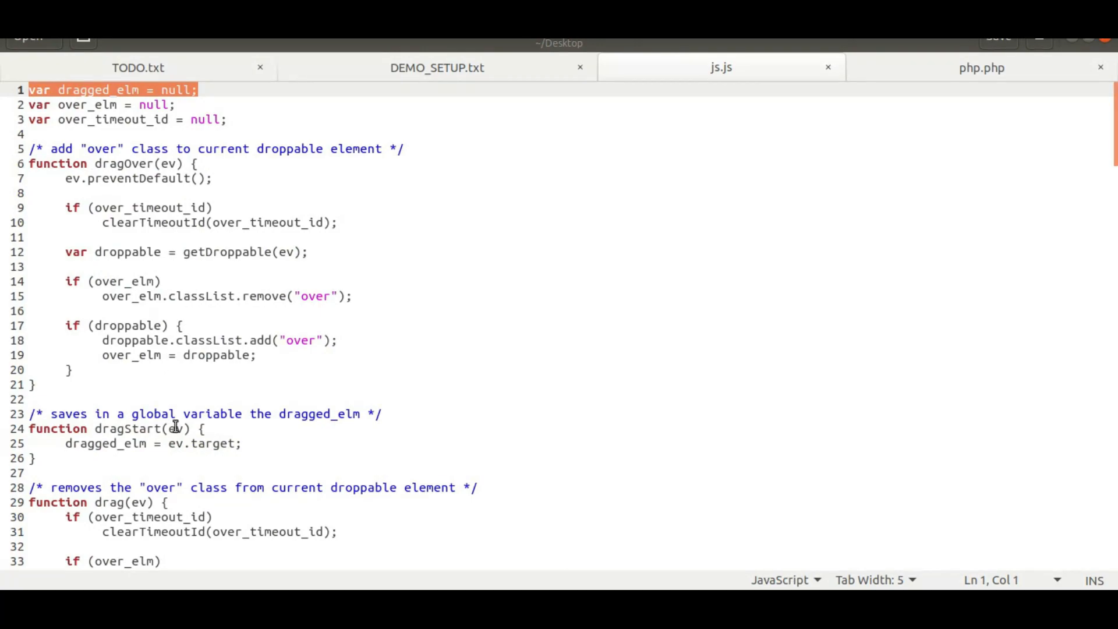
key(alt+Tab)
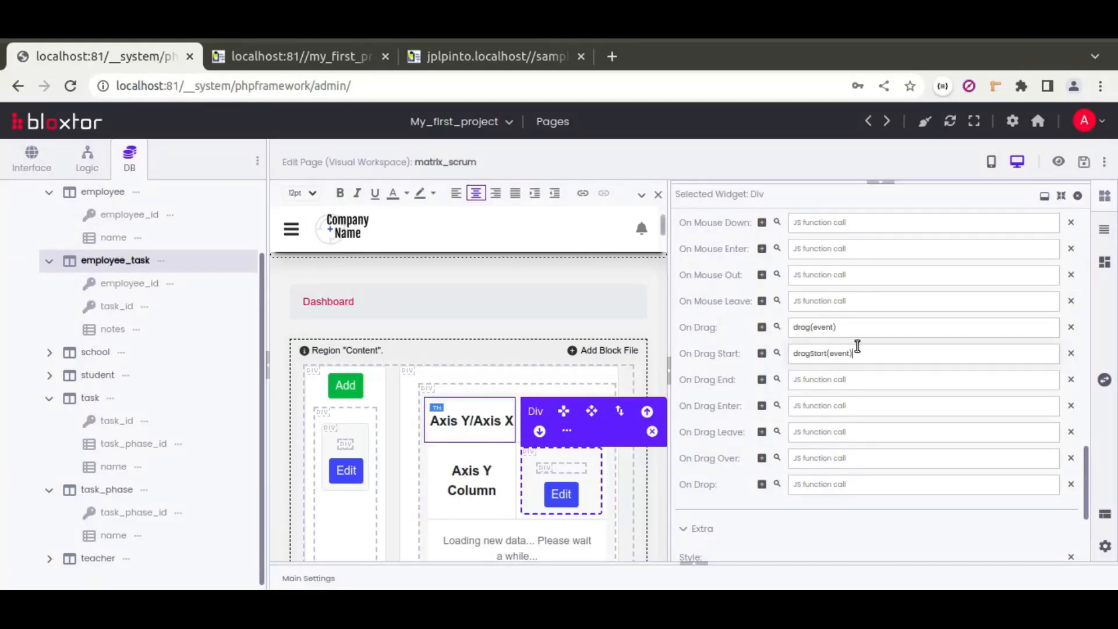
Step: Copy the dragStart(event) call into the On Drag Start event of the task list's item Div and save the page
triple_click(839, 354)
key(ctrl+c)
click(360, 431)
click(802, 351)
key(ctrl+v)
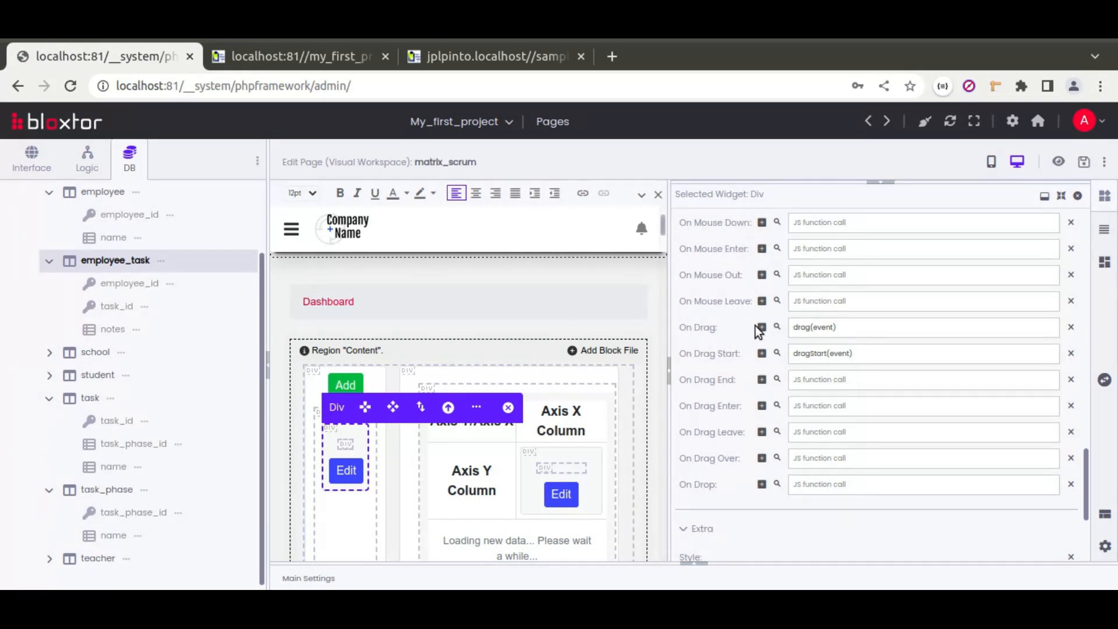
click(1084, 169)
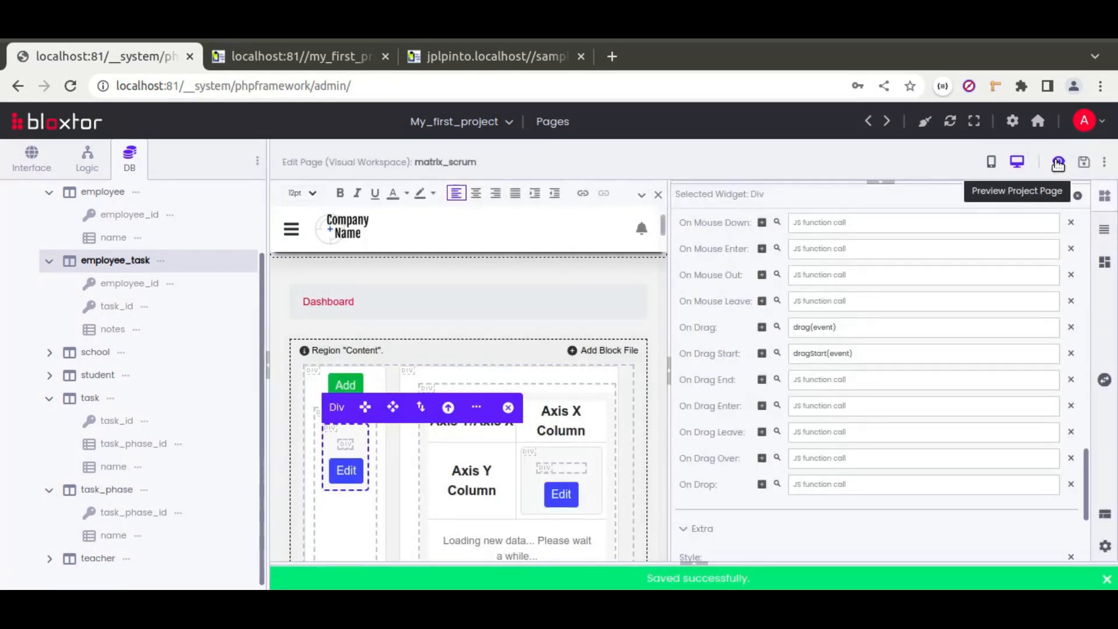
Step: Preview the matrix_scrum page and test moving Task B from the list to the Working On column and back, dismissing the alerts
click(1057, 162)
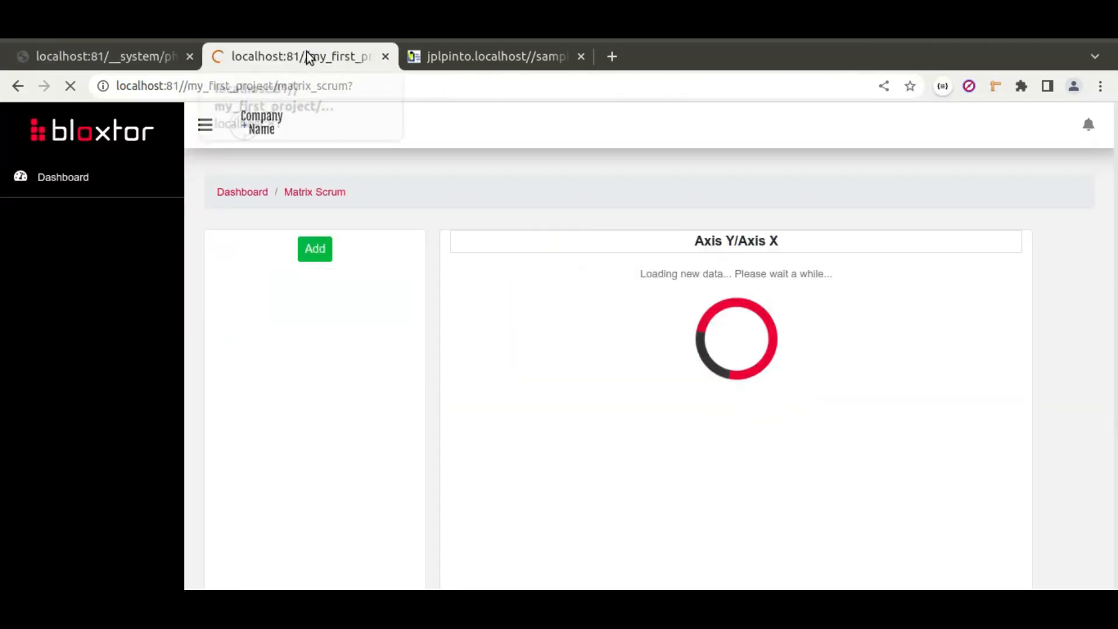
drag(312, 303, 785, 295)
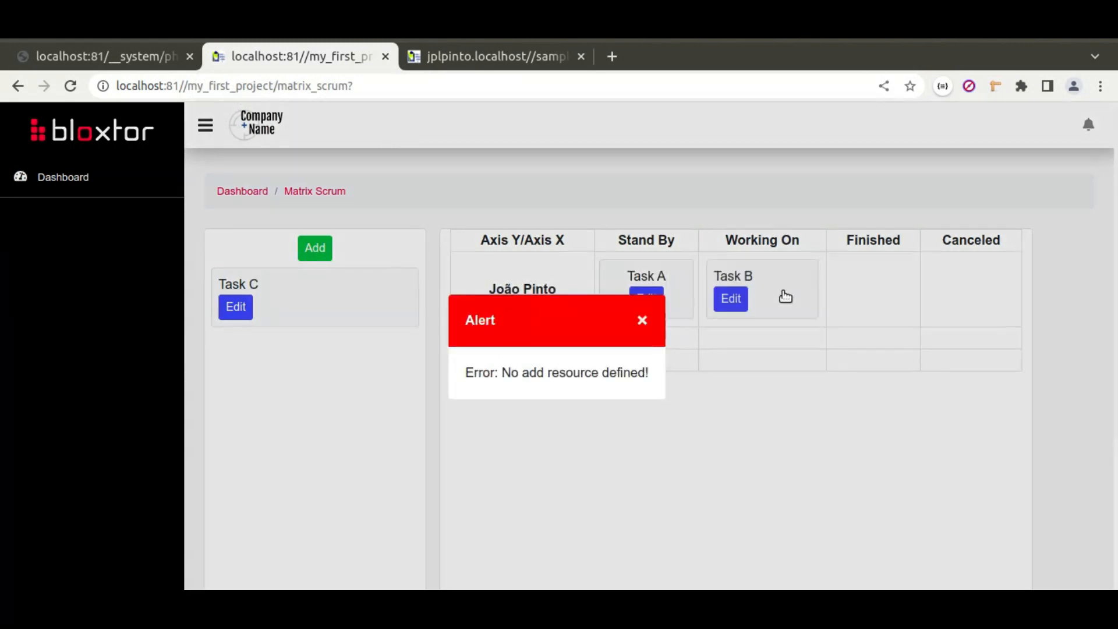
click(643, 321)
drag(773, 291, 369, 402)
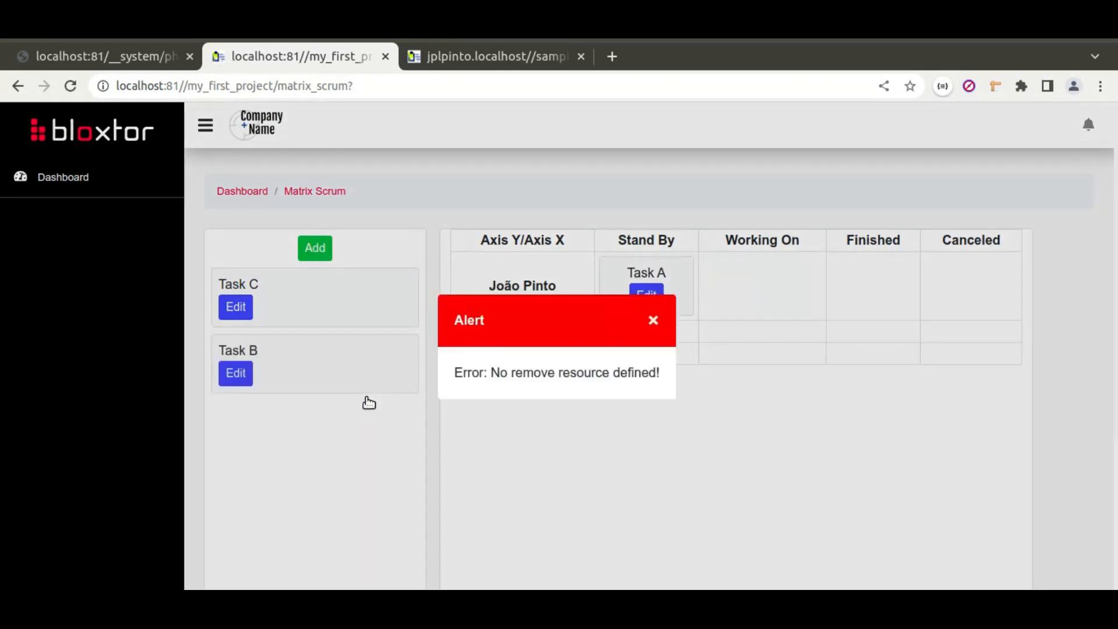
click(654, 321)
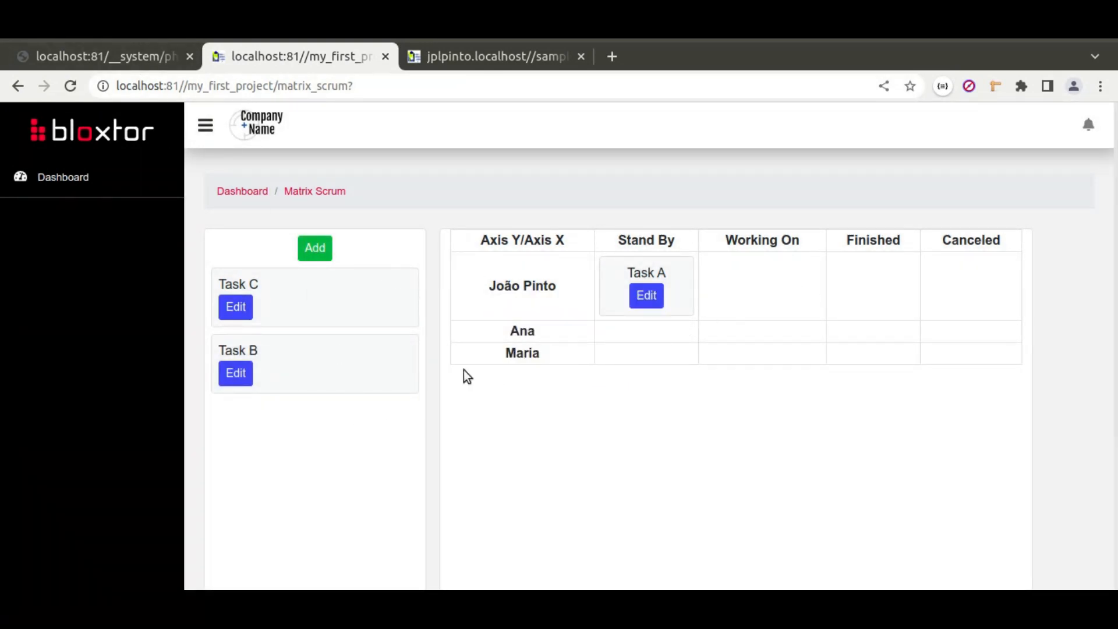
Step: Back in the page editor, add a Style widget below the script block at the end of the Content region and enlarge its properties
click(110, 53)
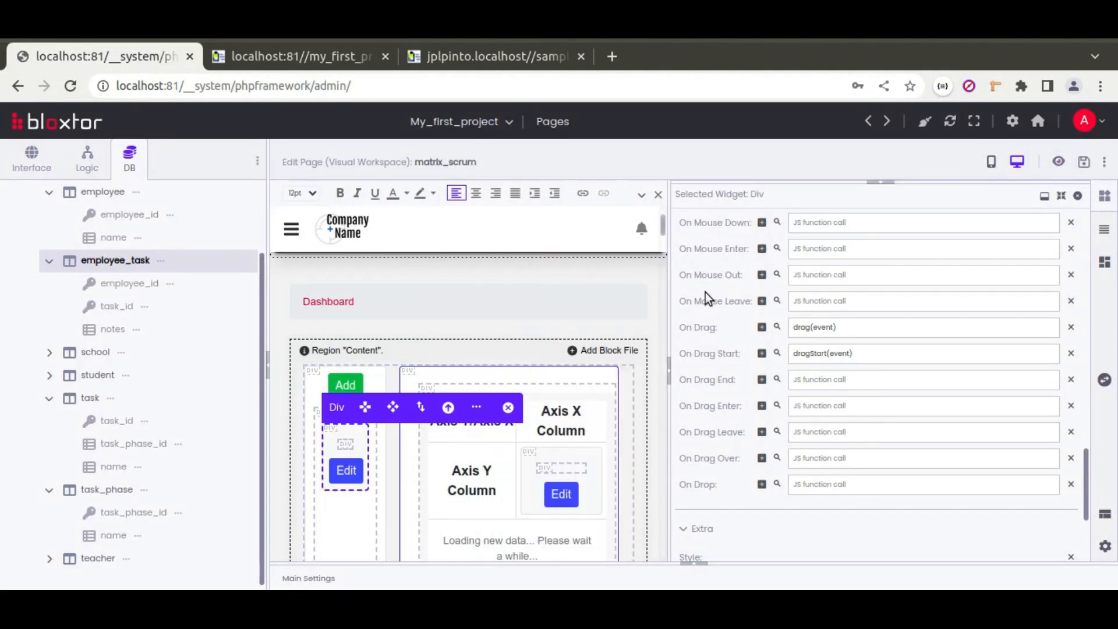
drag(917, 188, 930, 398)
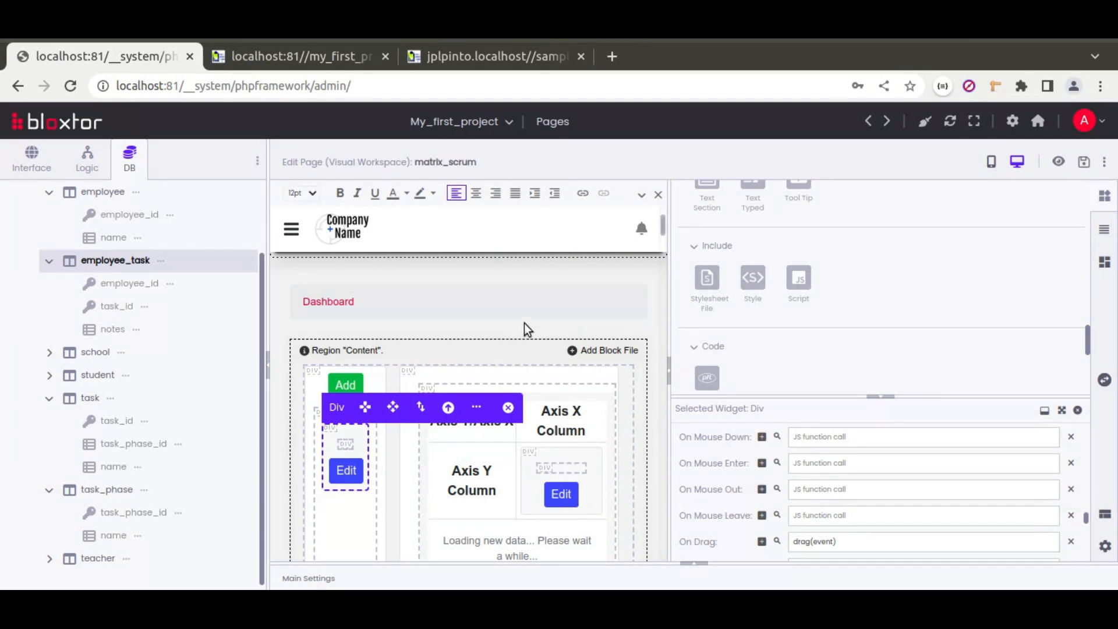
scroll(524, 327, down, 15)
scroll(560, 358, down, 10)
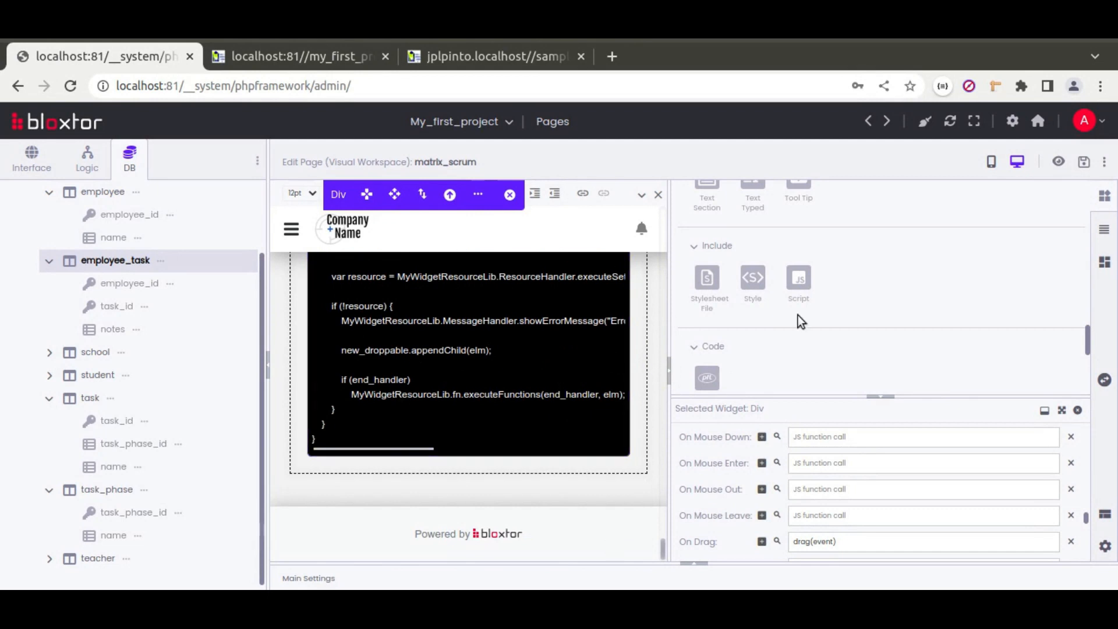
drag(536, 465, 513, 471)
drag(707, 280, 490, 455)
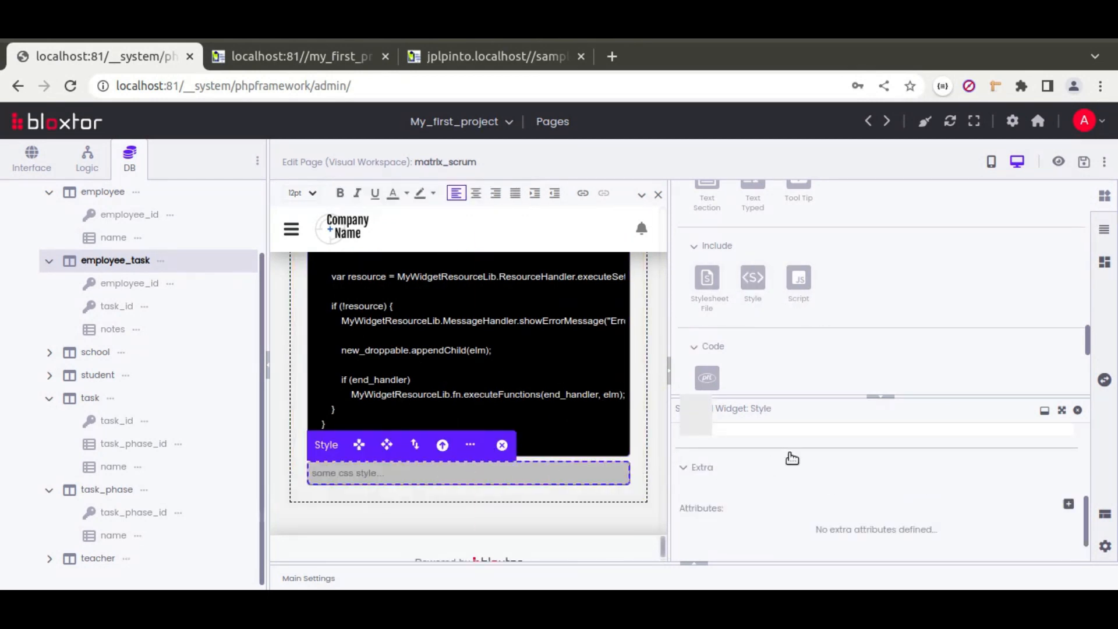
click(889, 398)
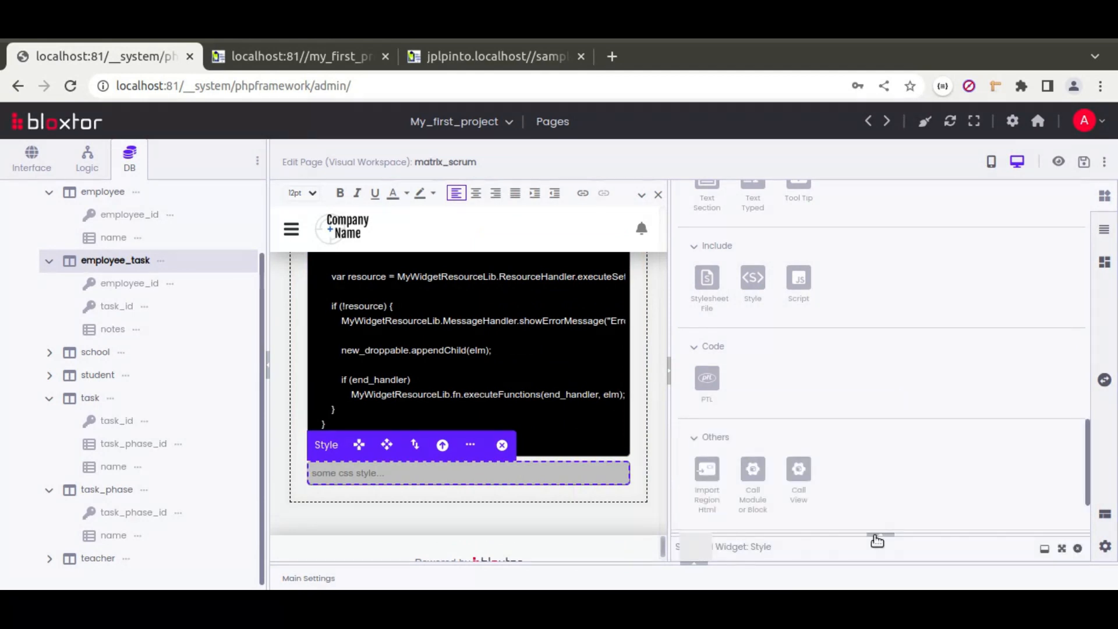
drag(875, 535, 1067, 320)
click(1062, 333)
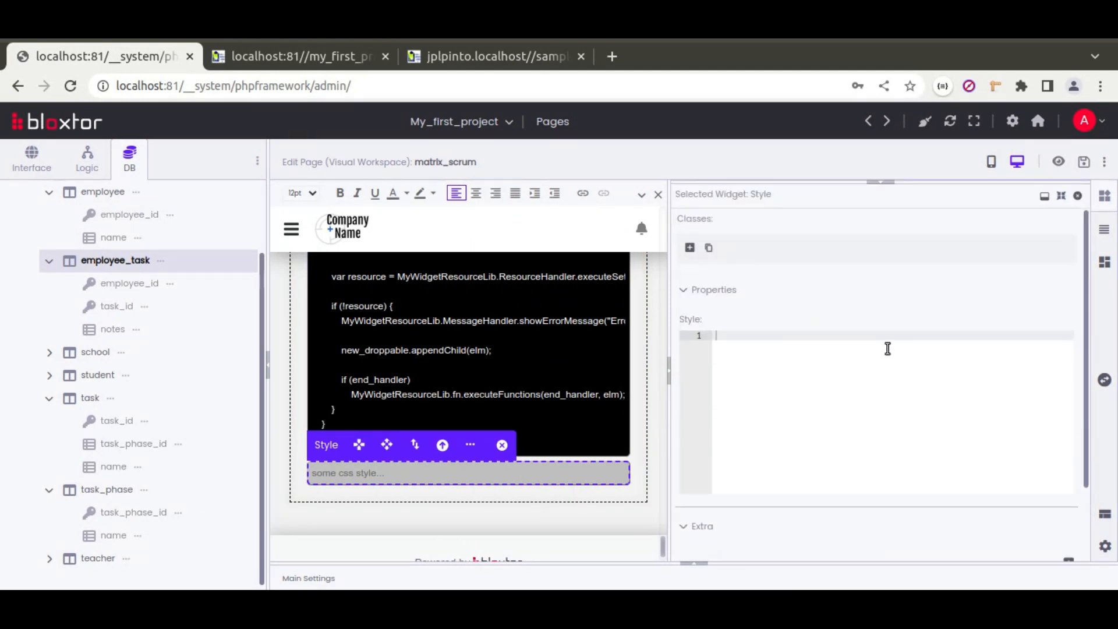
Step: Write a .over CSS rule with background:yellow; in the Style widget and save the page
click(805, 372)
text(.over)
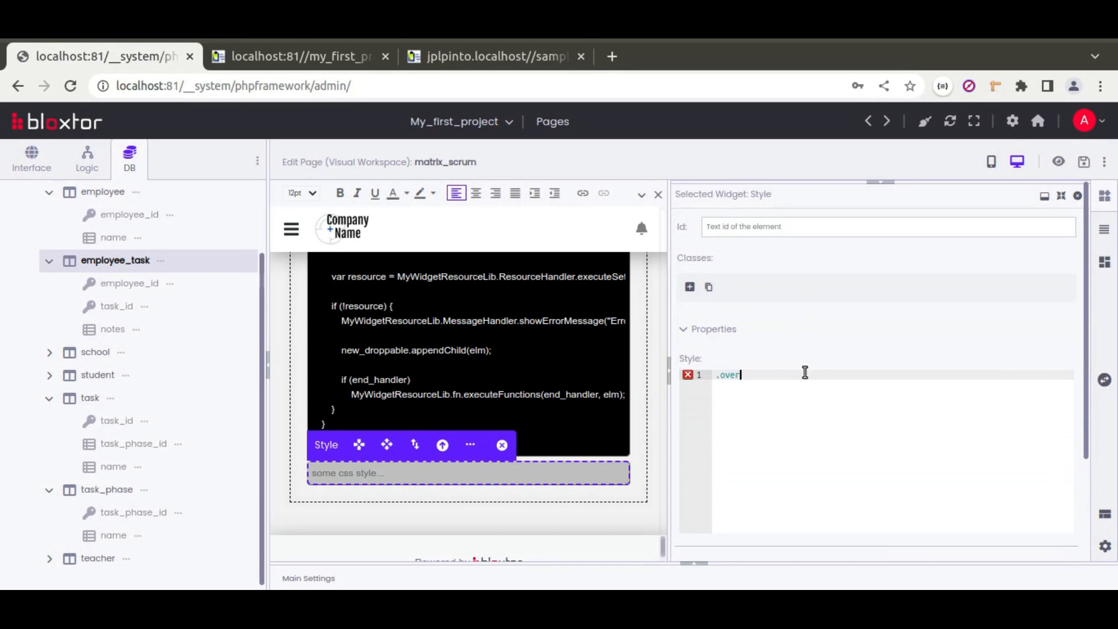
text( {)
key(Return)
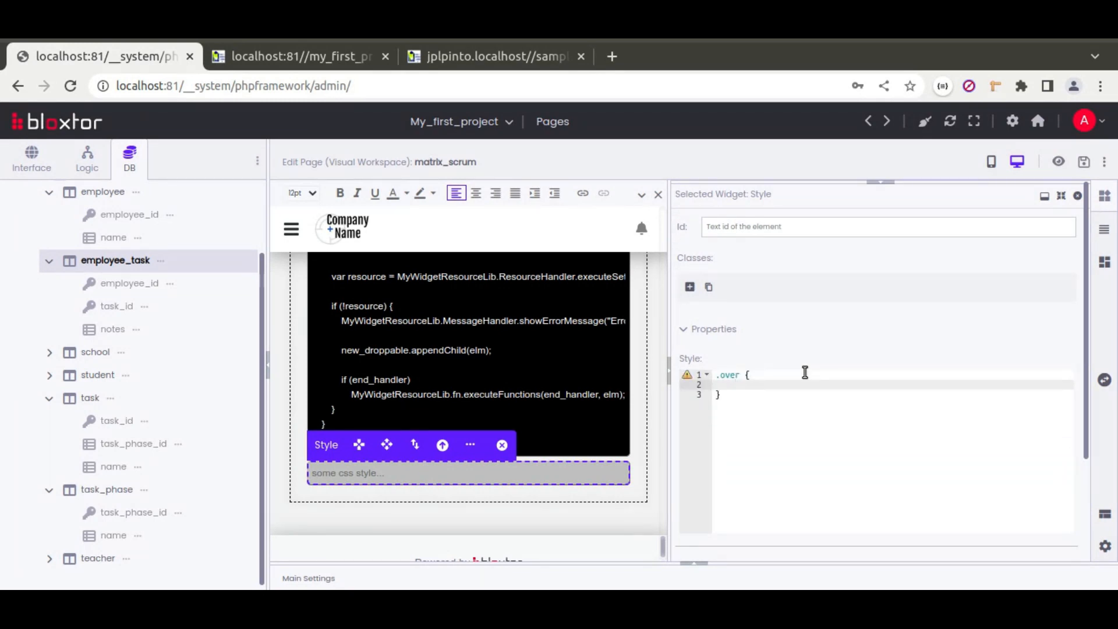
text(background:yellow;)
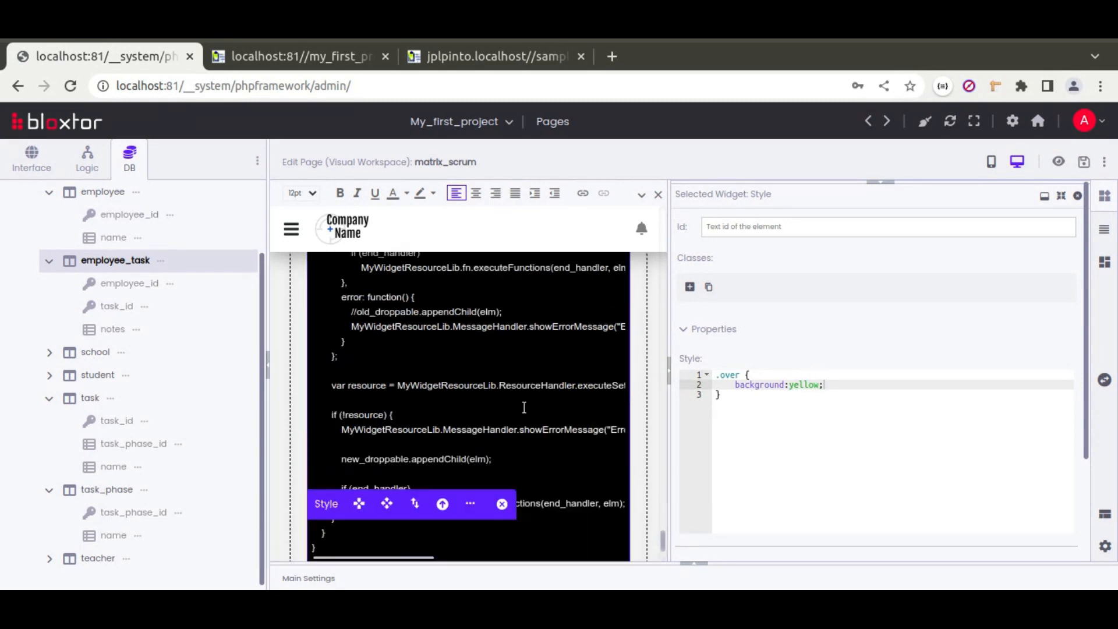
click(1083, 162)
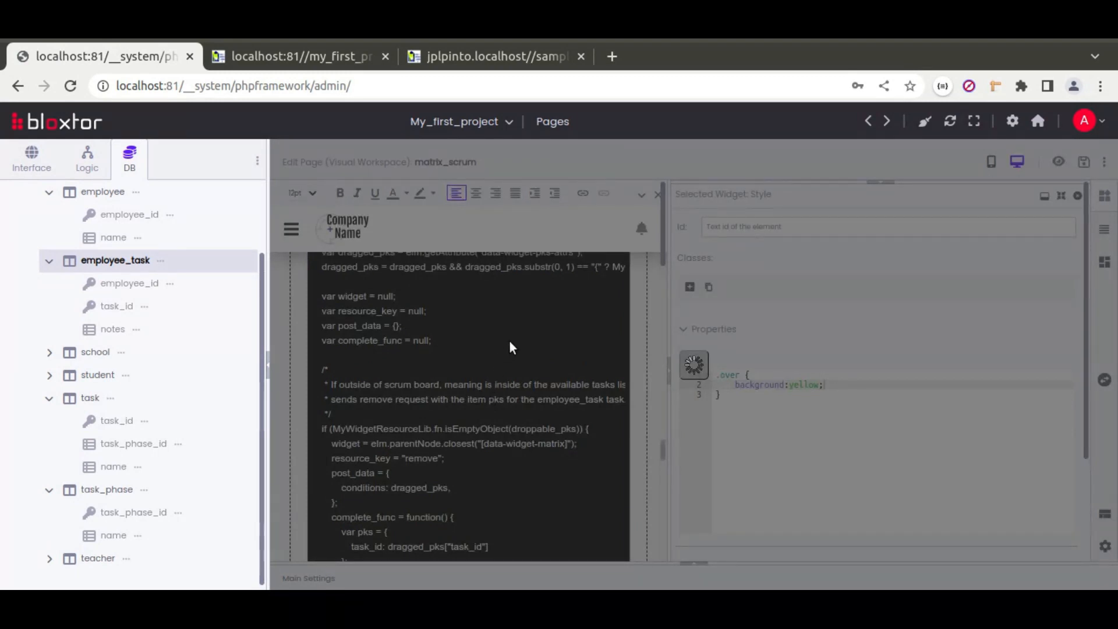
Step: Reload the page preview and test moving Task A to the second employee's Working On cell and into the task list, dismissing the alert
scroll(506, 341, down, 10)
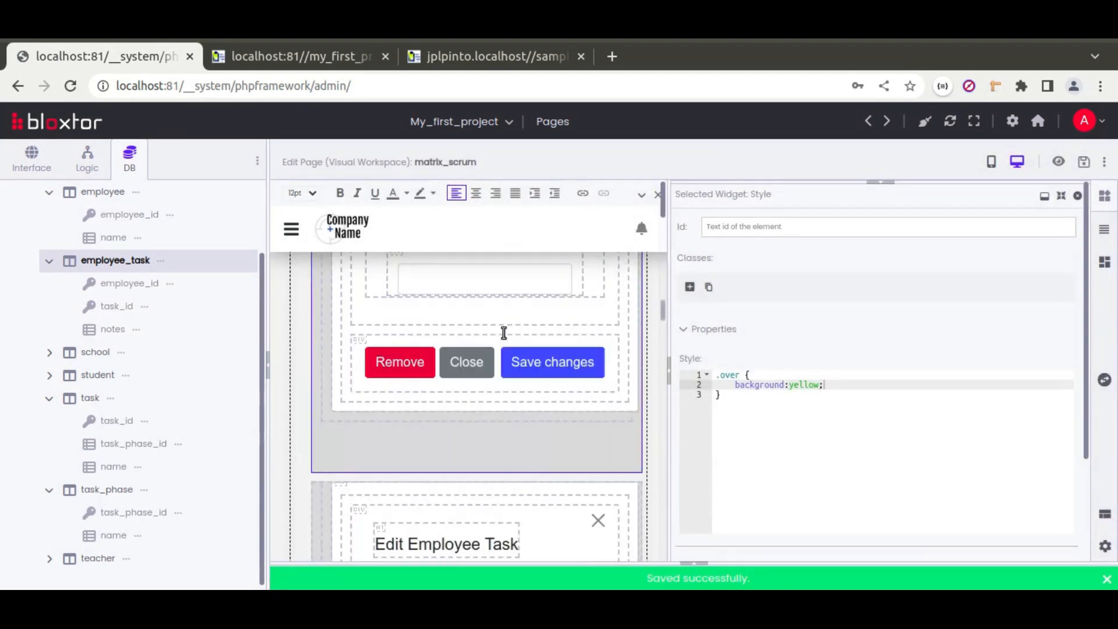
scroll(504, 333, up, 10)
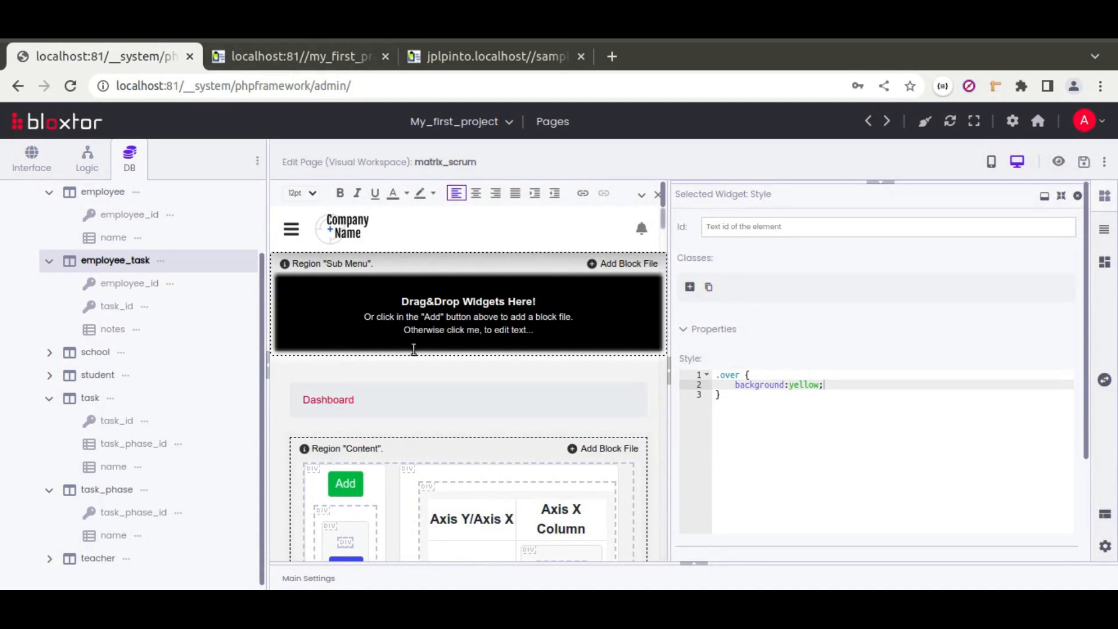
scroll(413, 350, down, 5)
click(267, 55)
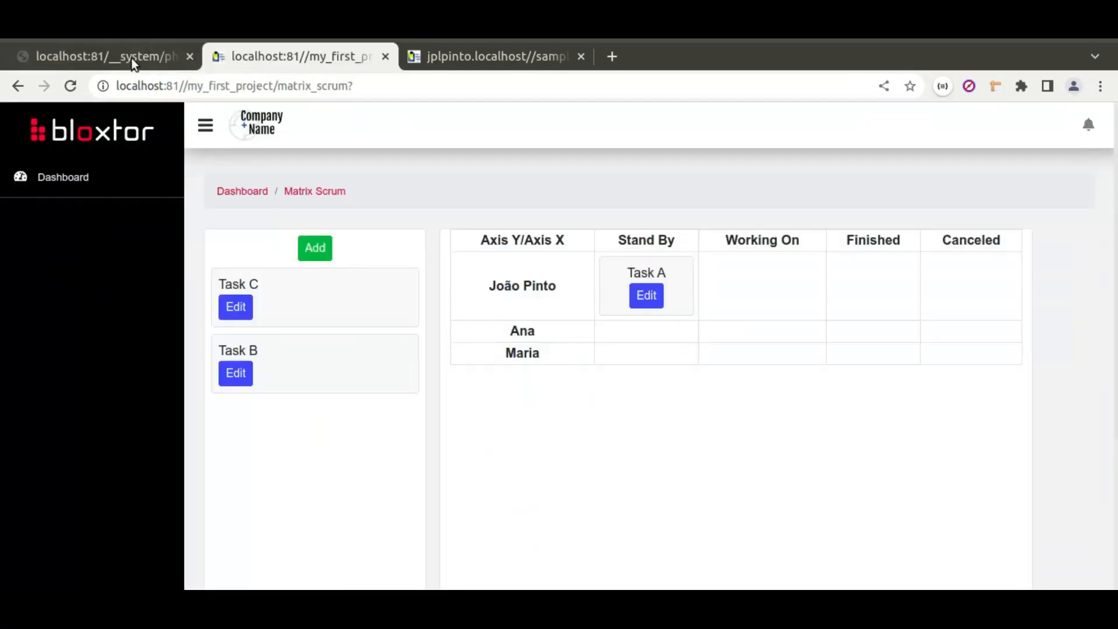
click(68, 89)
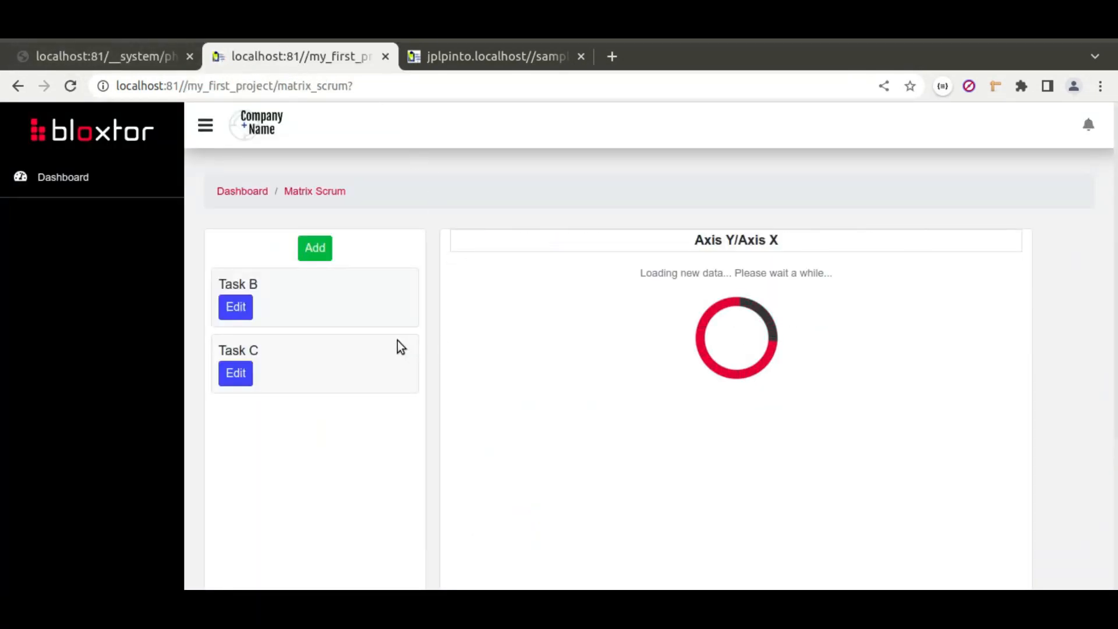
drag(343, 308, 334, 468)
drag(640, 273, 804, 326)
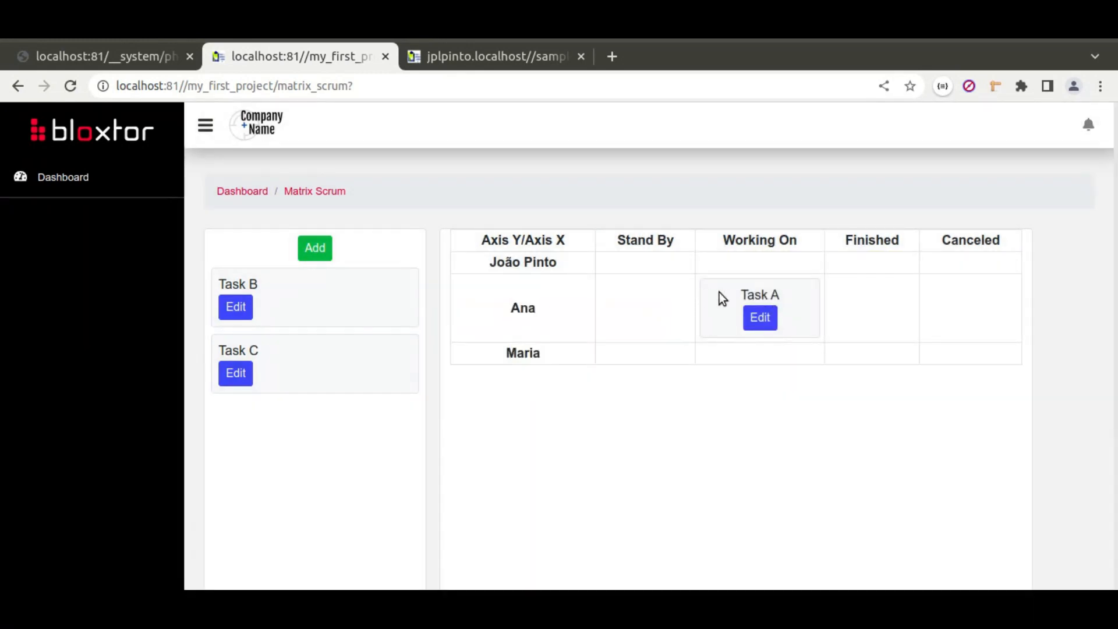
drag(731, 297, 315, 440)
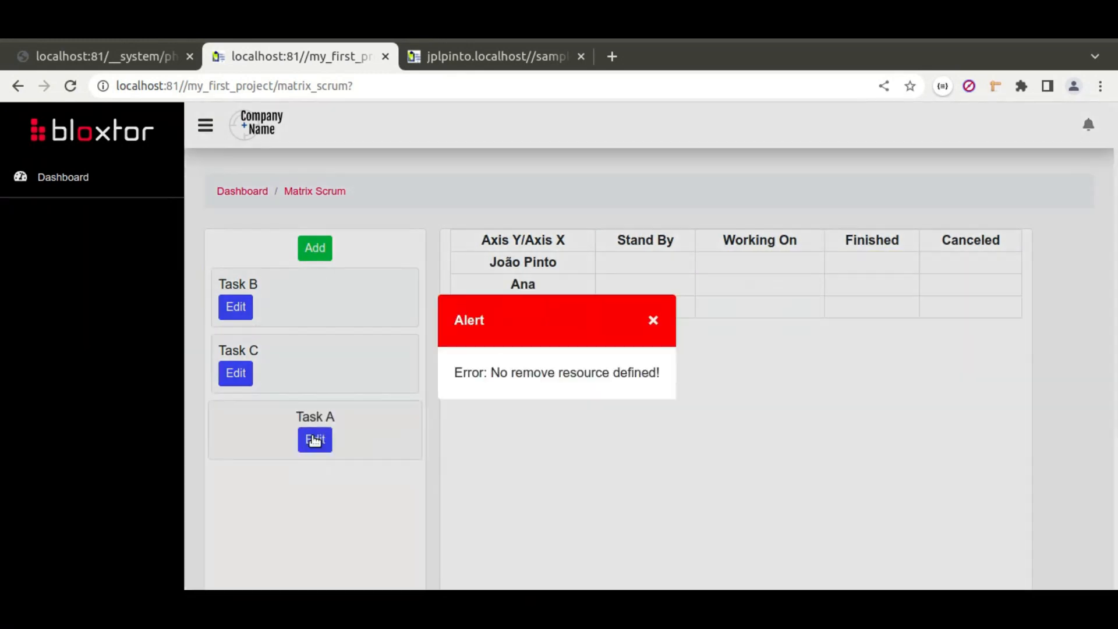
click(653, 322)
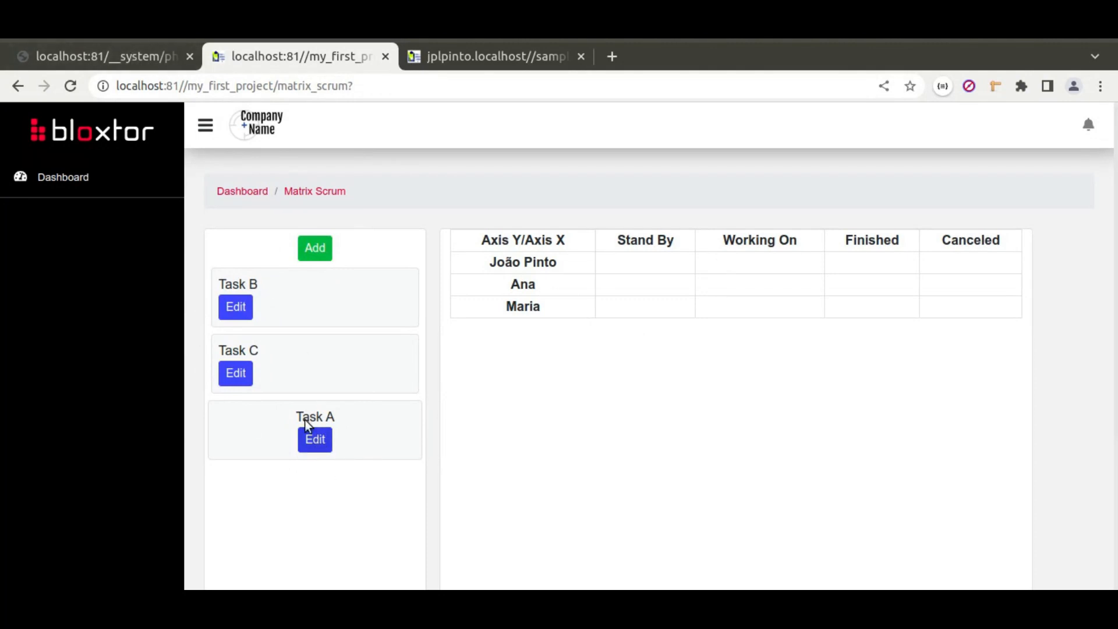
Step: Back in the page editor, add the class text-start to the task item Div inside the matrix
click(100, 41)
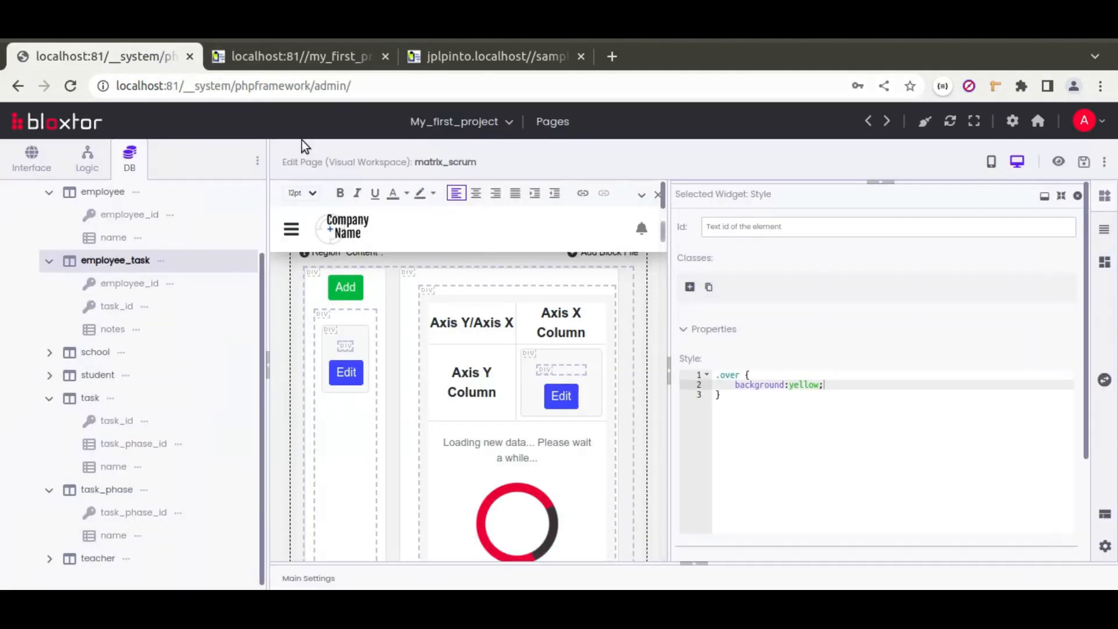
click(555, 356)
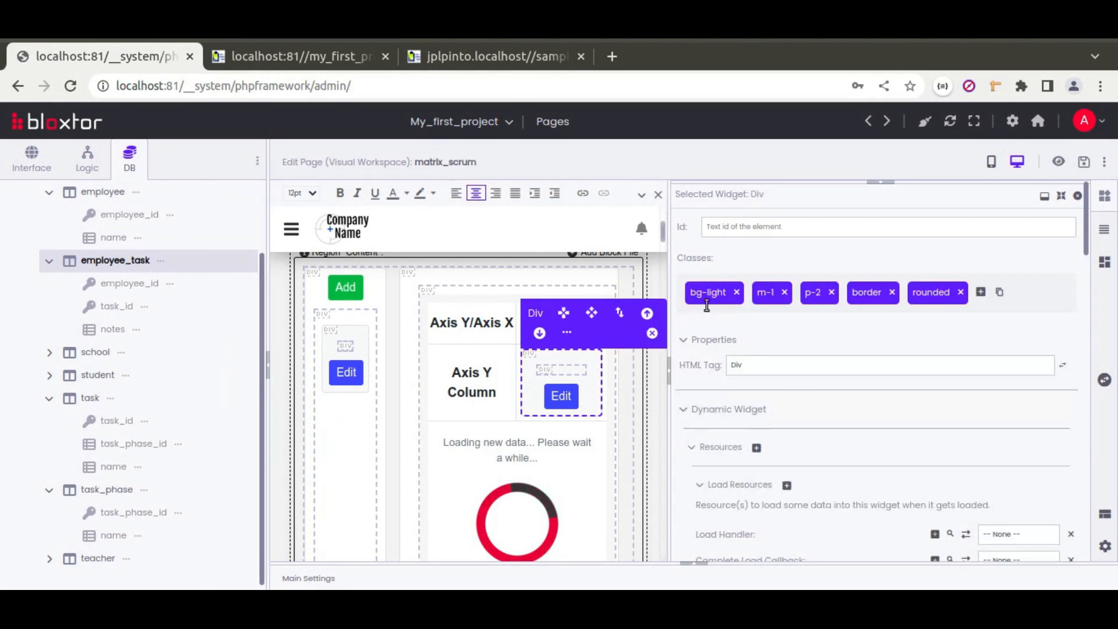
click(981, 293)
text(text-start)
key(Return)
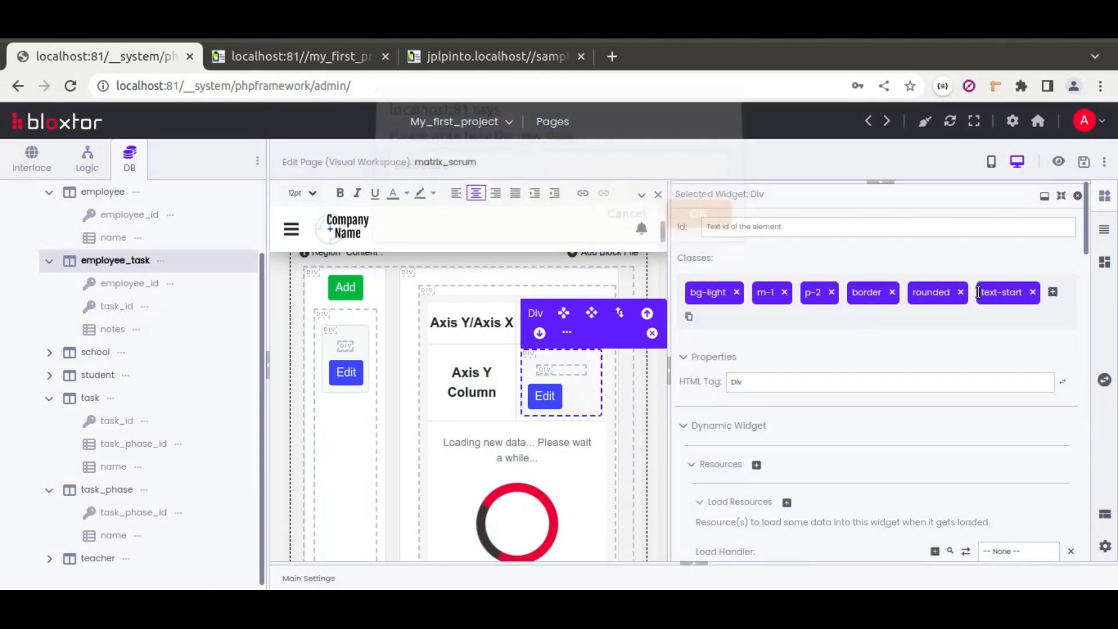
Step: Compare the classes of both task item Divs and change the matrix item's margin class to m-2
click(355, 331)
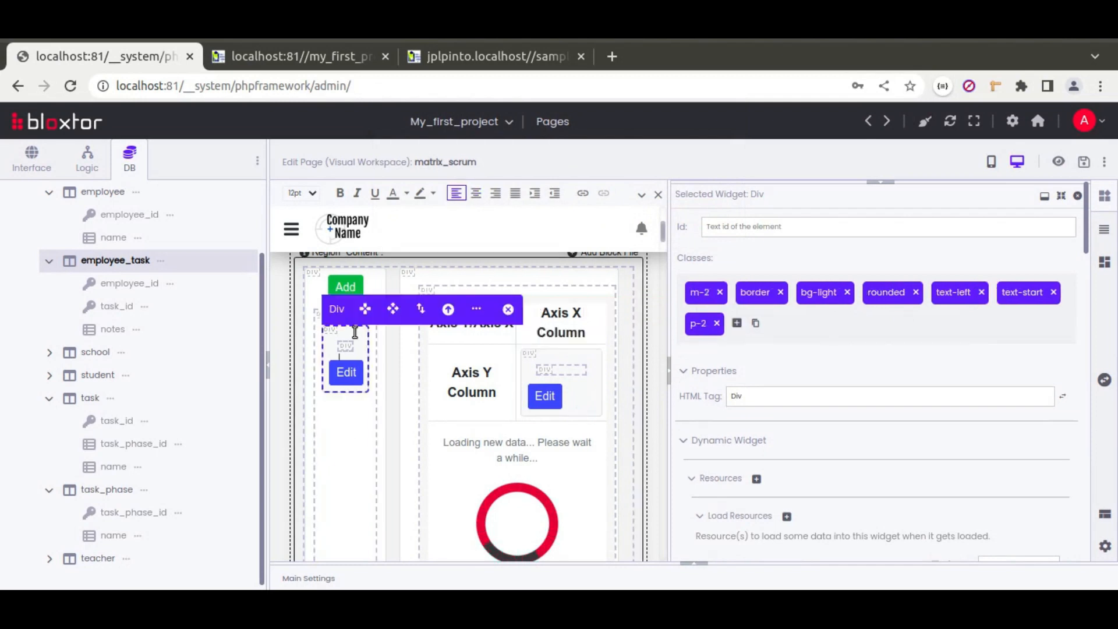
click(543, 353)
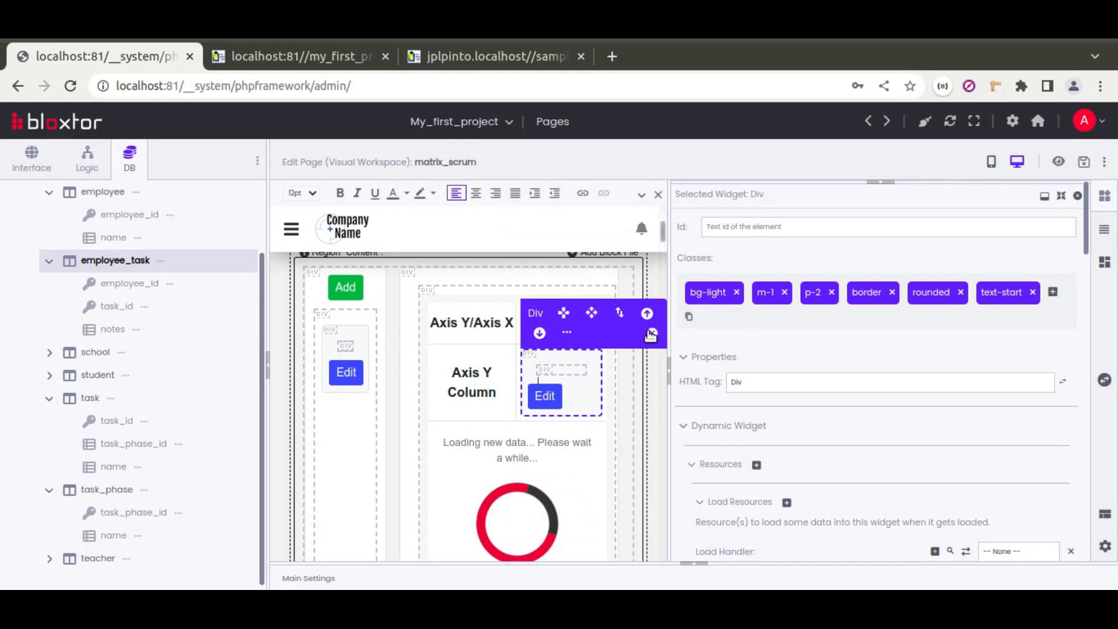
click(358, 330)
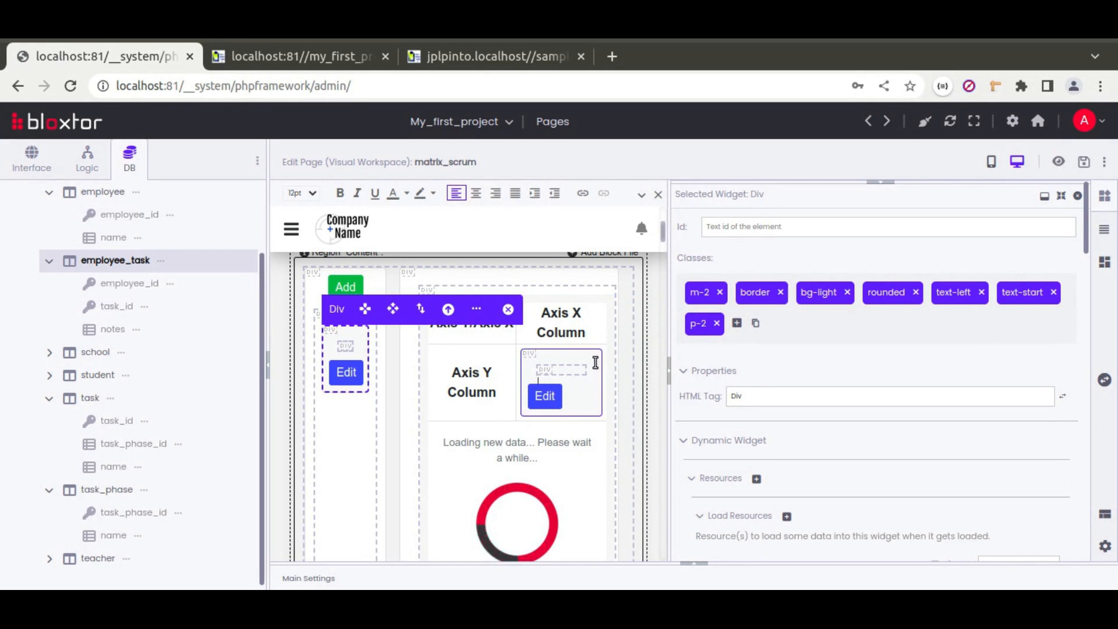
click(595, 362)
click(769, 293)
click(500, 182)
key(BackSpace)
text(2)
key(Return)
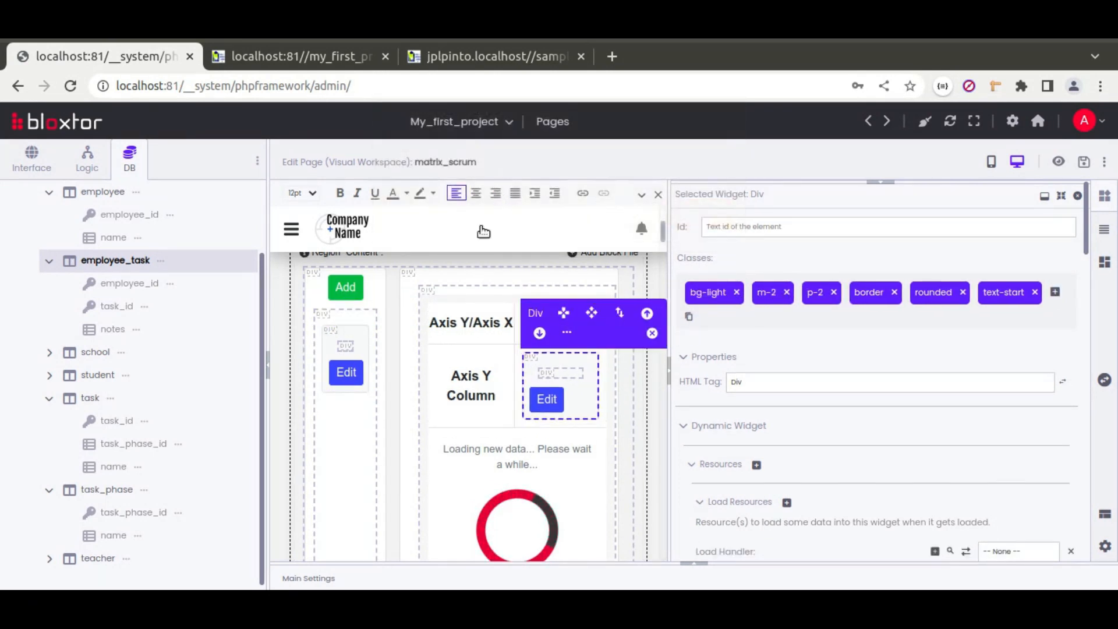
Step: Copy the task list item Div's classes and add them to the matrix item Div: m-2 border bg-light rounded text-left text-start p-2
click(358, 337)
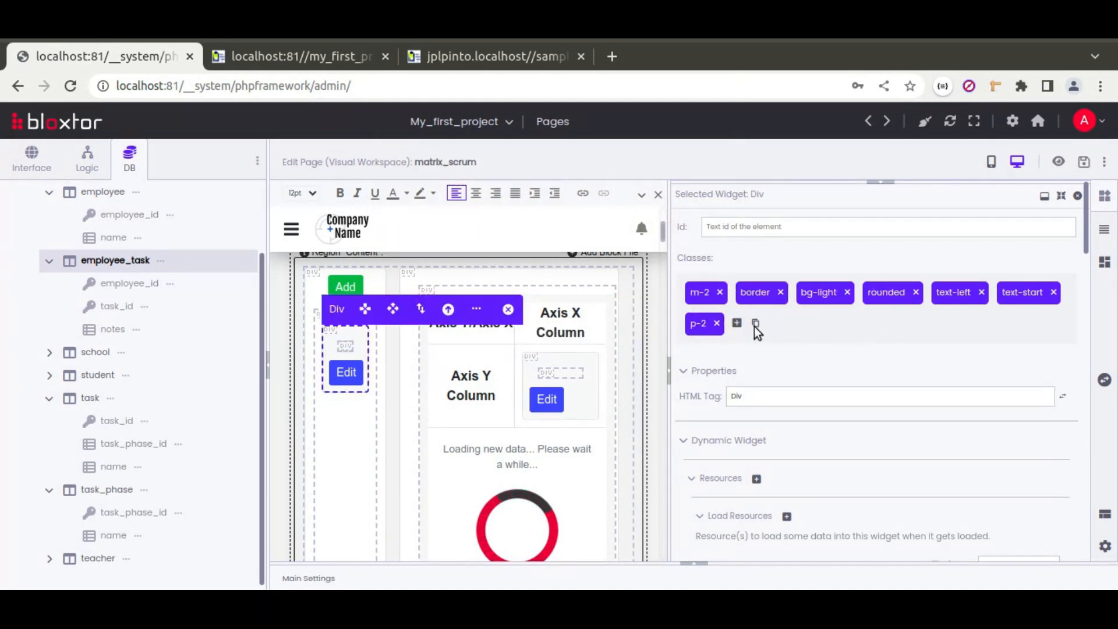
click(585, 379)
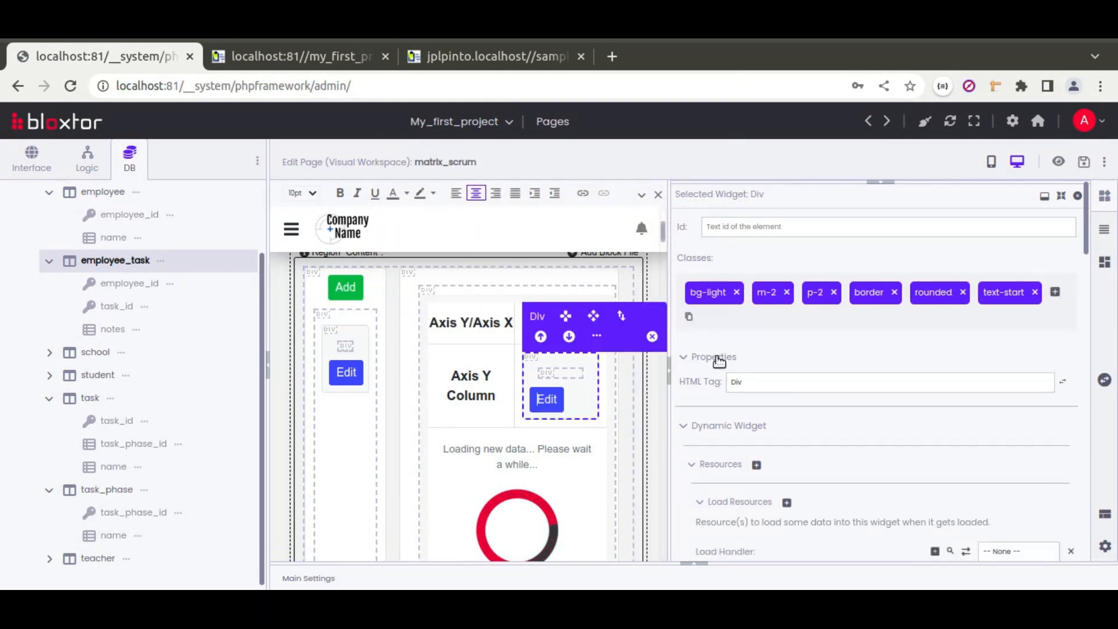
click(1054, 292)
click(696, 226)
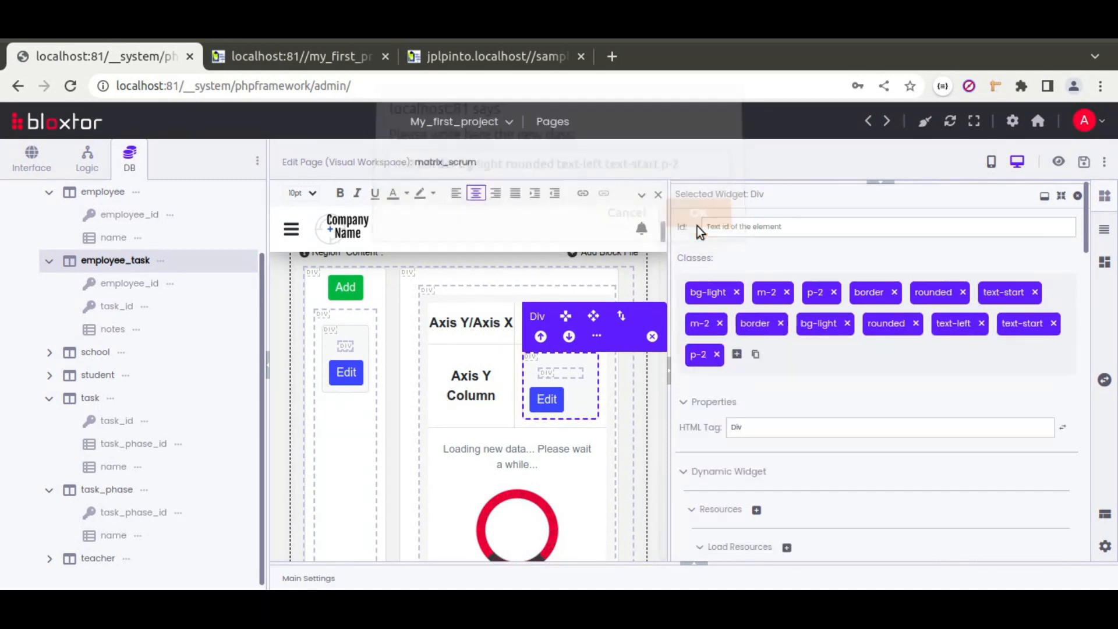
Step: Remove the matrix item Div's original duplicate classes bg-light, m-2, p-2, border, rounded and text-start, keeping the newly pasted set
click(736, 292)
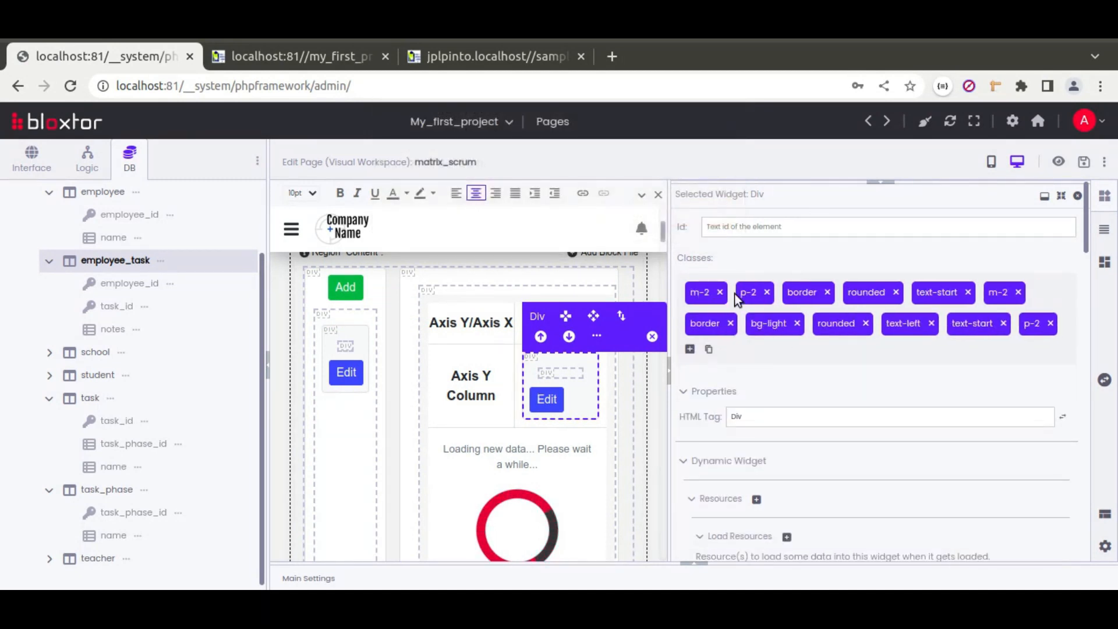
click(720, 292)
click(719, 293)
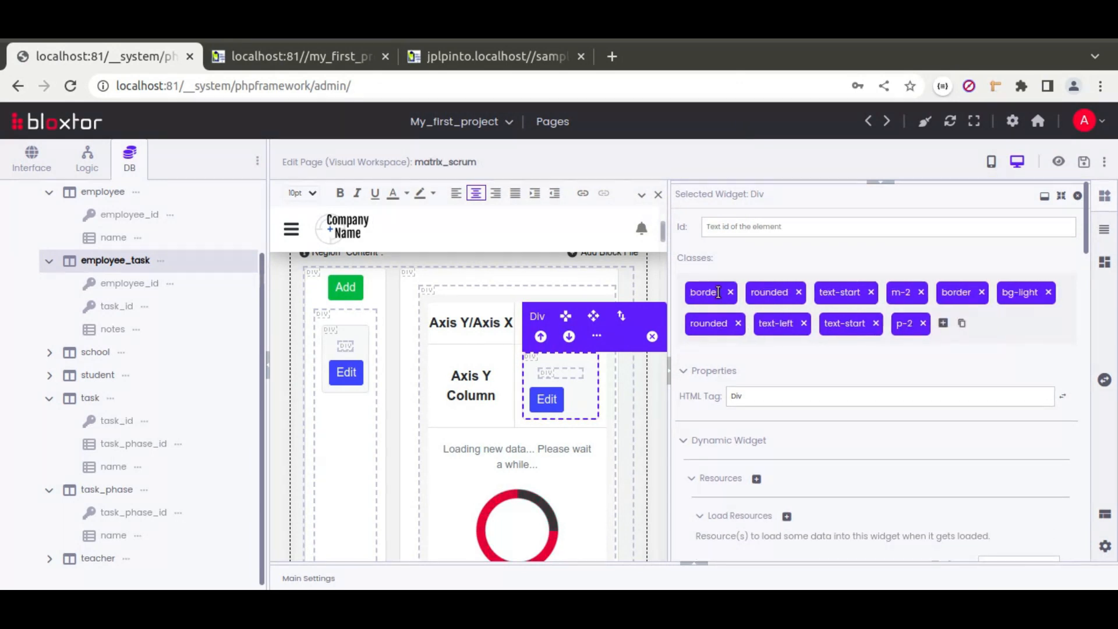
click(729, 292)
click(738, 292)
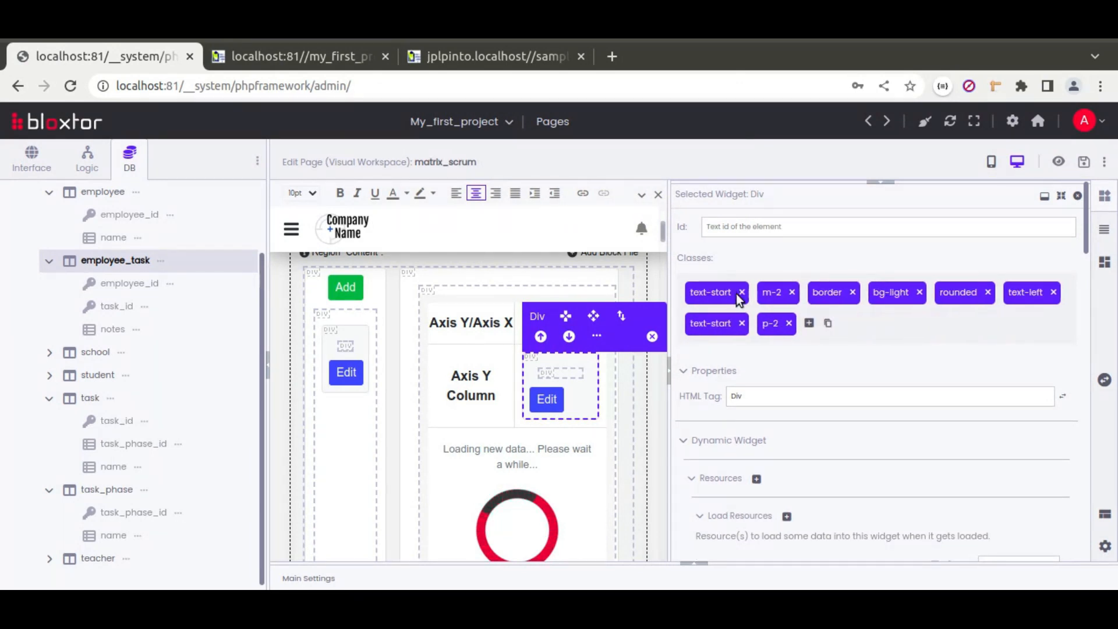
click(741, 292)
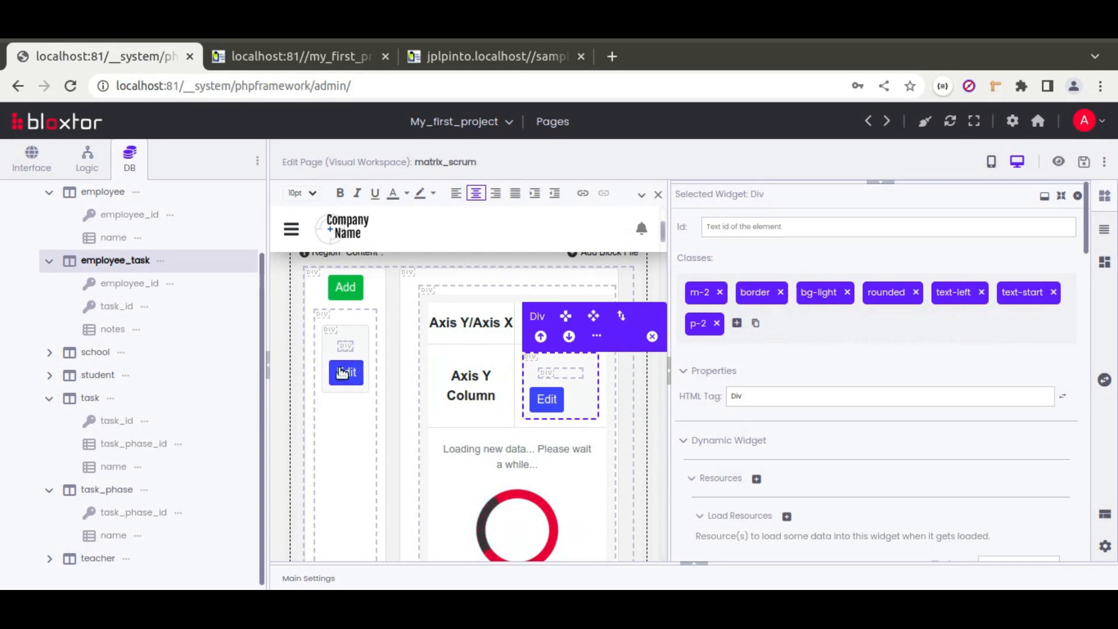
Step: Compare the classes of the list and matrix task item Divs and save the page
click(362, 326)
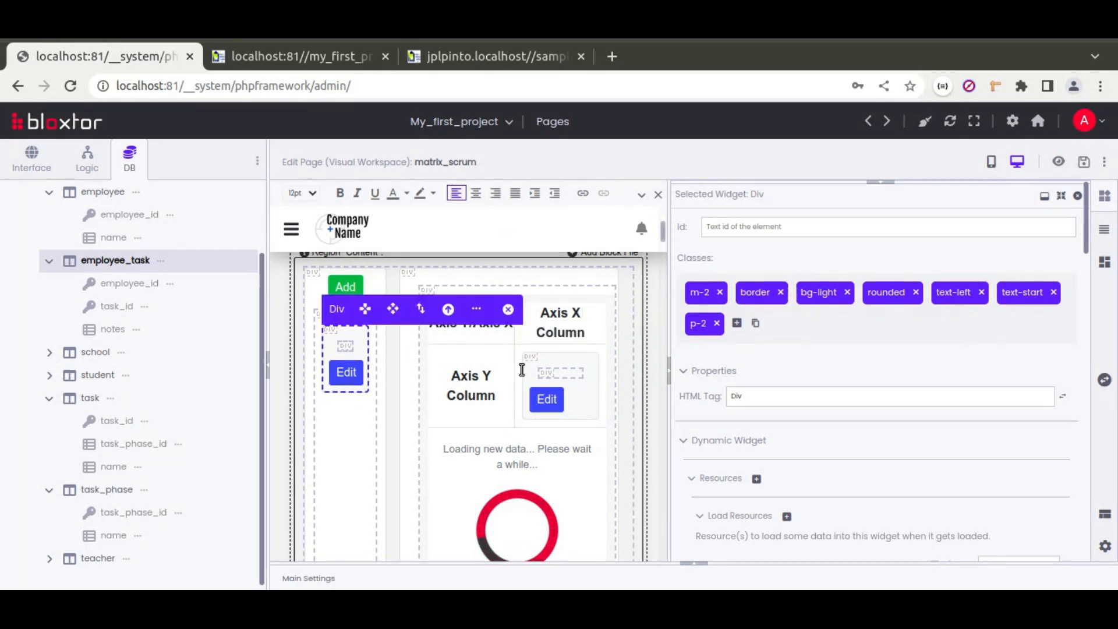
click(583, 394)
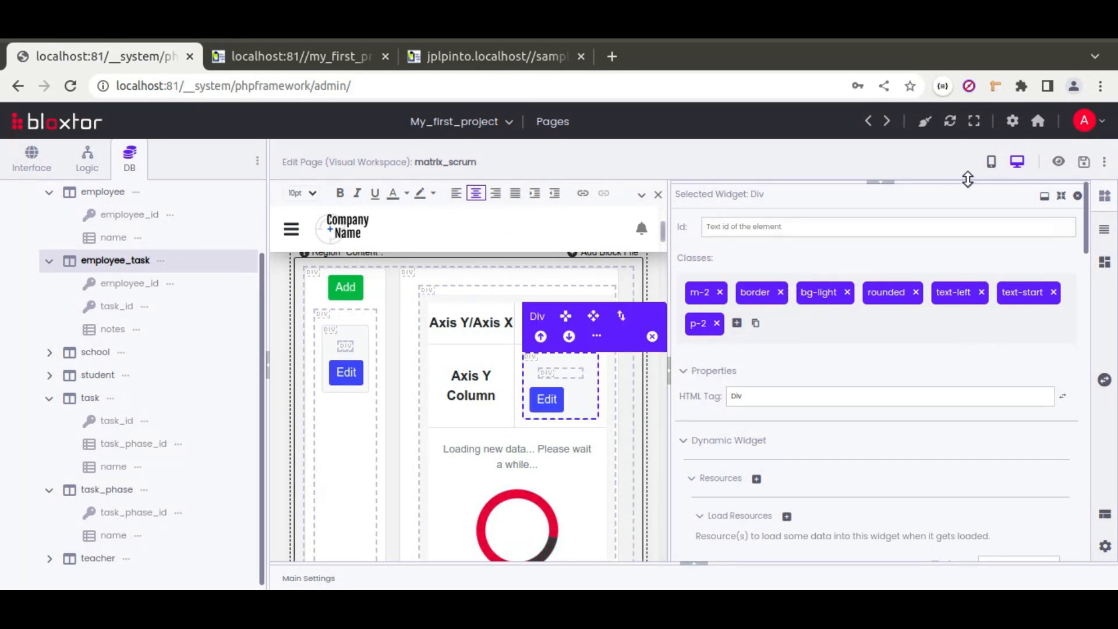
click(1084, 164)
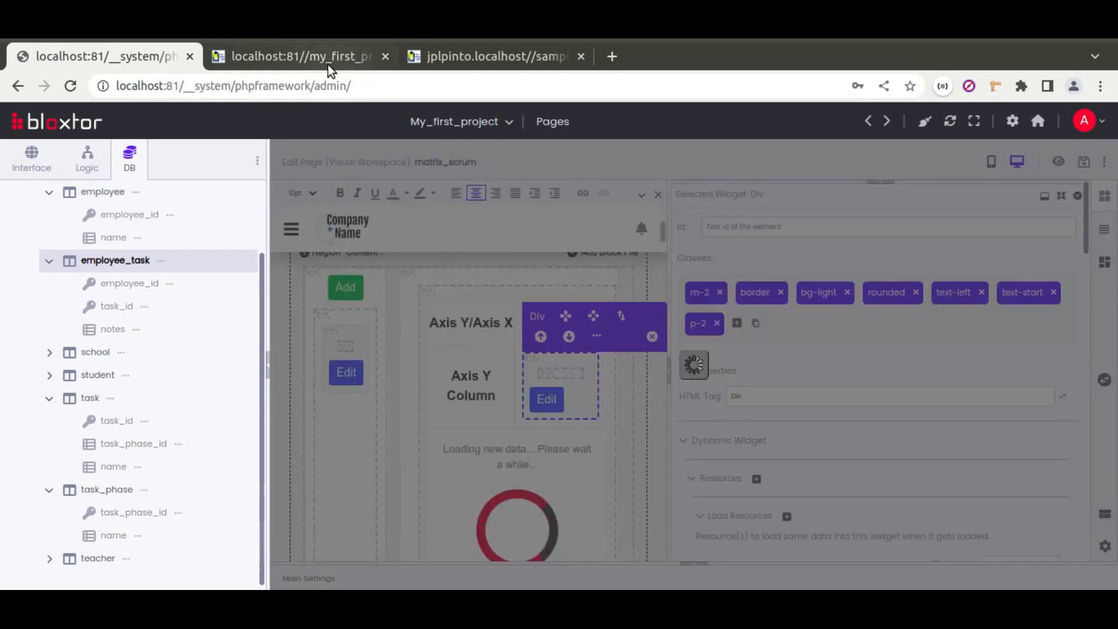
Step: Reload the page preview and test moving Task A into the task list and the second employee's Finished cell, dismissing the alerts
mouse_move(327, 65)
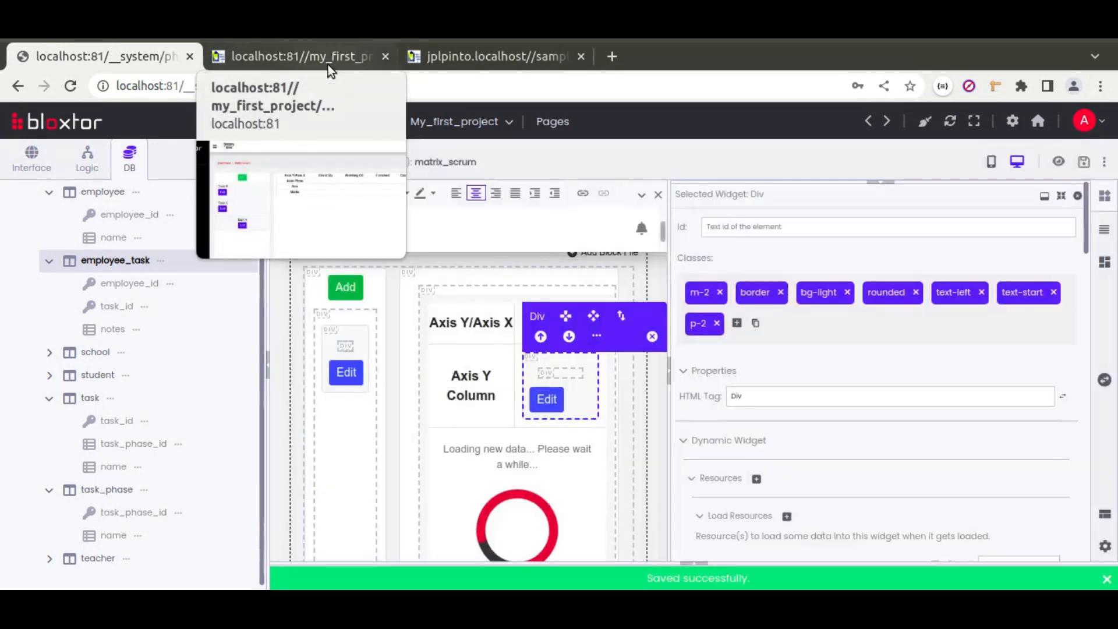
click(327, 65)
click(68, 88)
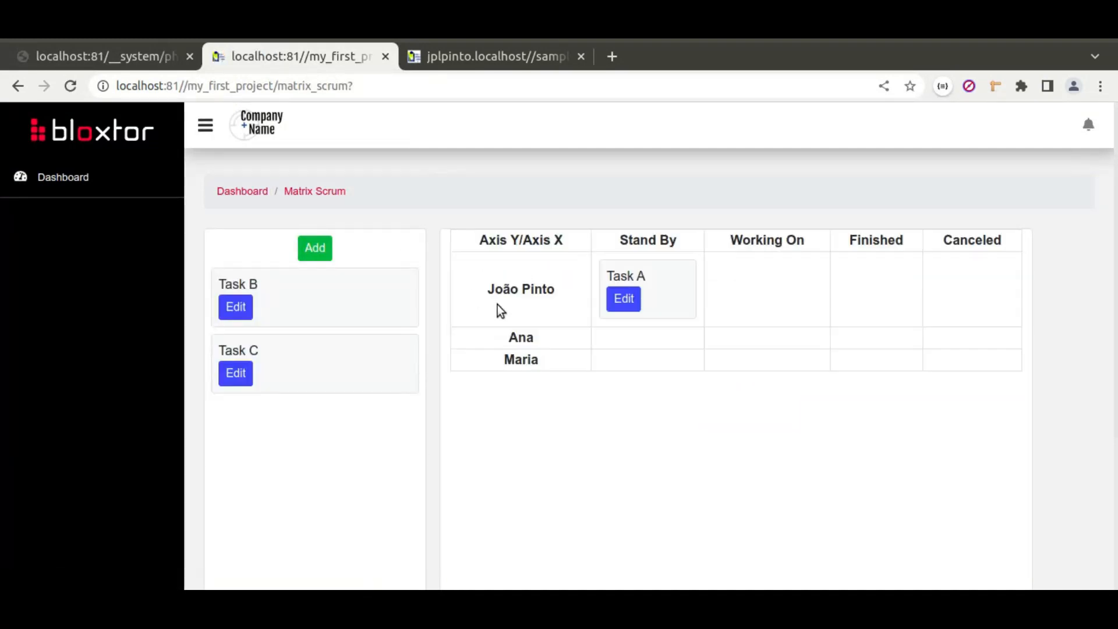
drag(624, 309, 323, 451)
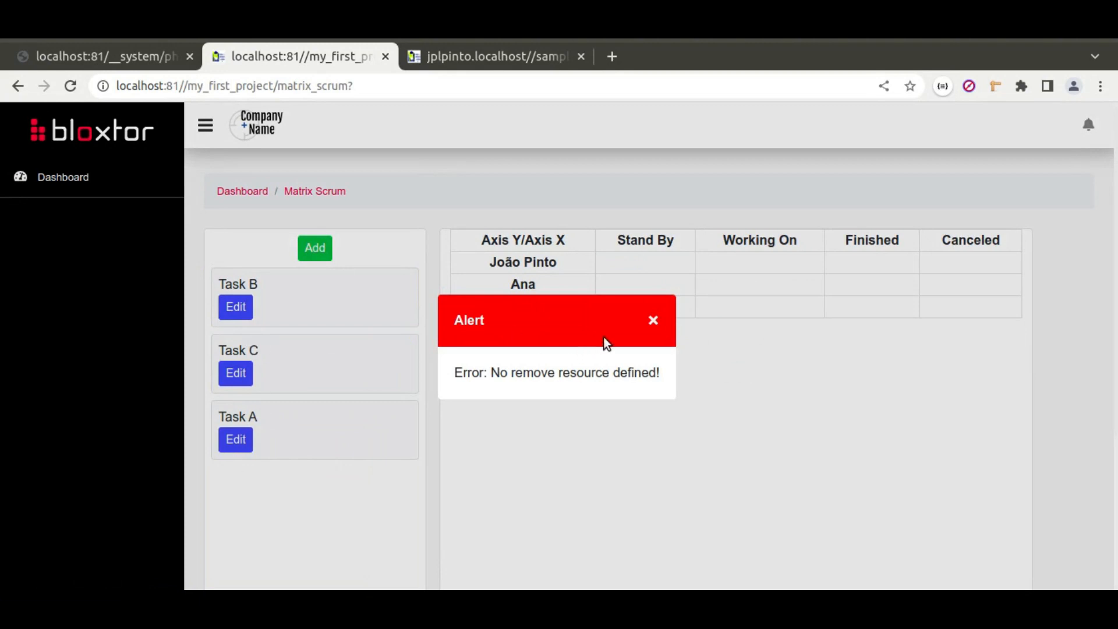
click(652, 320)
drag(320, 445, 873, 298)
click(736, 407)
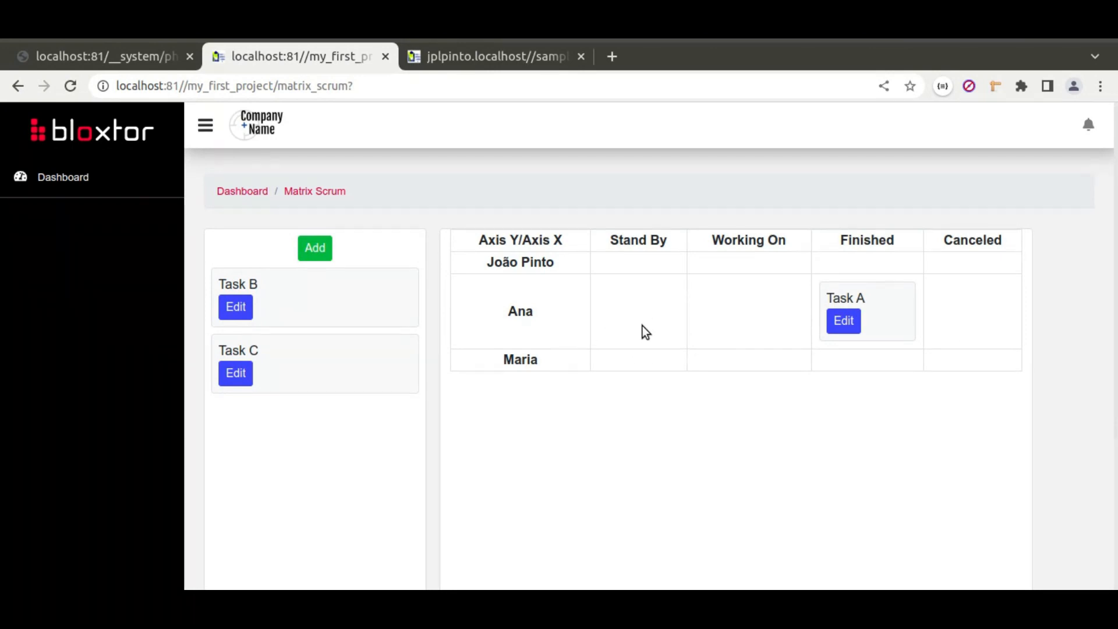
Step: Switch back to the page editor and select the Script widget containing the drag-and-drop JavaScript below the popup
click(97, 57)
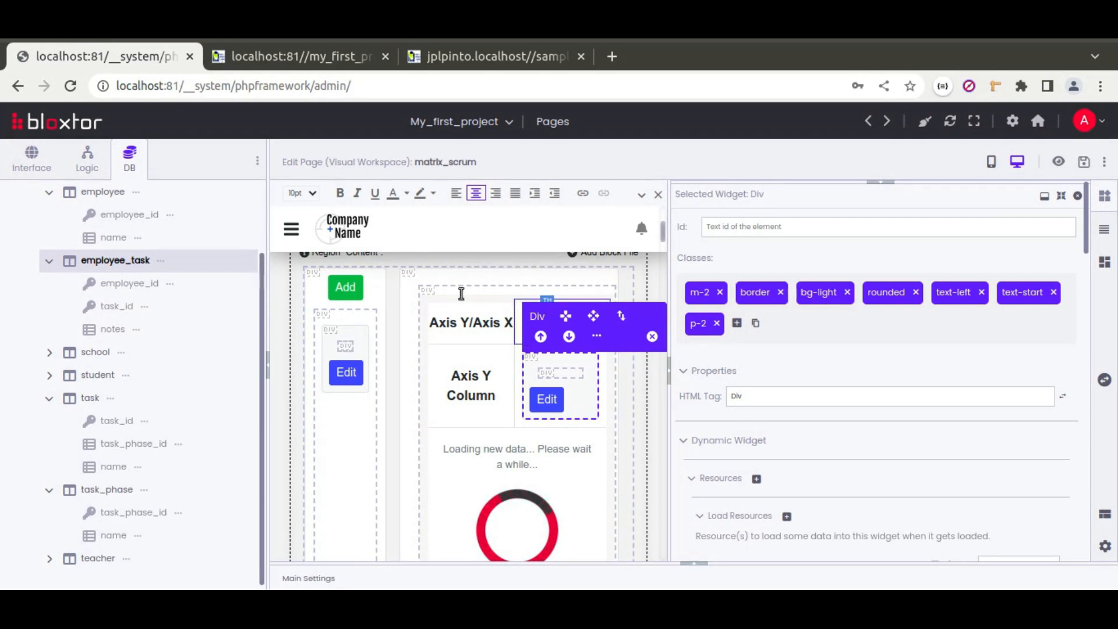
scroll(424, 381, down, 2)
scroll(424, 382, down, 8)
scroll(425, 382, down, 5)
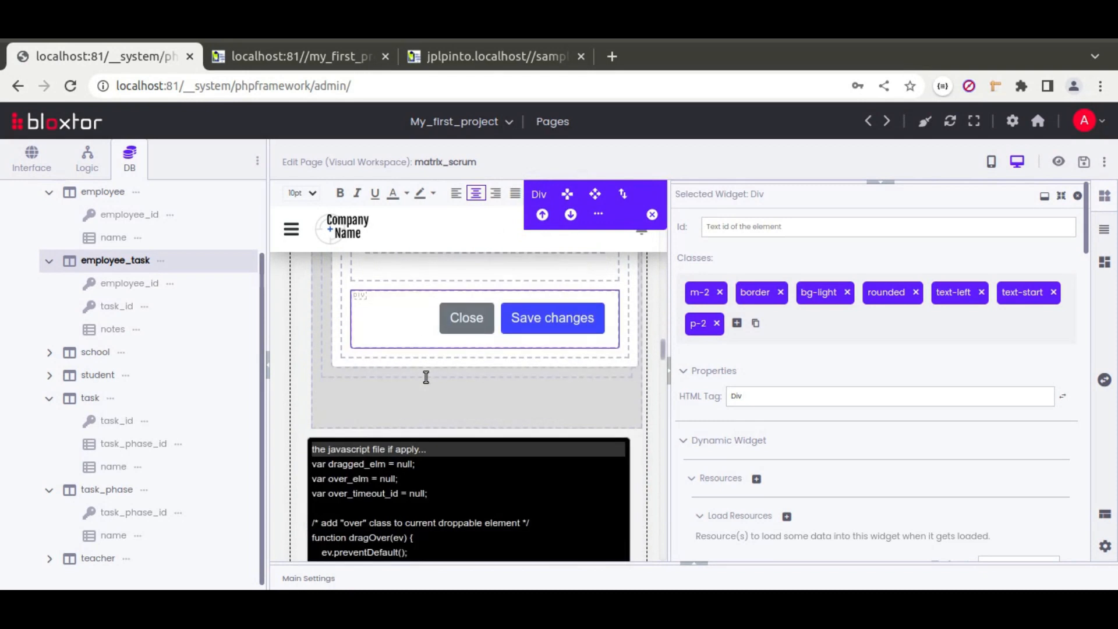
click(457, 327)
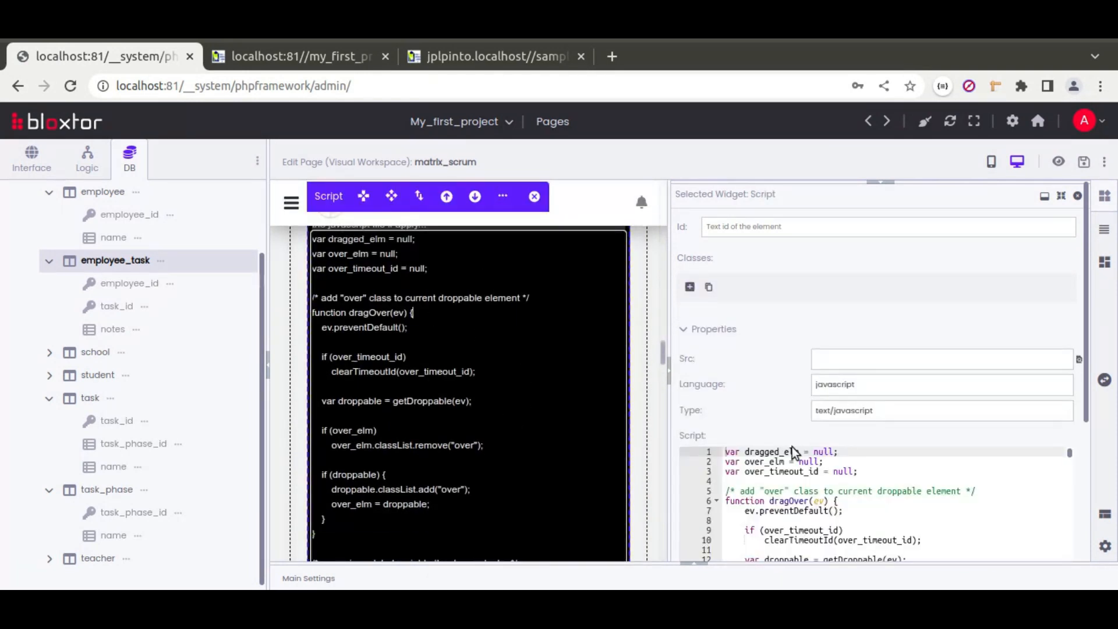
Step: Switch to the text editor and examine the dragOver and dragStart functions in js.js
click(198, 605)
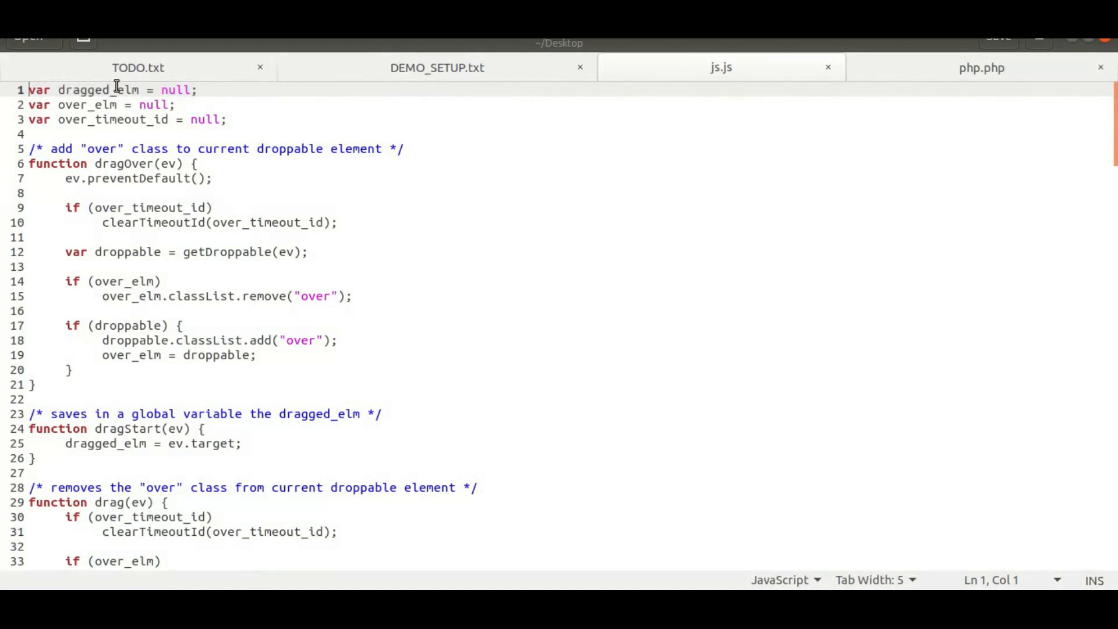
drag(40, 166, 105, 387)
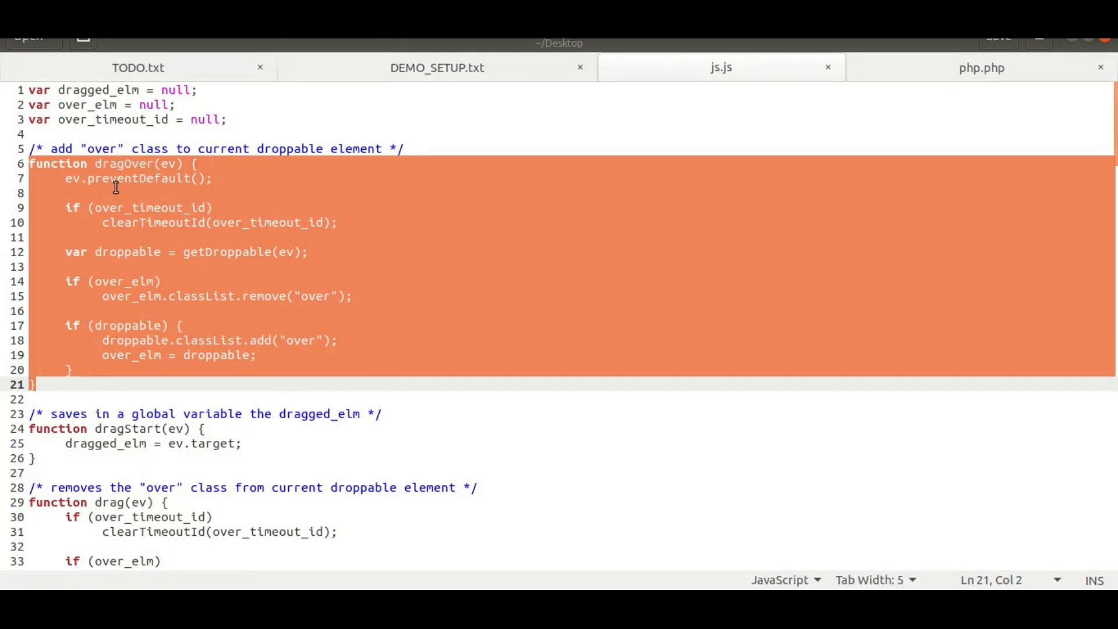
scroll(137, 335, down, 3)
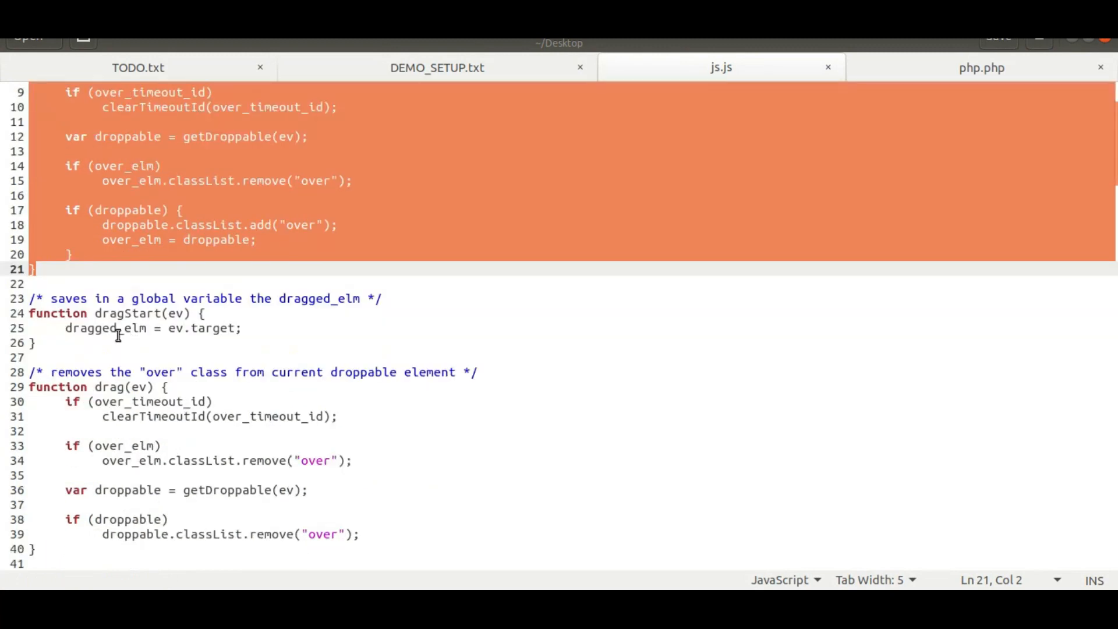
drag(32, 299, 94, 341)
scroll(94, 341, down, 4)
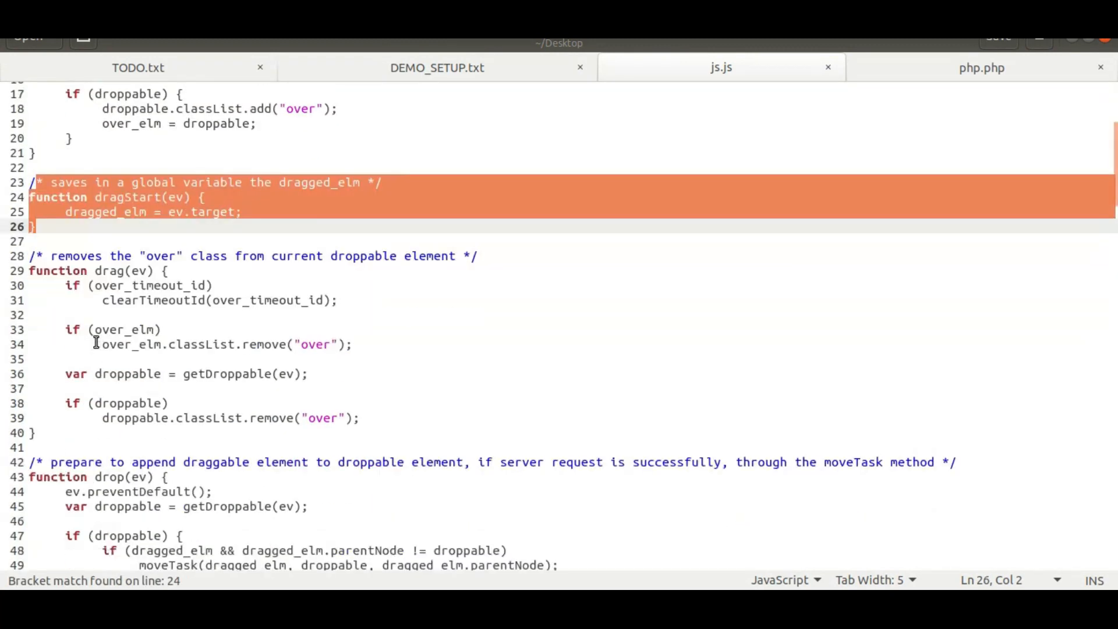
Step: Move the drop function with its comment to directly after the dragOver function in js.js
click(40, 372)
scroll(41, 373, down, 3)
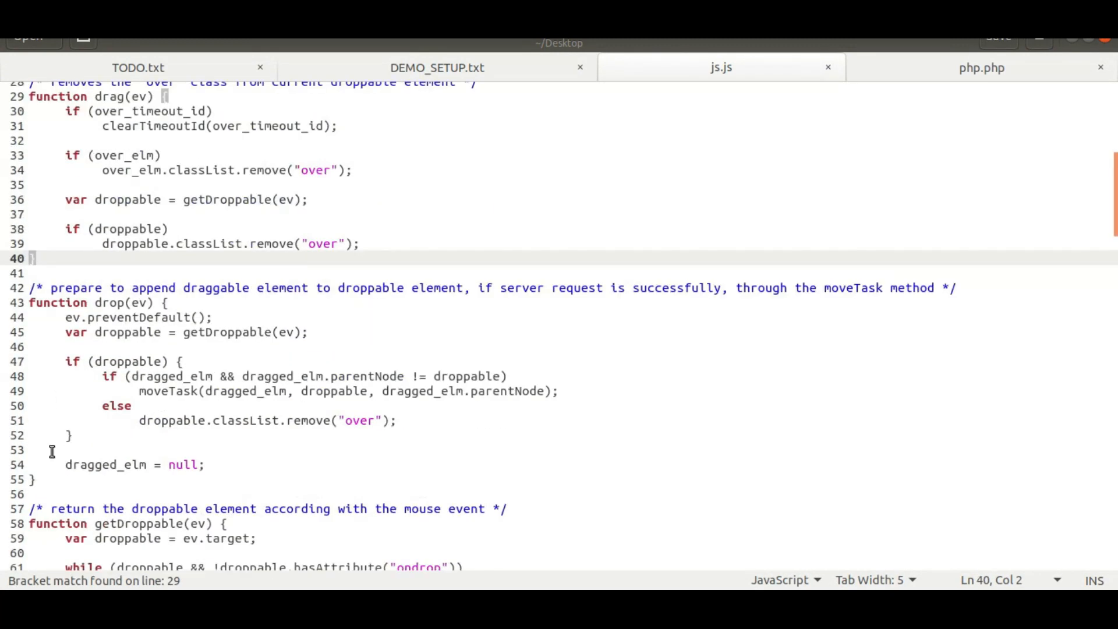
shift+click(49, 476)
key(ctrl+x)
scroll(124, 268, up, 4)
click(55, 269)
key(ctrl+v)
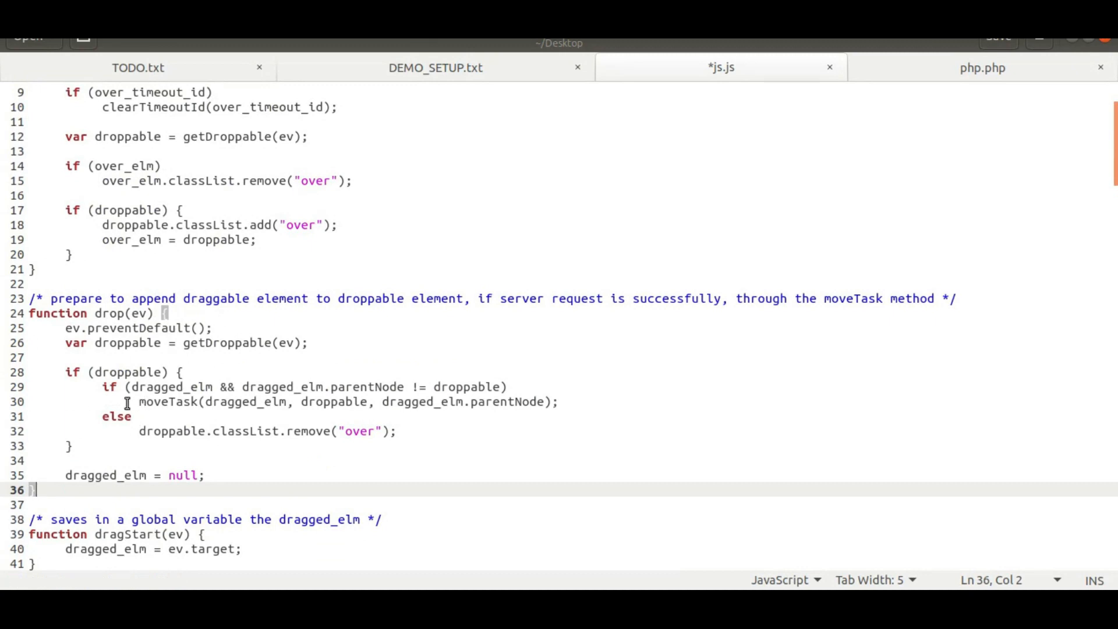
Step: Examine the moveTask call inside the drop function and the dragStart and drag functions in js.js
click(173, 402)
double_click(173, 402)
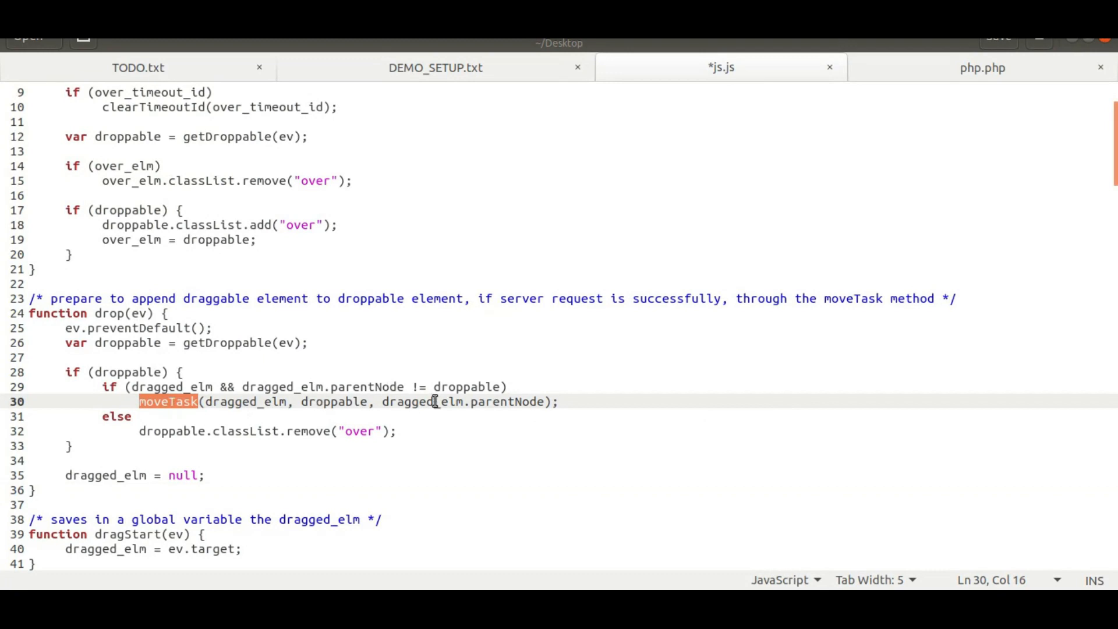
scroll(253, 407, down, 4)
scroll(215, 289, up, 5)
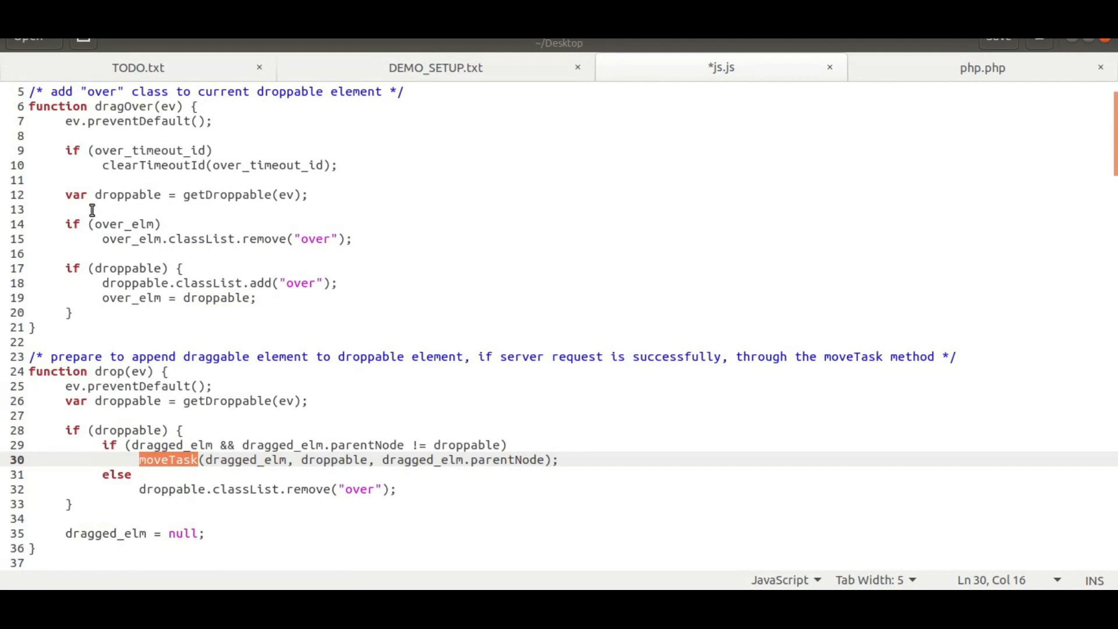
scroll(110, 262, down, 7)
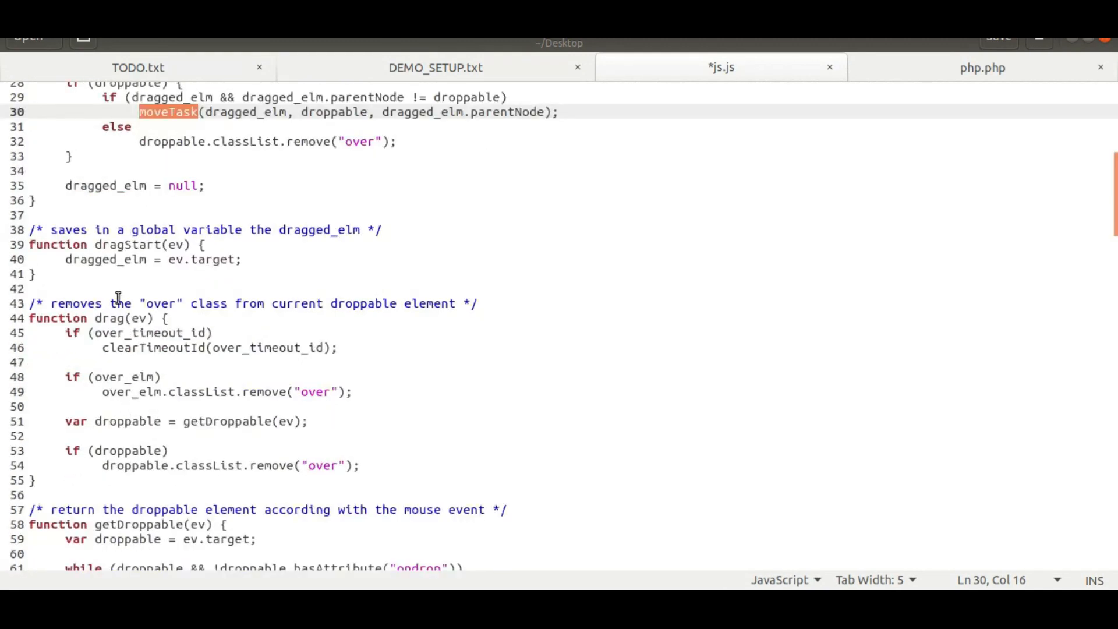
drag(97, 245, 163, 247)
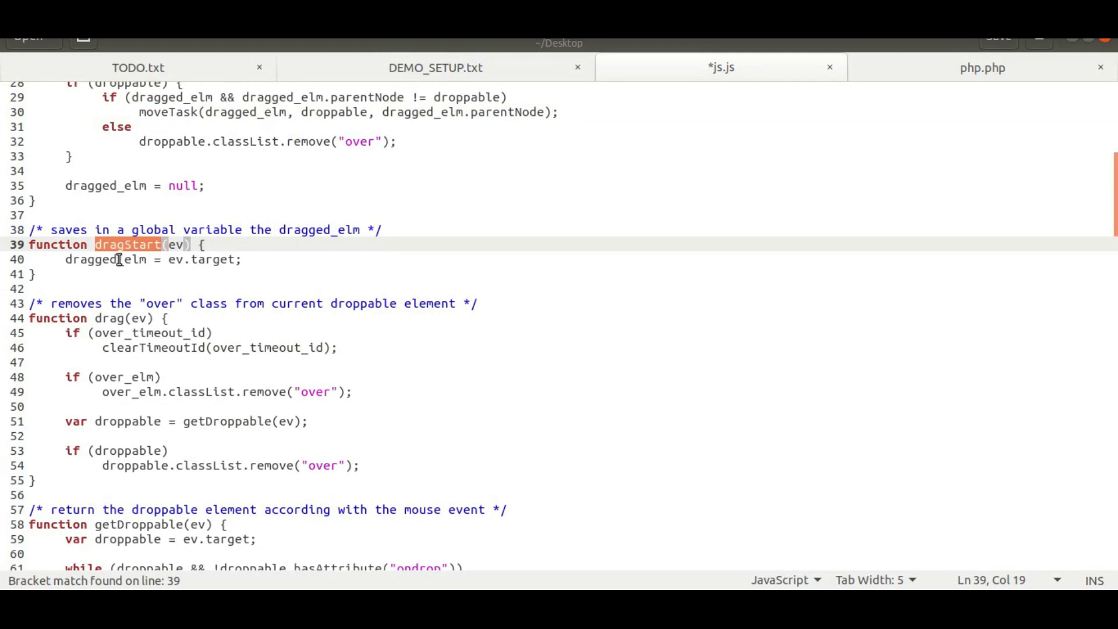
double_click(124, 316)
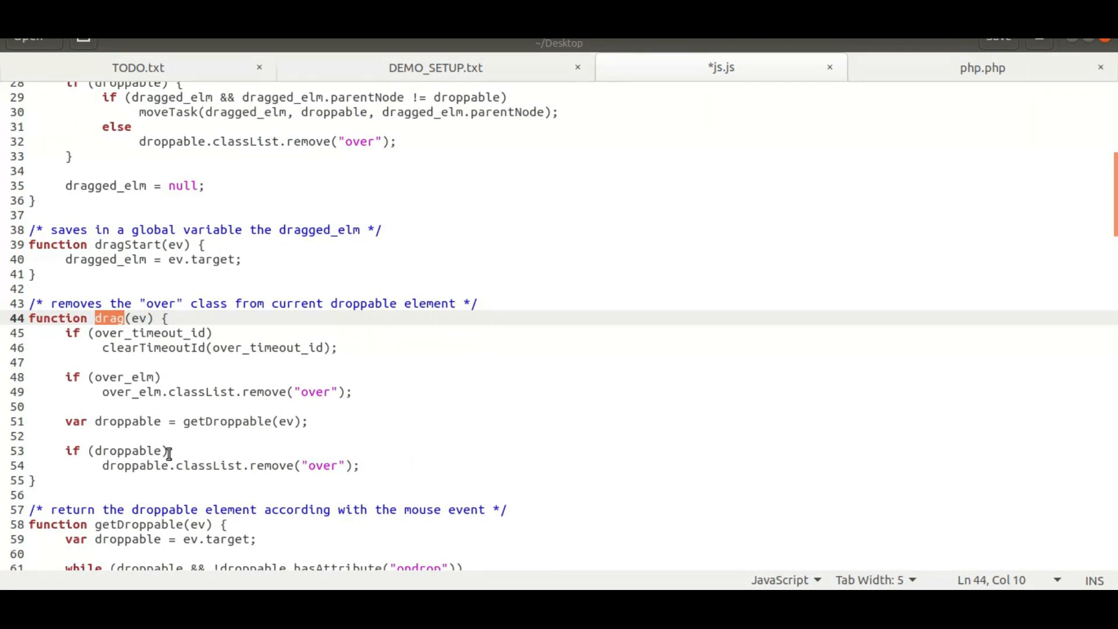
Step: Examine the getDroppable function in js.js, including its ev parameter, the ondrop attribute loop and the return statement
scroll(167, 451, down, 7)
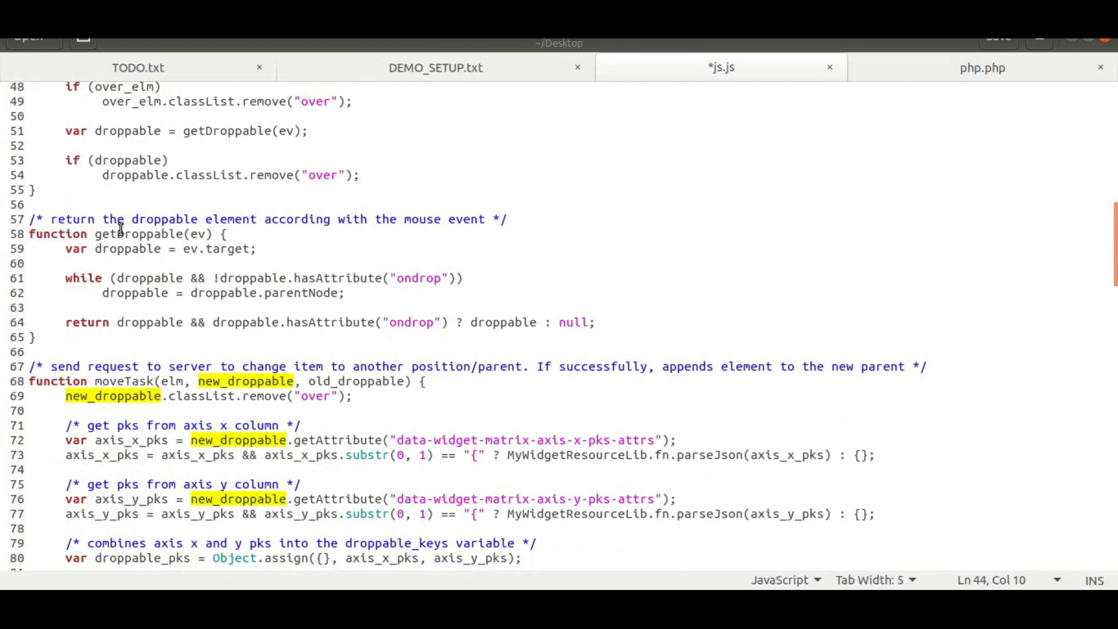
drag(59, 202, 117, 333)
click(117, 351)
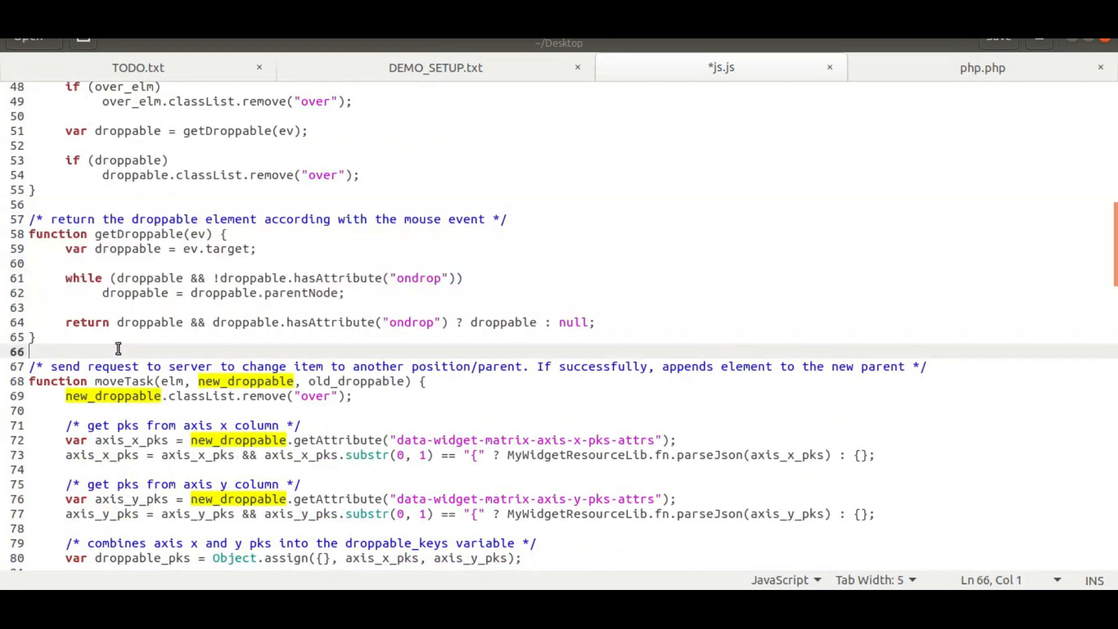
scroll(145, 207, up, 5)
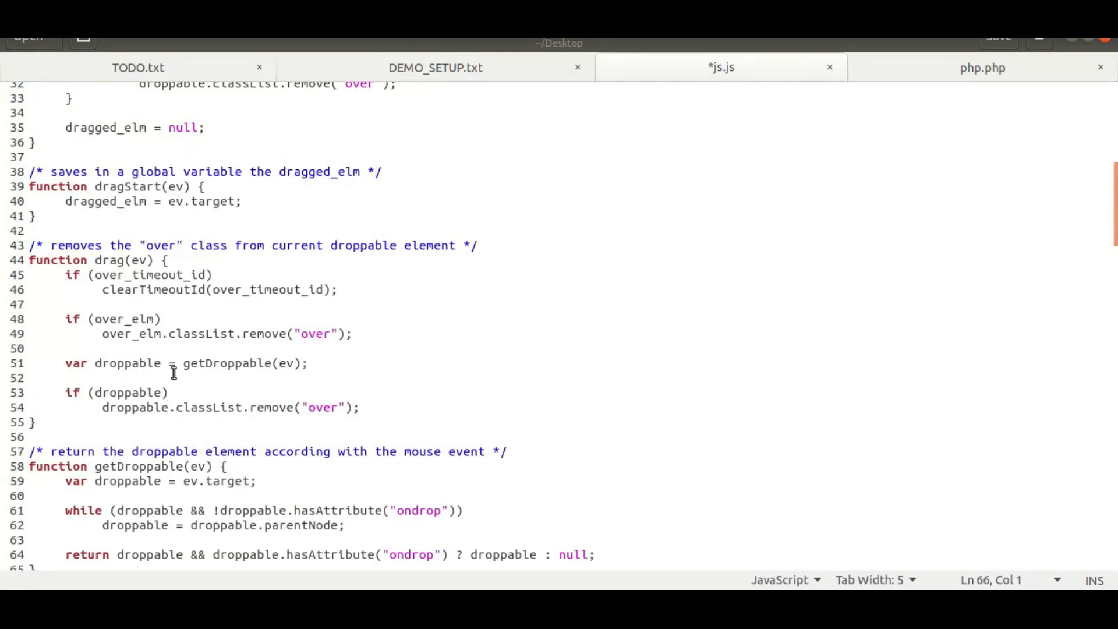
scroll(173, 373, down, 3)
double_click(145, 350)
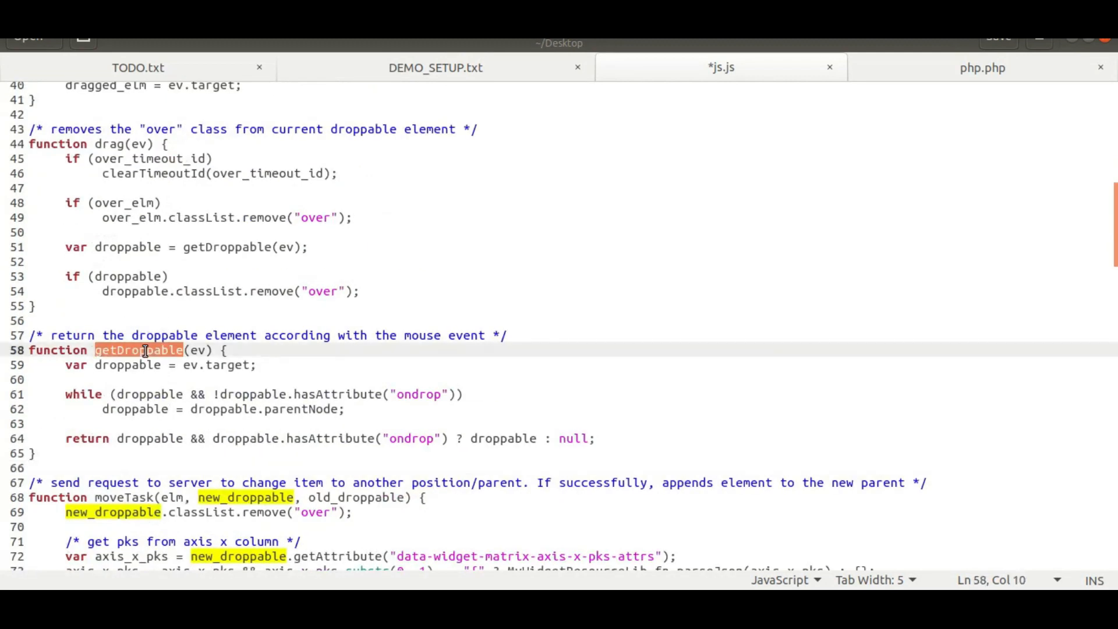
click(195, 349)
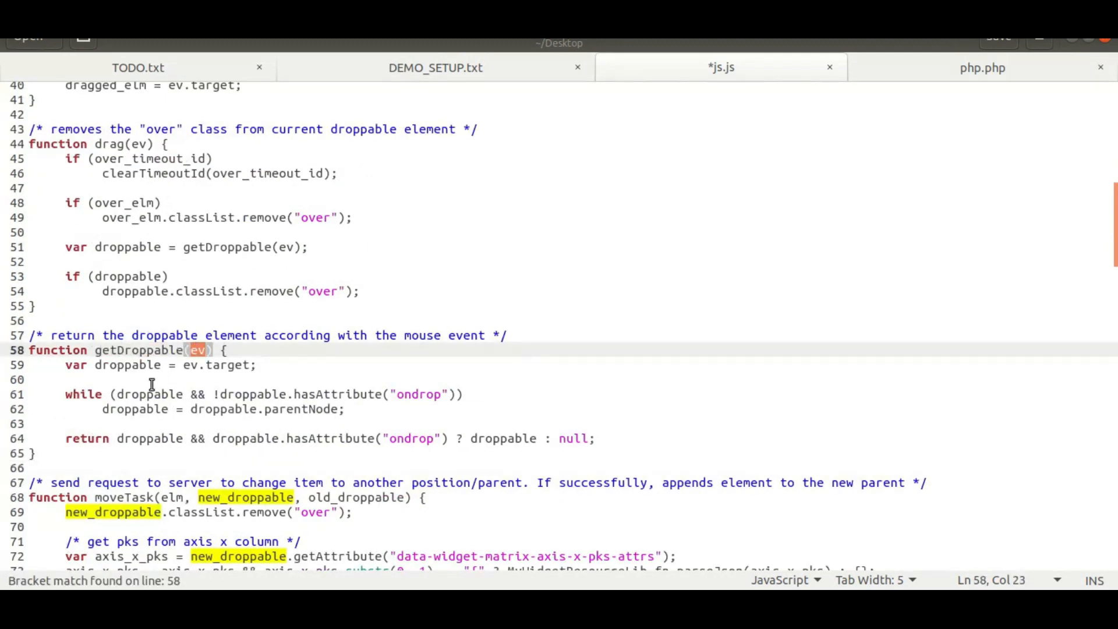
drag(66, 365, 622, 434)
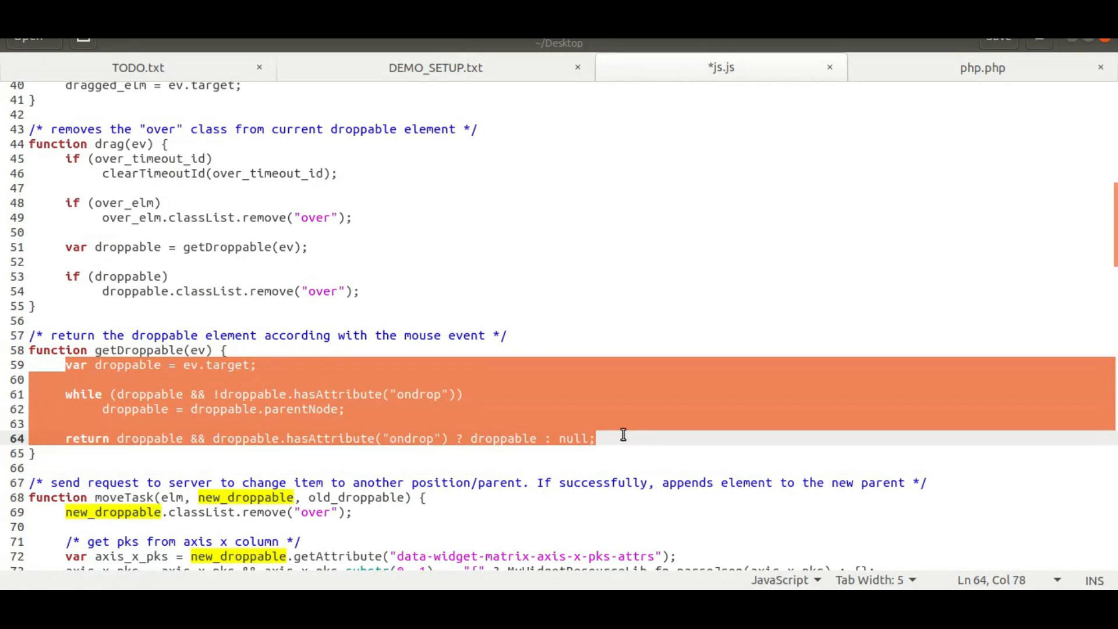
click(623, 435)
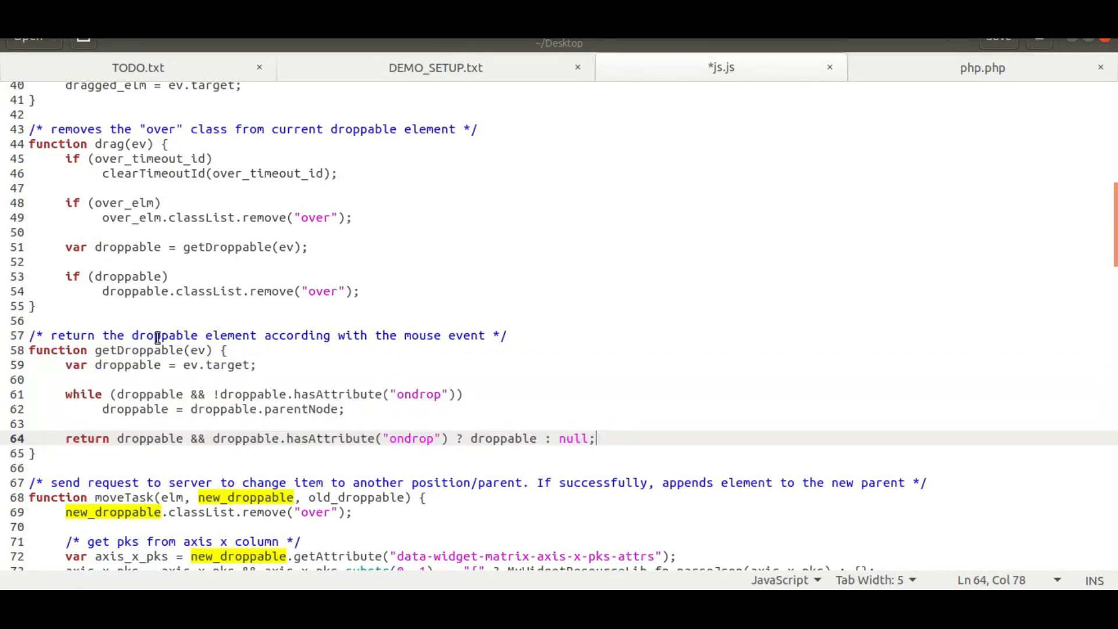
Step: Examine the moveTask function's elm, new_droppable and old_droppable parameters and its axis x pks block in js.js
scroll(40, 402, down, 5)
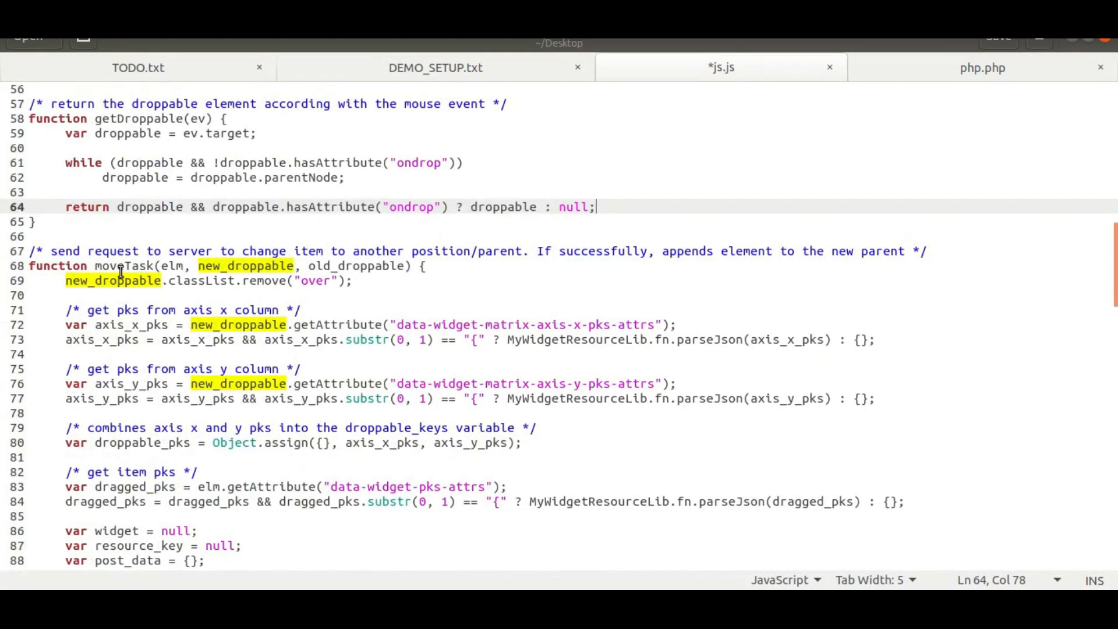
double_click(121, 271)
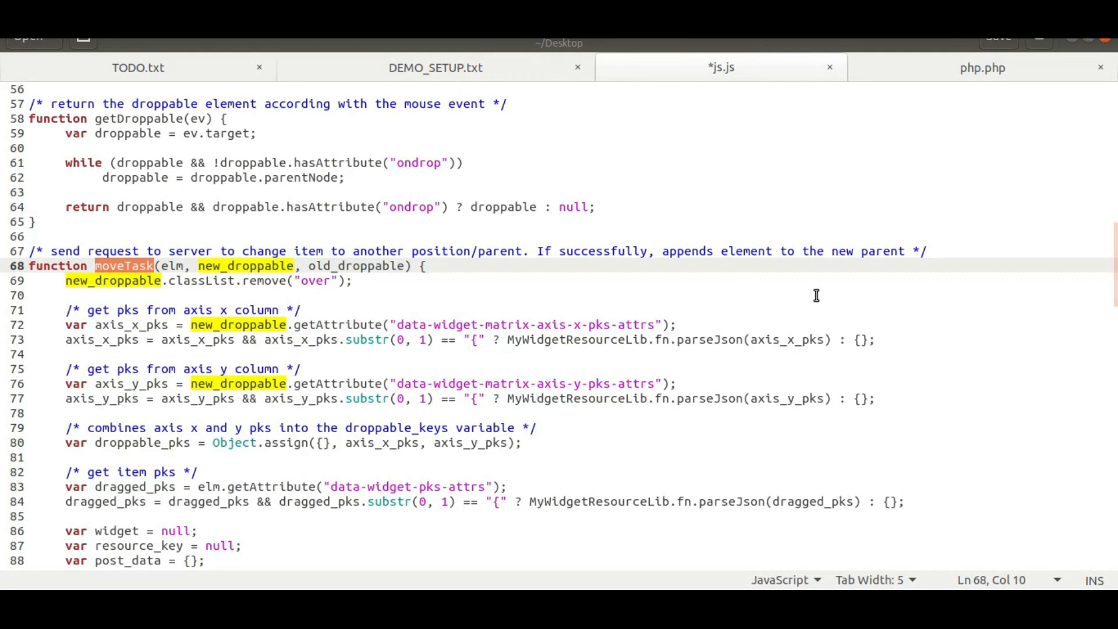
double_click(173, 266)
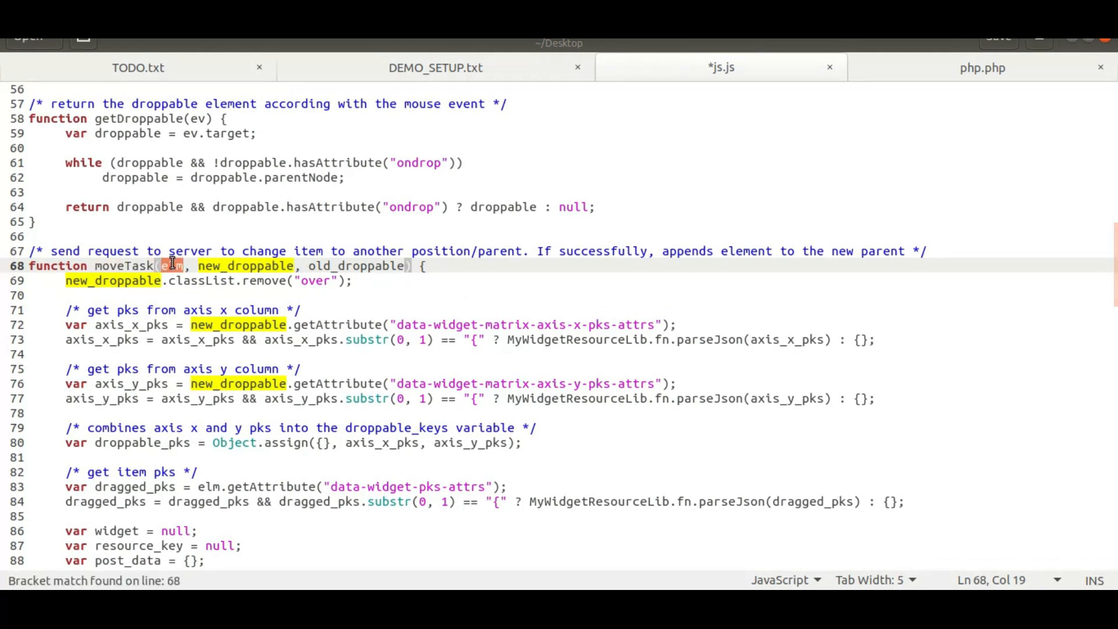
double_click(262, 266)
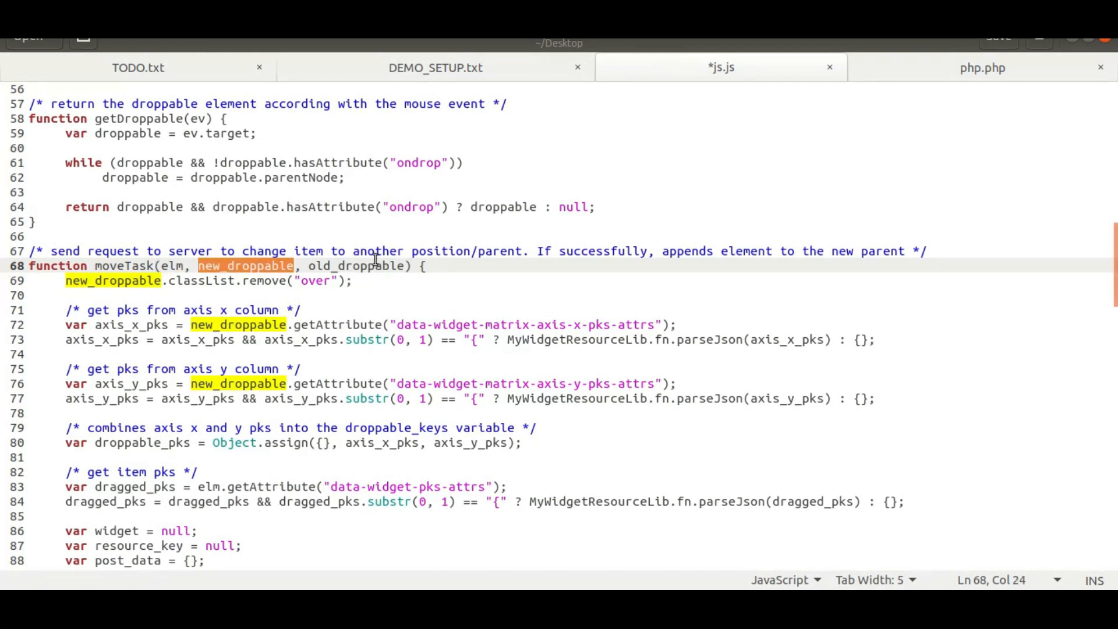
drag(67, 313, 188, 357)
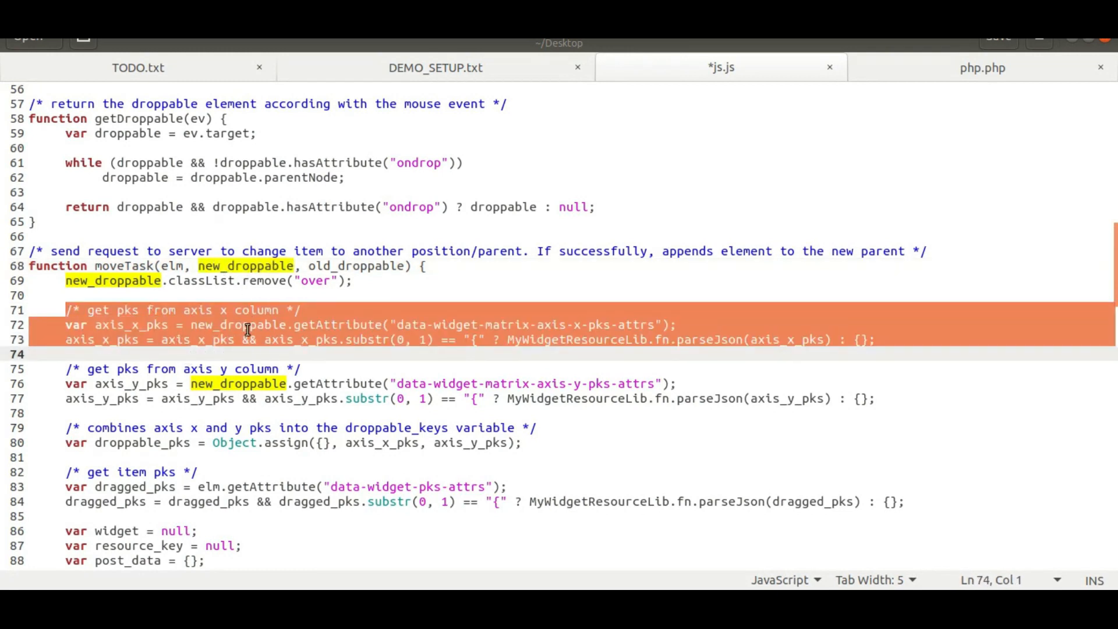
click(266, 342)
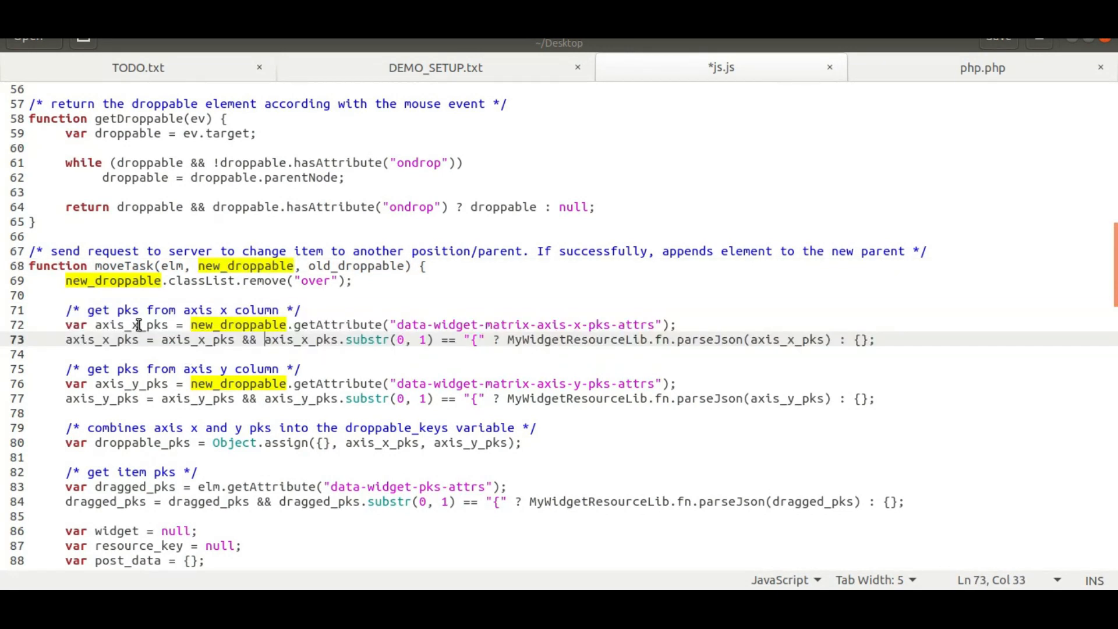
drag(142, 324, 96, 324)
Step: Compare the axis_x_pks and axis_y_pks code in js.js with Task A's column and employee row on the matrix_scrum page in the browser
click(306, 605)
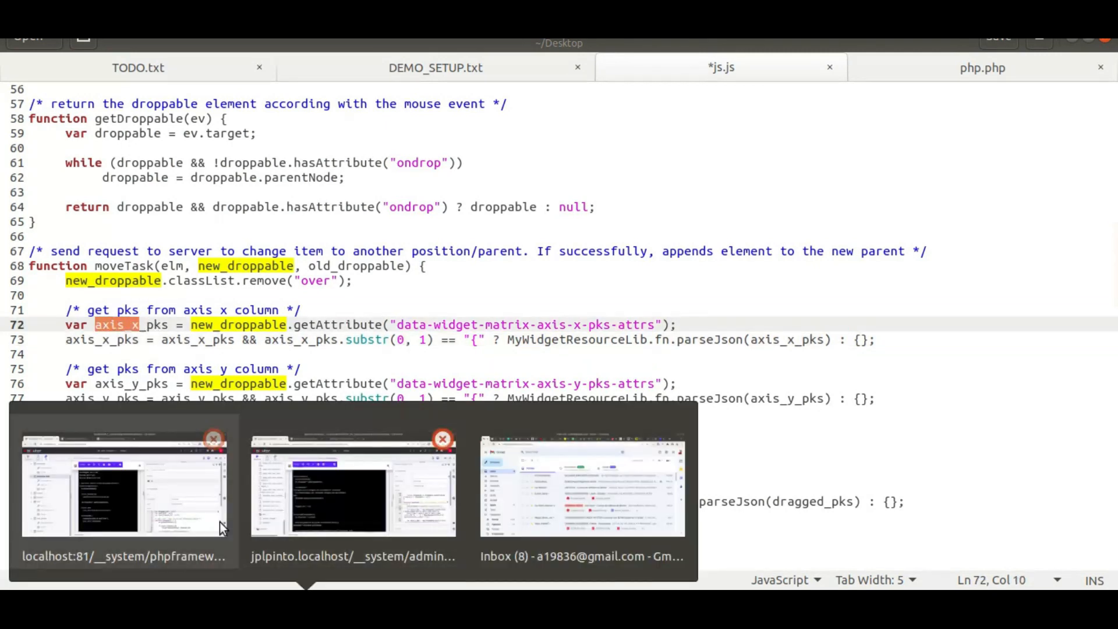
click(191, 500)
click(326, 62)
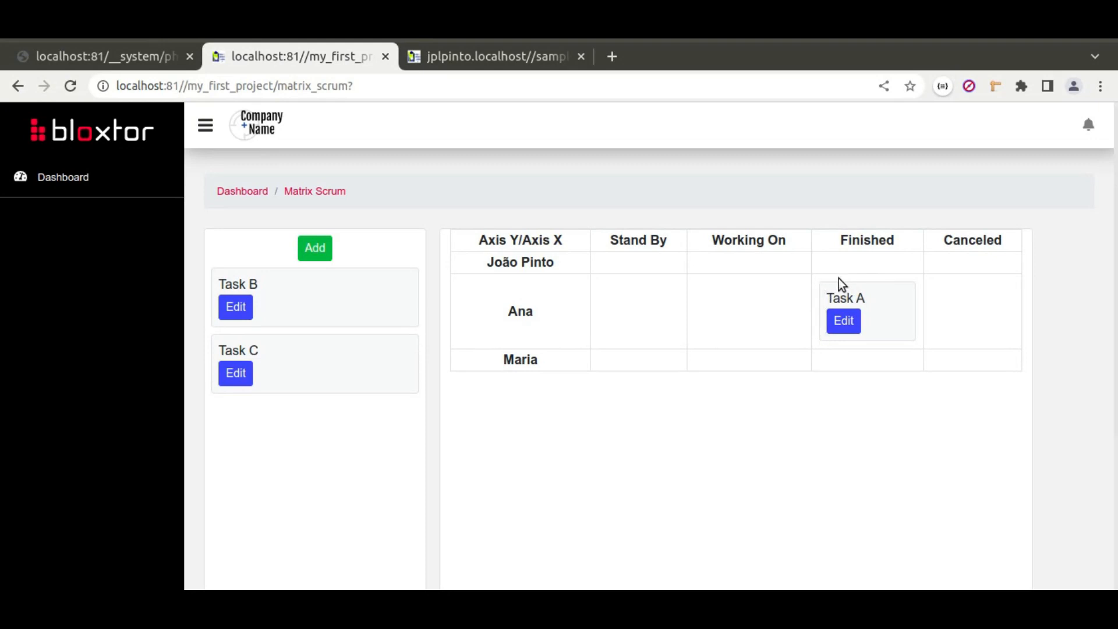
key(alt+Tab)
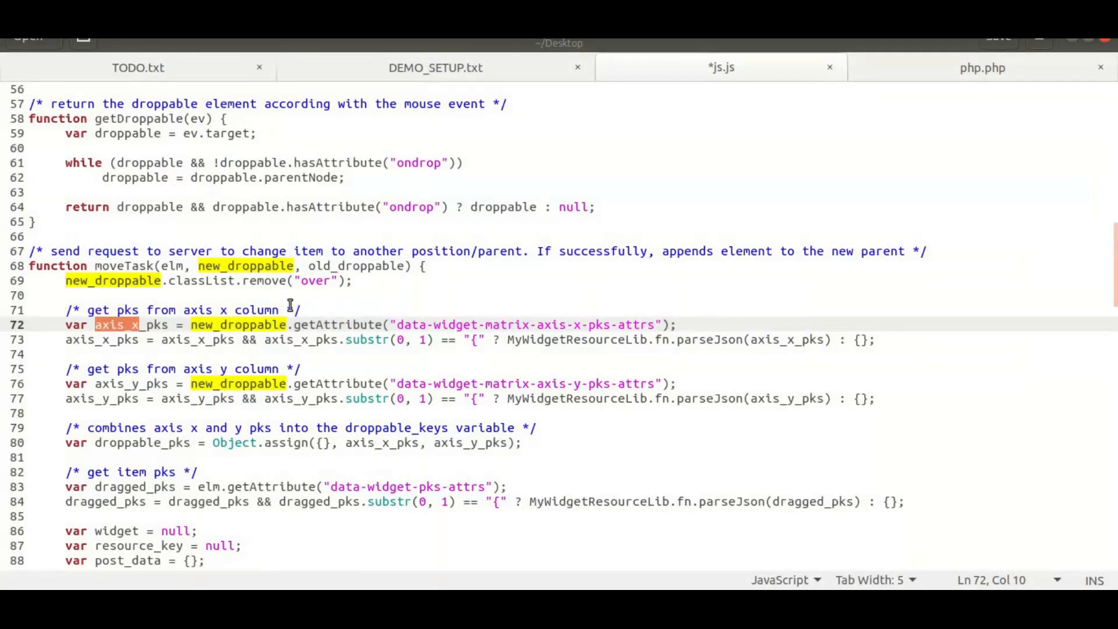
click(198, 324)
drag(66, 327, 117, 350)
click(118, 351)
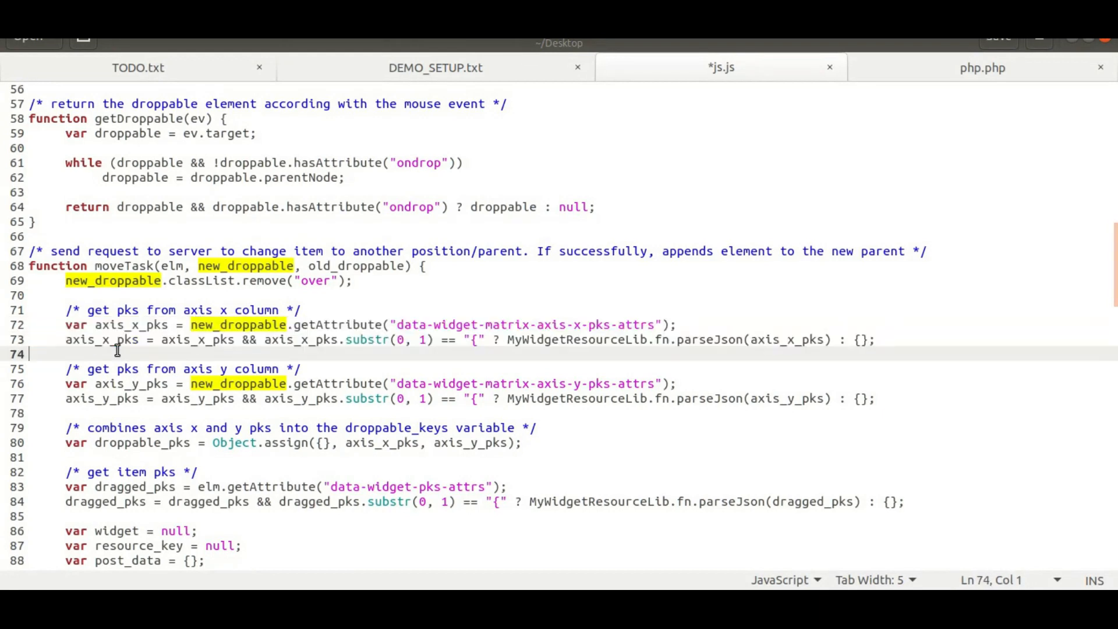
drag(65, 387, 159, 409)
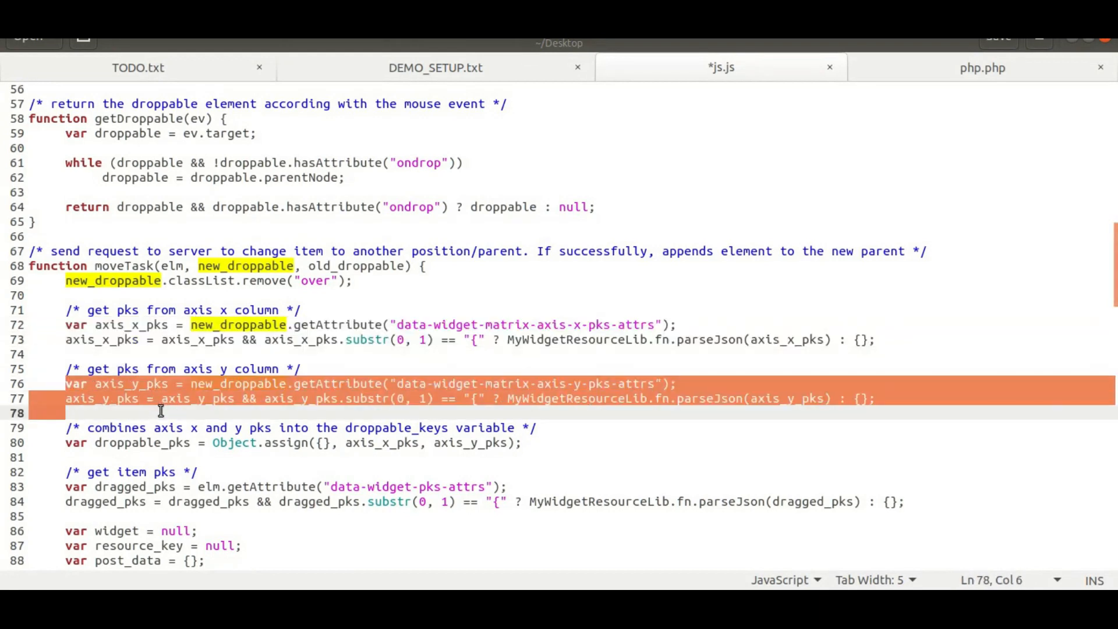
key(alt+Tab)
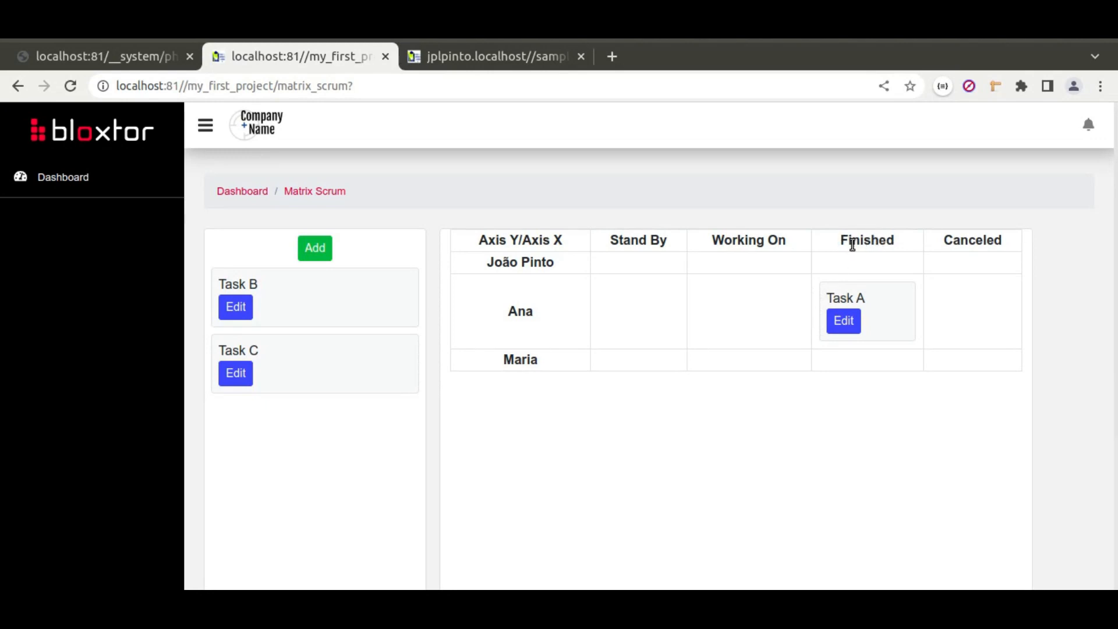
drag(842, 239, 892, 239)
drag(509, 312, 525, 312)
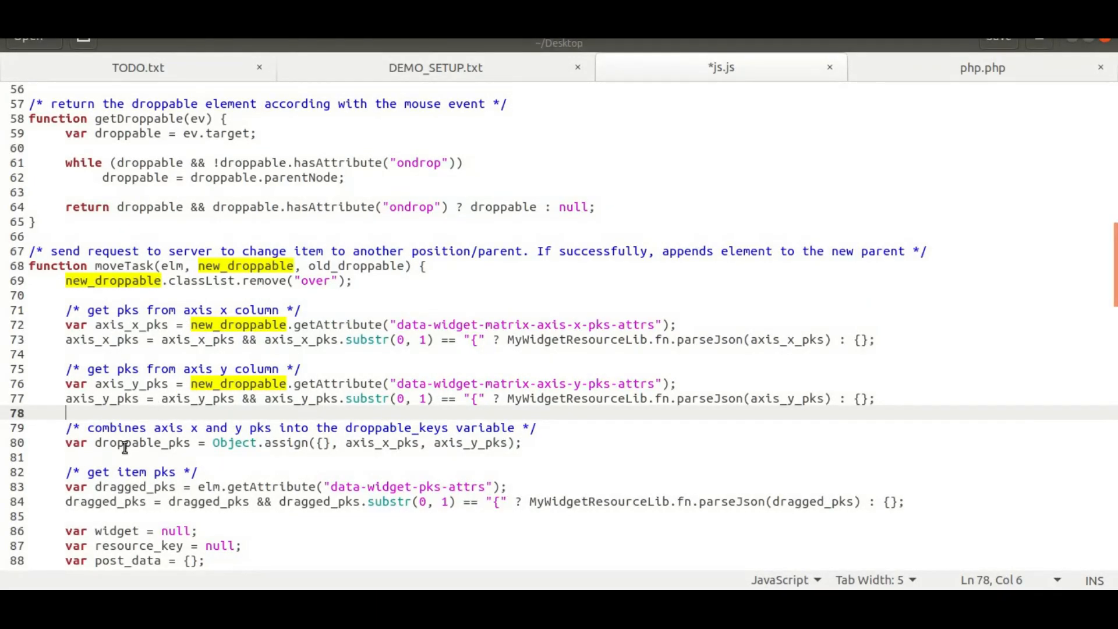
Step: Examine the droppable_pks Object.assign line in js.js against the employee row and Finished column on the matrix_scrum page
drag(63, 431, 302, 454)
click(277, 452)
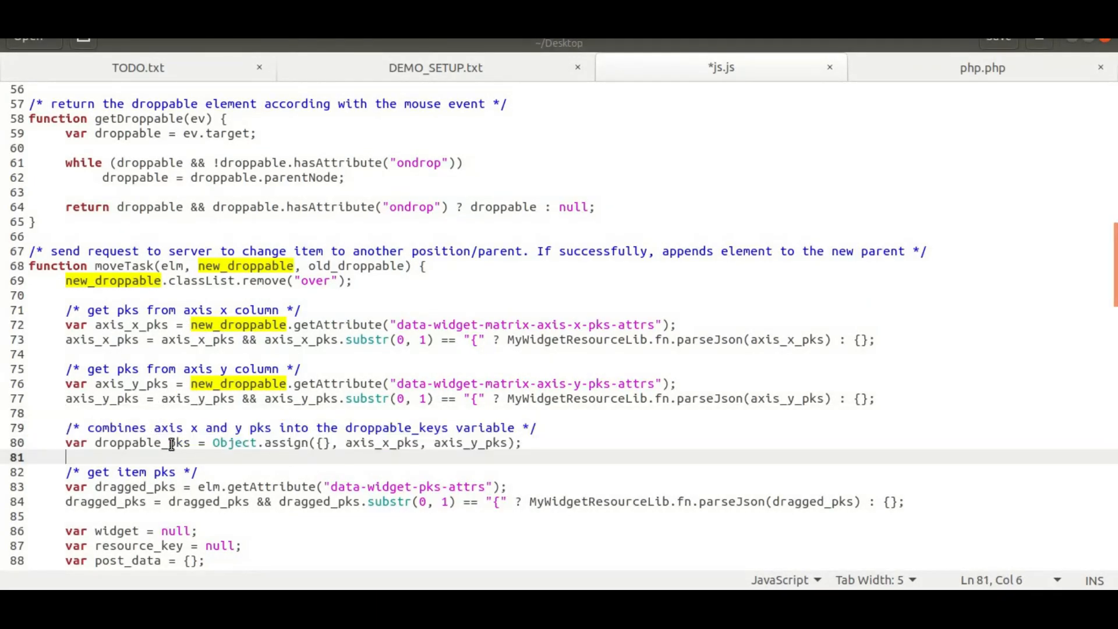
click(146, 441)
double_click(147, 441)
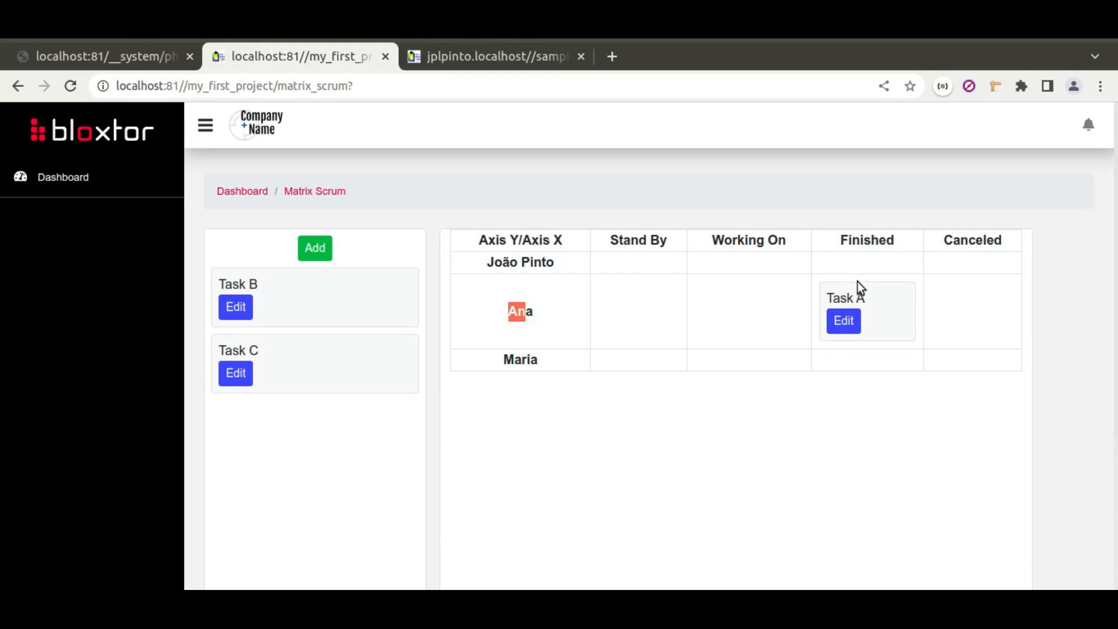
drag(521, 311, 814, 318)
key(alt+Tab)
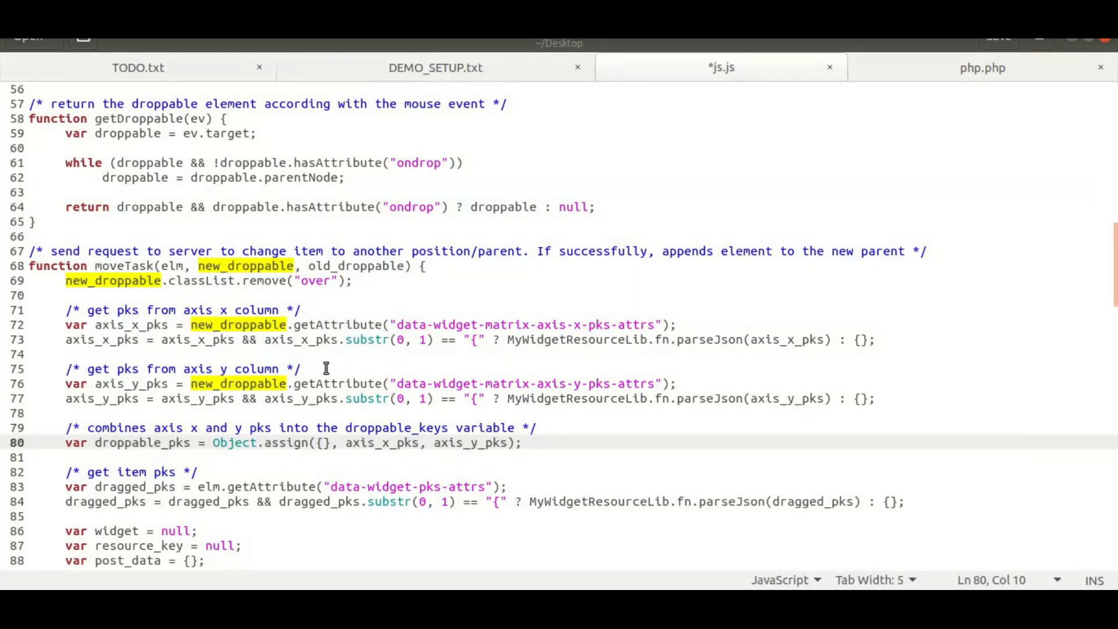
Step: Examine the dragged_pks block in js.js against the Task A card and the employee_task table's keys in the admin database tree
scroll(176, 420, down, 3)
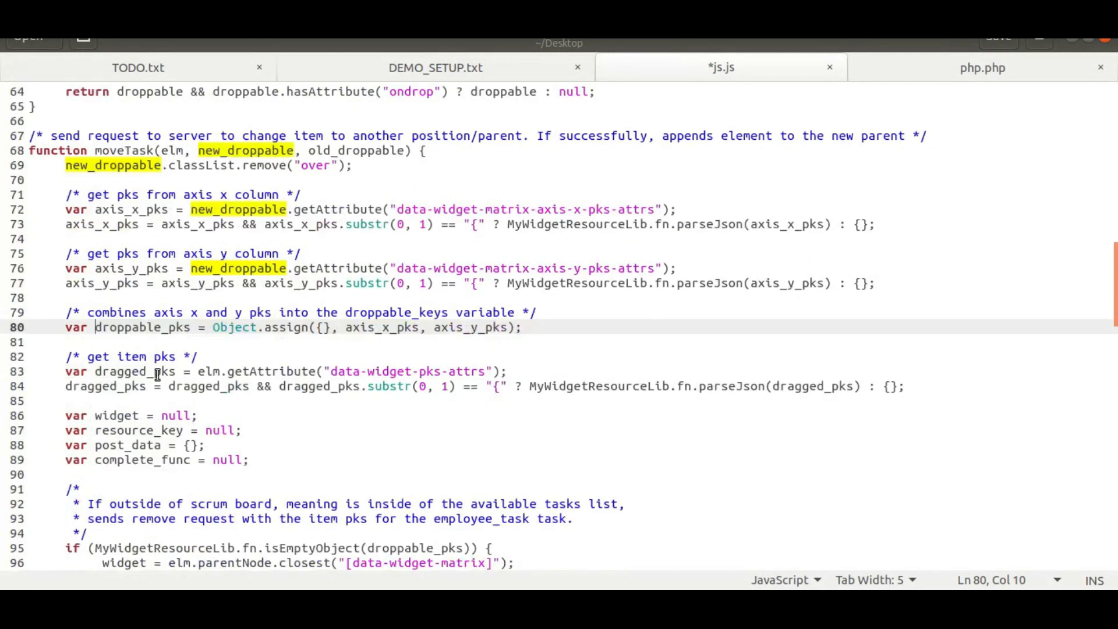
drag(61, 358, 197, 411)
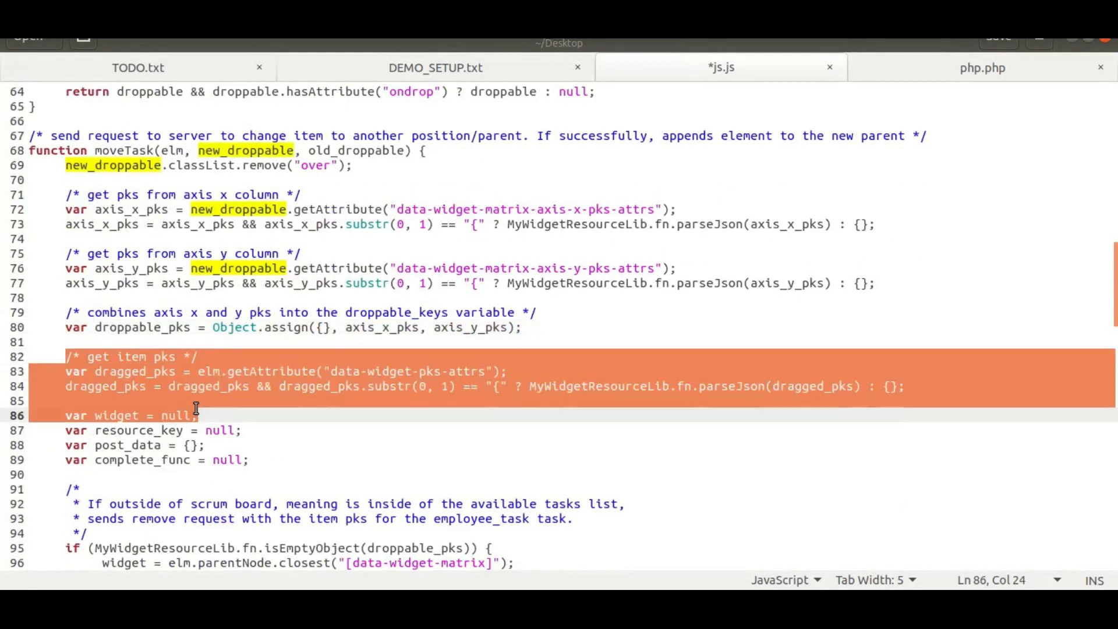
double_click(140, 372)
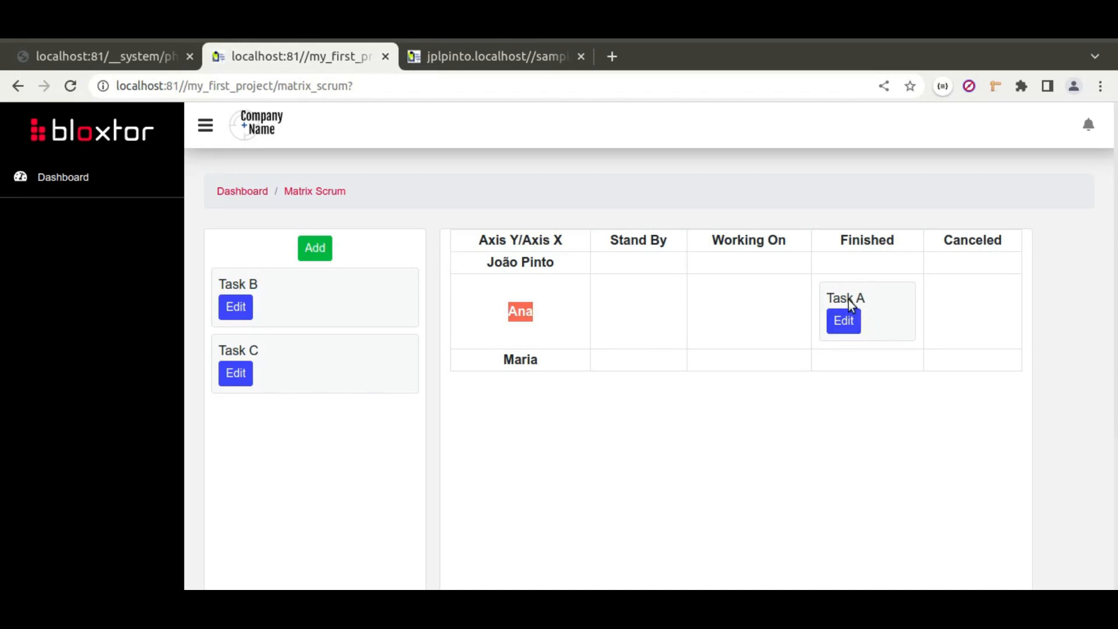
click(126, 61)
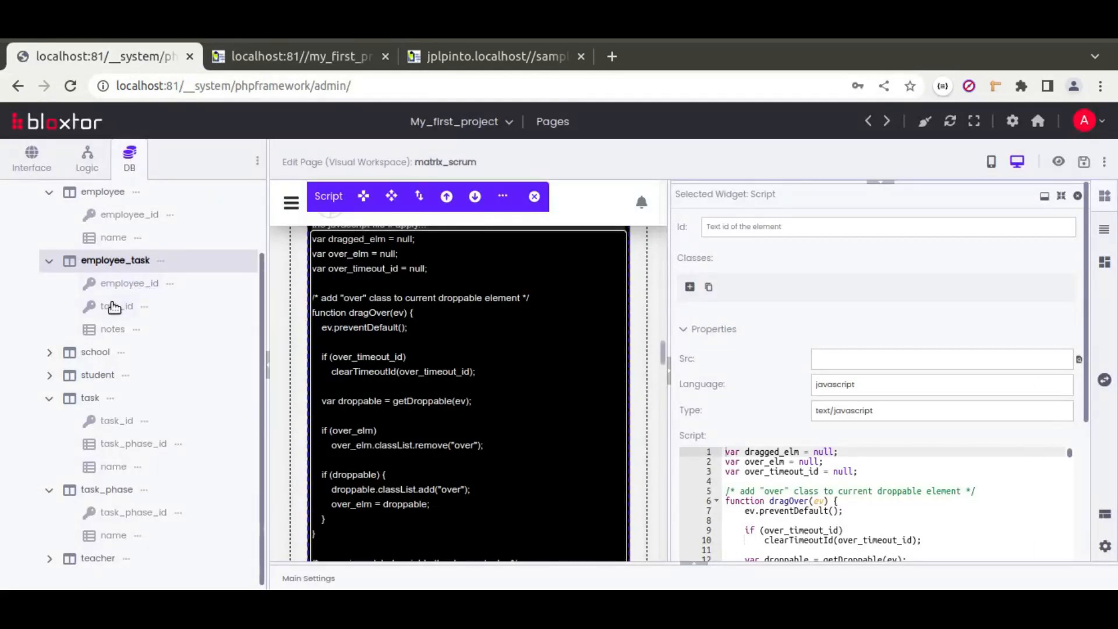
click(322, 61)
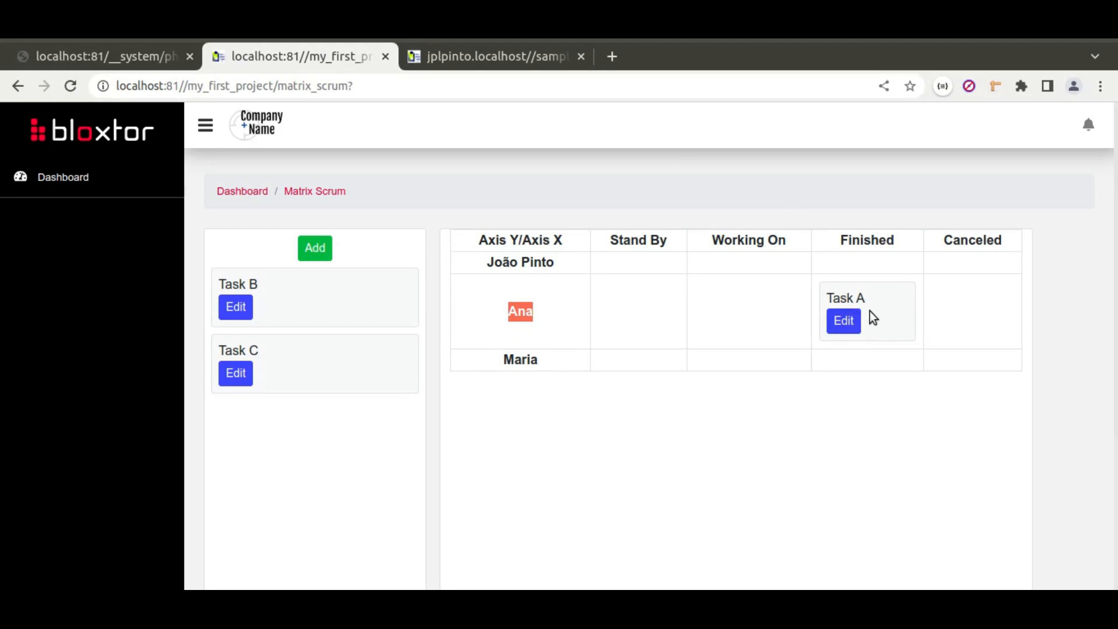
key(alt+Tab)
double_click(112, 387)
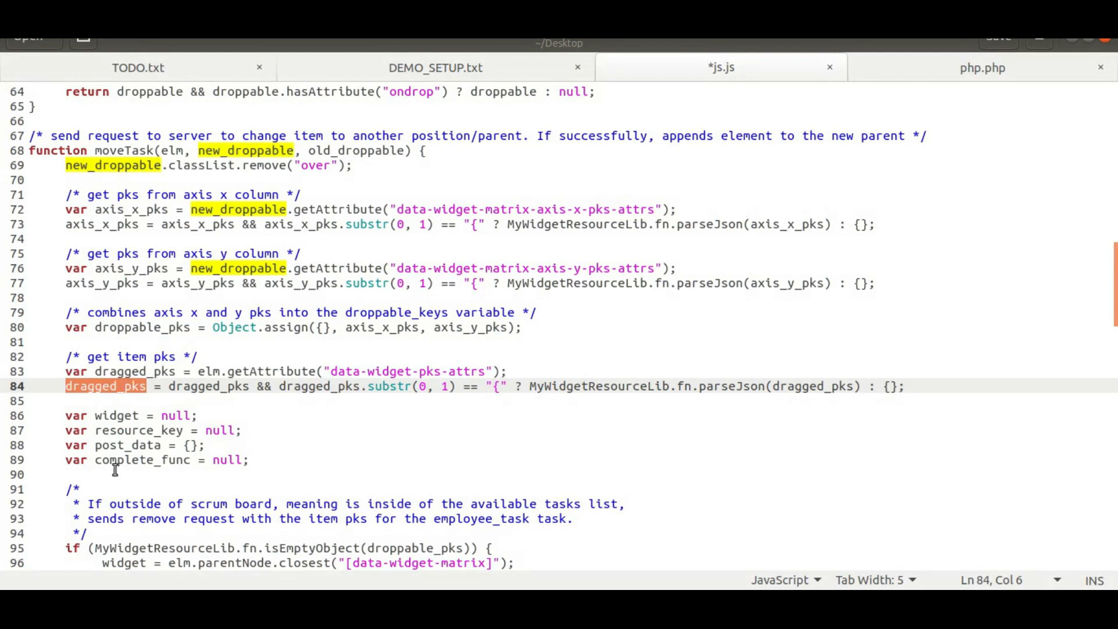
Step: Examine the moveTask branch for tasks dropped outside the scrum board, including its comment about the employee_task remove request
scroll(115, 469, down, 4)
scroll(210, 384, down, 3)
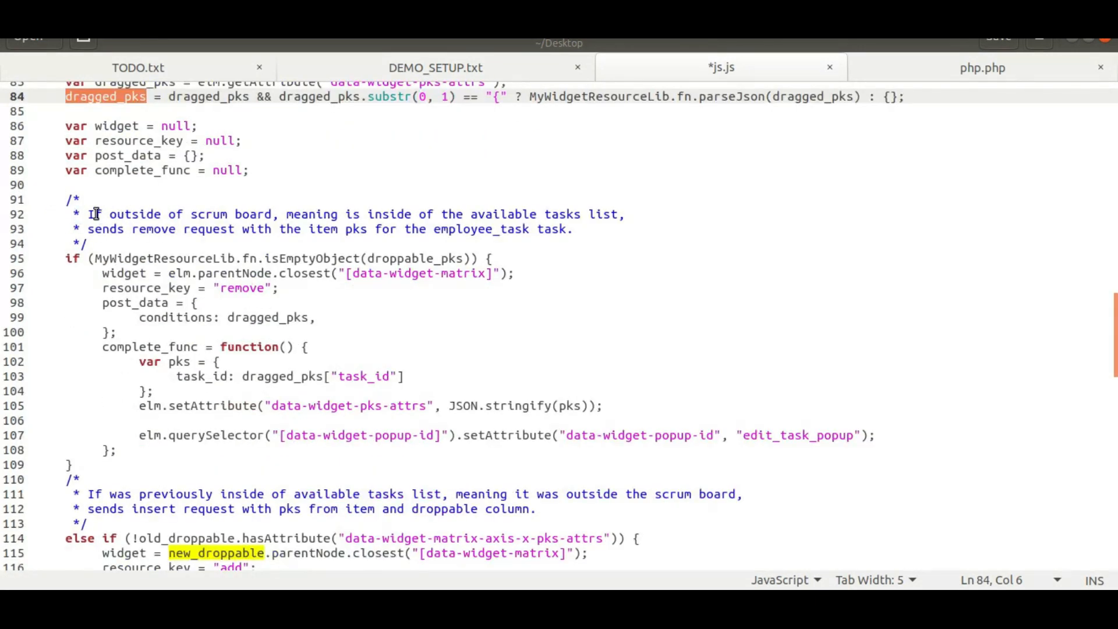
drag(273, 214, 82, 214)
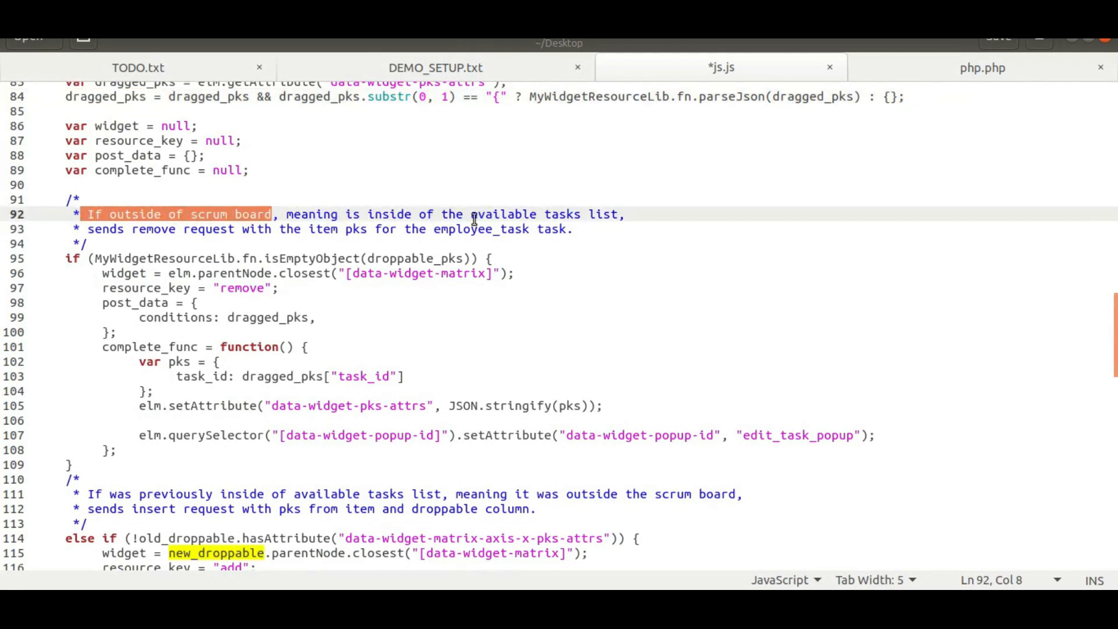
key(alt+Tab)
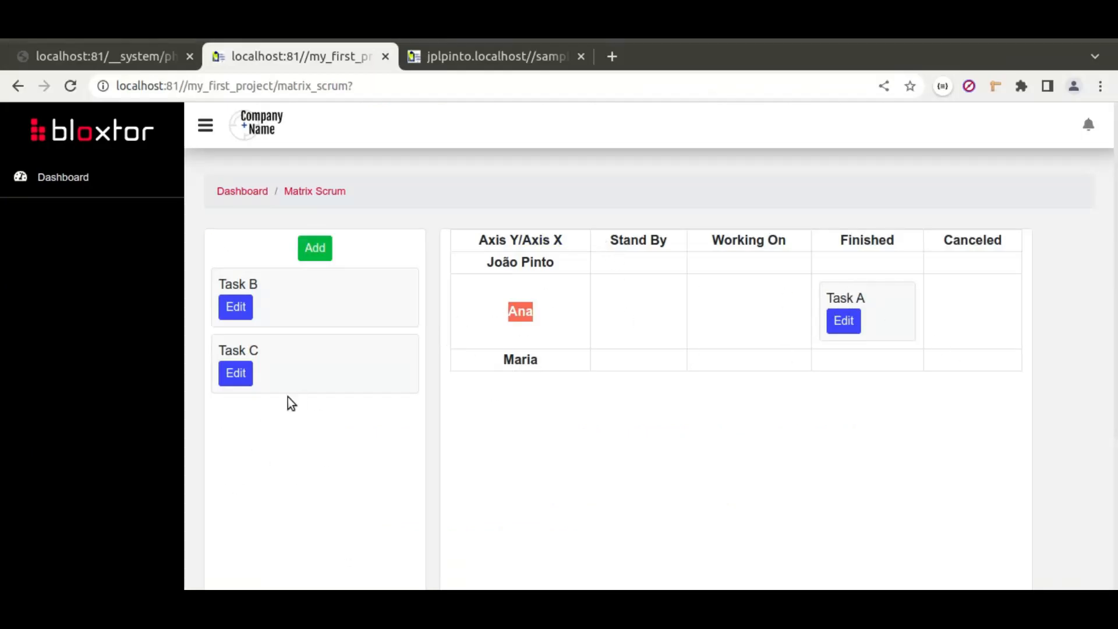
key(alt+Tab)
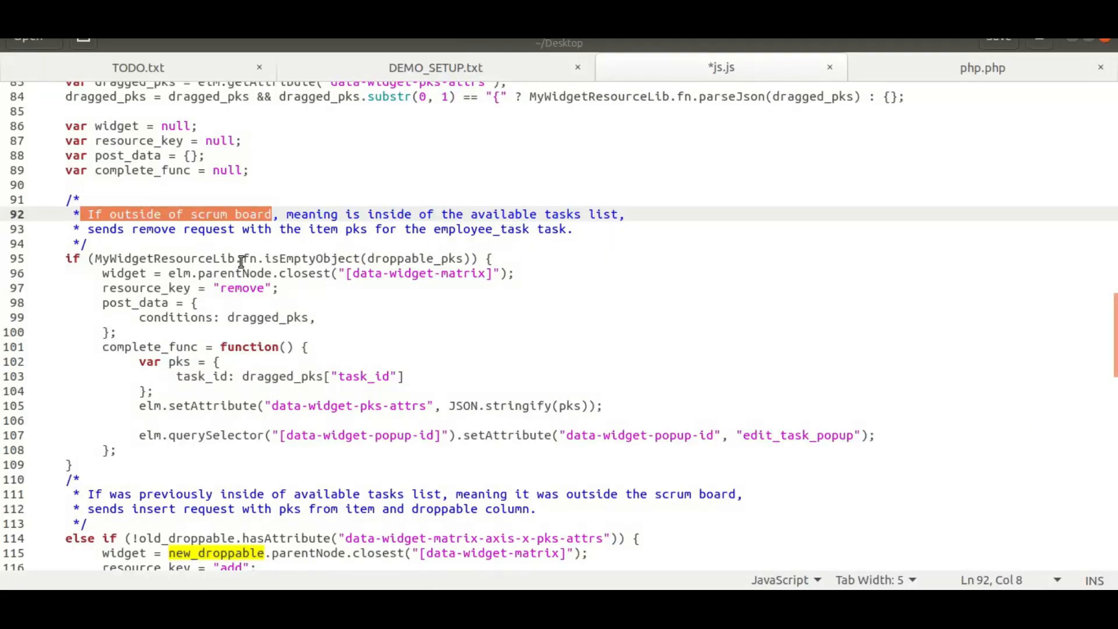
double_click(104, 274)
shift+click(249, 451)
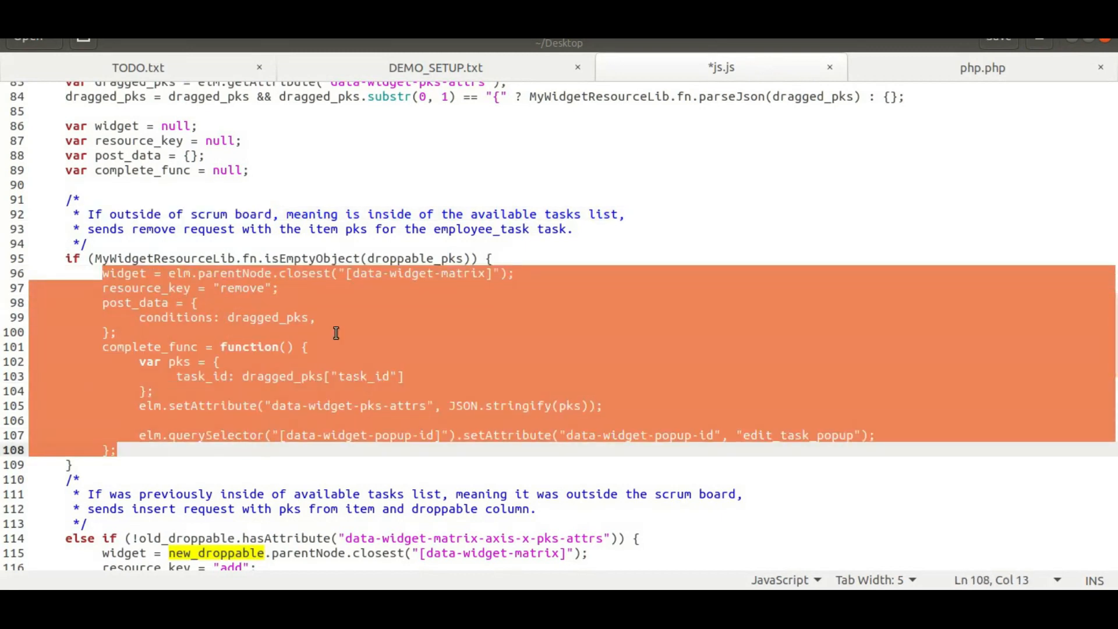
click(100, 229)
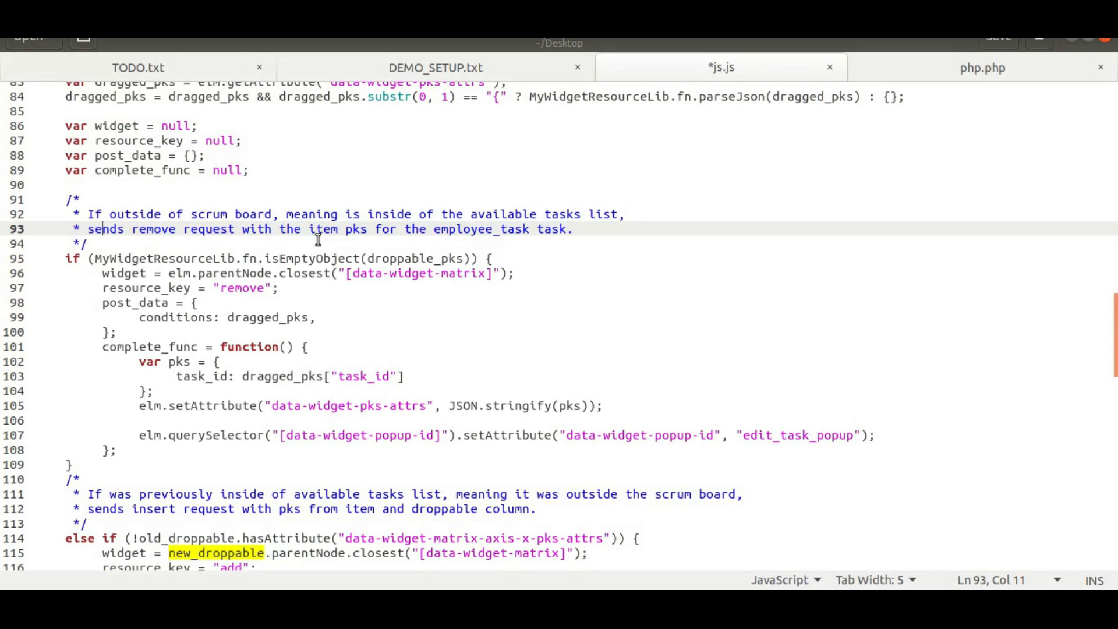
double_click(475, 229)
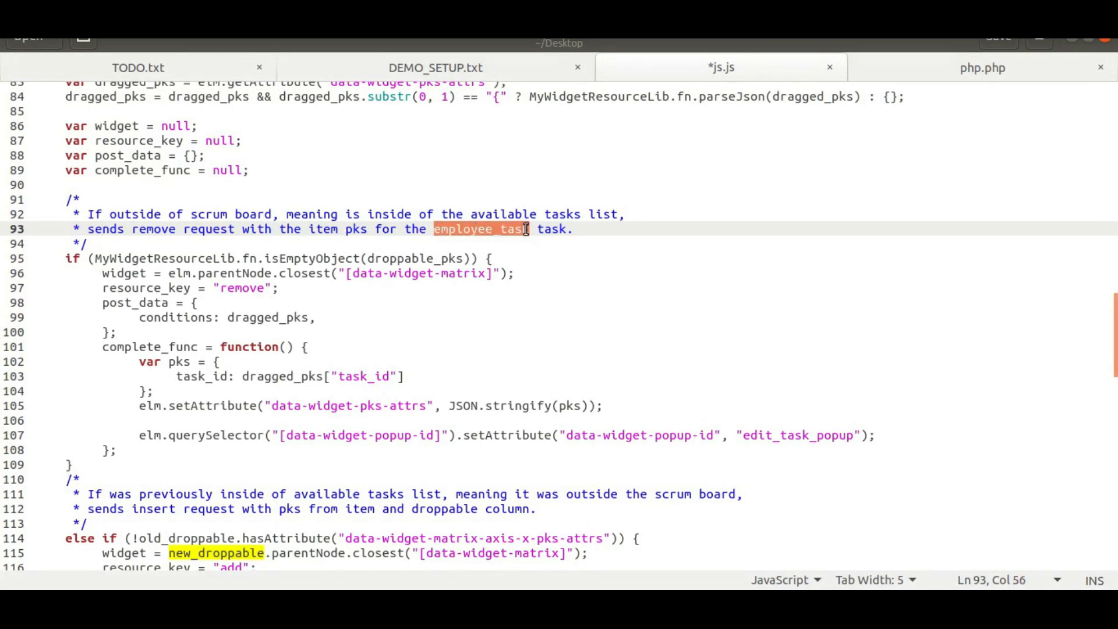
Step: Move Task A from the Finished column to the available tasks list on the matrix_scrum page, and view the employee_task table in the admin
key(alt+Tab)
drag(879, 293, 344, 469)
click(660, 321)
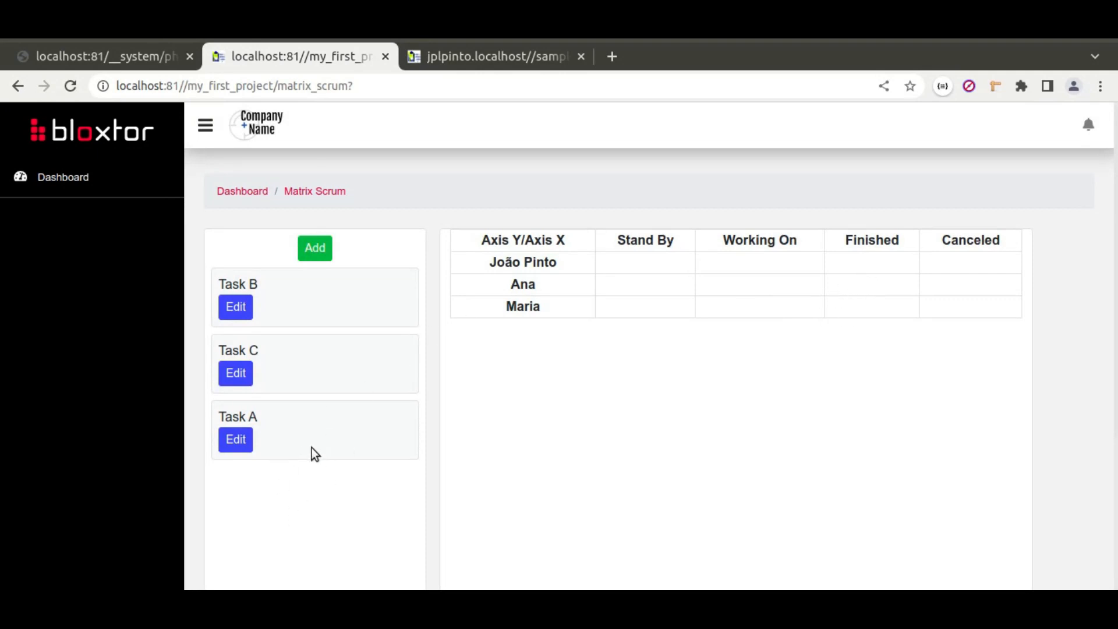
click(142, 61)
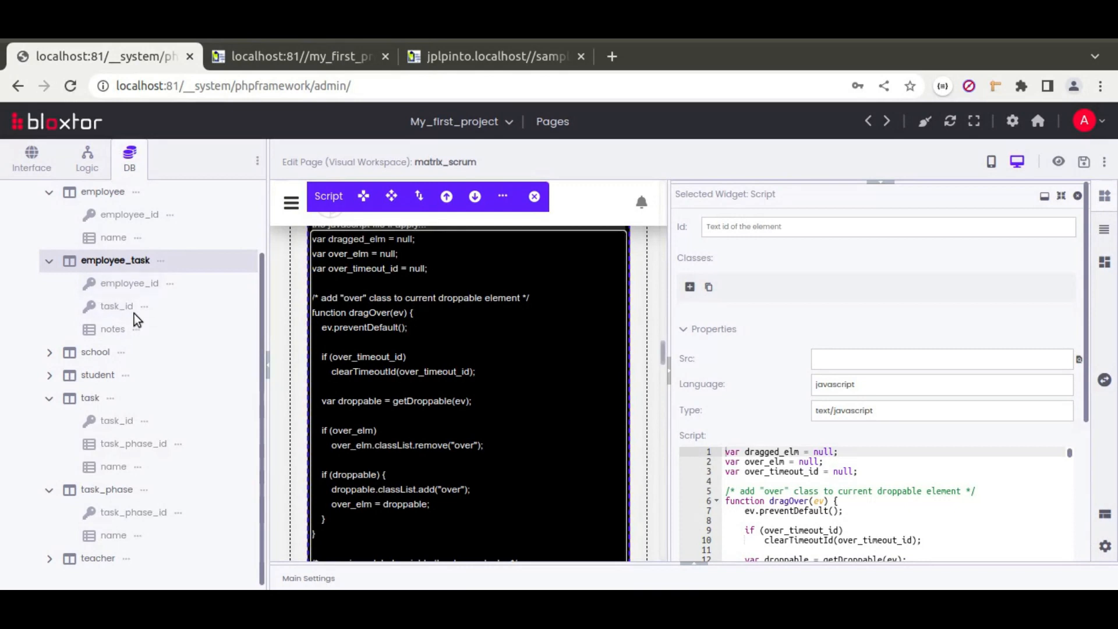
Step: Examine the "remove" resource_key line and the insert request branch in js.js, and return to the matrix_scrum page in the browser
key(alt+Tab)
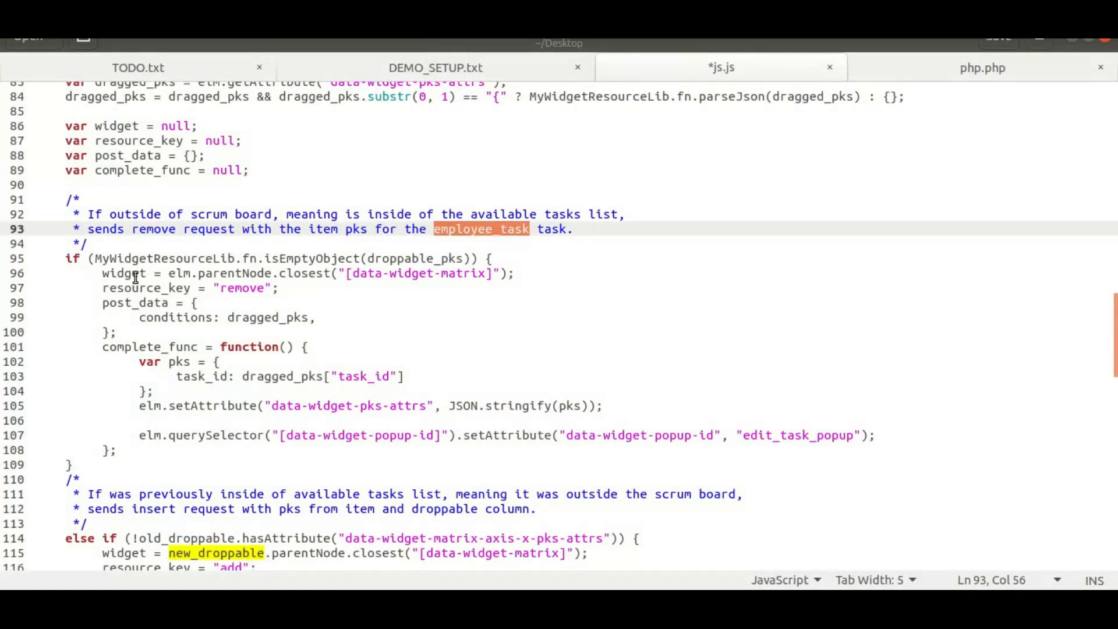
mouse_move(103, 288)
mouse_down()
mouse_move(289, 289)
mouse_move(103, 288)
mouse_up()
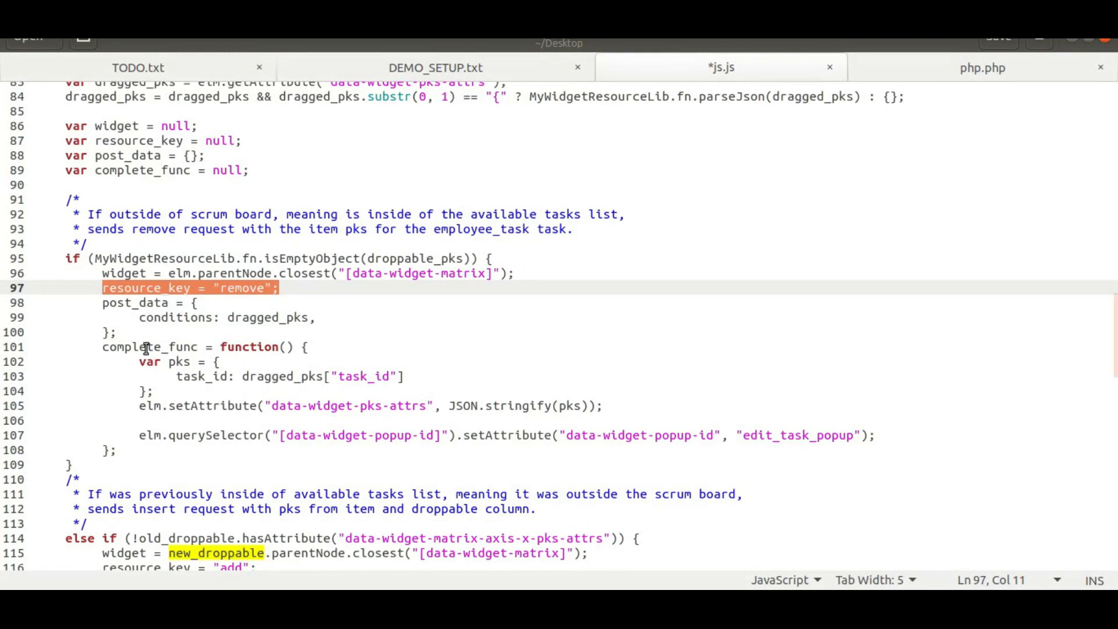
scroll(334, 341, down, 5)
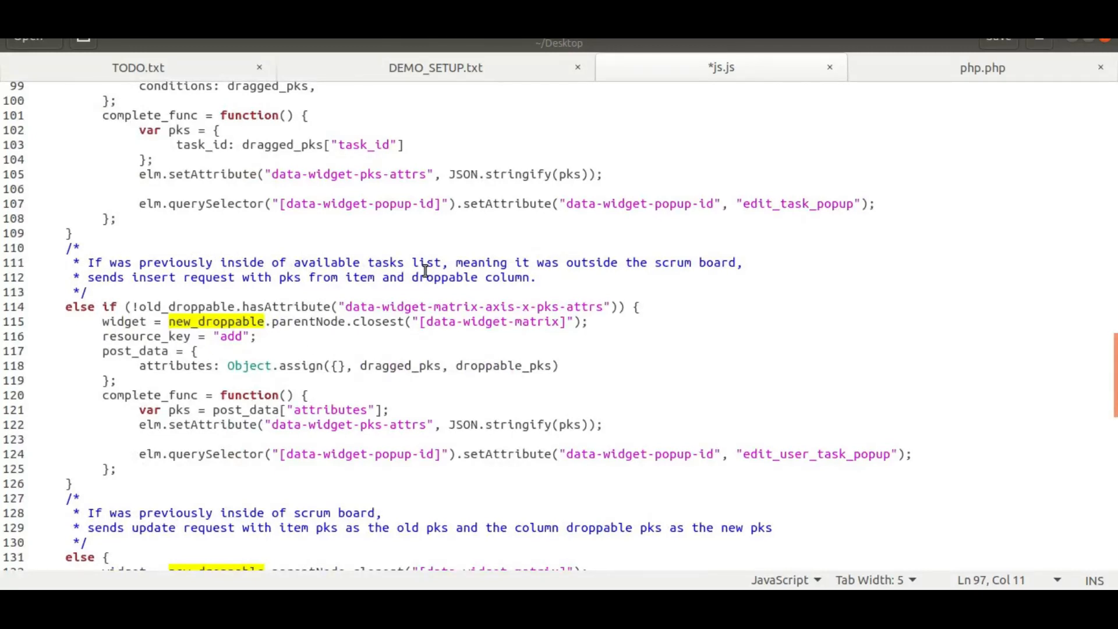
key(alt+Tab)
click(326, 58)
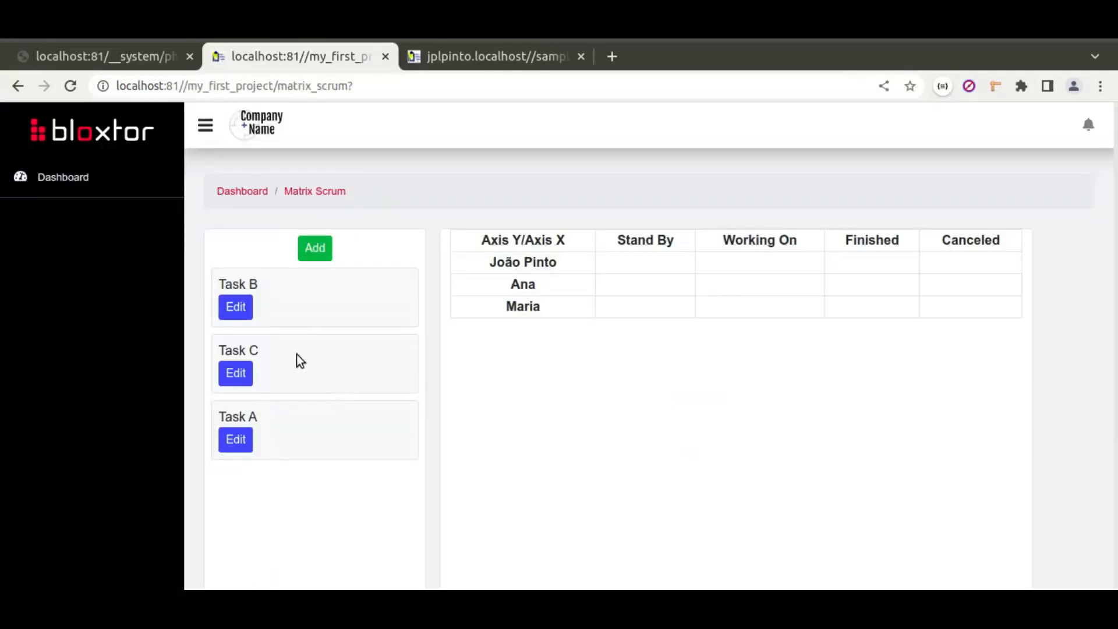
Step: Move Task A from the available tasks list to the second employee's Working On cell on the matrix_scrum page
key(alt+Tab)
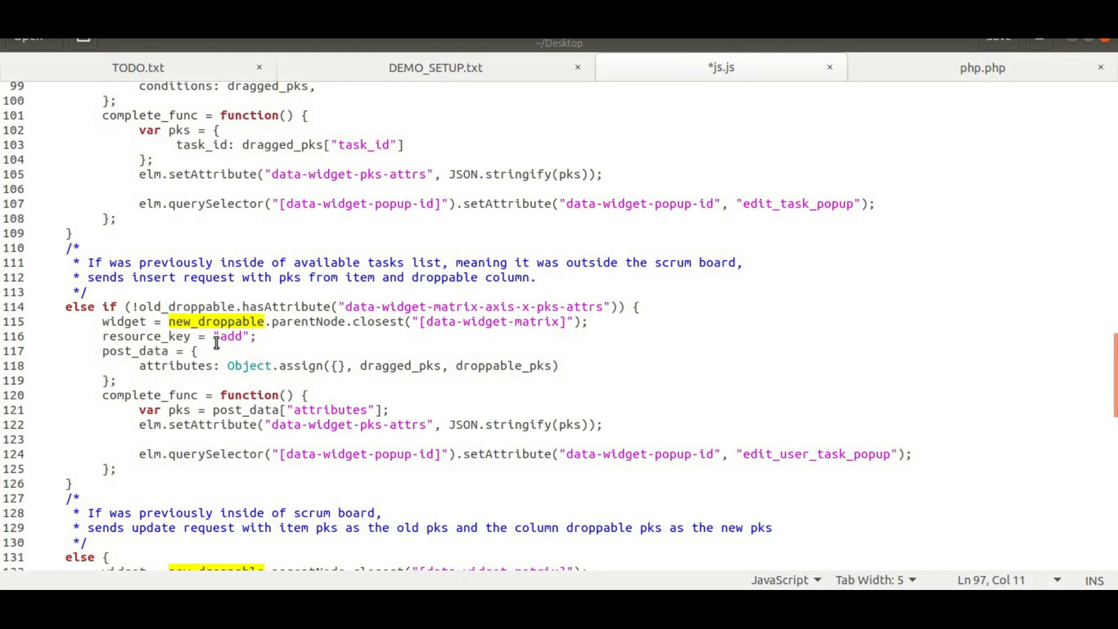
key(alt+Tab)
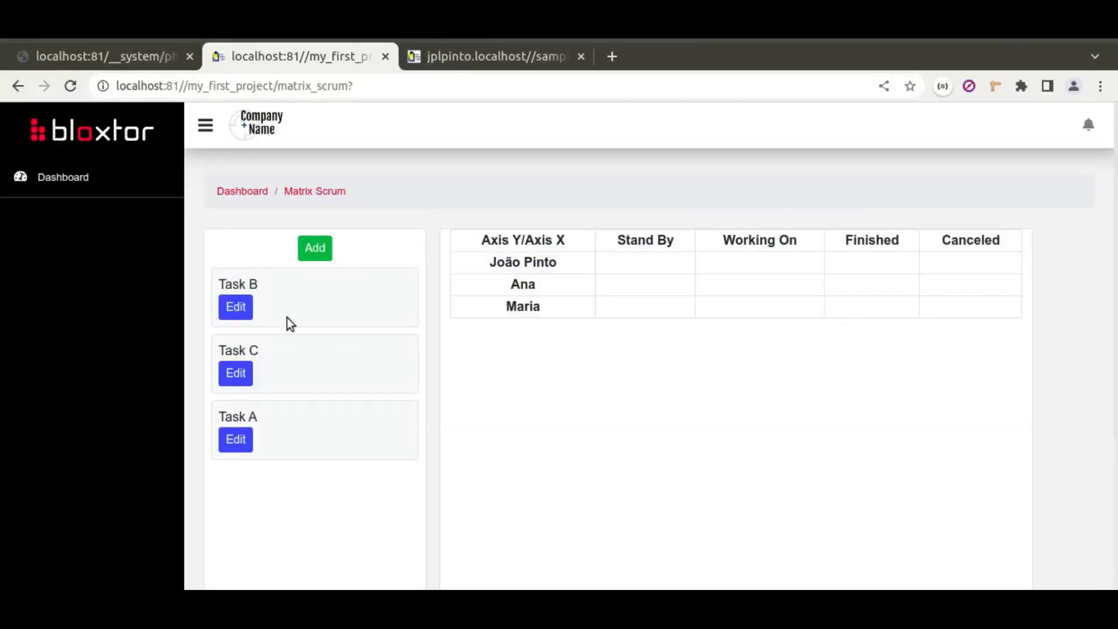
drag(288, 437, 806, 288)
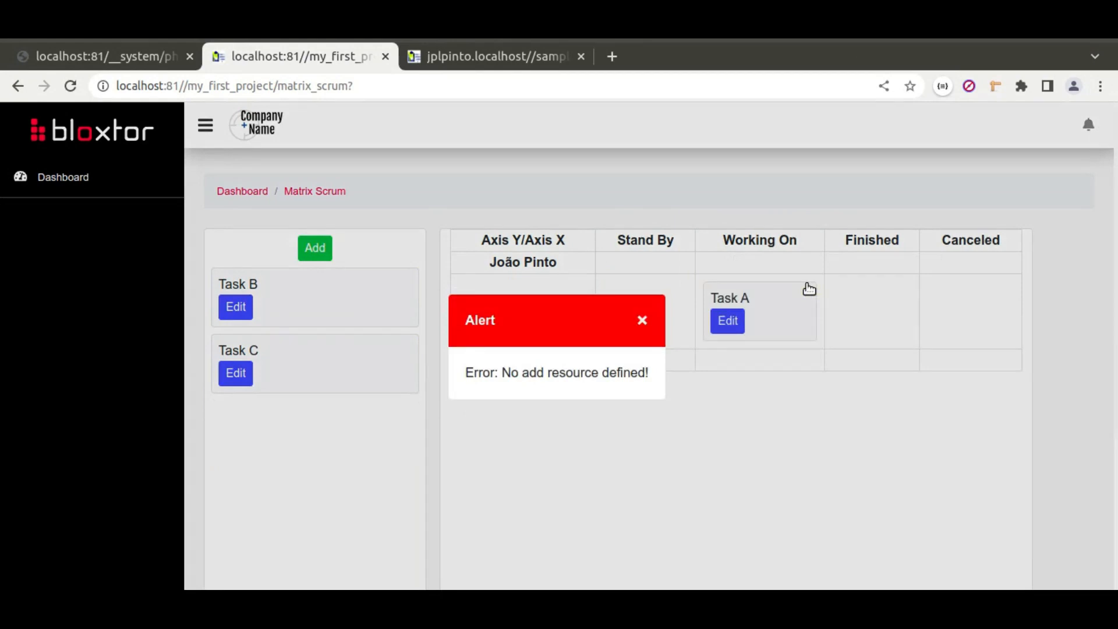
Step: Examine the "add" resource_key line in js.js against the employee_task table in the admin database tree
key(alt+Tab)
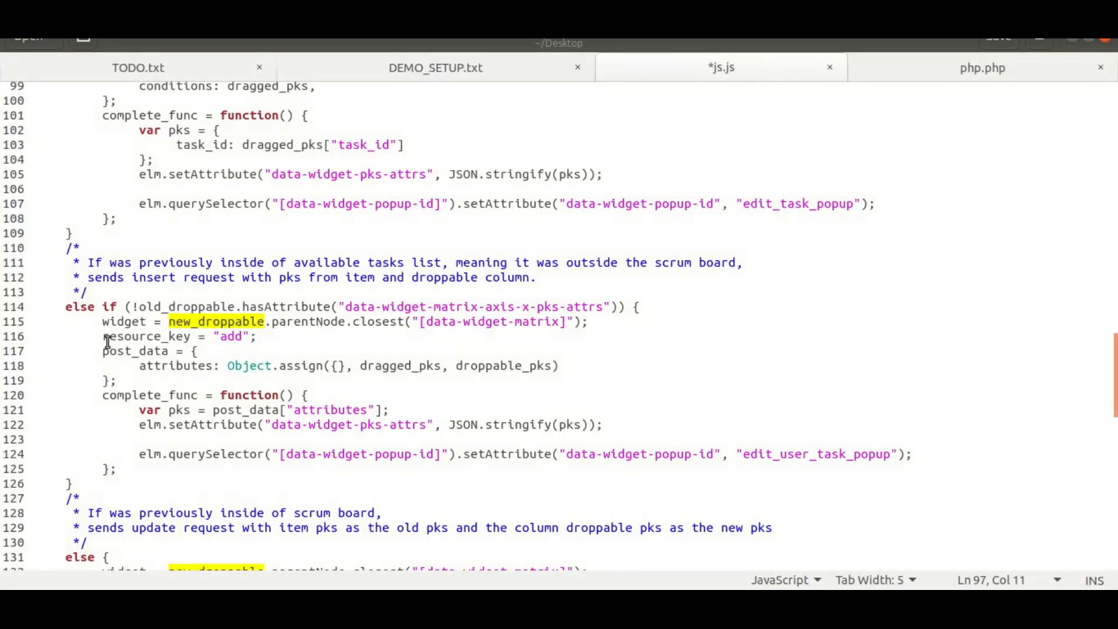
drag(100, 332, 274, 336)
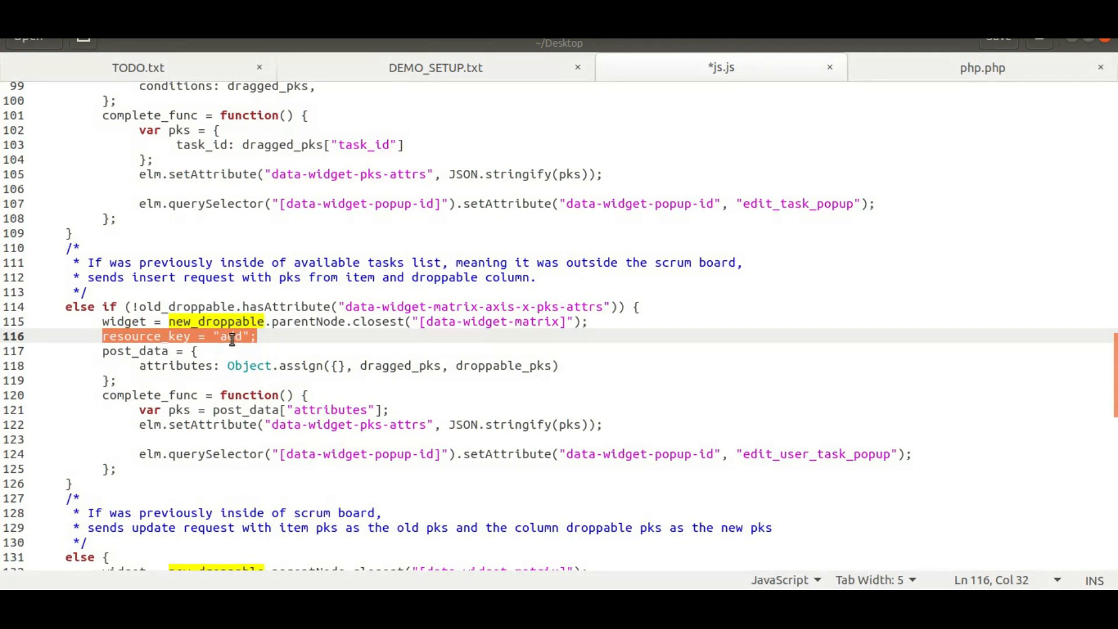
click(271, 339)
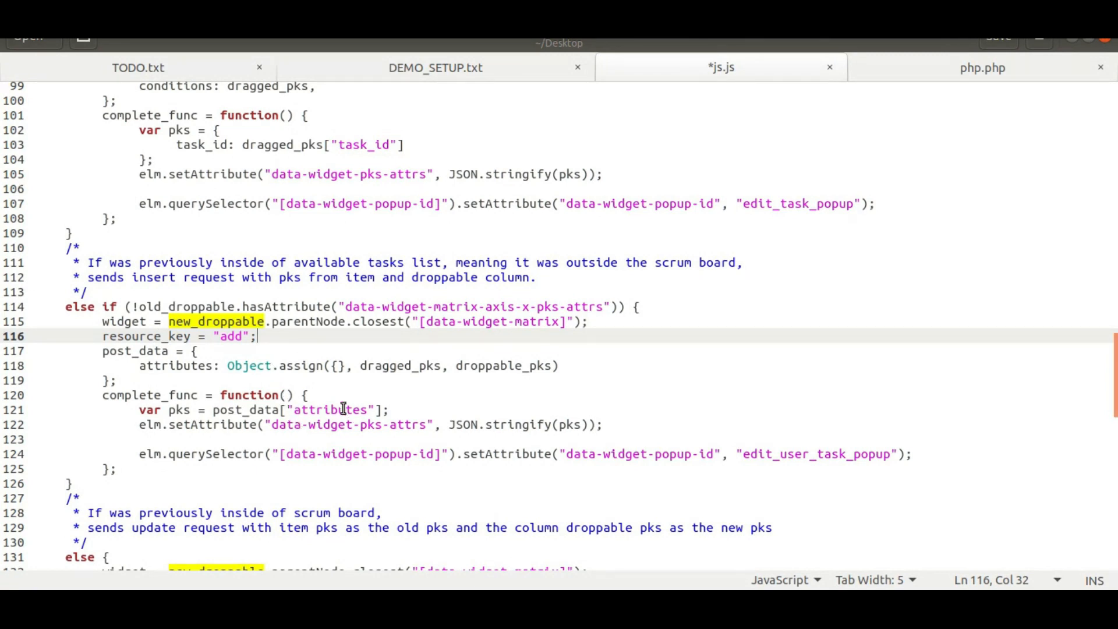
key(alt+Tab)
click(135, 57)
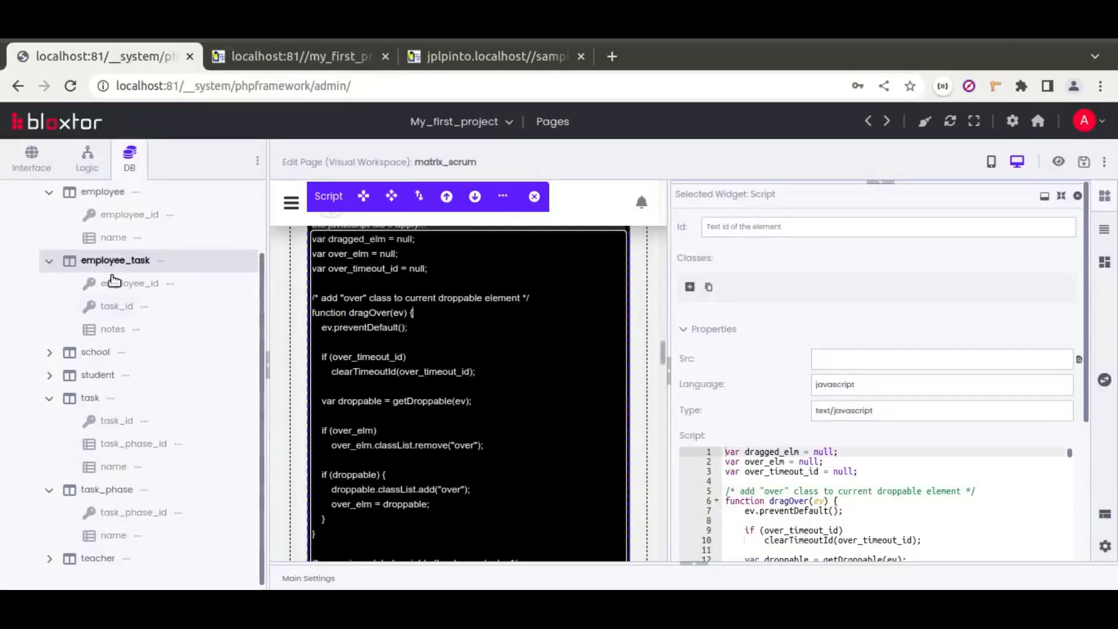
click(300, 58)
key(alt+Tab)
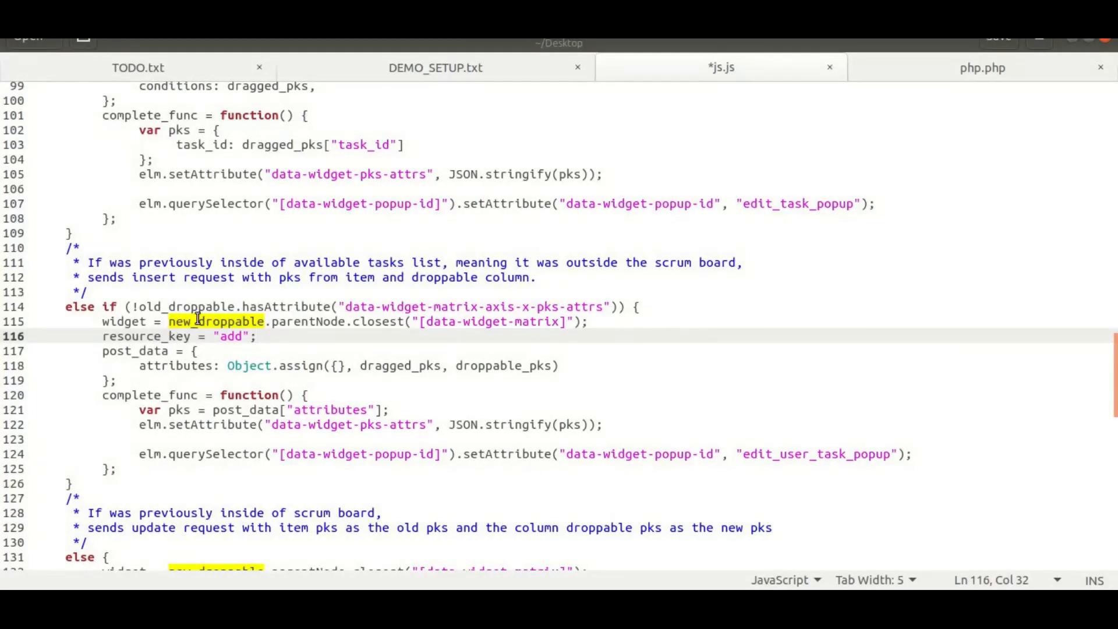
Step: Dismiss the alert on the matrix_scrum page, and examine the body of the insert request branch in js.js
key(alt+Tab)
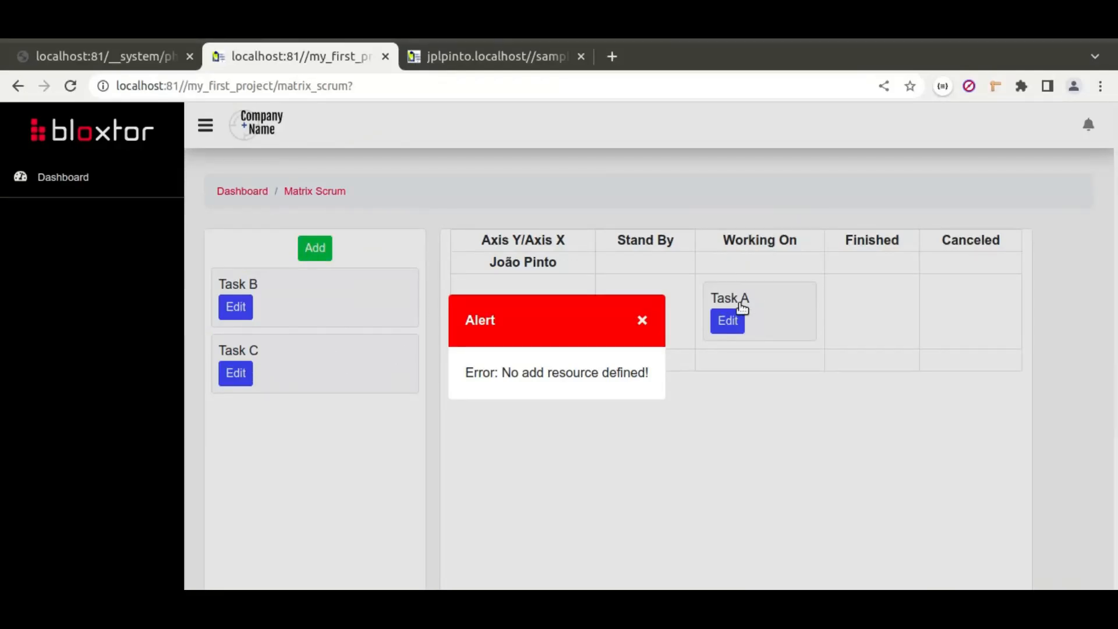
click(772, 307)
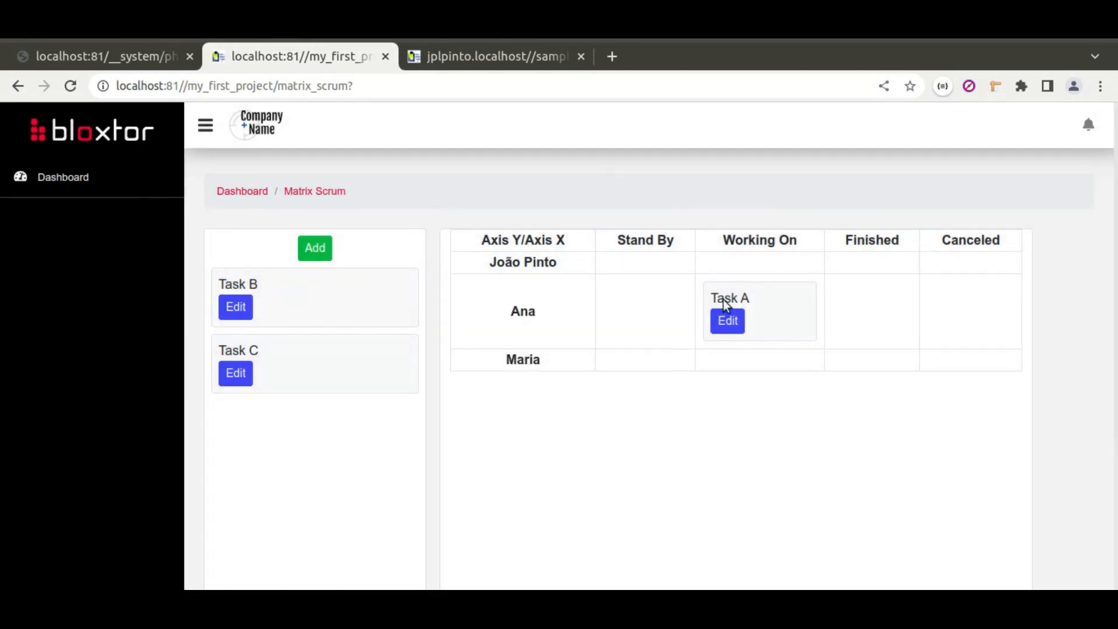
key(alt+Tab)
drag(103, 321, 221, 473)
scroll(212, 415, down, 5)
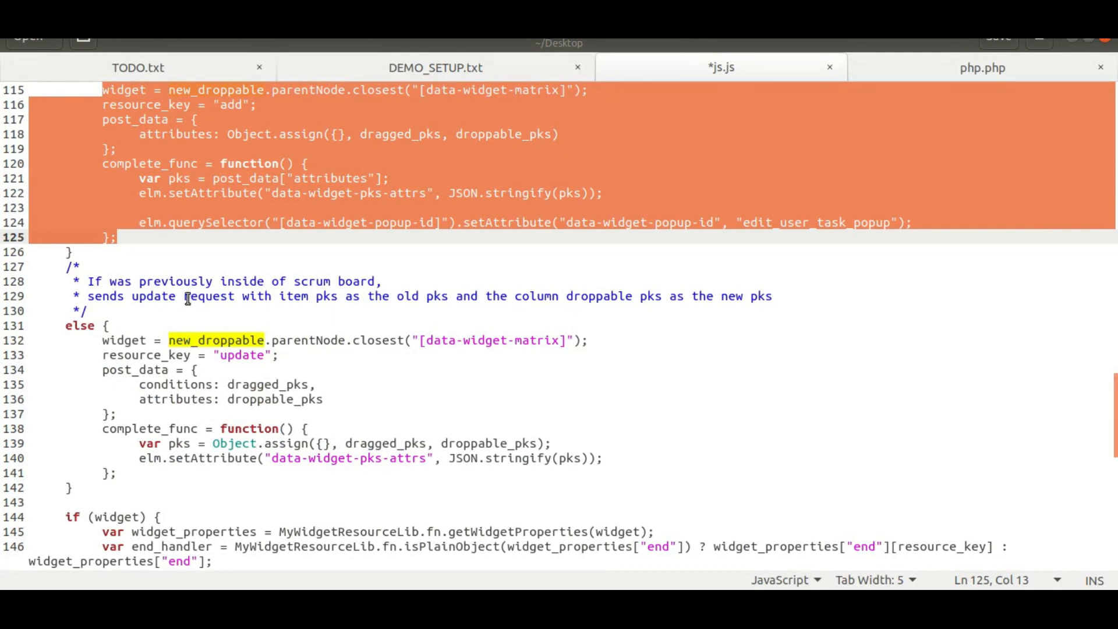
Step: Move Task A from Working On to Finished in the same matrix row, and examine the update request comment in js.js
key(alt+Tab)
drag(780, 312, 890, 305)
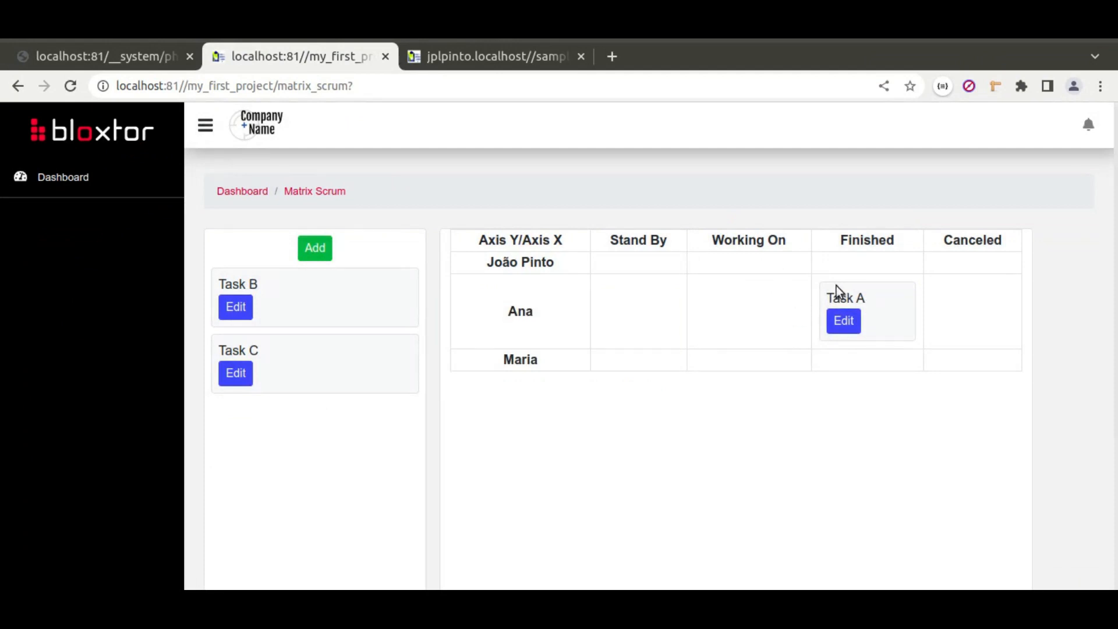
key(alt+Tab)
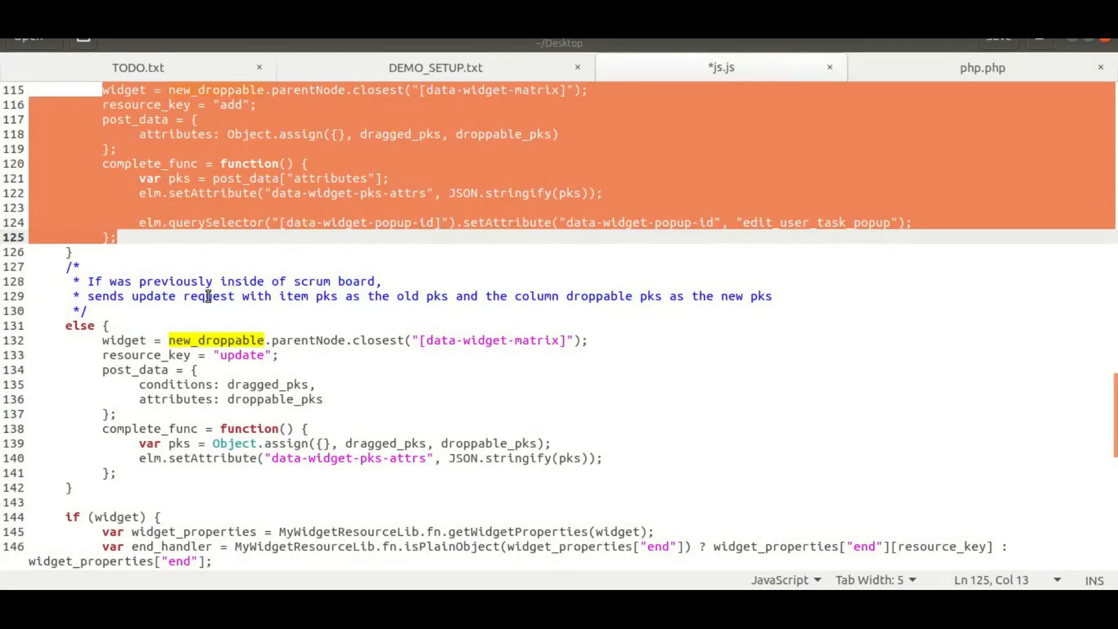
click(250, 295)
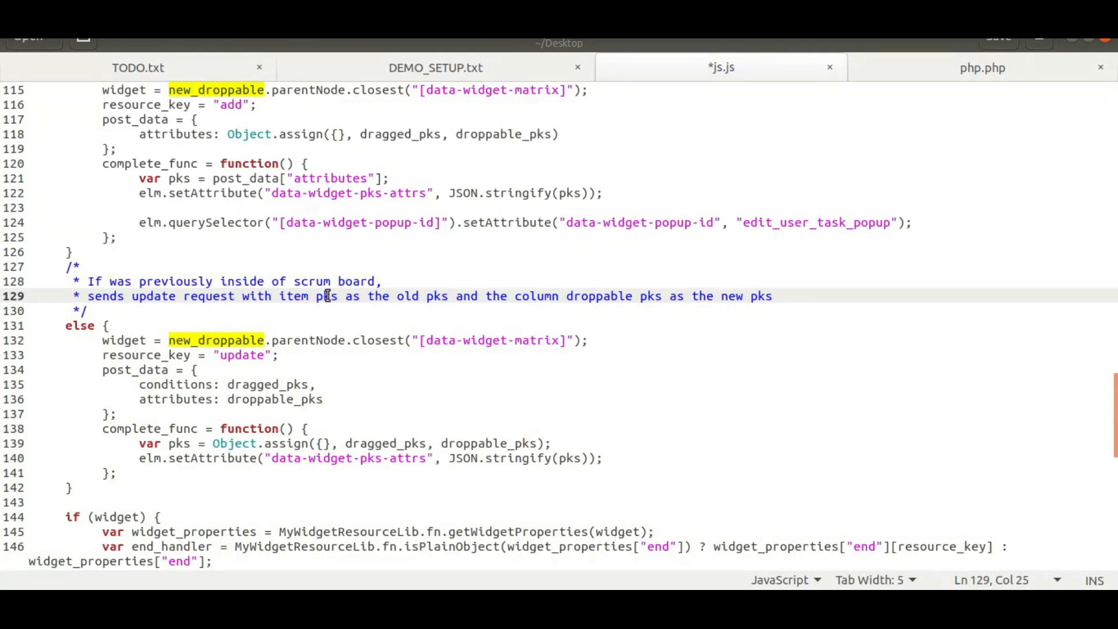
key(alt+Tab)
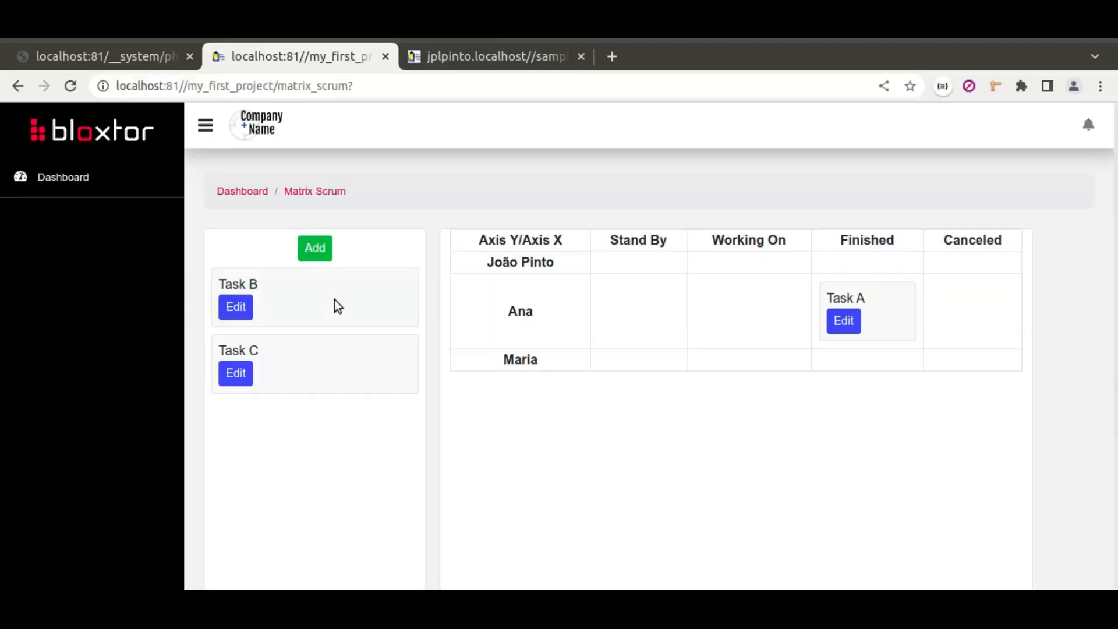
Step: Test moving Task A down to the last row of the Finished column on the matrix scrum page and dismiss the alert
click(98, 54)
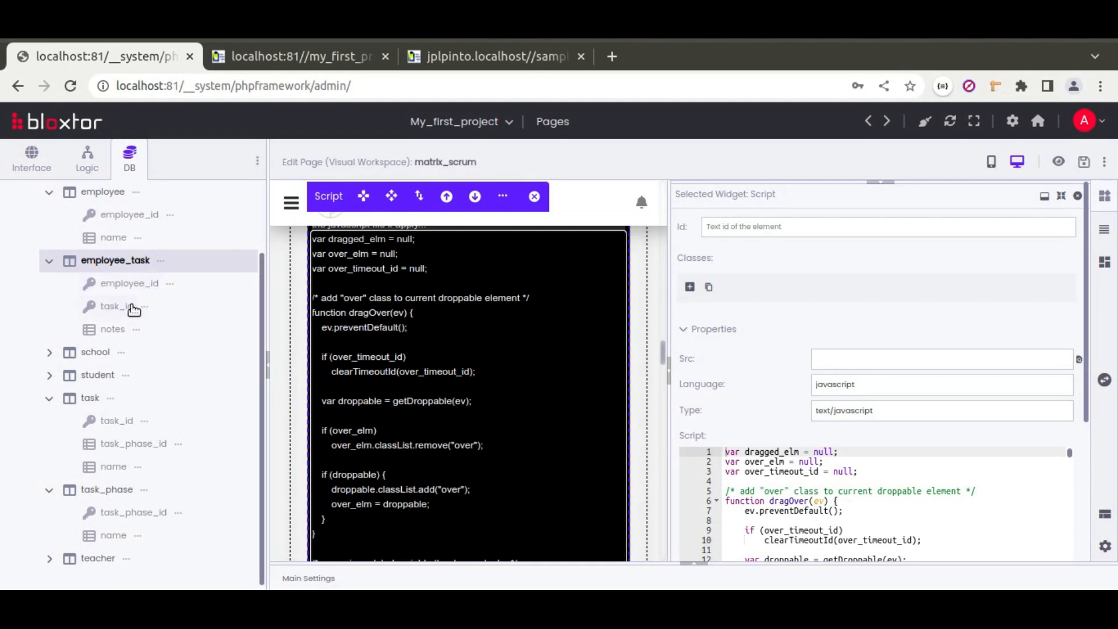
click(317, 58)
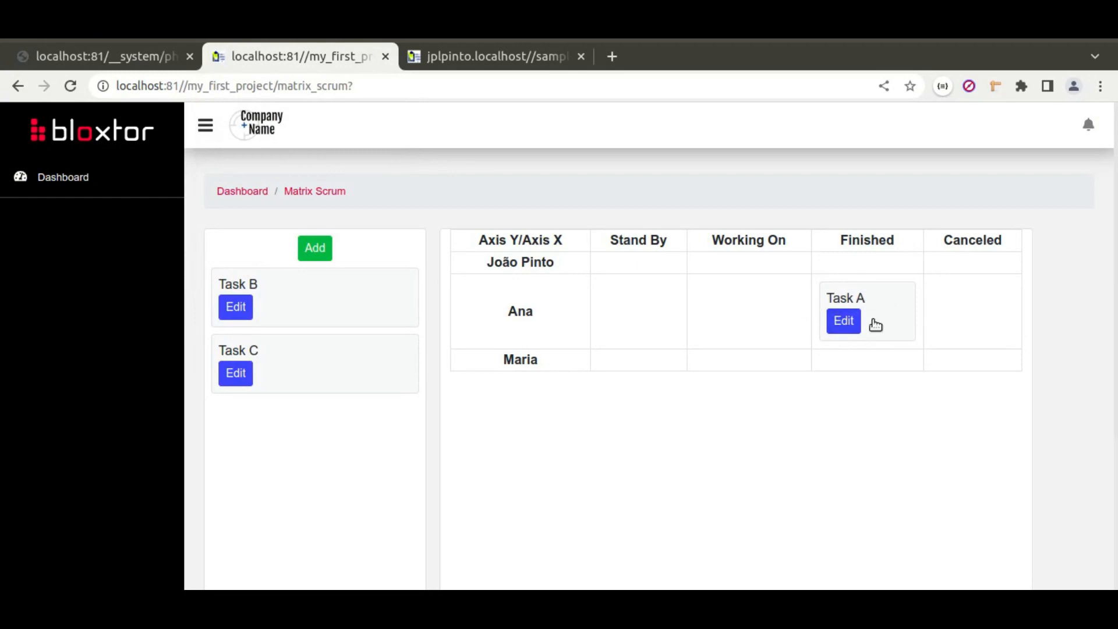
drag(869, 304, 867, 327)
click(649, 321)
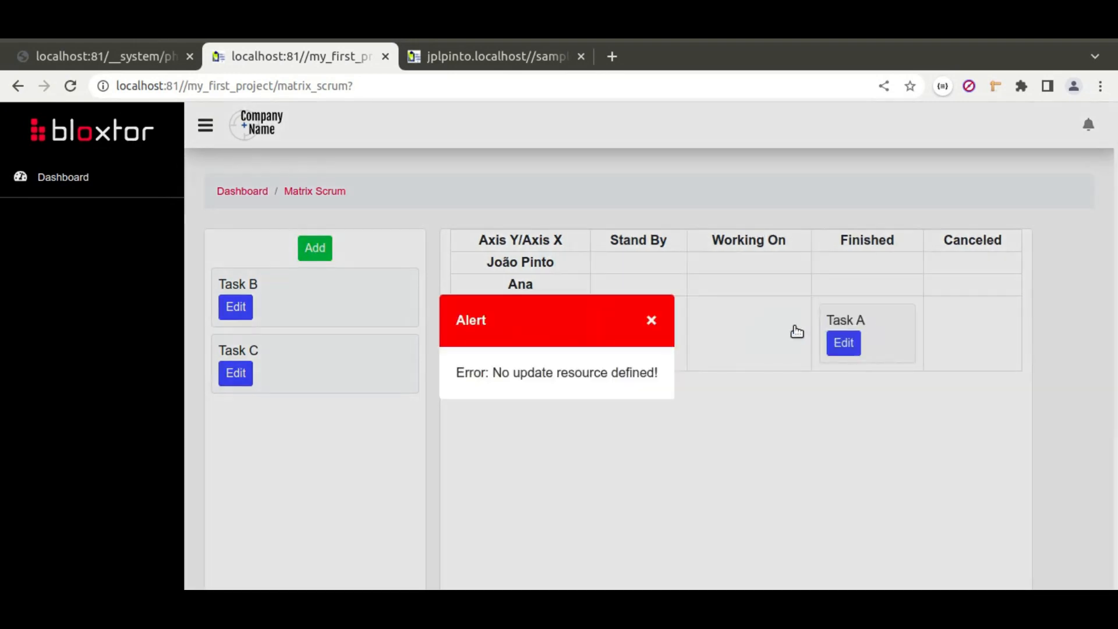
click(651, 319)
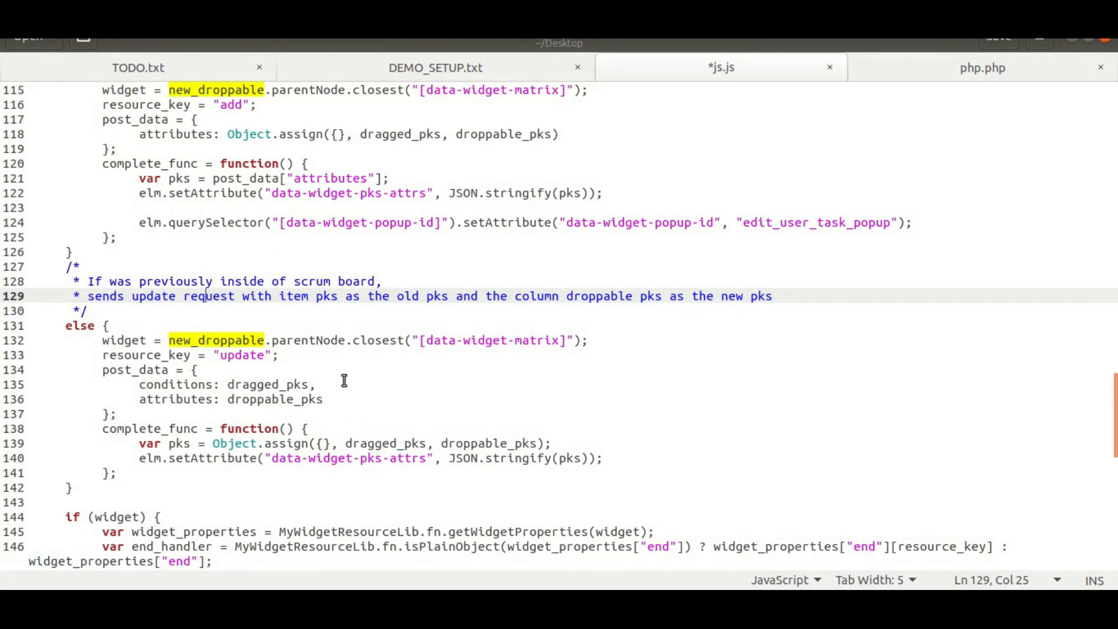
Step: Switch to the text editor and examine the resource_key values in the update, add and remove branches of js.js
scroll(345, 380, down, 3)
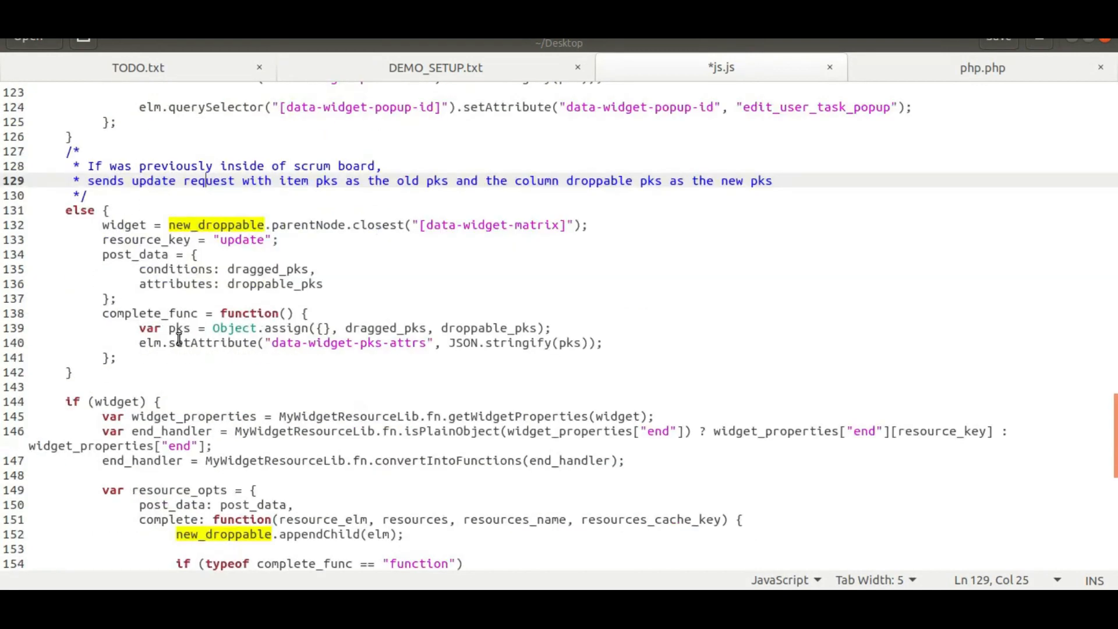
scroll(172, 331, down, 4)
scroll(224, 311, down, 3)
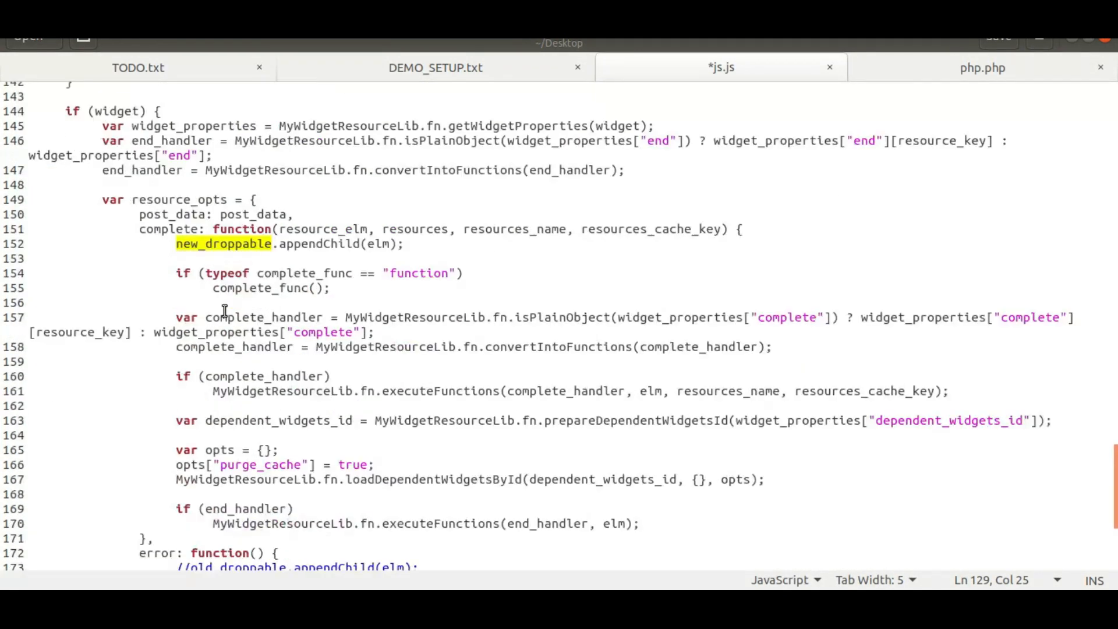
scroll(214, 255, up, 7)
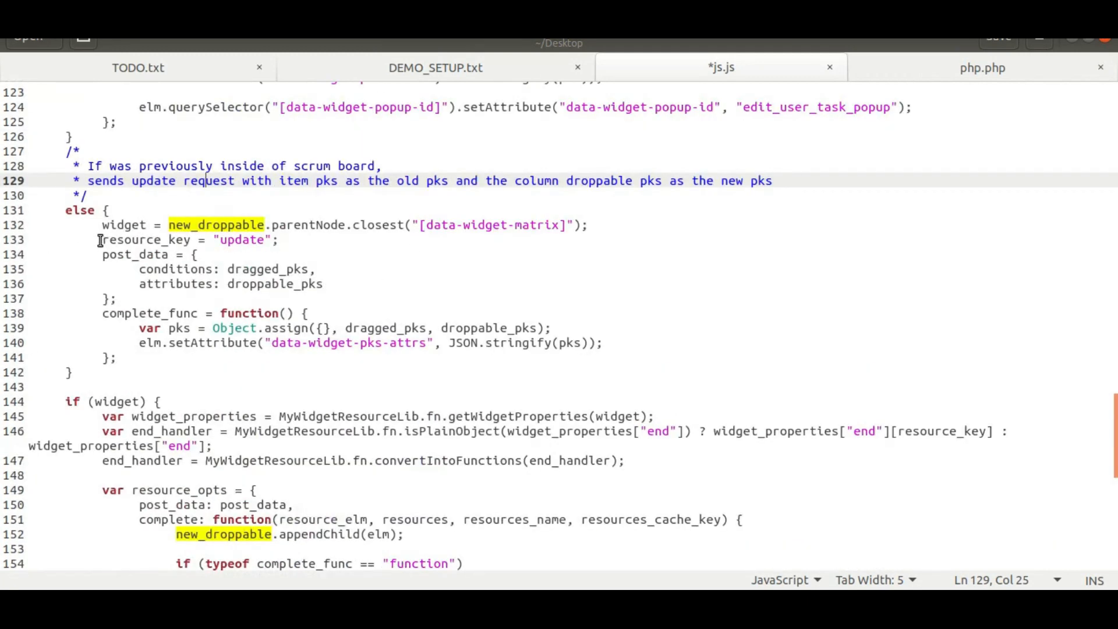
drag(101, 240, 292, 241)
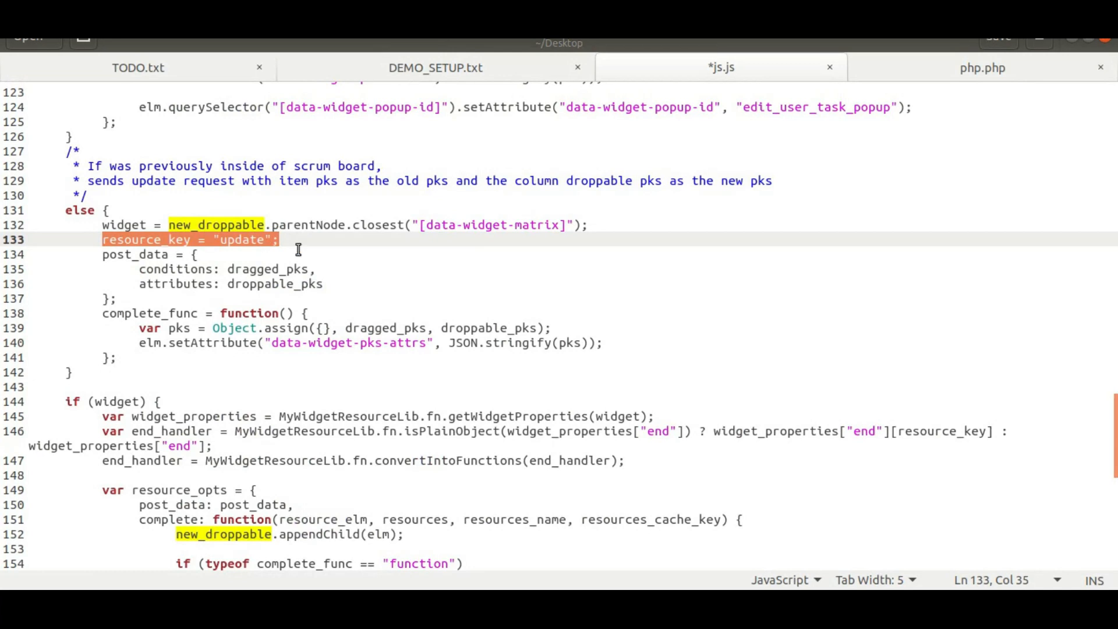
scroll(333, 310, up, 4)
click(238, 413)
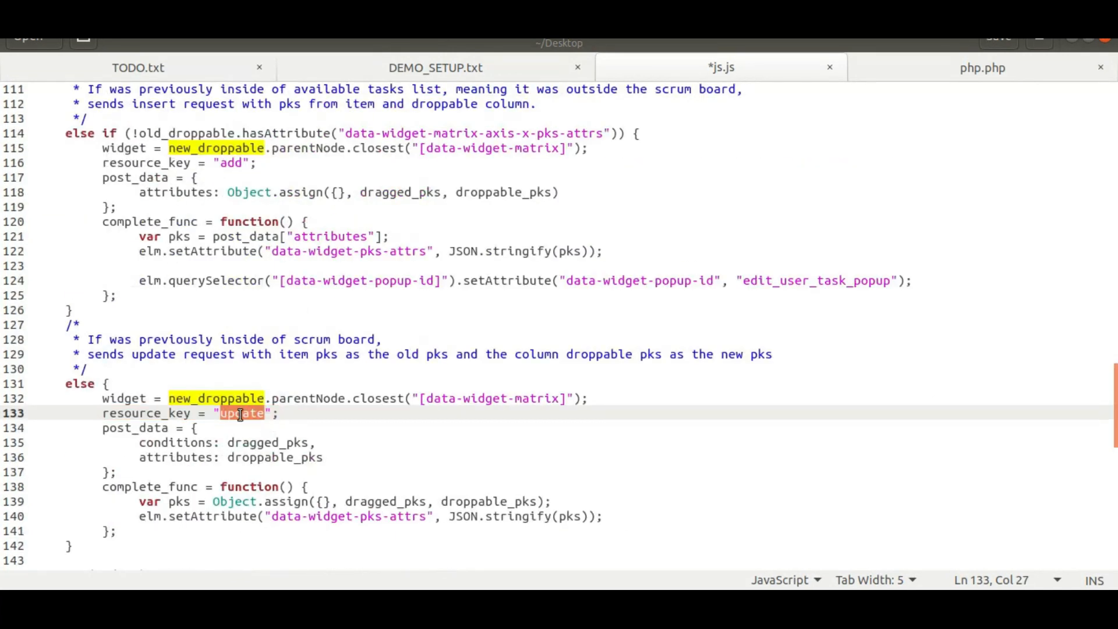
scroll(265, 338, up, 4)
double_click(232, 336)
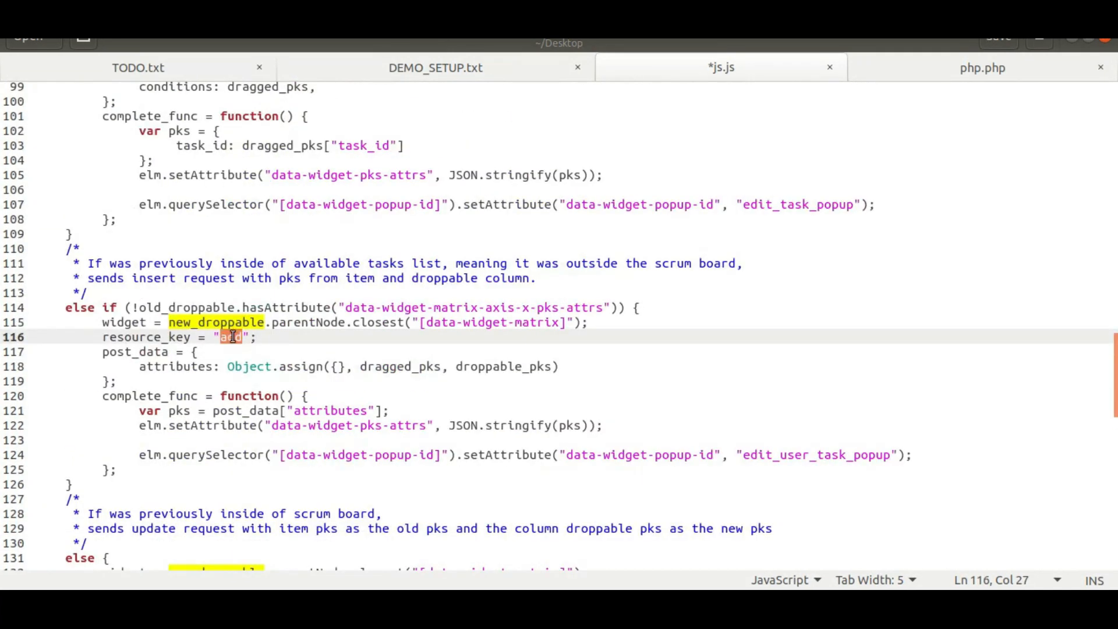
scroll(232, 280, up, 3)
double_click(242, 174)
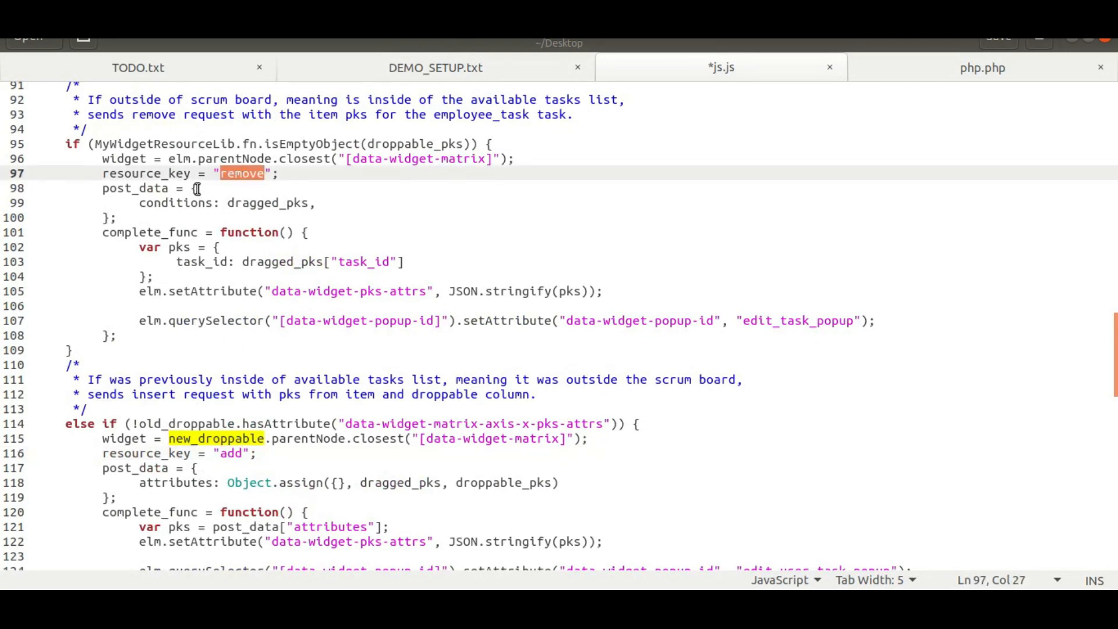
Step: Examine the post_data blocks in the remove, add and update branches of js.js
drag(100, 188, 116, 218)
scroll(168, 344, down, 3)
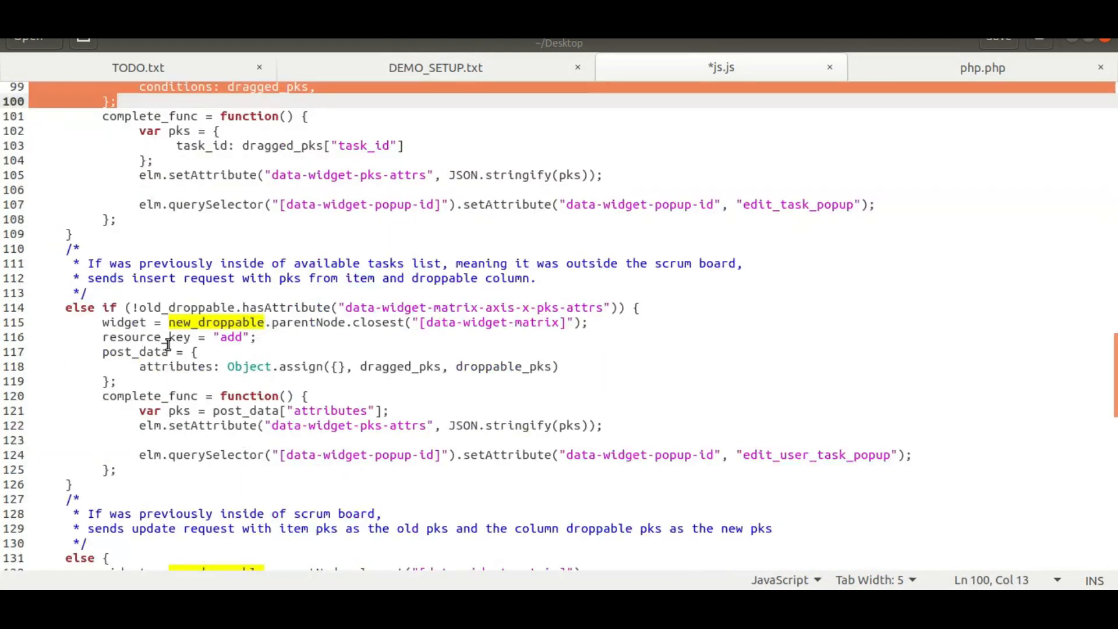
drag(102, 352, 199, 475)
scroll(99, 375, down, 6)
click(145, 418)
drag(97, 165, 172, 338)
scroll(157, 244, up, 7)
scroll(161, 246, up, 2)
click(172, 338)
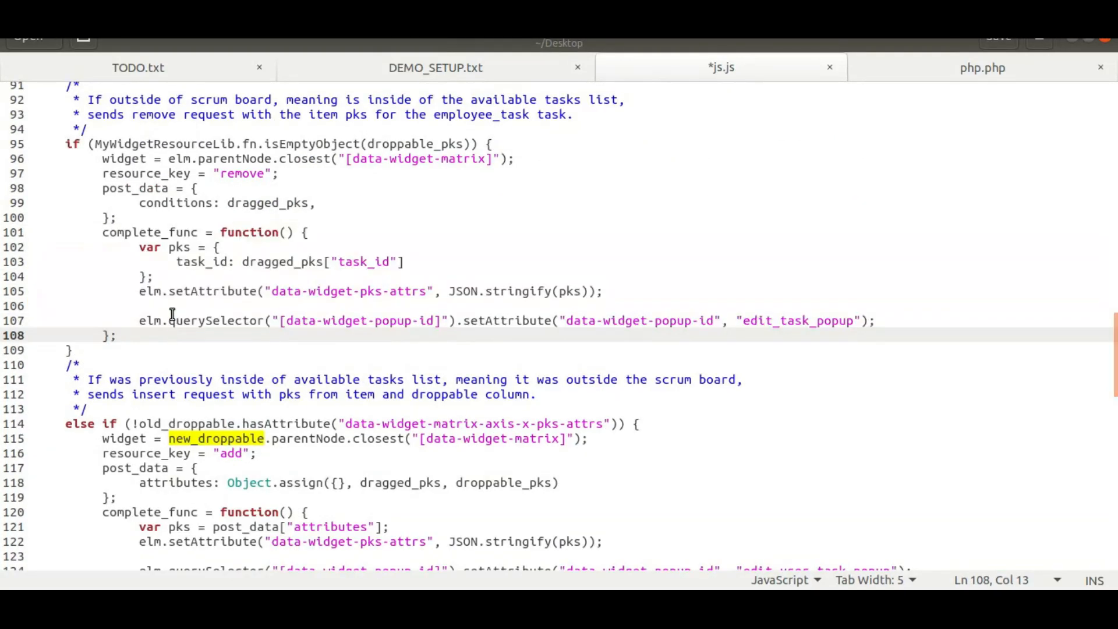
Step: Compare the complete_func bodies of the remove and add branches, including the task_id key and the popup id assignment
click(143, 250)
drag(152, 249, 902, 316)
click(253, 279)
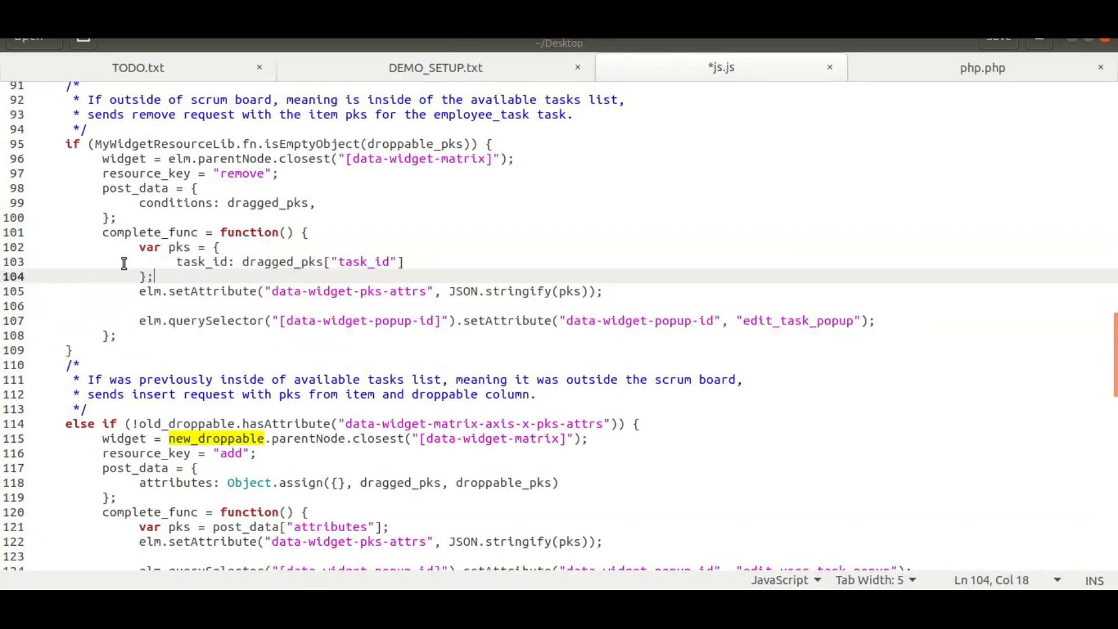
drag(141, 249, 495, 320)
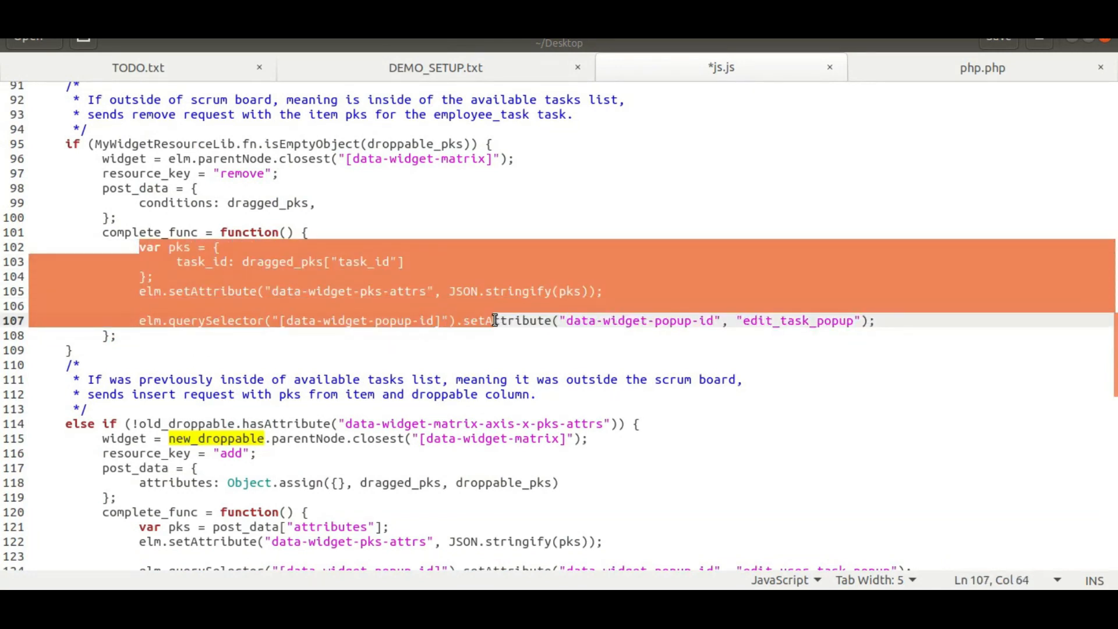
scroll(464, 319, down, 5)
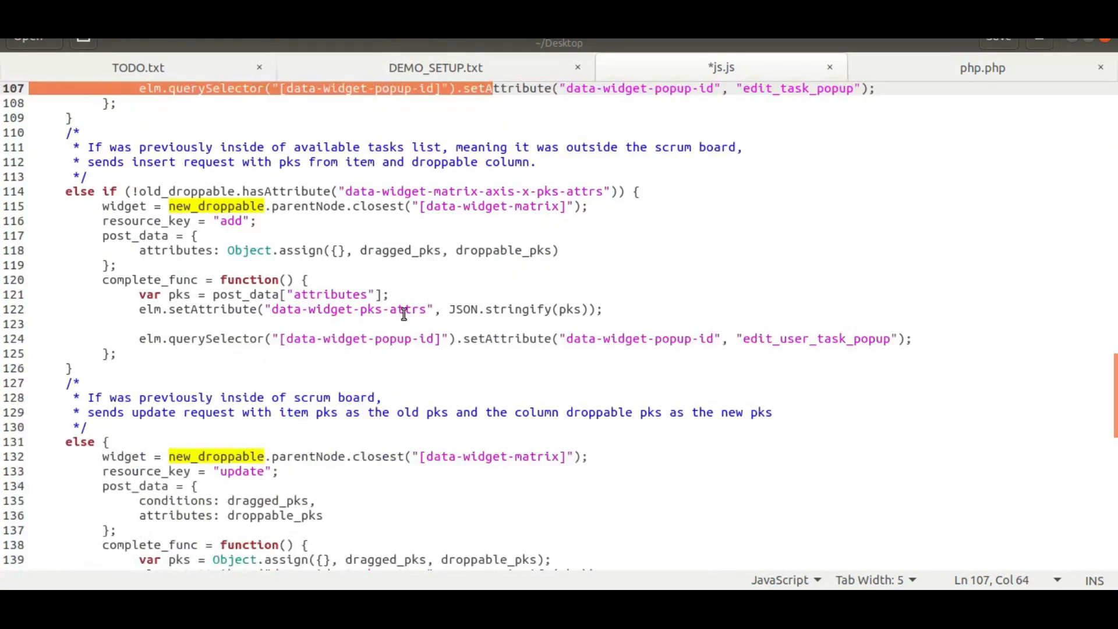
scroll(226, 272, down, 1)
drag(141, 237, 547, 279)
scroll(543, 275, up, 5)
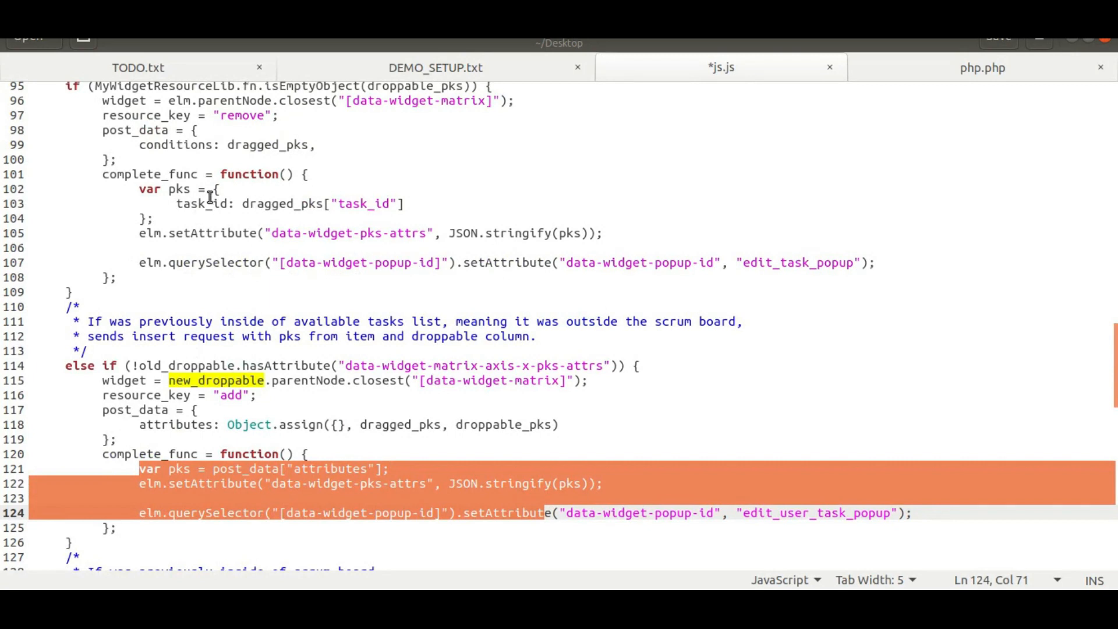
drag(140, 190, 887, 265)
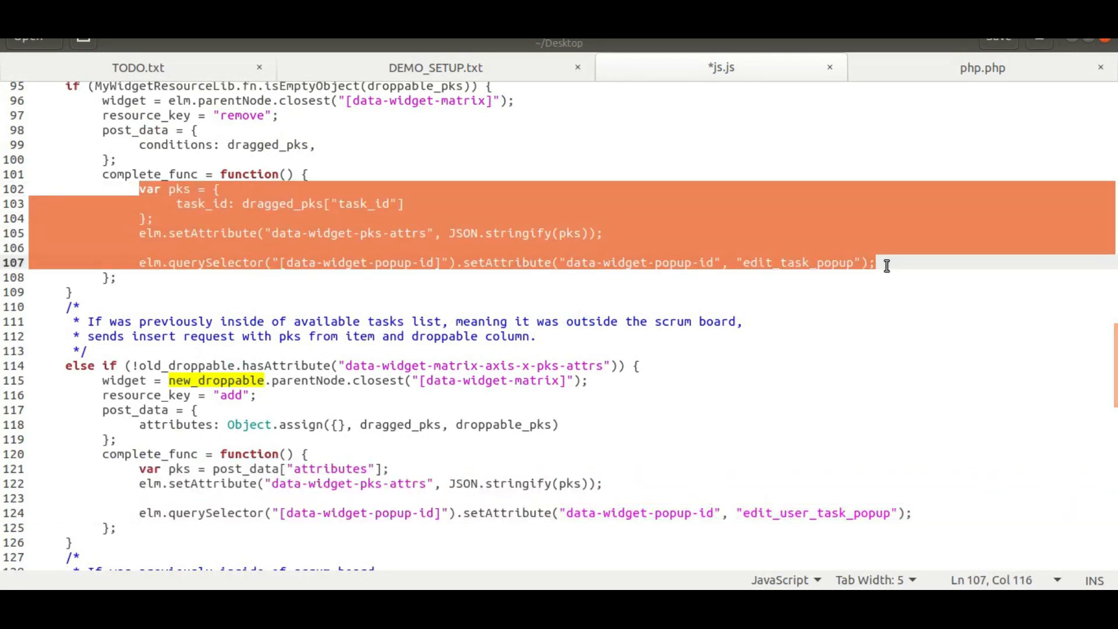
double_click(359, 203)
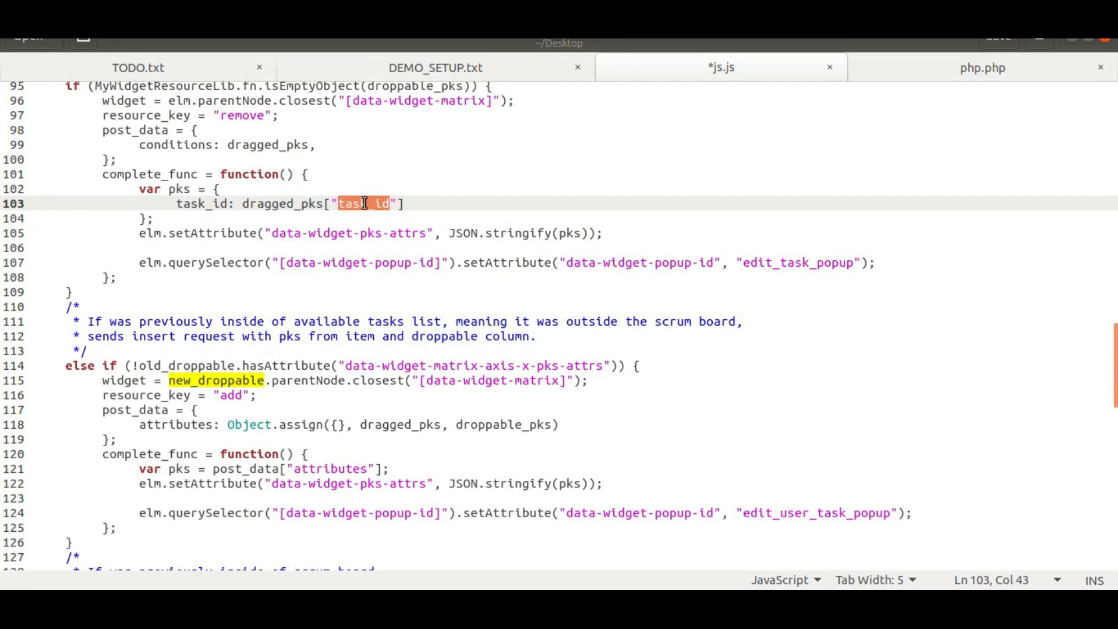
double_click(248, 114)
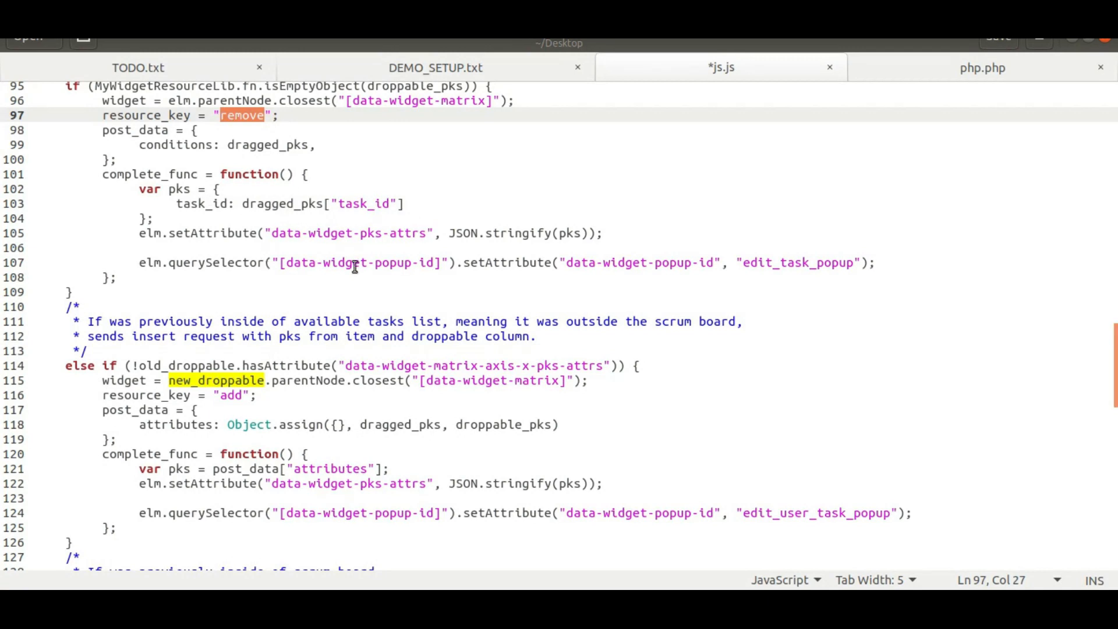
Step: Review how the resource_opts object uses post_data and complete_func, and read through its complete and error handlers
scroll(355, 268, up, 2)
scroll(337, 317, down, 5)
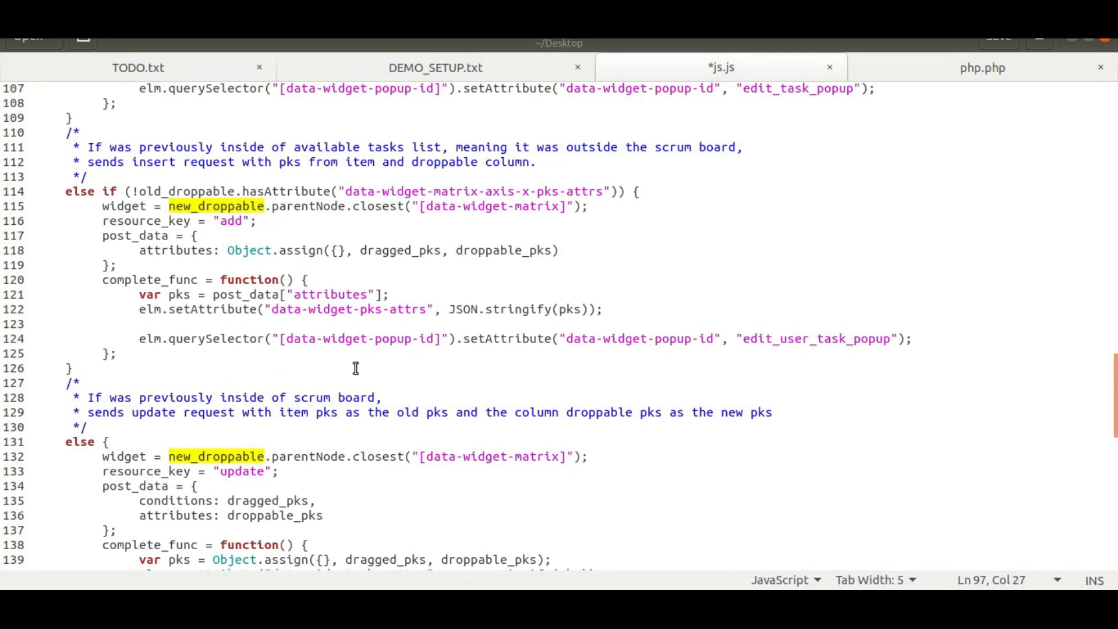
scroll(317, 354, down, 5)
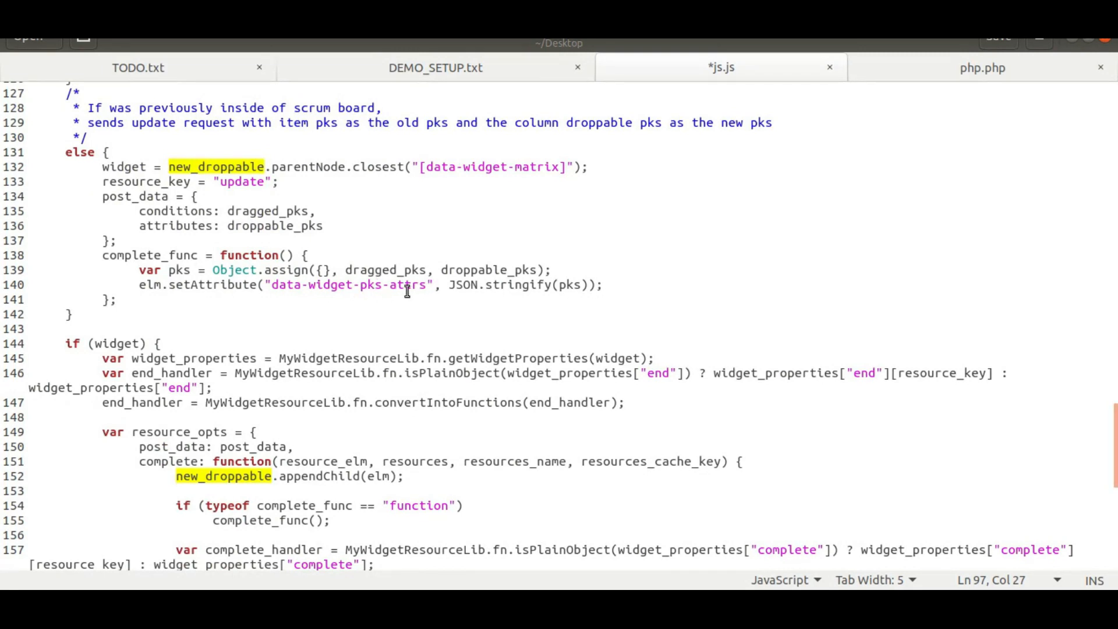
scroll(301, 360, down, 5)
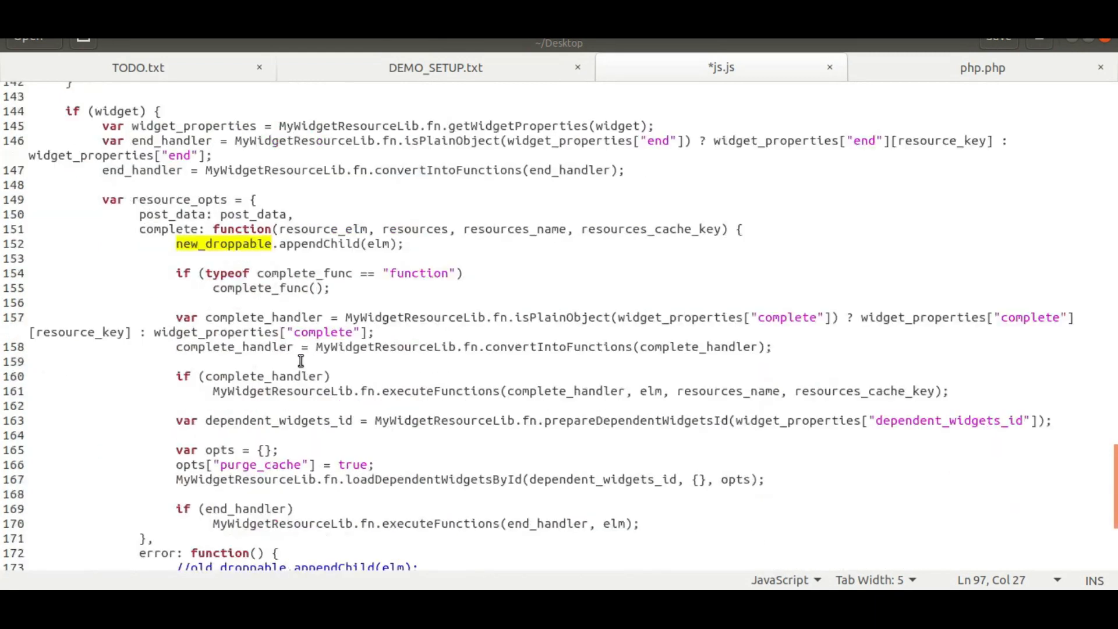
drag(137, 215, 339, 214)
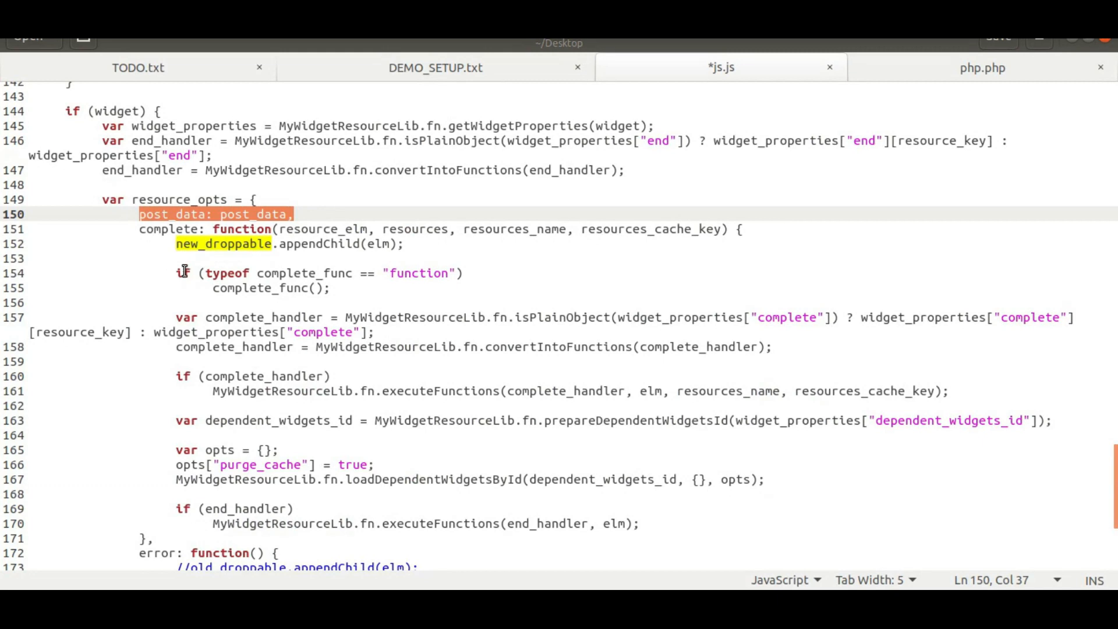
double_click(300, 272)
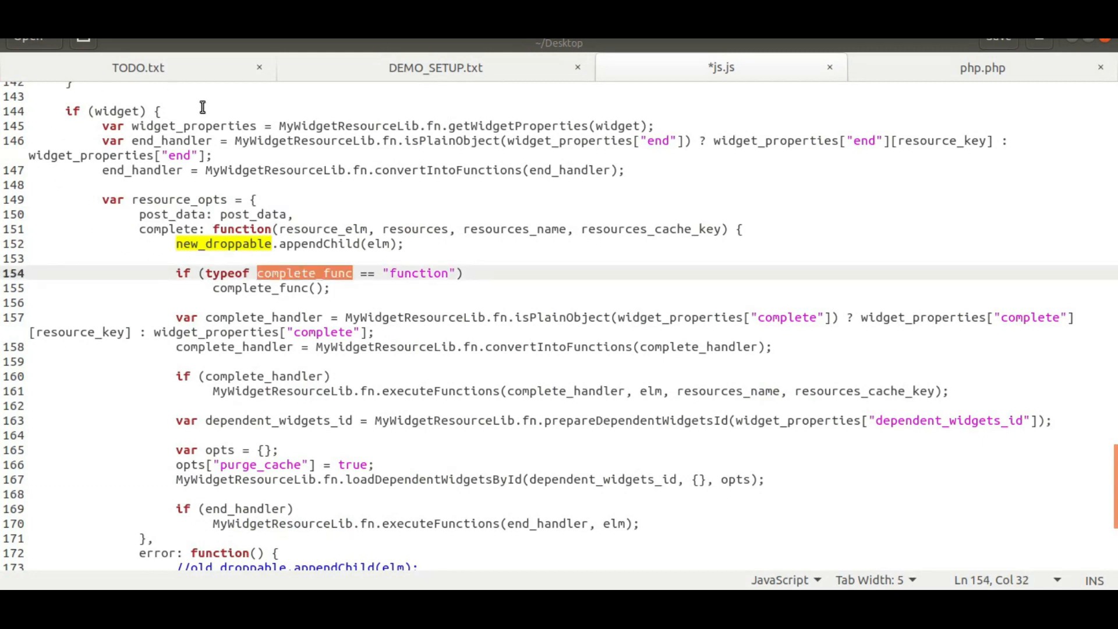
scroll(112, 299, down, 2)
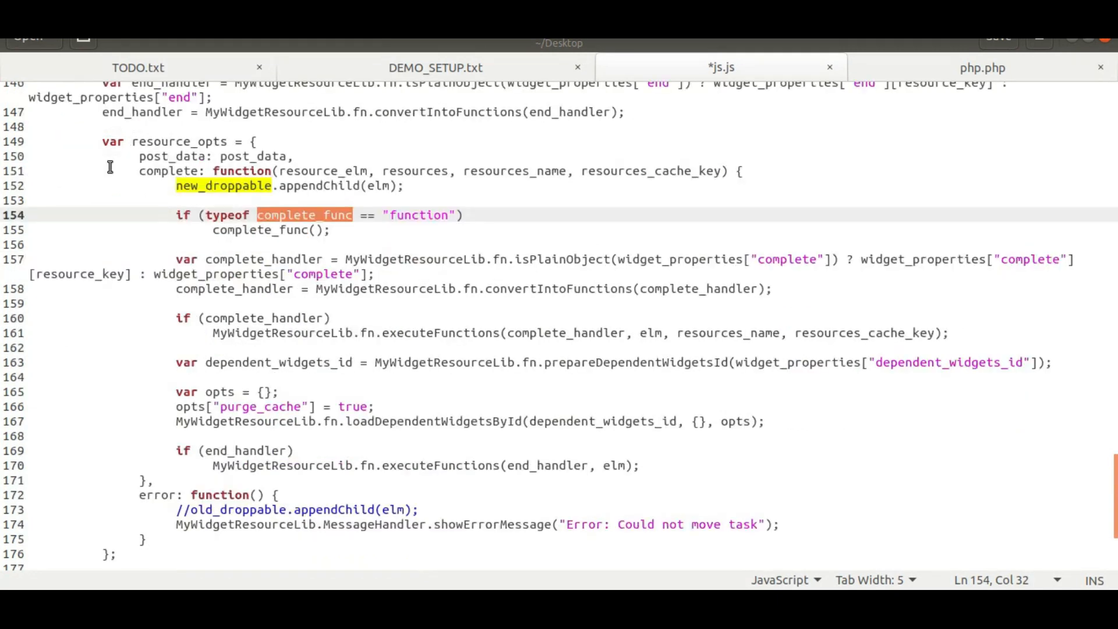
scroll(180, 412, down, 2)
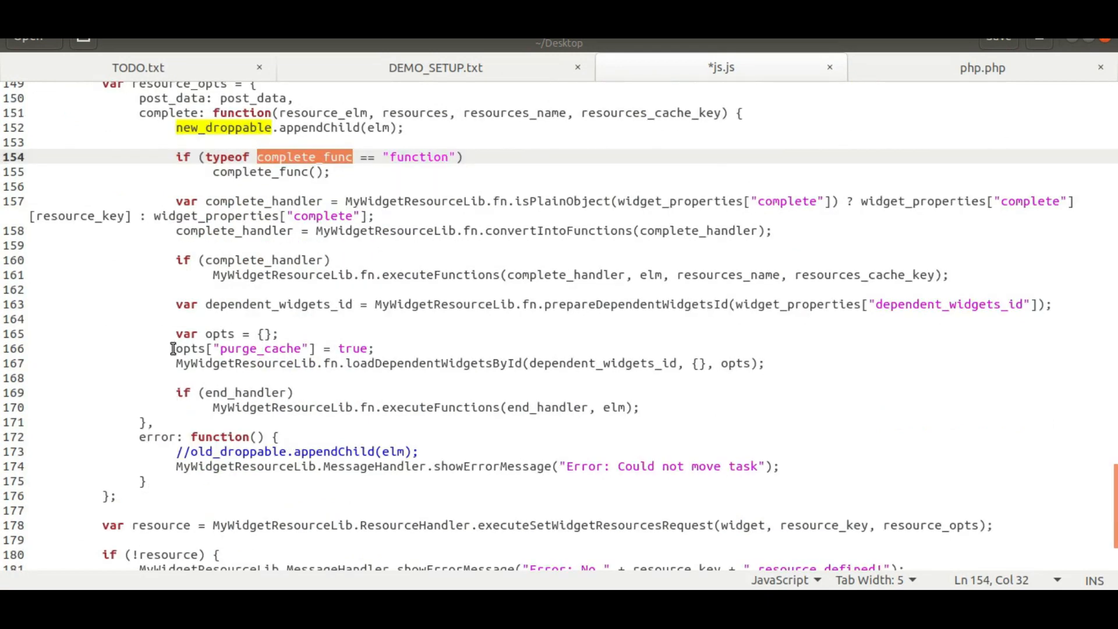
scroll(170, 348, down, 3)
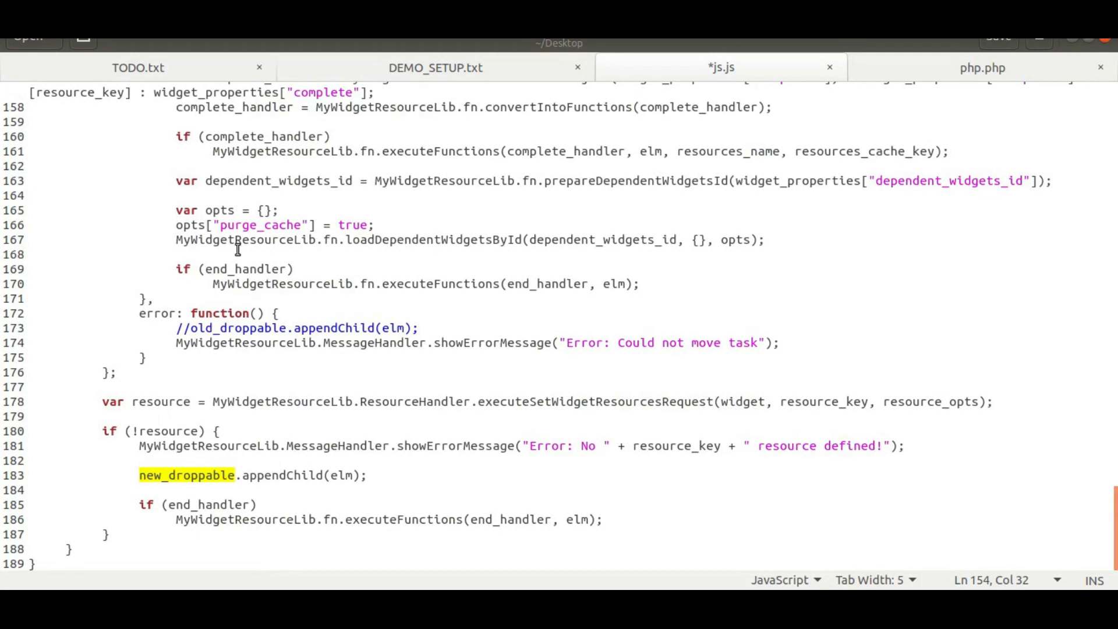
scroll(145, 301, up, 3)
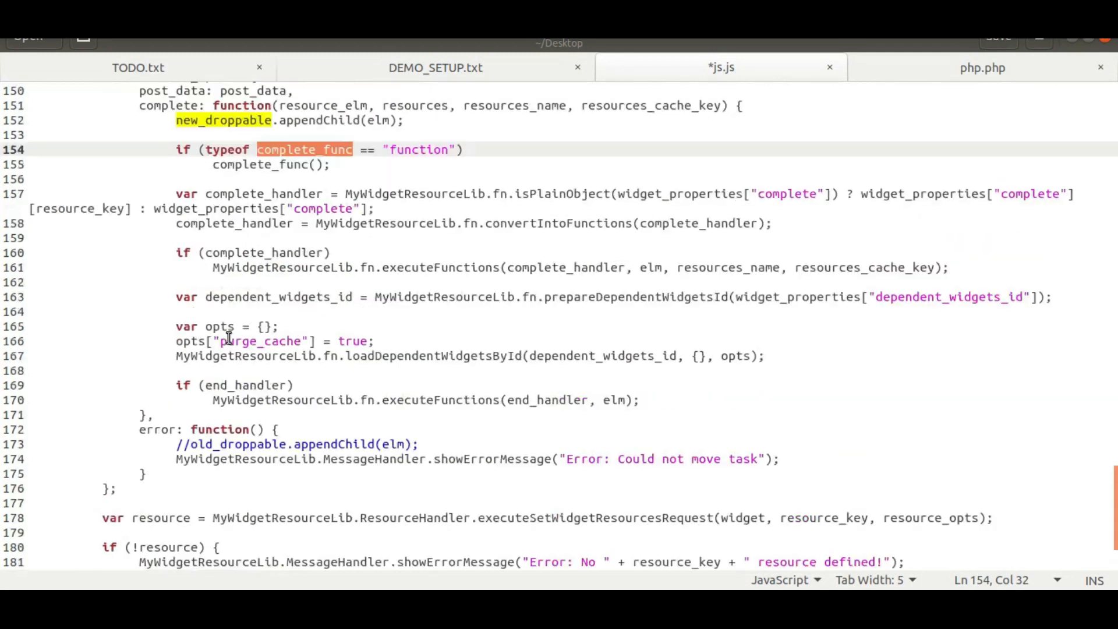
Step: Examine the new_droppable.appendChild(elm) call in the complete handler and its counterpart in the missing-resource fallback
drag(174, 120, 412, 120)
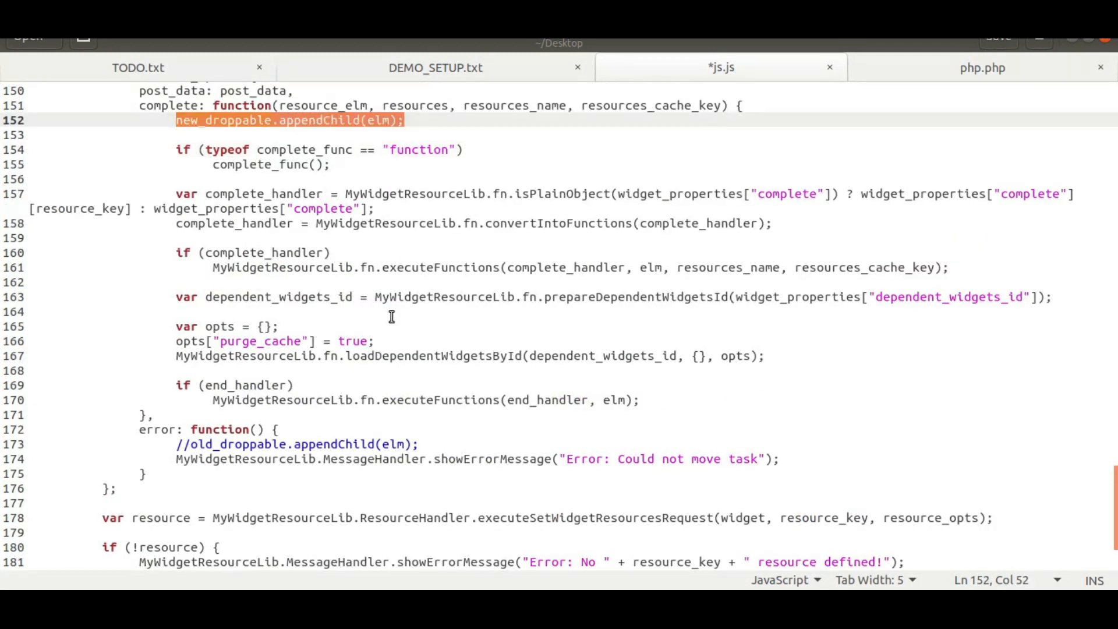
scroll(392, 316, up, 4)
click(373, 295)
double_click(216, 297)
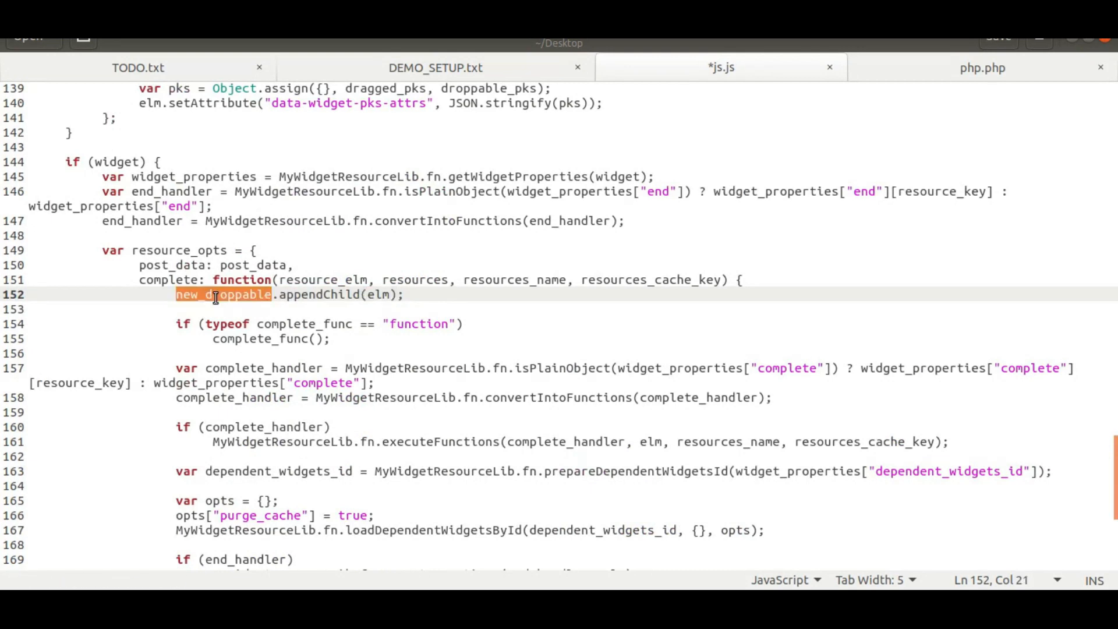
mouse_move(431, 298)
mouse_down()
mouse_move(155, 293)
mouse_move(443, 290)
mouse_up()
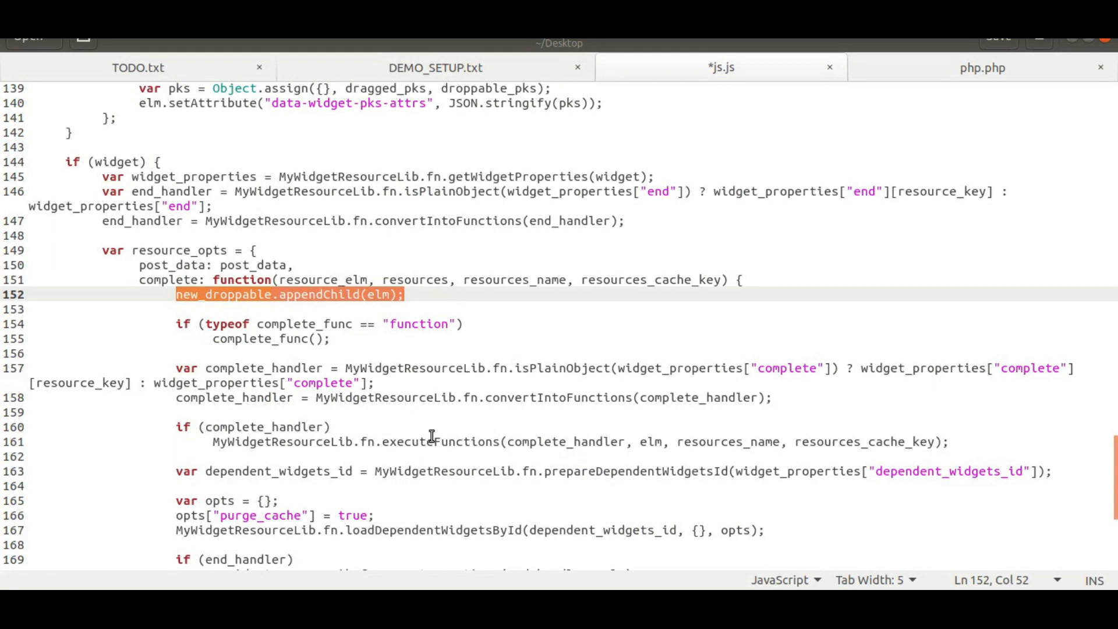
scroll(248, 437, down, 7)
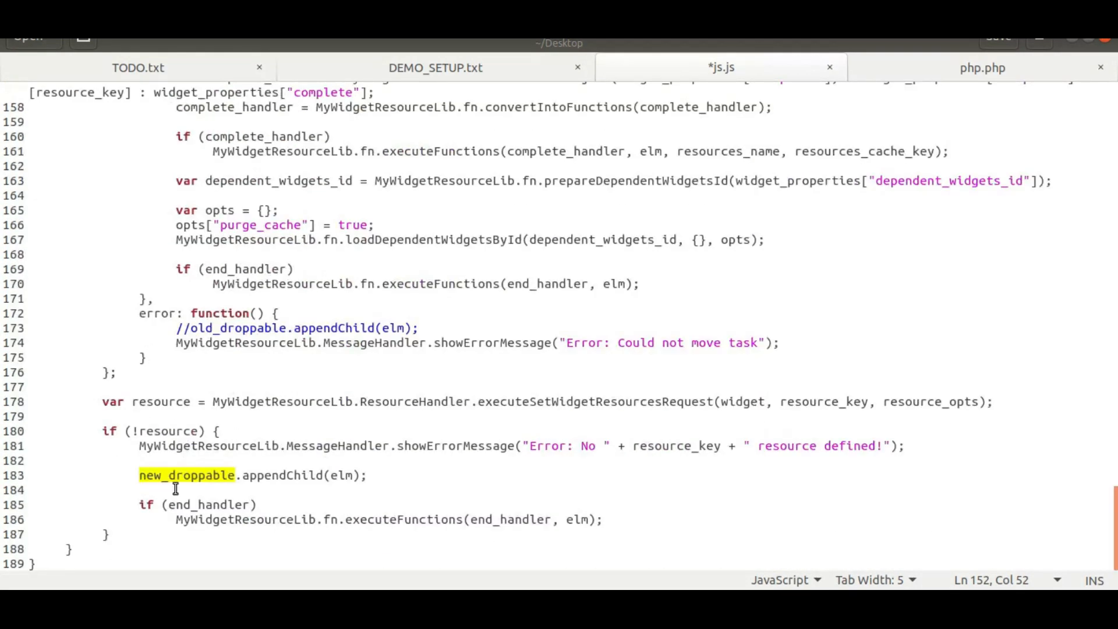
scroll(420, 347, up, 3)
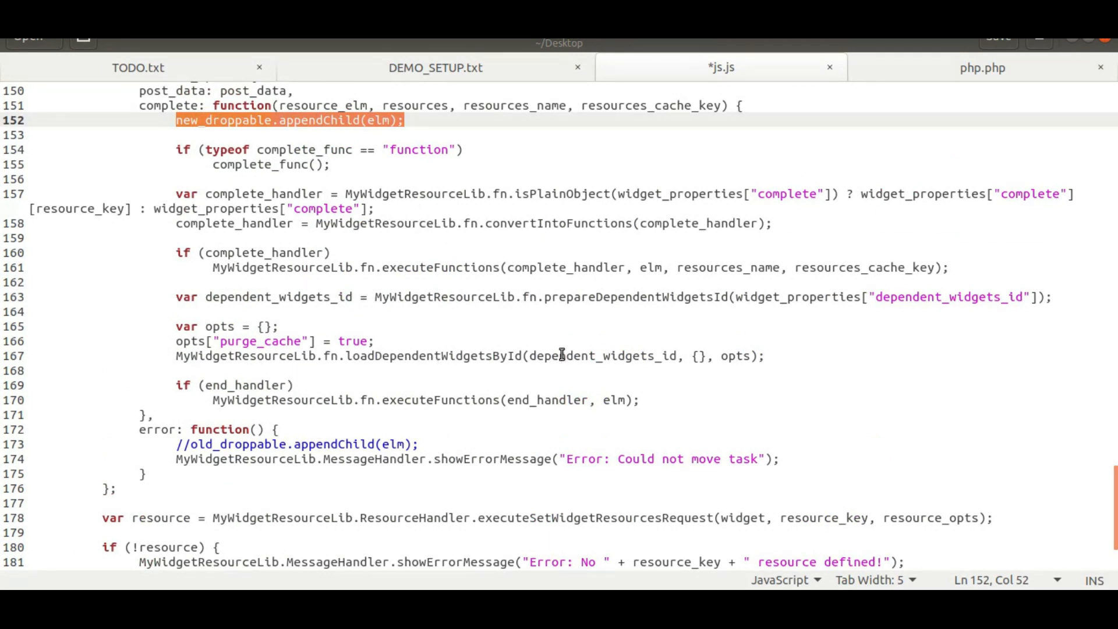
Step: Save the js.js file
scroll(419, 332, down, 3)
key(ctrl+s)
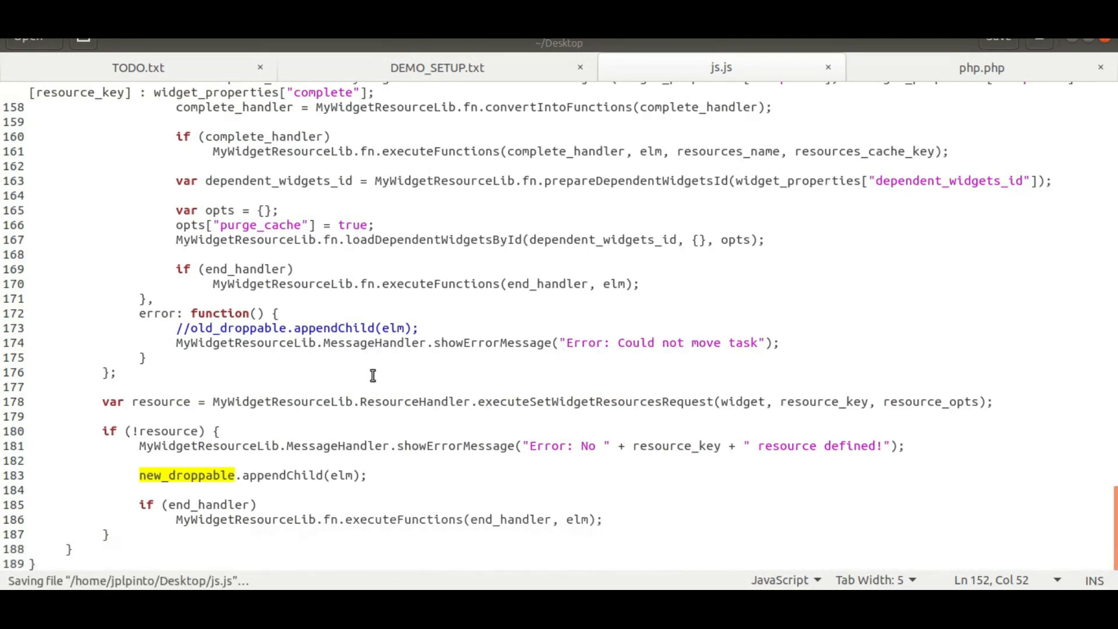
Step: Switch to the Bloxtor page editor in the browser and select the scrum_board Matrix widget on the matrix_scrum page
scroll(495, 409, up, 20)
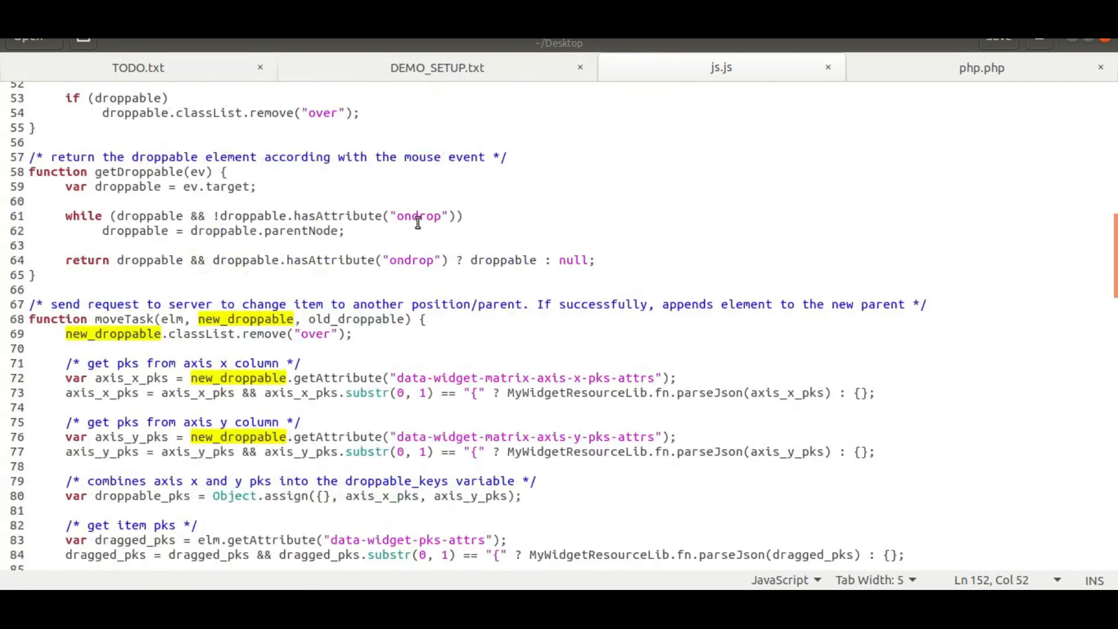
click(163, 498)
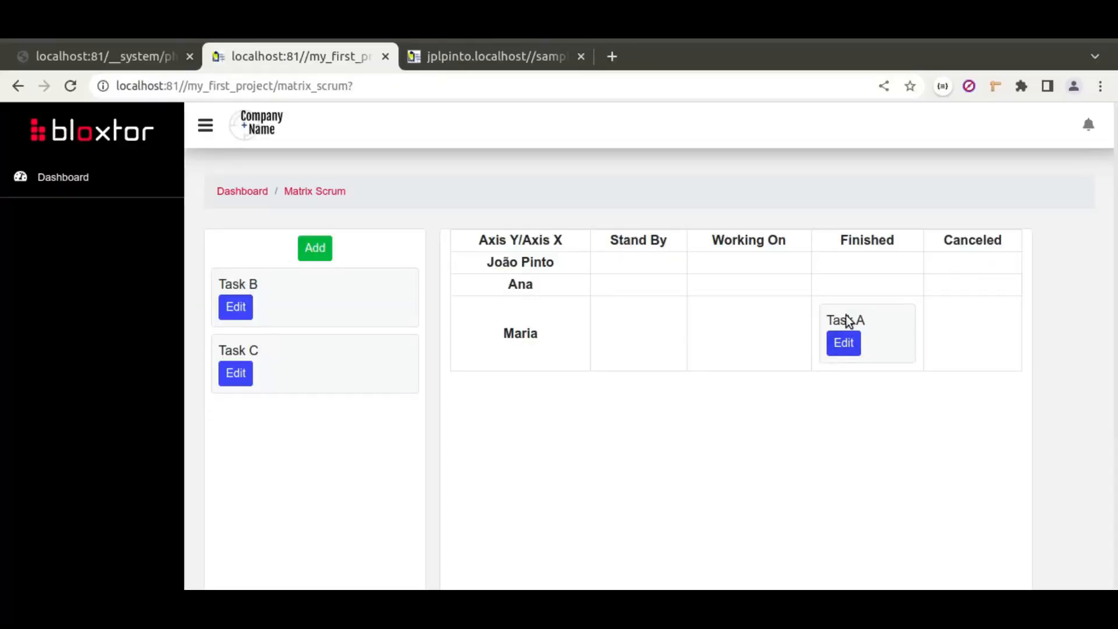
click(123, 53)
scroll(553, 400, up, 10)
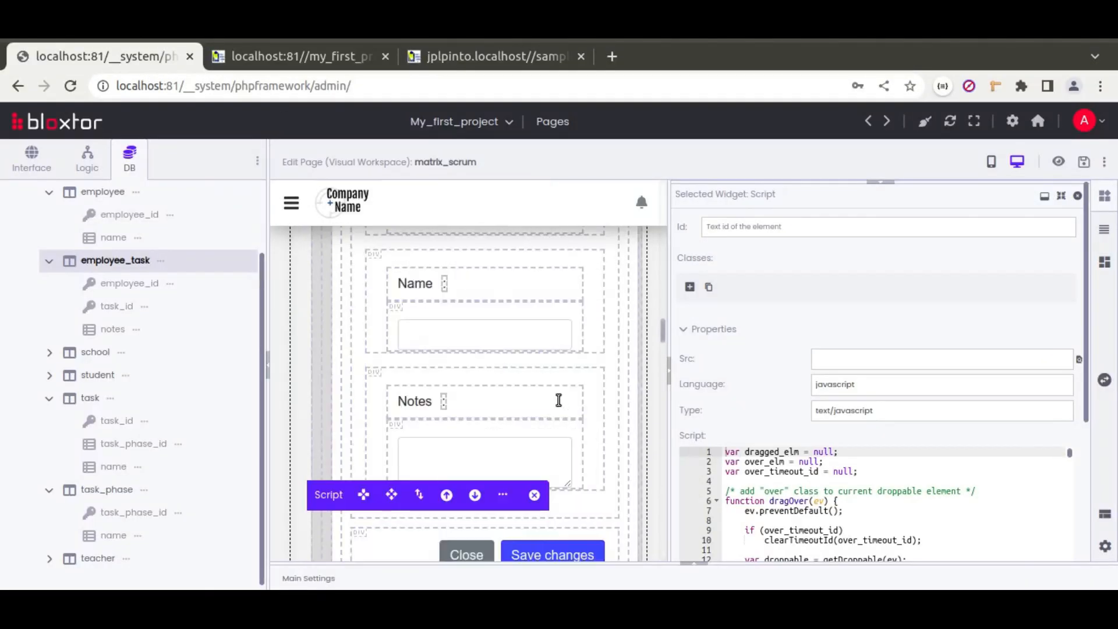
scroll(547, 399, up, 5)
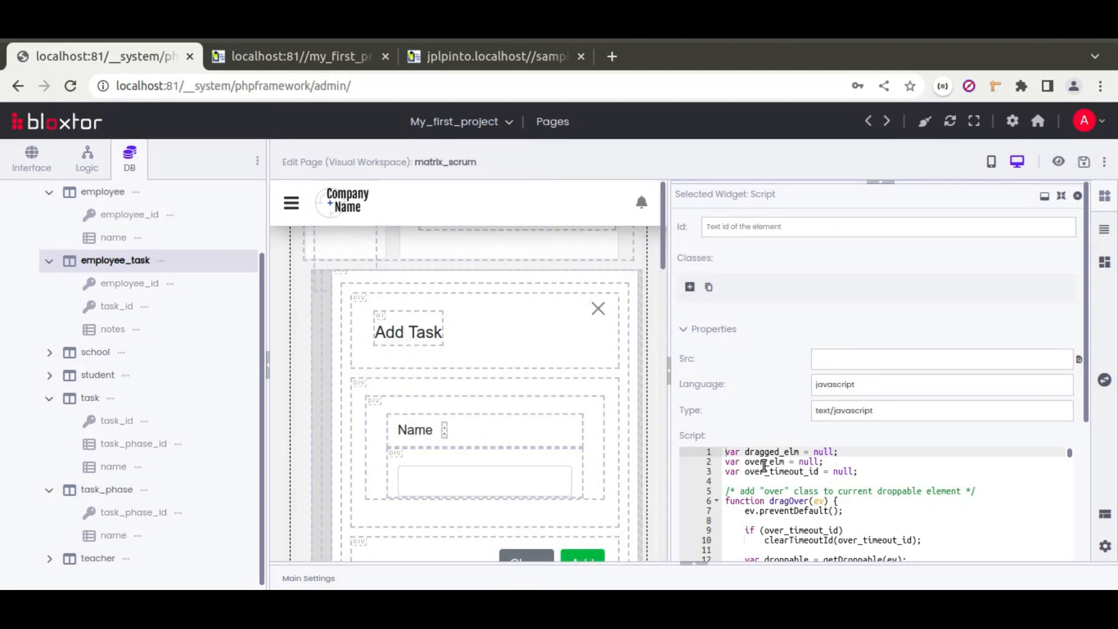
scroll(445, 382, up, 10)
scroll(446, 344, down, 3)
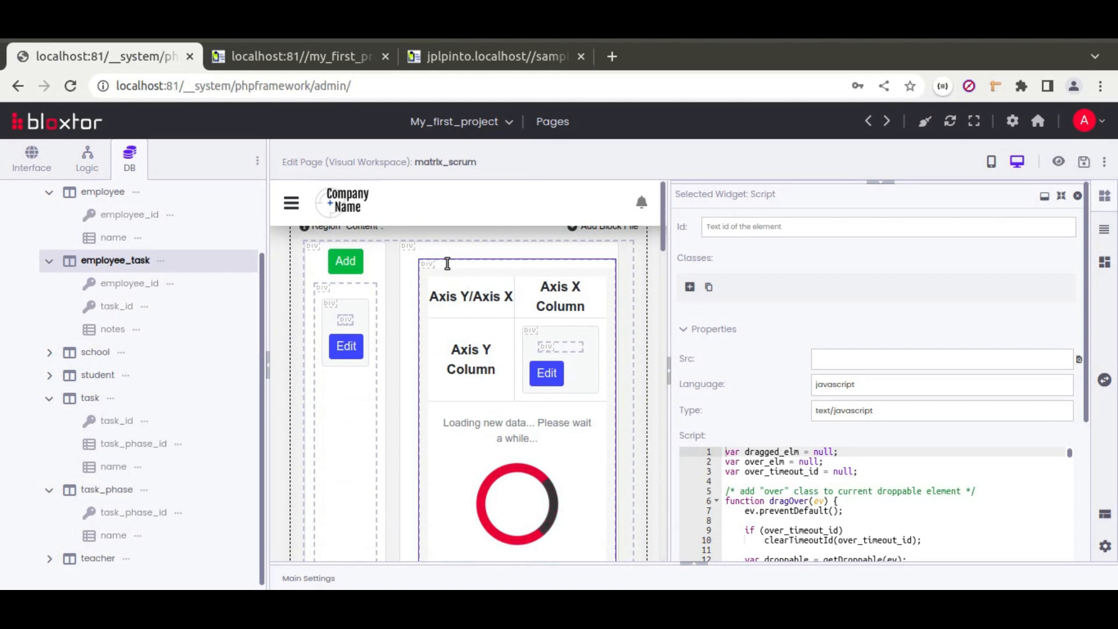
click(447, 267)
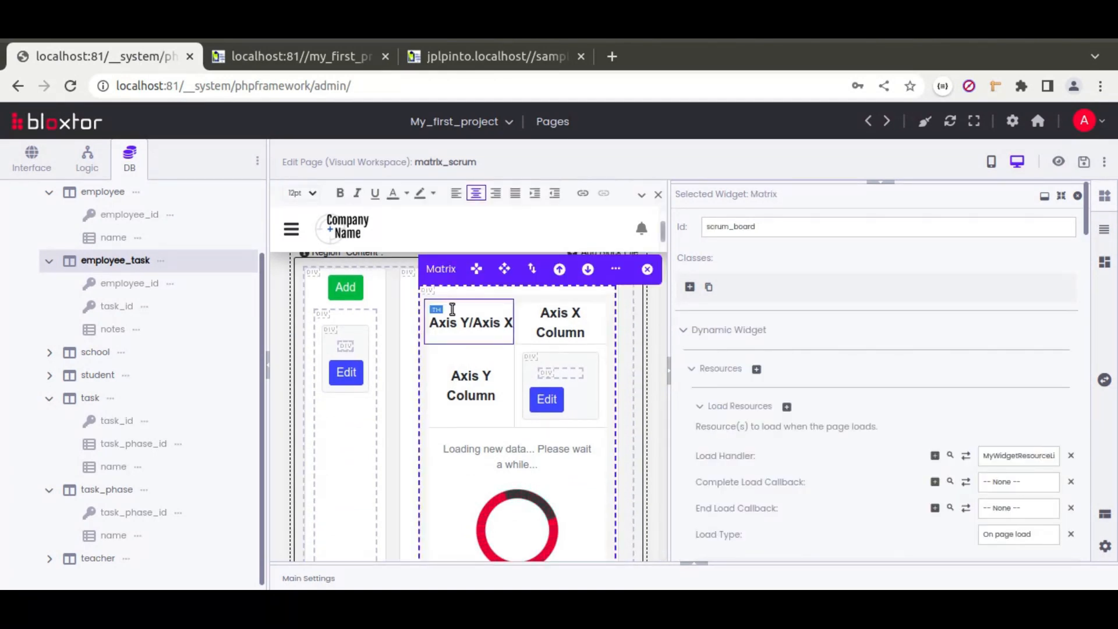
Step: Review the Load, Add, Update and Remove Resources settings of the scrum_board matrix widget
scroll(704, 385, down, 5)
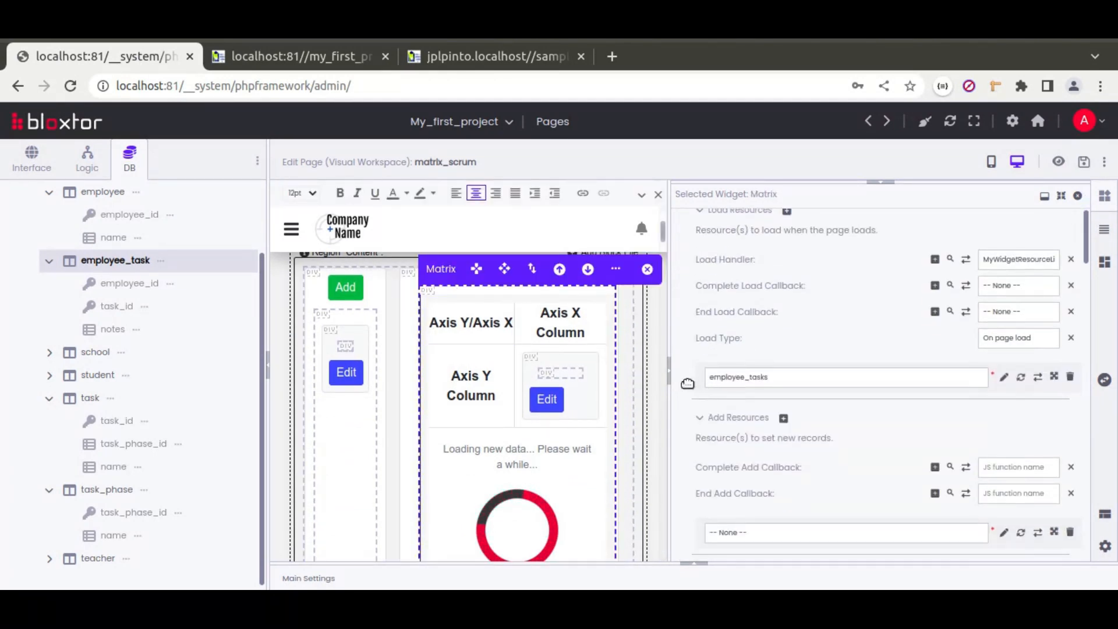
scroll(721, 387, down, 3)
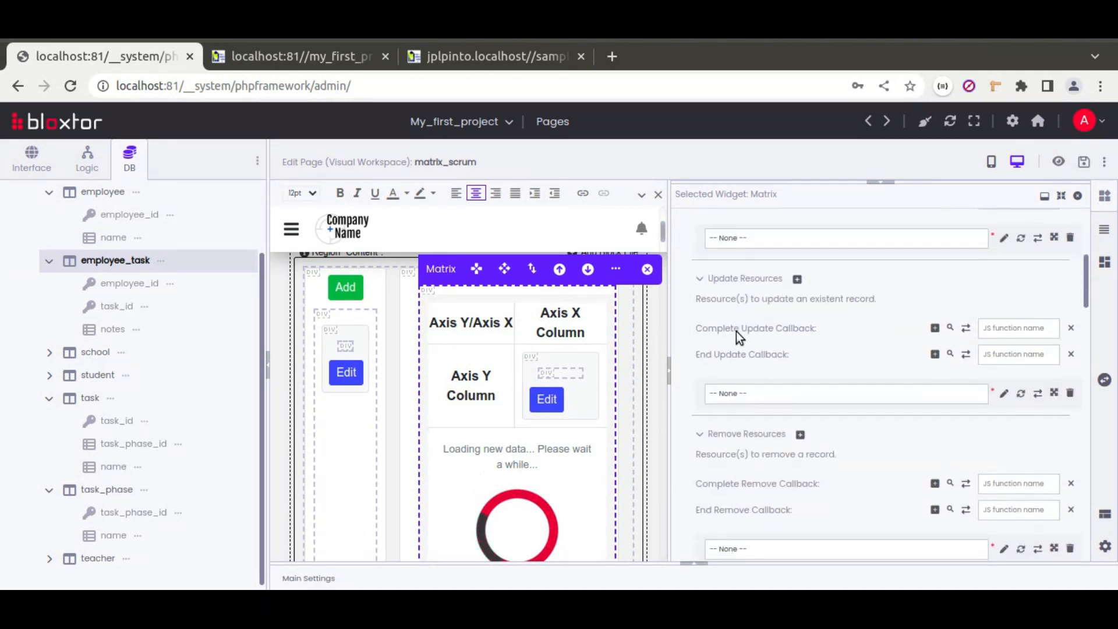
scroll(739, 367, down, 2)
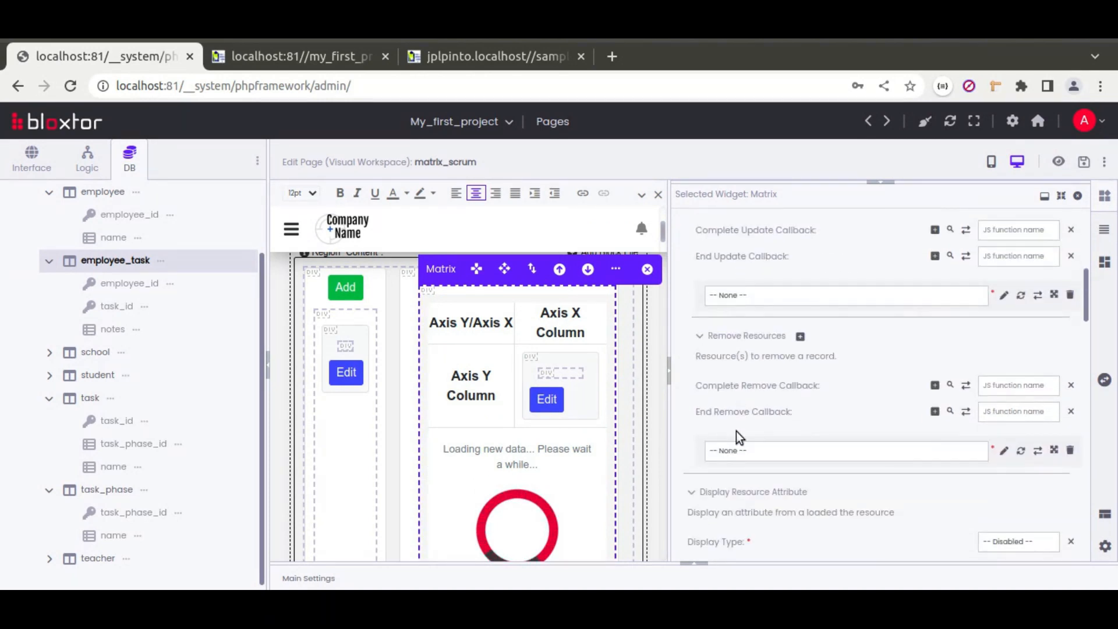
scroll(738, 414, up, 4)
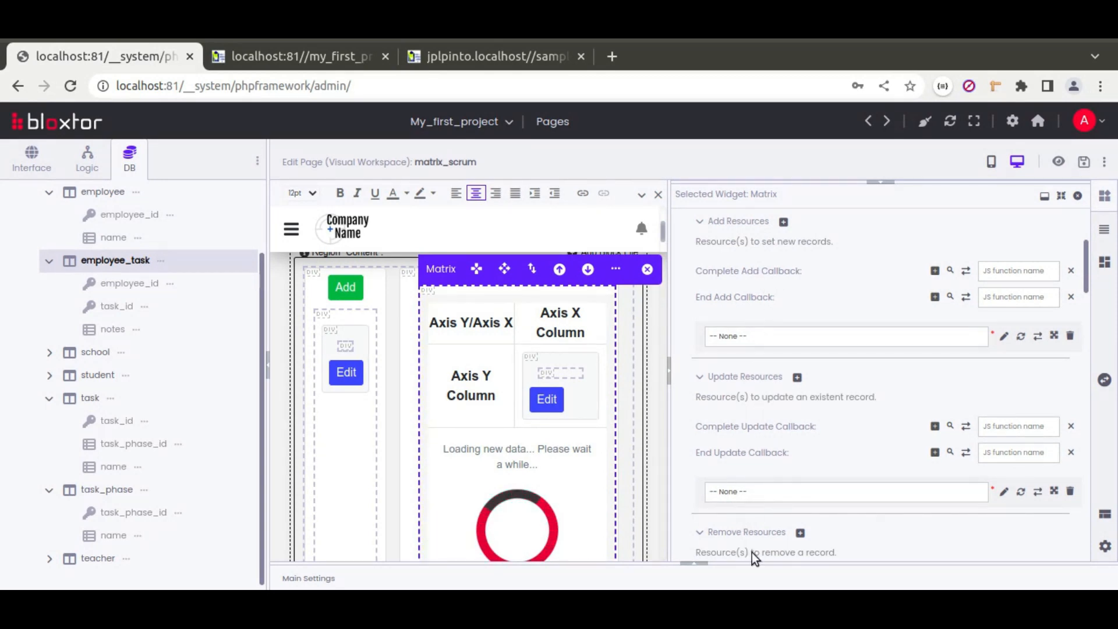
Step: Show the project's interface files, then switch to the text editor and examine the insert function in php.php for the employee_task table
click(31, 158)
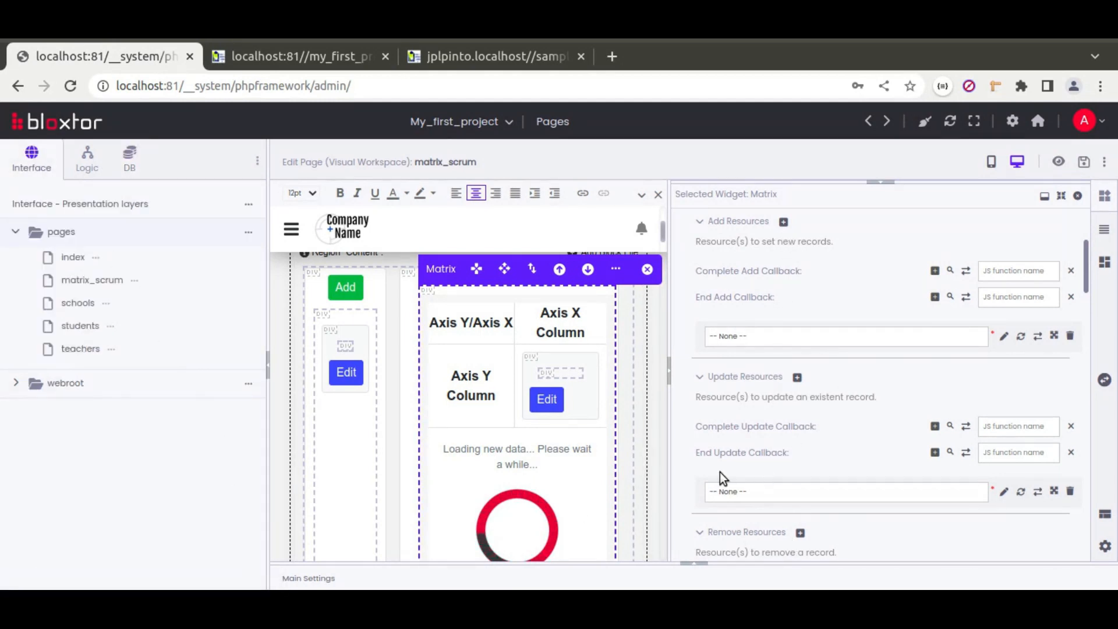
click(166, 586)
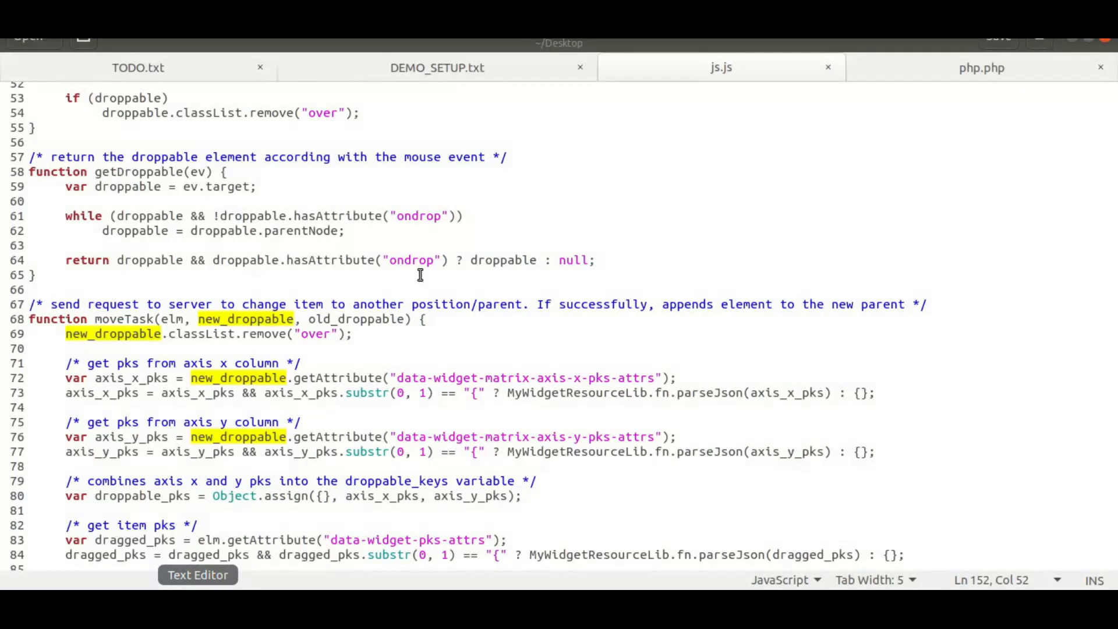
click(900, 71)
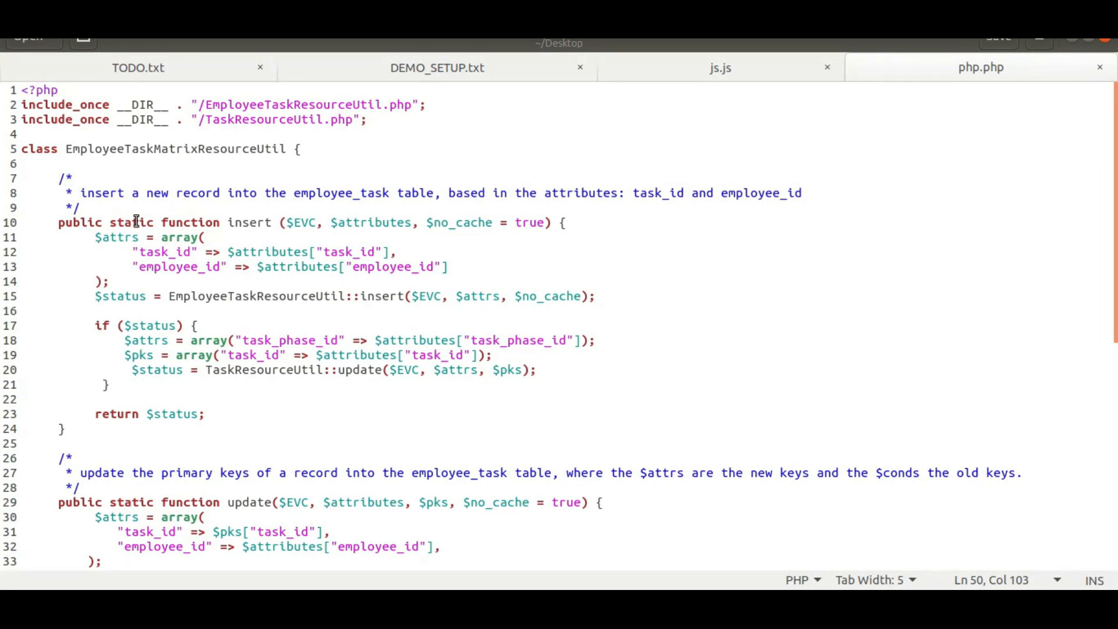
drag(58, 178, 111, 428)
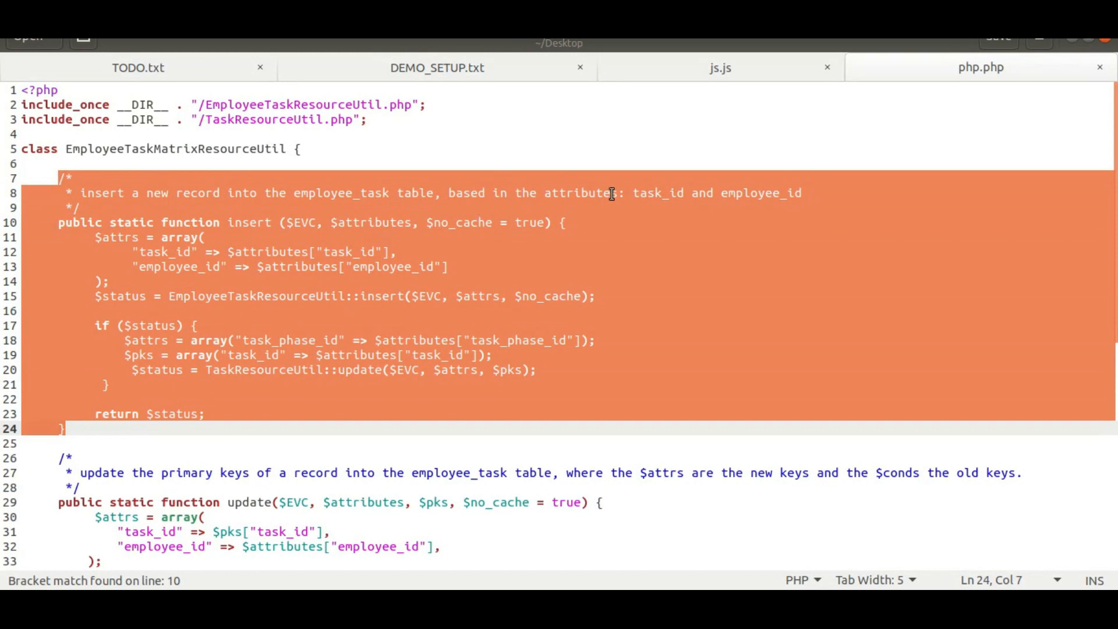
double_click(343, 193)
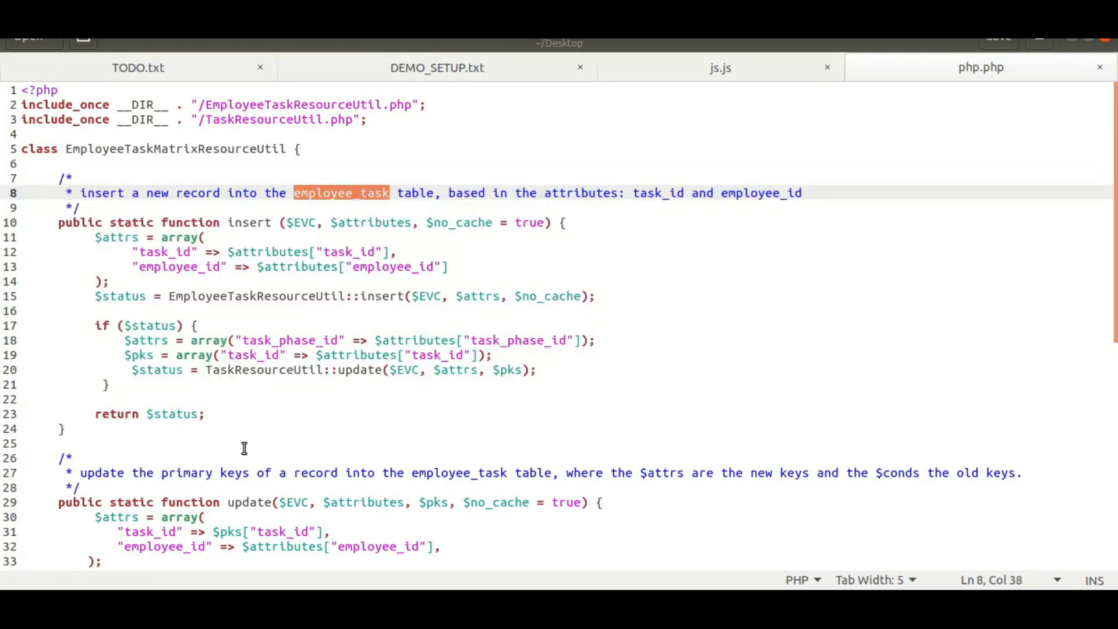
Step: Examine the update function, including its EmployeeTaskResourceUtil::update and TaskResourceUtil::update calls and the task_phase_id attribute
scroll(245, 448, down, 4)
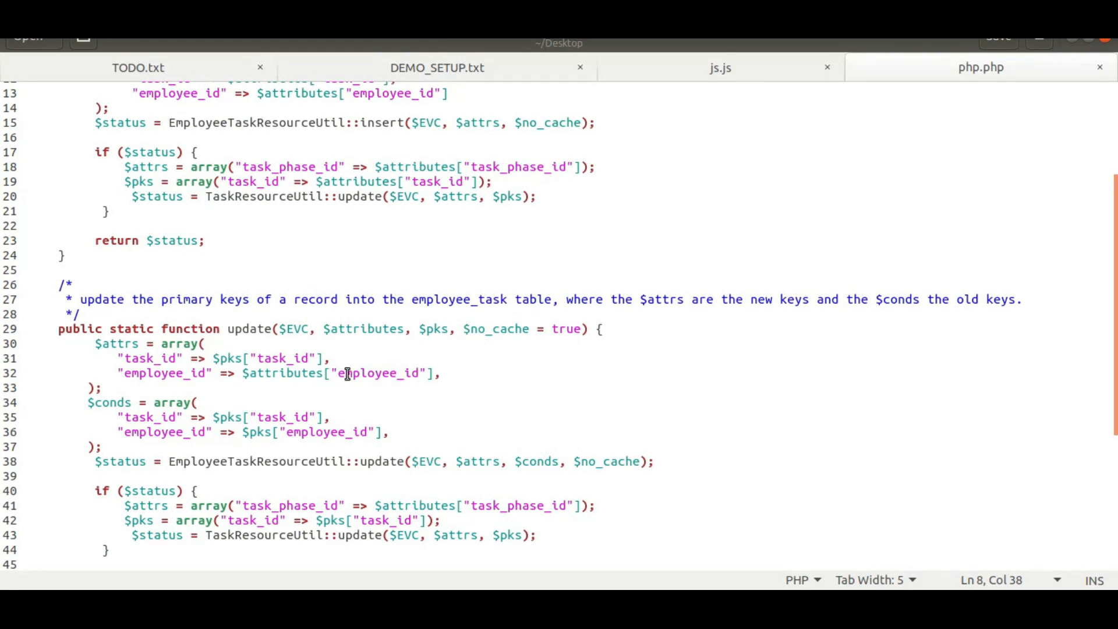
scroll(299, 428, down, 3)
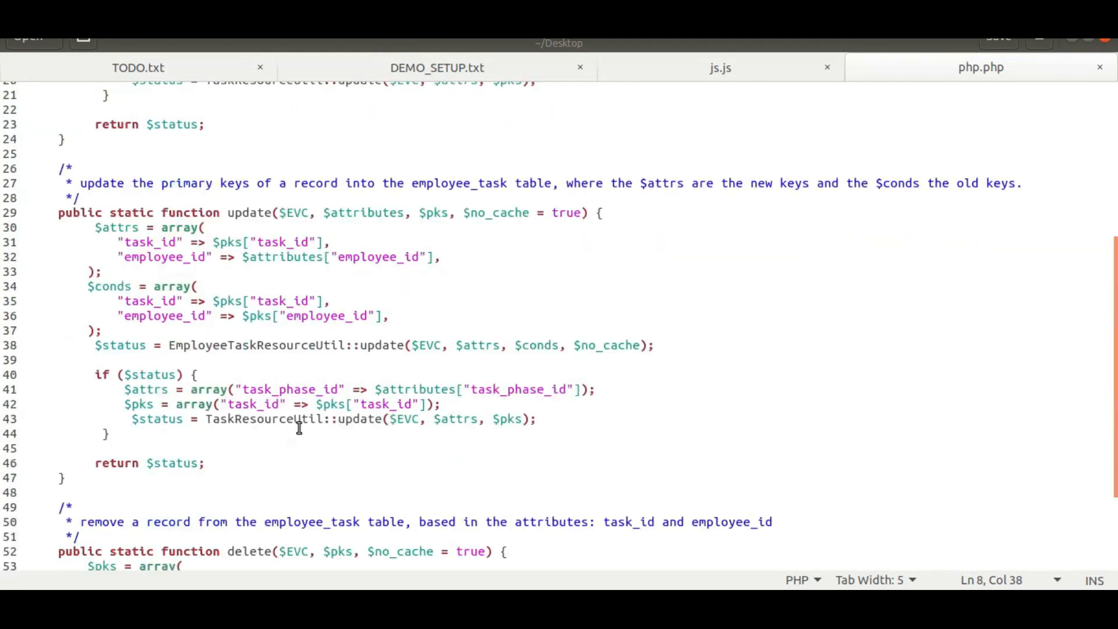
drag(95, 346, 655, 348)
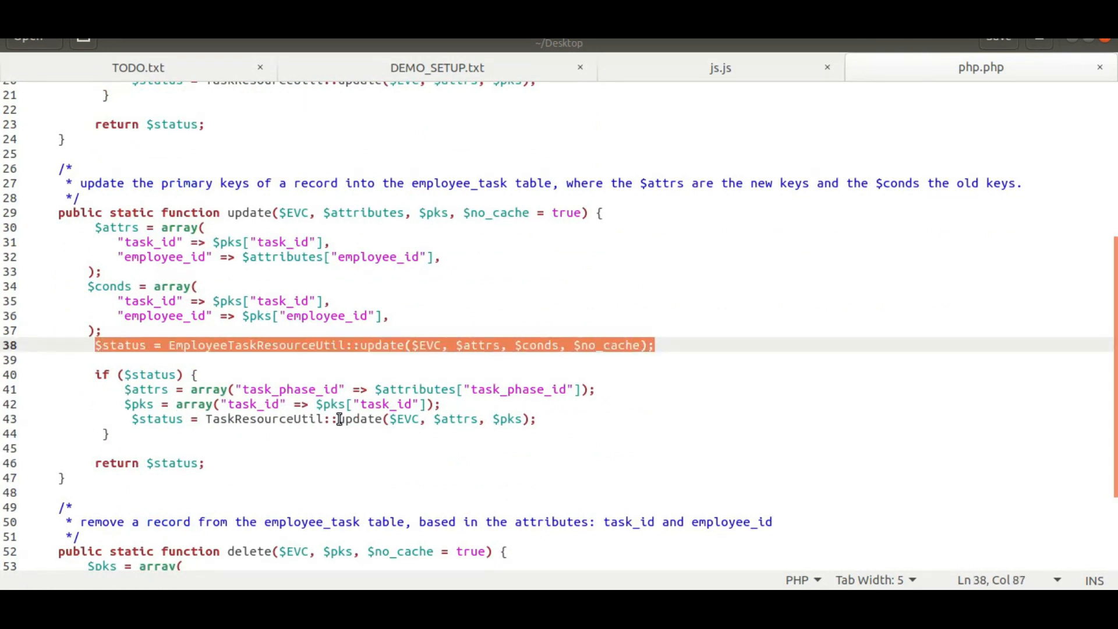
drag(129, 419, 544, 421)
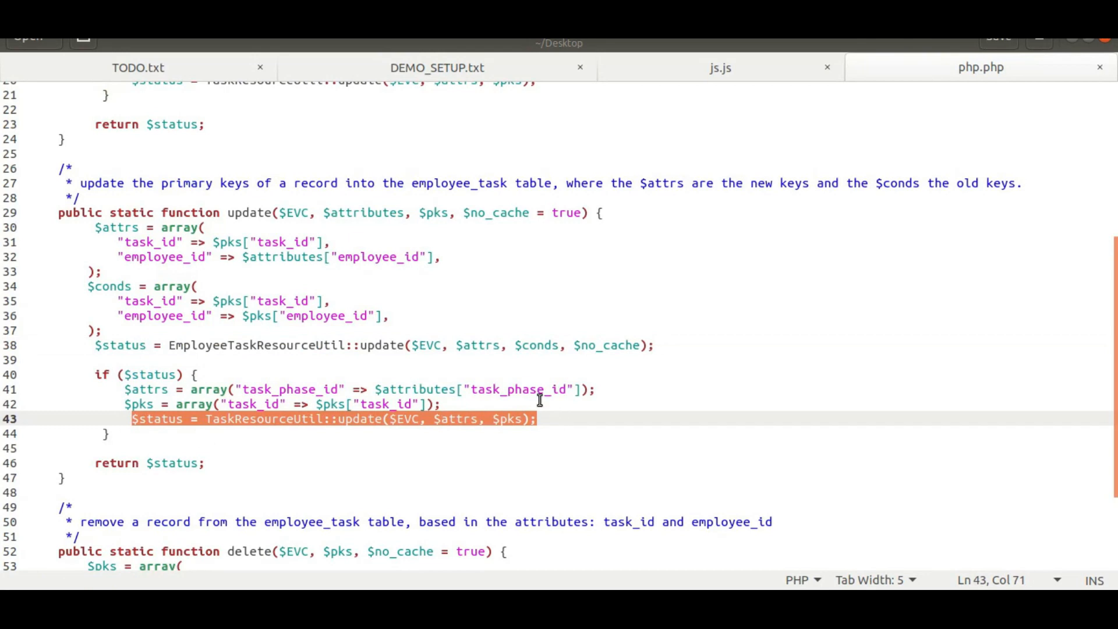
double_click(523, 390)
drag(557, 420, 133, 417)
click(133, 416)
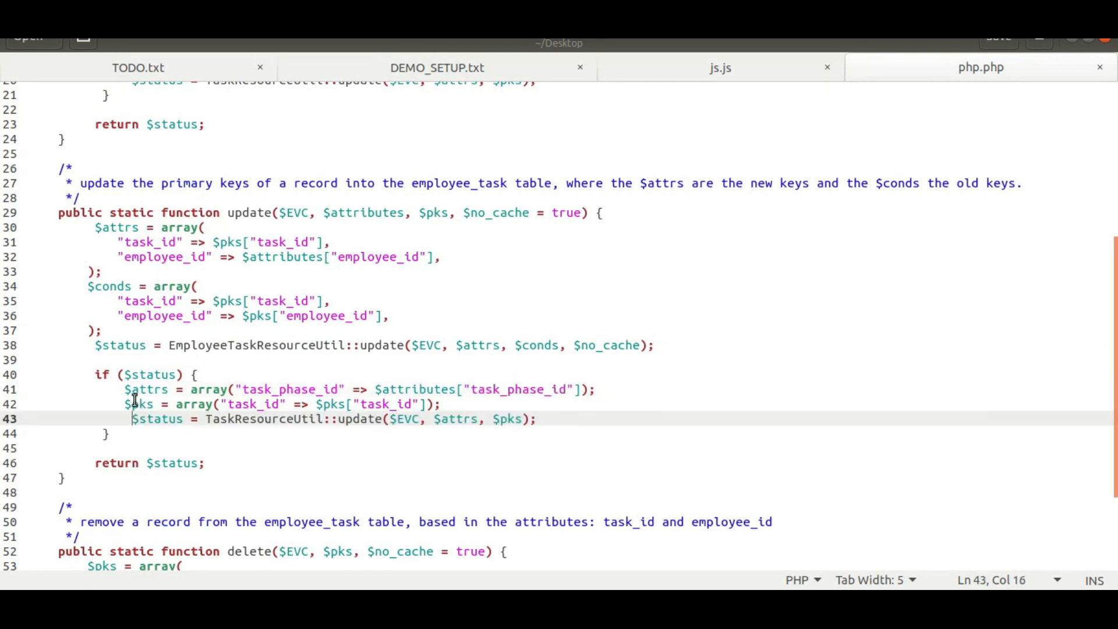
Step: Examine the delete function and its EmployeeTaskResourceUtil::delete call for the employee_task table
scroll(135, 400, down, 3)
double_click(252, 416)
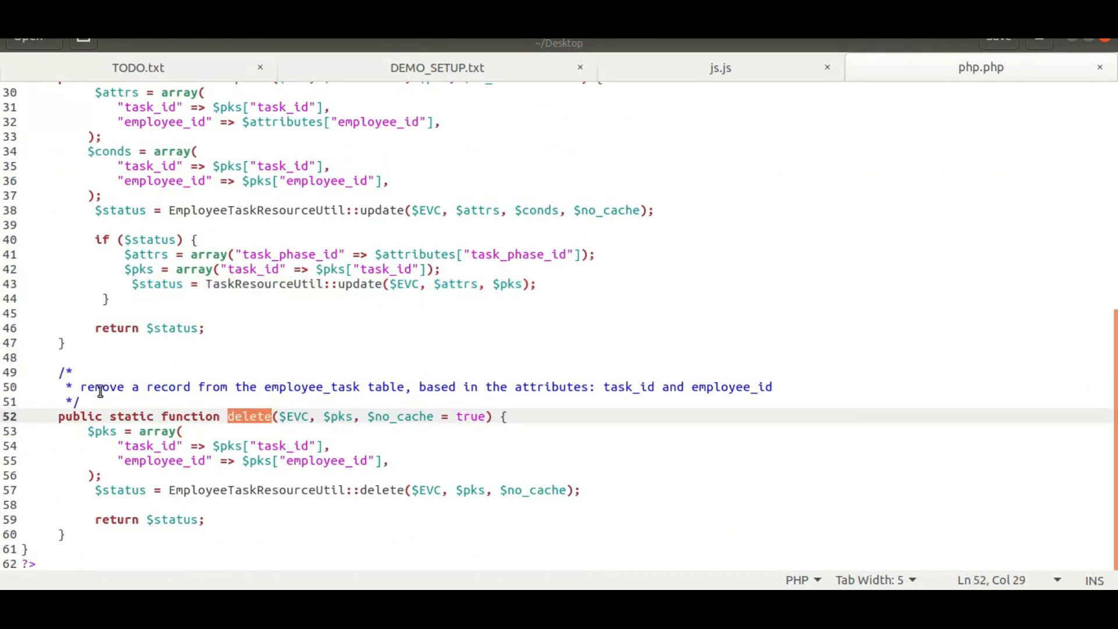
drag(64, 373, 142, 526)
click(142, 530)
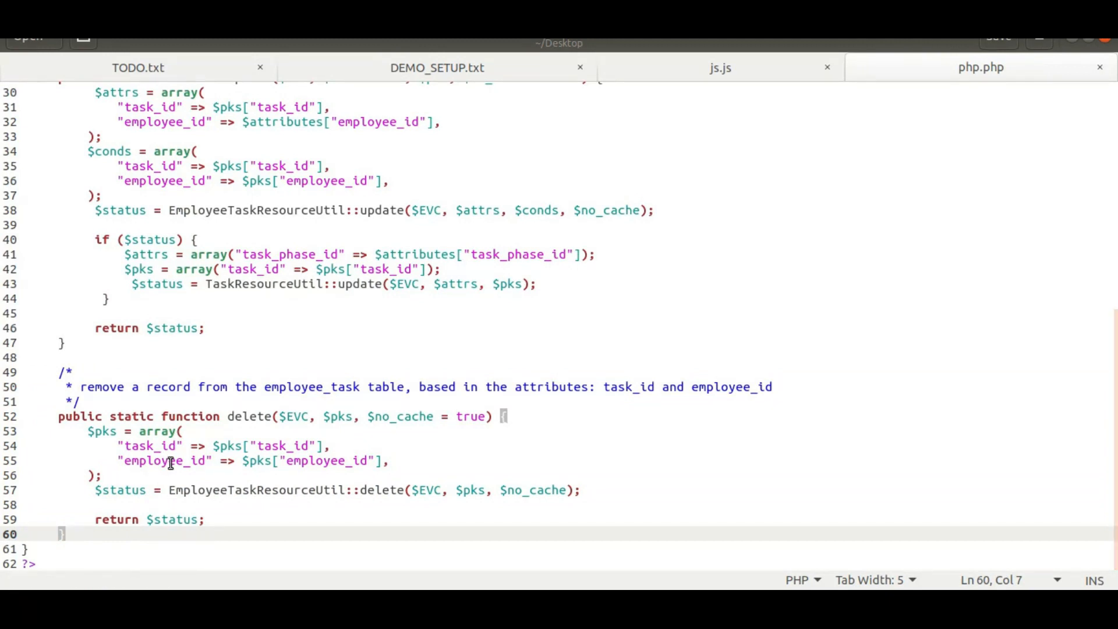
drag(93, 489, 581, 487)
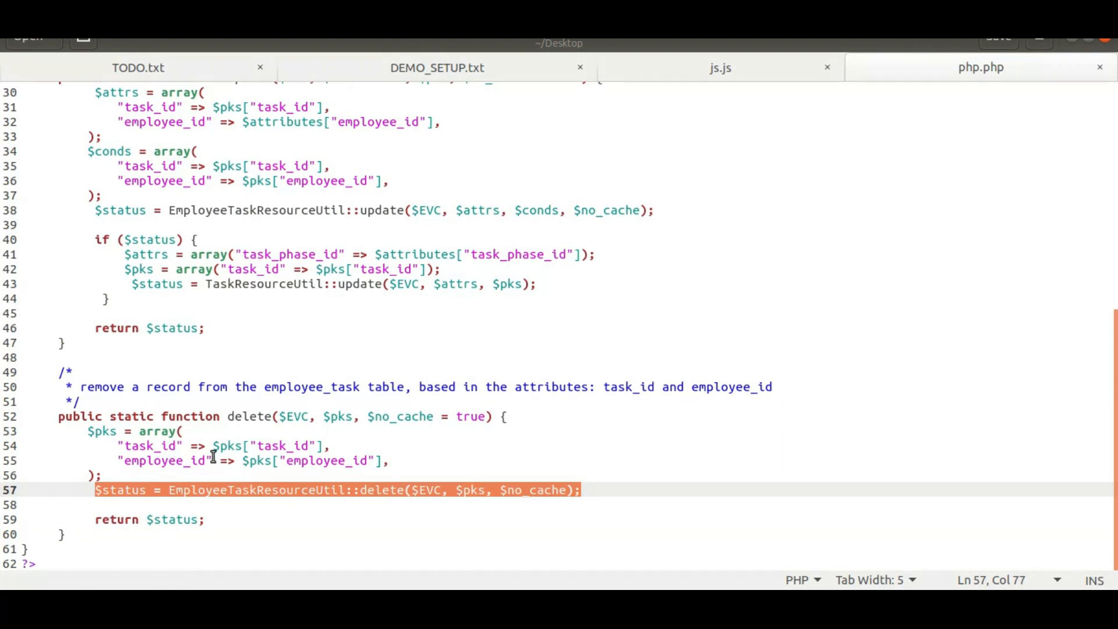
double_click(306, 388)
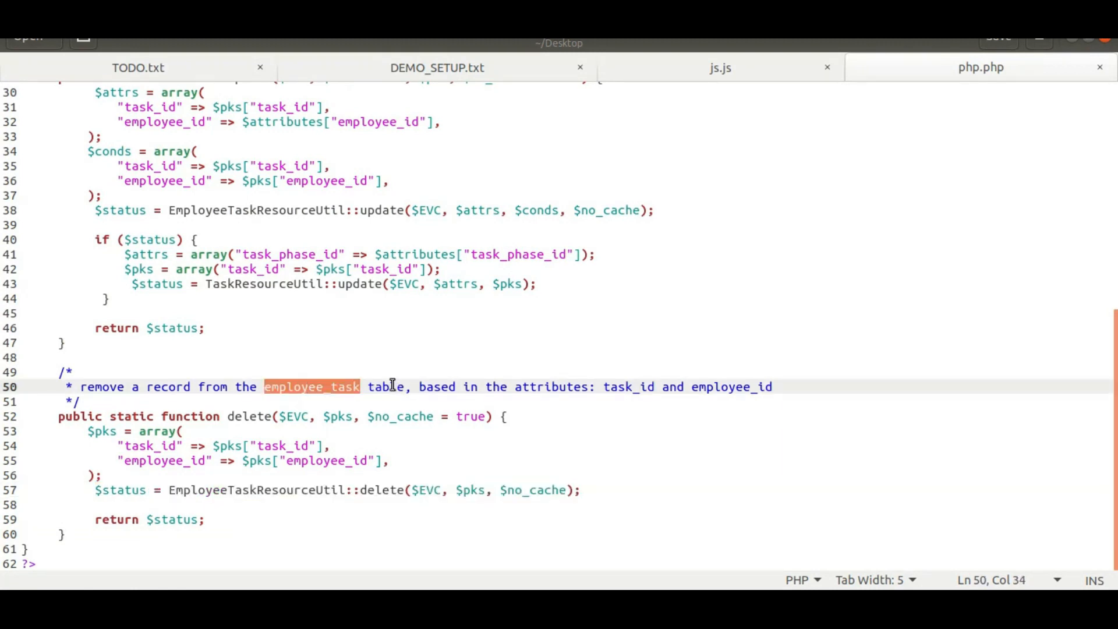
Step: Select all the code in php.php and look over the EmployeeTaskMatrixResourceUtil class from its beginning
click(319, 416)
key(ctrl+a)
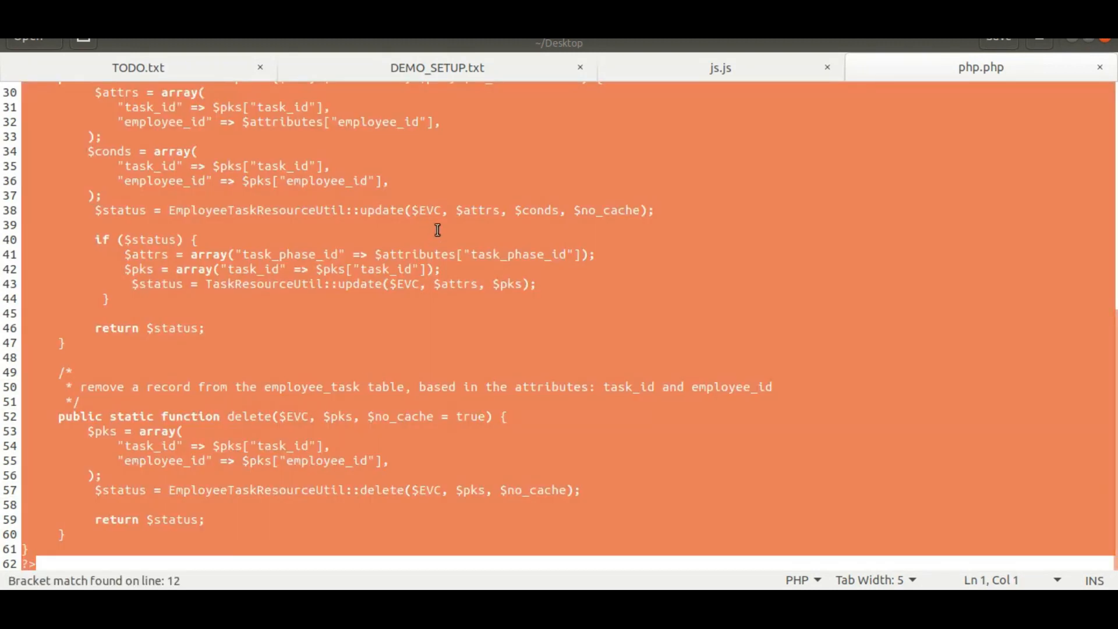
scroll(386, 344, up, 10)
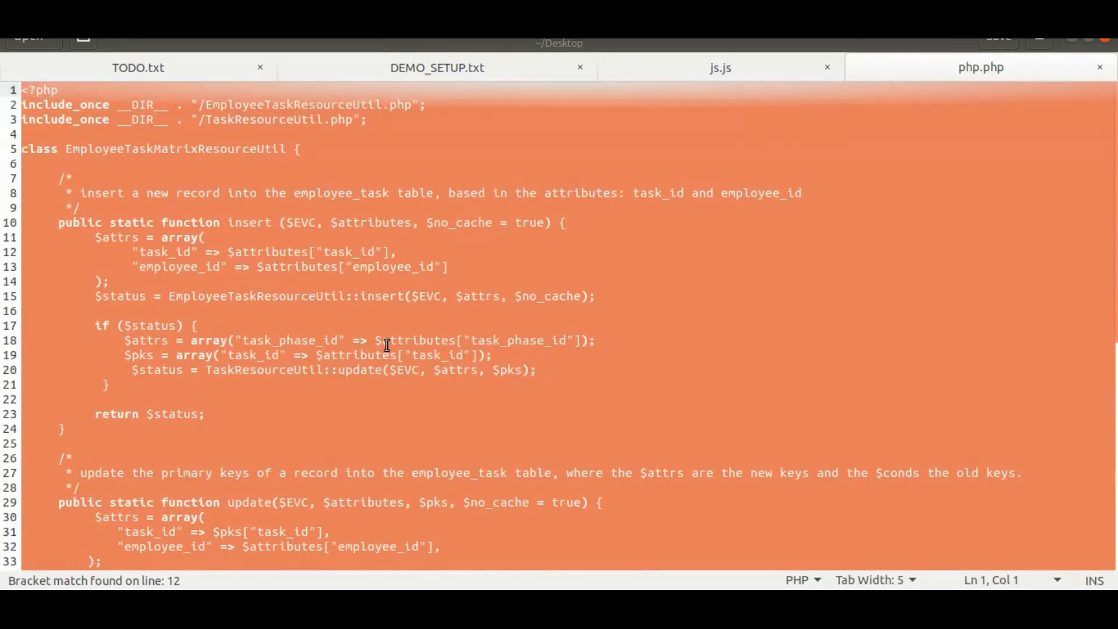
click(308, 162)
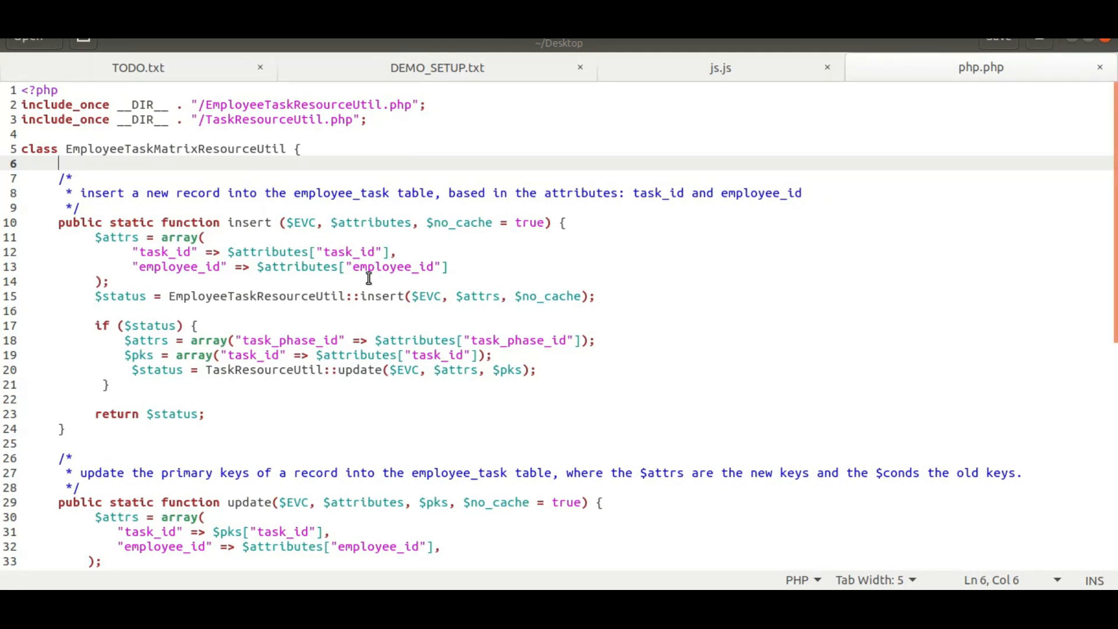
Step: Switch back to Bloxtor and show the advanced items in the project's file tree
key(alt+Tab)
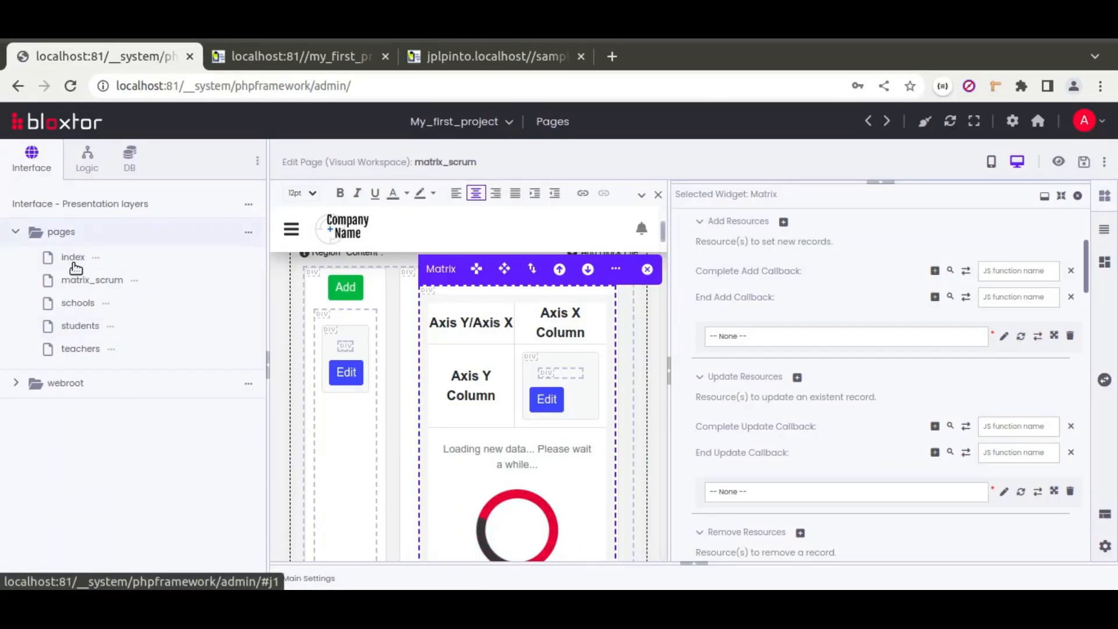
click(254, 166)
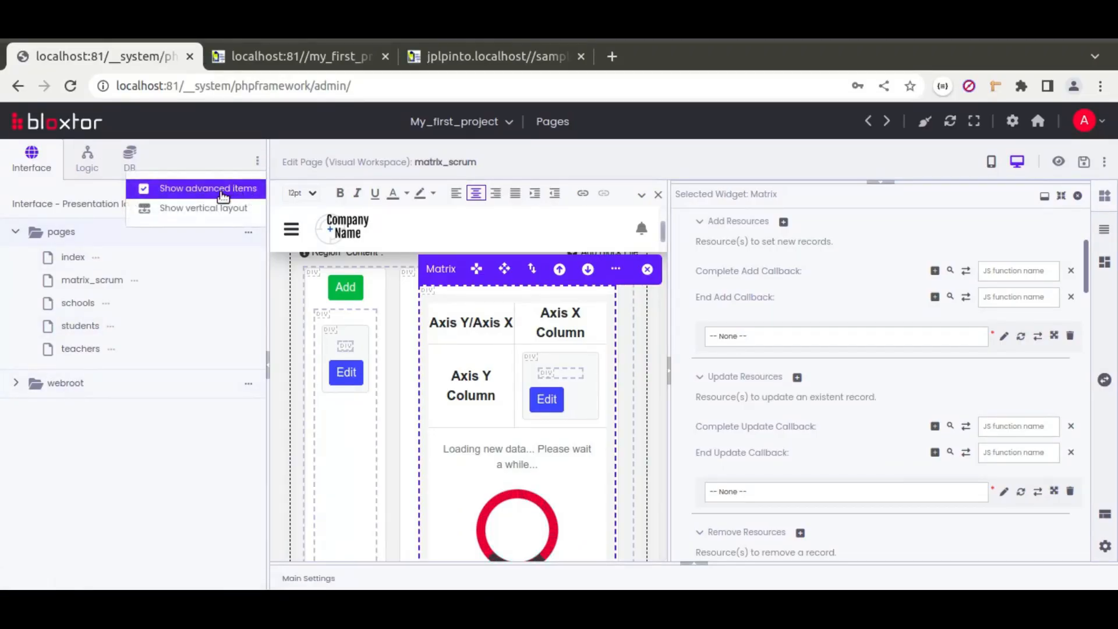
click(220, 190)
scroll(112, 379, down, 5)
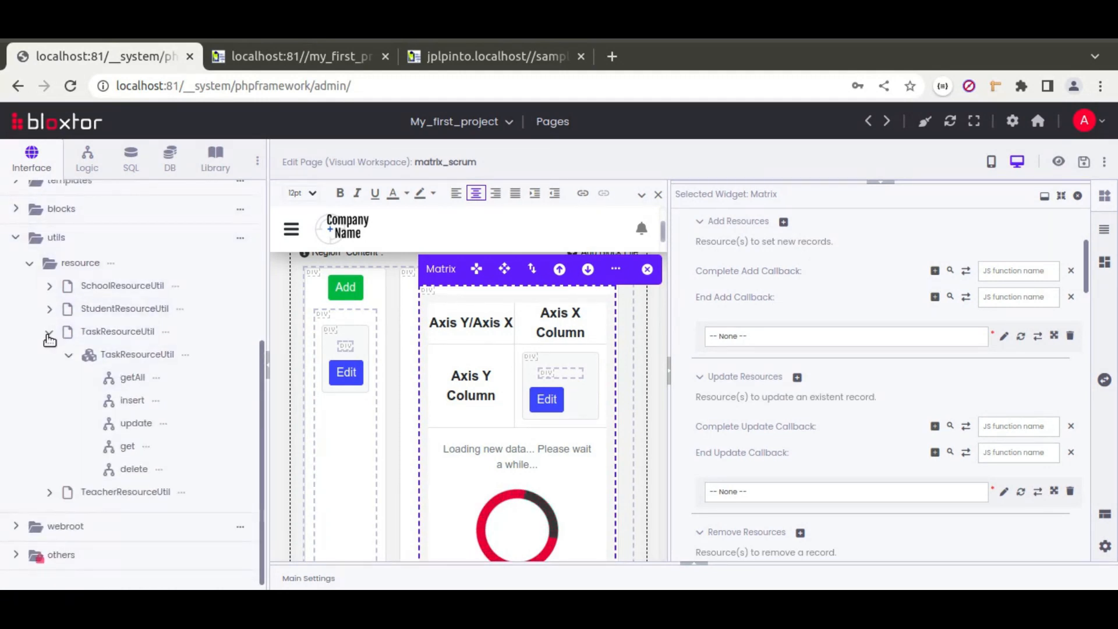
Step: Collapse the TaskResourceUtil file and refresh the resource folder under utils
click(49, 332)
click(112, 401)
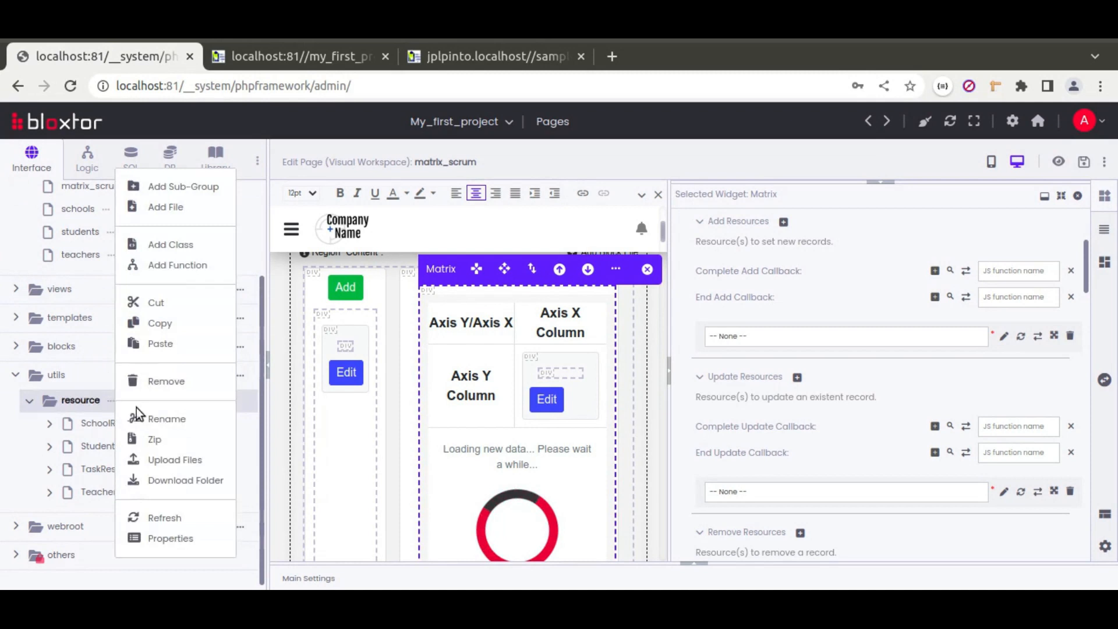
click(189, 517)
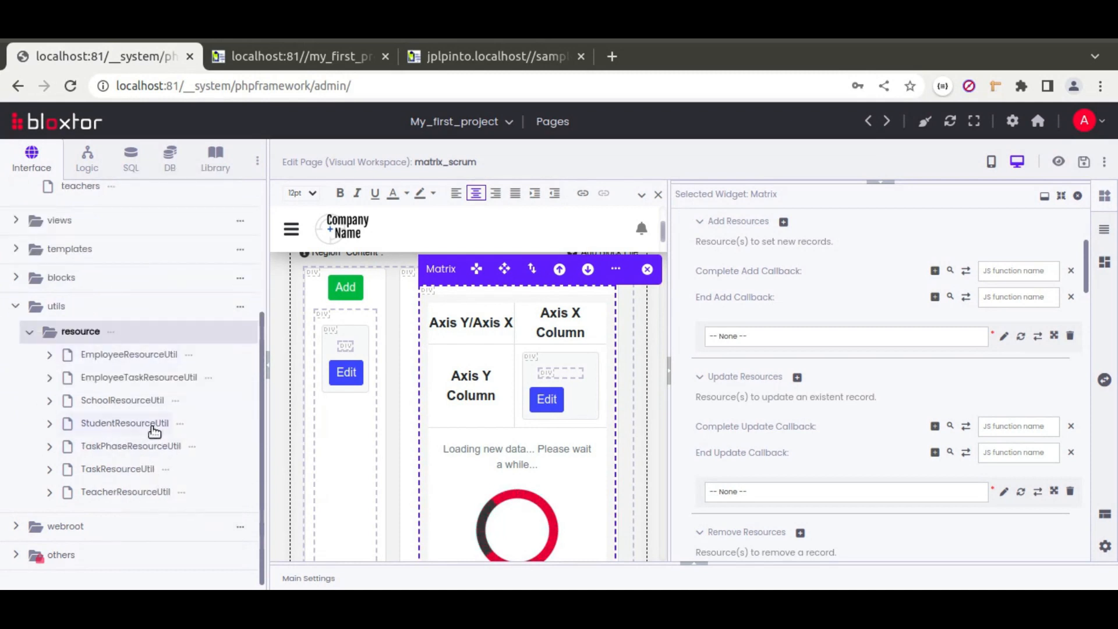
Step: Add a new file named EmployeeTaskMatrixResourceUtil to the resource folder under utils
click(111, 333)
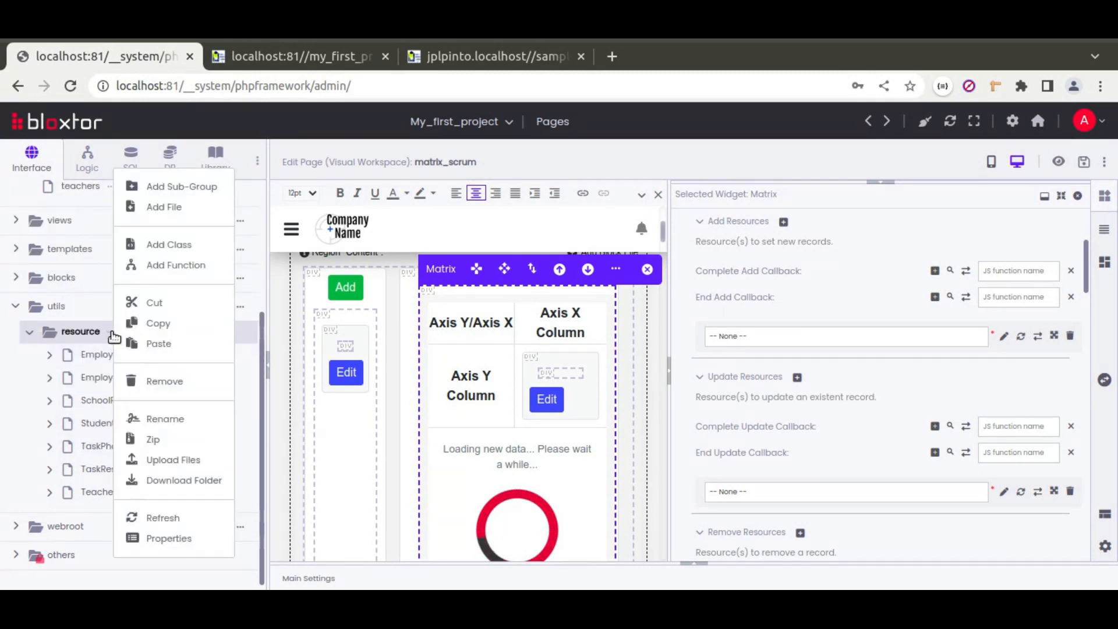
click(179, 218)
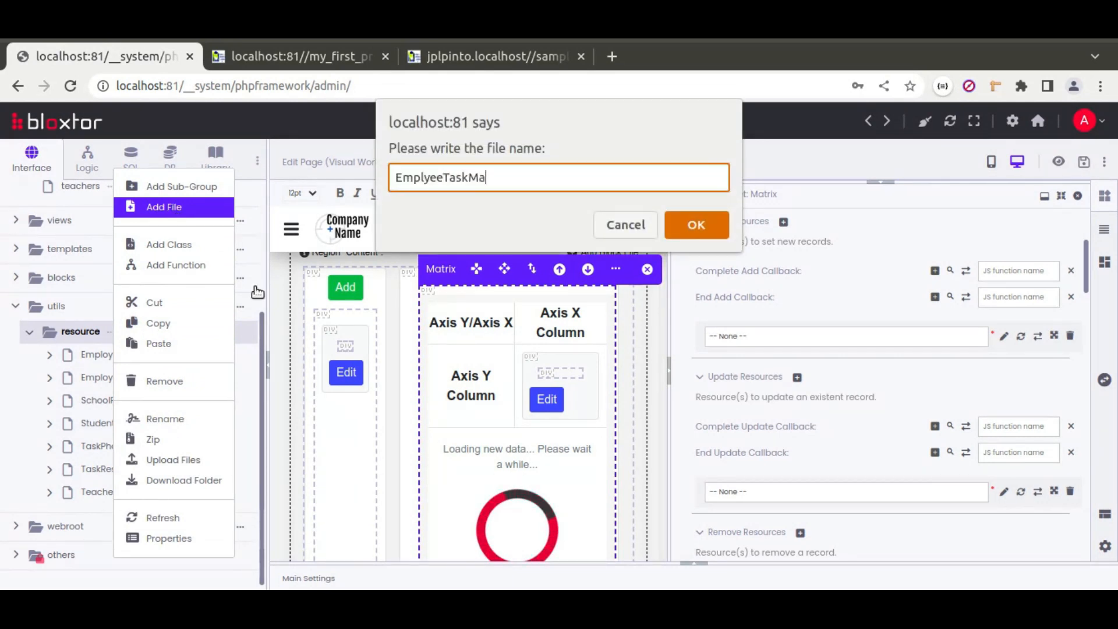
text(EmplyeeTaskMatrixResourceUtil)
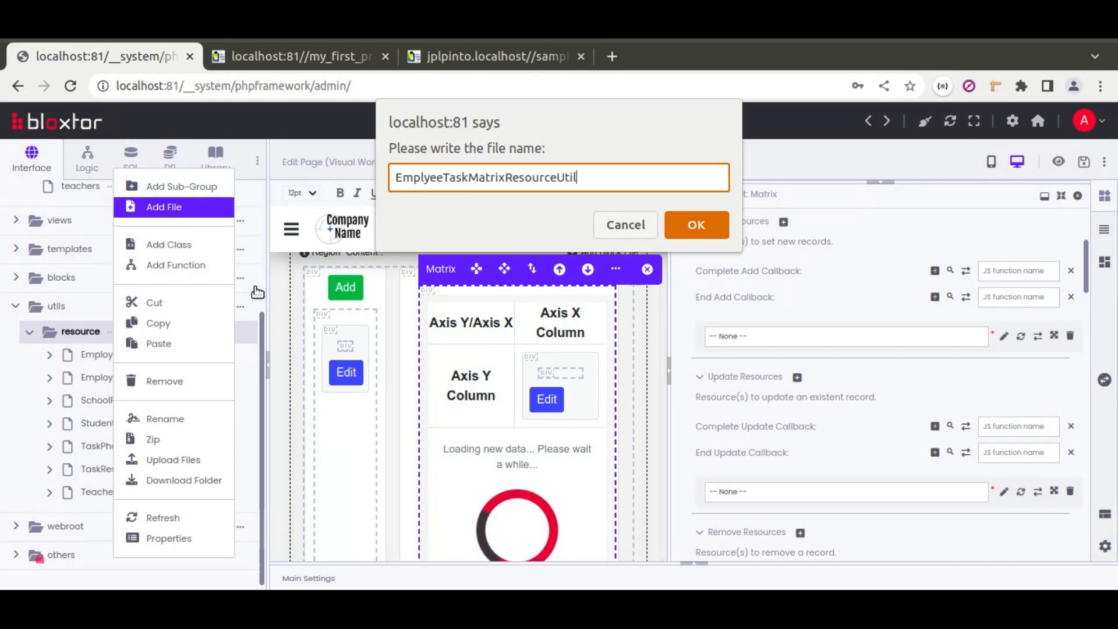
key(Left)
key(Left)
key(Left)
key(Left)
key(Left)
key(Left)
key(Left)
key(Left)
key(Left)
key(Left)
key(Left)
key(Left)
key(Left)
key(Left)
key(Left)
key(Left)
key(Left)
key(Left)
key(Left)
key(Left)
key(Right)
key(Right)
text(o)
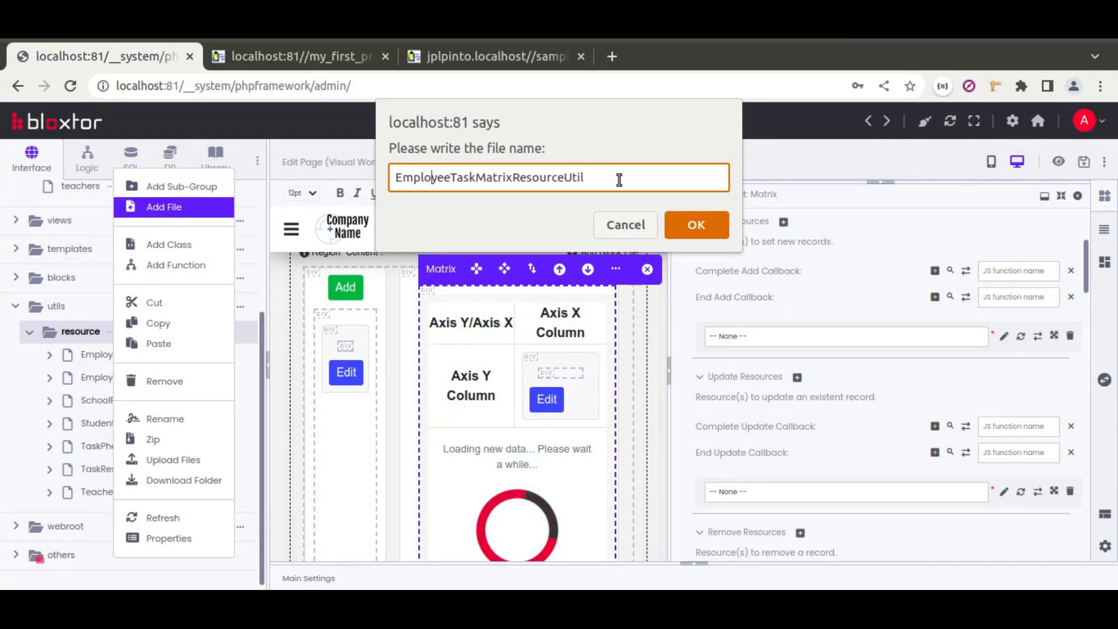
click(694, 225)
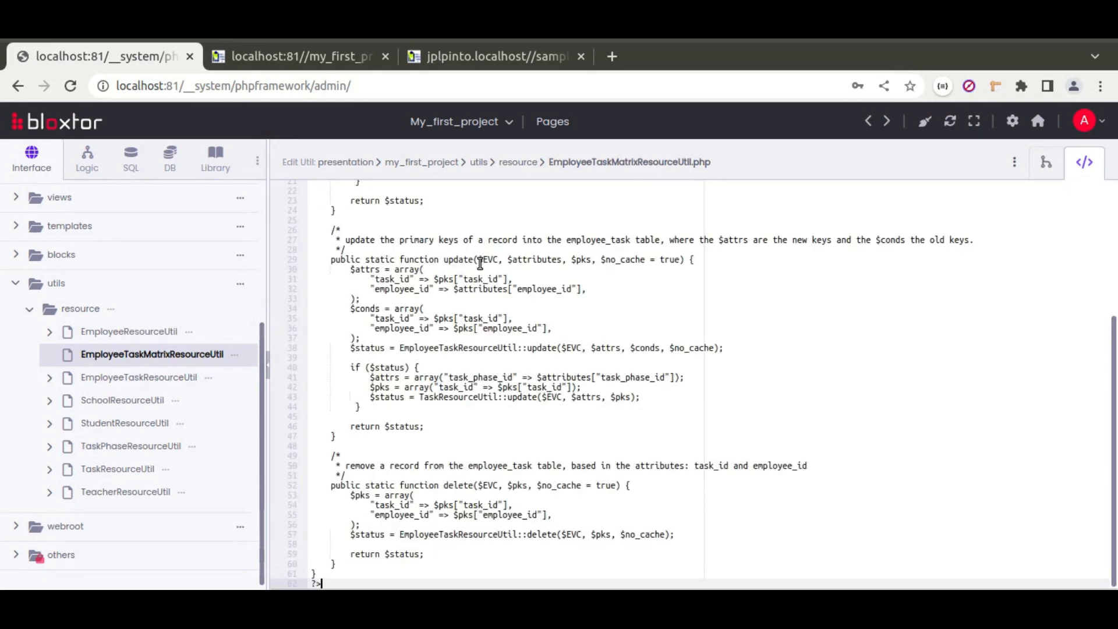
Step: Look over the code in EmployeeTaskMatrixResourceUtil.php from its include lines through the insert function
scroll(531, 400, up, 5)
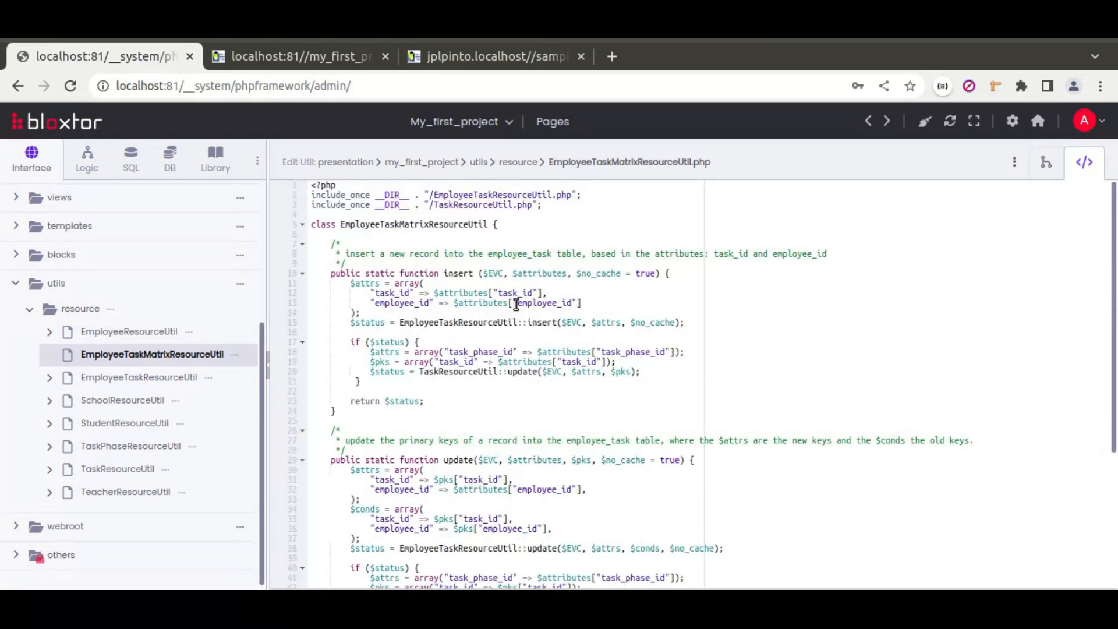
click(508, 242)
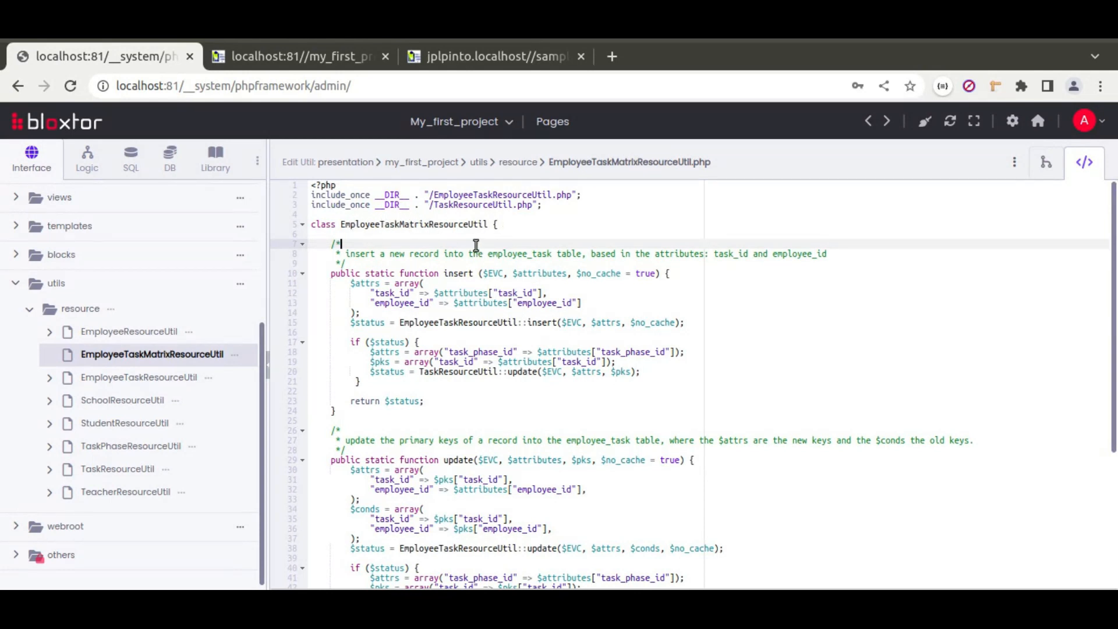
click(473, 233)
Step: Refresh the resource folder and expand the EmployeeTaskMatrixResourceUtil file and its class down to the methods
click(114, 310)
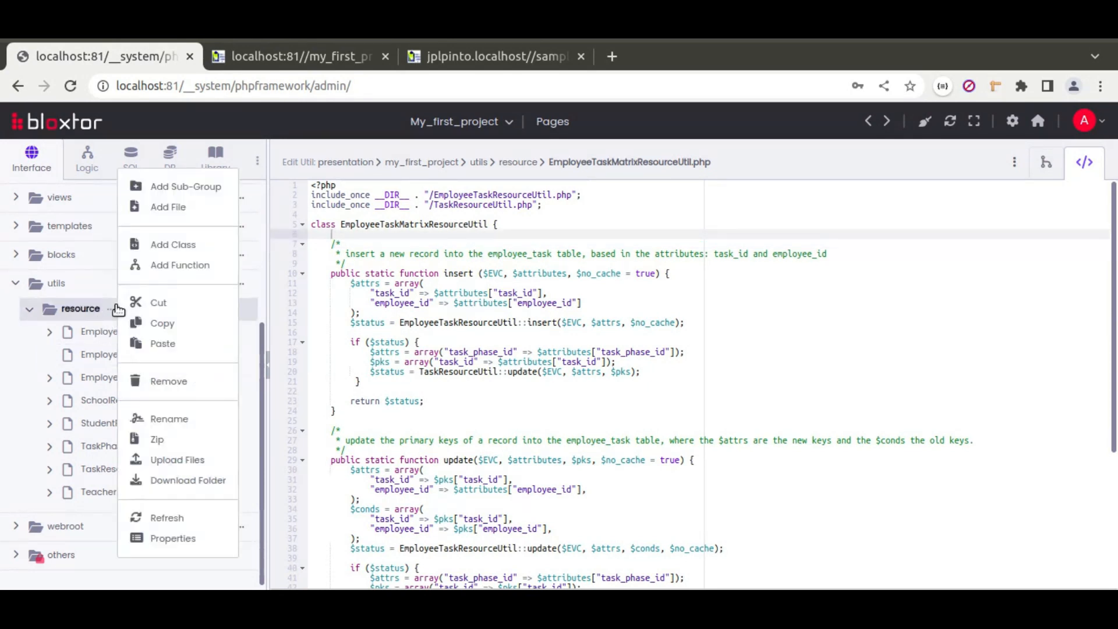
click(181, 520)
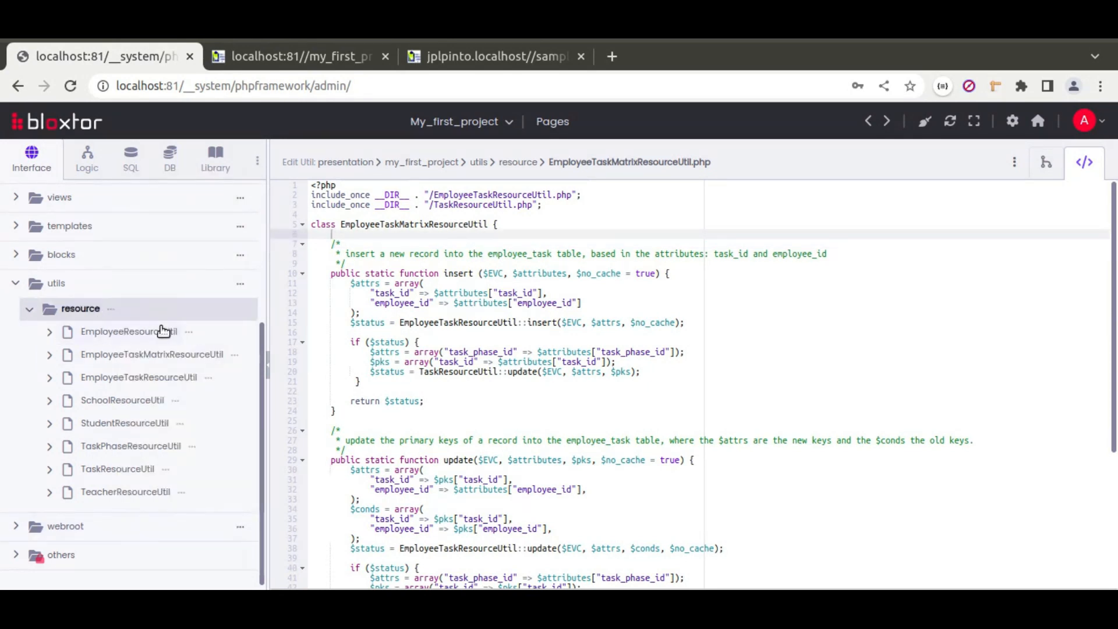
click(50, 354)
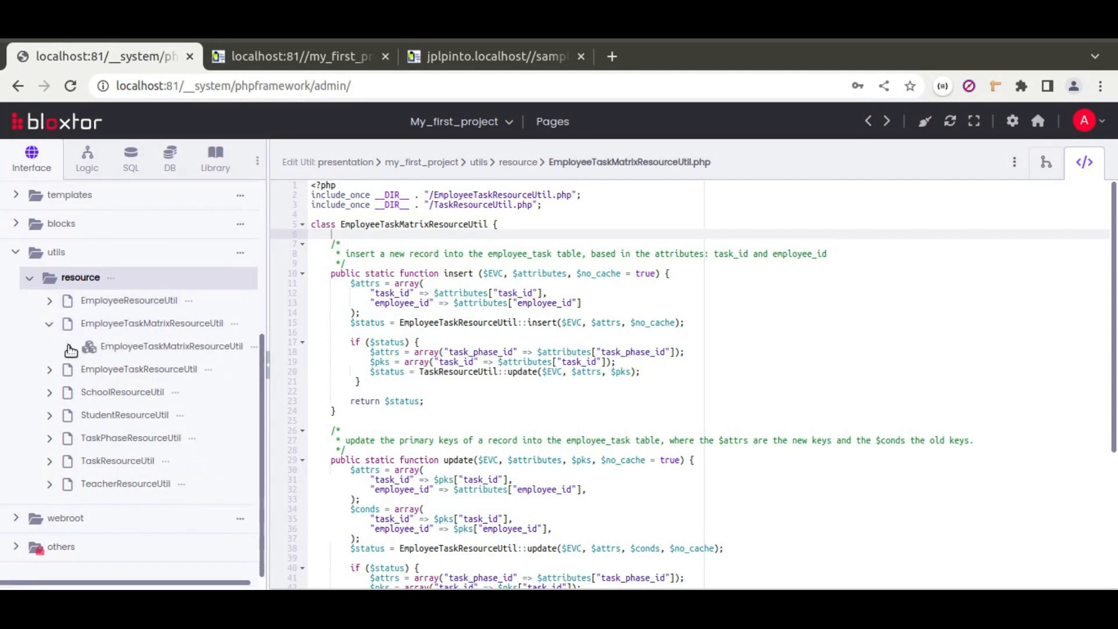
click(69, 346)
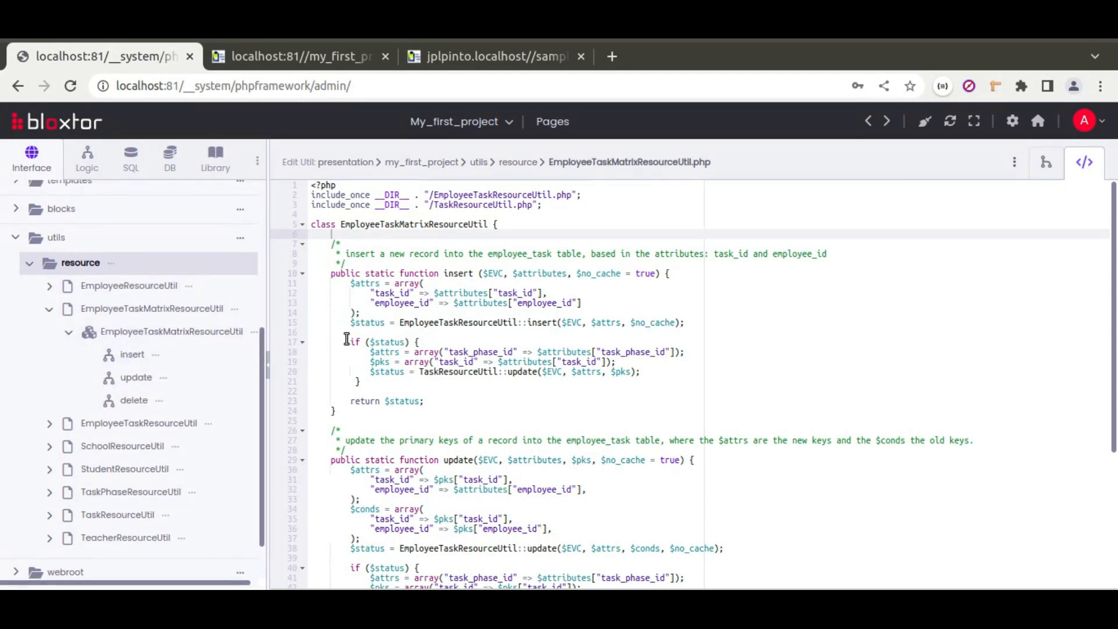
Step: Open the insert method's logic diagram and examine the properties of its EmployeeTaskResourceUtil insert call in a widened pane
click(127, 355)
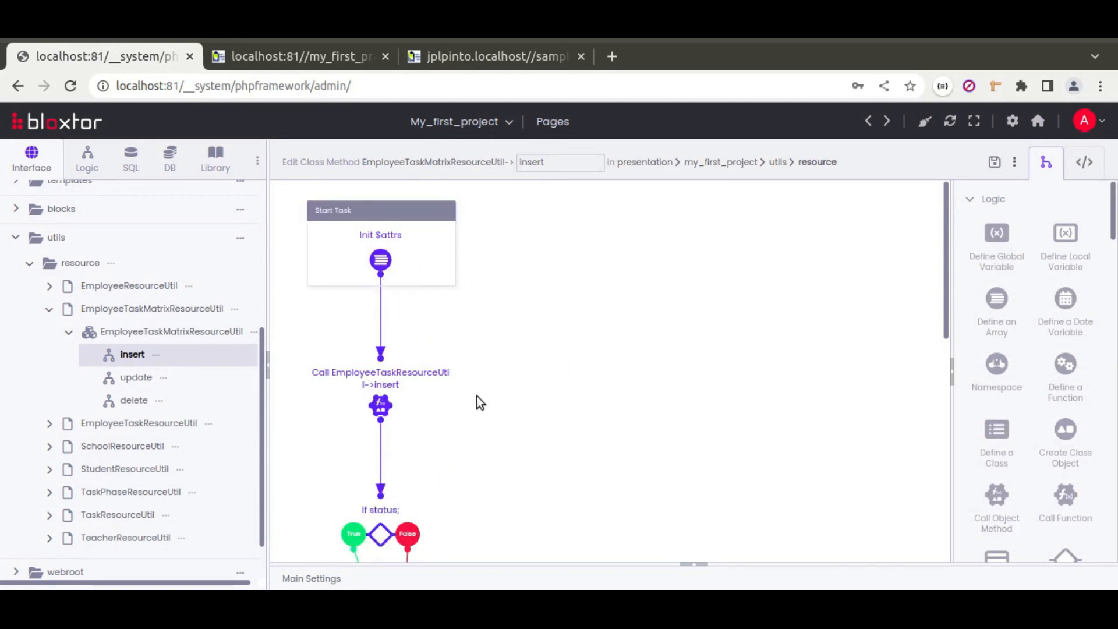
scroll(508, 410, down, 5)
scroll(508, 409, up, 5)
scroll(507, 409, up, 1)
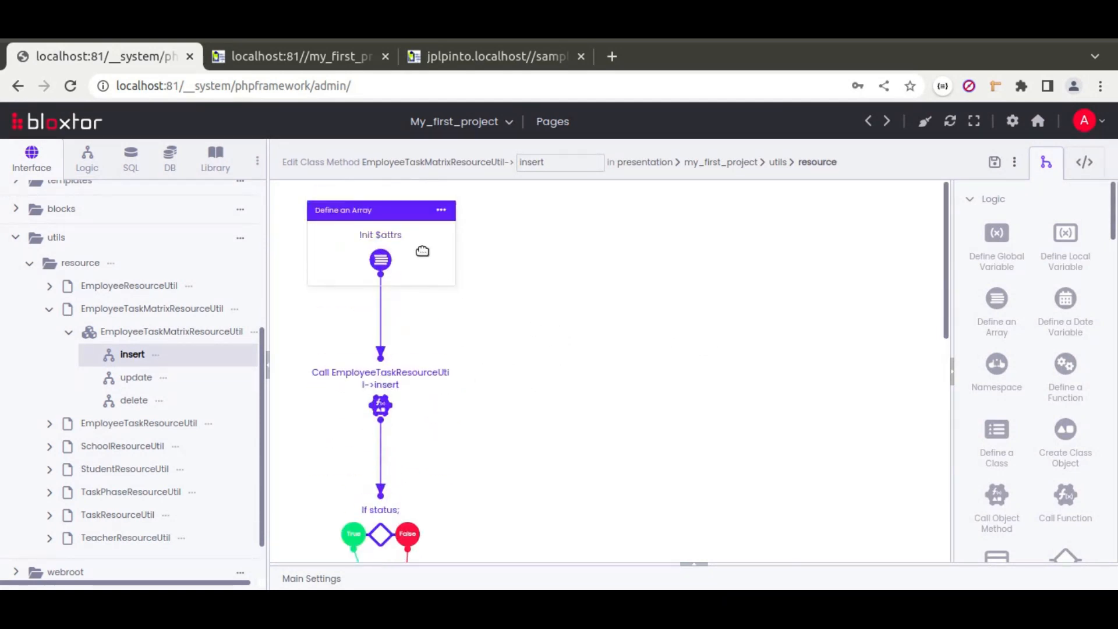
click(390, 352)
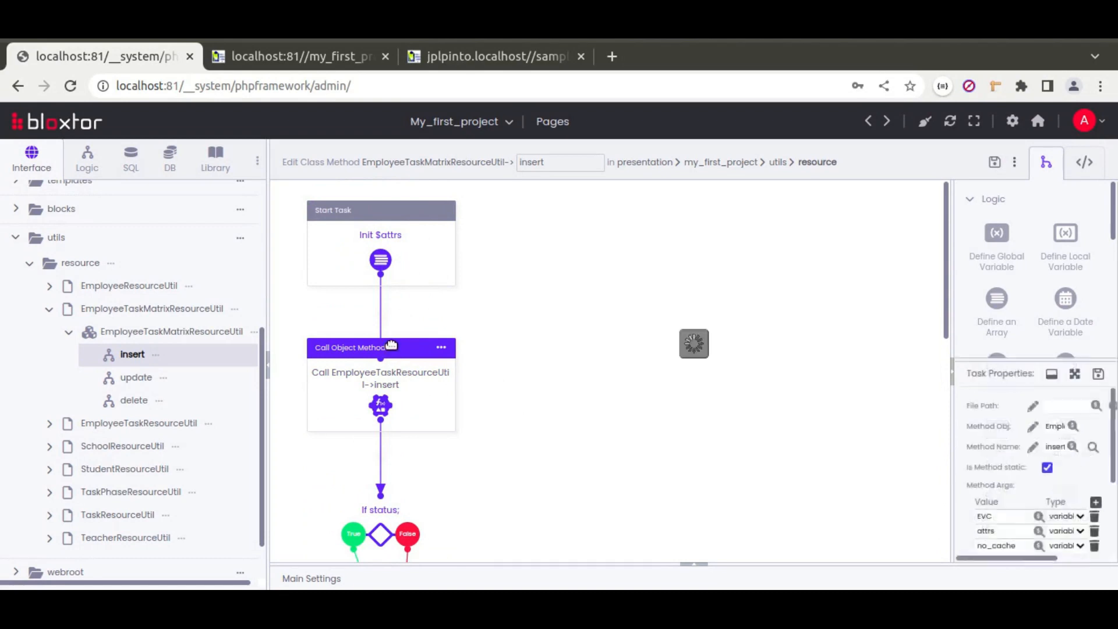
drag(908, 392, 686, 459)
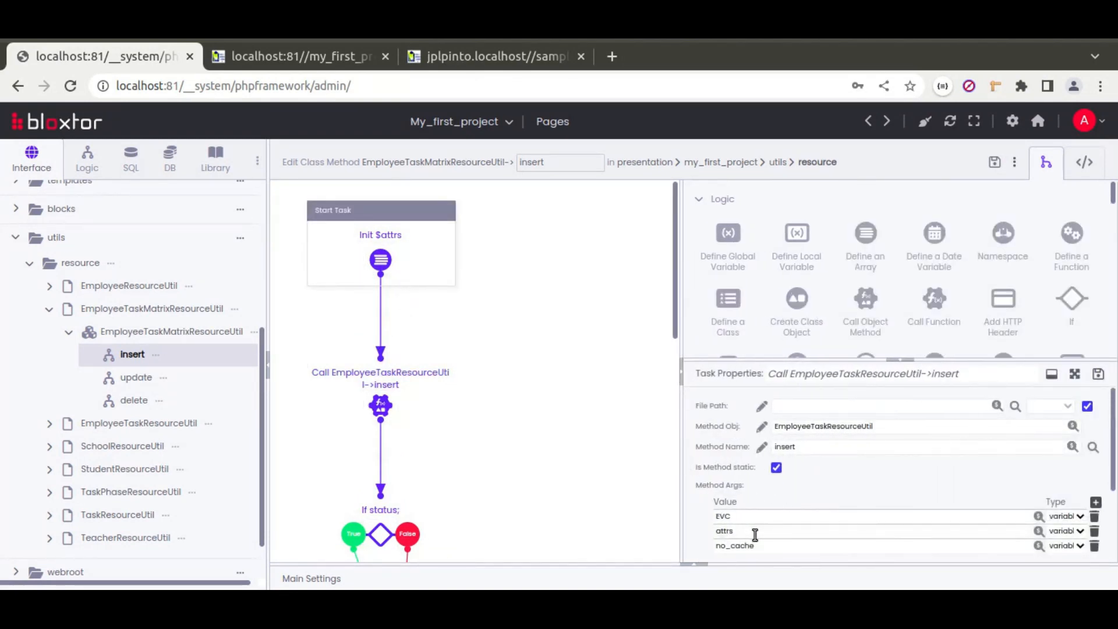
Step: Examine the array items of the first Init $attrs task and the result variable of the EmployeeTaskResourceUtil insert call
click(405, 211)
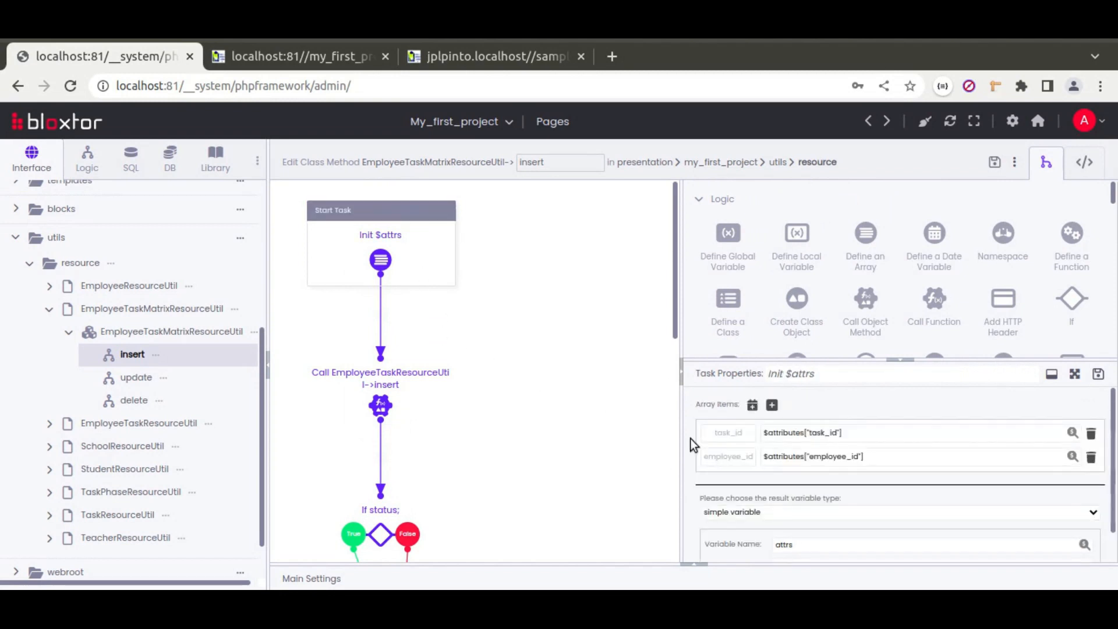
scroll(492, 376, down, 3)
click(390, 297)
scroll(391, 274, up, 2)
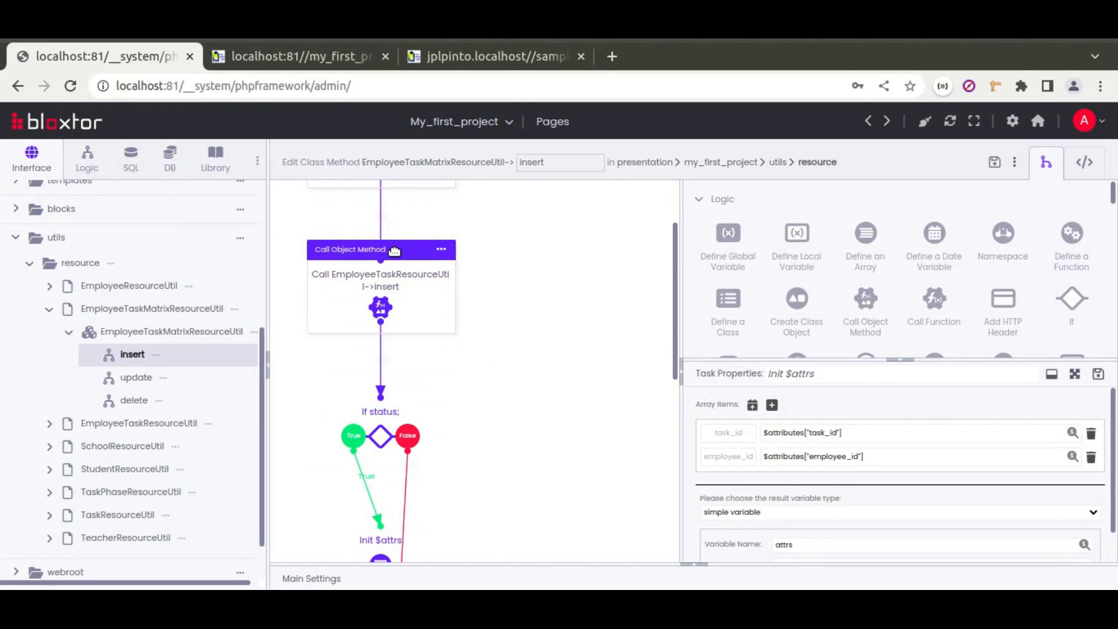
click(395, 250)
scroll(712, 497, down, 3)
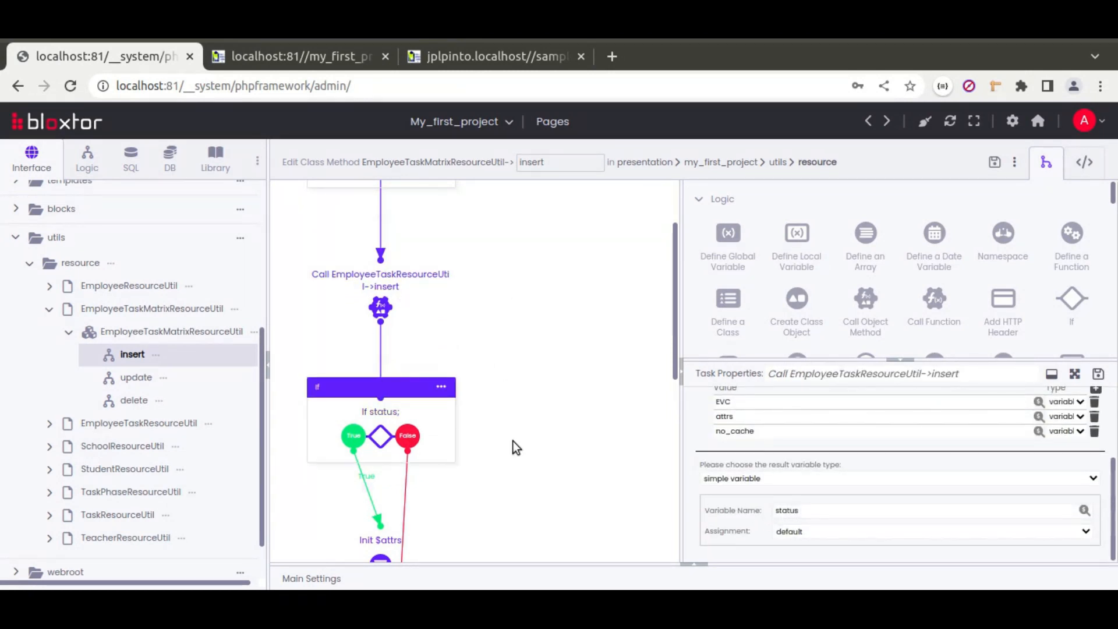
Step: Examine the insert method's true branch: the Init $attrs and Init $pks arrays, the TaskResourceUtil update call and the Return status task
scroll(515, 448, down, 6)
click(380, 228)
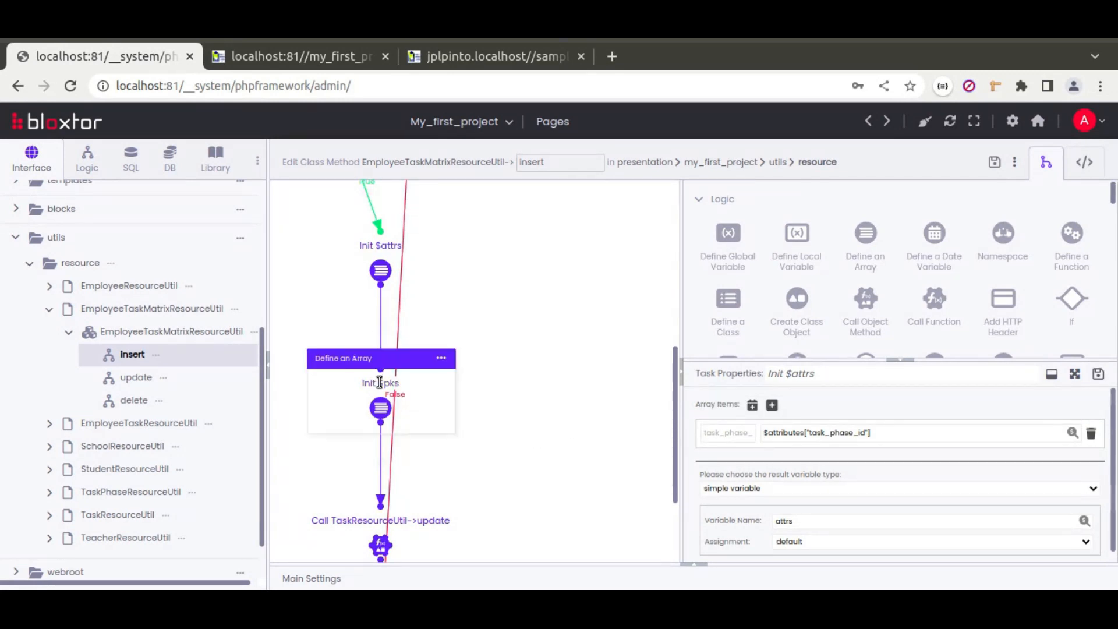
click(384, 359)
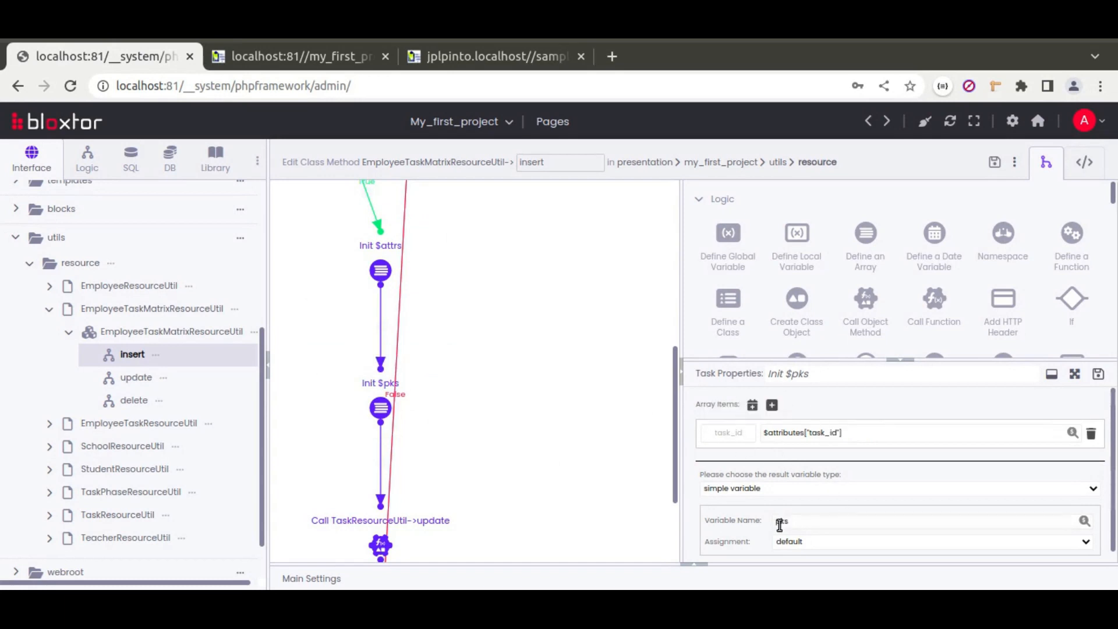
scroll(444, 449, down, 2)
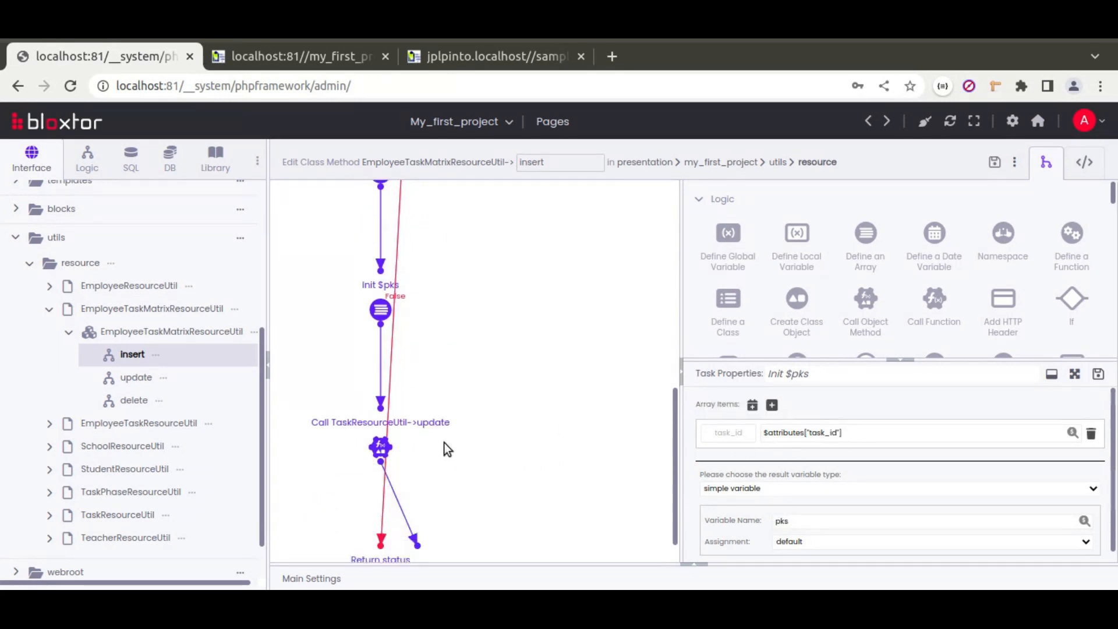
click(415, 411)
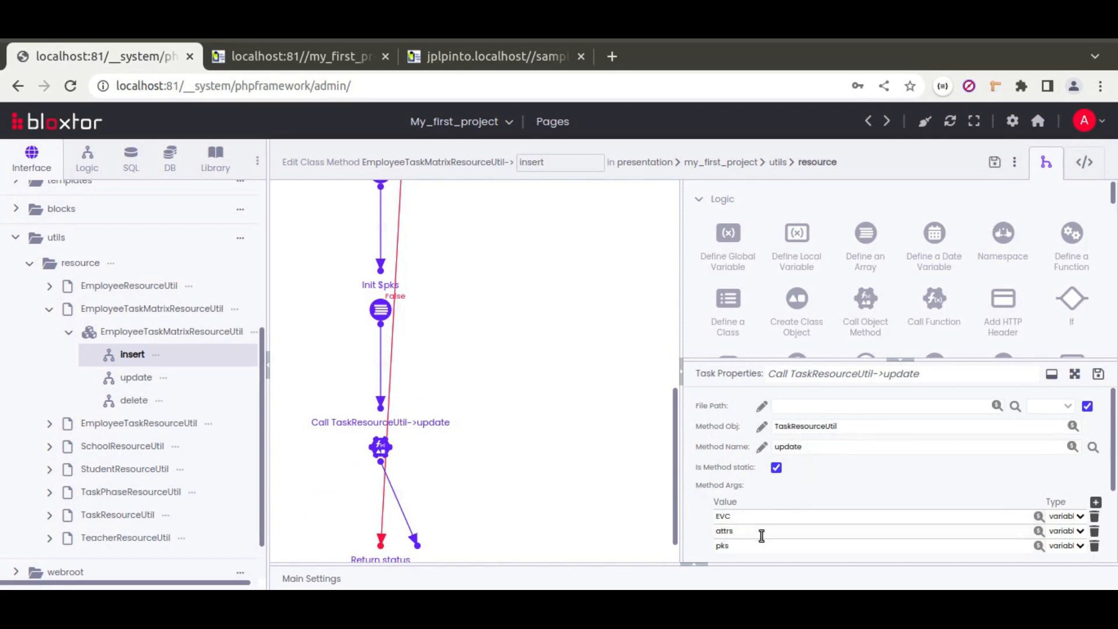
scroll(507, 460, down, 1)
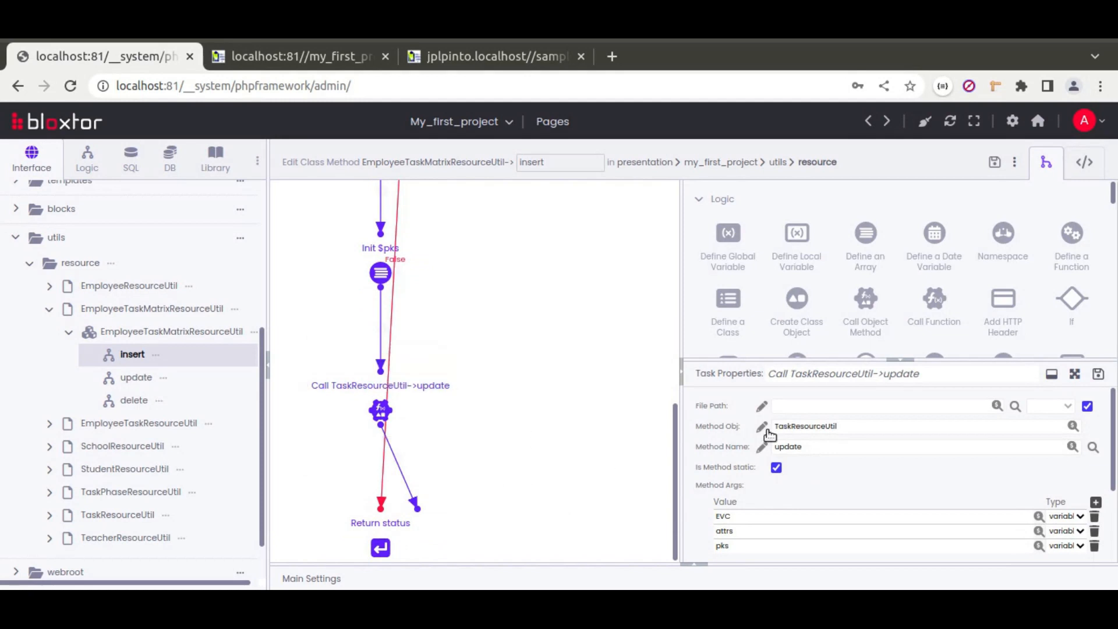
scroll(757, 512, down, 2)
double_click(785, 510)
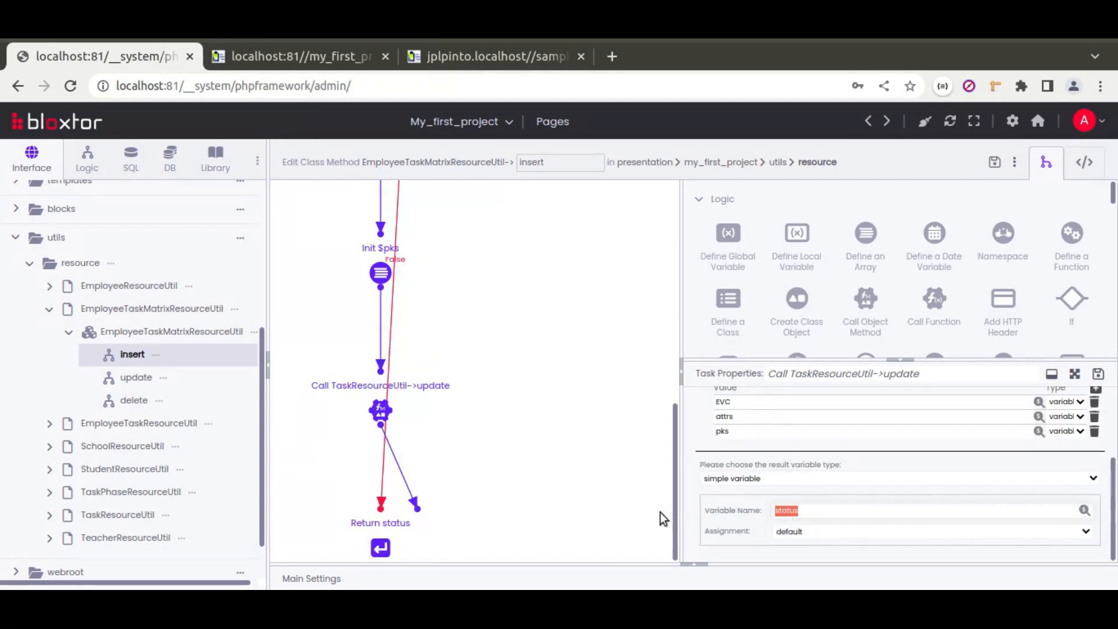
click(404, 498)
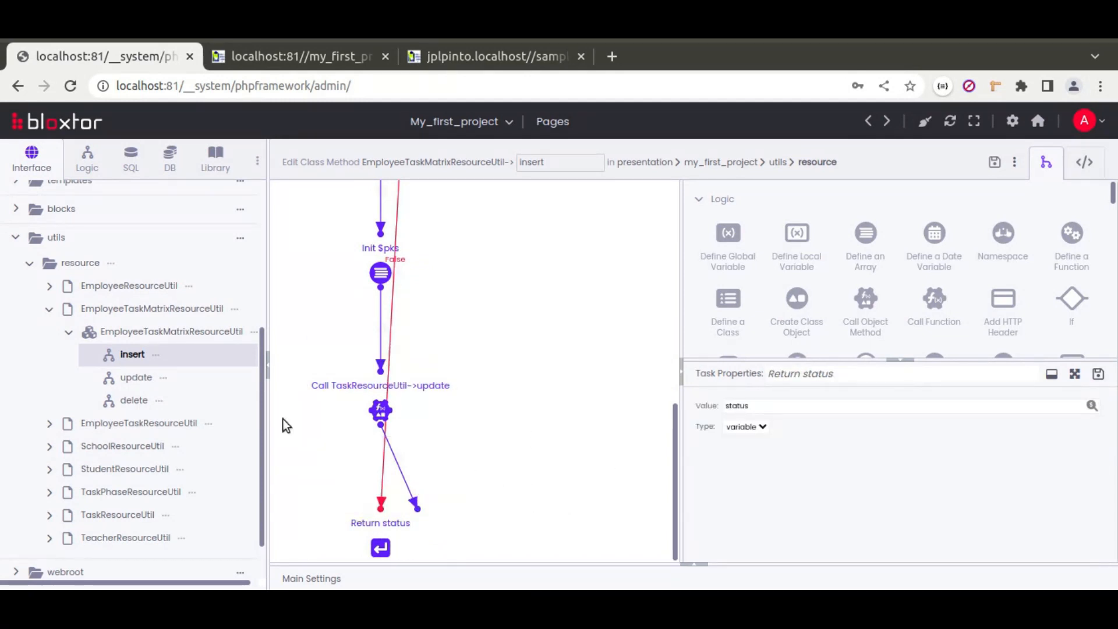
Step: Leave the insert method without saving and examine the update method's logic diagram through to its return task
click(136, 378)
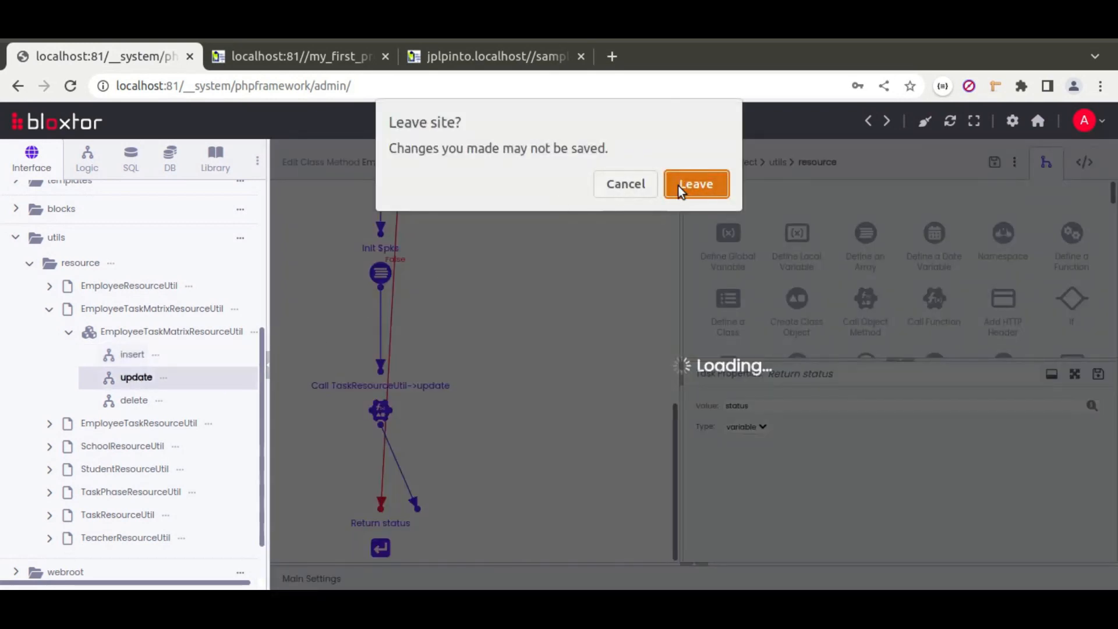
click(678, 185)
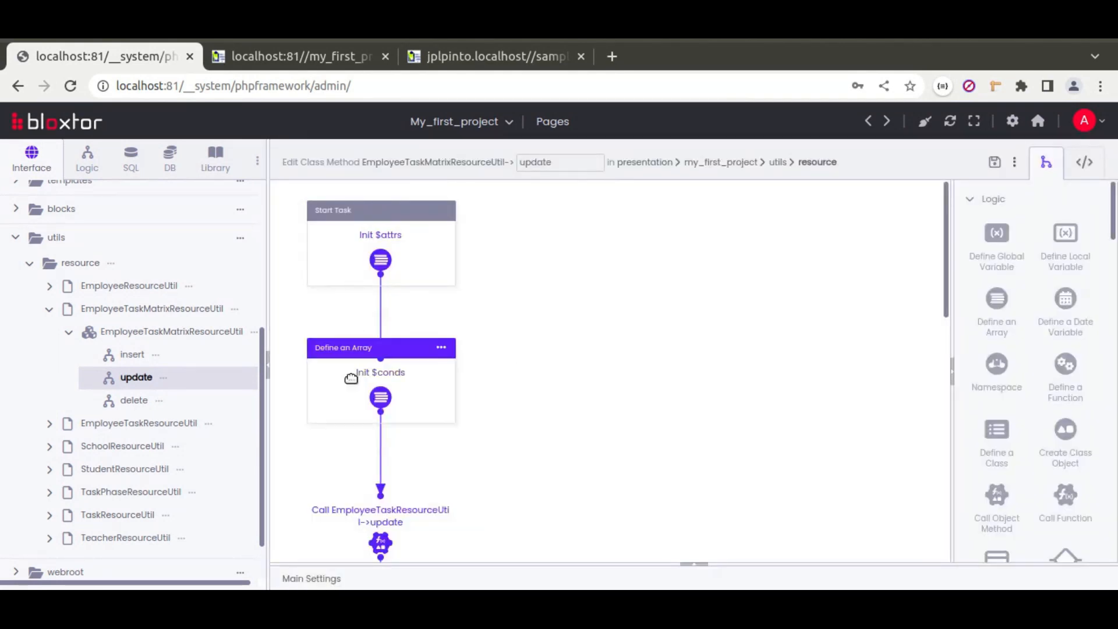
scroll(541, 401, down, 4)
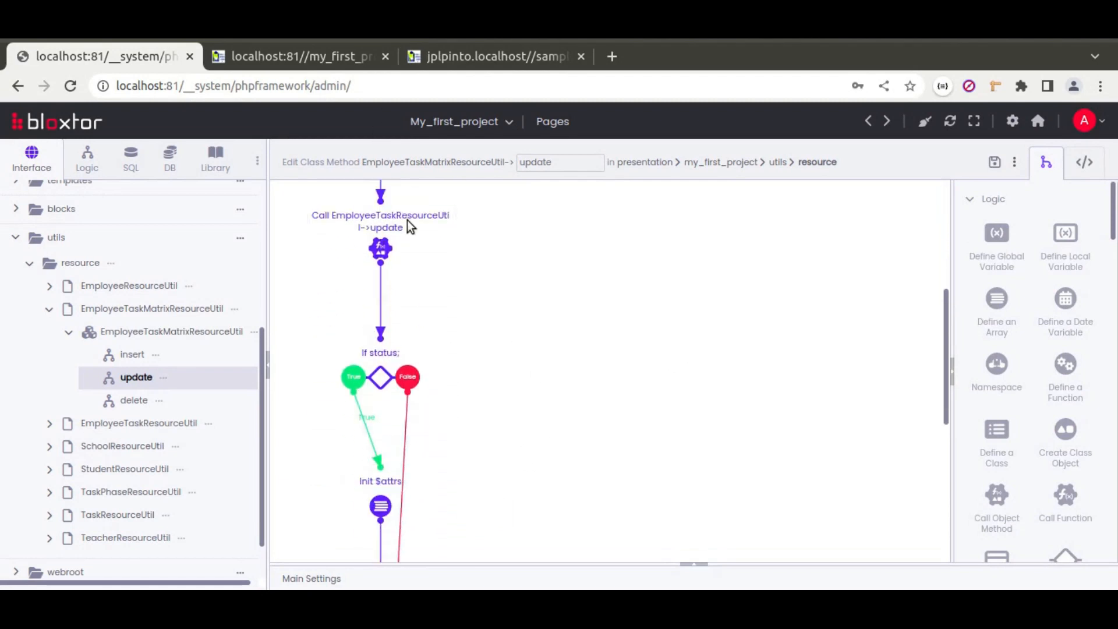
scroll(603, 428, down, 5)
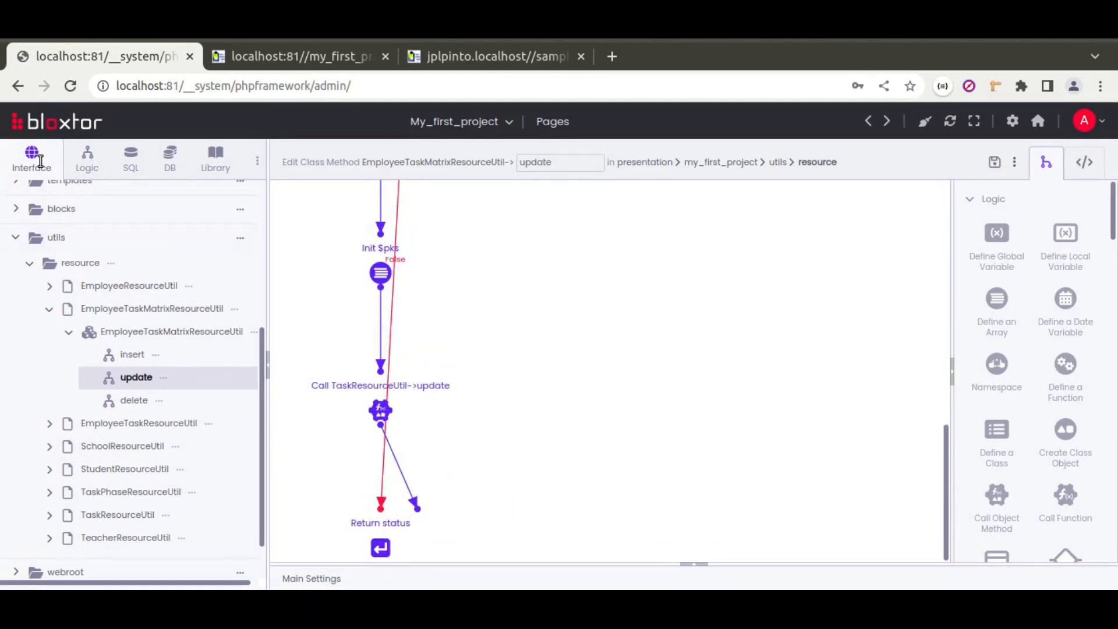
Step: Hide the advanced items in the project's file tree and reopen the matrix_scrum page for editing, dismissing the auto-save notice
scroll(36, 286, up, 5)
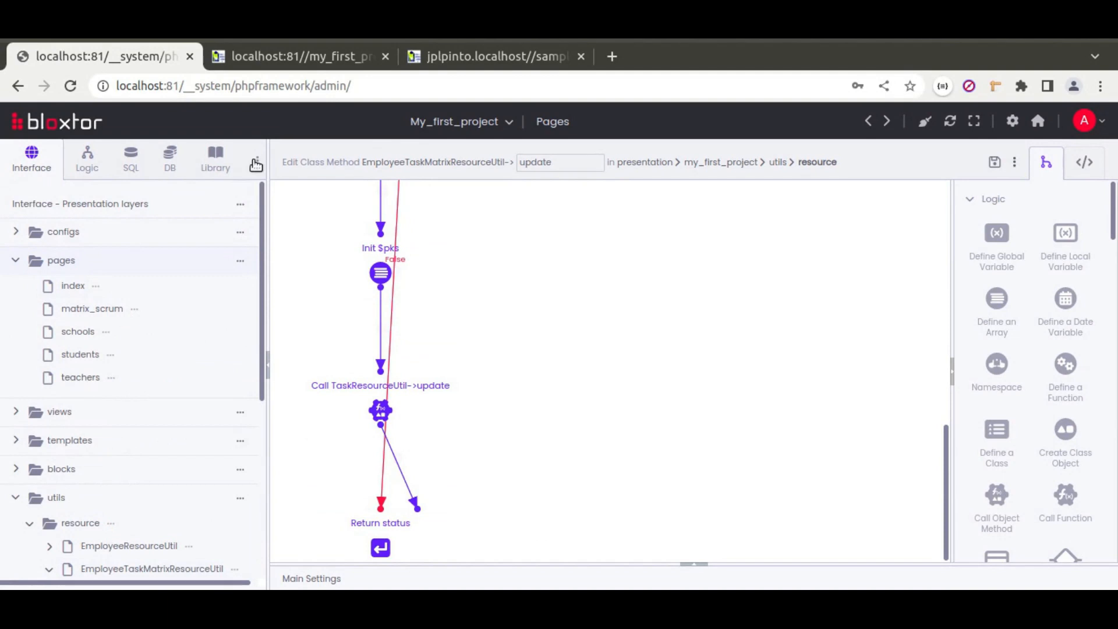
click(255, 166)
click(223, 187)
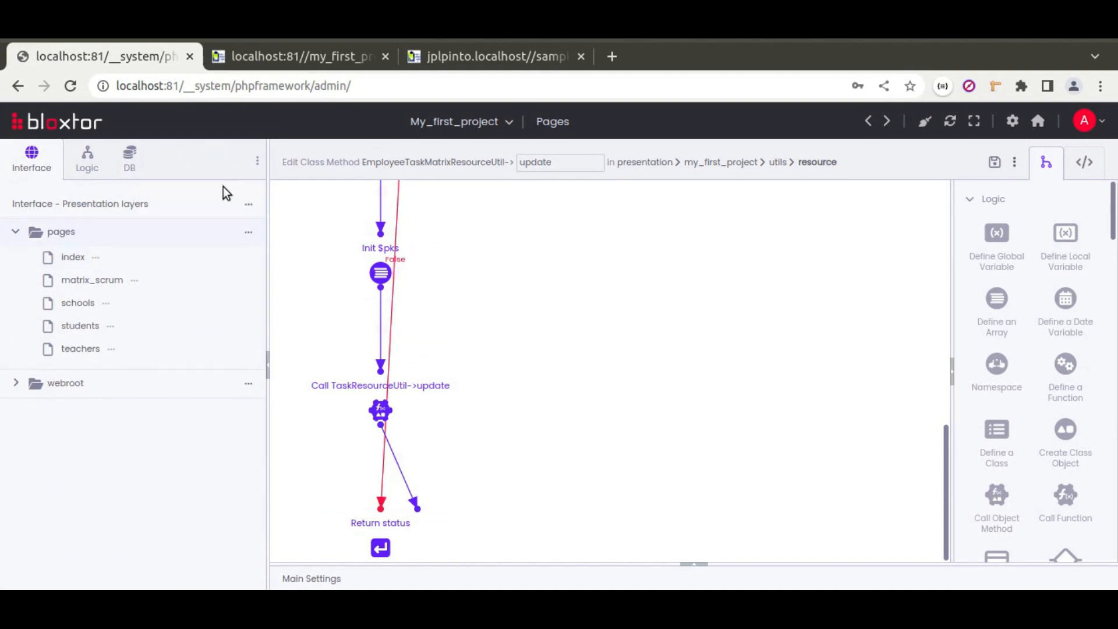
click(108, 280)
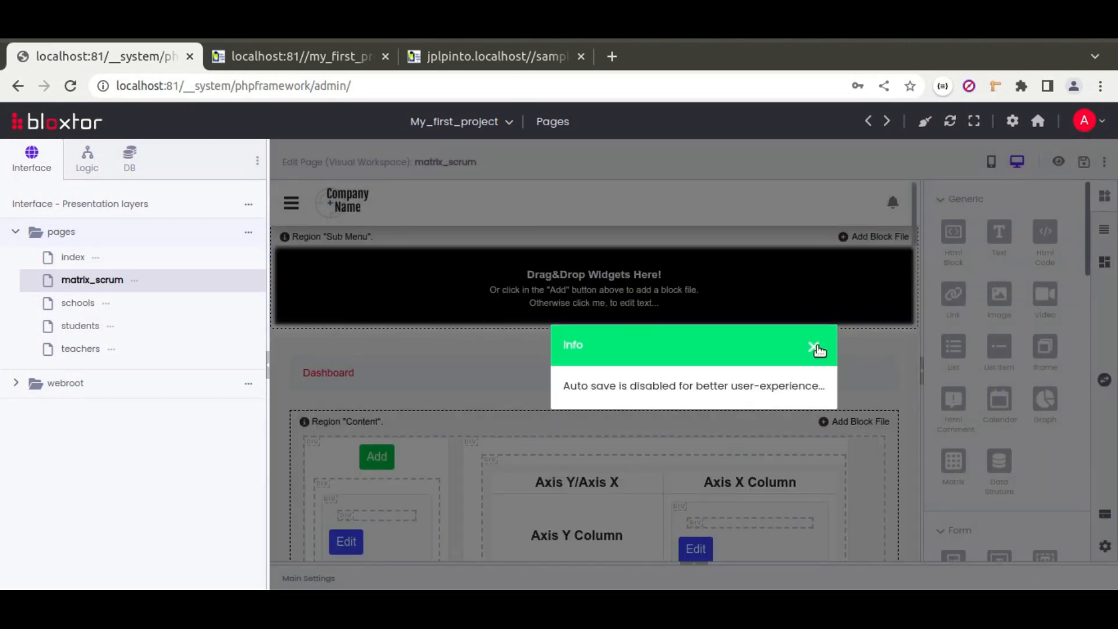
click(815, 348)
Step: Select the Matrix widget on the page and expand the Resources section of its dynamic widget settings
scroll(693, 341, down, 3)
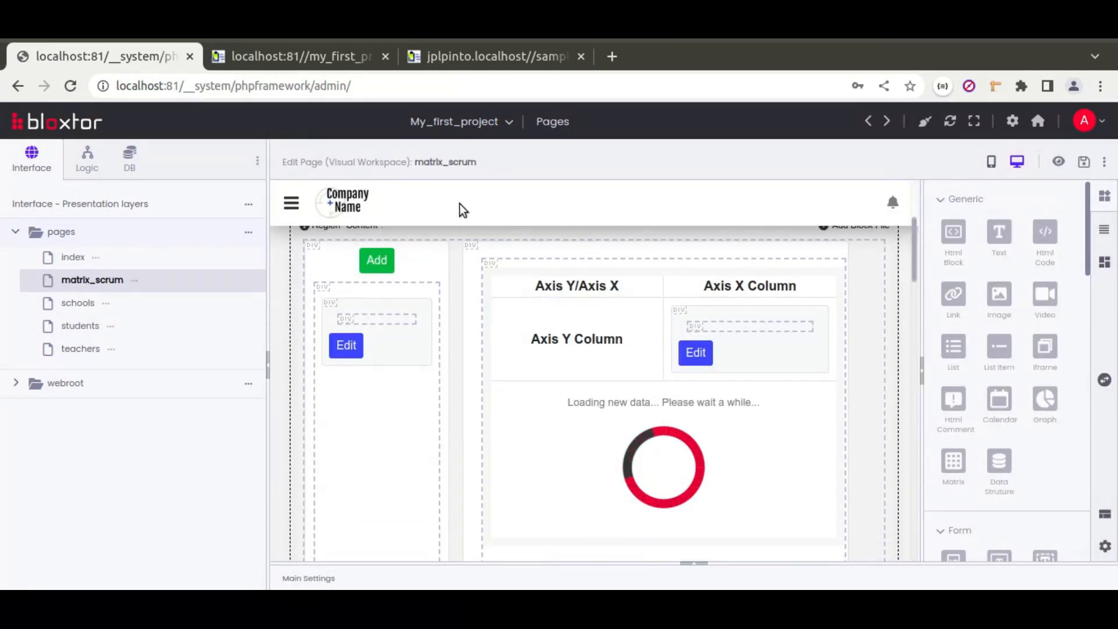
click(518, 263)
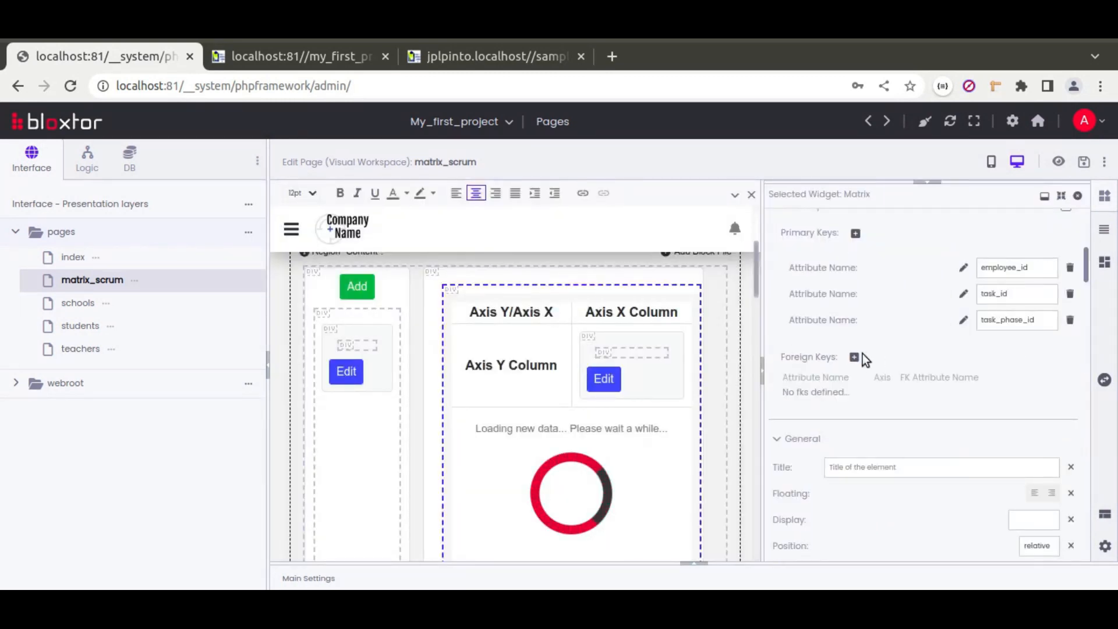
scroll(833, 337, up, 10)
click(820, 307)
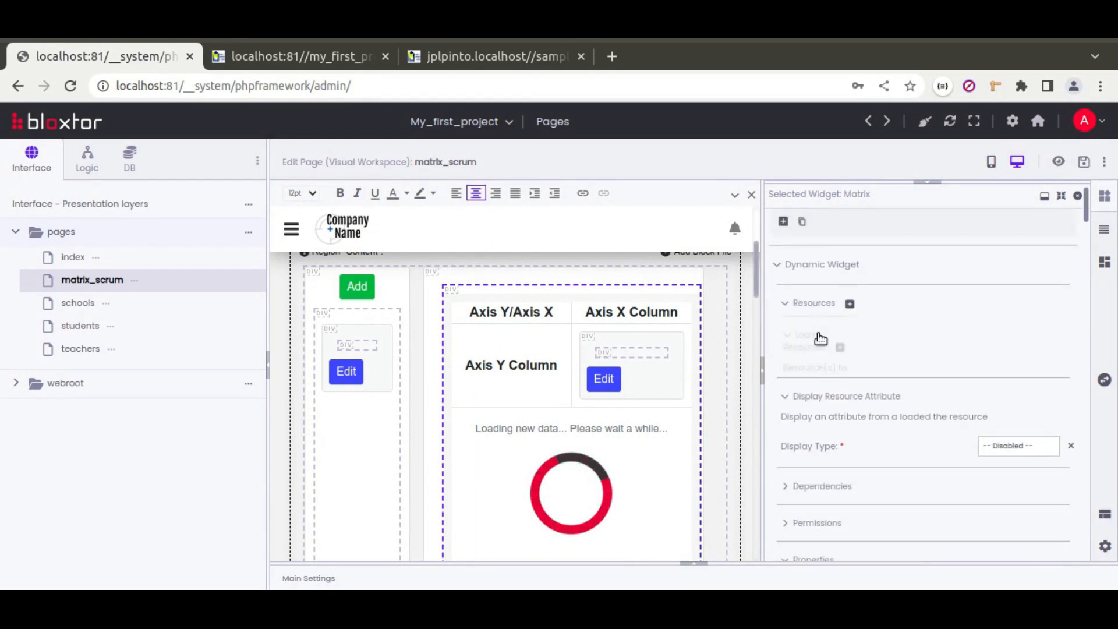
Step: Review the Matrix widget's Add, Update and Remove Resources sections and the page's existing resource actions in the main settings
scroll(789, 362, down, 5)
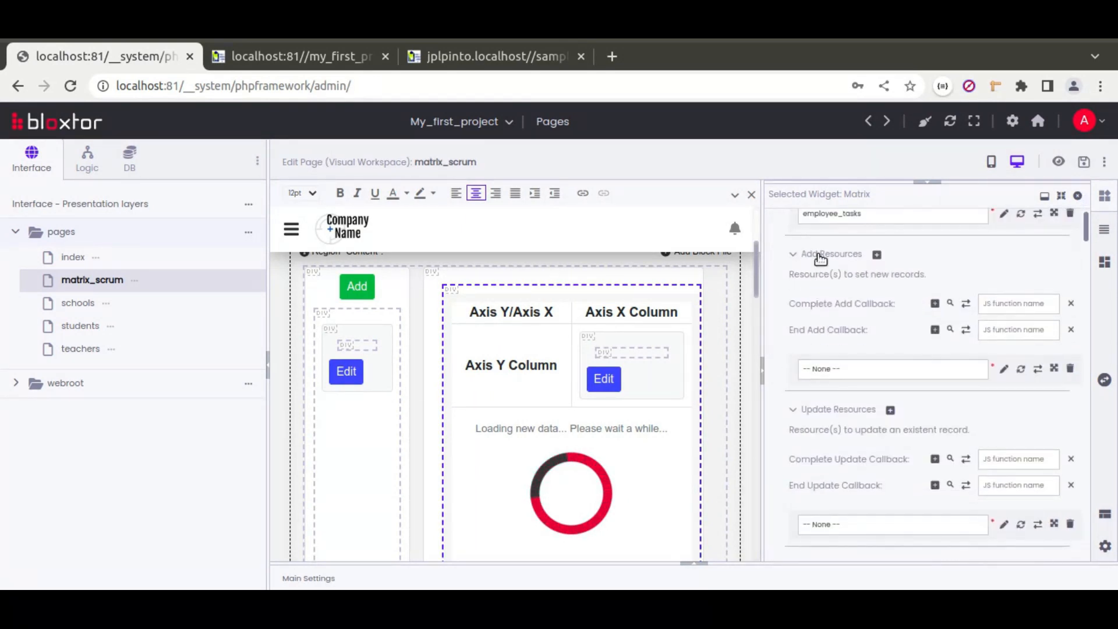
scroll(825, 428, down, 3)
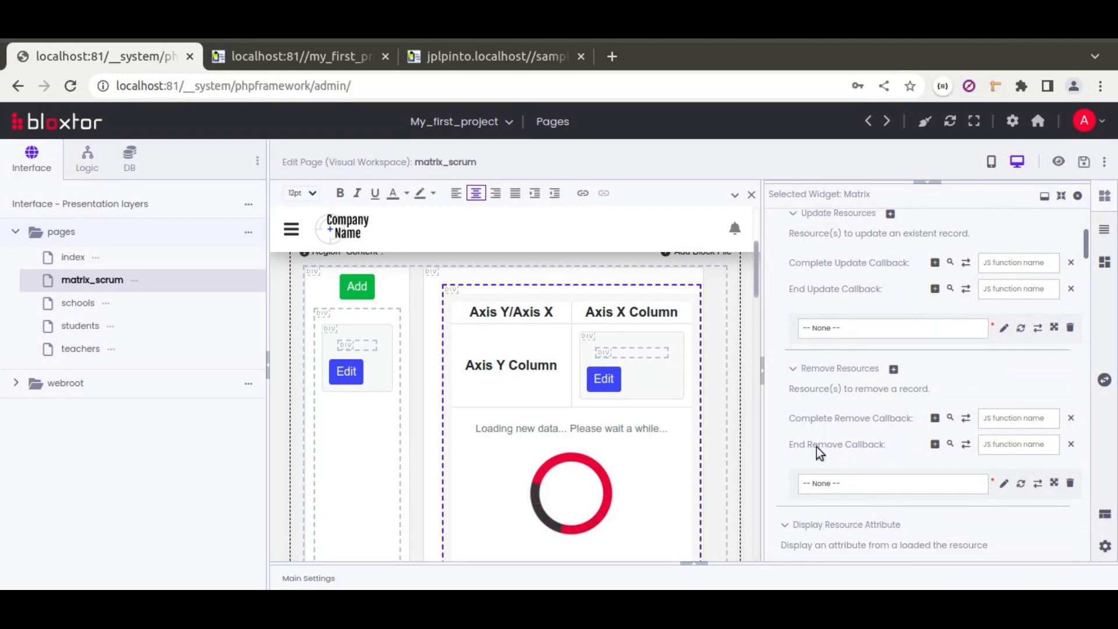
click(693, 571)
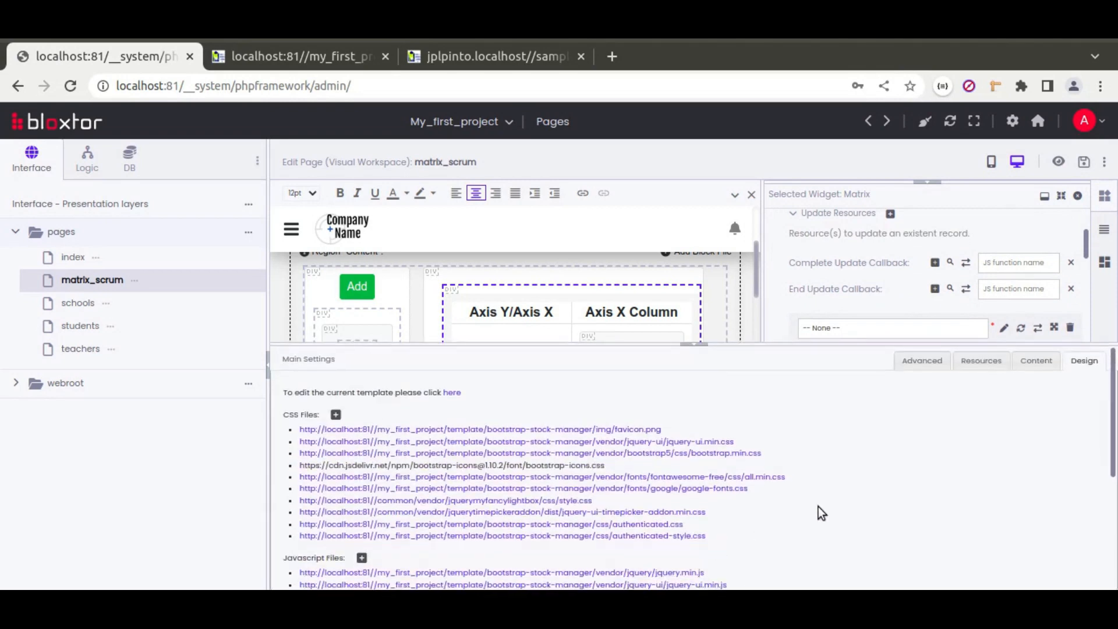
click(980, 361)
click(876, 399)
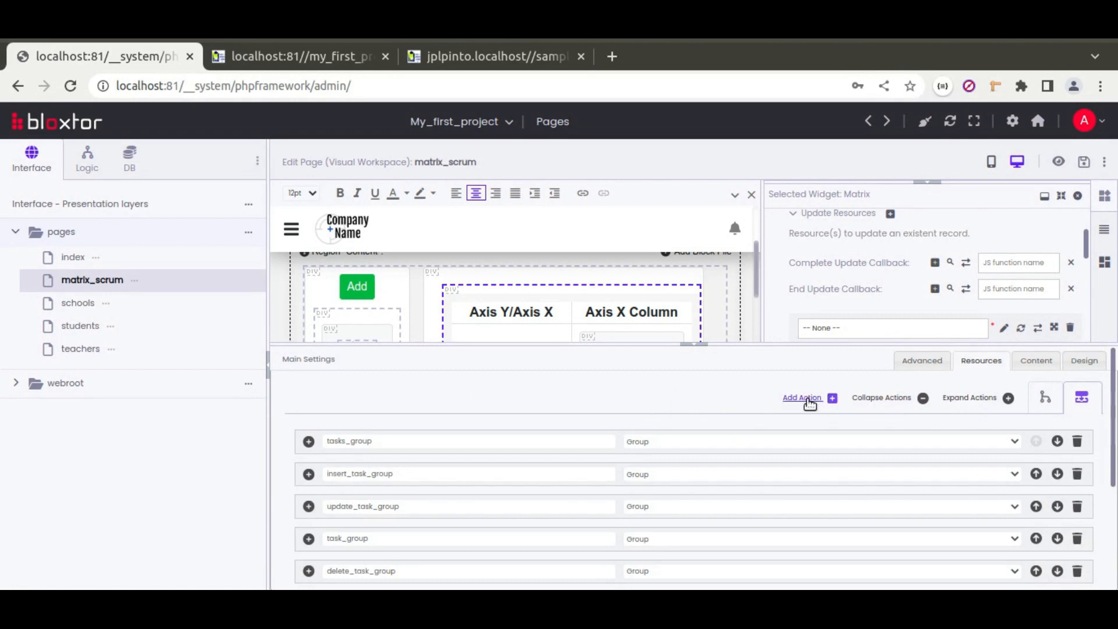
click(701, 347)
scroll(871, 403, up, 2)
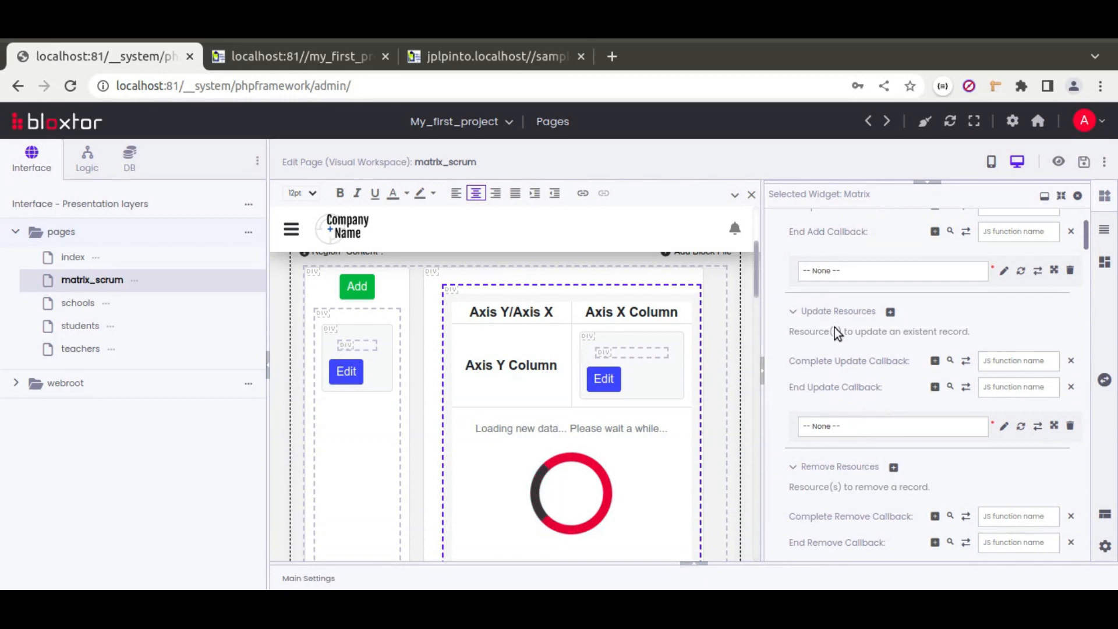
scroll(855, 359, up, 2)
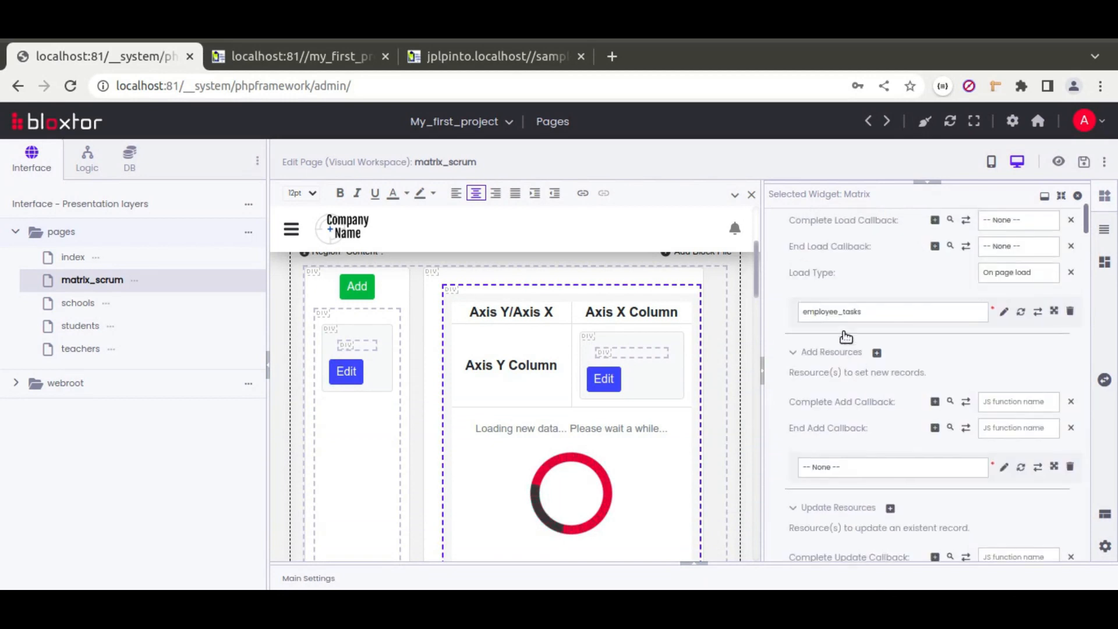
Step: Start a new resource for the Matrix widget's Add Resources, based in Object Method
click(1004, 468)
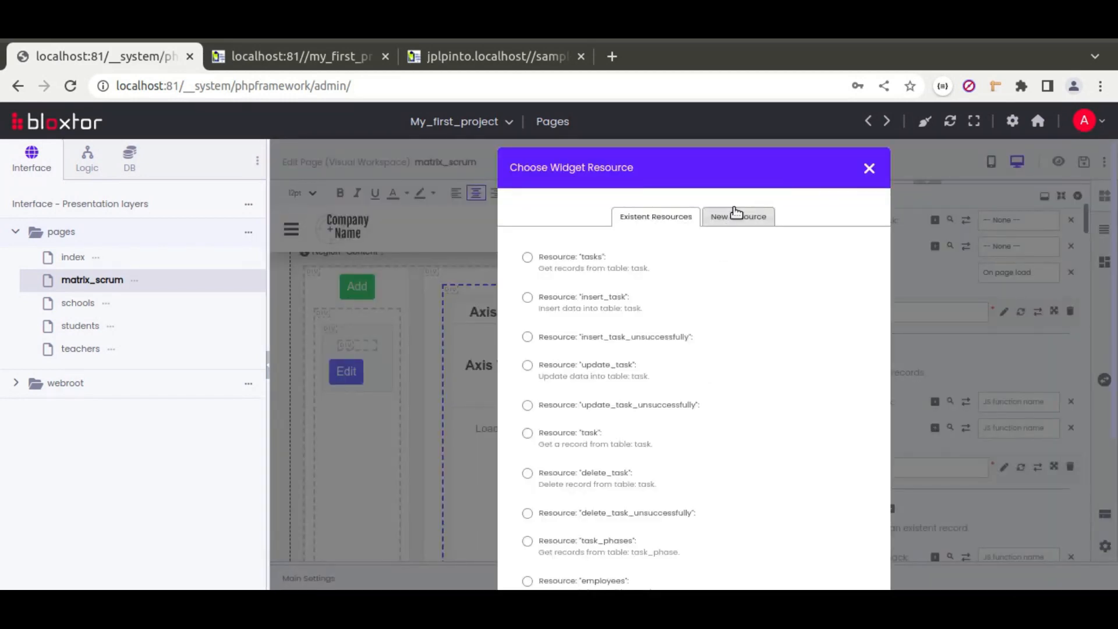
click(733, 217)
click(745, 259)
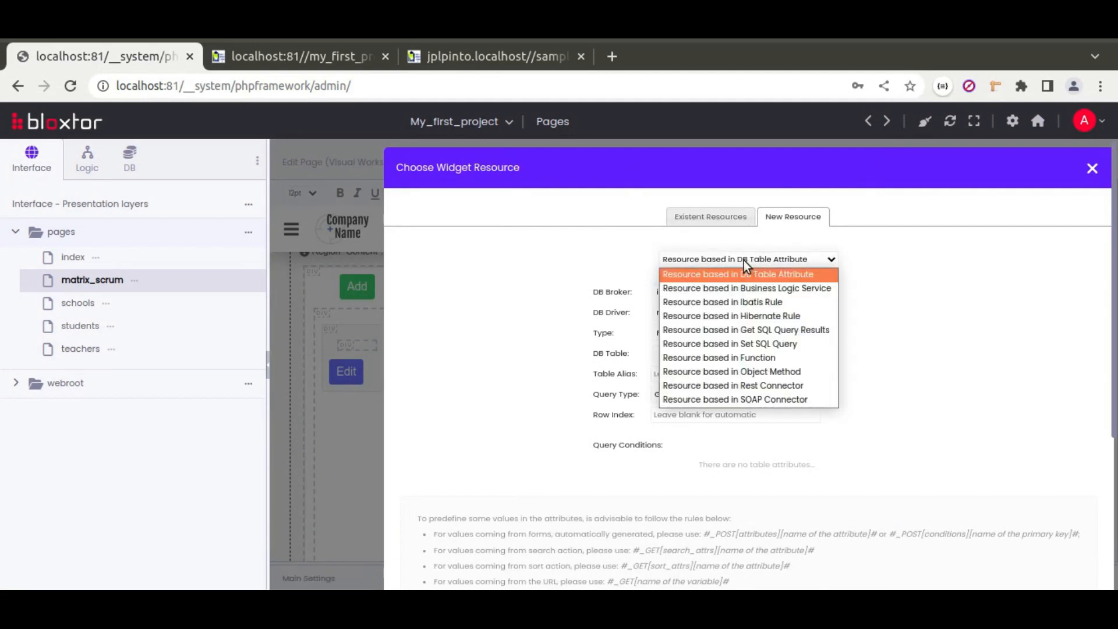
click(758, 372)
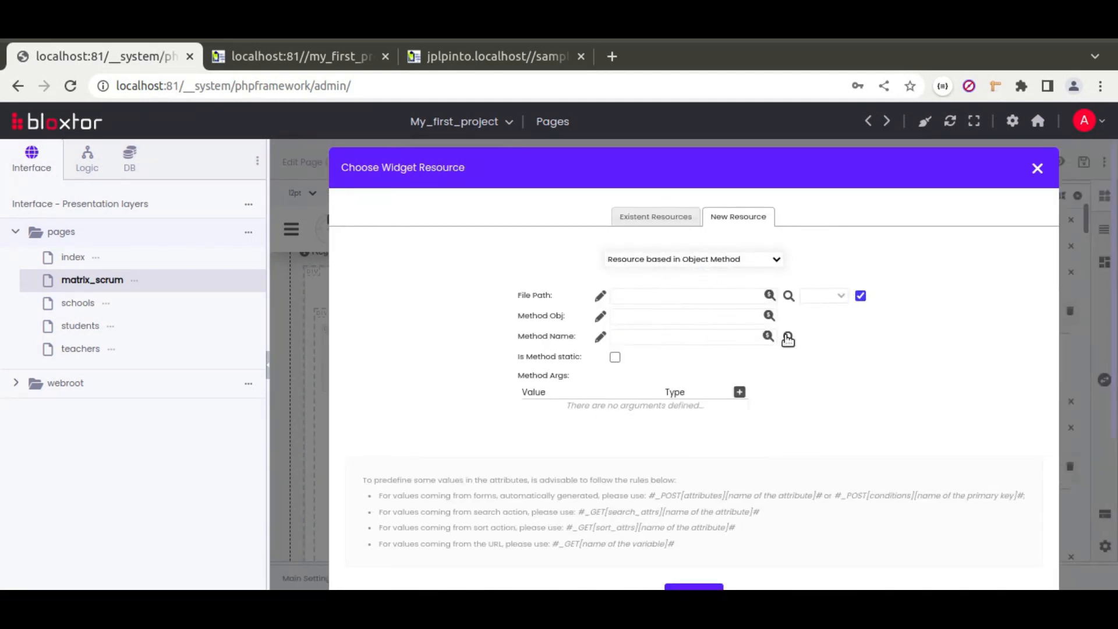
Step: Choose the insert method of EmployeeTaskMatrixResourceUtil from my_first_project's utils/resource folder for the new resource
click(787, 339)
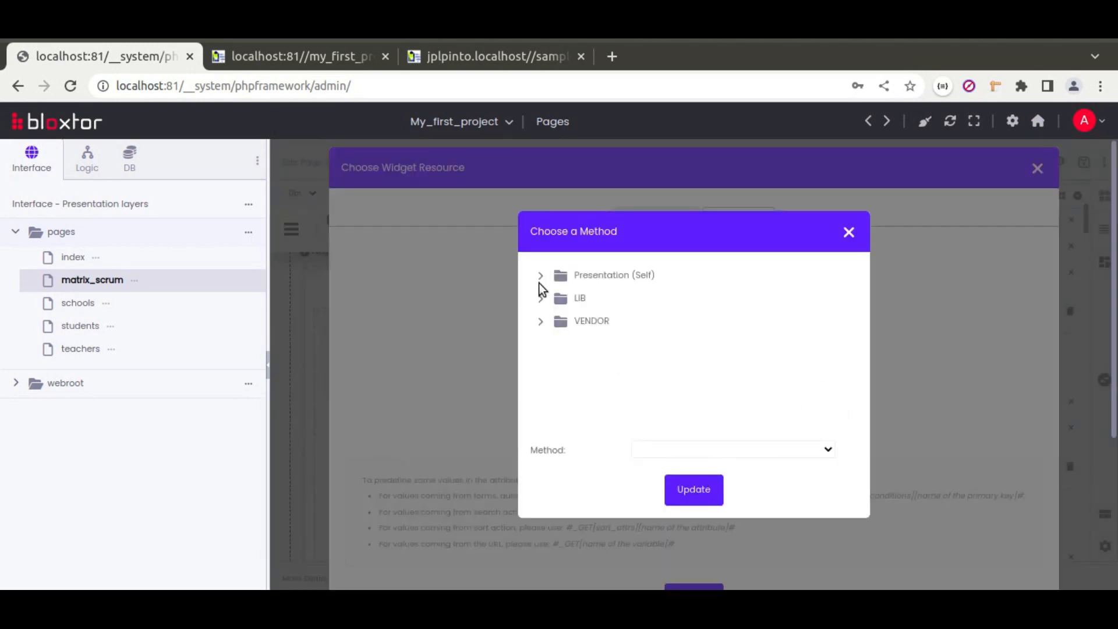
click(540, 276)
click(559, 321)
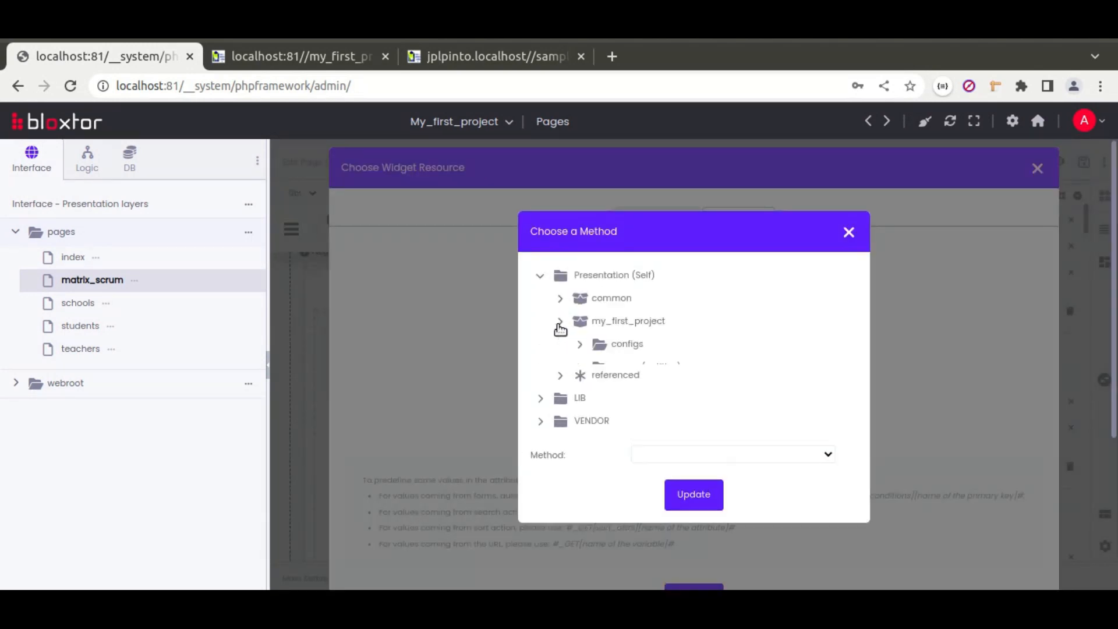
click(580, 458)
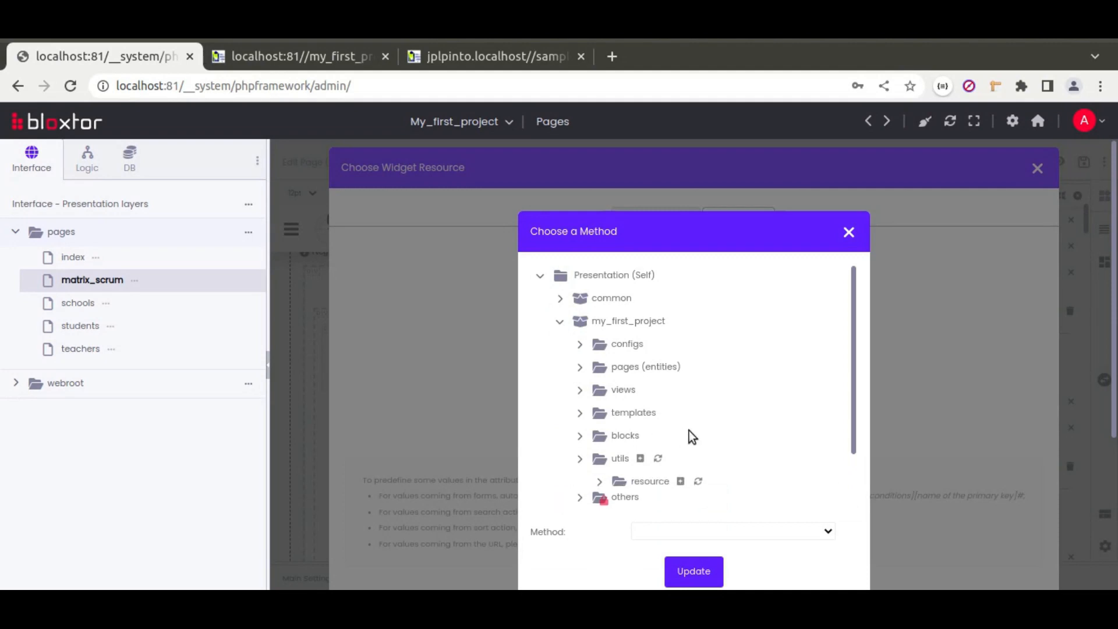
click(599, 482)
scroll(706, 429, down, 5)
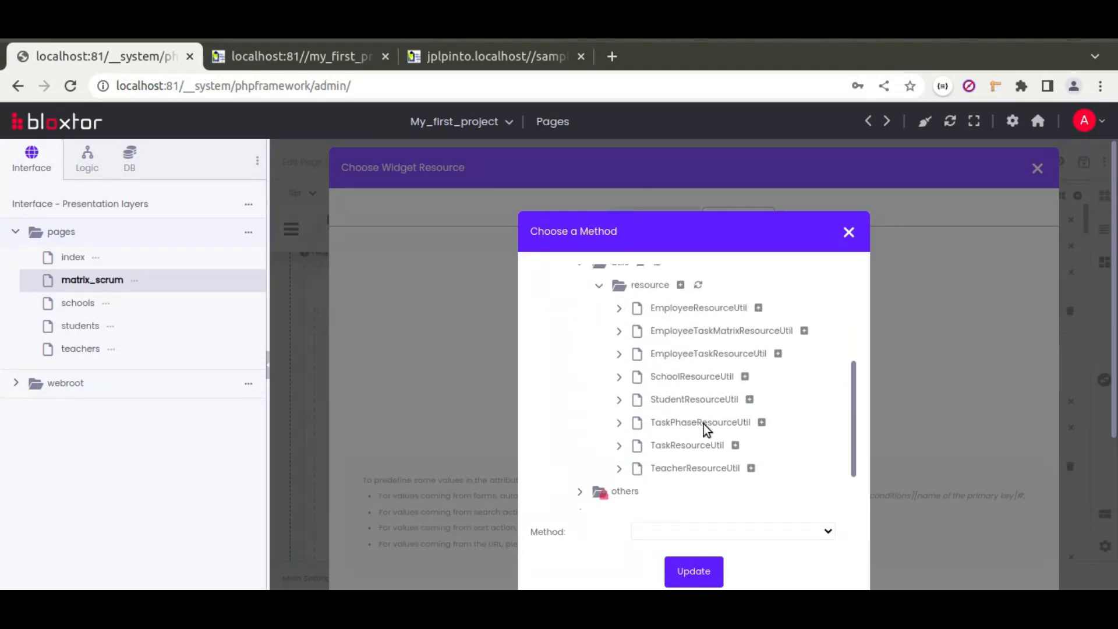
scroll(706, 429, up, 3)
click(711, 367)
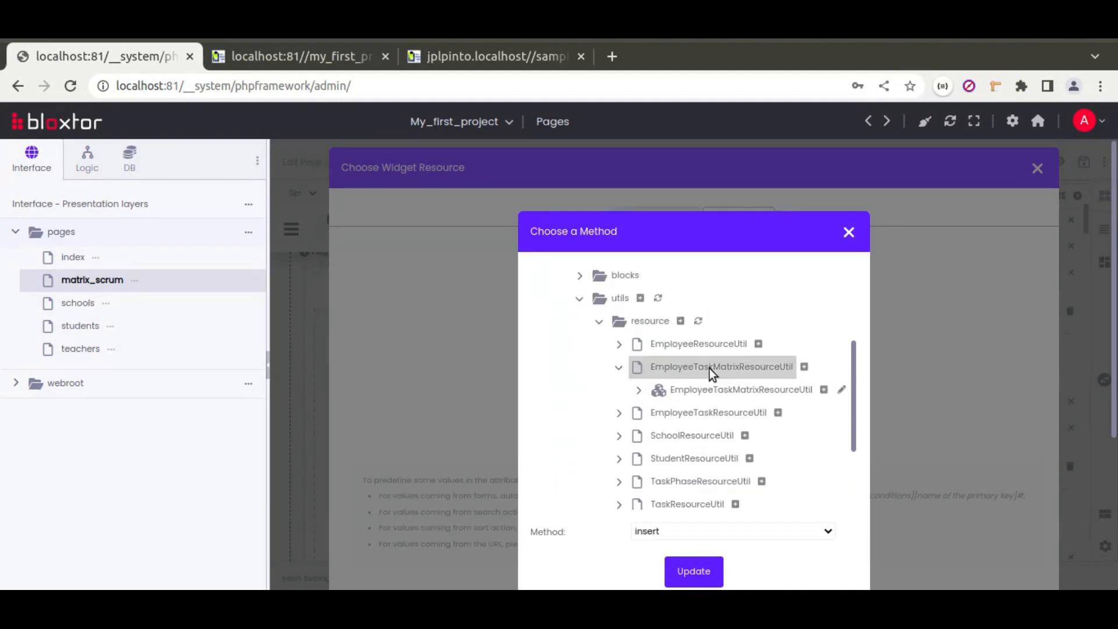
click(693, 571)
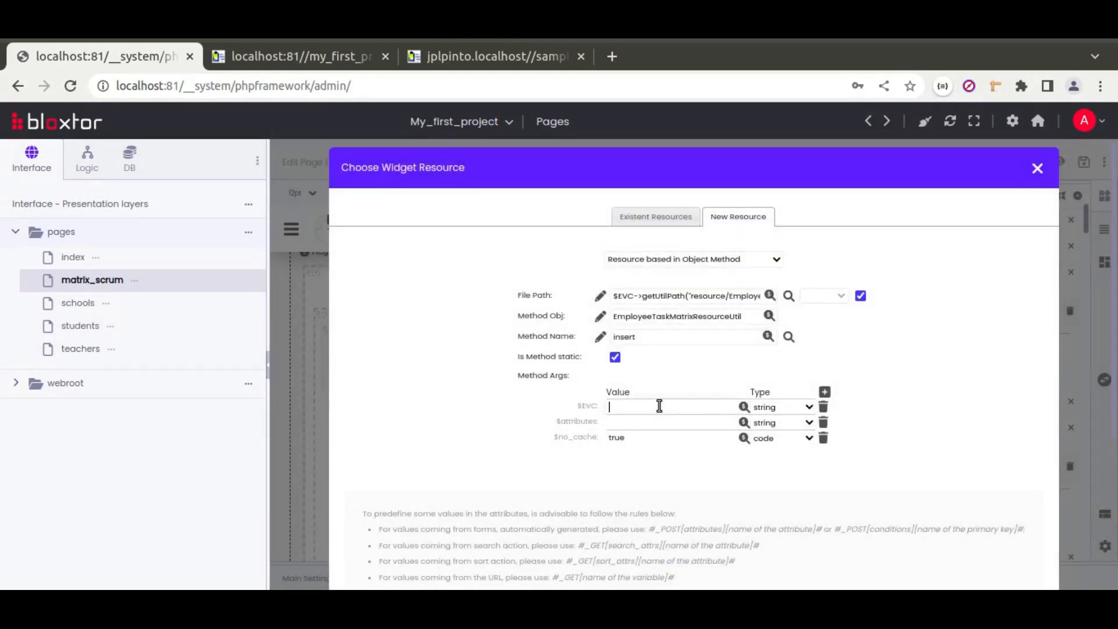
Step: Set $EVC to variable EVC and $attributes to code $_POST["attributes"], remove $no_cache, and create the resource, dismissing the notice
click(781, 404)
click(774, 437)
click(659, 421)
triple_click(660, 421)
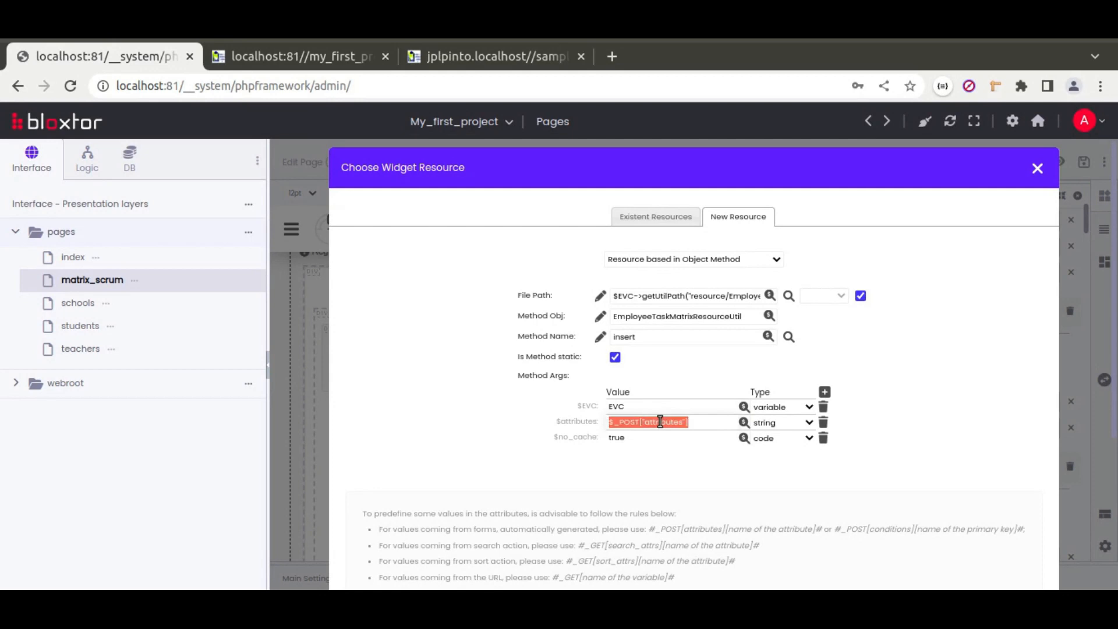
click(782, 428)
click(772, 466)
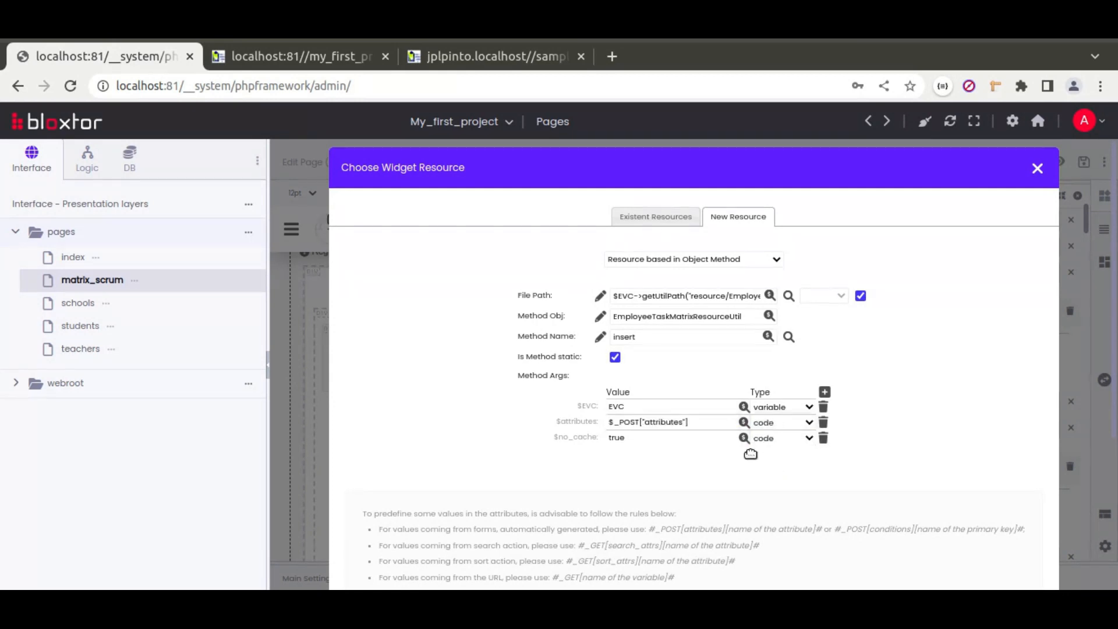
click(823, 439)
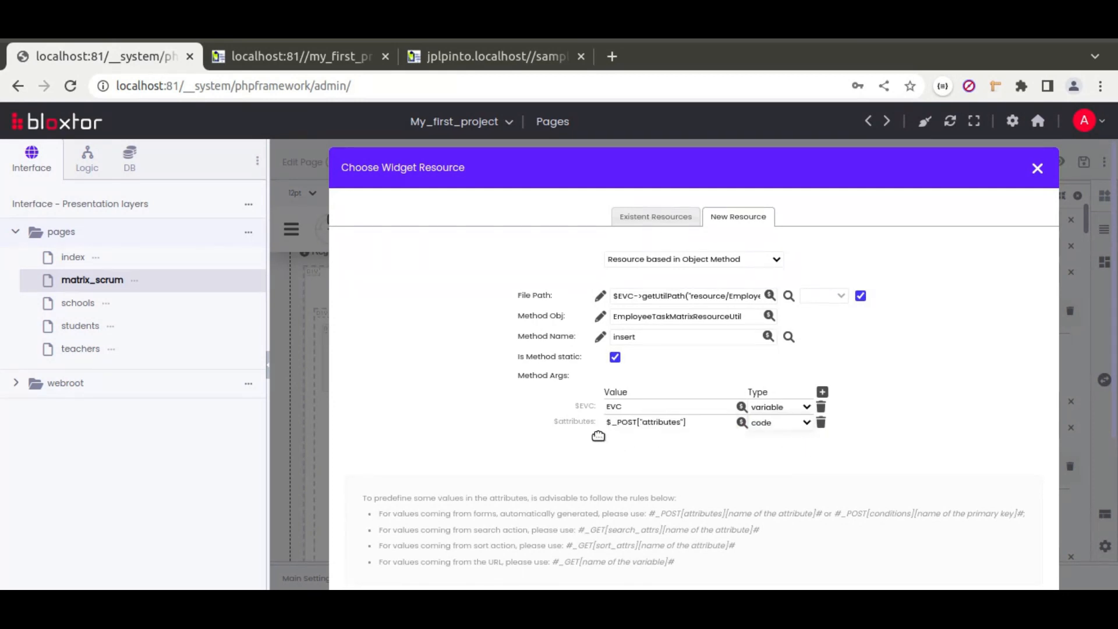
scroll(708, 459, down, 3)
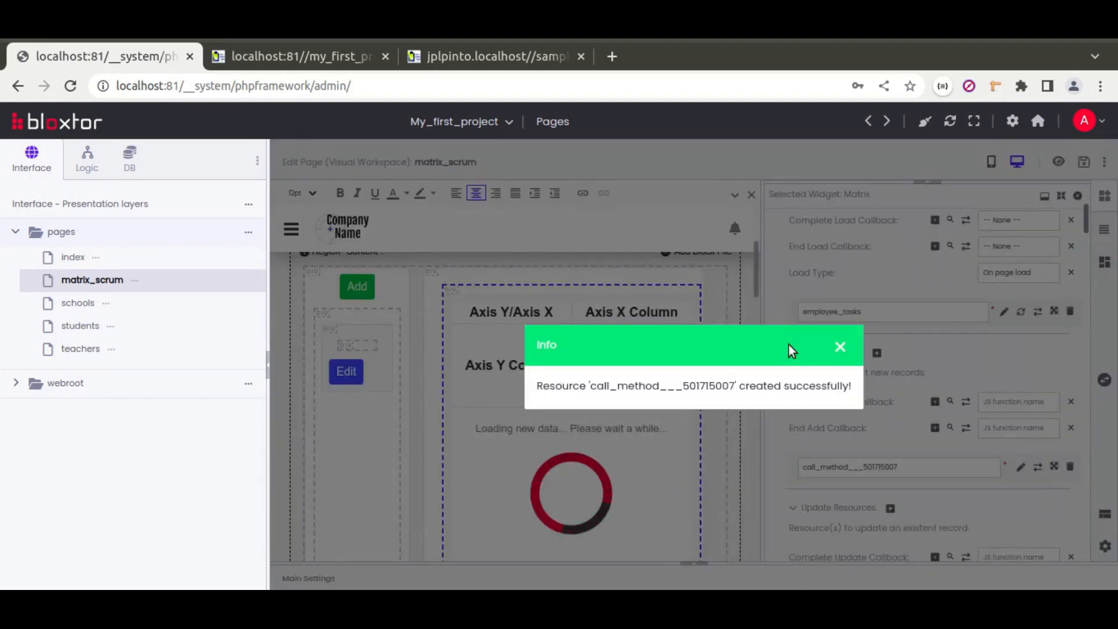
click(839, 346)
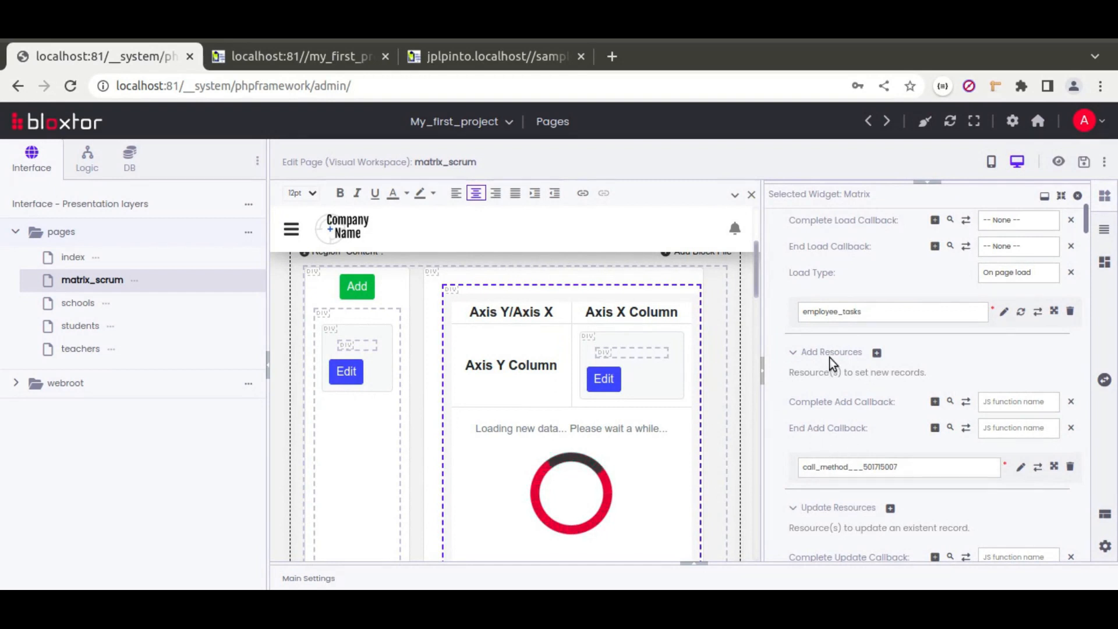
Step: Rename the new call-method group in the page's resource actions as dd_add_group
click(689, 571)
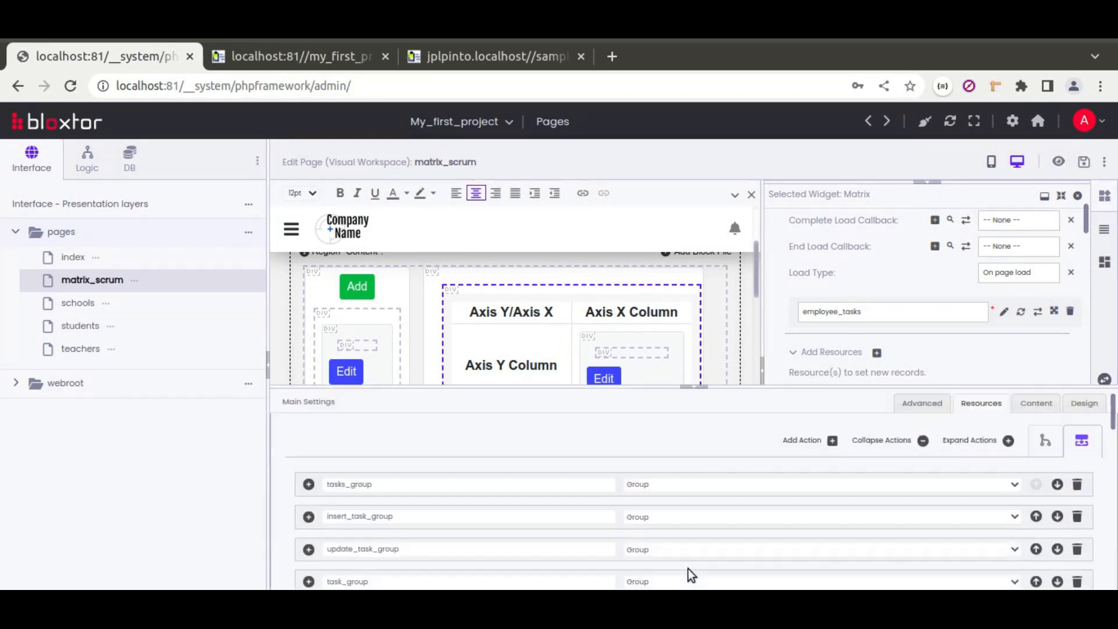
scroll(554, 497, down, 10)
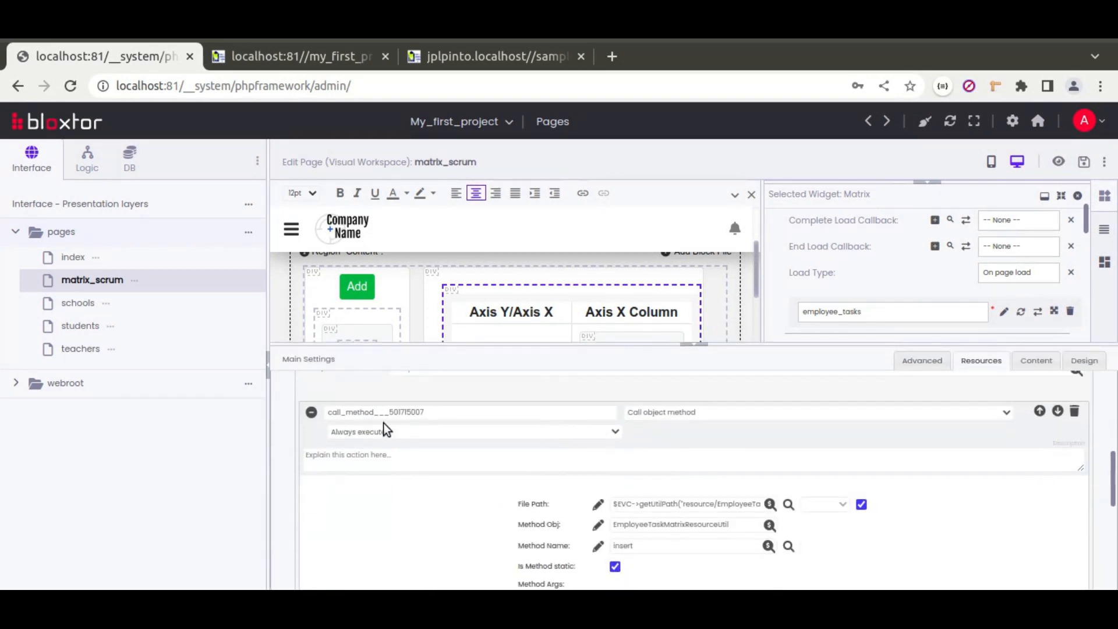
scroll(413, 489, up, 3)
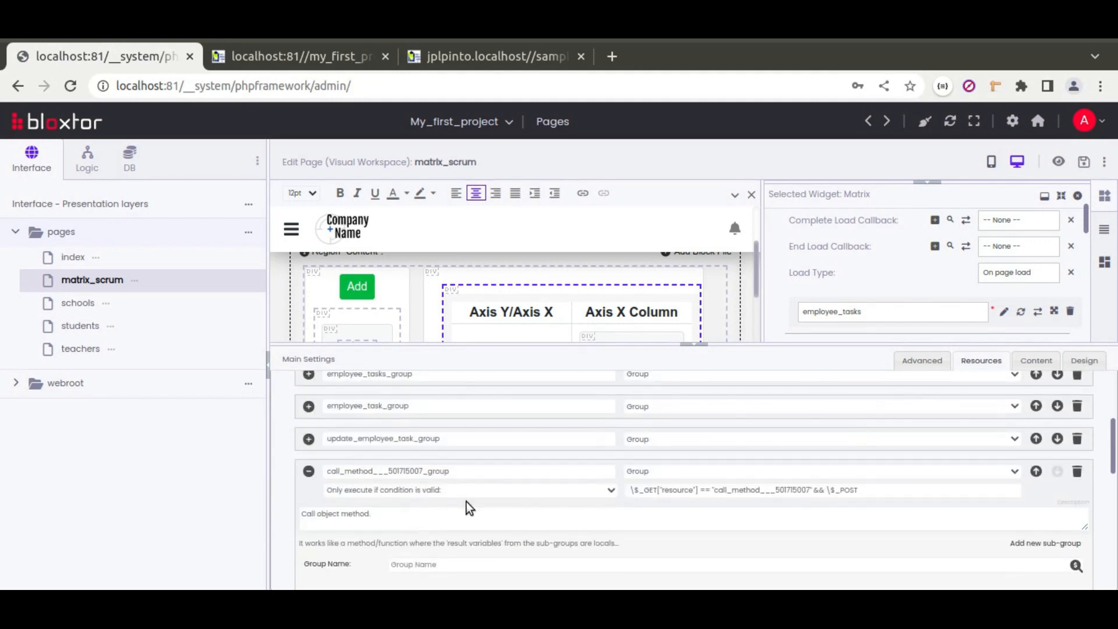
scroll(466, 501, down, 1)
scroll(454, 494, up, 2)
double_click(398, 471)
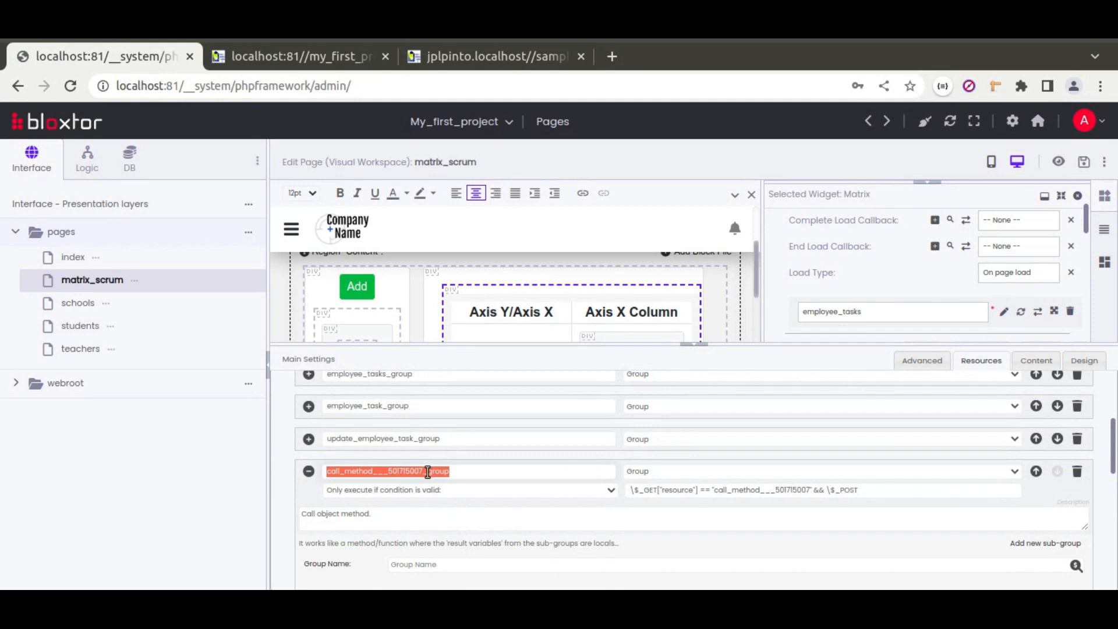
click(422, 470)
drag(401, 470, 322, 470)
text(mo)
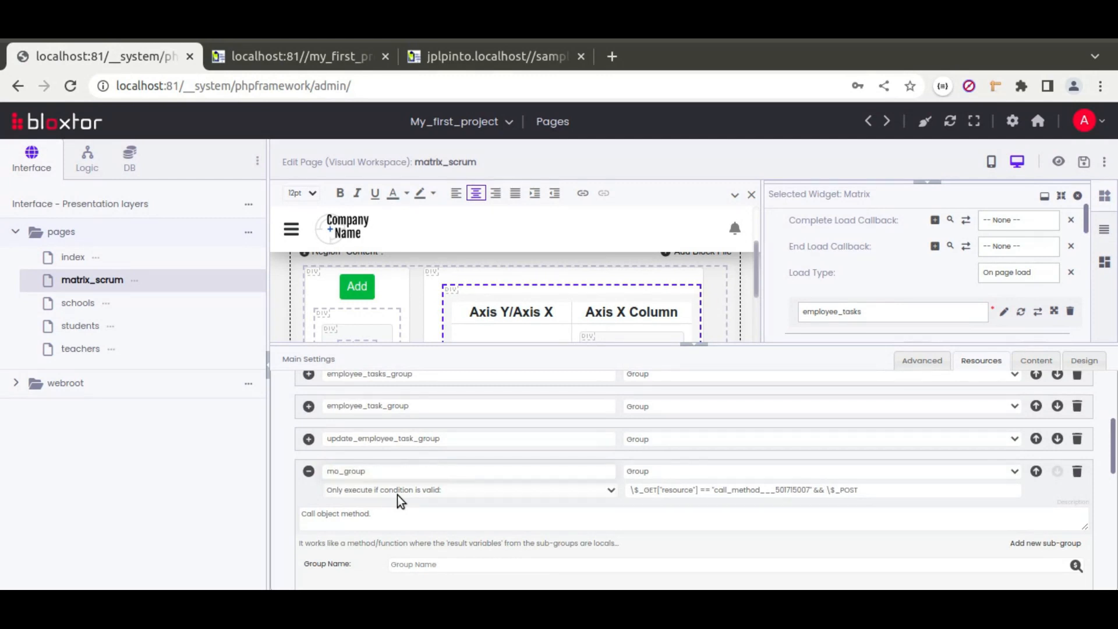
key(BackSpace)
key(BackSpace)
text(drc)
text(g)
key(BackSpace)
key(BackSpace)
key(BackSpace)
text(c)
text(_add)
Step: Set the resource name in the dd_add_group condition to dd_add and rename its inner call object method action as dd_add
double_click(362, 471)
click(360, 472)
double_click(756, 490)
text(dd_add)
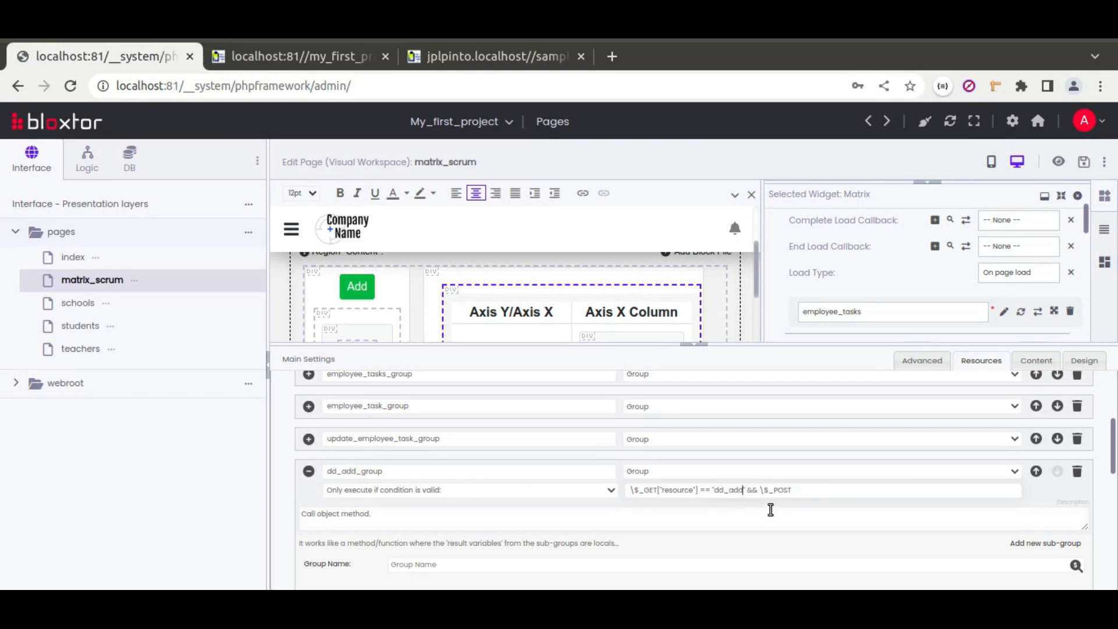
scroll(368, 509, down, 1)
scroll(366, 509, down, 3)
double_click(394, 412)
text(dd_add)
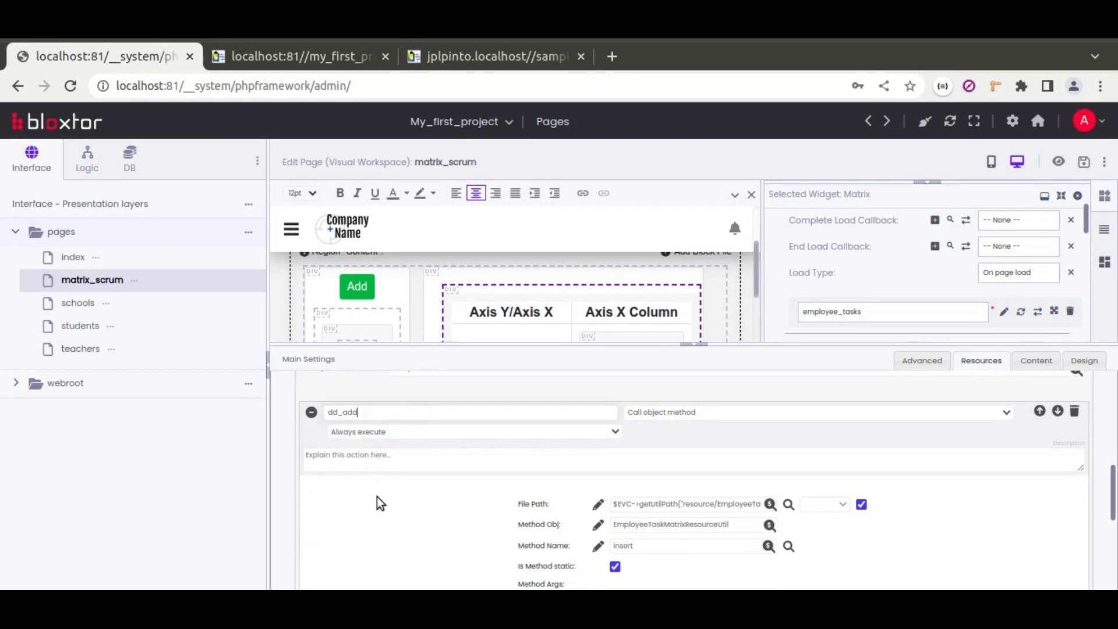
Step: Check the renamed group's settings, then collapse the main settings and select dd_add as the Matrix widget's add resource
scroll(376, 501, up, 4)
scroll(378, 502, down, 6)
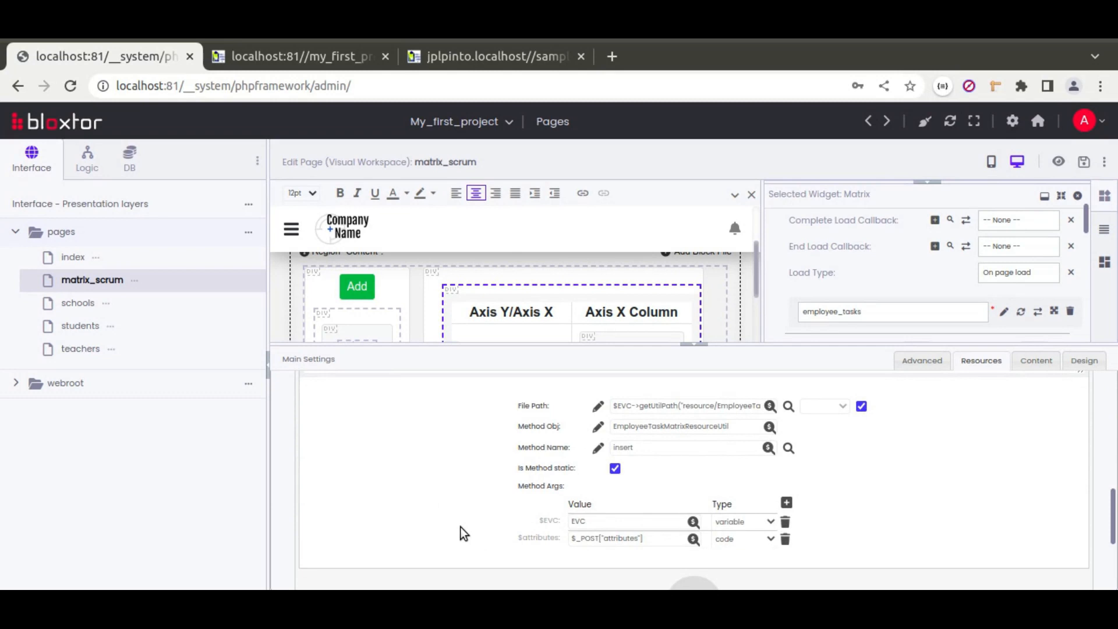
scroll(460, 526, up, 5)
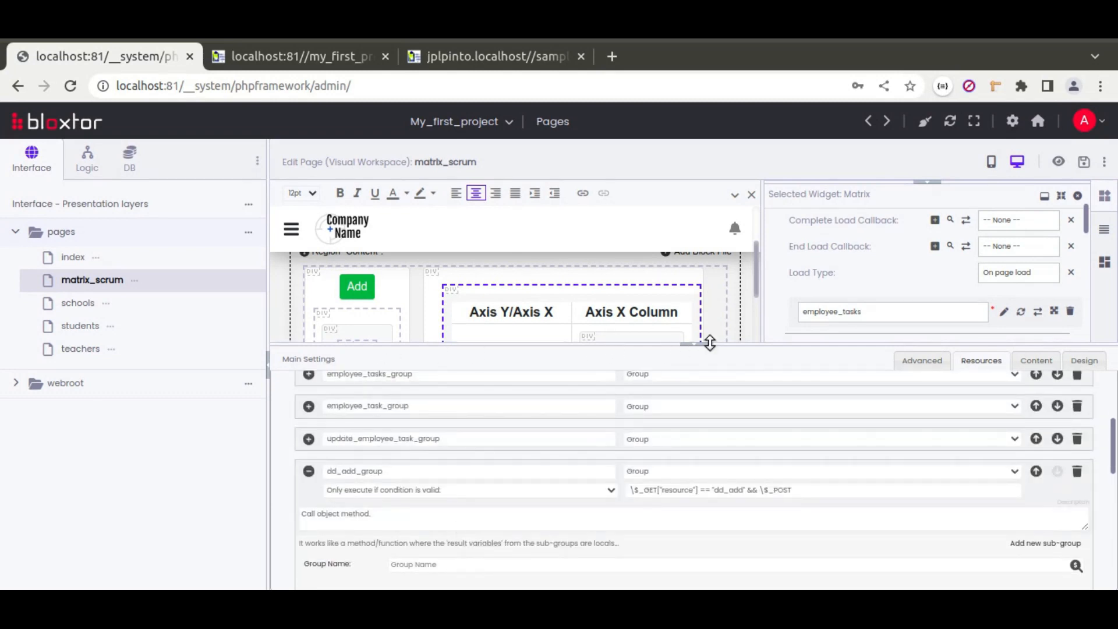
click(710, 343)
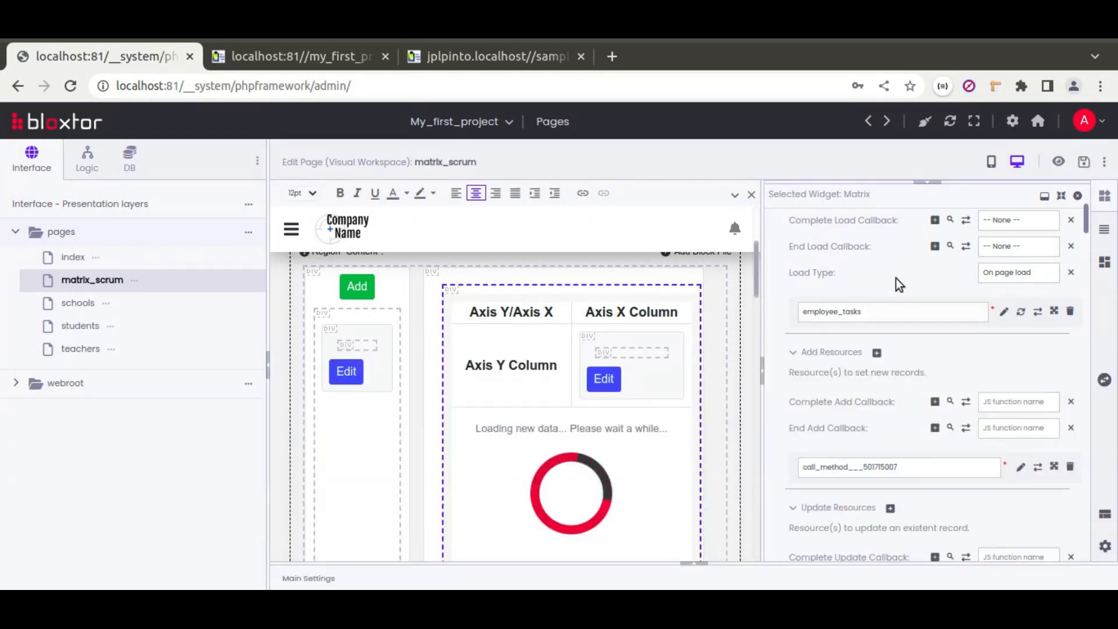
click(1030, 467)
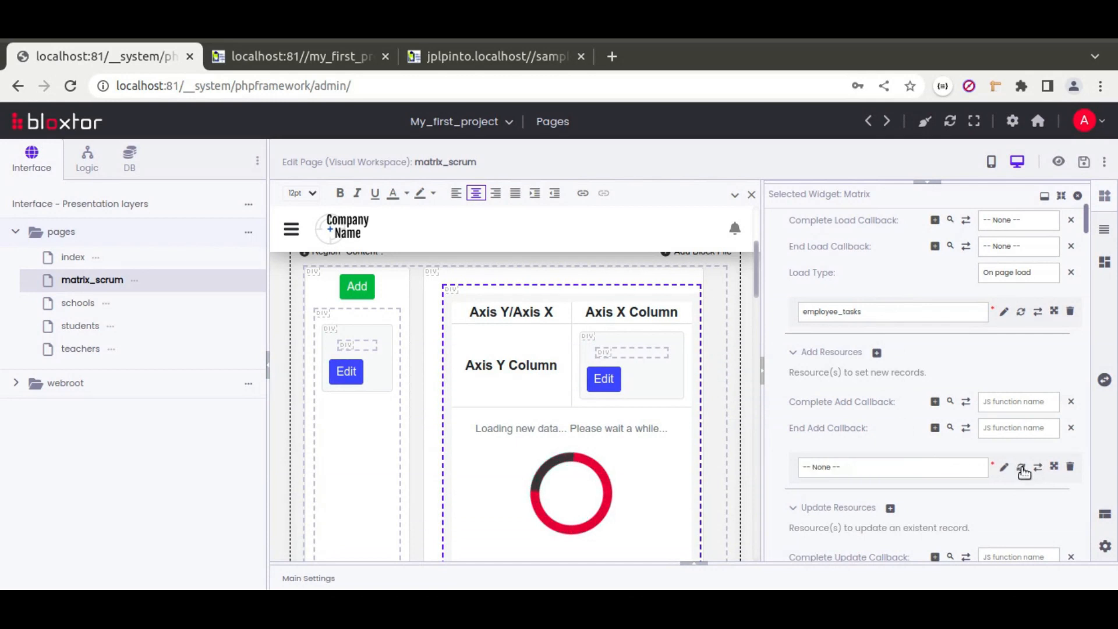
click(958, 464)
scroll(903, 414, down, 3)
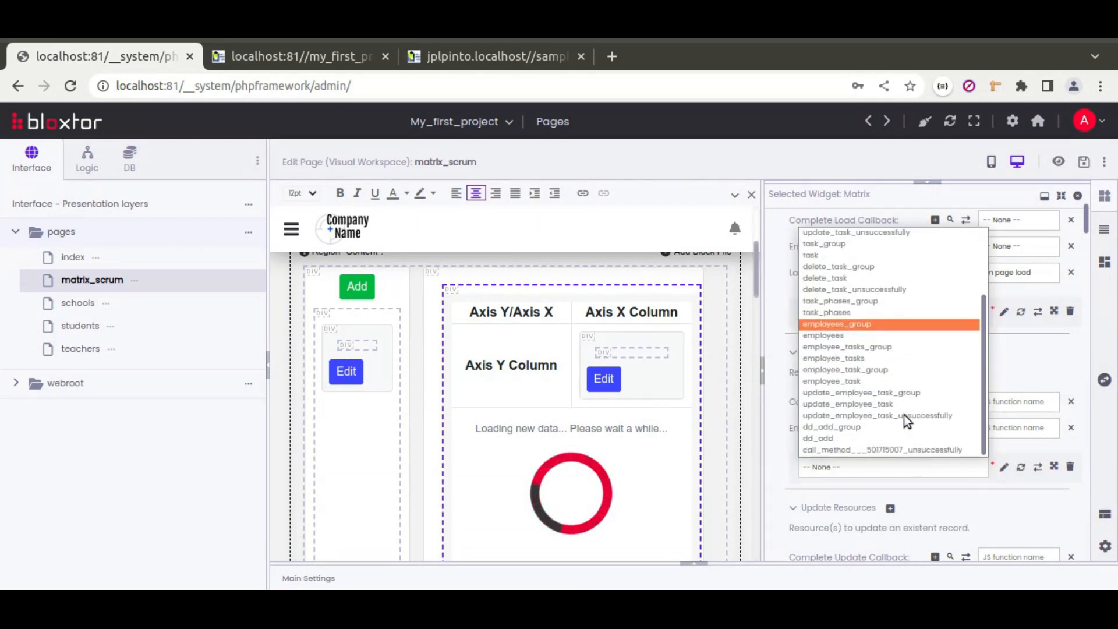
click(832, 438)
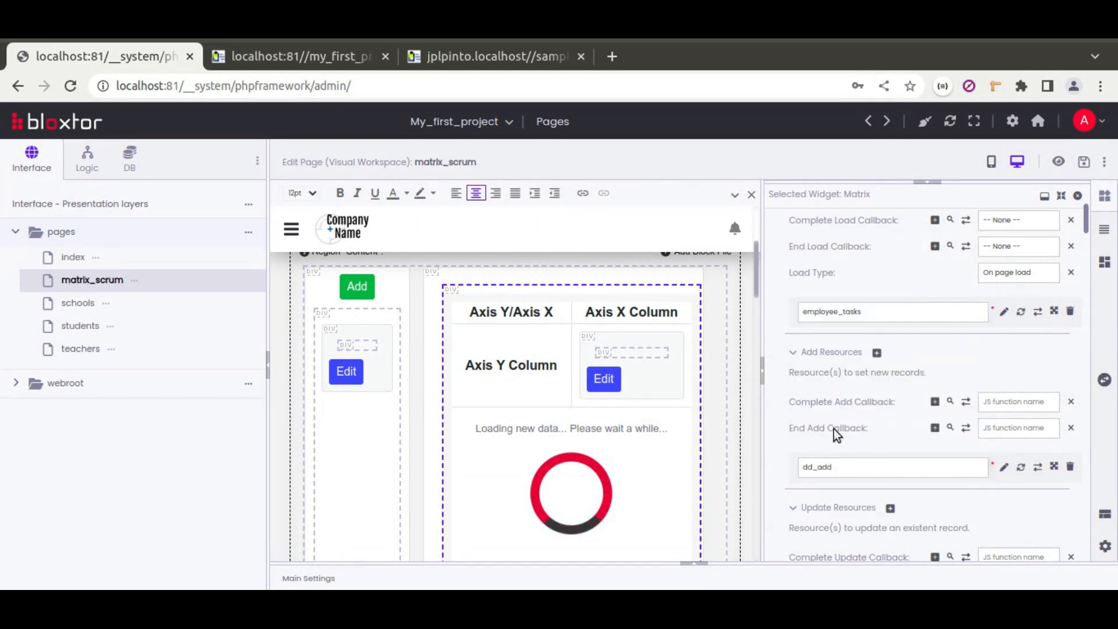
Step: Start a new update resource for the Matrix widget and choose the update method of EmployeeTaskMatrixResourceUtil
scroll(820, 396, down, 3)
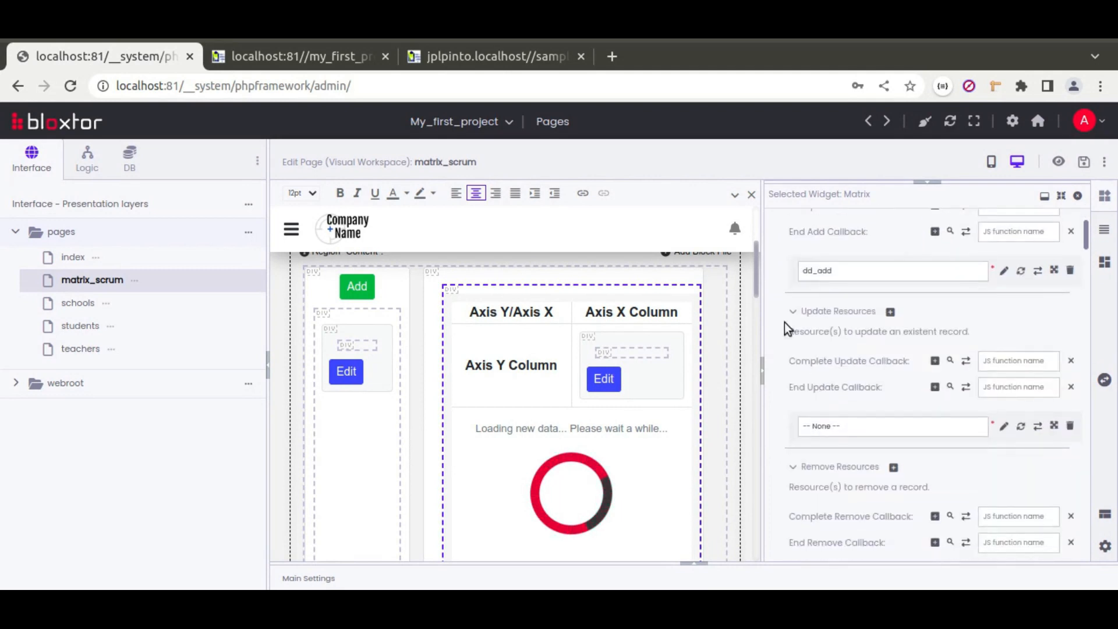
click(1002, 426)
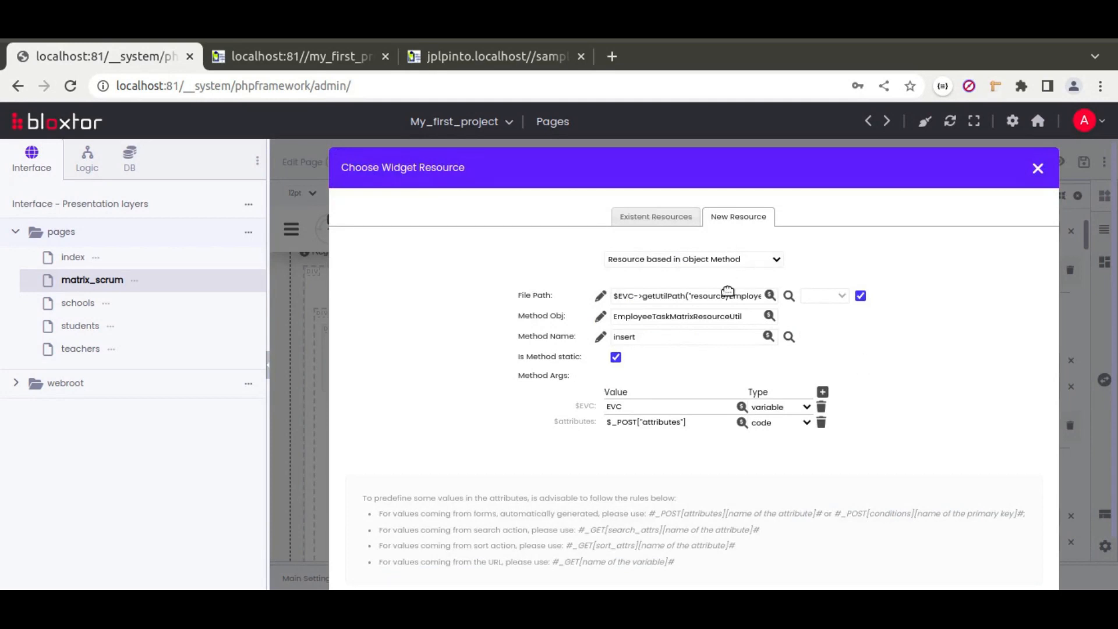
click(789, 337)
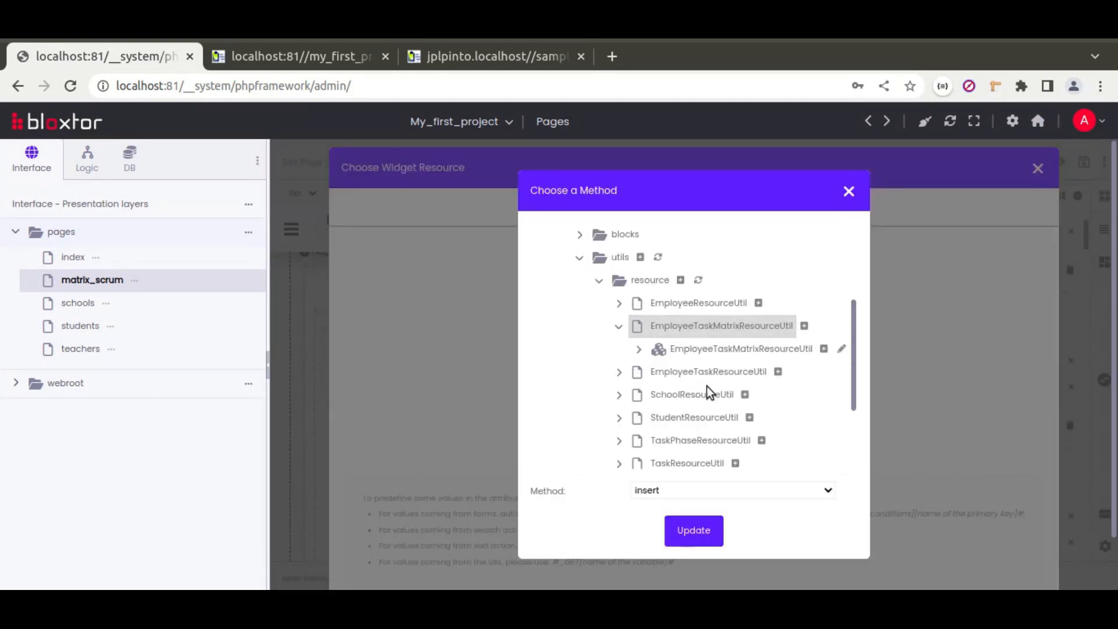
click(680, 489)
click(659, 524)
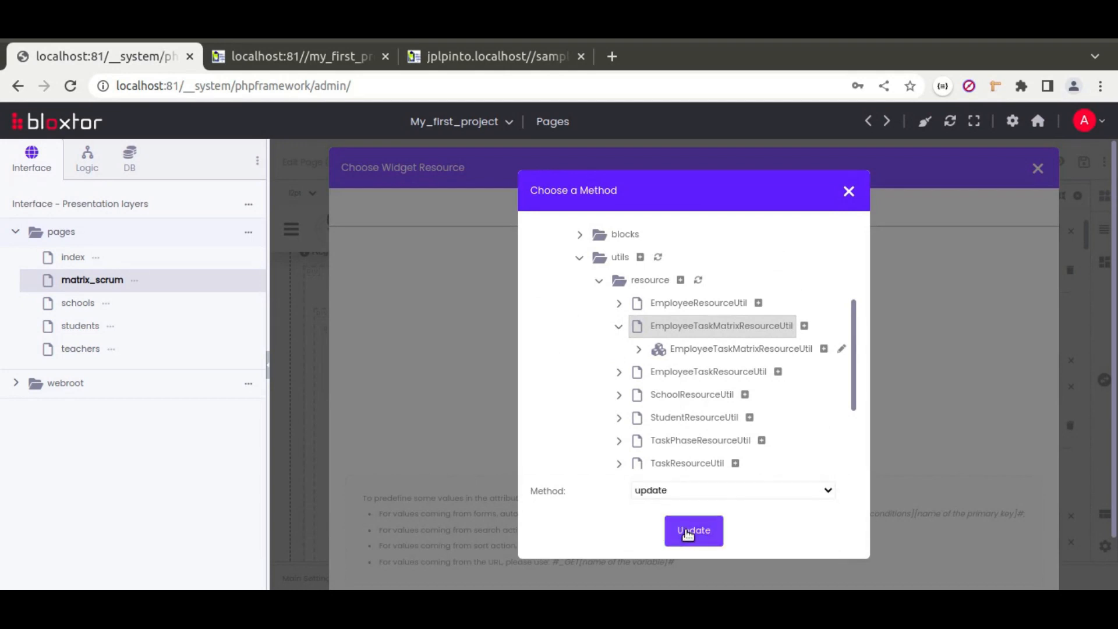
click(688, 531)
Step: Set the $EVC argument to EVC and the types of $EVC, $attributes and $pks to variable
click(641, 406)
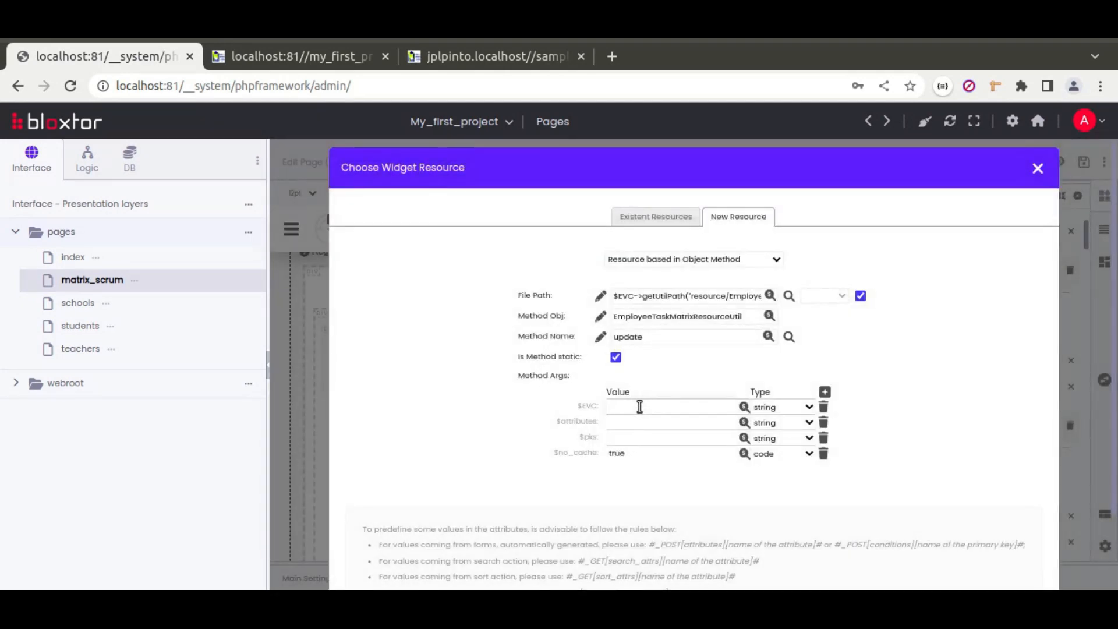
click(777, 423)
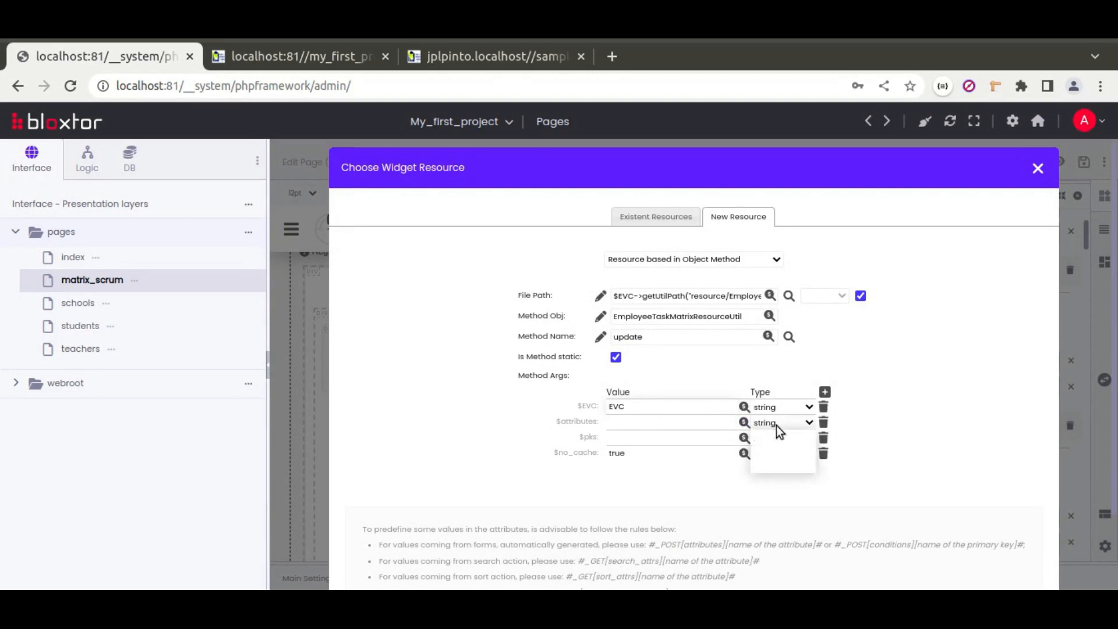
click(773, 451)
click(770, 437)
click(773, 464)
click(767, 406)
click(774, 434)
Step: Set the $attributes argument to _POST["attributes"] and the $pks argument to _POST["conditions"]
click(659, 424)
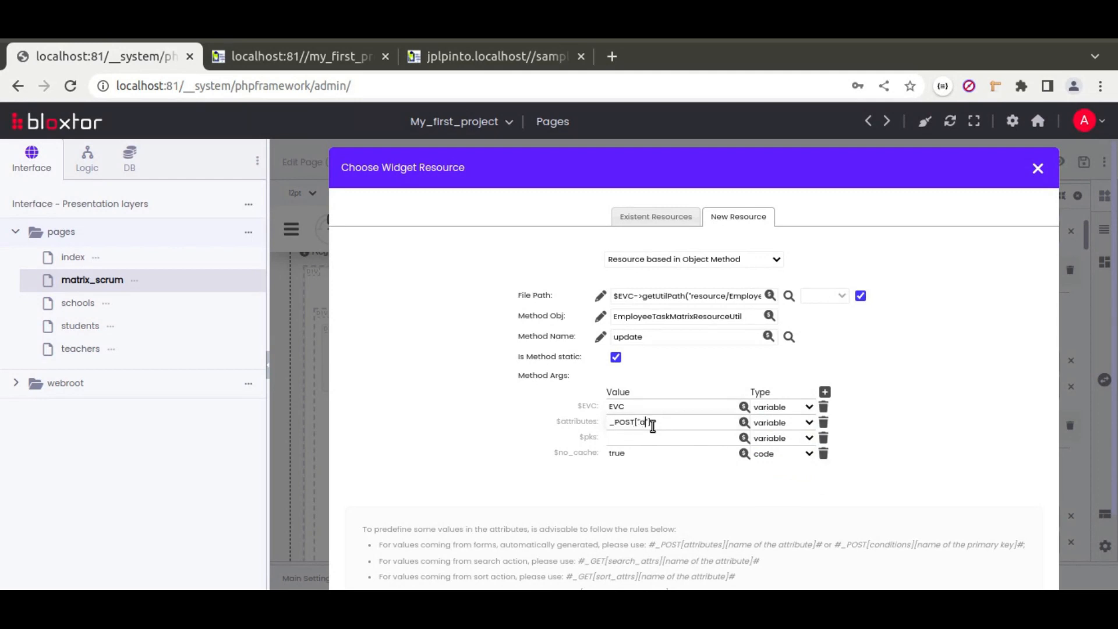
text(_POST["attributes)
triple_click(652, 426)
click(644, 440)
text(_POST["attributes"])
double_click(655, 440)
text(con)
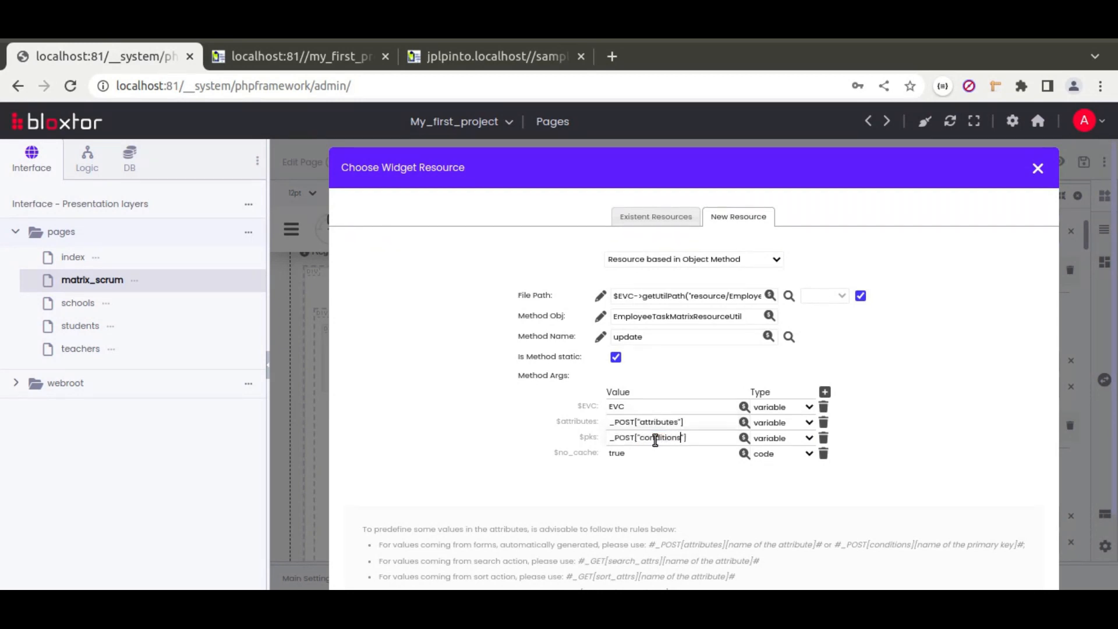
Step: Create the update method resource for the Matrix widget and dismiss the notice
scroll(819, 503, down, 3)
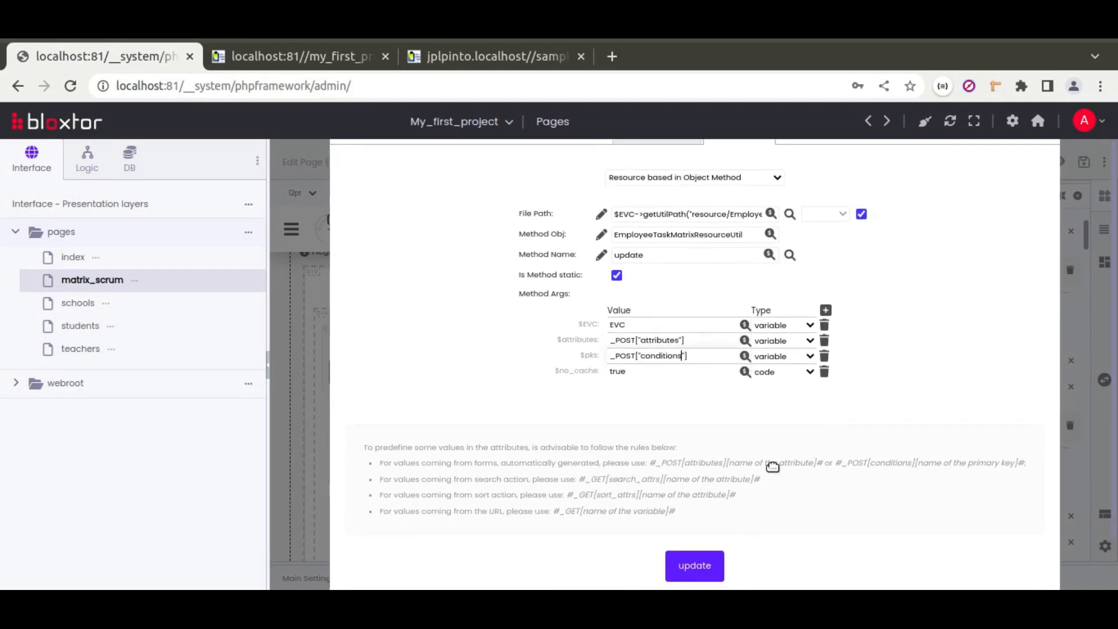
click(696, 568)
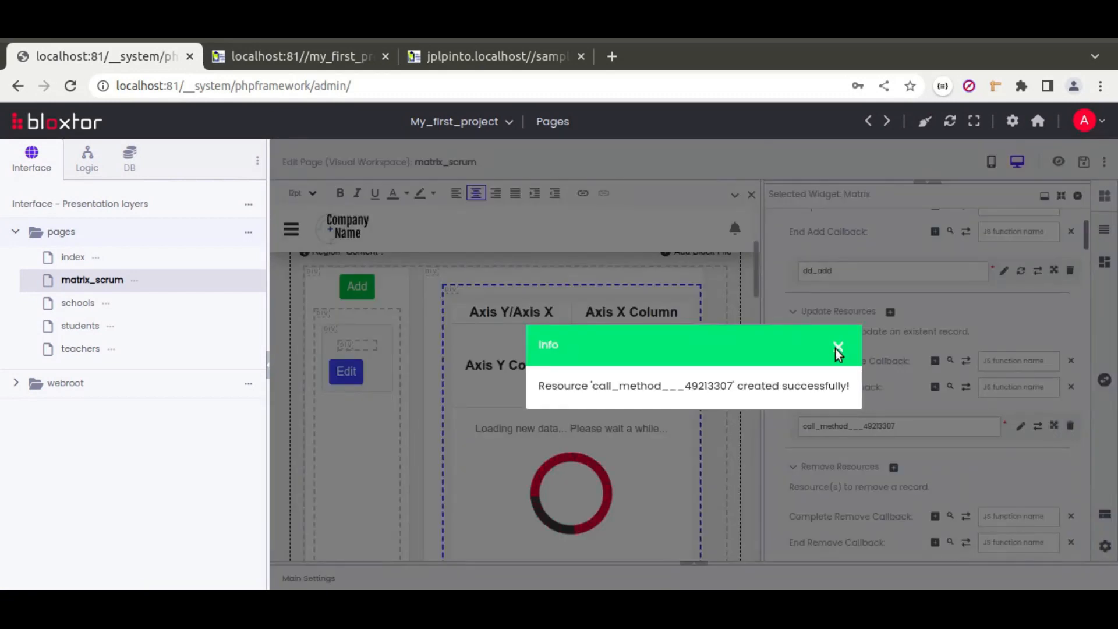
click(835, 348)
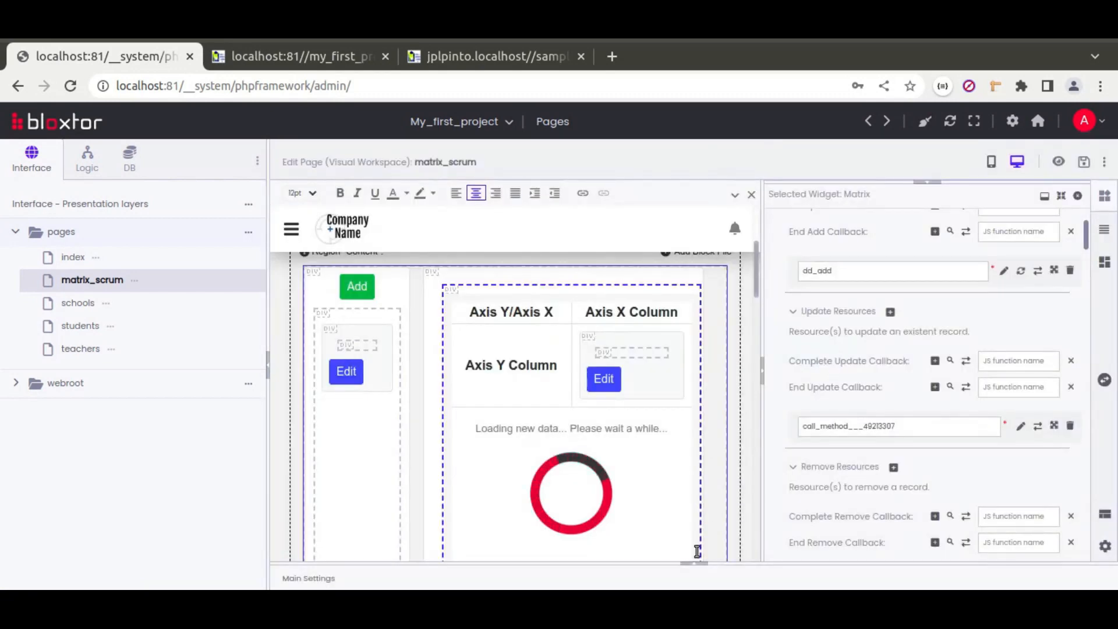
Step: In dd_add_group, rename the failure action as dd_add_unsuccessfully and set its missing-variable condition to dd_add
click(692, 566)
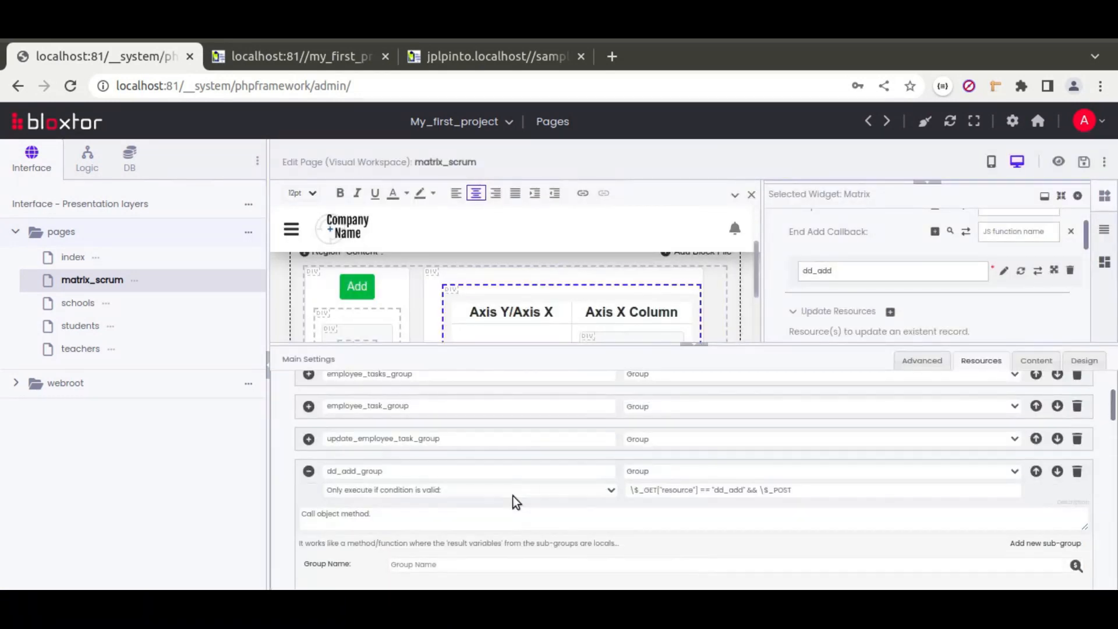
scroll(378, 479, down, 3)
scroll(378, 481, down, 3)
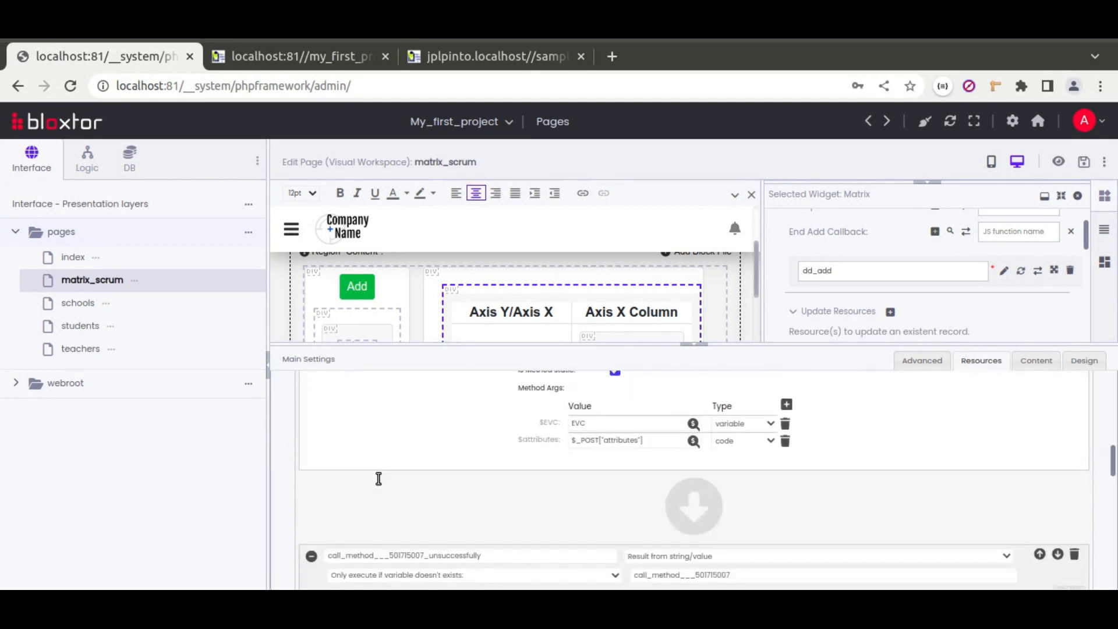
scroll(376, 484, down, 2)
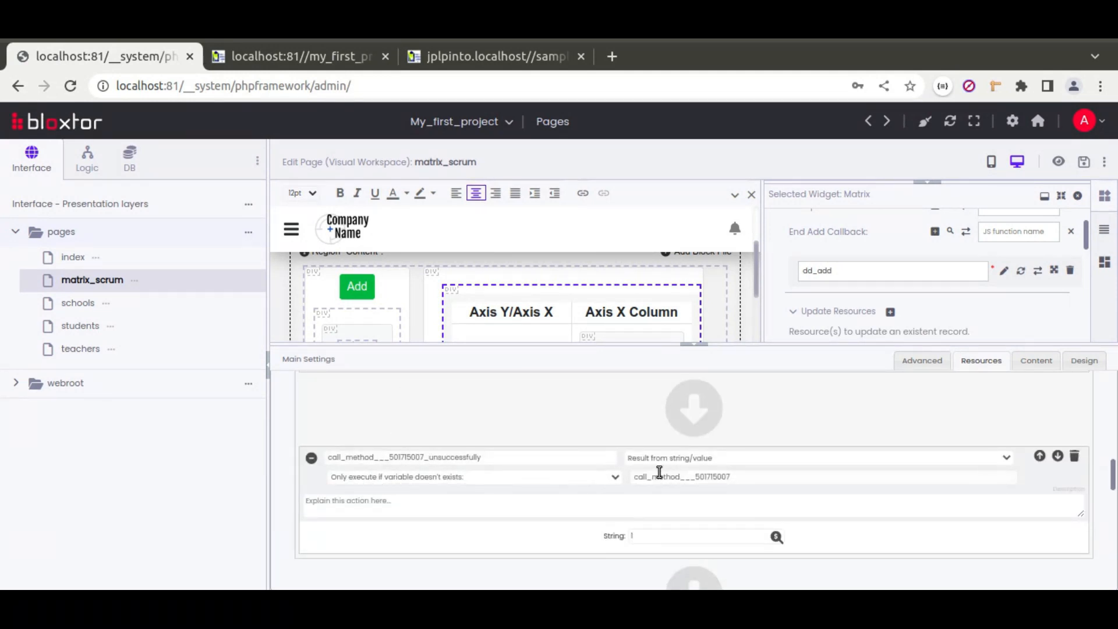
scroll(572, 456, up, 7)
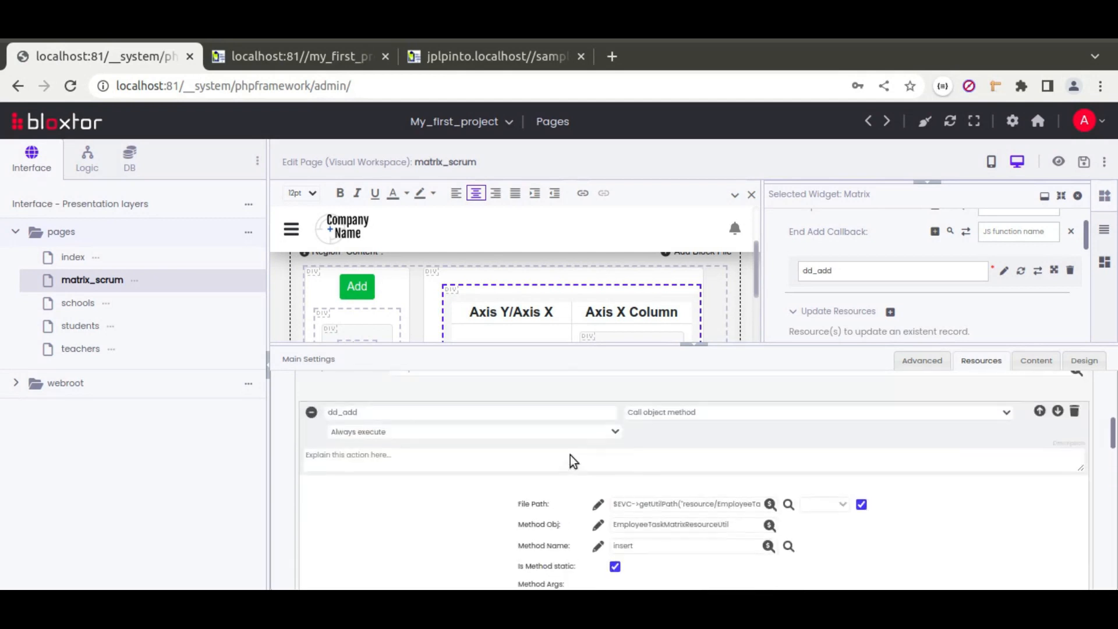
double_click(367, 509)
key(ctrl+c)
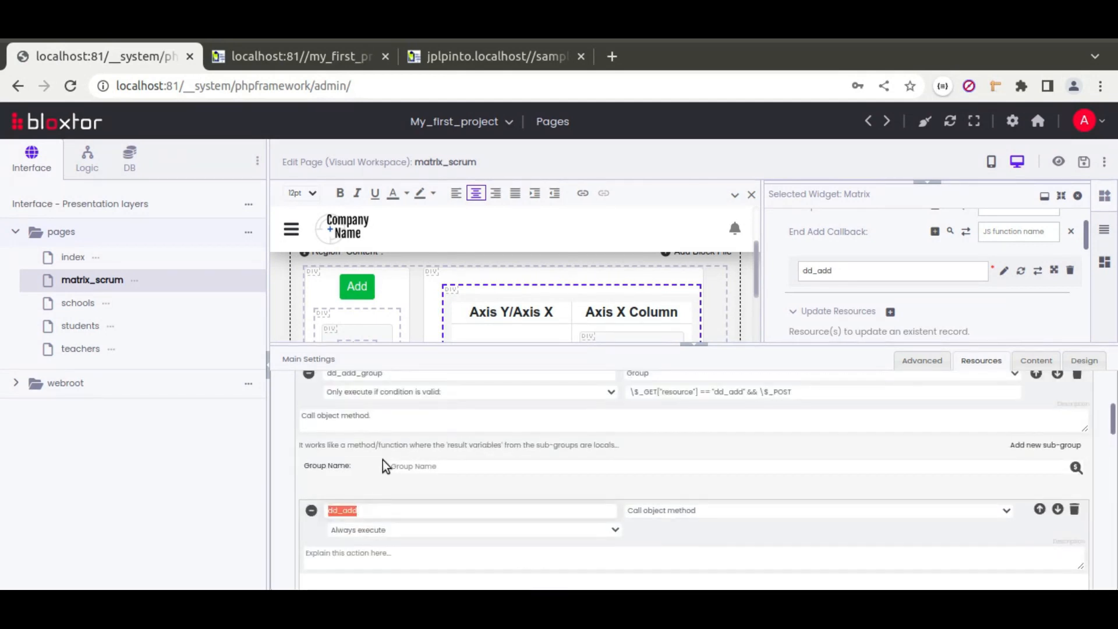
scroll(383, 462, down, 5)
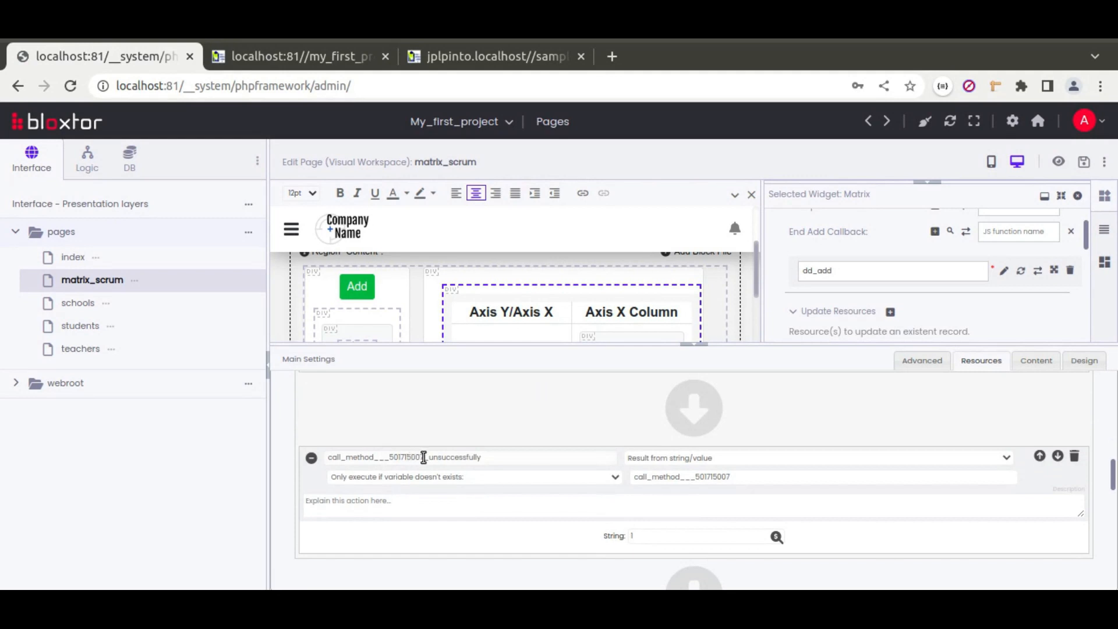
drag(426, 457, 325, 458)
key(ctrl+v)
drag(738, 475, 624, 473)
key(ctrl+v)
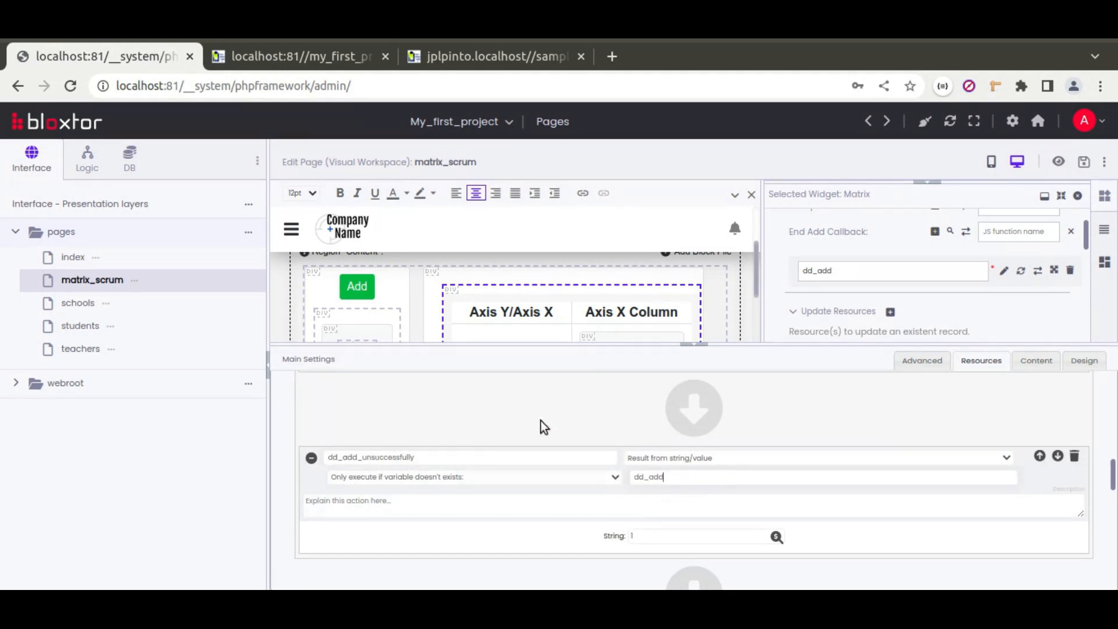
Step: Rename the new call-method group at the end of the page's resource actions as dd_update_group
scroll(546, 469, up, 3)
scroll(522, 469, down, 5)
scroll(435, 442, down, 3)
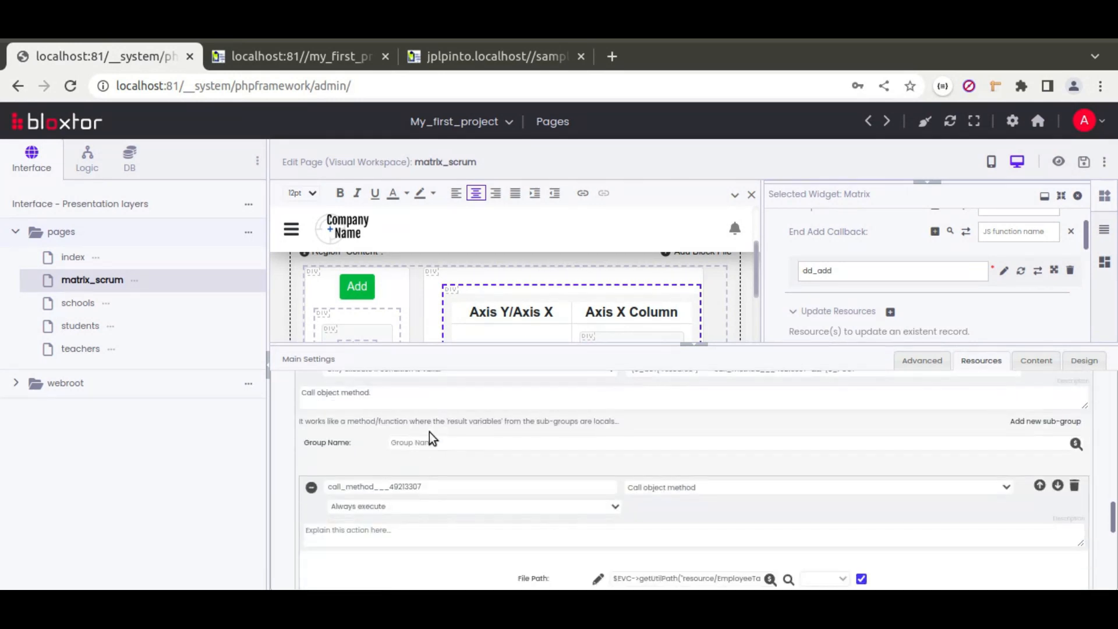
scroll(487, 446, up, 2)
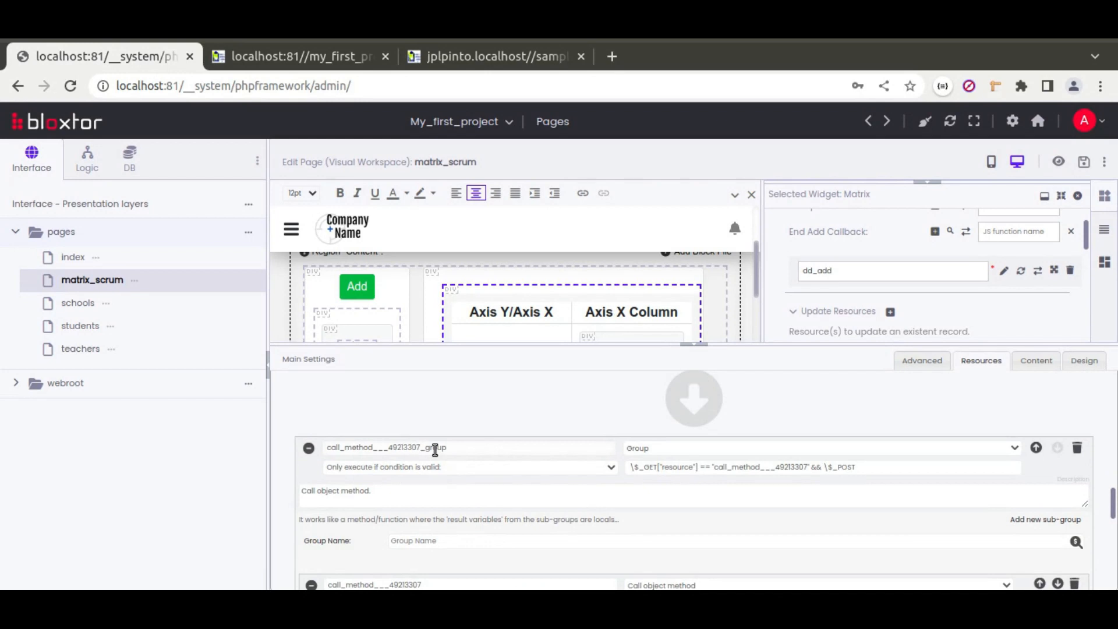
drag(423, 447, 344, 448)
key(ctrl+v)
text(update)
Step: Set the resource name in the dd_update_group condition to dd_update and rename its inner call object method action as dd_update
drag(368, 447, 319, 446)
key(ctrl+c)
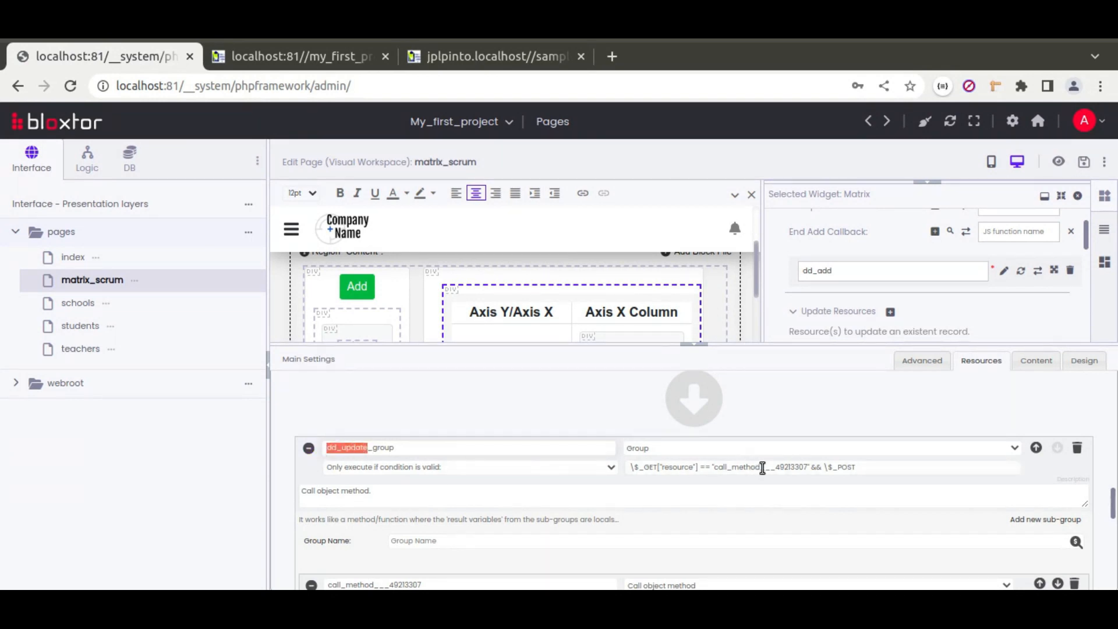
drag(762, 468, 713, 466)
key(ctrl+v)
scroll(437, 499, down, 3)
double_click(410, 389)
key(ctrl+v)
Step: Rename the group's failure action as dd_update_unsuccessfully and set its missing-variable condition to dd_update
scroll(424, 480, down, 5)
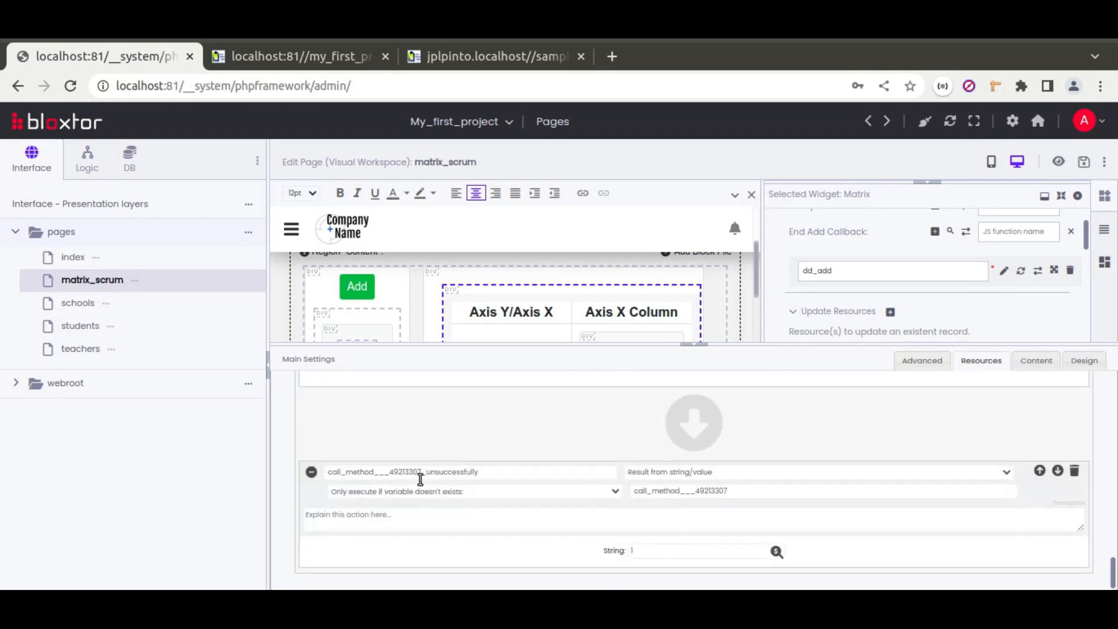
drag(421, 473, 325, 472)
key(ctrl+v)
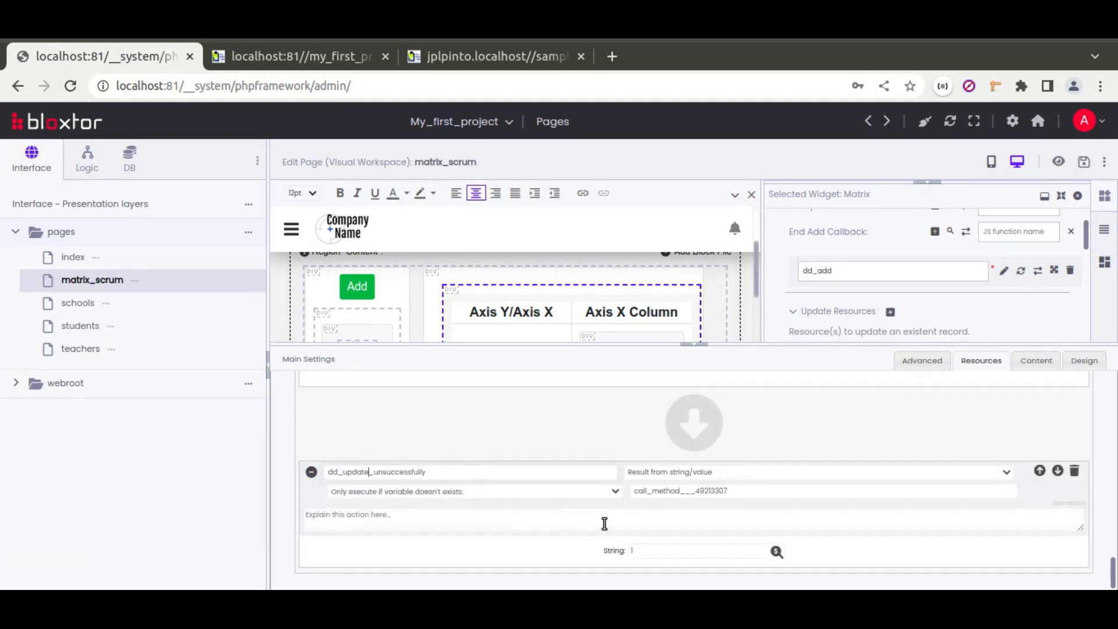
double_click(675, 491)
key(ctrl+v)
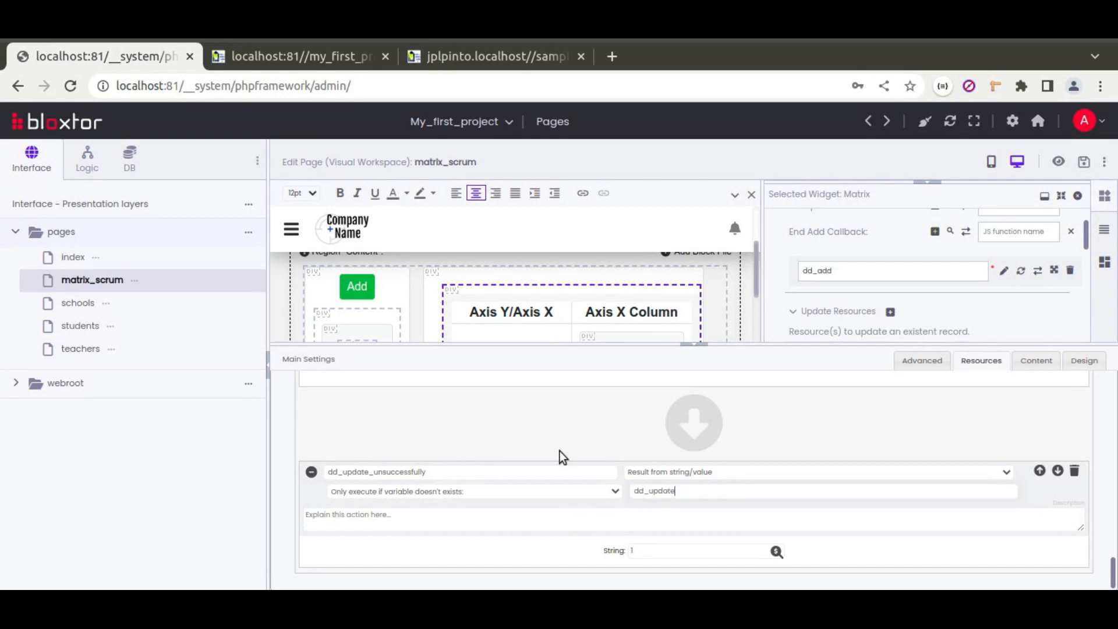
Step: Check the renamed group's settings, then collapse the main settings and select dd_update as the Matrix widget's update resource
scroll(565, 466, up, 4)
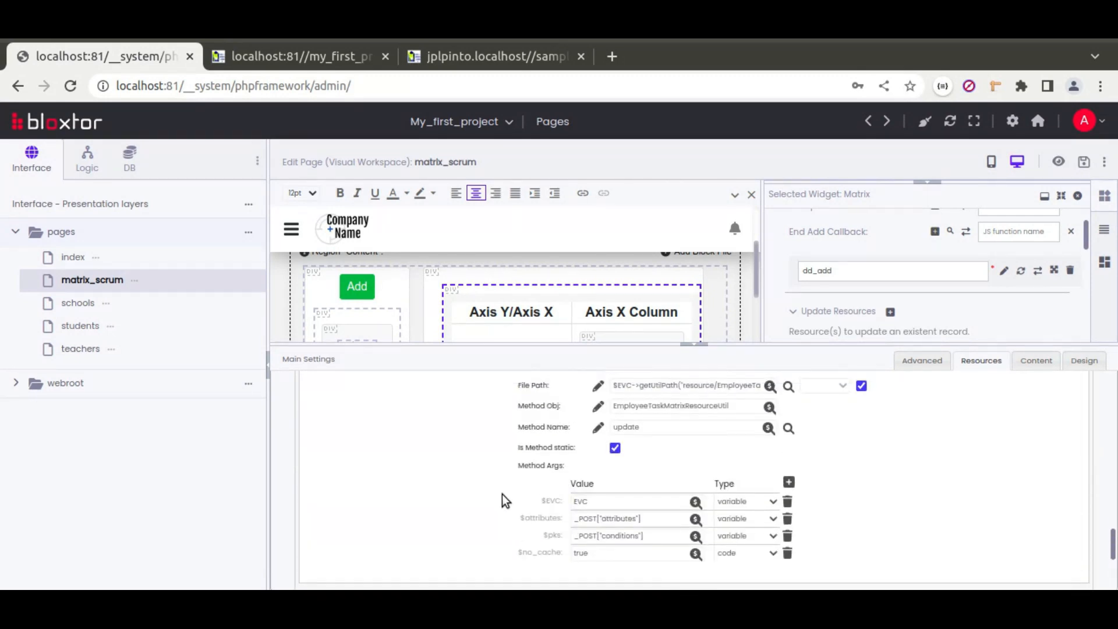
scroll(502, 494, up, 4)
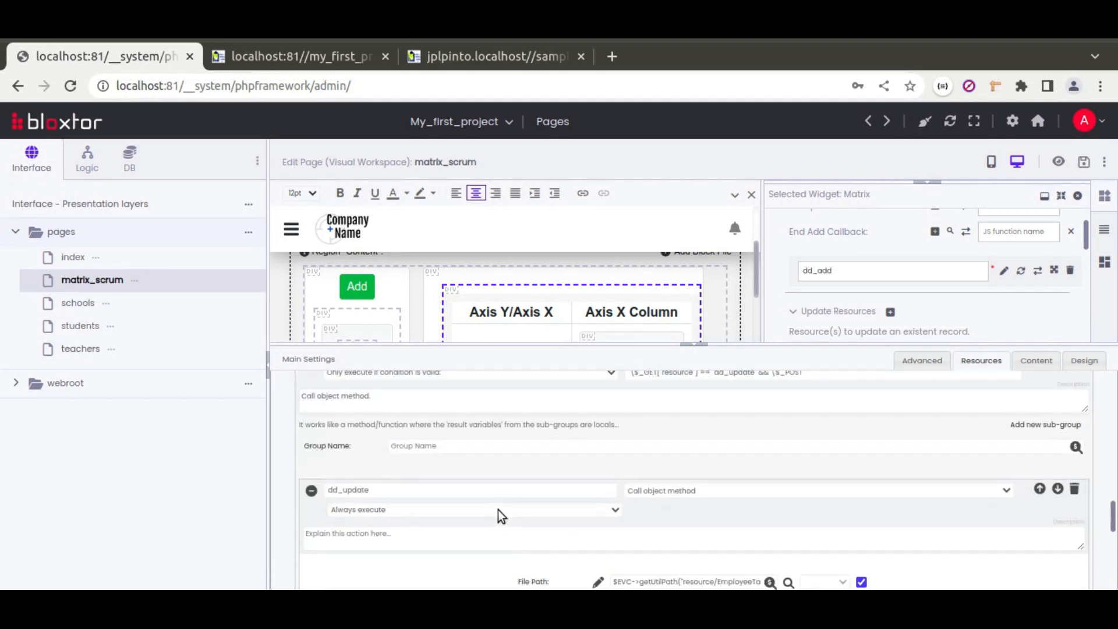
scroll(498, 509, up, 2)
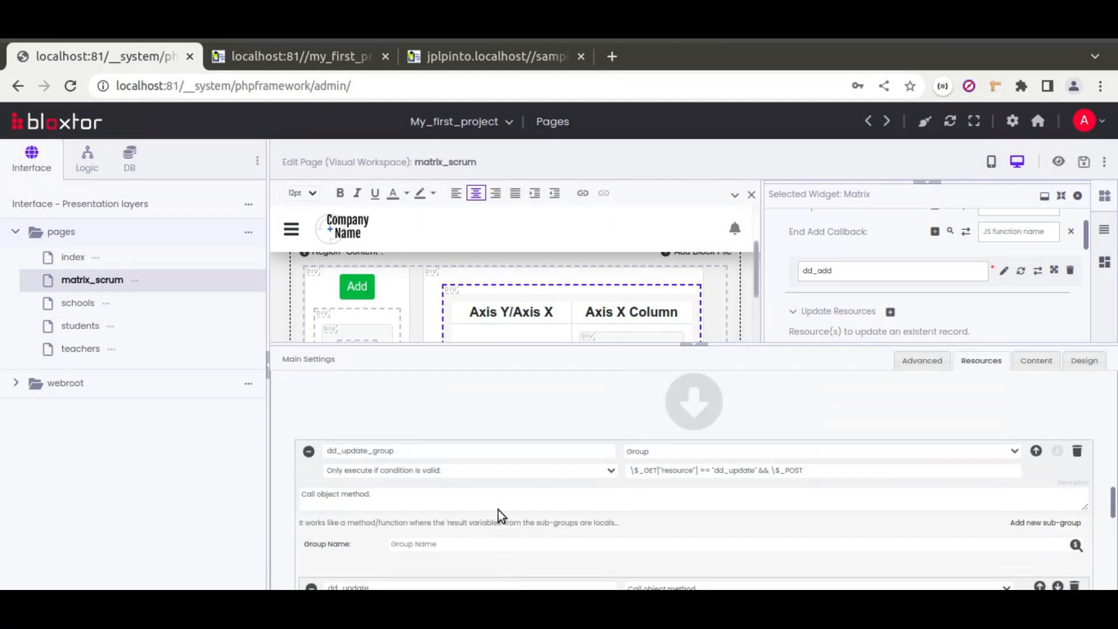
click(699, 348)
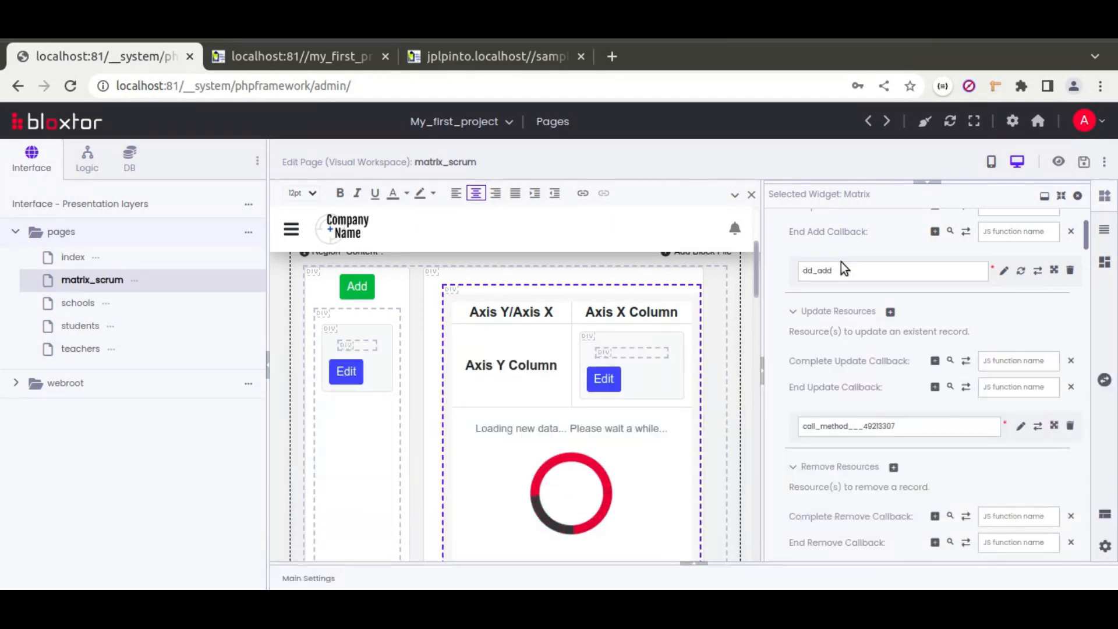
click(1037, 427)
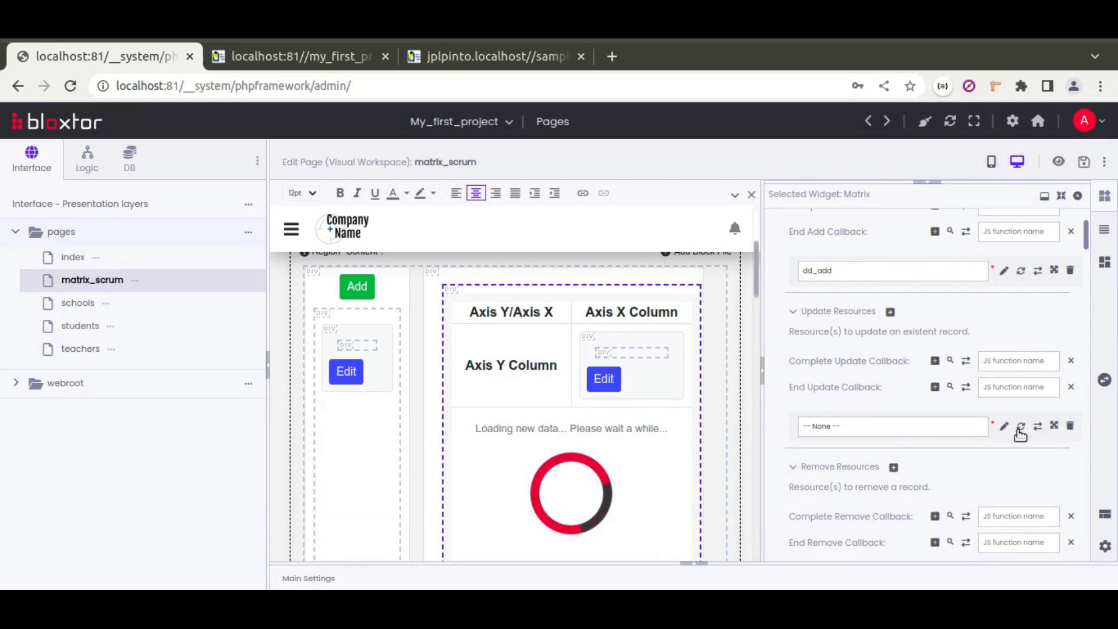
click(966, 425)
scroll(935, 387, down, 5)
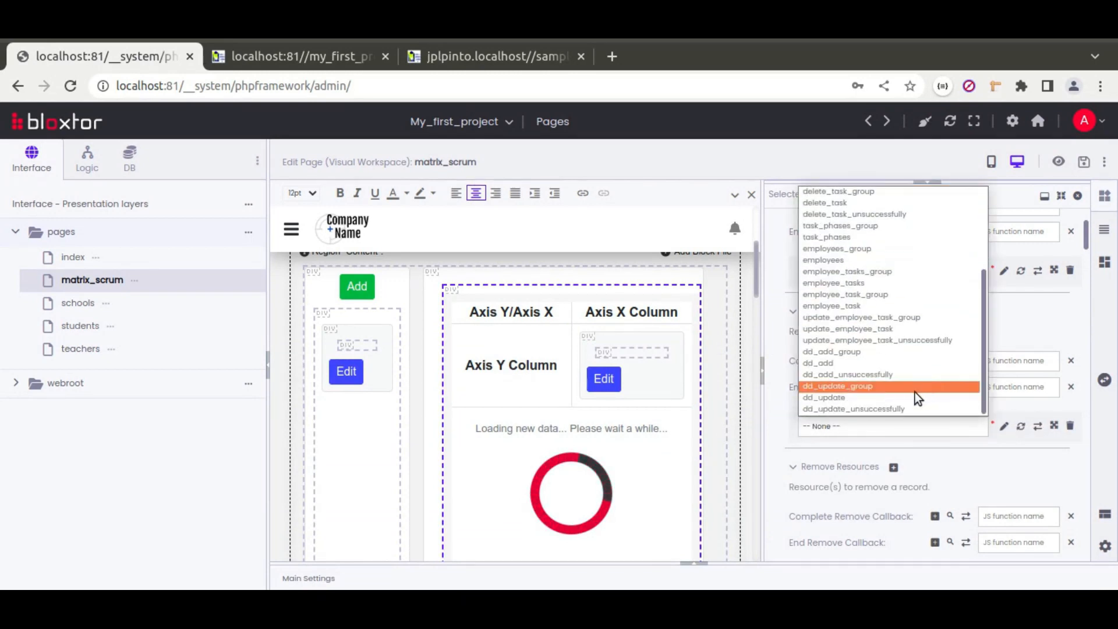
click(862, 397)
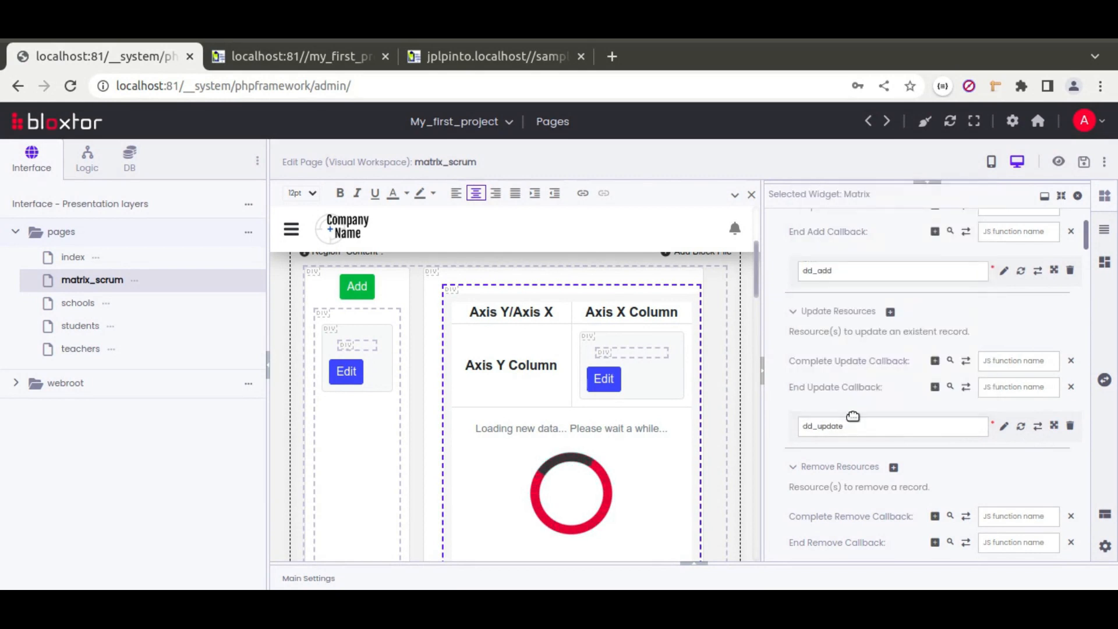
Step: Start a new remove resource for the Matrix widget and choose the delete method of EmployeeTaskMatrixResourceUtil
scroll(869, 382, down, 2)
click(1003, 482)
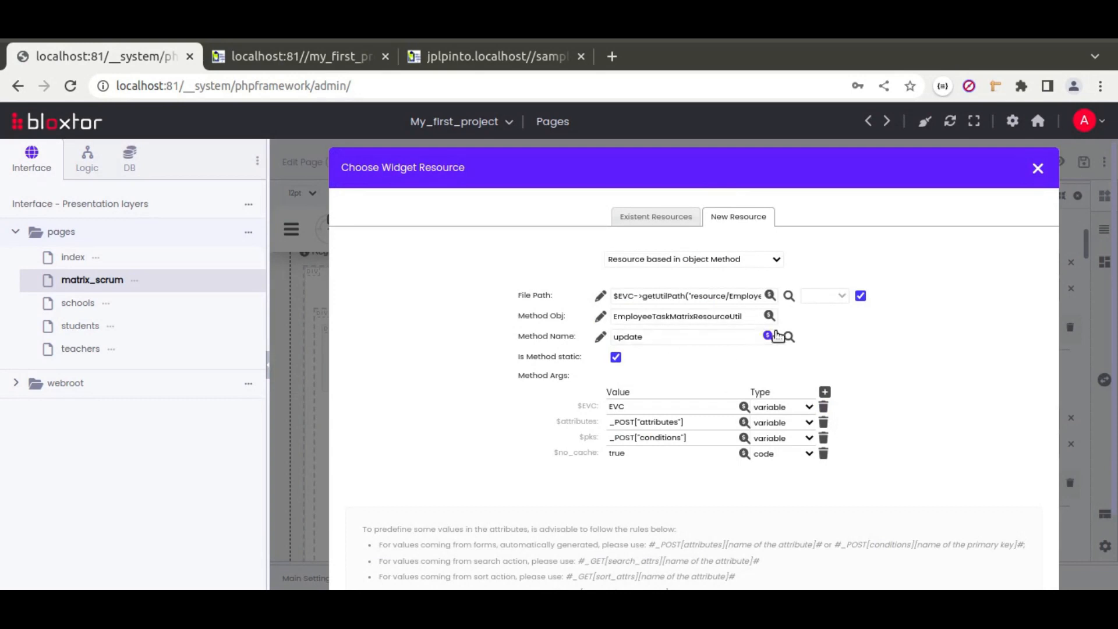
click(788, 337)
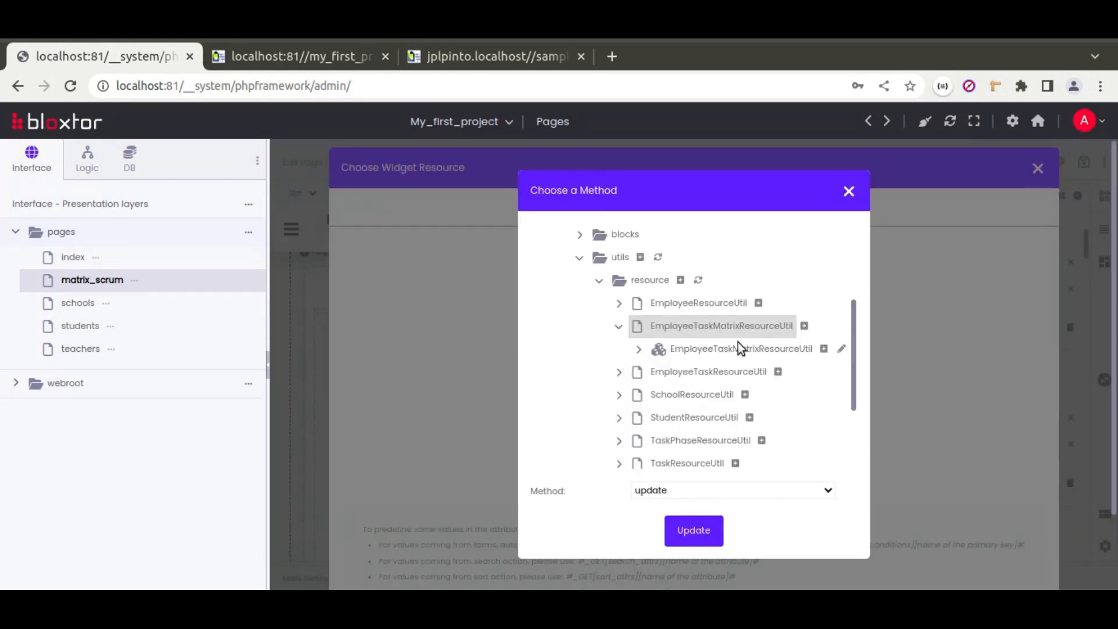
click(685, 495)
click(658, 536)
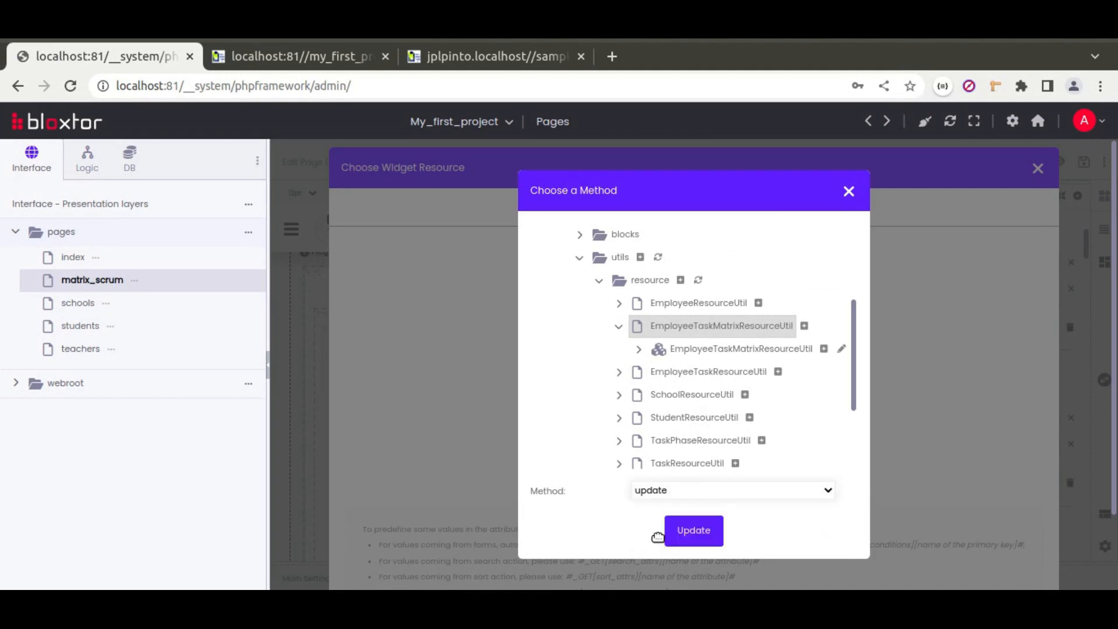
click(694, 530)
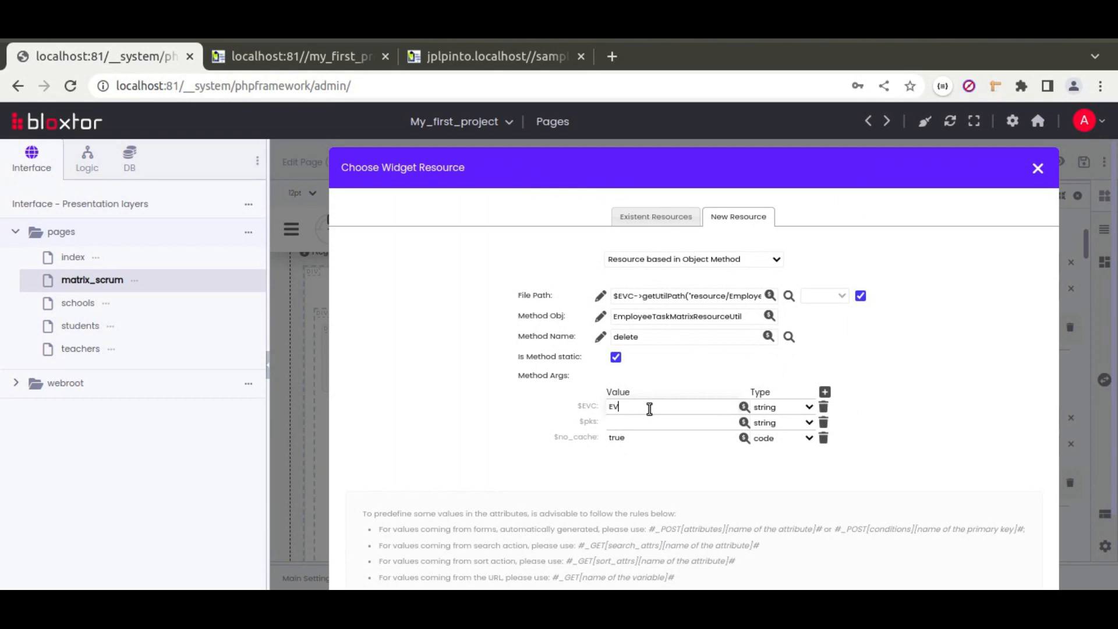
Step: Set the delete method's $EVC argument to variable EVC and $pks to variable _POST["conditions"], remove $no_cache, and add the resource
click(780, 407)
click(777, 434)
click(783, 424)
click(775, 450)
click(713, 424)
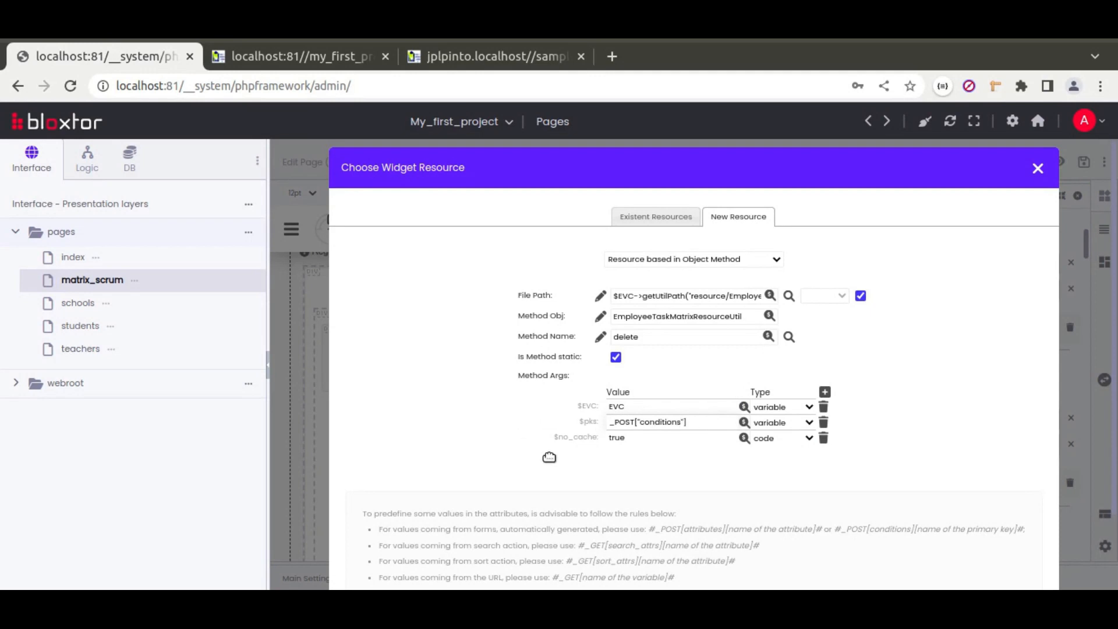
click(823, 437)
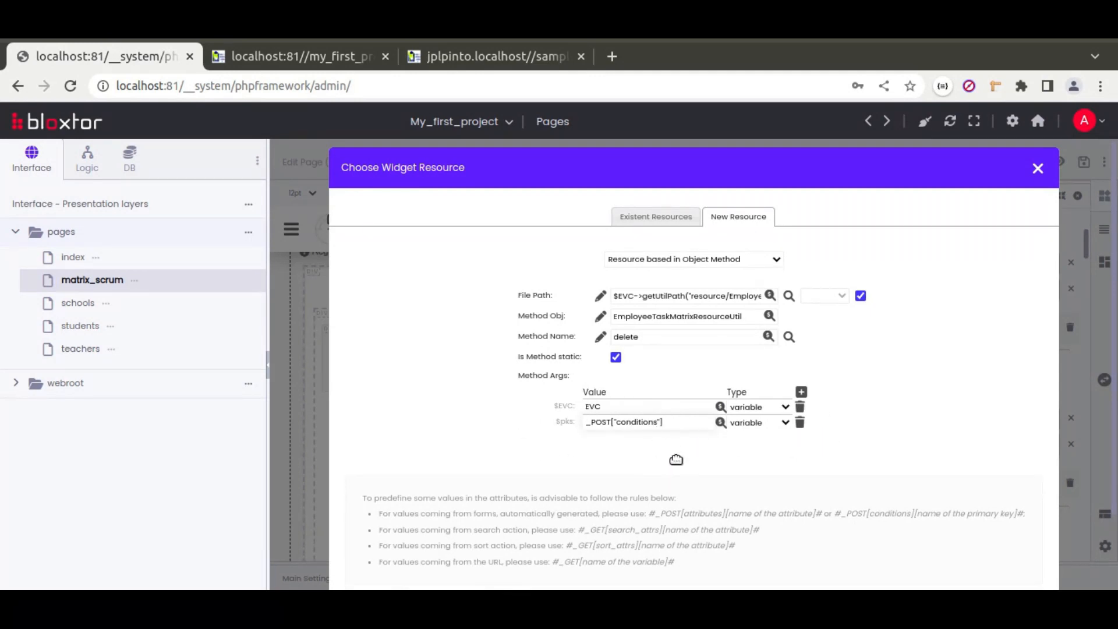
scroll(672, 445, down, 2)
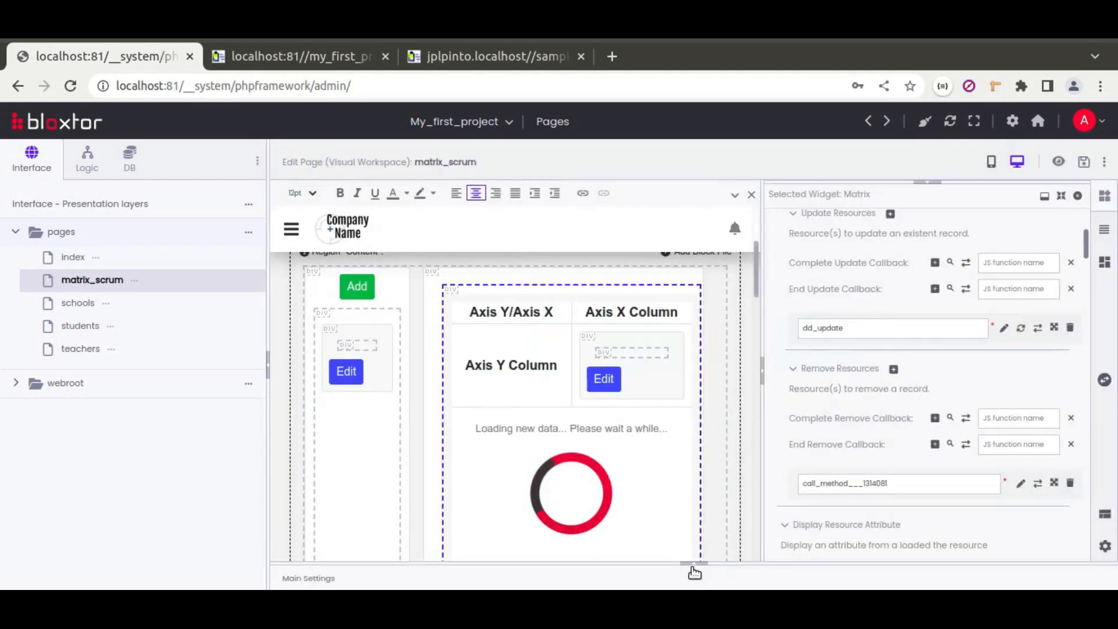
Step: Expand the main settings and remove the $no_cache argument from the dd_update object method call
click(693, 569)
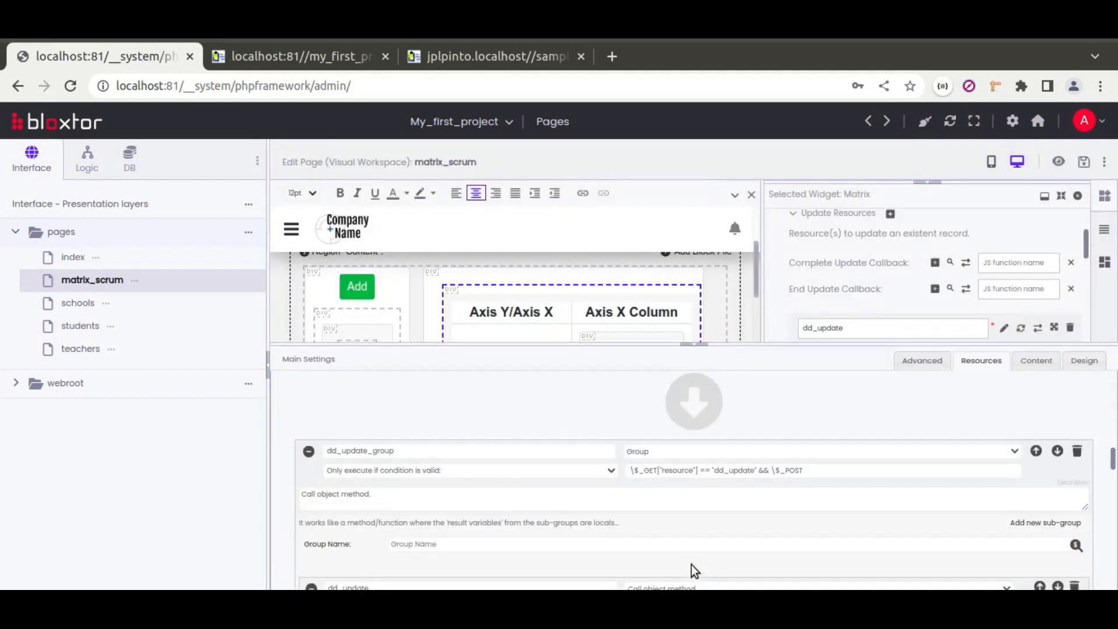
scroll(515, 471, down, 2)
scroll(515, 470, down, 3)
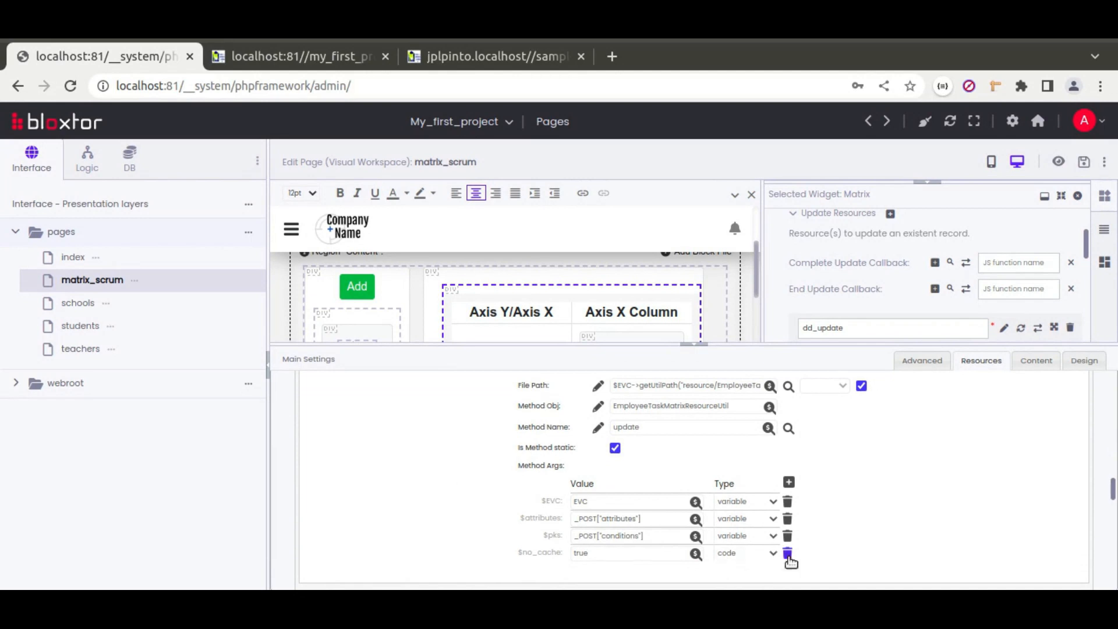
click(787, 553)
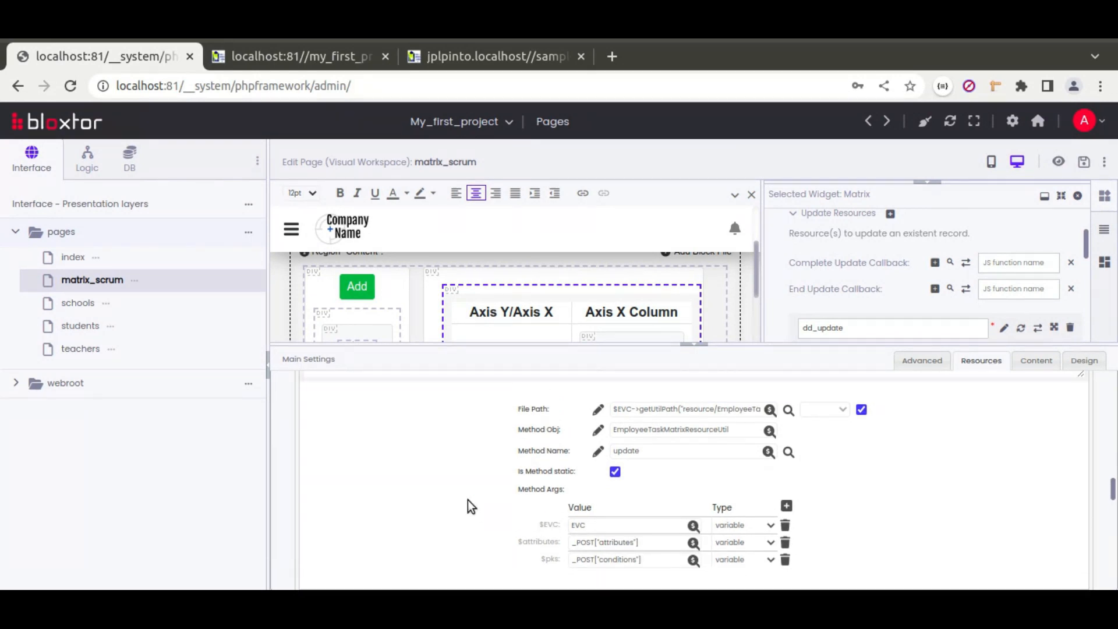
Step: Rename the delete resource's group as dd_remove_group and set the resource name in its condition to dd_remove
scroll(466, 500, up, 3)
scroll(469, 499, up, 5)
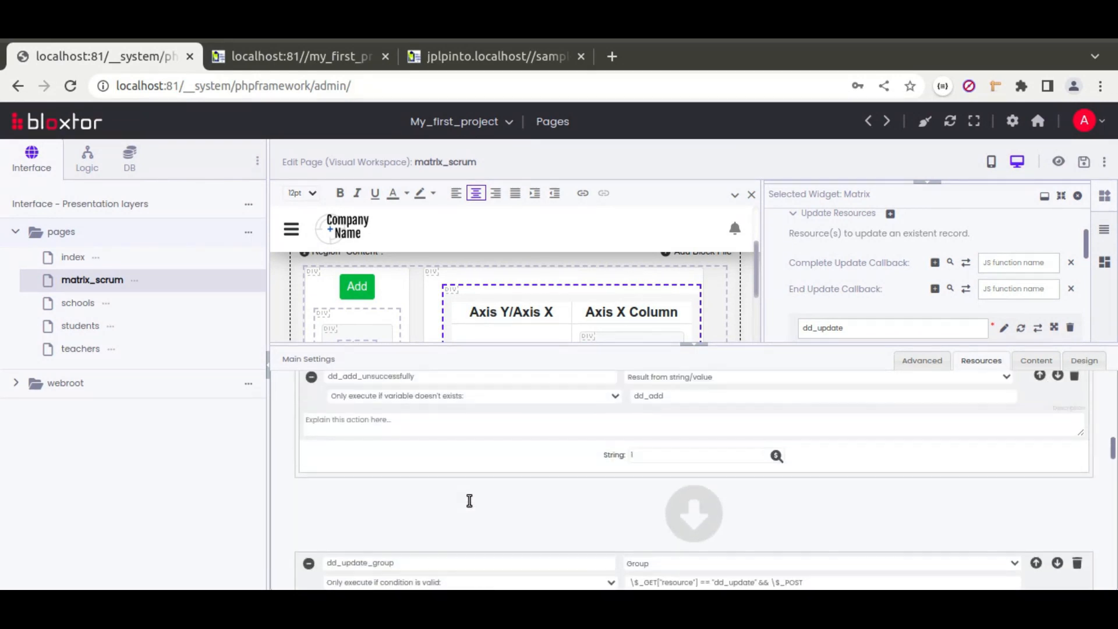
scroll(473, 484, down, 10)
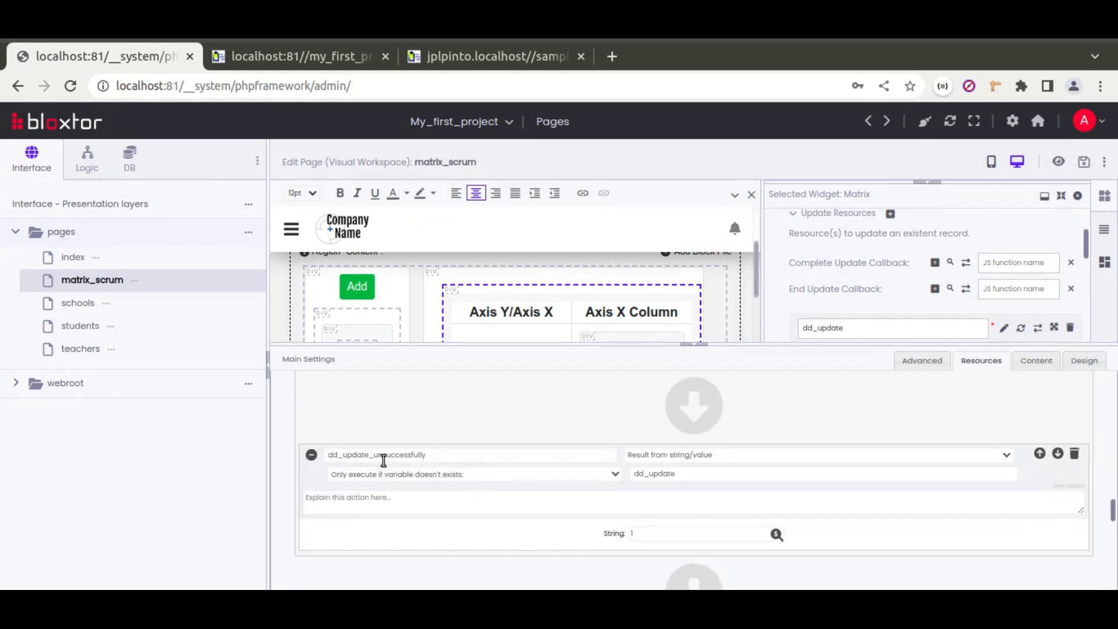
scroll(431, 471, down, 3)
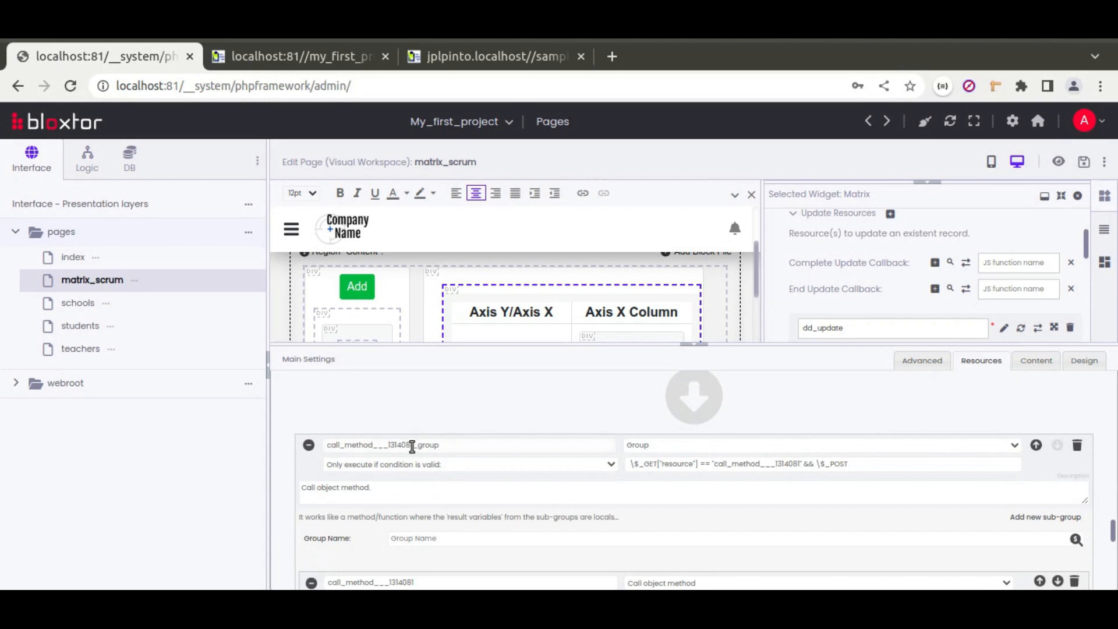
drag(415, 444, 313, 447)
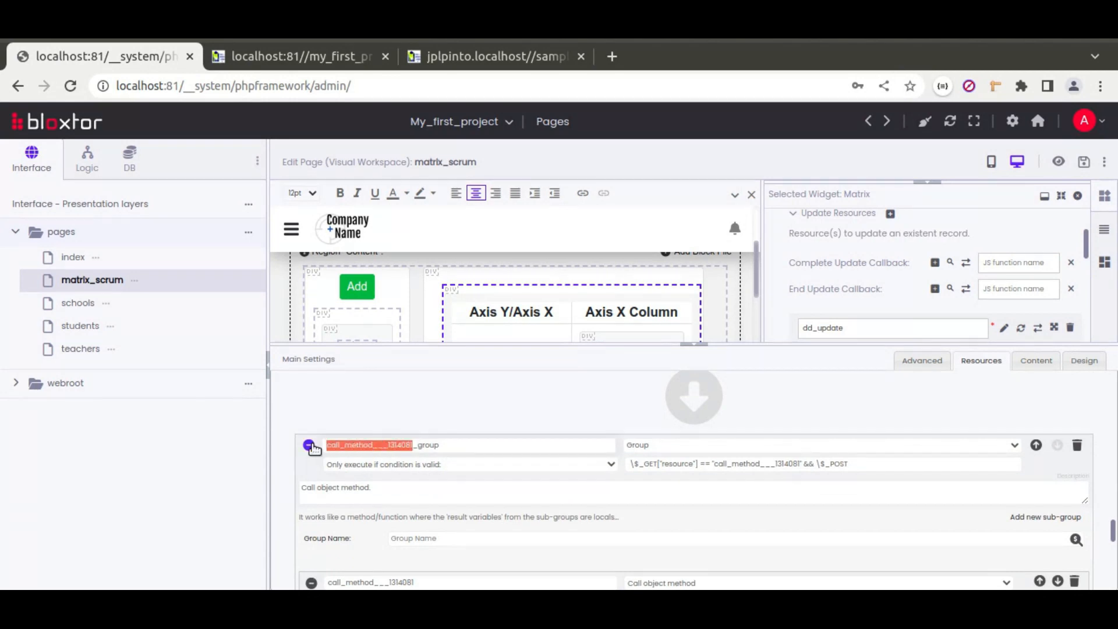
text(dd_remove)
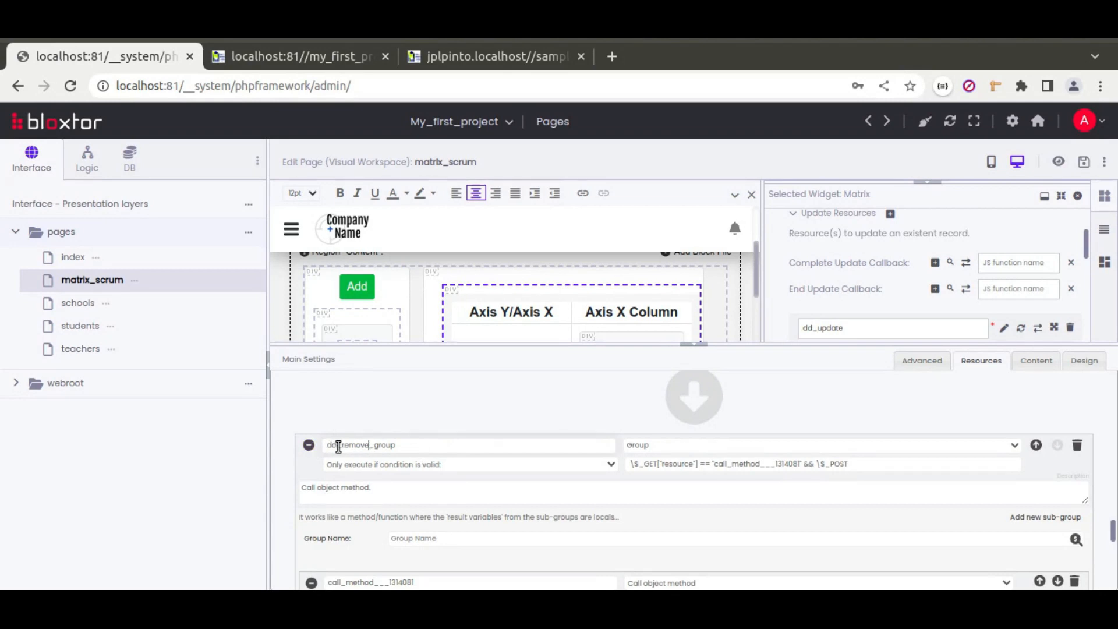
key(shift+Home)
key(ctrl+c)
double_click(785, 463)
key(ctrl+v)
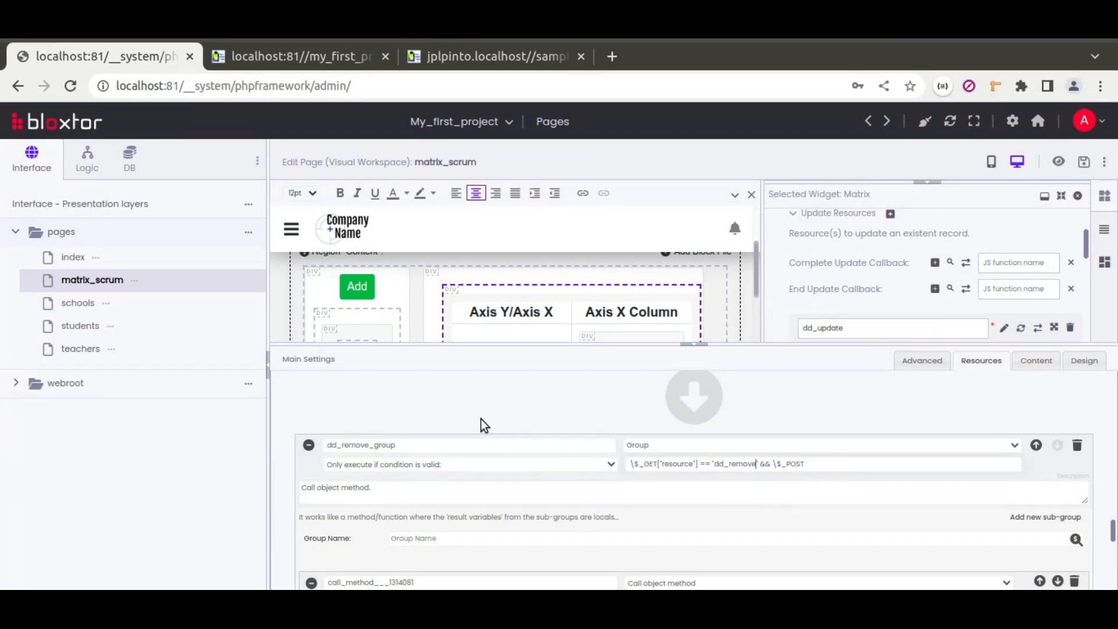
Step: Rename the call object method action inside dd_remove_group as dd_remove
scroll(481, 418, down, 2)
double_click(393, 483)
key(ctrl+v)
Step: Rename the group's failure action as dd_remove_unsuccessfully and set its missing-variable condition to dd_remove
scroll(516, 455, down, 2)
scroll(670, 499, down, 2)
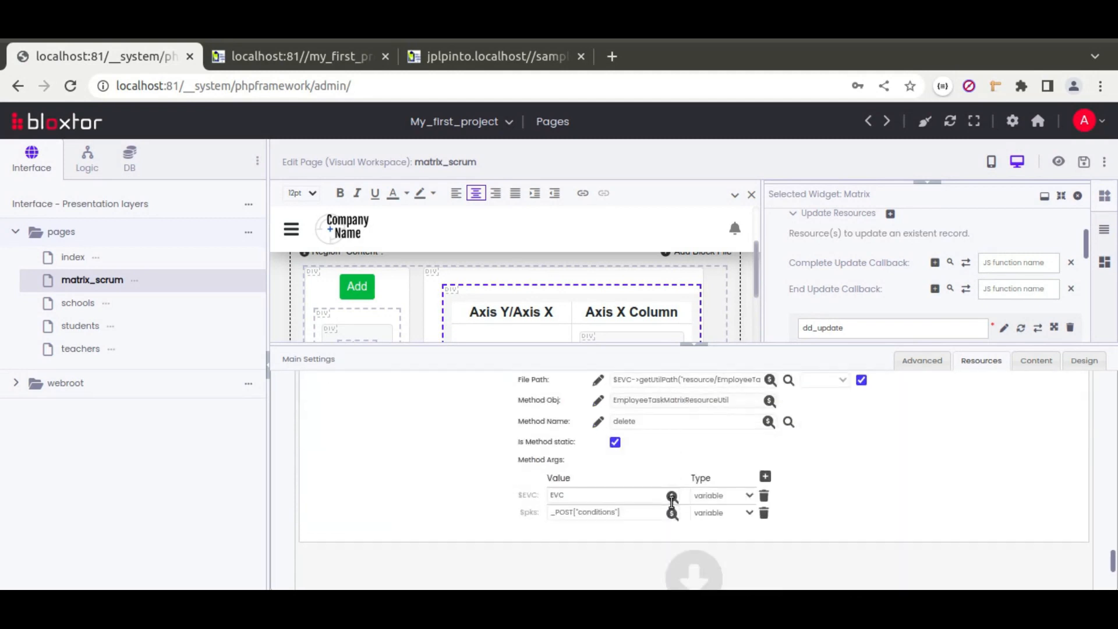
scroll(507, 488, down, 2)
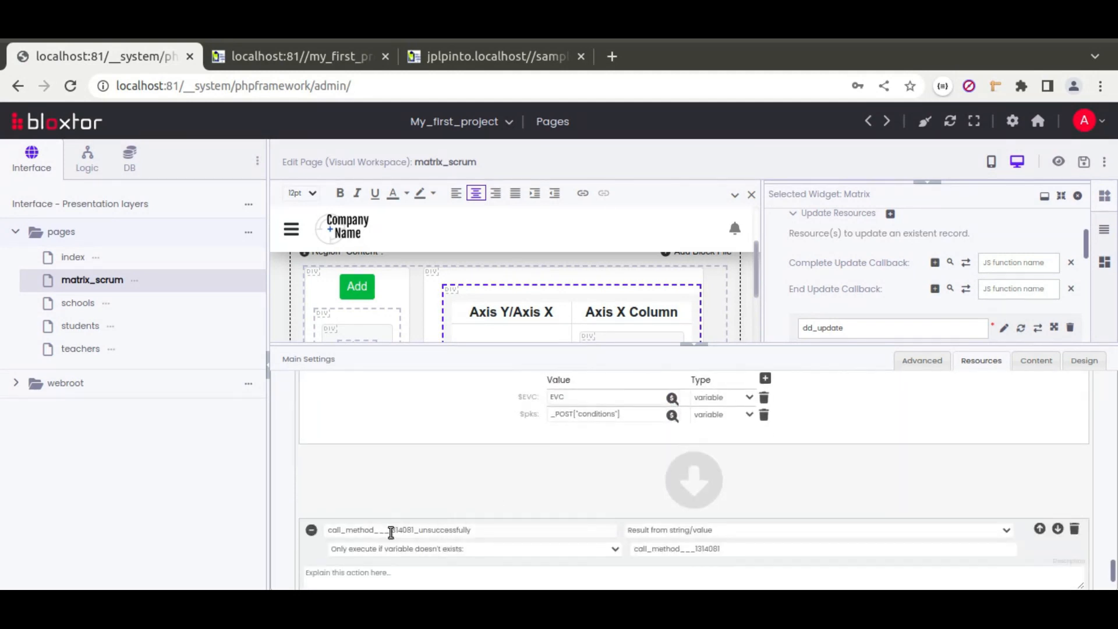
drag(416, 530, 327, 530)
key(ctrl+v)
double_click(677, 549)
key(ctrl+v)
scroll(532, 484, down, 1)
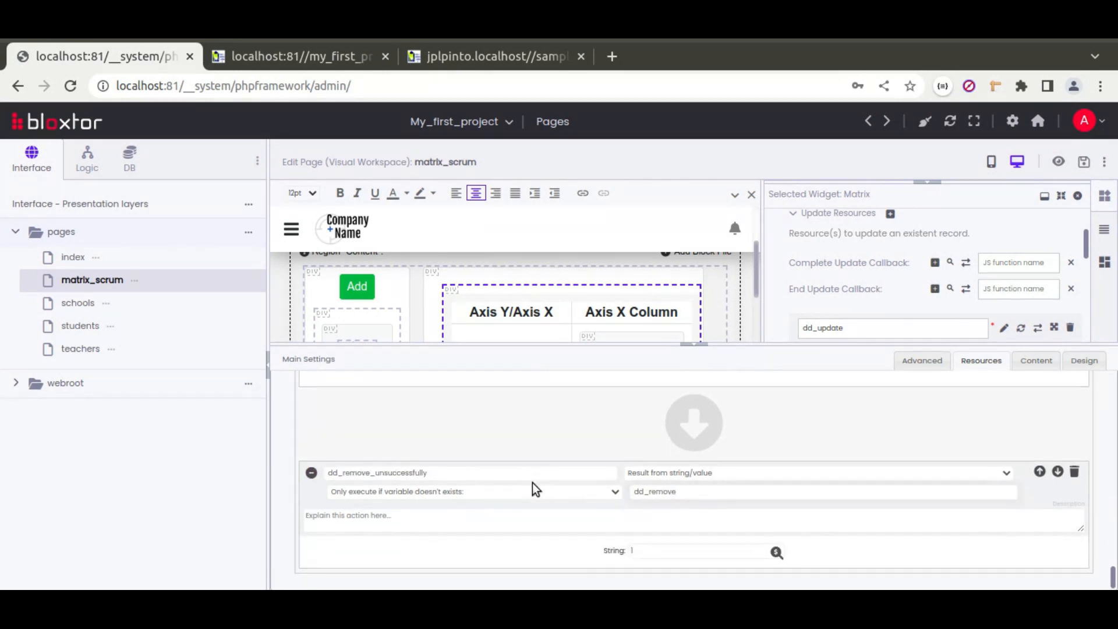
Step: Review the names, conditions and method arguments of the dd_remove and dd_update resource groups
scroll(533, 484, up, 2)
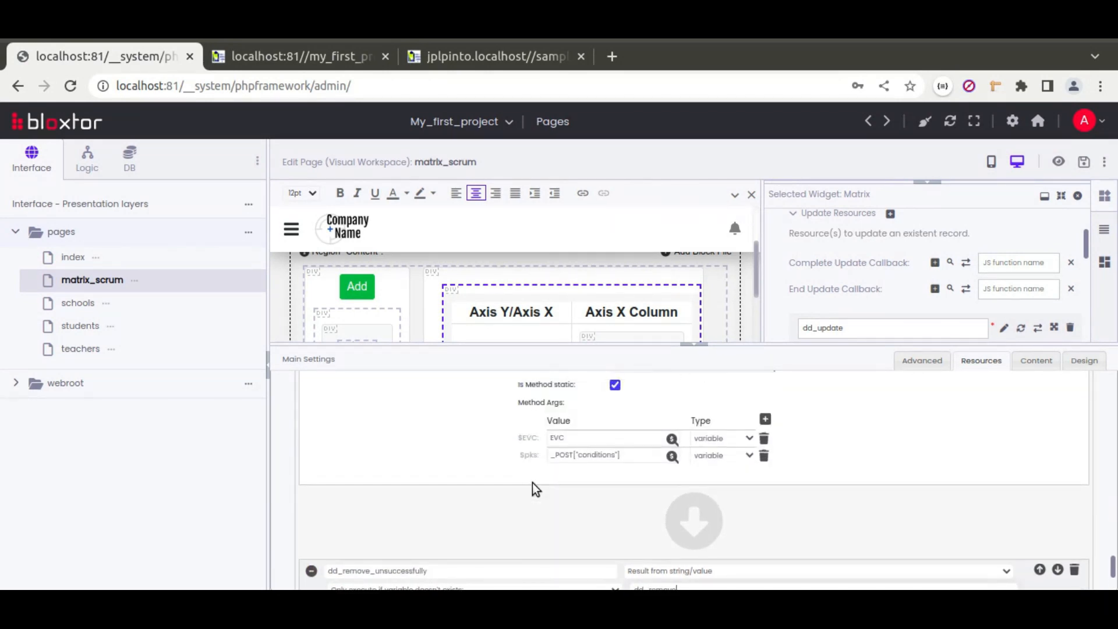
scroll(532, 483, down, 2)
scroll(532, 483, up, 4)
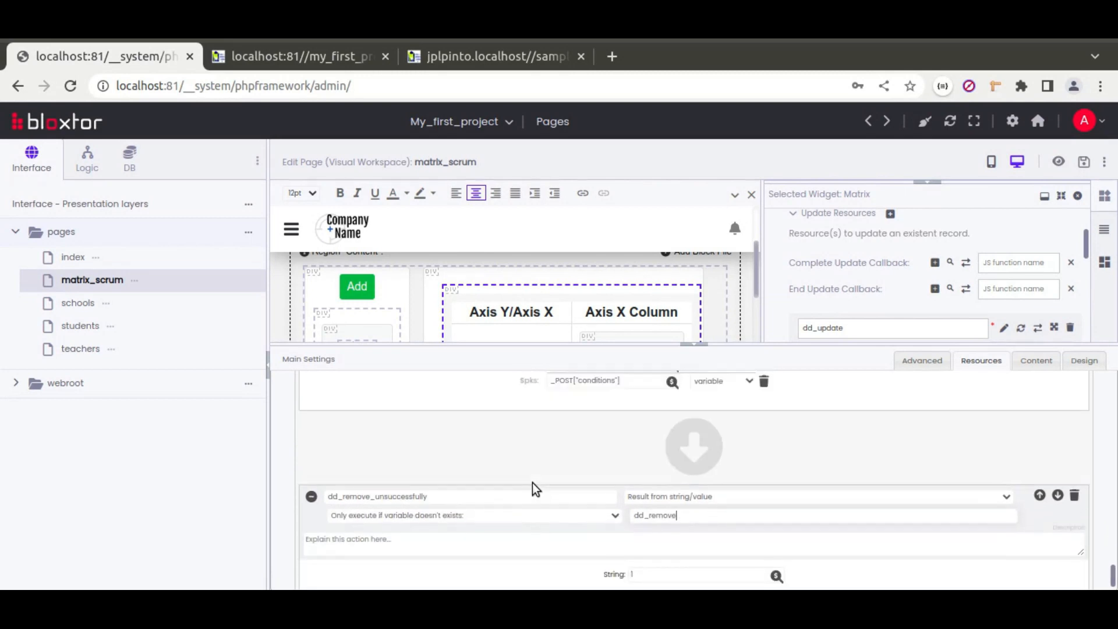
scroll(532, 483, up, 4)
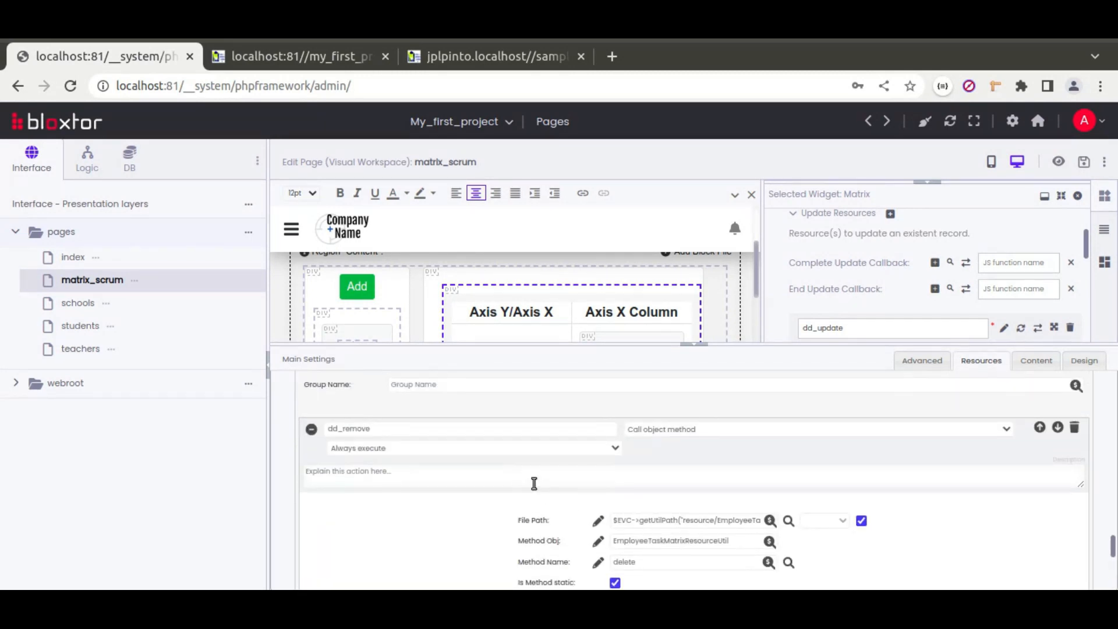
scroll(534, 483, up, 4)
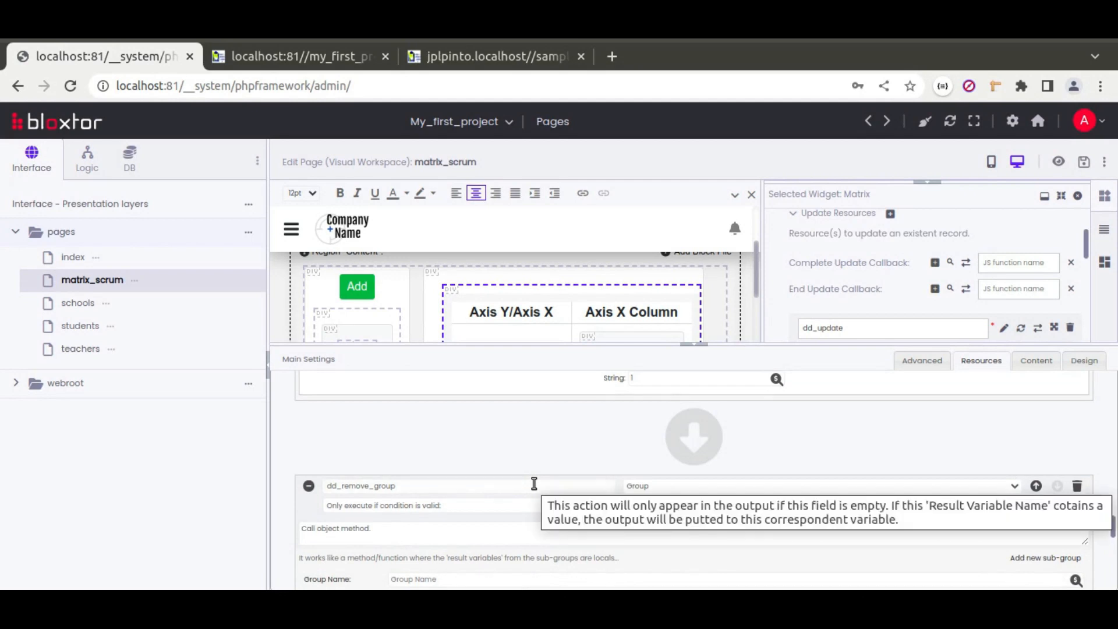
scroll(533, 490, up, 2)
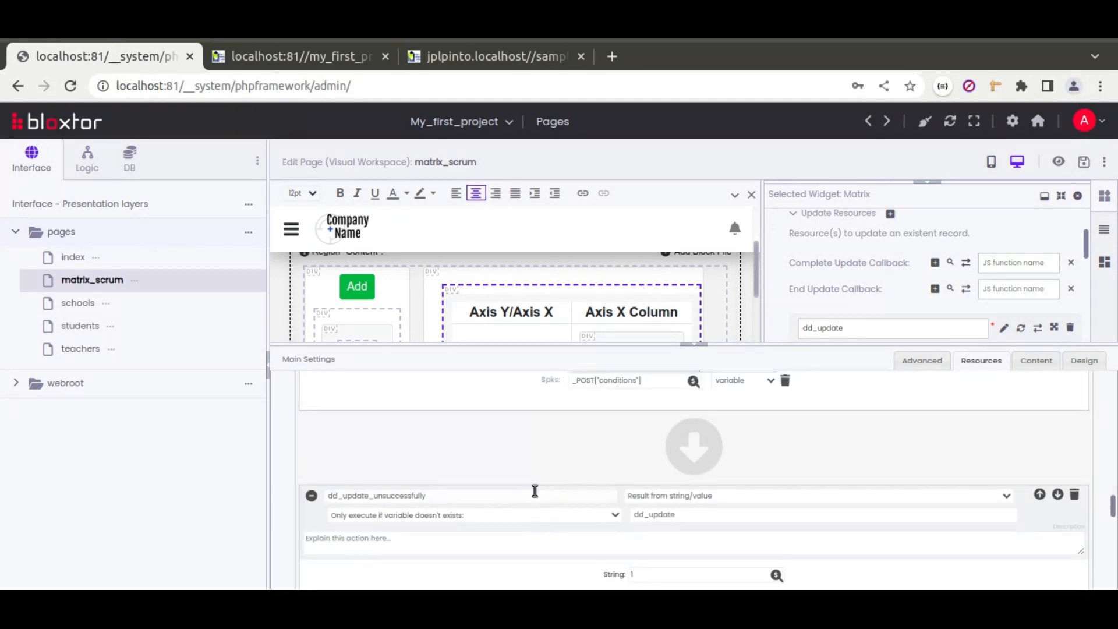
scroll(534, 490, up, 5)
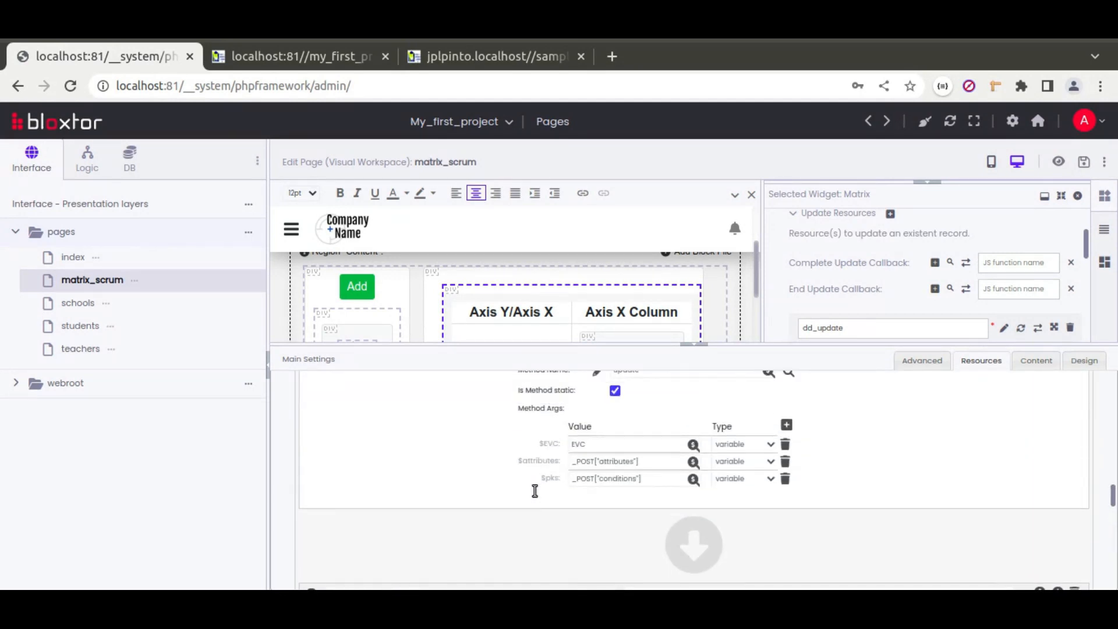
scroll(534, 490, up, 2)
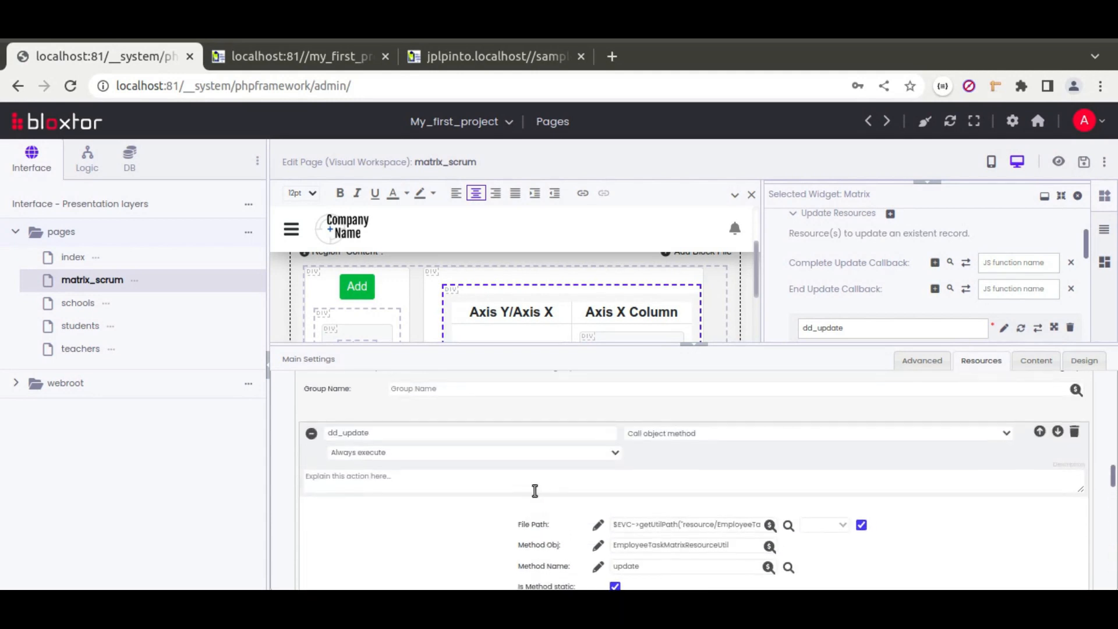
scroll(534, 491, down, 1)
scroll(534, 490, down, 5)
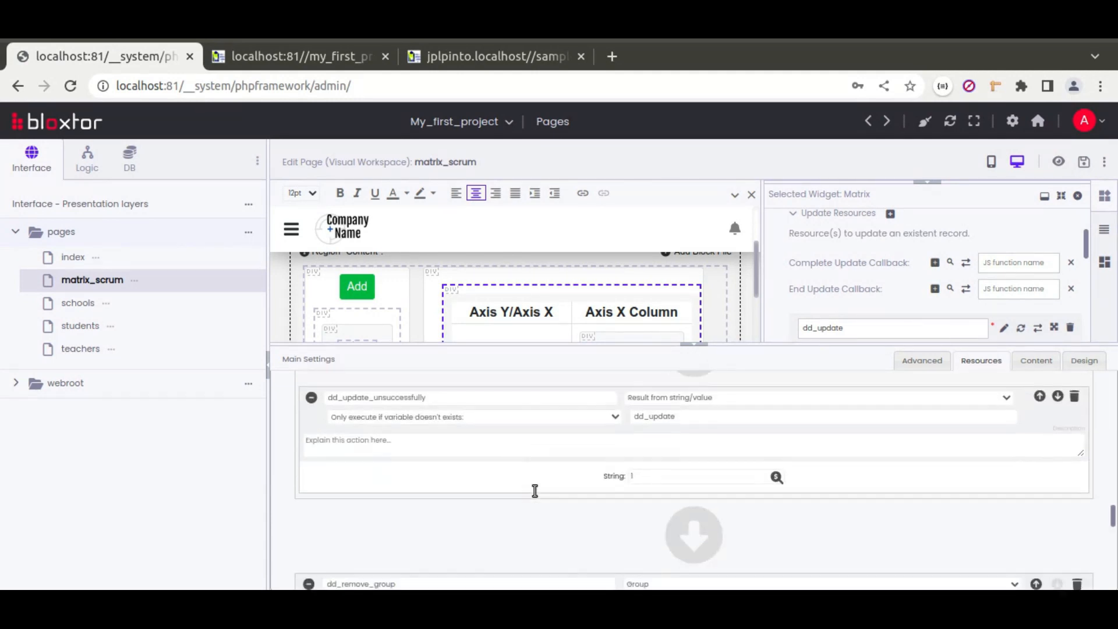
scroll(533, 490, down, 2)
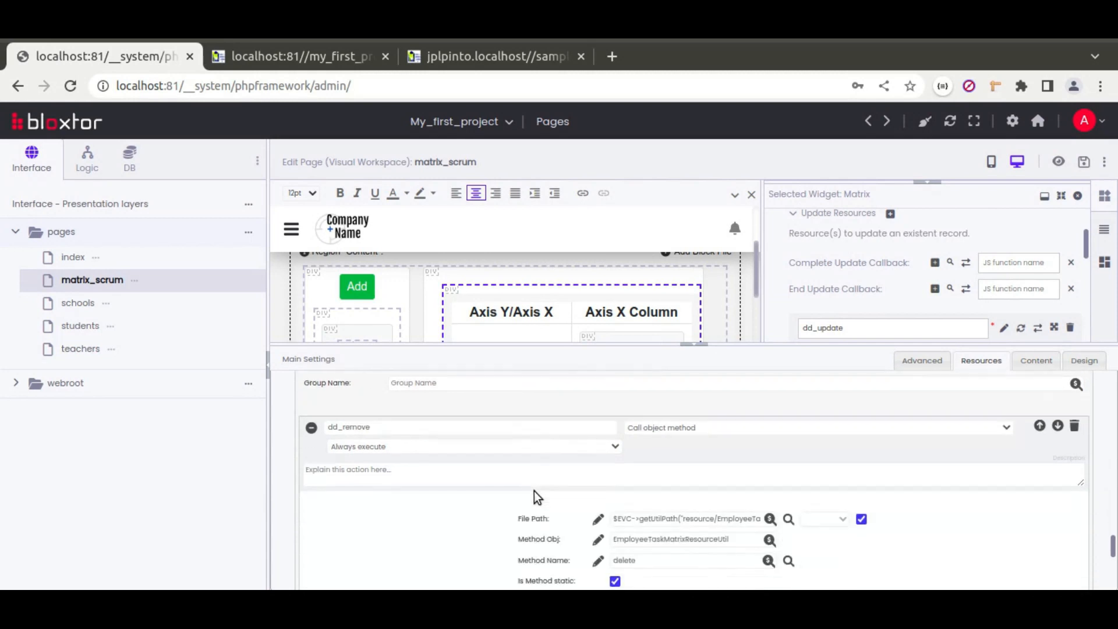
Step: Collapse the main settings, select dd_remove as the Matrix widget's remove resource, and save the page
click(699, 347)
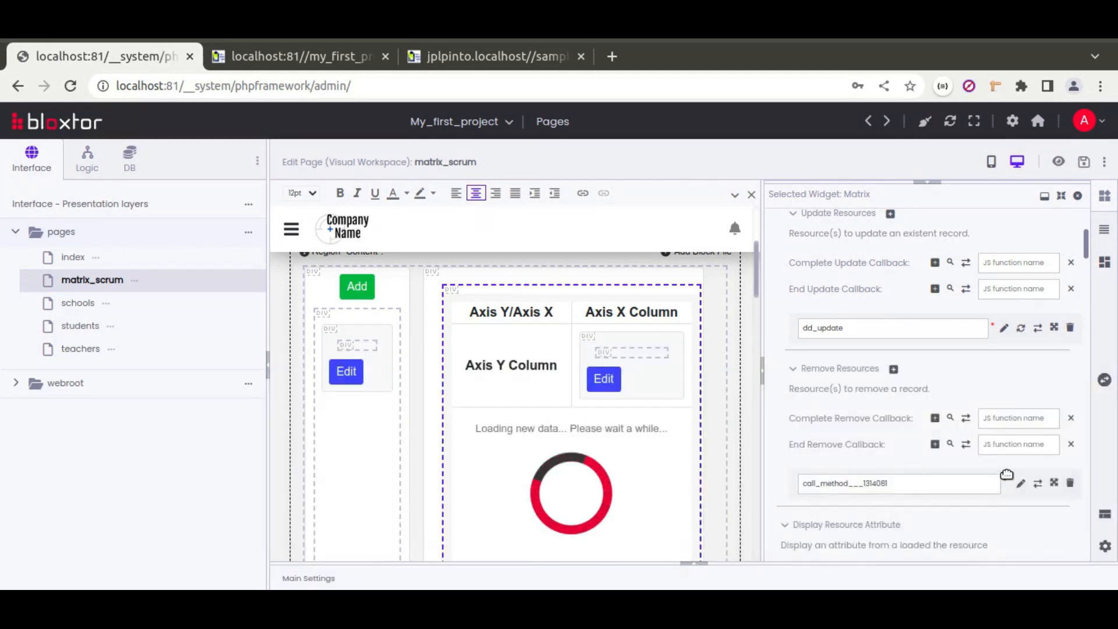
click(1037, 484)
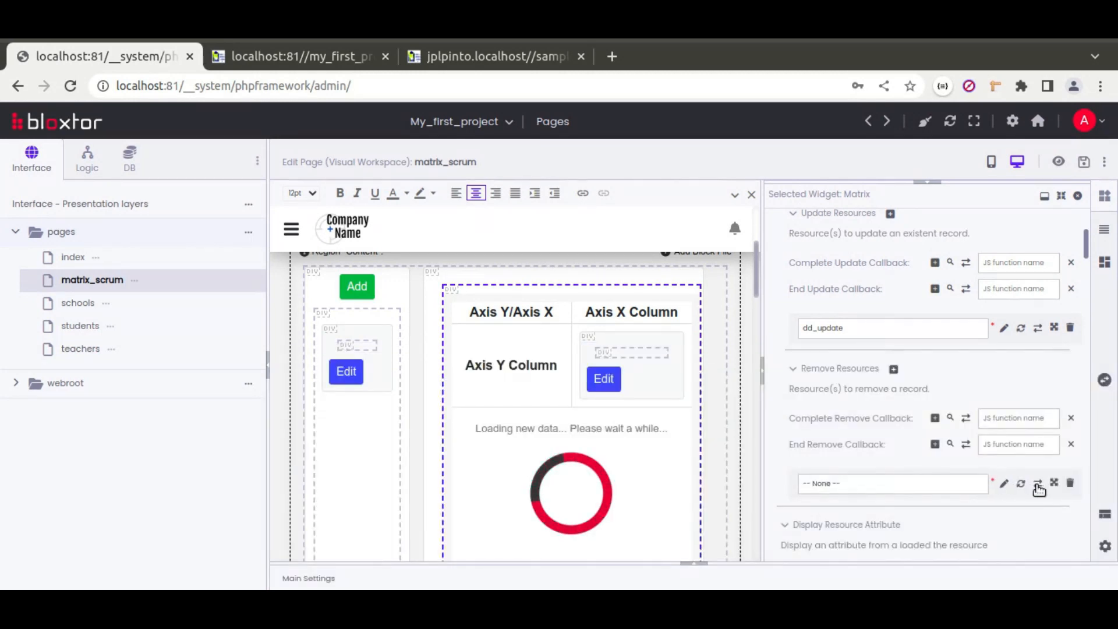
click(962, 483)
scroll(924, 401, down, 3)
click(865, 454)
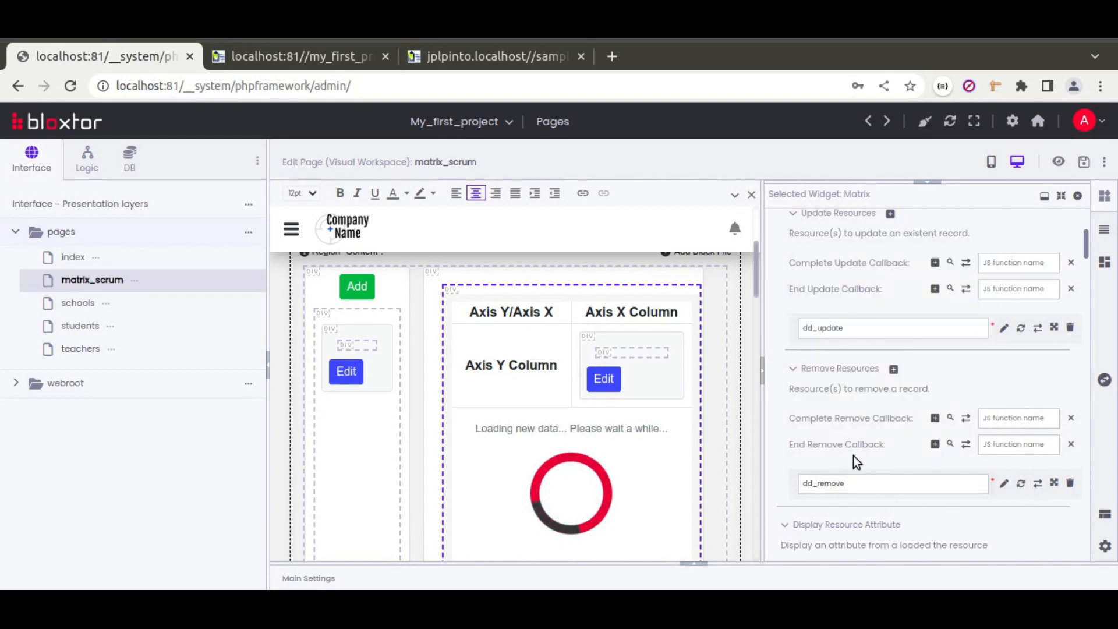
click(1082, 164)
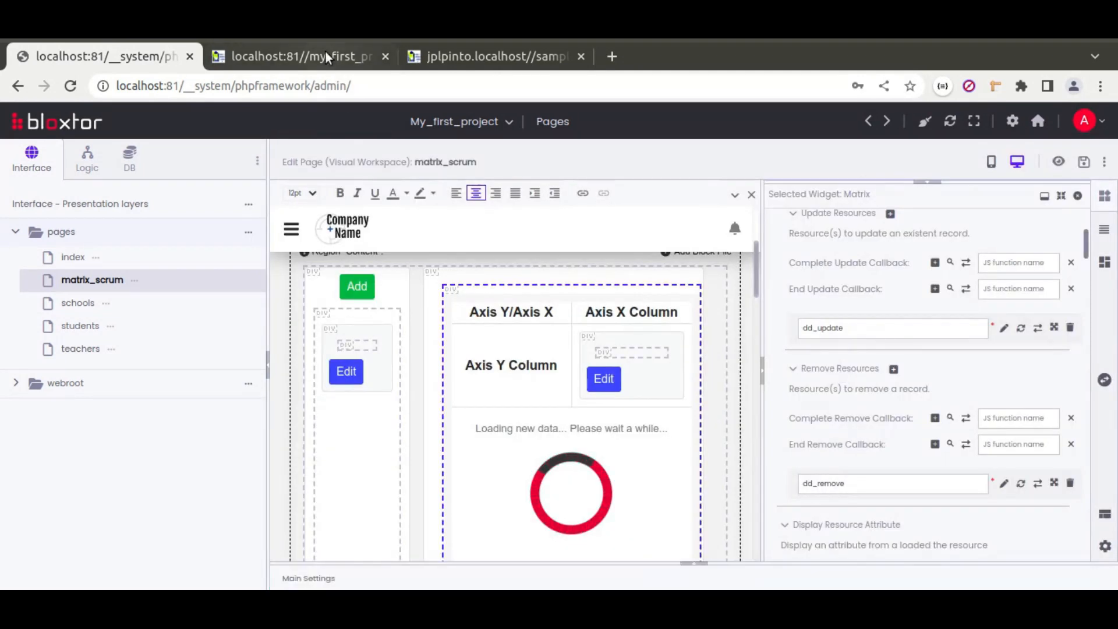
Step: Reload the published matrix_scrum page and open the browser's network inspector beside it, widened for reading requests
click(326, 55)
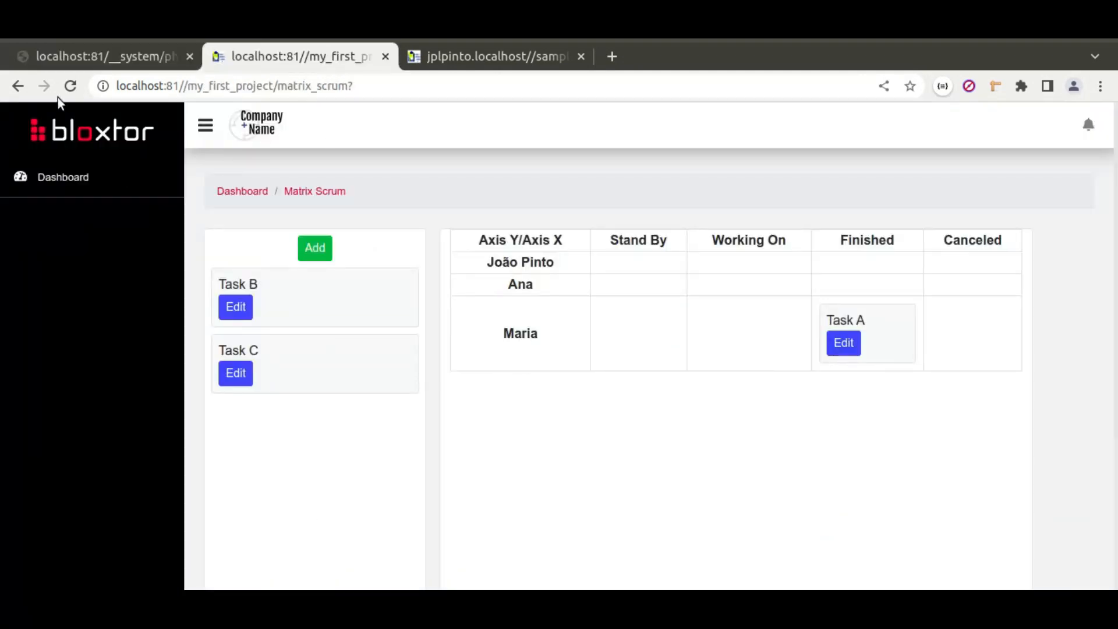
click(72, 85)
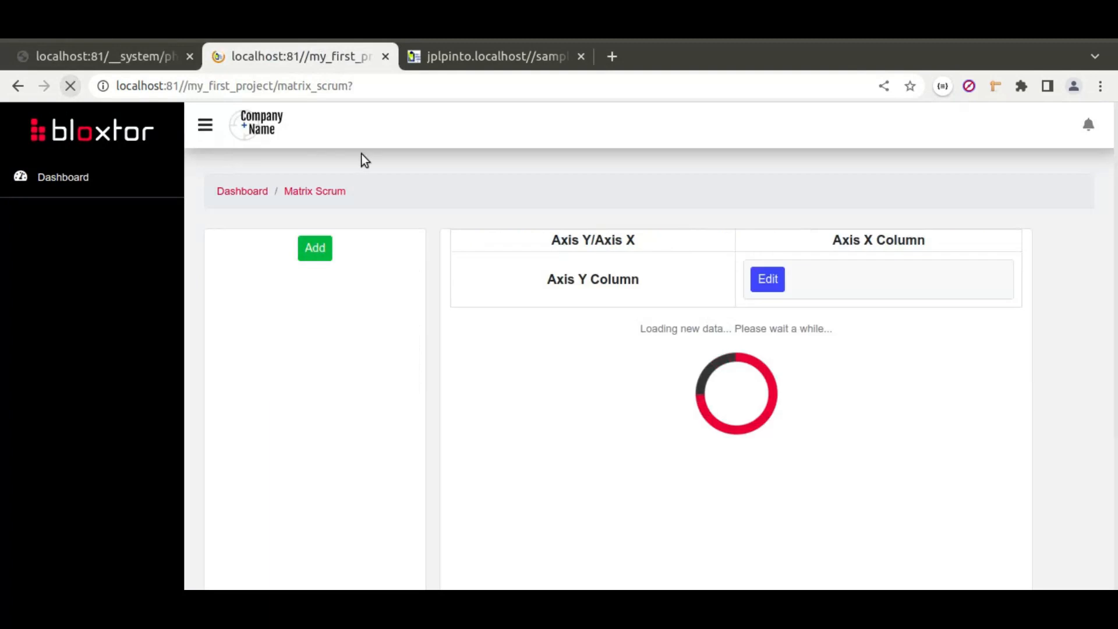
right_click(416, 187)
click(483, 443)
click(980, 114)
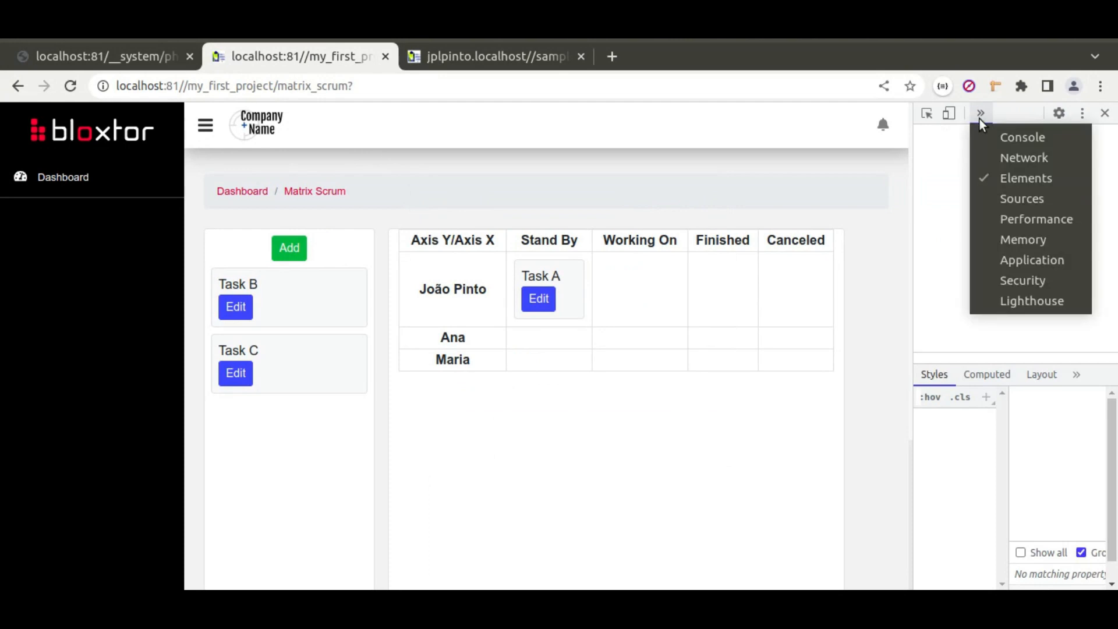
click(1008, 157)
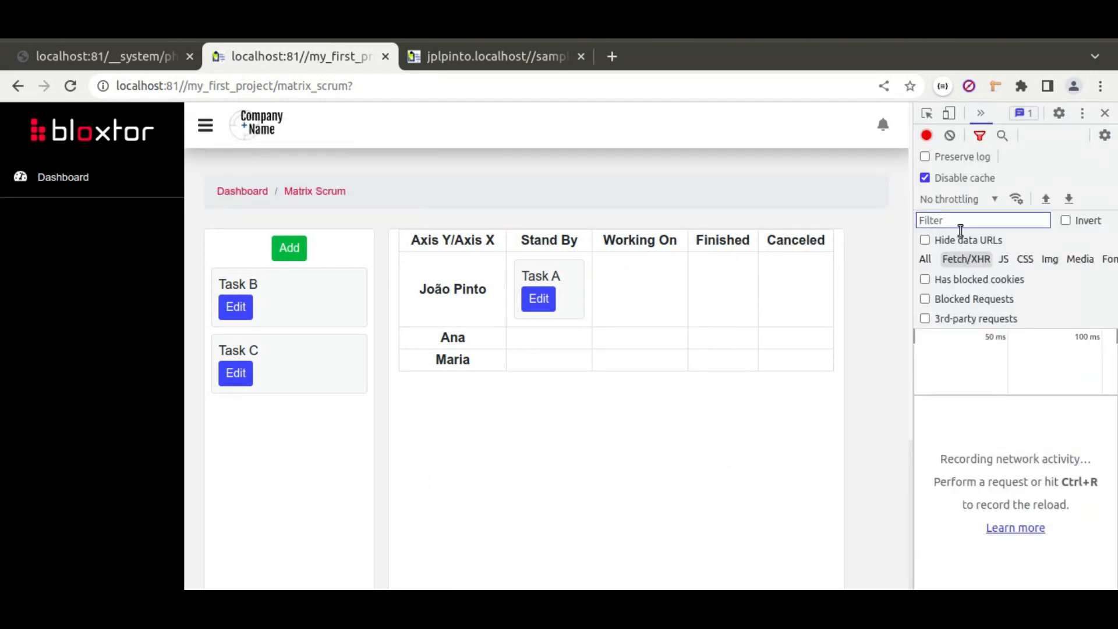
drag(915, 223, 815, 211)
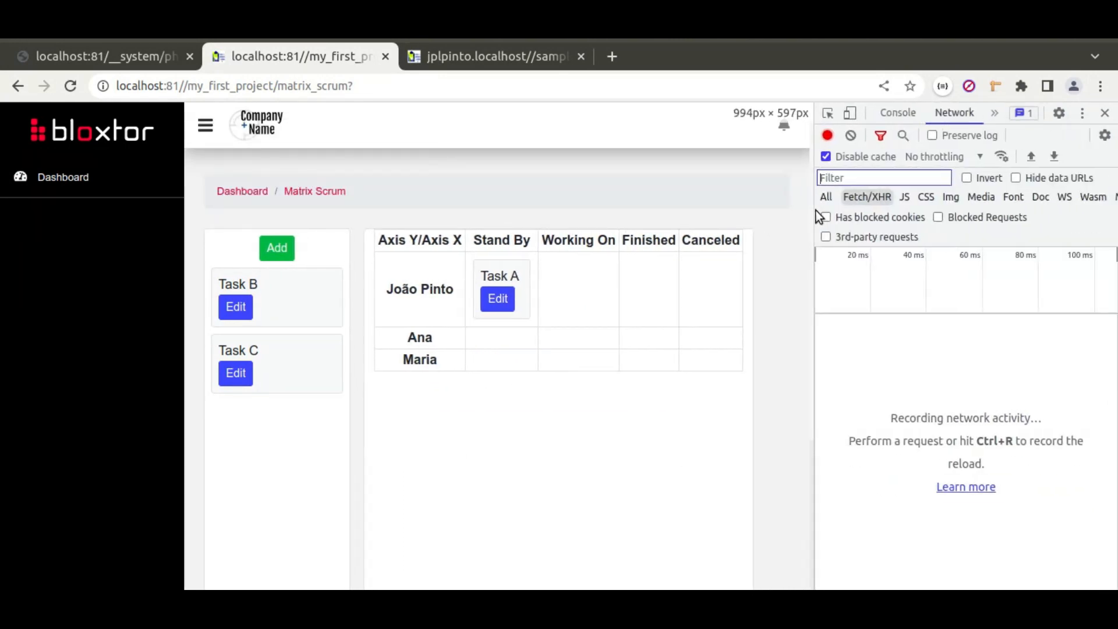
Step: Try to move Task A from Stand By to Working On in the same row, and open the matrix_scrum request's response
drag(489, 267, 575, 278)
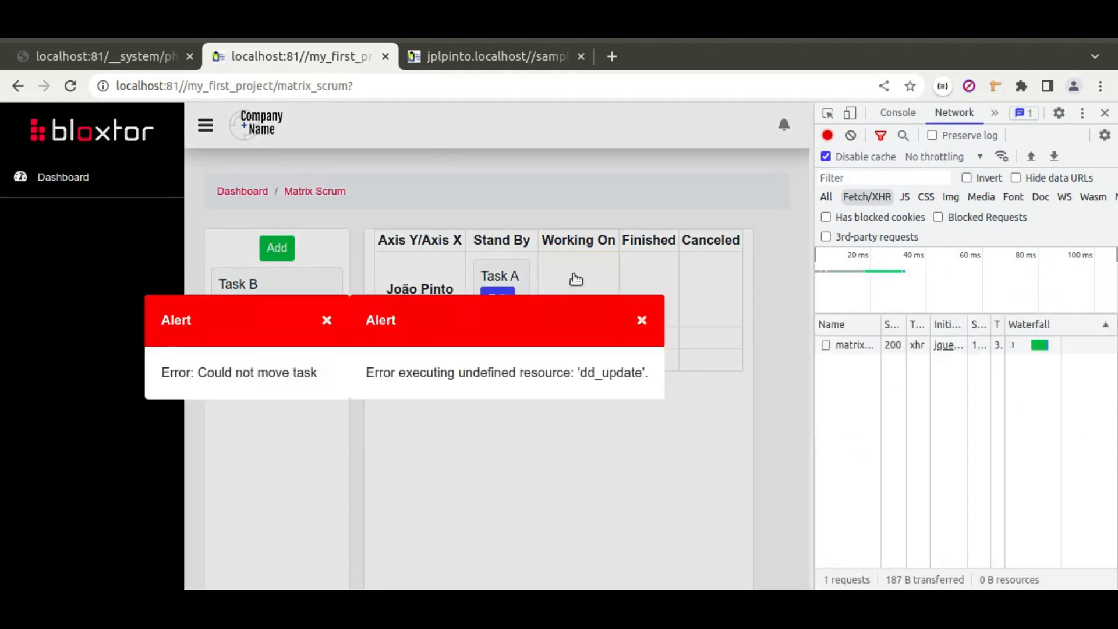
click(842, 348)
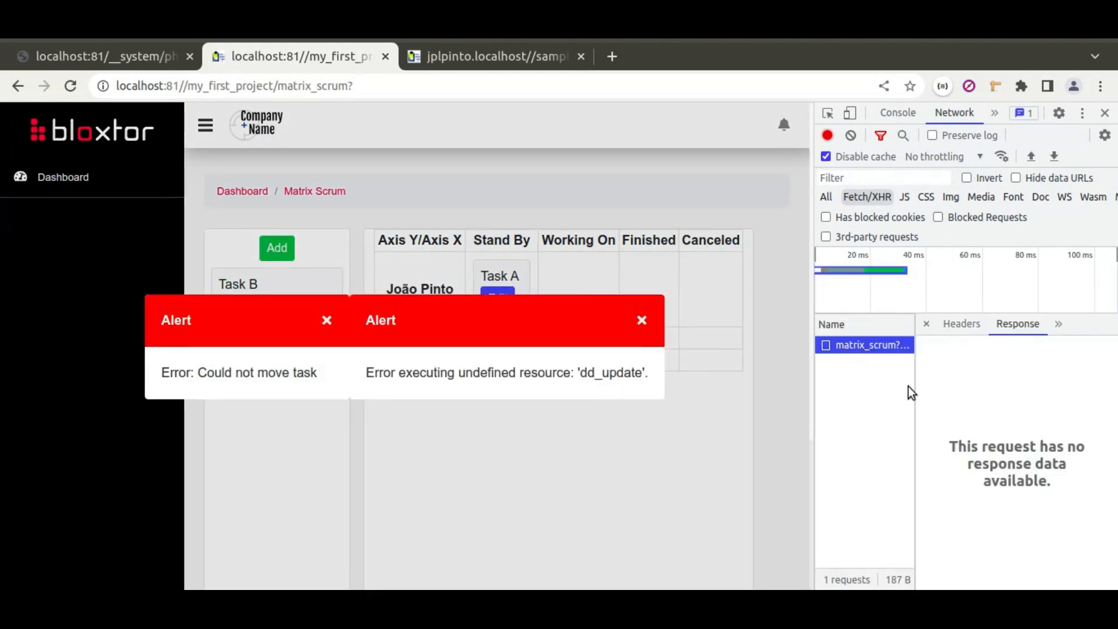
Step: Widen the network inspector beside the board and dismiss both error alerts about the failed task move
drag(816, 362, 759, 361)
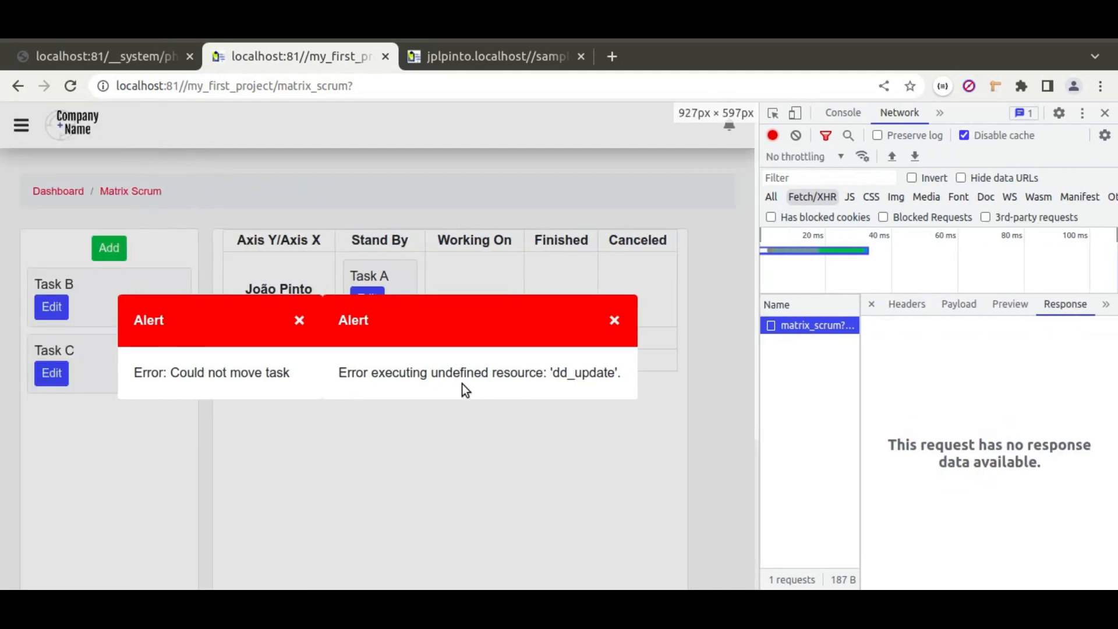
click(615, 325)
click(455, 323)
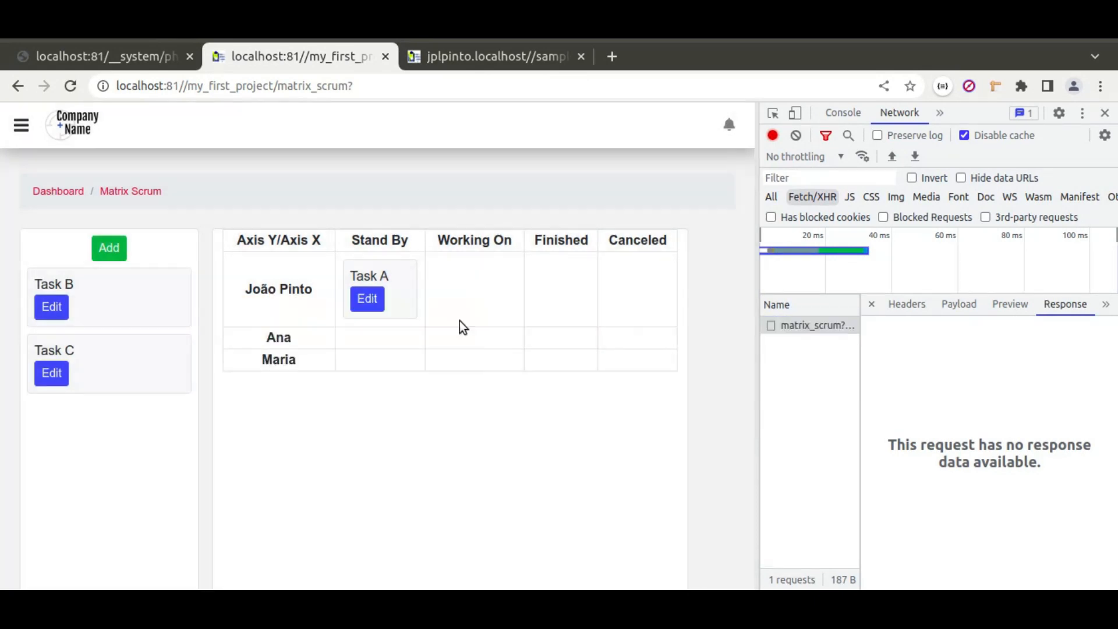
Step: Return to the Bloxtor admin page and open the update method called by the dd_update resource for editing
click(109, 58)
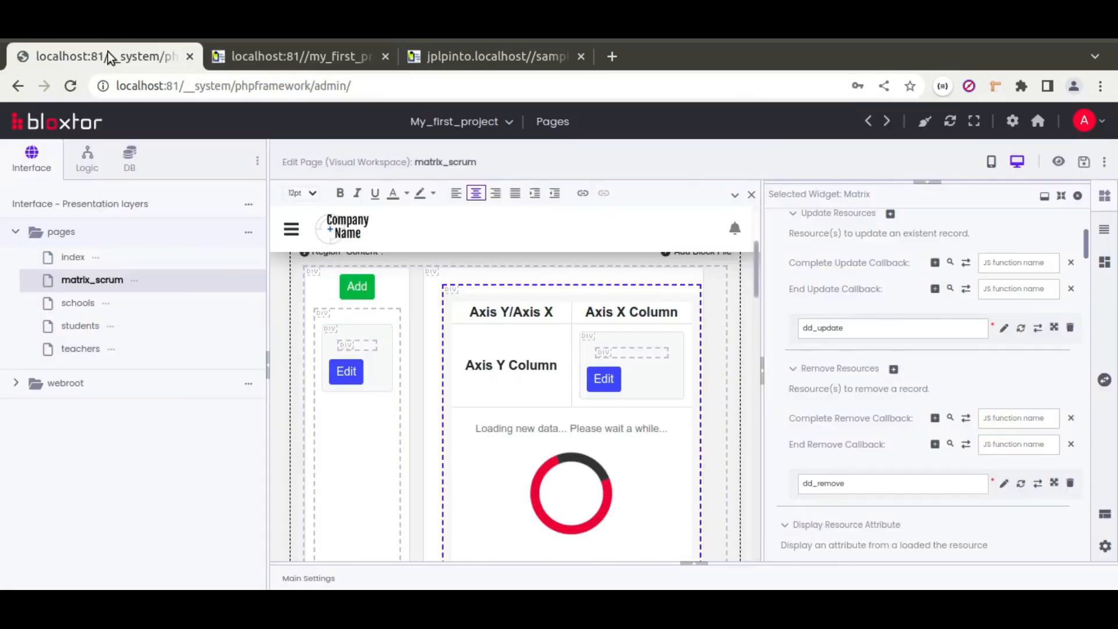
click(669, 537)
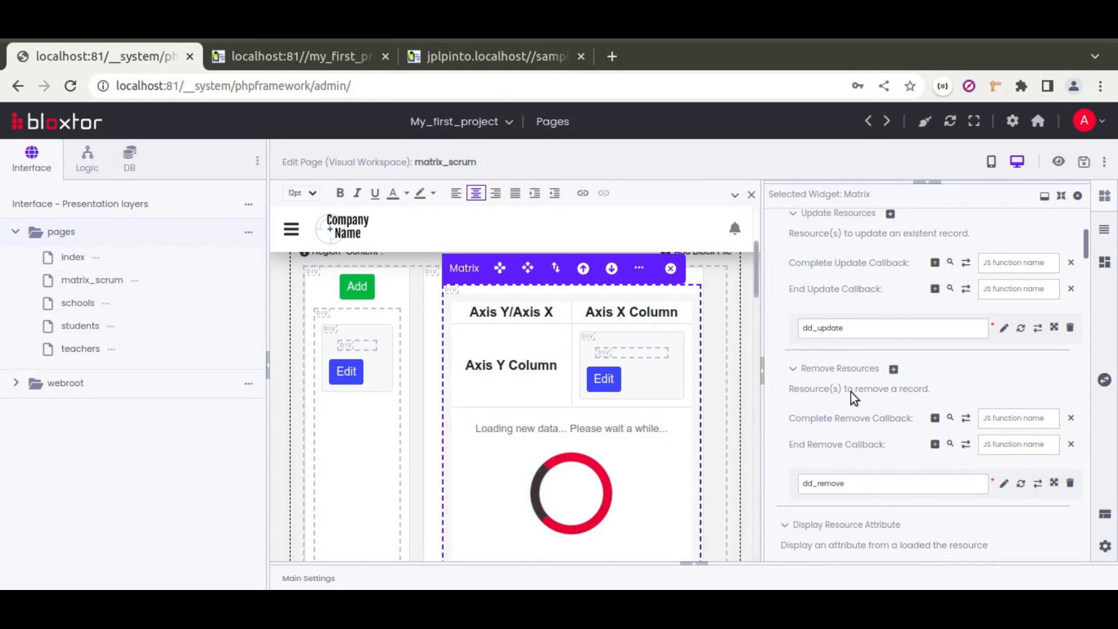
click(695, 564)
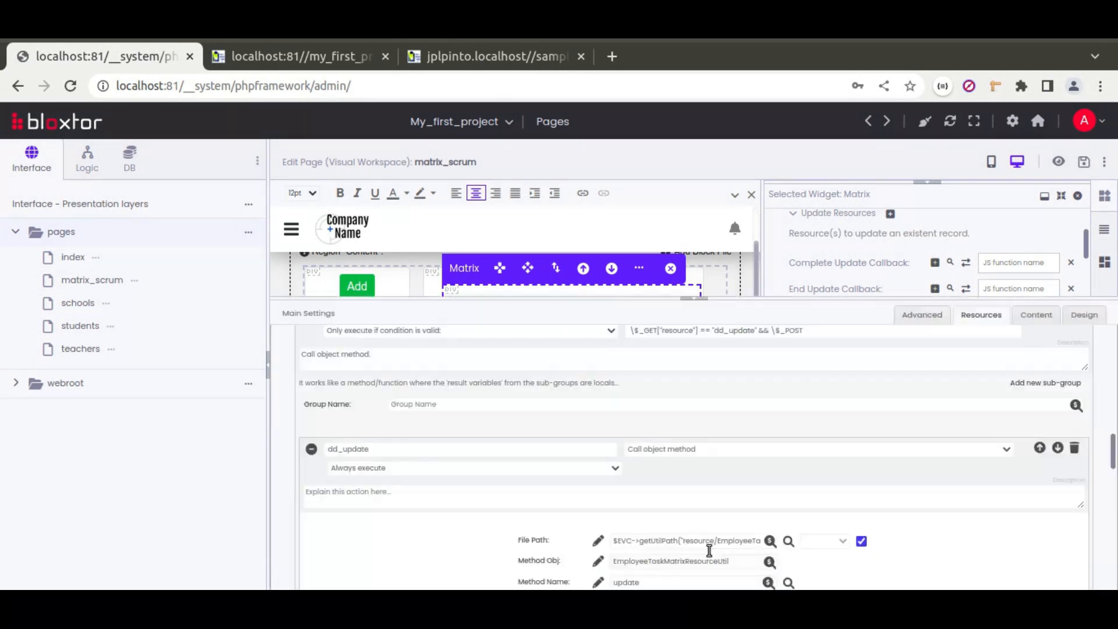
scroll(419, 466, down, 2)
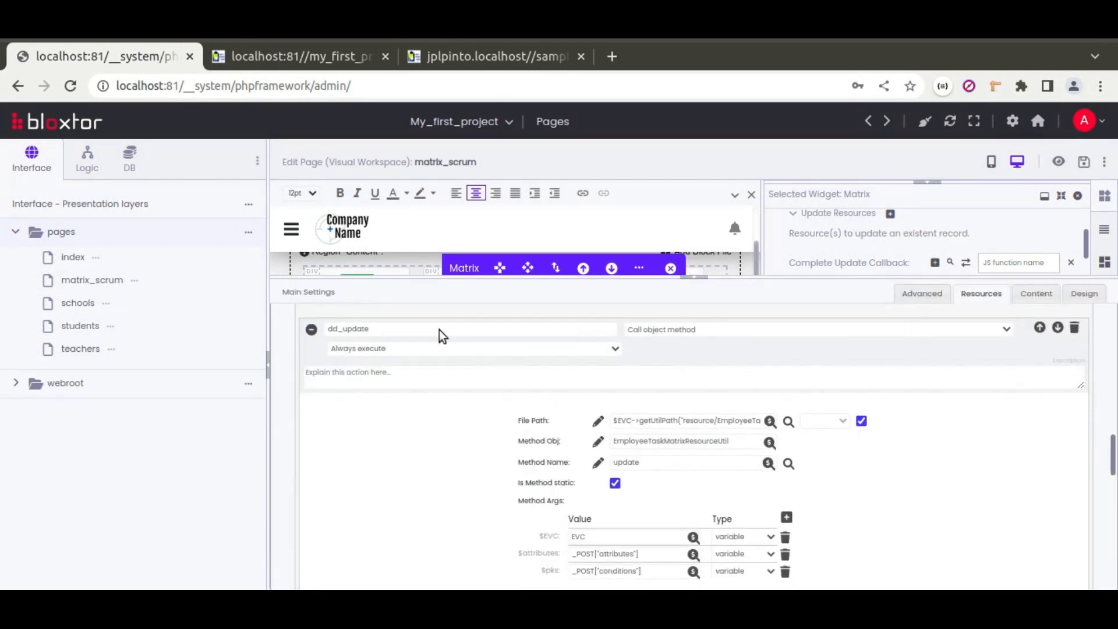
click(593, 465)
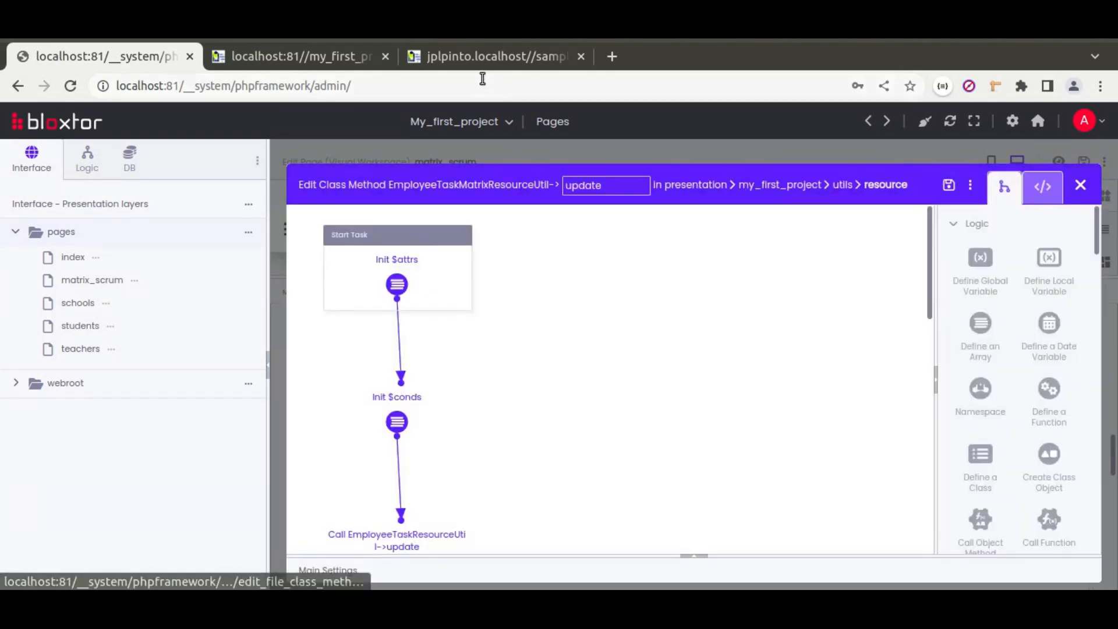
Step: On the published matrix_scrum board, try again to move Task A from Stand By to Working On in the same employee's row
click(478, 58)
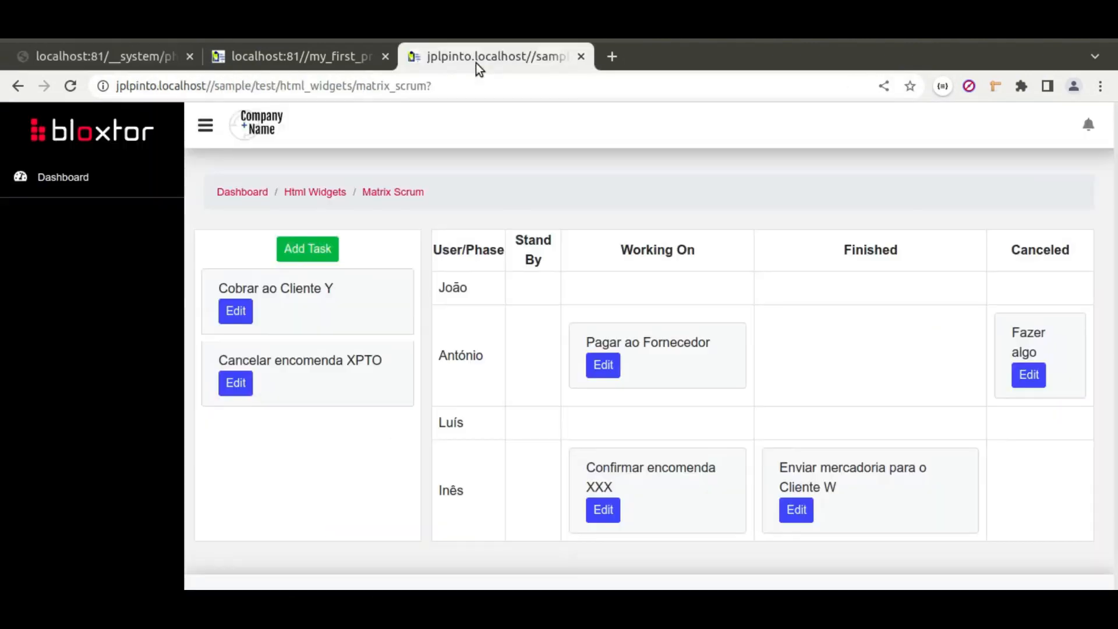
click(320, 57)
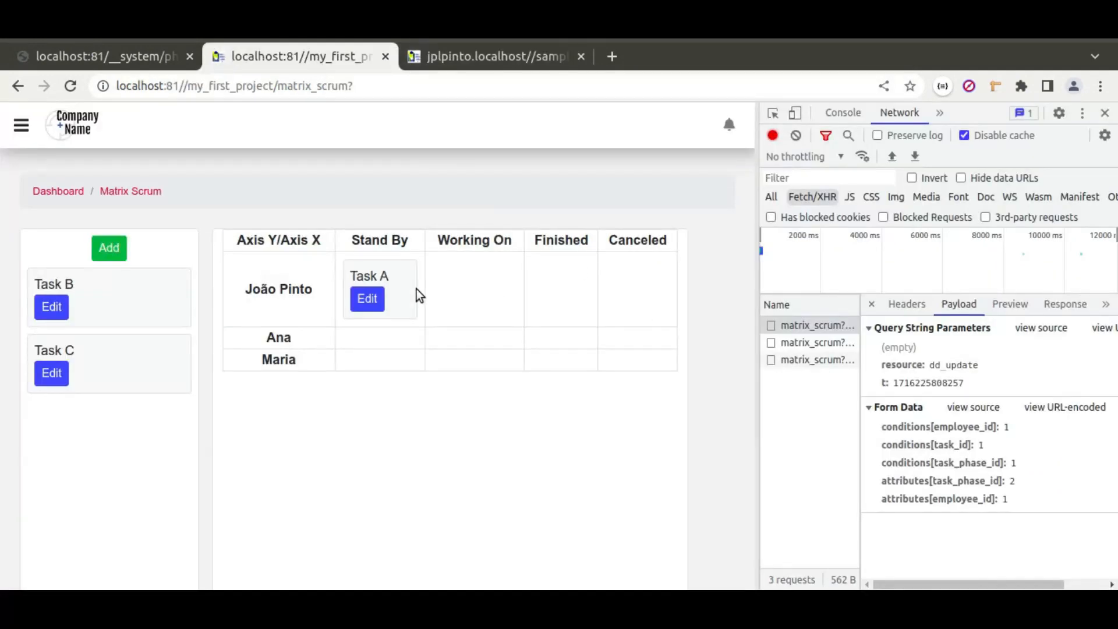
drag(369, 280, 478, 278)
click(614, 320)
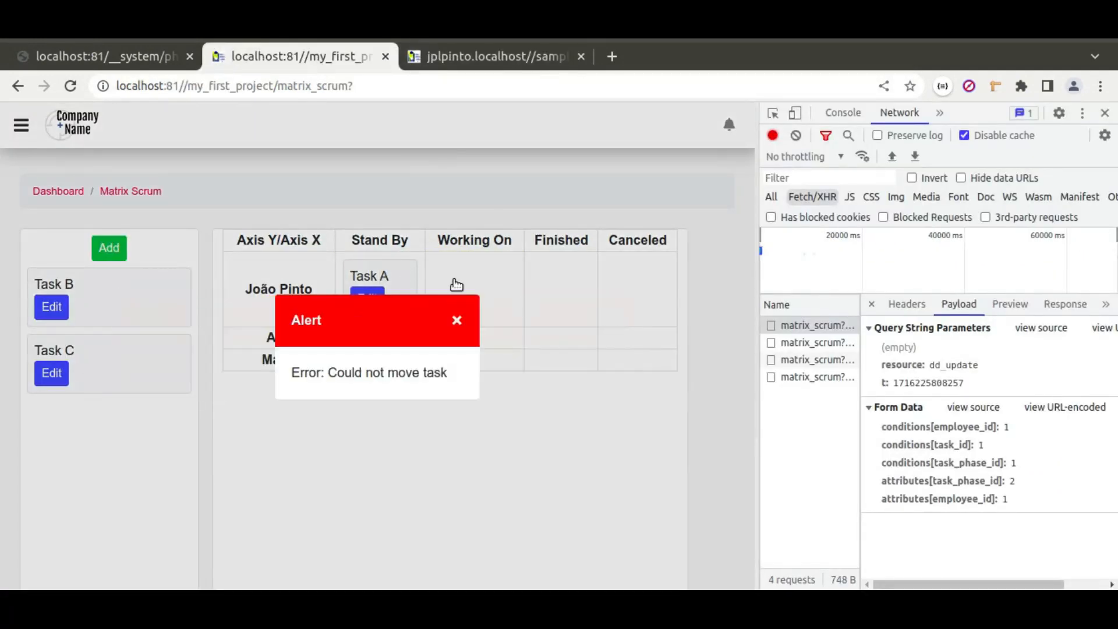
click(411, 279)
Step: Move Task A to the Working On cell of the second employee's row and reload the page to check it
drag(381, 277, 503, 340)
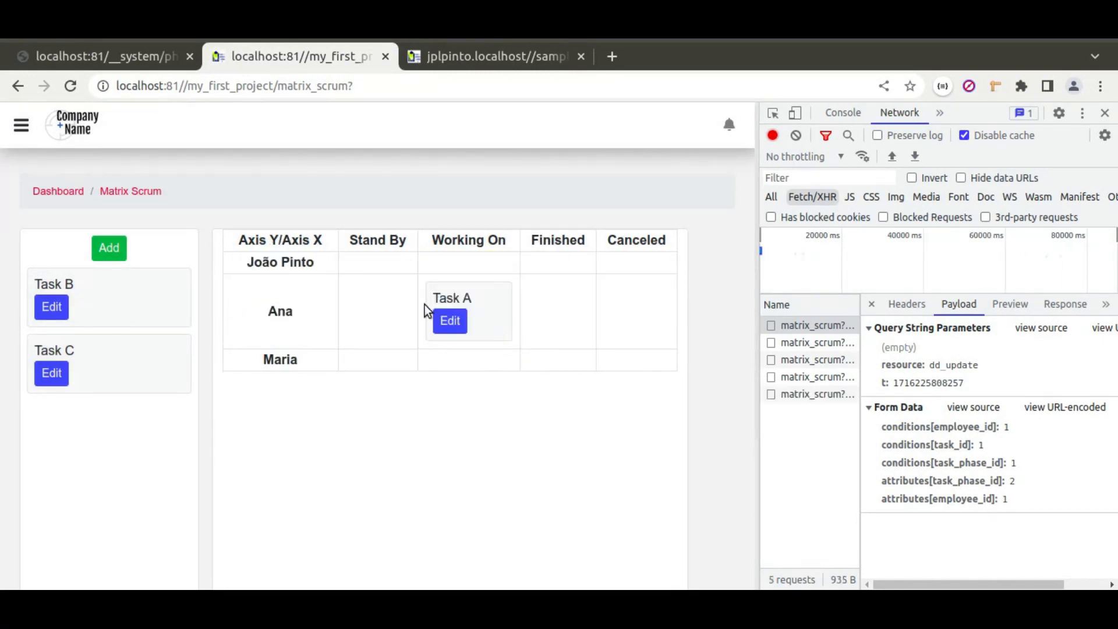
click(70, 85)
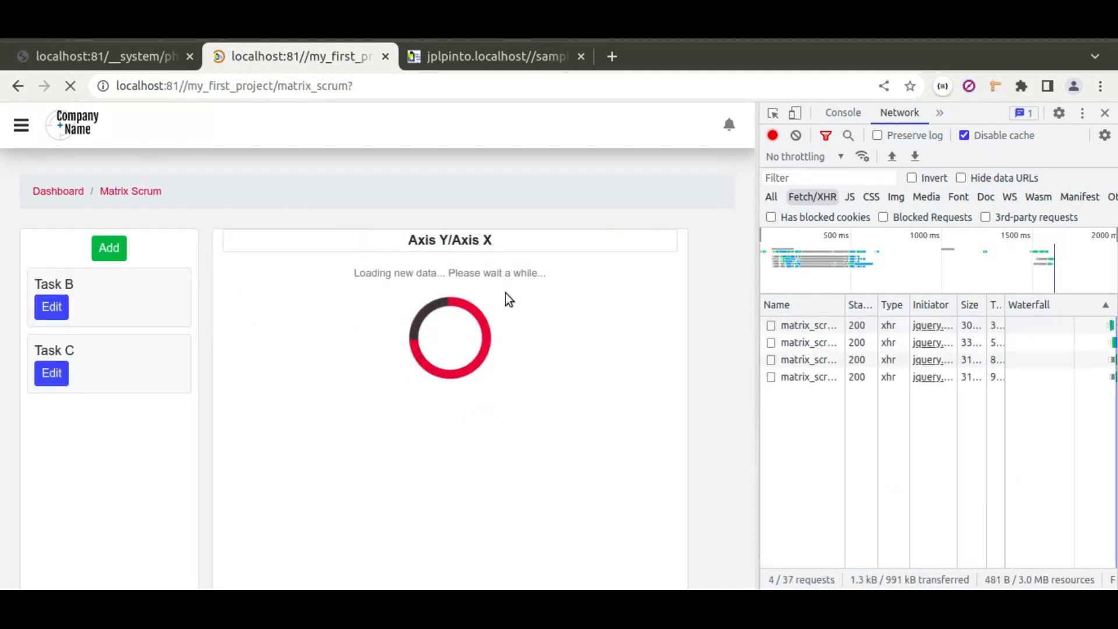
drag(483, 304, 460, 303)
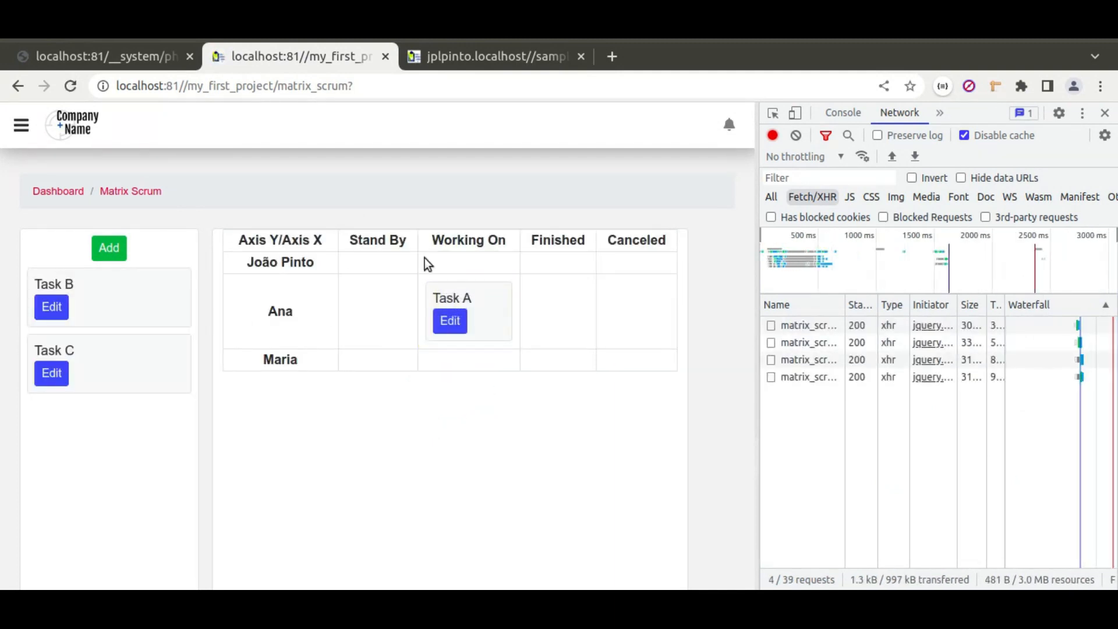
Step: In the update method's code, insert $attributes["employee_id"] == $pks["employee_id"] || before the EmployeeTaskResourceUtil::update call in the $status assignment
click(119, 59)
click(1041, 186)
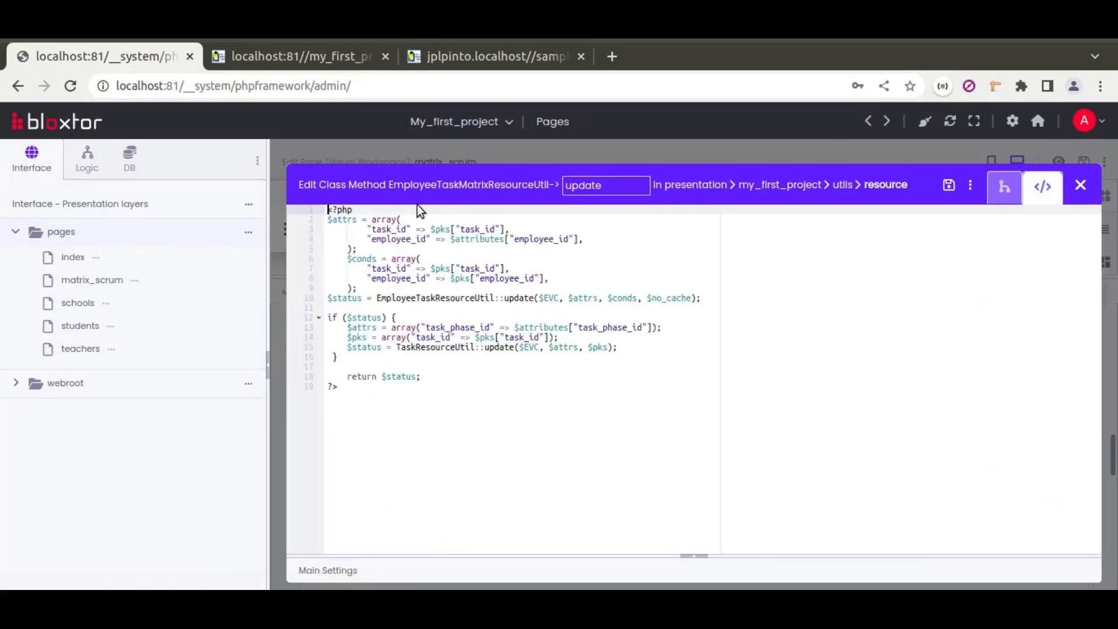
click(377, 297)
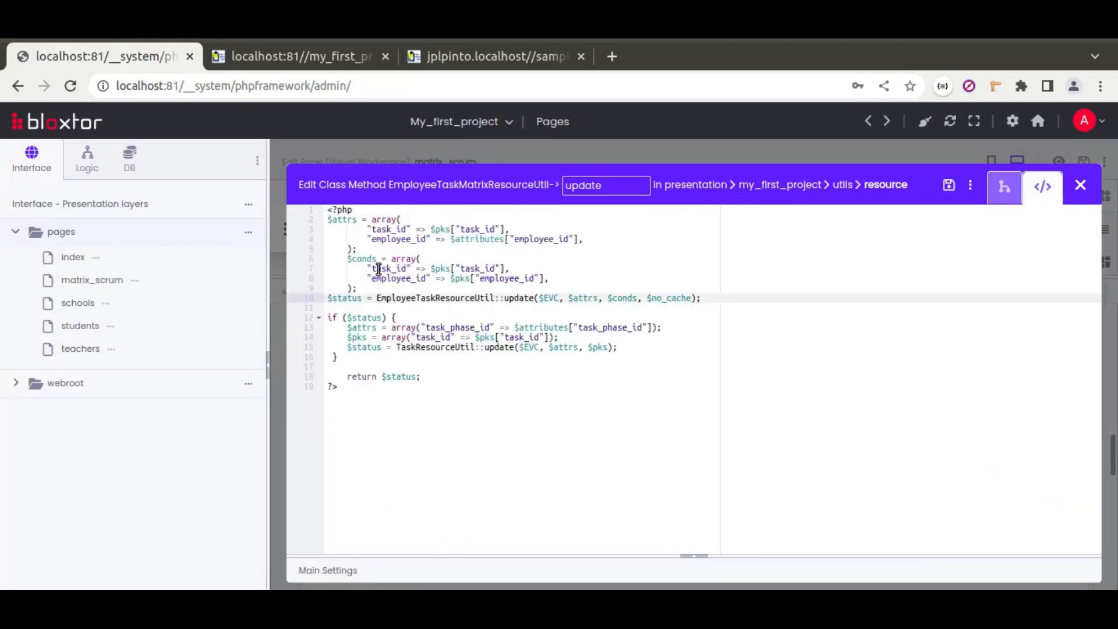
drag(453, 239, 580, 238)
key(ctrl+c)
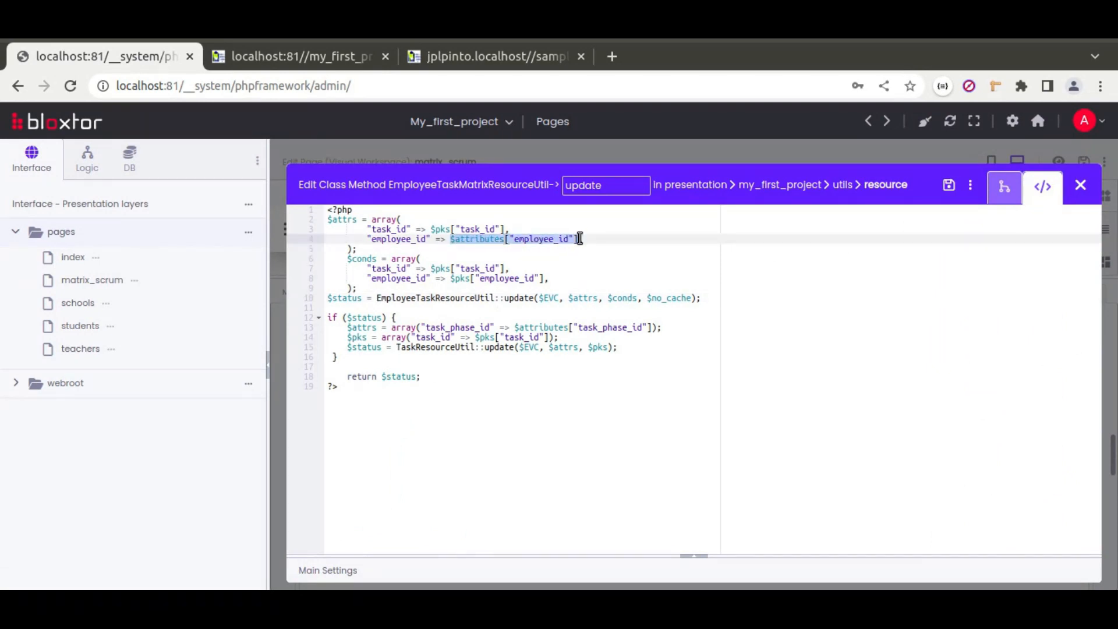
click(377, 297)
key(ctrl+v)
text(== ||)
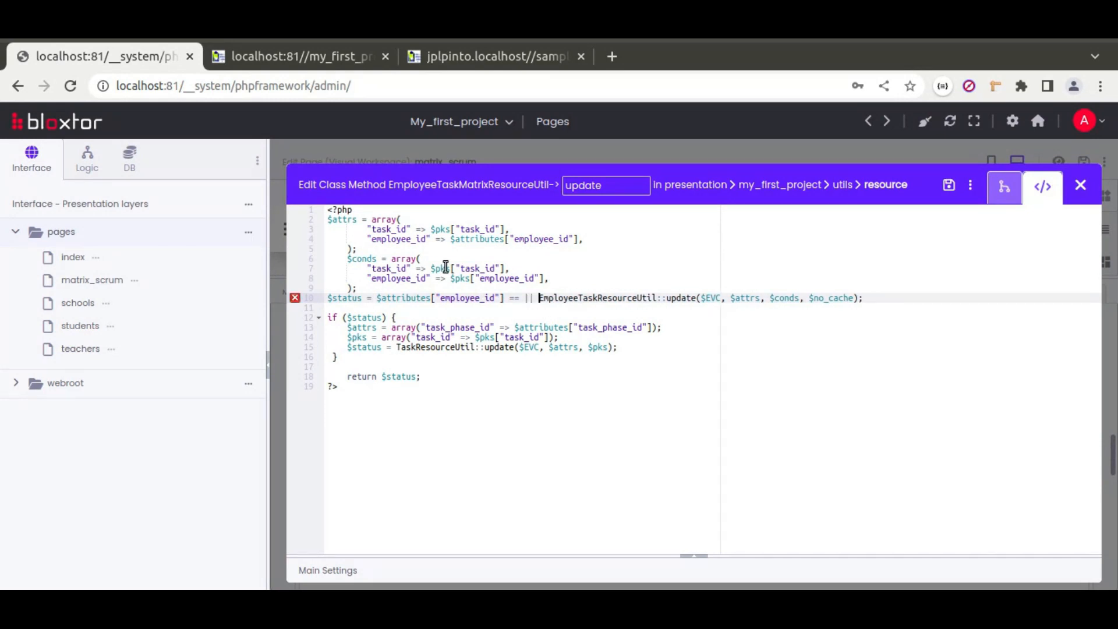
drag(450, 278, 536, 276)
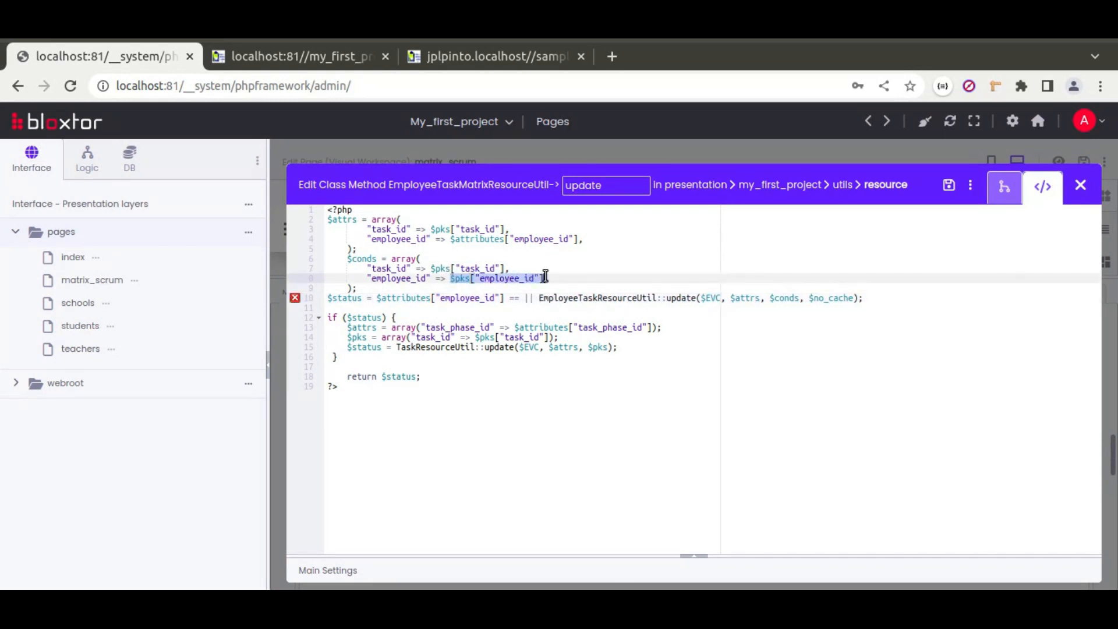
click(528, 298)
text($pks["employee_id"])
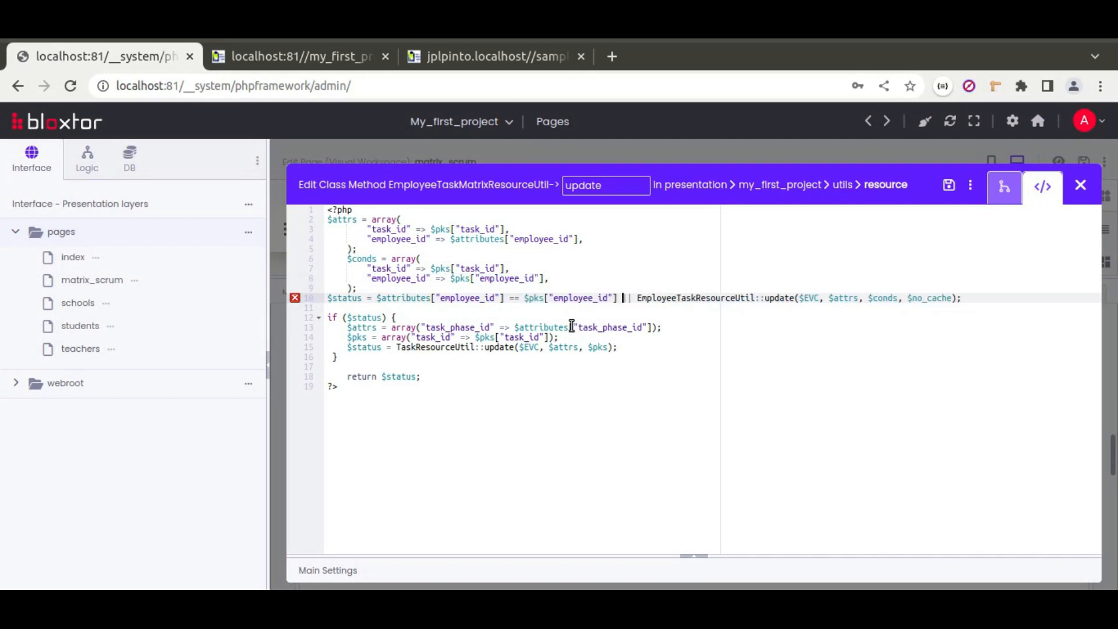
Step: Check the edited $status line and the TaskResourceUtil::update call, then save the update method and close its editor
drag(969, 300, 607, 300)
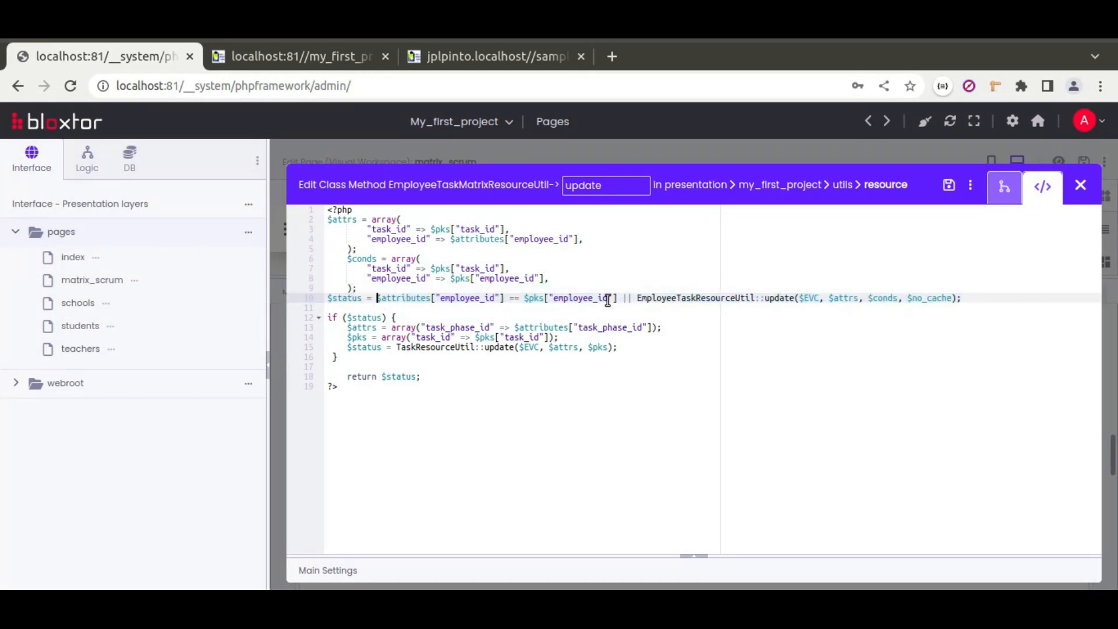
double_click(775, 298)
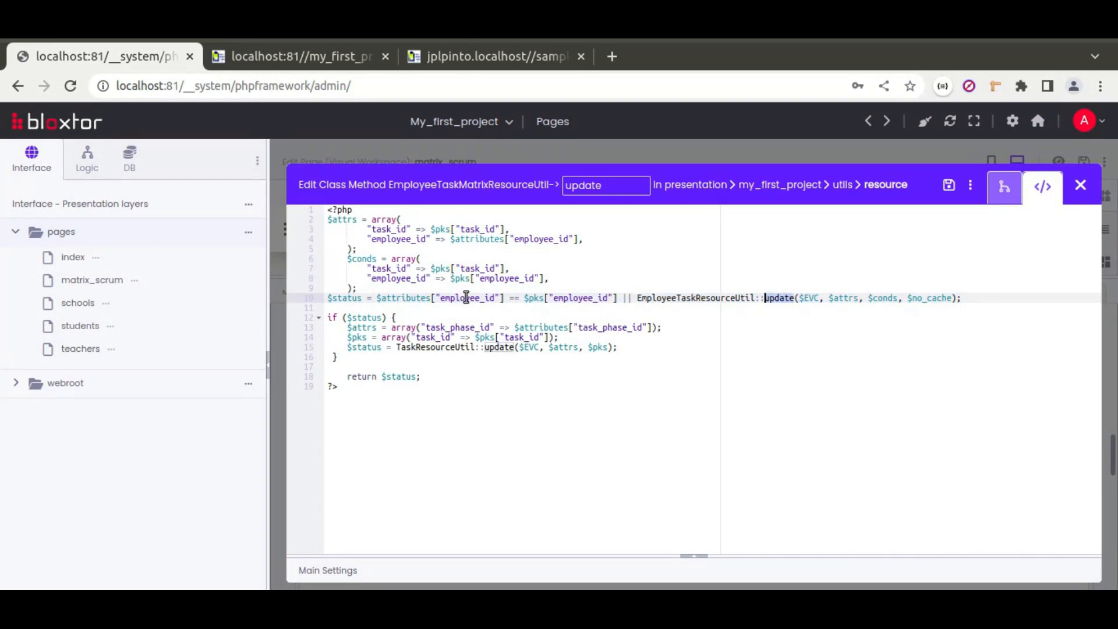
click(618, 299)
double_click(350, 299)
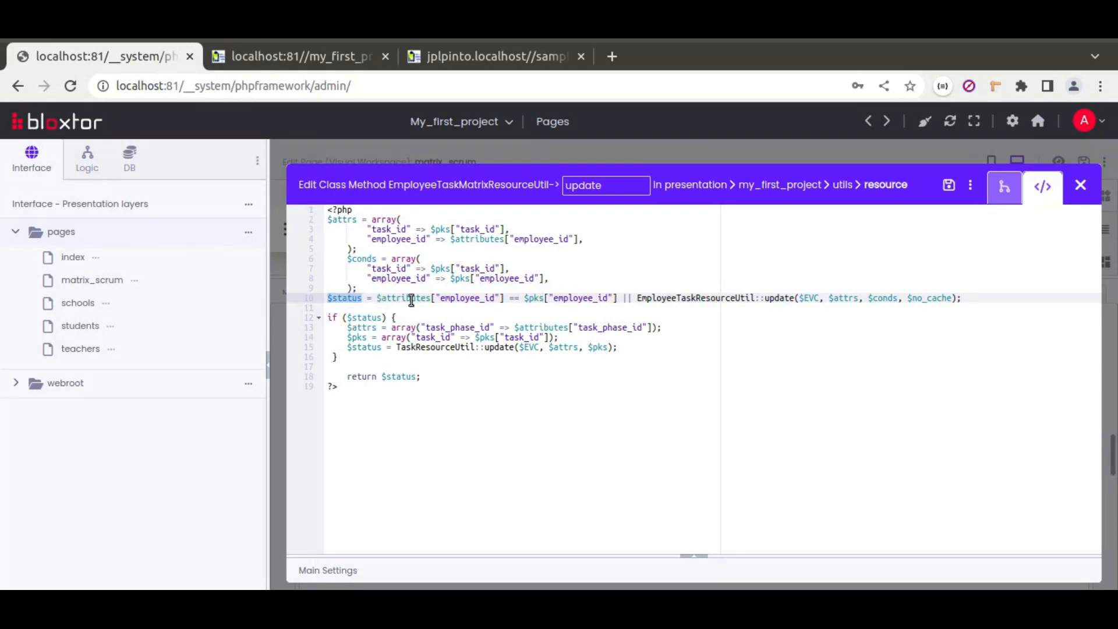
click(574, 310)
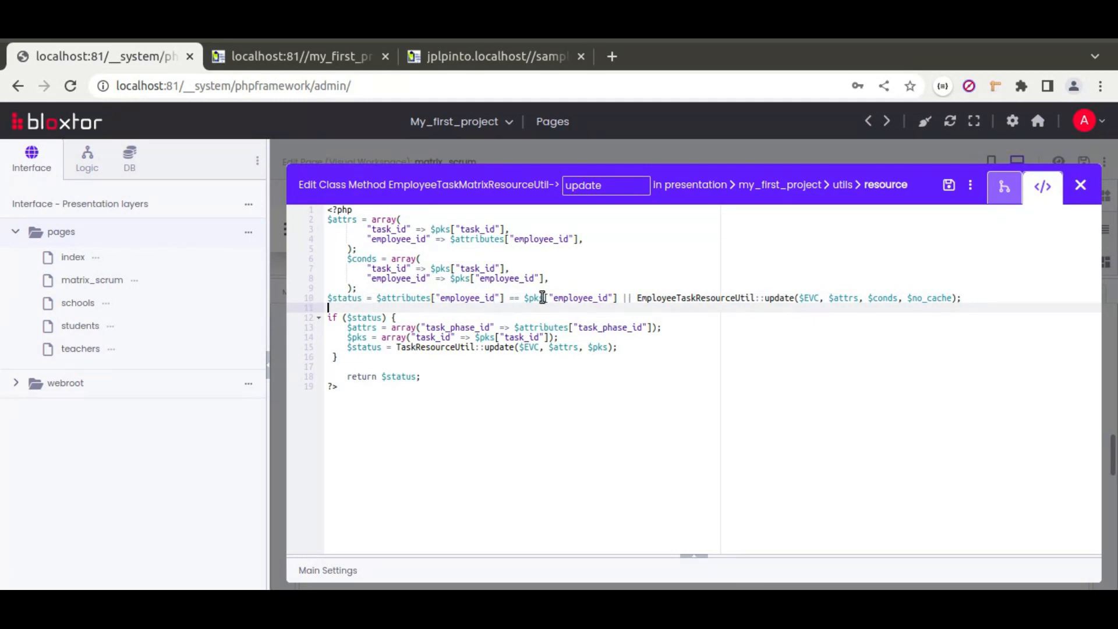
drag(331, 348, 657, 348)
click(656, 348)
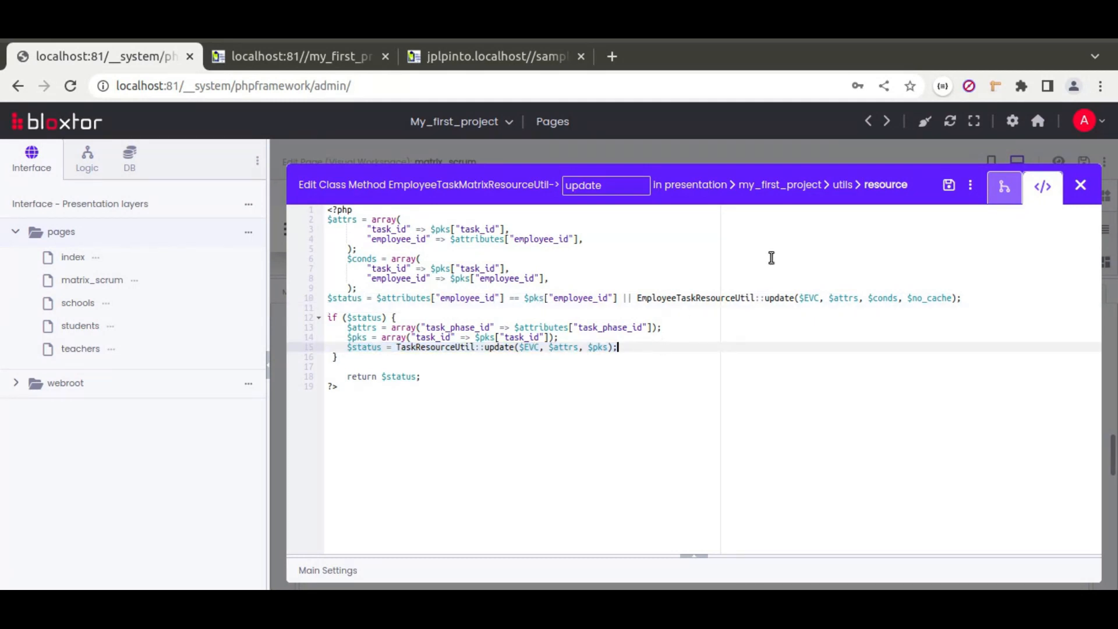
click(948, 185)
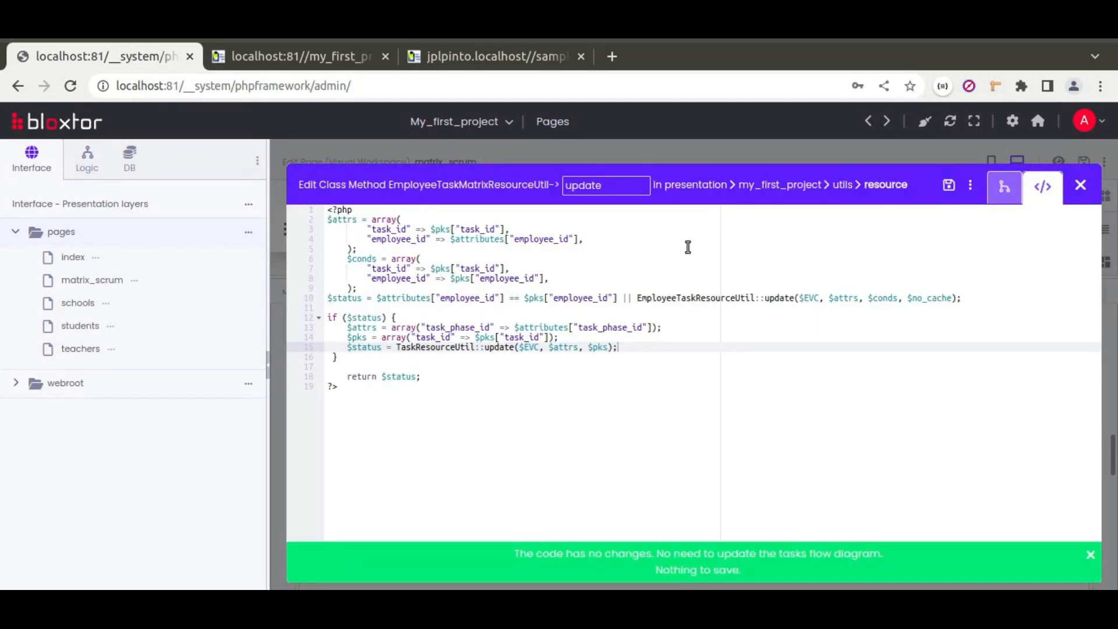
click(1080, 185)
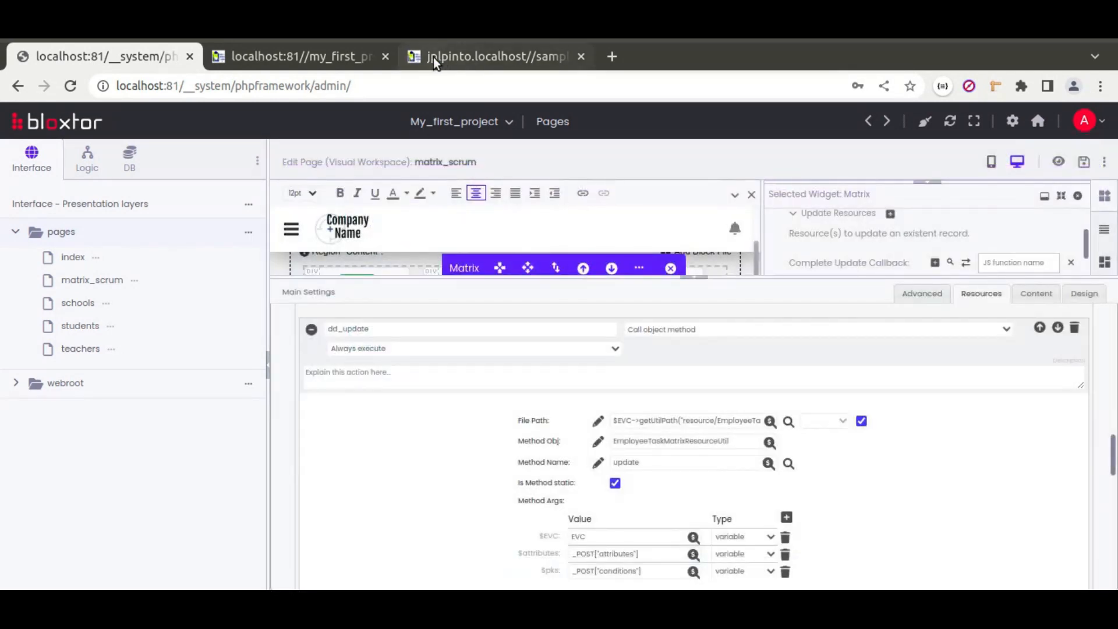
Step: Reload the published matrix_scrum page and try to move Task A from the matrix back to the unassigned task list
click(309, 55)
click(70, 86)
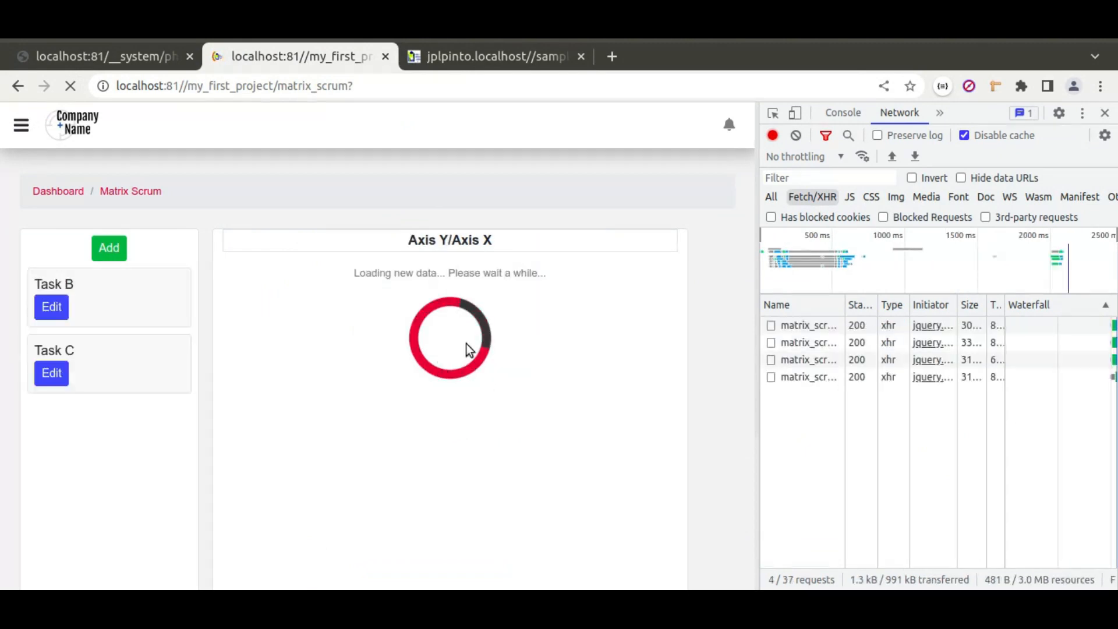
drag(471, 307, 127, 459)
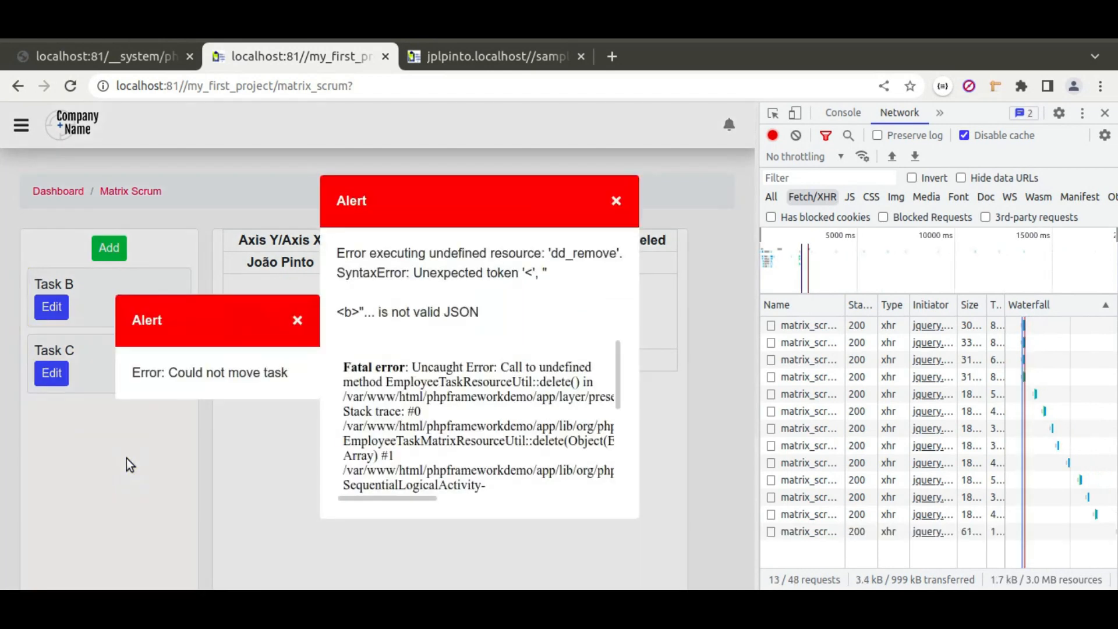
Step: Dismiss the "Could not move task" alert and open the response of the dd_remove request in the network inspector
click(298, 320)
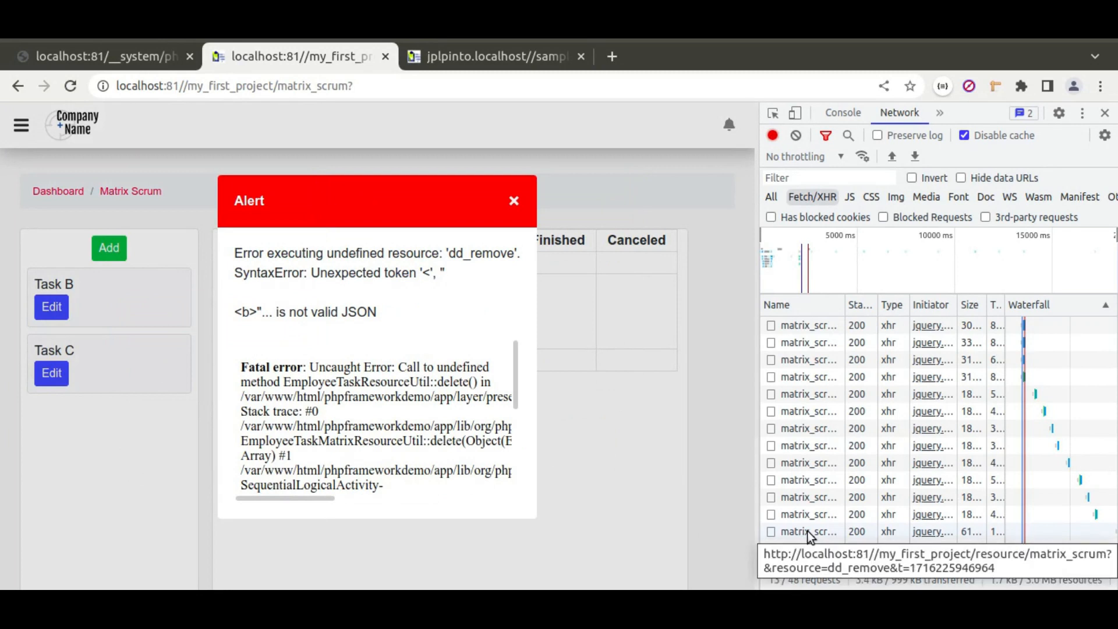
click(808, 531)
click(1065, 303)
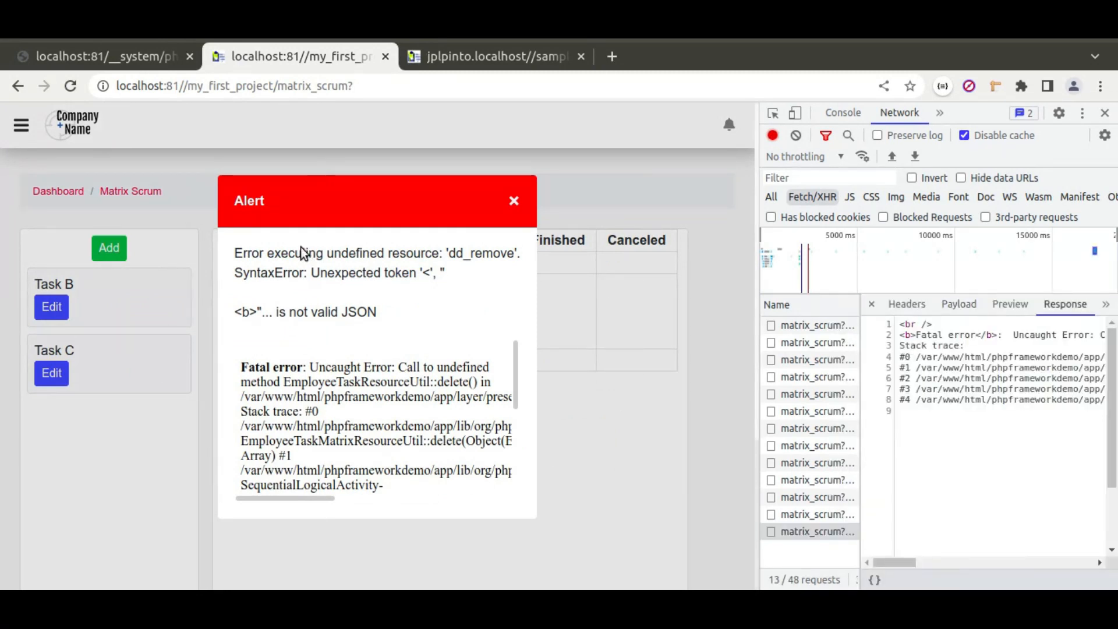
Step: Return to the matrix_scrum page's resources, check the dd_remove group, and open its delete method for editing
click(121, 58)
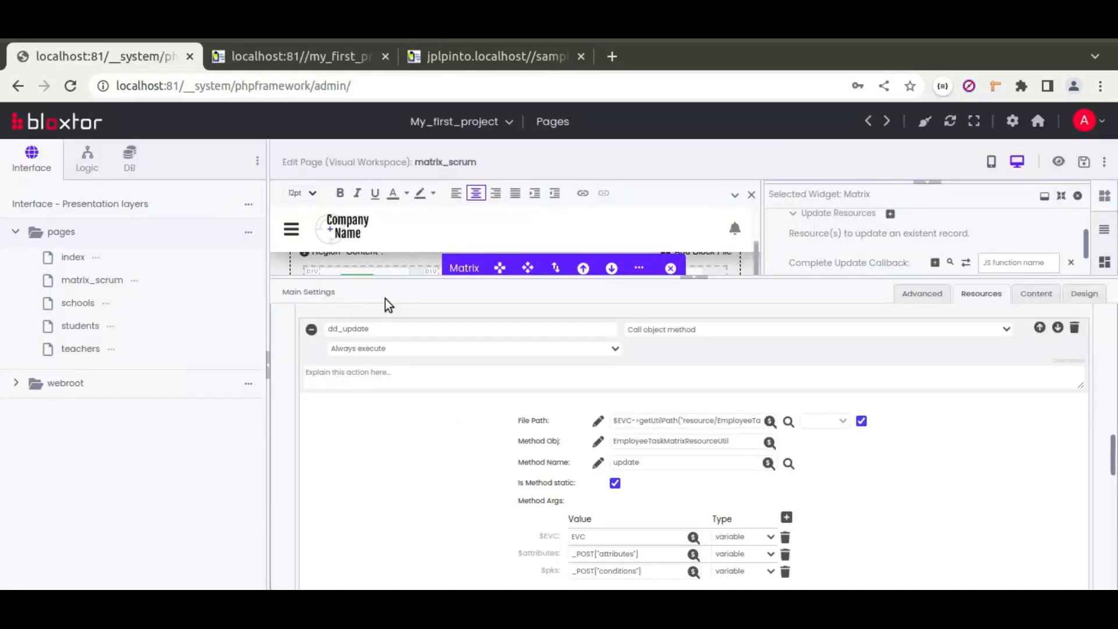
scroll(476, 466, down, 3)
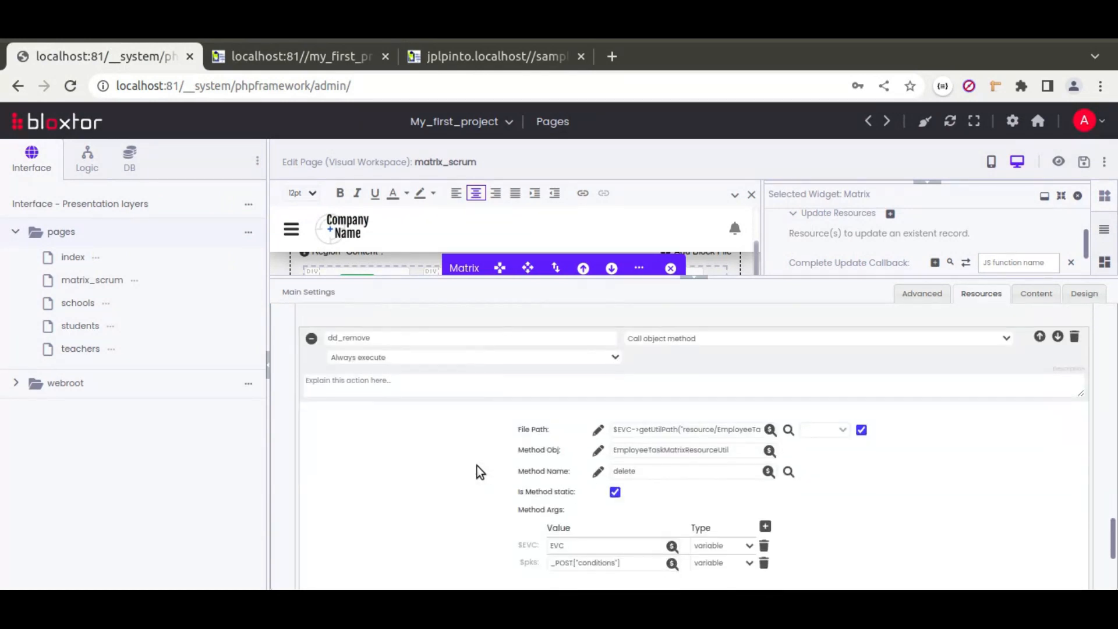
scroll(477, 466, down, 3)
scroll(477, 469, down, 1)
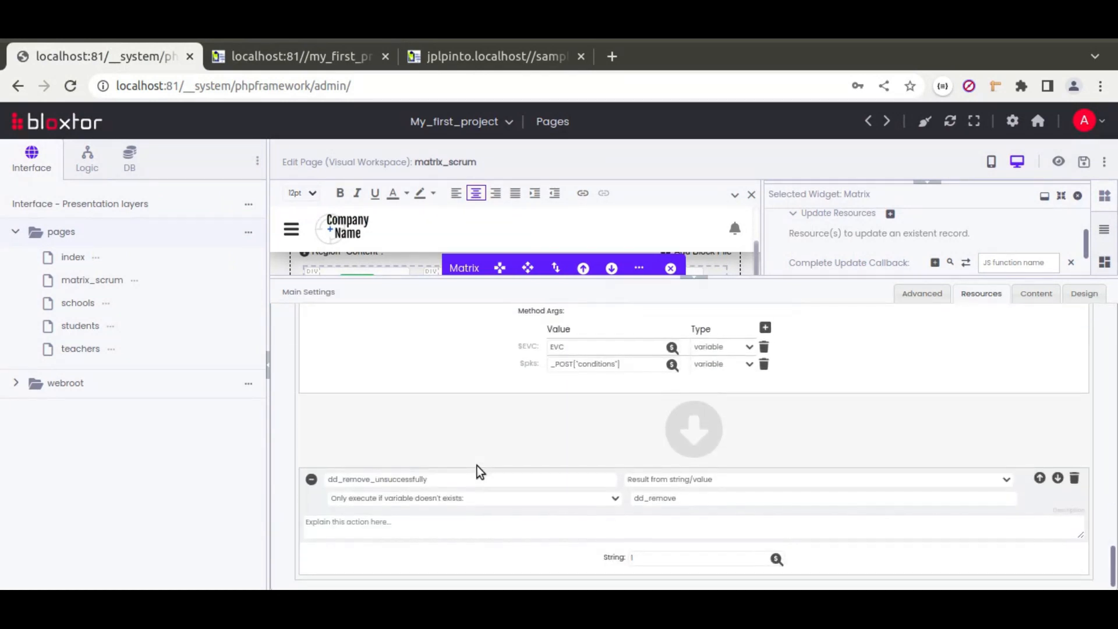
scroll(477, 466, up, 3)
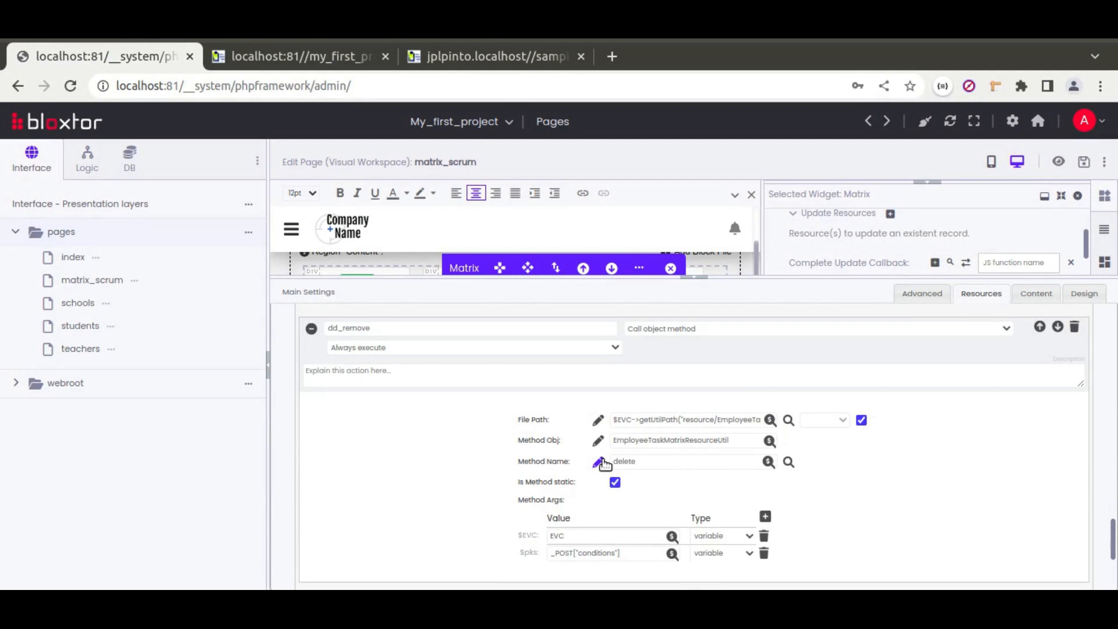
click(601, 462)
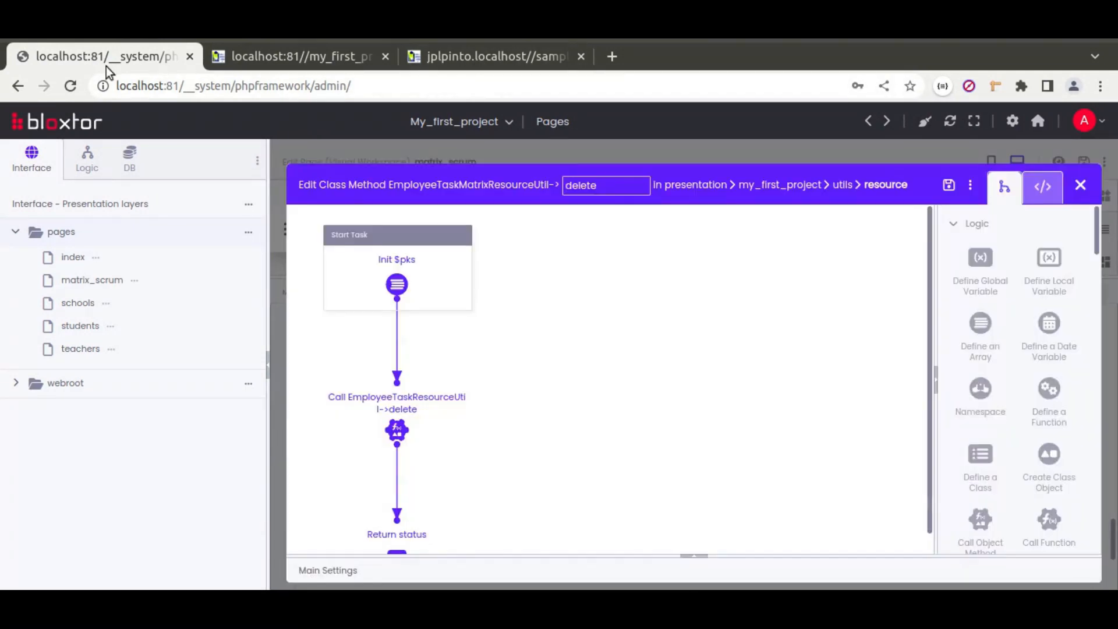
Step: Check the EmployeeTaskResourceUtil::delete call in the code of the delete method, then close its editor
click(1042, 186)
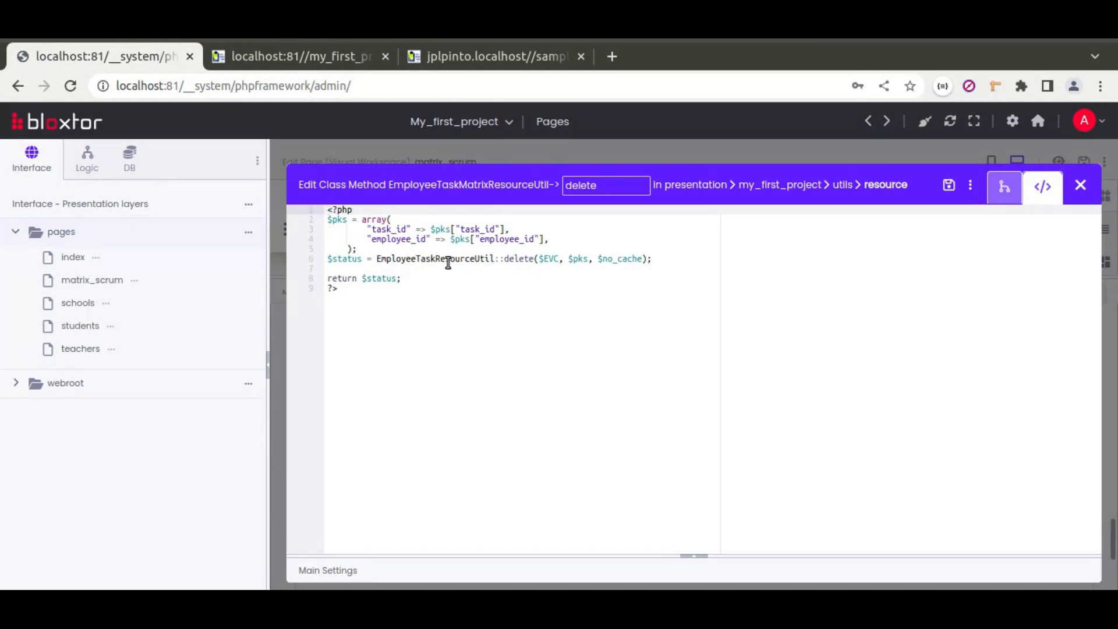
double_click(513, 258)
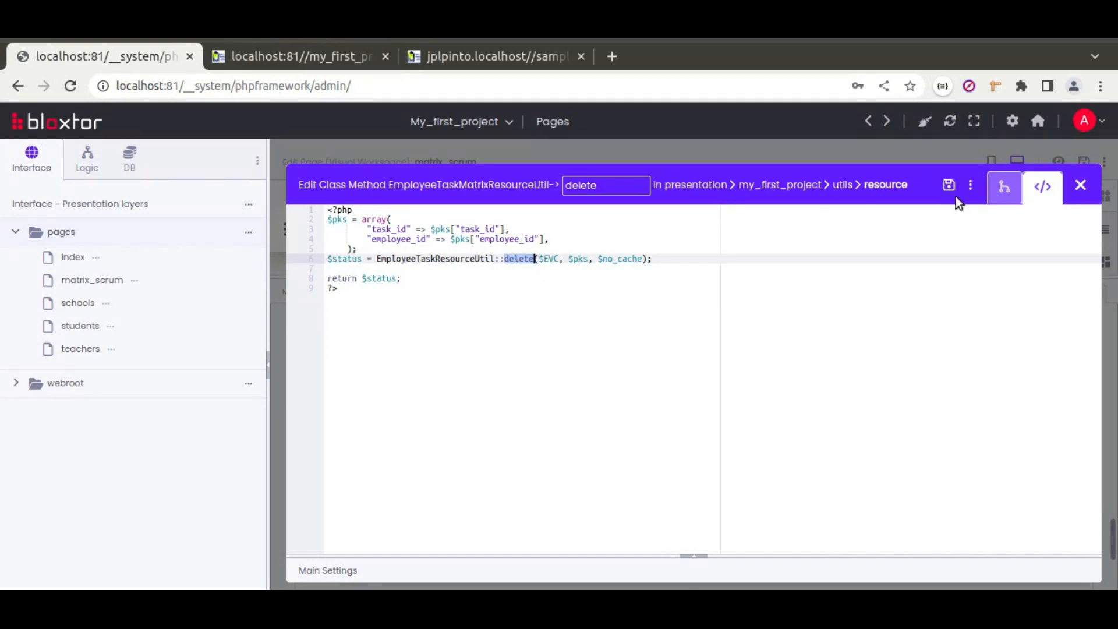
click(1078, 186)
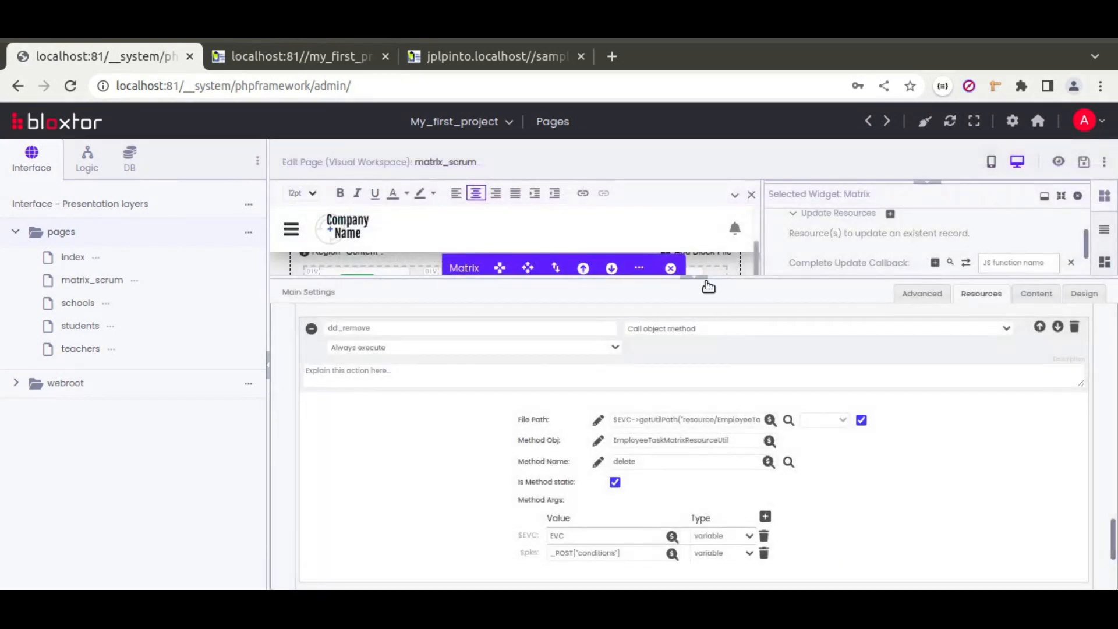
Step: Open the dd_remove resource in the Matrix widget's Remove Resources and switch it to Resource based in DB Table Attribute
click(707, 282)
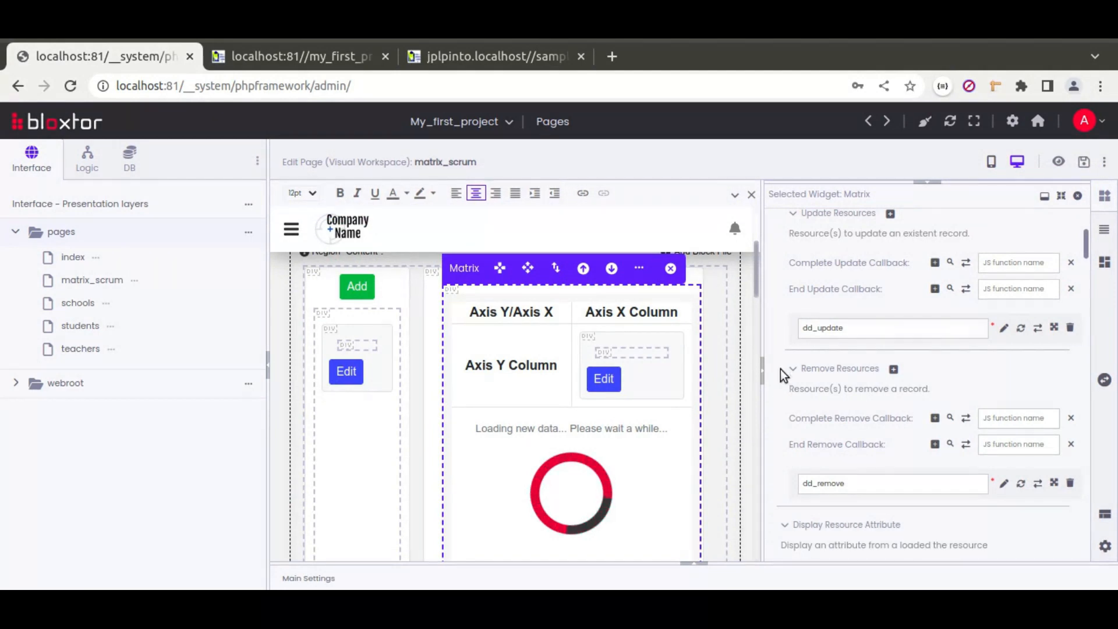
scroll(771, 361, up, 5)
scroll(771, 361, down, 7)
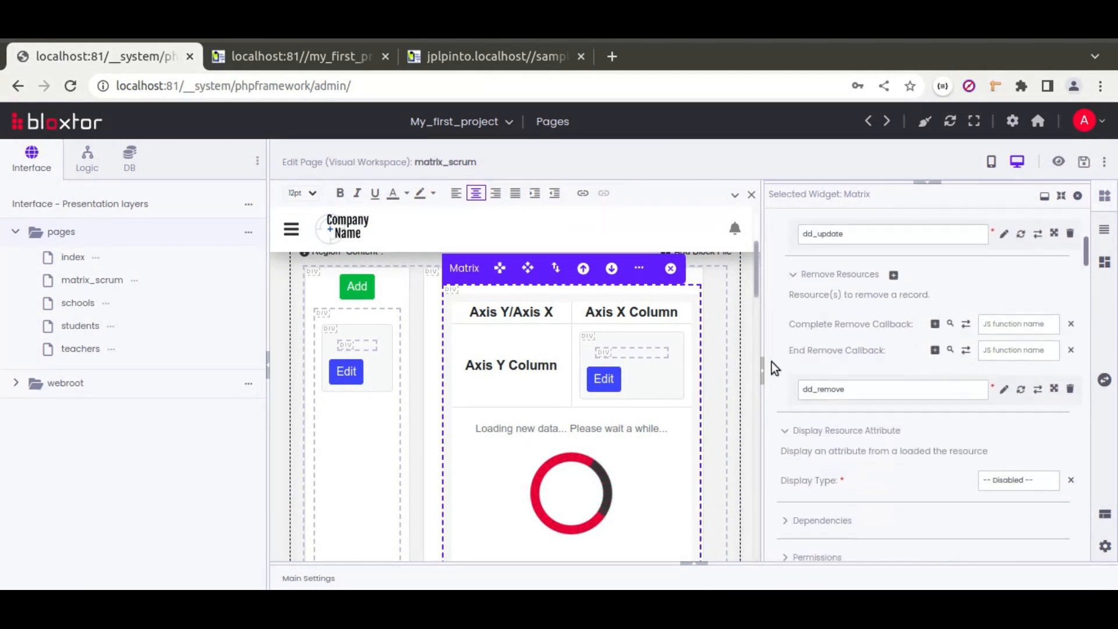
click(1004, 387)
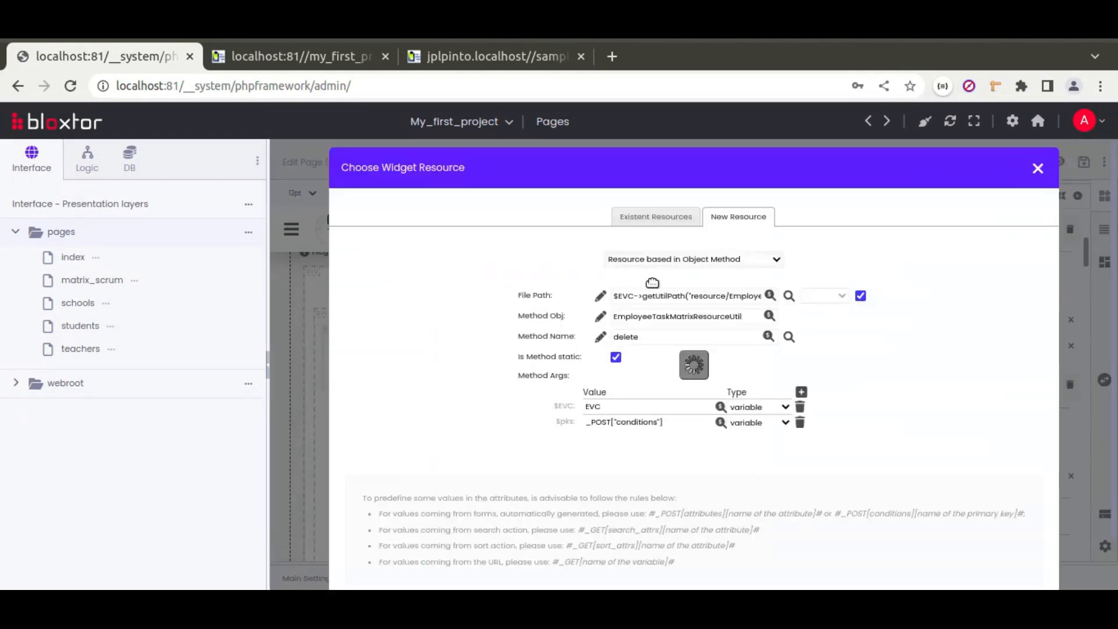
click(766, 261)
key(Escape)
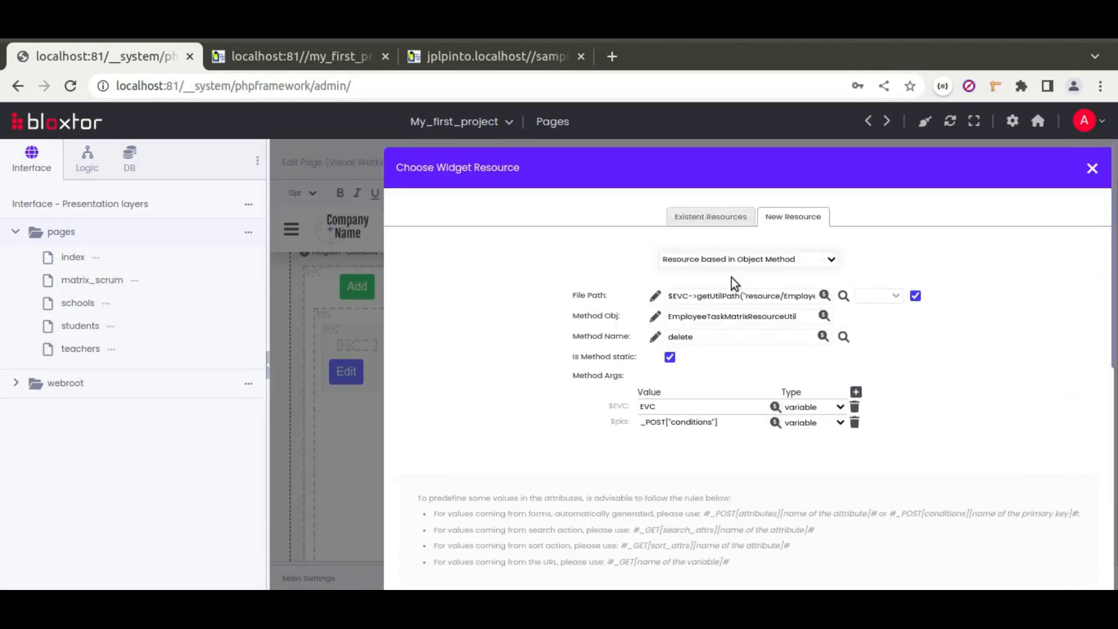
click(731, 277)
Step: Configure the resource from the DB diagram with table employee_task and query type Remove a record, and apply the update
click(684, 335)
click(657, 363)
click(631, 353)
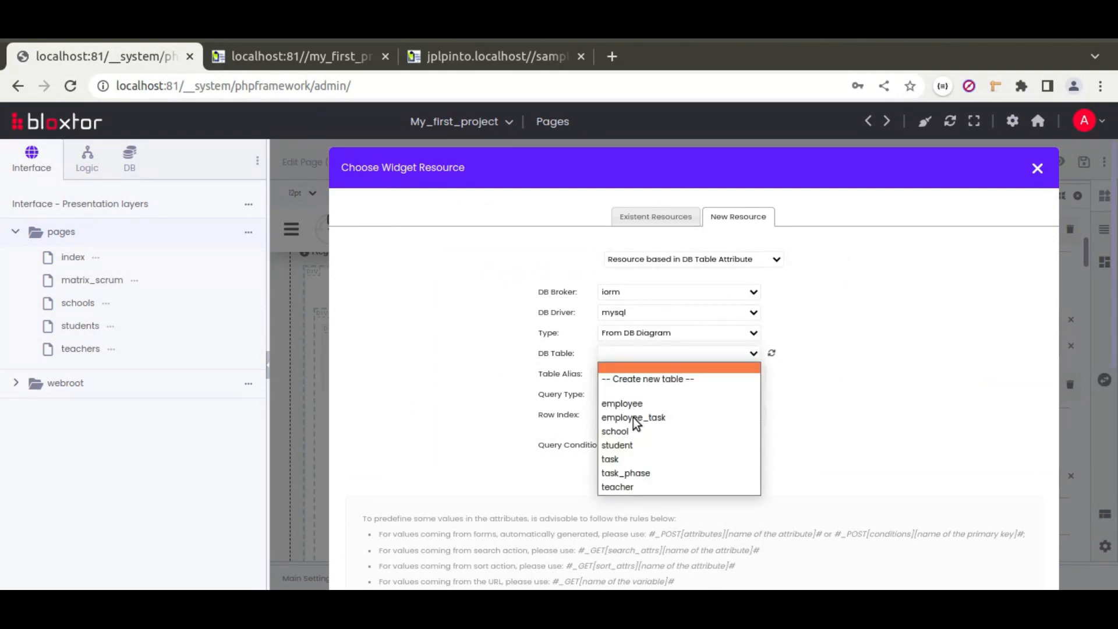
click(649, 414)
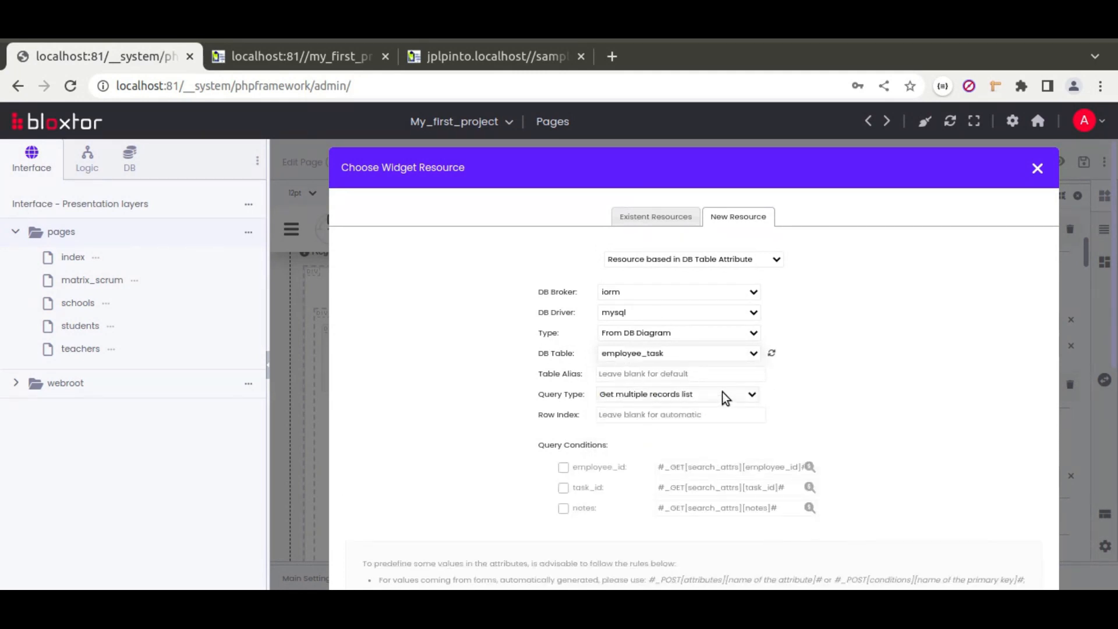
click(722, 393)
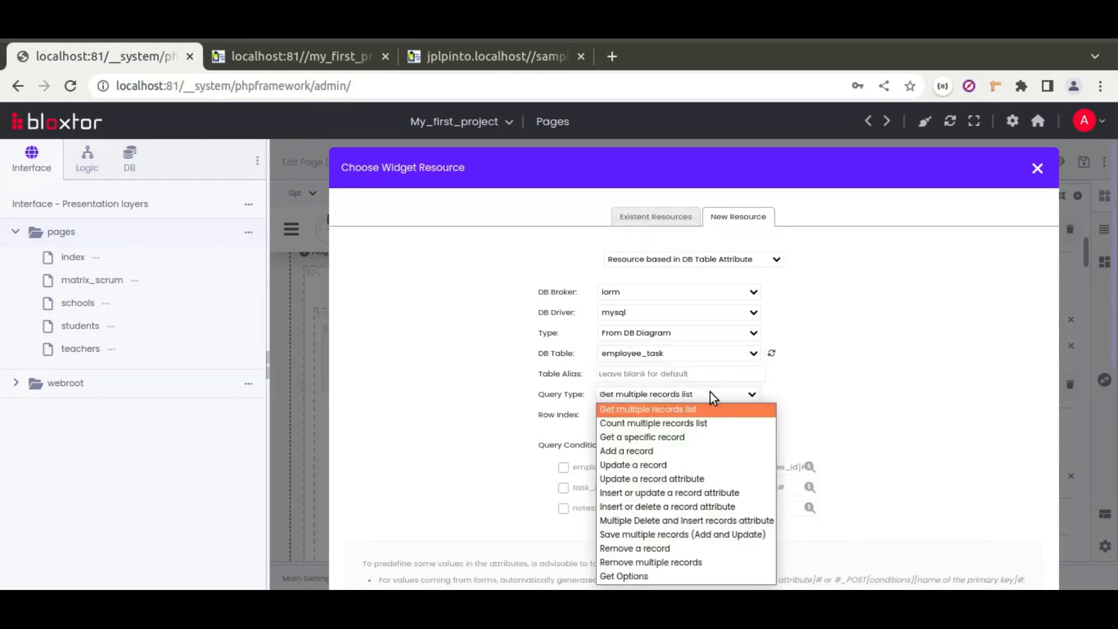
click(638, 550)
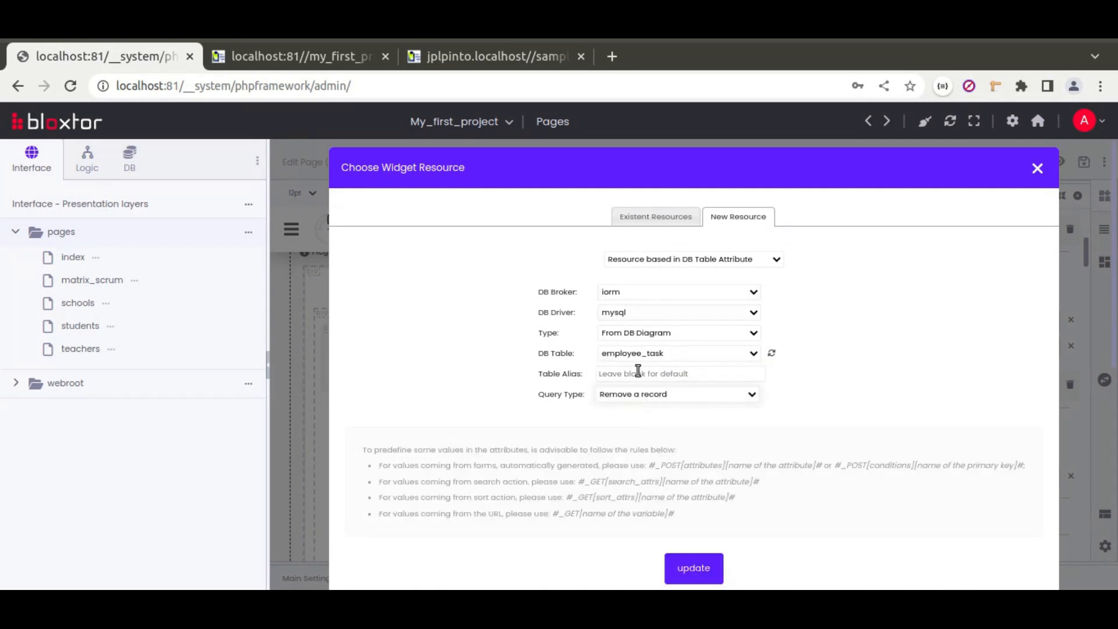
click(704, 570)
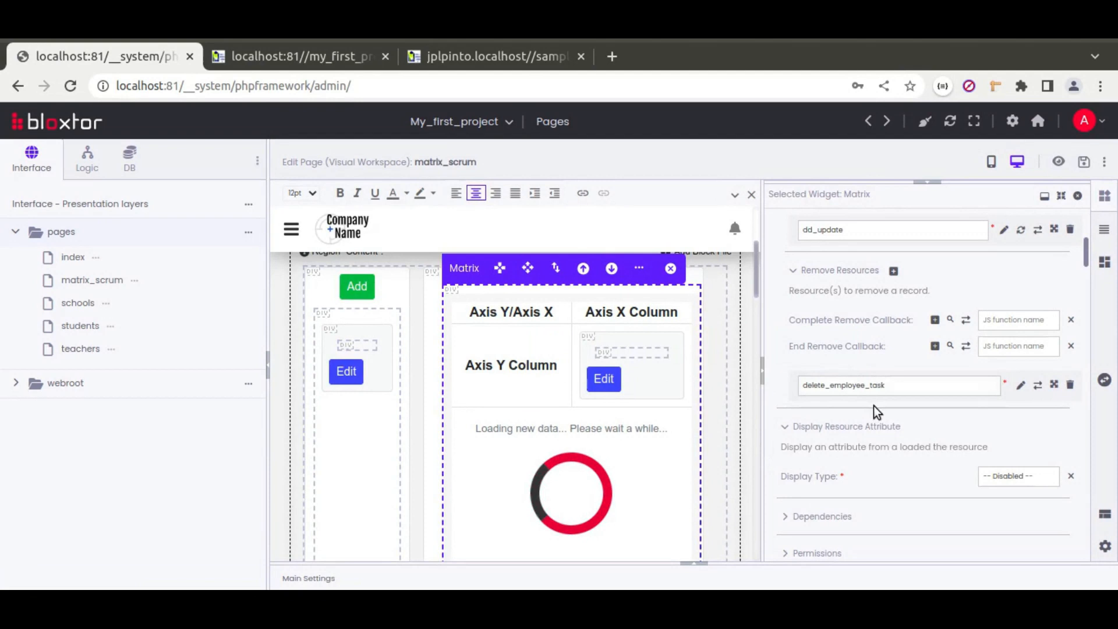
Step: Replace delete_employee_task with the existing dd_remove resource in the Matrix widget's Remove Resources
click(1038, 389)
click(911, 388)
scroll(893, 355, down, 5)
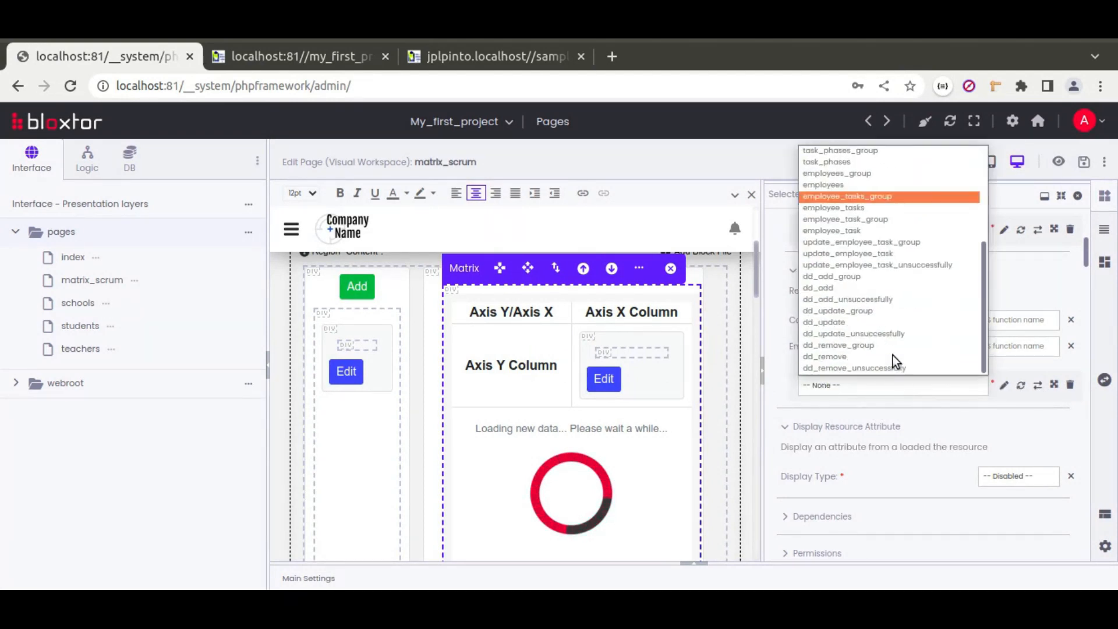
click(848, 360)
Step: Delete the delete_employee_task_group from the page's resources and accept the removal
click(693, 563)
scroll(368, 491, down, 10)
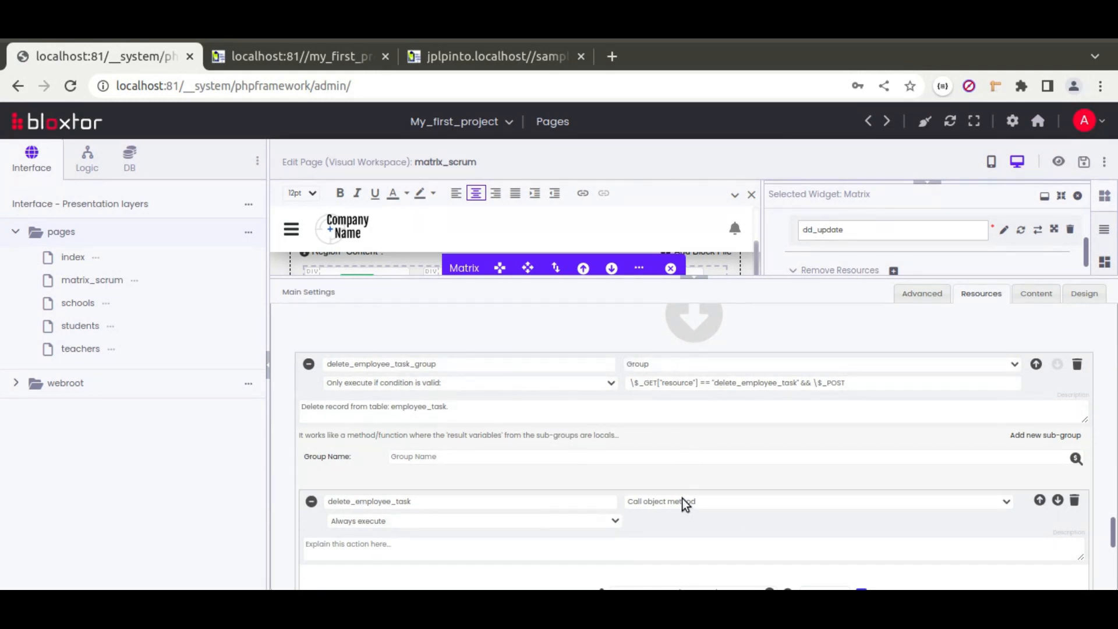
scroll(684, 497, down, 2)
scroll(649, 480, up, 2)
click(1077, 365)
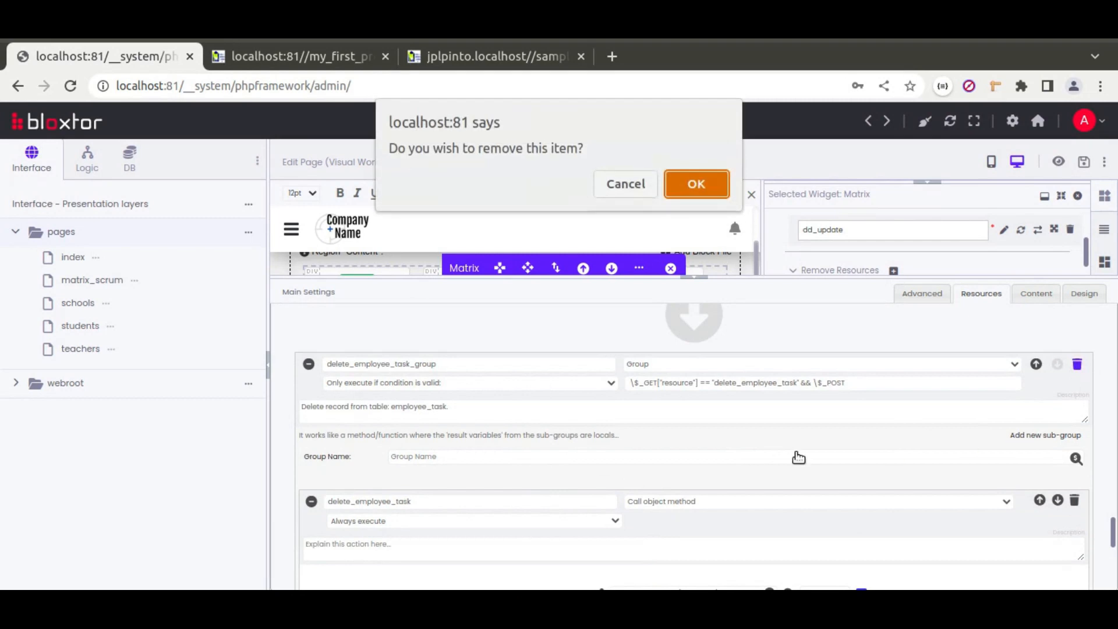
click(696, 185)
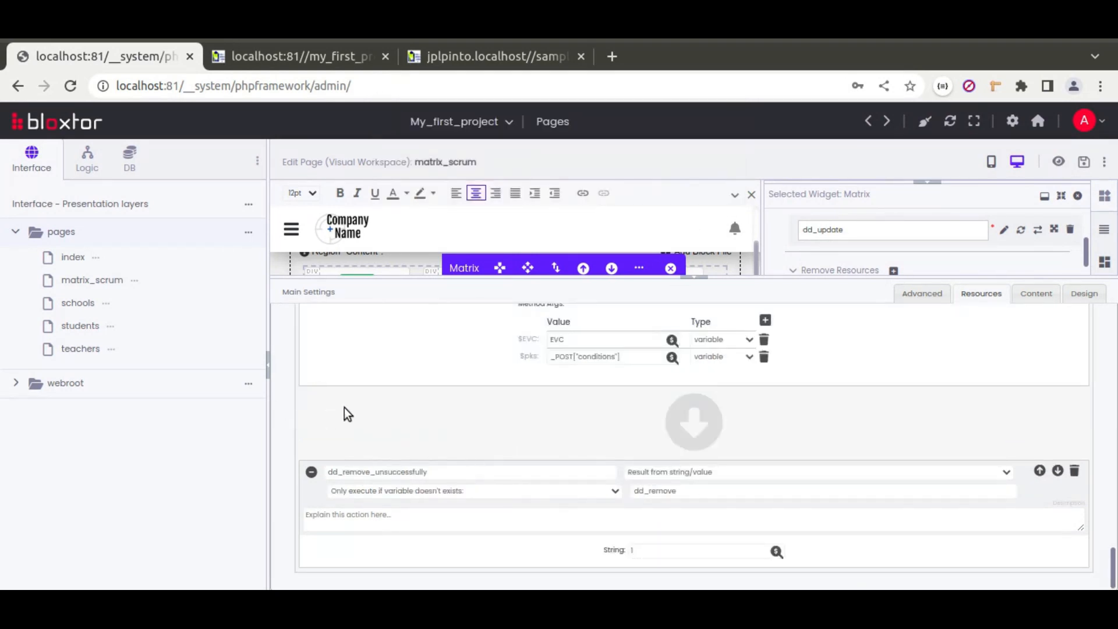
Step: Reopen the delete method of EmployeeTaskMatrixResourceUtil from the dd_remove action and check its code
click(258, 163)
scroll(553, 431, up, 3)
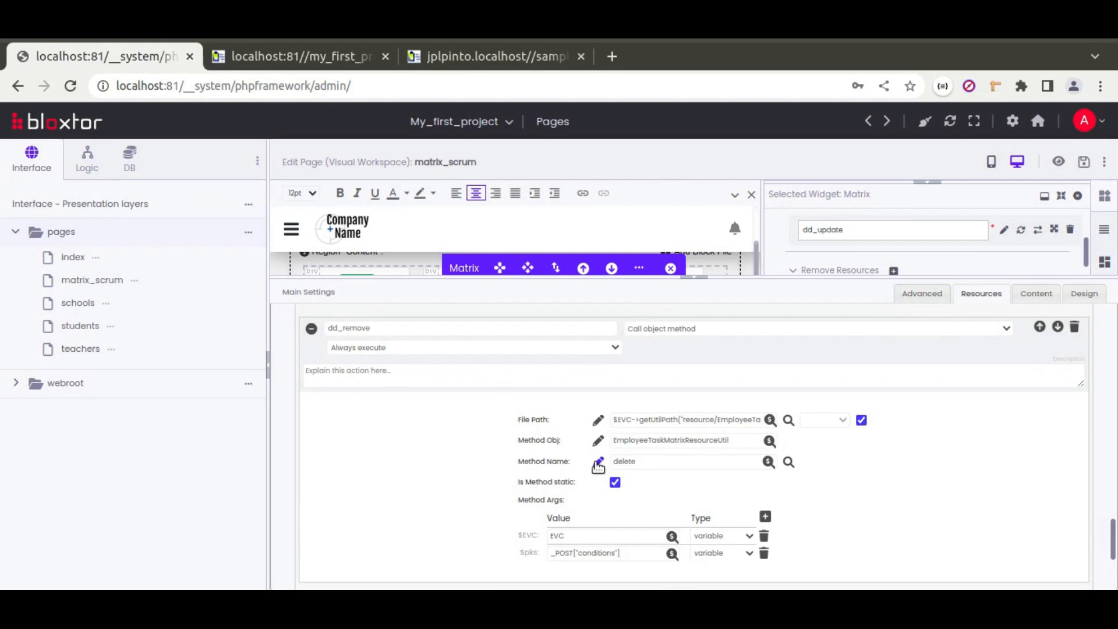
click(598, 463)
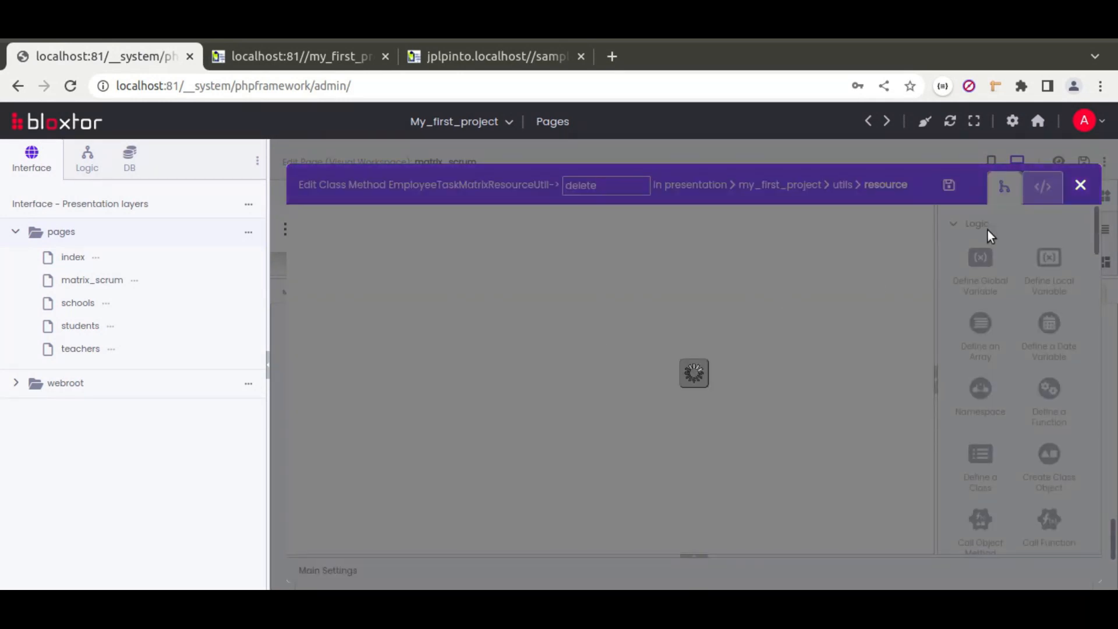
click(1043, 187)
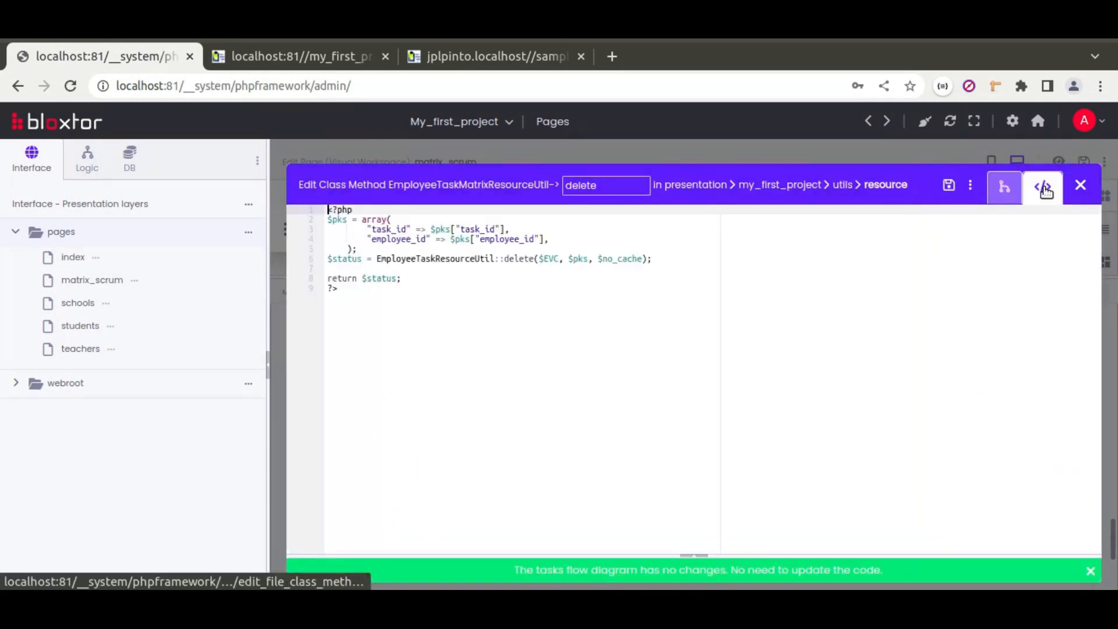
double_click(517, 252)
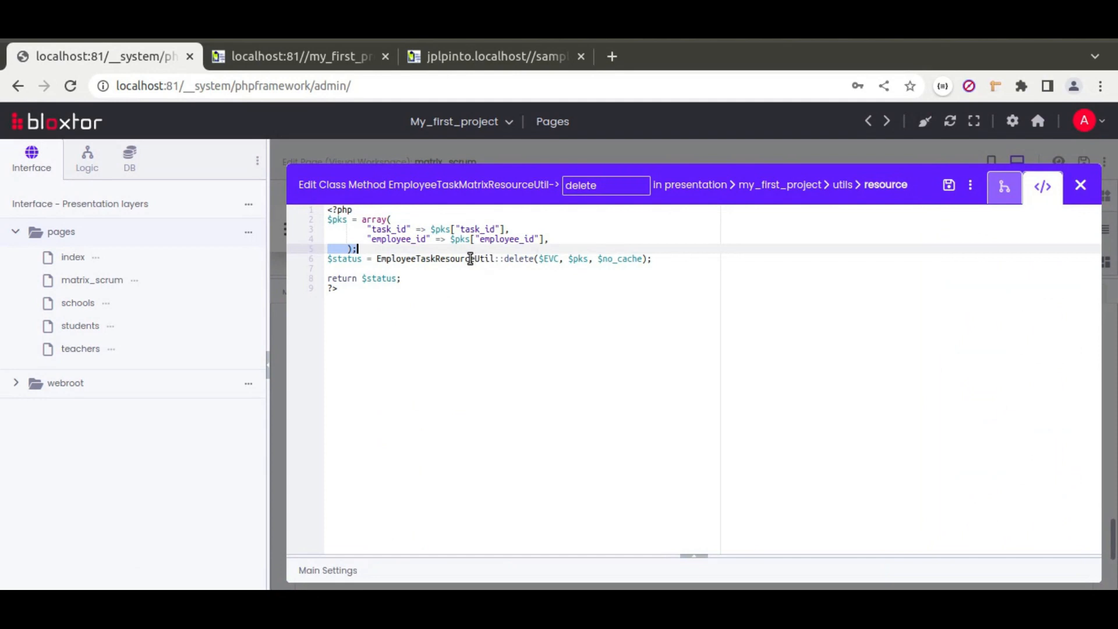
Step: Inspect the EmployeeTaskResourceUtil delete method called in the workflow diagram, then close both method editors and save the matrix_scrum page
click(1004, 186)
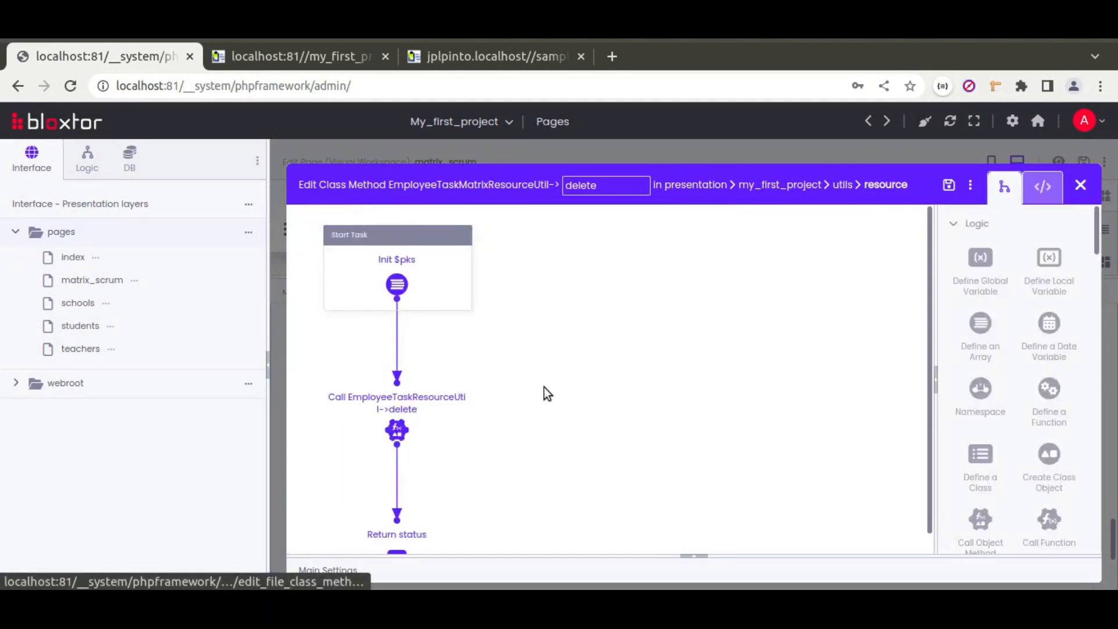
click(419, 355)
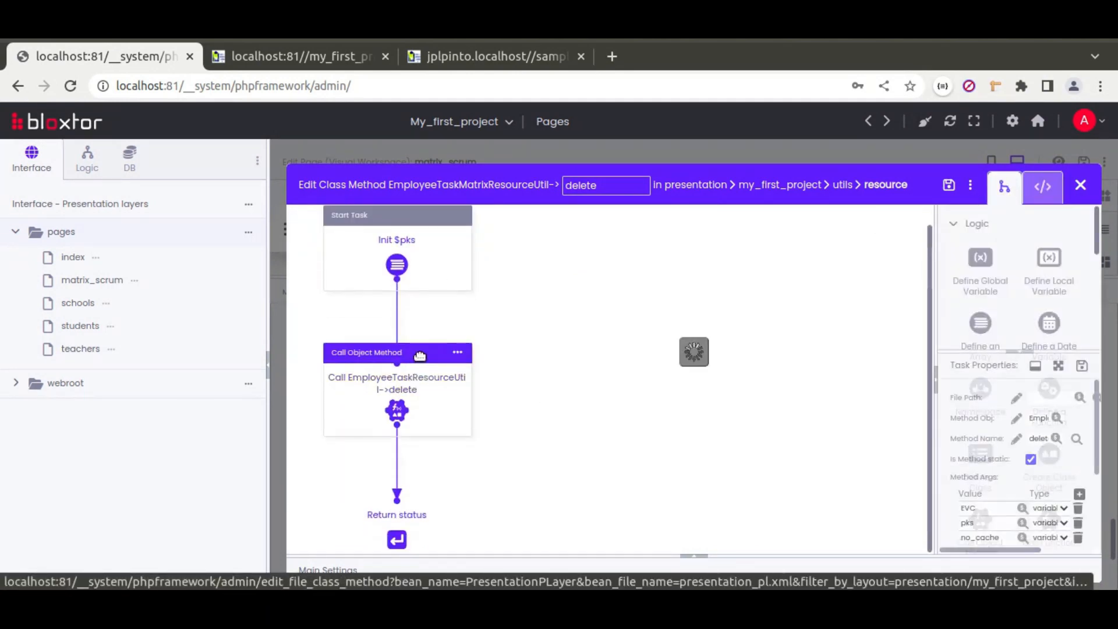
drag(937, 409, 714, 392)
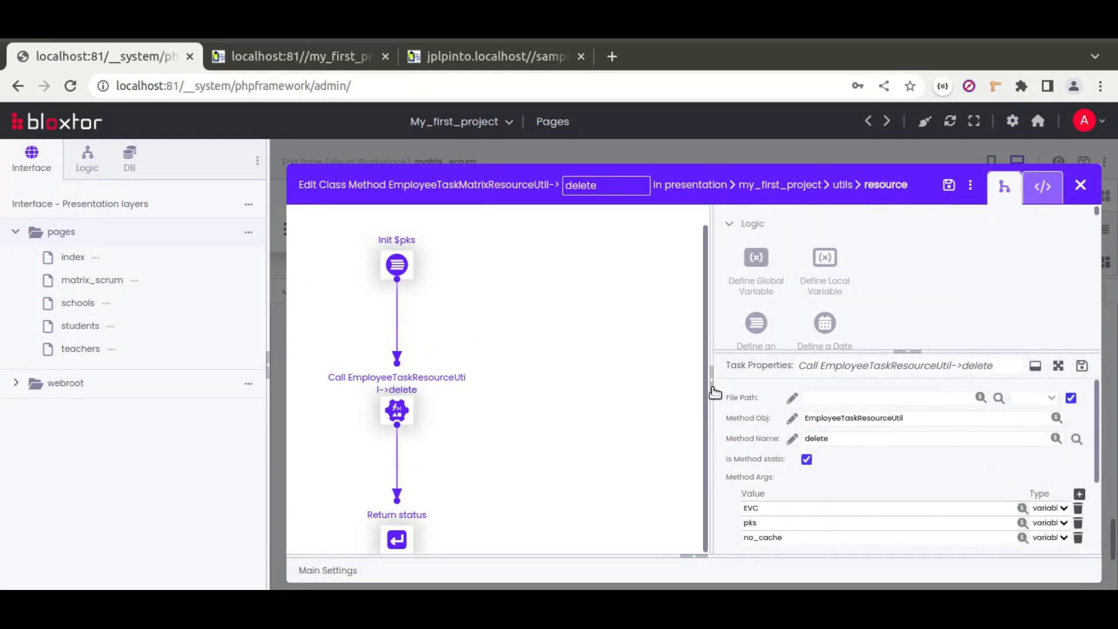
click(793, 440)
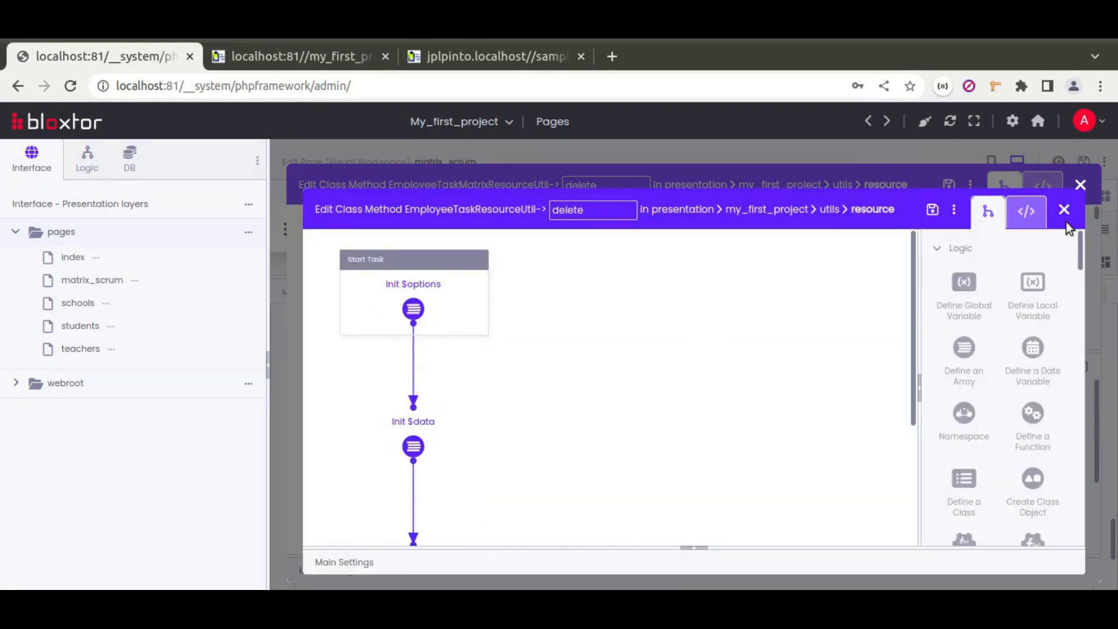
click(1065, 207)
click(1080, 185)
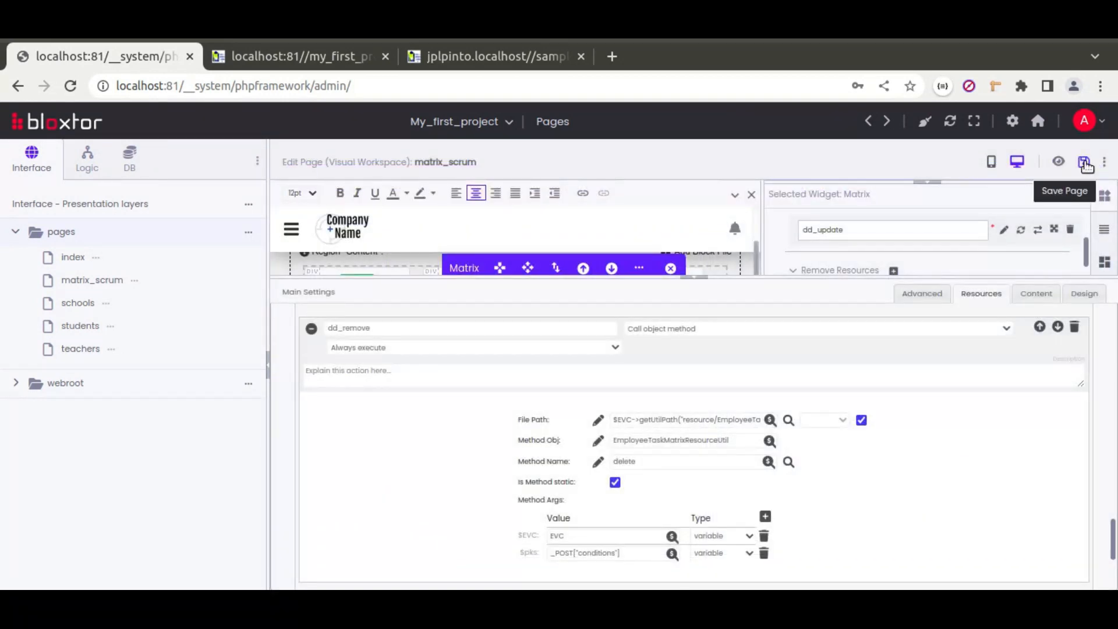
key(ctrl+s)
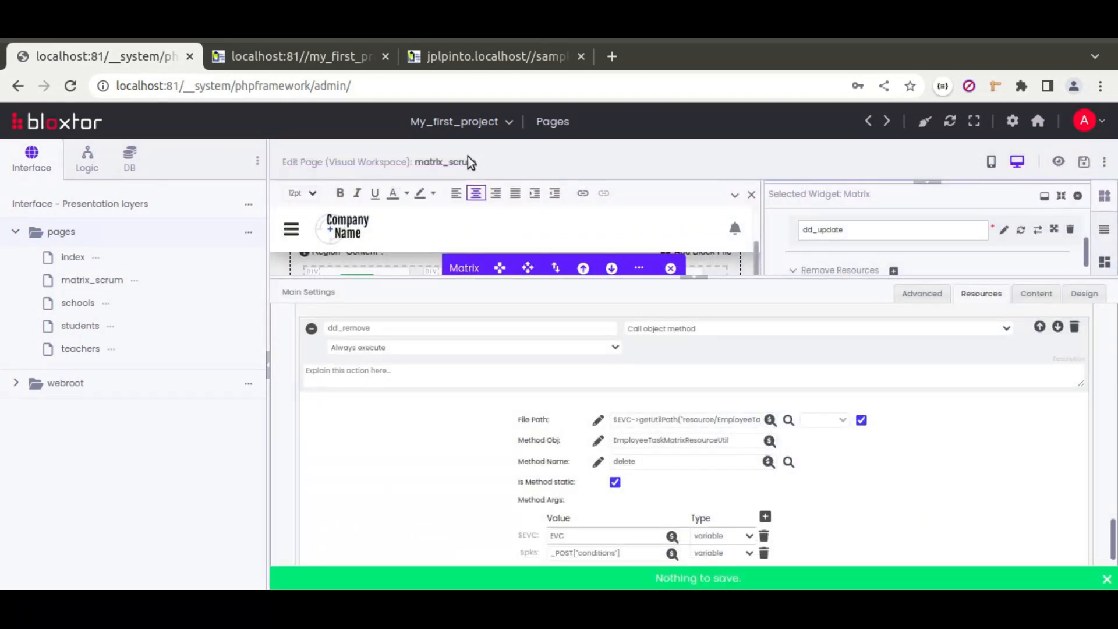
Step: Reload the published matrix_scrum page, try to move Task A to the unassigned task list, and open the resulting request's response
click(321, 48)
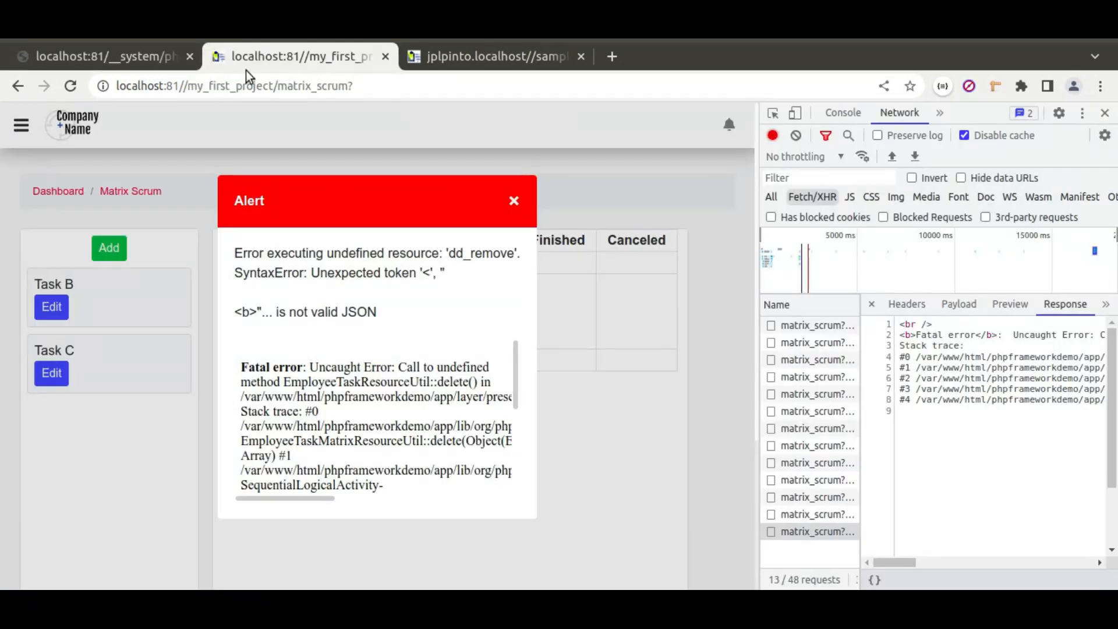
click(73, 86)
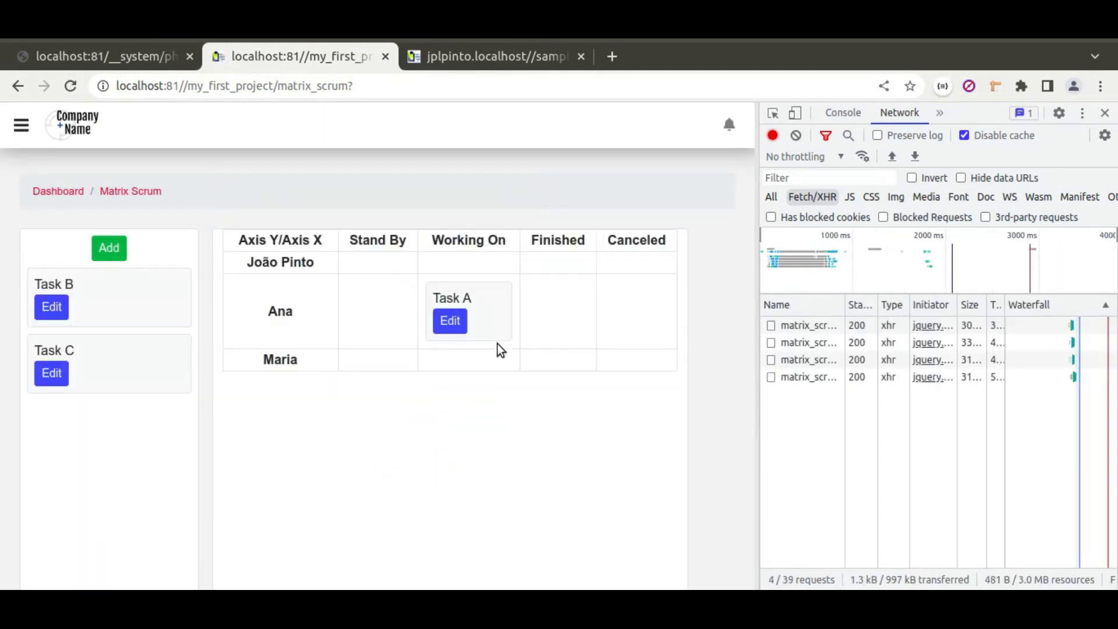
drag(477, 302, 125, 444)
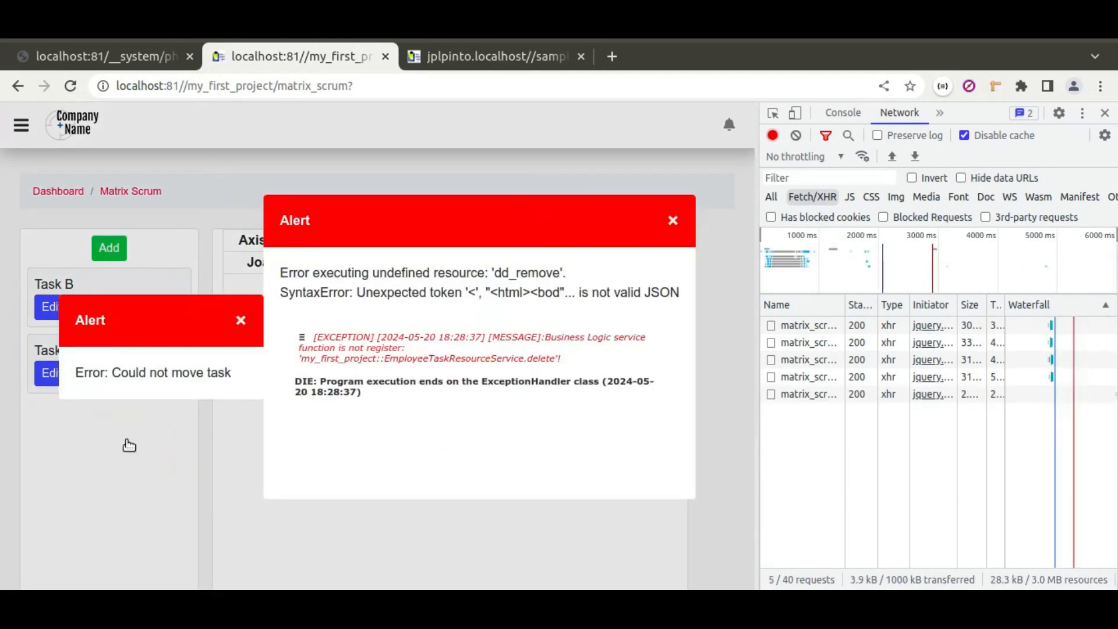
click(835, 394)
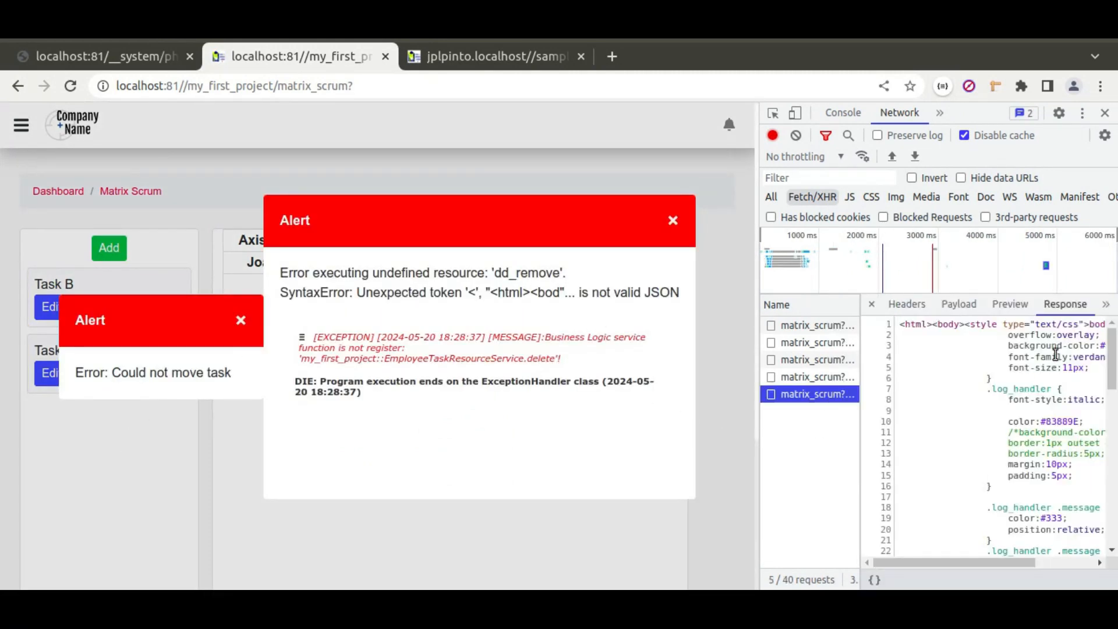
Step: Flush the cache in the Bloxtor admin and return to the published matrix_scrum page
click(139, 58)
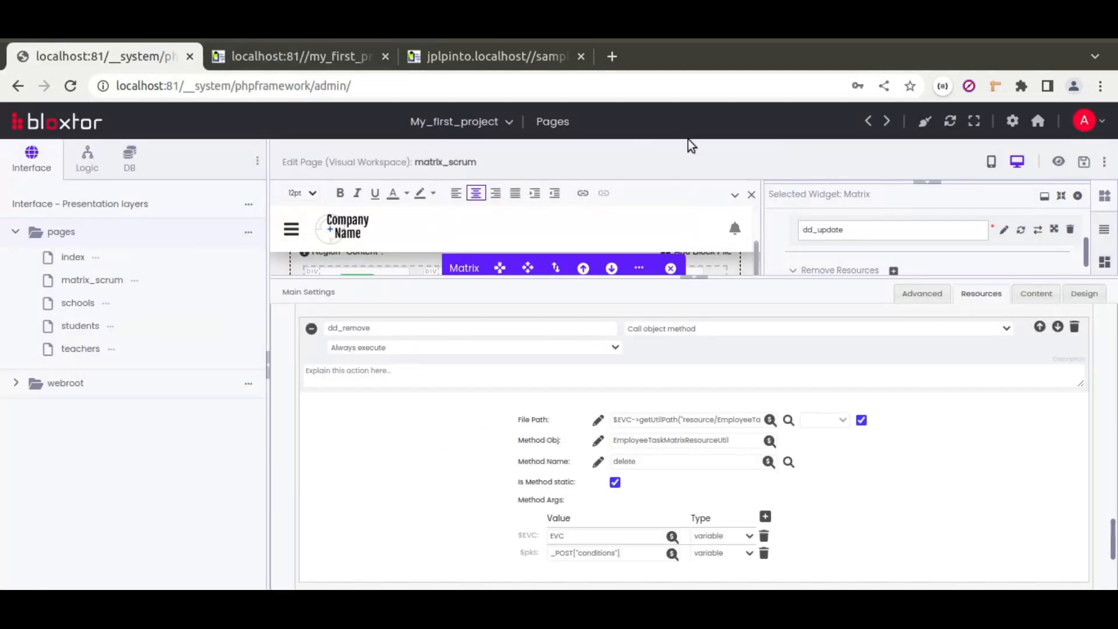
click(919, 128)
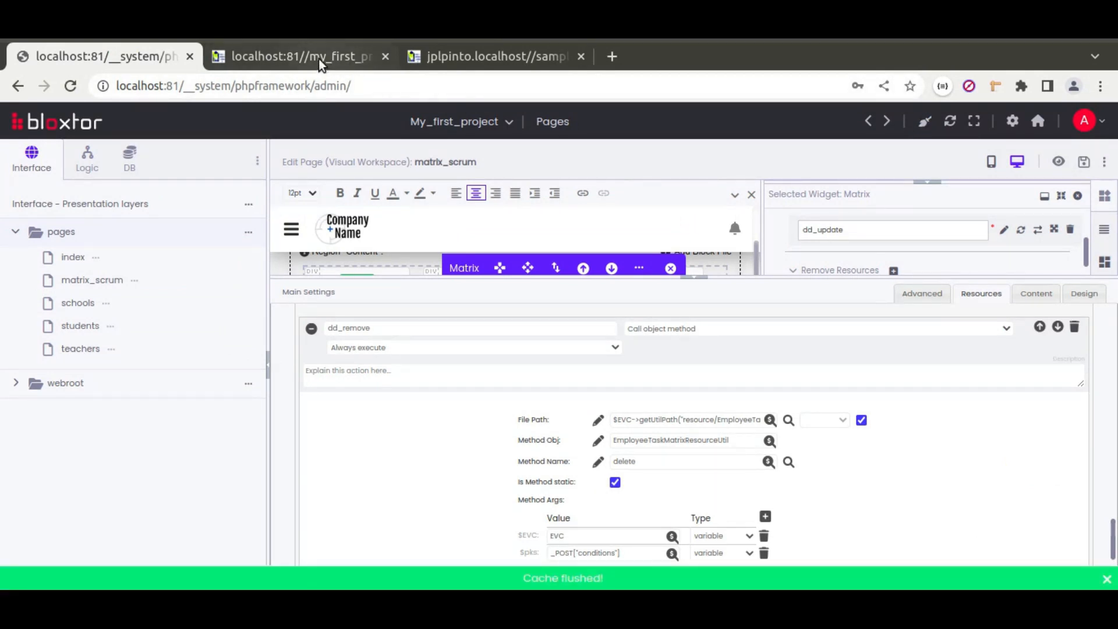
click(319, 59)
Step: Dismiss both alerts, move Task A from the matrix to the unassigned task list, and return to the Bloxtor page editor
click(673, 220)
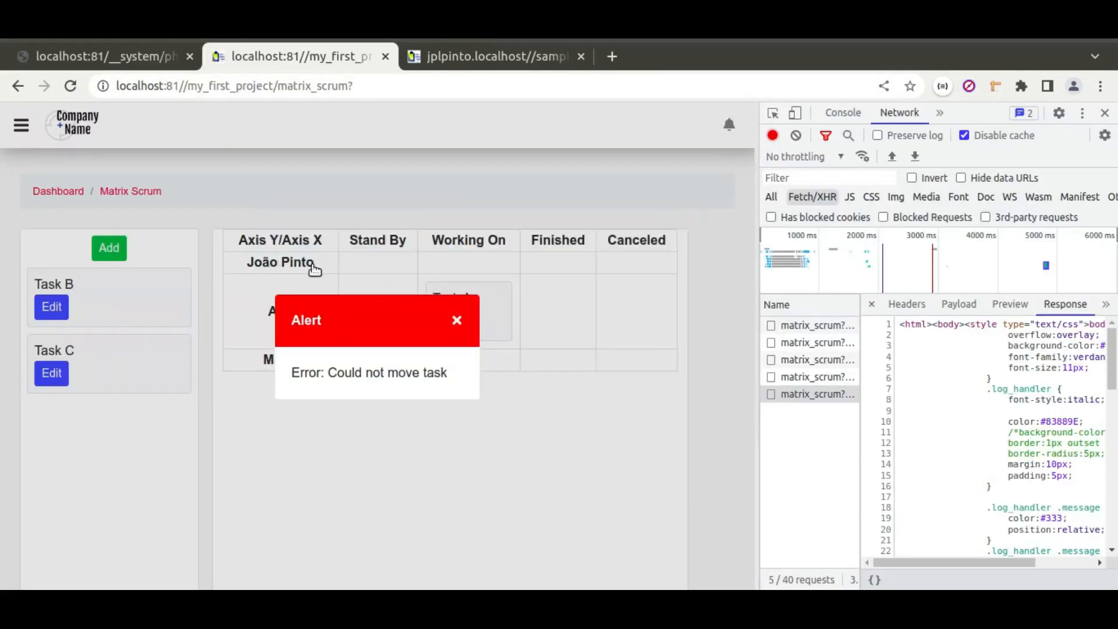
click(457, 320)
drag(447, 306, 110, 477)
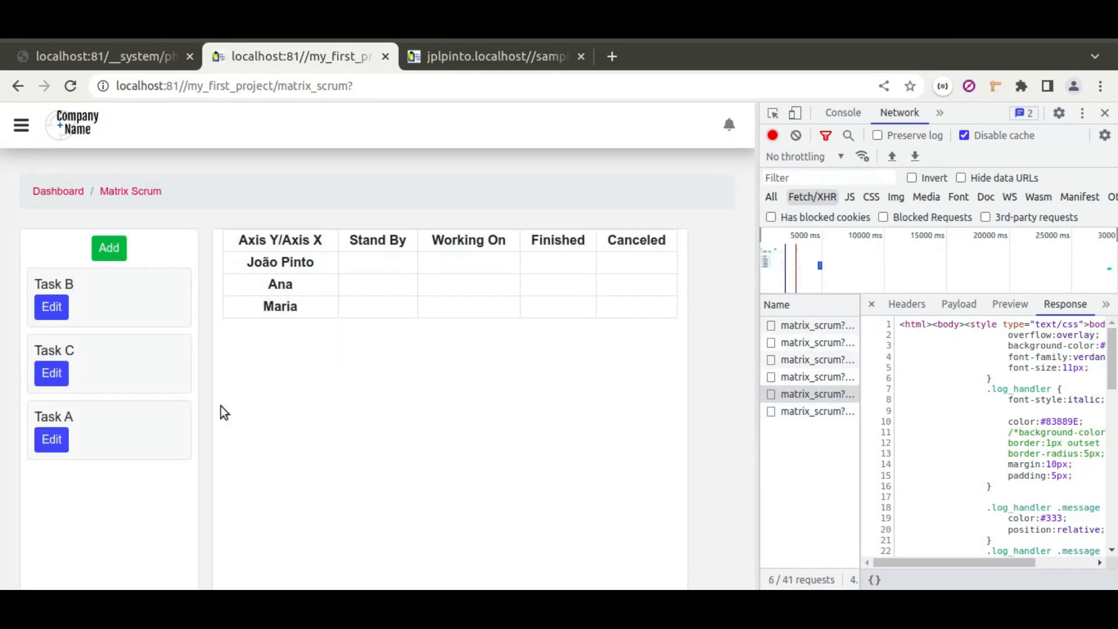
click(119, 57)
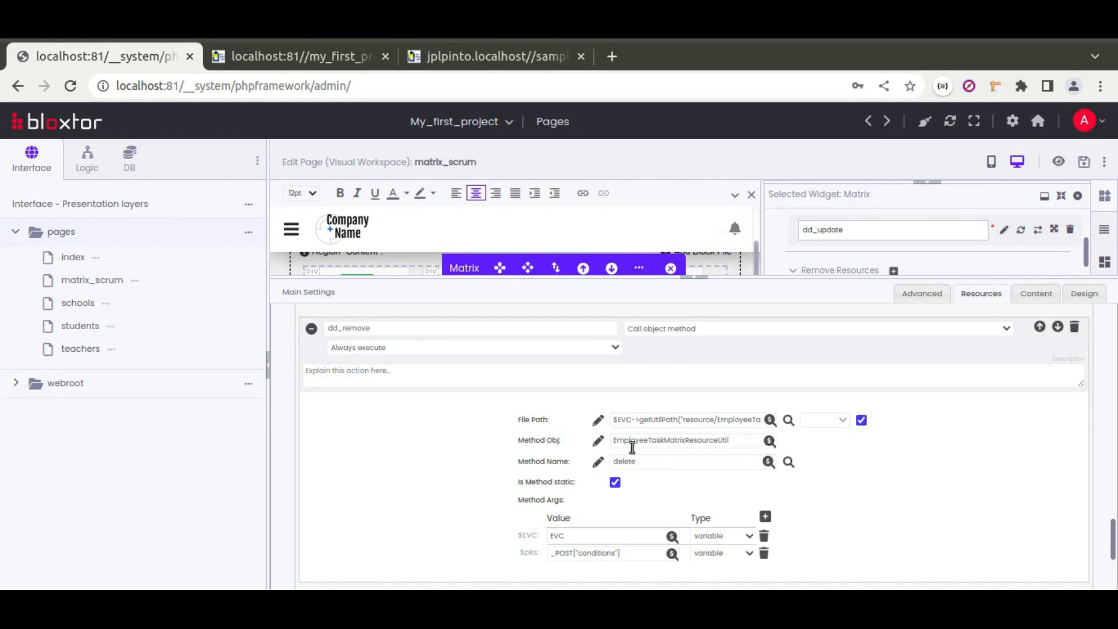
Step: Show the advanced items in the project tree and expand the EmployeeTaskResourceUtil class under utils/resource
click(257, 161)
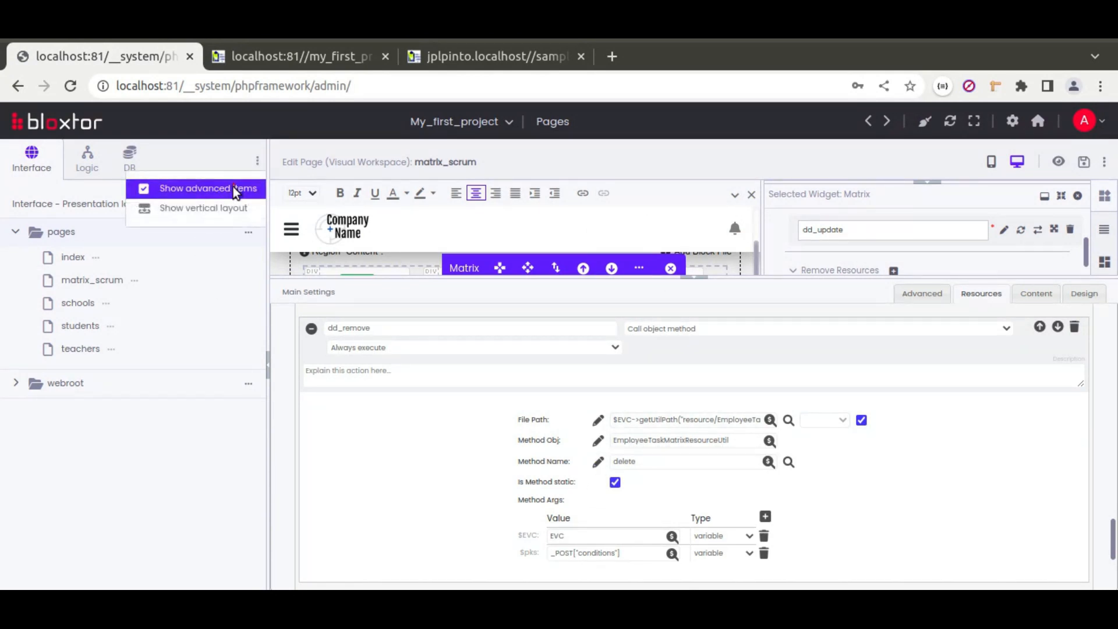
click(233, 186)
scroll(150, 412, down, 3)
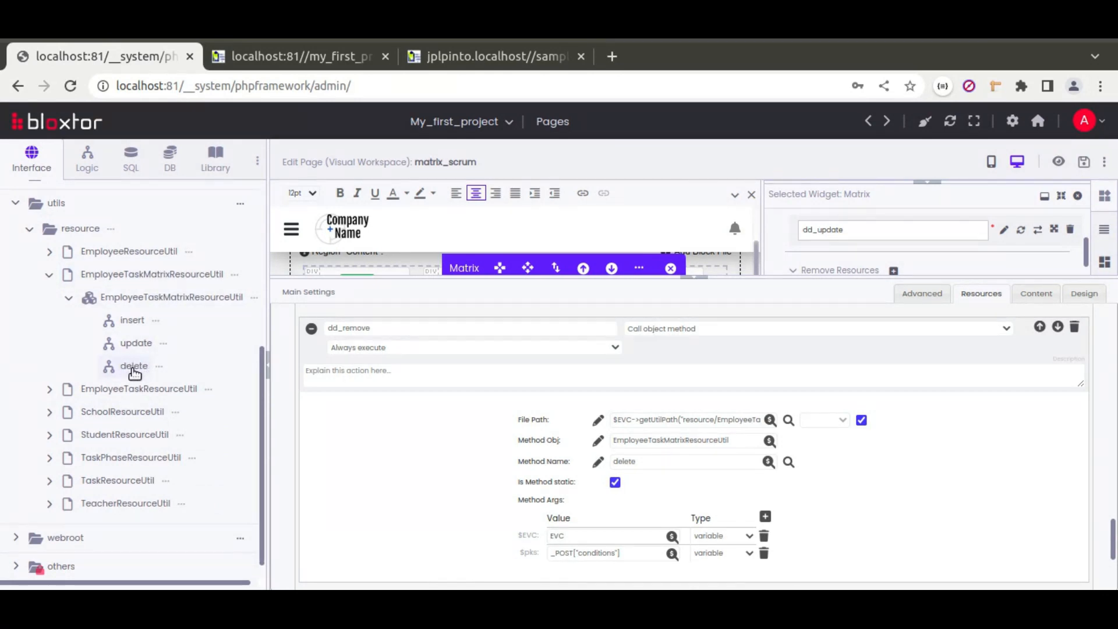
click(49, 389)
click(65, 412)
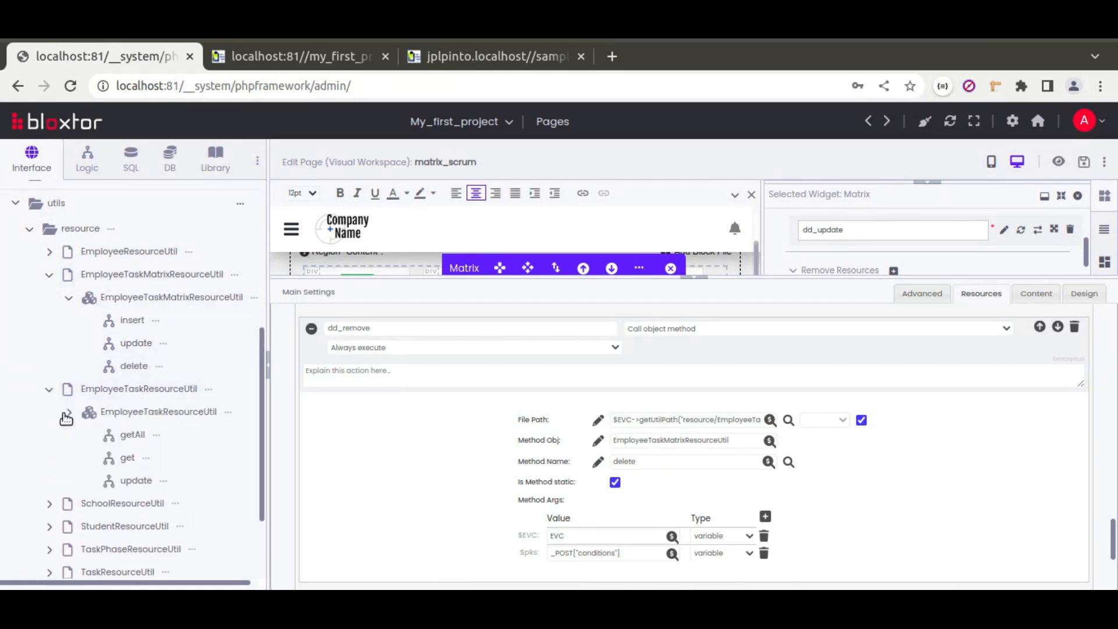
Step: Refresh the utils resource folder and list the methods of EmployeeTaskMatrixResourceUtil and EmployeeTaskResourceUtil
click(112, 230)
click(161, 528)
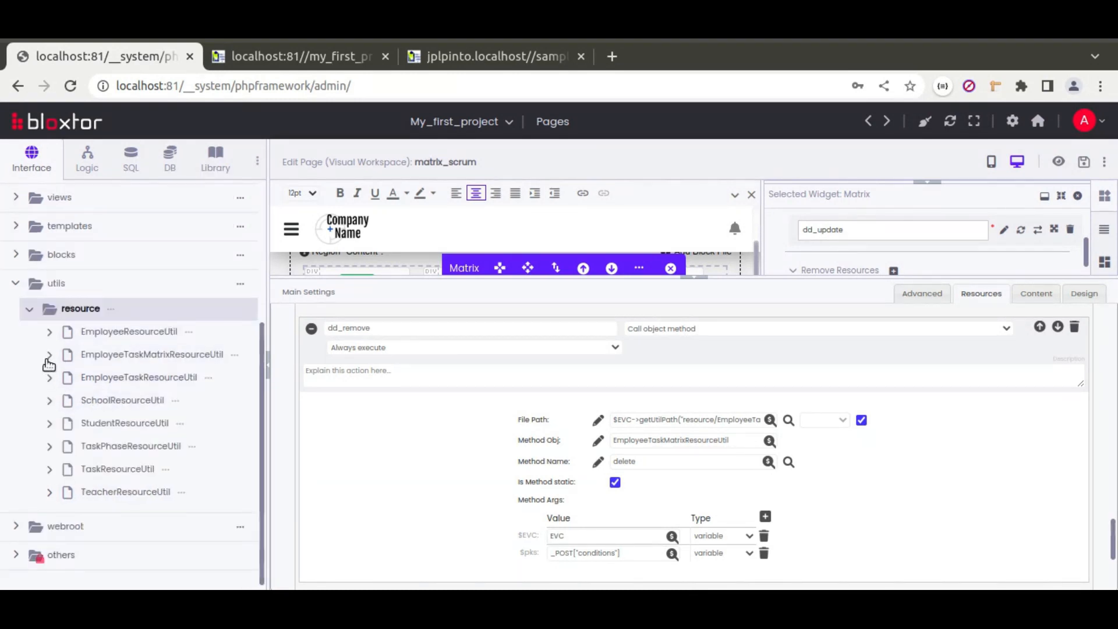
click(49, 355)
click(70, 343)
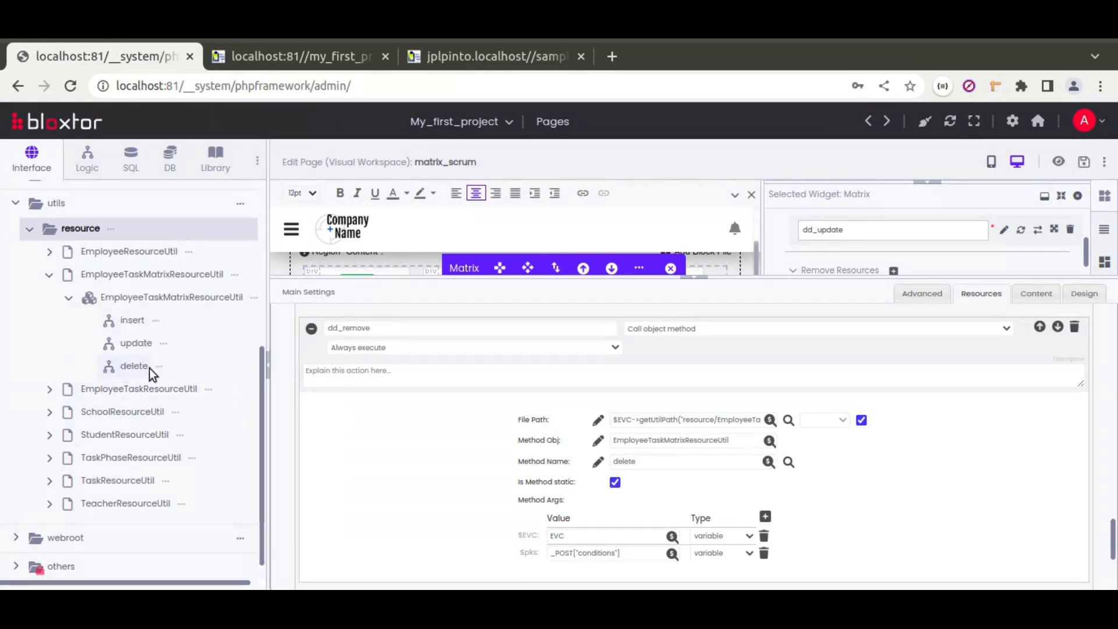
click(49, 389)
click(68, 411)
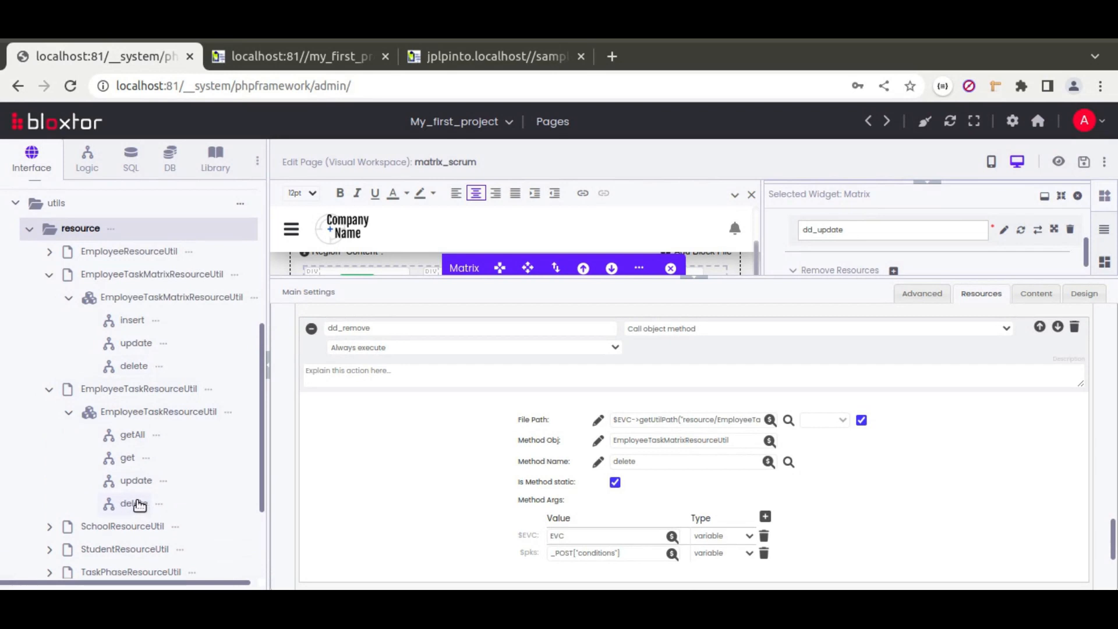
Step: Refresh my_first_project in the business logic layer, examine the EmployeeTaskResourceService methods, and return to the interface layer
click(86, 163)
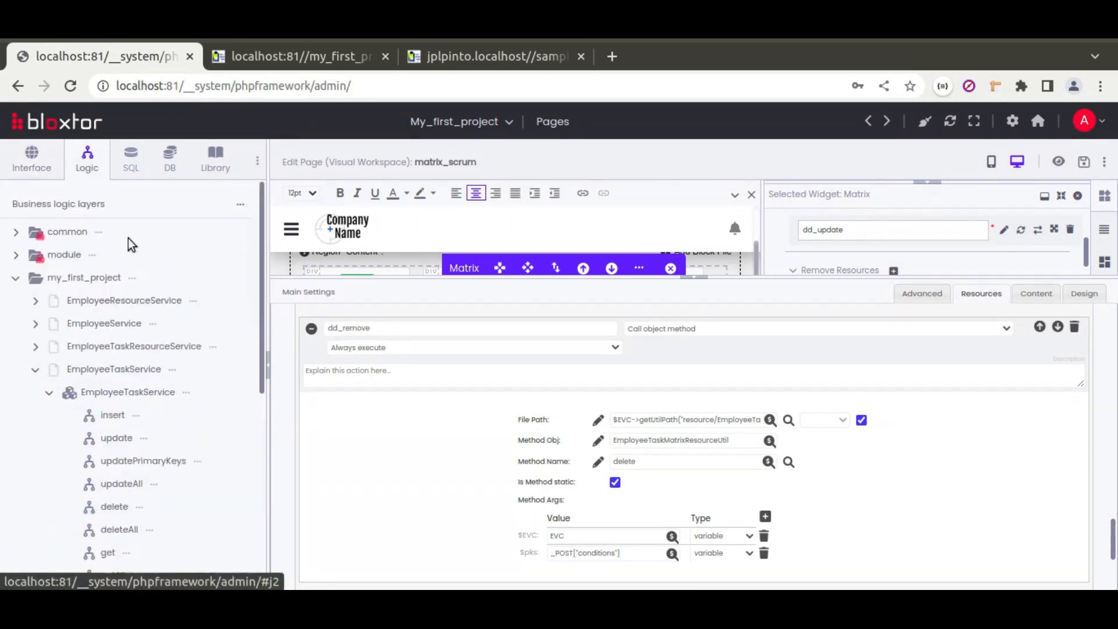
click(133, 277)
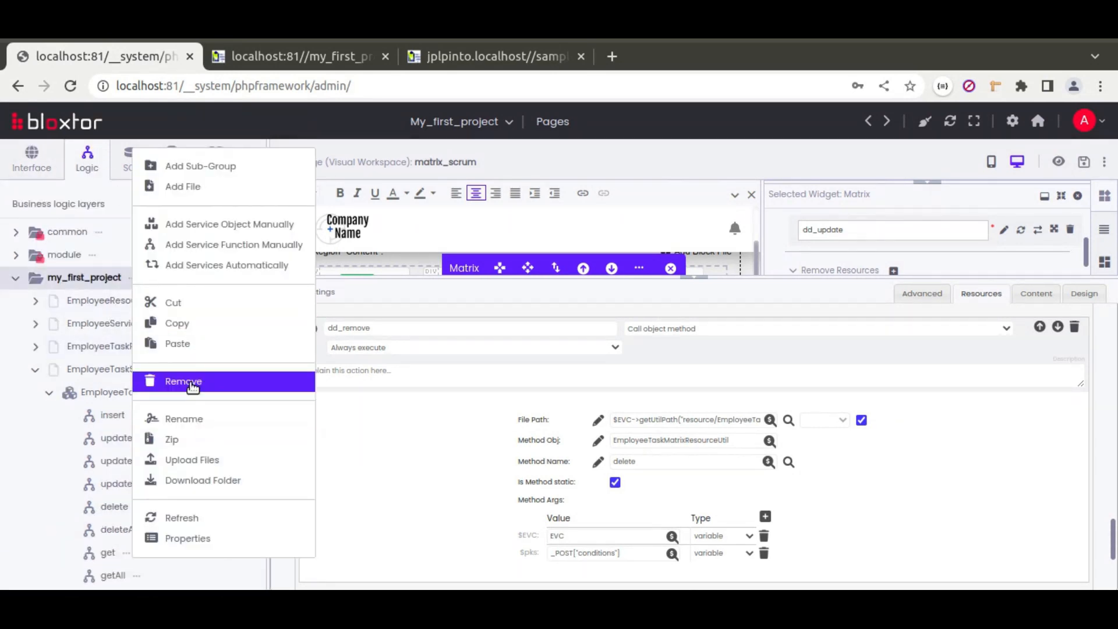
click(194, 517)
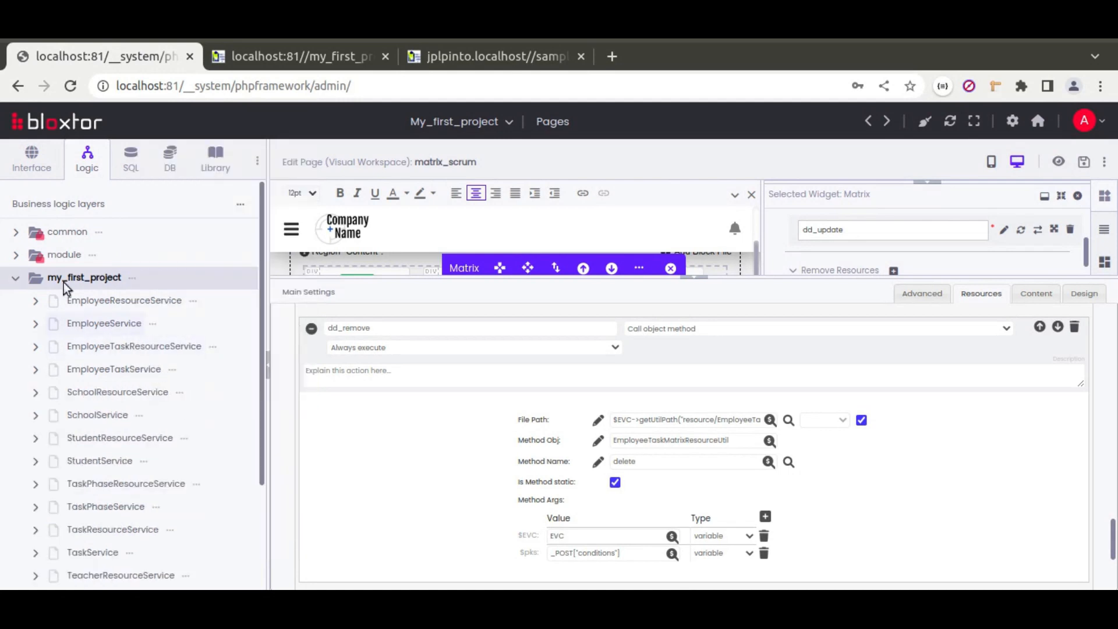
click(35, 346)
click(49, 369)
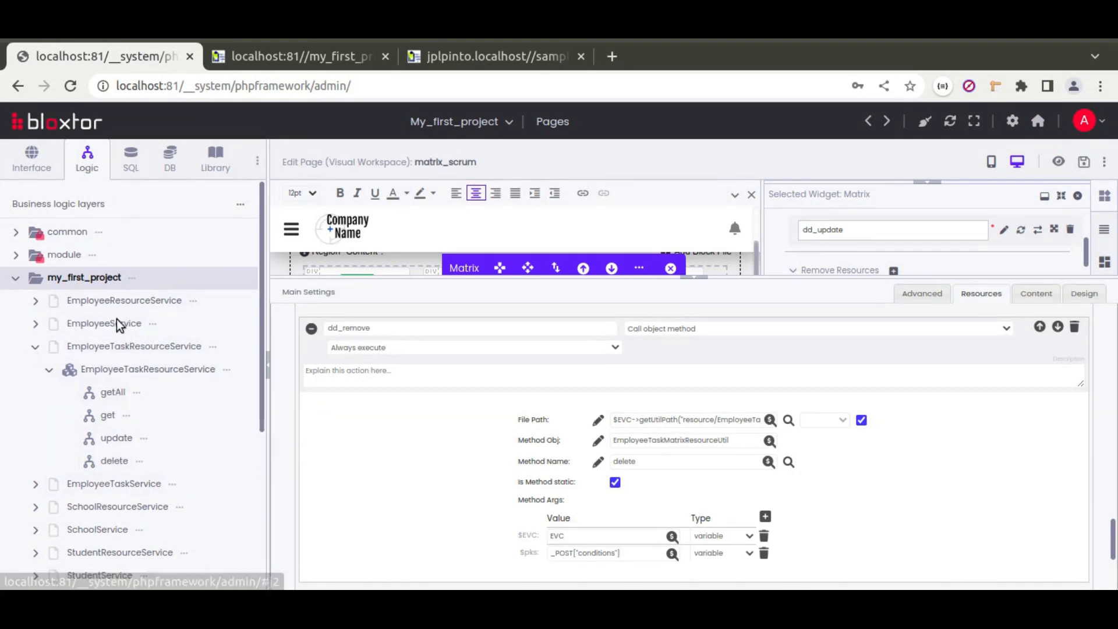
click(26, 164)
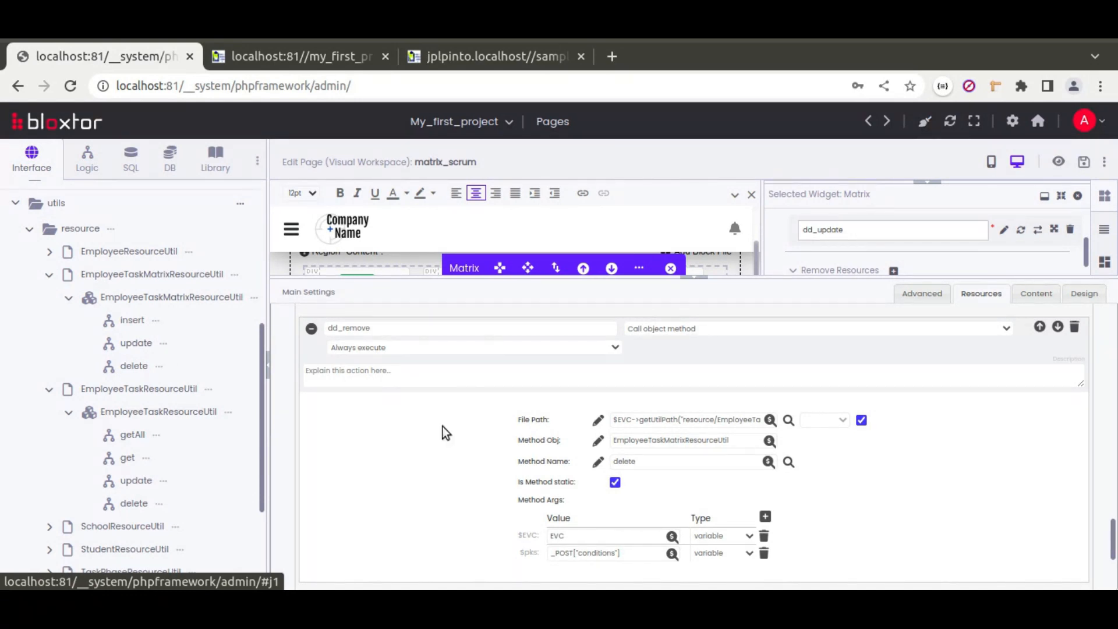
Step: On the published matrix_scrum page, try to move Task A into the second row's Working On cell and examine the new request's response
click(260, 53)
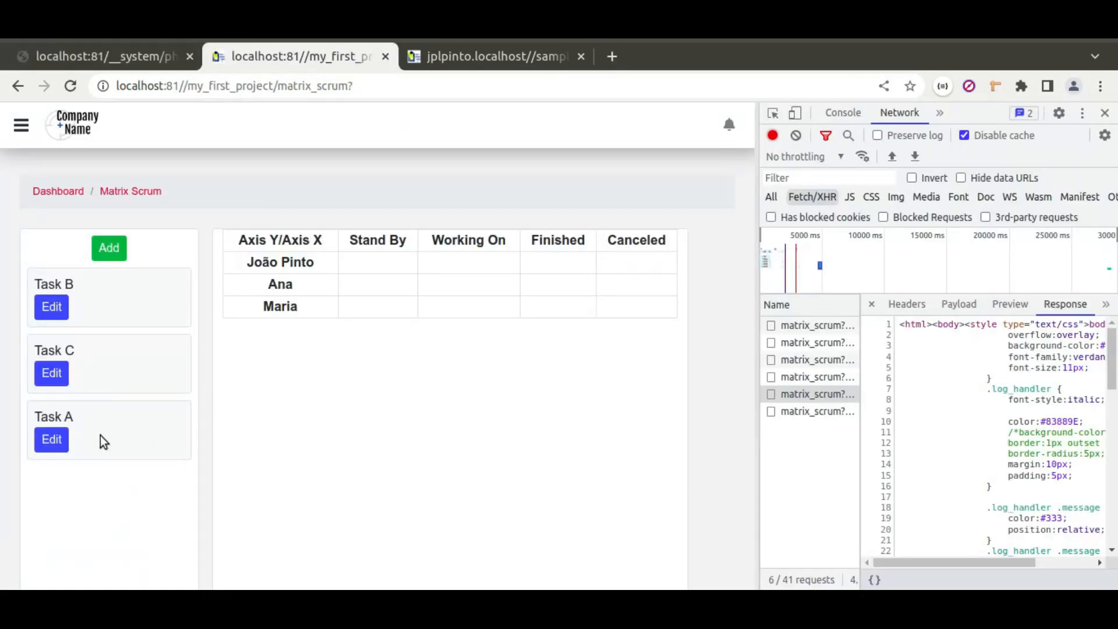
drag(105, 446, 512, 288)
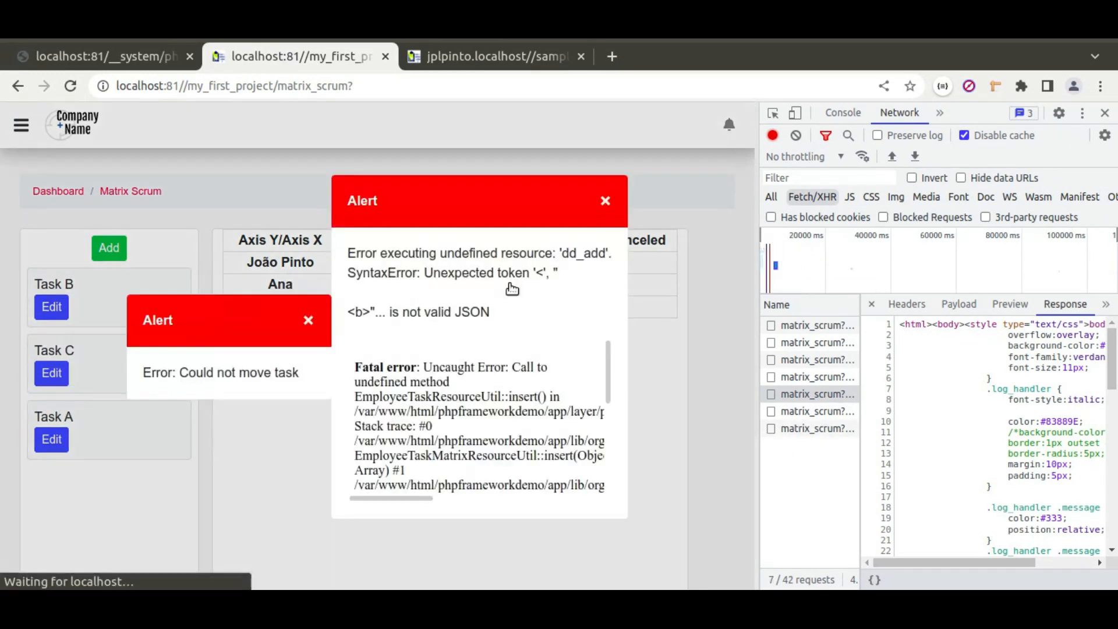
click(818, 428)
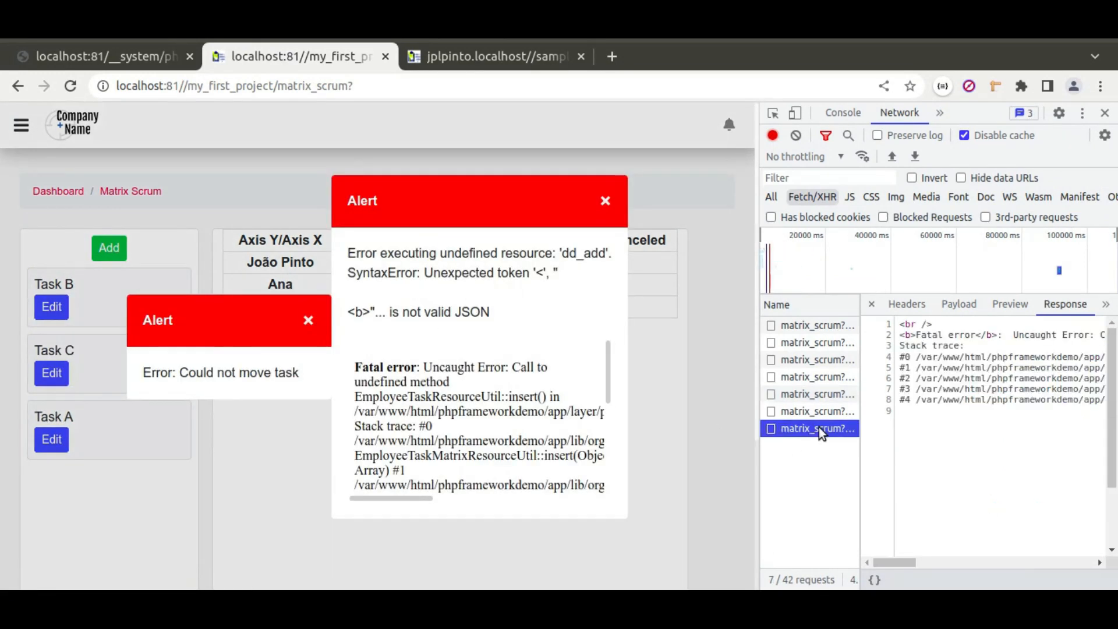
drag(899, 560, 954, 561)
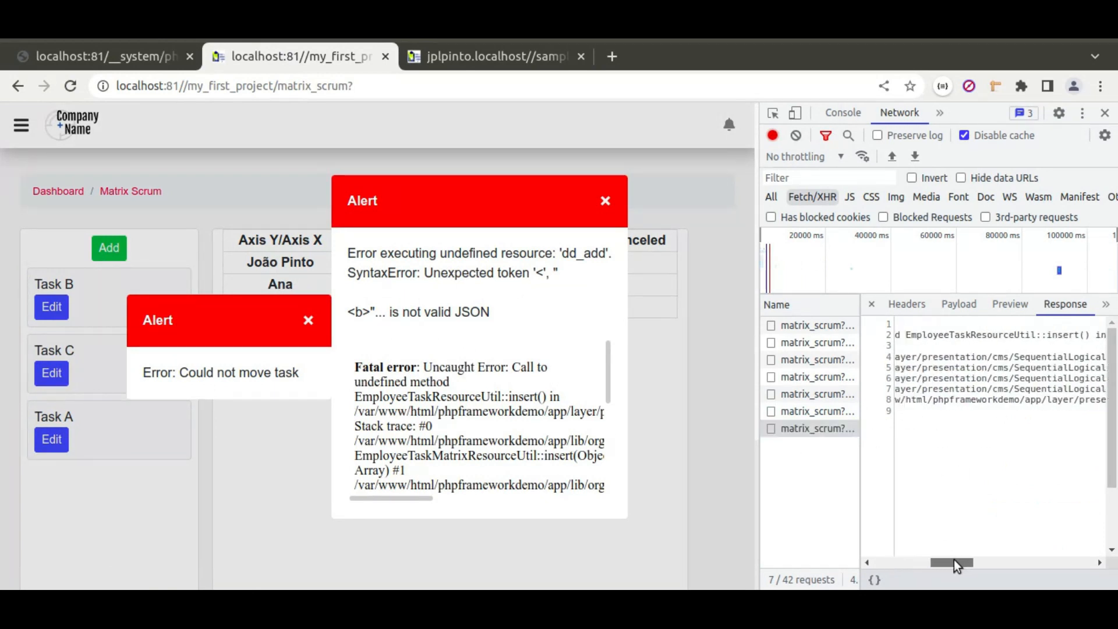
double_click(1097, 335)
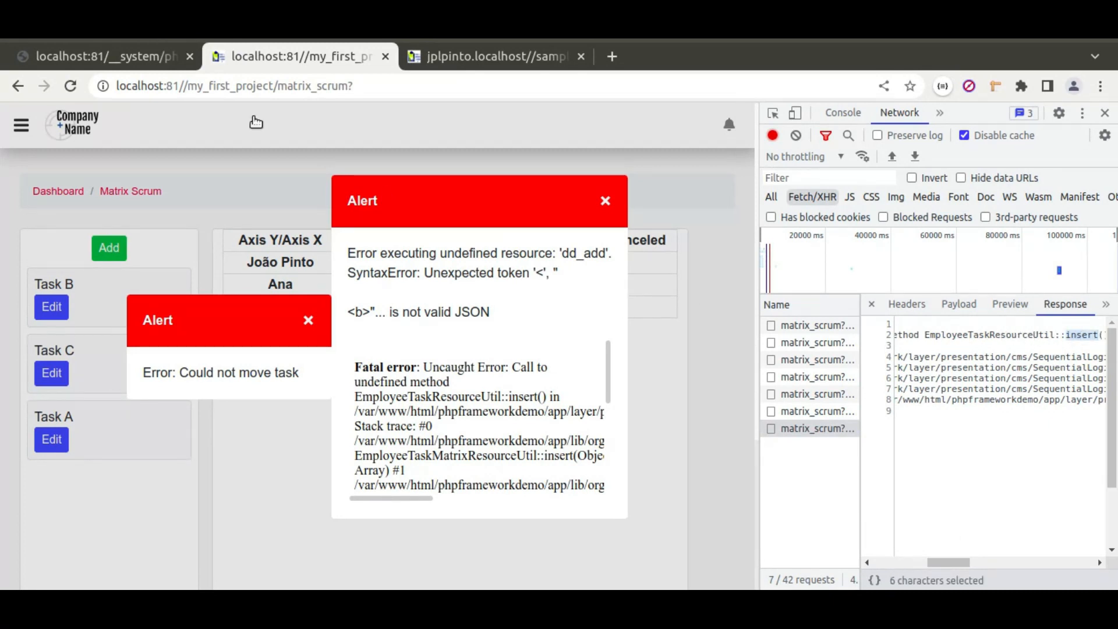
Step: Back in the page editor, give the Matrix widget another add resource based on the employee_task table with query type Add a record
click(132, 61)
click(693, 282)
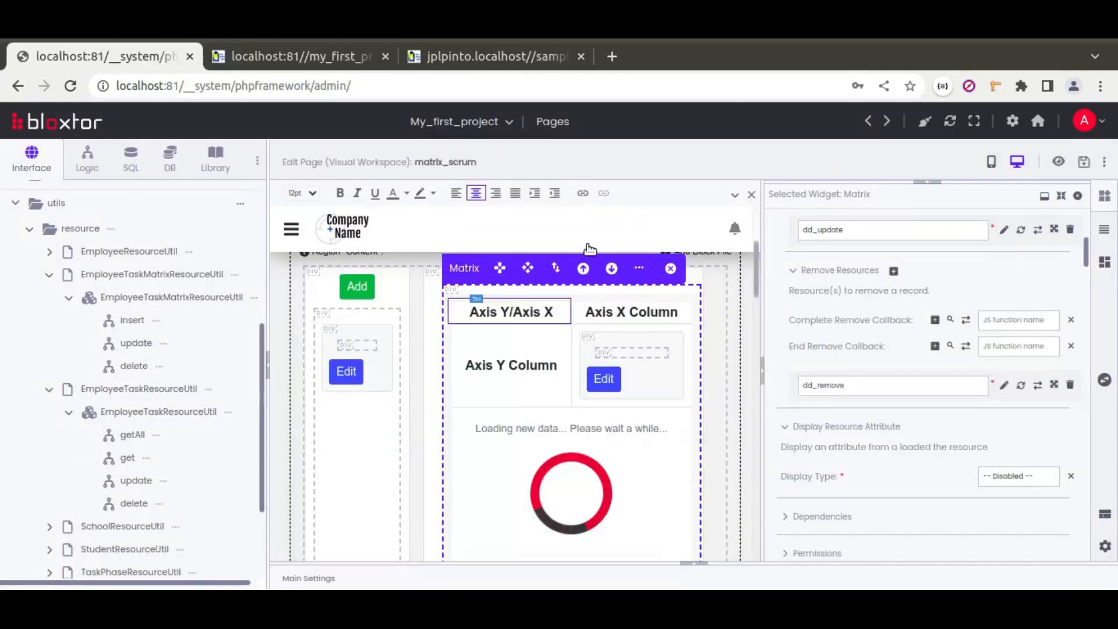
scroll(784, 393, up, 2)
scroll(784, 393, up, 3)
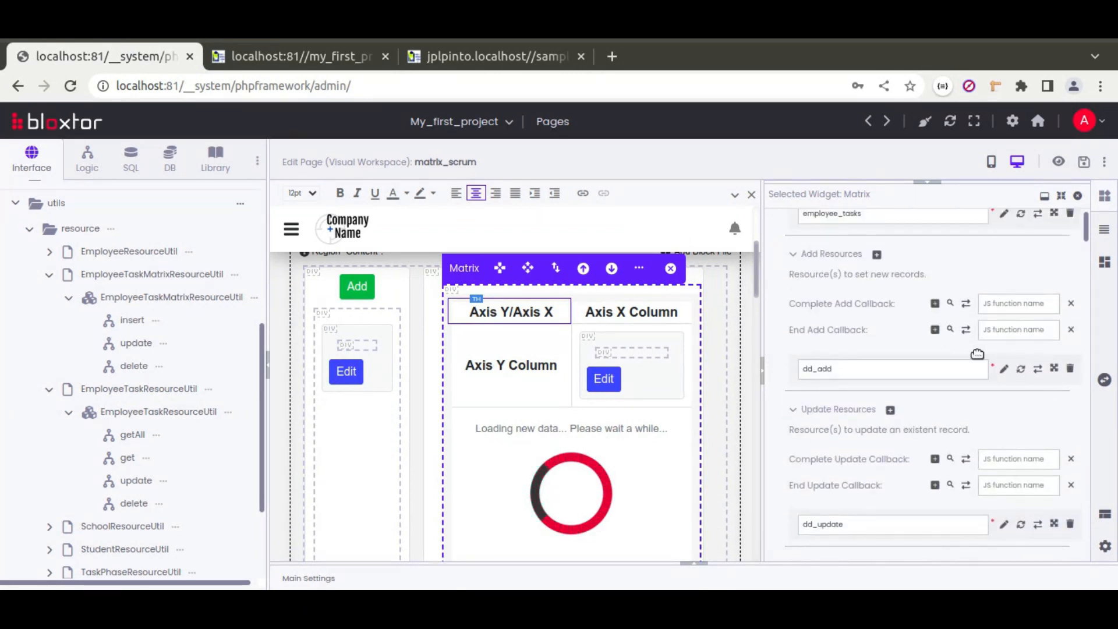
click(876, 255)
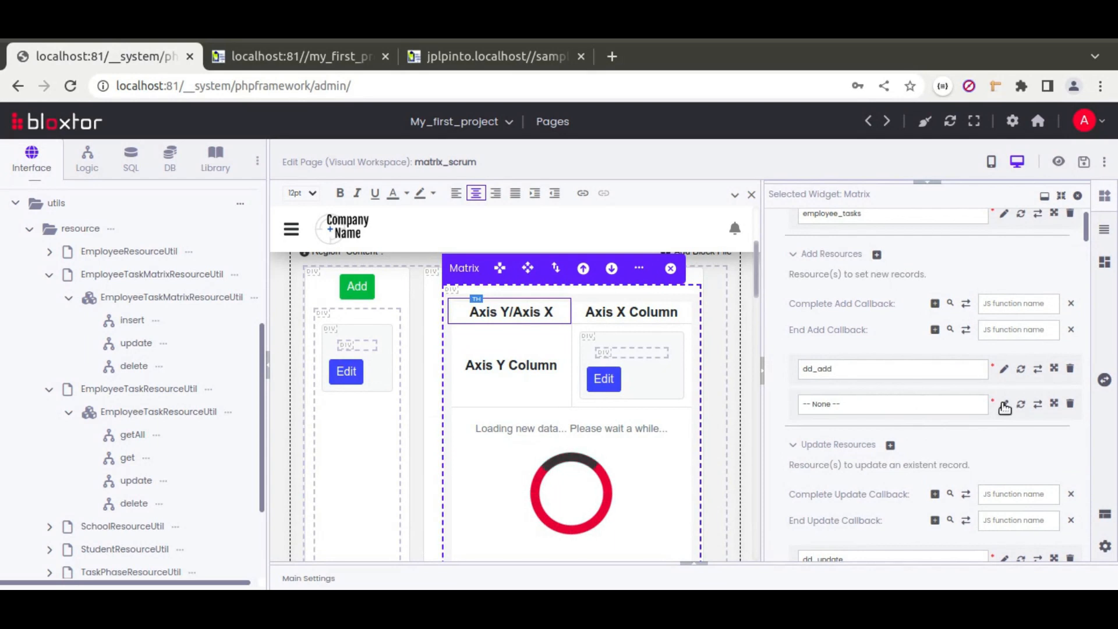
click(1002, 404)
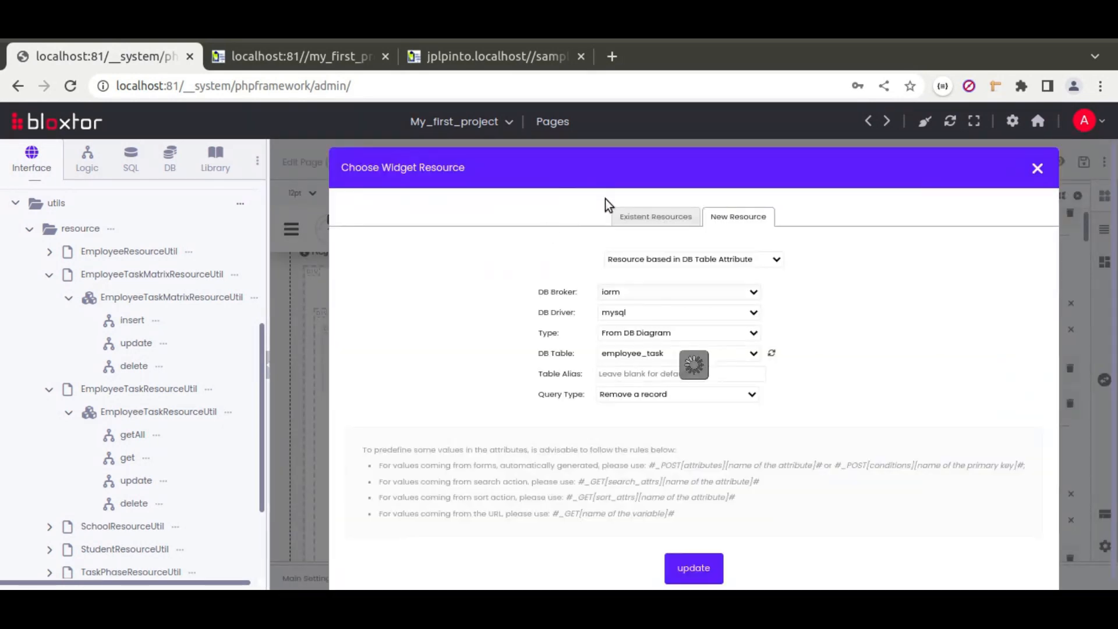
click(653, 397)
click(644, 450)
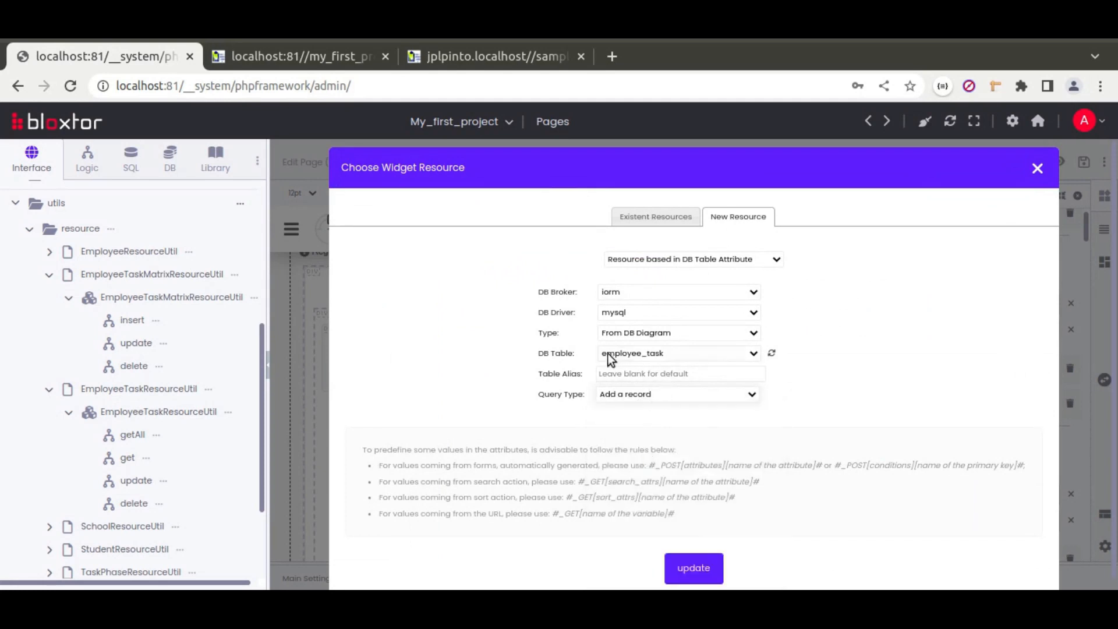
click(694, 569)
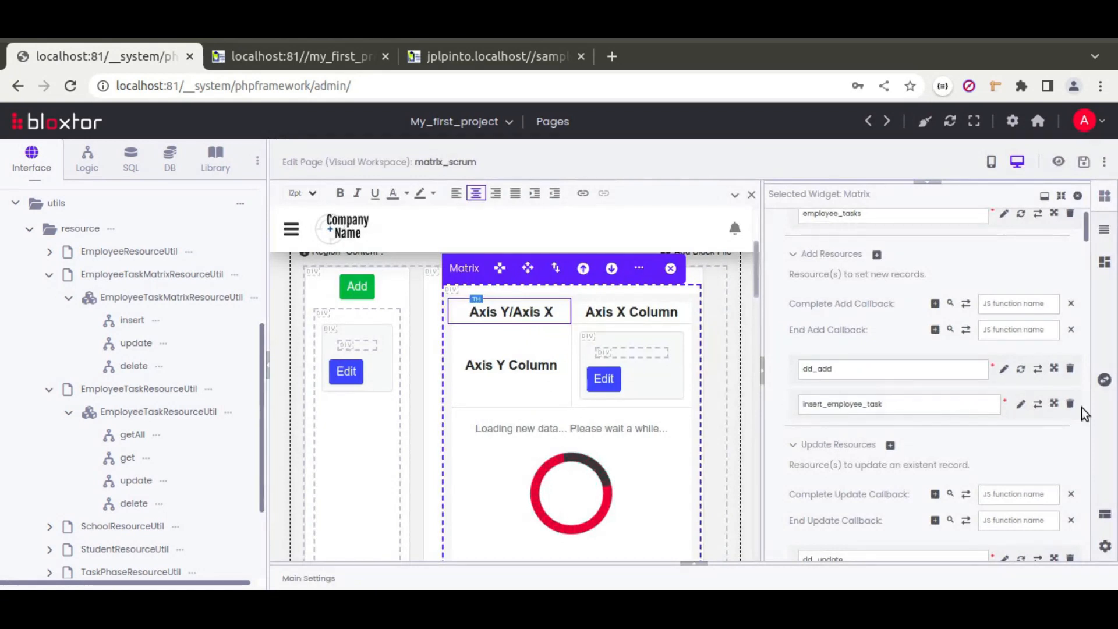
Step: Remove insert_employee_task from the Matrix widget's add resources and from the main settings, and check the remaining page resources
click(1070, 404)
click(697, 180)
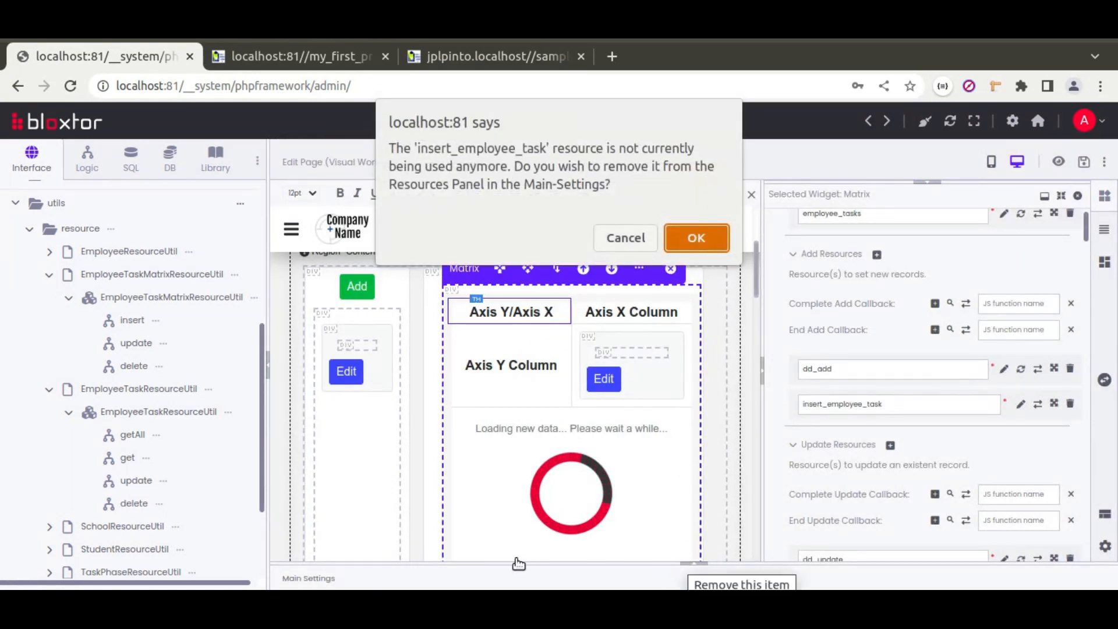
click(685, 238)
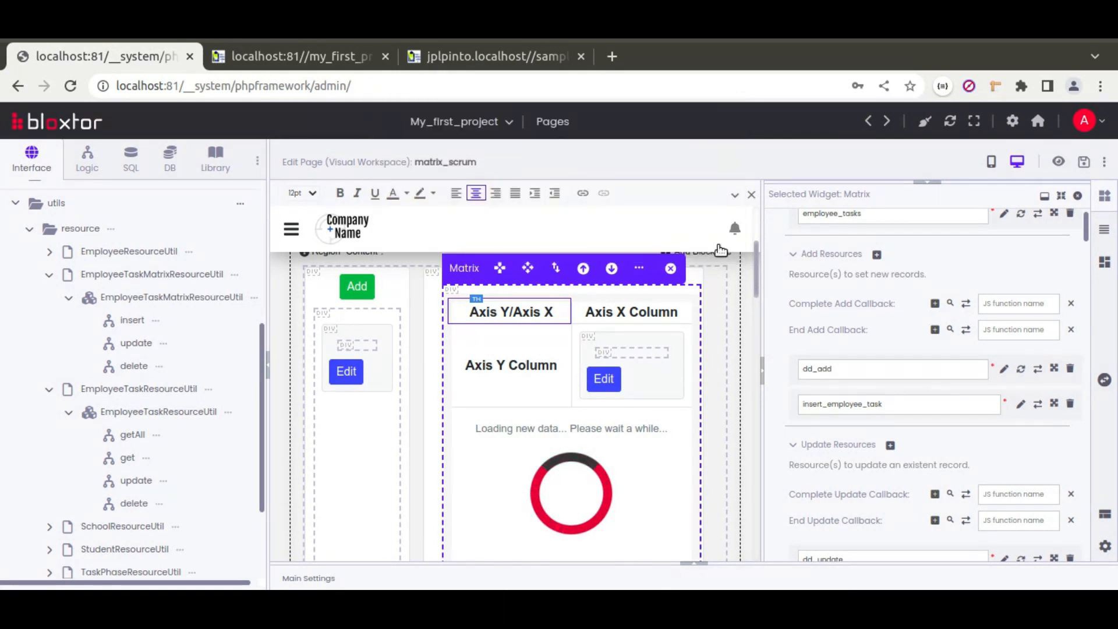
click(698, 570)
scroll(417, 486, down, 2)
scroll(418, 492, down, 2)
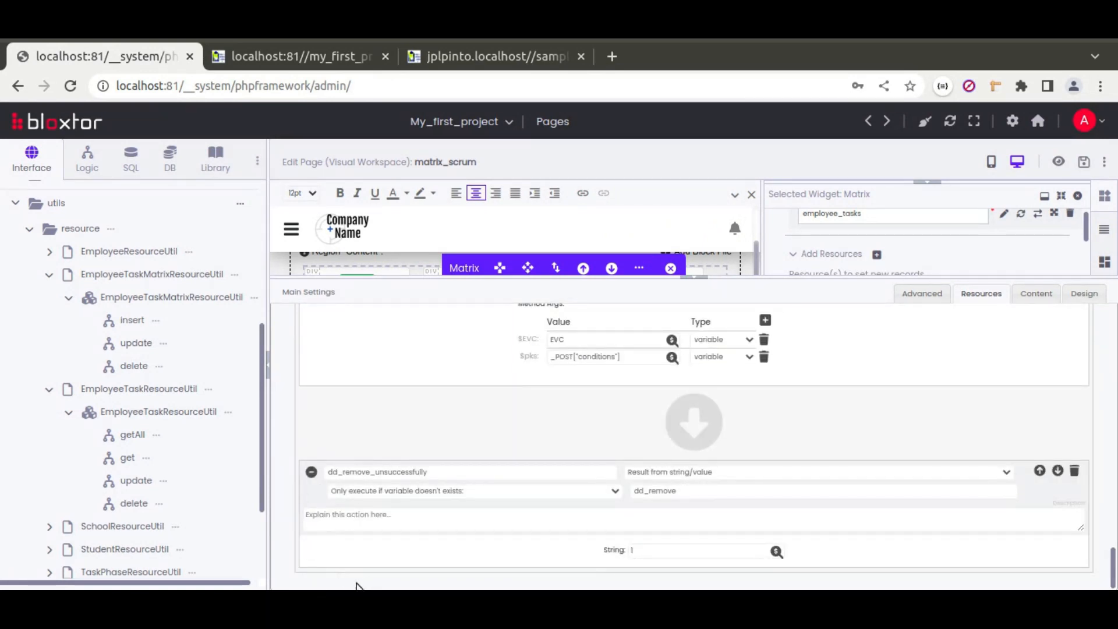
scroll(431, 427, up, 5)
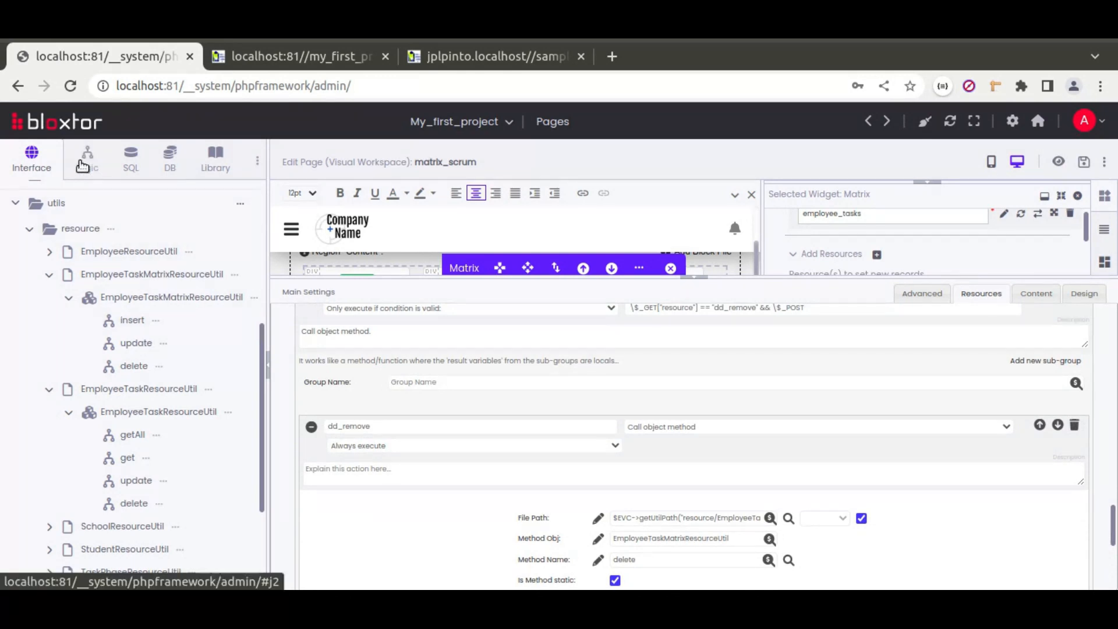
Step: Reload the utils resource folder and expand EmployeeTaskResourceUtil and EmployeeTaskMatrixResourceUtil to check for the insert method
click(111, 228)
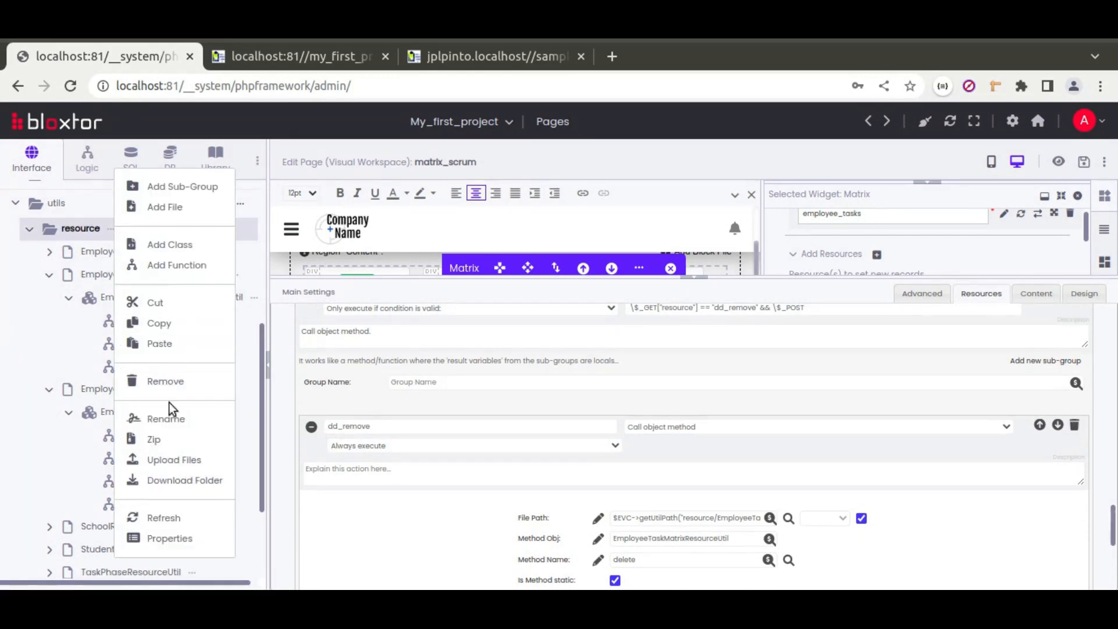
click(180, 521)
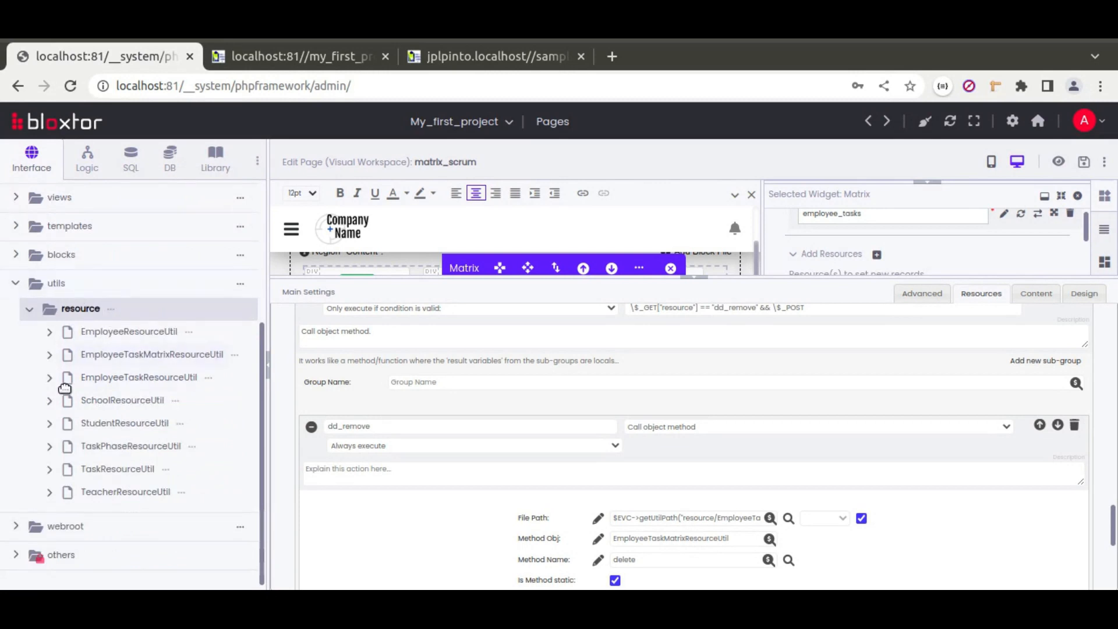
click(55, 377)
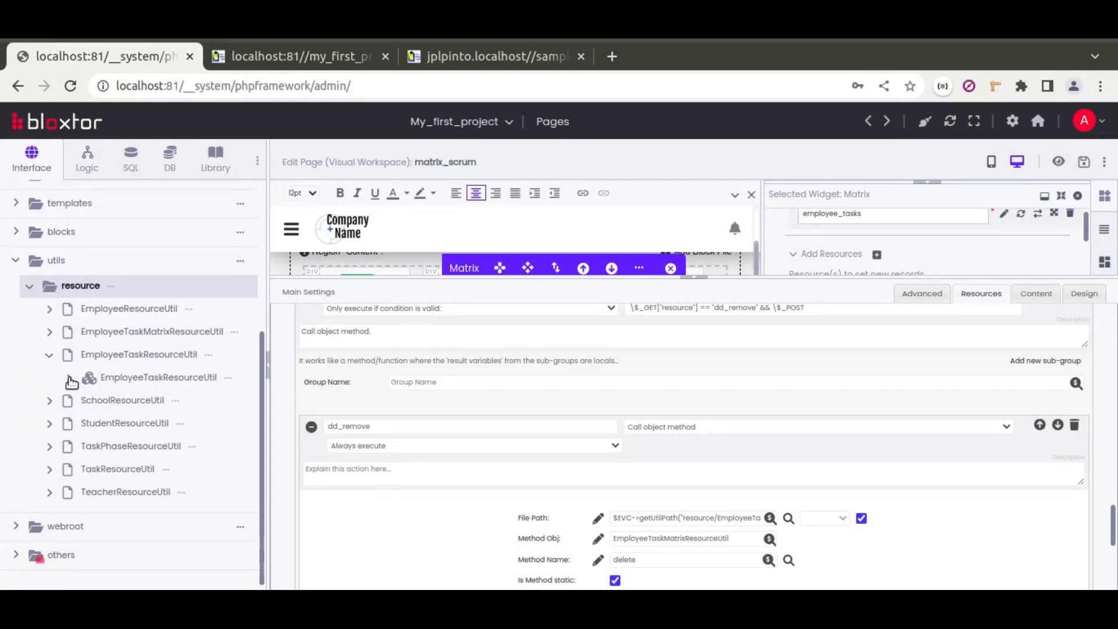
click(70, 380)
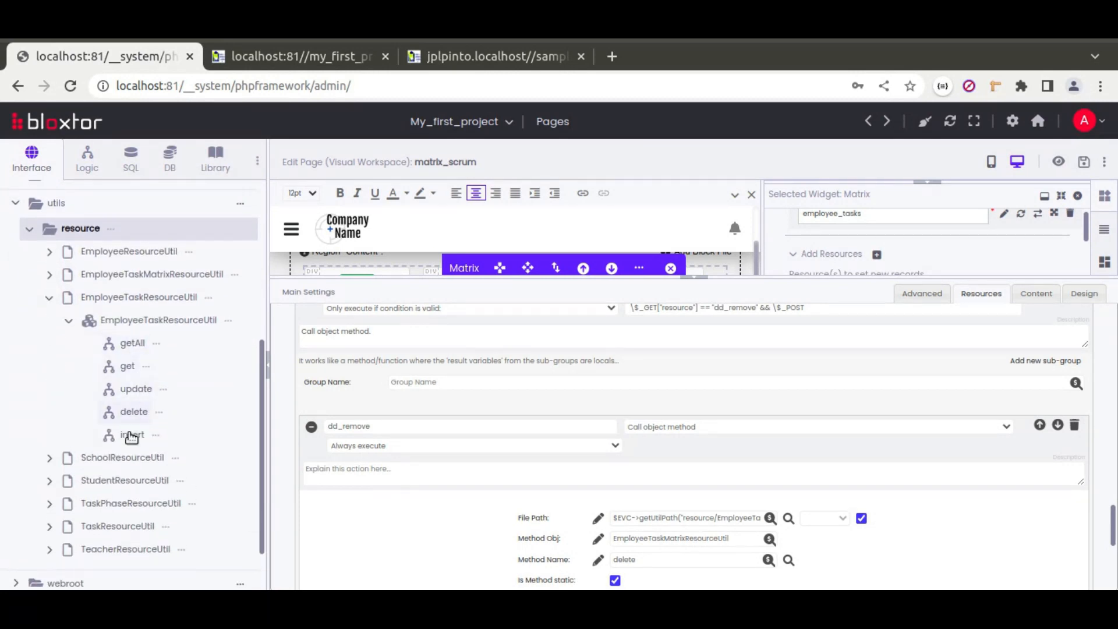
click(49, 274)
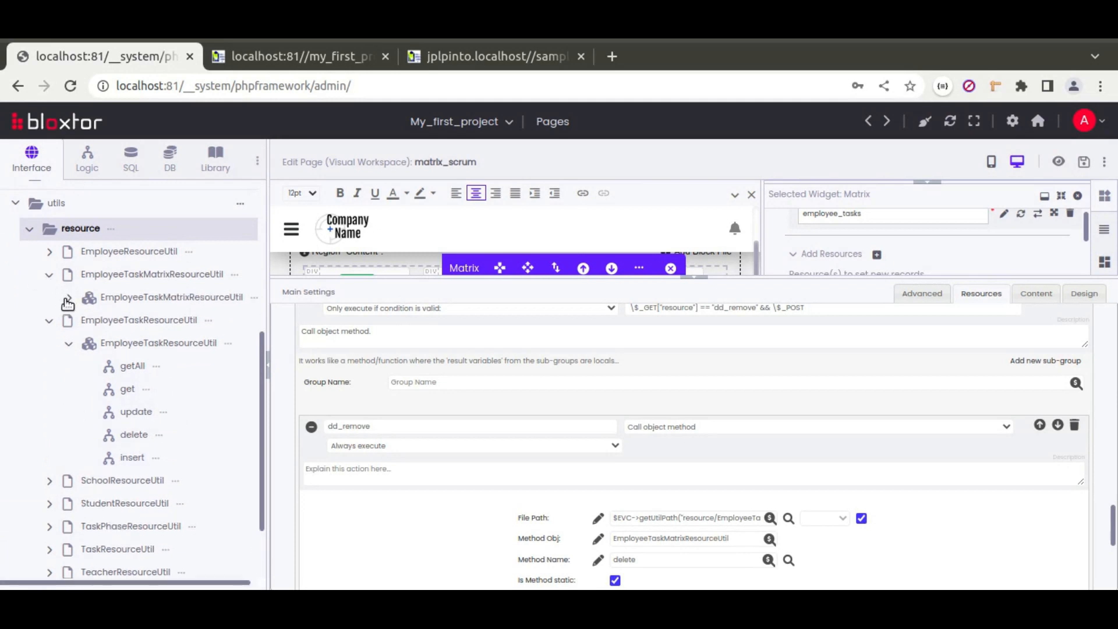
click(69, 297)
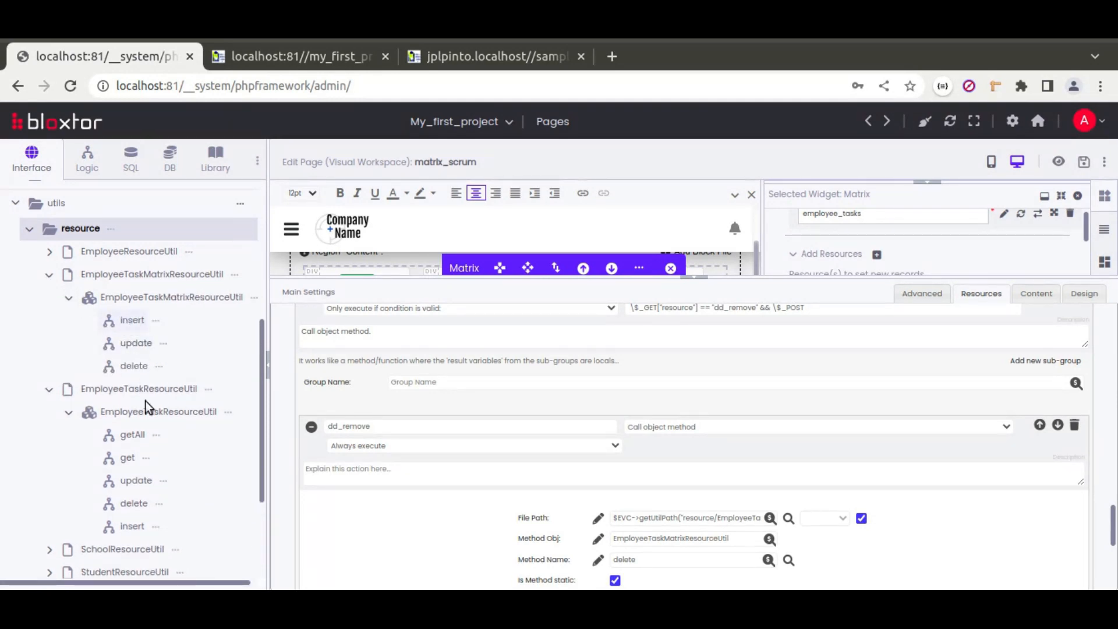
Step: Refresh the my_first_project business logic folder and expand EmployeeTaskResourceService to check for the insert method
click(87, 158)
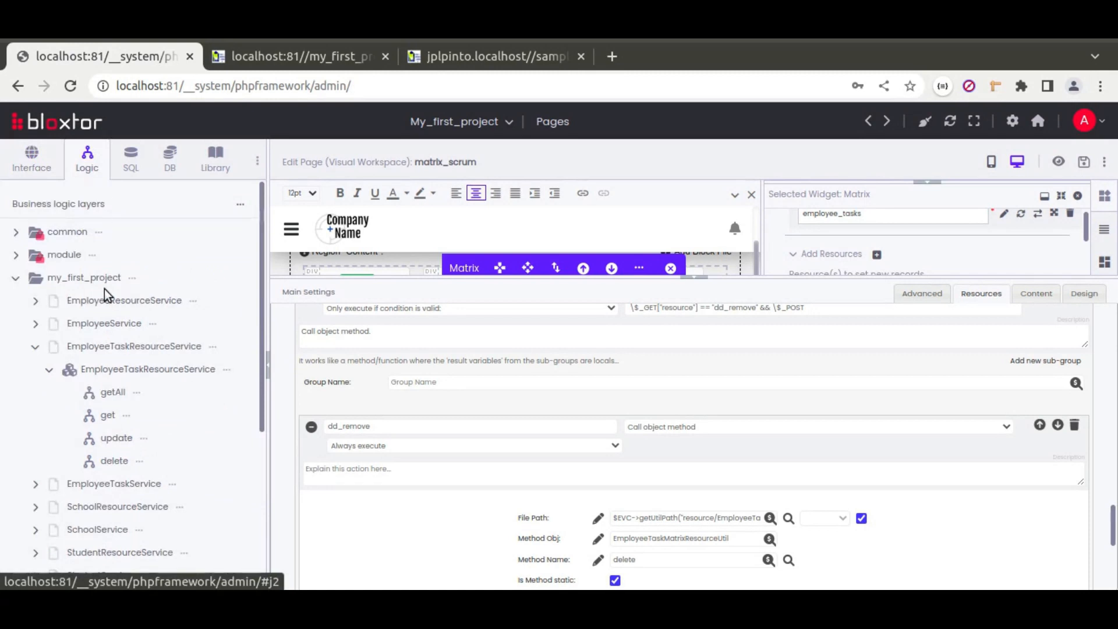
click(31, 157)
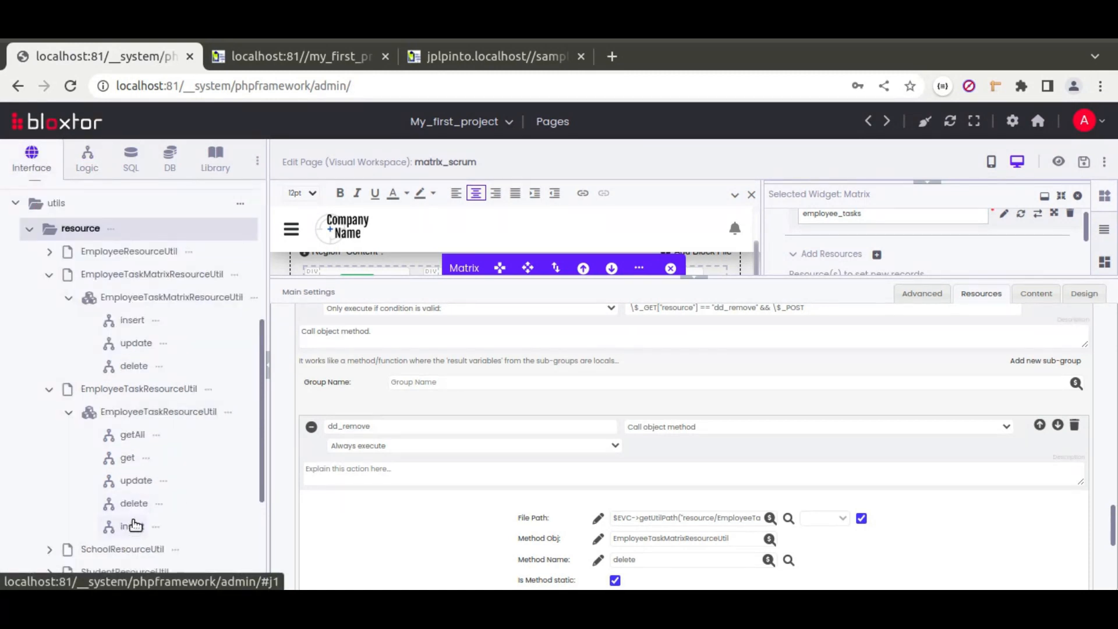
click(87, 170)
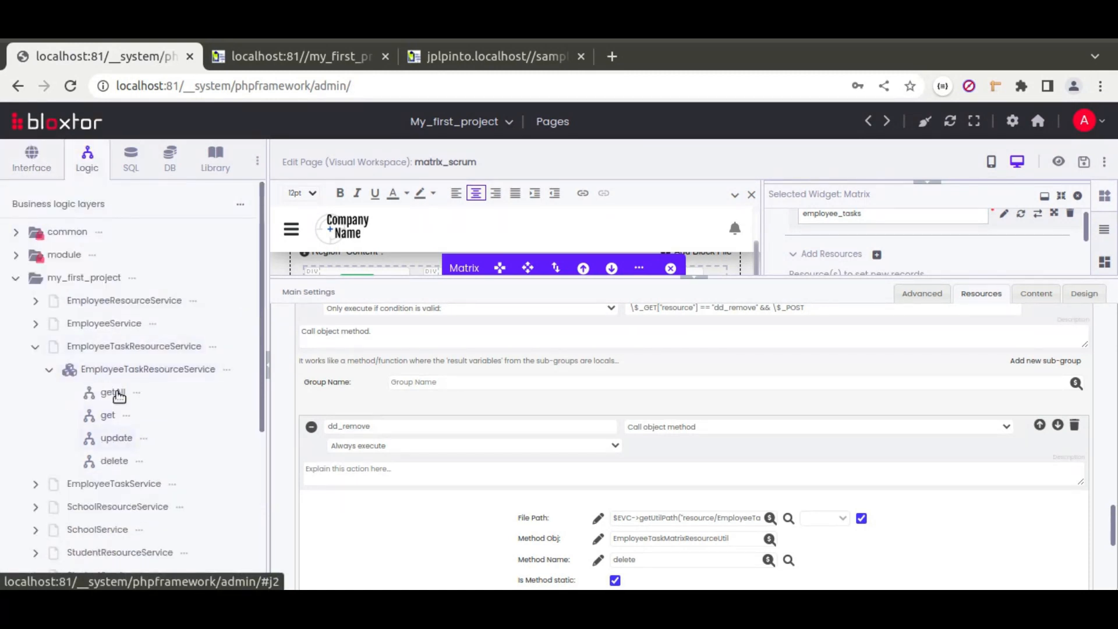
click(133, 278)
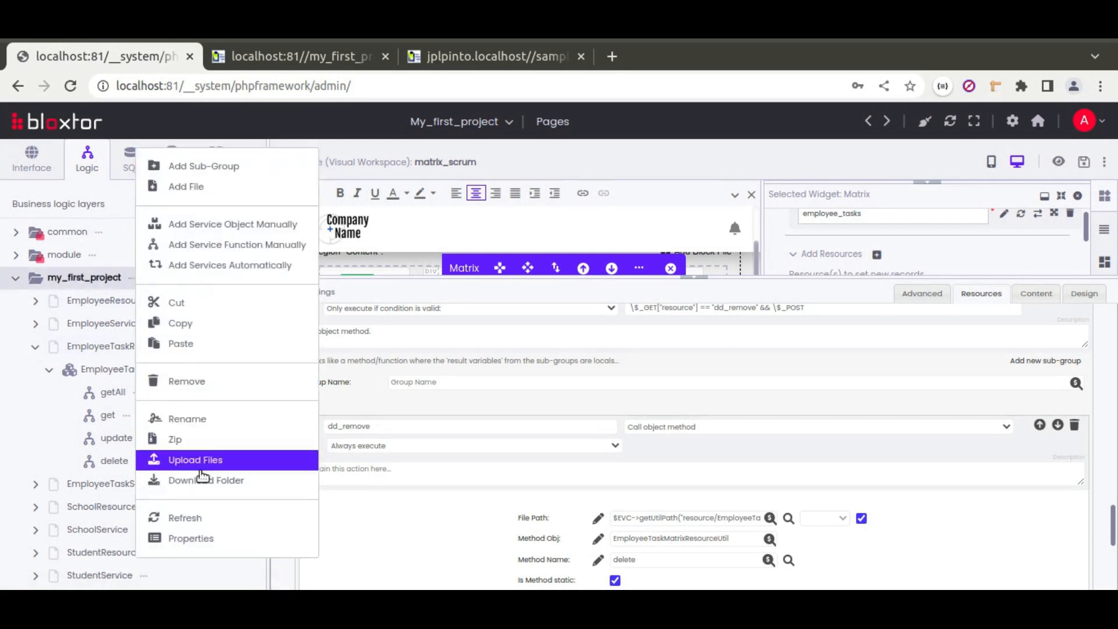
click(197, 519)
click(35, 347)
click(35, 347)
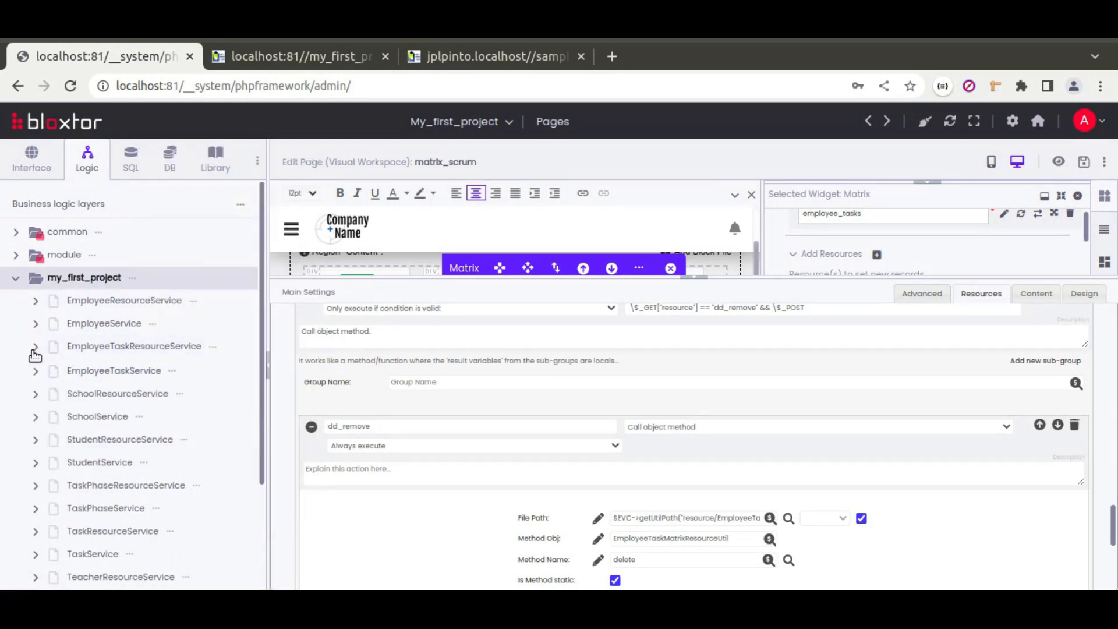
click(49, 369)
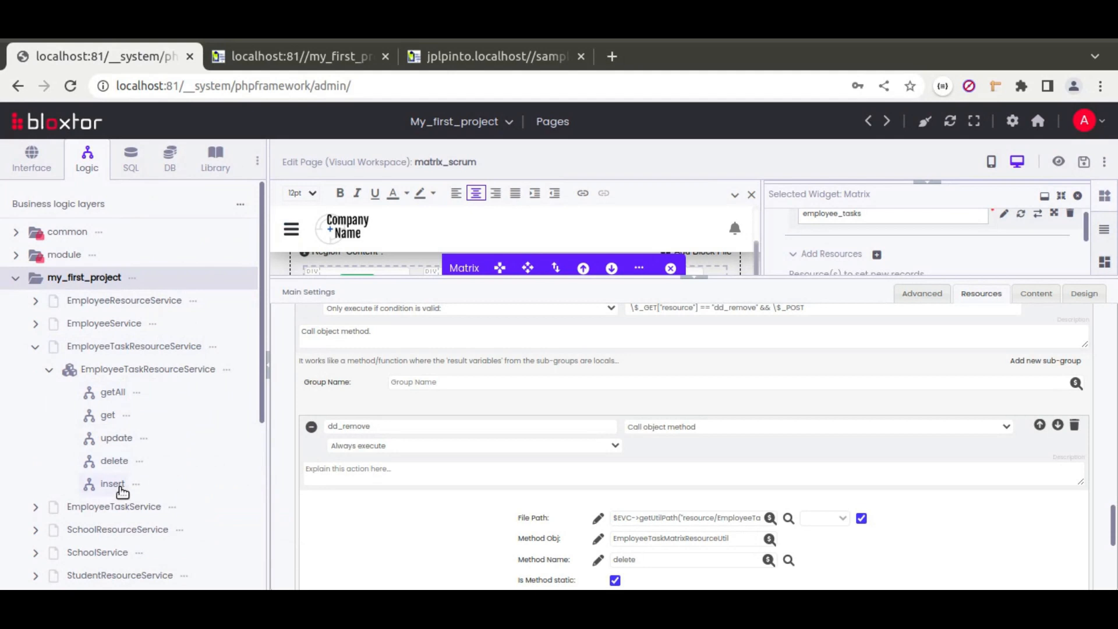
click(49, 171)
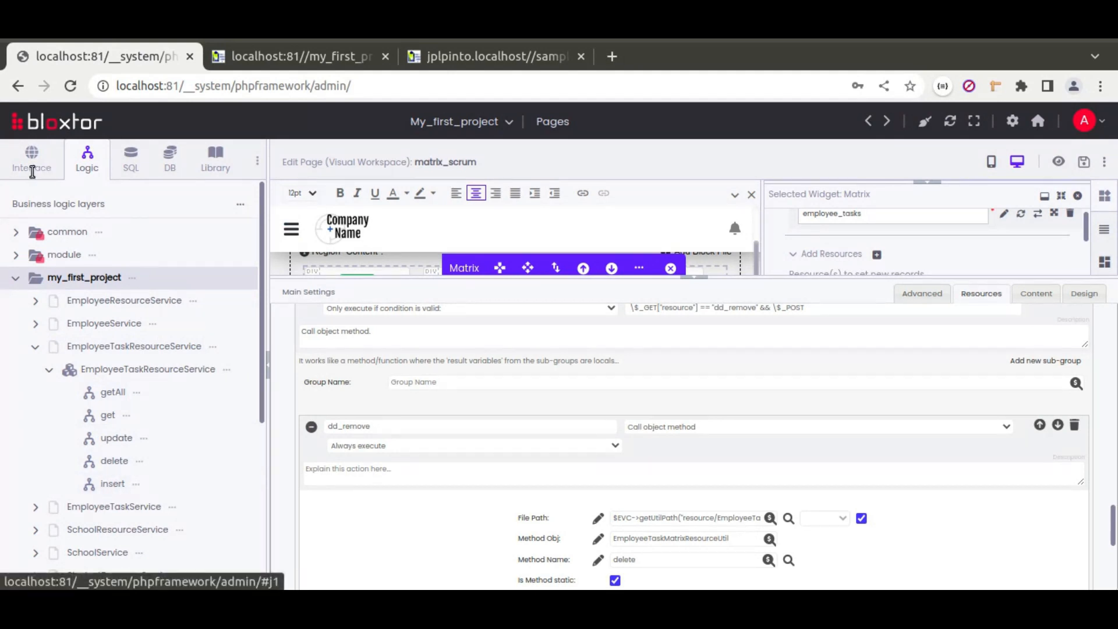
Step: Flush the cache and reload the published matrix_scrum page
click(924, 122)
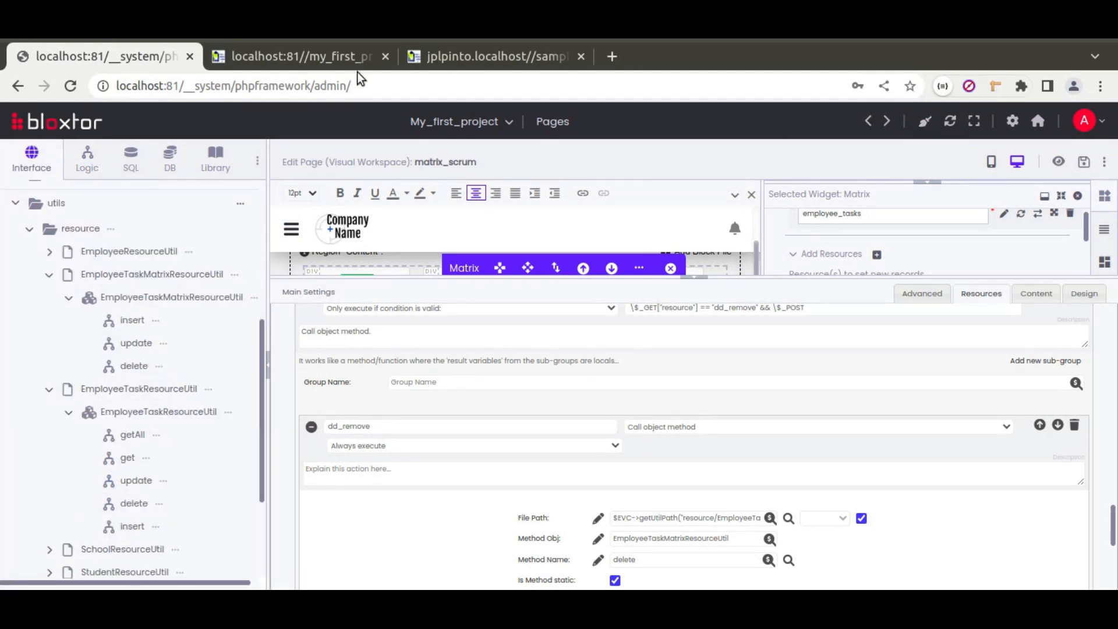
click(299, 58)
click(70, 86)
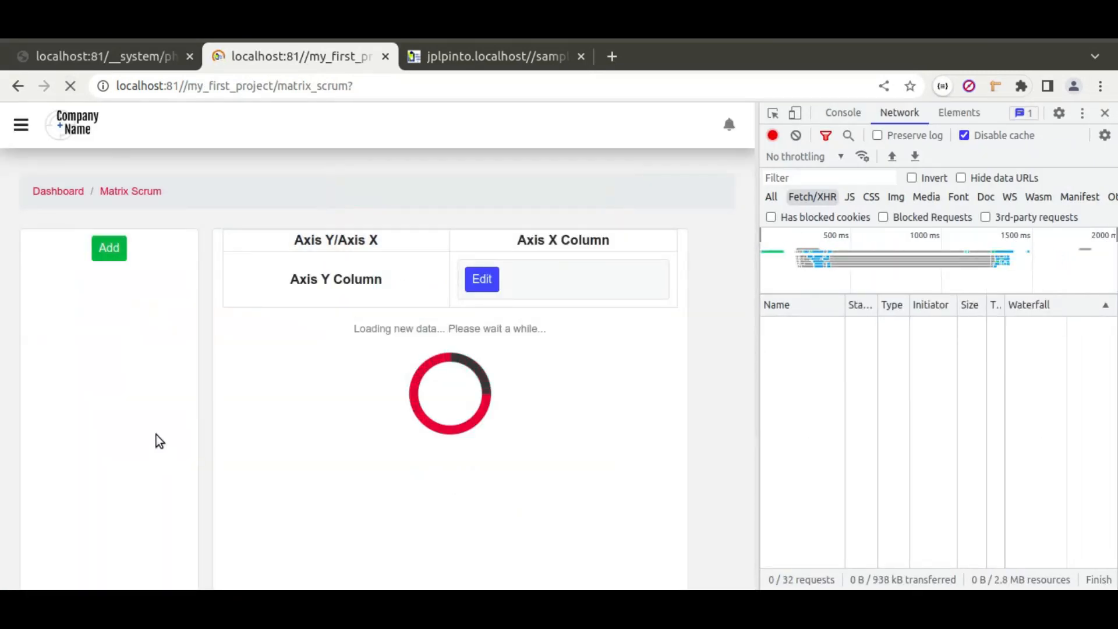
Step: Test task moves, leaving Task A in the second row's Working On cell, Task B in the third row's Stand By cell, and Task C unassigned
drag(123, 439, 476, 332)
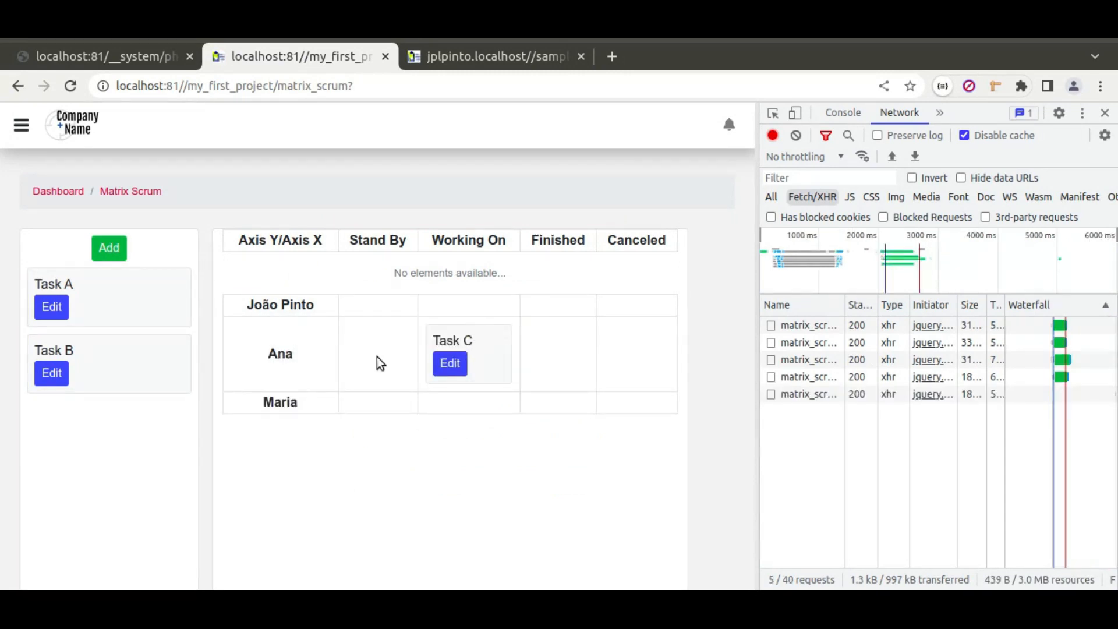
drag(102, 300, 556, 384)
drag(91, 300, 390, 410)
drag(493, 361, 550, 419)
drag(559, 354, 462, 379)
drag(550, 418, 100, 327)
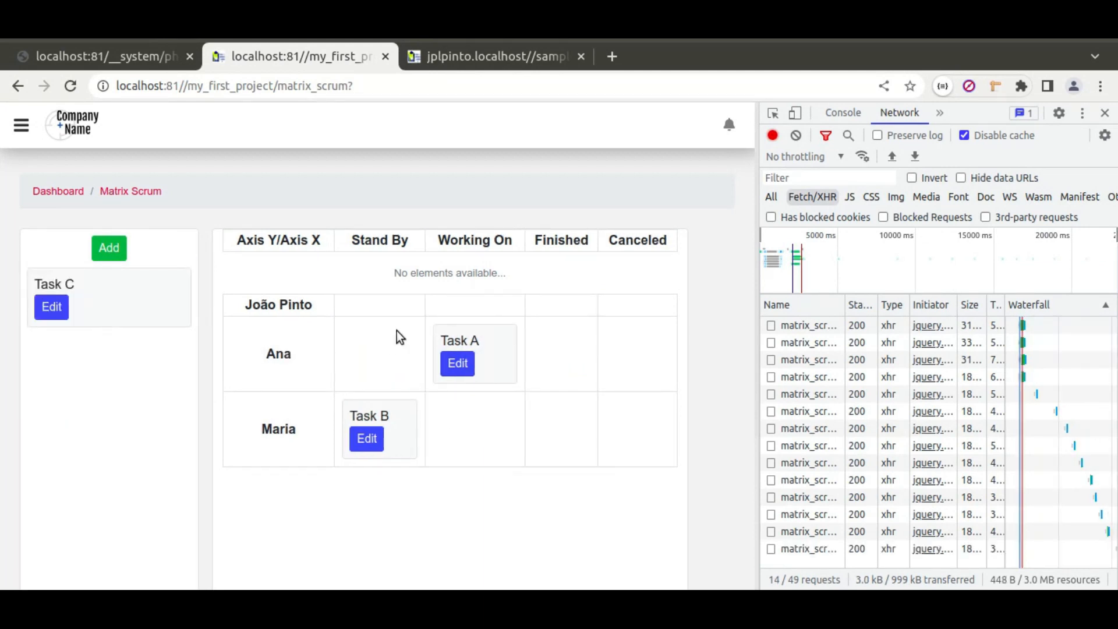
Step: Add a new task named Task D on the published scrum board page
click(96, 254)
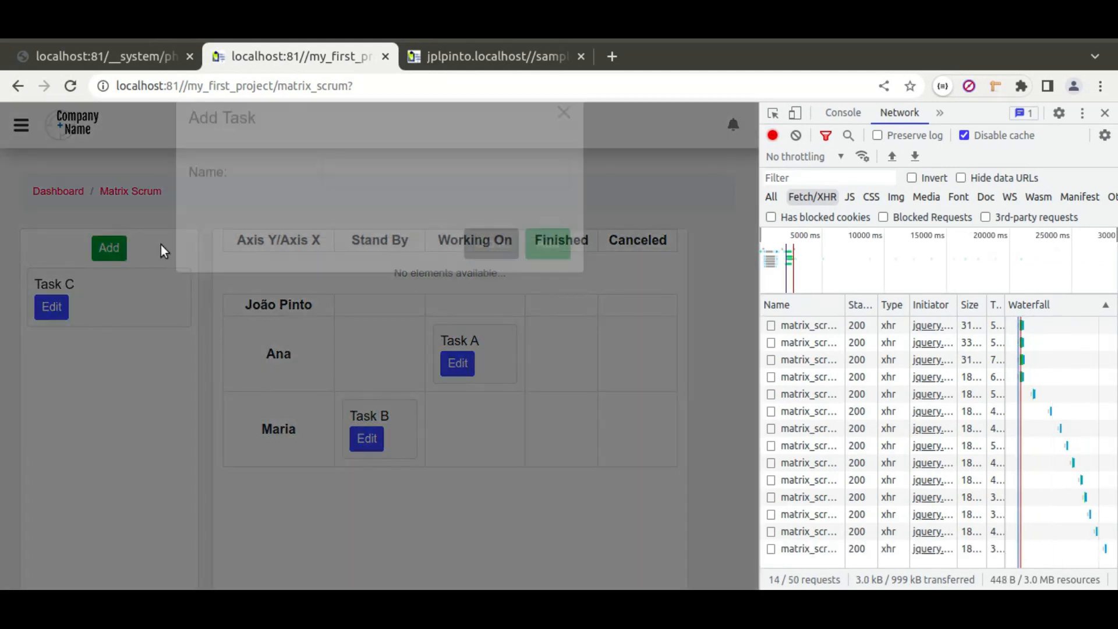
click(338, 206)
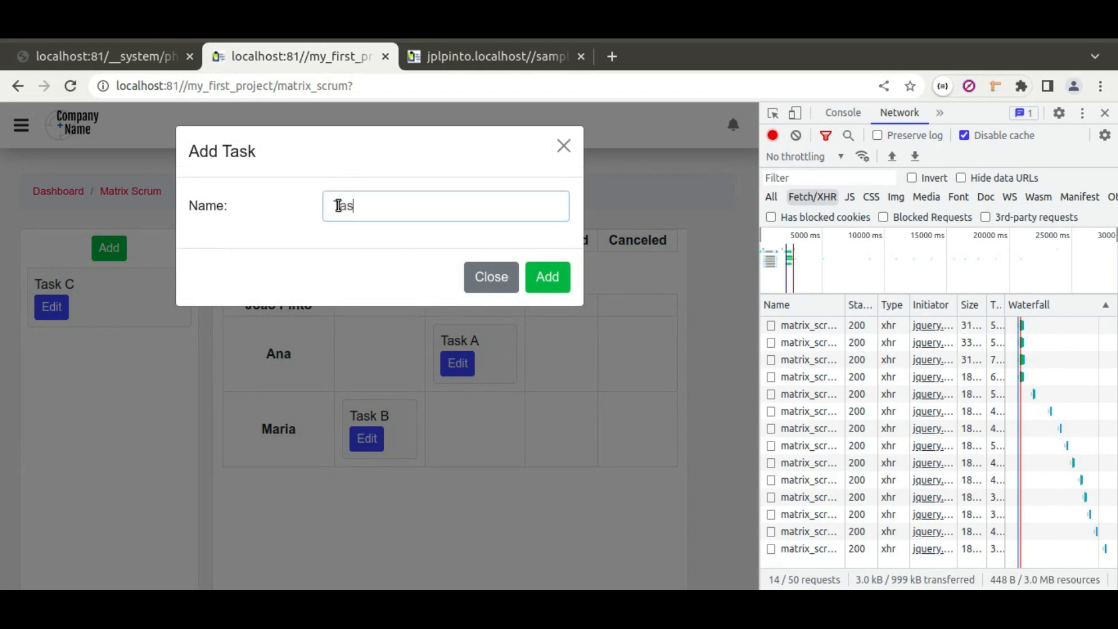
click(548, 277)
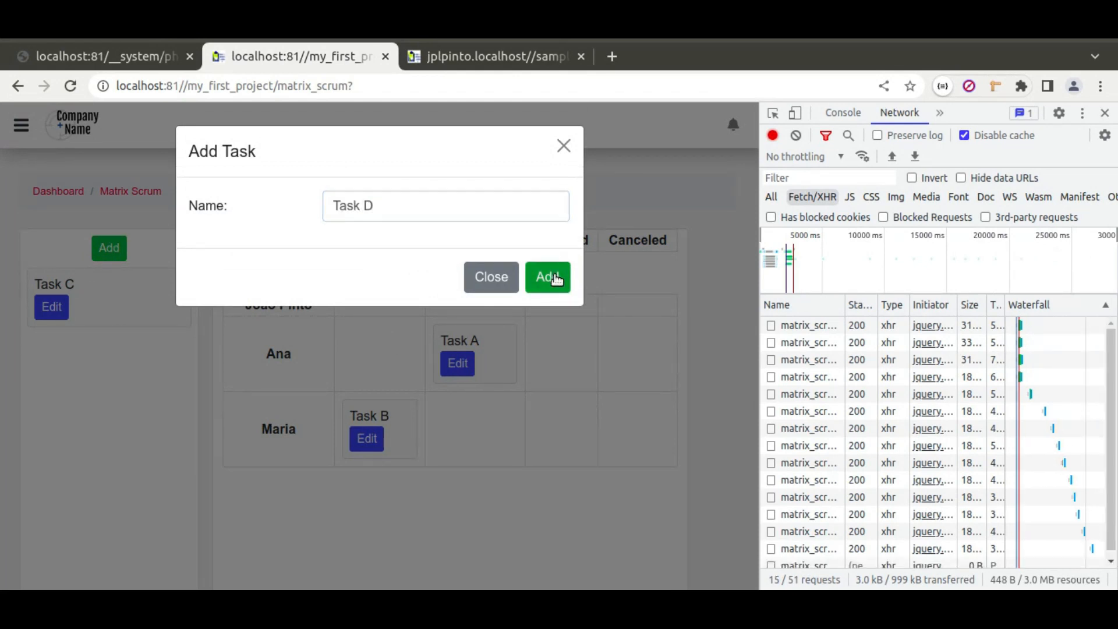
Step: Move Task D into the second row's Stand By cell and return Task A to the unassigned task list
drag(169, 367, 404, 357)
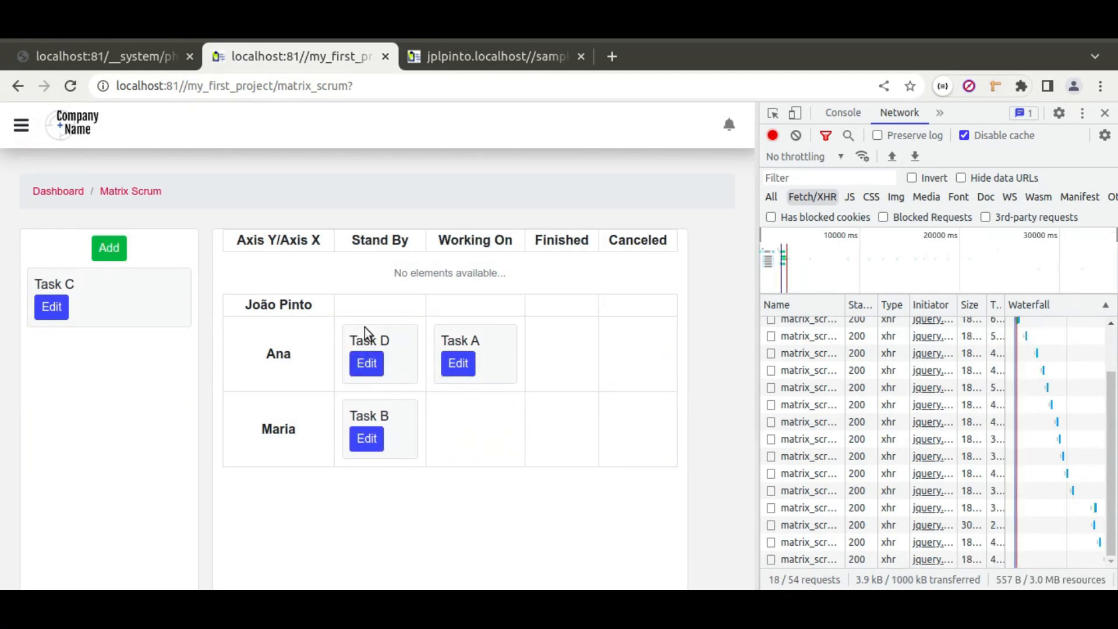
drag(474, 344, 114, 442)
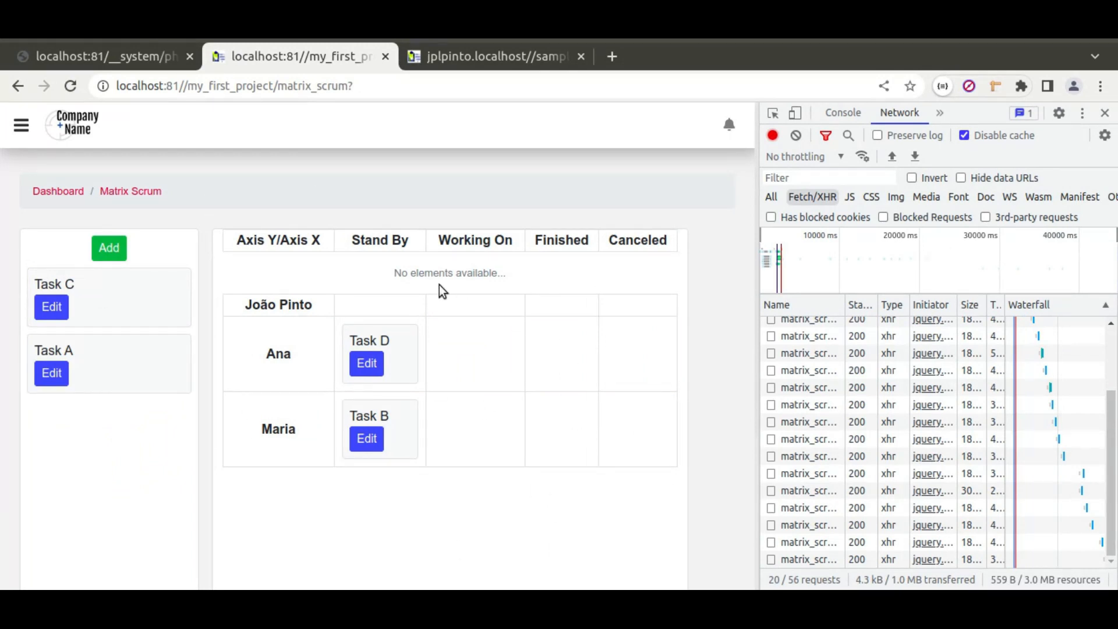
mouse_move(393, 274)
mouse_down()
mouse_move(524, 273)
mouse_move(394, 273)
mouse_up()
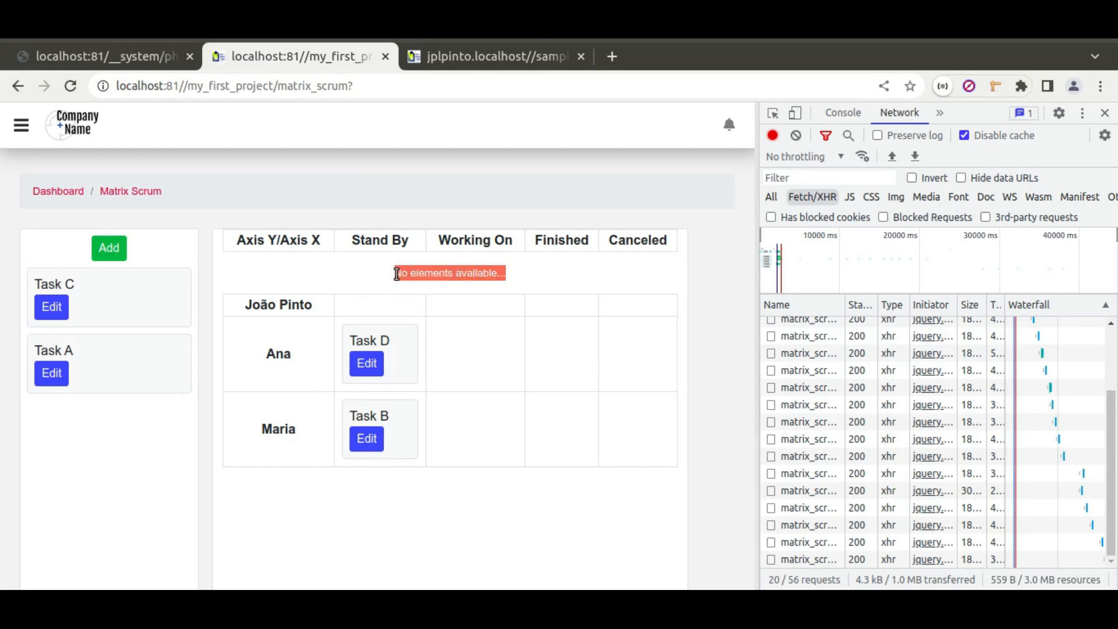
Step: Back in the page editor, select the Matrix table body's last row, the Empty items row, and clear its Display value
click(108, 58)
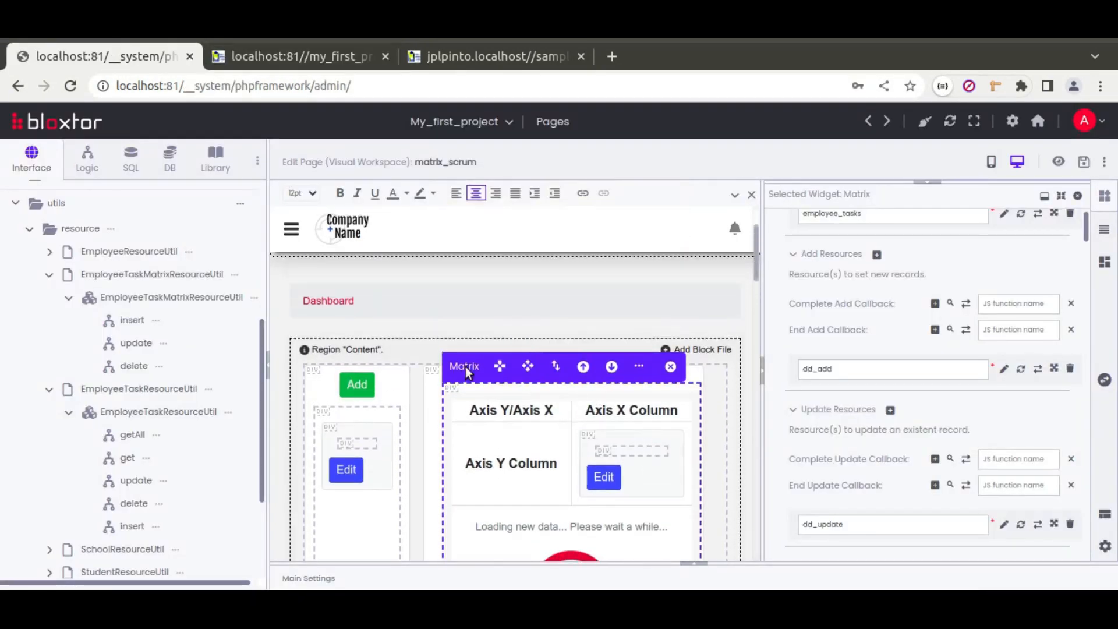
drag(1025, 184, 1001, 387)
click(1104, 233)
scroll(933, 279, down, 5)
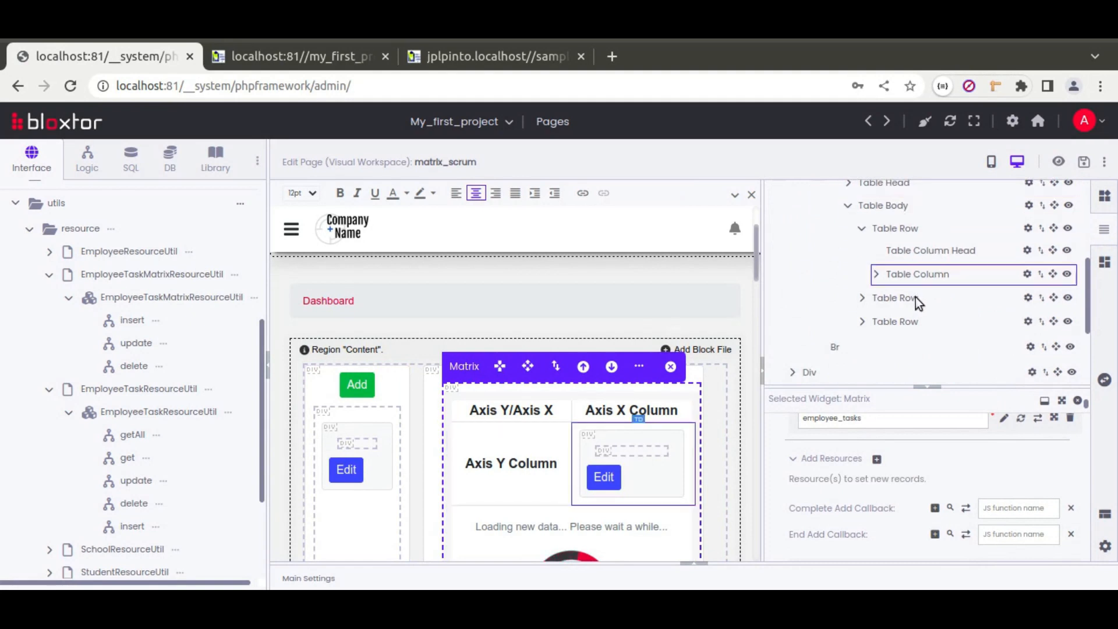
click(919, 319)
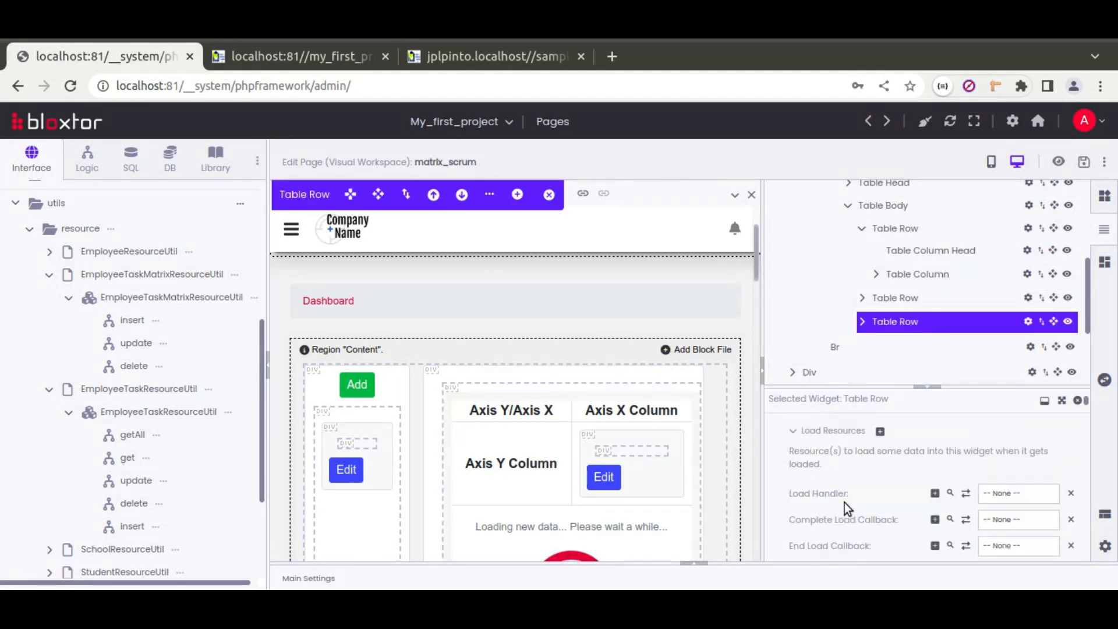
scroll(589, 428, down, 3)
scroll(590, 429, down, 1)
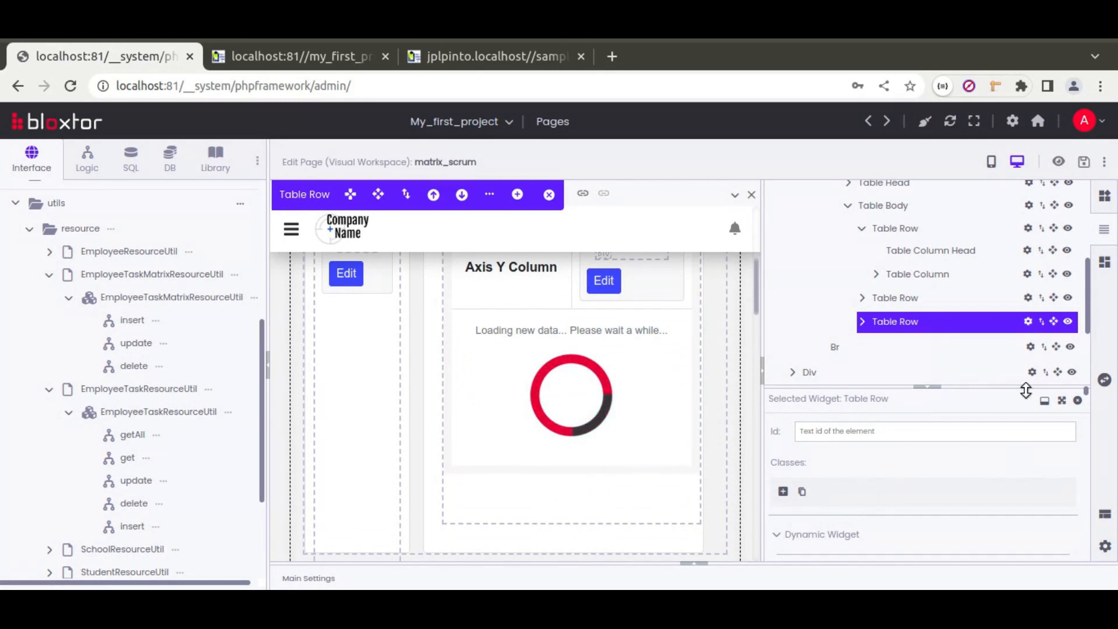
click(1062, 400)
scroll(799, 440, down, 8)
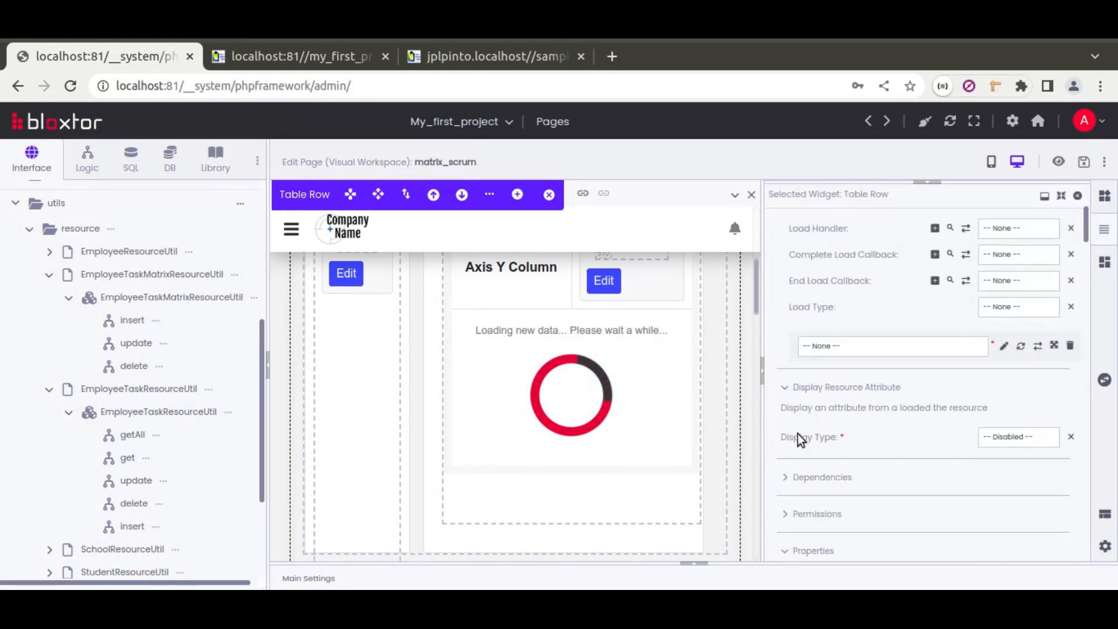
scroll(884, 425, down, 15)
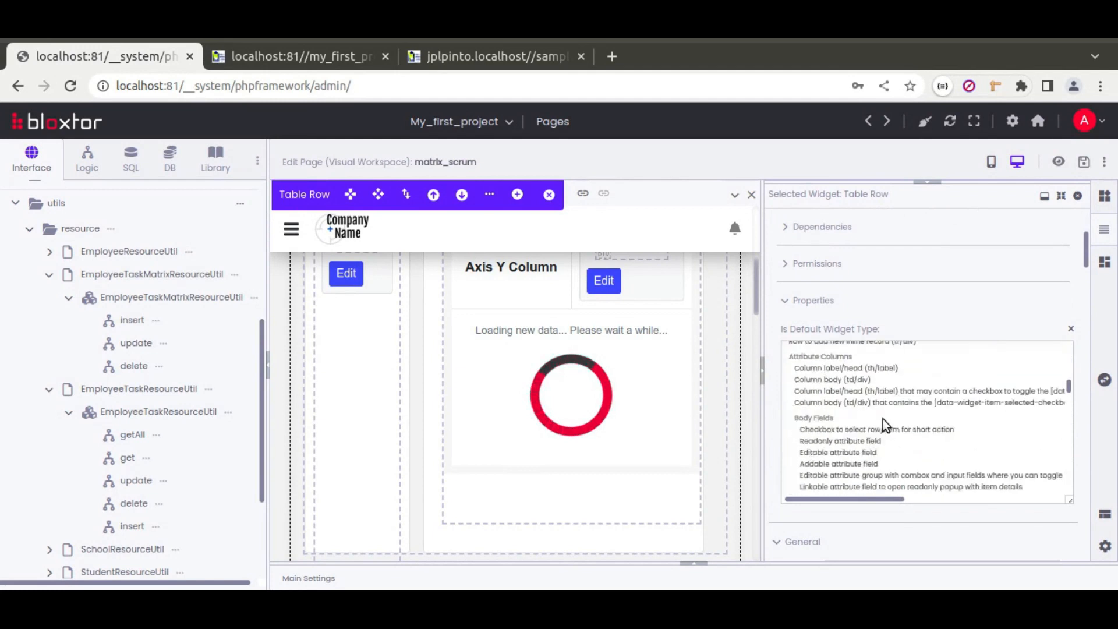
scroll(886, 425, down, 8)
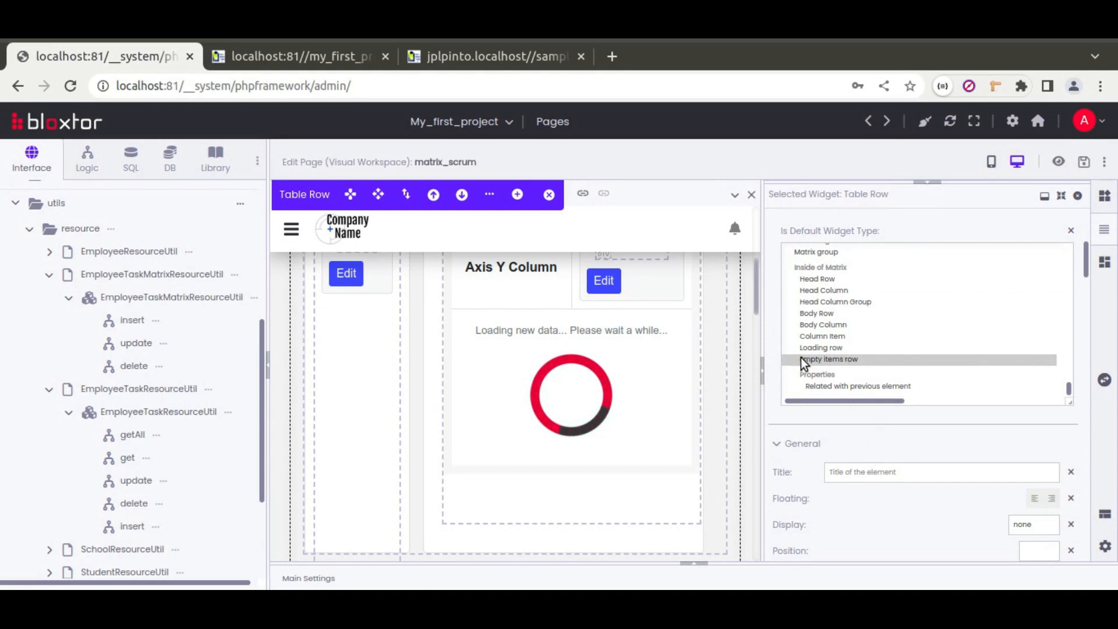
scroll(801, 358, down, 2)
click(1028, 427)
click(1039, 447)
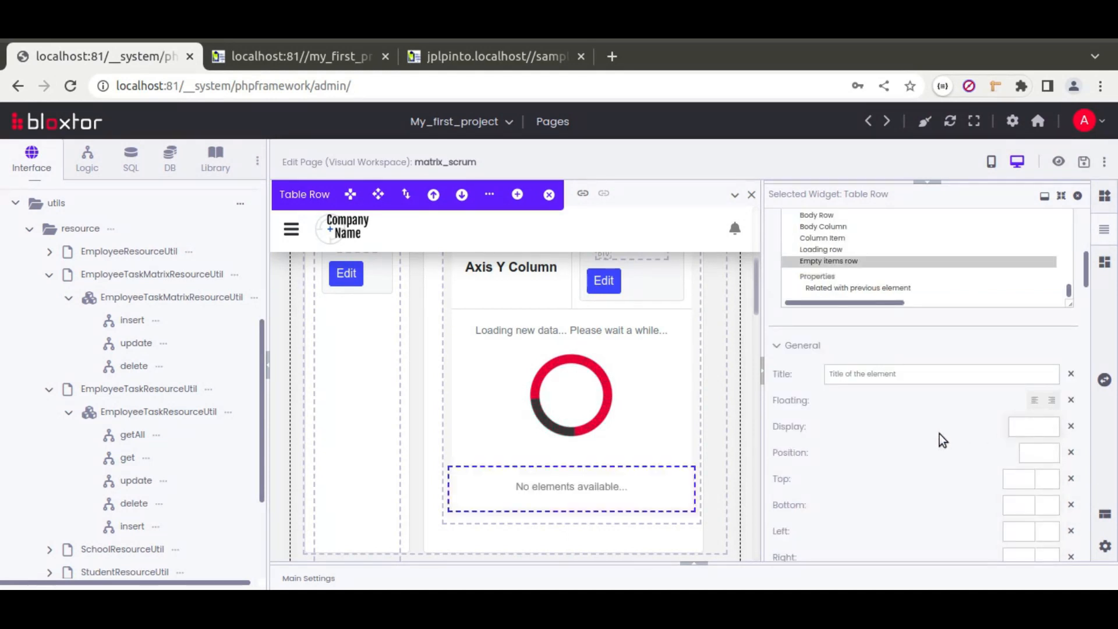
Step: On the published page, empty the board into the unassigned task list, reload, and move Task A into the second row's Working On cell
key(ctrl+Tab)
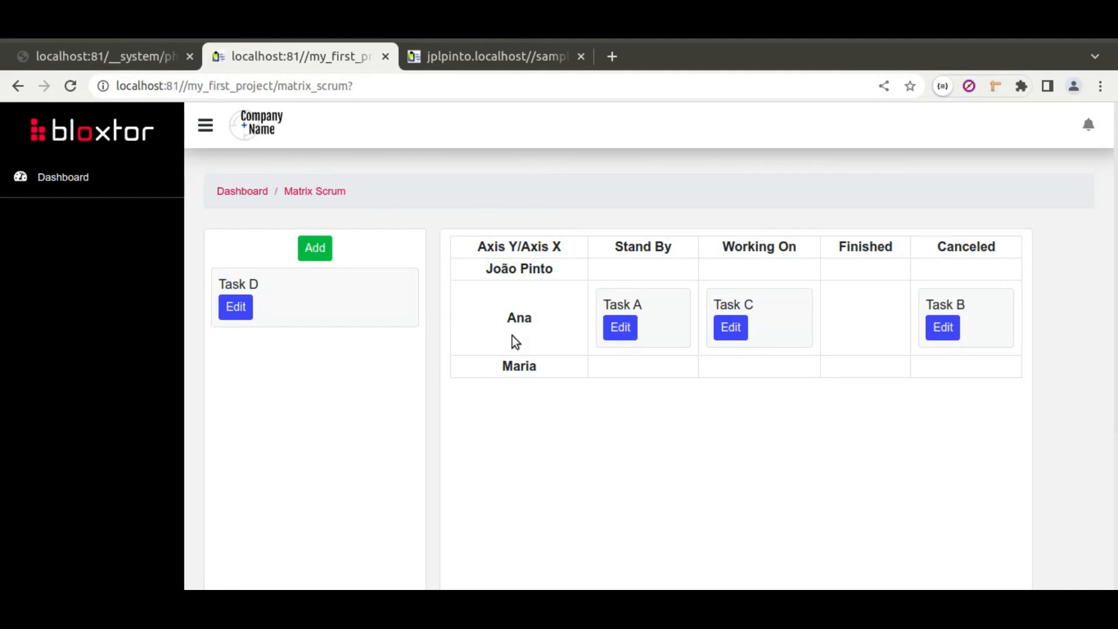
drag(624, 326, 402, 361)
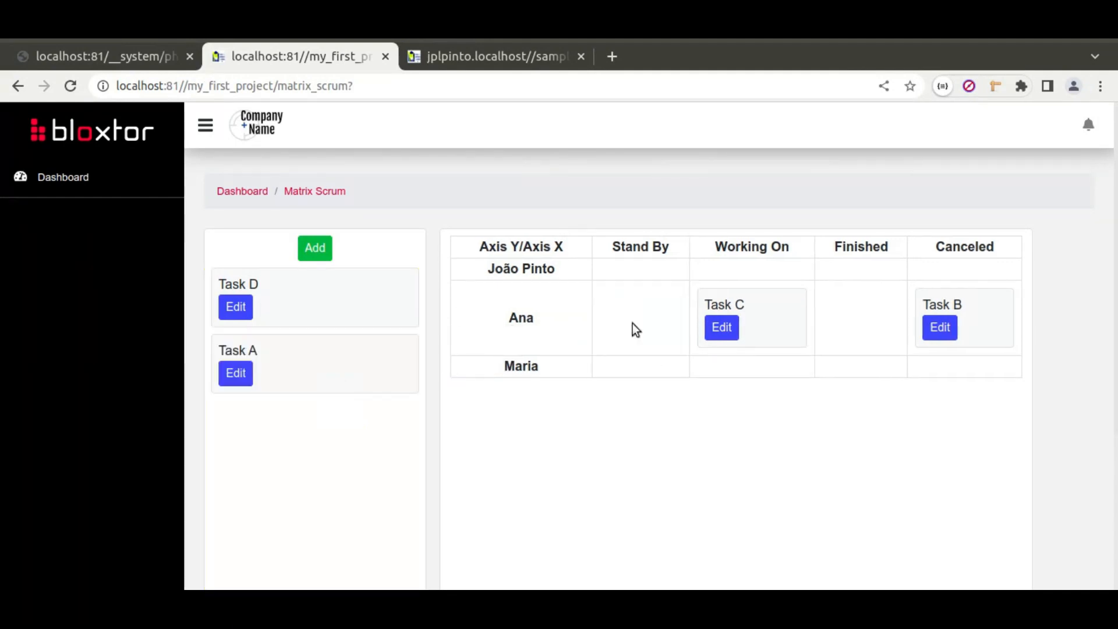
drag(735, 305, 362, 444)
drag(983, 317, 329, 503)
click(71, 84)
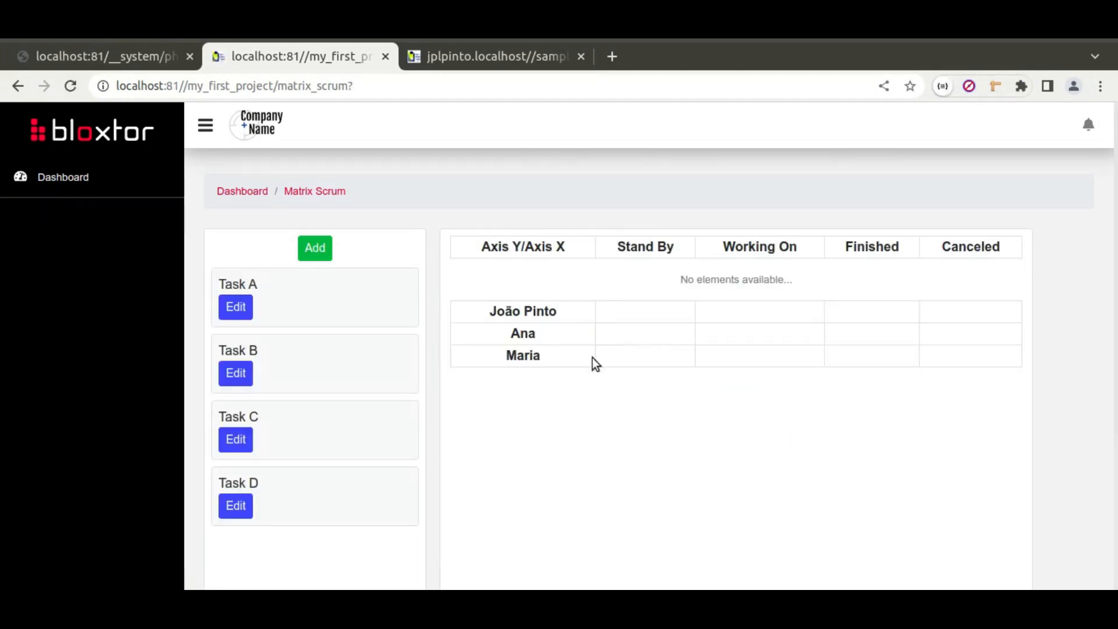
drag(318, 307, 752, 325)
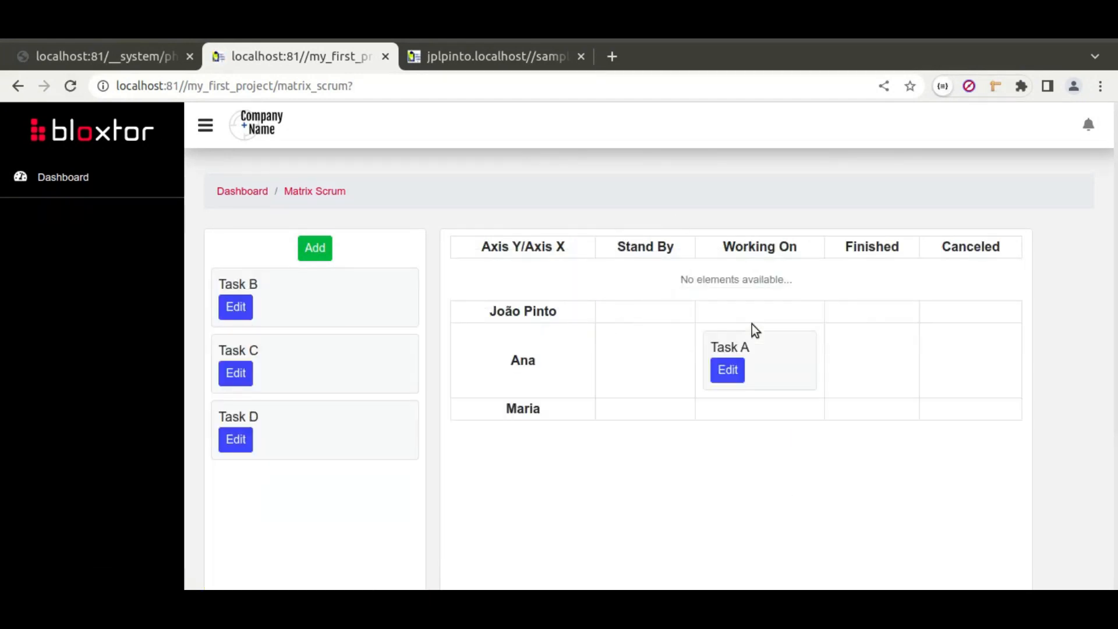
Step: Back in the page editor, select the drag-and-drop Script widget and locate the moveTask function in its code
click(113, 59)
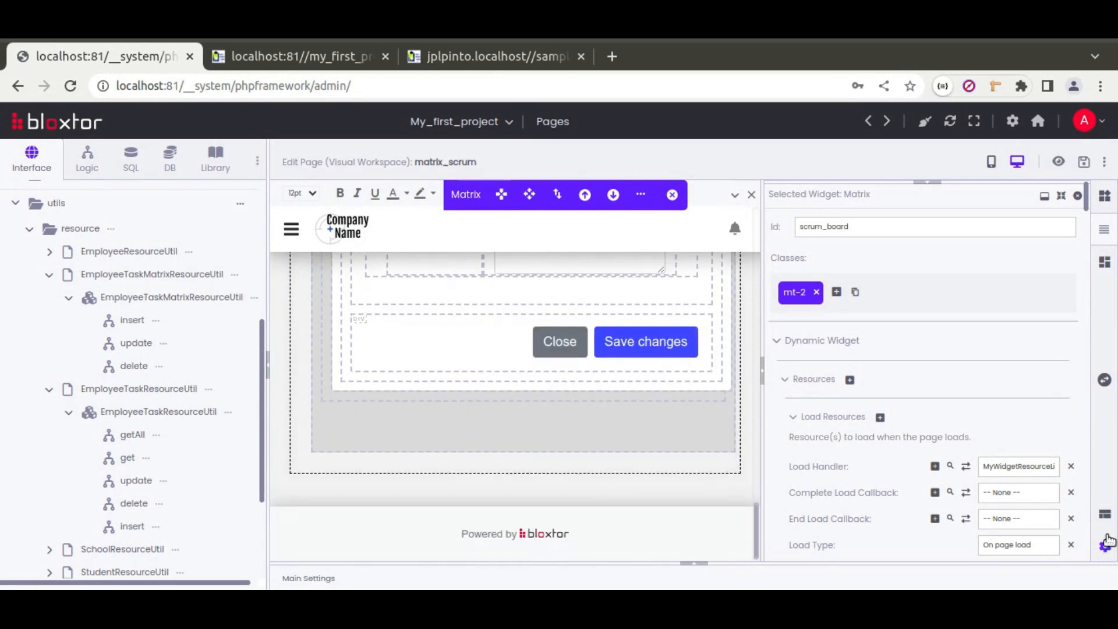
drag(947, 185, 979, 213)
click(836, 299)
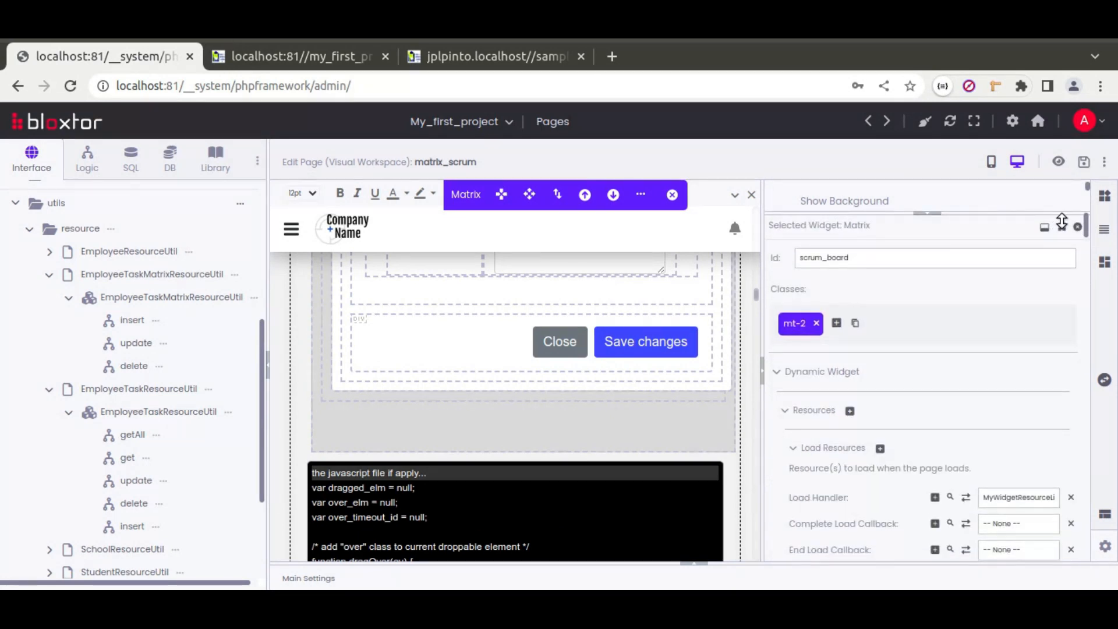
click(708, 489)
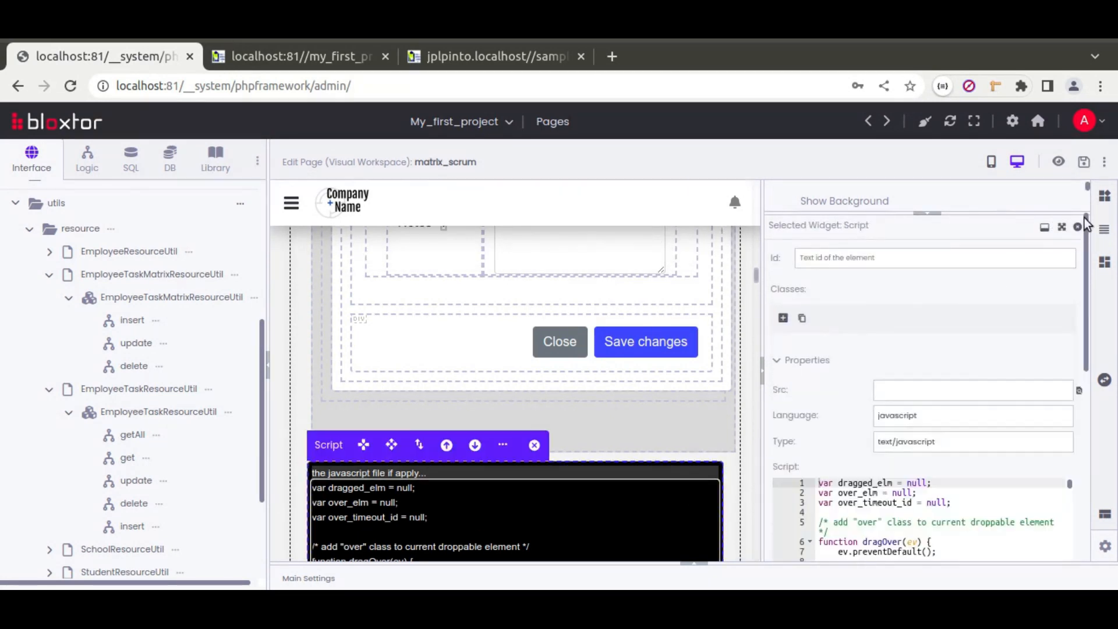
click(1061, 227)
scroll(883, 332, down, 5)
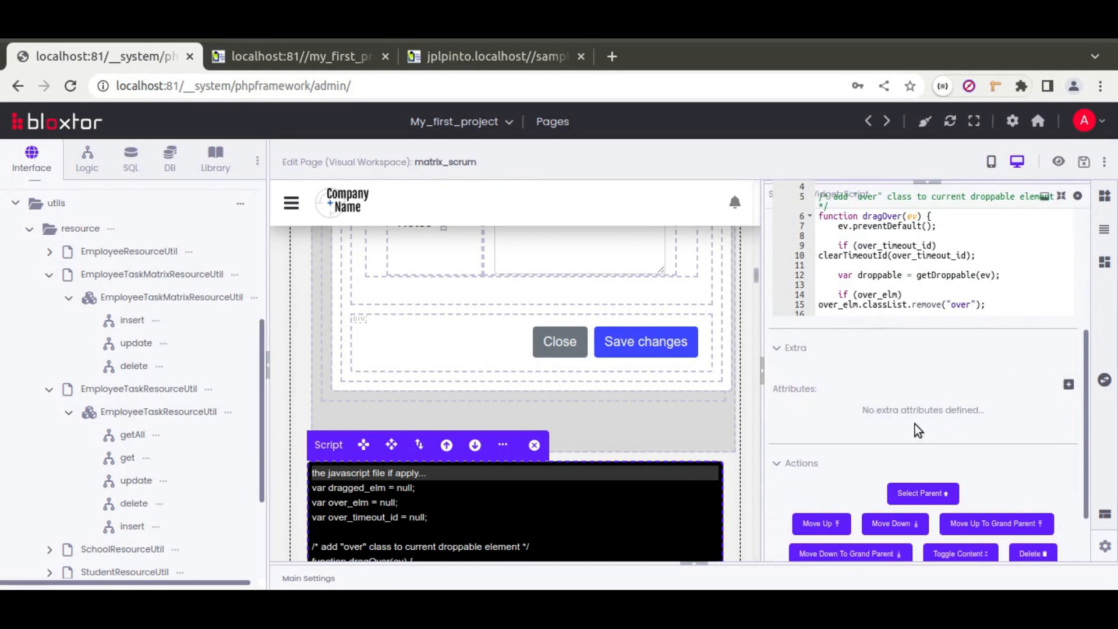
scroll(916, 429, up, 2)
scroll(878, 318, down, 8)
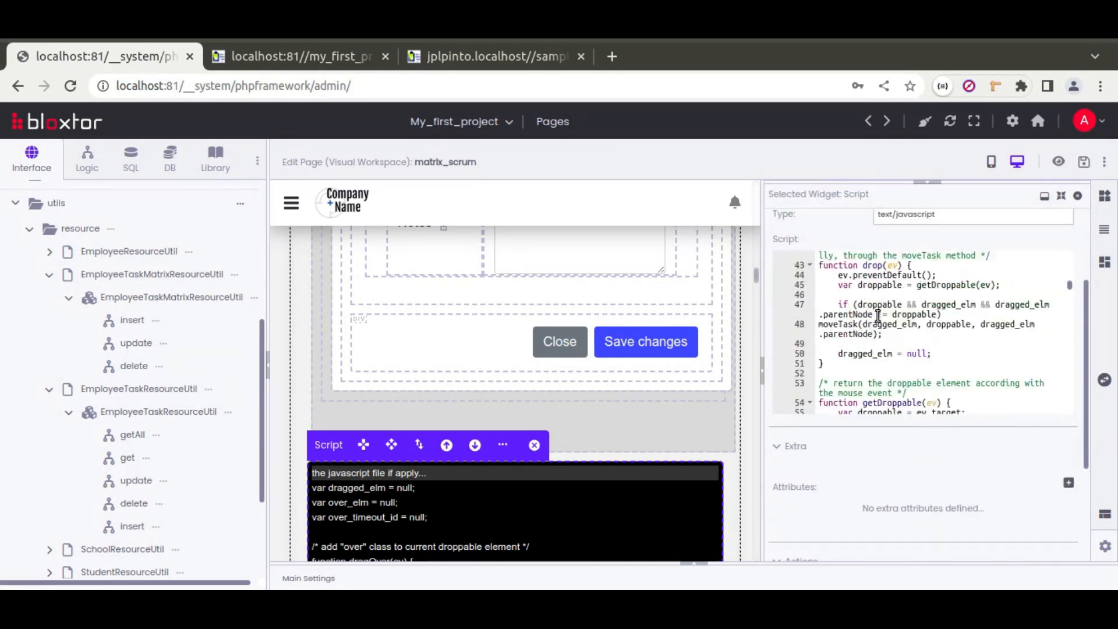
scroll(878, 316, down, 2)
scroll(878, 357, down, 1)
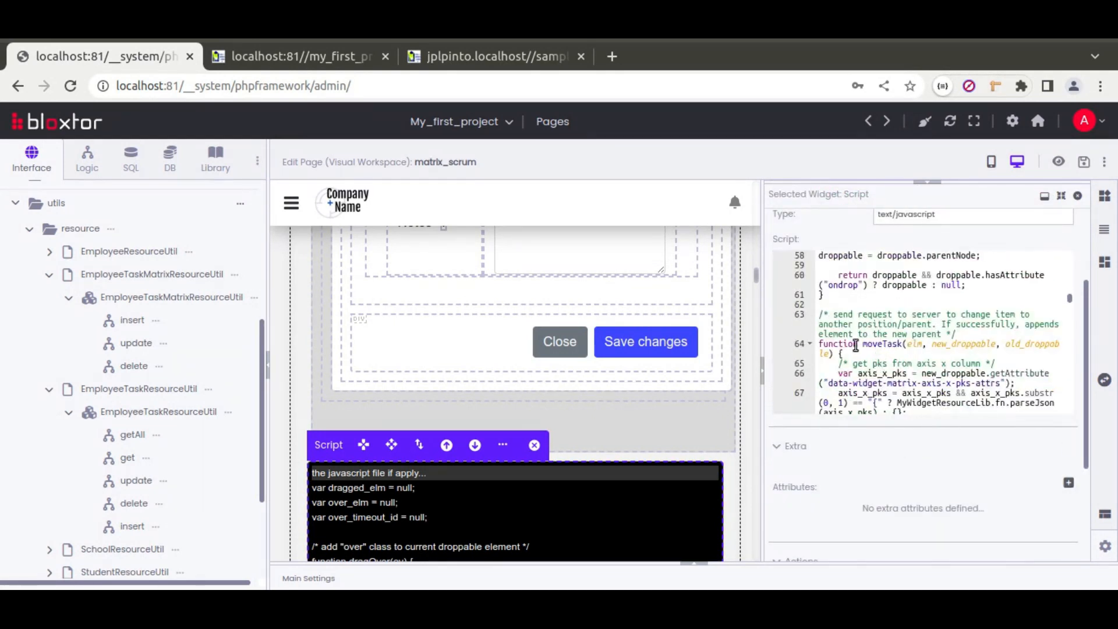
drag(819, 343, 902, 345)
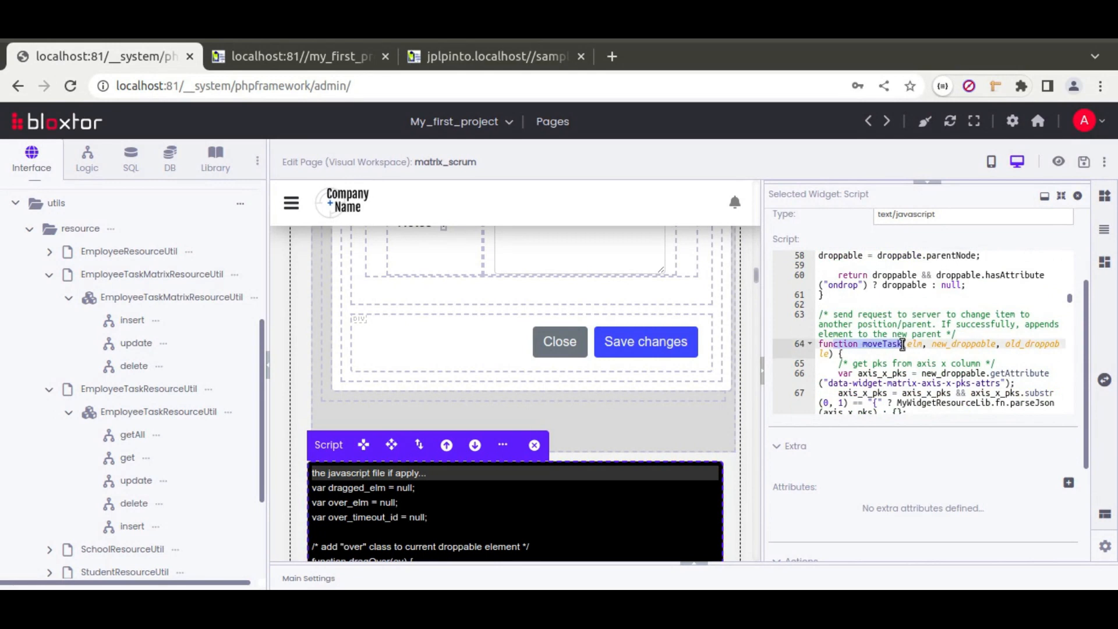
Step: Examine the remove, add and update branches of moveTask, including the complete_func callback of the add branch
scroll(896, 338, down, 6)
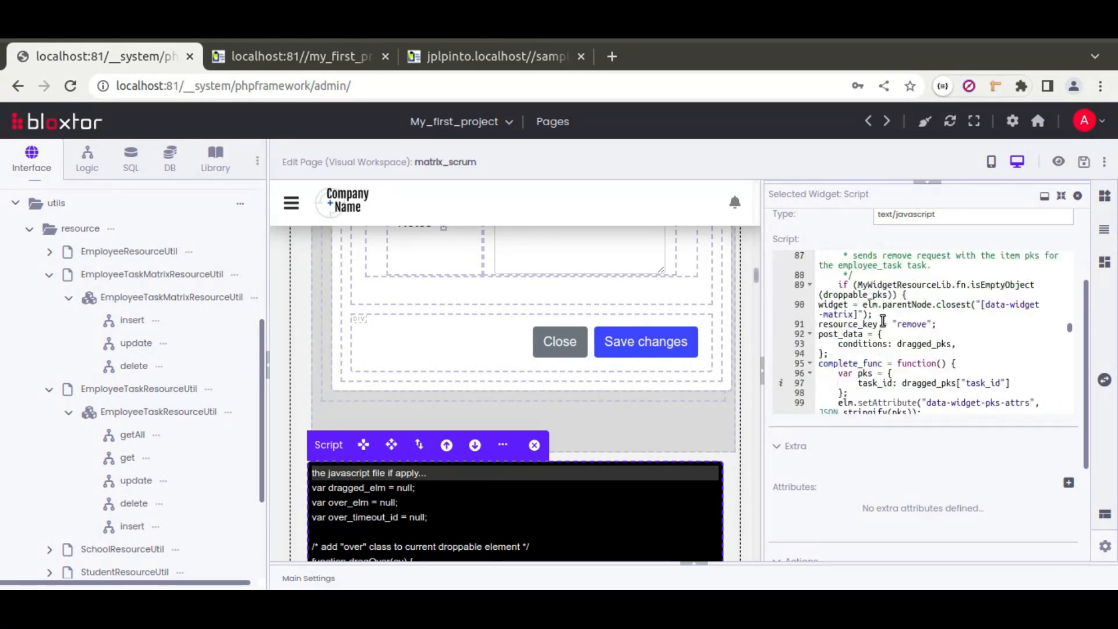
scroll(883, 320, down, 1)
scroll(883, 321, down, 5)
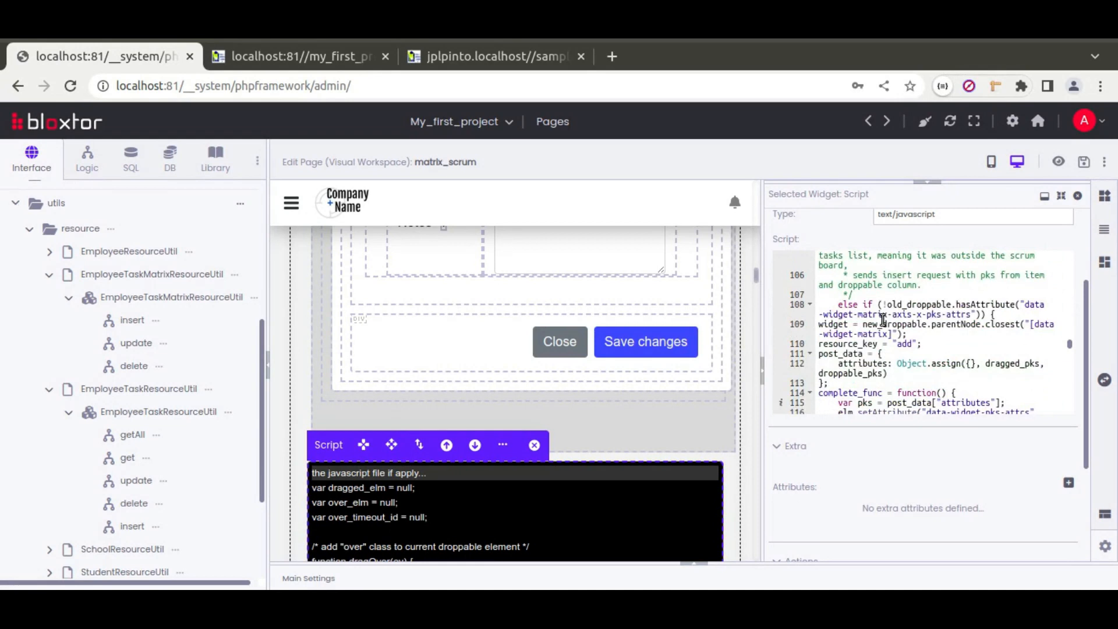
scroll(882, 314, down, 4)
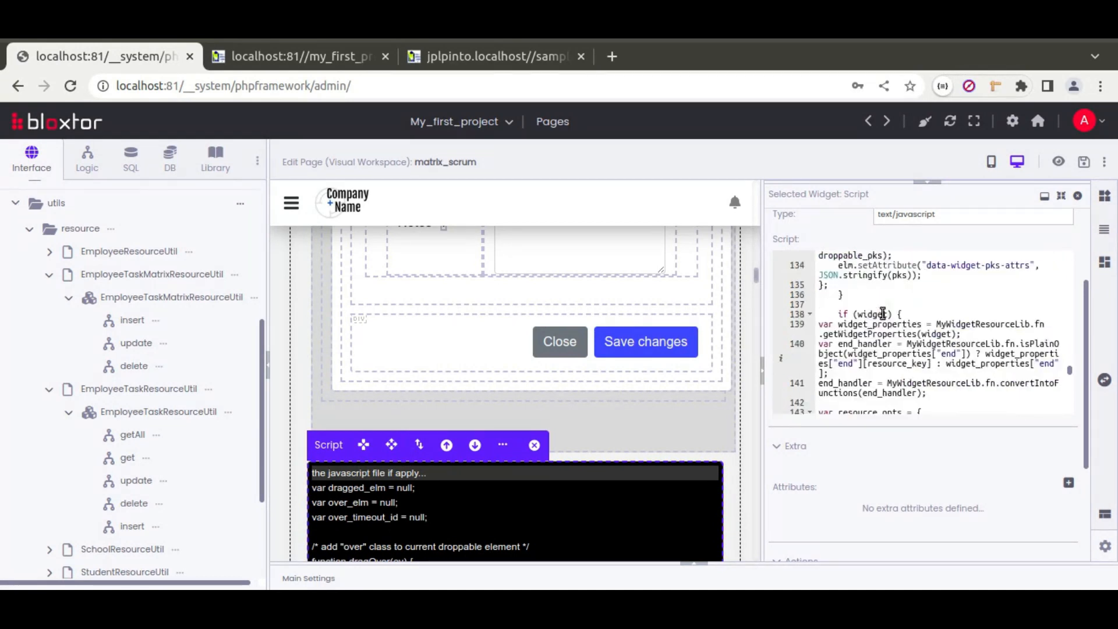
scroll(912, 323, down, 1)
scroll(912, 324, up, 4)
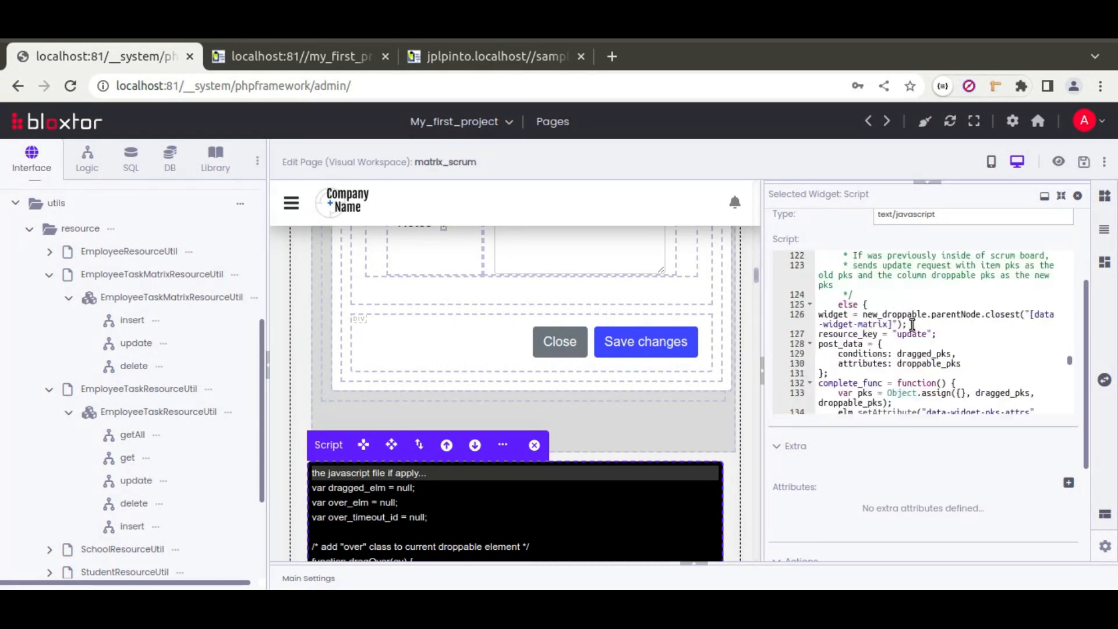
scroll(884, 333, up, 2)
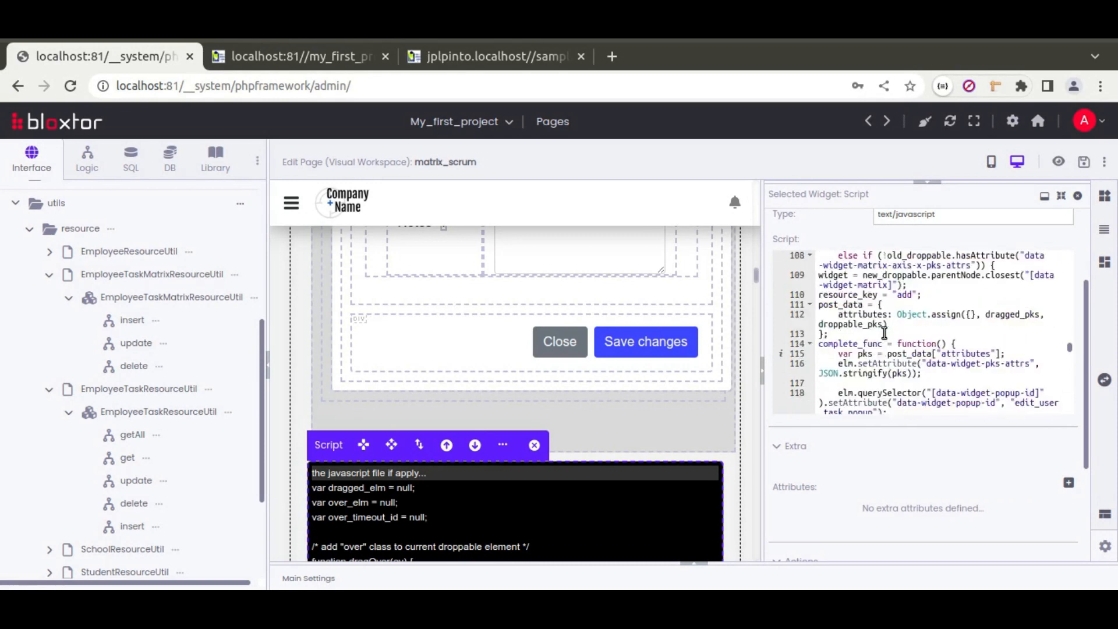
double_click(861, 344)
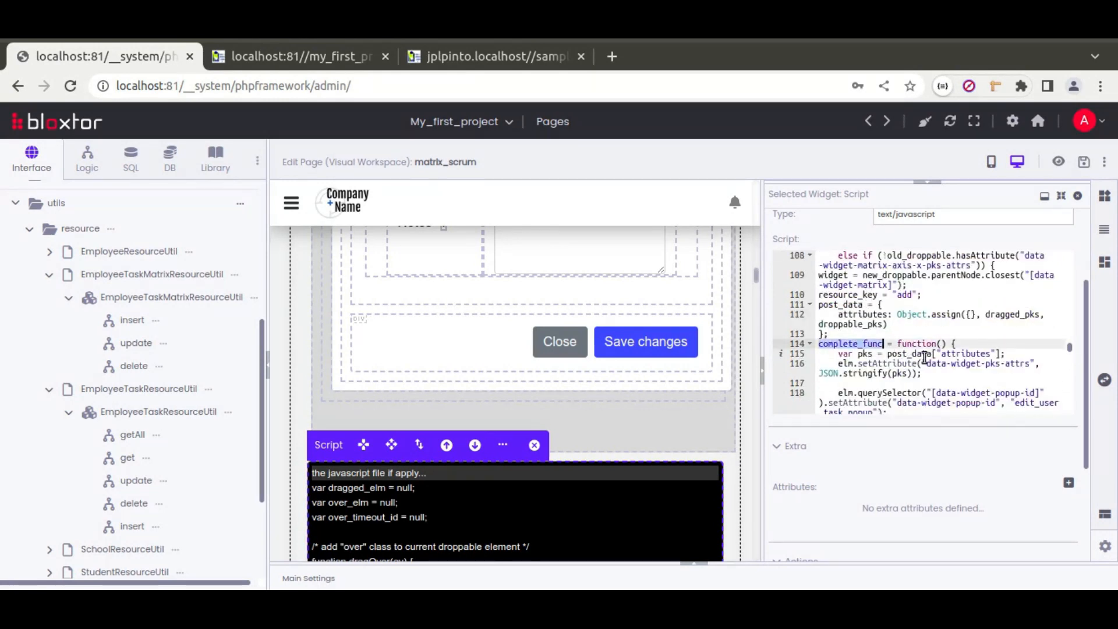
scroll(929, 356, up, 1)
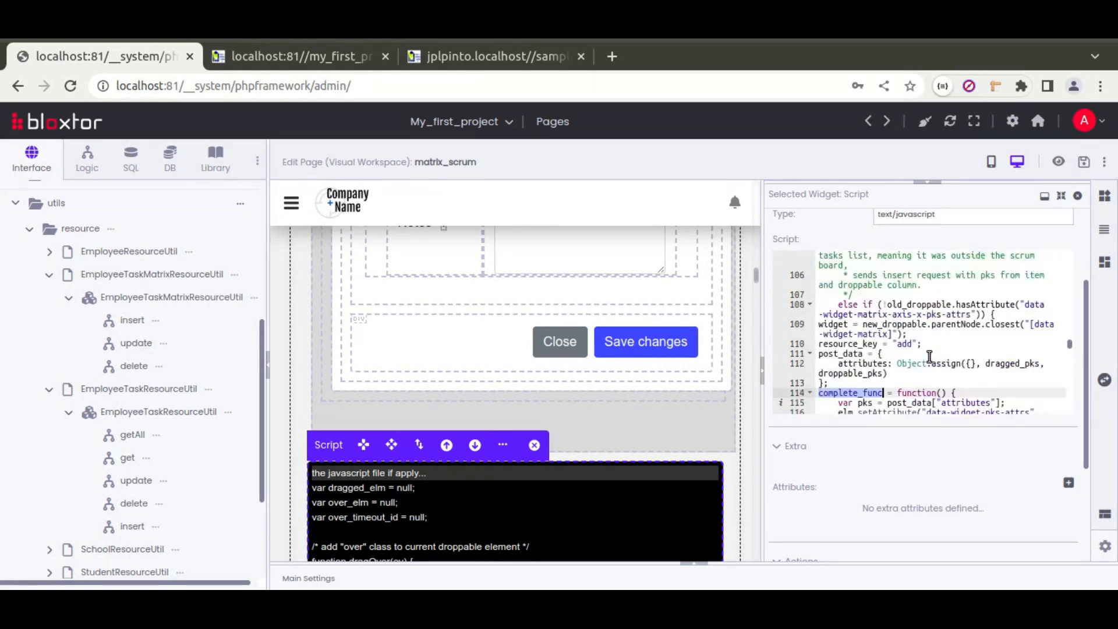
click(901, 344)
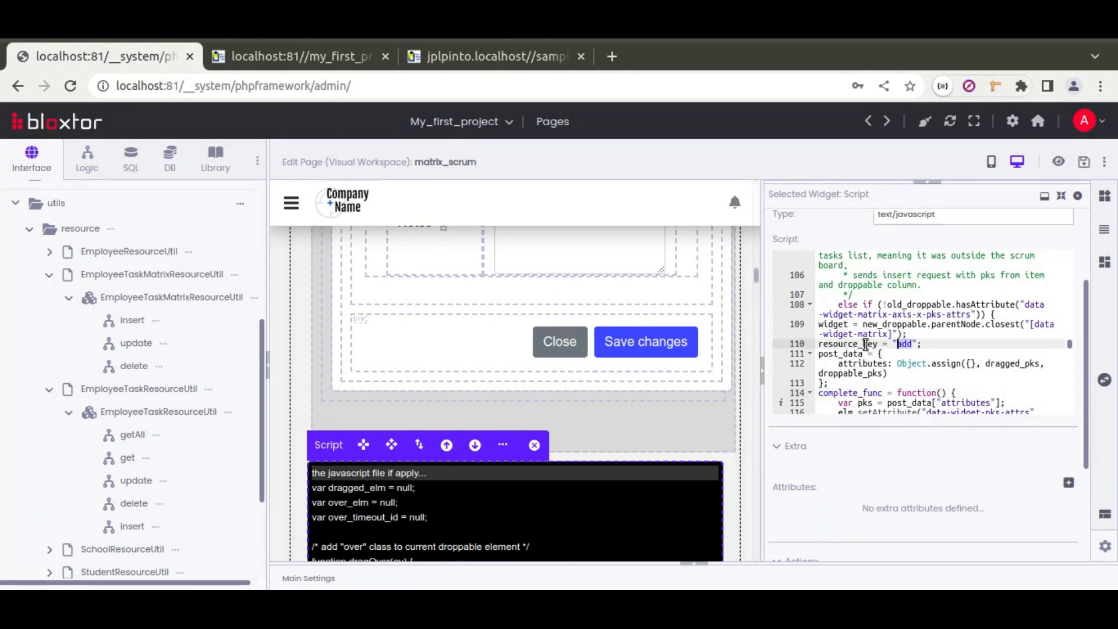
scroll(899, 379, down, 1)
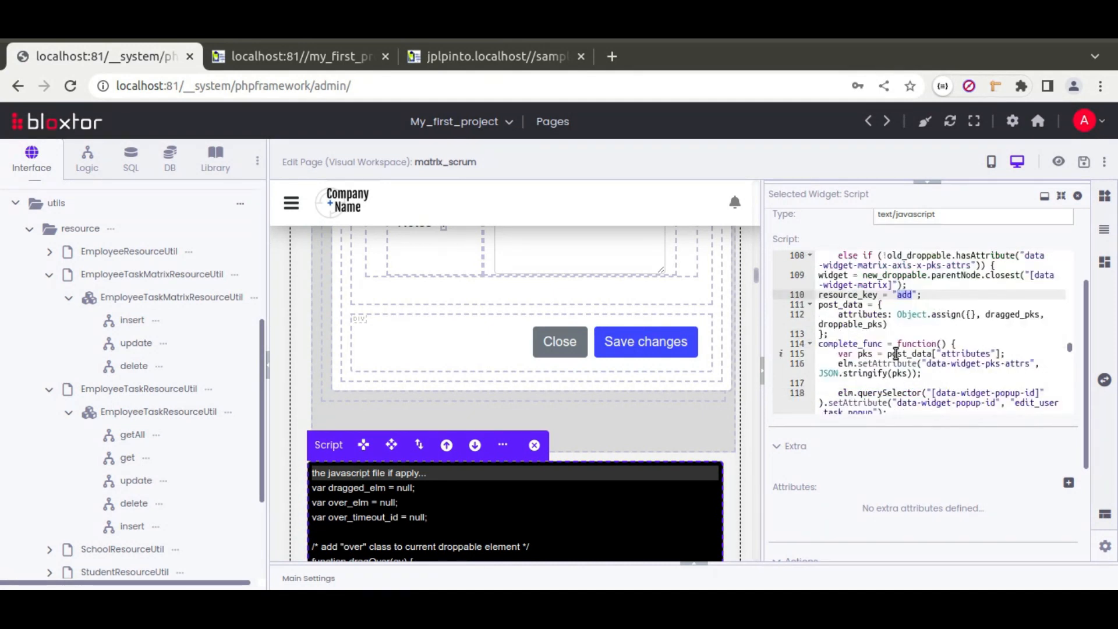
Step: Insert blank lines after the edit_user_task_popup attribute statement in the add branch's complete_func
scroll(903, 378, down, 1)
click(895, 365)
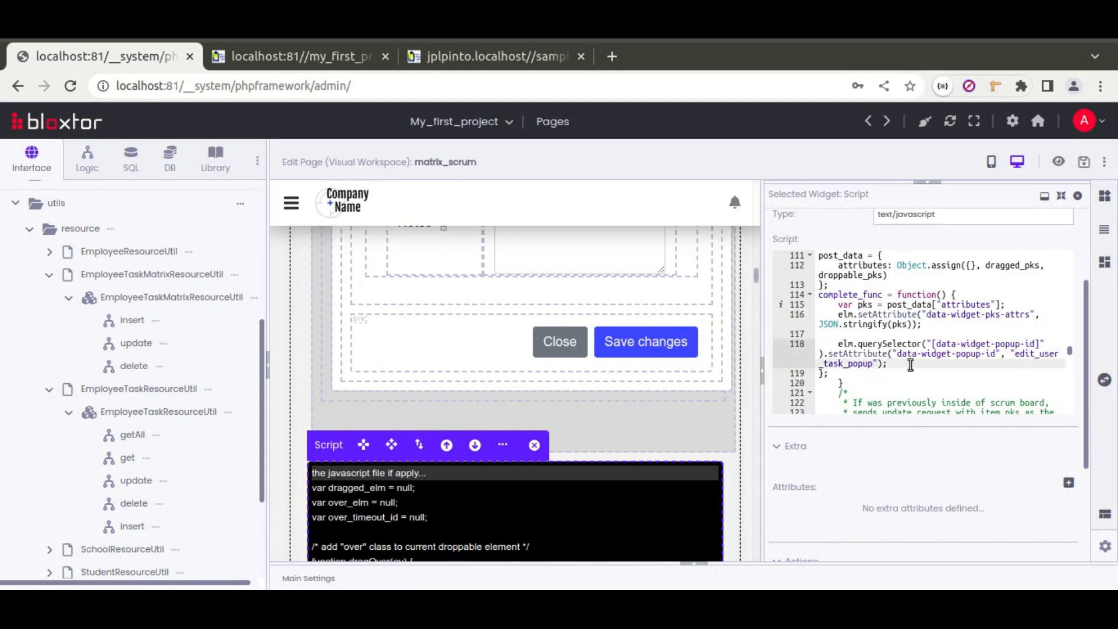
scroll(927, 361, up, 3)
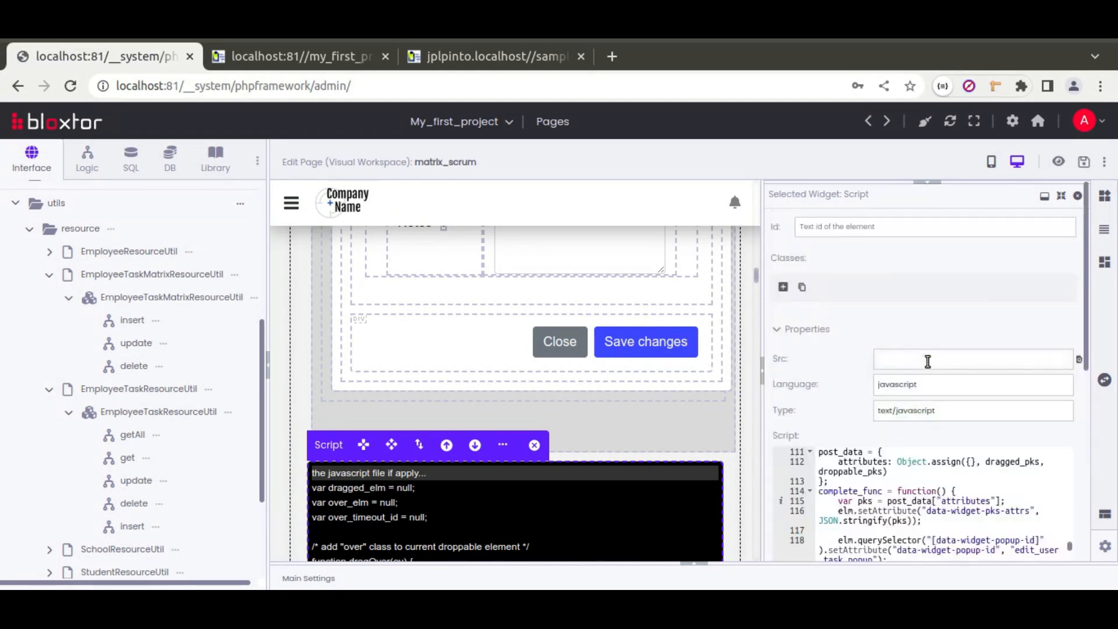
scroll(928, 361, down, 1)
scroll(891, 299, down, 4)
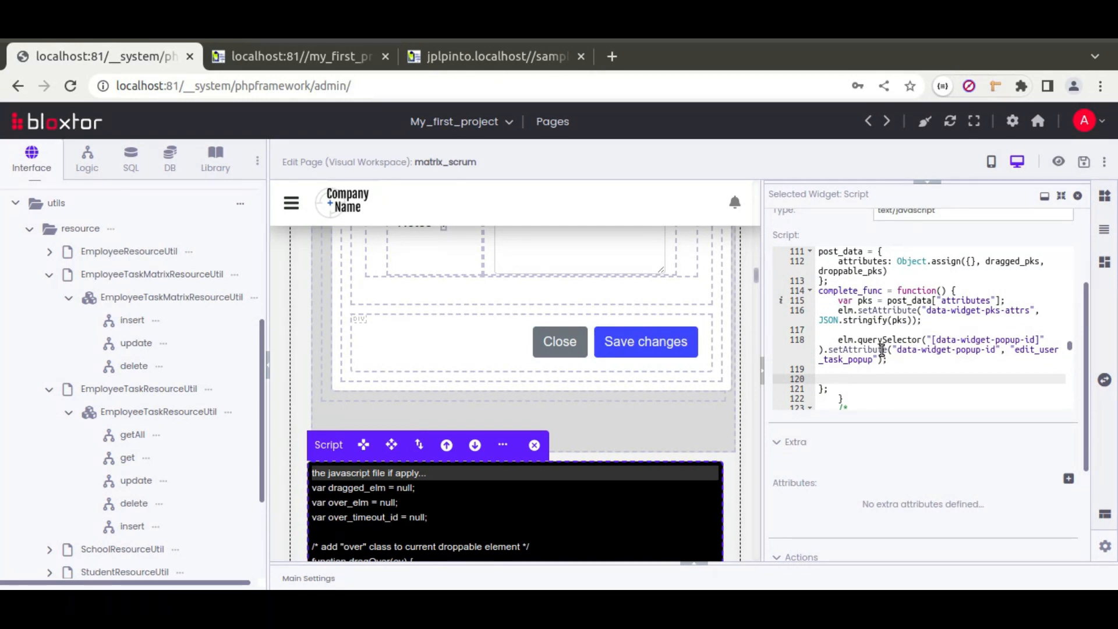
Step: Examine how moveTask sets its keys and assigns the widget variable in the remove and add branches
scroll(882, 349, up, 8)
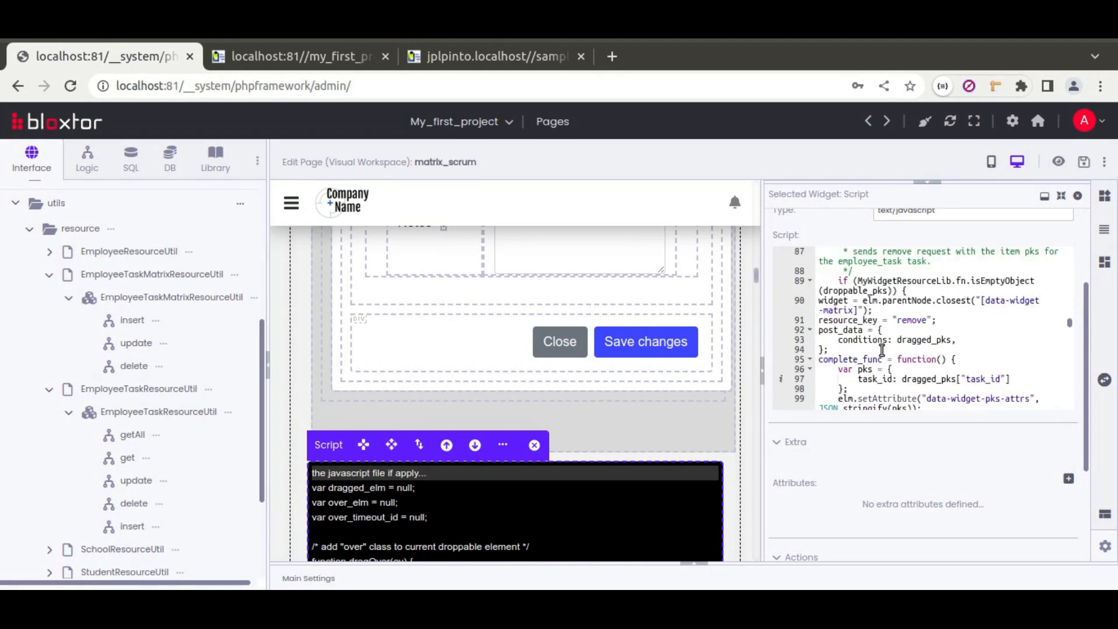
scroll(882, 350, up, 4)
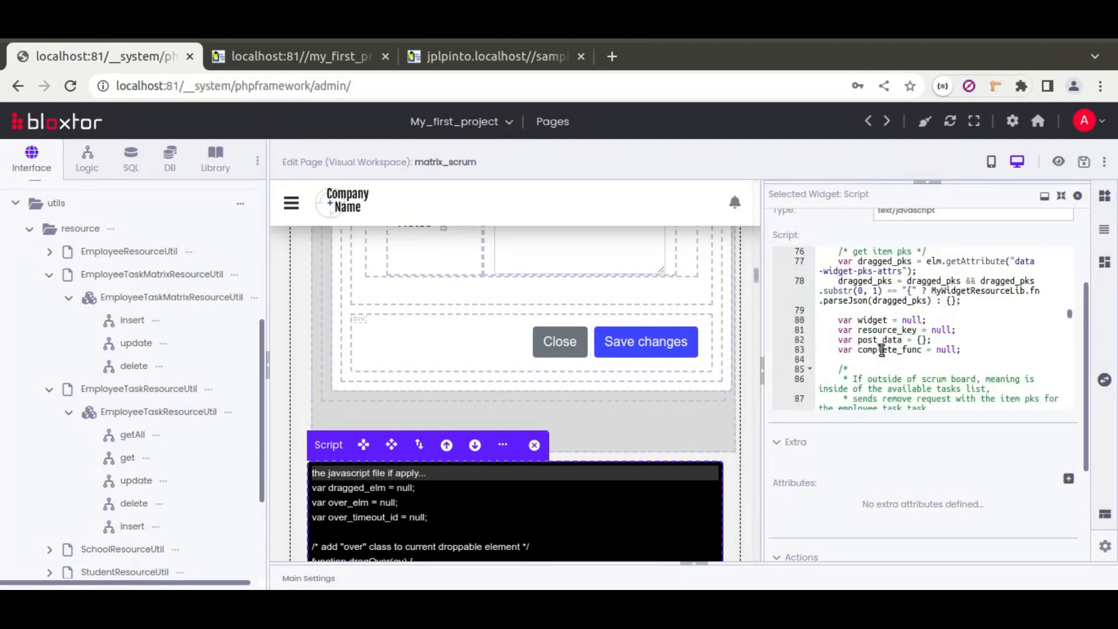
scroll(884, 335, up, 2)
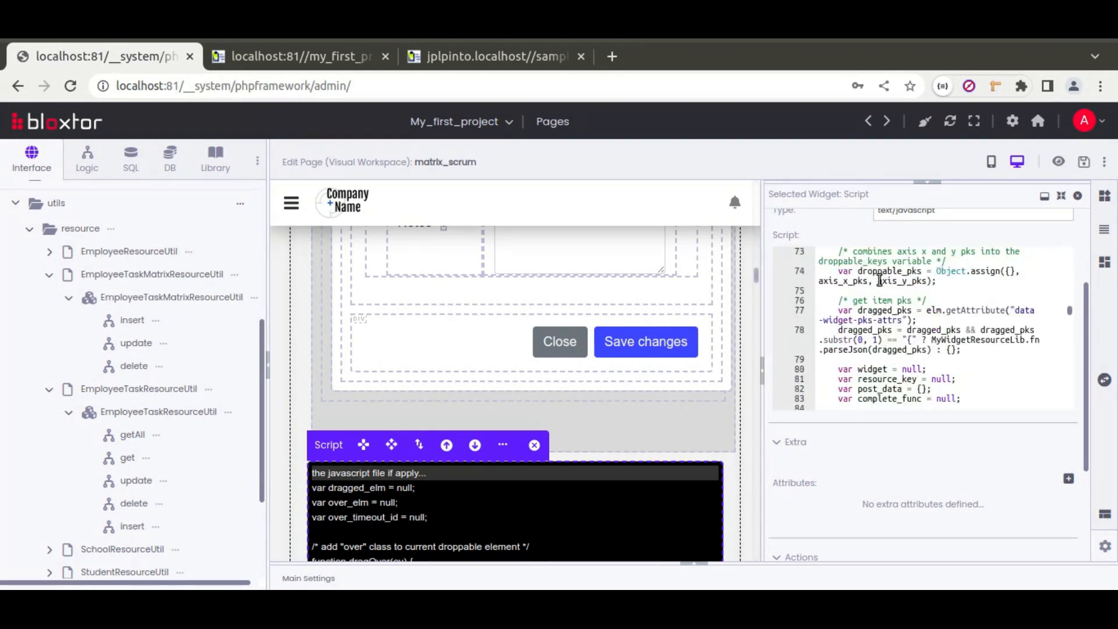
scroll(899, 324, down, 4)
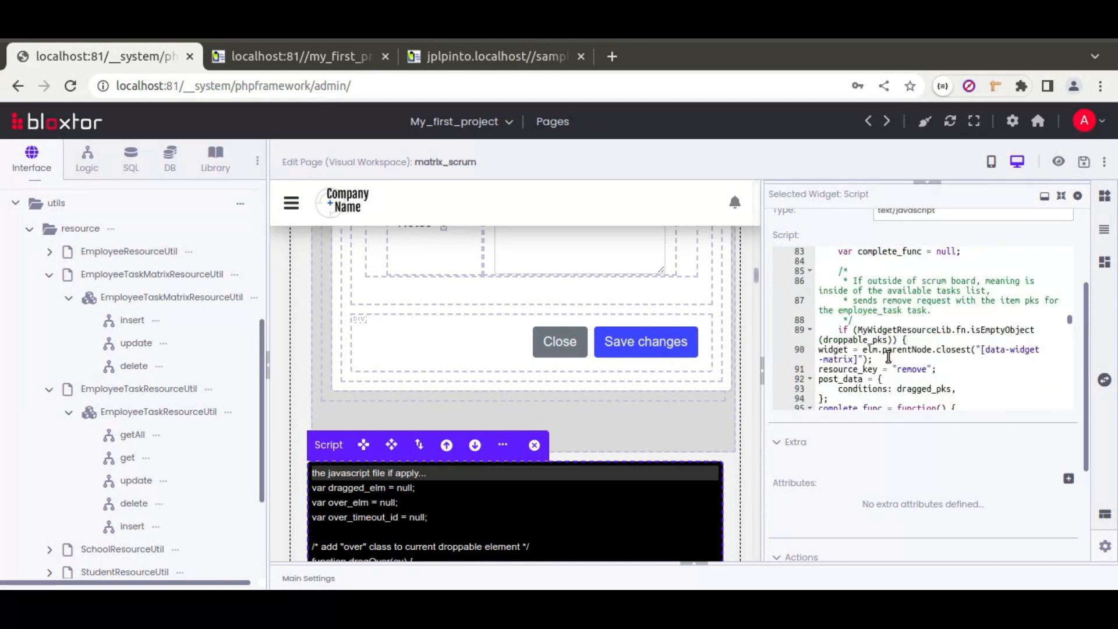
scroll(867, 356, down, 2)
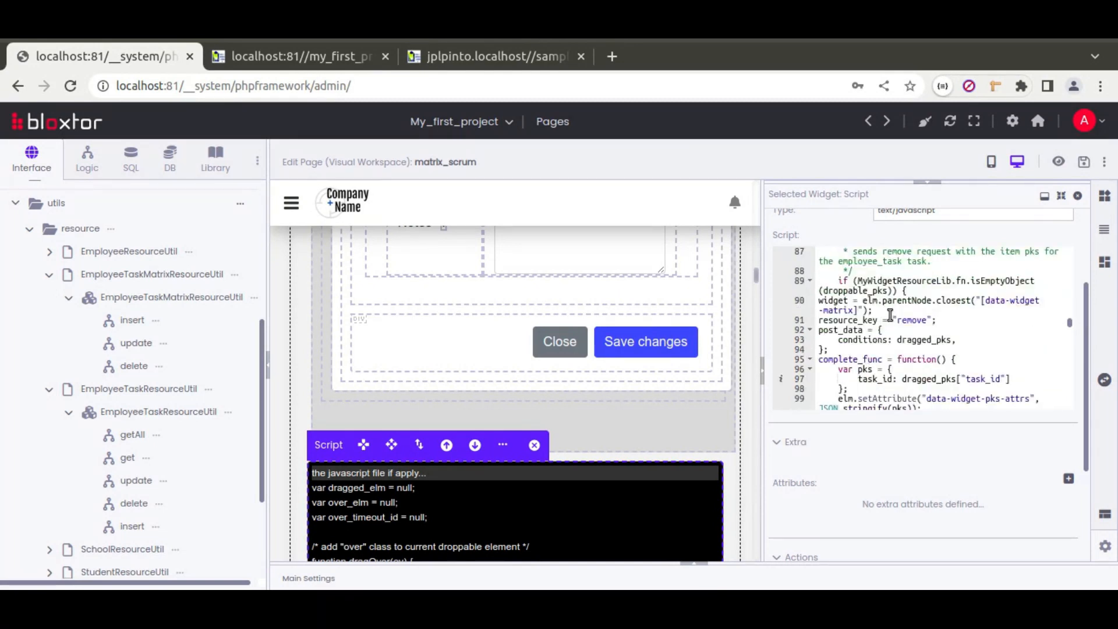
drag(820, 301, 880, 310)
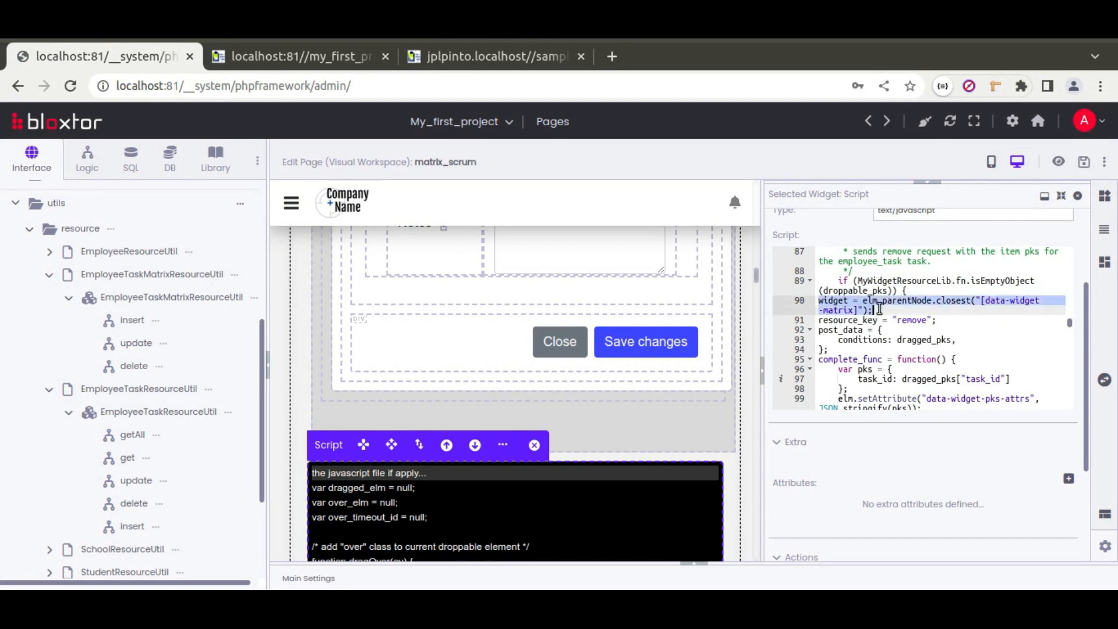
scroll(904, 319, down, 6)
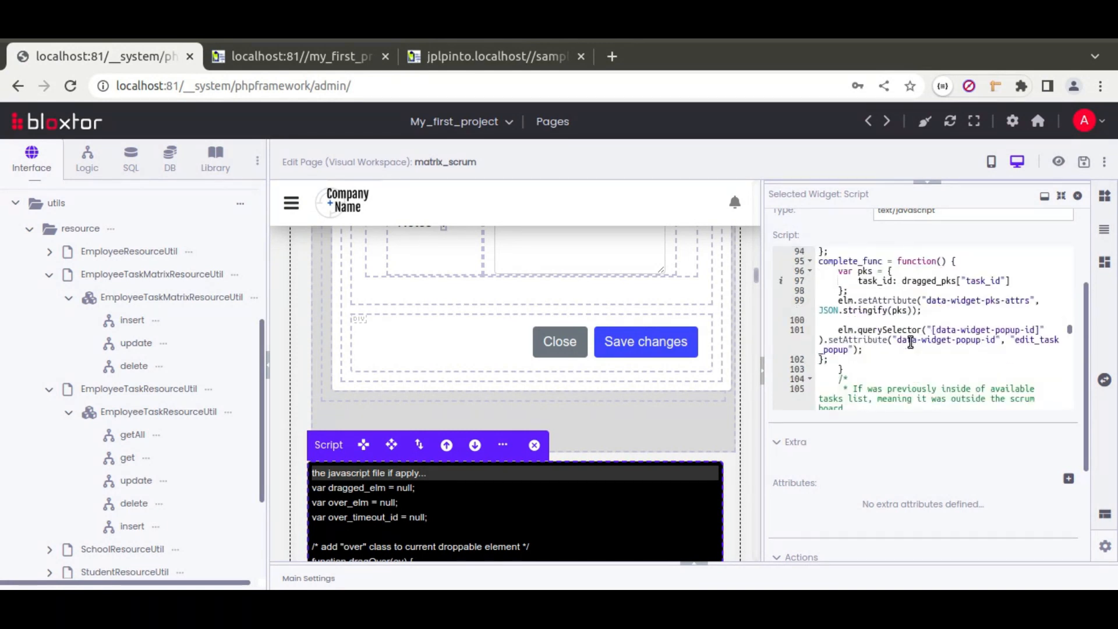
scroll(910, 342, down, 2)
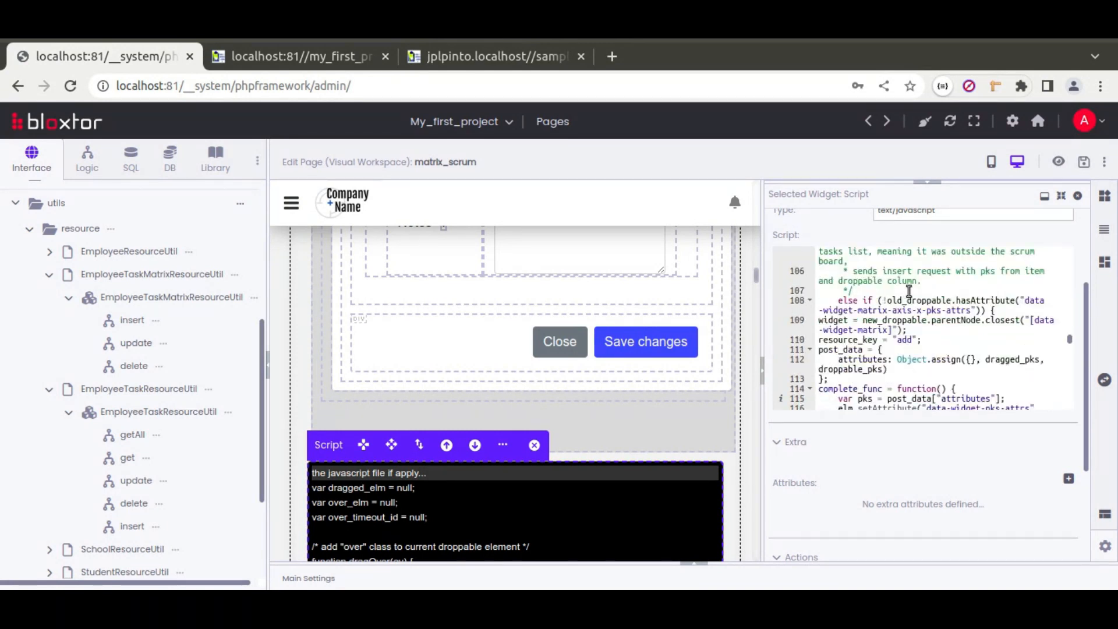
double_click(832, 321)
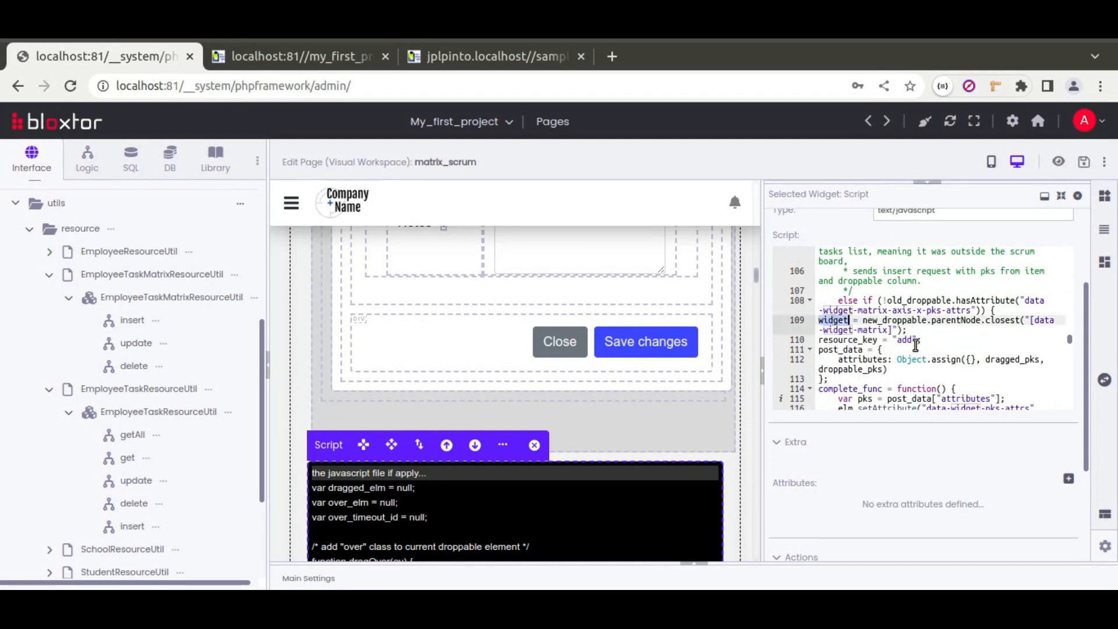
scroll(906, 349, down, 2)
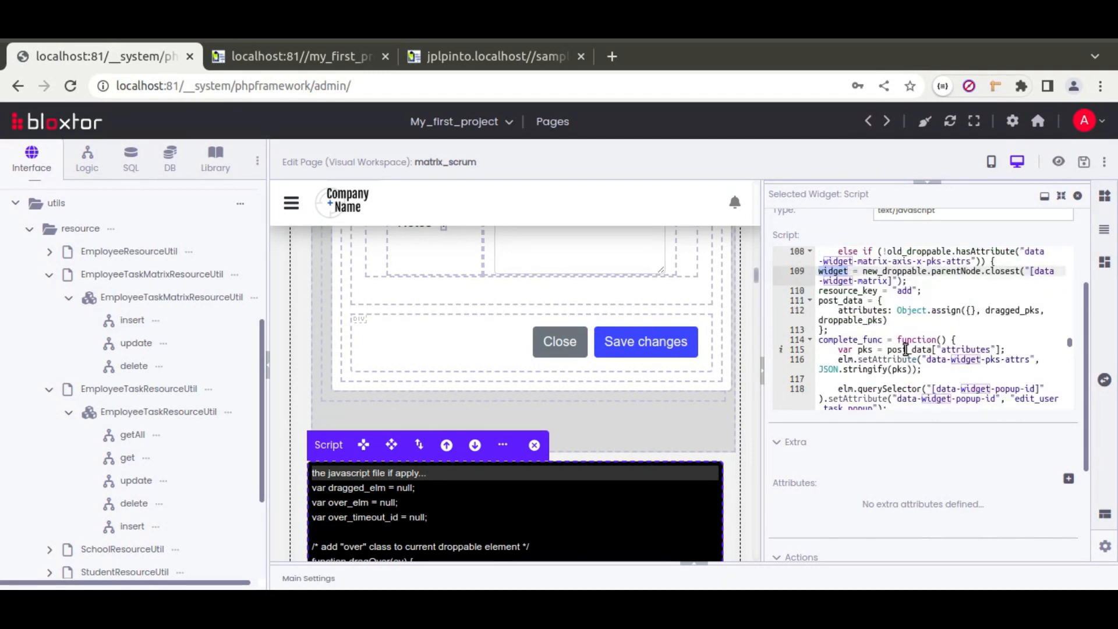
scroll(893, 339, down, 2)
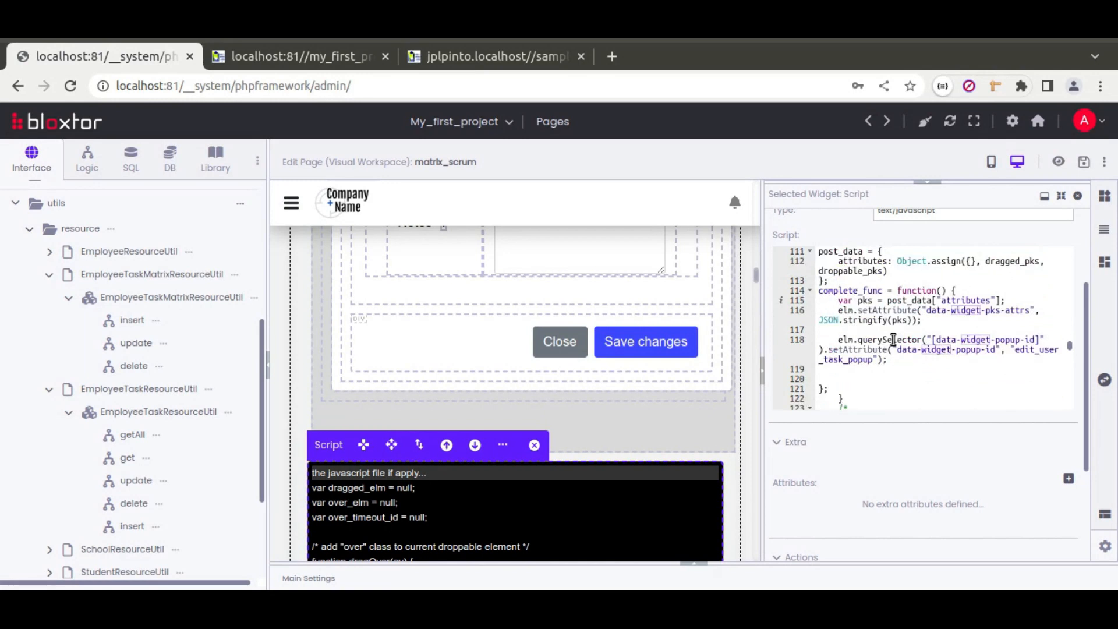
Step: In the add branch's complete_func, add the statement widget.querySelector("[data-widget-empty]").style.display = 'none';
click(862, 378)
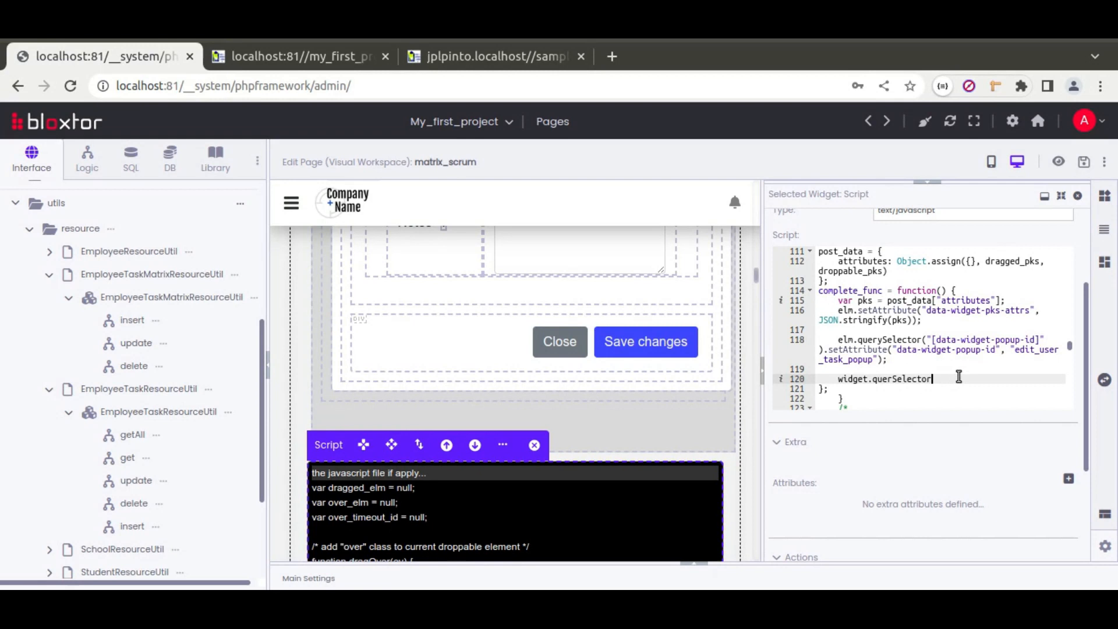
text(y)
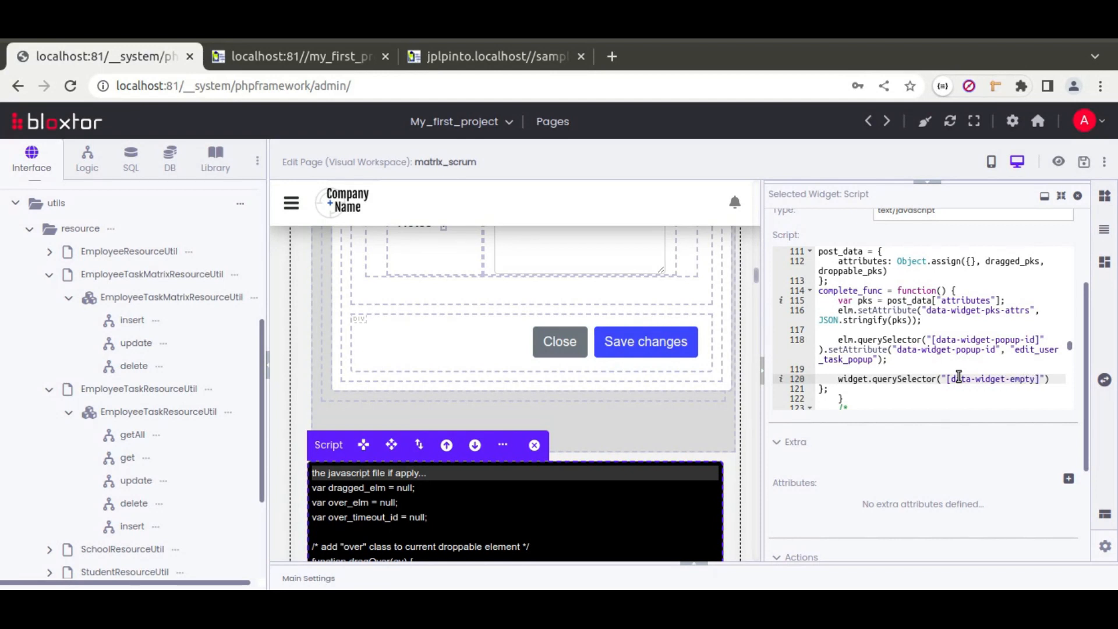
text(tyle.display = '';)
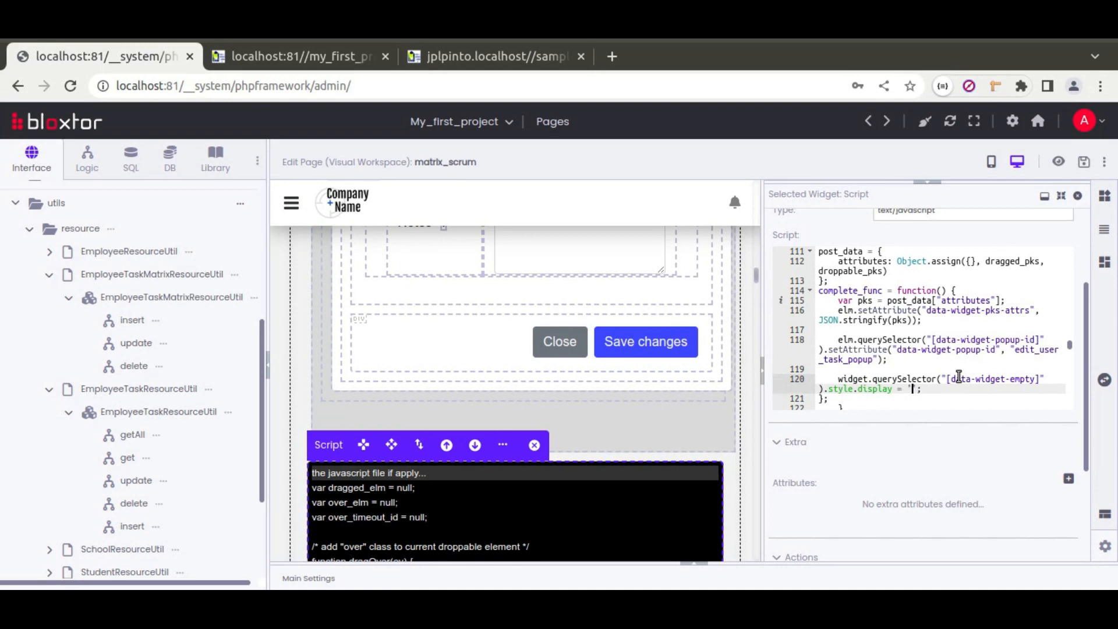
Step: In the add branch's complete_func, store the widget.querySelector("[data-widget-empty]") result in a new variable named empty
key(Up)
key(Up)
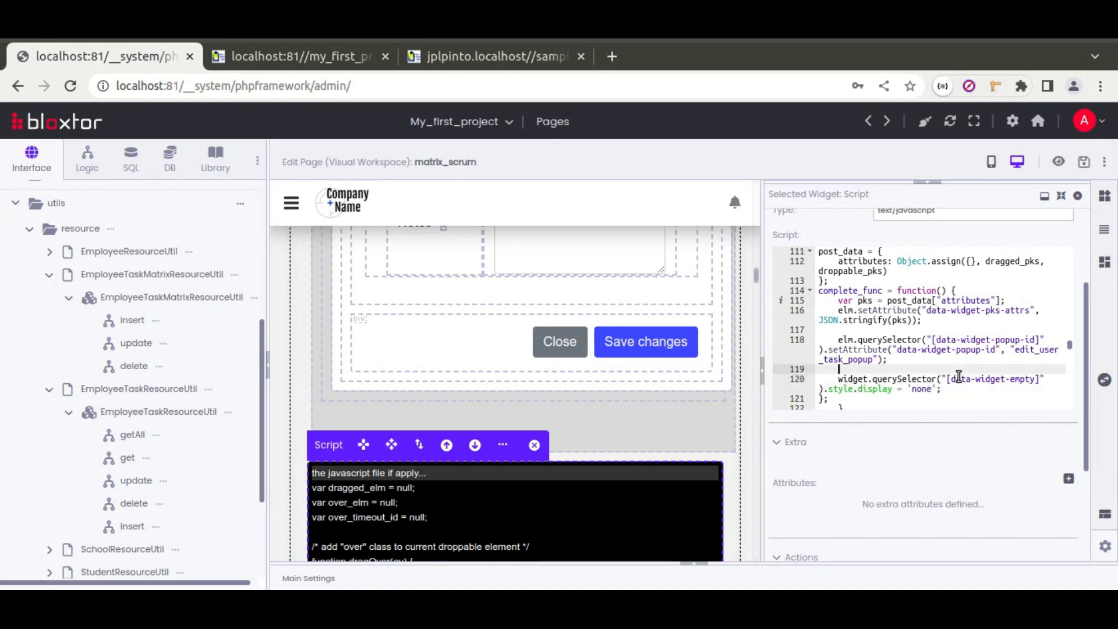
key(Down)
text(var empty = )
text(;)
key(Return)
key(Return)
Step: Guard the hiding statement with if (empty), apply style.display = 'none' to empty, and save the page
text(if (empty))
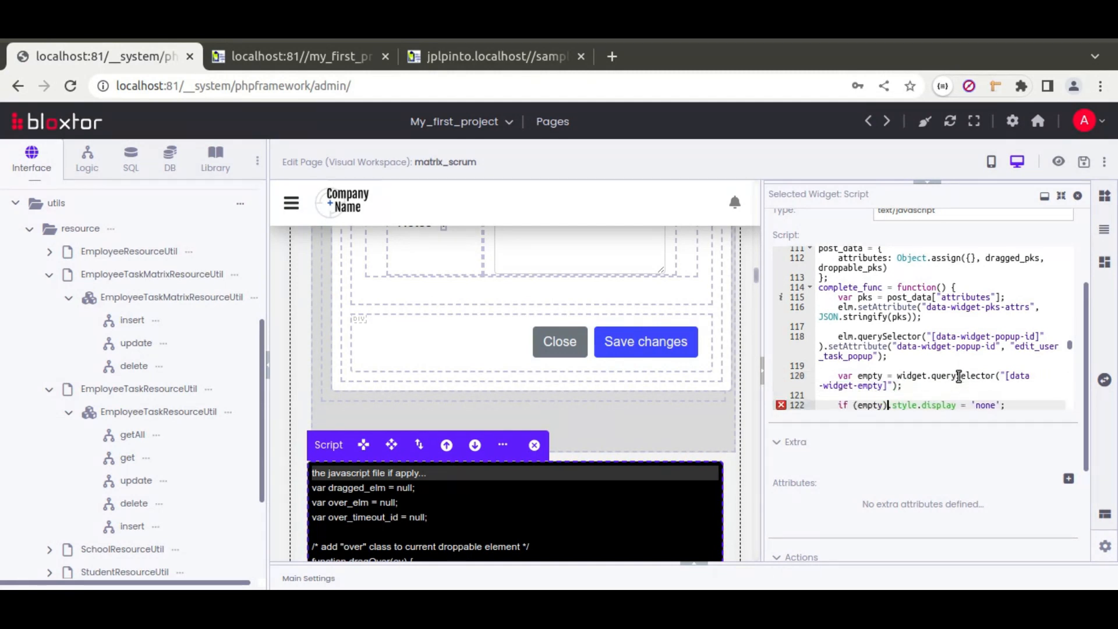
key(Return)
key(Tab)
text(empty)
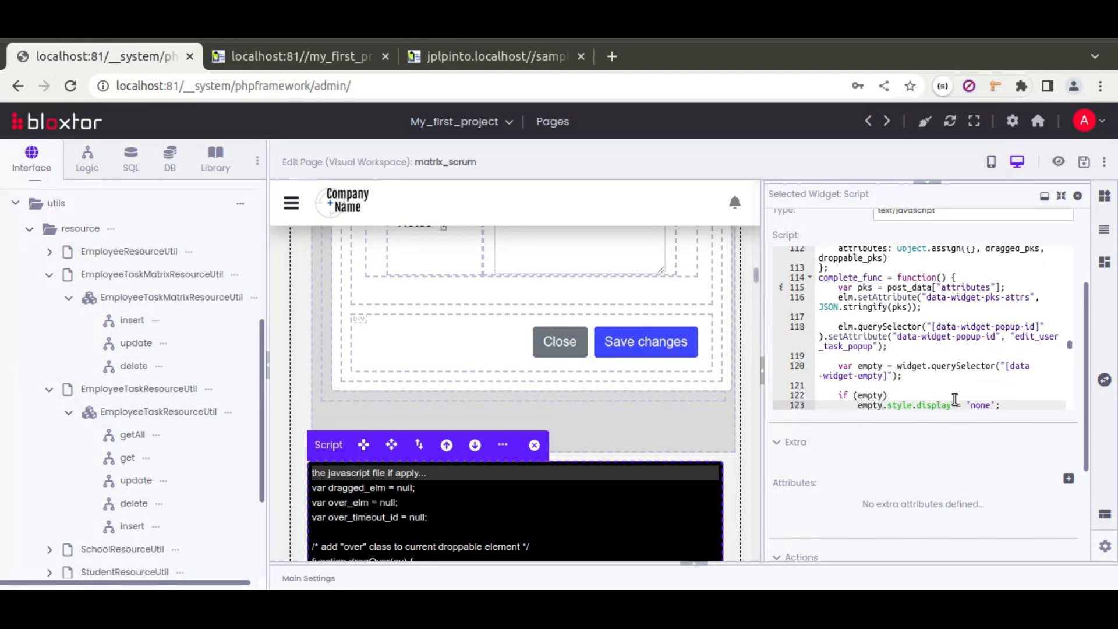
click(1083, 162)
Step: Reload the project's Matrix Scrum page, move Task A from the Working On column back to the task list, and reload again
mouse_move(321, 58)
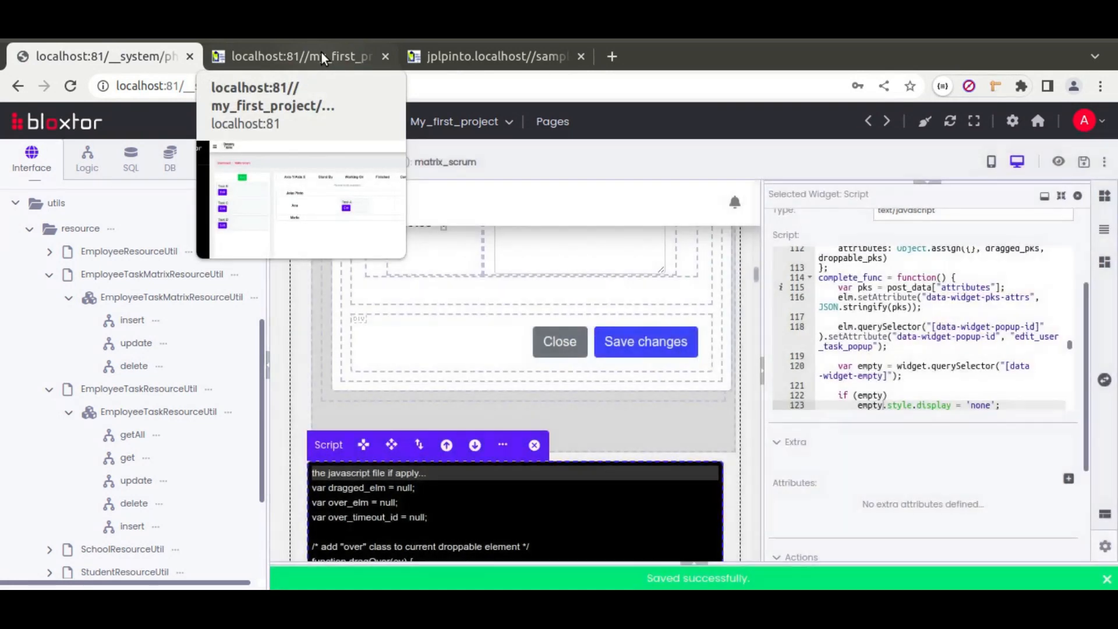
click(321, 58)
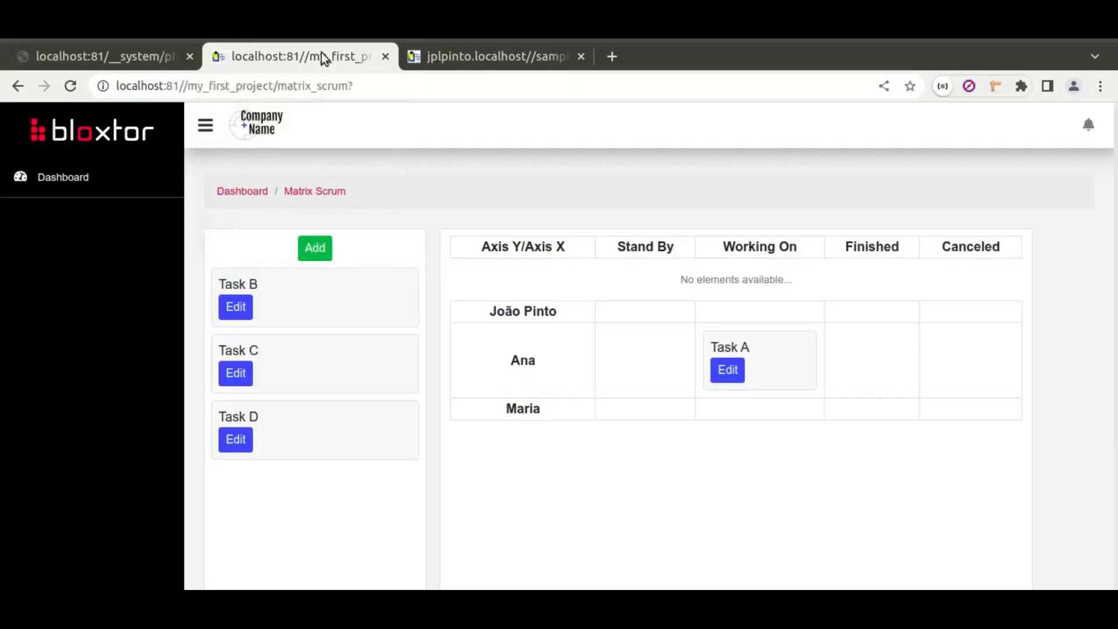
click(70, 86)
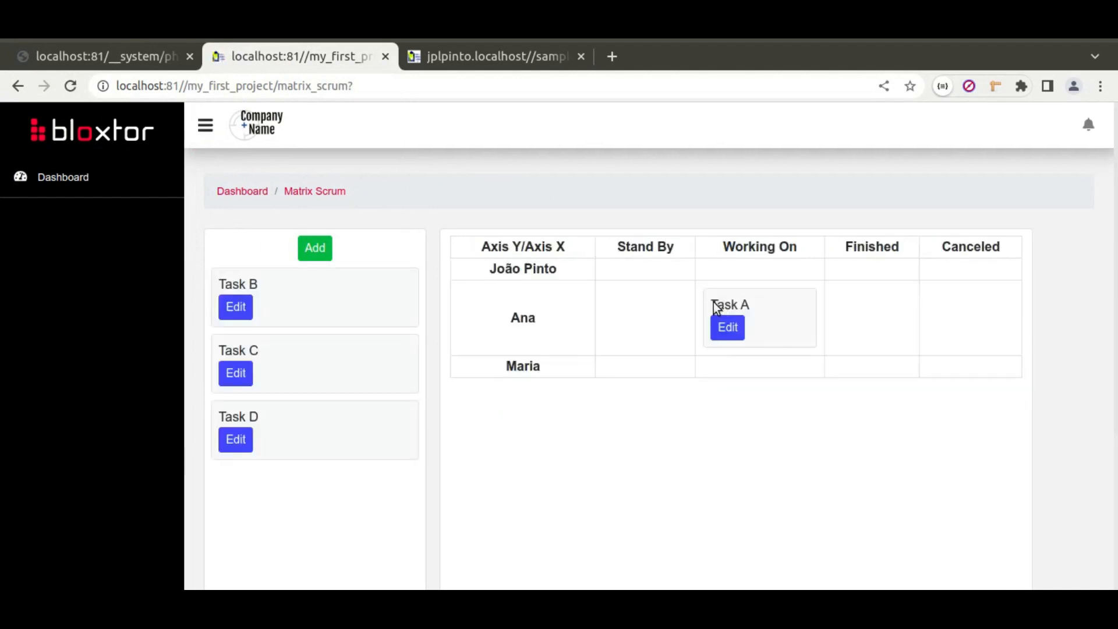
drag(793, 325, 360, 506)
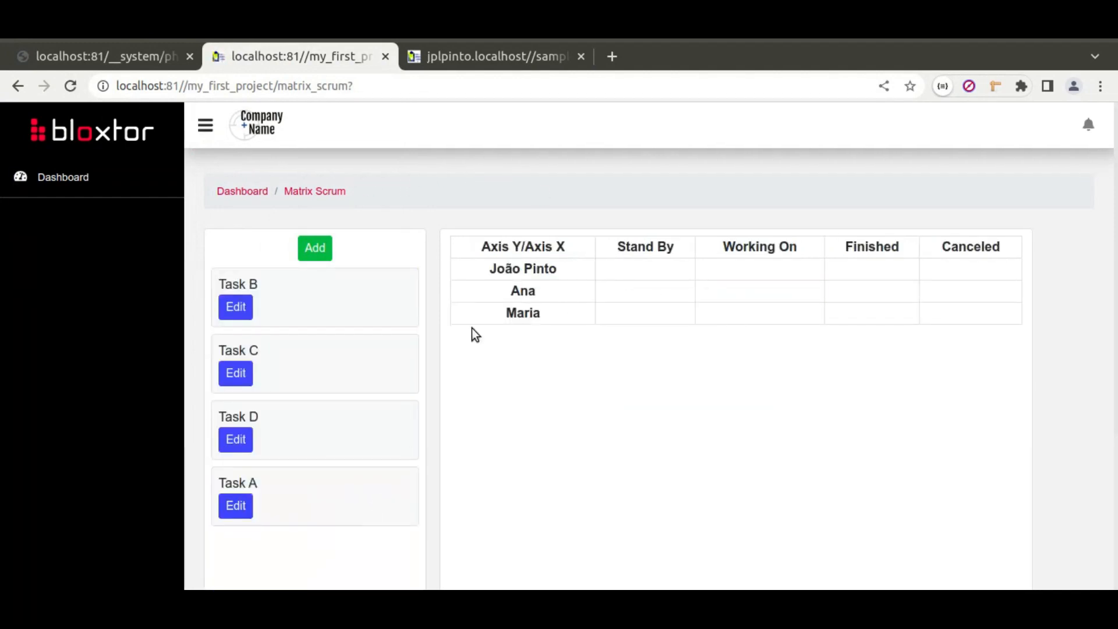
click(70, 86)
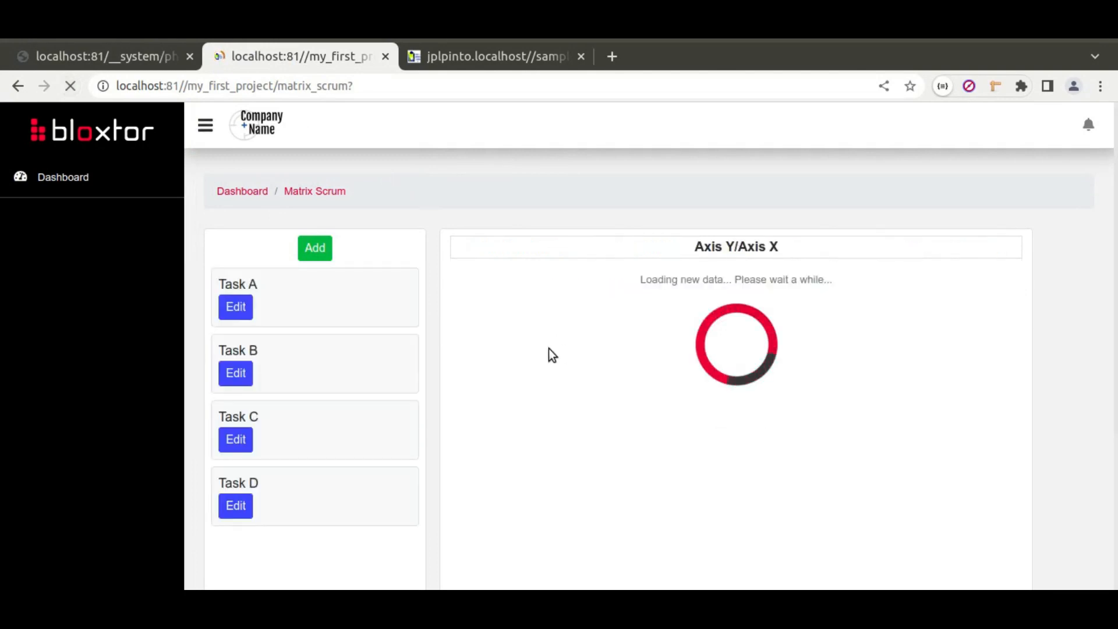
Step: Test moving Task B within the task list, and place Tasks A, C and B under Stand By, Working On and Canceled on the board
key(F12)
drag(147, 365, 145, 519)
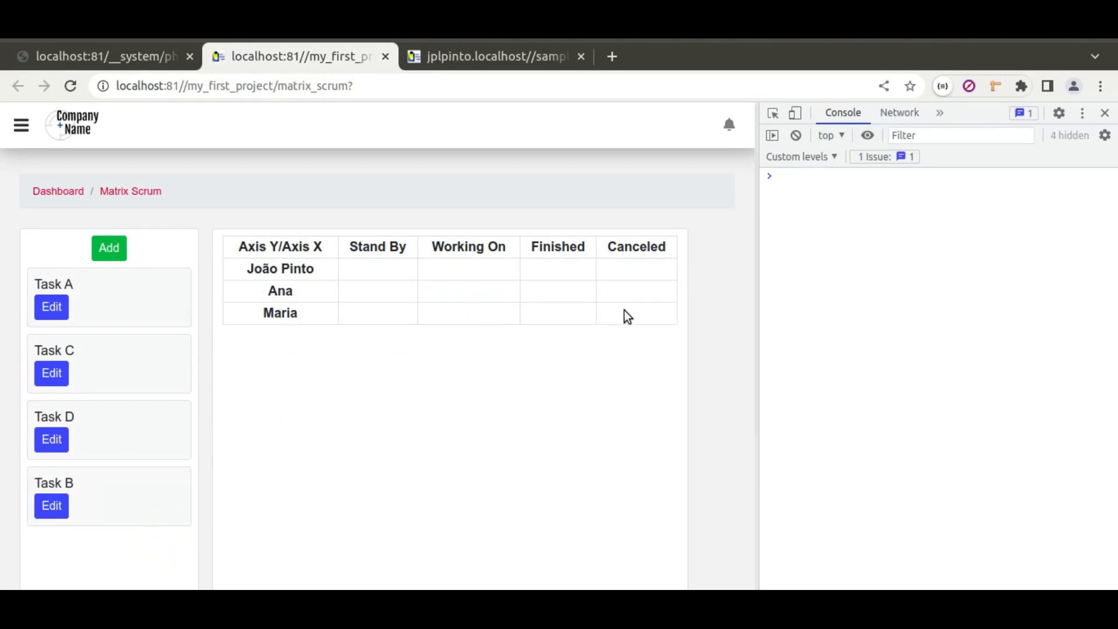
click(1104, 112)
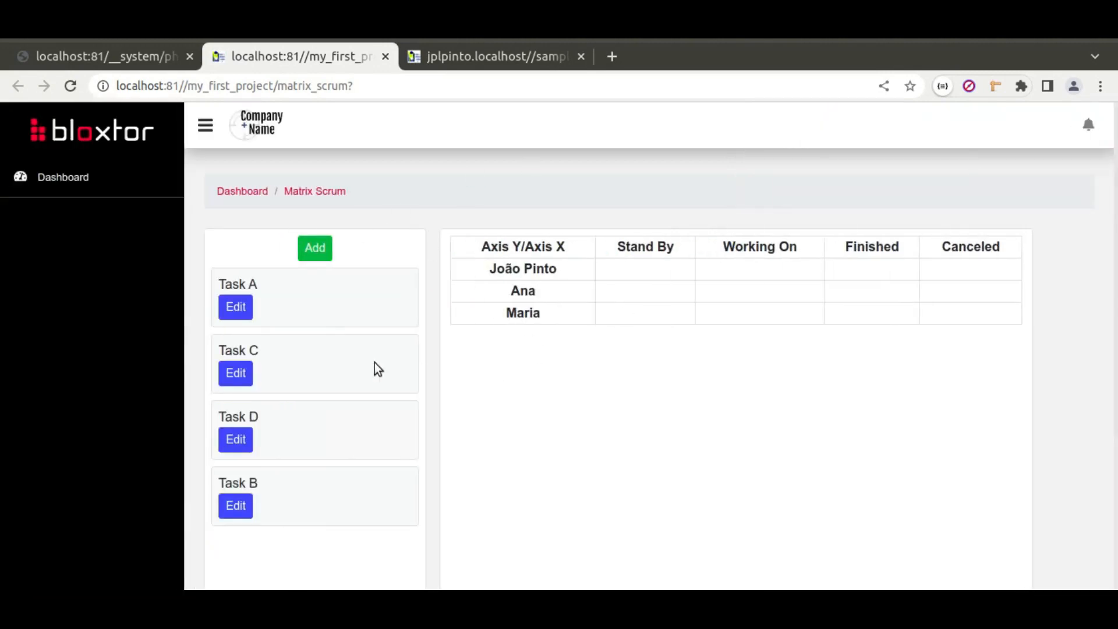
drag(280, 381, 635, 314)
drag(304, 309, 904, 338)
Step: Compare the project board with the sample board, and add the class mt-2 to the scrum_board Matrix widget in the page editor
click(452, 58)
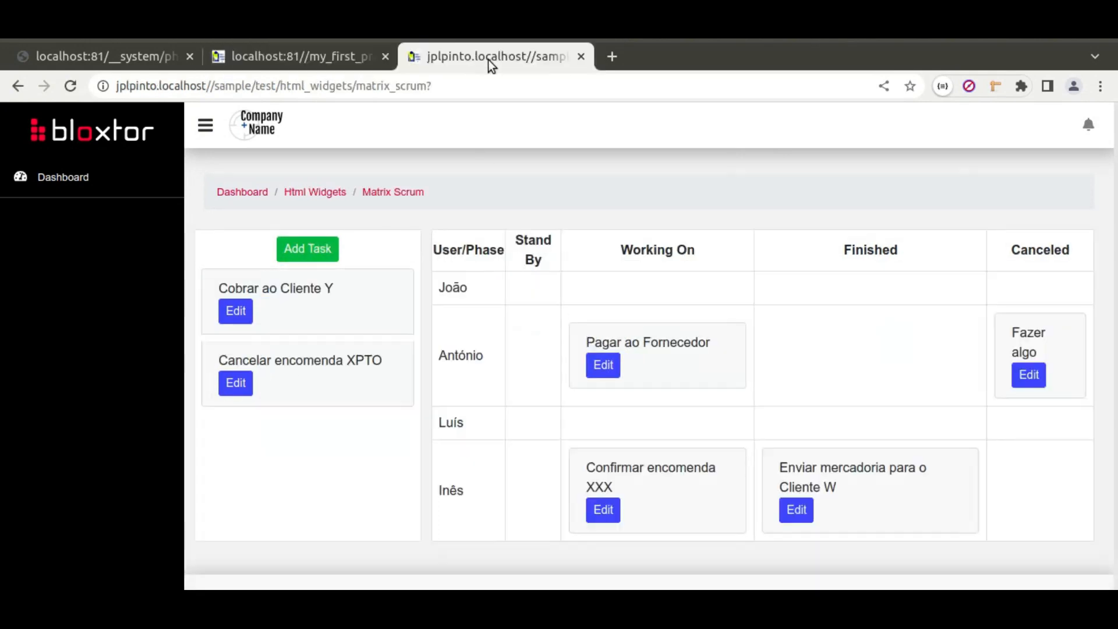
click(327, 61)
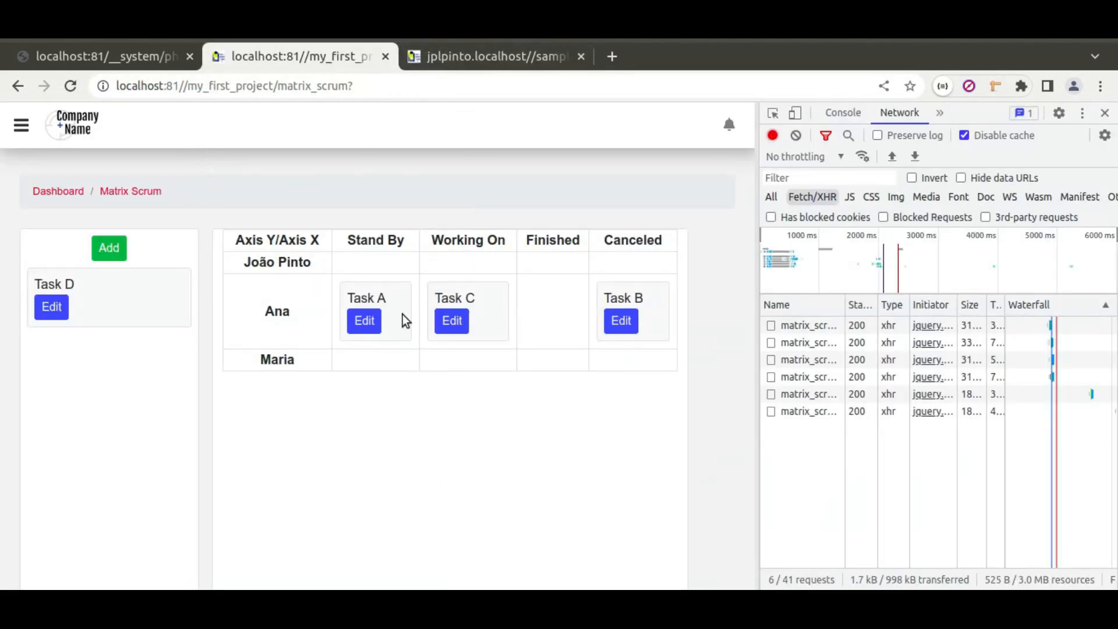
click(119, 56)
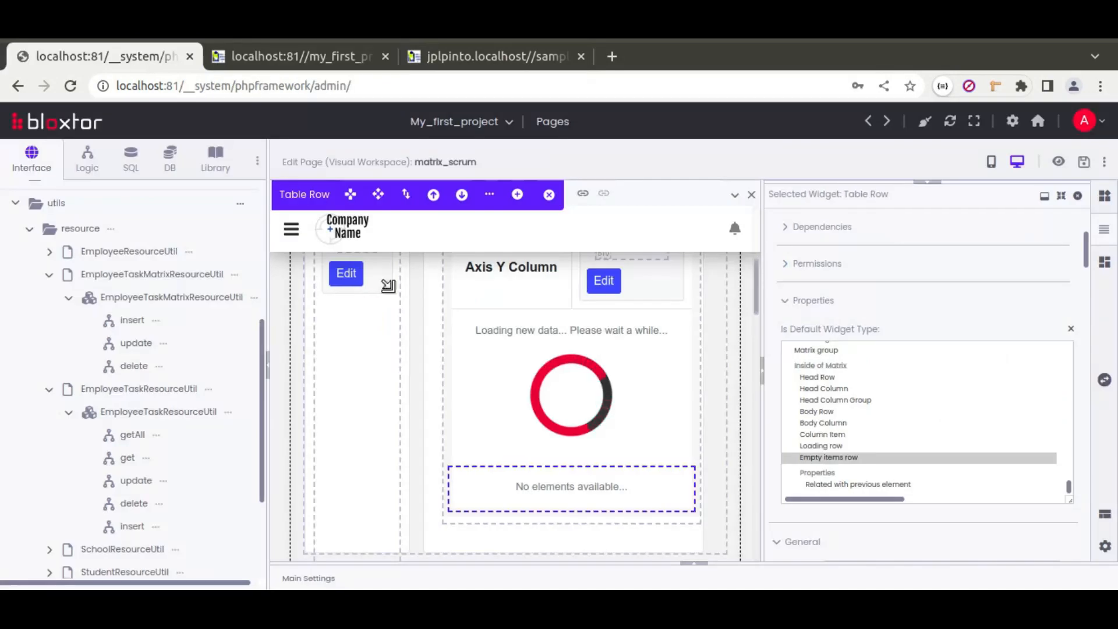
scroll(547, 387, up, 1)
click(479, 487)
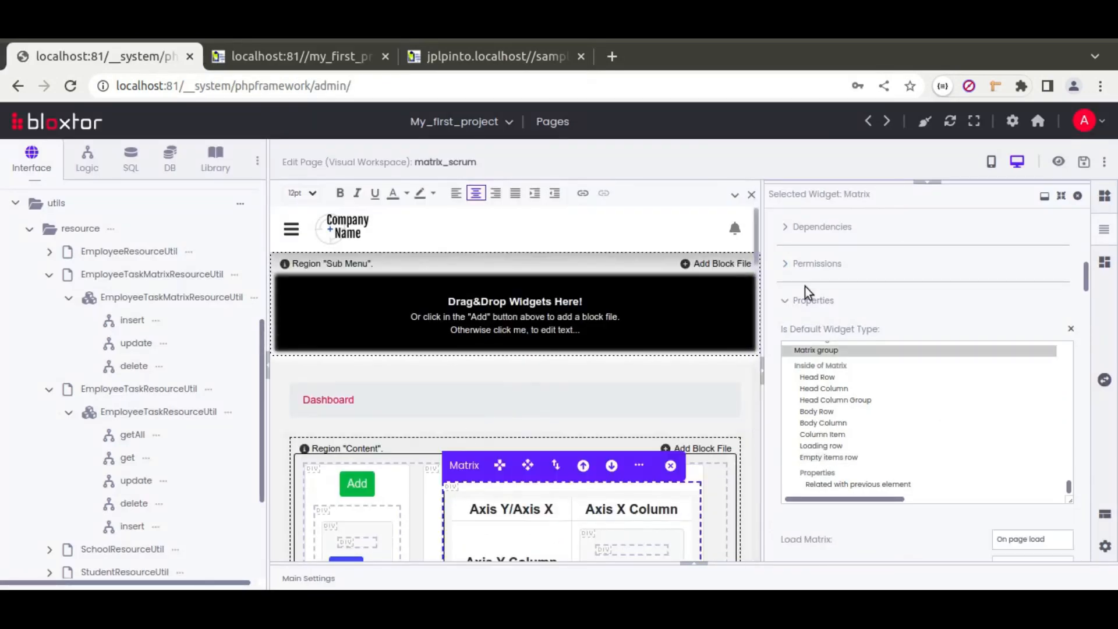
scroll(815, 285, up, 5)
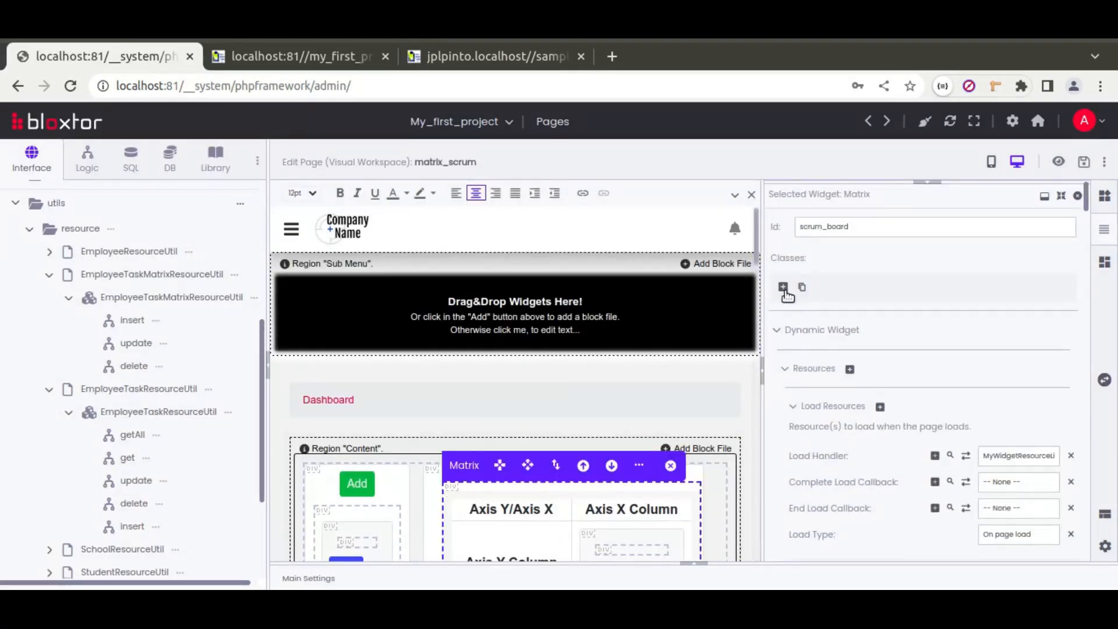
click(783, 289)
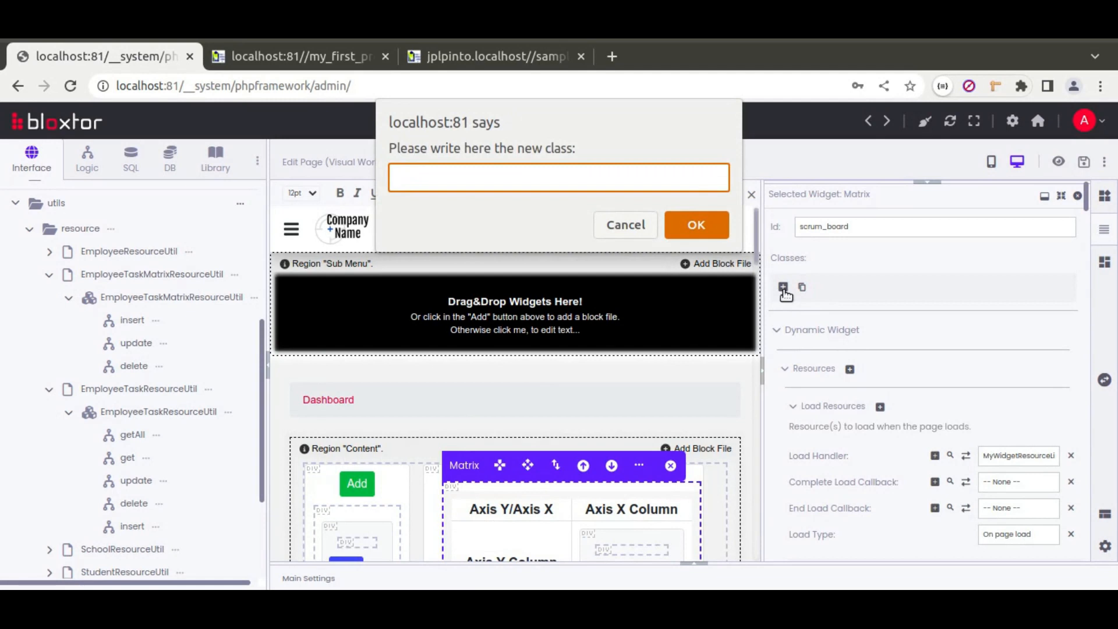
key(Return)
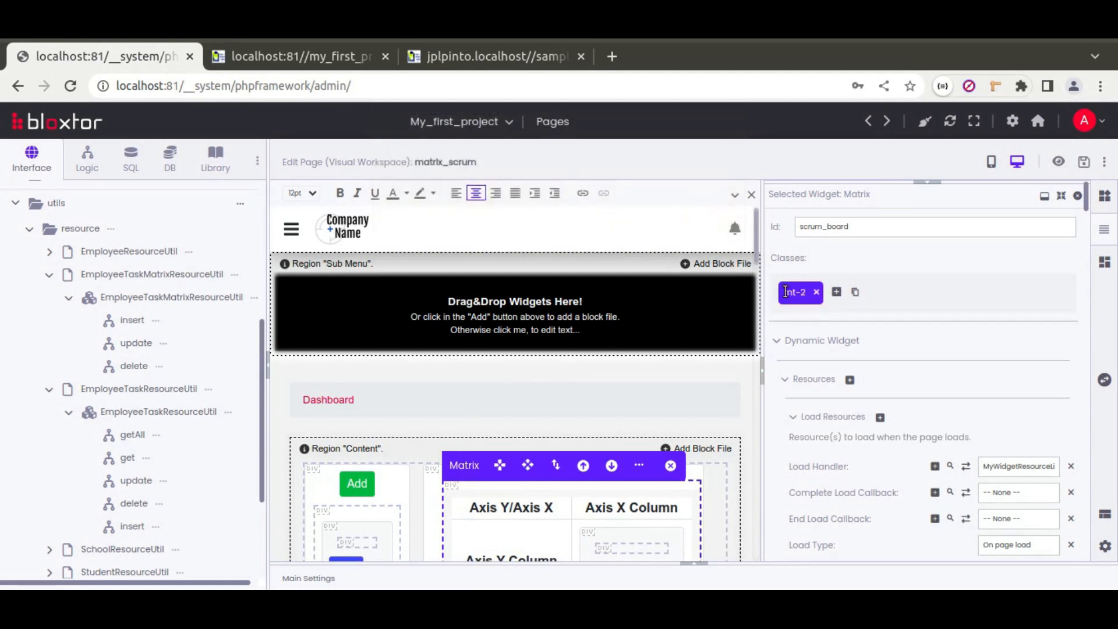
Step: Check the sample board again, reload the project's Matrix Scrum page, and close the developer tools to view its layout
click(492, 57)
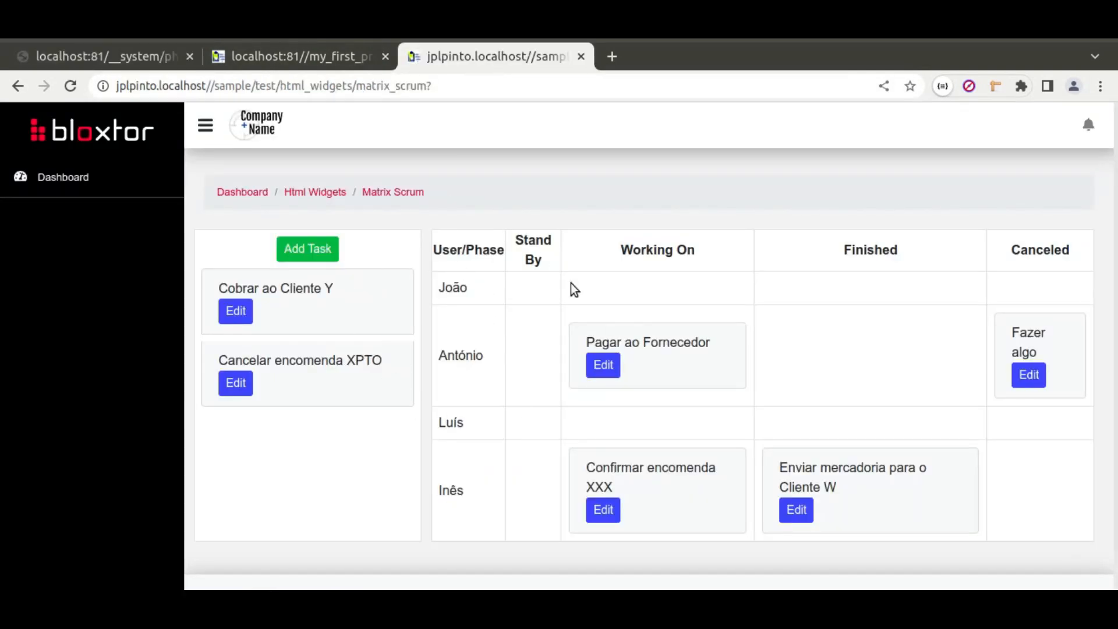
click(308, 58)
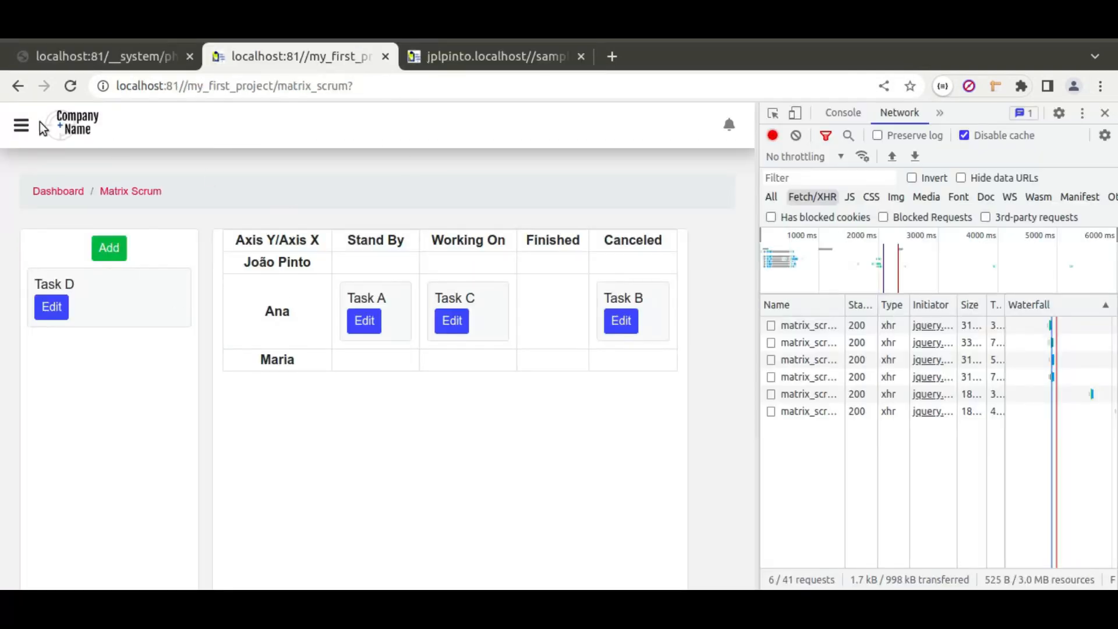
click(70, 85)
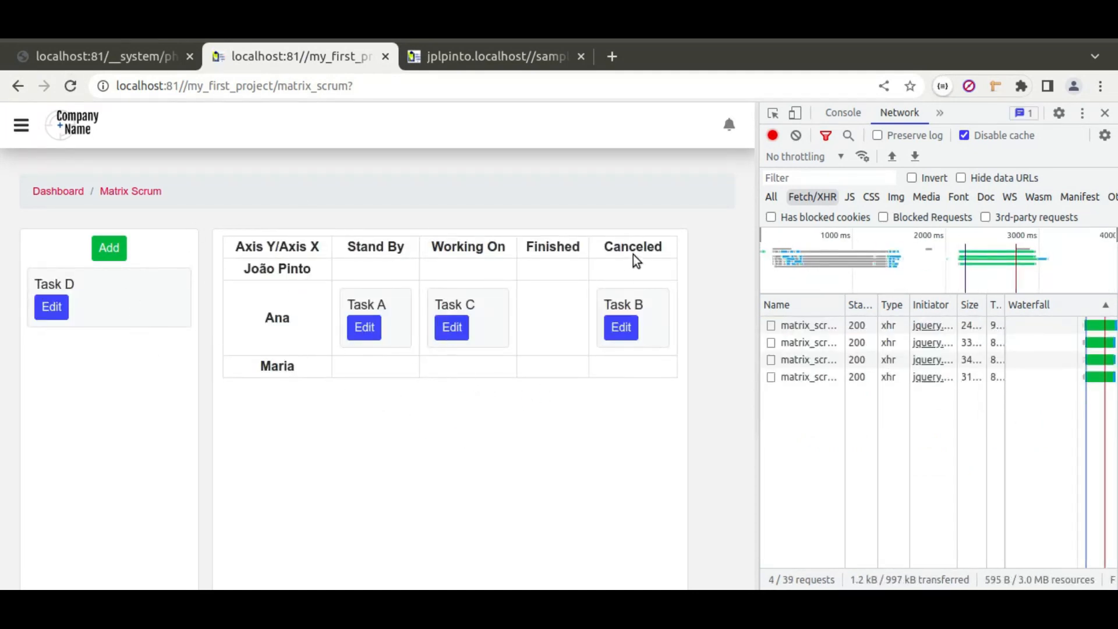
click(1105, 113)
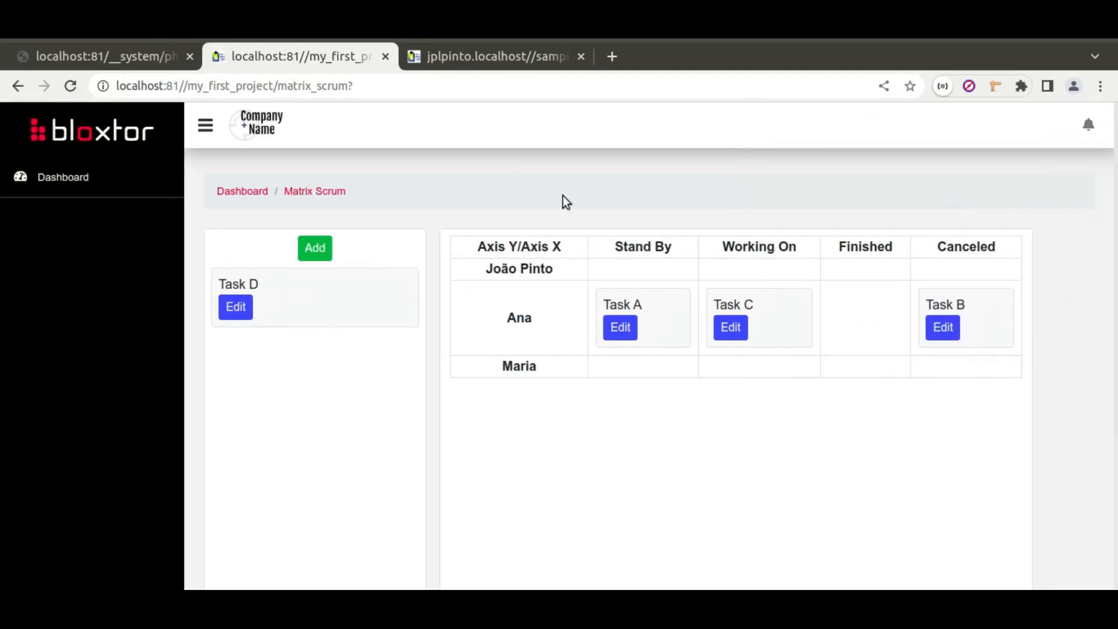